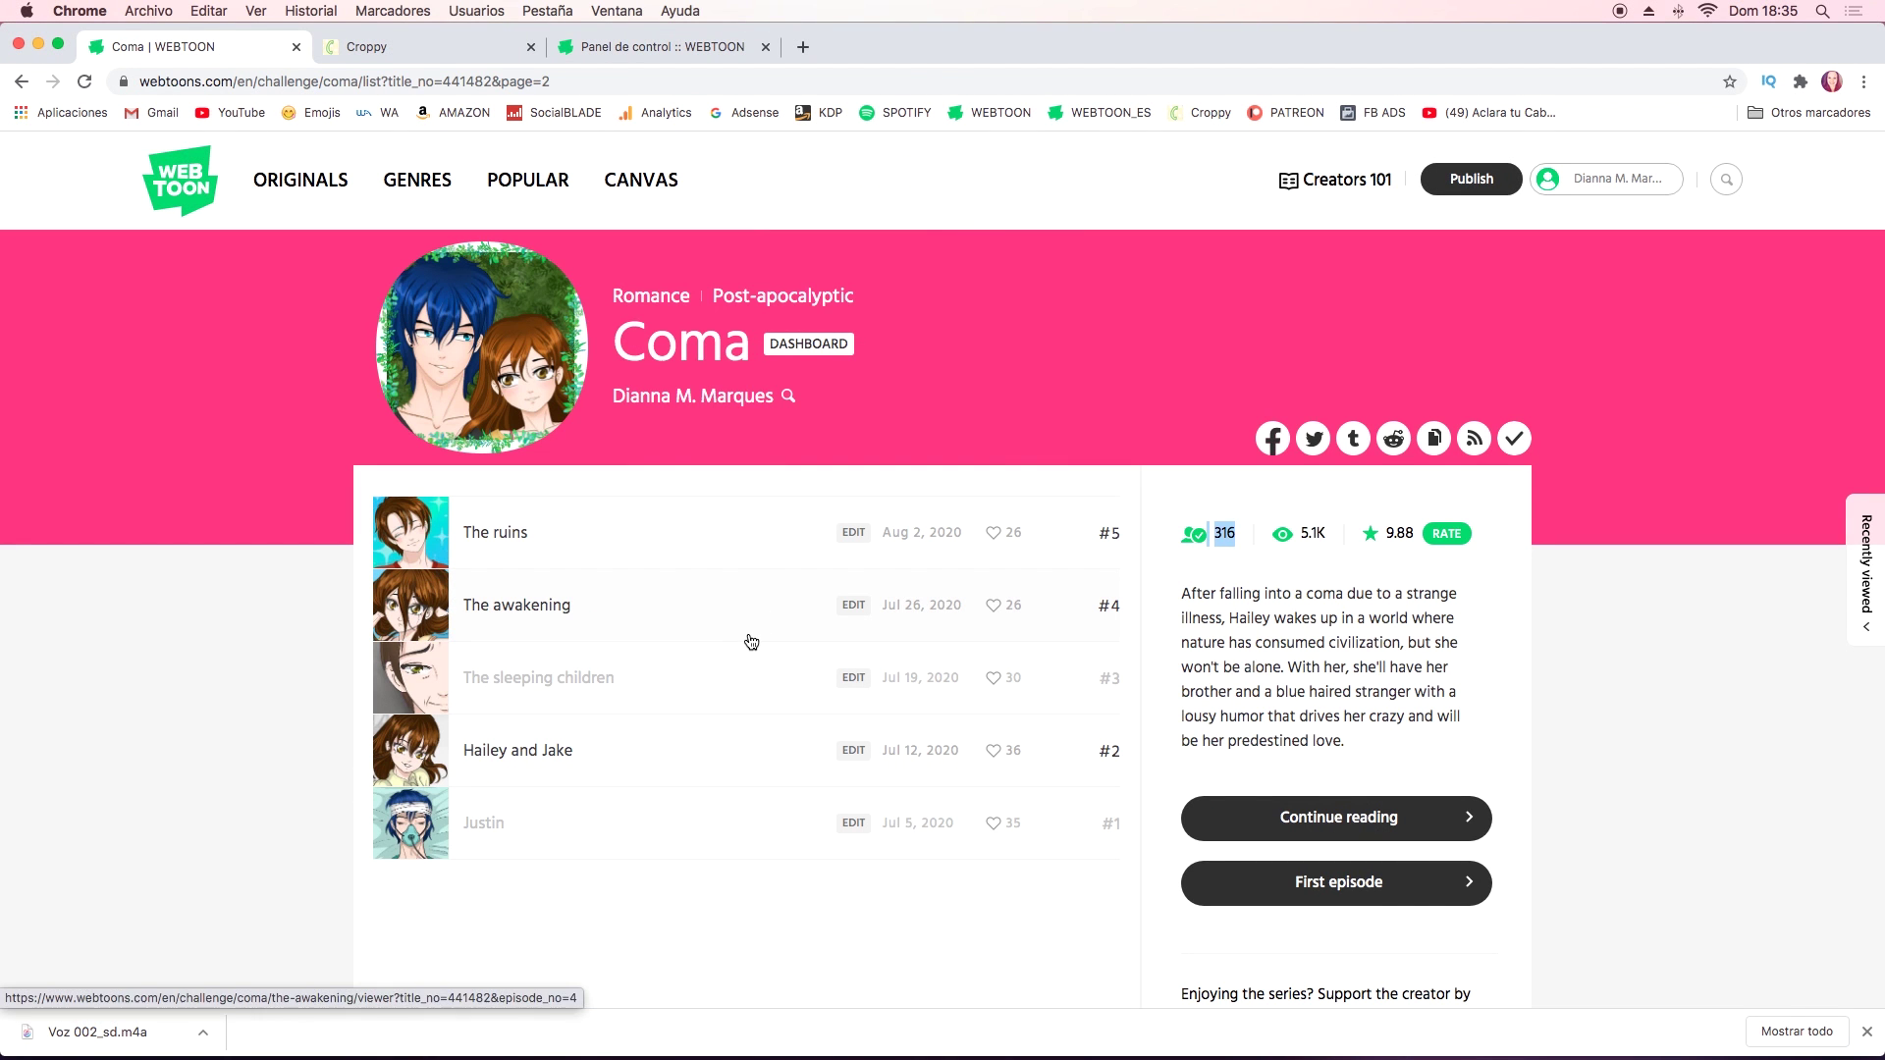
Clear the stray highlight and close the English Coma series page, leaving the Spanish COMA list.
{"action": "left_click", "coordinate": [1615, 714]}
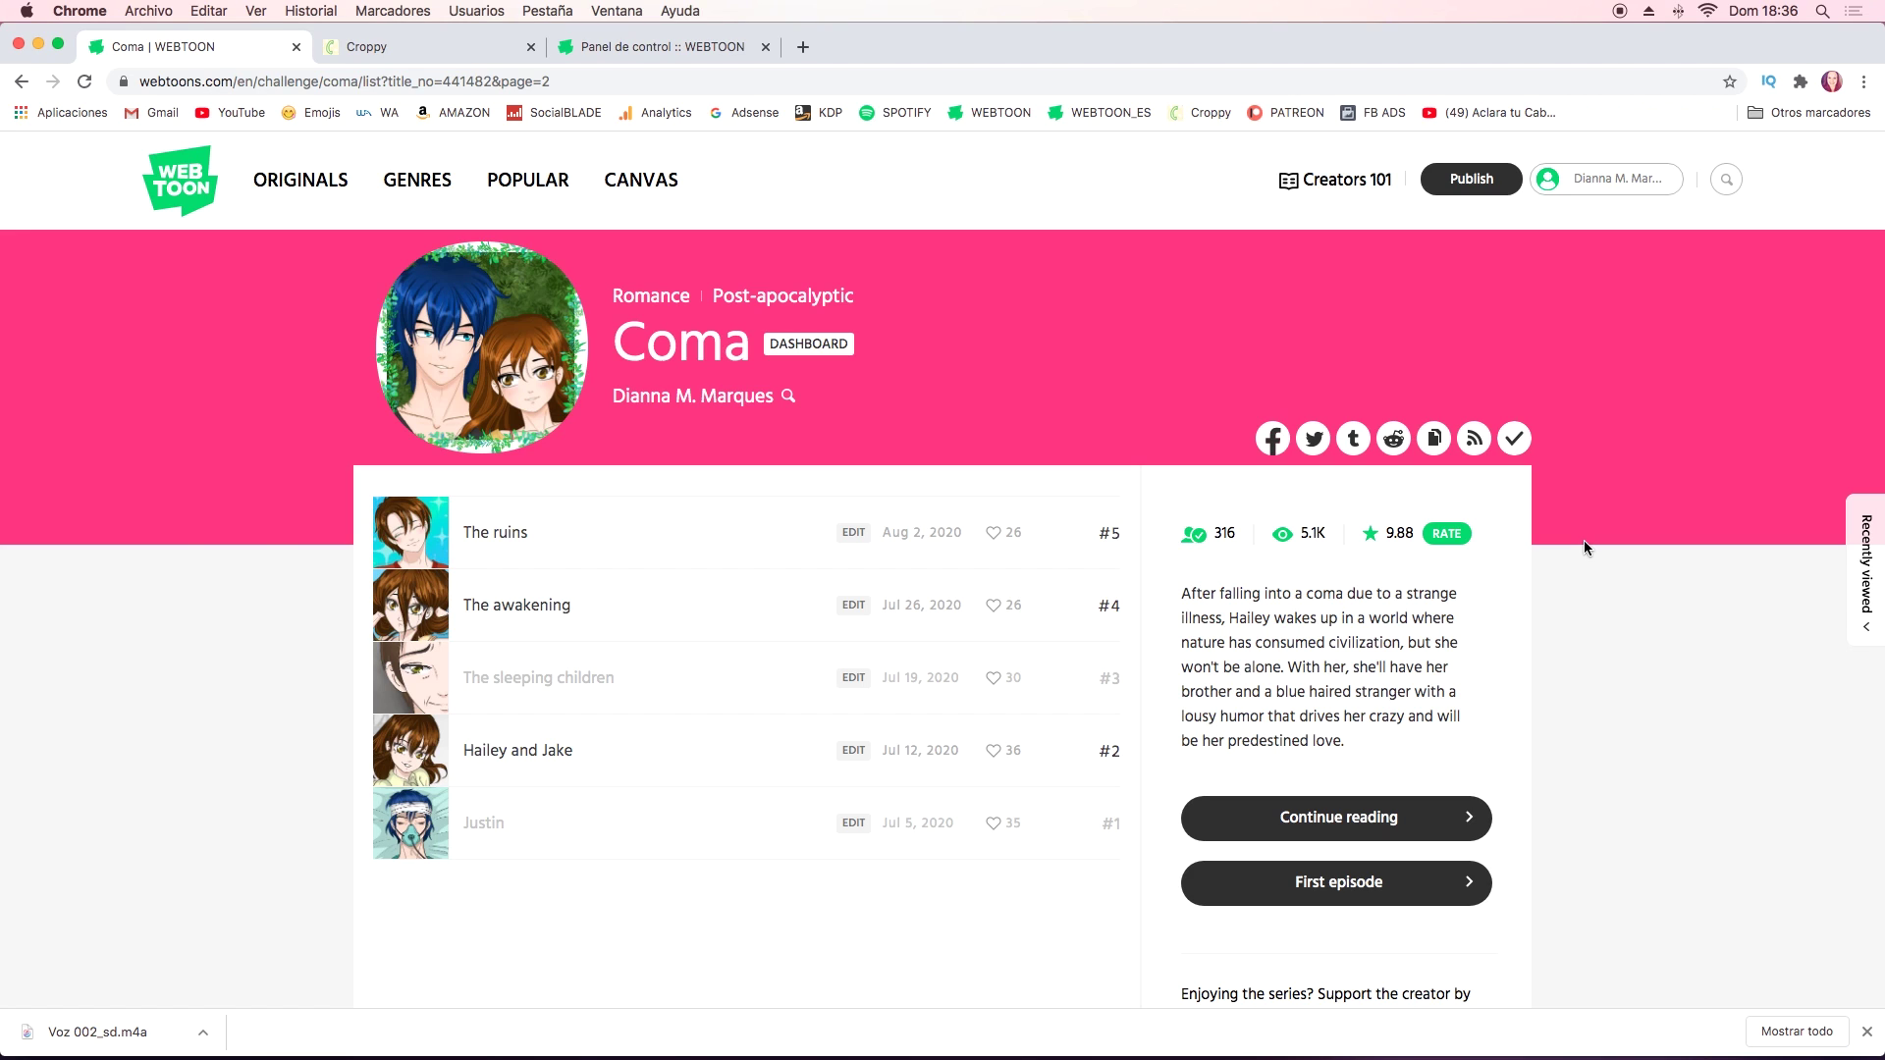
{"action": "key", "text": "ctrl+w"}
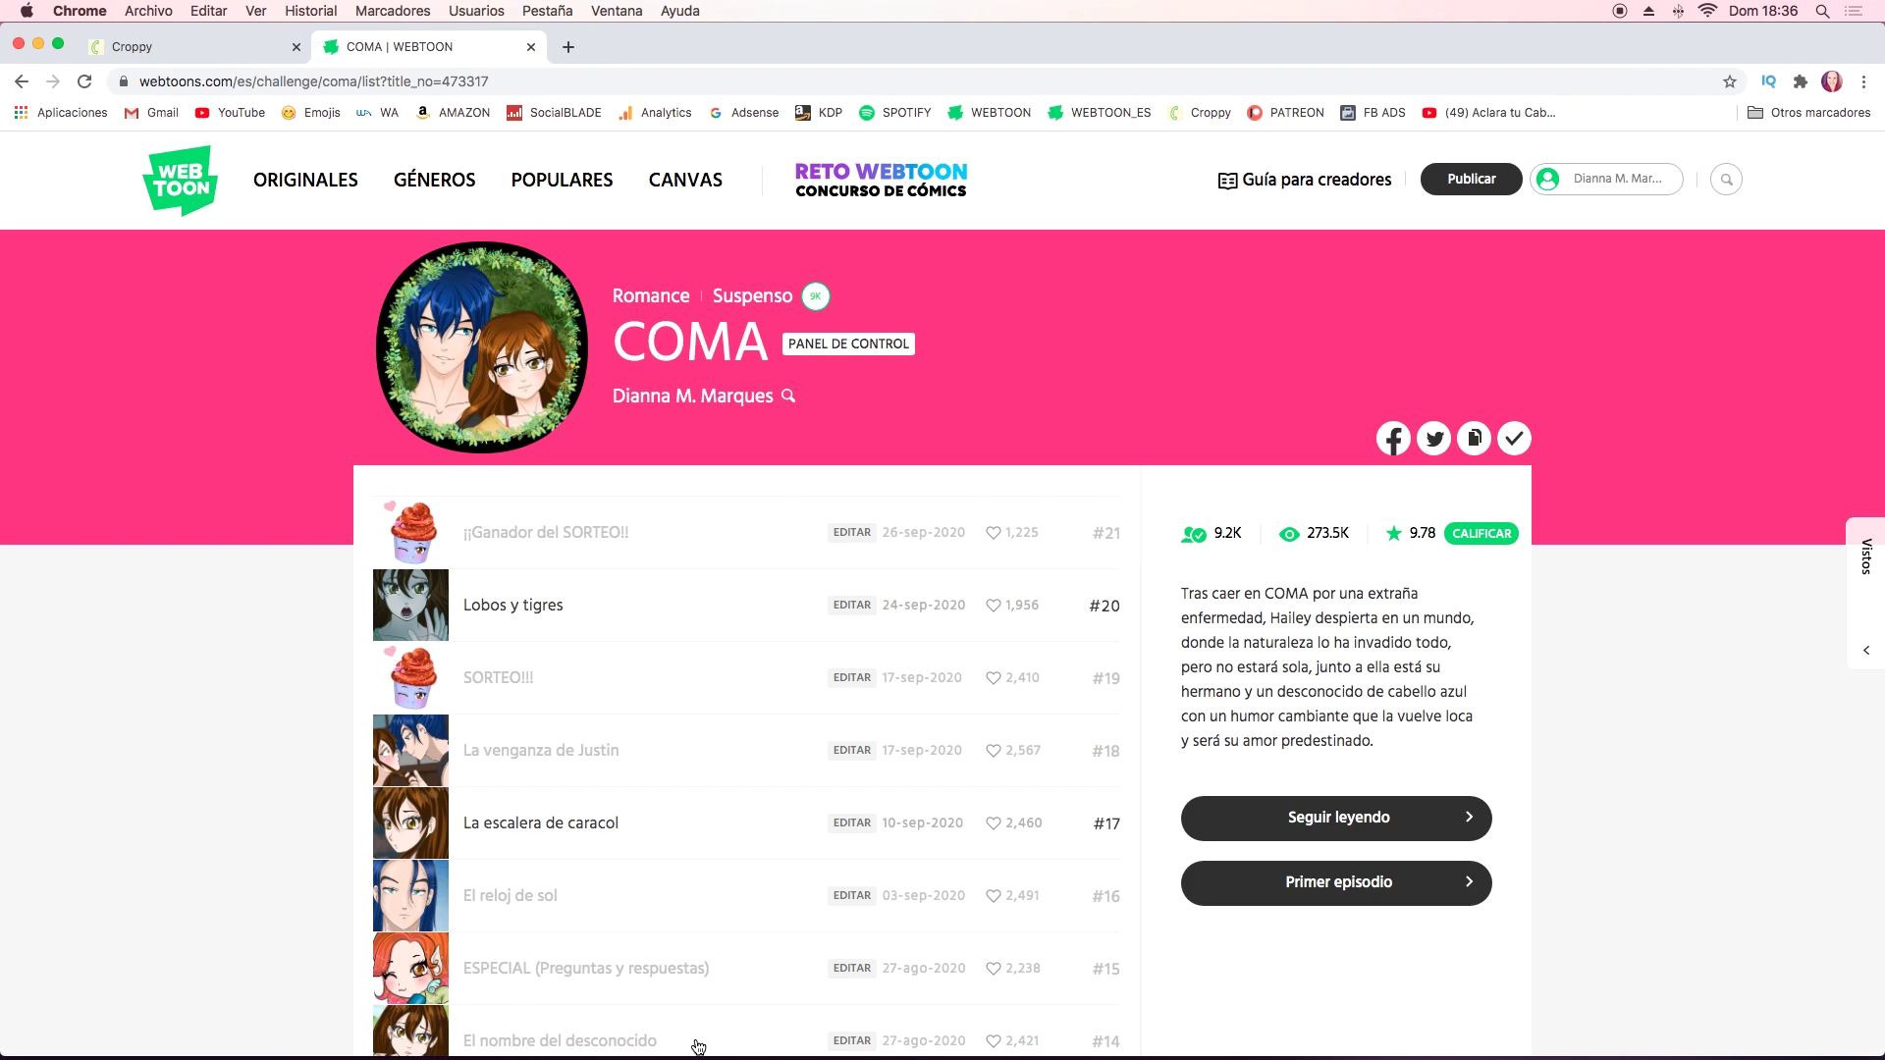
Scroll the COMA episode list down to its page numbers, then switch to Clip Studio Paint.
{"action": "scroll", "coordinate": [698, 1047], "scroll_direction": "down", "scroll_amount": 3}
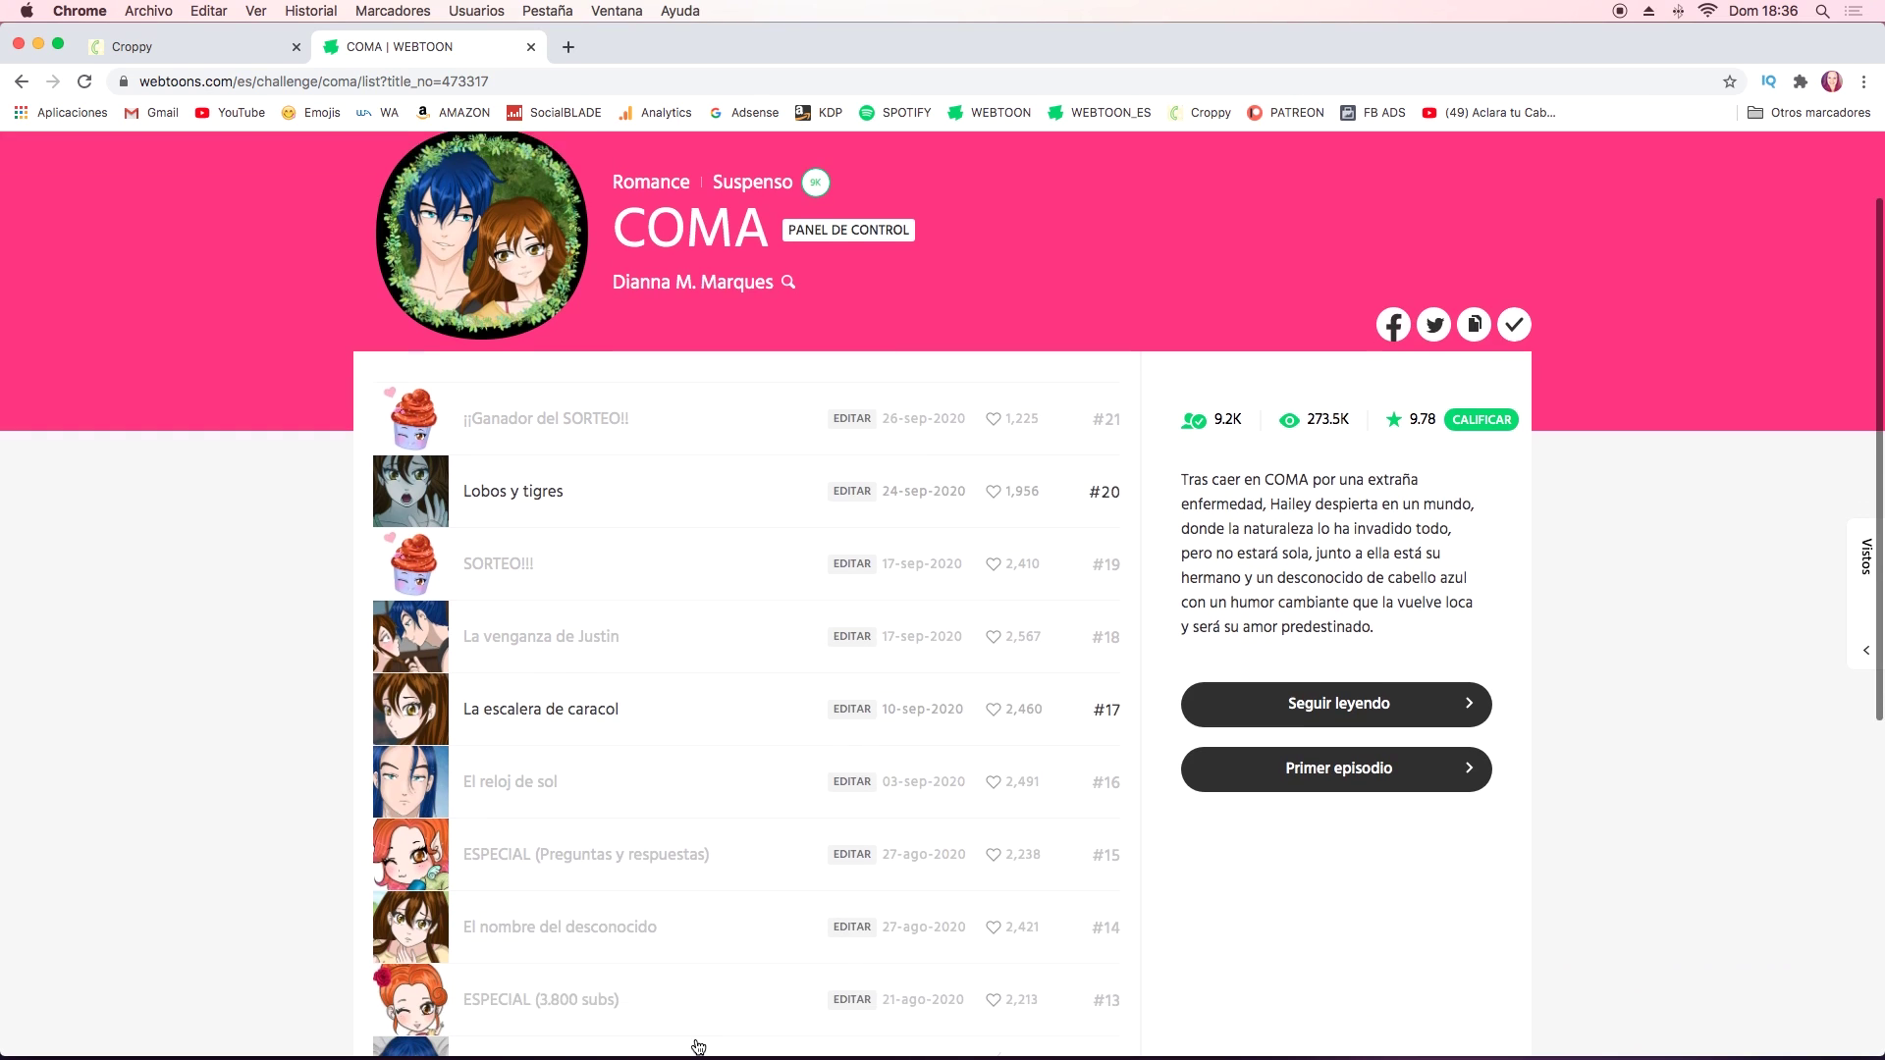
{"action": "scroll", "coordinate": [698, 1047], "scroll_direction": "down", "scroll_amount": 3}
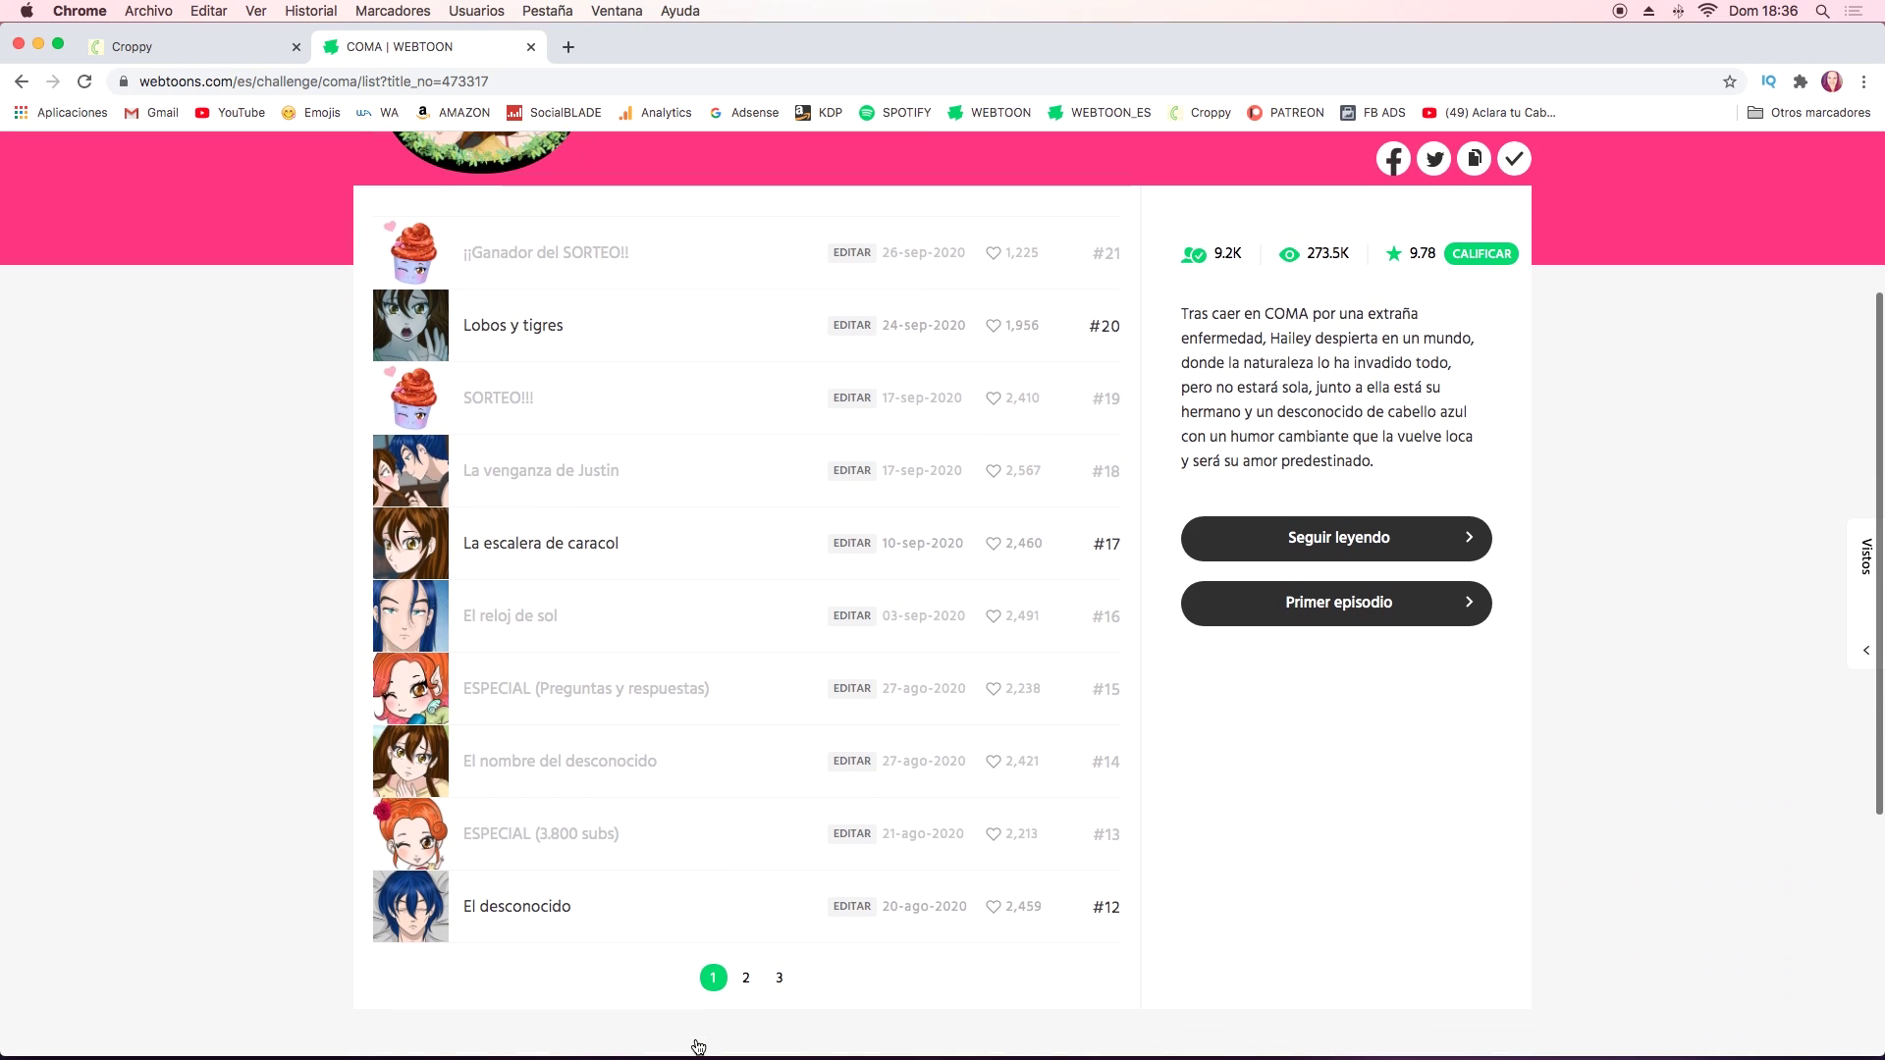
{"action": "left_click", "coordinate": [648, 1016]}
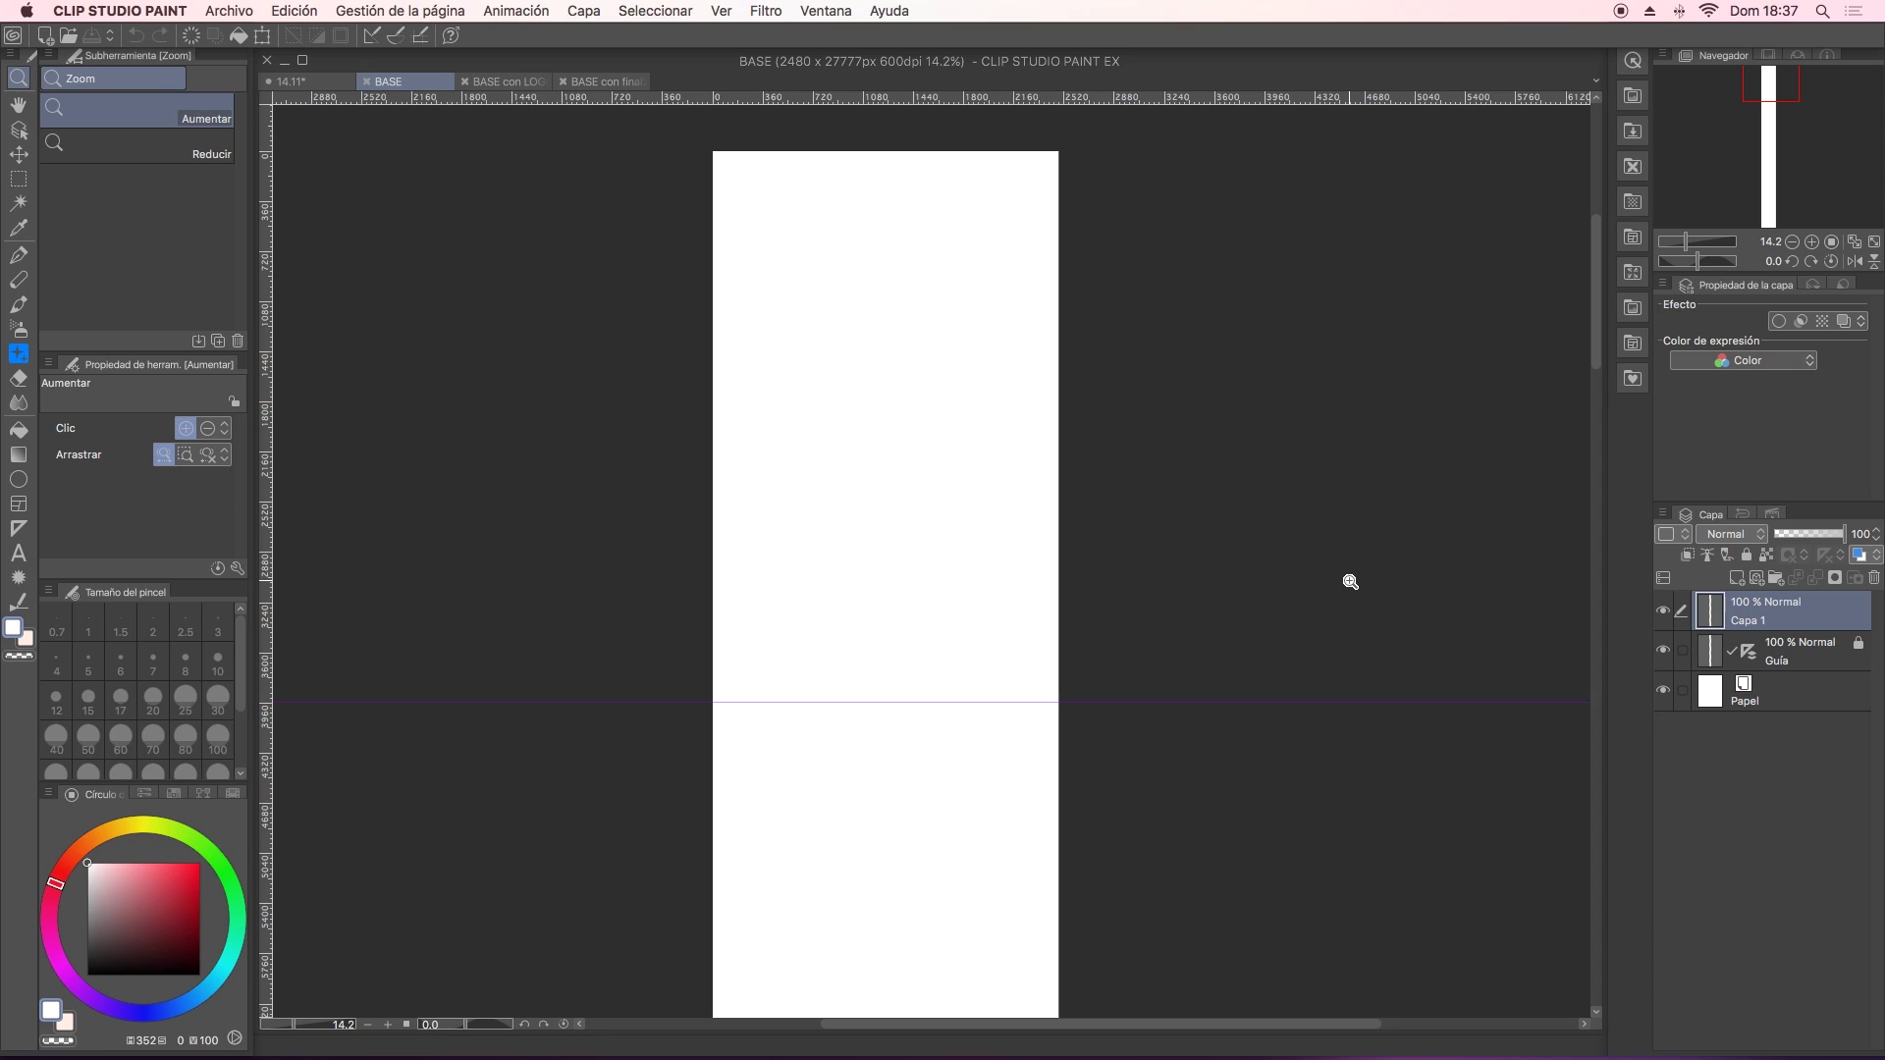
{"action": "scroll", "coordinate": [982, 528], "scroll_direction": "down", "scroll_amount": 2}
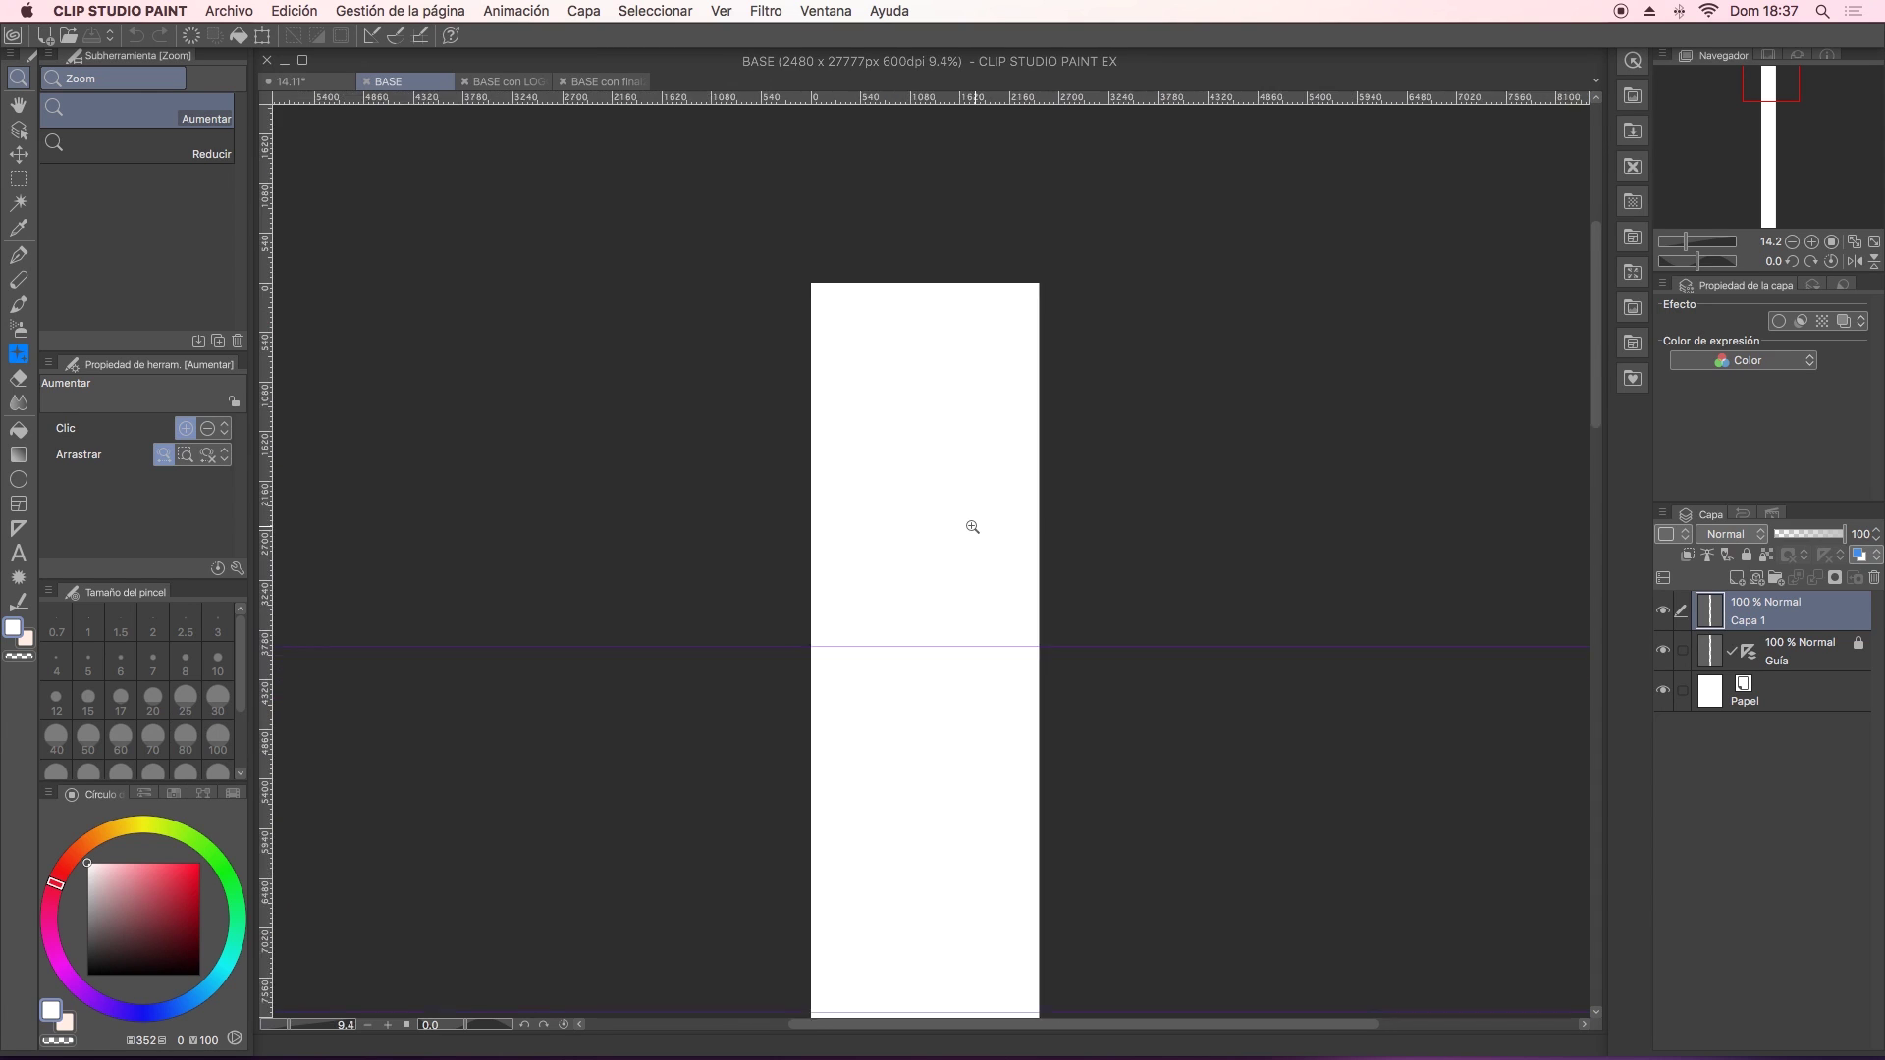
{"action": "scroll", "coordinate": [968, 526], "scroll_direction": "down", "scroll_amount": 2}
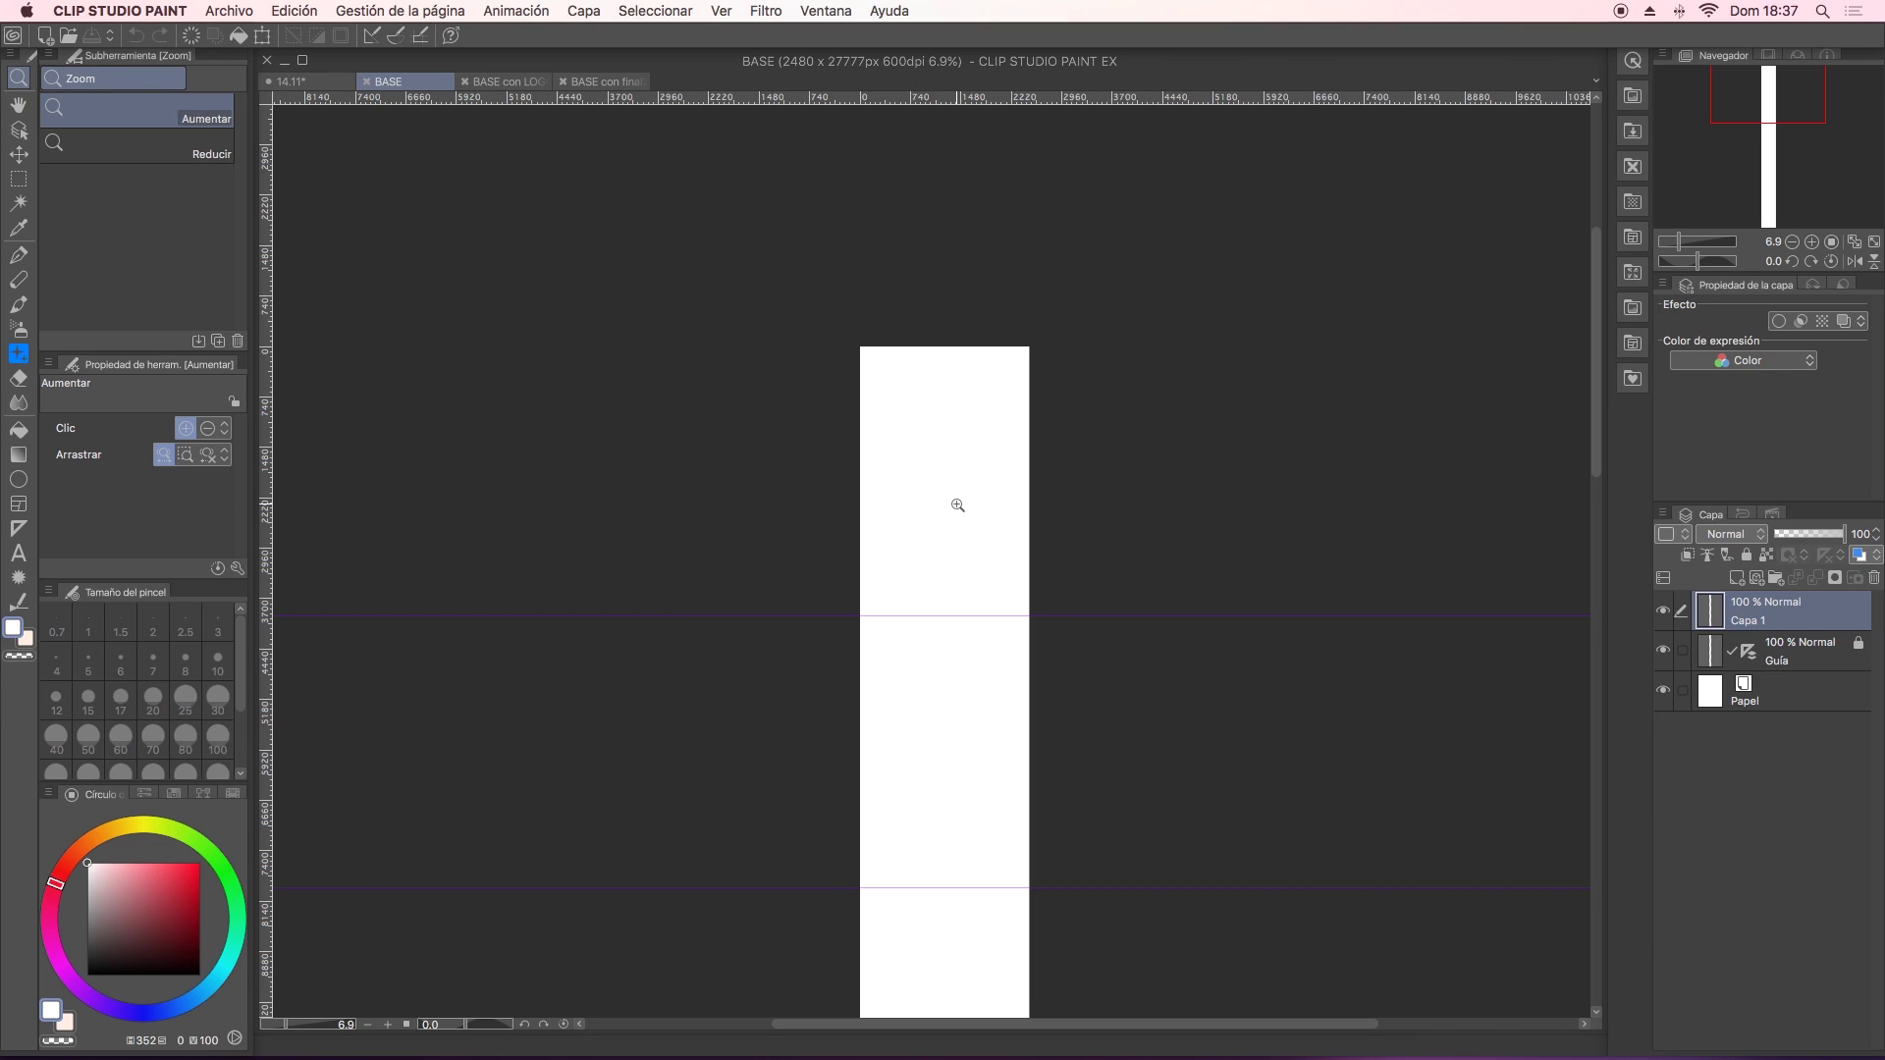
{"action": "left_click_drag", "start_coordinate": [989, 745], "coordinate": [849, 596]}
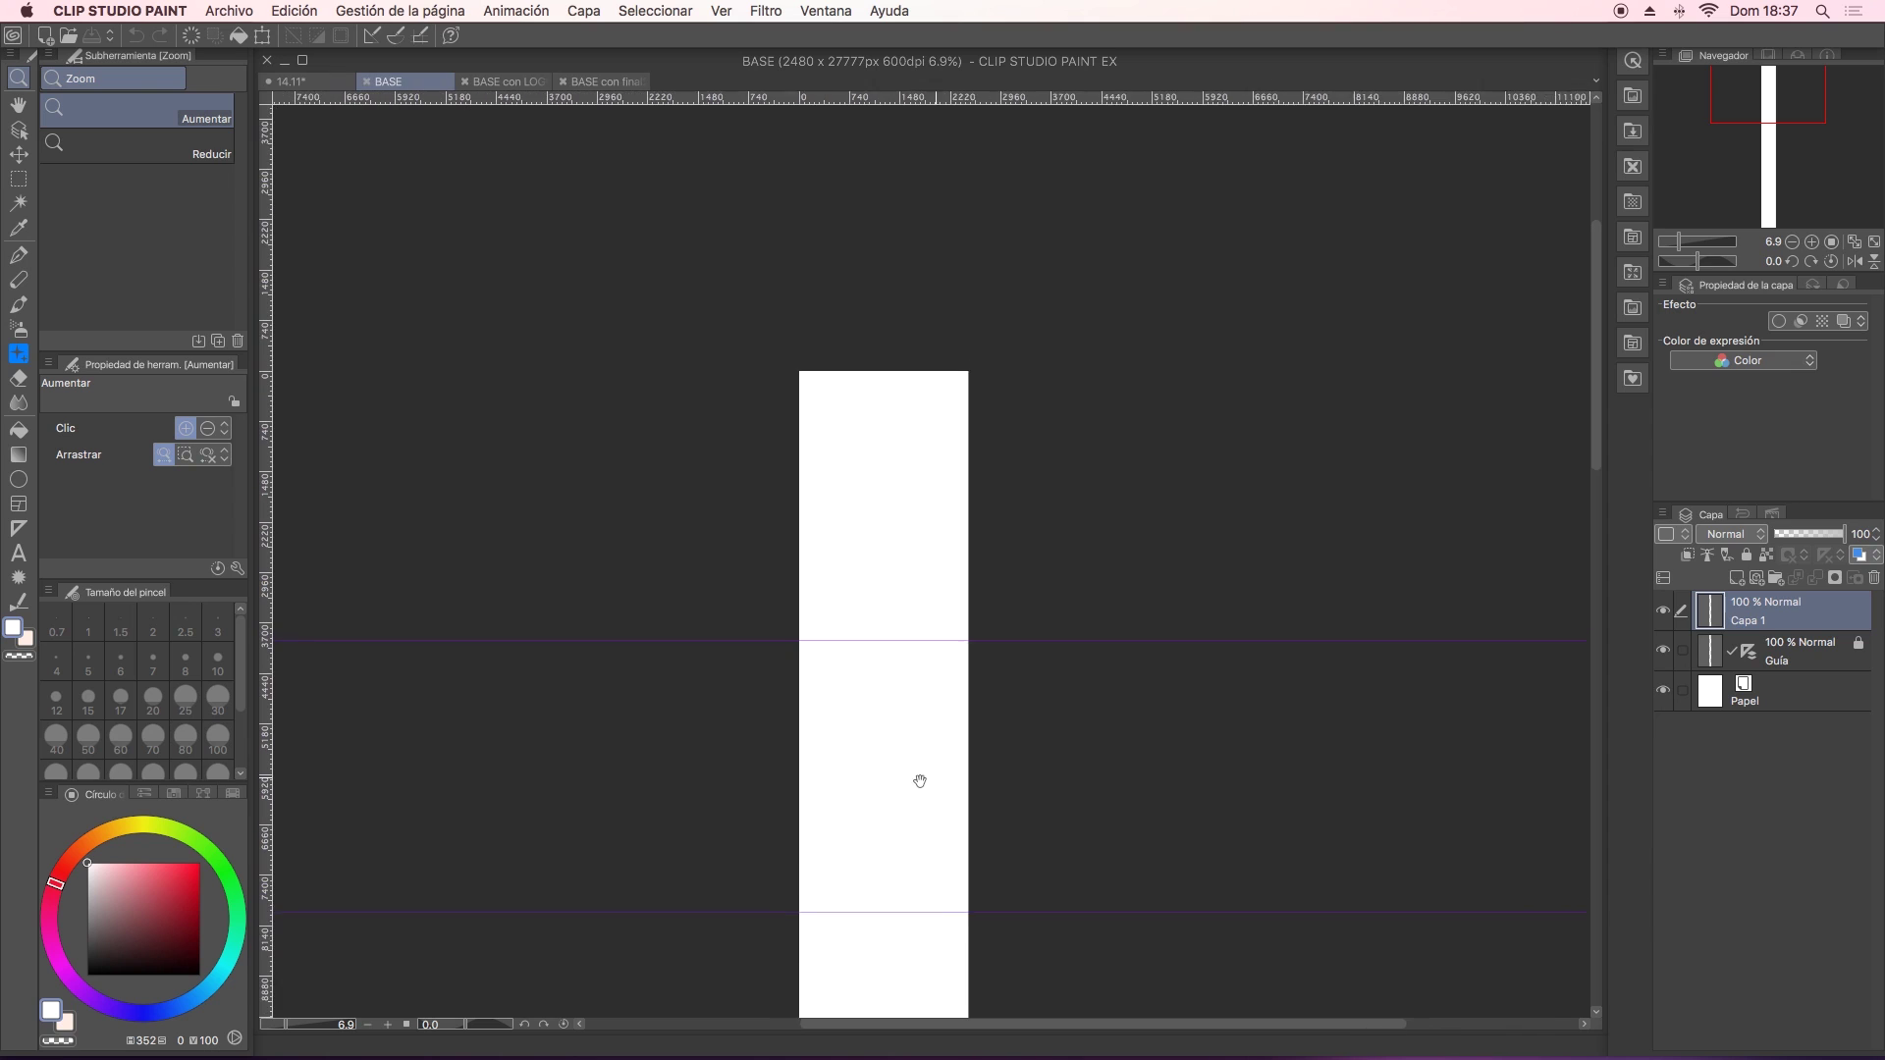
{"action": "left_click_drag", "start_coordinate": [864, 830], "coordinate": [862, 430]}
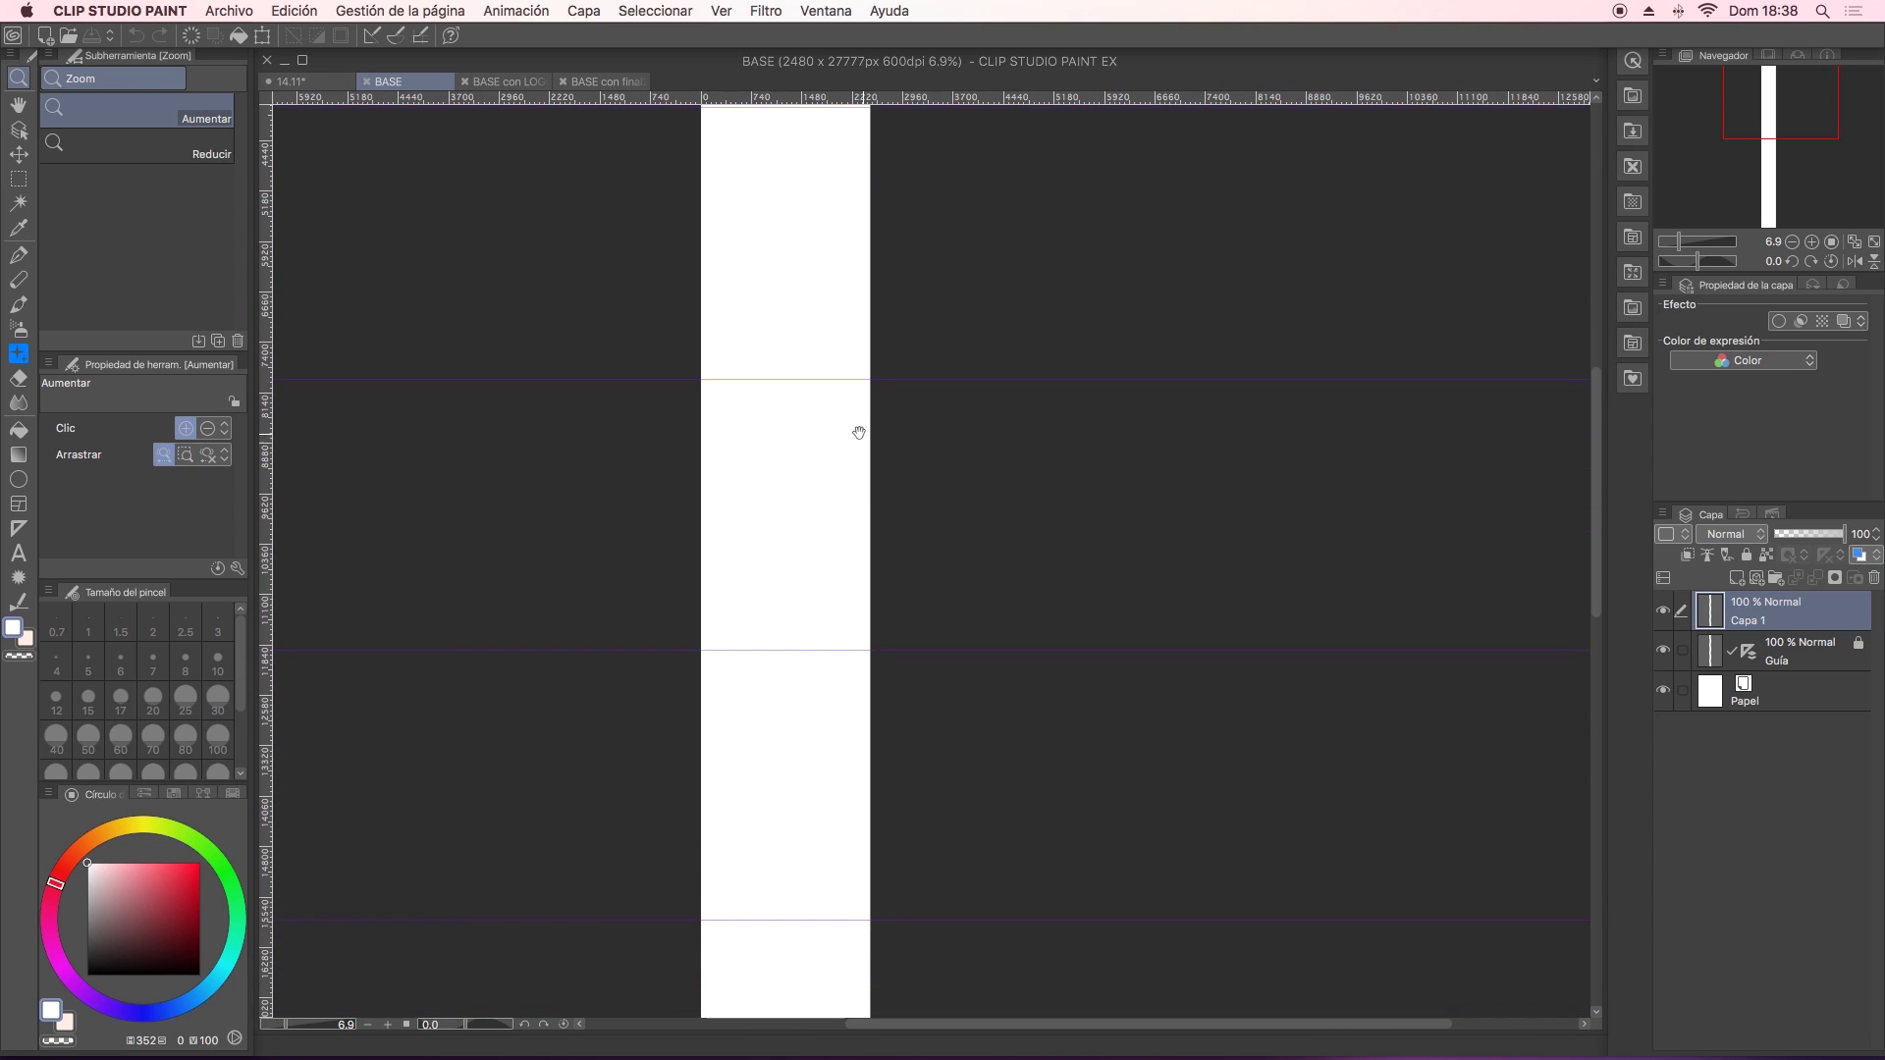
{"action": "left_click_drag", "start_coordinate": [859, 758], "coordinate": [851, 429]}
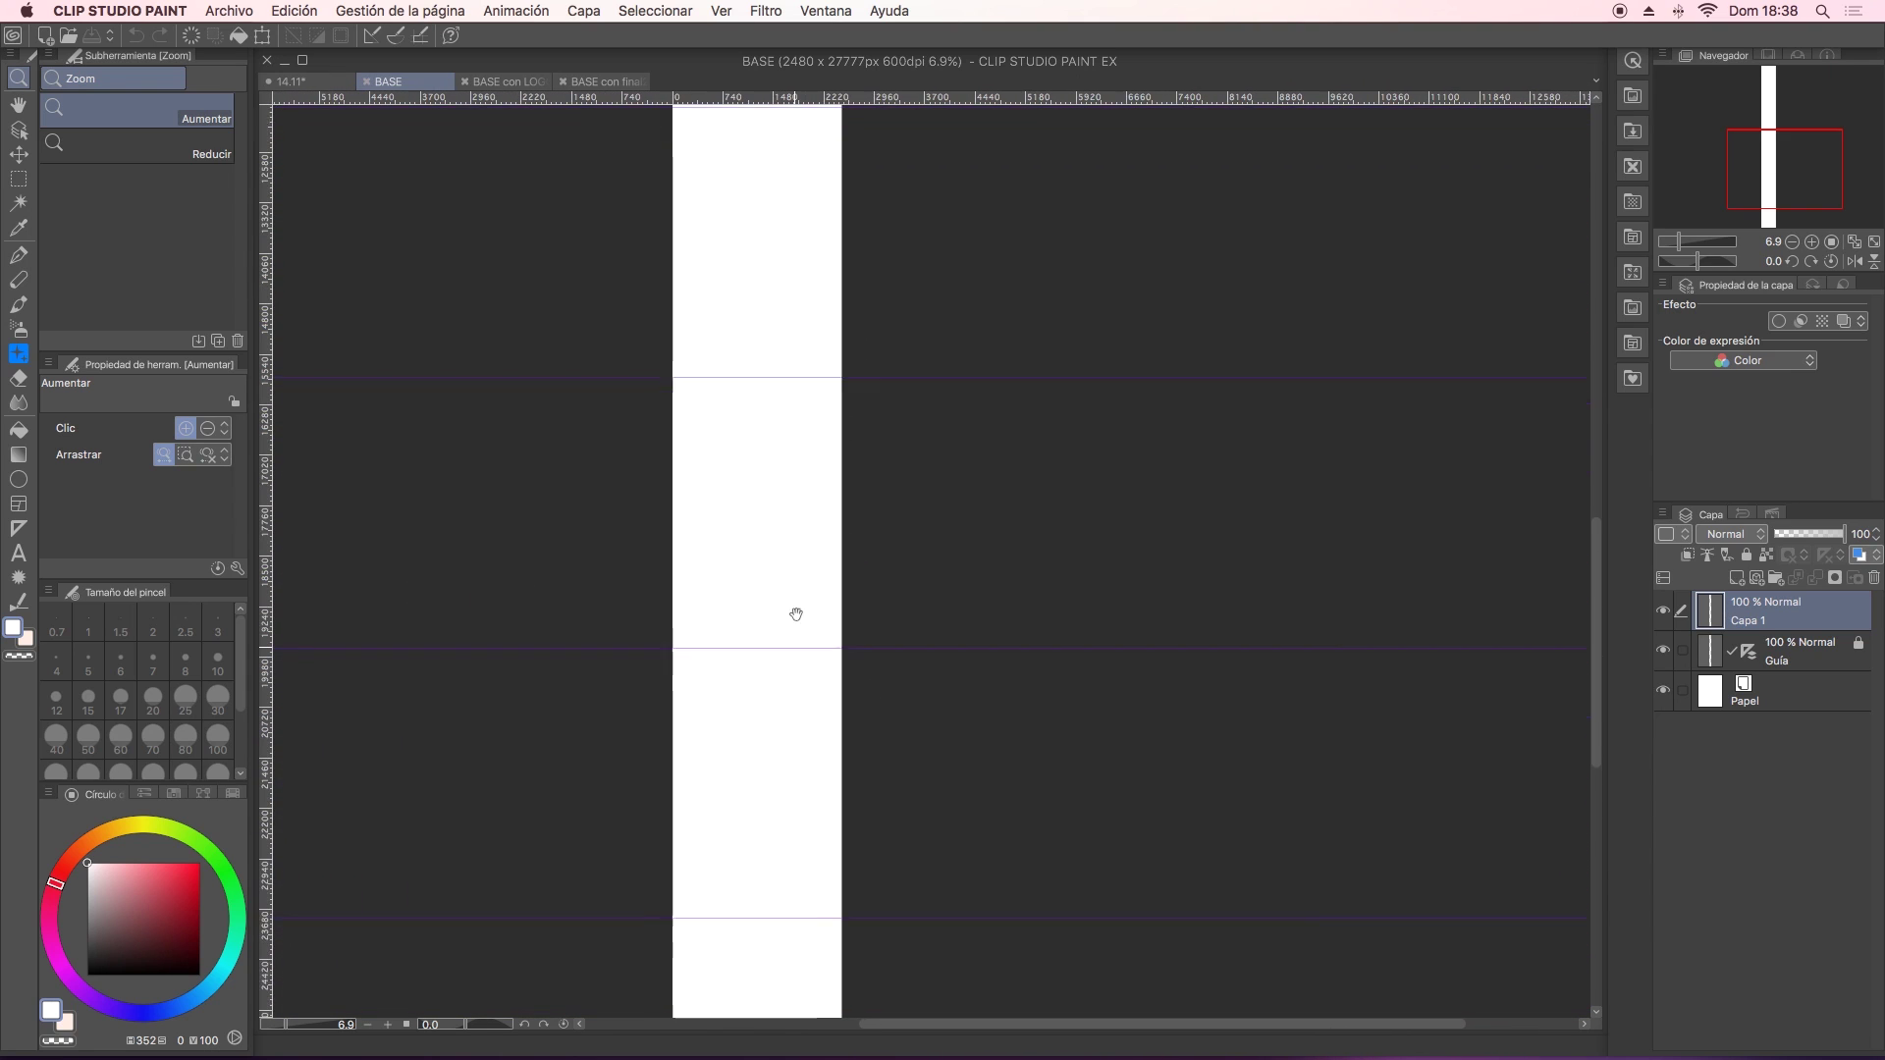
{"action": "left_click_drag", "start_coordinate": [795, 615], "coordinate": [769, 403]}
{"action": "mouse_move", "coordinate": [807, 511]}
{"action": "left_mouse_down"}
{"action": "mouse_move", "coordinate": [806, 418]}
{"action": "mouse_move", "coordinate": [799, 596]}
{"action": "left_mouse_up"}
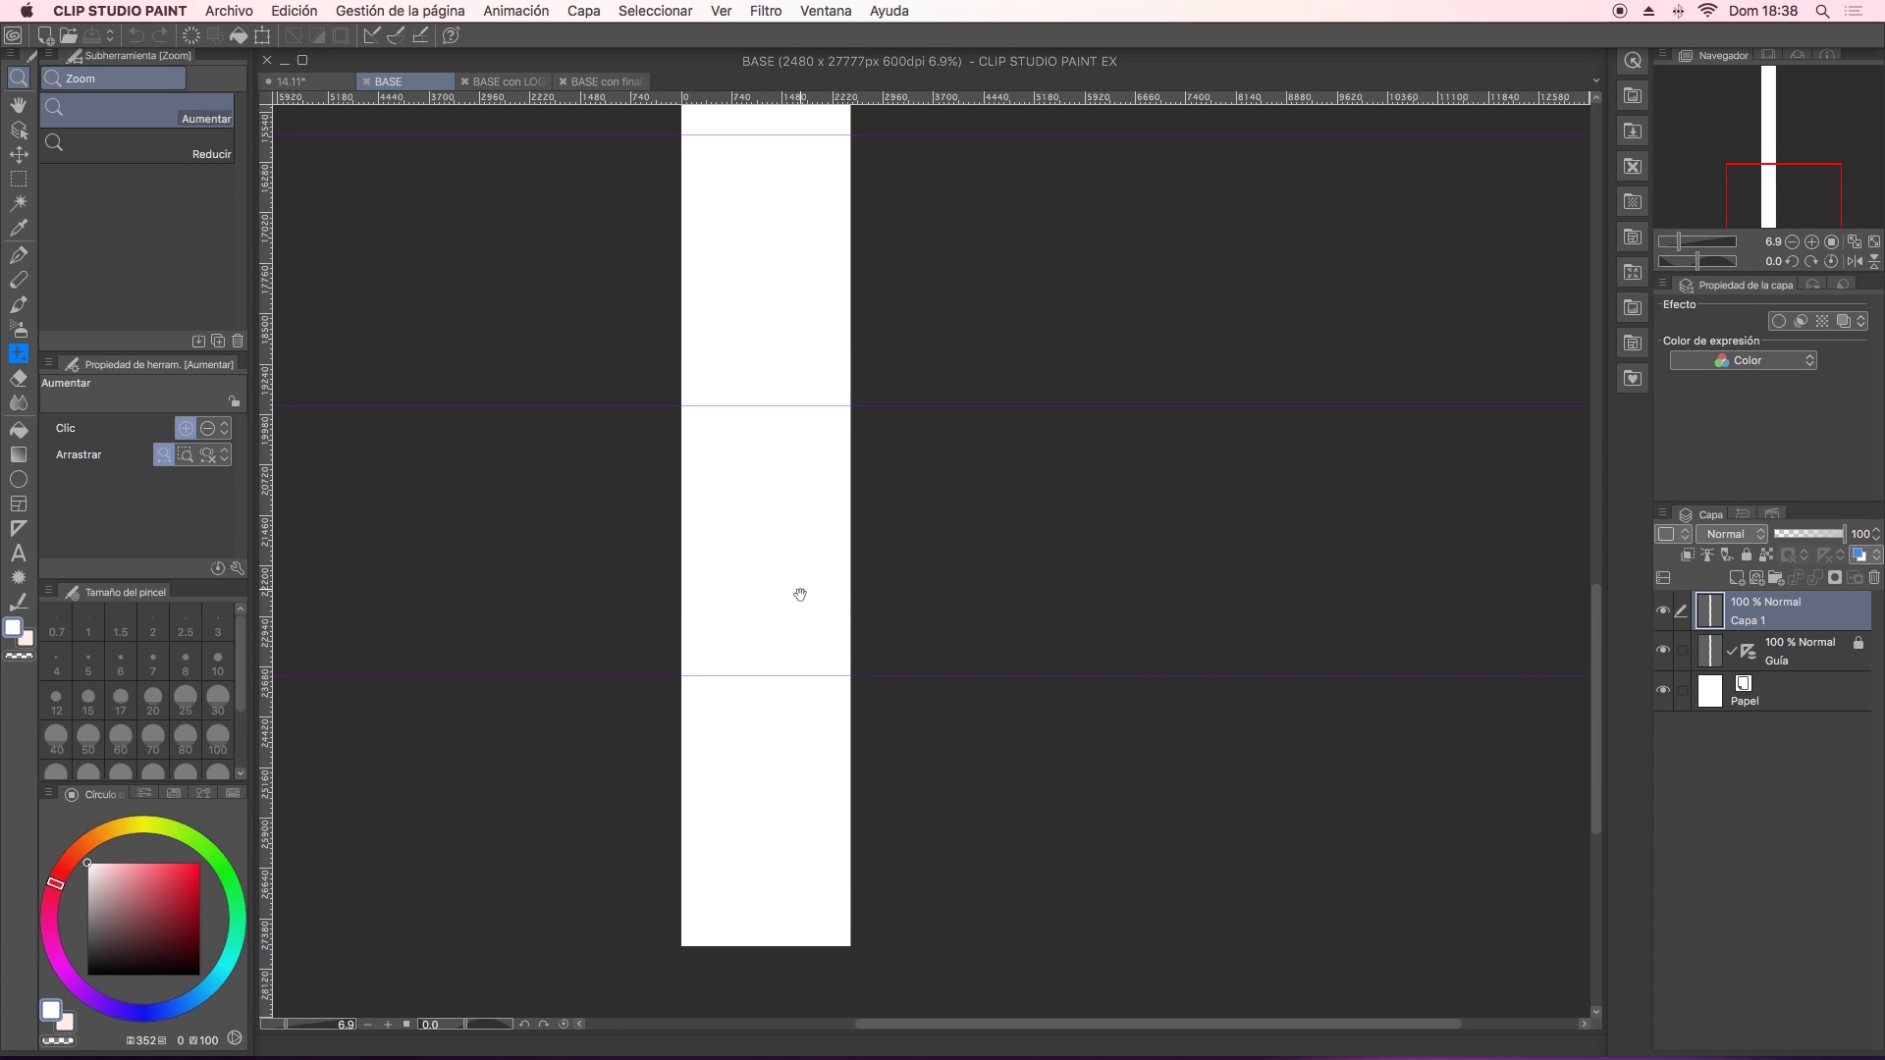
{"action": "left_click_drag", "start_coordinate": [794, 475], "coordinate": [785, 579]}
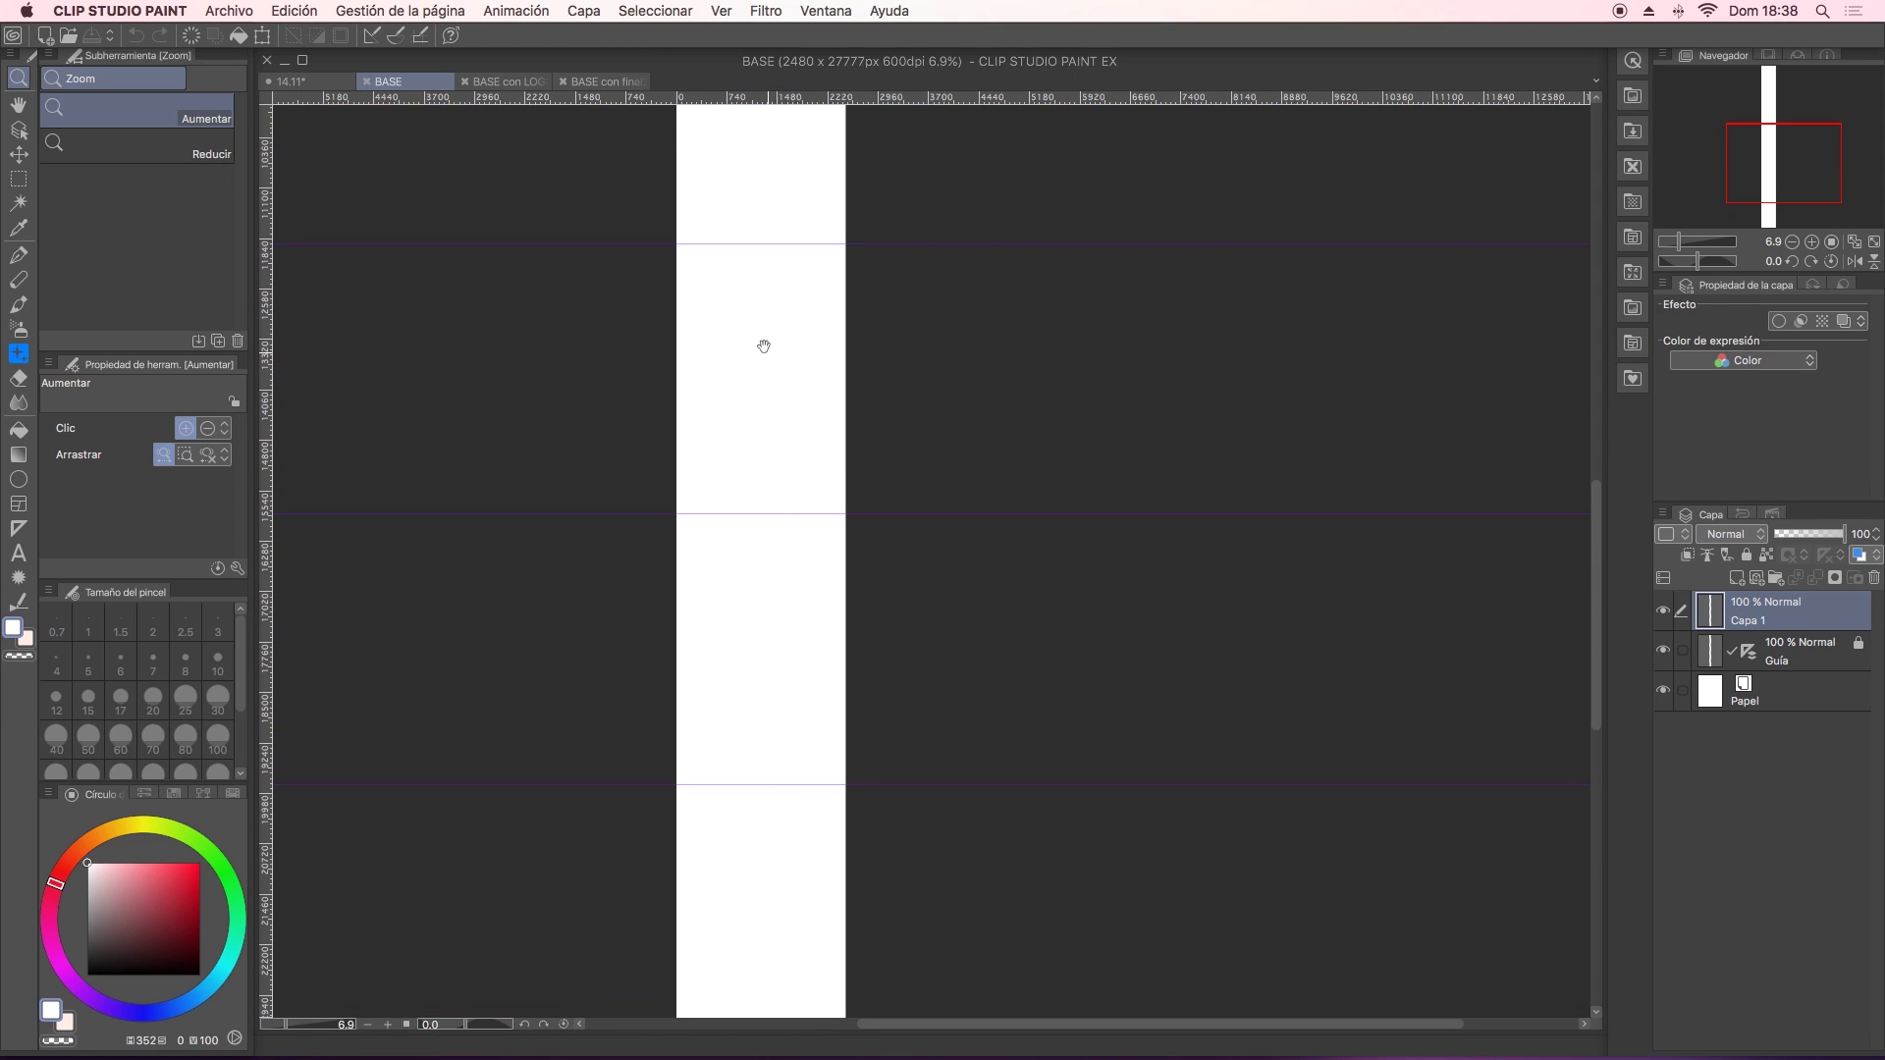
{"action": "scroll", "coordinate": [769, 440], "scroll_direction": "down", "scroll_amount": 2}
{"action": "left_click_drag", "start_coordinate": [765, 278], "coordinate": [766, 535]}
{"action": "left_click_drag", "start_coordinate": [775, 622], "coordinate": [779, 854]}
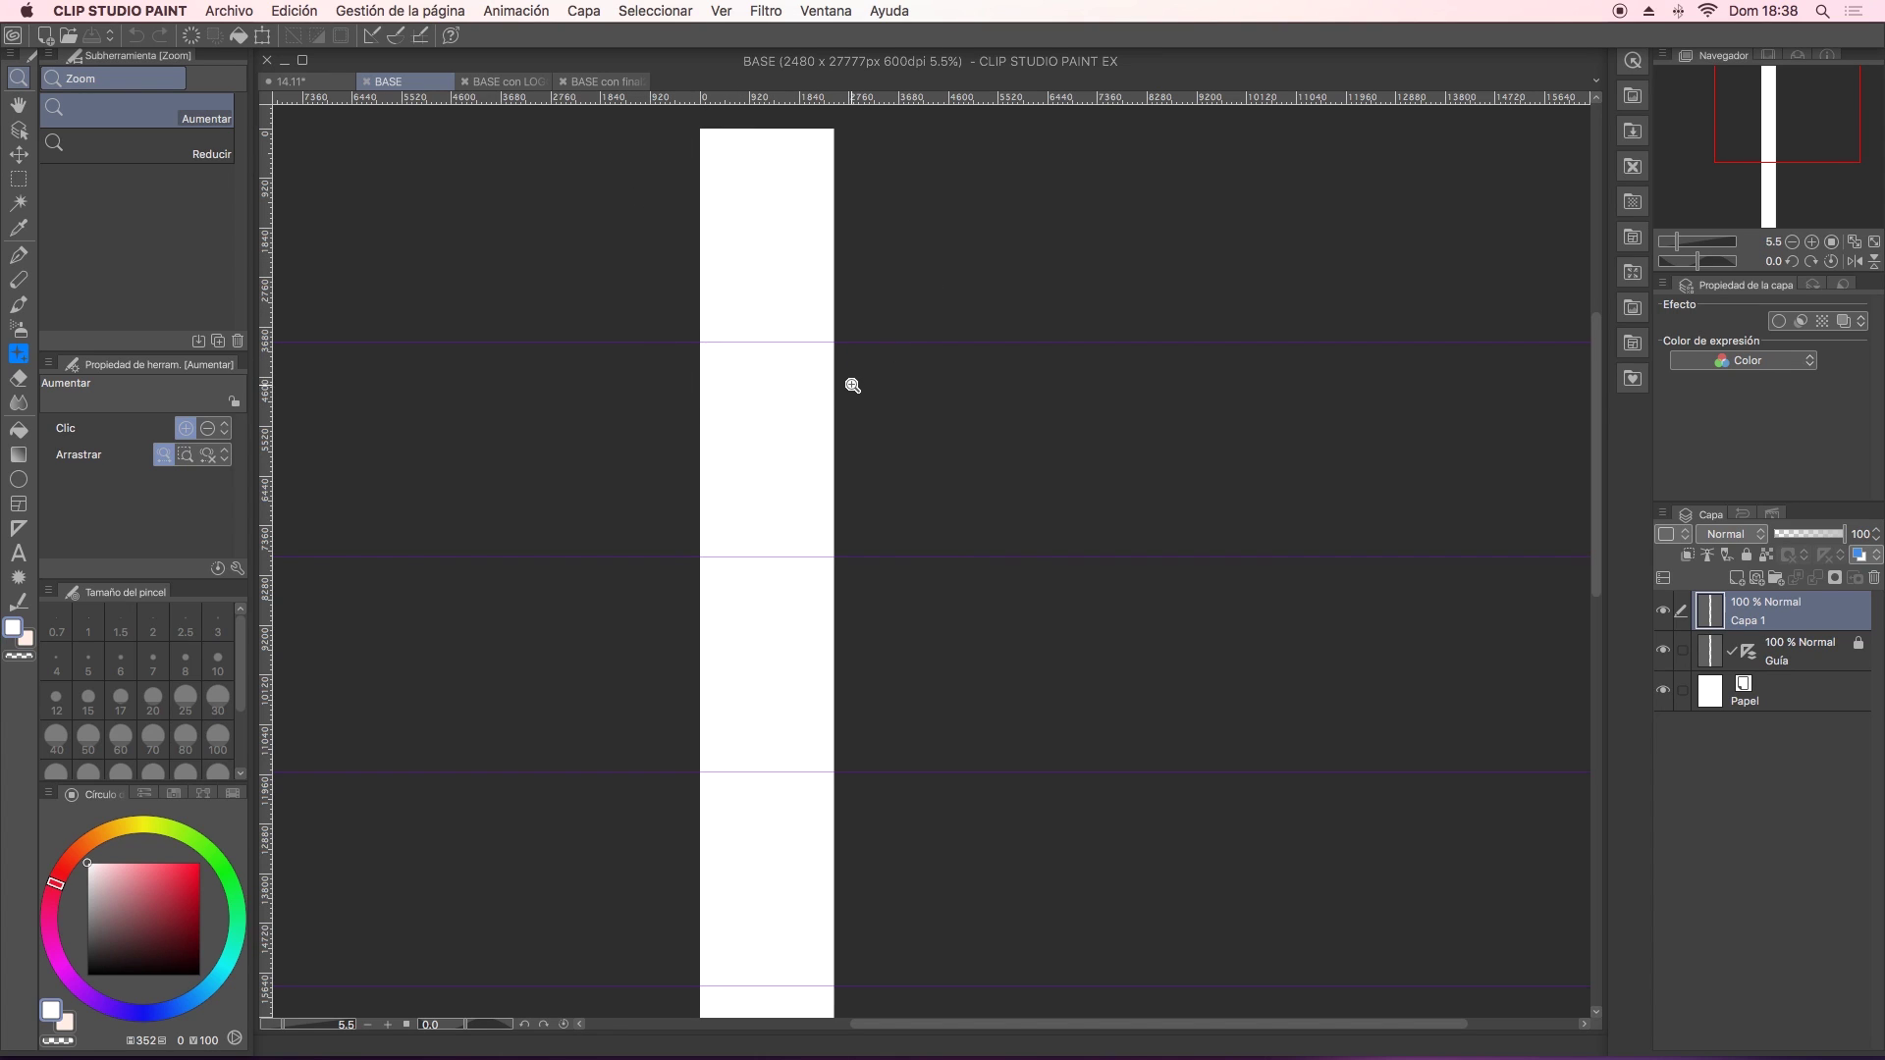
{"action": "left_click_drag", "start_coordinate": [808, 282], "coordinate": [818, 482]}
{"action": "left_click", "coordinate": [817, 482]}
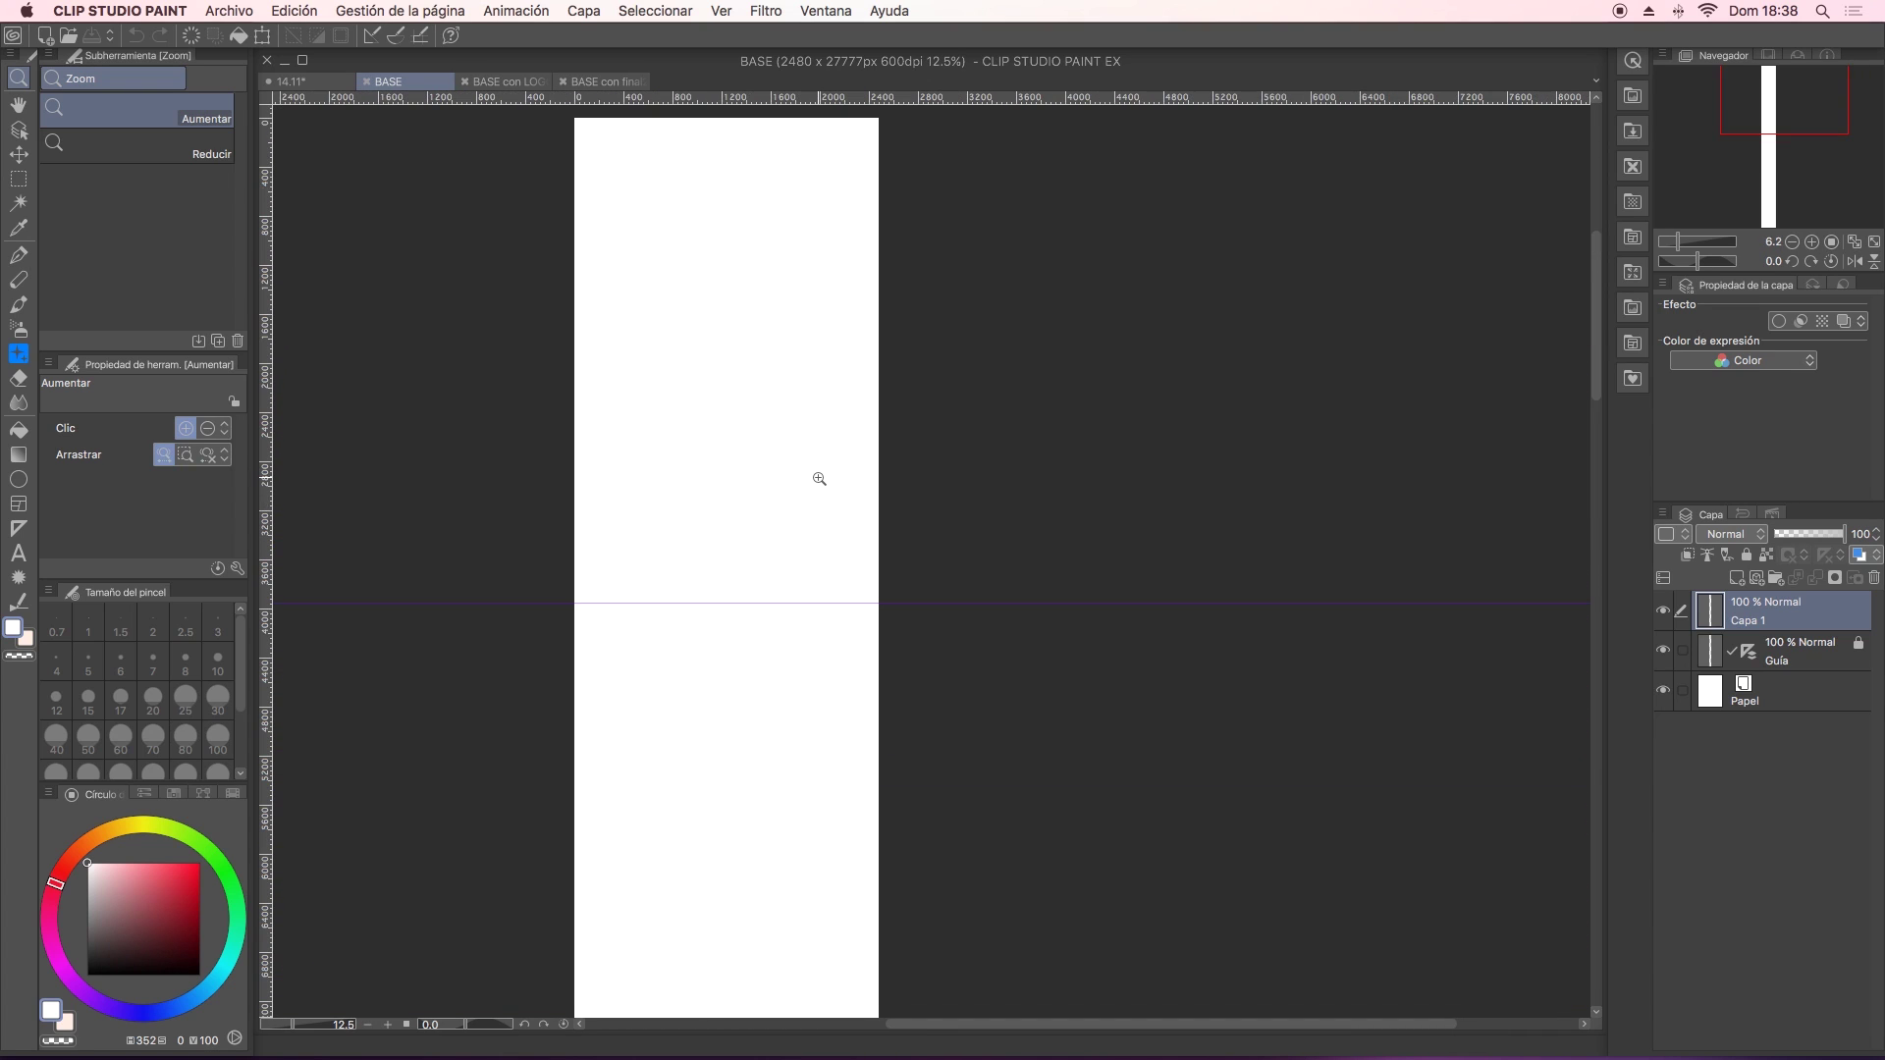
{"action": "left_click_drag", "start_coordinate": [822, 334], "coordinate": [911, 455]}
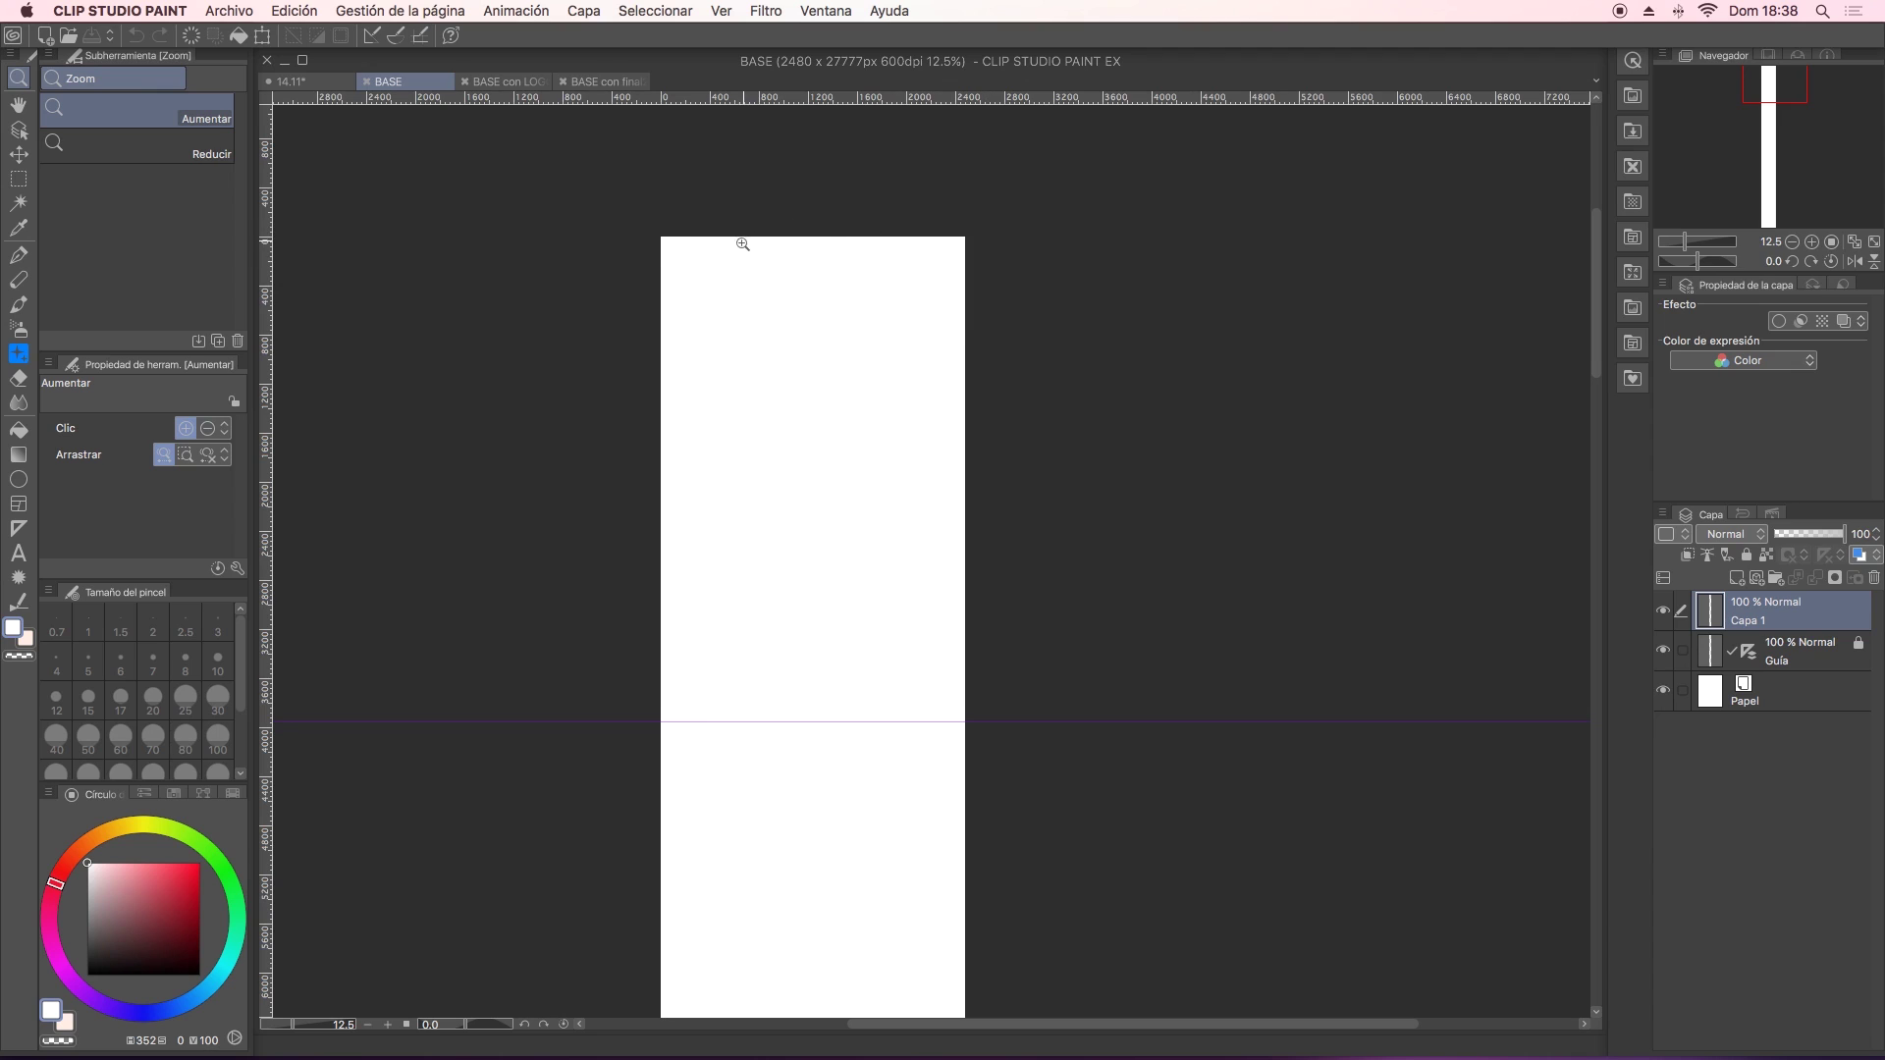
Select the first panel area with the Rectangle selection tool, then deselect it.
{"action": "left_click", "coordinate": [17, 179]}
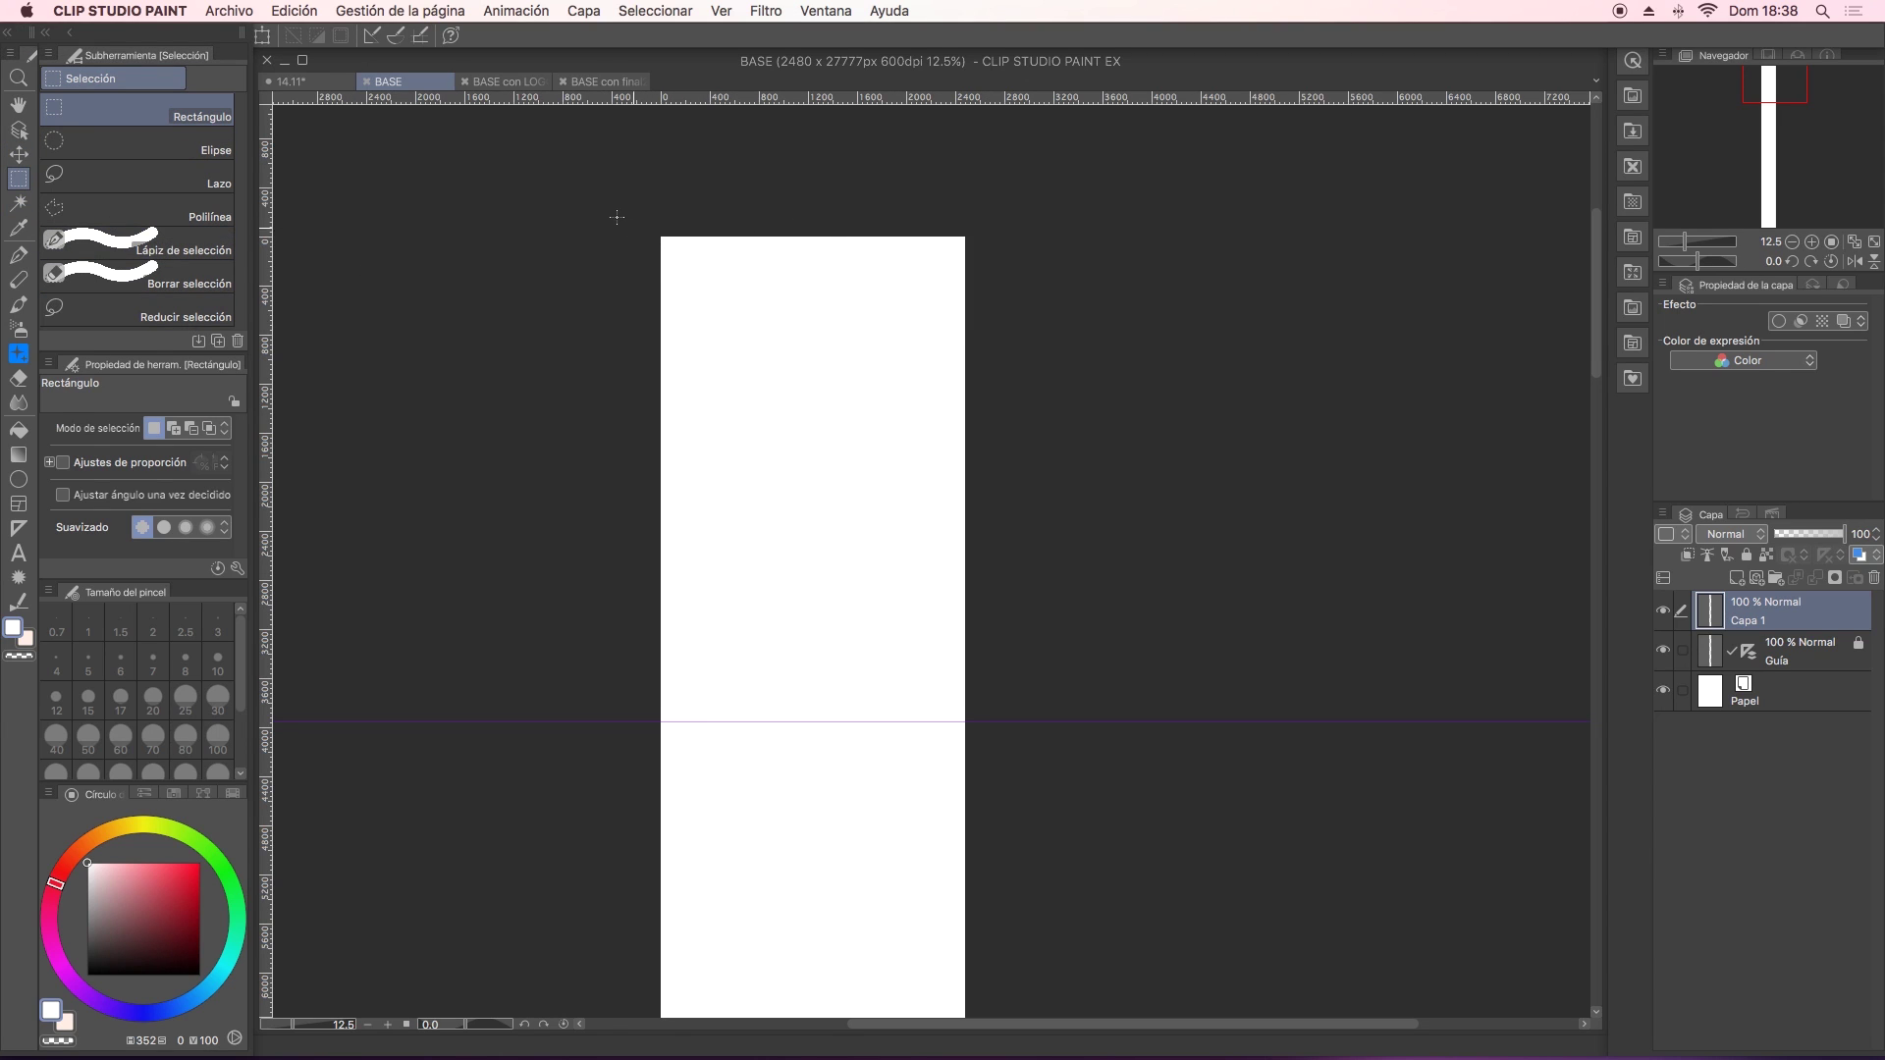
{"action": "left_click_drag", "start_coordinate": [604, 211], "coordinate": [1003, 723]}
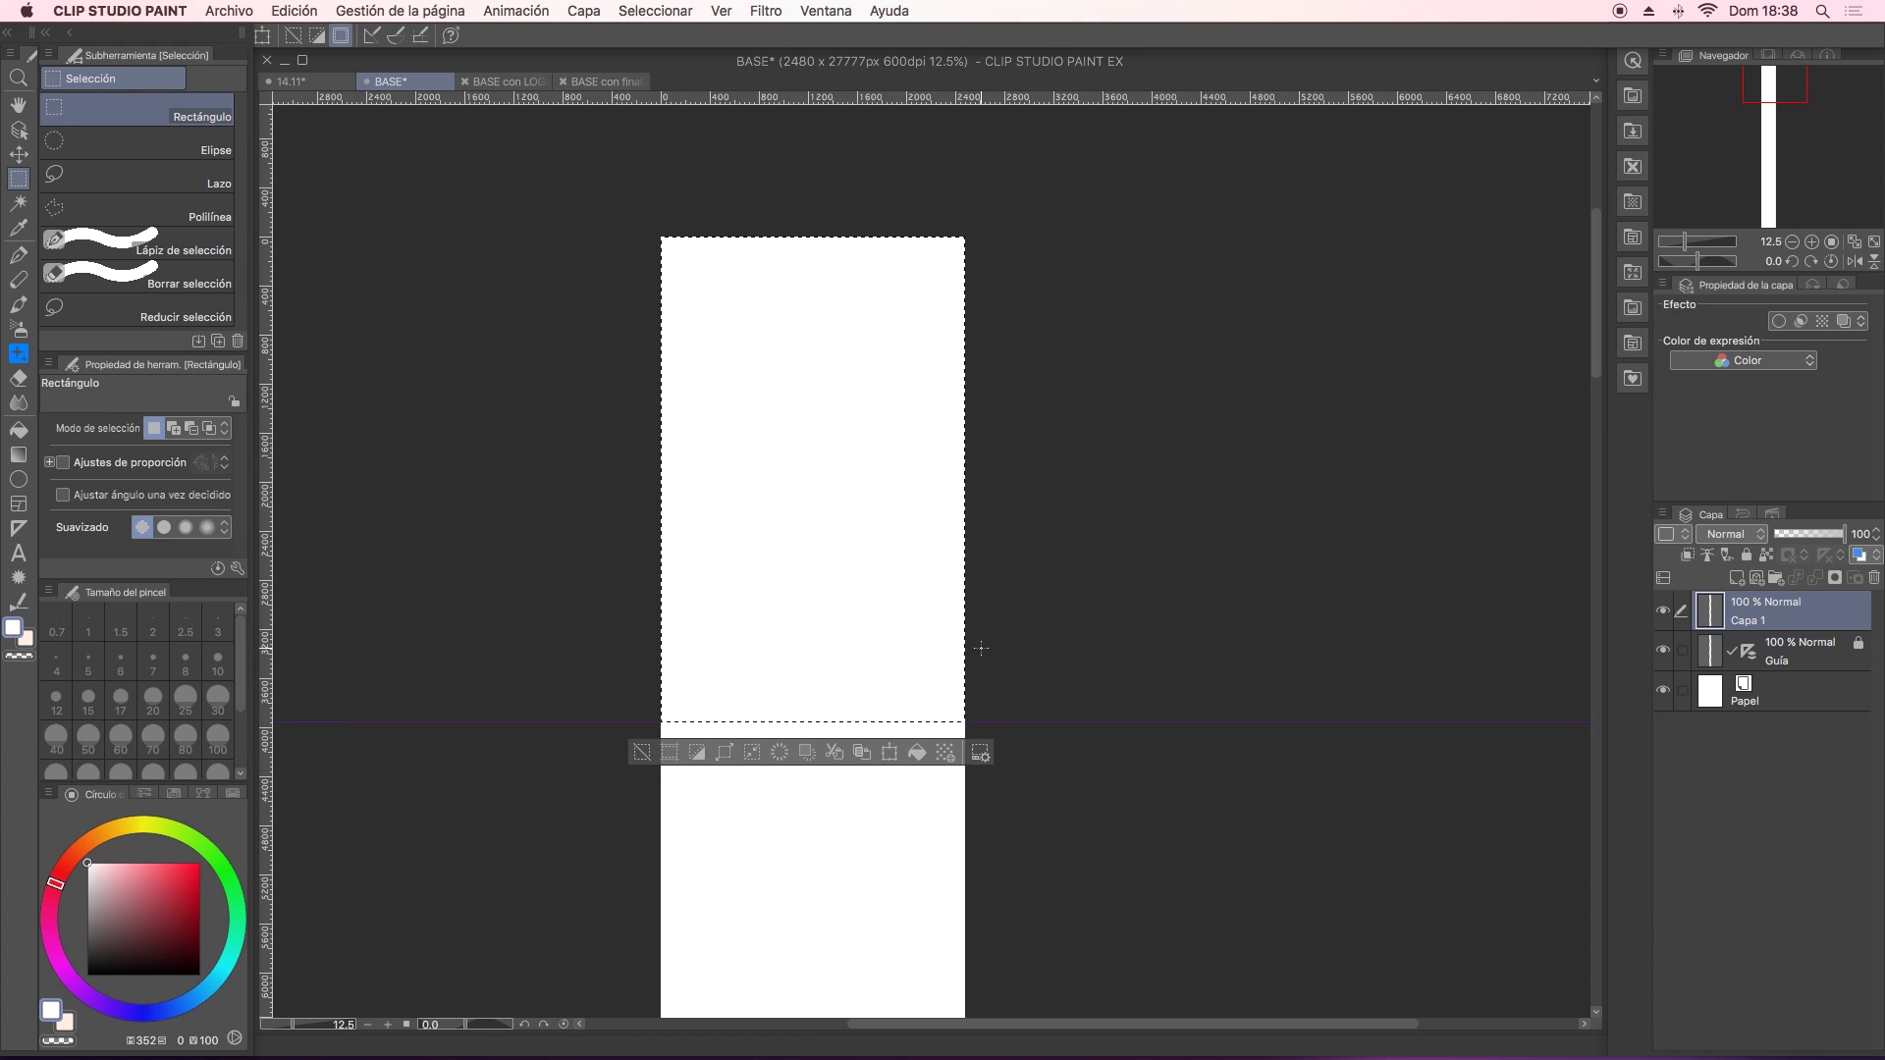
{"action": "left_click", "coordinate": [981, 648]}
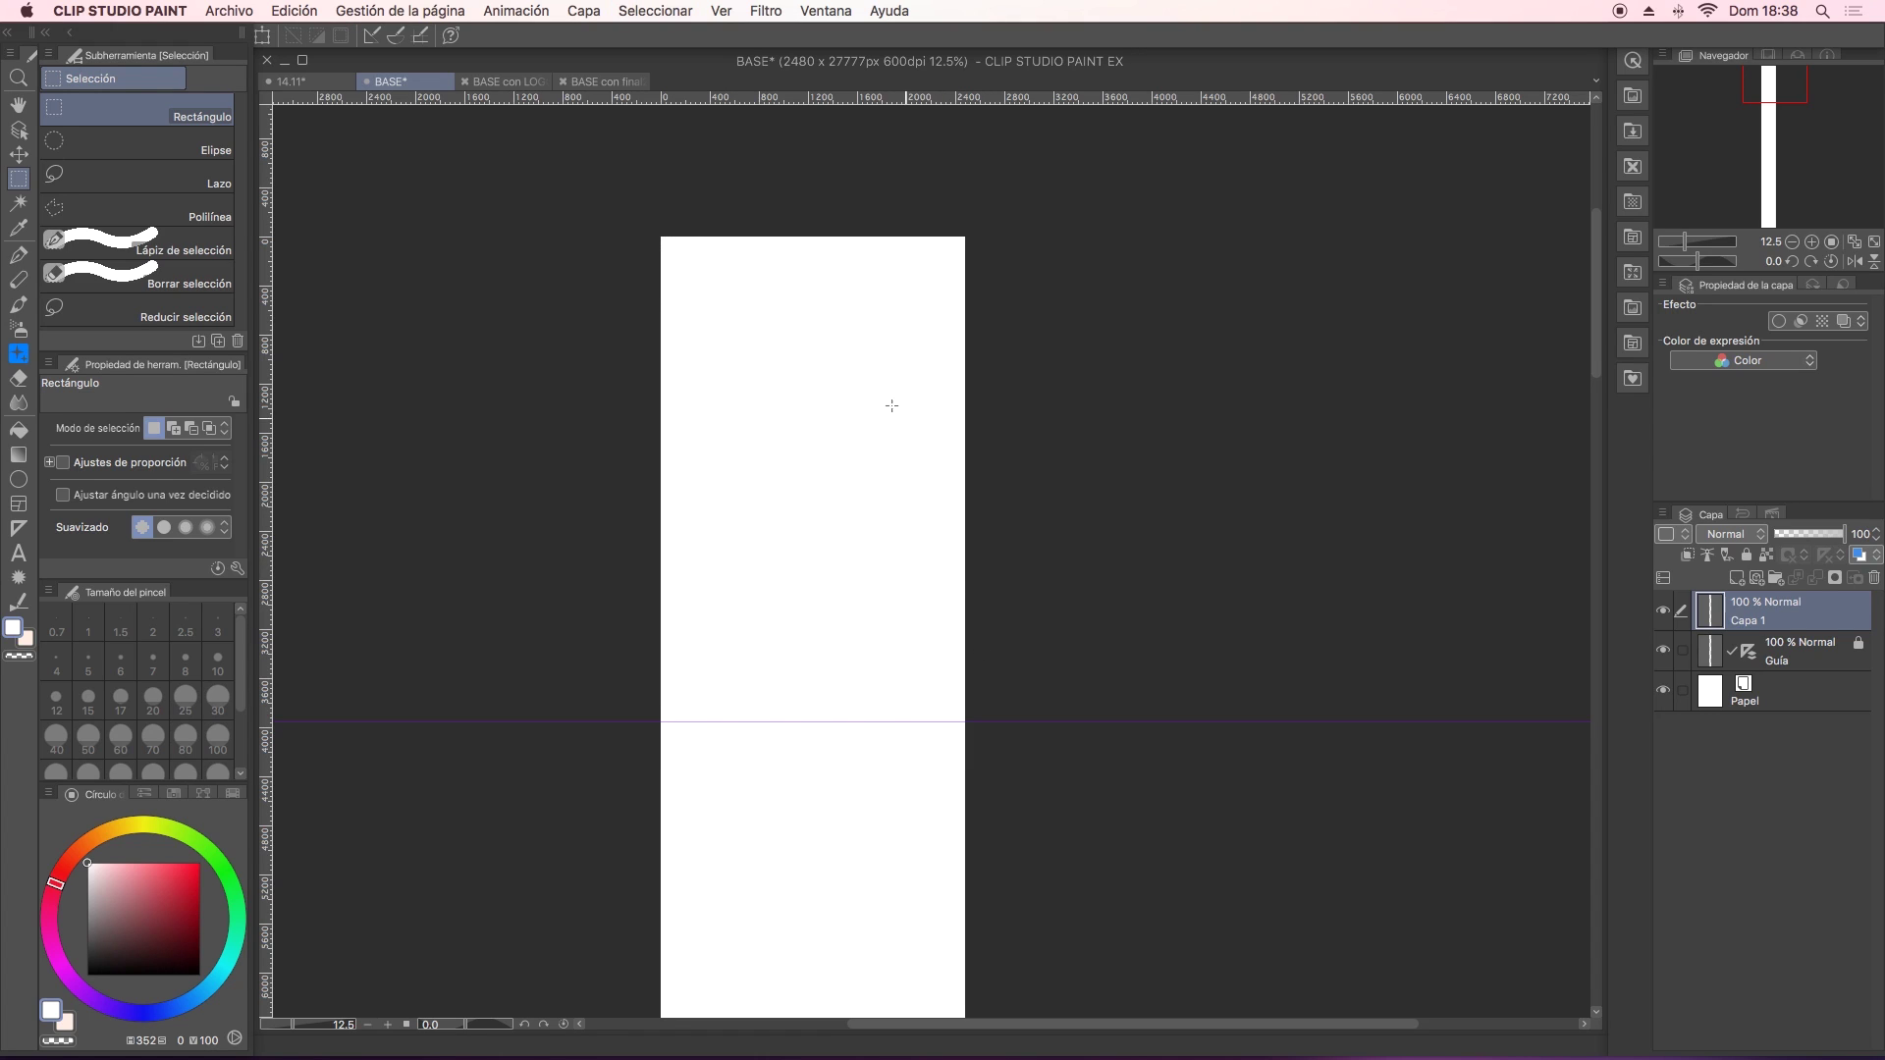
Pan and scroll the view up and down to look over the page.
{"action": "left_click_drag", "start_coordinate": [955, 708], "coordinate": [936, 623]}
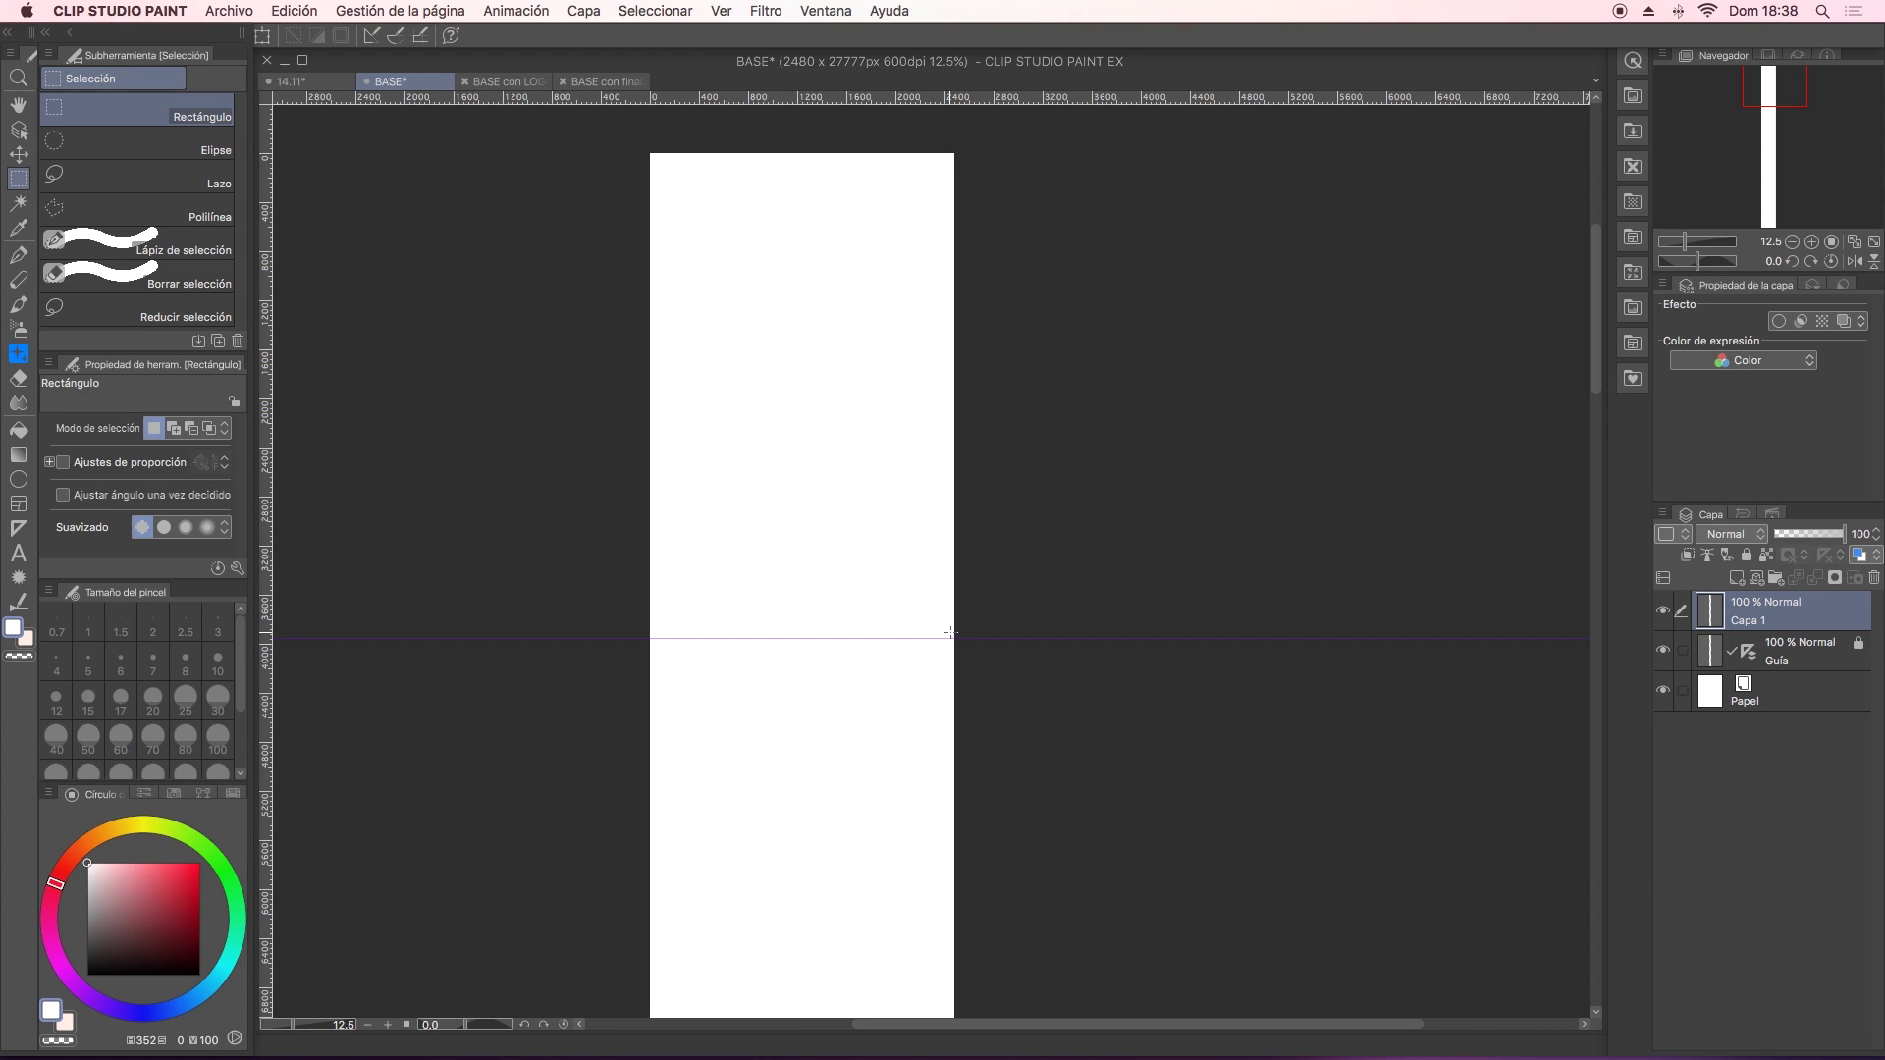
{"action": "scroll", "coordinate": [967, 638], "scroll_direction": "down", "scroll_amount": 2}
{"action": "scroll", "coordinate": [943, 579], "scroll_direction": "down", "scroll_amount": 5}
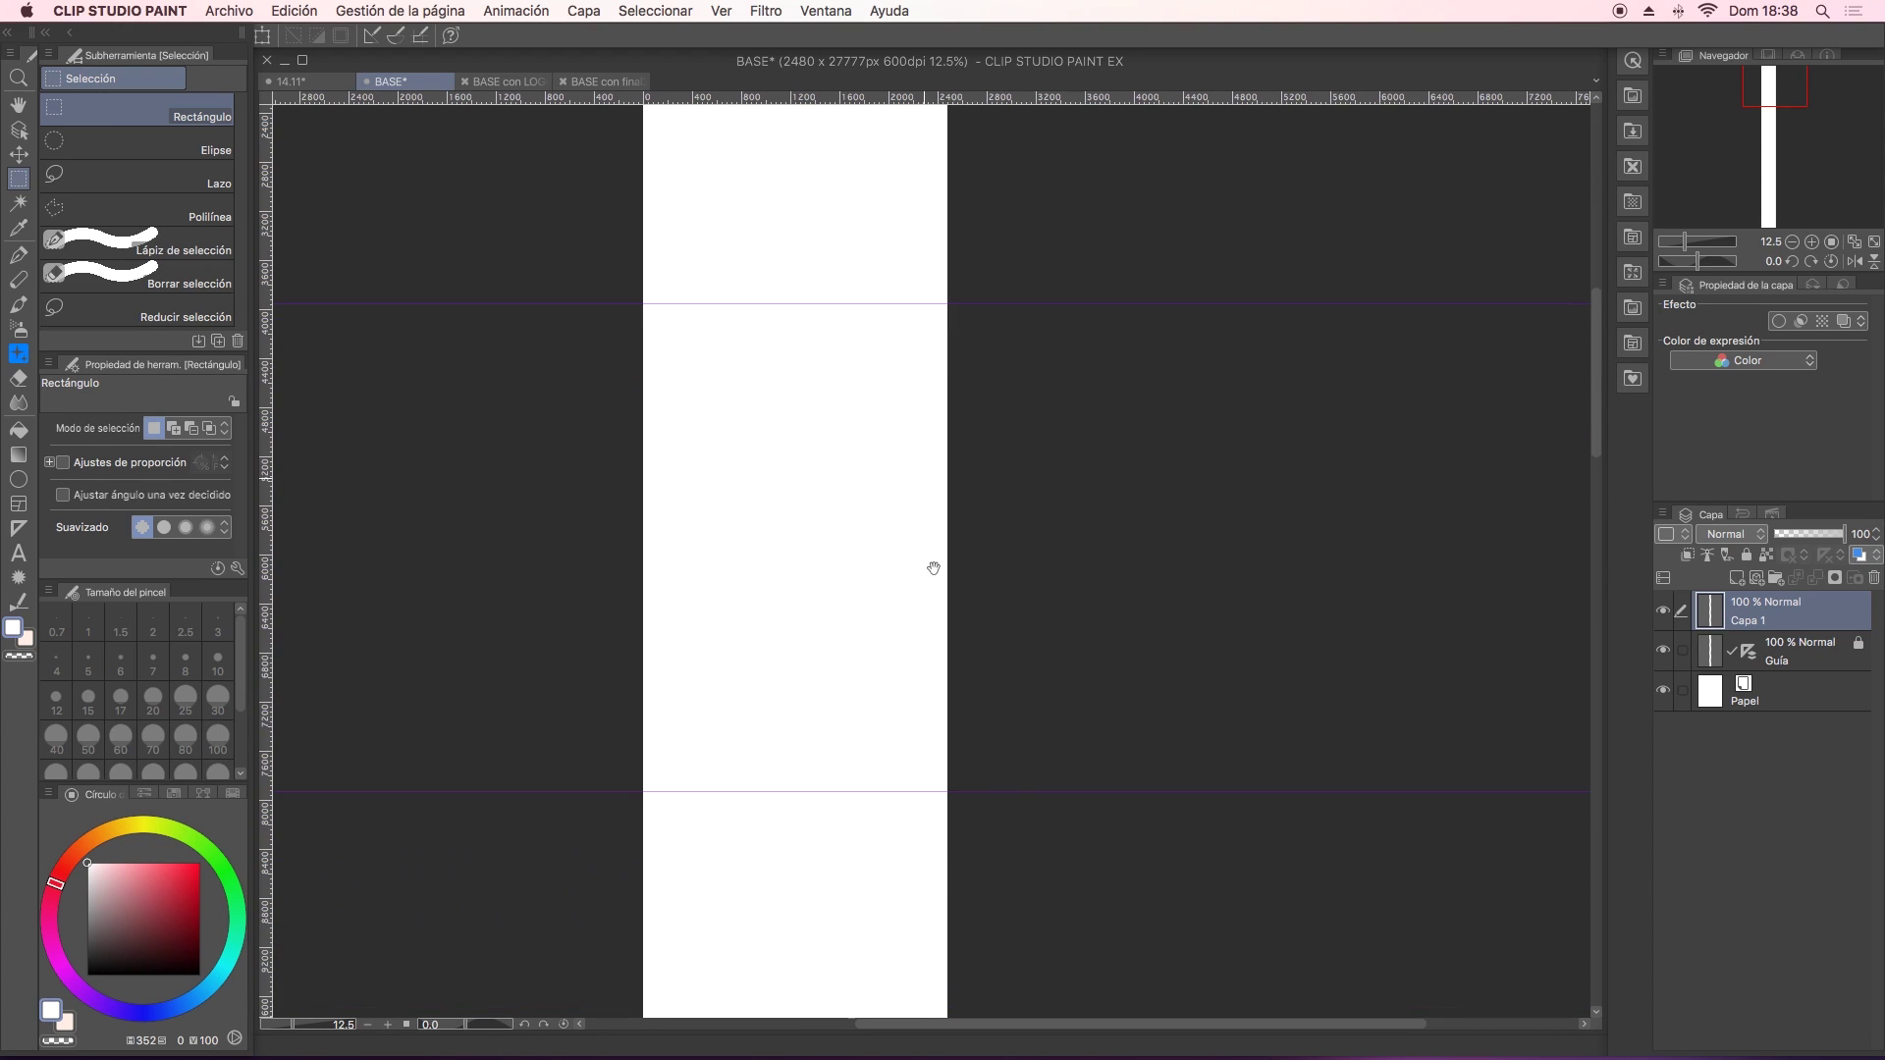
{"action": "scroll", "coordinate": [947, 550], "scroll_direction": "down", "scroll_amount": 4}
{"action": "scroll", "coordinate": [972, 687], "scroll_direction": "up", "scroll_amount": 3}
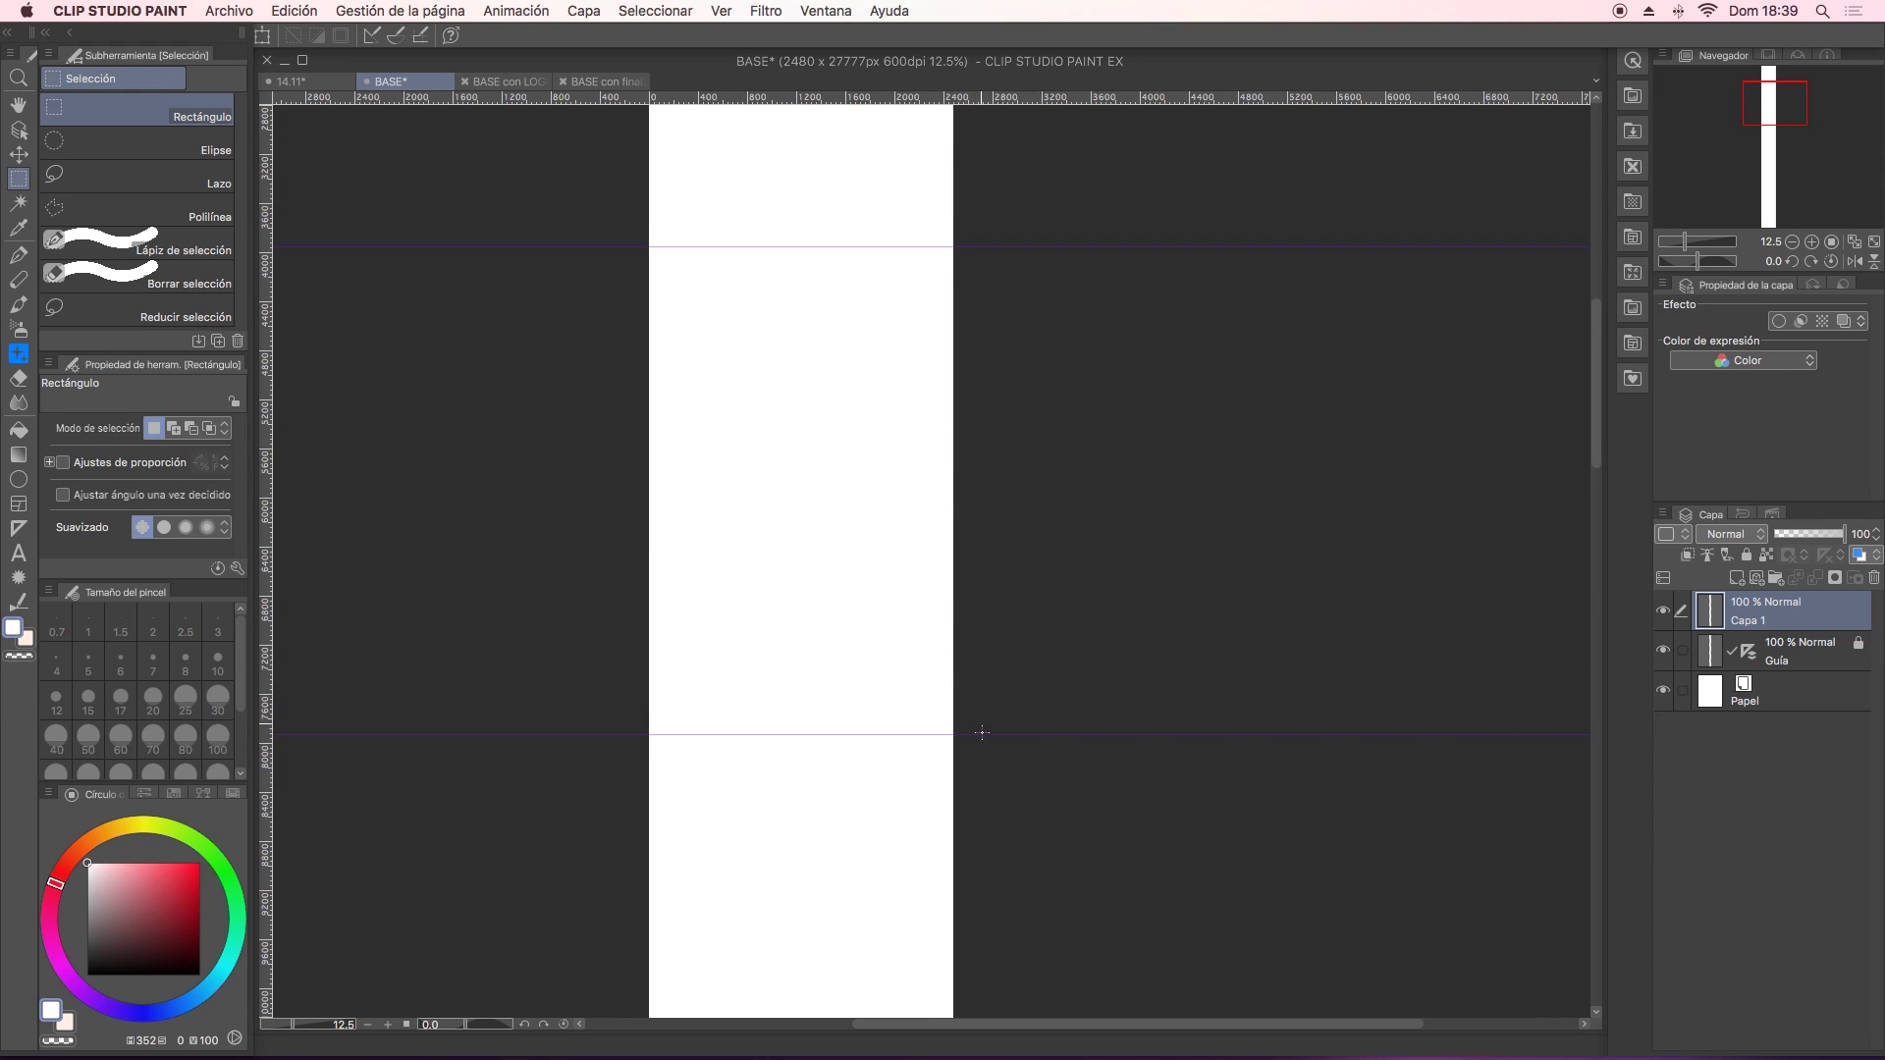
{"action": "scroll", "coordinate": [987, 738], "scroll_direction": "up", "scroll_amount": 3}
{"action": "scroll", "coordinate": [996, 688], "scroll_direction": "up", "scroll_amount": 5}
{"action": "scroll", "coordinate": [982, 746], "scroll_direction": "up", "scroll_amount": 3}
{"action": "scroll", "coordinate": [968, 785], "scroll_direction": "down", "scroll_amount": 2}
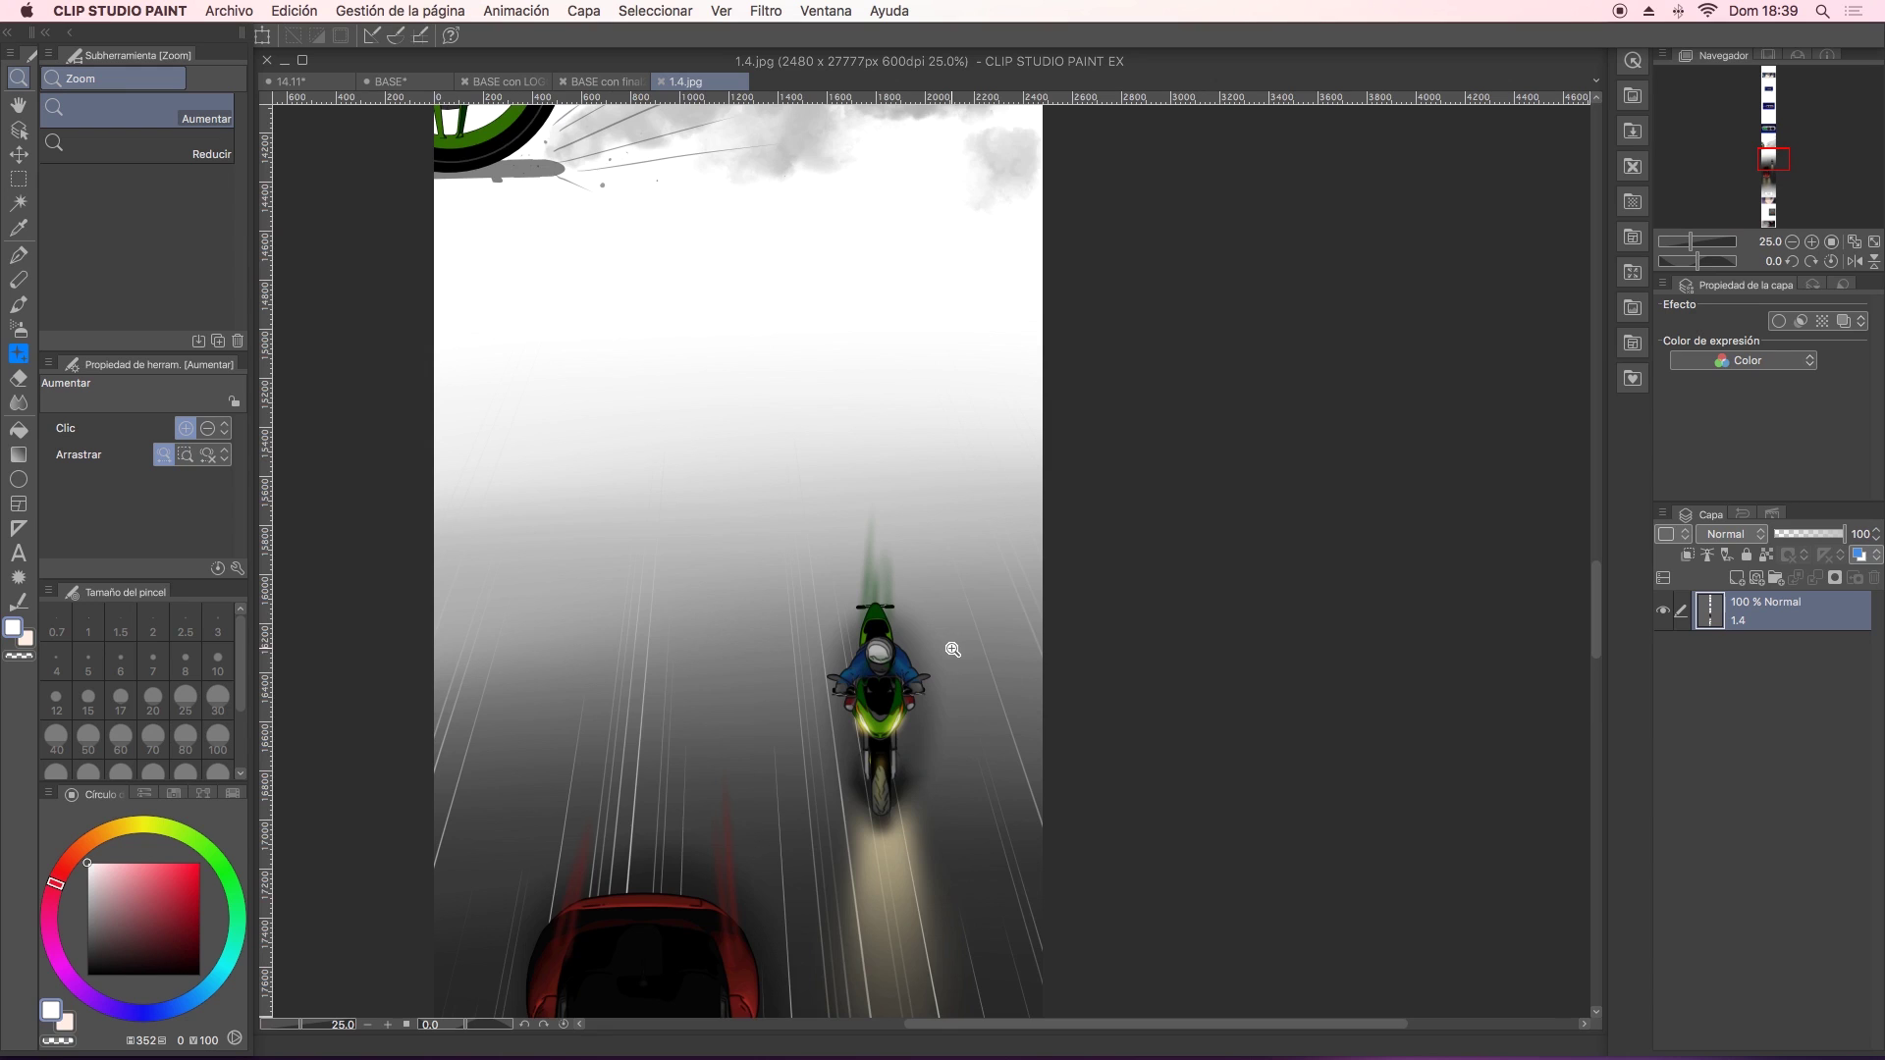
Zoom in and recentre the 1.4.jpg view on the motorbike scene.
{"action": "scroll", "coordinate": [972, 762], "scroll_direction": "down", "scroll_amount": 10}
{"action": "scroll", "coordinate": [972, 393], "scroll_direction": "down", "scroll_amount": 5}
{"action": "scroll", "coordinate": [972, 441], "scroll_direction": "up", "scroll_amount": 12}
{"action": "left_click", "coordinate": [978, 507]}
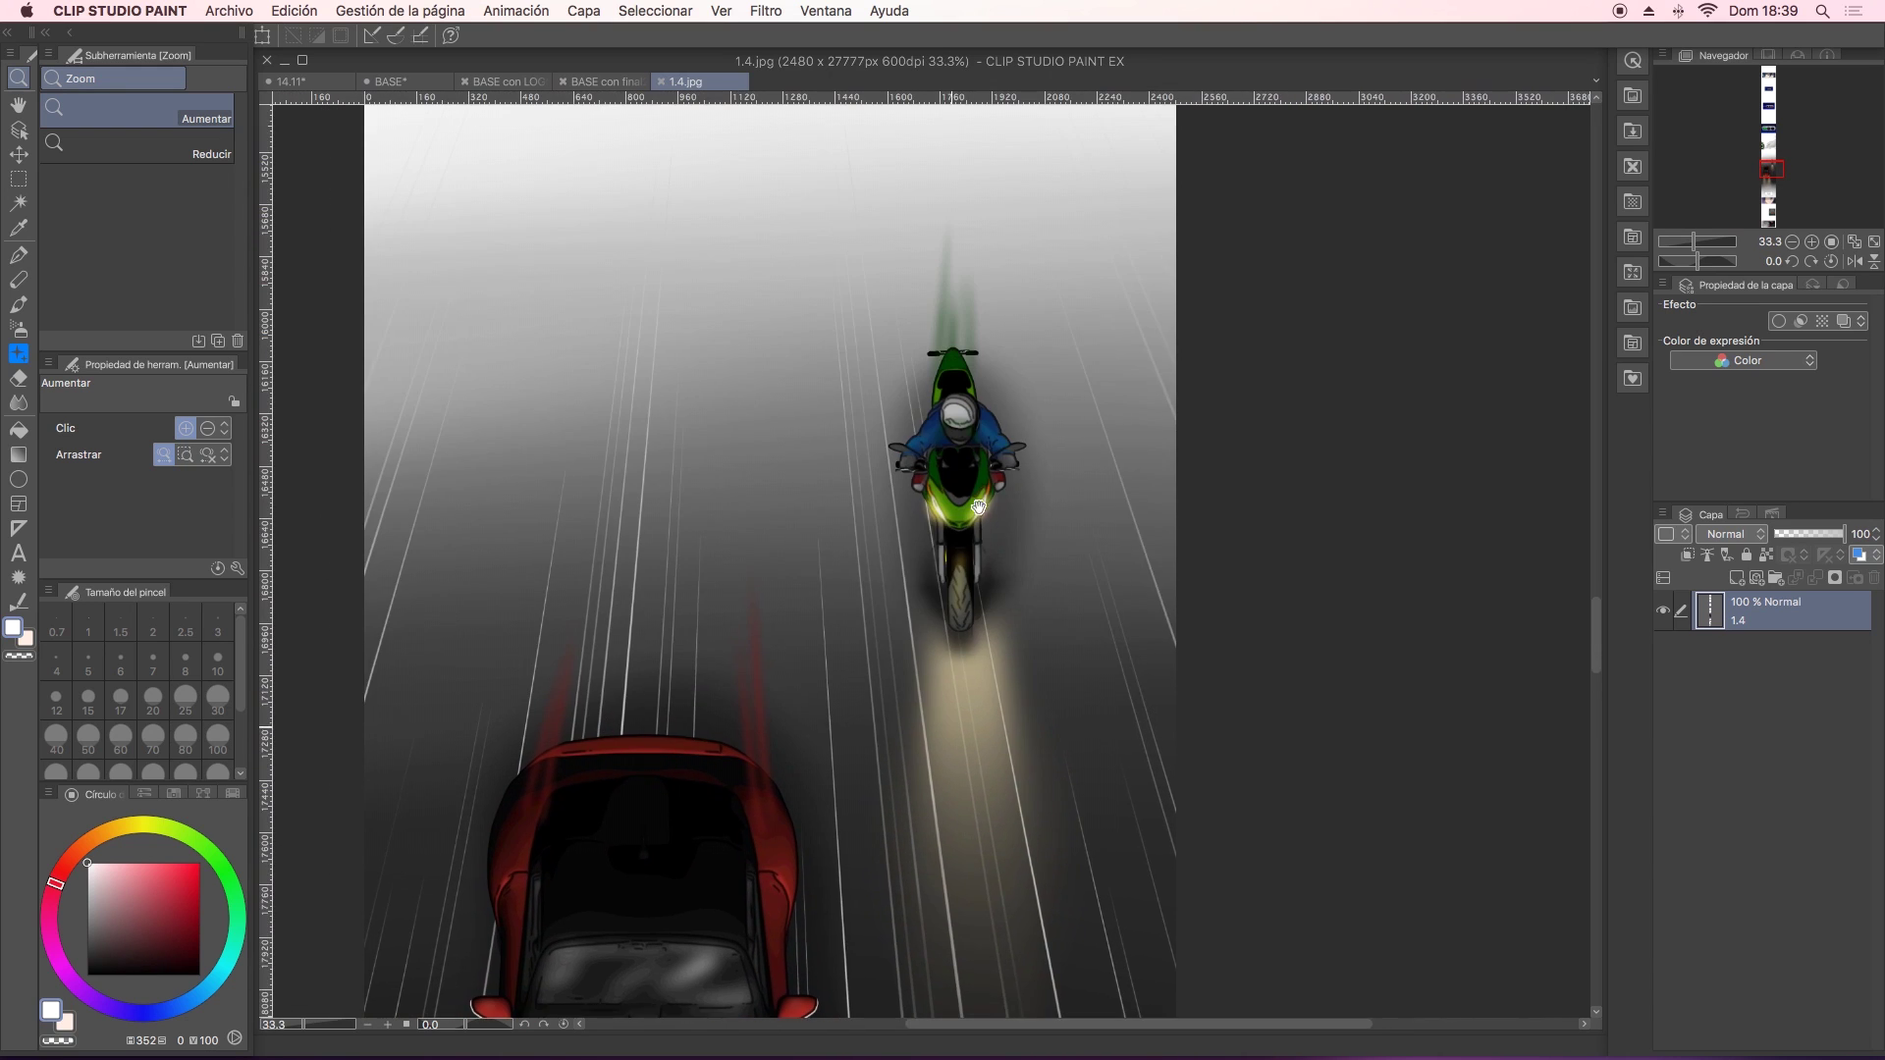
{"action": "mouse_move", "coordinate": [978, 506]}
{"action": "left_mouse_down"}
{"action": "mouse_move", "coordinate": [1010, 862]}
{"action": "mouse_move", "coordinate": [1020, 382]}
{"action": "left_mouse_up"}
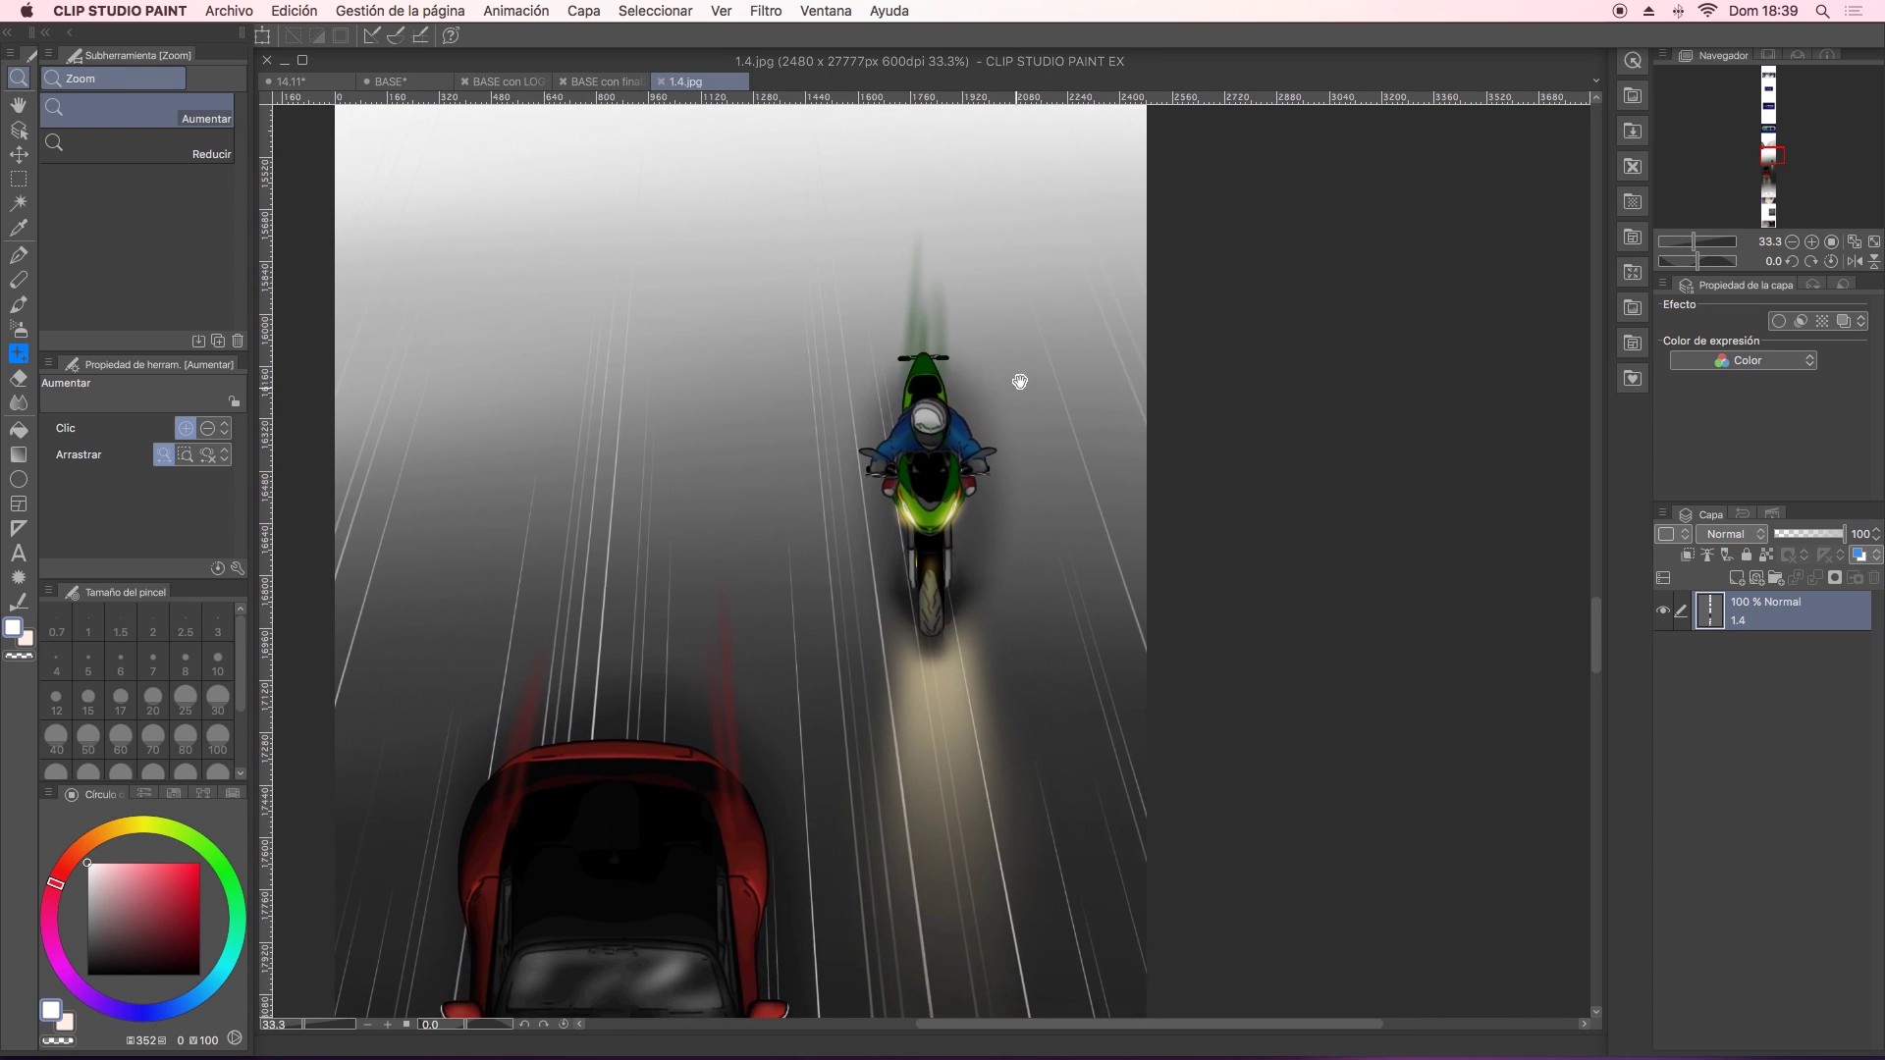
Scroll down through 1.4.jpg to the red car's headlights.
{"action": "scroll", "coordinate": [1001, 688], "scroll_direction": "down", "scroll_amount": 3}
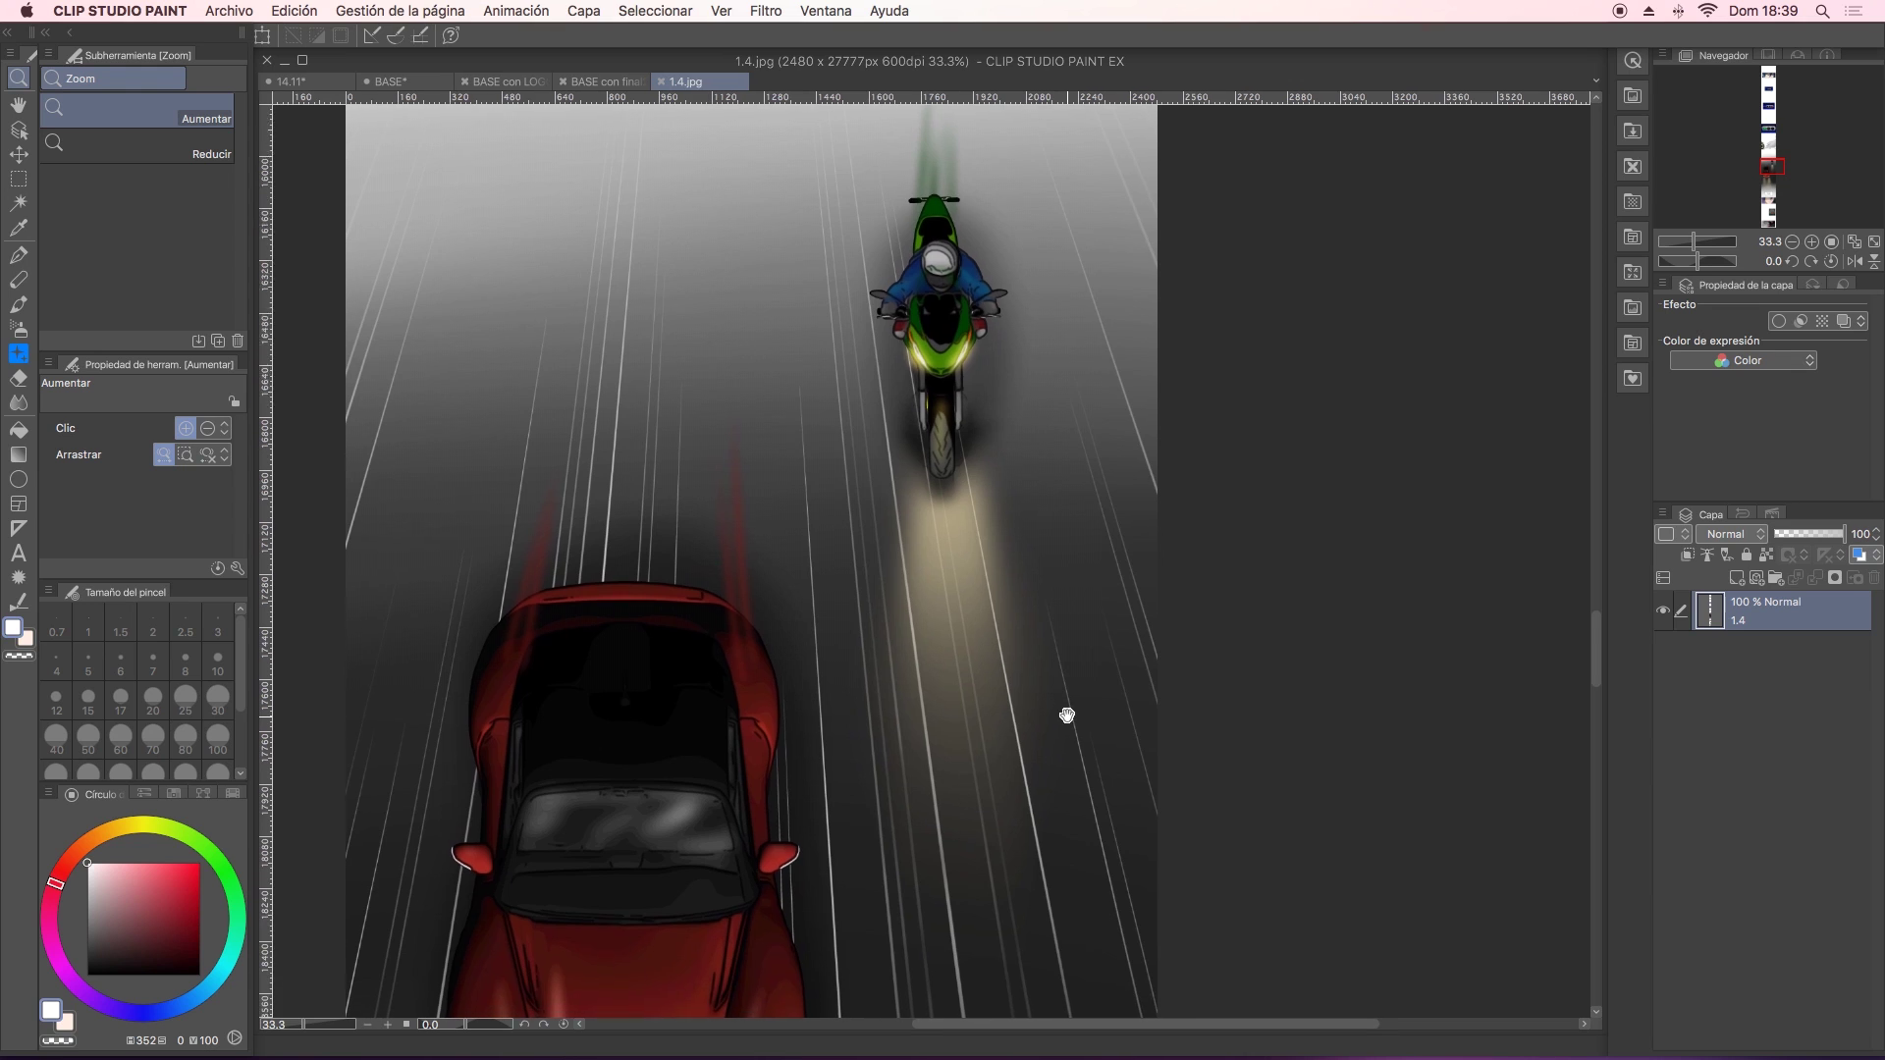
{"action": "scroll", "coordinate": [1063, 716], "scroll_direction": "down", "scroll_amount": 2}
{"action": "scroll", "coordinate": [1065, 687], "scroll_direction": "down", "scroll_amount": 2}
{"action": "scroll", "coordinate": [1062, 736], "scroll_direction": "down", "scroll_amount": 1}
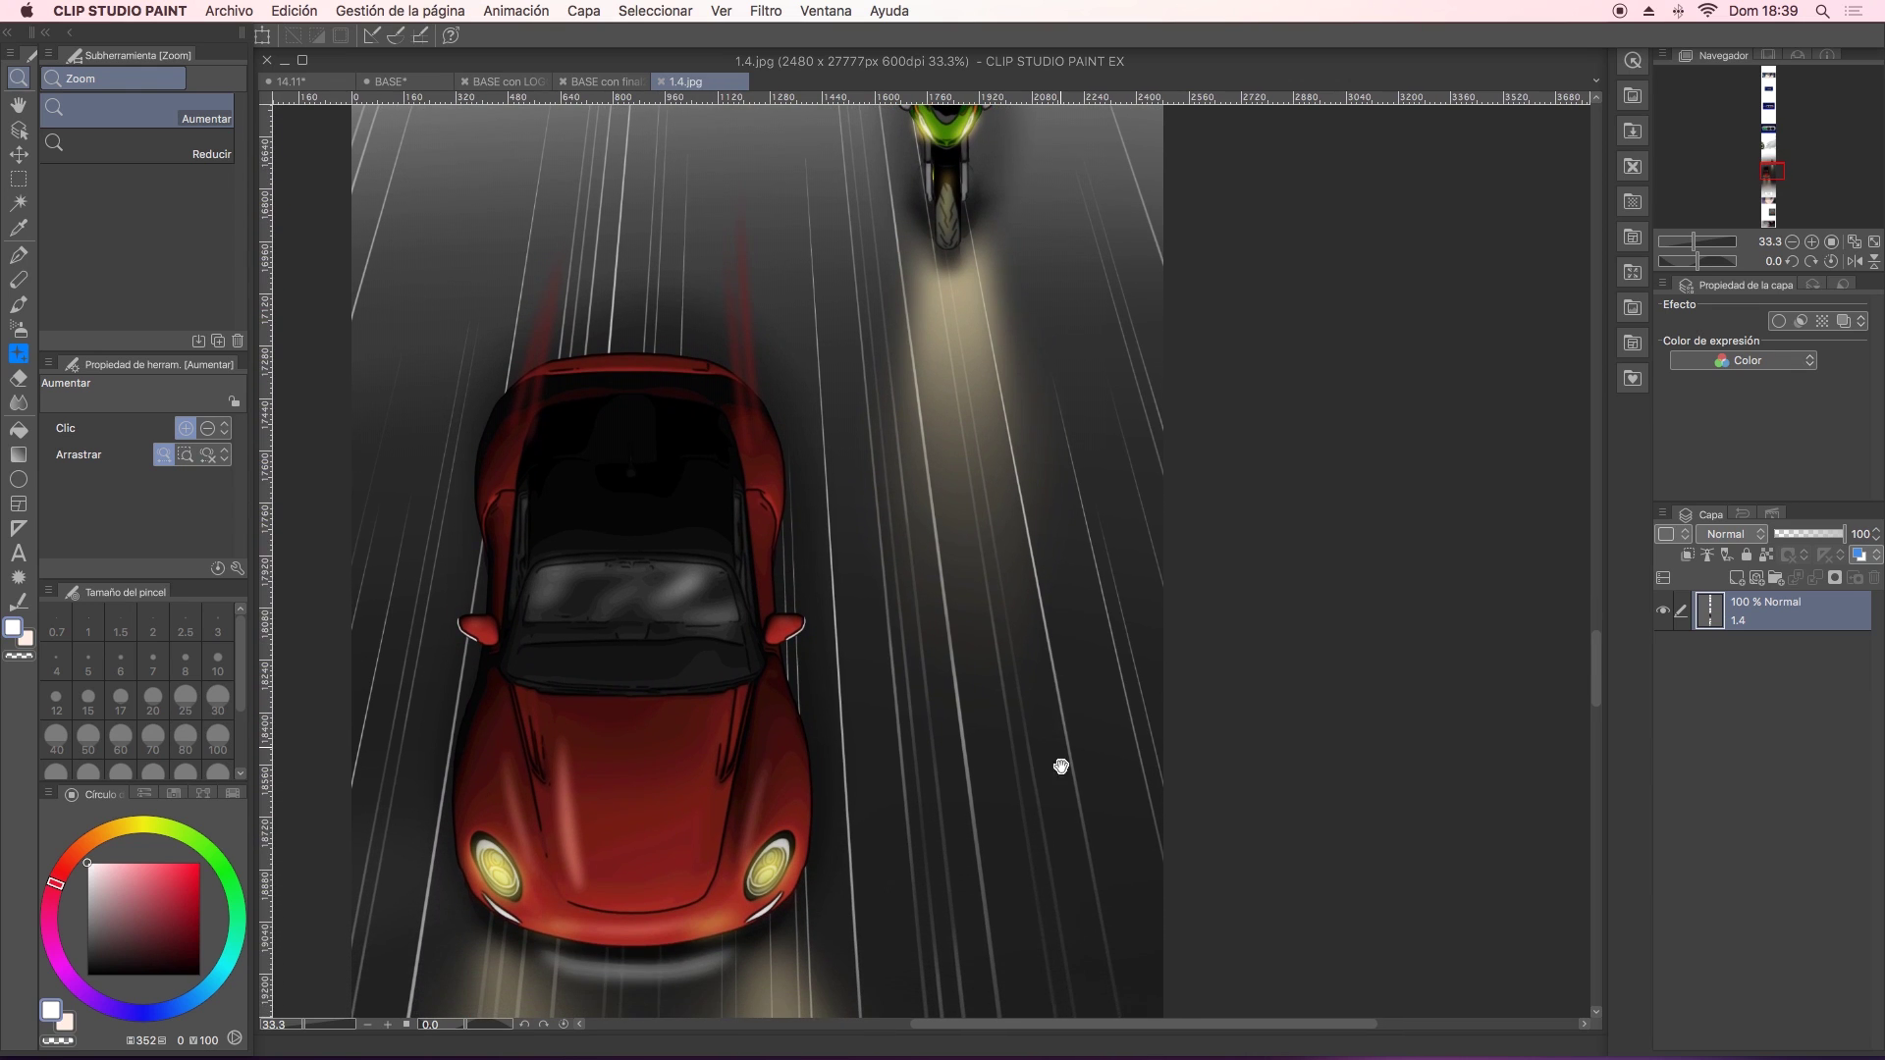
{"action": "scroll", "coordinate": [1060, 687], "scroll_direction": "down", "scroll_amount": 3}
{"action": "scroll", "coordinate": [1055, 746], "scroll_direction": "down", "scroll_amount": 2}
{"action": "scroll", "coordinate": [1049, 706], "scroll_direction": "down", "scroll_amount": 4}
{"action": "scroll", "coordinate": [1046, 530], "scroll_direction": "down", "scroll_amount": 3}
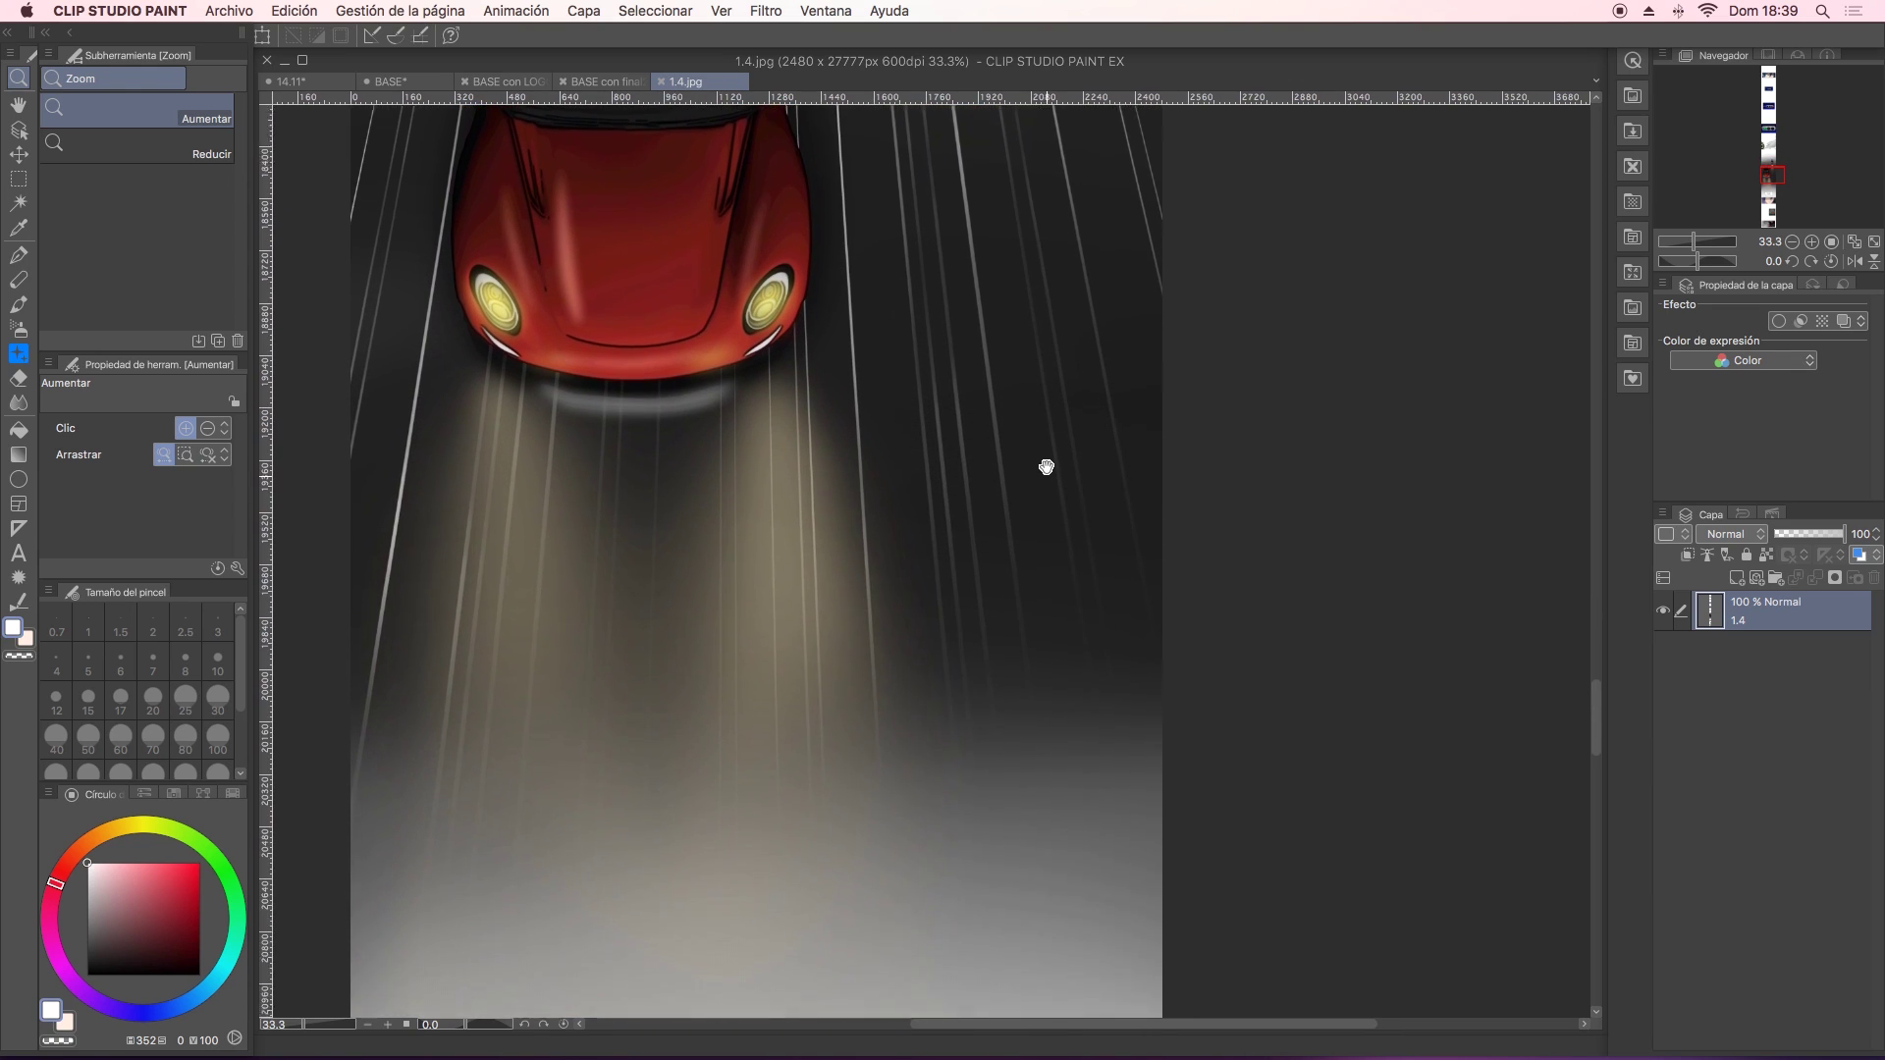
{"action": "scroll", "coordinate": [1043, 579], "scroll_direction": "down", "scroll_amount": 4}
{"action": "scroll", "coordinate": [1044, 520], "scroll_direction": "down", "scroll_amount": 2}
{"action": "scroll", "coordinate": [1035, 688], "scroll_direction": "up", "scroll_amount": 8}
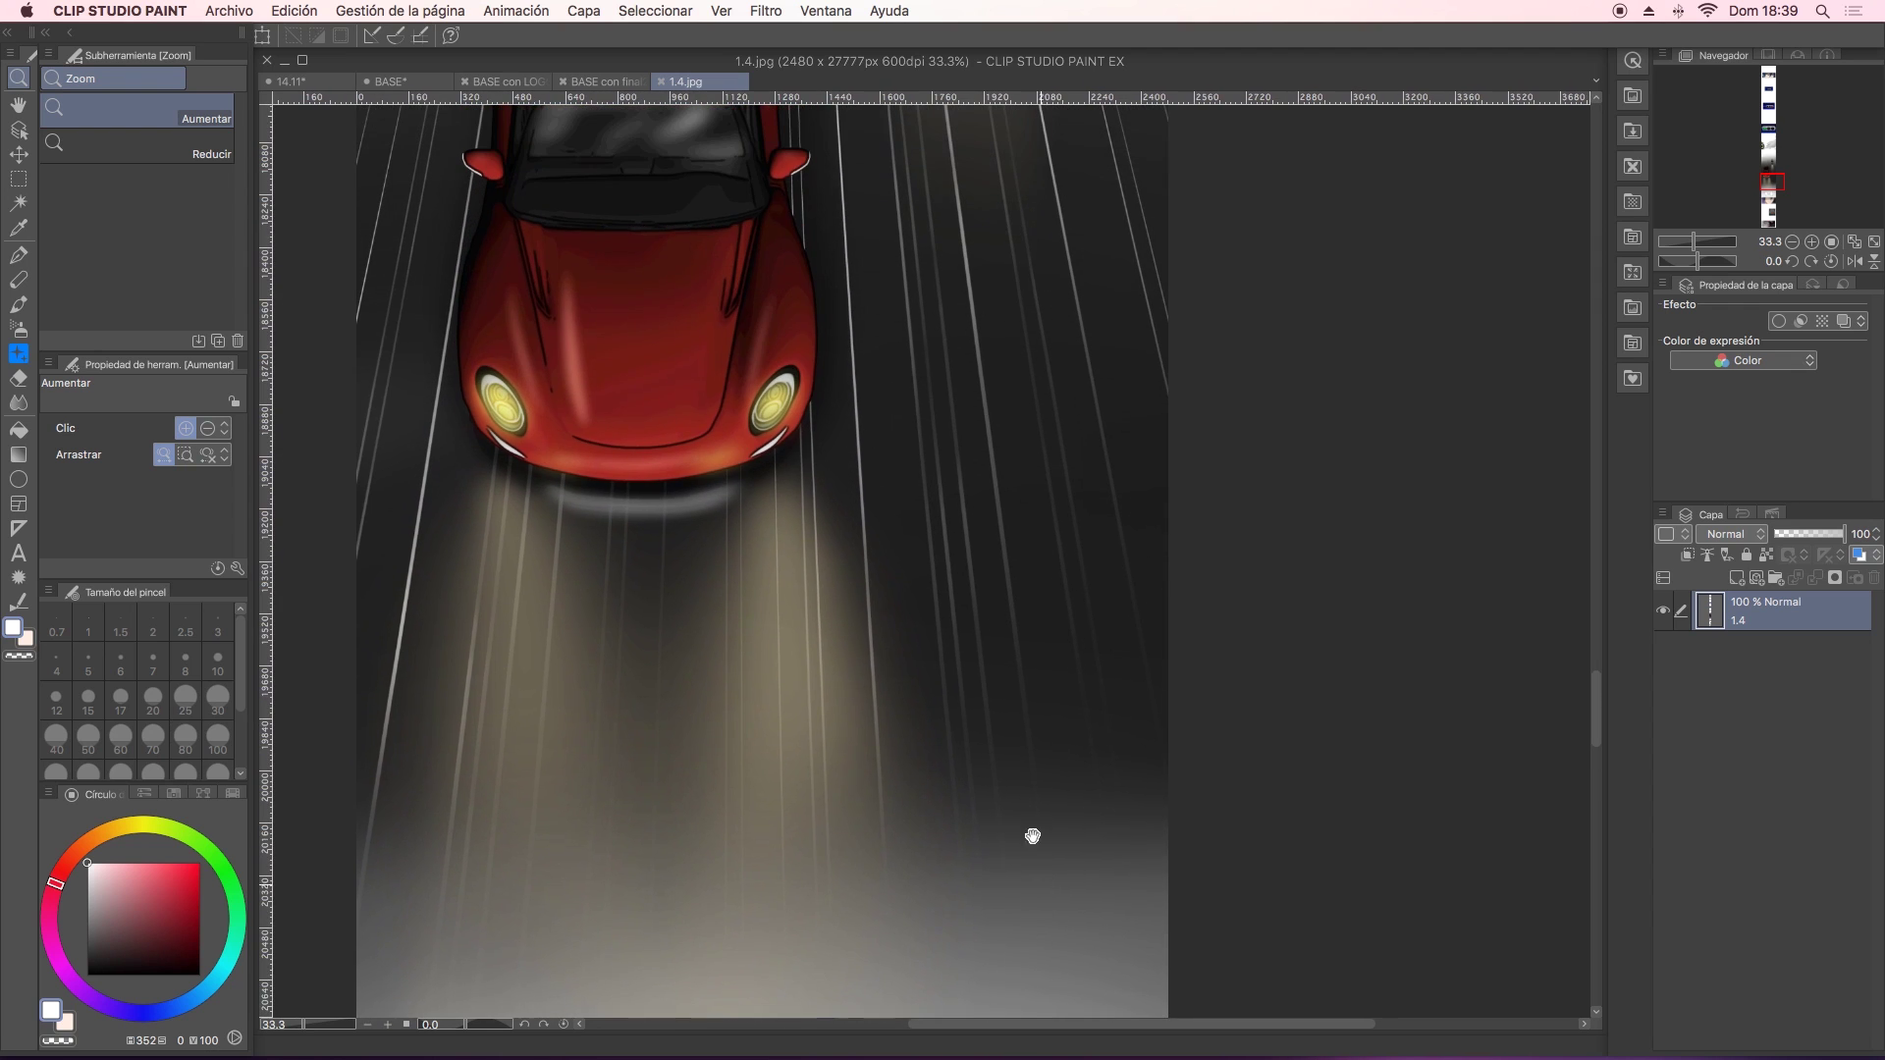
{"action": "scroll", "coordinate": [1037, 864], "scroll_direction": "up", "scroll_amount": 6}
{"action": "scroll", "coordinate": [1031, 923], "scroll_direction": "up", "scroll_amount": 8}
{"action": "scroll", "coordinate": [1026, 864], "scroll_direction": "up", "scroll_amount": 7}
Close the 1.4.jpg image to return to the blank BASE canvas.
{"action": "scroll", "coordinate": [1031, 668], "scroll_direction": "down", "scroll_amount": 1}
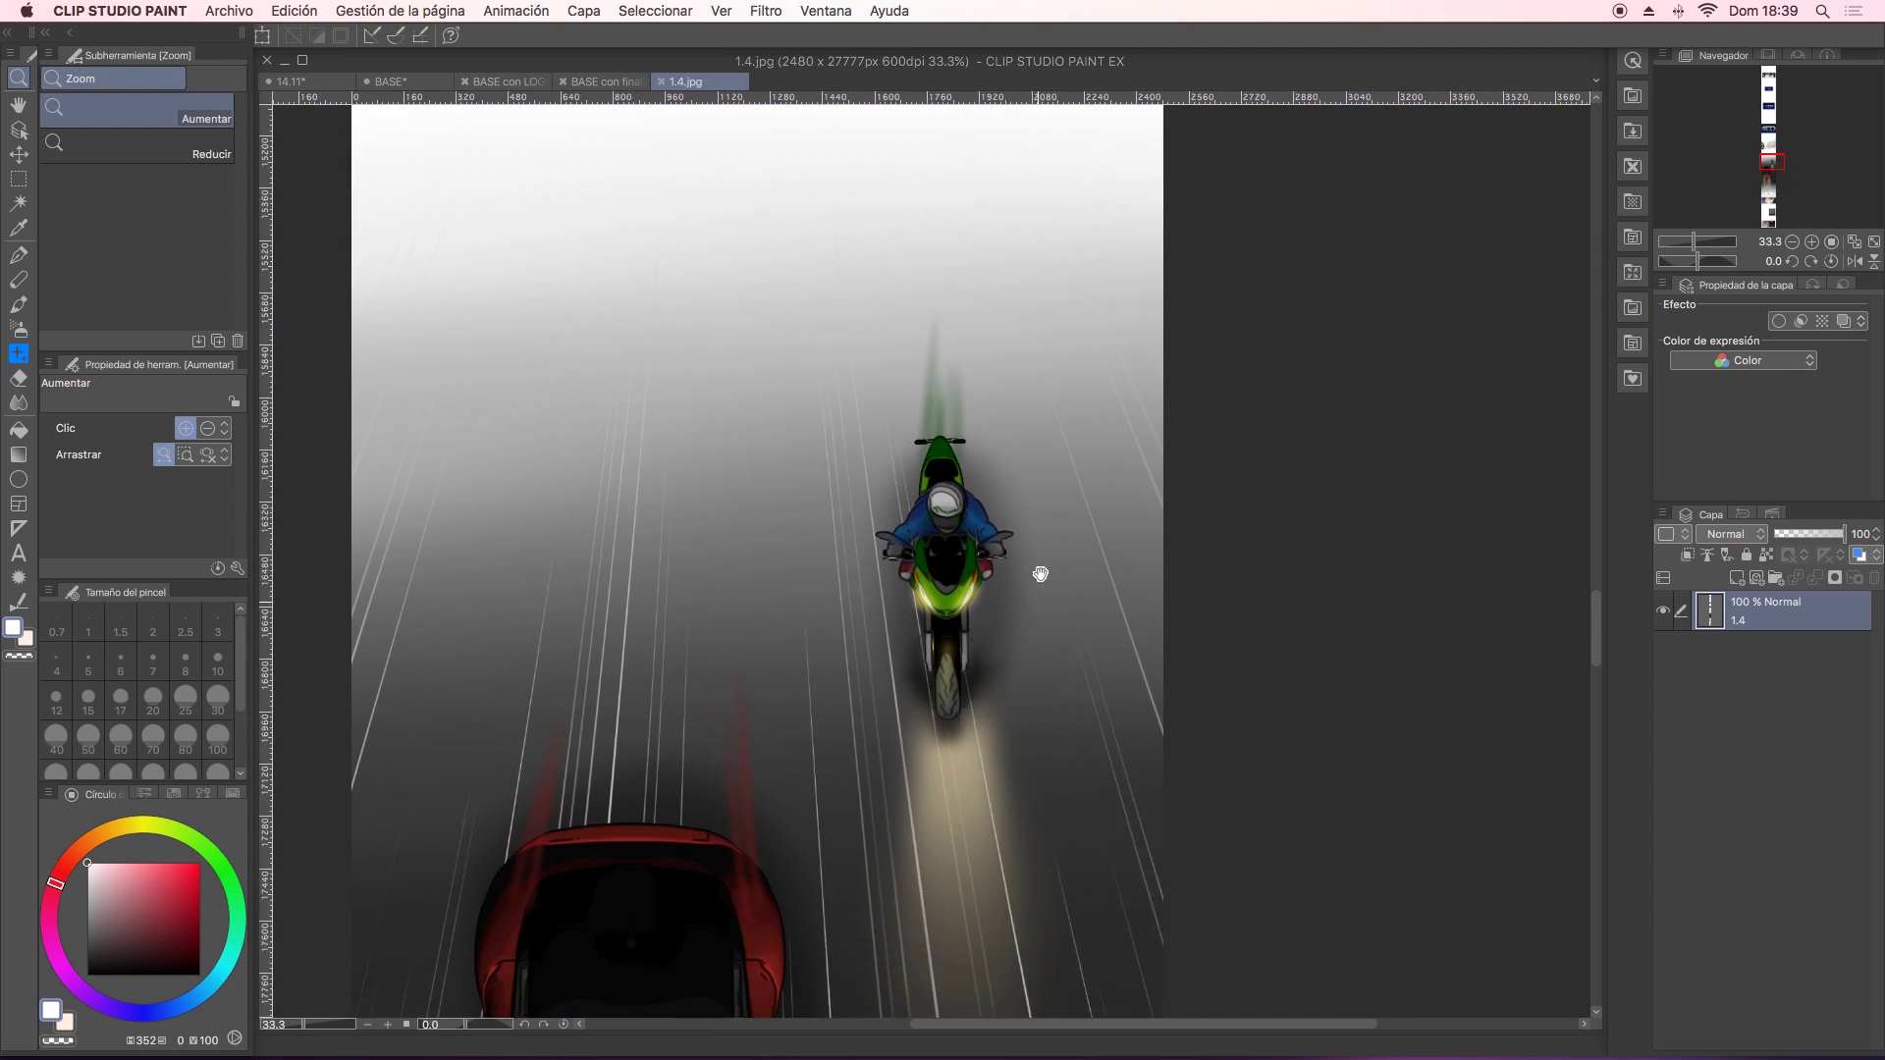
{"action": "scroll", "coordinate": [1036, 491], "scroll_direction": "down", "scroll_amount": 4}
{"action": "scroll", "coordinate": [1033, 522], "scroll_direction": "down", "scroll_amount": 5}
{"action": "scroll", "coordinate": [950, 668], "scroll_direction": "down", "scroll_amount": 3}
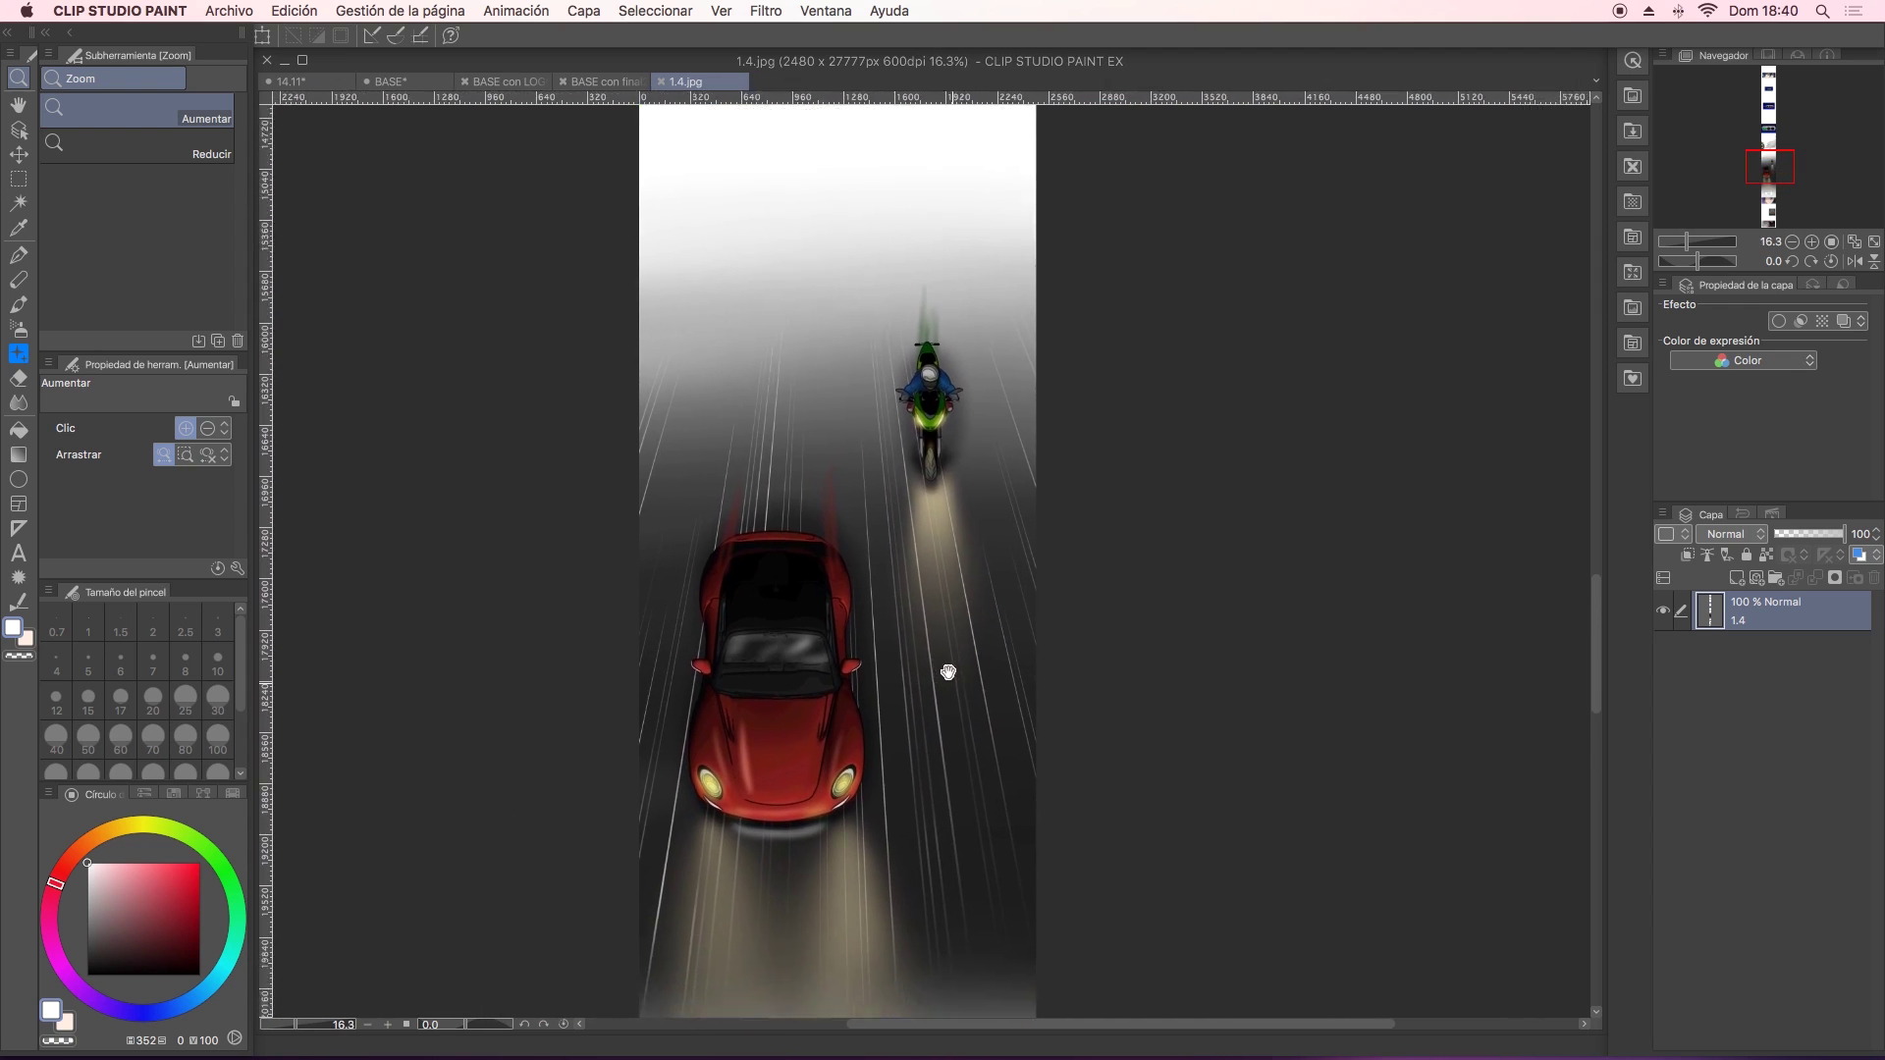
{"action": "scroll", "coordinate": [908, 534], "scroll_direction": "down", "scroll_amount": 4}
{"action": "scroll", "coordinate": [915, 627], "scroll_direction": "down", "scroll_amount": 2}
{"action": "key", "text": "super+w"}
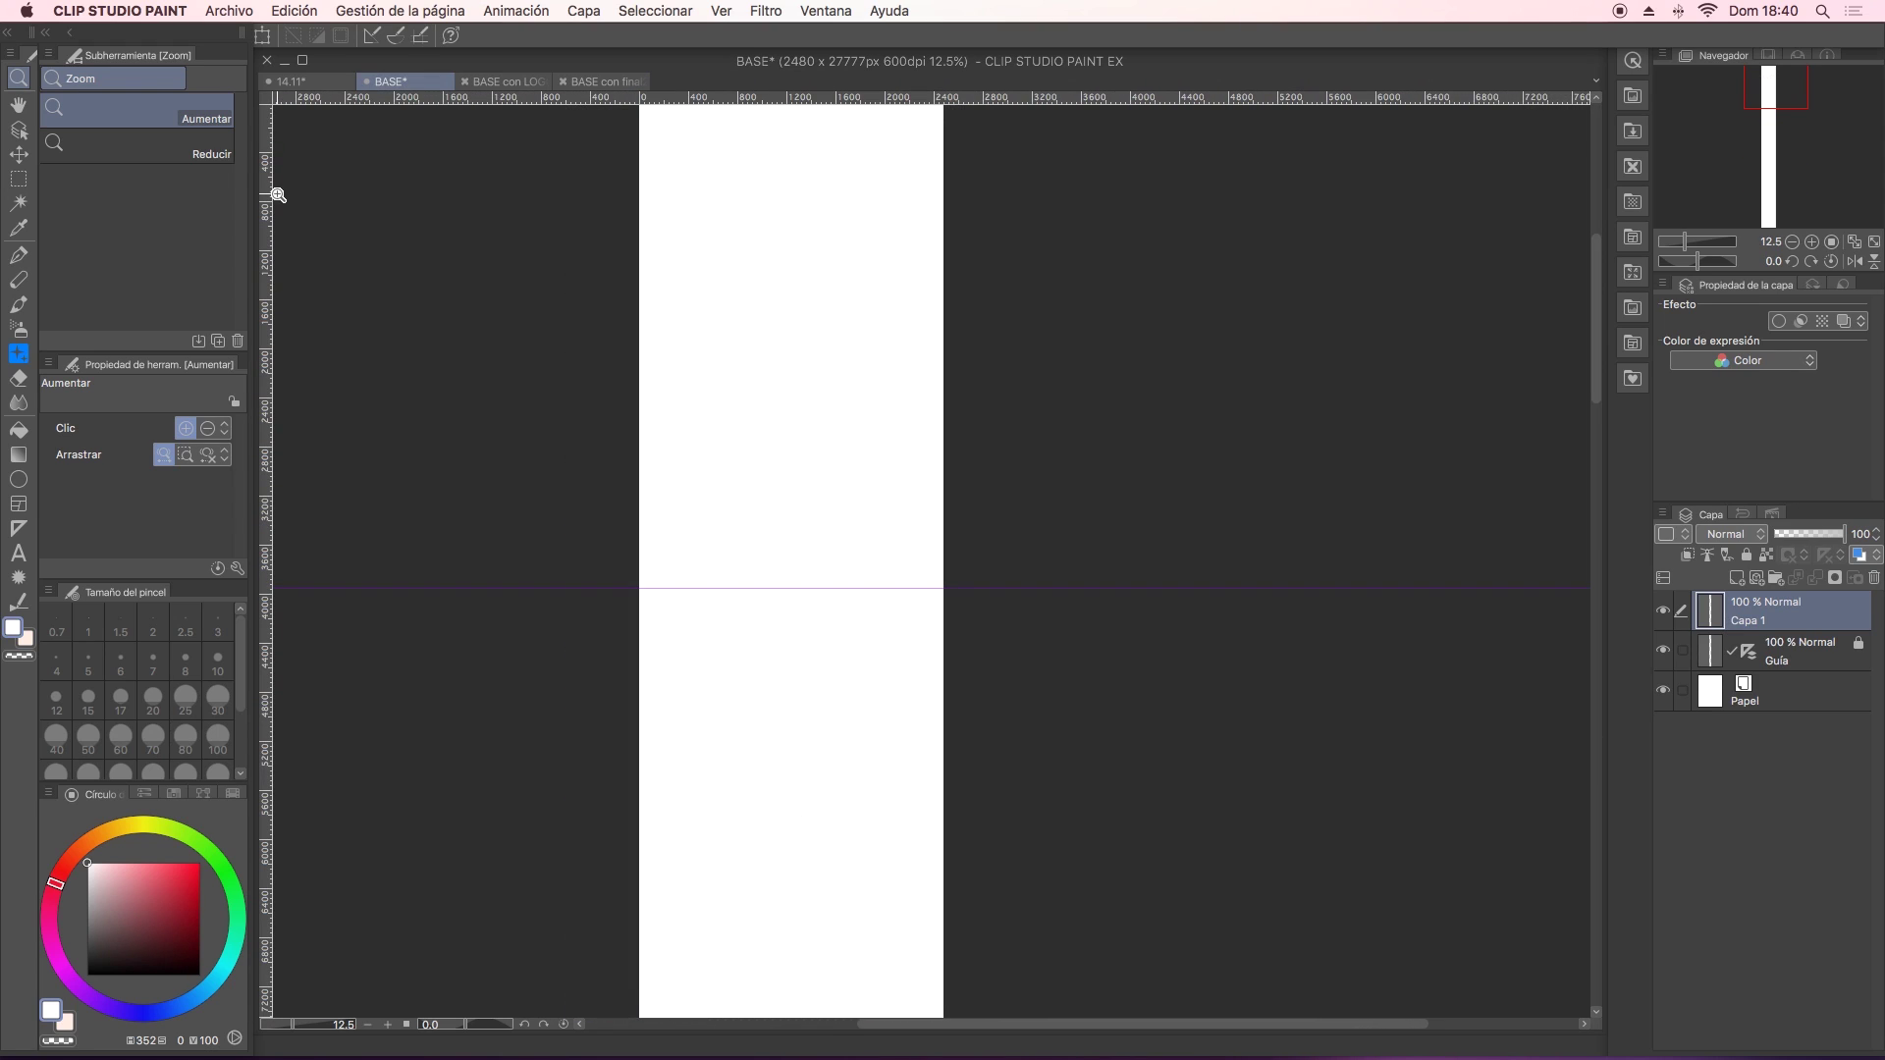
{"action": "scroll", "coordinate": [851, 353], "scroll_direction": "down", "scroll_amount": 2}
{"action": "scroll", "coordinate": [836, 402], "scroll_direction": "down", "scroll_amount": 2}
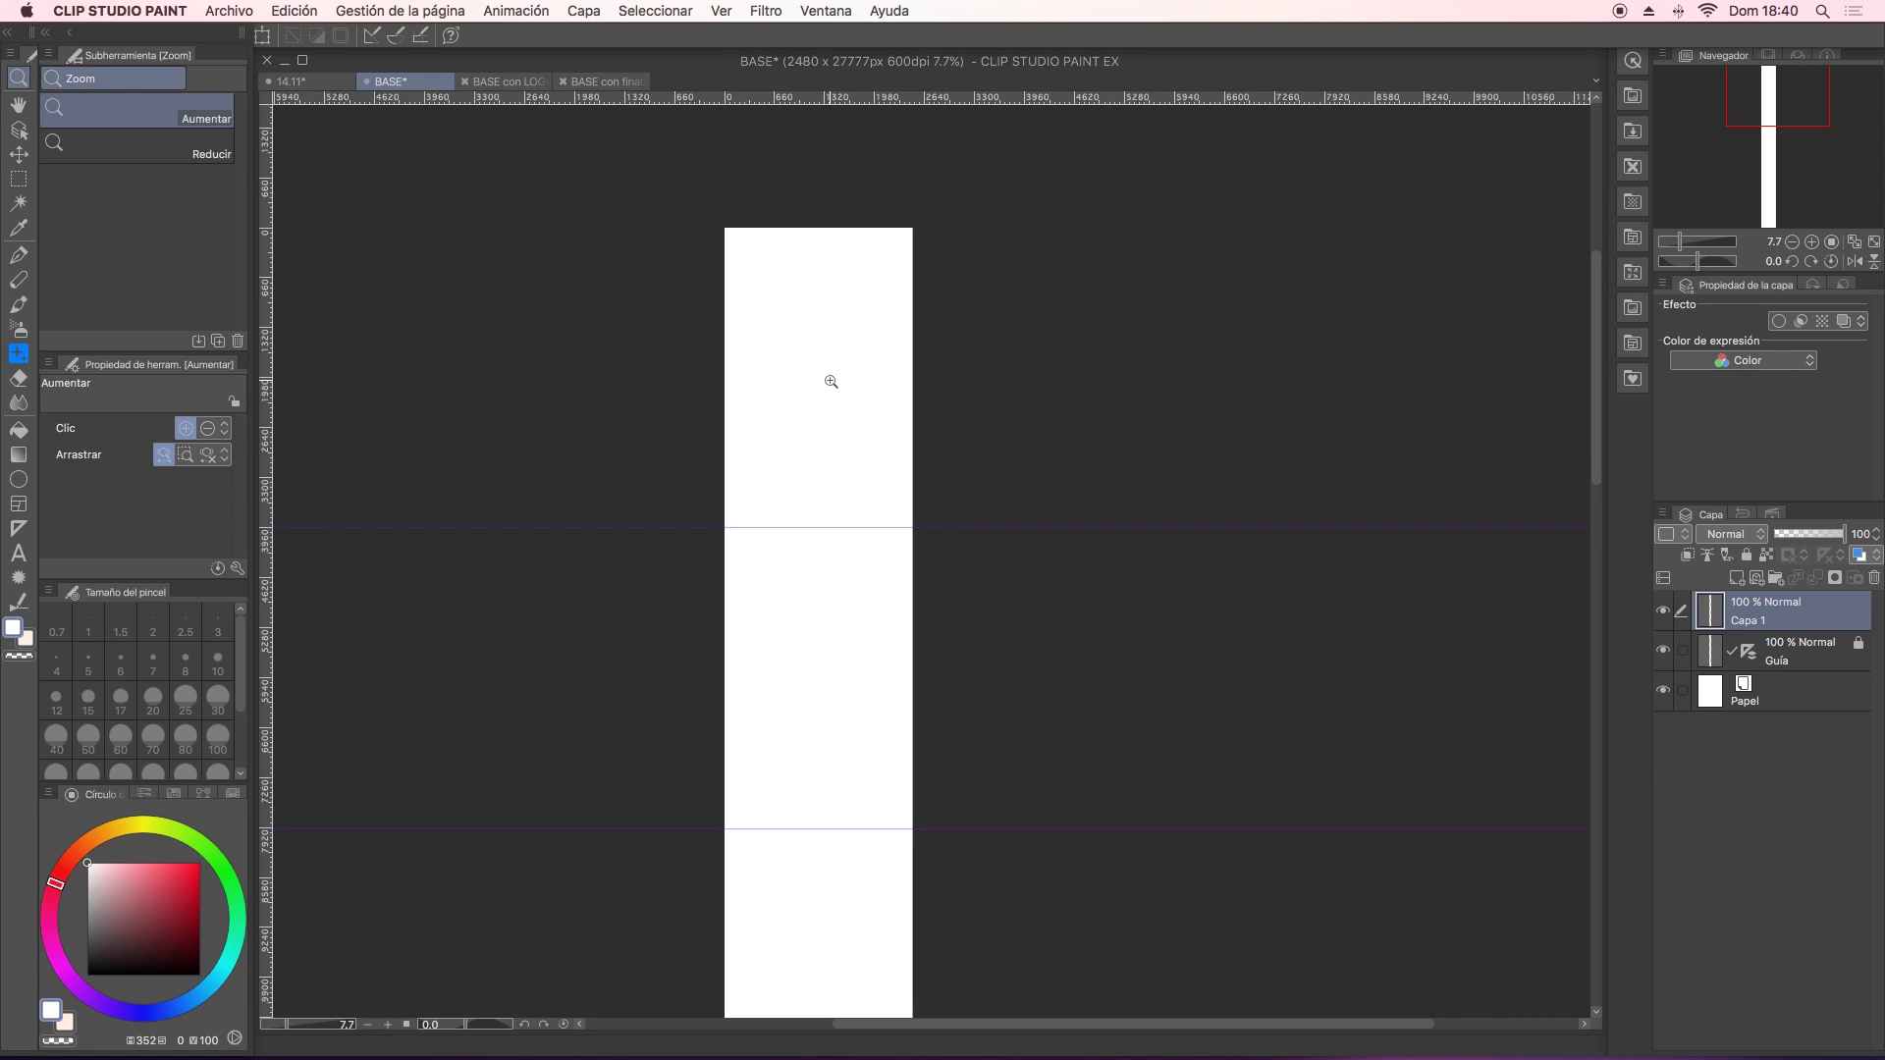
{"action": "mouse_move", "coordinate": [916, 627]}
{"action": "left_mouse_down"}
{"action": "mouse_move", "coordinate": [880, 716]}
{"action": "mouse_move", "coordinate": [862, 598]}
{"action": "left_mouse_up"}
{"action": "scroll", "coordinate": [862, 599], "scroll_direction": "down", "scroll_amount": 5}
{"action": "scroll", "coordinate": [858, 556], "scroll_direction": "down", "scroll_amount": 5}
{"action": "scroll", "coordinate": [850, 539], "scroll_direction": "down", "scroll_amount": 5}
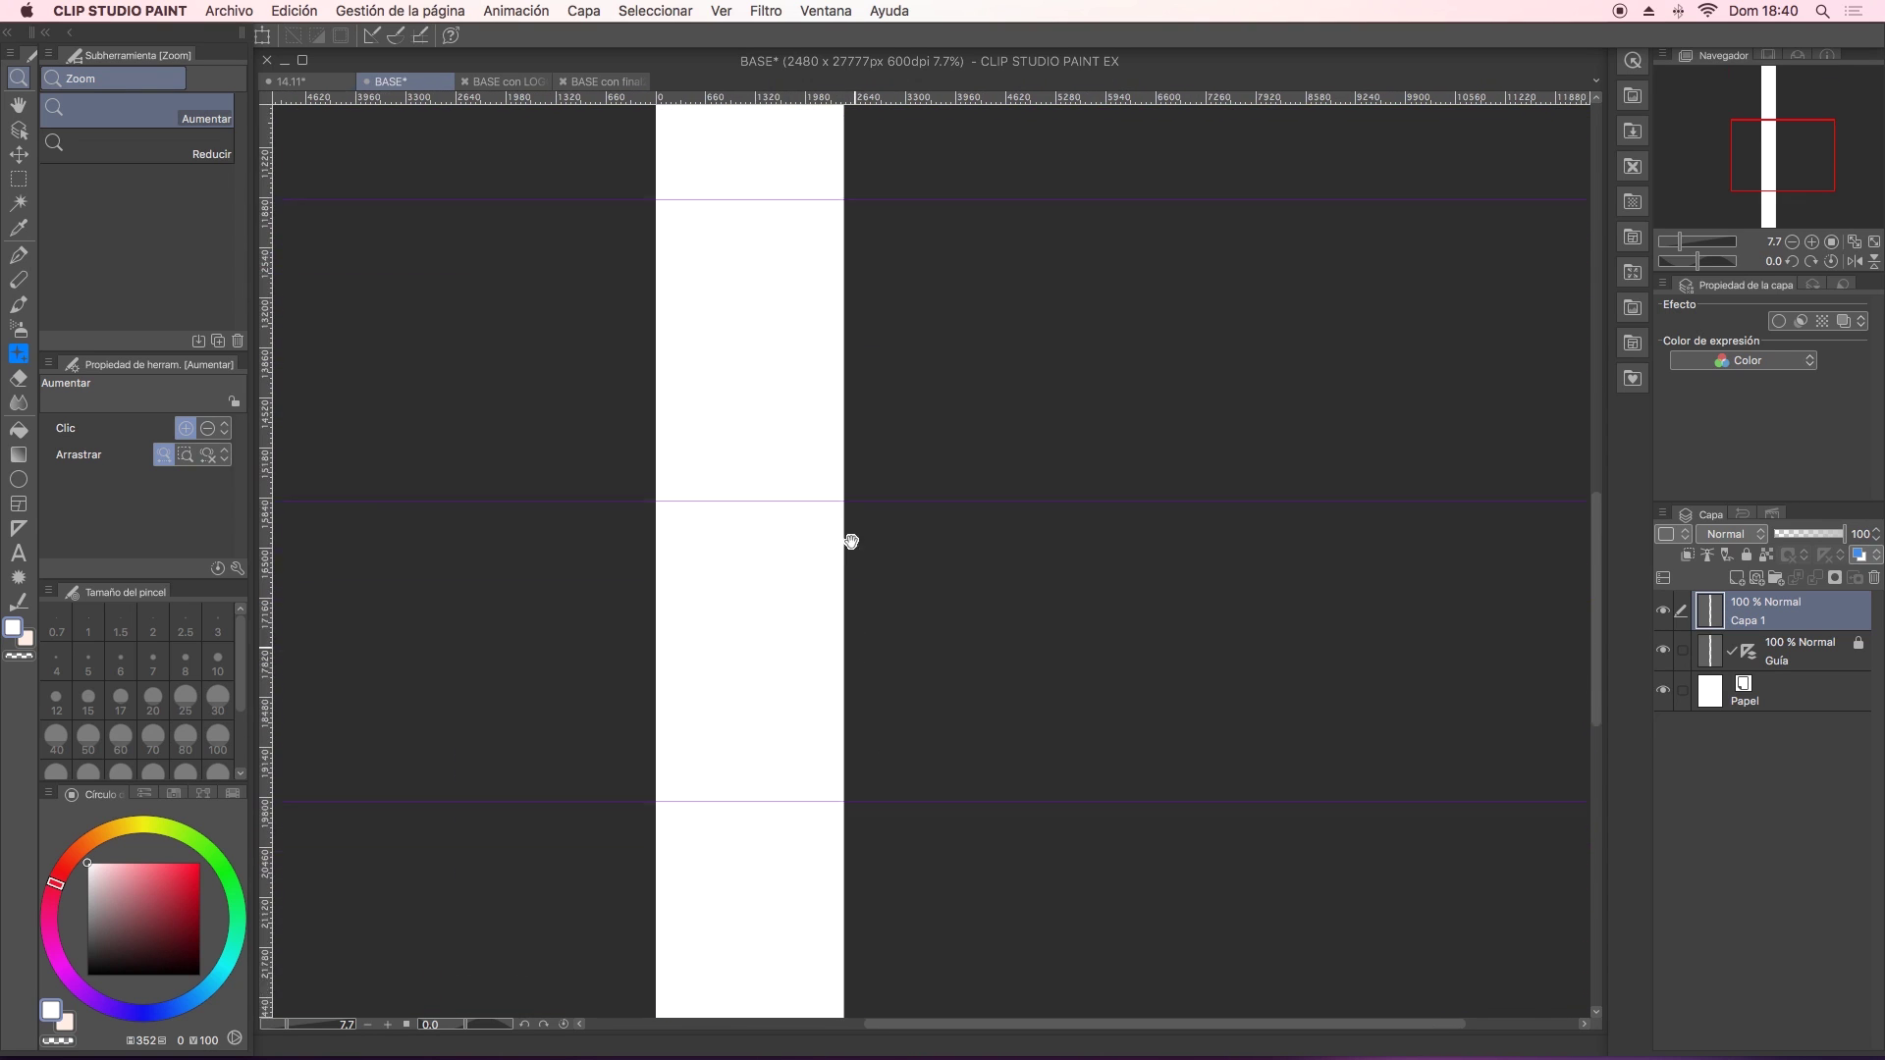
{"action": "scroll", "coordinate": [852, 573], "scroll_direction": "down", "scroll_amount": 5}
{"action": "scroll", "coordinate": [852, 572], "scroll_direction": "down", "scroll_amount": 2}
{"action": "scroll", "coordinate": [859, 379], "scroll_direction": "up", "scroll_amount": 5}
{"action": "scroll", "coordinate": [918, 371], "scroll_direction": "up", "scroll_amount": 5}
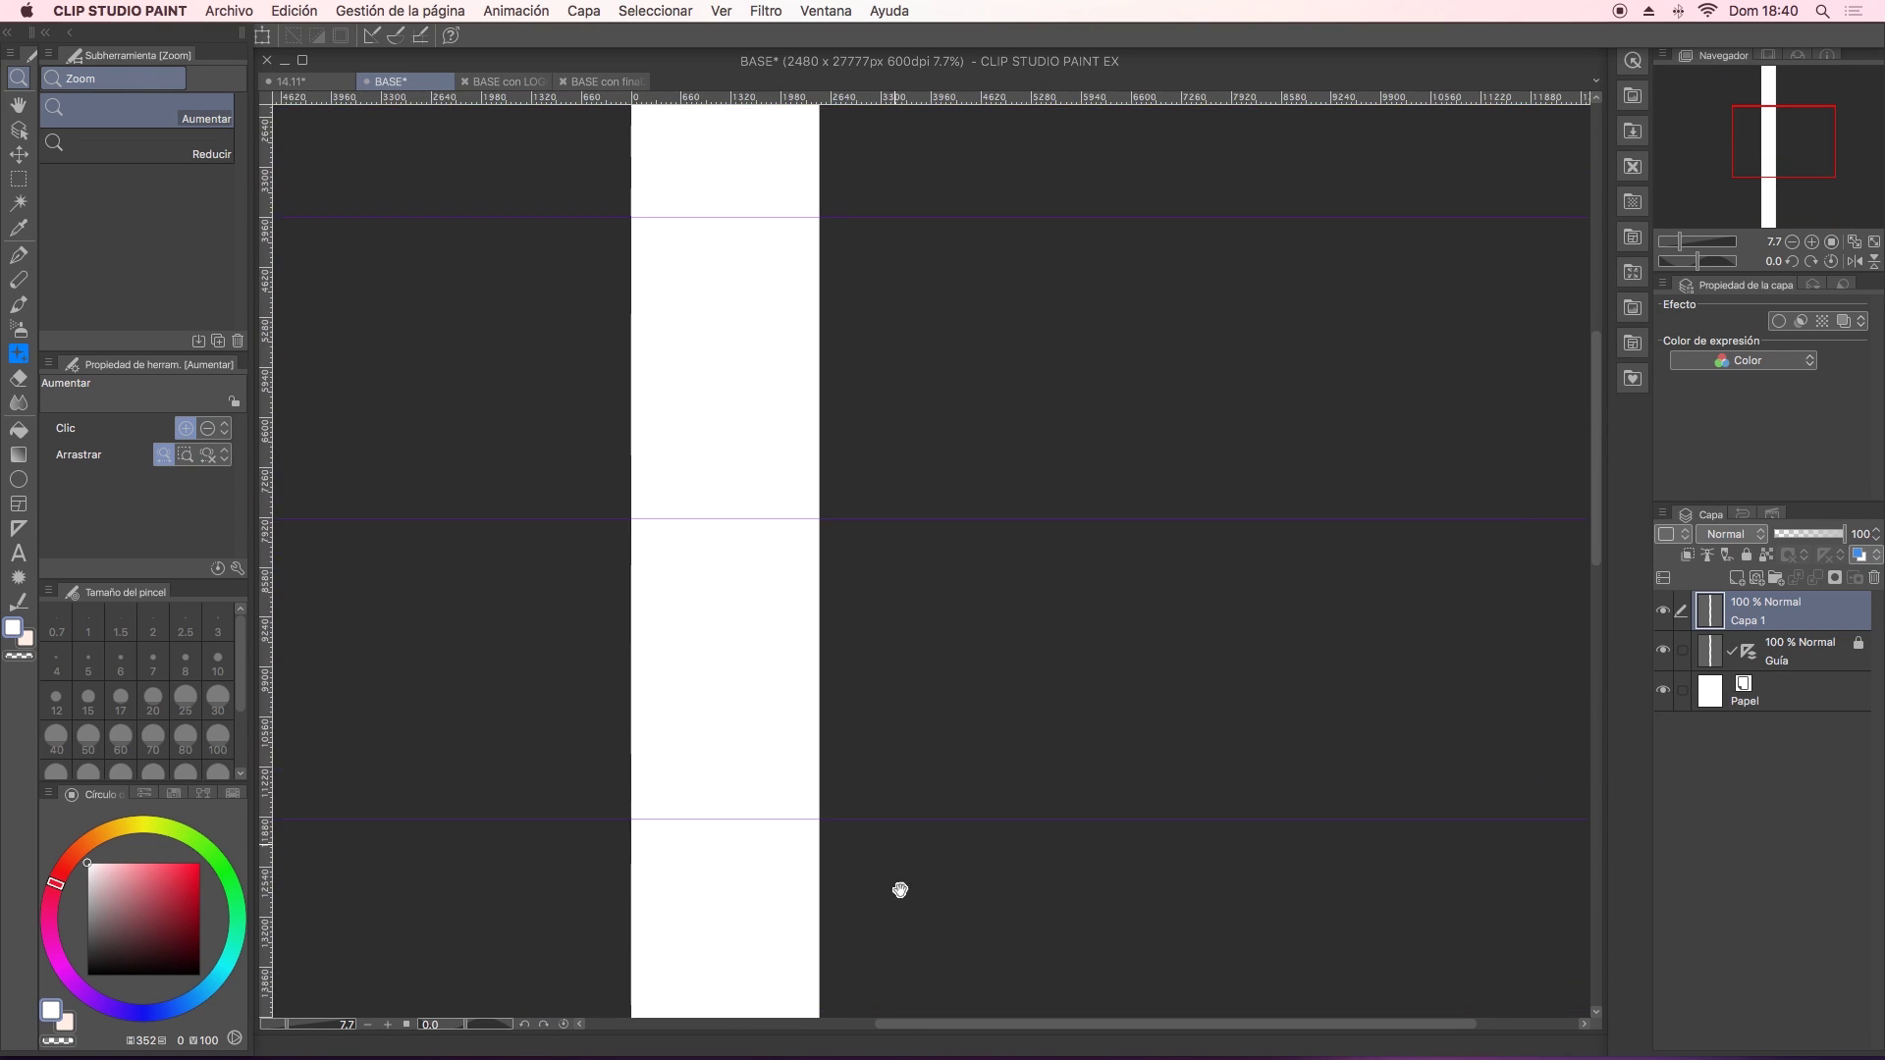
{"action": "scroll", "coordinate": [901, 892], "scroll_direction": "up", "scroll_amount": 4}
{"action": "left_click_drag", "start_coordinate": [905, 556], "coordinate": [929, 412]}
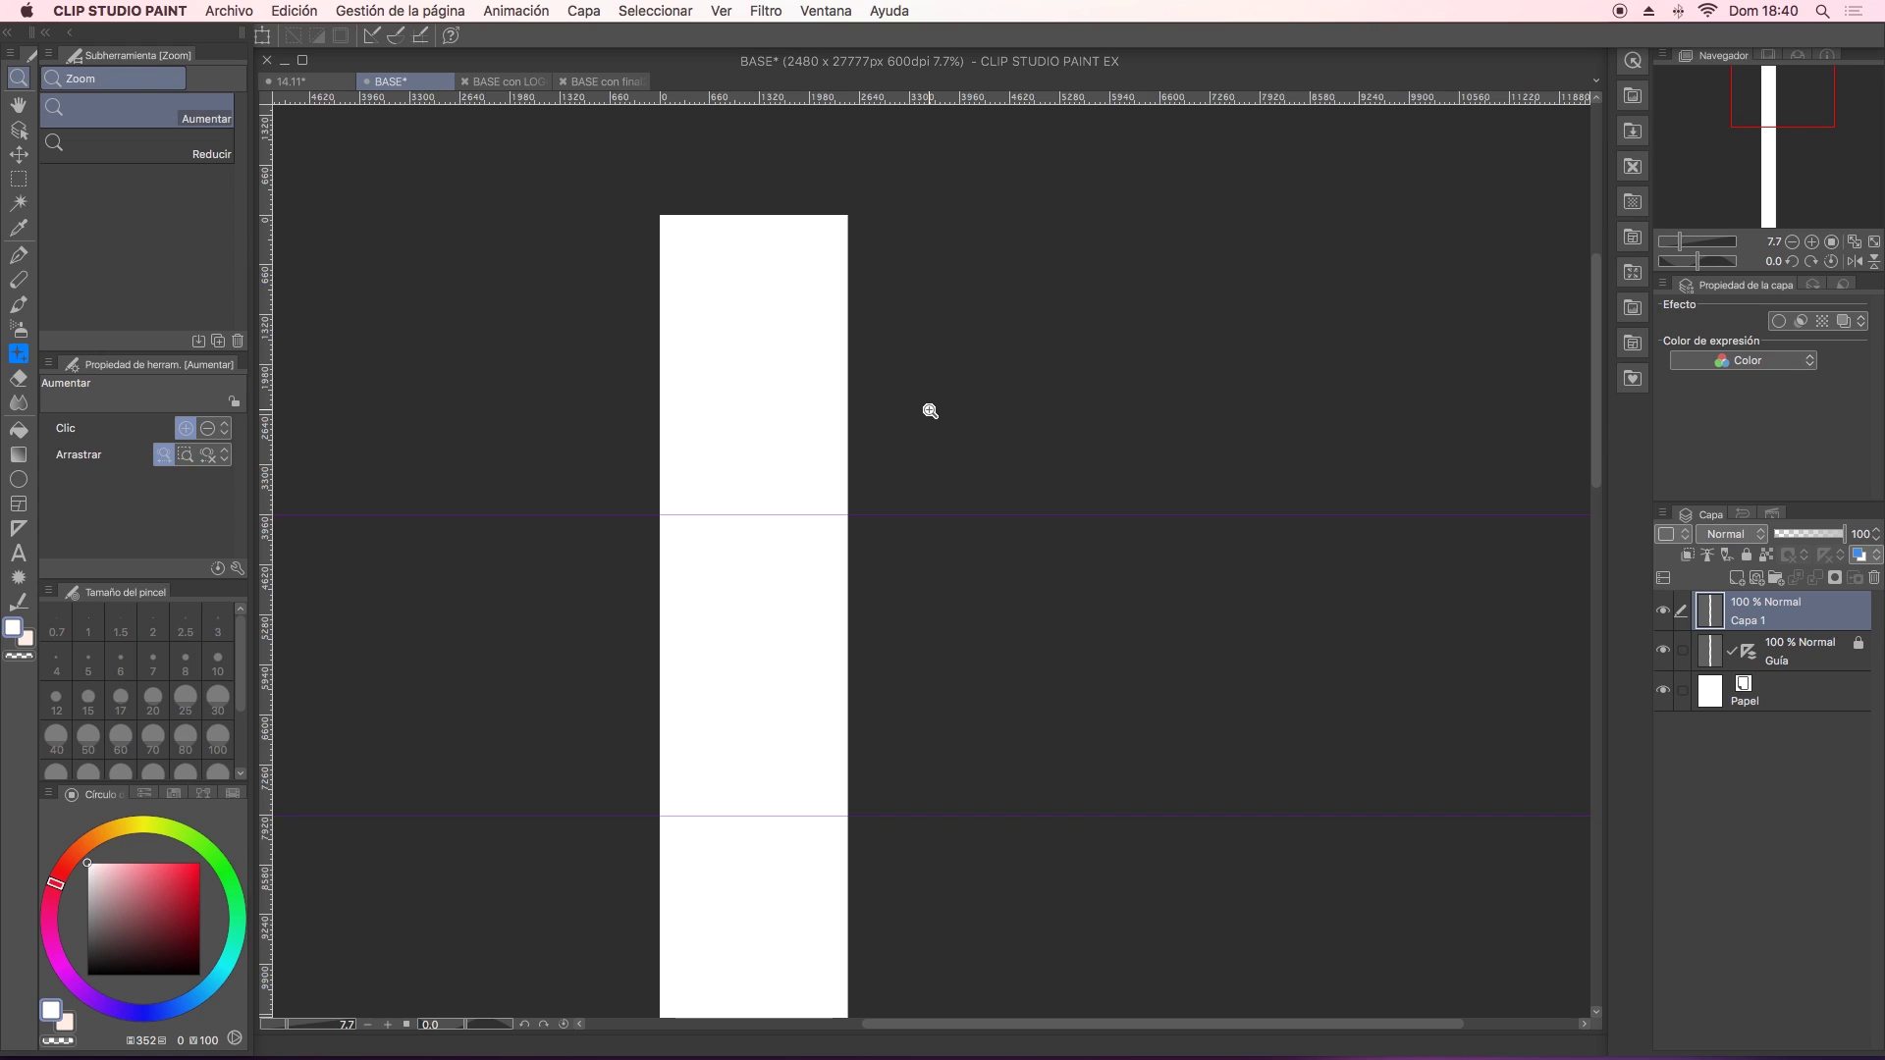
{"action": "scroll", "coordinate": [808, 639], "scroll_direction": "down", "scroll_amount": 4}
{"action": "scroll", "coordinate": [782, 614], "scroll_direction": "down", "scroll_amount": 3}
{"action": "scroll", "coordinate": [791, 639], "scroll_direction": "down", "scroll_amount": 3}
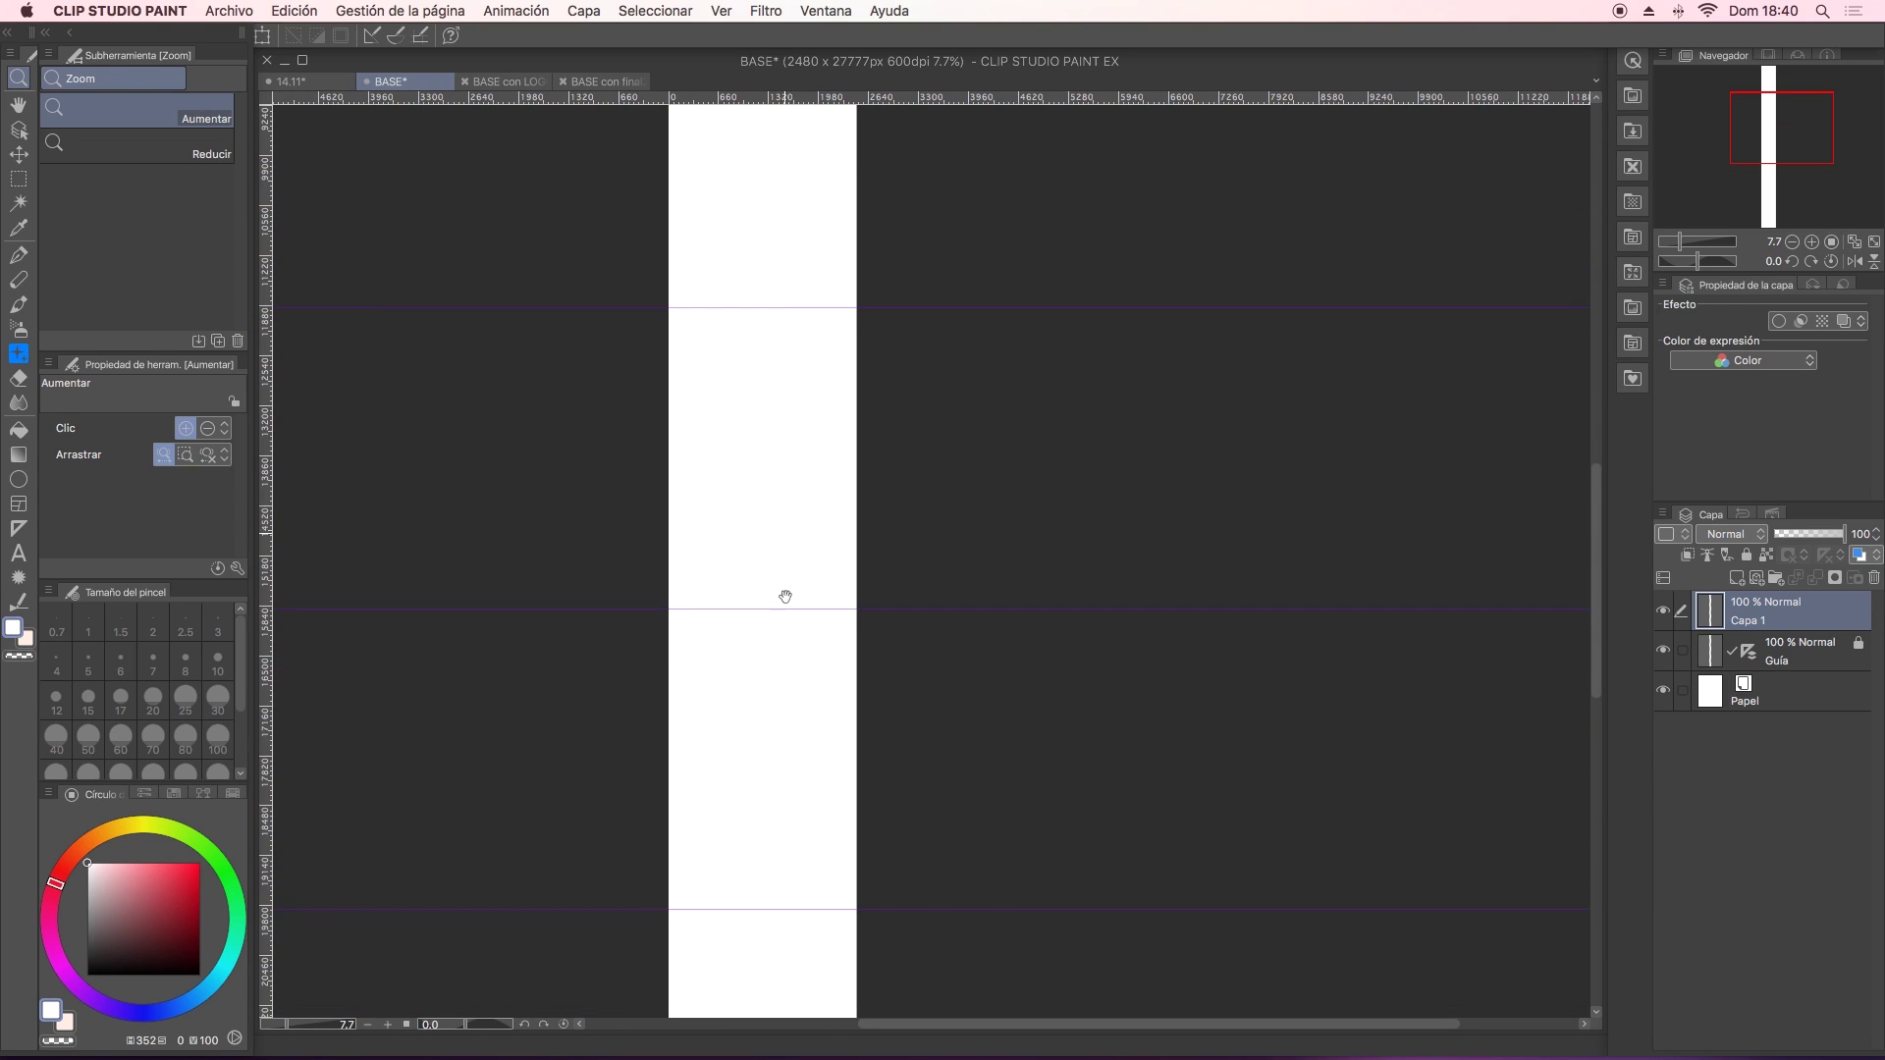
{"action": "scroll", "coordinate": [785, 596], "scroll_direction": "down", "scroll_amount": 2}
{"action": "scroll", "coordinate": [799, 438], "scroll_direction": "down", "scroll_amount": 2}
{"action": "scroll", "coordinate": [812, 661], "scroll_direction": "down", "scroll_amount": 3}
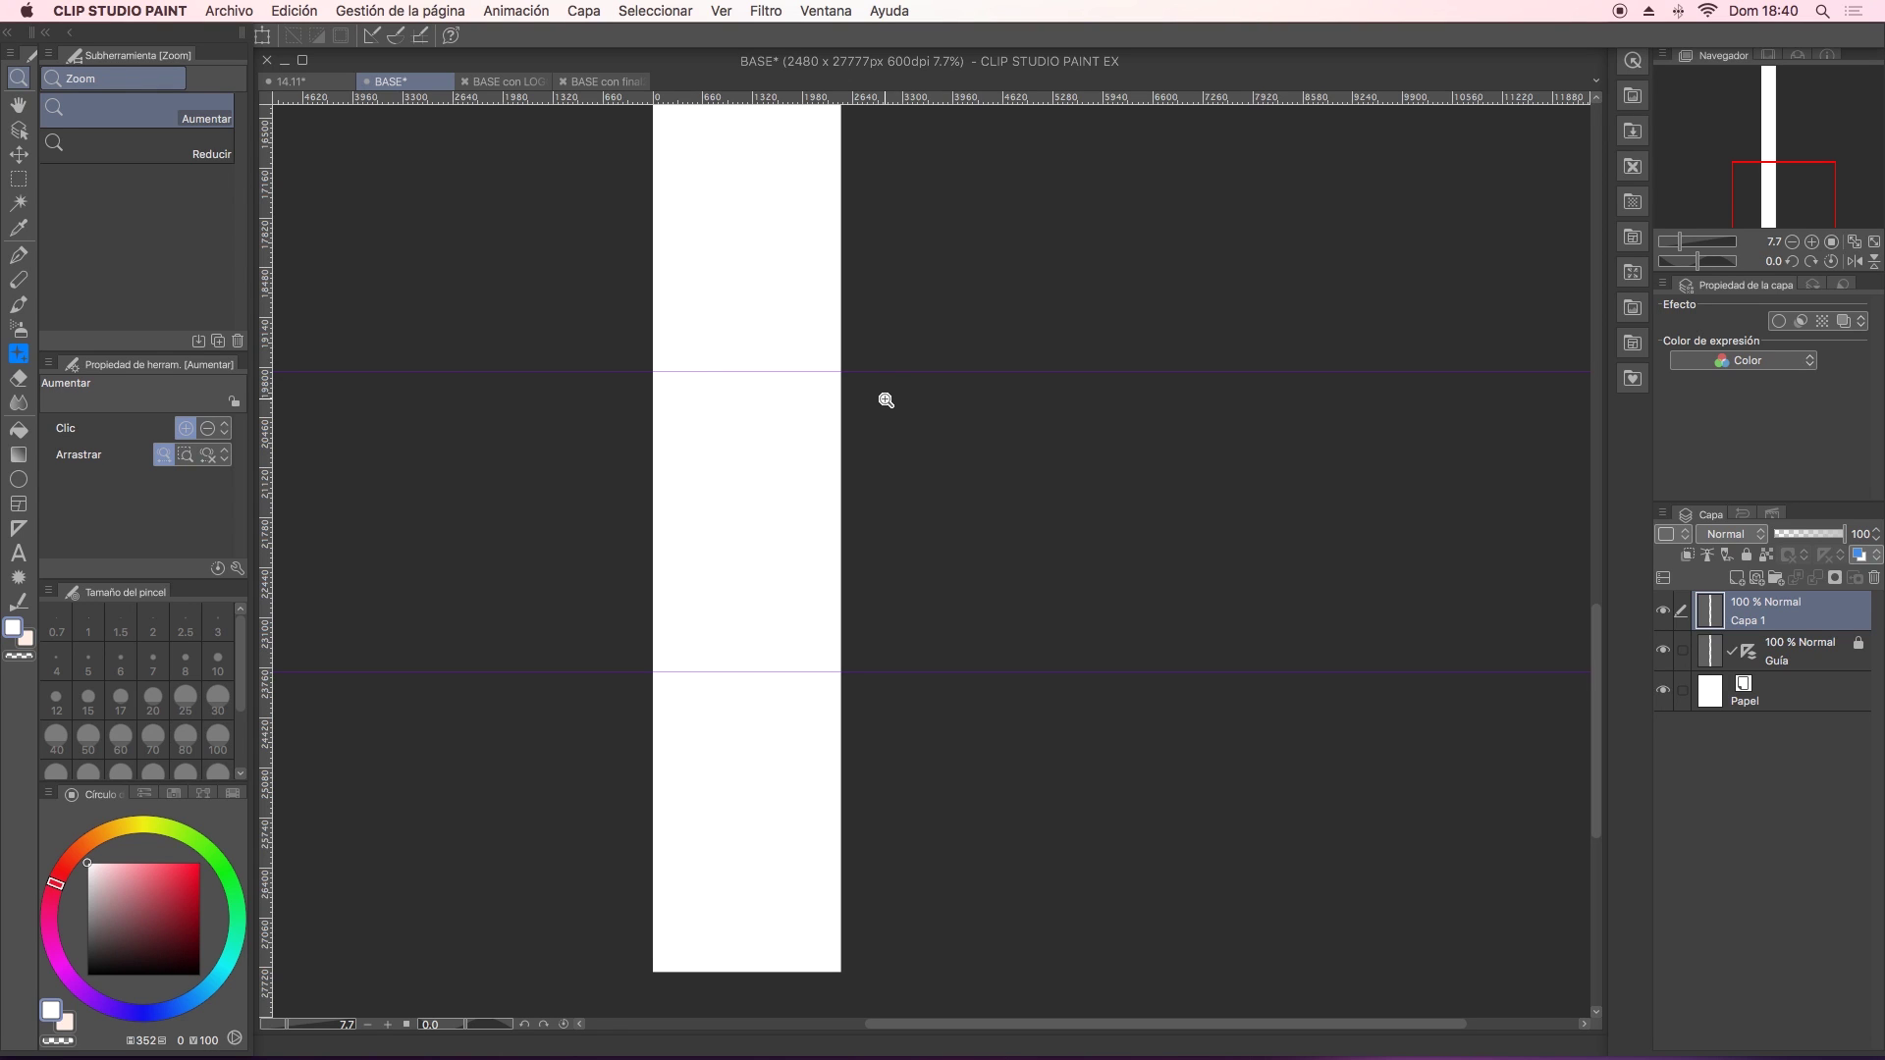
{"action": "scroll", "coordinate": [957, 590], "scroll_direction": "up", "scroll_amount": 4}
{"action": "scroll", "coordinate": [963, 633], "scroll_direction": "up", "scroll_amount": 3}
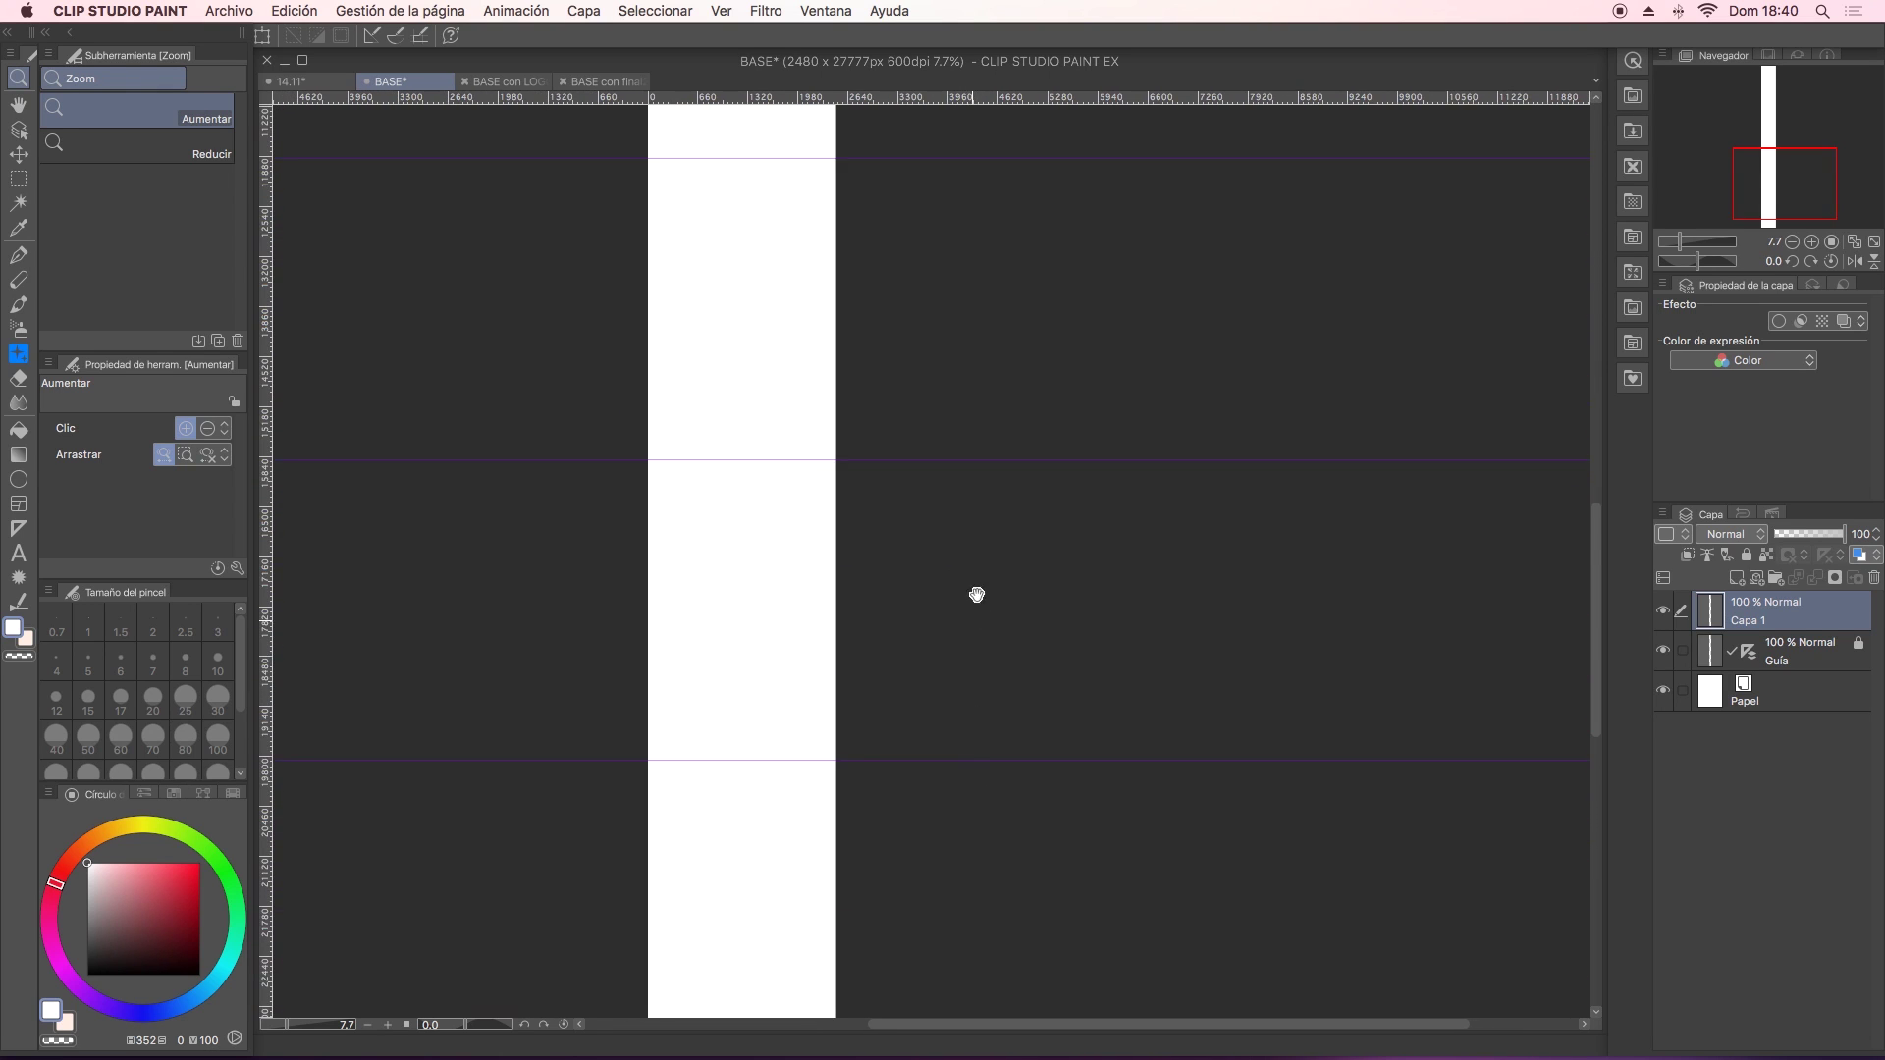
{"action": "scroll", "coordinate": [977, 687], "scroll_direction": "up", "scroll_amount": 3}
{"action": "scroll", "coordinate": [960, 685], "scroll_direction": "up", "scroll_amount": 1}
{"action": "scroll", "coordinate": [1014, 534], "scroll_direction": "up", "scroll_amount": 6}
{"action": "scroll", "coordinate": [1040, 434], "scroll_direction": "down", "scroll_amount": 1}
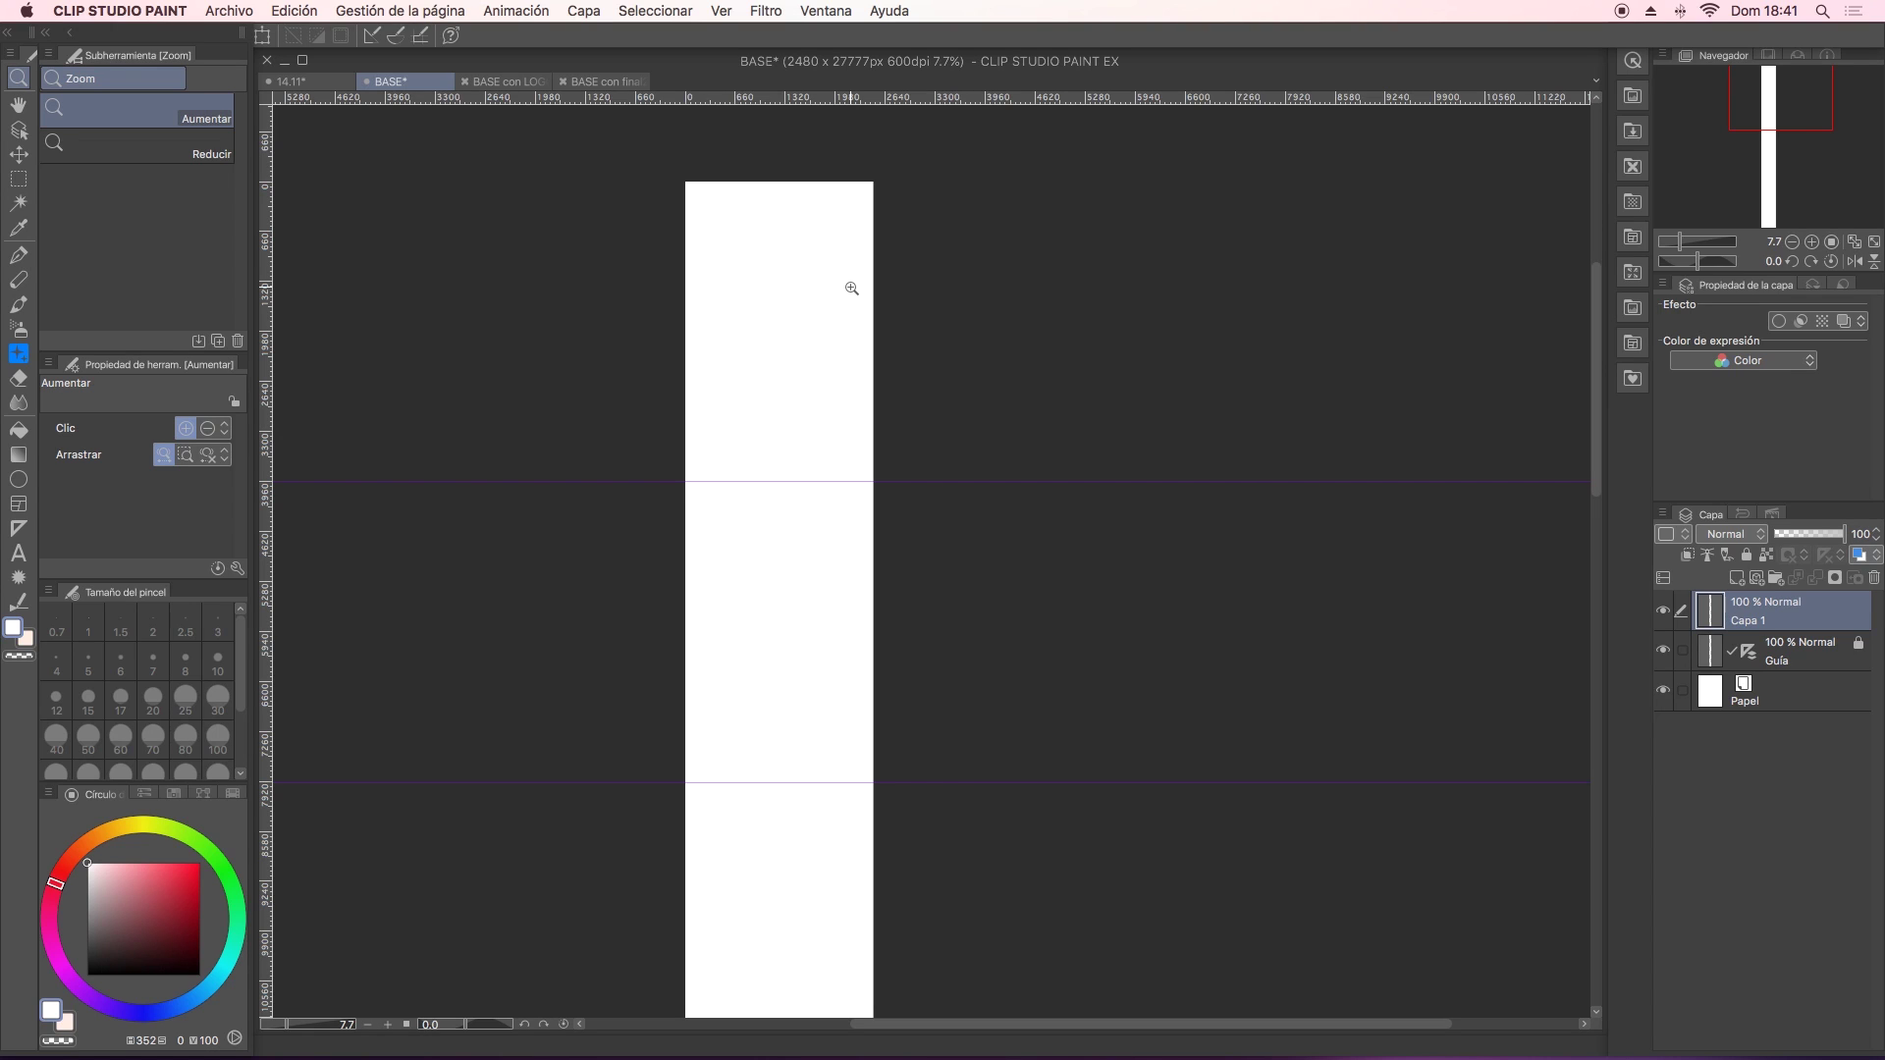
Switch to the 14.11 comic and scroll through its coloured panels, sketch panel and balloons.
{"action": "left_click_drag", "start_coordinate": [849, 617], "coordinate": [834, 504]}
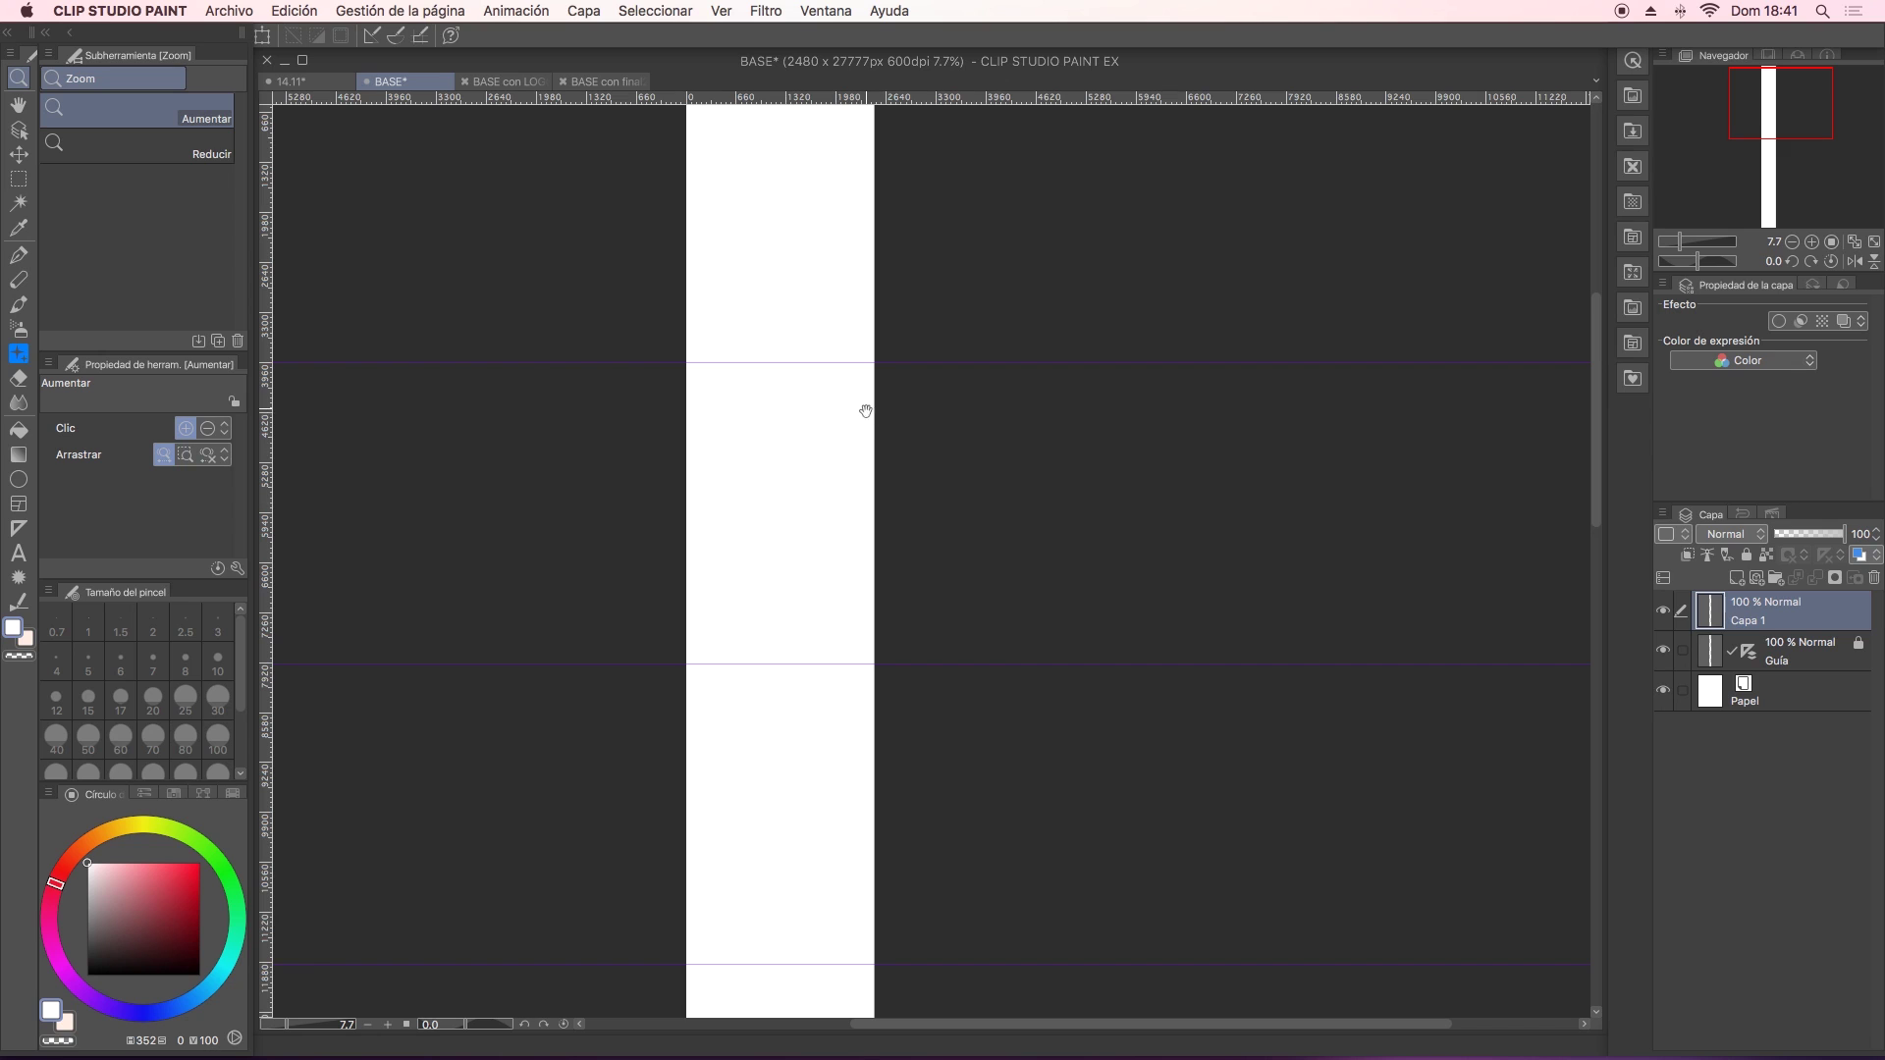
{"action": "left_click_drag", "start_coordinate": [867, 408], "coordinate": [845, 547]}
{"action": "left_click", "coordinate": [299, 78]}
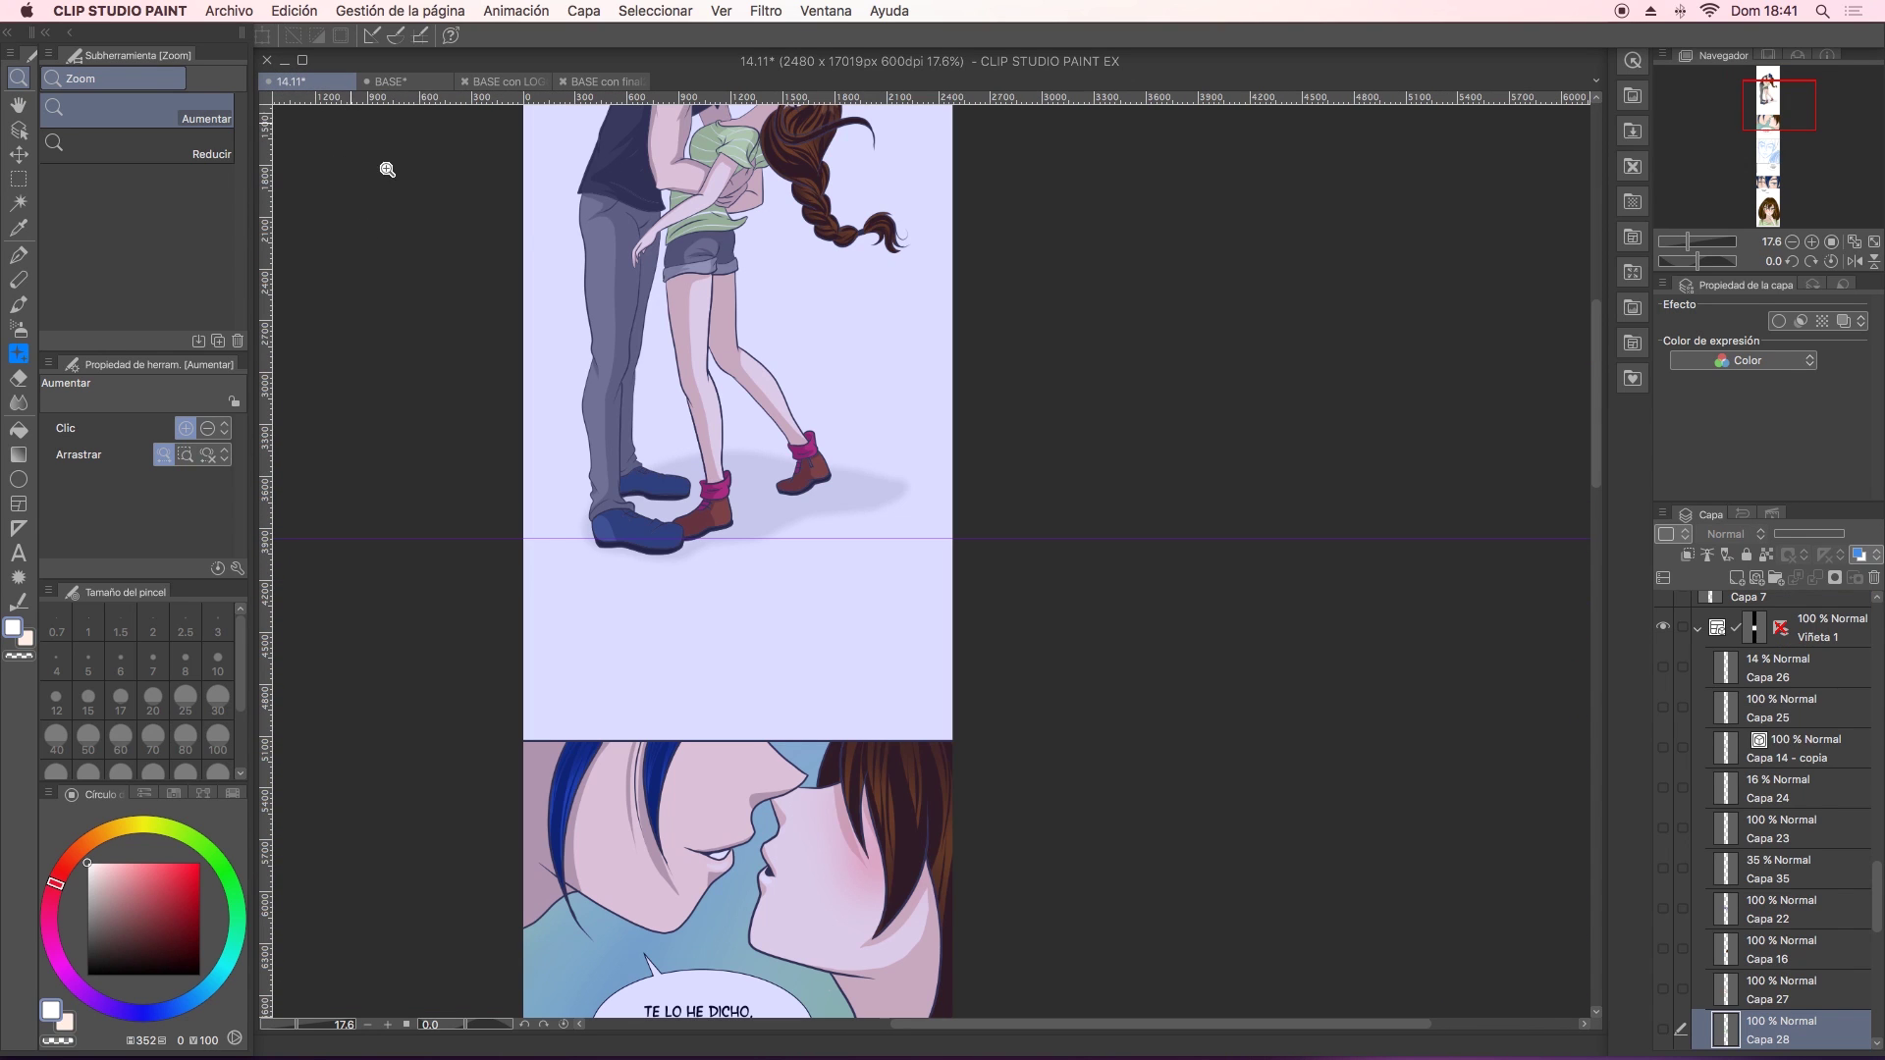
{"action": "scroll", "coordinate": [387, 167], "scroll_direction": "down", "scroll_amount": 5}
{"action": "scroll", "coordinate": [688, 294], "scroll_direction": "down", "scroll_amount": 5}
{"action": "scroll", "coordinate": [884, 340], "scroll_direction": "down", "scroll_amount": 5}
{"action": "scroll", "coordinate": [884, 339], "scroll_direction": "down", "scroll_amount": 5}
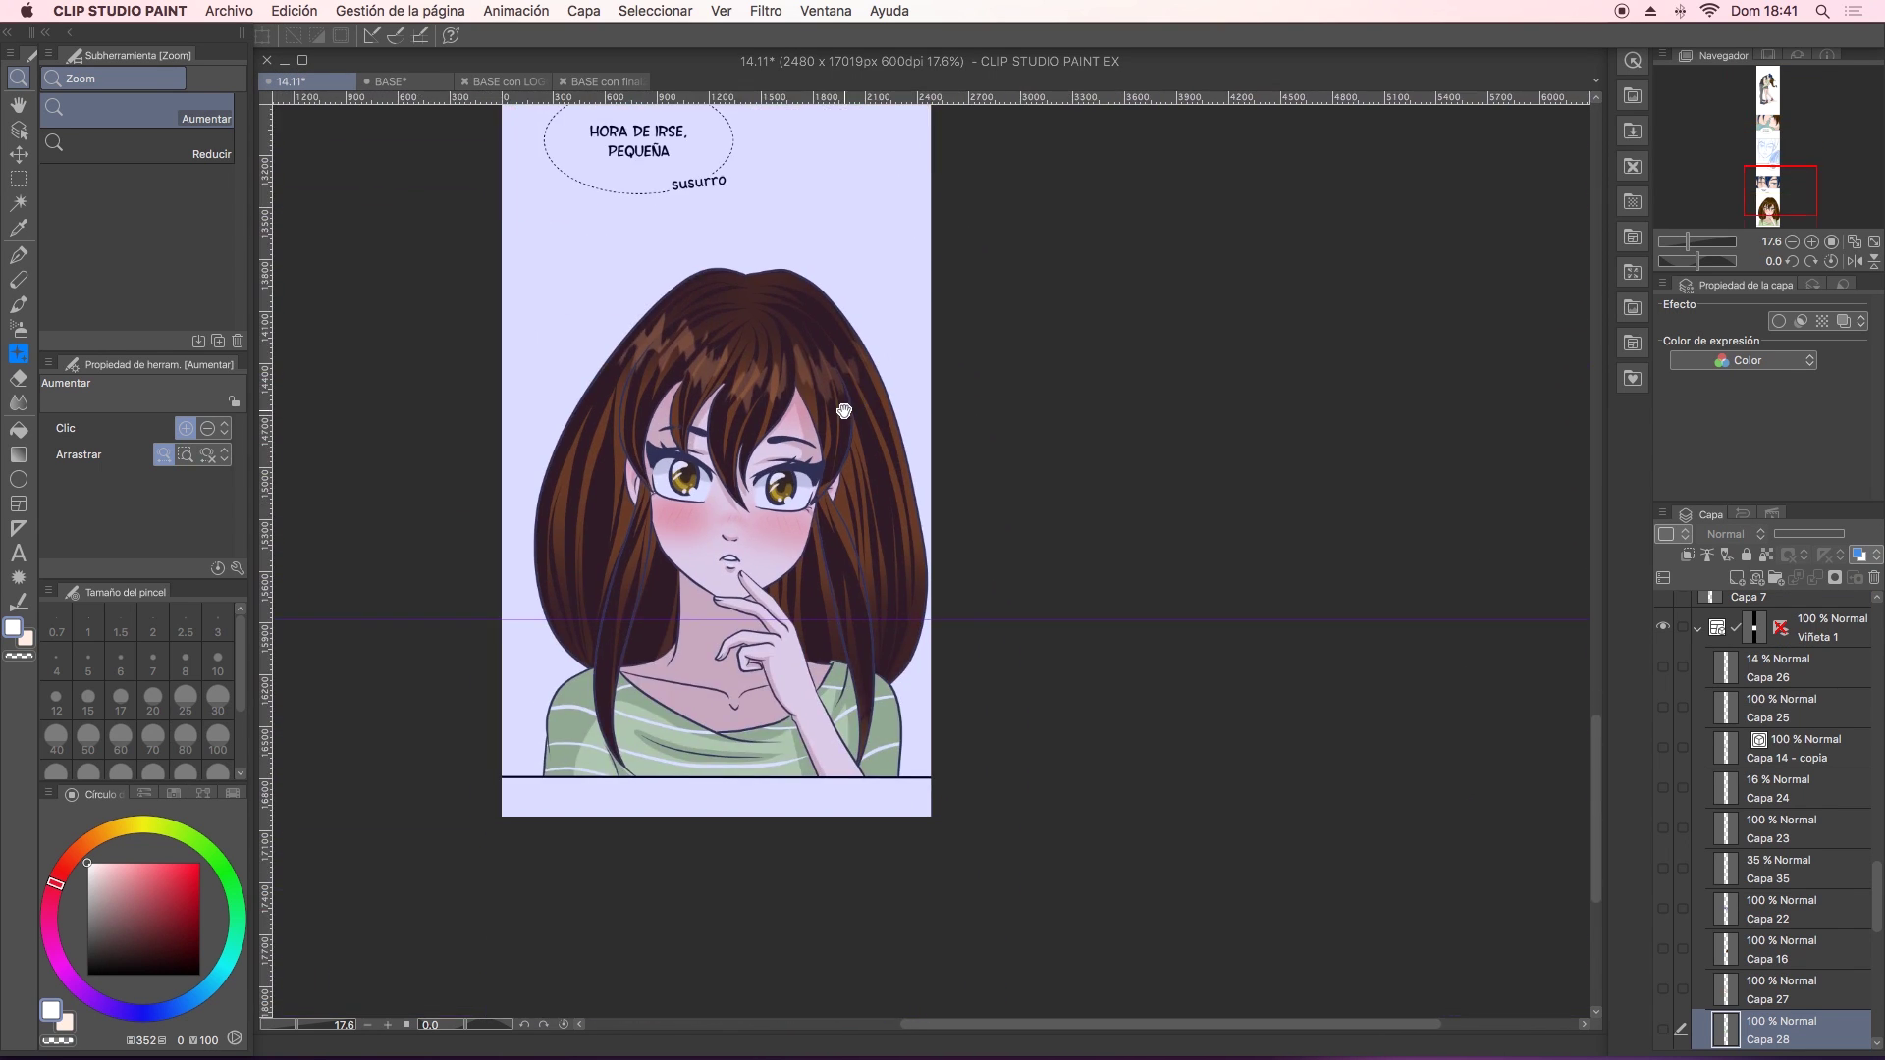
{"action": "scroll", "coordinate": [882, 459], "scroll_direction": "up", "scroll_amount": 8}
{"action": "scroll", "coordinate": [882, 460], "scroll_direction": "up", "scroll_amount": 5}
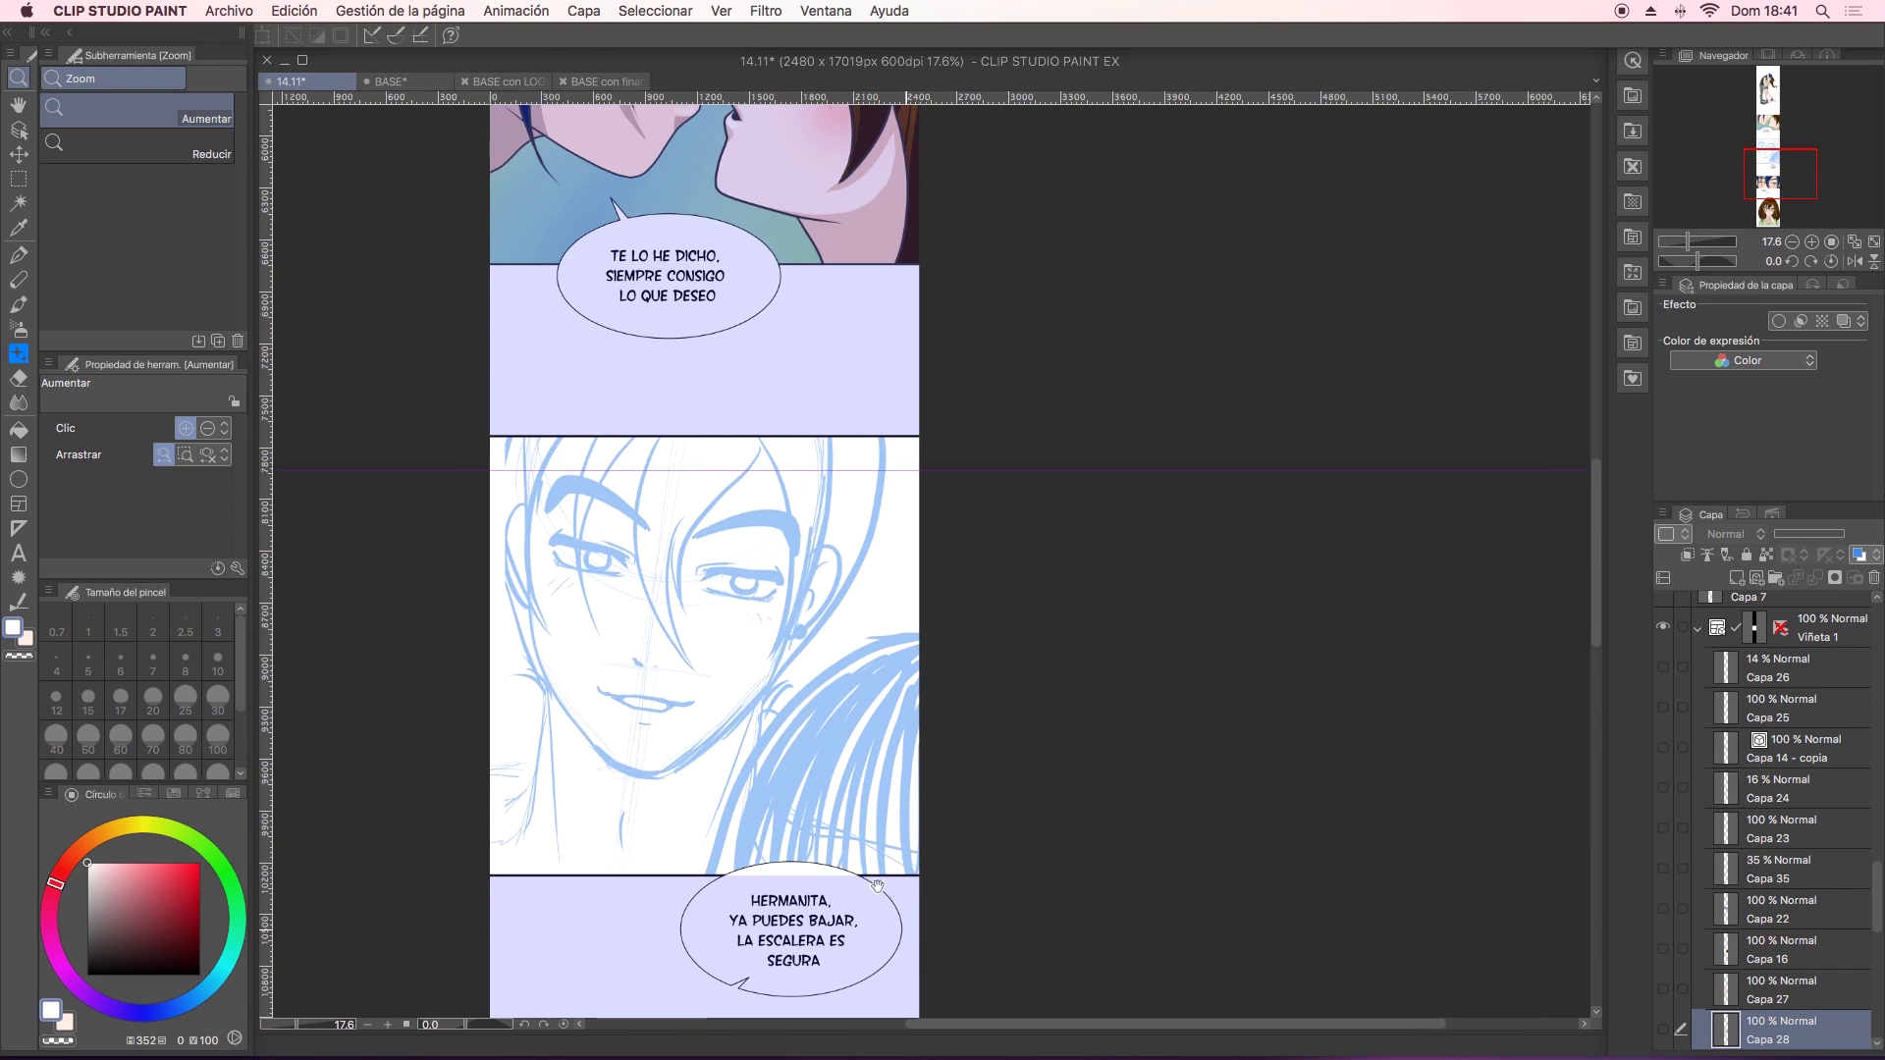
{"action": "scroll", "coordinate": [854, 442], "scroll_direction": "up", "scroll_amount": 7}
{"action": "scroll", "coordinate": [825, 422], "scroll_direction": "down", "scroll_amount": 2}
{"action": "scroll", "coordinate": [796, 410], "scroll_direction": "down", "scroll_amount": 6}
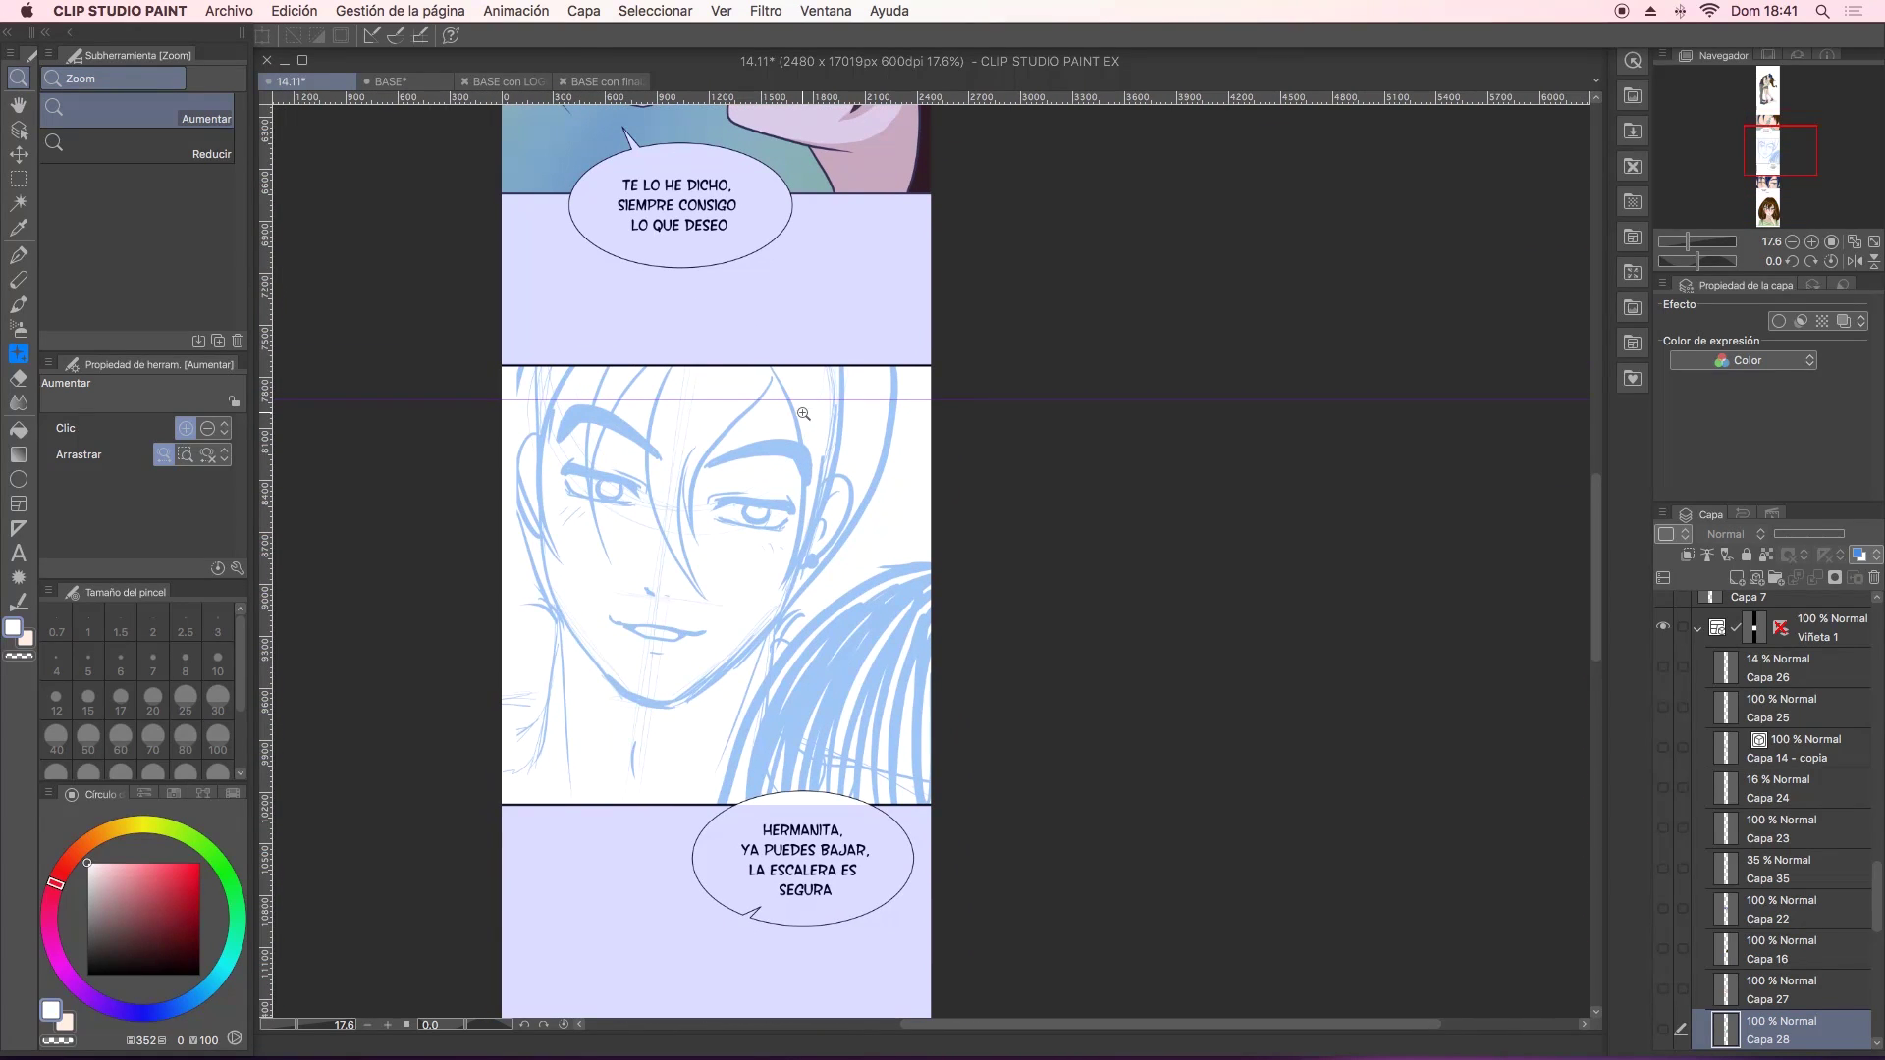
Switch to the blank BASE document and scroll down through it.
{"action": "left_click", "coordinate": [391, 82]}
{"action": "scroll", "coordinate": [963, 576], "scroll_direction": "down", "scroll_amount": 1}
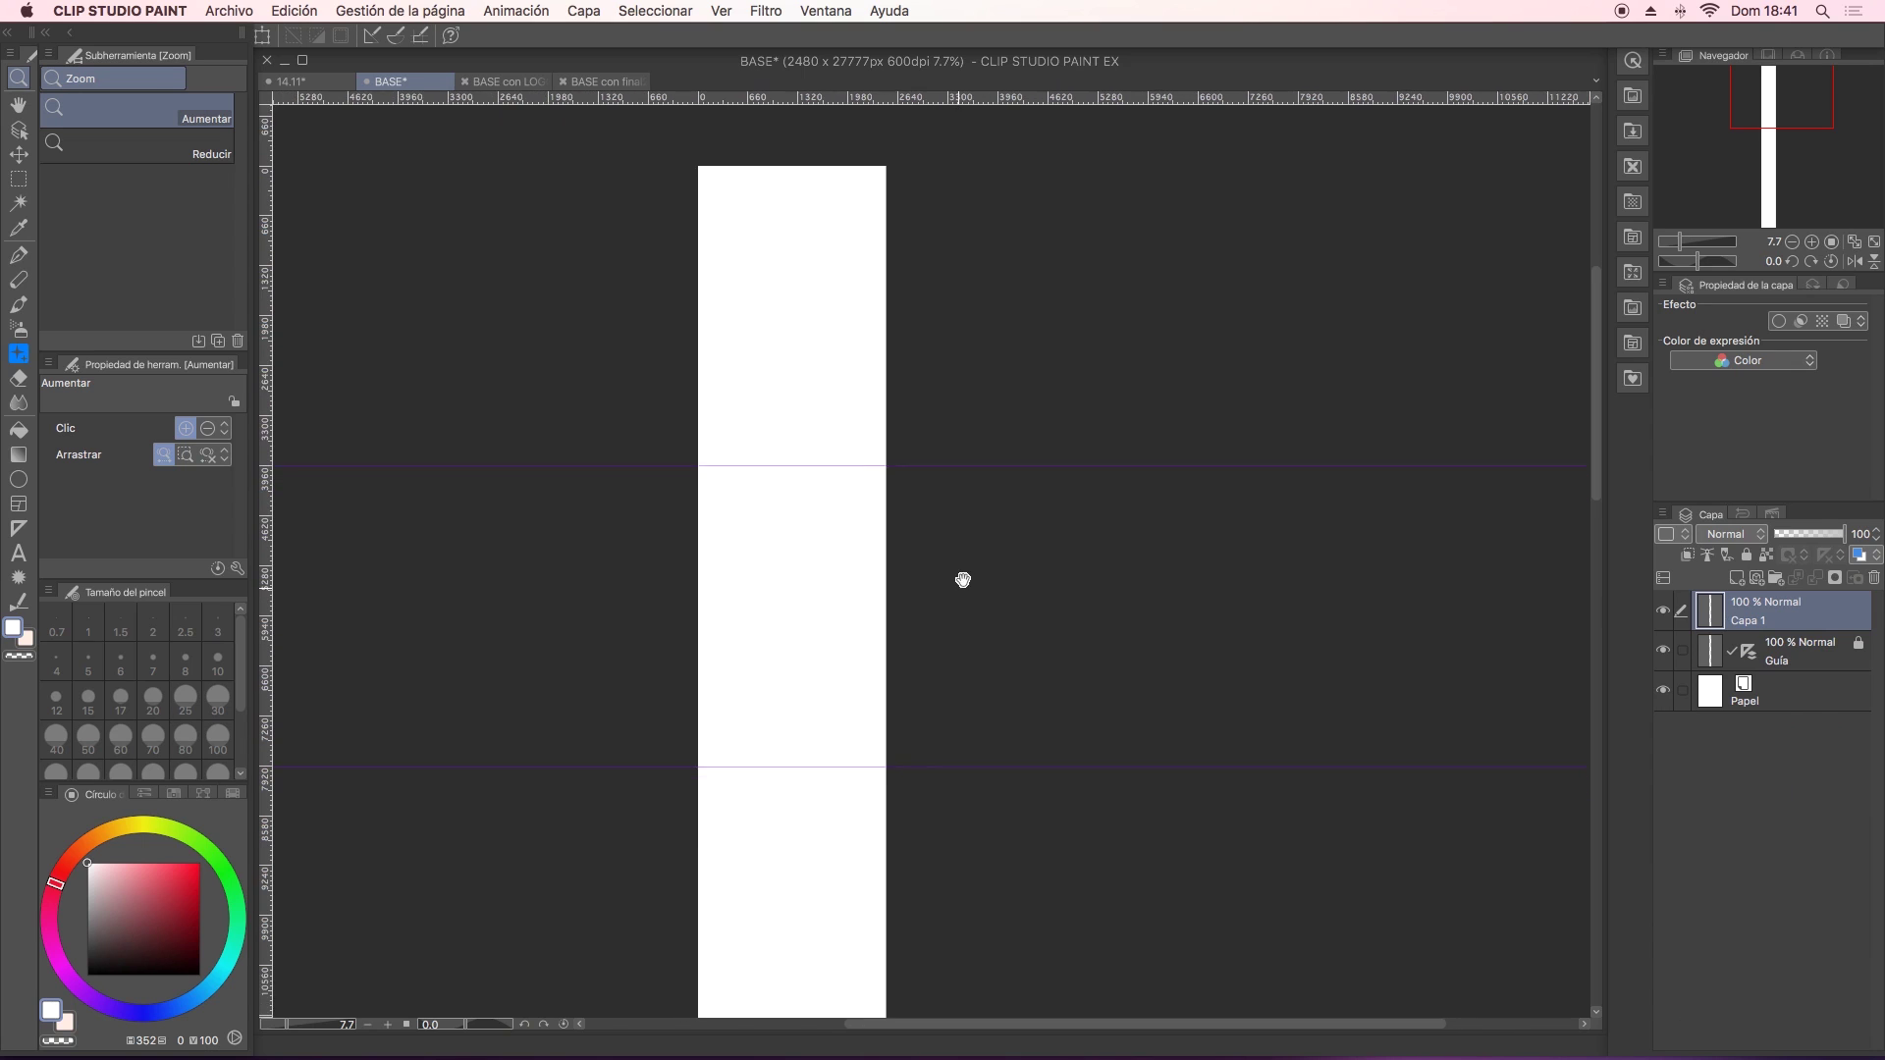
{"action": "scroll", "coordinate": [883, 677], "scroll_direction": "down", "scroll_amount": 5}
{"action": "scroll", "coordinate": [864, 497], "scroll_direction": "down", "scroll_amount": 2}
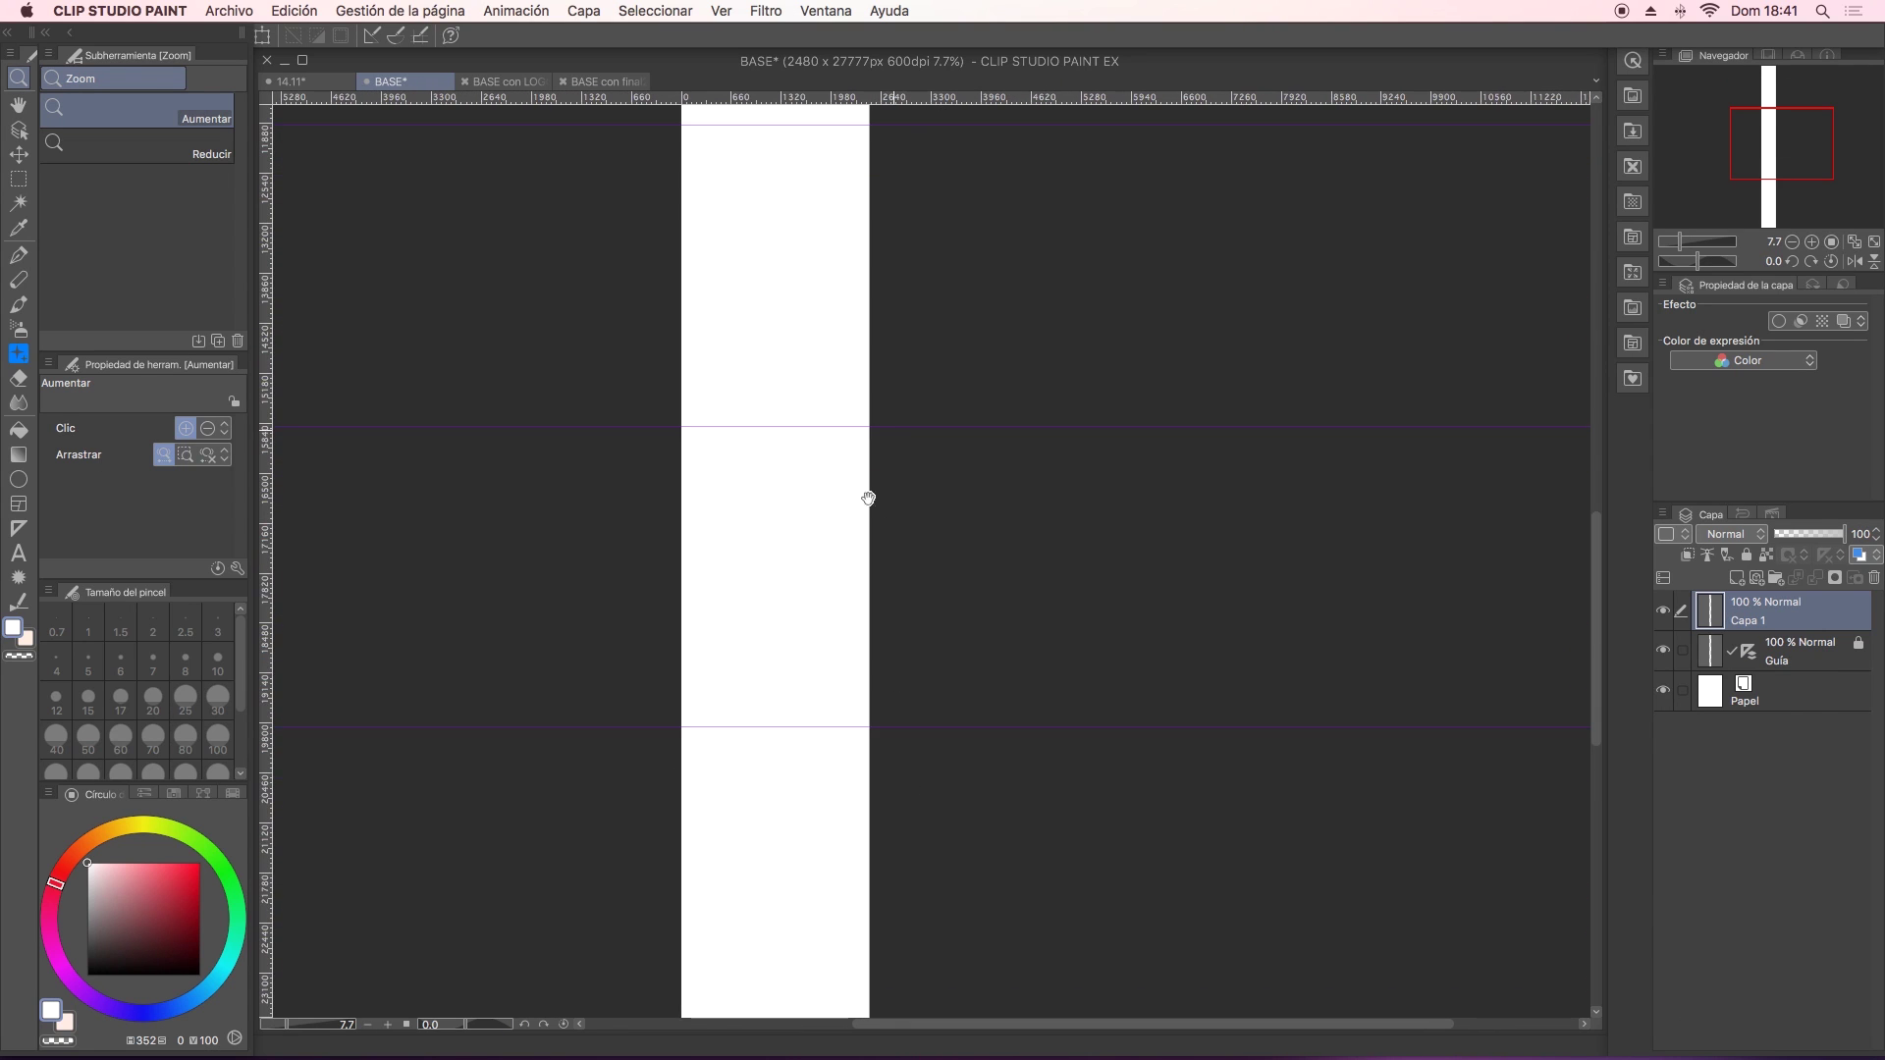
{"action": "scroll", "coordinate": [913, 779], "scroll_direction": "down", "scroll_amount": 2}
{"action": "scroll", "coordinate": [926, 972], "scroll_direction": "down", "scroll_amount": 2}
{"action": "scroll", "coordinate": [936, 521], "scroll_direction": "down", "scroll_amount": 1}
{"action": "scroll", "coordinate": [936, 522], "scroll_direction": "up", "scroll_amount": 10}
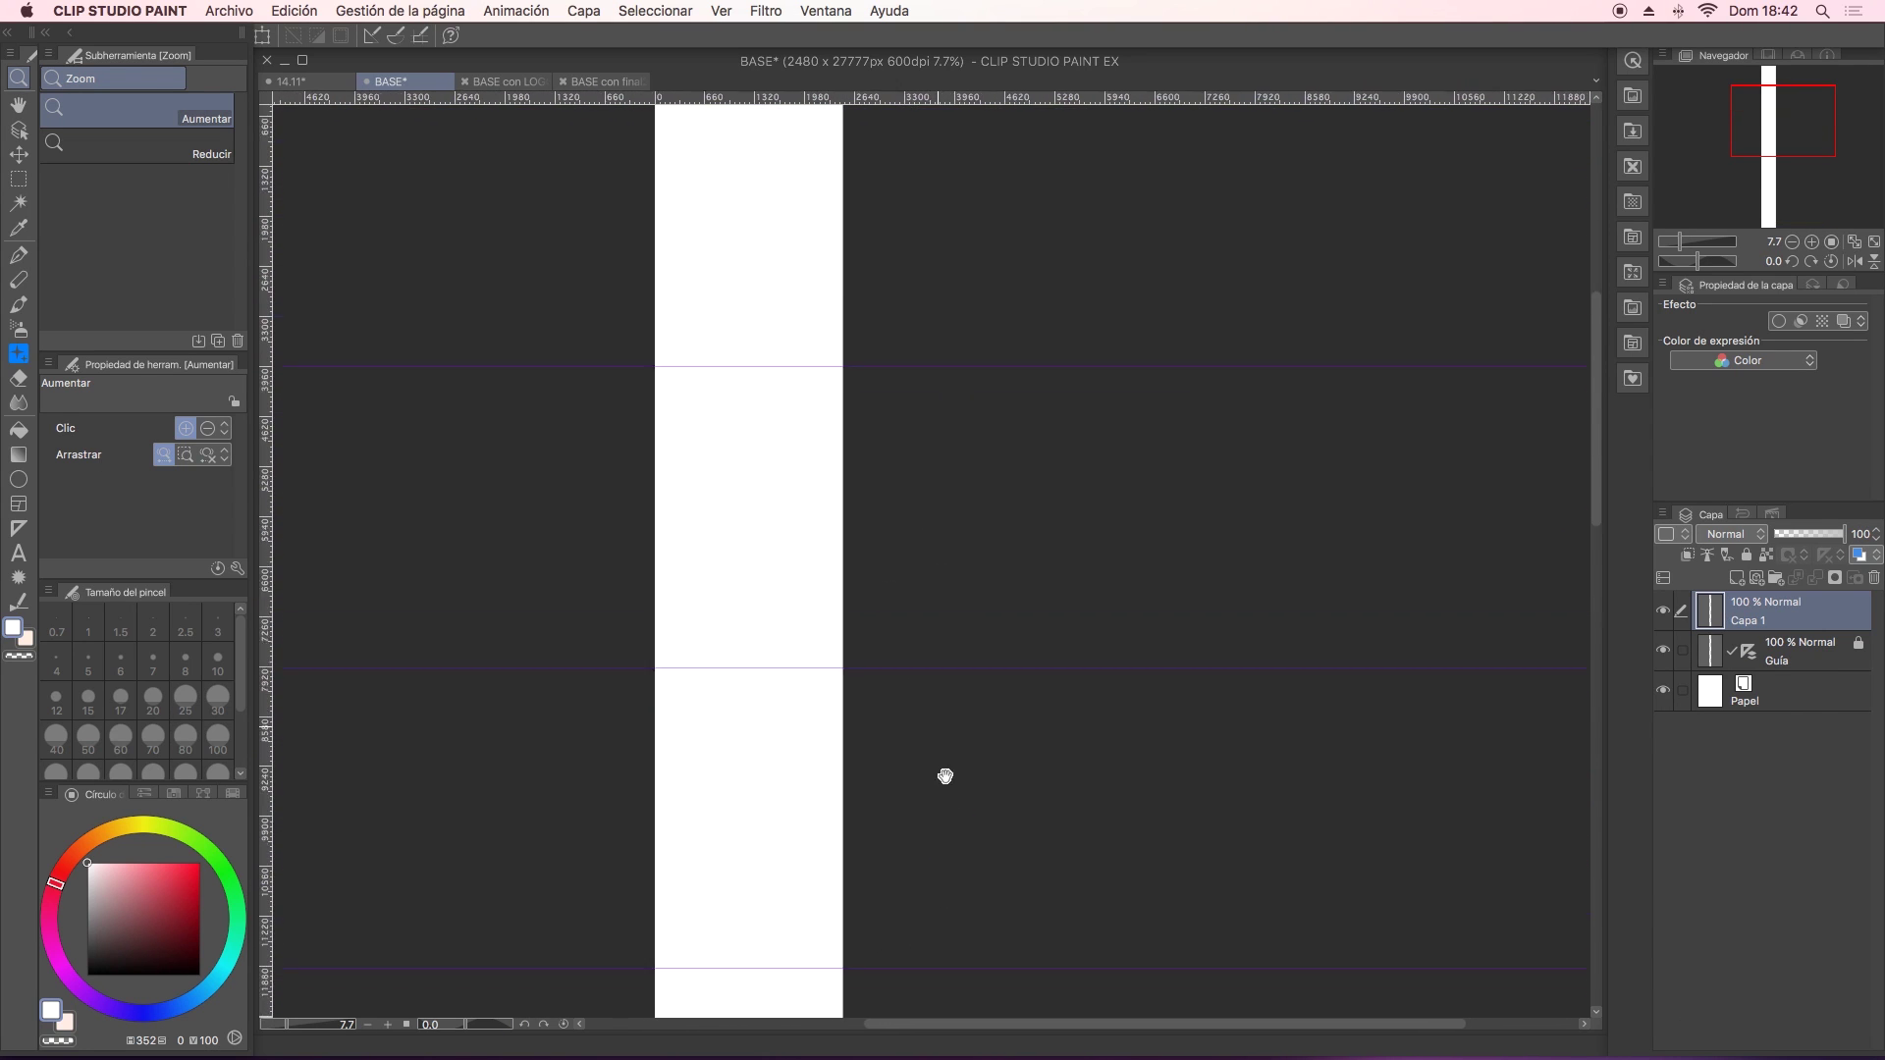
{"action": "scroll", "coordinate": [922, 622], "scroll_direction": "down", "scroll_amount": 3}
{"action": "scroll", "coordinate": [918, 344], "scroll_direction": "down", "scroll_amount": 1}
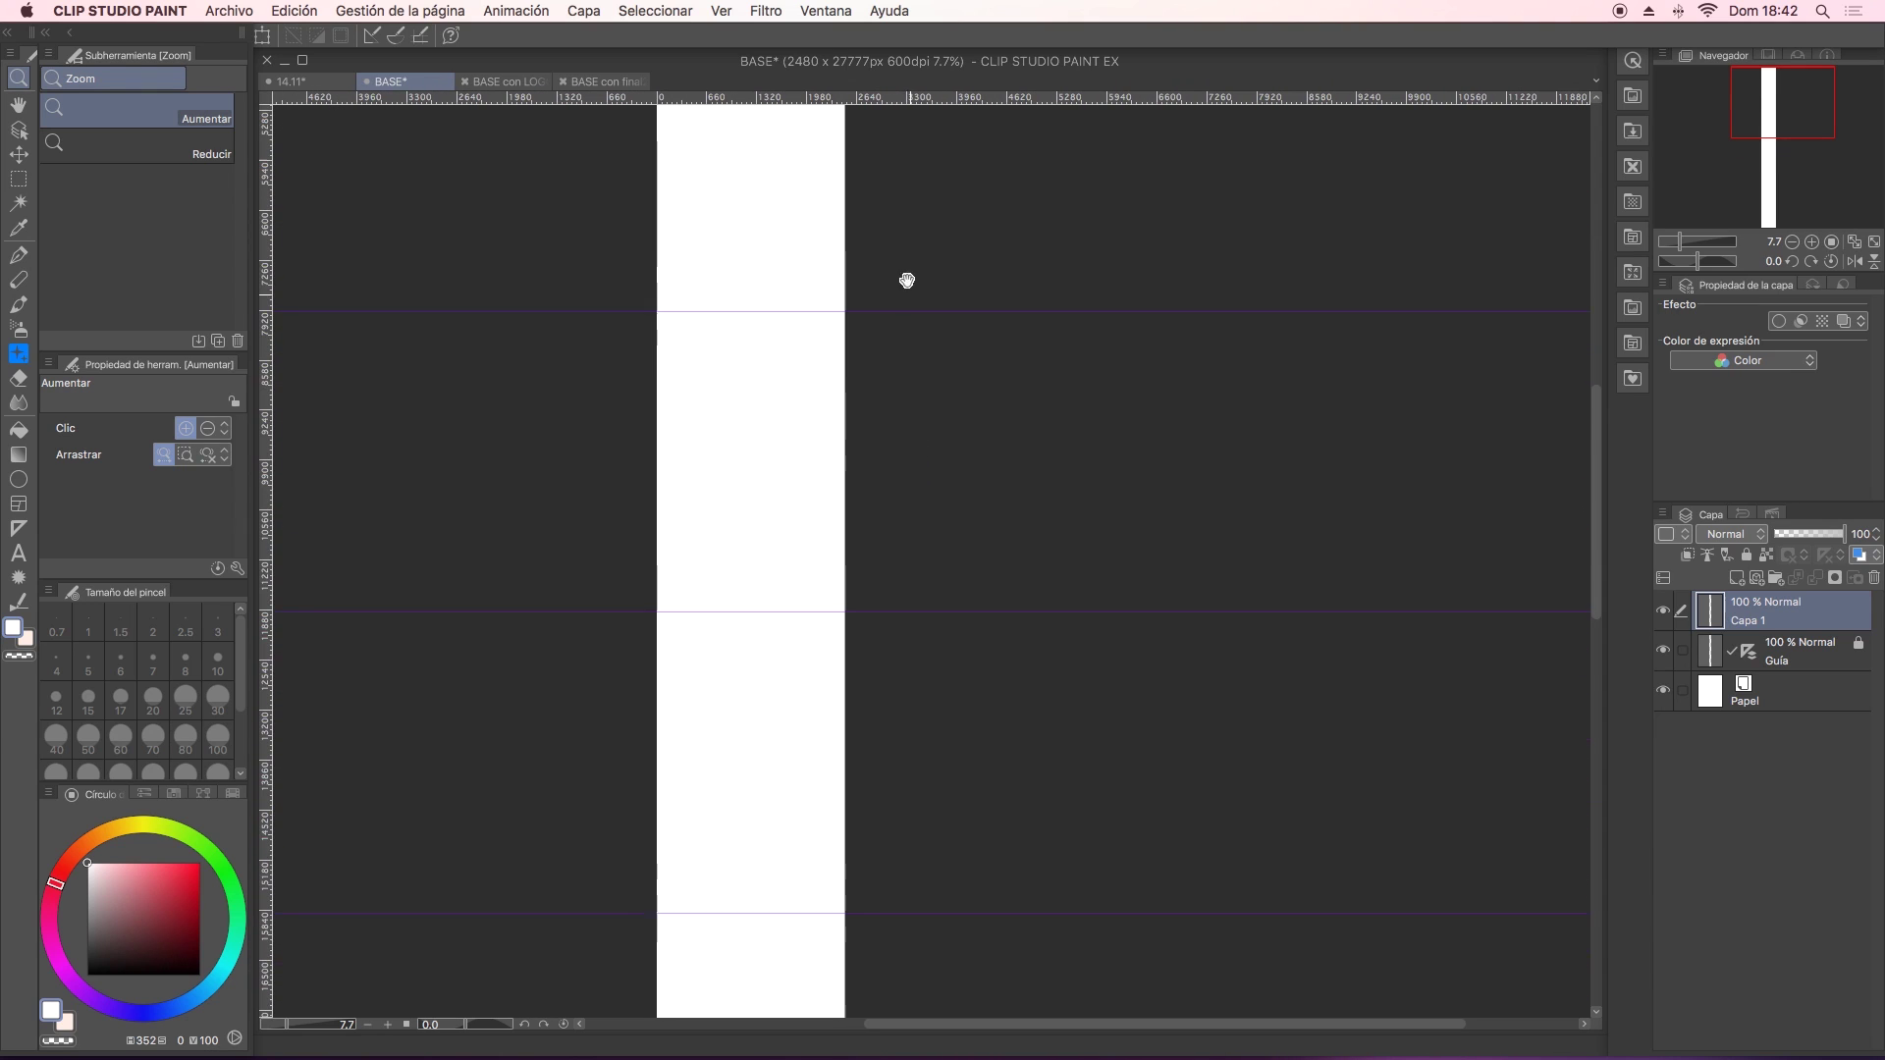
{"action": "scroll", "coordinate": [899, 422], "scroll_direction": "down", "scroll_amount": 5}
{"action": "scroll", "coordinate": [903, 658], "scroll_direction": "down", "scroll_amount": 5}
{"action": "scroll", "coordinate": [918, 530], "scroll_direction": "down", "scroll_amount": 2}
{"action": "scroll", "coordinate": [921, 737], "scroll_direction": "up", "scroll_amount": 10}
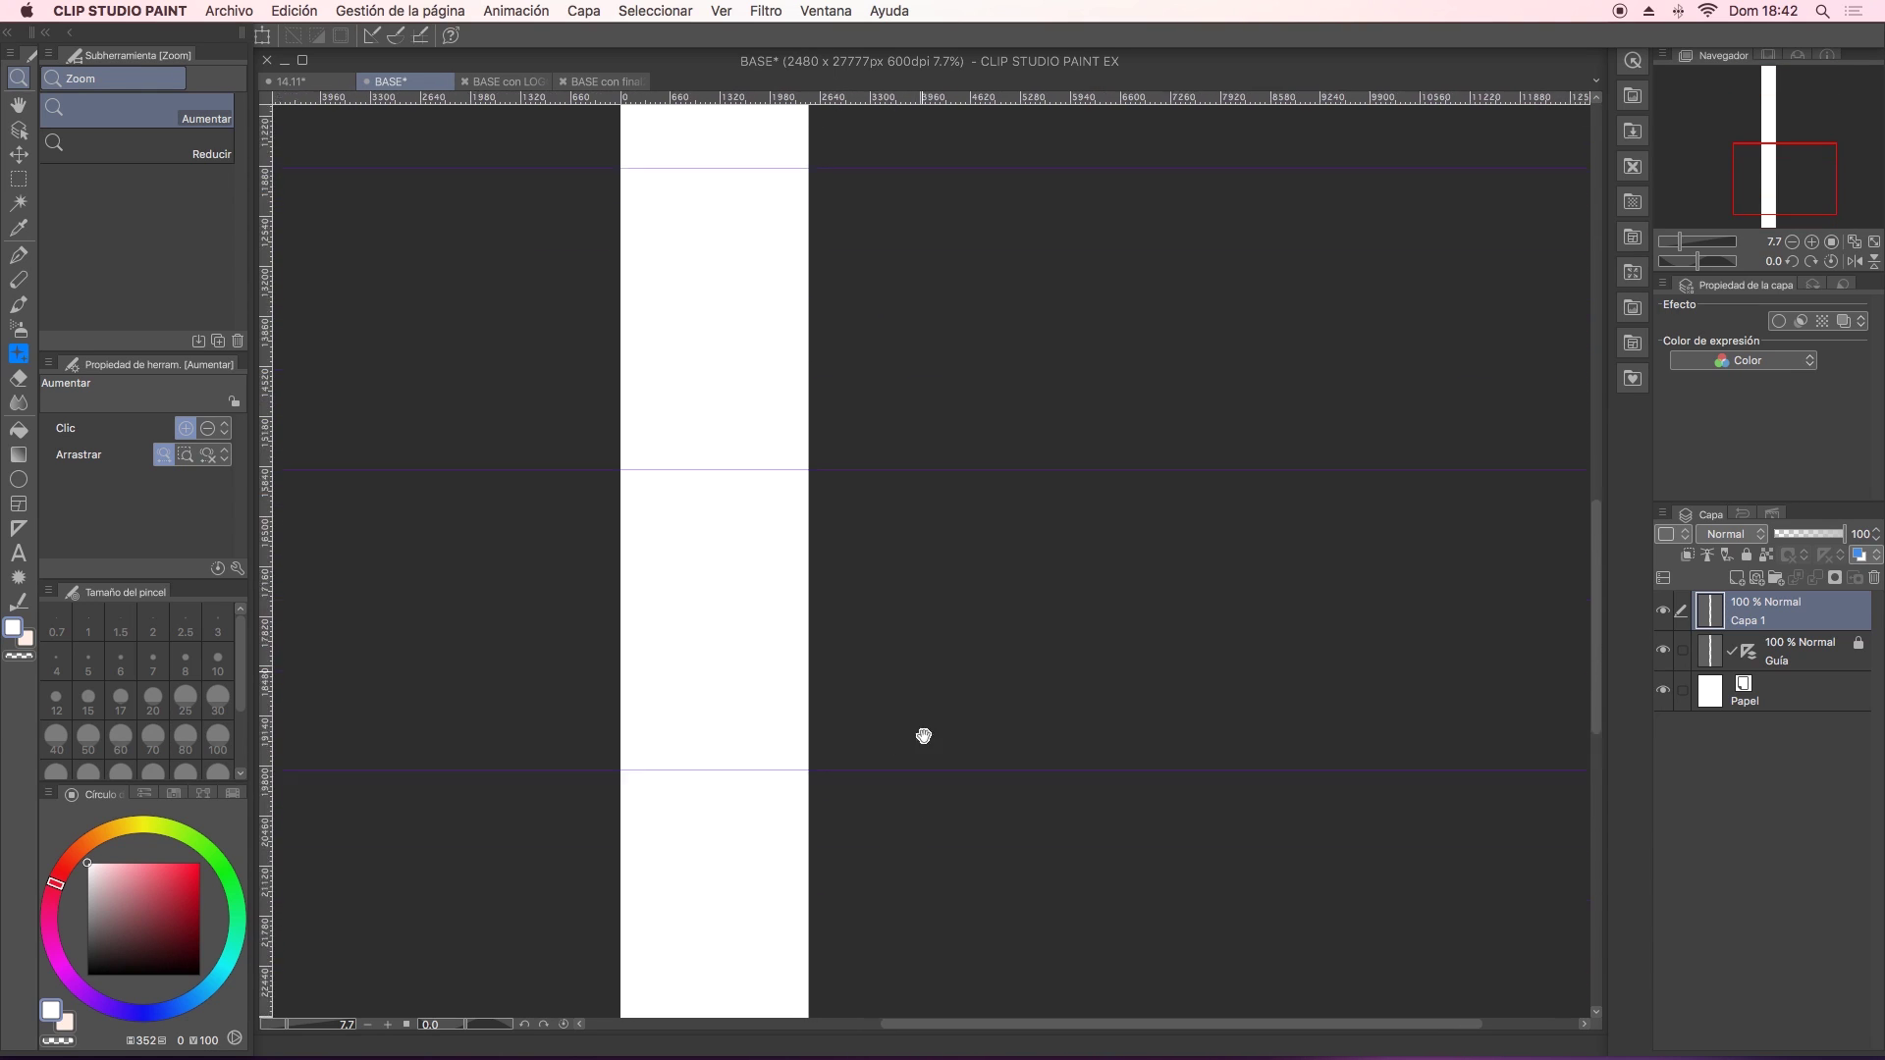
{"action": "scroll", "coordinate": [921, 762], "scroll_direction": "up", "scroll_amount": 2}
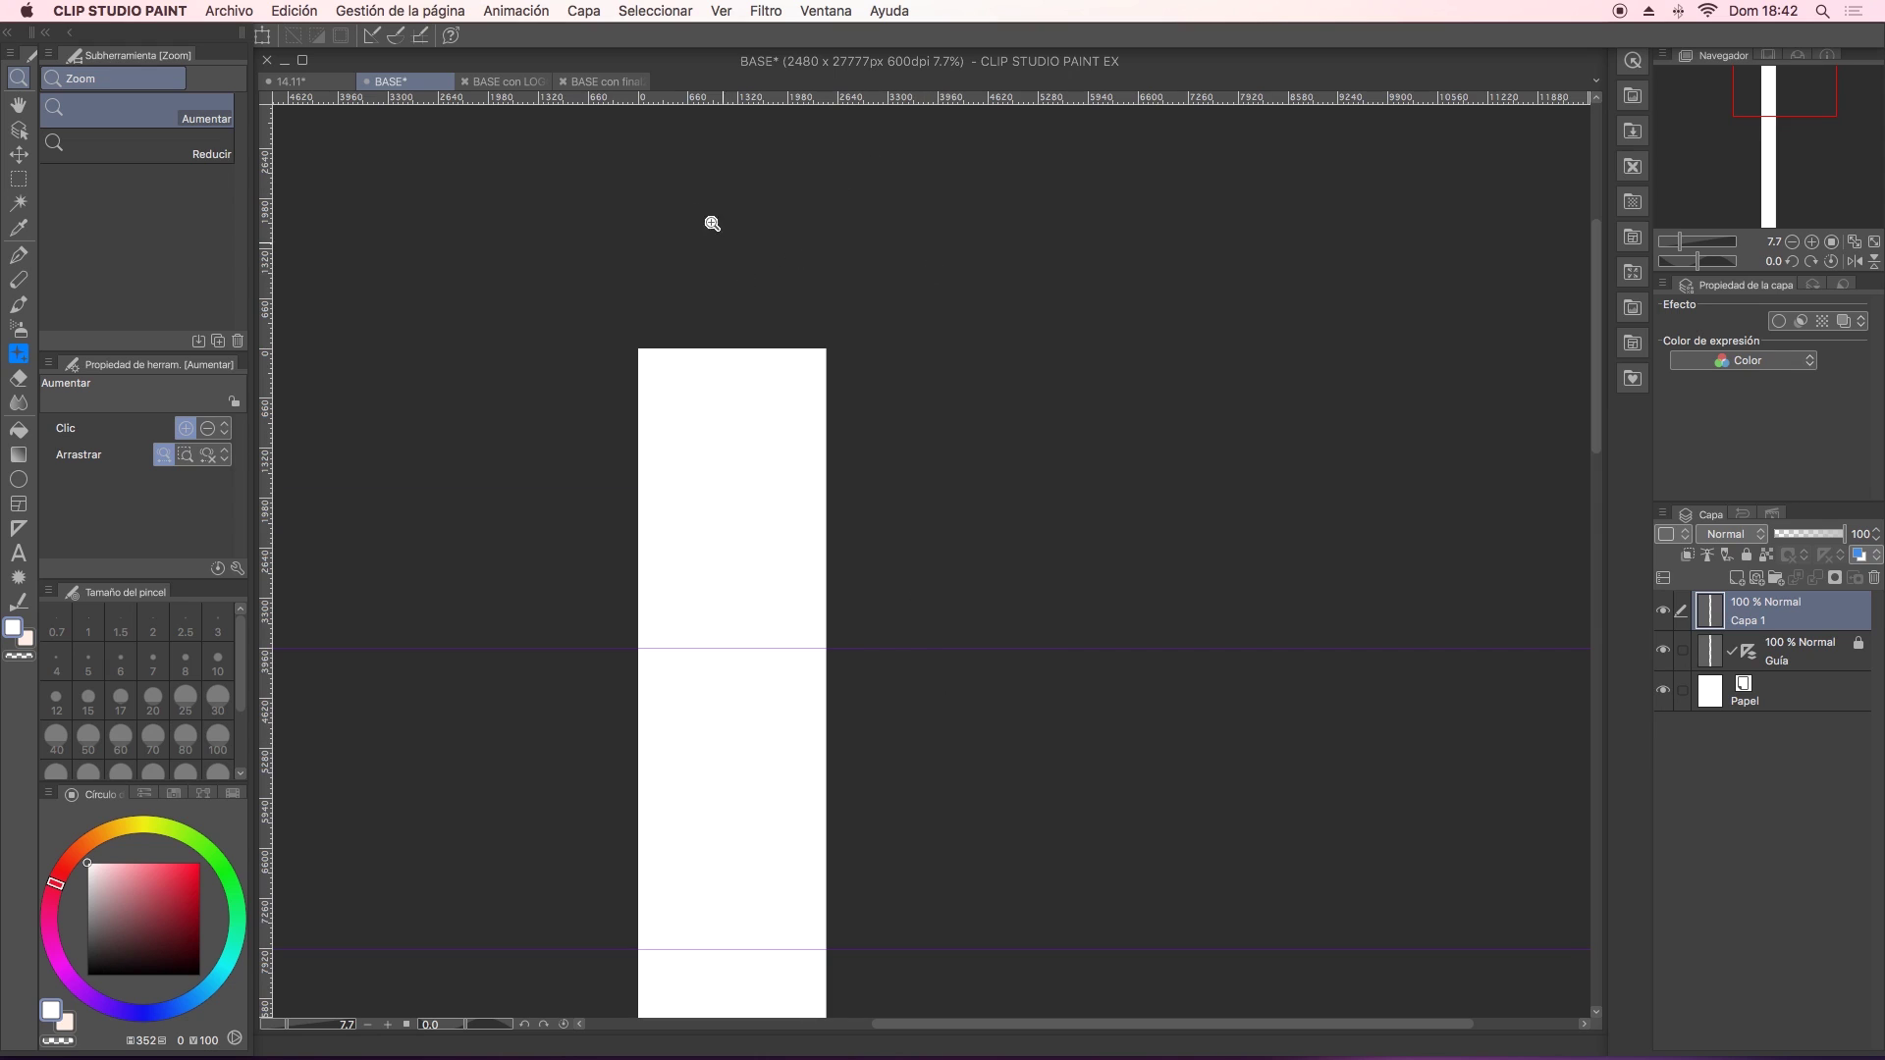
Show the logo on the BASE con LOGO page, then switch to Chrome.
{"action": "key", "text": "ctrl+Tab"}
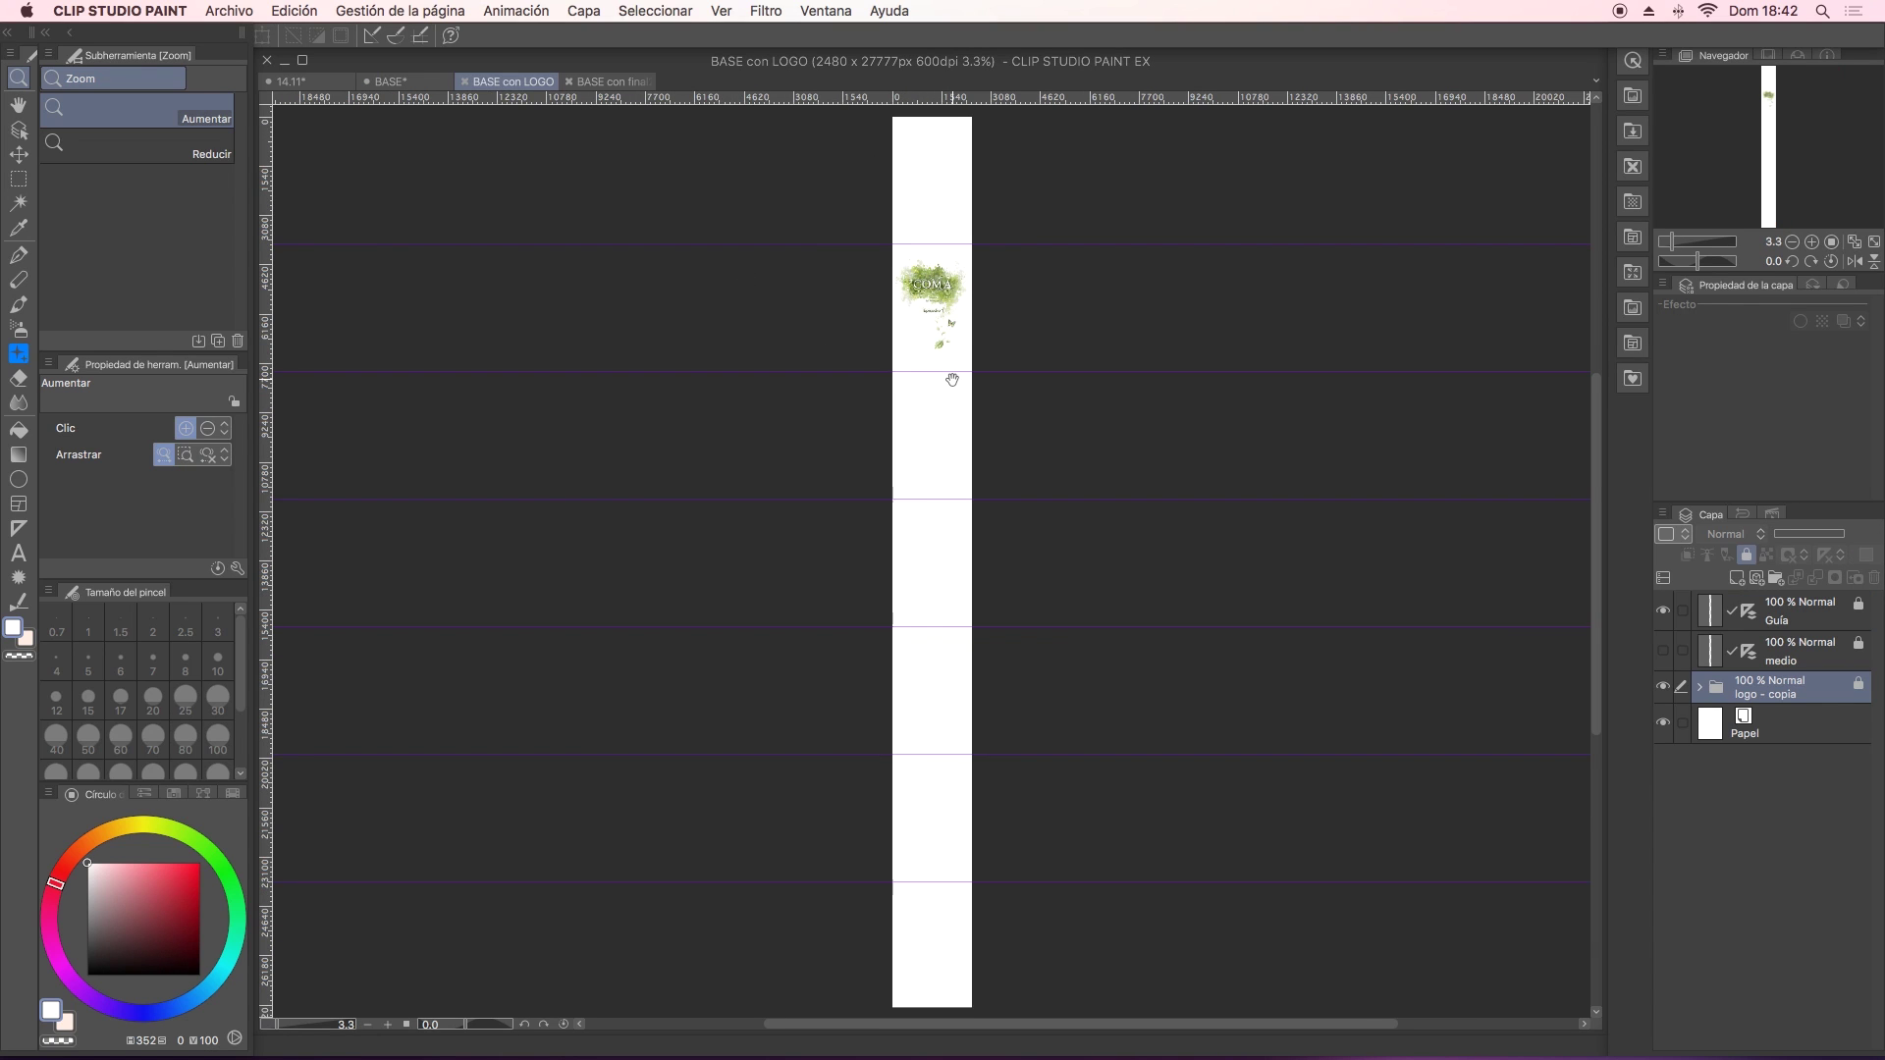
{"action": "mouse_move", "coordinate": [940, 388]}
{"action": "left_mouse_down"}
{"action": "mouse_move", "coordinate": [812, 486]}
{"action": "mouse_move", "coordinate": [827, 475]}
{"action": "left_mouse_up"}
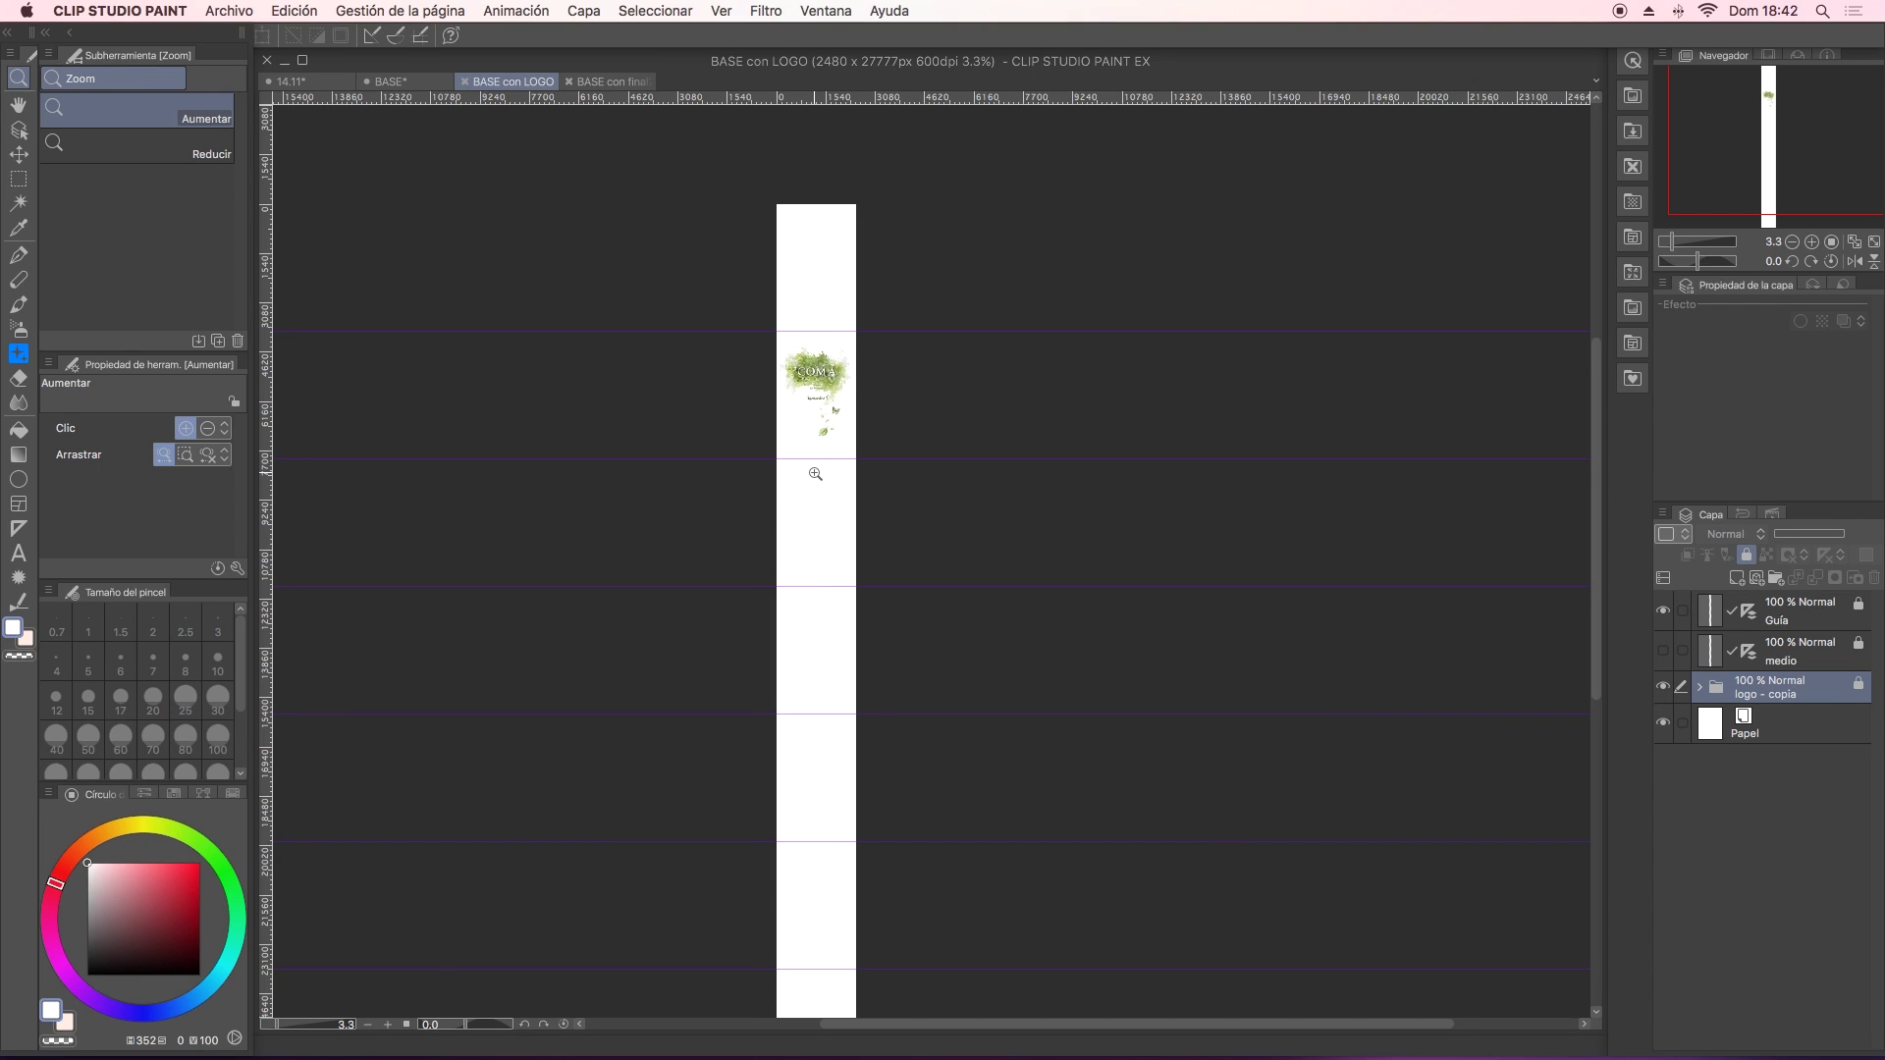
{"action": "key", "text": "super+Tab"}
Open COMA episode 12 'El desconocido' and read its opening panels.
{"action": "scroll", "coordinate": [648, 751], "scroll_direction": "down", "scroll_amount": 15}
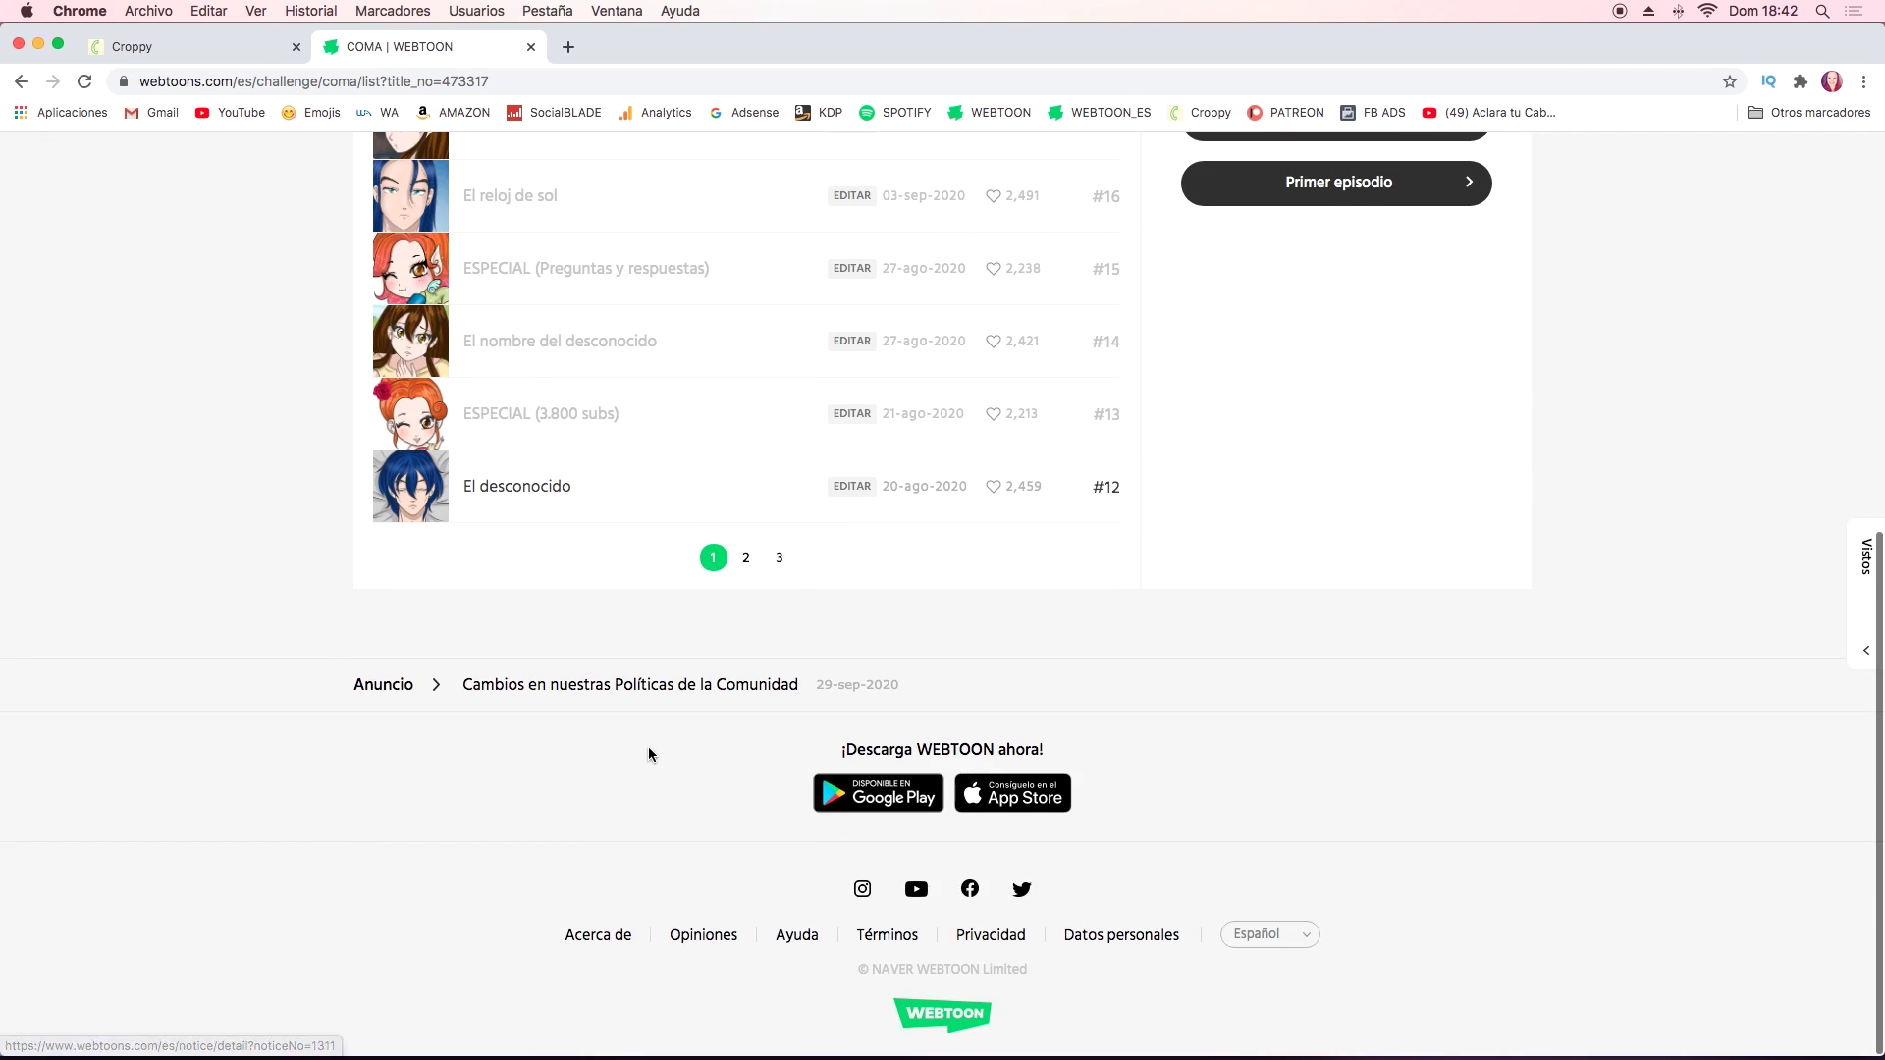
{"action": "left_click", "coordinate": [525, 500]}
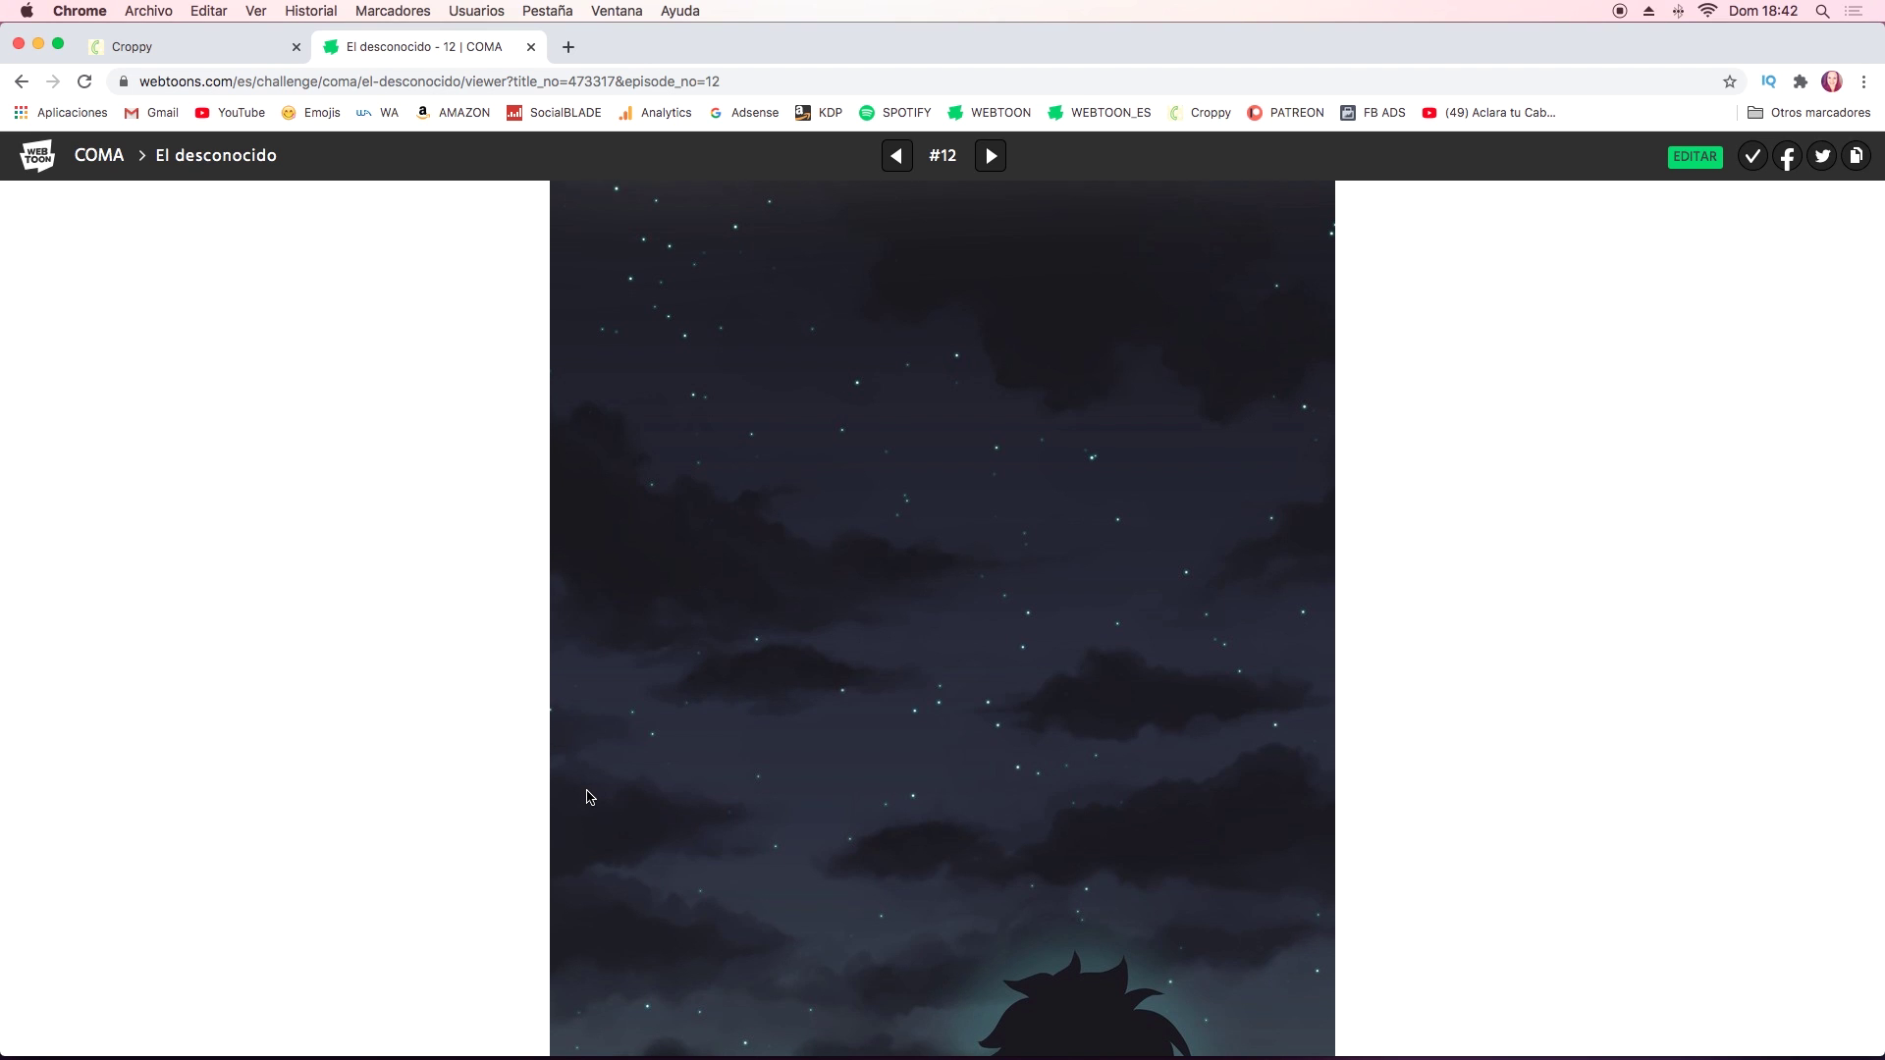
{"action": "scroll", "coordinate": [589, 796], "scroll_direction": "down", "scroll_amount": 7}
{"action": "scroll", "coordinate": [589, 796], "scroll_direction": "down", "scroll_amount": 6}
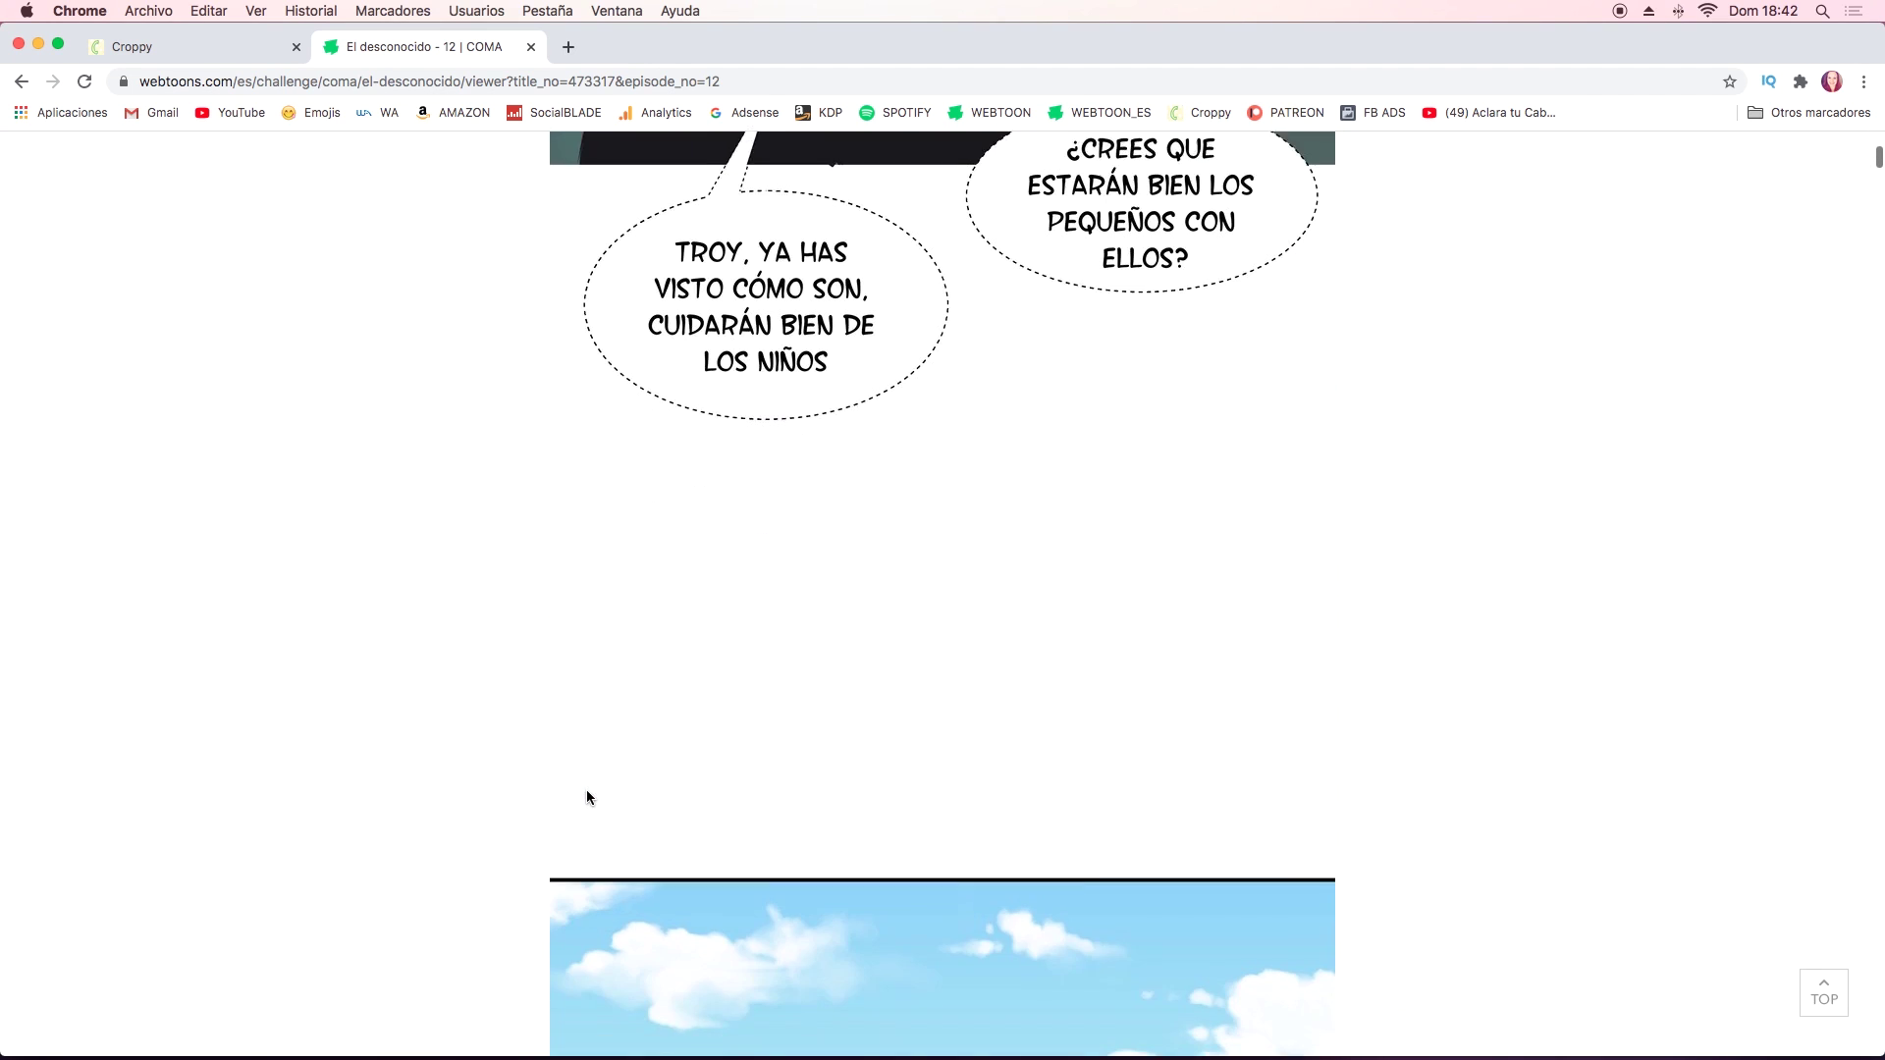
{"action": "scroll", "coordinate": [589, 797], "scroll_direction": "down", "scroll_amount": 4}
{"action": "scroll", "coordinate": [589, 797], "scroll_direction": "down", "scroll_amount": 4}
{"action": "scroll", "coordinate": [587, 795], "scroll_direction": "up", "scroll_amount": 10}
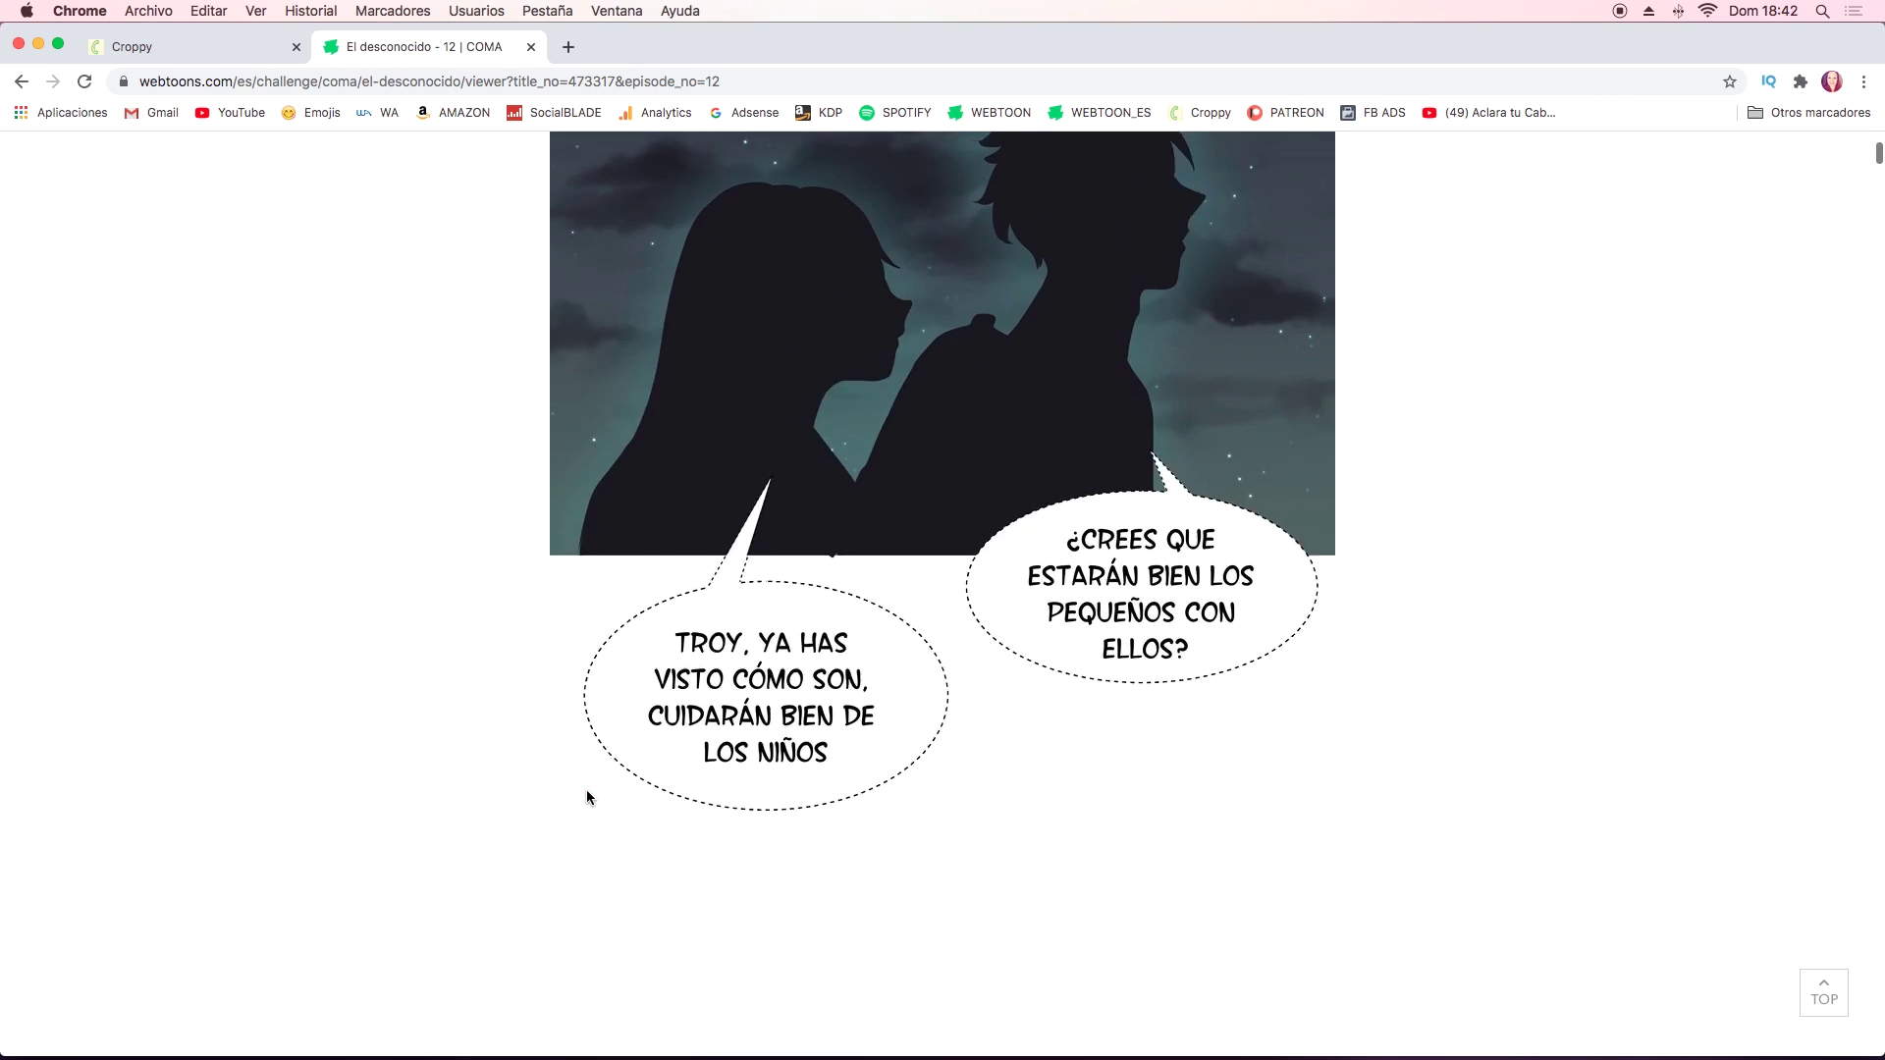
{"action": "scroll", "coordinate": [587, 795], "scroll_direction": "up", "scroll_amount": 5}
{"action": "scroll", "coordinate": [587, 795], "scroll_direction": "down", "scroll_amount": 2}
{"action": "scroll", "coordinate": [587, 795], "scroll_direction": "down", "scroll_amount": 4}
{"action": "scroll", "coordinate": [586, 796], "scroll_direction": "down", "scroll_amount": 3}
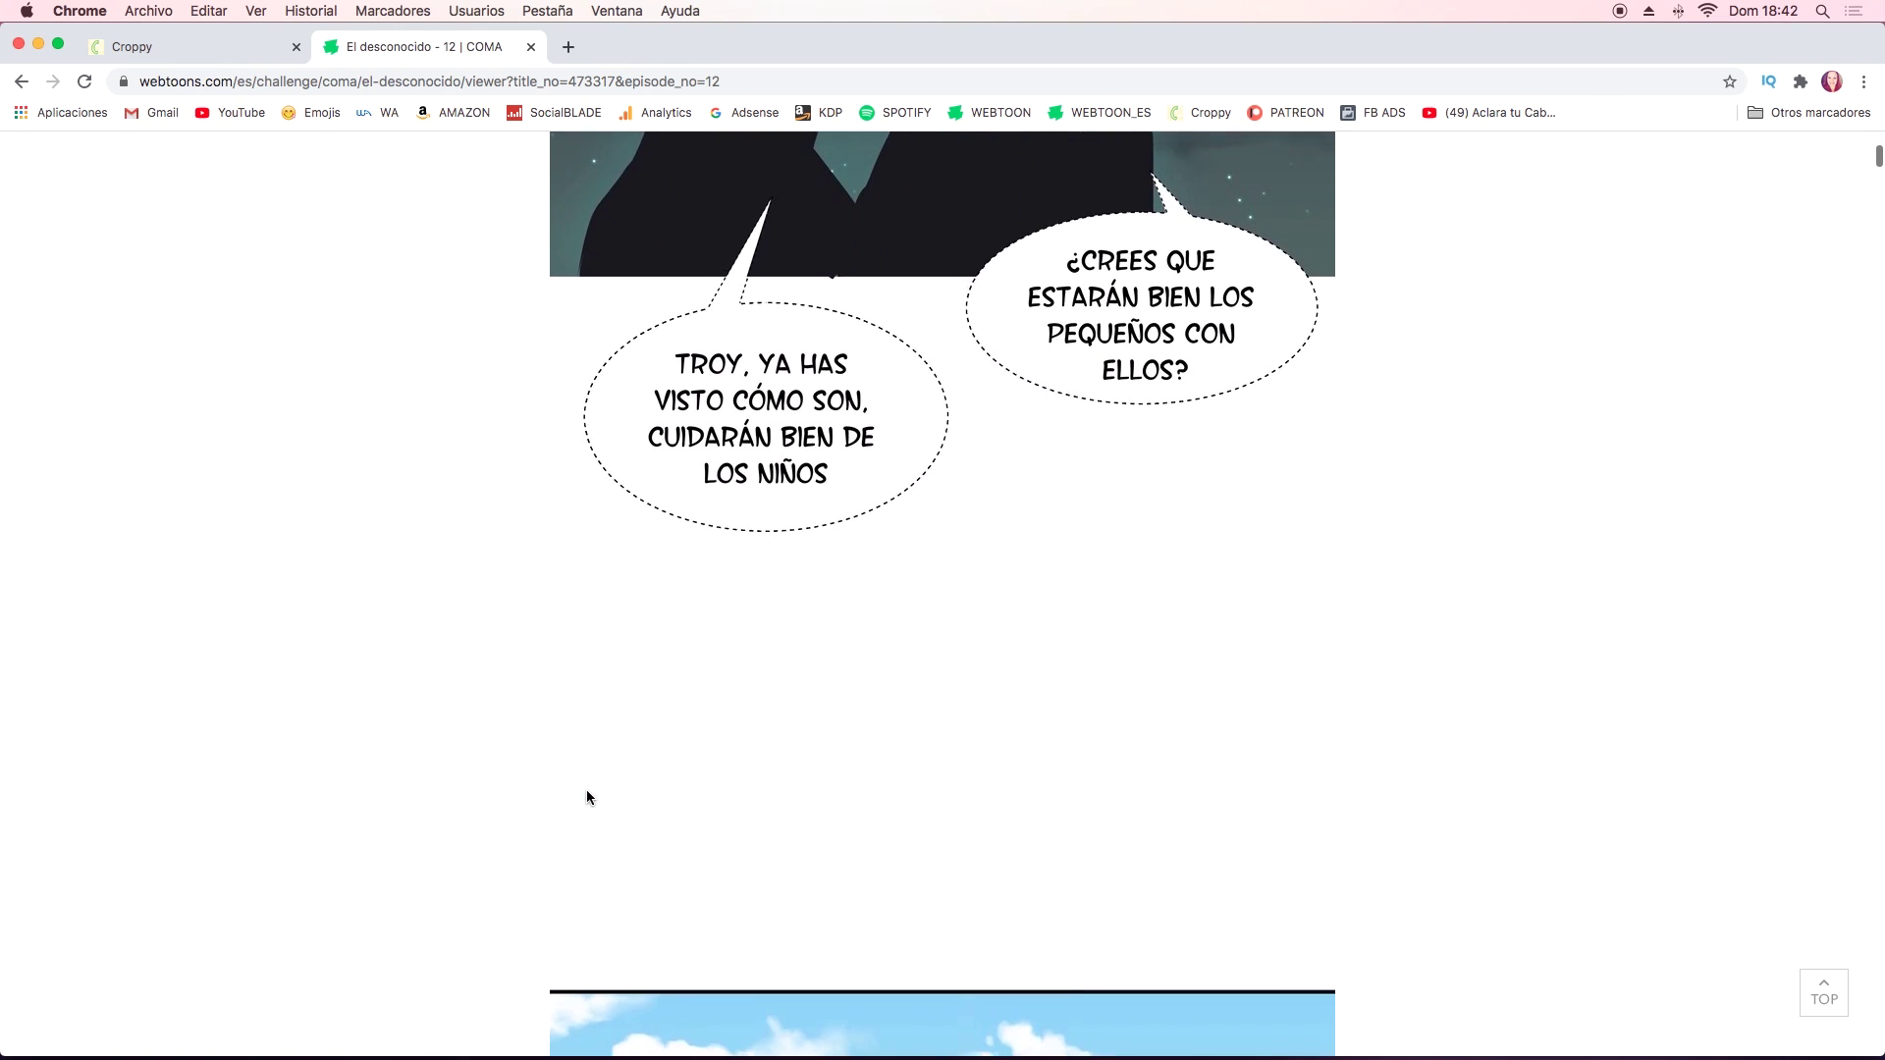
{"action": "scroll", "coordinate": [586, 796], "scroll_direction": "down", "scroll_amount": 5}
{"action": "scroll", "coordinate": [586, 797], "scroll_direction": "down", "scroll_amount": 6}
{"action": "scroll", "coordinate": [586, 796], "scroll_direction": "down", "scroll_amount": 4}
{"action": "scroll", "coordinate": [586, 792], "scroll_direction": "down", "scroll_amount": 4}
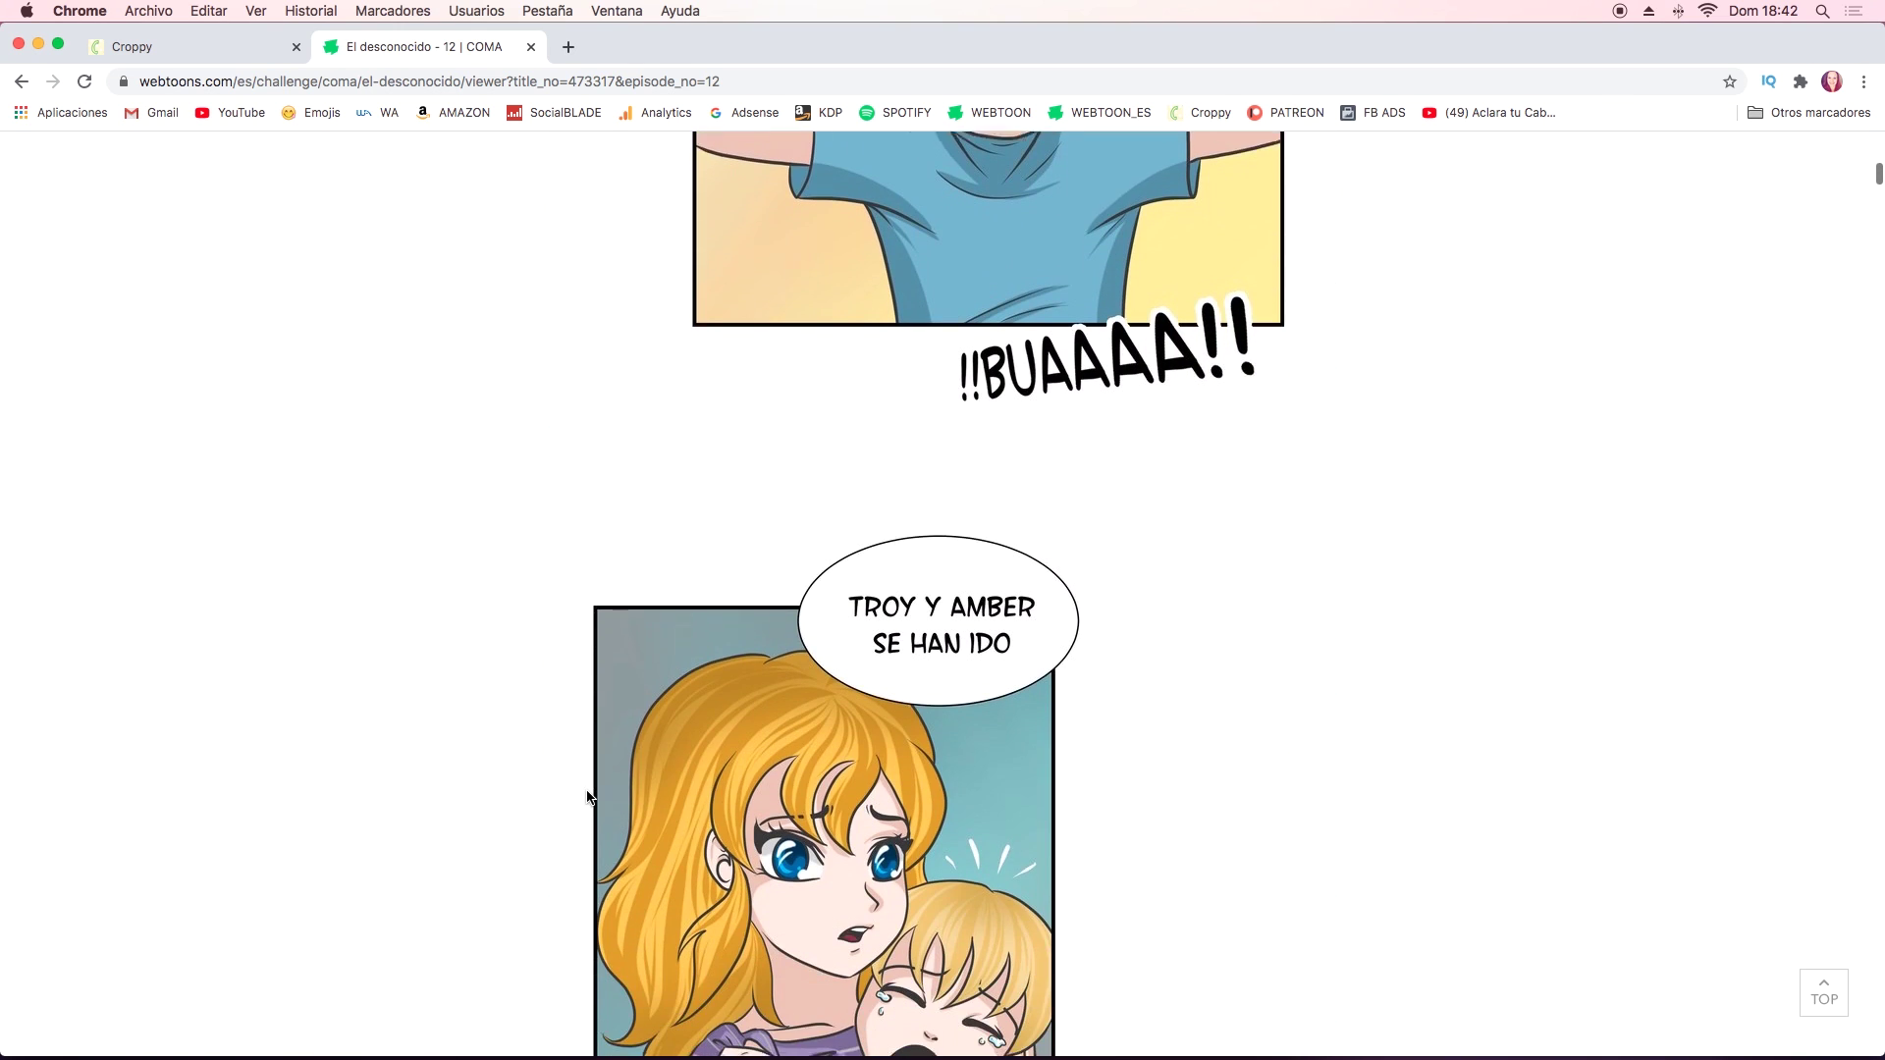
{"action": "scroll", "coordinate": [586, 792], "scroll_direction": "down", "scroll_amount": 5}
{"action": "scroll", "coordinate": [586, 792], "scroll_direction": "down", "scroll_amount": 3}
{"action": "scroll", "coordinate": [587, 792], "scroll_direction": "down", "scroll_amount": 5}
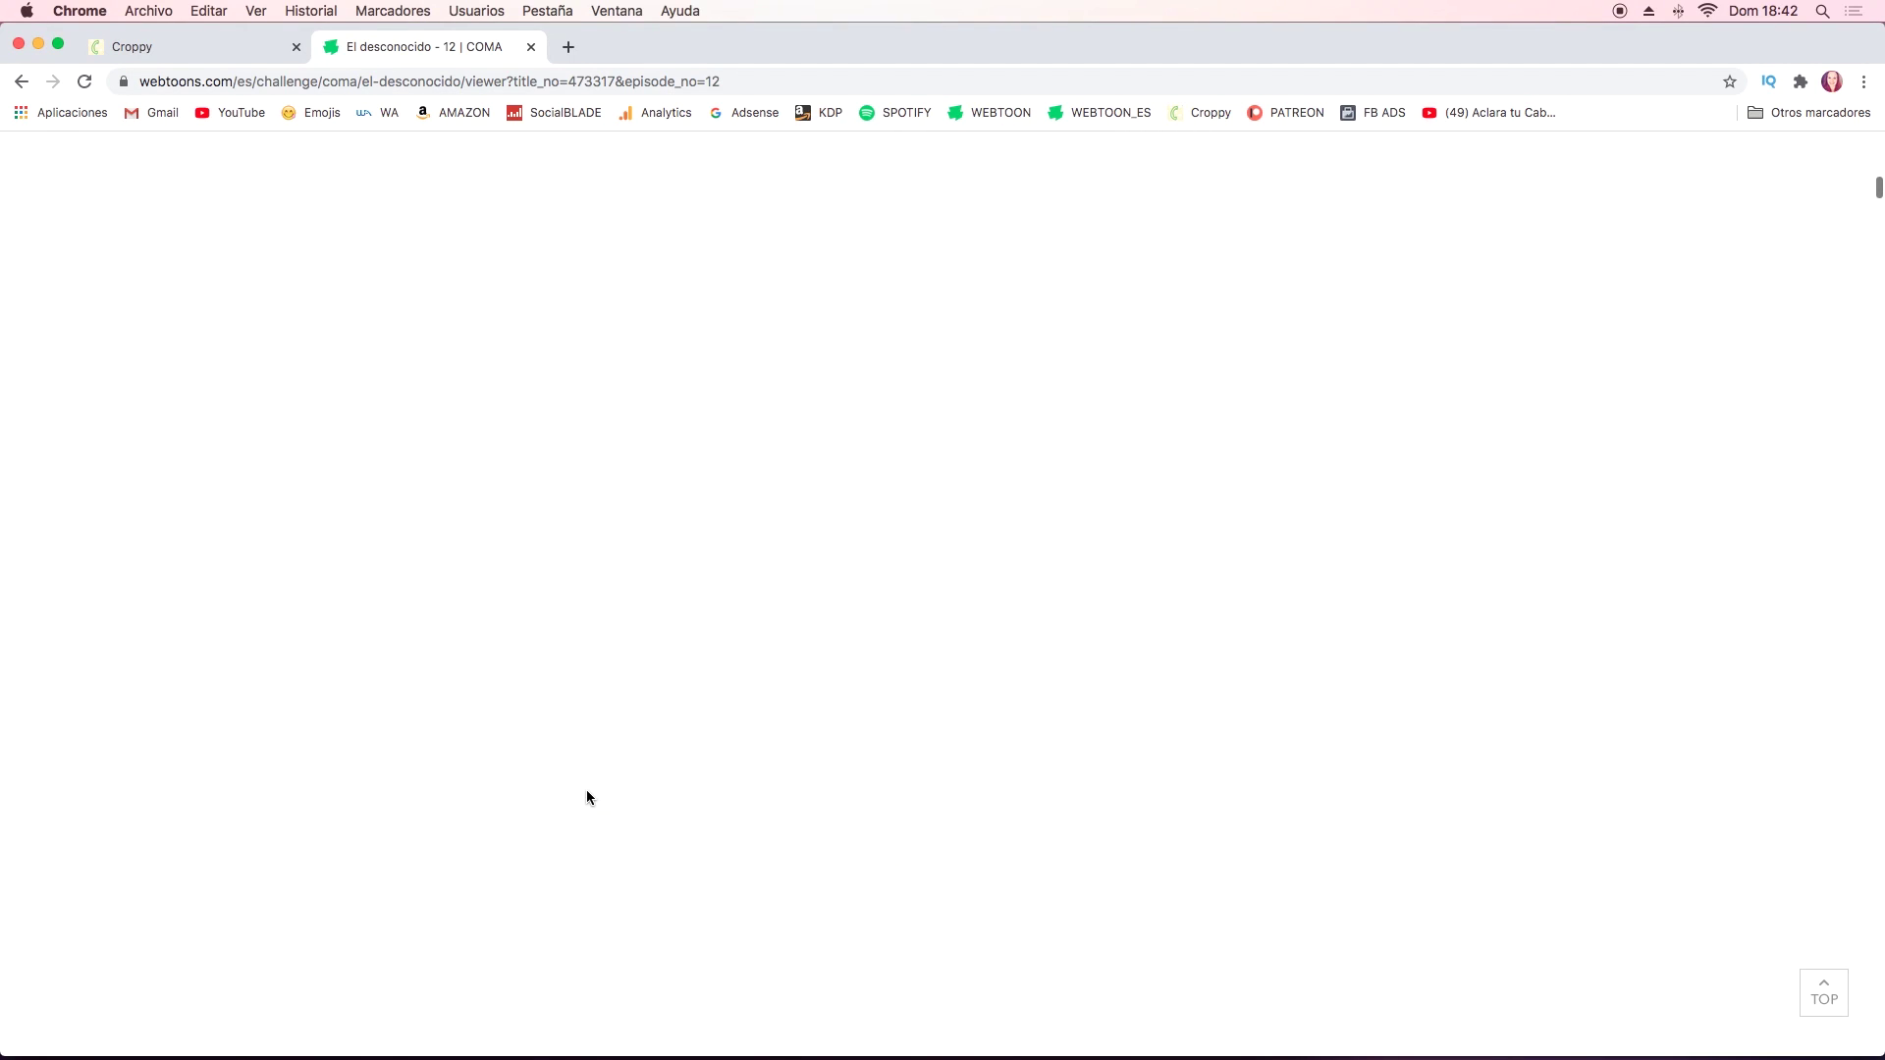
Read on down the rest of the episode, then return to Clip Studio Paint.
{"action": "scroll", "coordinate": [586, 796], "scroll_direction": "down", "scroll_amount": 2}
{"action": "scroll", "coordinate": [587, 796], "scroll_direction": "down", "scroll_amount": 2}
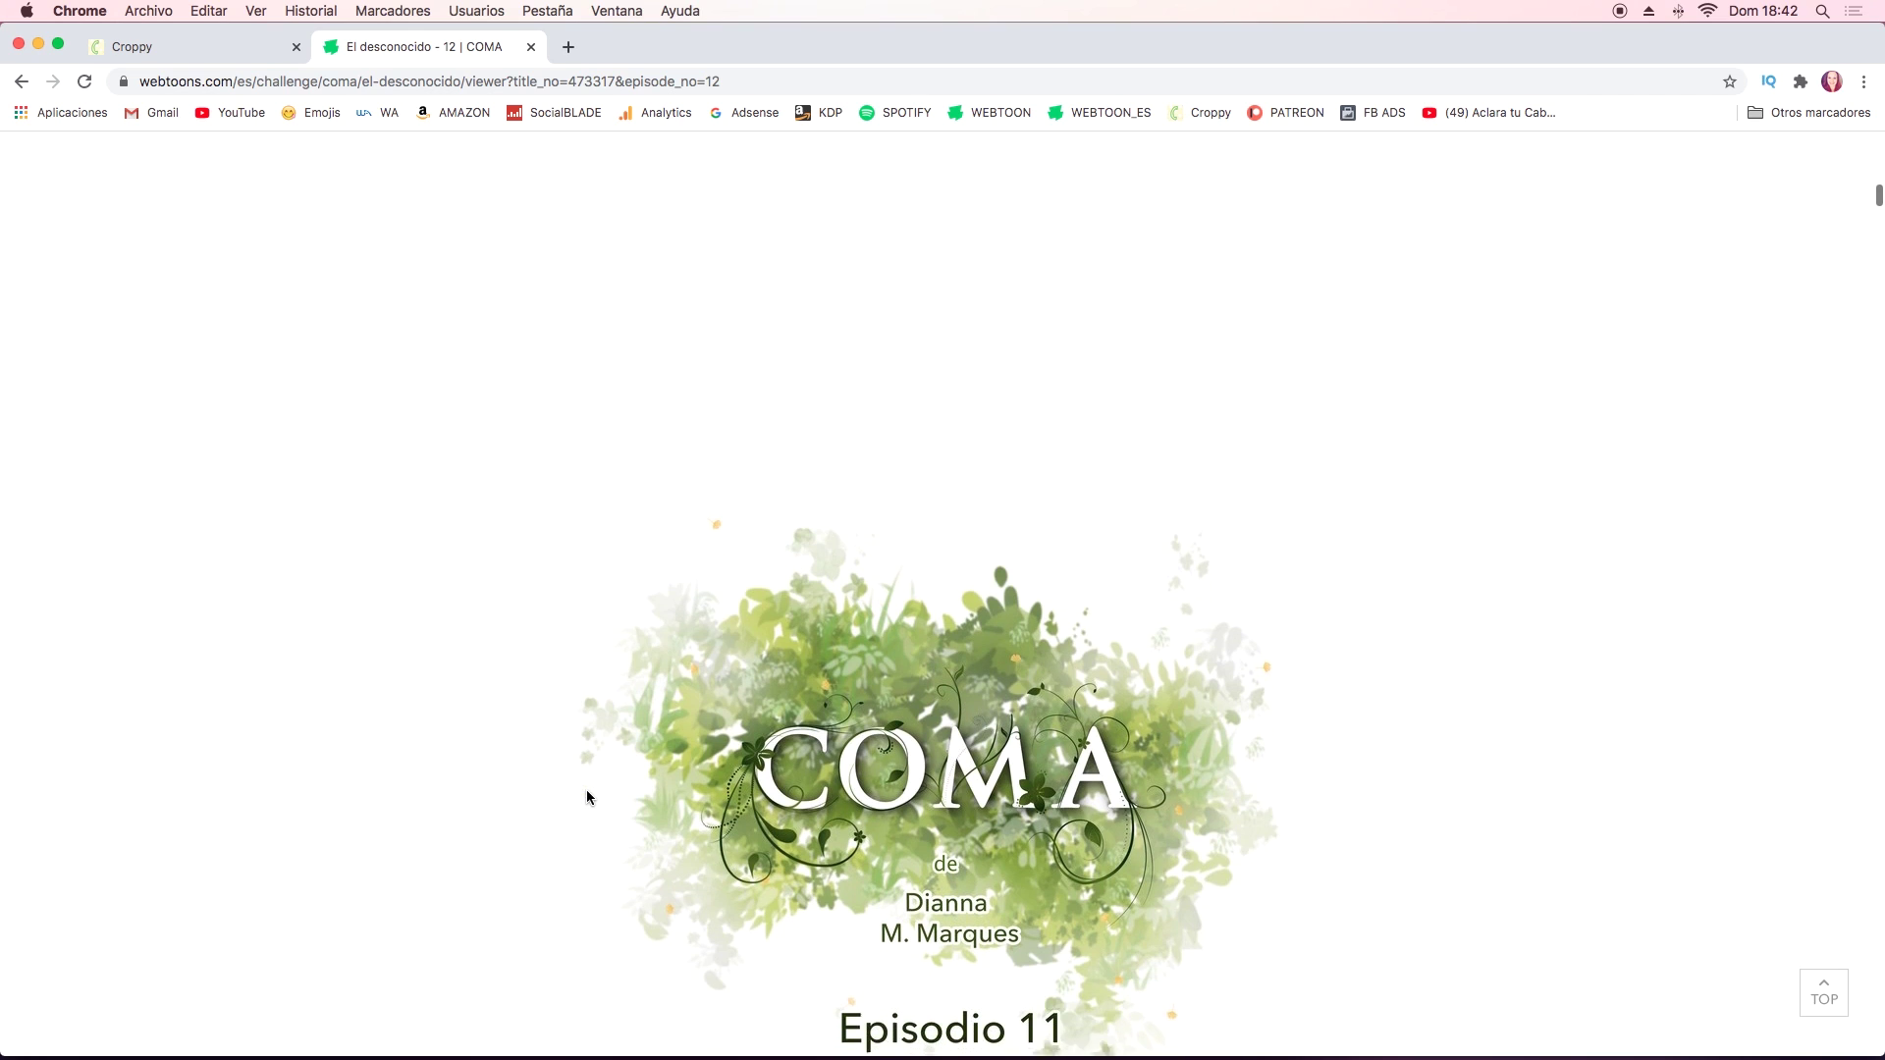
{"action": "scroll", "coordinate": [587, 796], "scroll_direction": "down", "scroll_amount": 3}
{"action": "scroll", "coordinate": [587, 796], "scroll_direction": "down", "scroll_amount": 1}
{"action": "scroll", "coordinate": [587, 796], "scroll_direction": "down", "scroll_amount": 1}
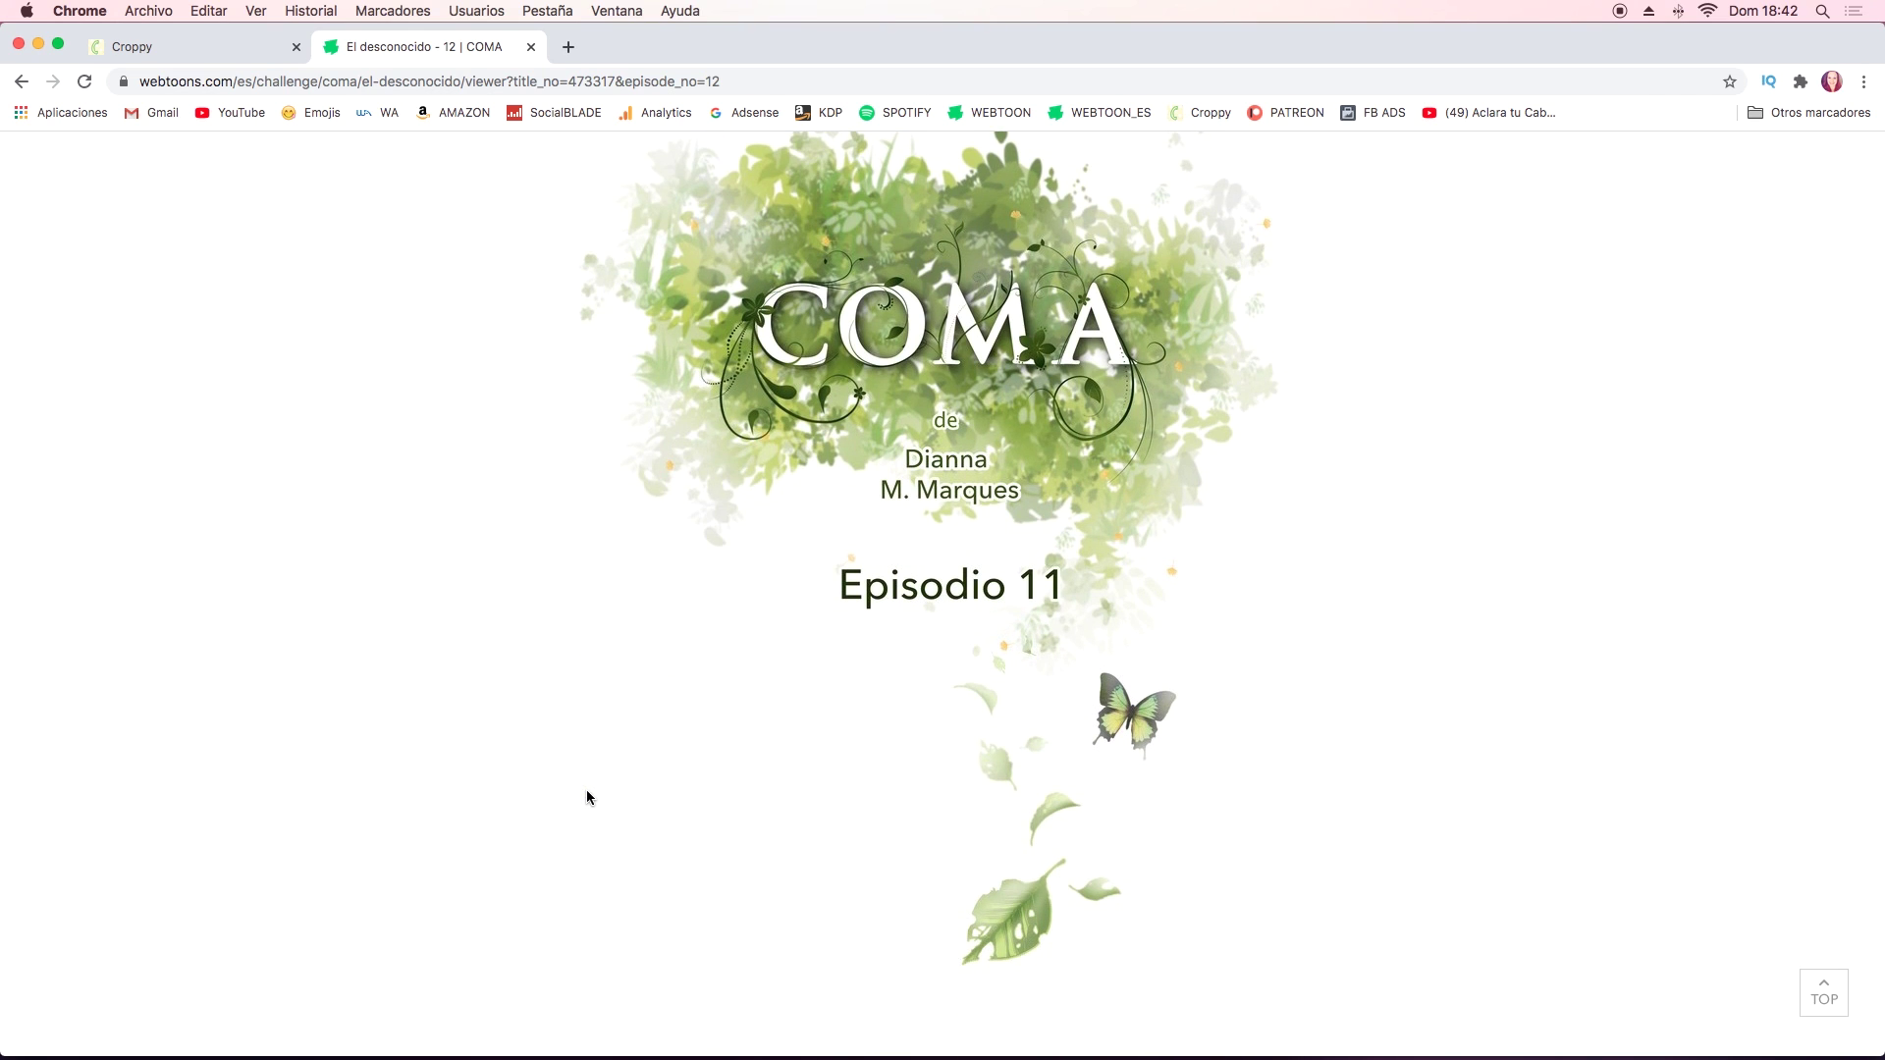
{"action": "scroll", "coordinate": [586, 797], "scroll_direction": "down", "scroll_amount": 6}
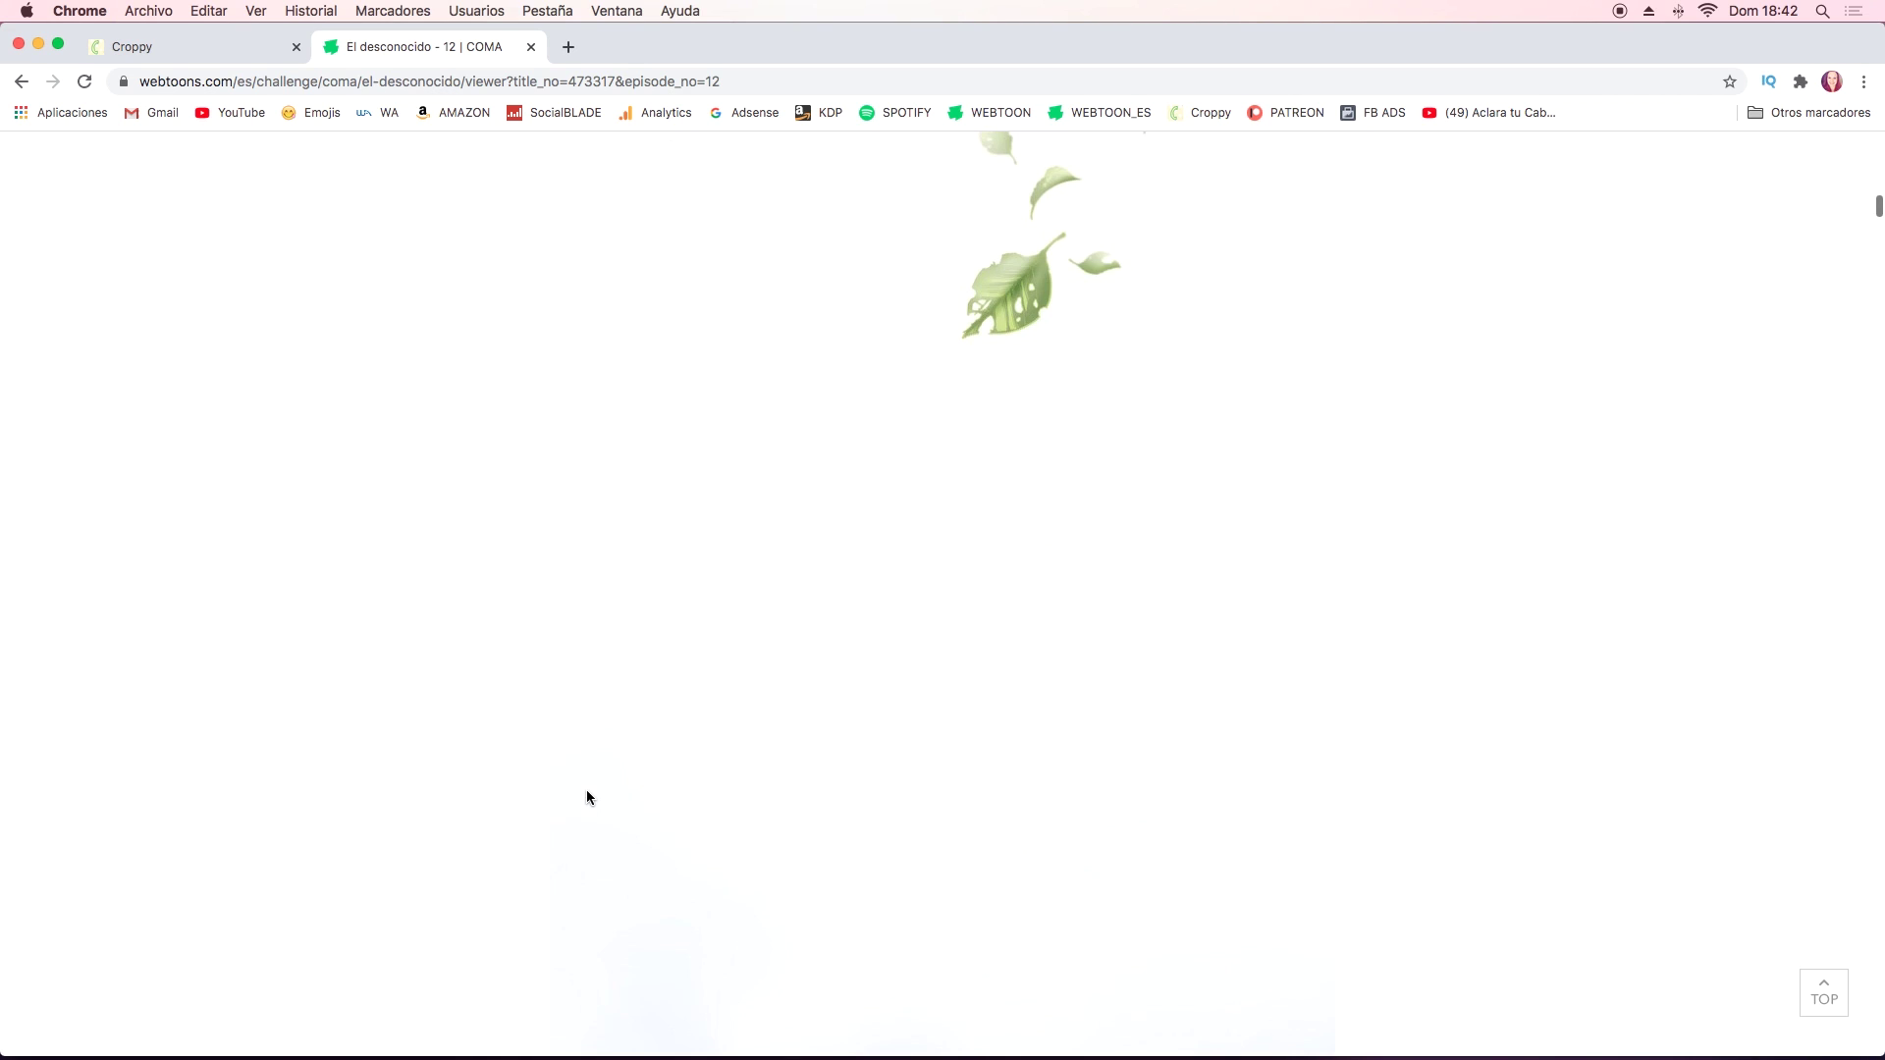
{"action": "scroll", "coordinate": [587, 796], "scroll_direction": "up", "scroll_amount": 7}
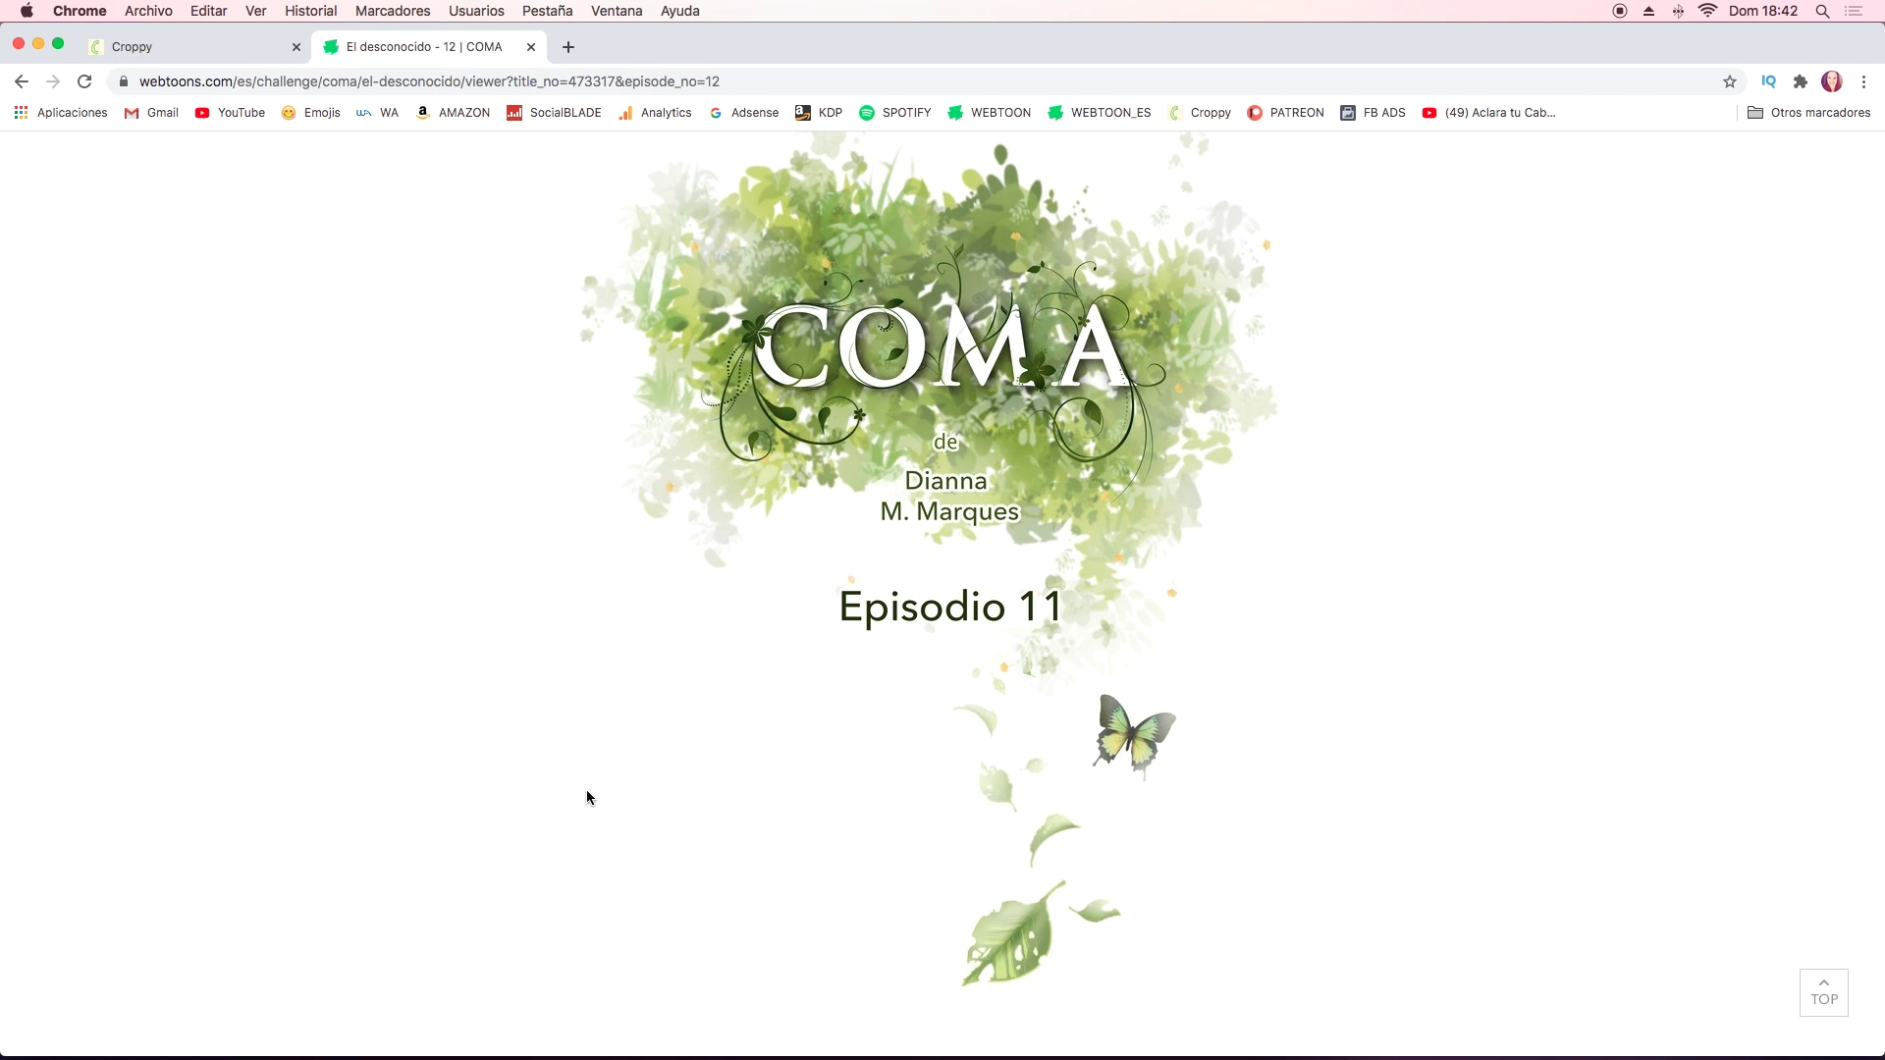
{"action": "scroll", "coordinate": [587, 796], "scroll_direction": "down", "scroll_amount": 4}
{"action": "scroll", "coordinate": [586, 796], "scroll_direction": "down", "scroll_amount": 1}
{"action": "scroll", "coordinate": [586, 797], "scroll_direction": "down", "scroll_amount": 2}
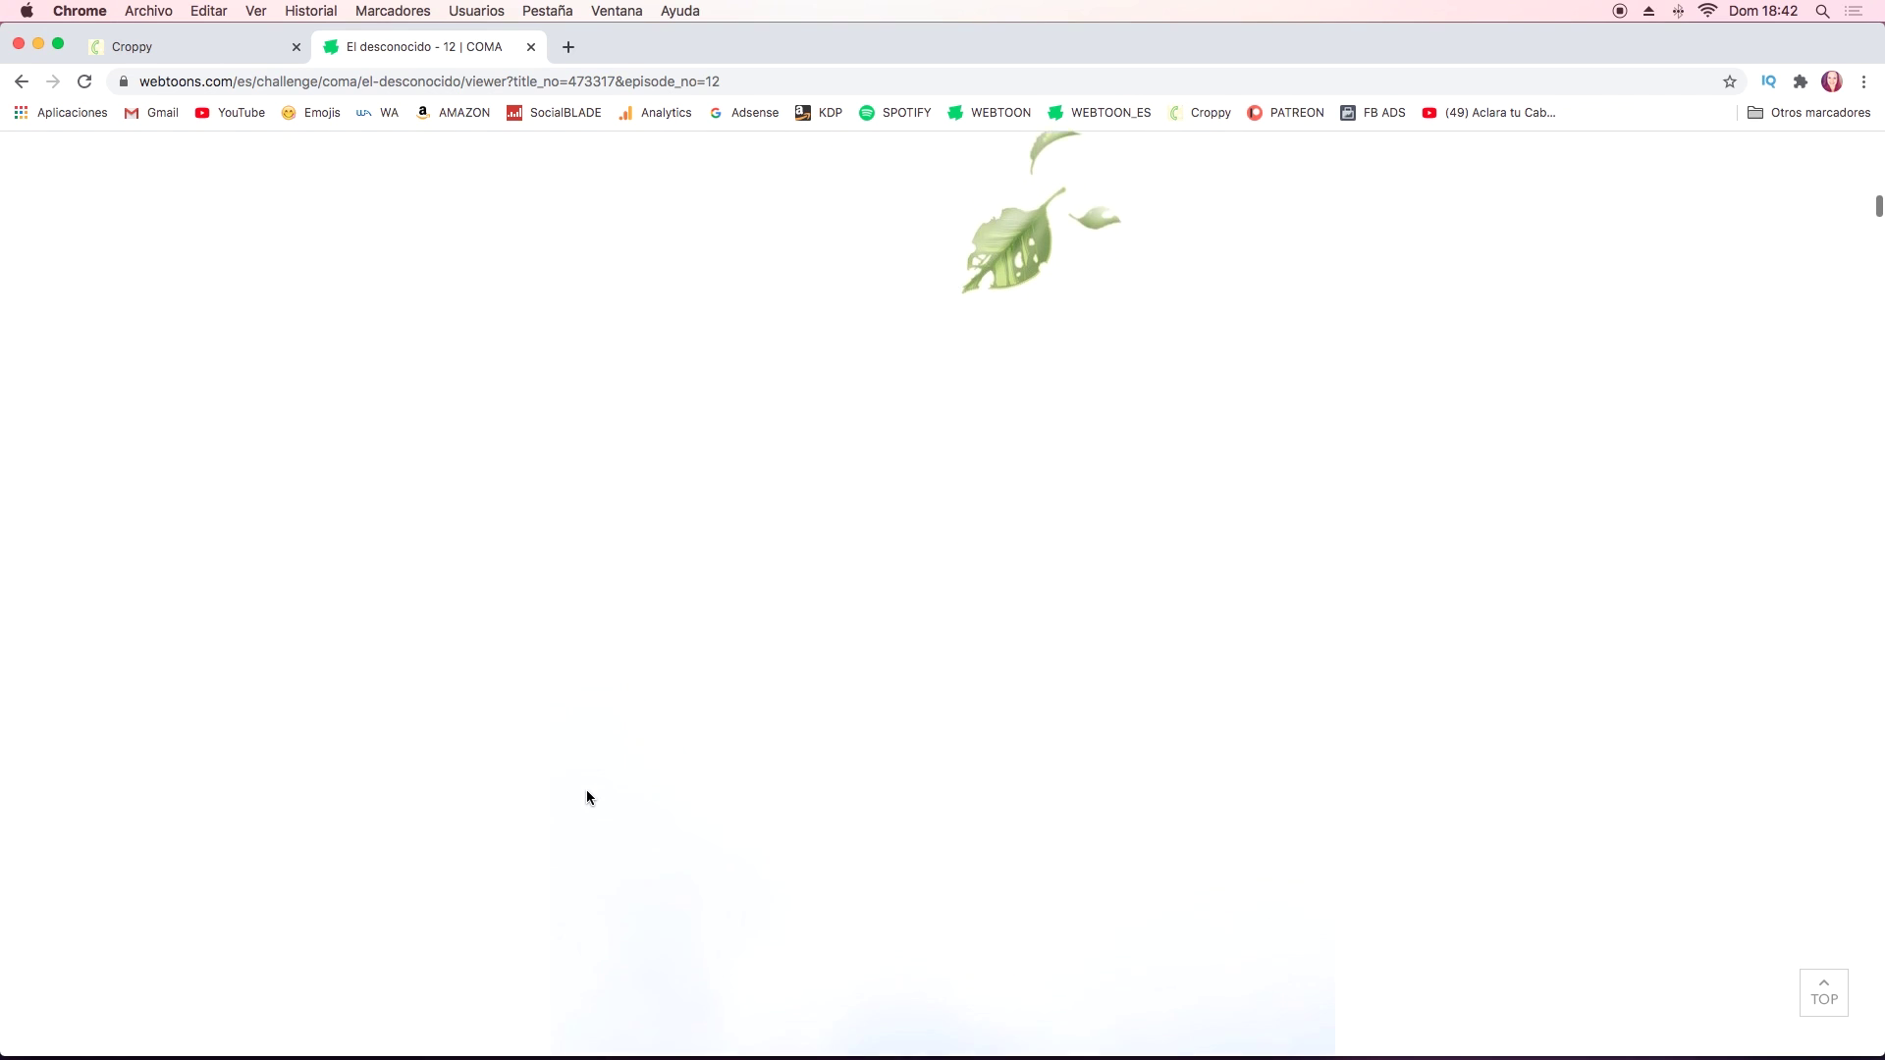
{"action": "scroll", "coordinate": [586, 796], "scroll_direction": "down", "scroll_amount": 1}
{"action": "scroll", "coordinate": [586, 796], "scroll_direction": "down", "scroll_amount": 2}
{"action": "scroll", "coordinate": [586, 796], "scroll_direction": "down", "scroll_amount": 3}
{"action": "scroll", "coordinate": [586, 796], "scroll_direction": "down", "scroll_amount": 4}
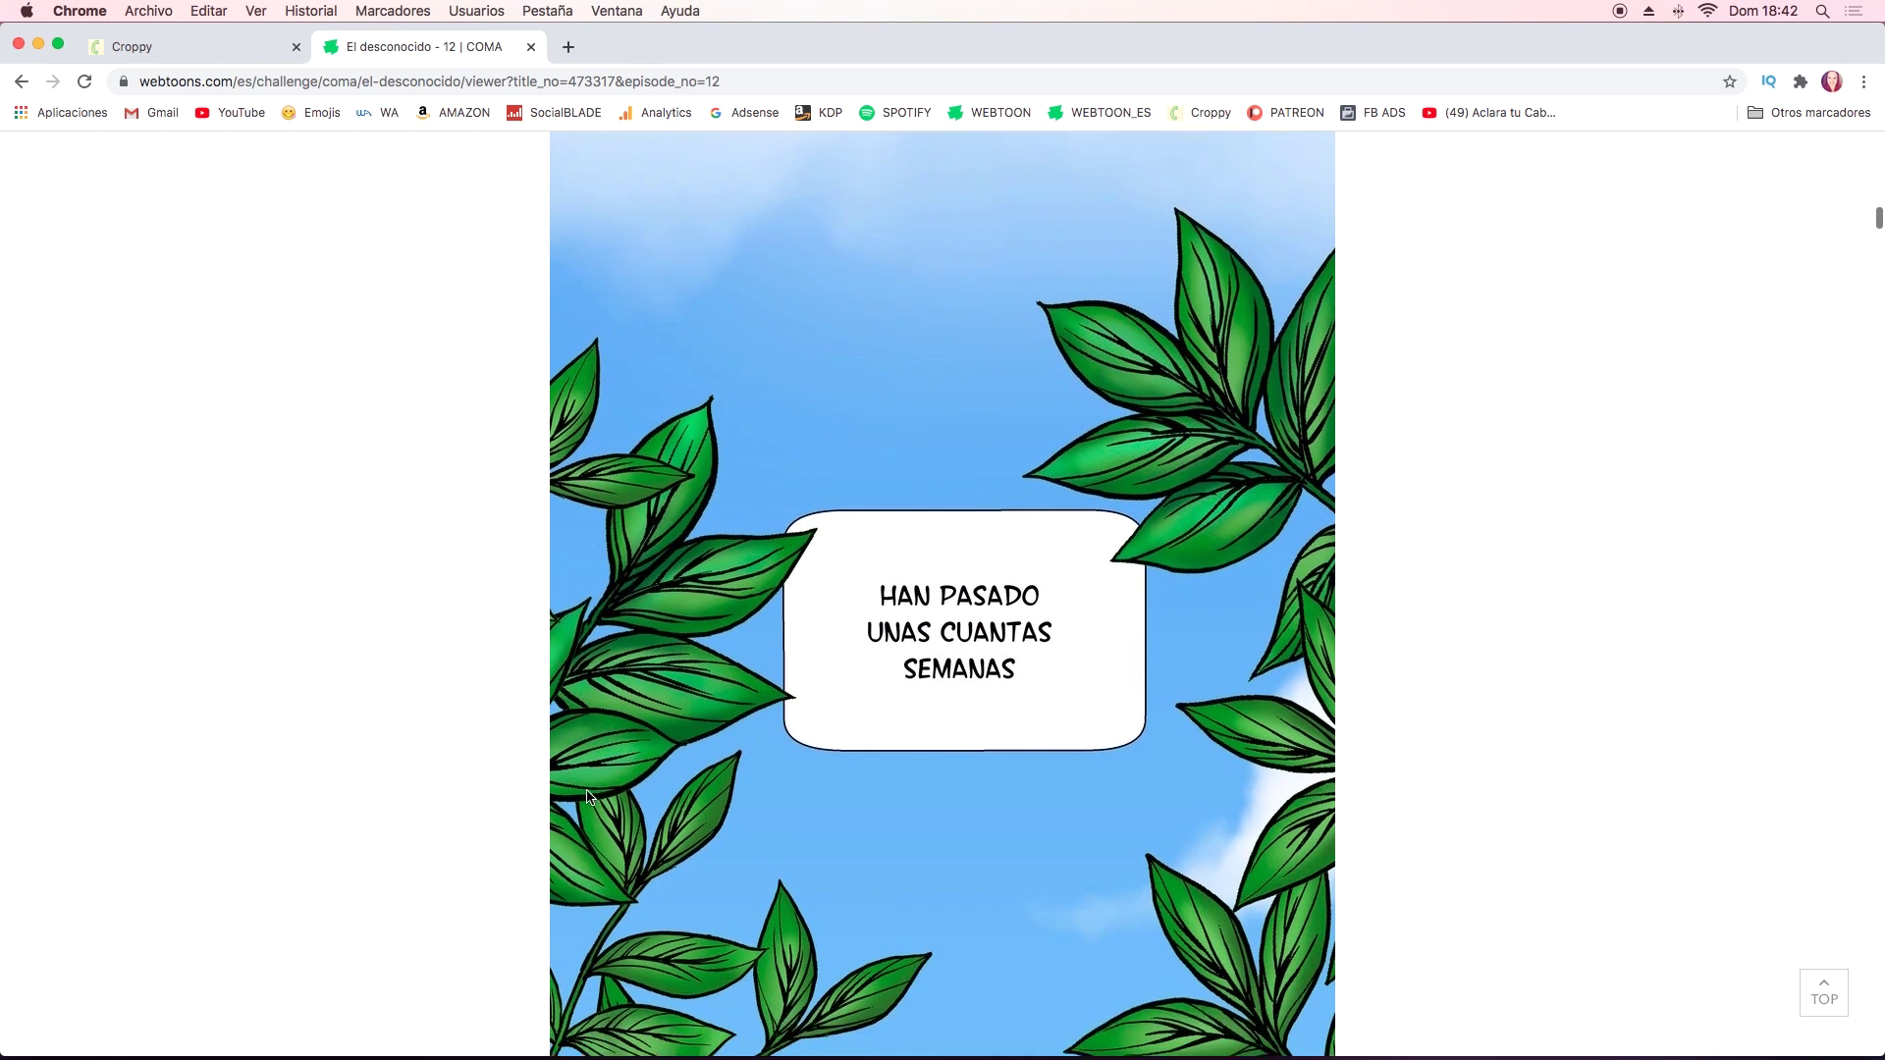
{"action": "scroll", "coordinate": [589, 796], "scroll_direction": "down", "scroll_amount": 2}
{"action": "scroll", "coordinate": [589, 797], "scroll_direction": "down", "scroll_amount": 3}
{"action": "scroll", "coordinate": [589, 796], "scroll_direction": "down", "scroll_amount": 2}
{"action": "scroll", "coordinate": [589, 797], "scroll_direction": "down", "scroll_amount": 3}
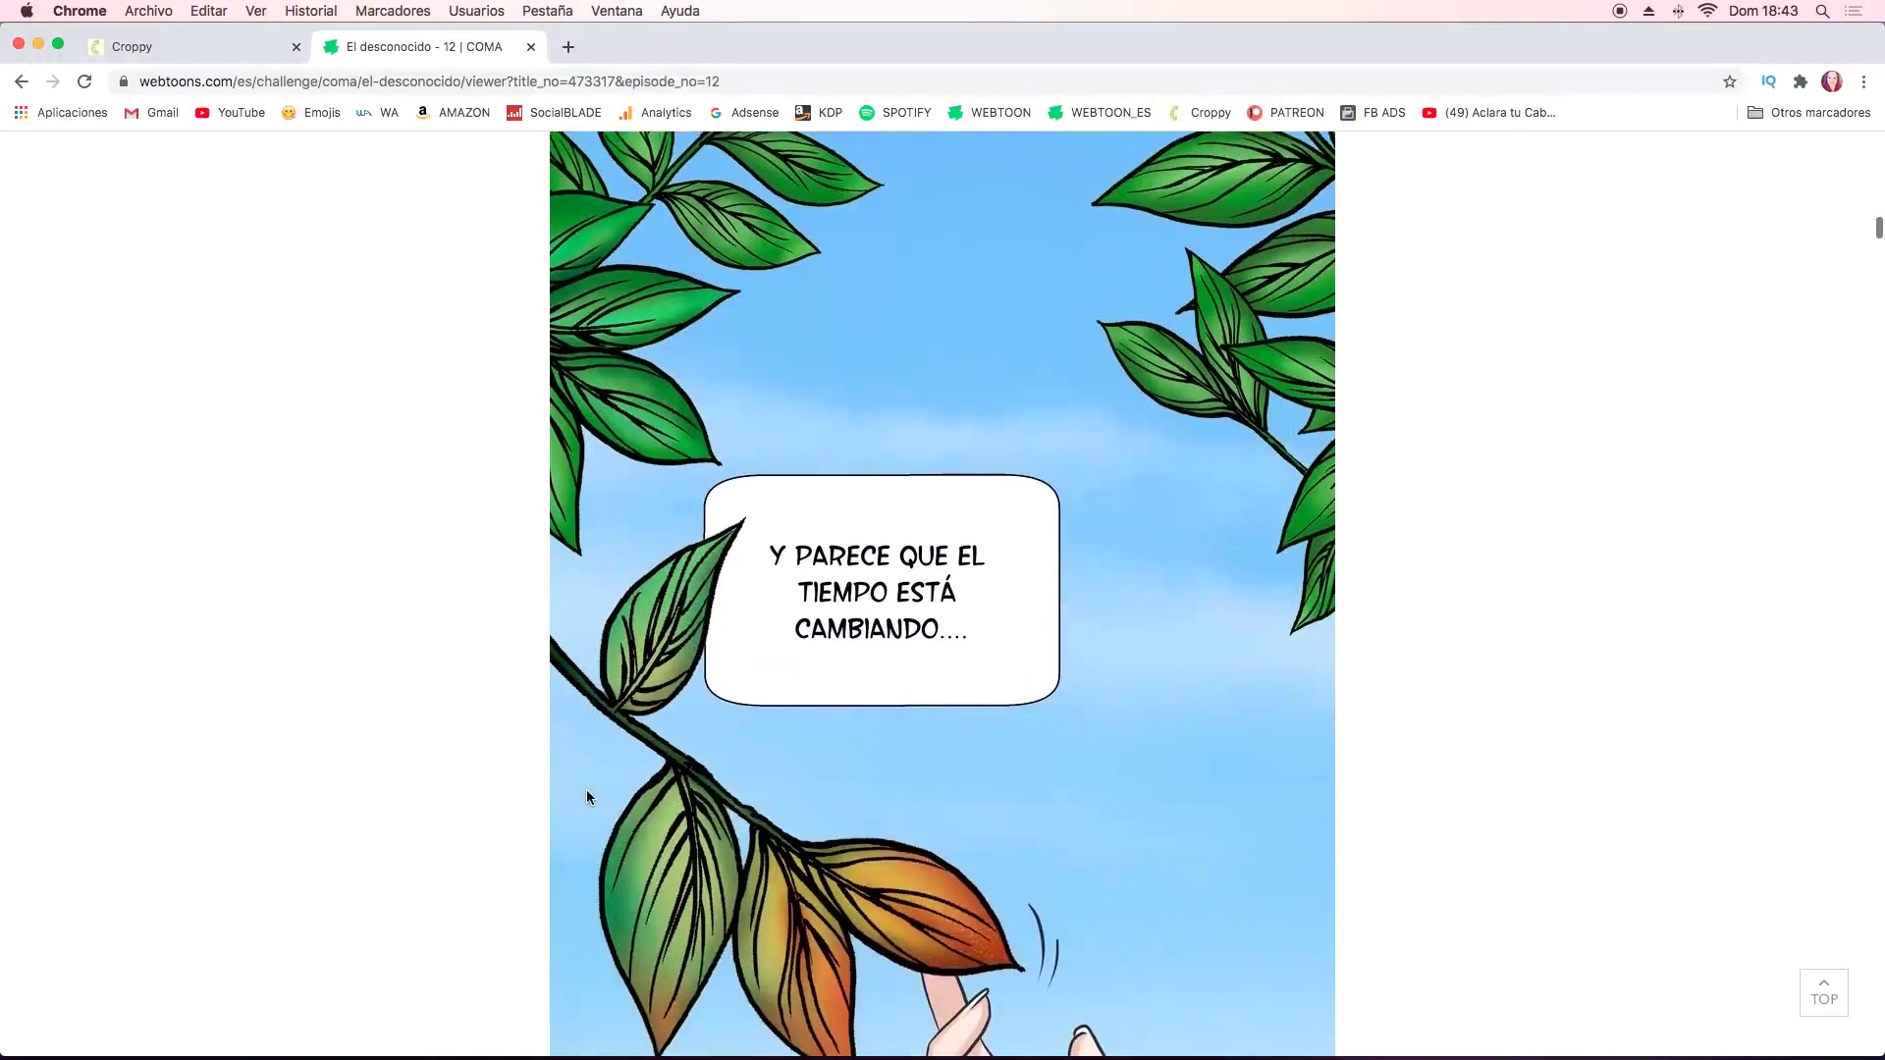
{"action": "scroll", "coordinate": [586, 796], "scroll_direction": "down", "scroll_amount": 2}
{"action": "scroll", "coordinate": [586, 796], "scroll_direction": "down", "scroll_amount": 4}
{"action": "scroll", "coordinate": [586, 795], "scroll_direction": "down", "scroll_amount": 3}
{"action": "scroll", "coordinate": [586, 795], "scroll_direction": "down", "scroll_amount": 5}
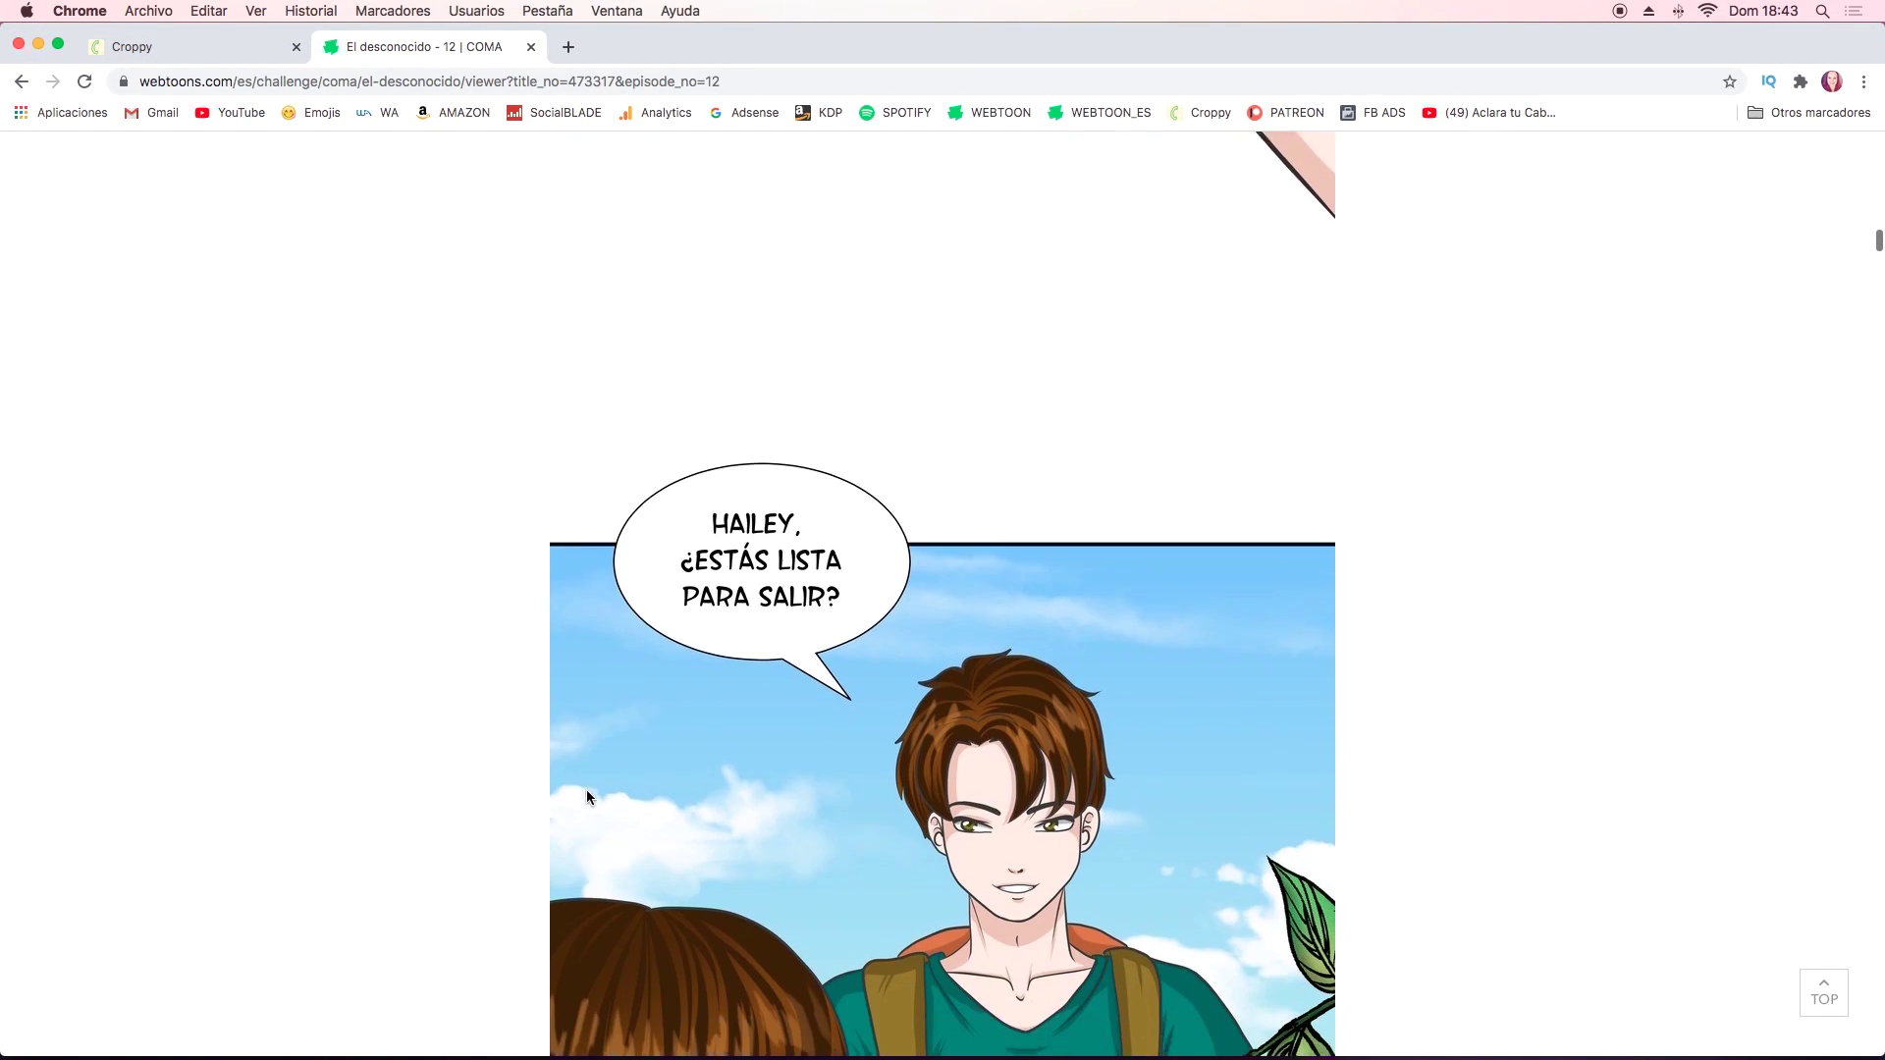
{"action": "scroll", "coordinate": [587, 795], "scroll_direction": "down", "scroll_amount": 2}
{"action": "scroll", "coordinate": [587, 795], "scroll_direction": "down", "scroll_amount": 4}
{"action": "scroll", "coordinate": [587, 796], "scroll_direction": "down", "scroll_amount": 2}
{"action": "scroll", "coordinate": [587, 795], "scroll_direction": "down", "scroll_amount": 5}
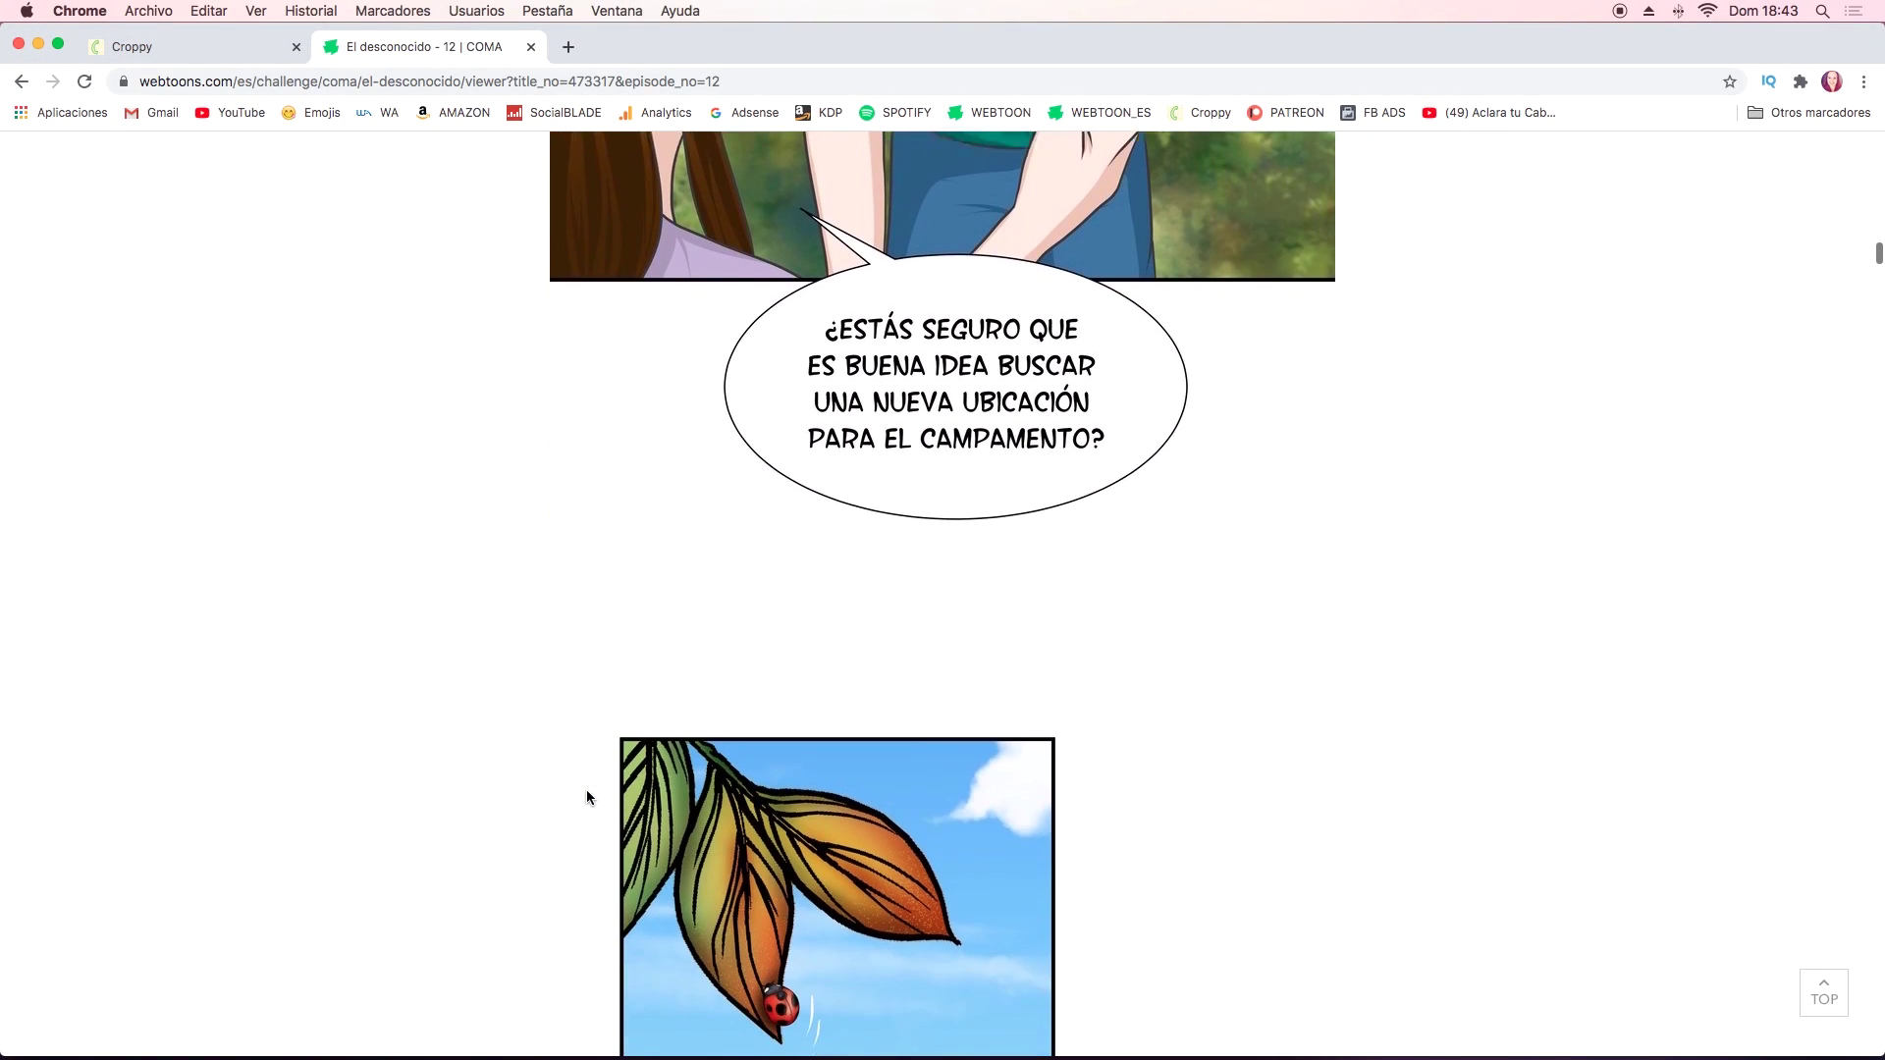
{"action": "scroll", "coordinate": [586, 795], "scroll_direction": "down", "scroll_amount": 2}
{"action": "scroll", "coordinate": [586, 796], "scroll_direction": "down", "scroll_amount": 3}
{"action": "scroll", "coordinate": [586, 795], "scroll_direction": "down", "scroll_amount": 3}
{"action": "scroll", "coordinate": [587, 796], "scroll_direction": "down", "scroll_amount": 5}
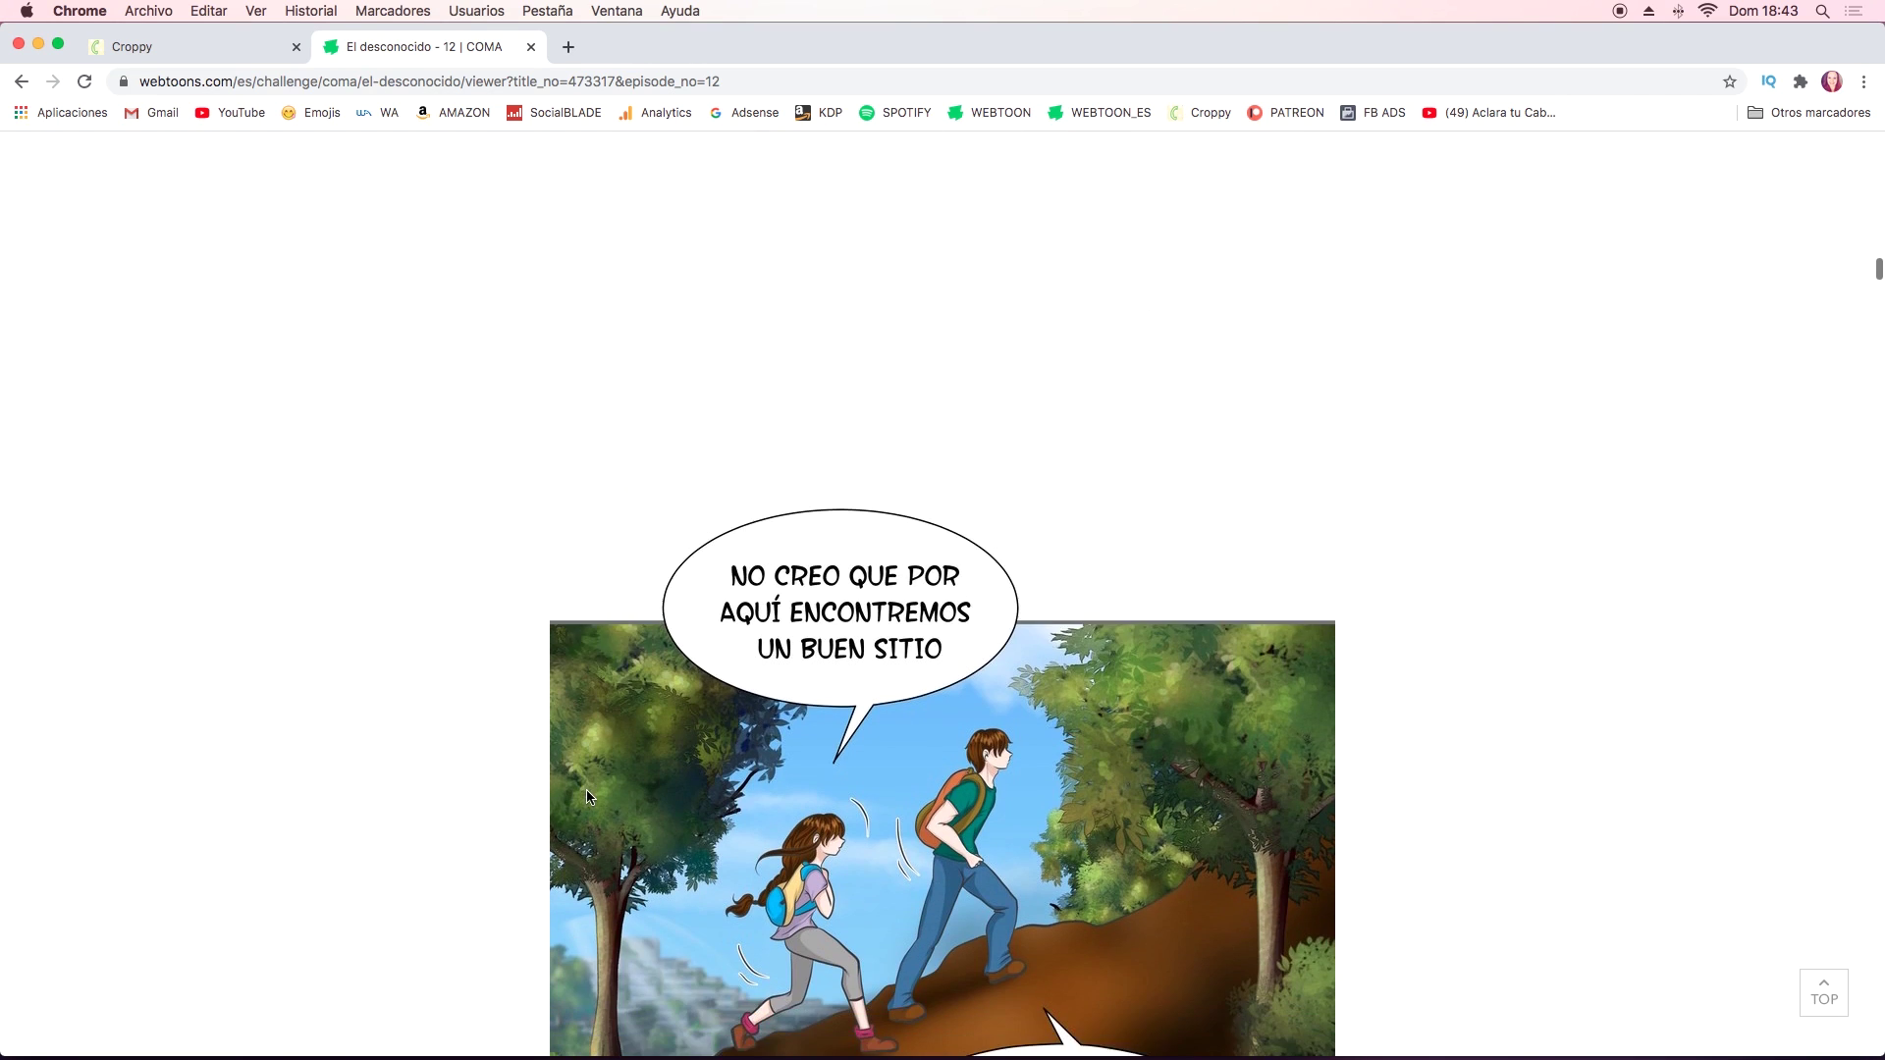
{"action": "scroll", "coordinate": [587, 797], "scroll_direction": "down", "scroll_amount": 6}
{"action": "scroll", "coordinate": [587, 798], "scroll_direction": "down", "scroll_amount": 2}
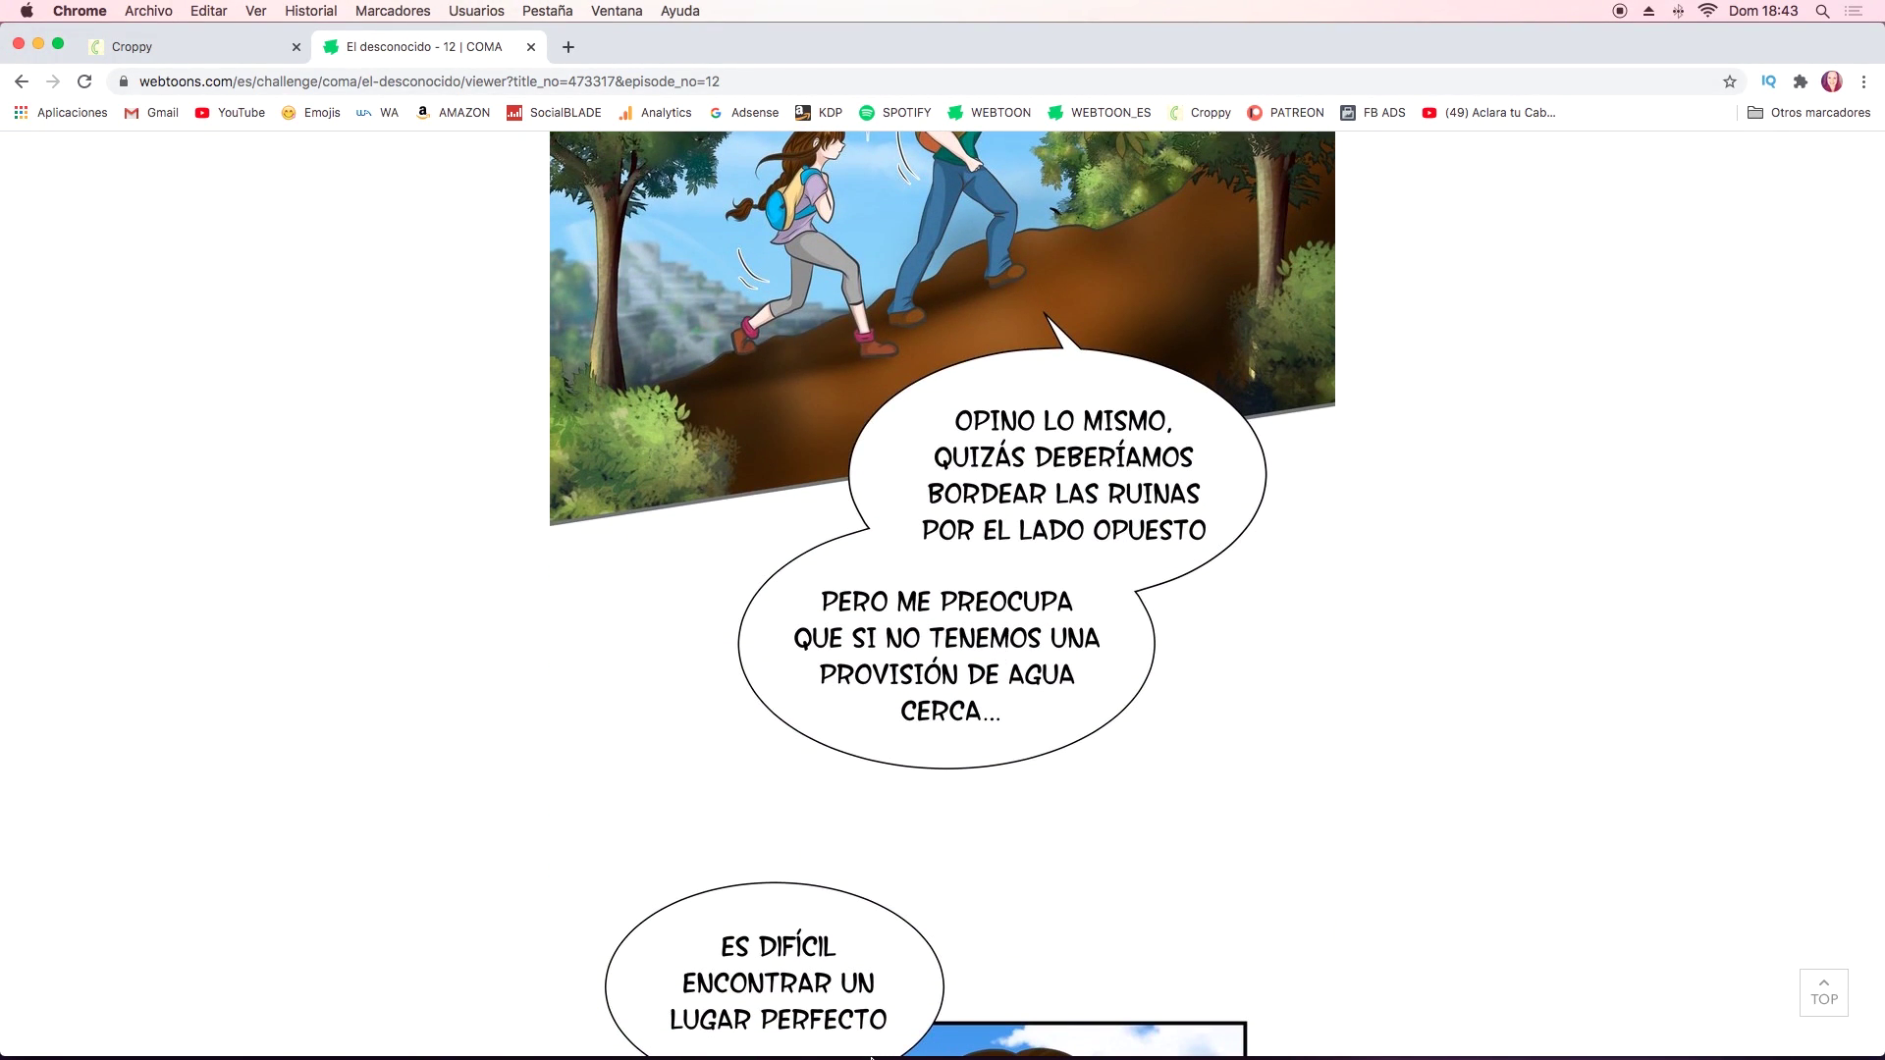
{"action": "mouse_move", "coordinate": [870, 1057]}
{"action": "left_click", "coordinate": [679, 1043]}
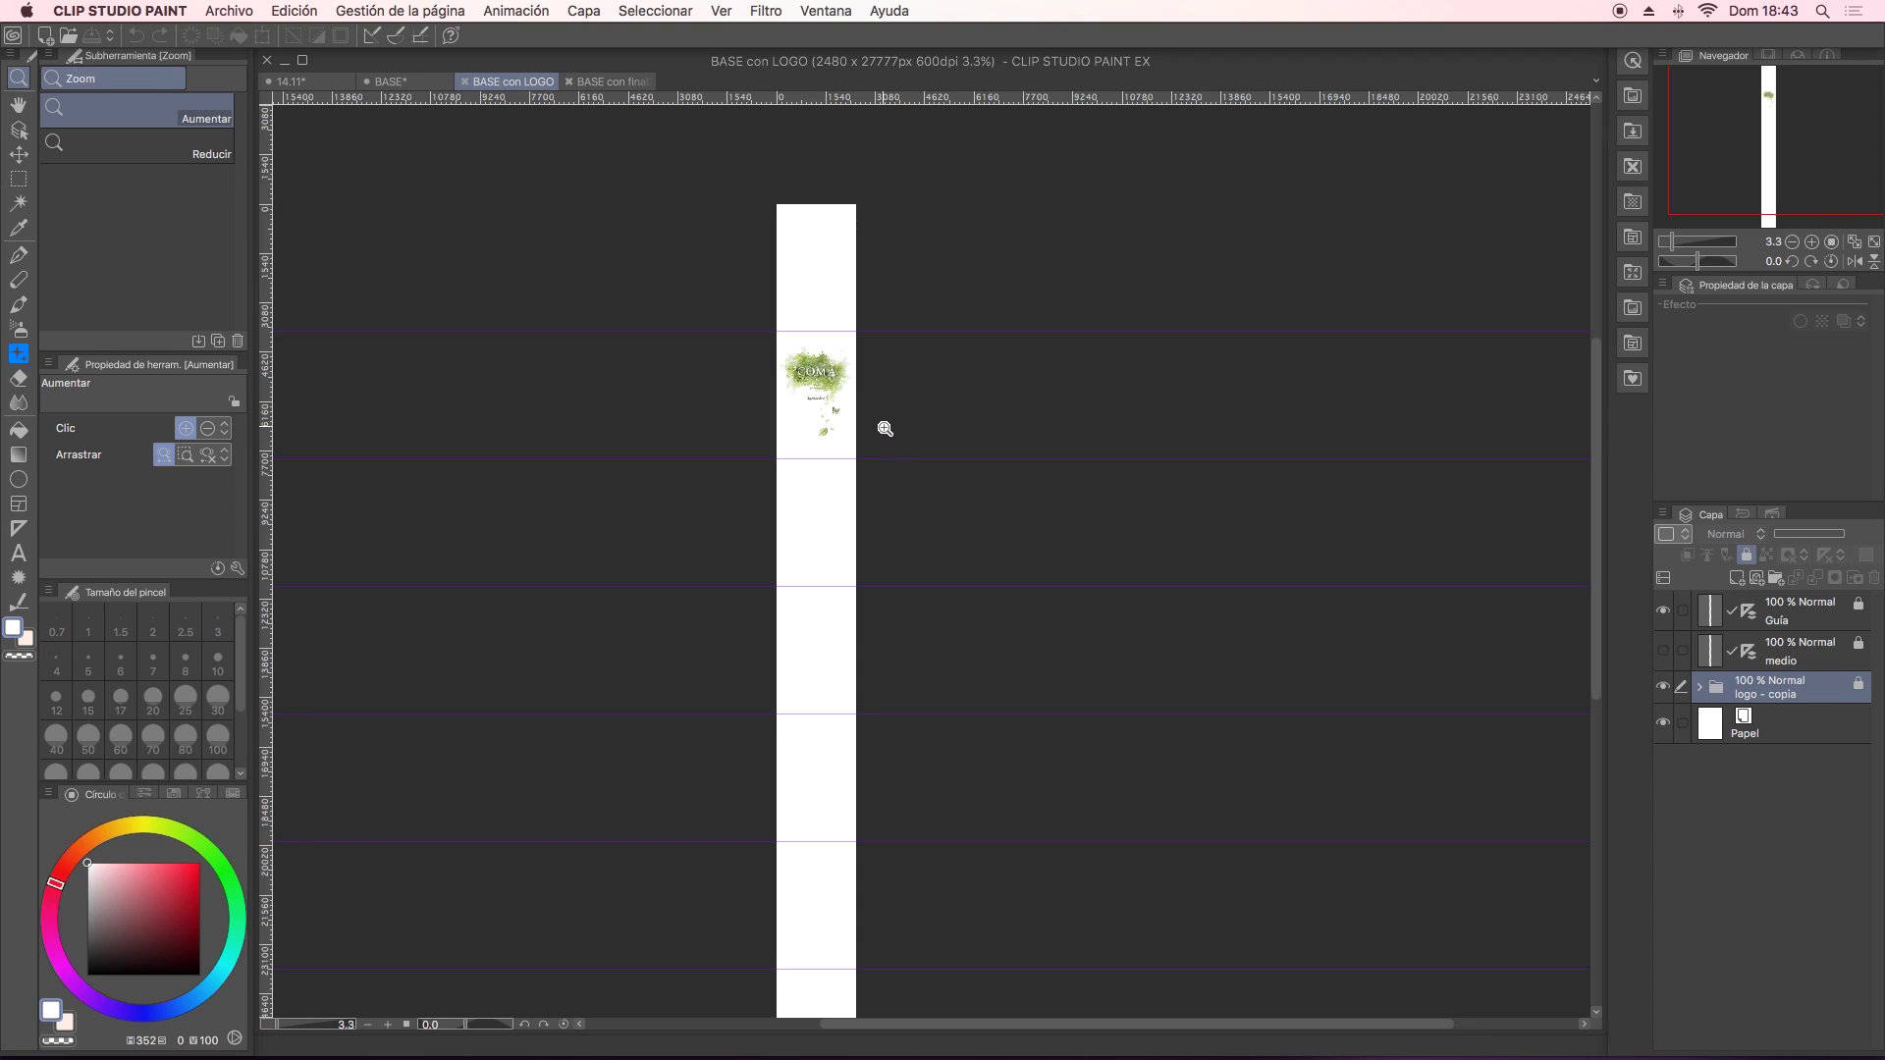
Switch to the blank BASE canvas and scroll down its long page.
{"action": "left_click", "coordinate": [398, 82]}
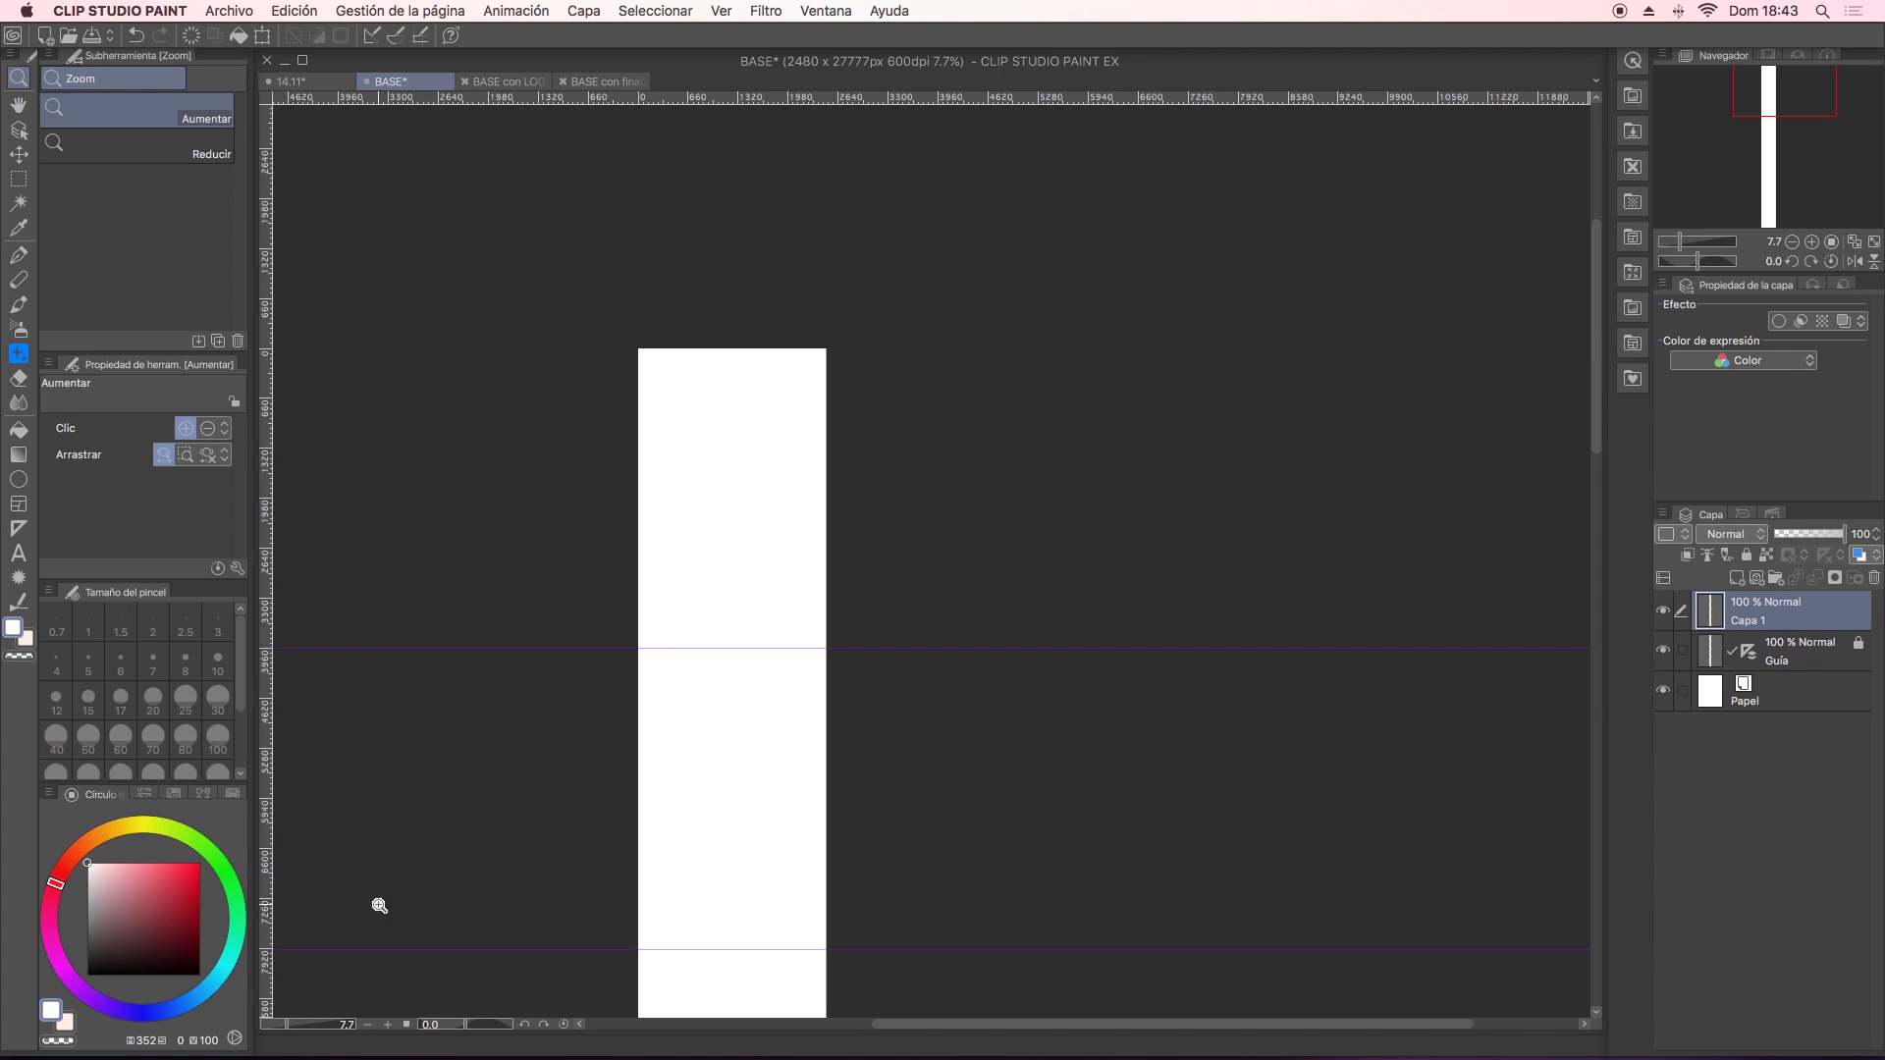
{"action": "scroll", "coordinate": [792, 724], "scroll_direction": "down", "scroll_amount": 5}
{"action": "scroll", "coordinate": [879, 598], "scroll_direction": "down", "scroll_amount": 5}
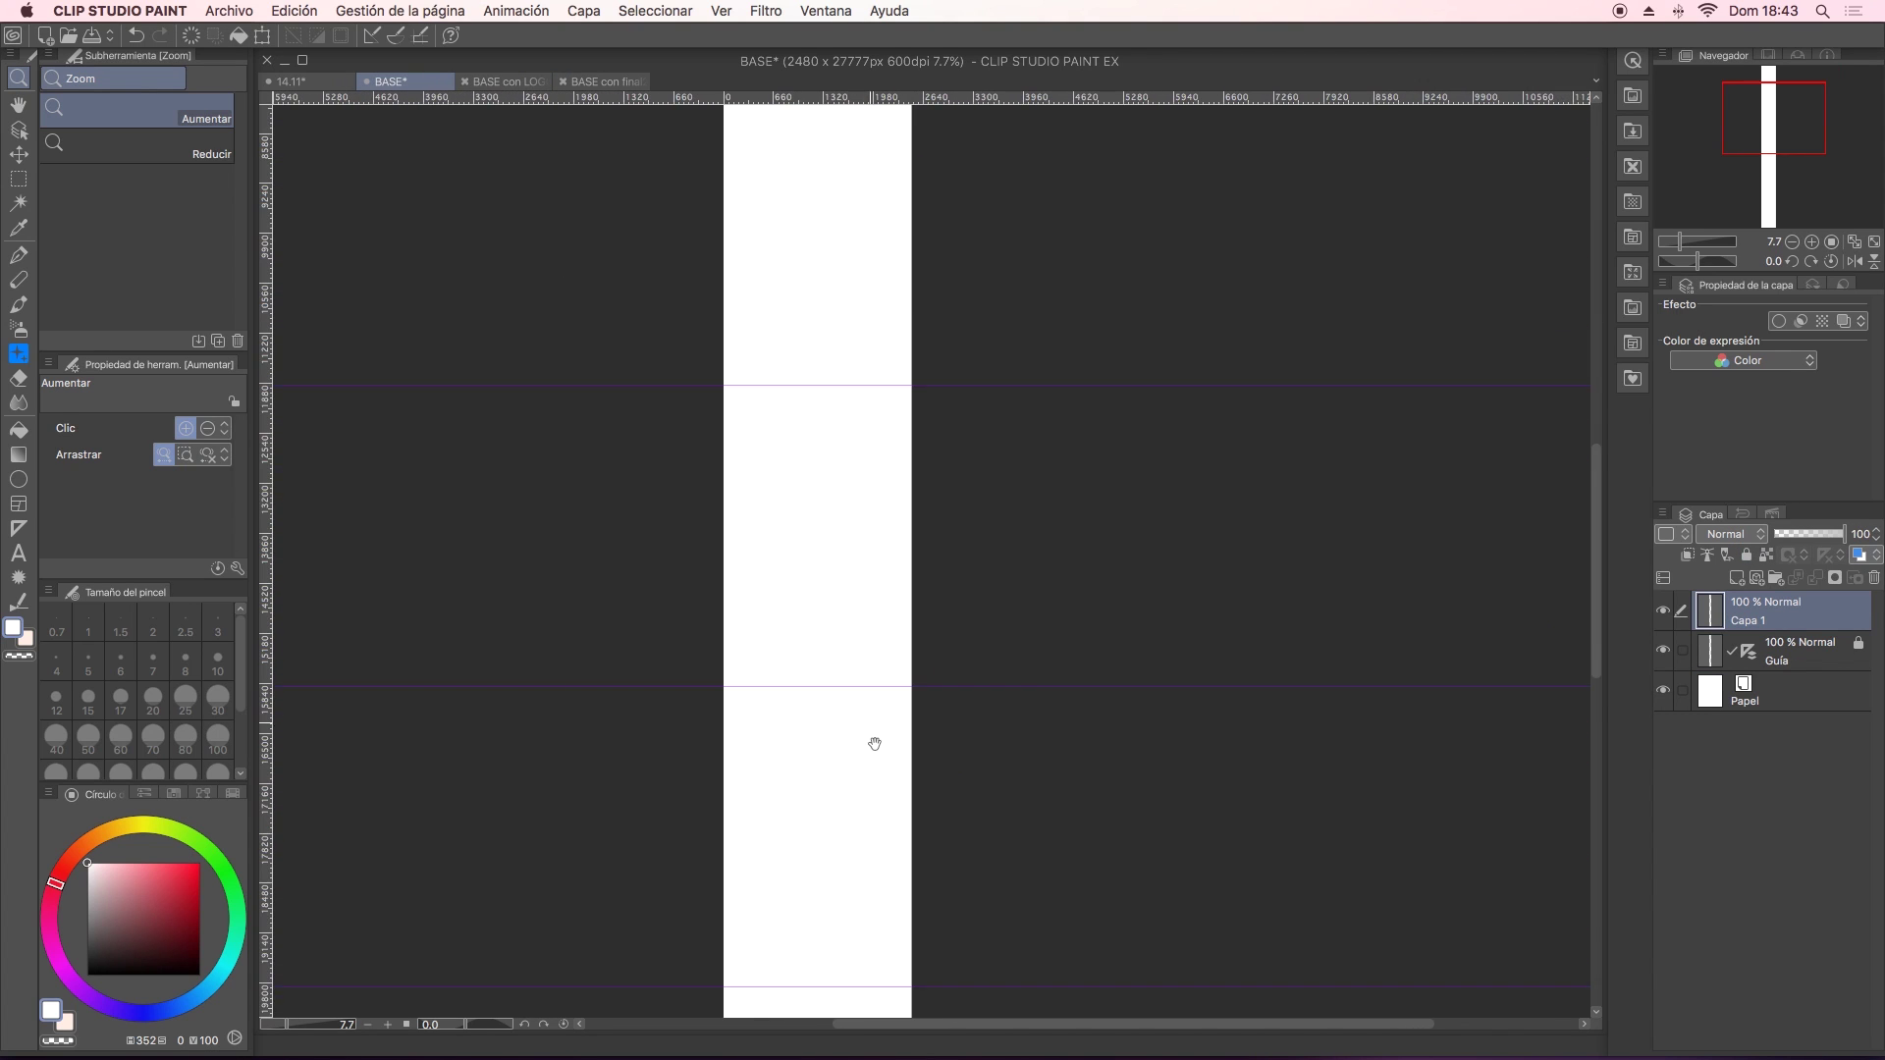
{"action": "scroll", "coordinate": [871, 740], "scroll_direction": "down", "scroll_amount": 5}
{"action": "scroll", "coordinate": [858, 627], "scroll_direction": "down", "scroll_amount": 5}
{"action": "left_click_drag", "start_coordinate": [857, 602], "coordinate": [871, 774]}
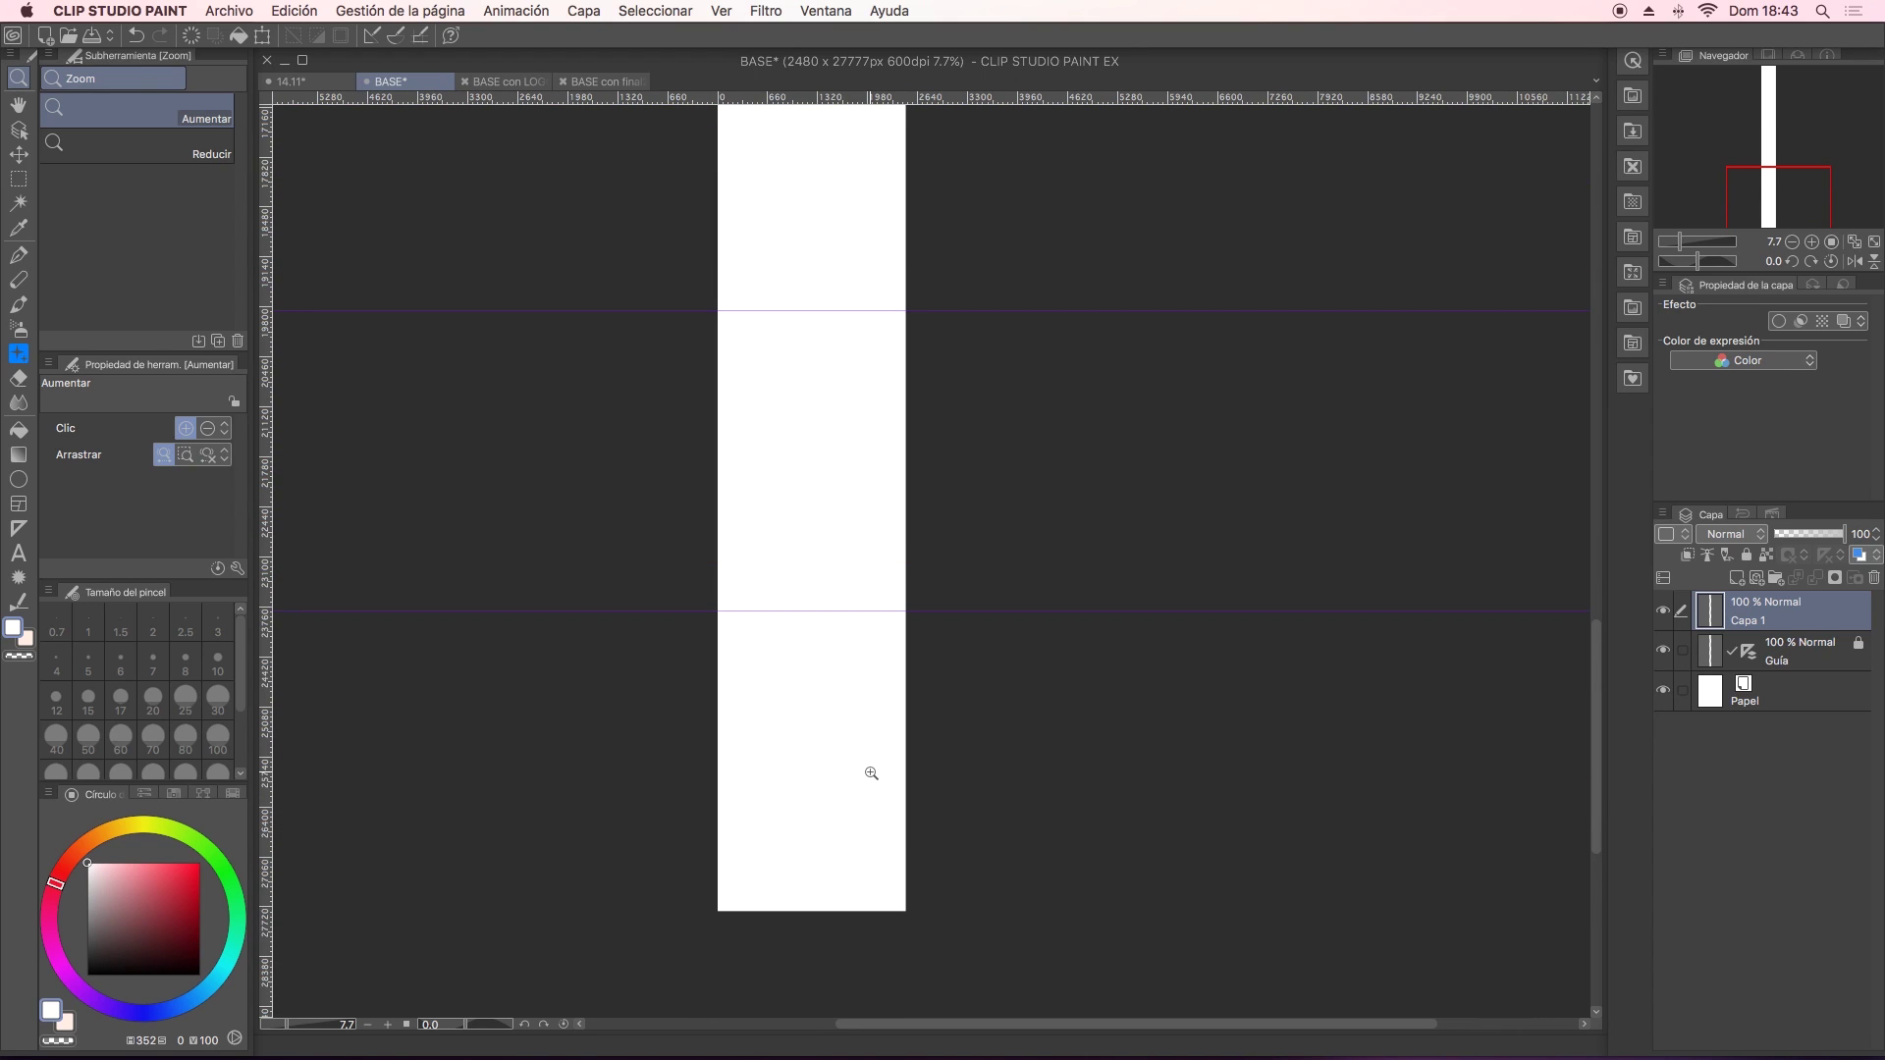
{"action": "scroll", "coordinate": [871, 774], "scroll_direction": "up", "scroll_amount": 5}
{"action": "scroll", "coordinate": [930, 858], "scroll_direction": "up", "scroll_amount": 5}
{"action": "scroll", "coordinate": [888, 593], "scroll_direction": "up", "scroll_amount": 5}
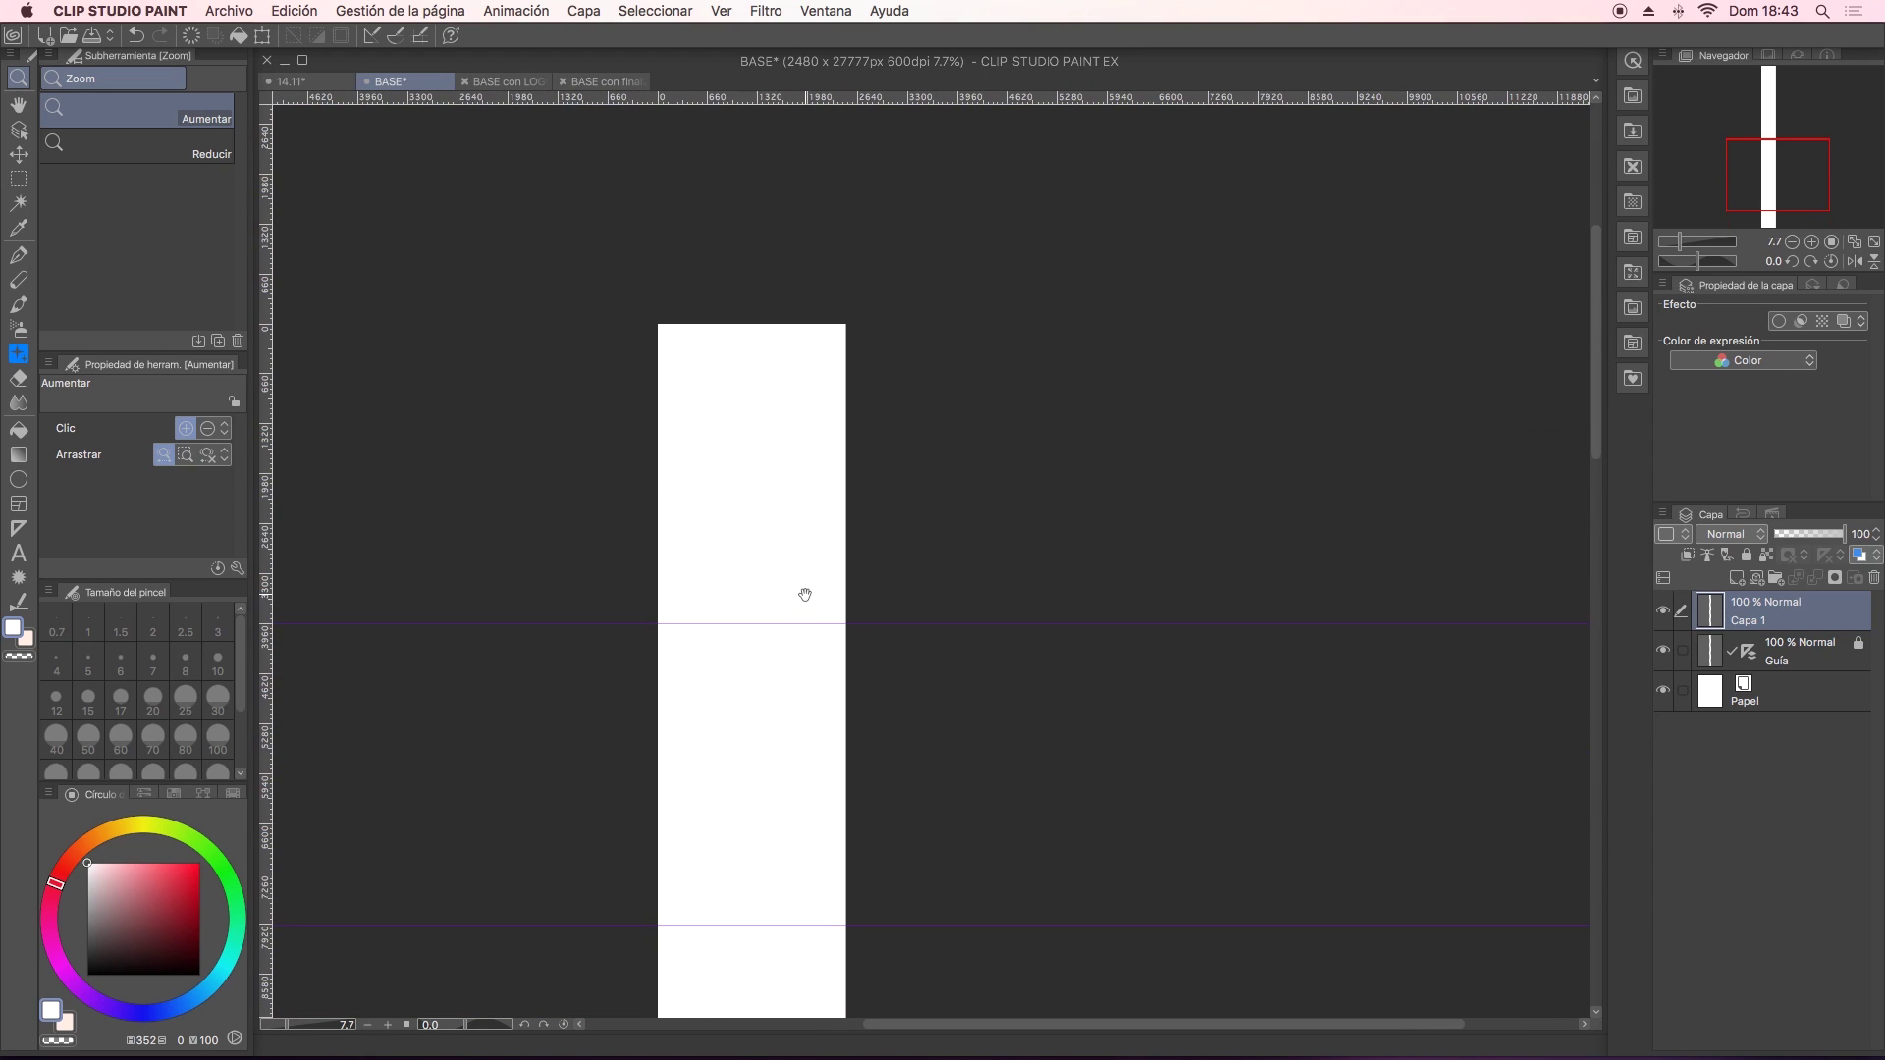
Return to BASE con LOGO and zoom in close on the COMA title logo.
{"action": "left_click", "coordinate": [496, 82]}
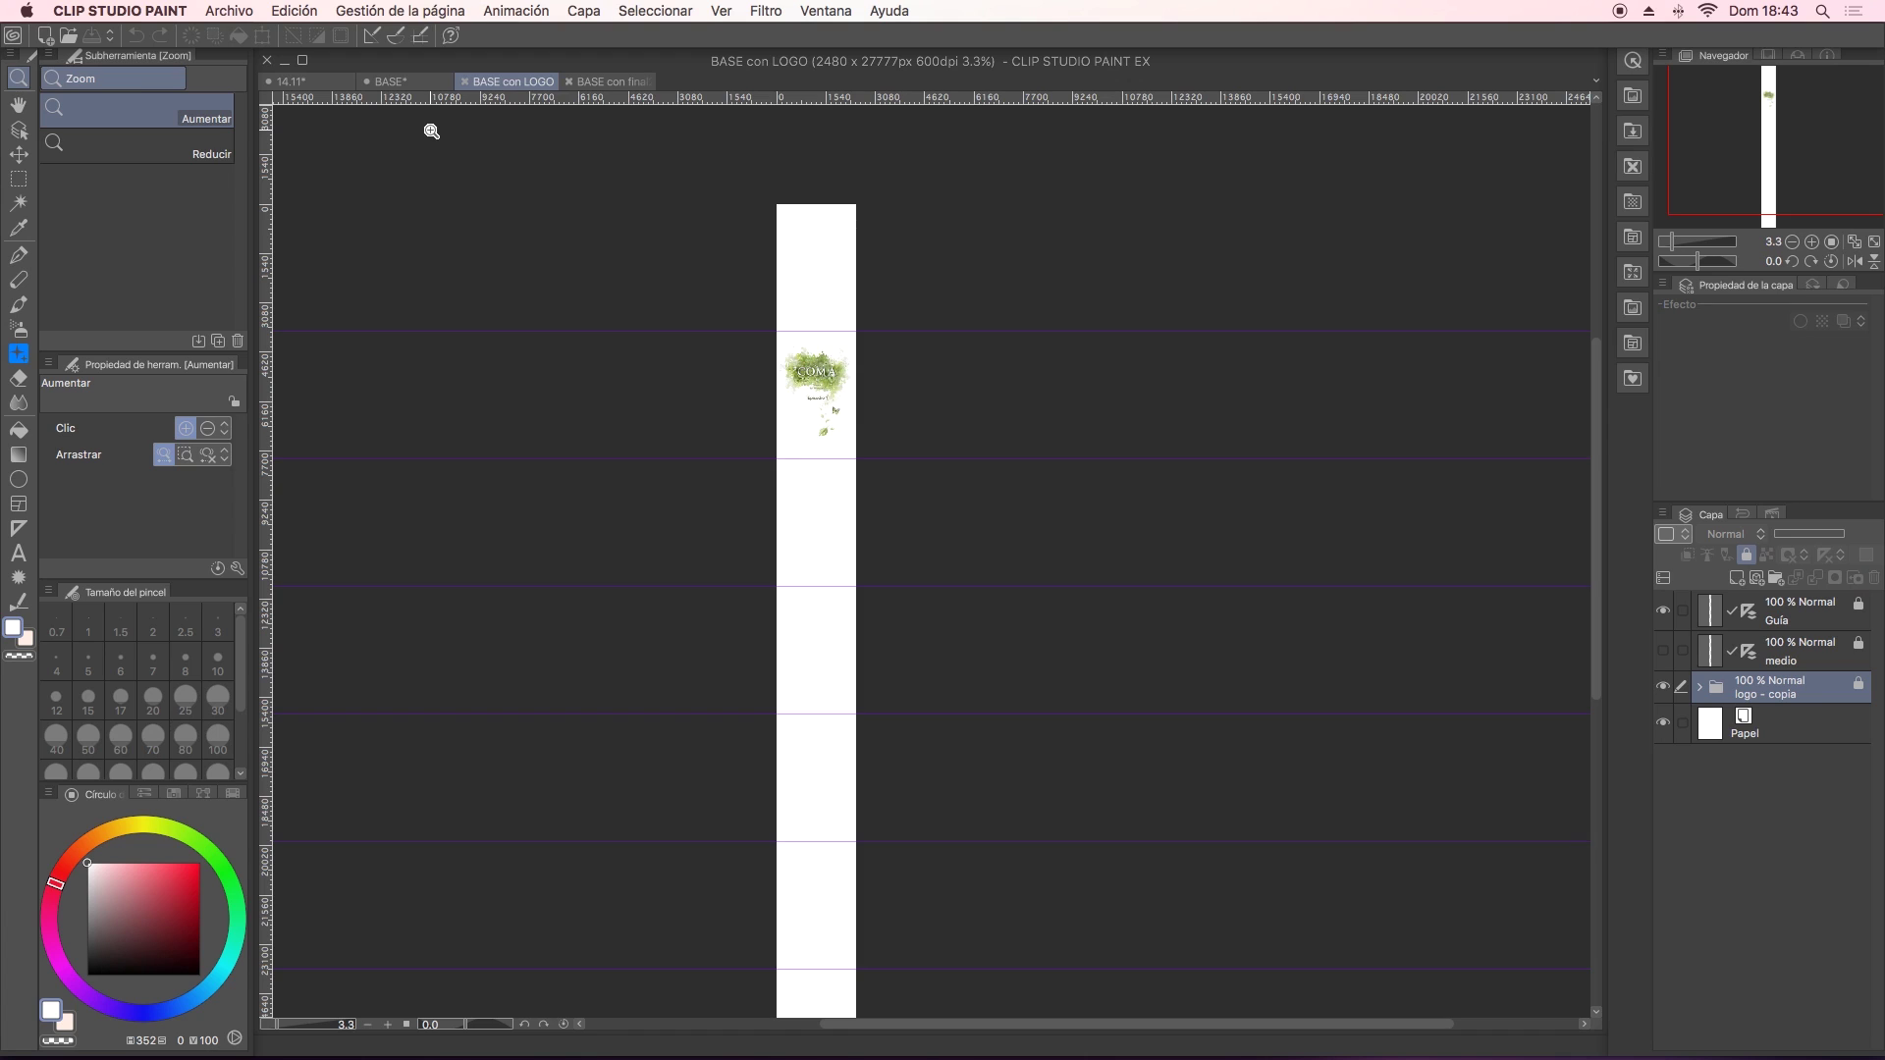
{"action": "left_click", "coordinate": [837, 400]}
{"action": "scroll", "coordinate": [828, 453], "scroll_direction": "up", "scroll_amount": 2}
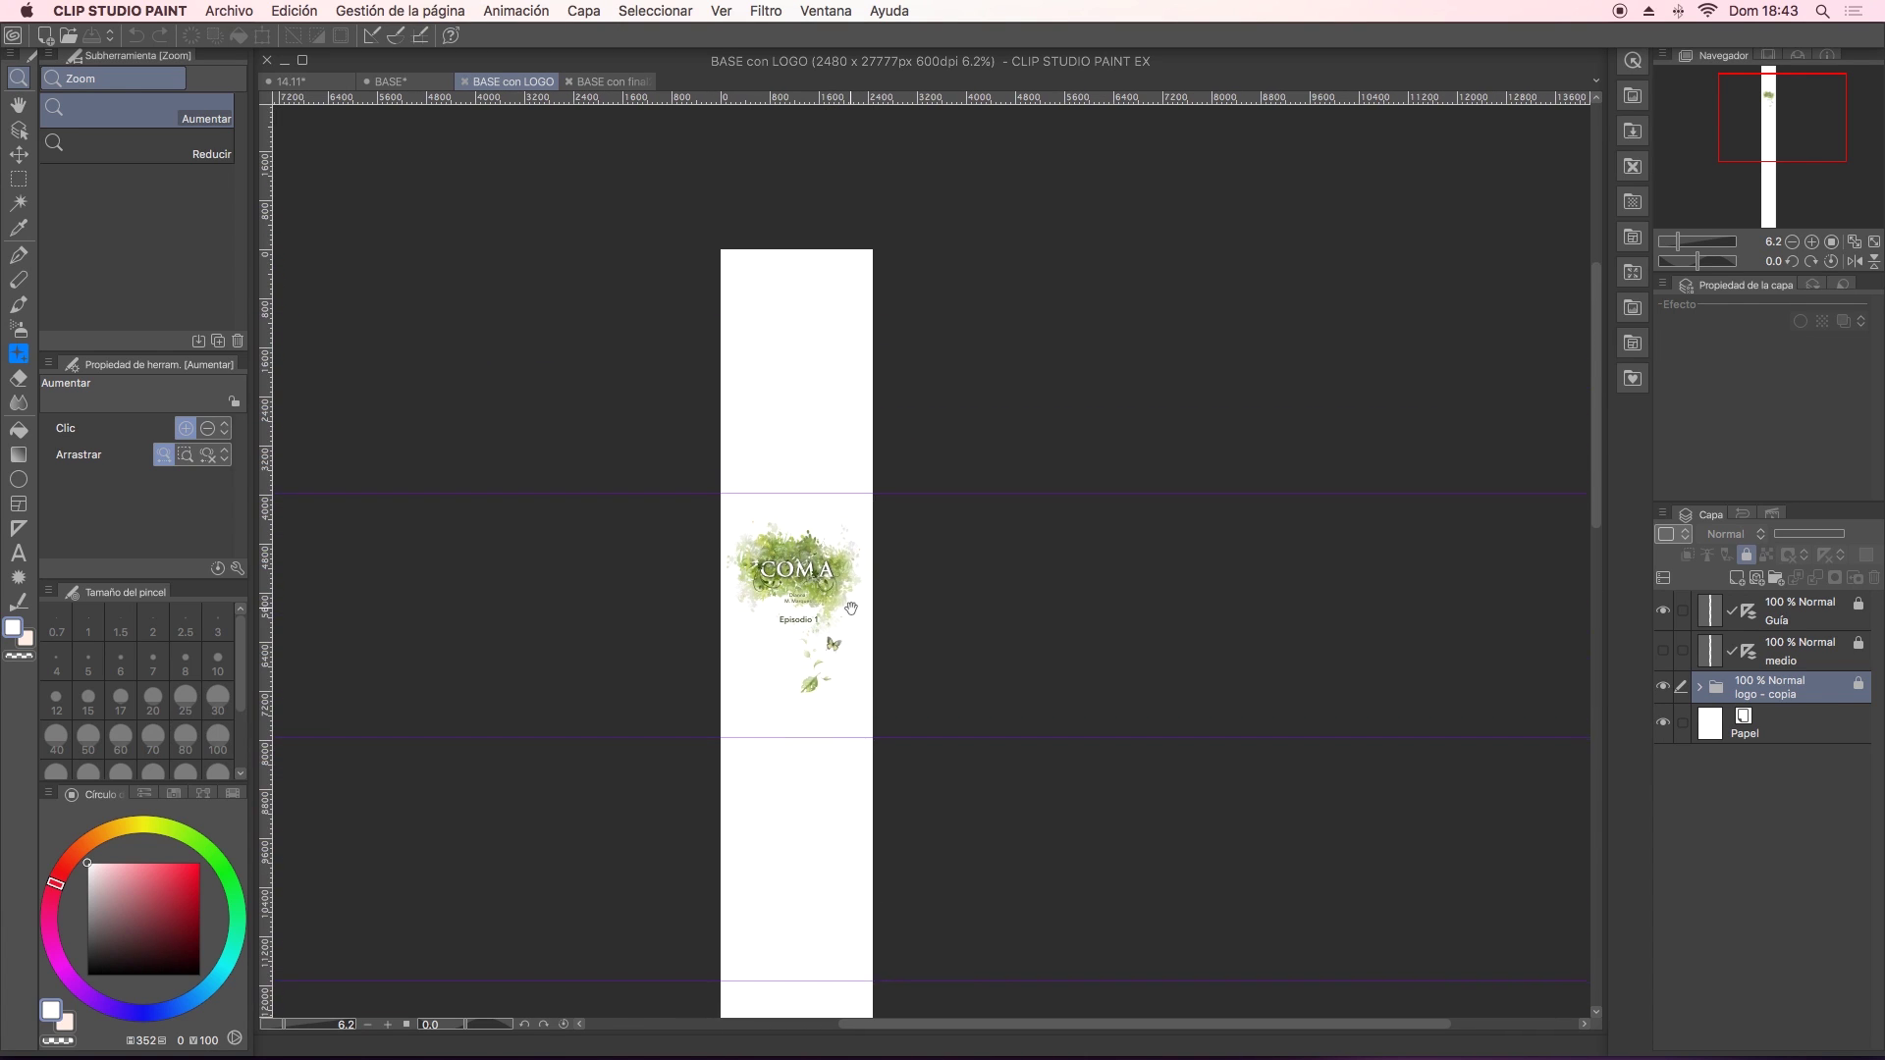
{"action": "scroll", "coordinate": [828, 454], "scroll_direction": "down", "scroll_amount": 1}
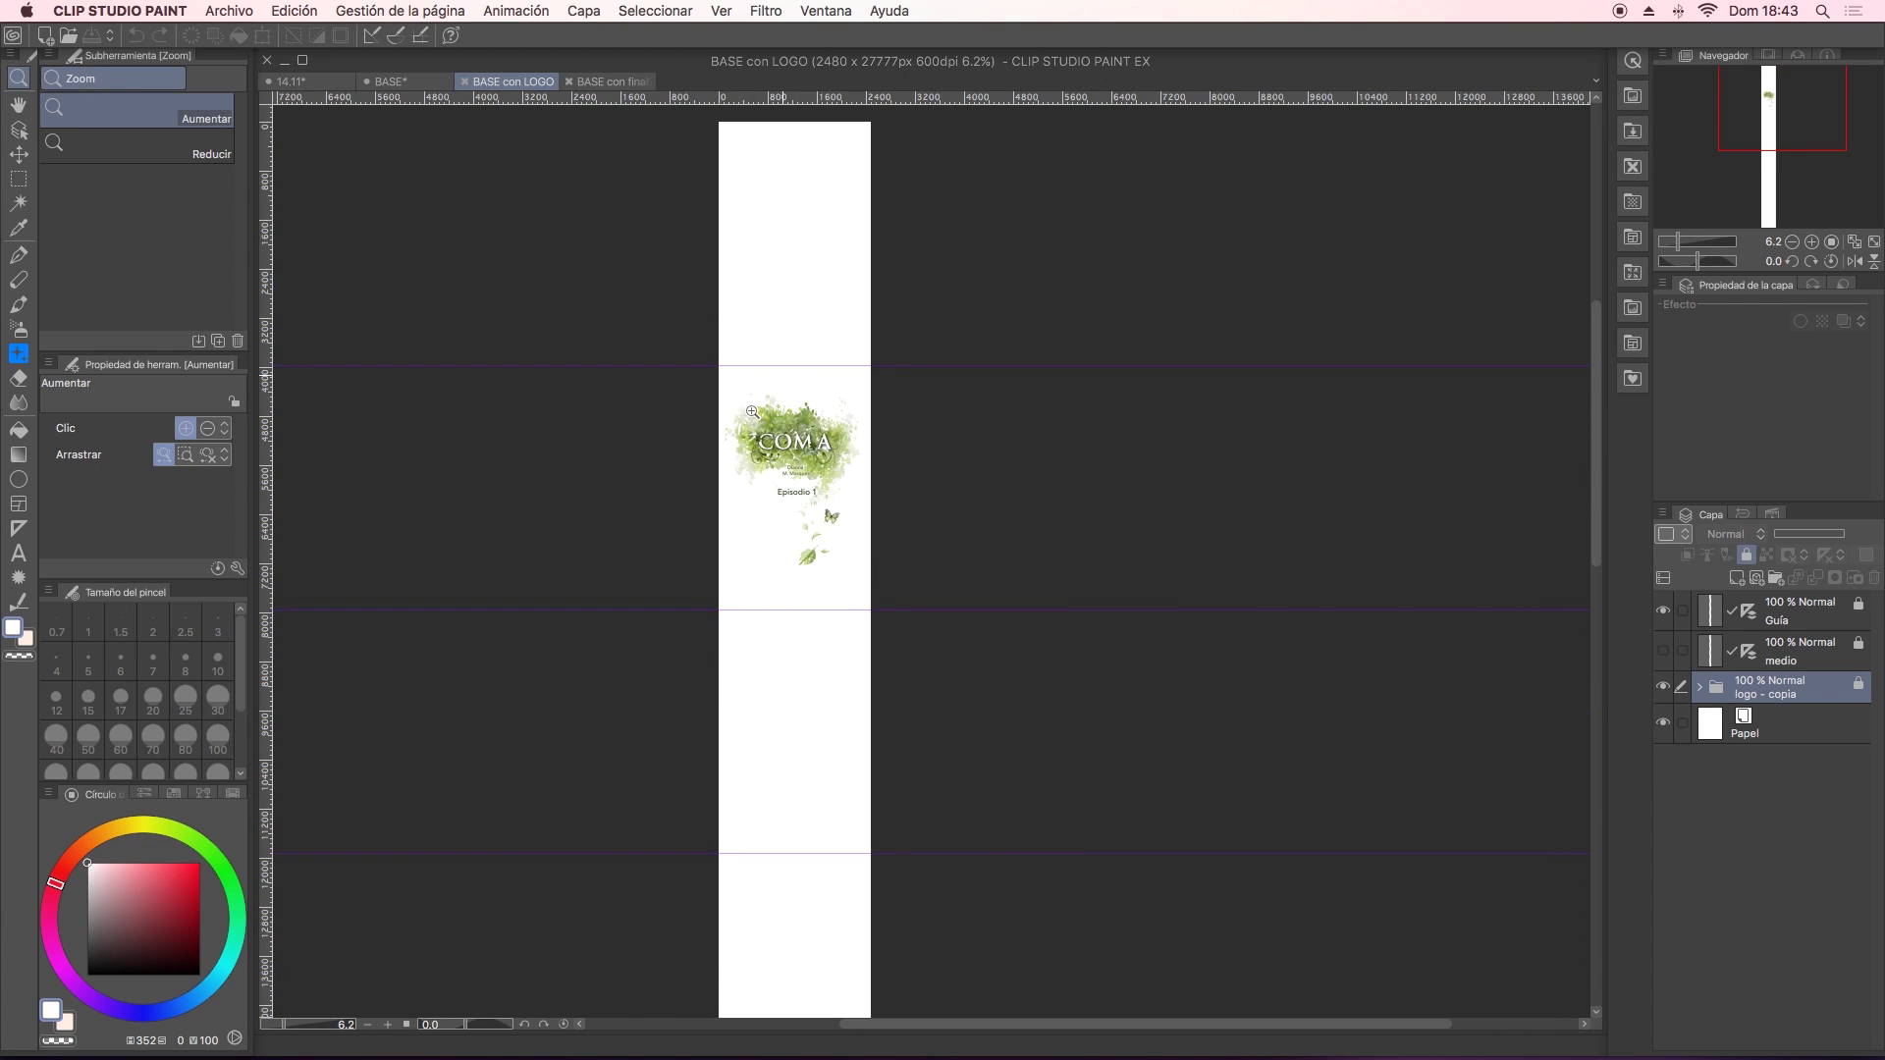
{"action": "left_click", "coordinate": [820, 463]}
Unlock and expand the 'logo - copia' layer folder to reach its text layers.
{"action": "scroll", "coordinate": [747, 589], "scroll_direction": "left", "scroll_amount": 3}
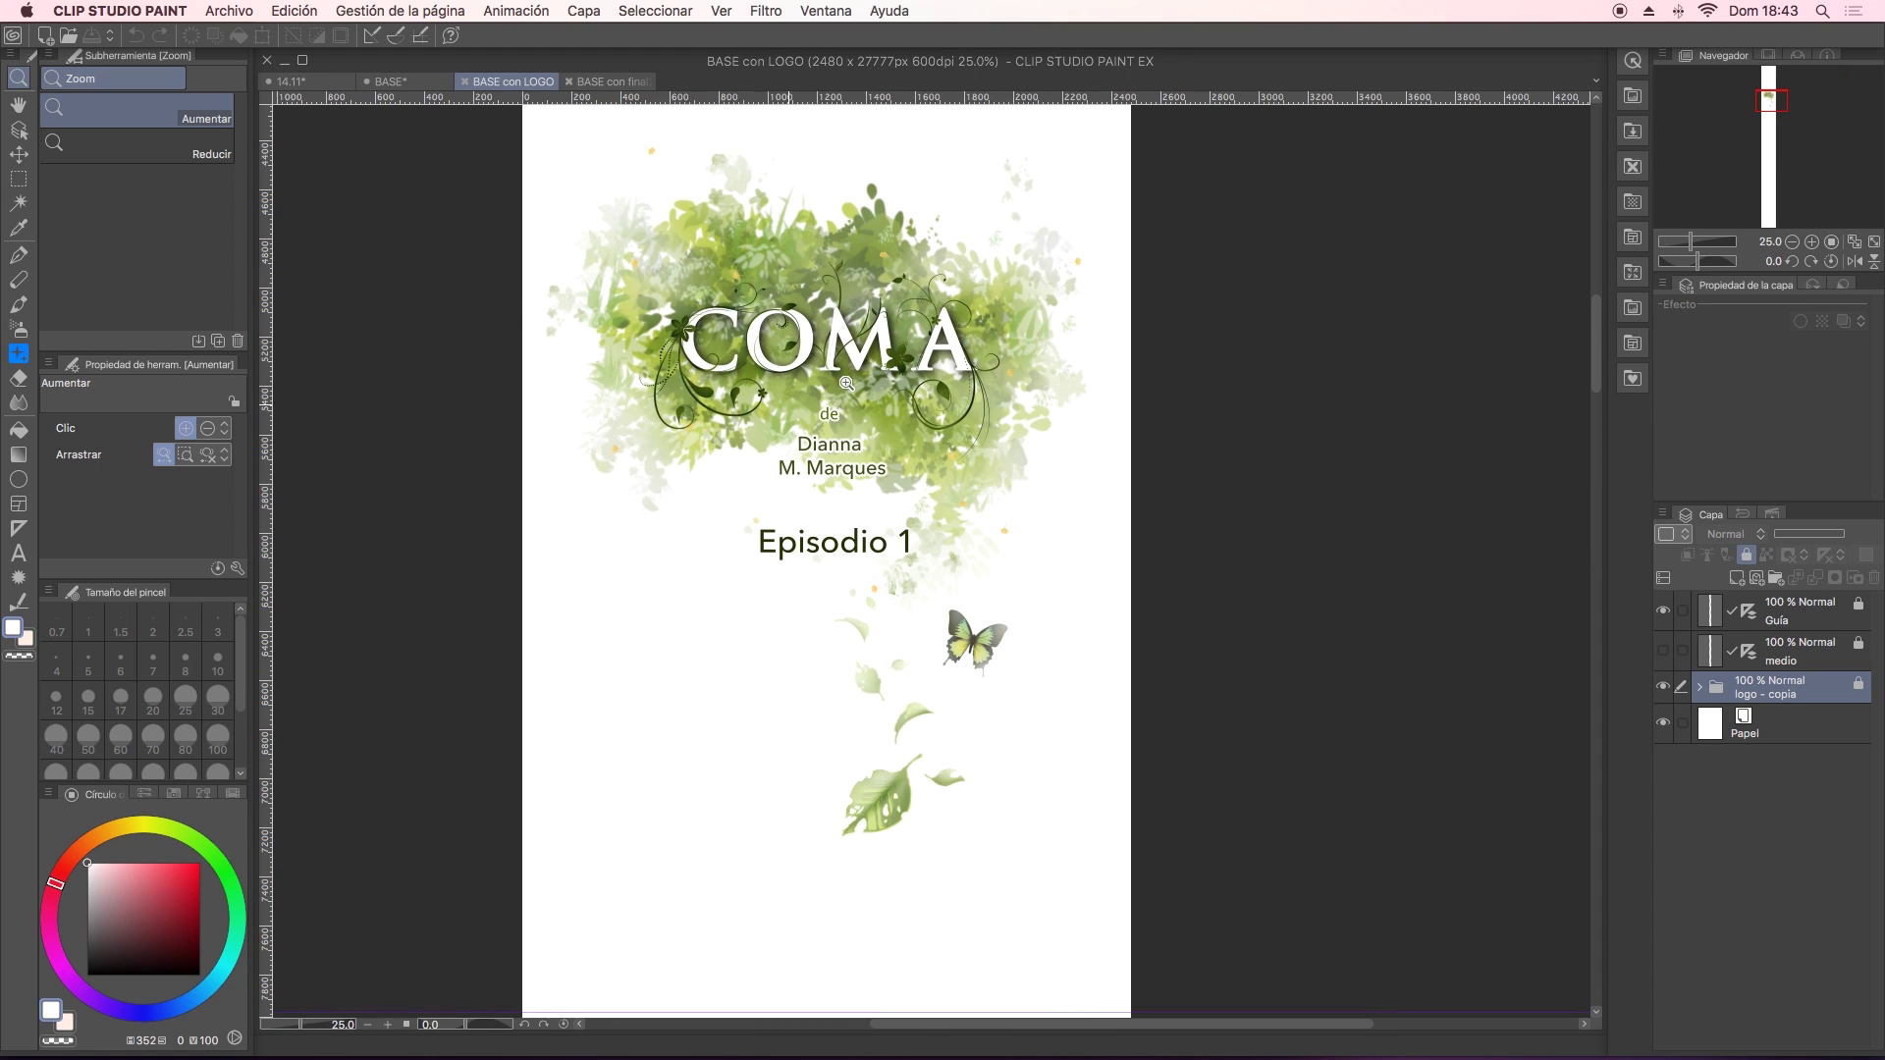
{"action": "scroll", "coordinate": [906, 663], "scroll_direction": "down", "scroll_amount": 2}
{"action": "scroll", "coordinate": [884, 678], "scroll_direction": "up", "scroll_amount": 1}
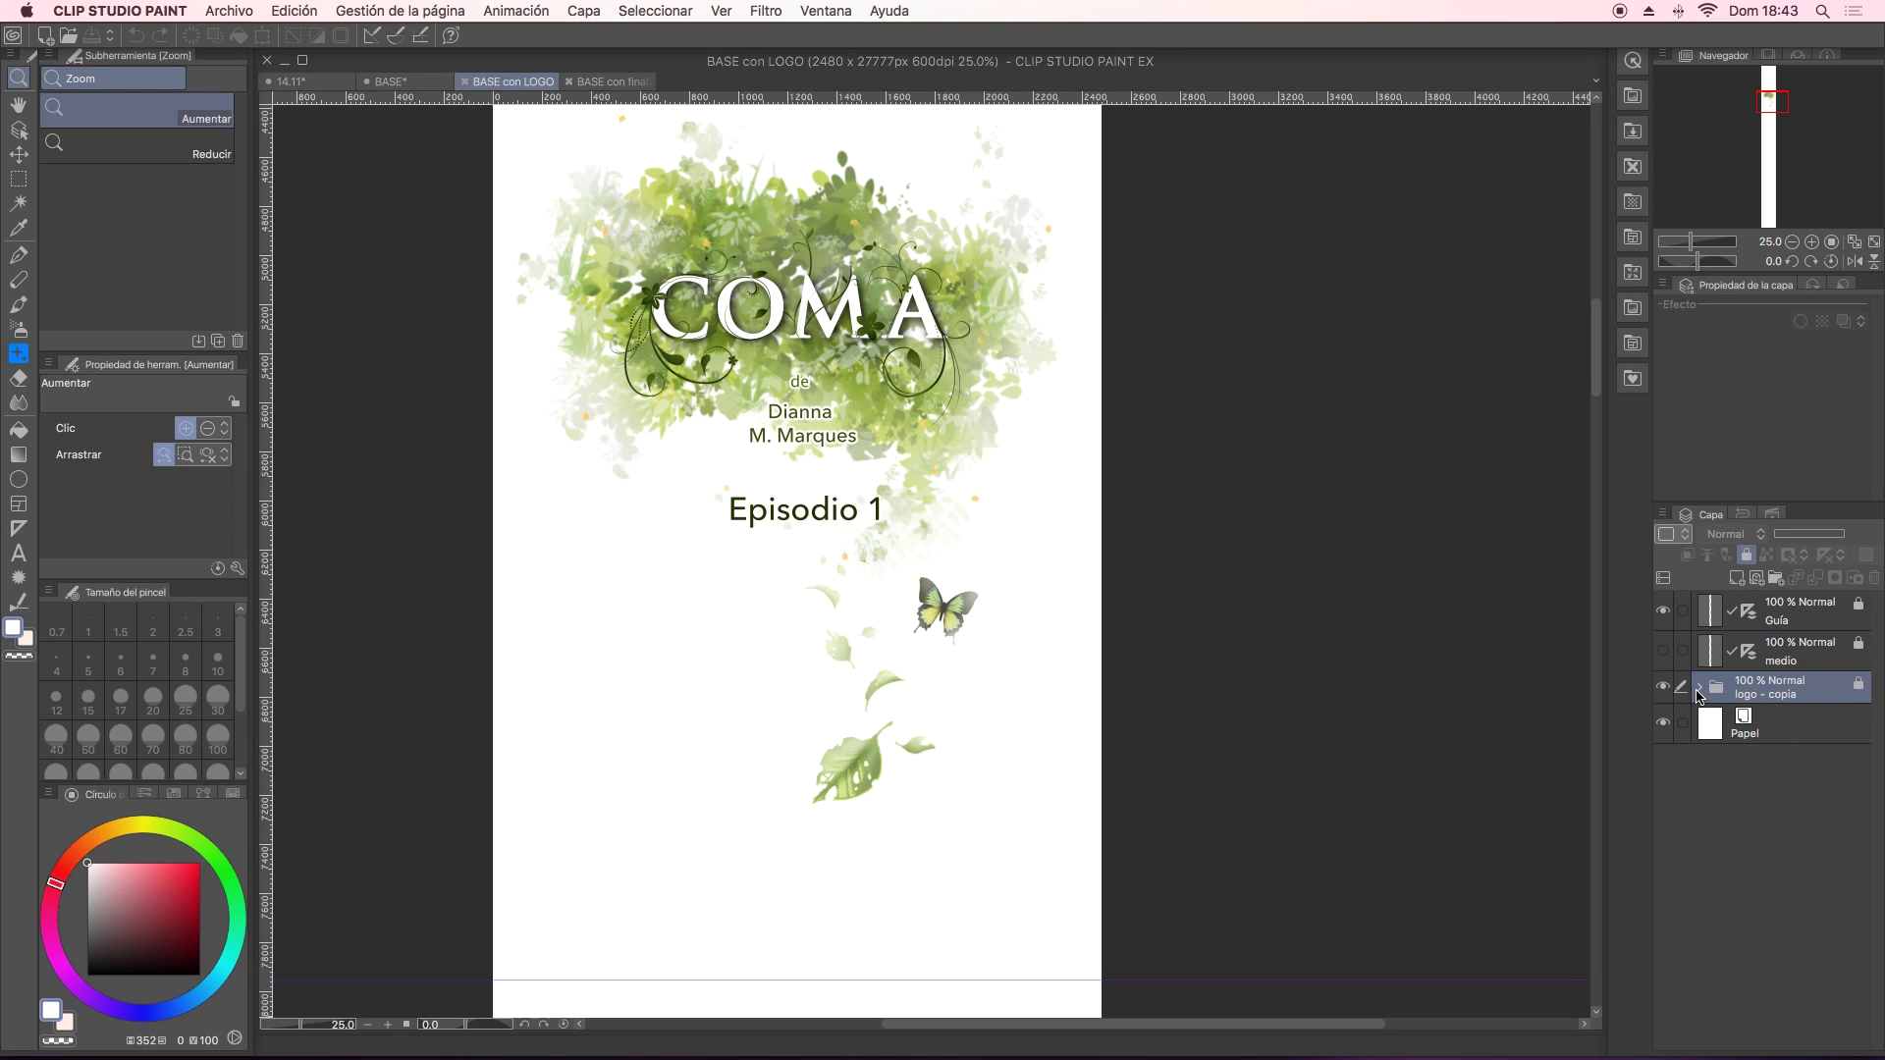
{"action": "left_click", "coordinate": [1747, 556]}
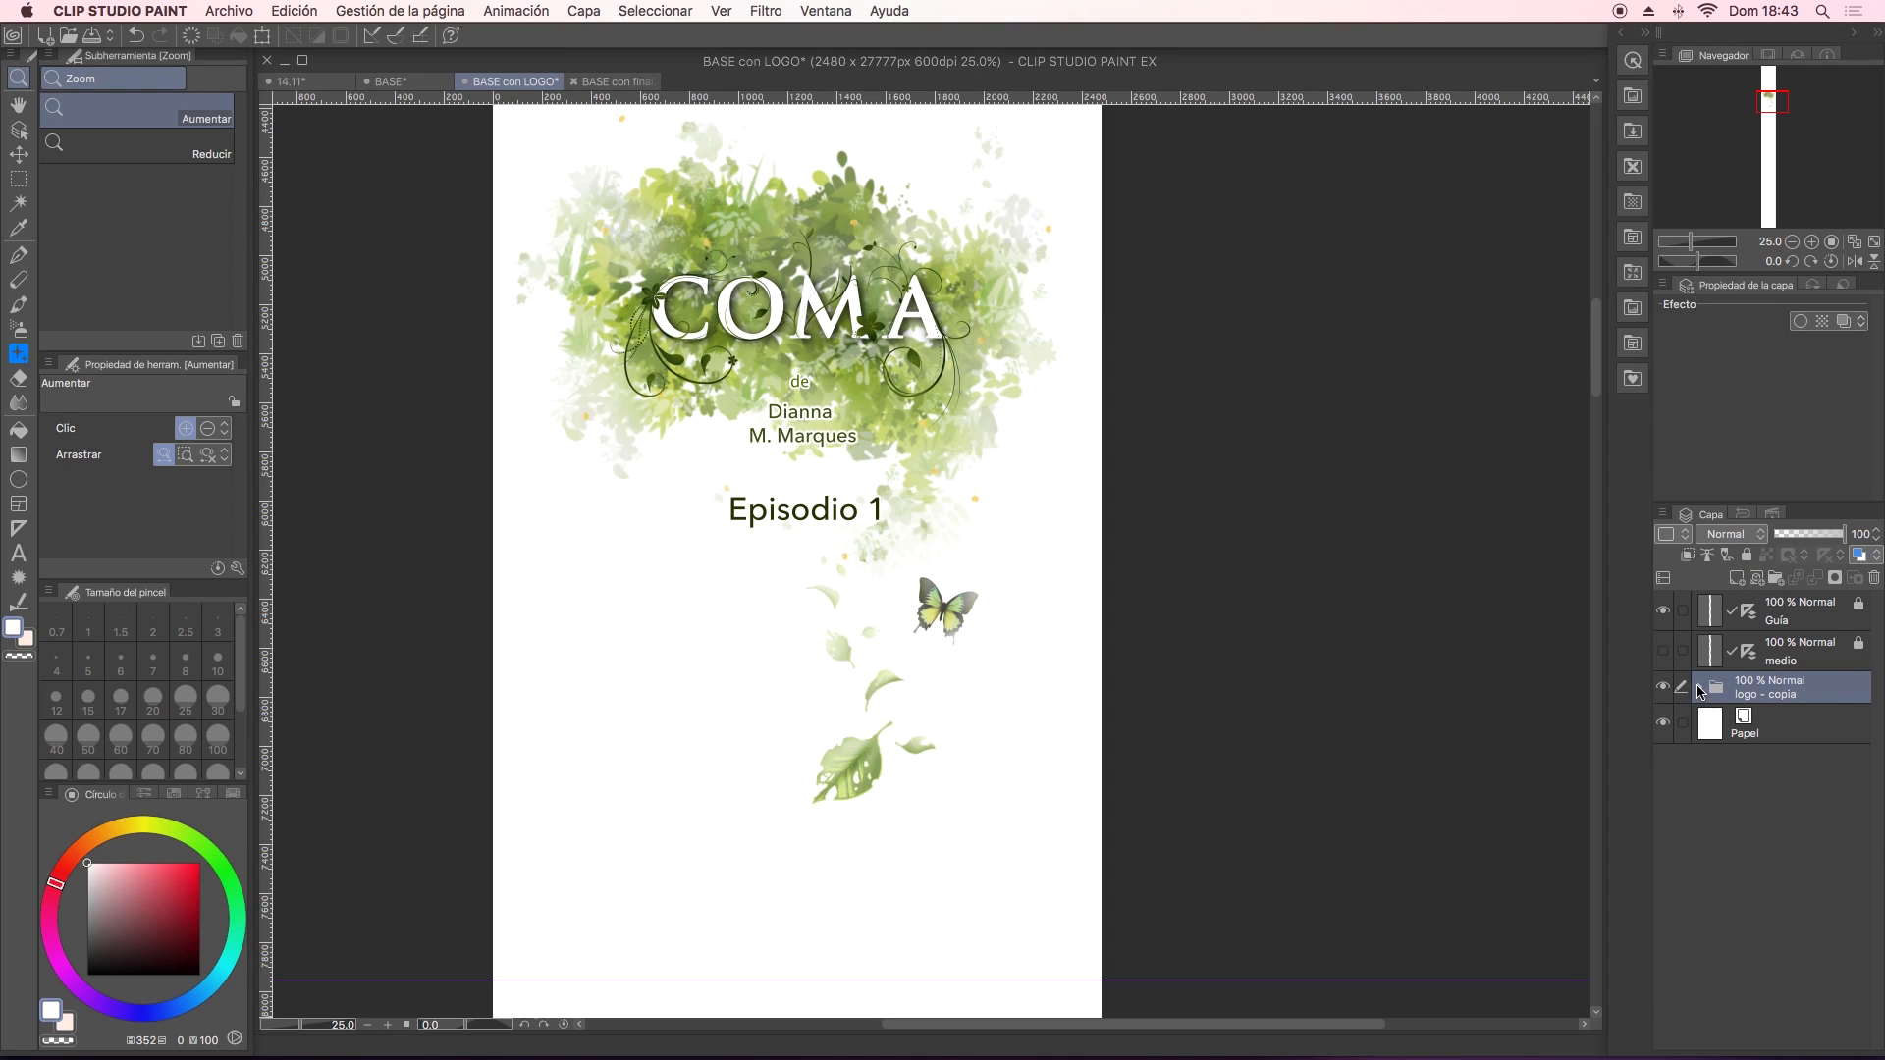
{"action": "left_click", "coordinate": [1700, 691]}
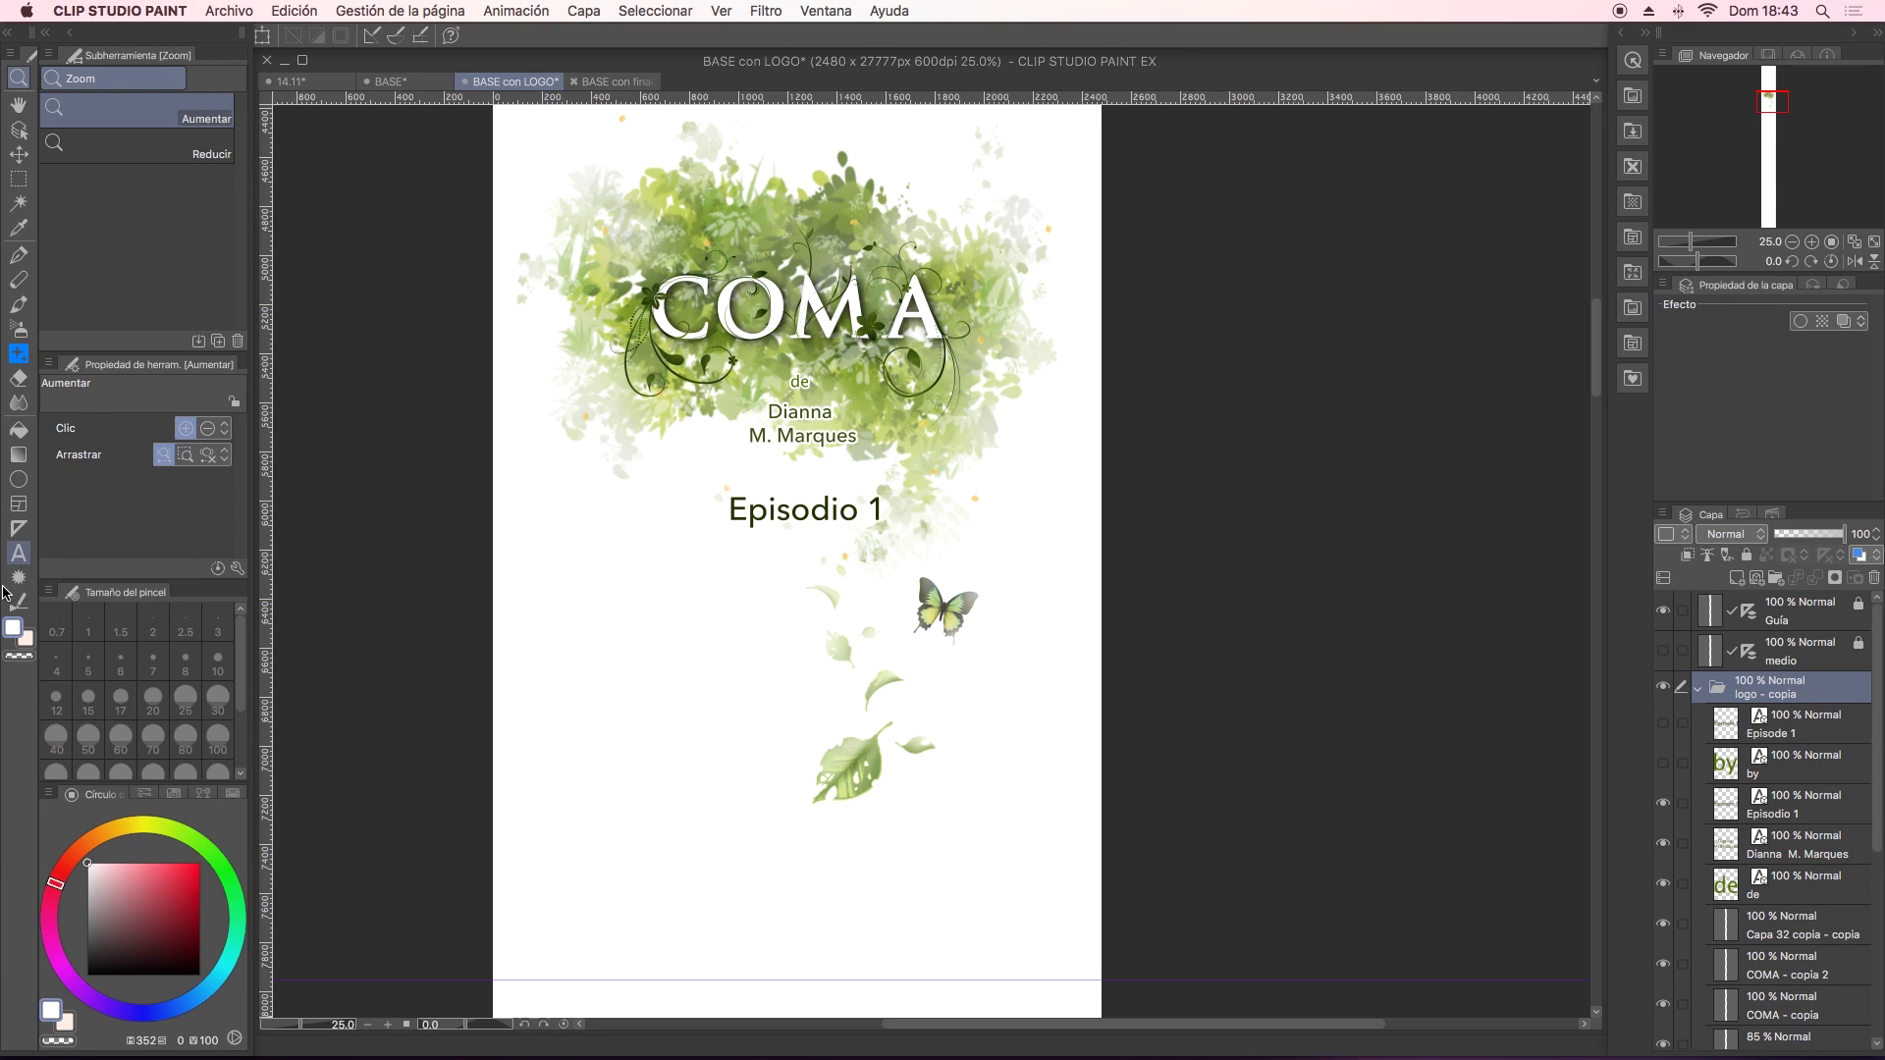
Edit the 'Episodio 1' label to read 'Episodio 22' and nudge it slightly left.
{"action": "left_click", "coordinate": [18, 553]}
{"action": "left_click", "coordinate": [881, 509]}
{"action": "left_click", "coordinate": [877, 510]}
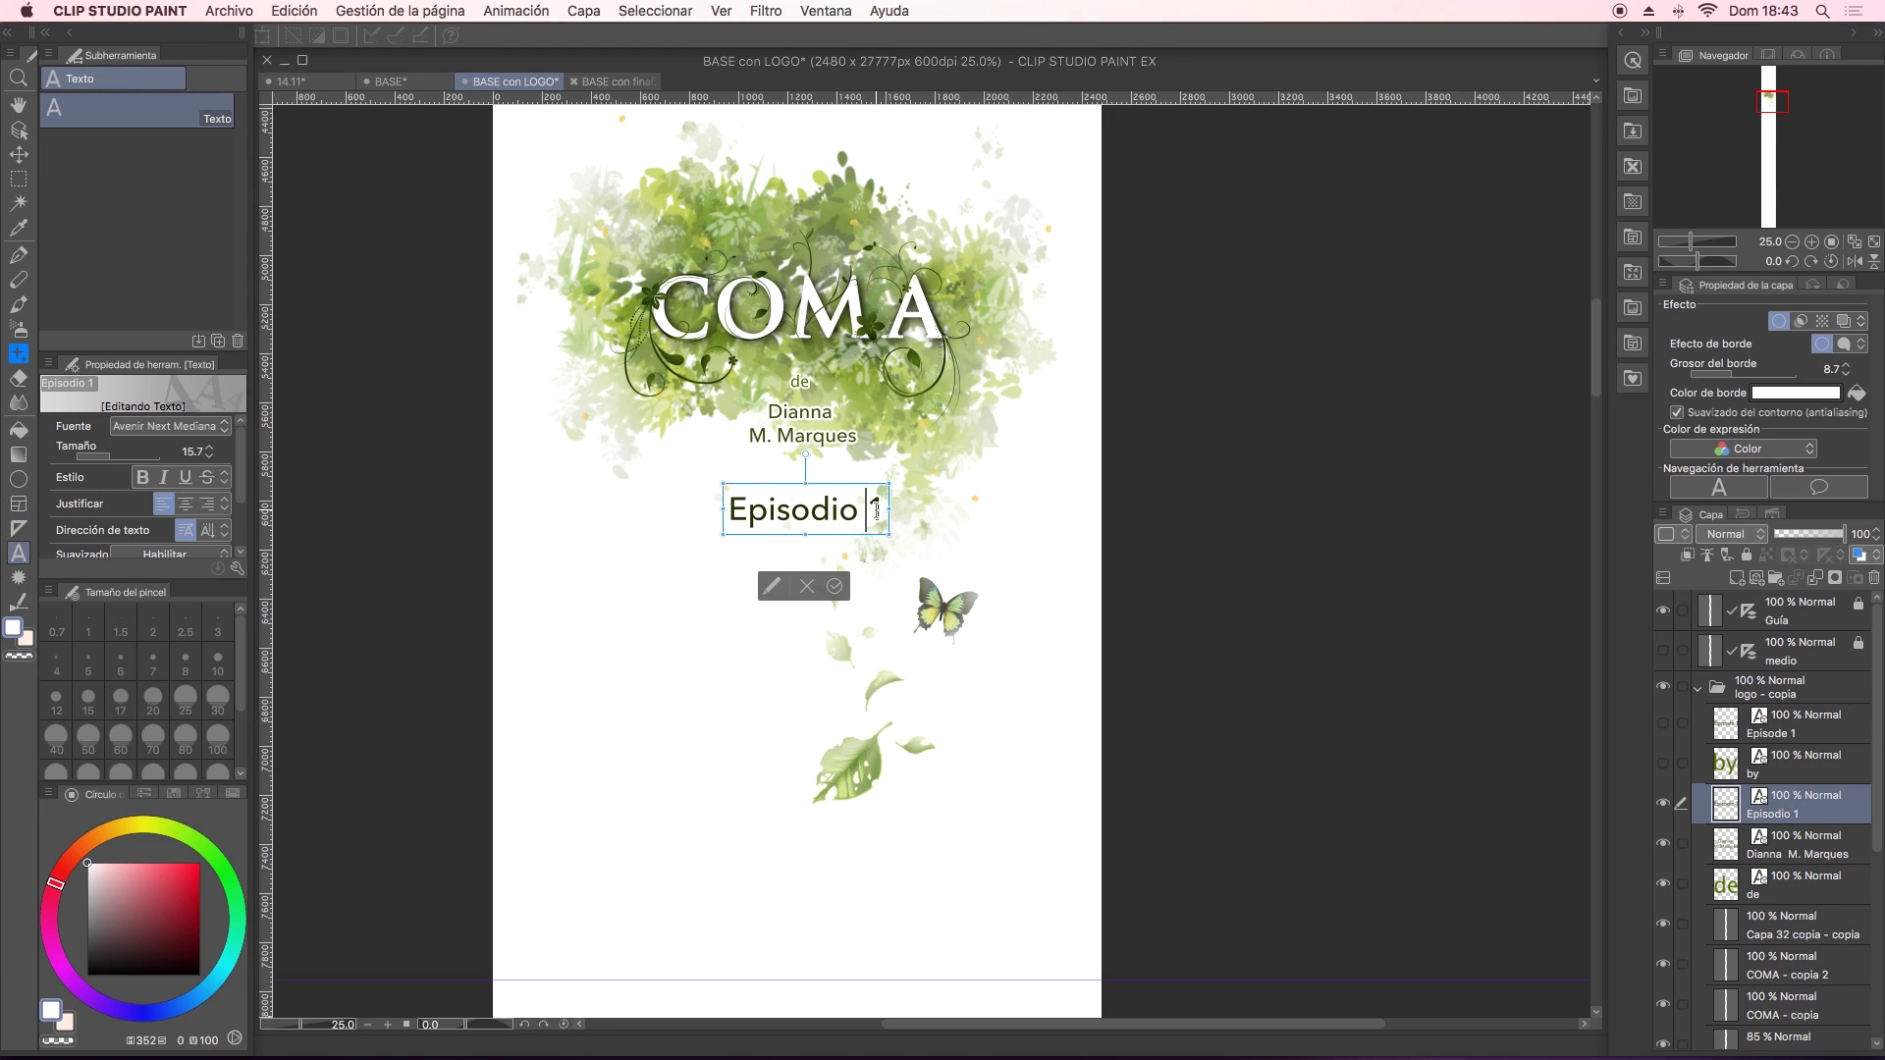
{"action": "type", "text": "22"}
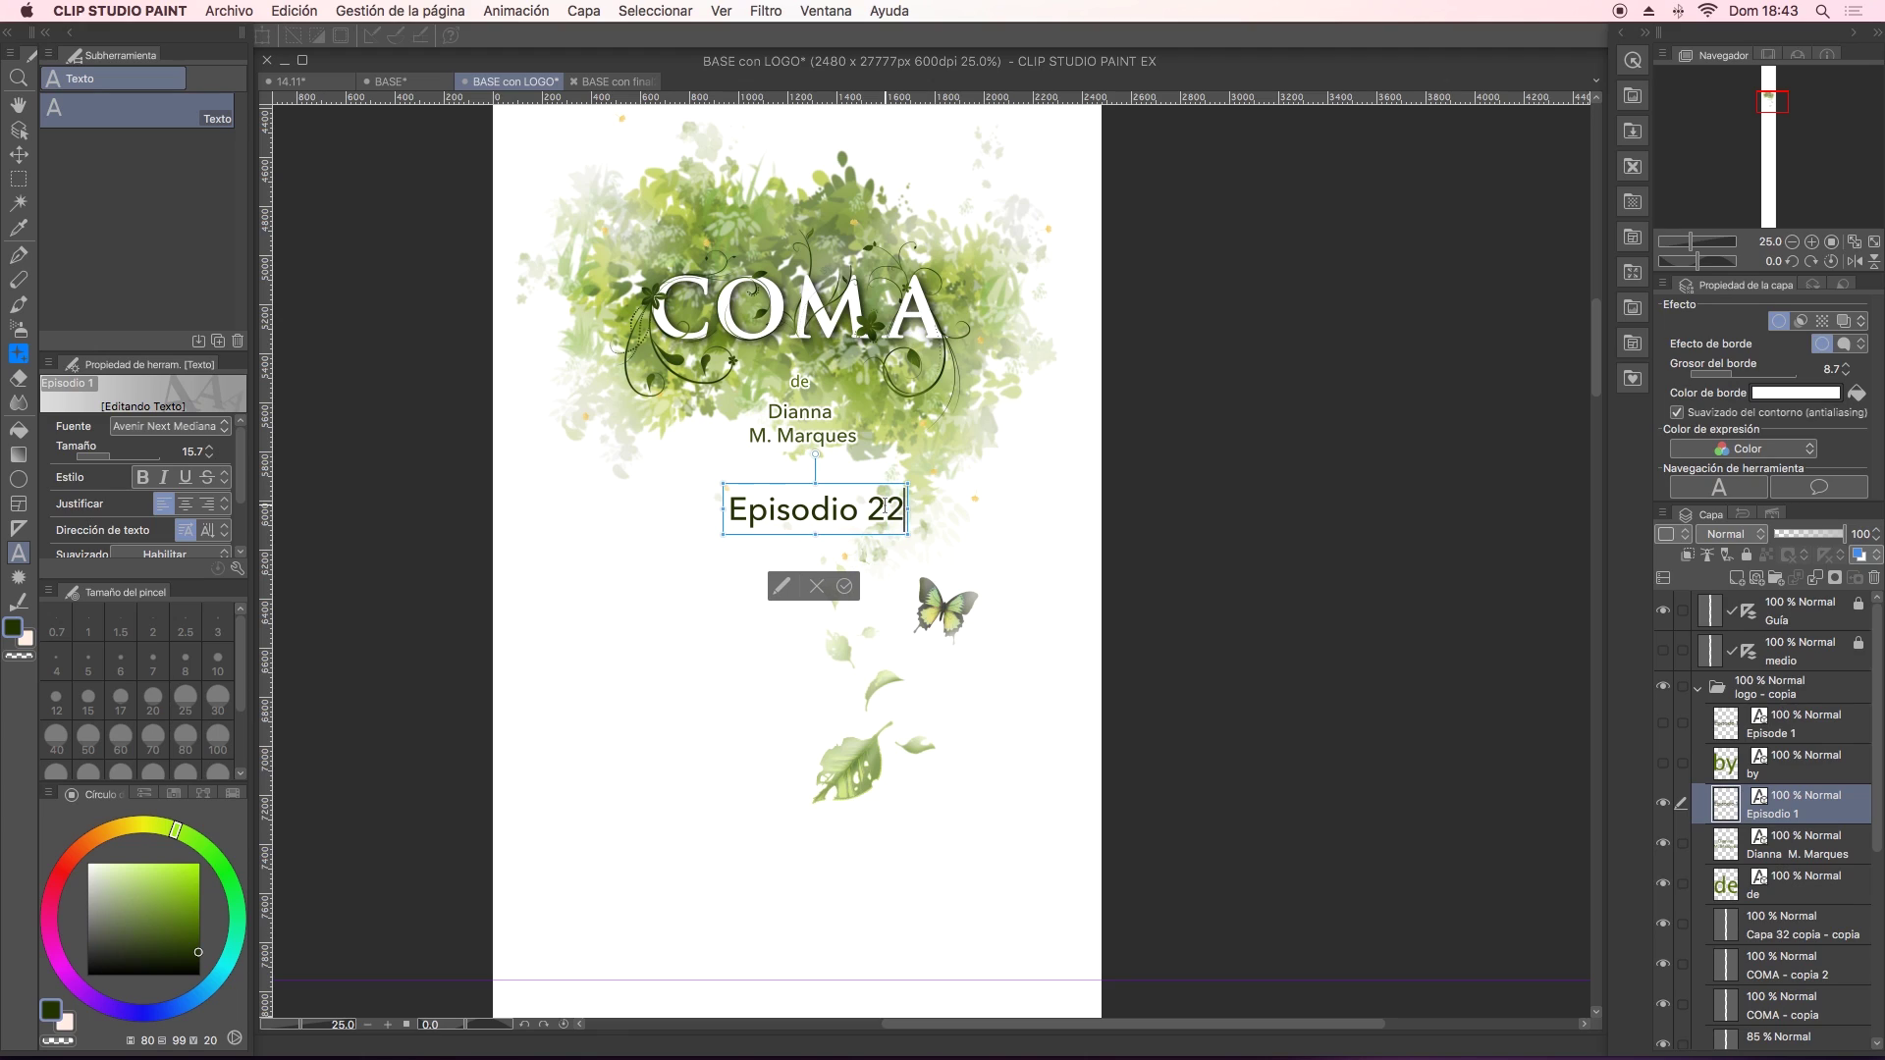
{"action": "left_click_drag", "start_coordinate": [892, 539], "coordinate": [878, 538]}
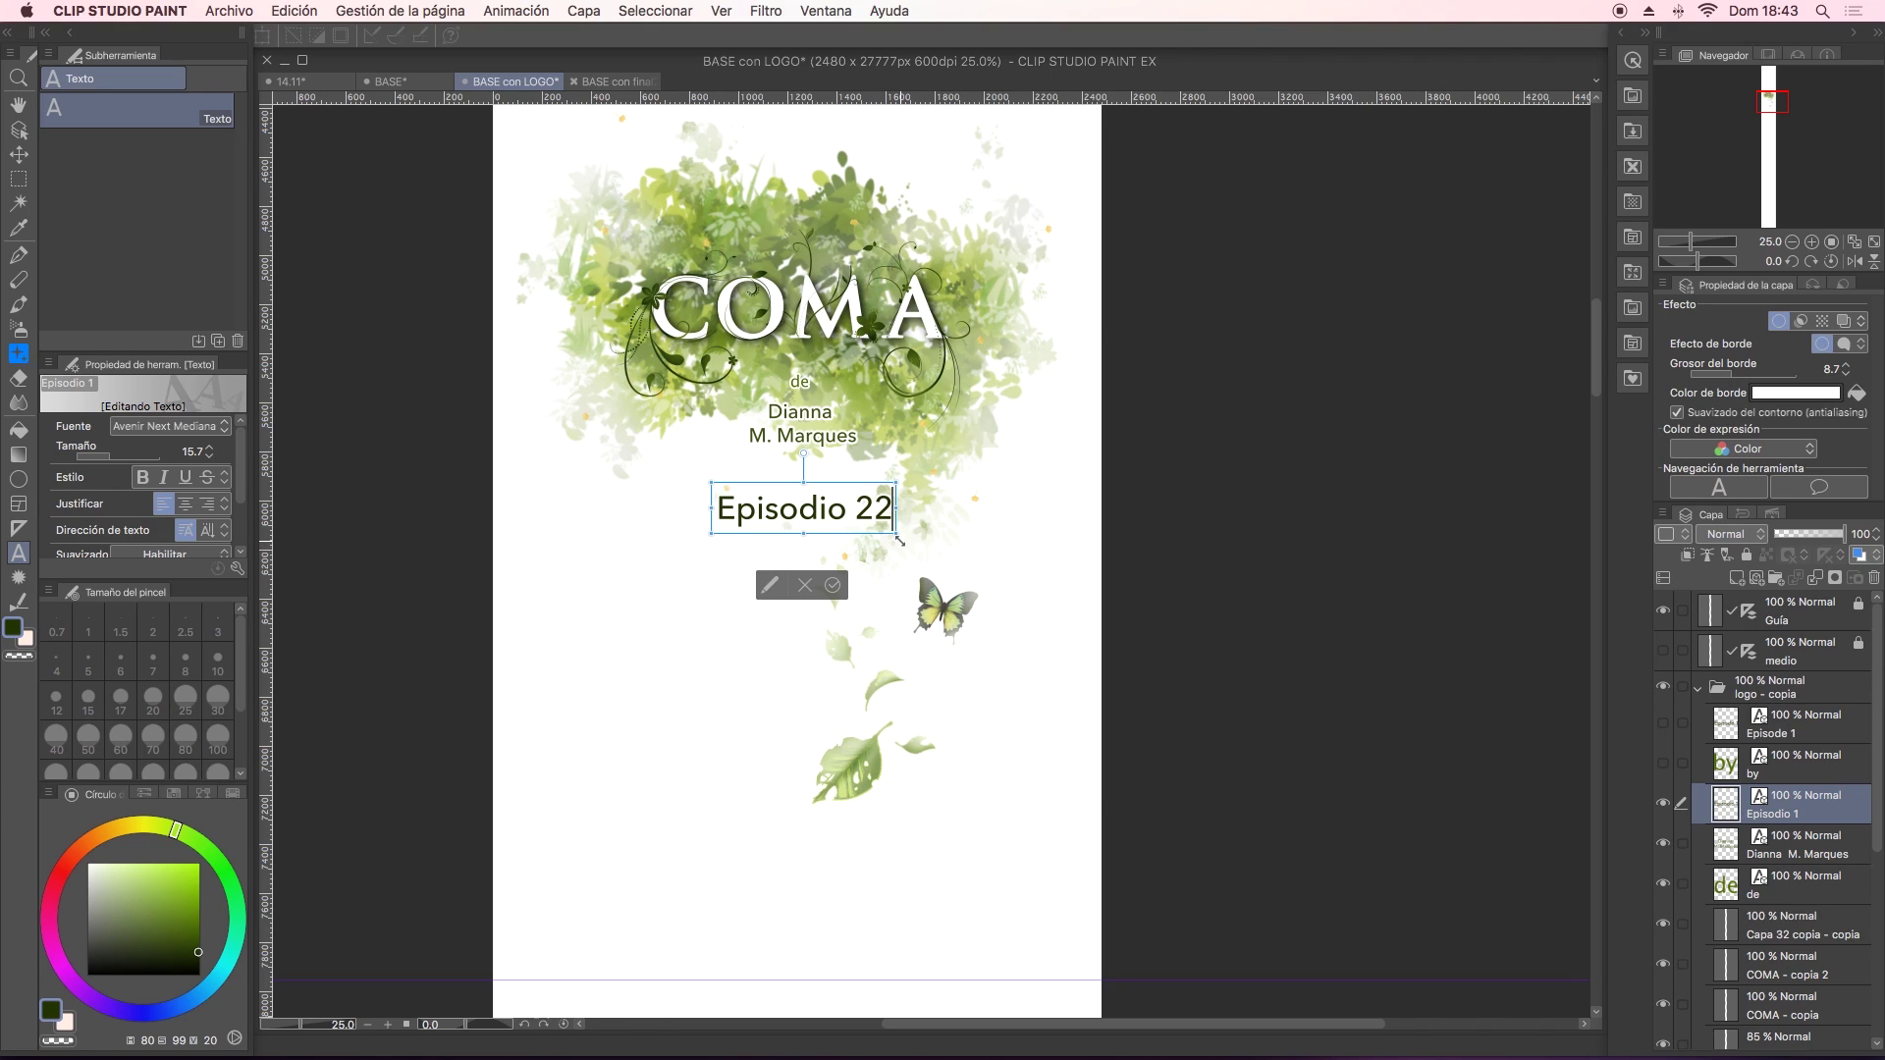
{"action": "left_click", "coordinate": [1060, 765]}
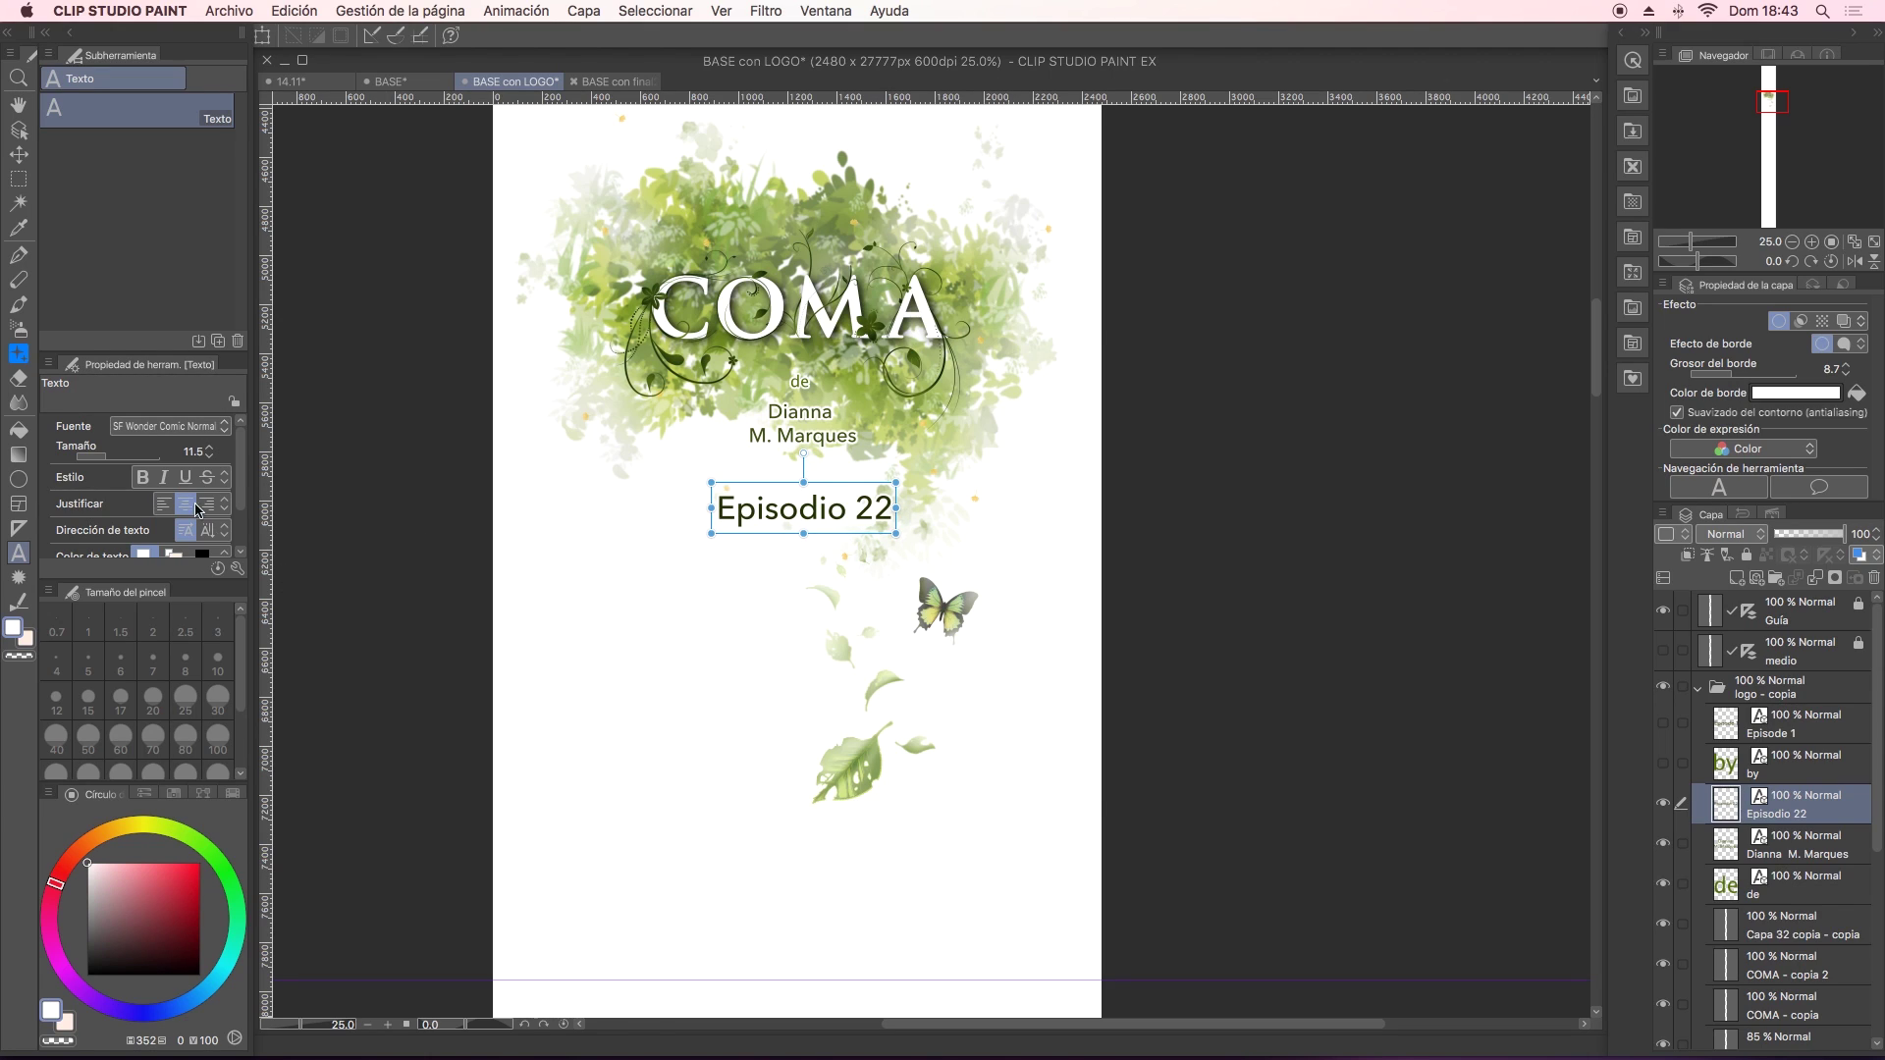
{"action": "key", "text": "h"}
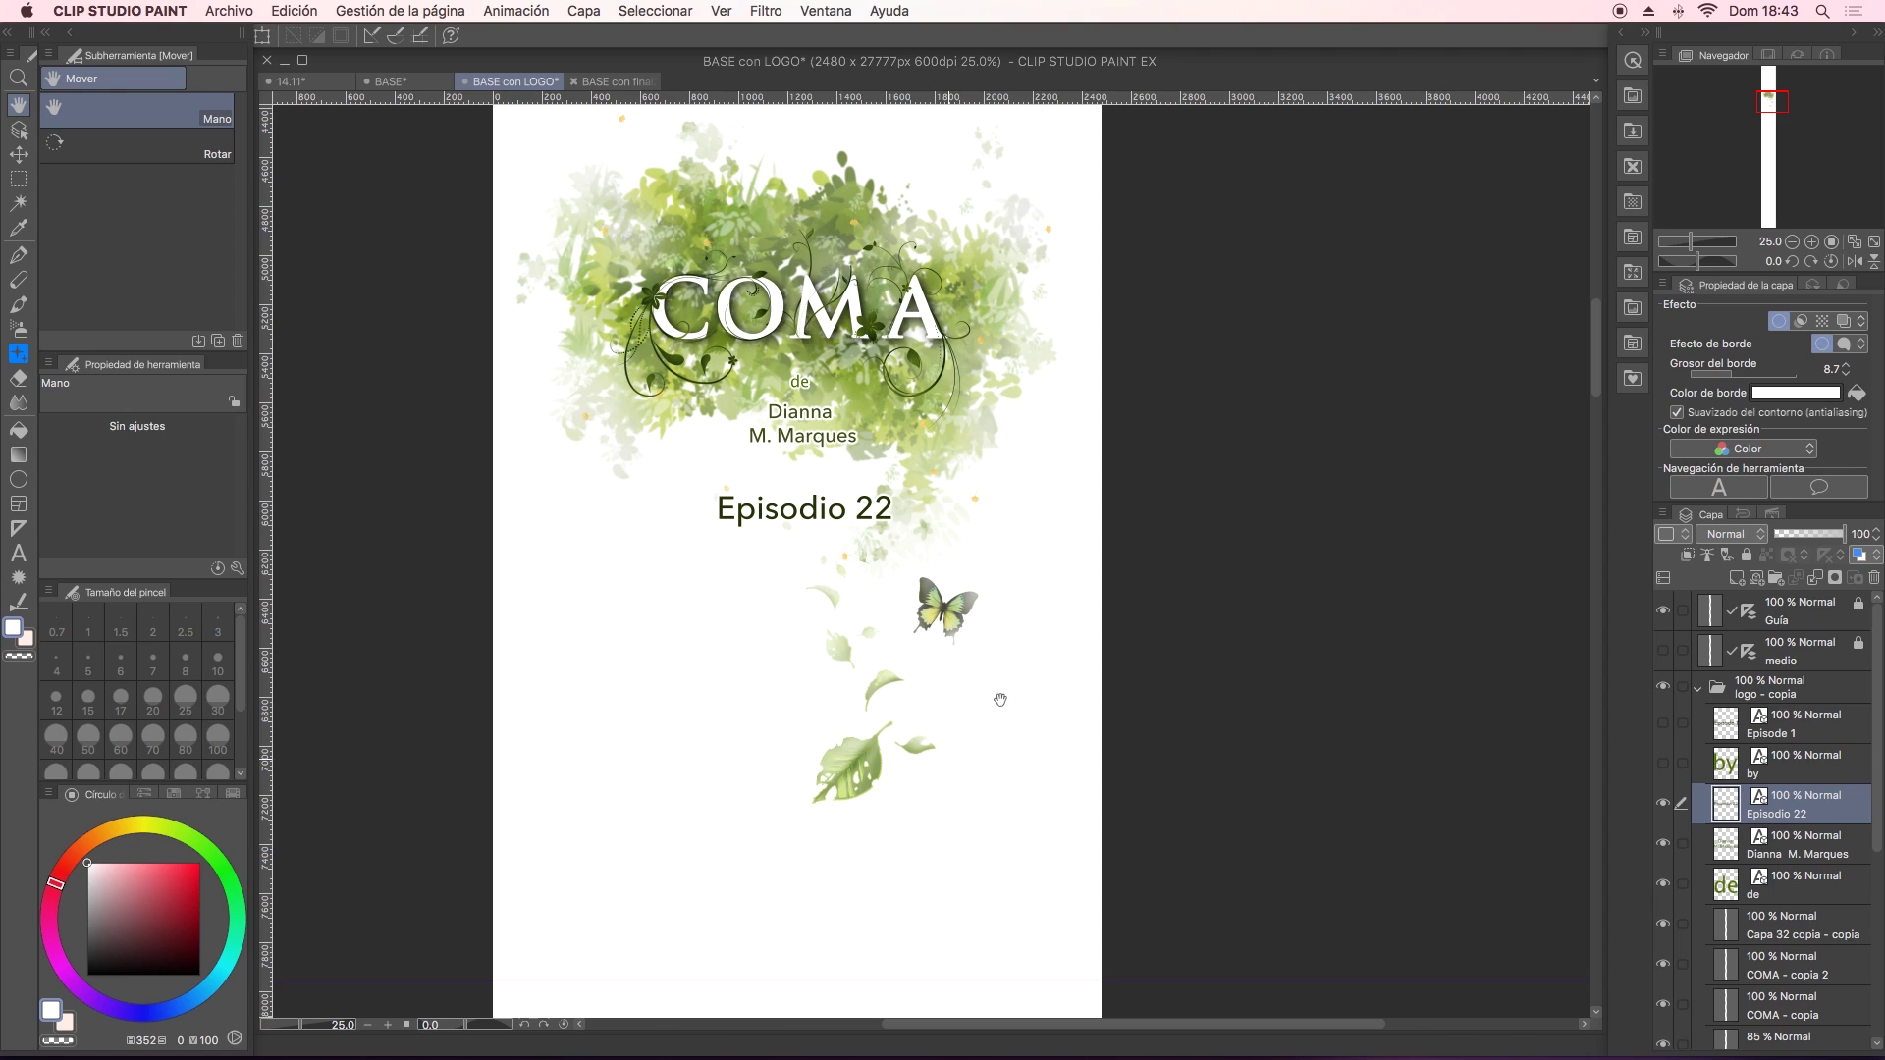
Pan down the tall canvas to the empty area below the Episodio 22 cover.
{"action": "left_click_drag", "start_coordinate": [1039, 772], "coordinate": [1037, 619]}
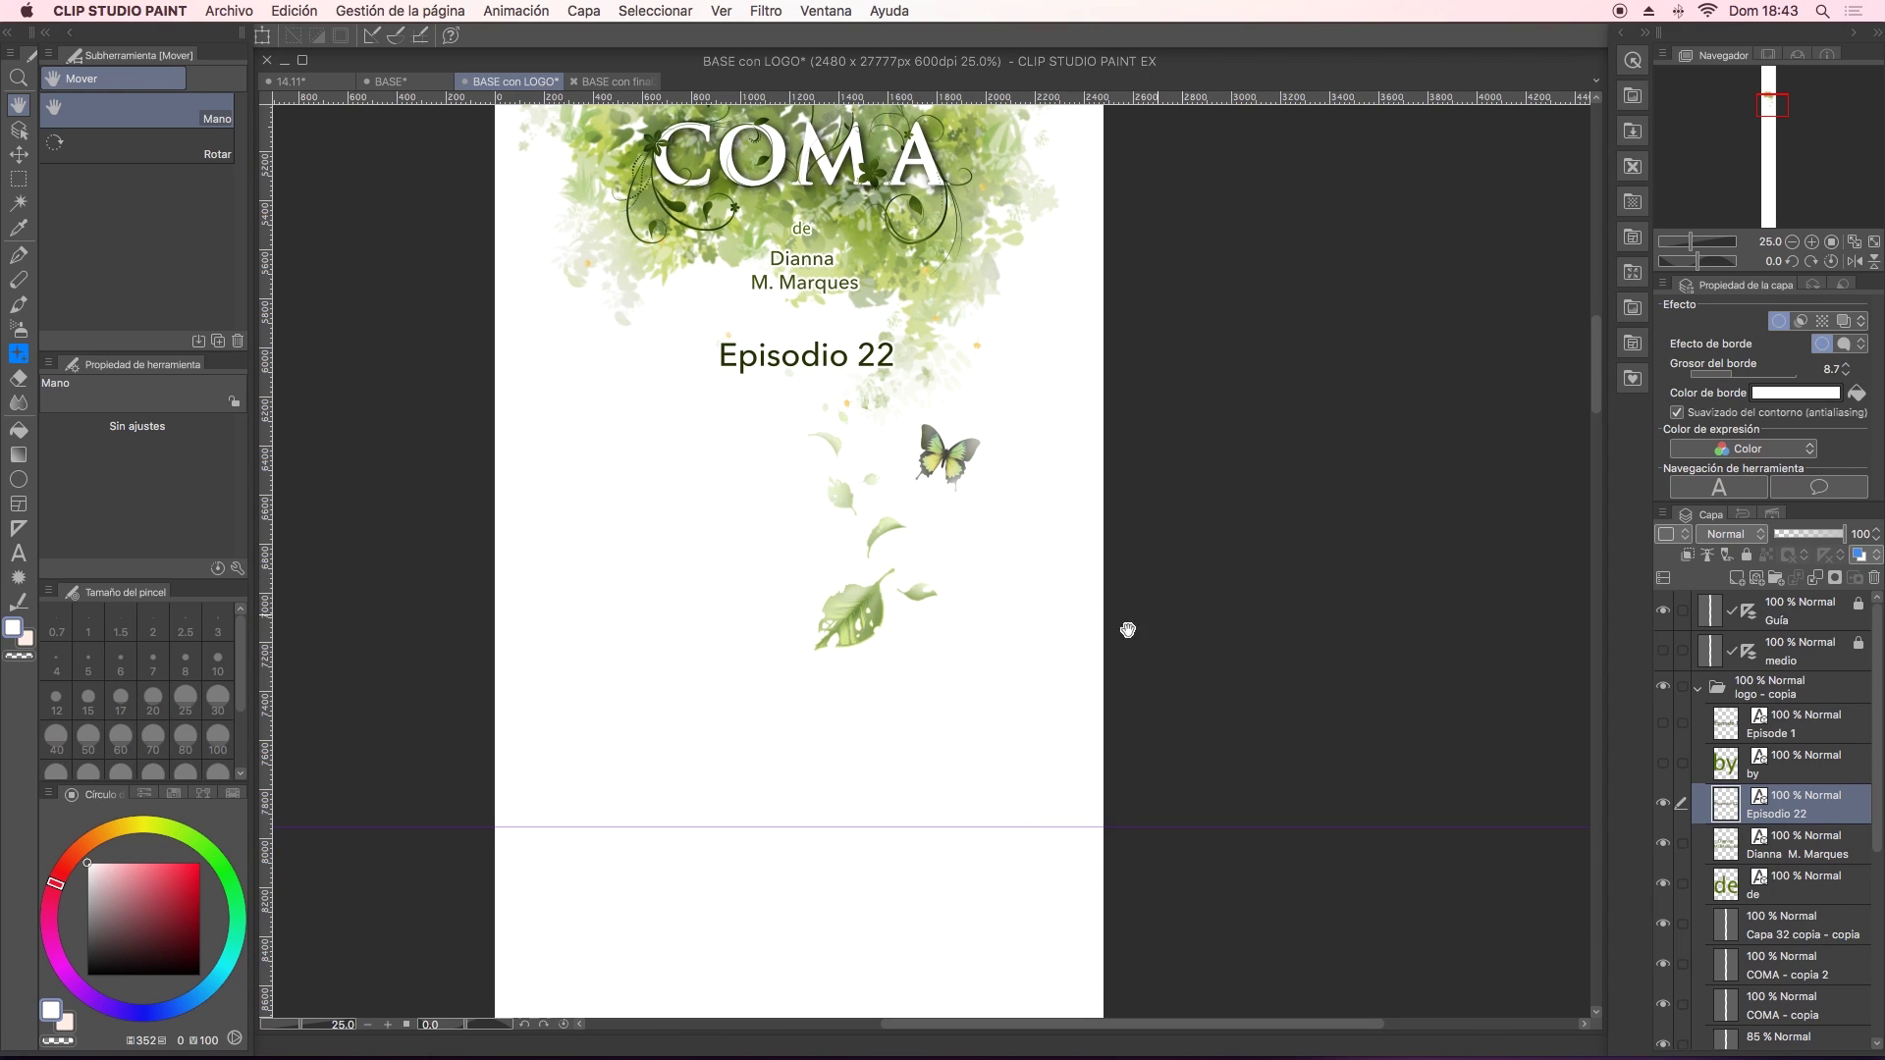
{"action": "scroll", "coordinate": [1043, 783], "scroll_direction": "down", "scroll_amount": 3}
{"action": "scroll", "coordinate": [1022, 698], "scroll_direction": "down", "scroll_amount": 3}
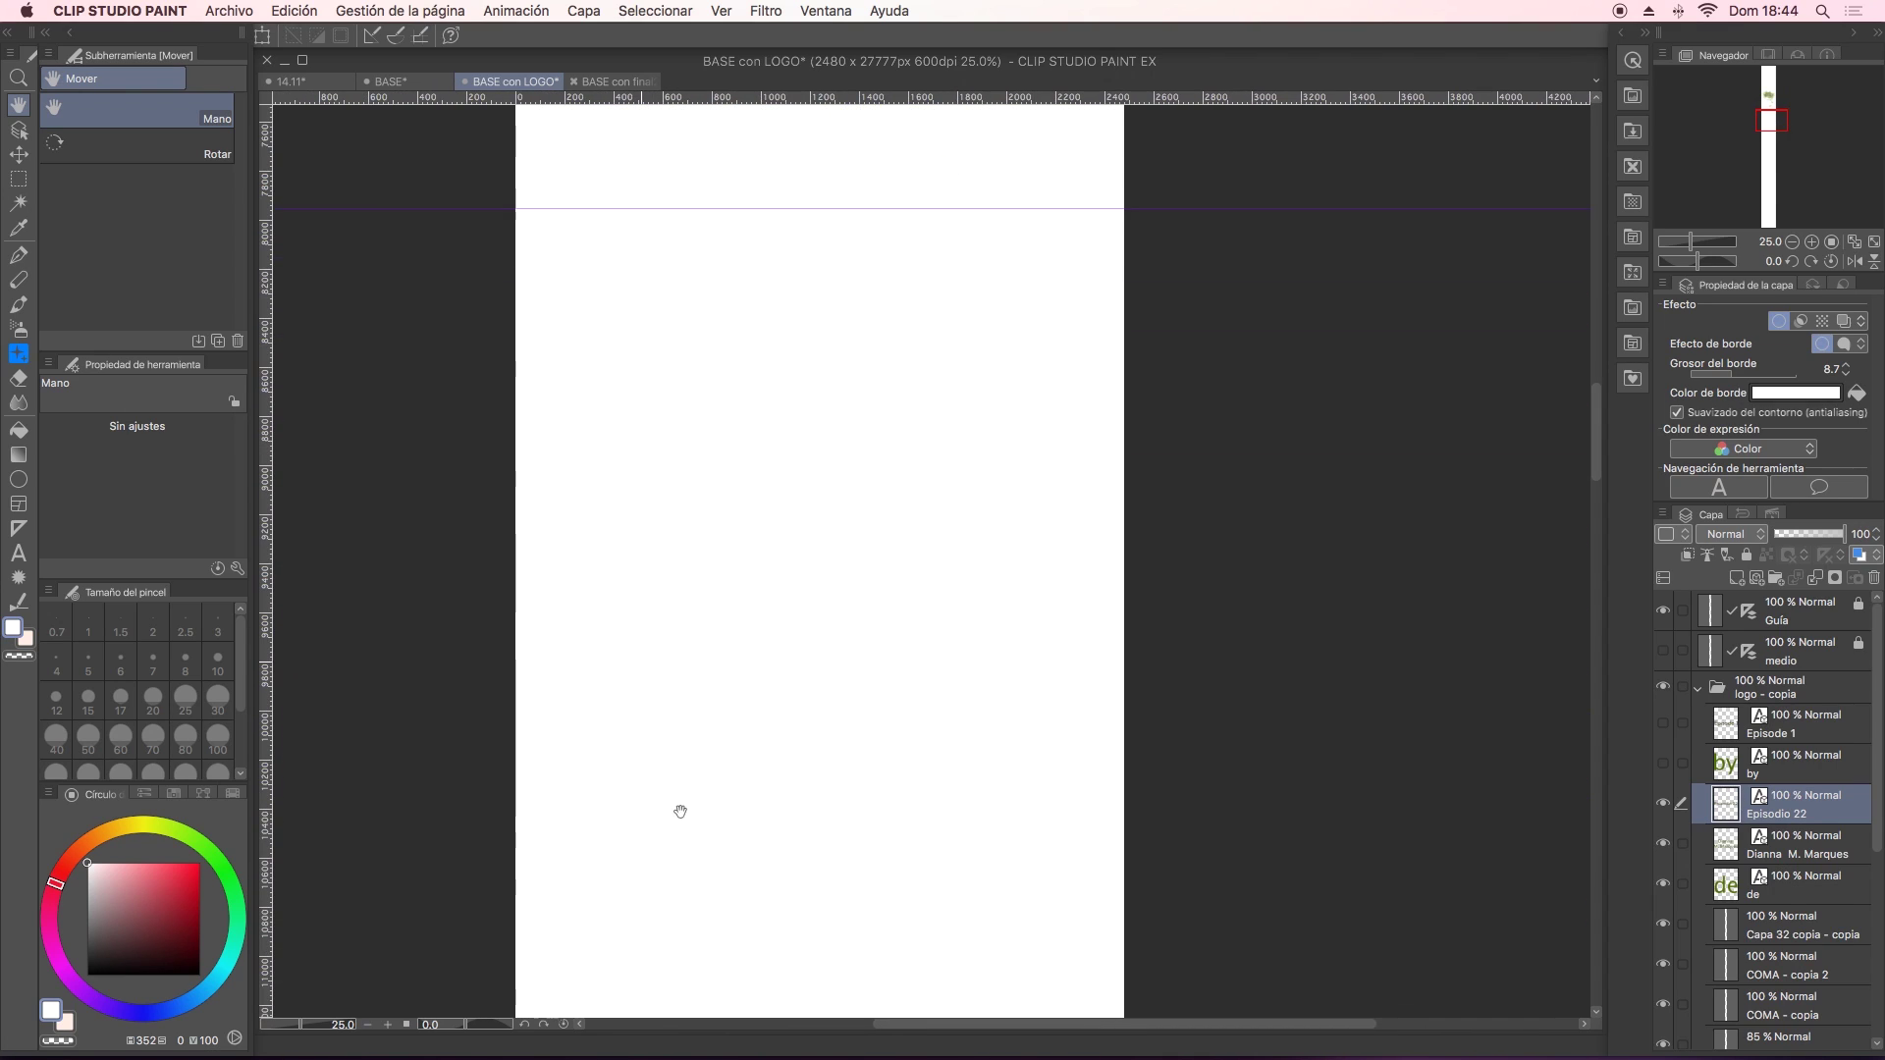
{"action": "scroll", "coordinate": [1044, 623], "scroll_direction": "down", "scroll_amount": 3}
{"action": "scroll", "coordinate": [982, 490], "scroll_direction": "up", "scroll_amount": 5}
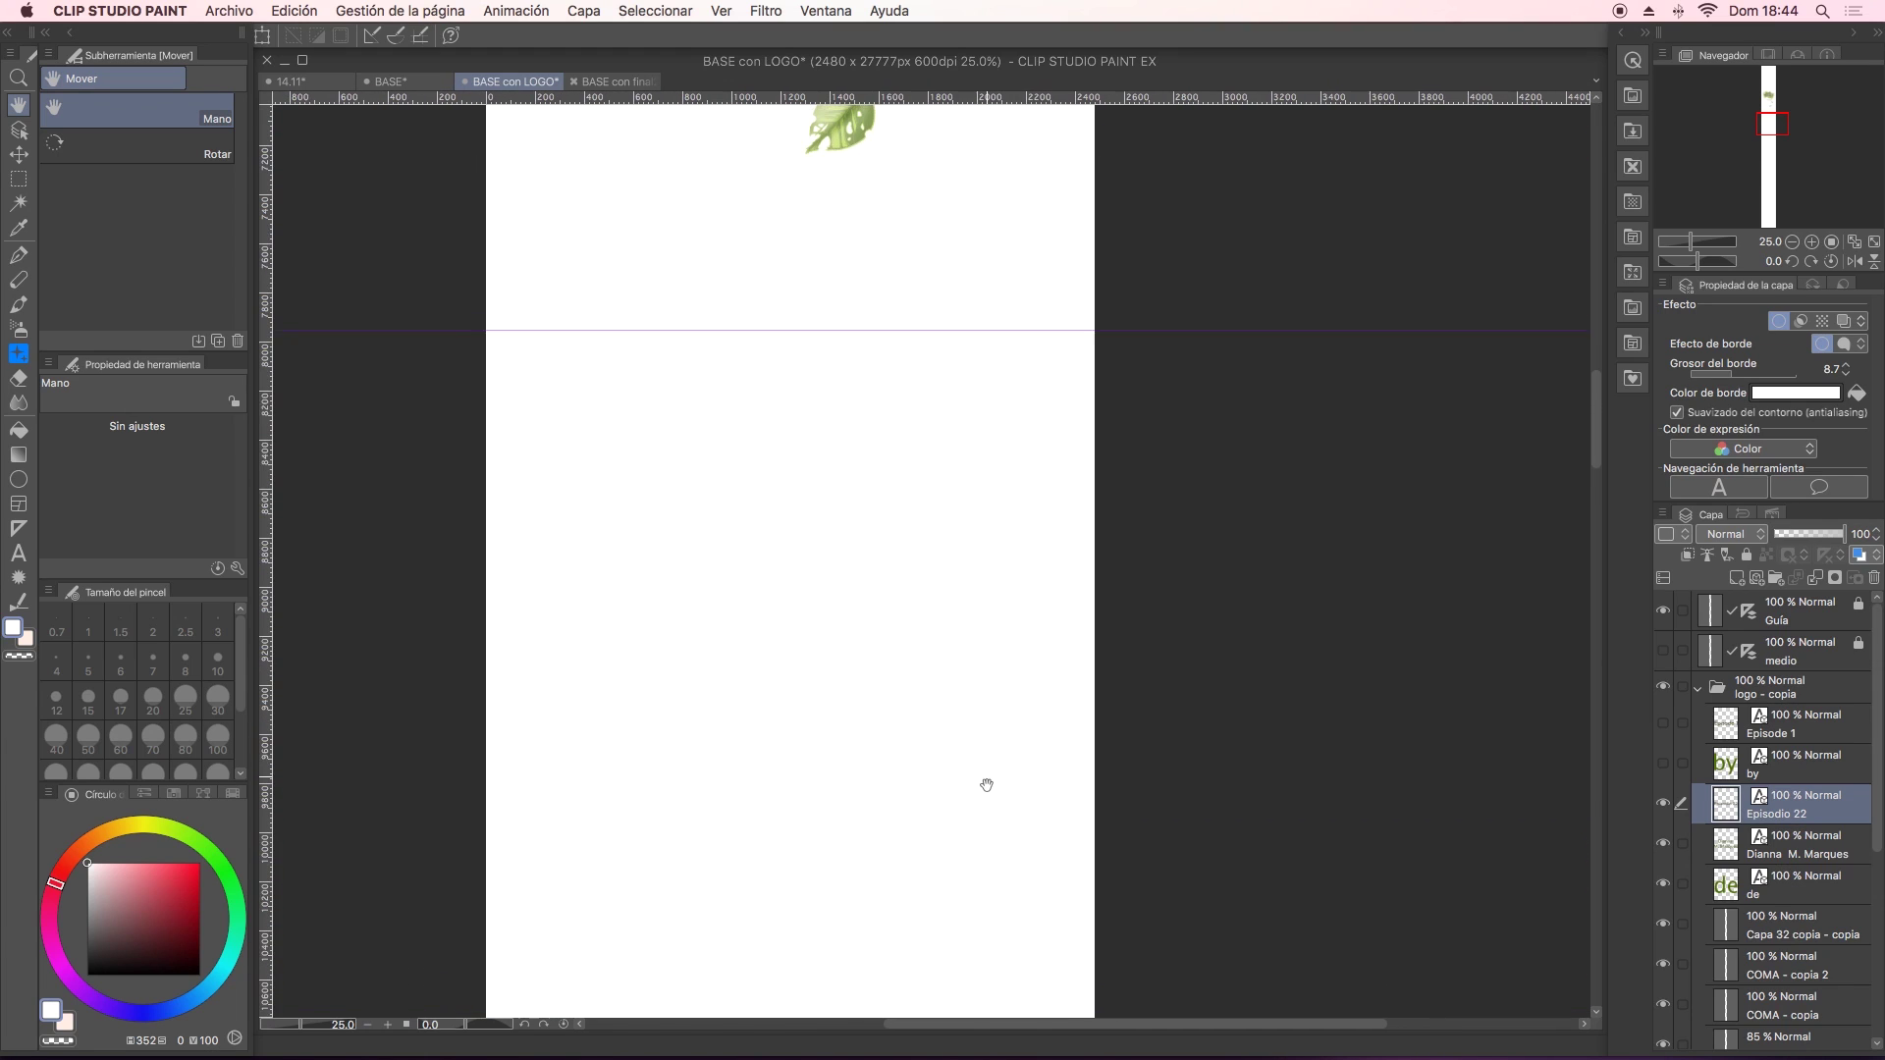
{"action": "scroll", "coordinate": [1005, 514], "scroll_direction": "down", "scroll_amount": 4}
{"action": "scroll", "coordinate": [1000, 622], "scroll_direction": "down", "scroll_amount": 3}
{"action": "scroll", "coordinate": [997, 491], "scroll_direction": "down", "scroll_amount": 2}
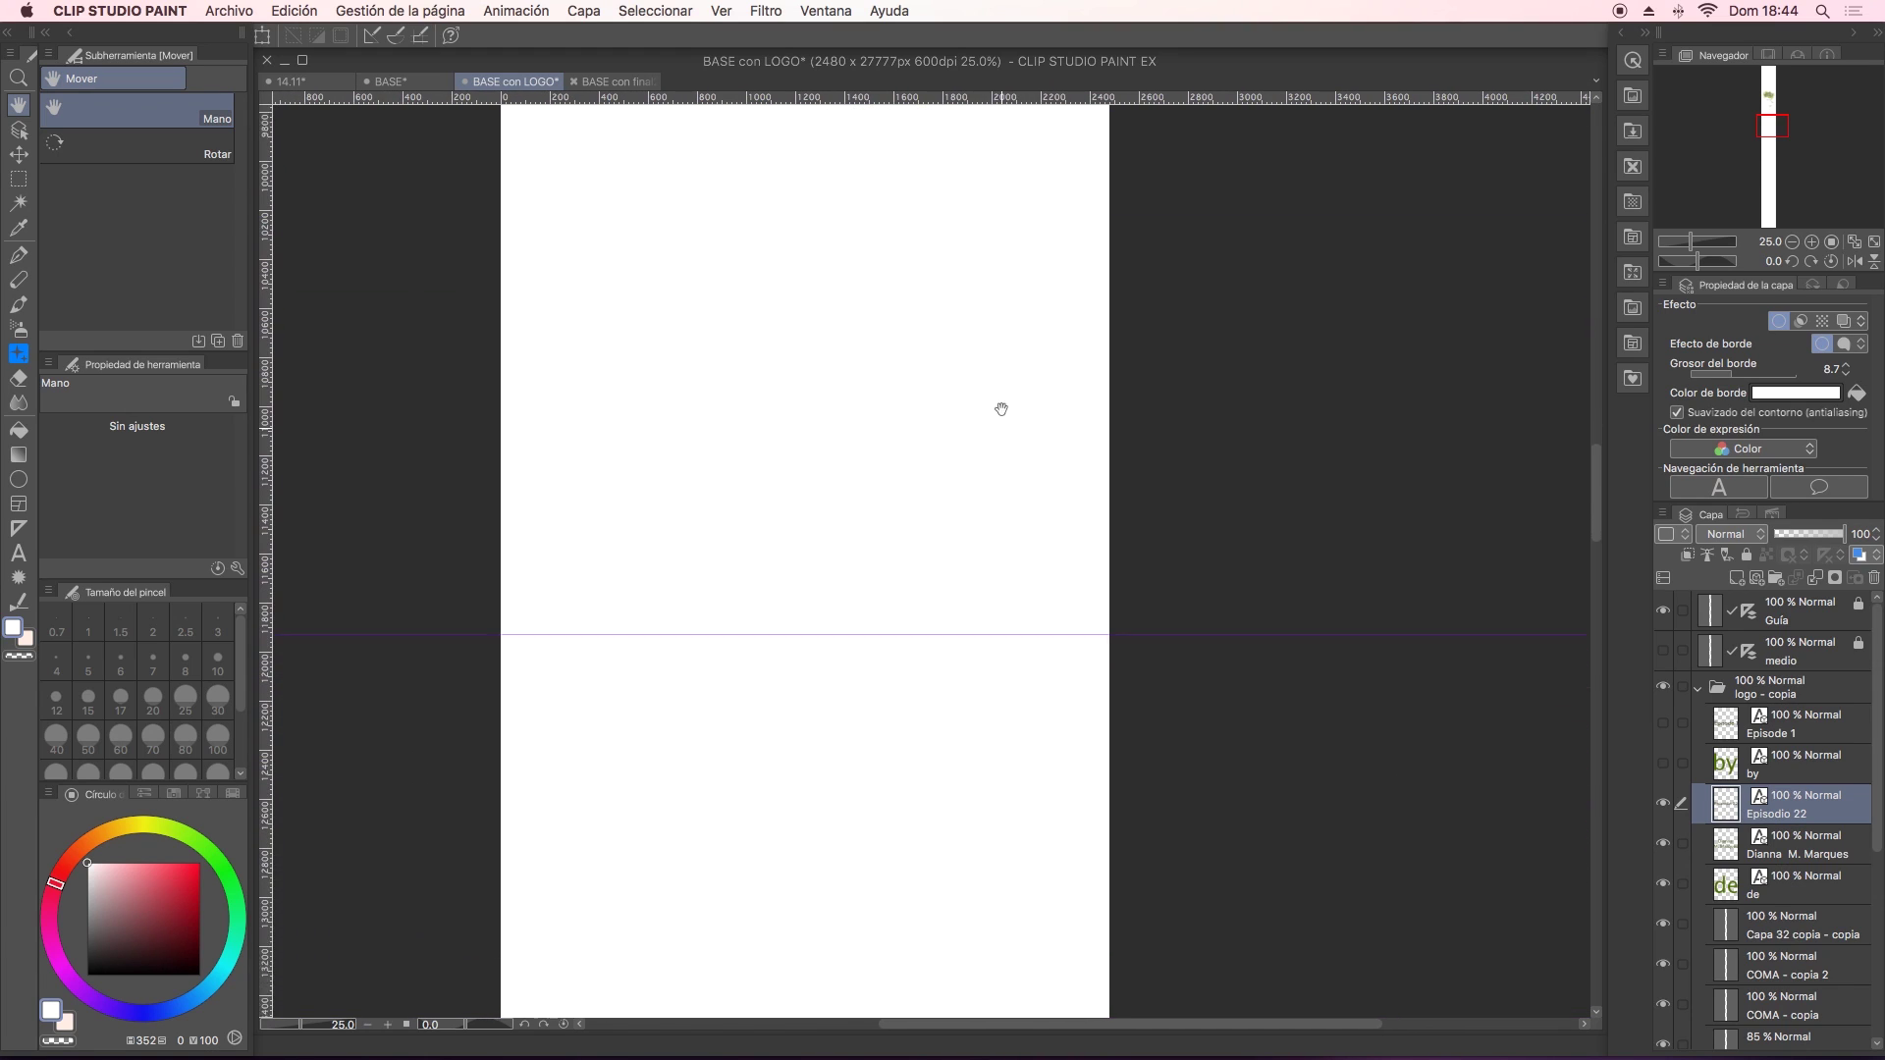
{"action": "scroll", "coordinate": [982, 589], "scroll_direction": "down", "scroll_amount": 1}
{"action": "scroll", "coordinate": [987, 530], "scroll_direction": "down", "scroll_amount": 3}
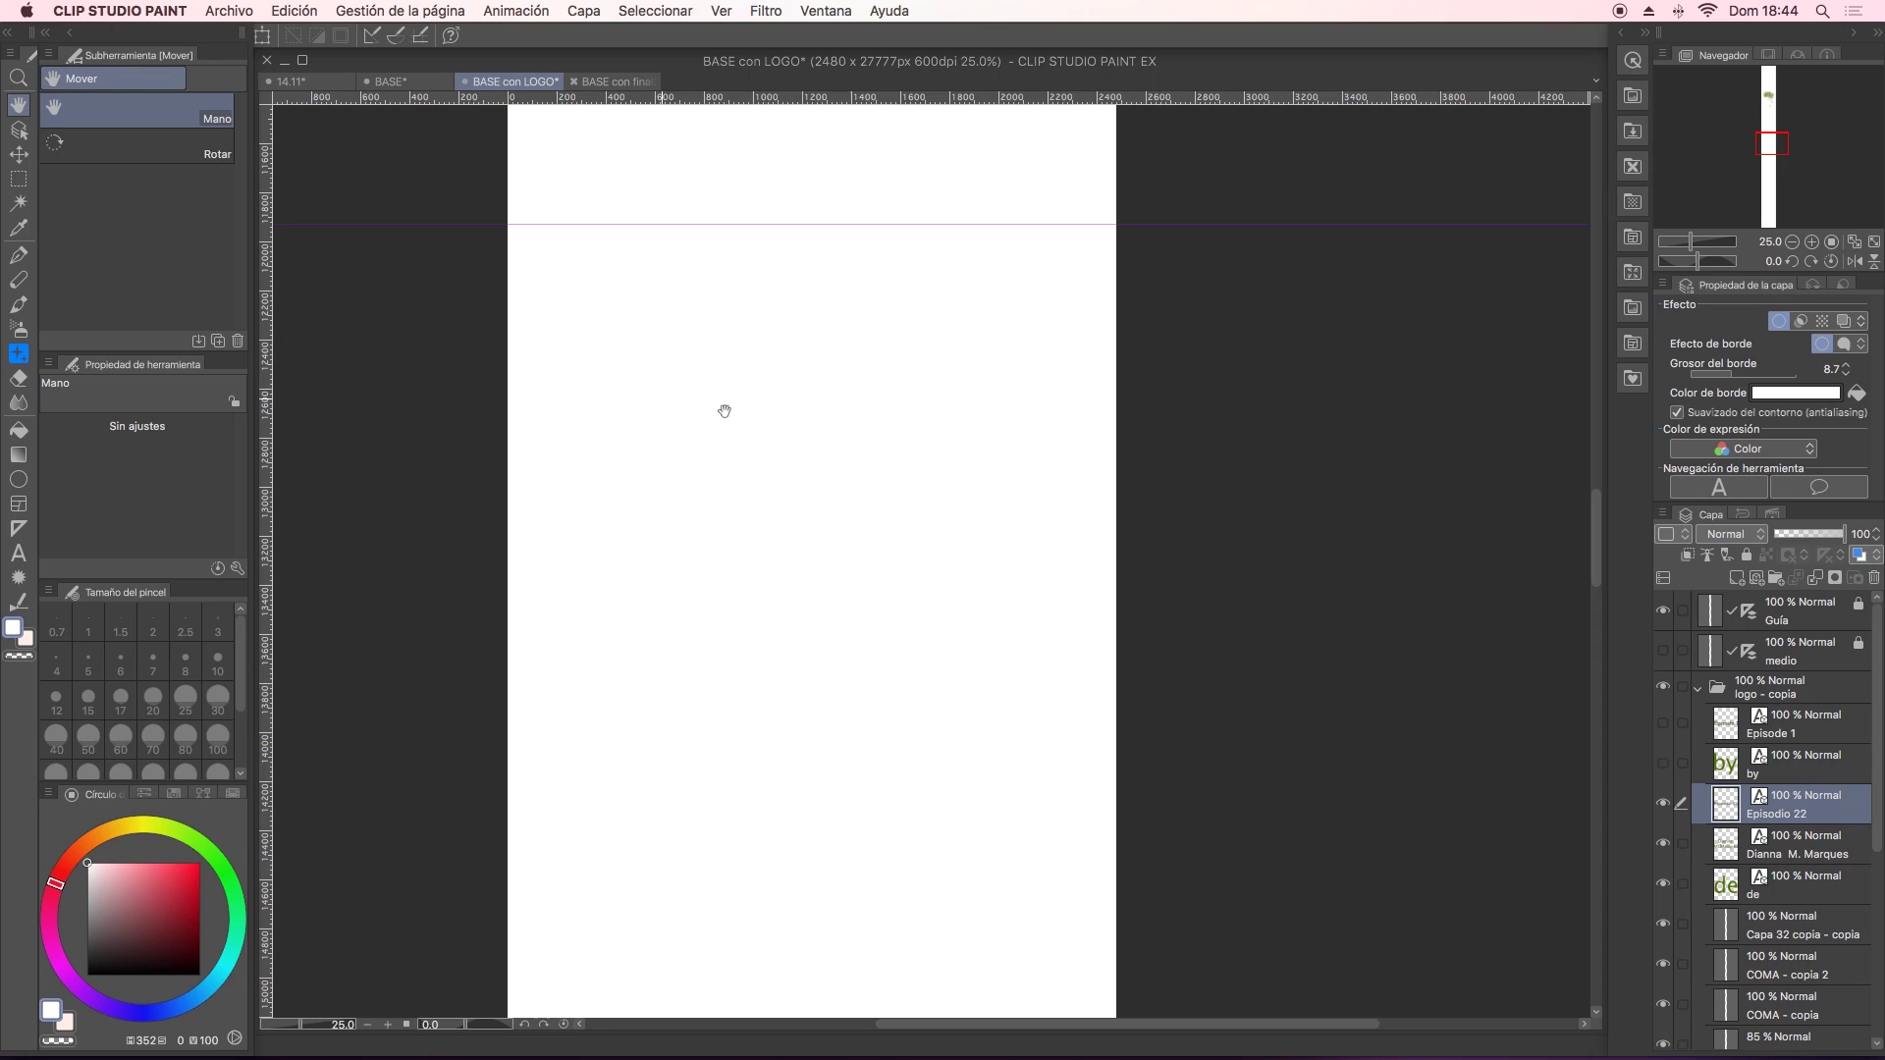
{"action": "scroll", "coordinate": [827, 561], "scroll_direction": "up", "scroll_amount": 5}
Zoom the view out to 11.6% on the blank area.
{"action": "key", "text": "slash"}
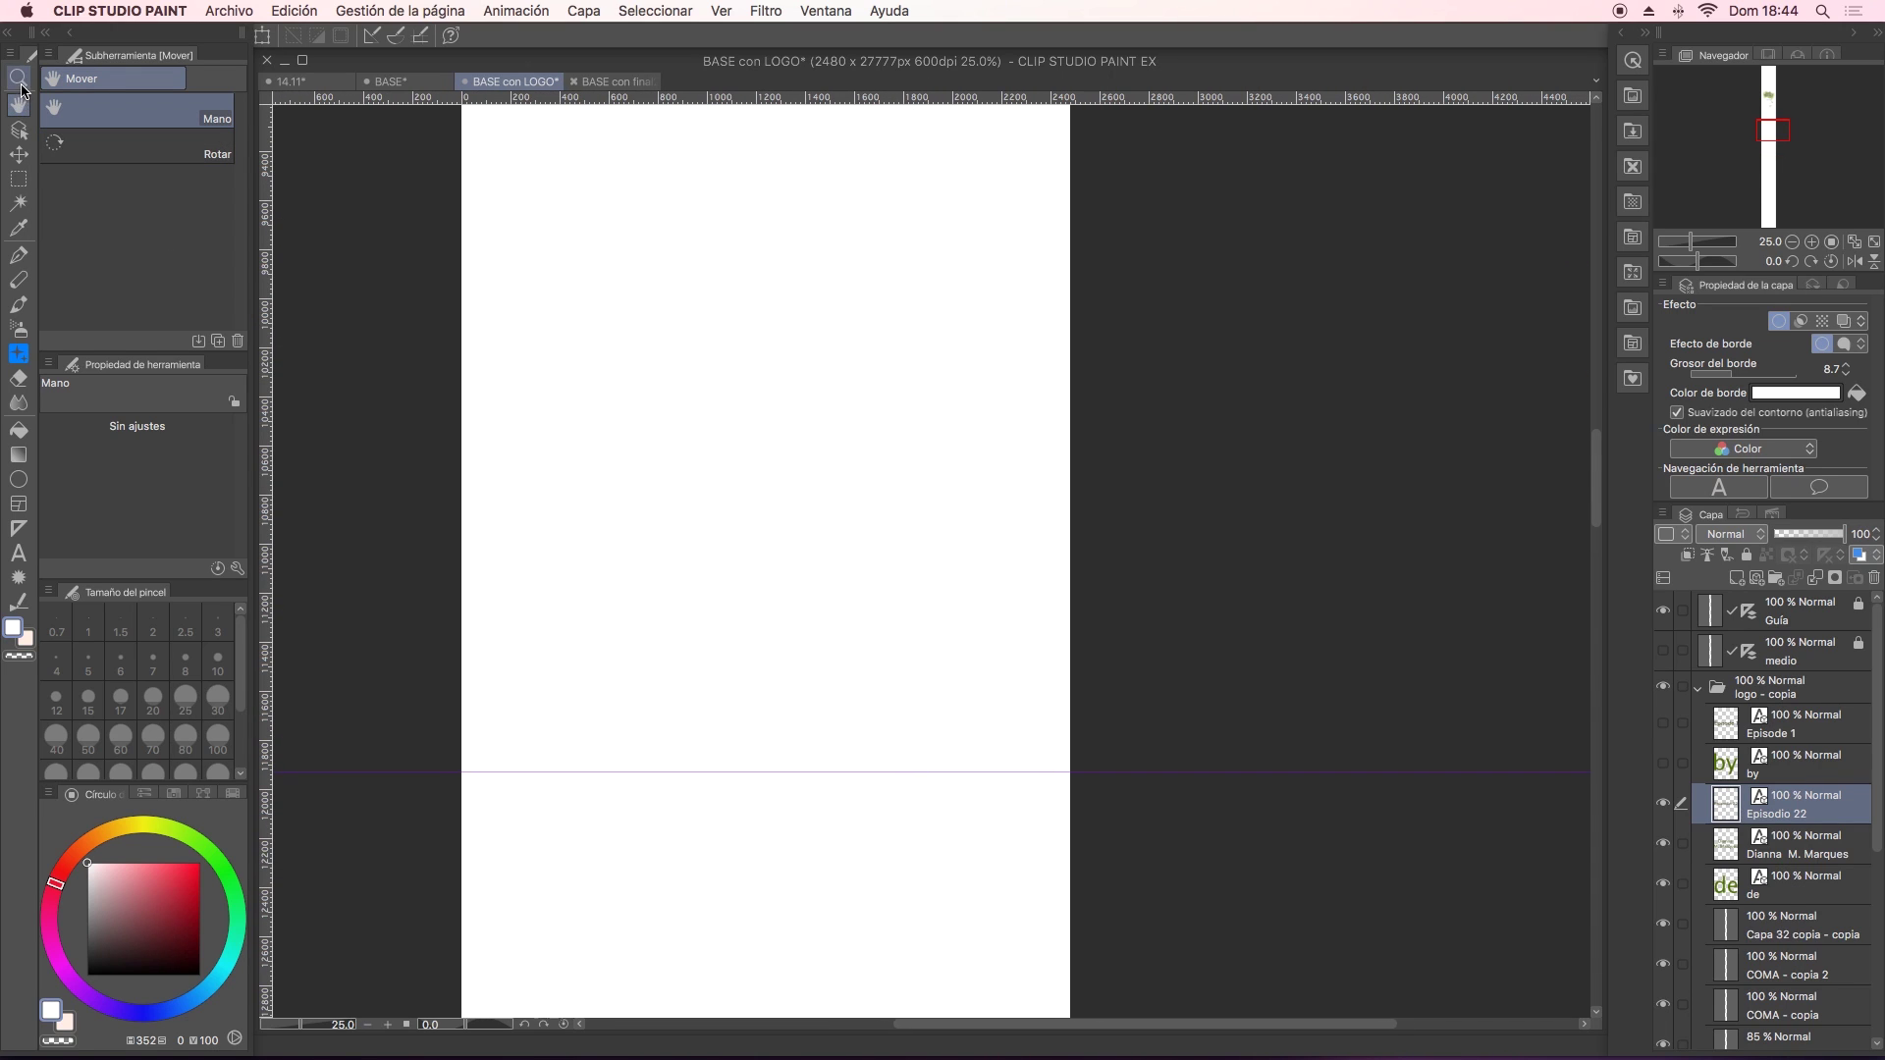
{"action": "scroll", "coordinate": [846, 543], "scroll_direction": "down", "scroll_amount": 3}
{"action": "scroll", "coordinate": [972, 442], "scroll_direction": "up", "scroll_amount": 5}
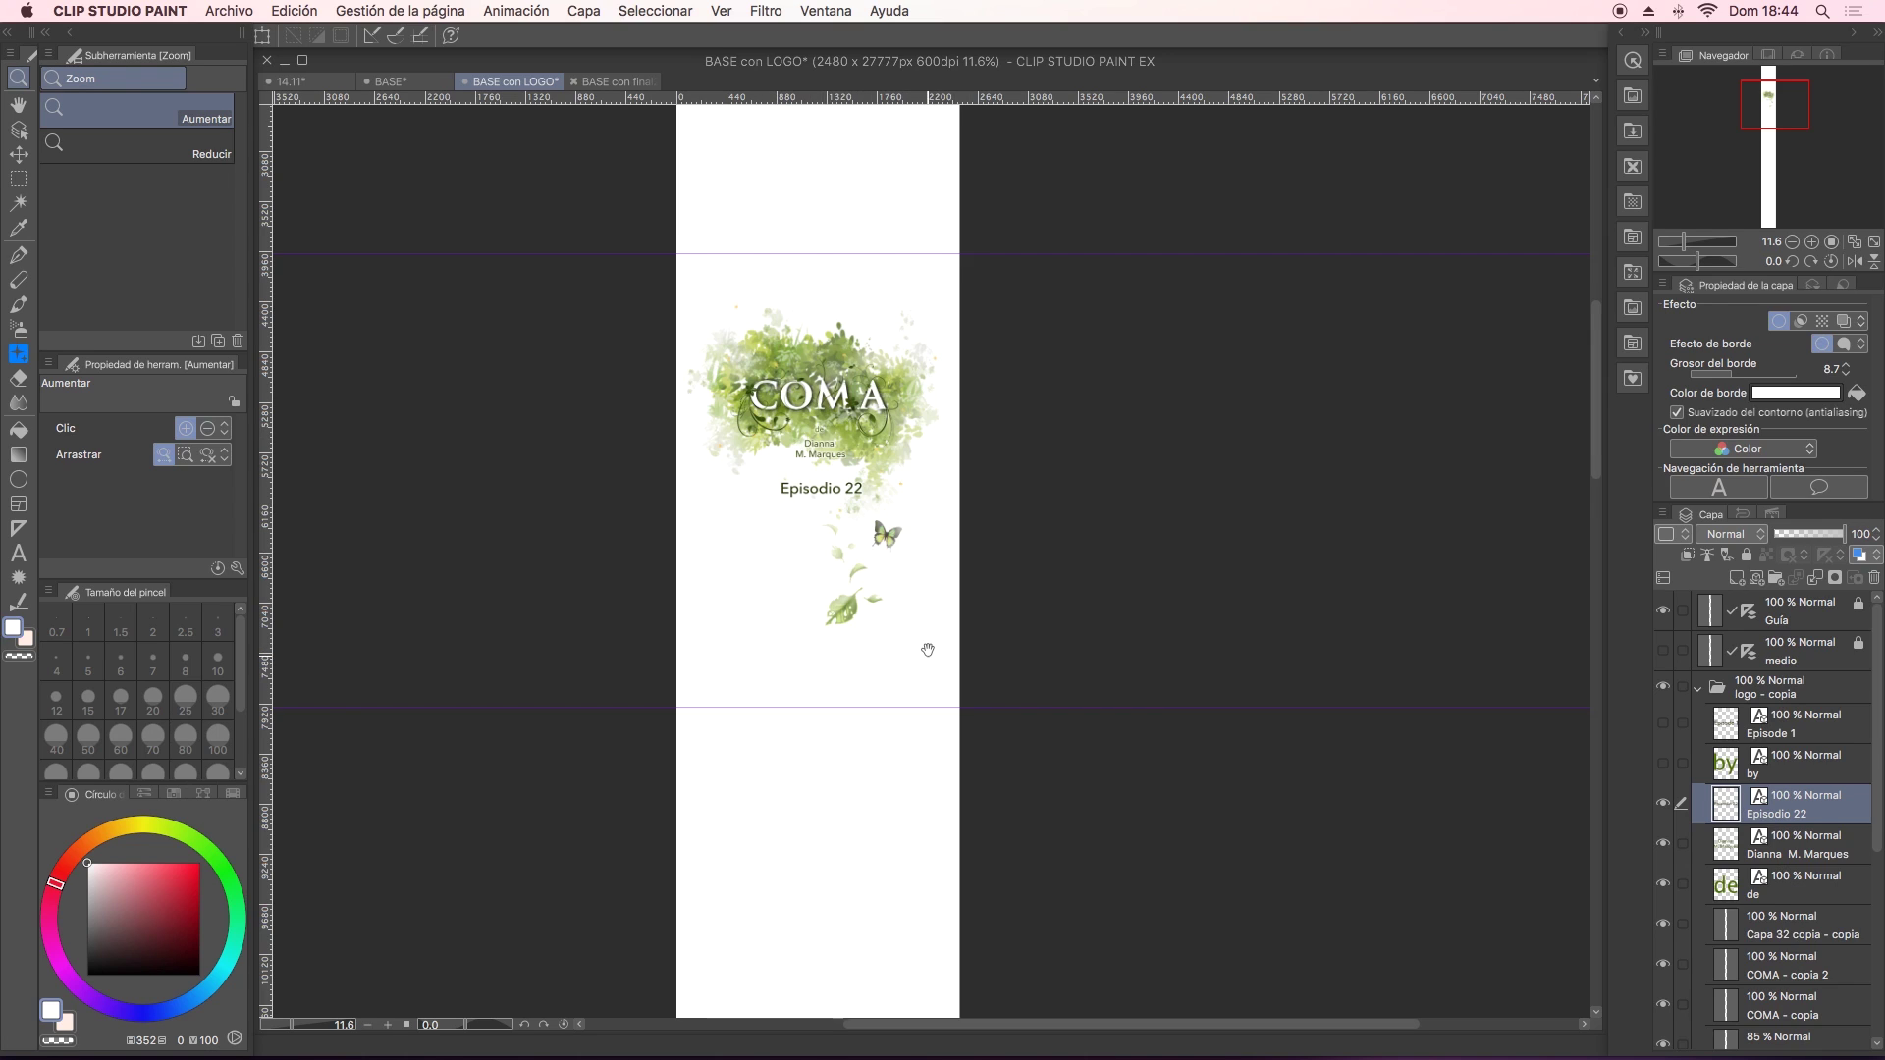
{"action": "scroll", "coordinate": [854, 364], "scroll_direction": "down", "scroll_amount": 4}
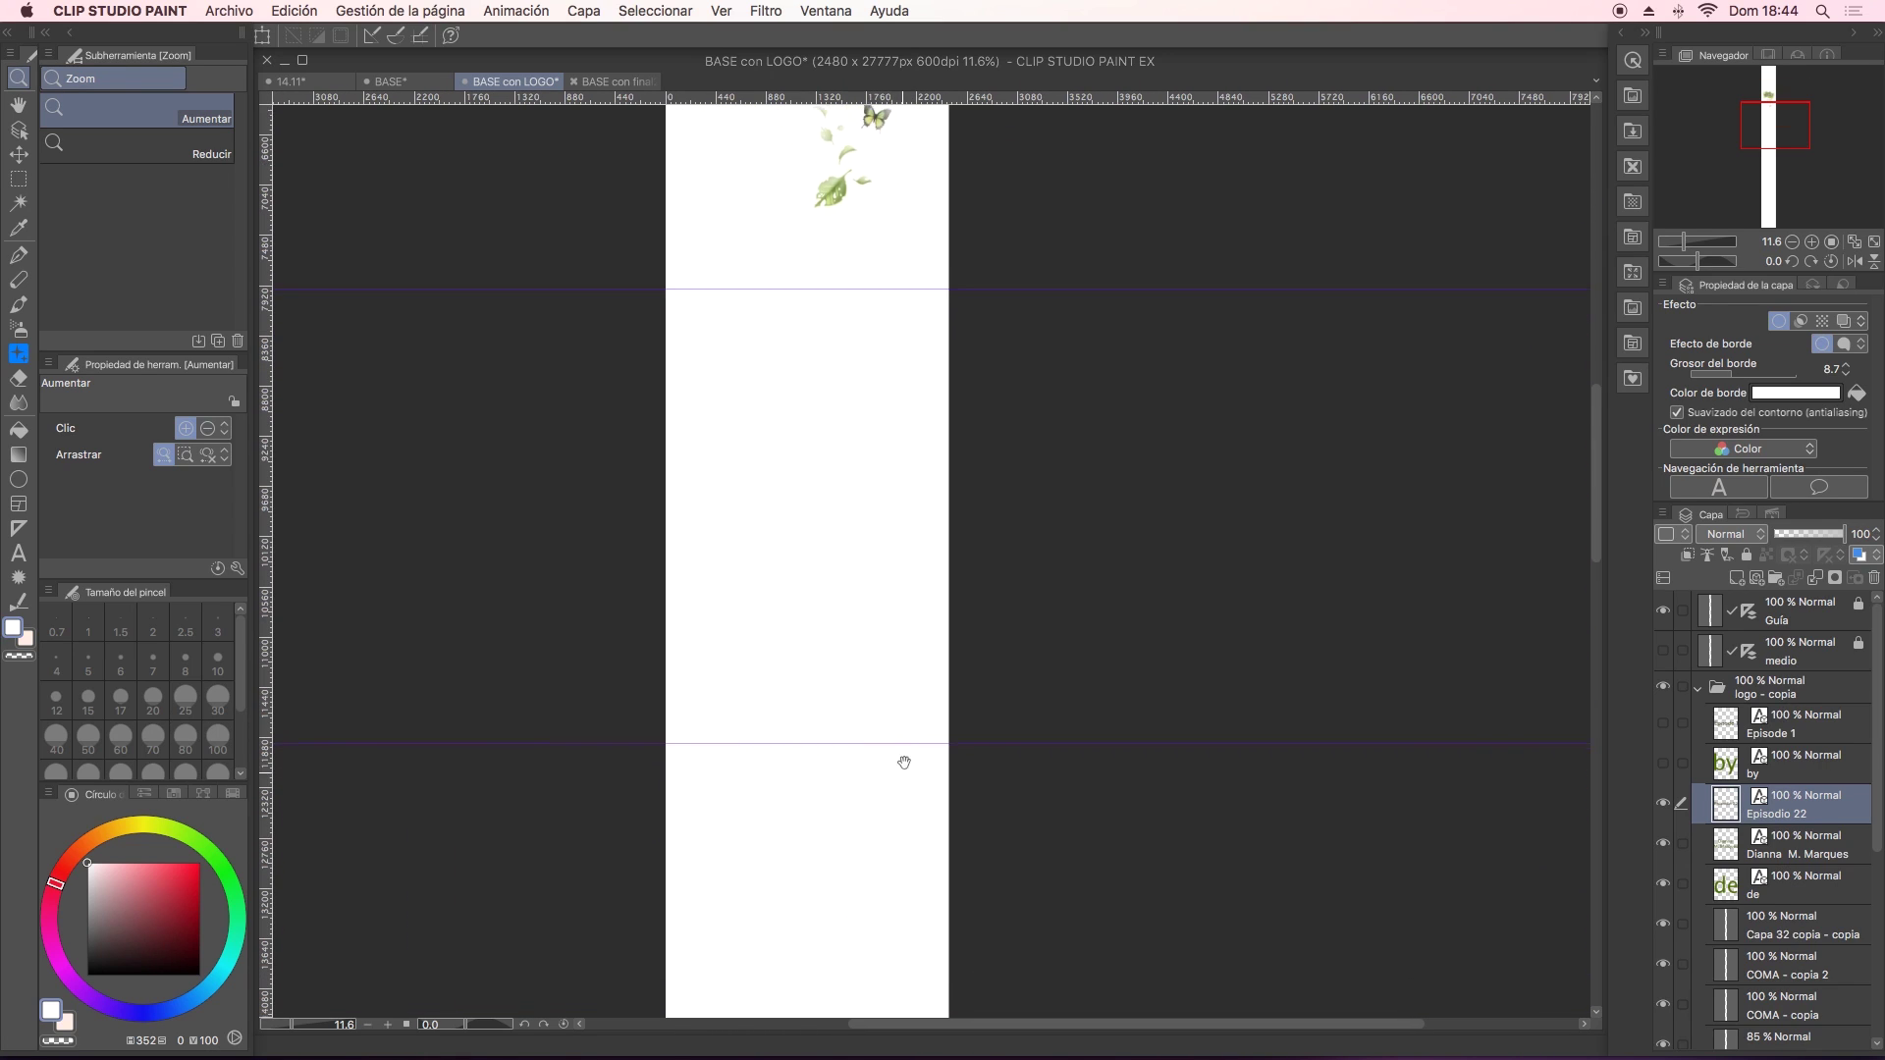
{"action": "scroll", "coordinate": [903, 756], "scroll_direction": "down", "scroll_amount": 4}
Add new layer Capa 2 and pen-sketch trial panel borders and a V-shaped stroke.
{"action": "left_click", "coordinate": [17, 255]}
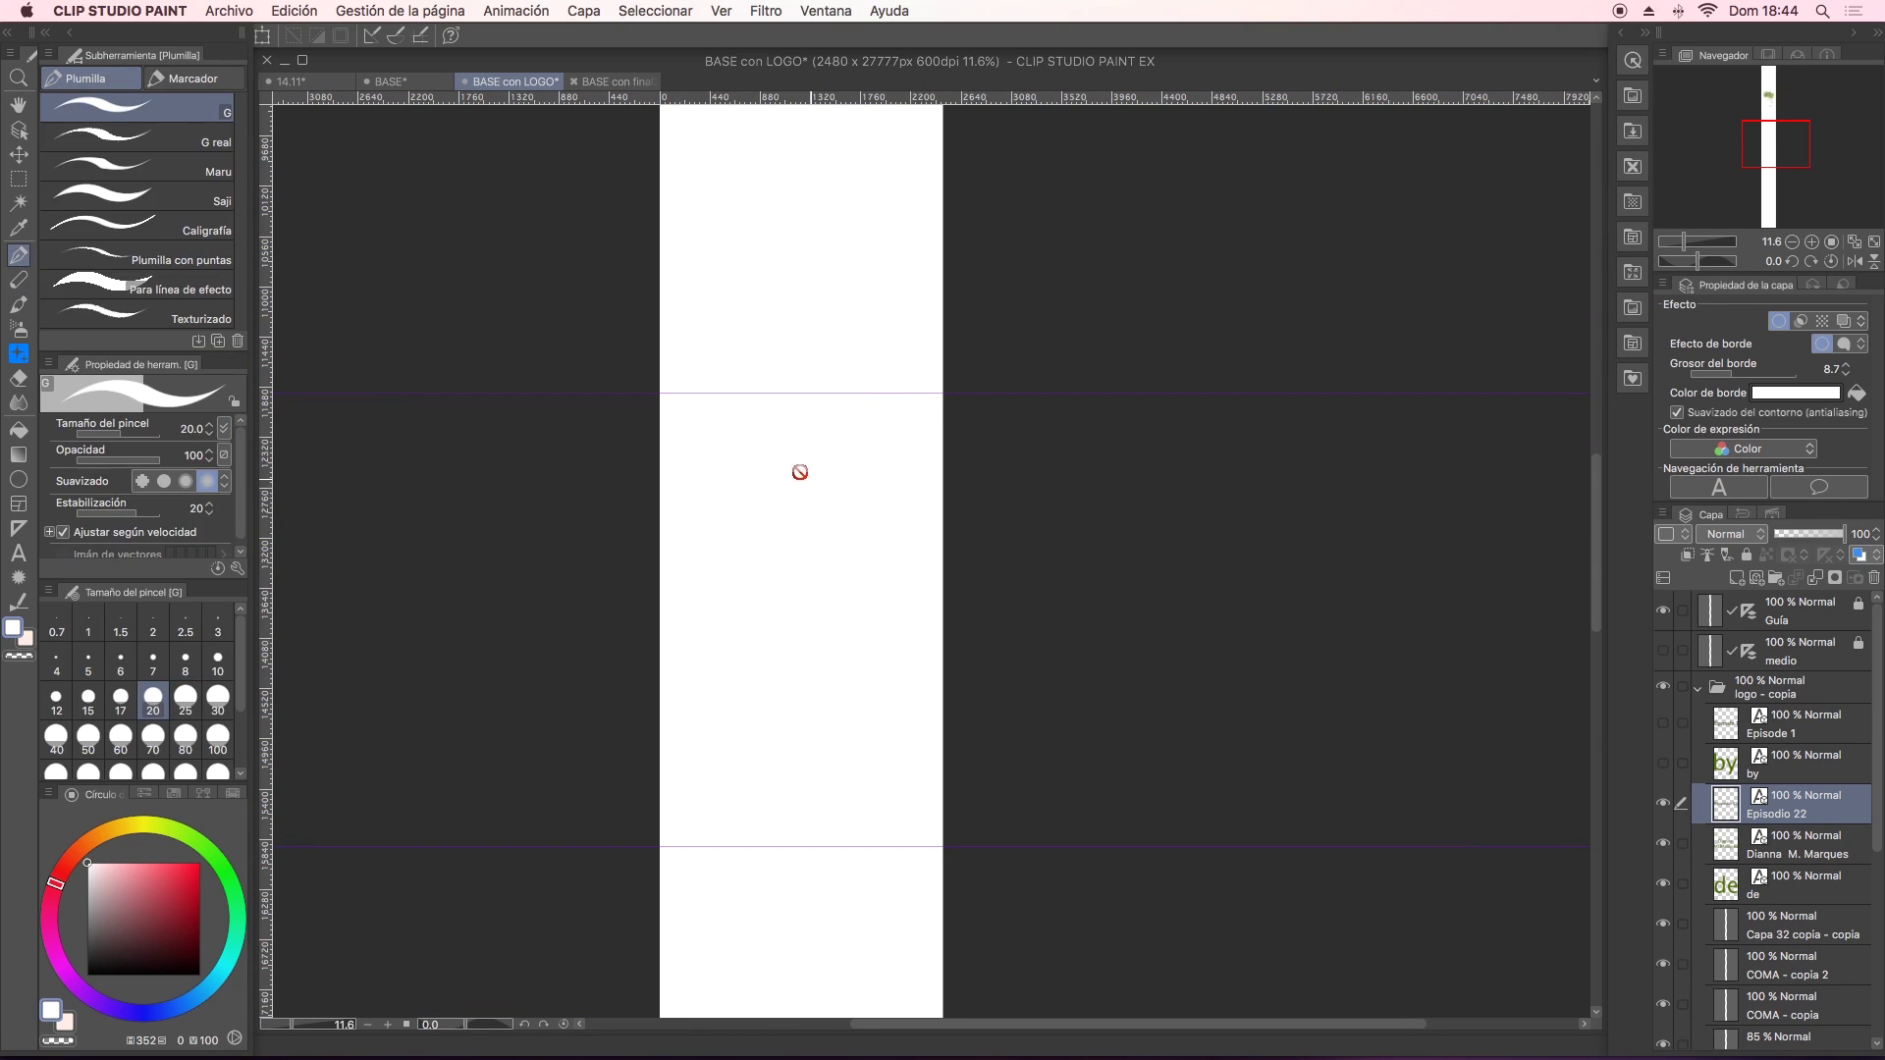
{"action": "key", "text": "ctrl+shift+n"}
{"action": "left_click_drag", "start_coordinate": [779, 464], "coordinate": [863, 783]}
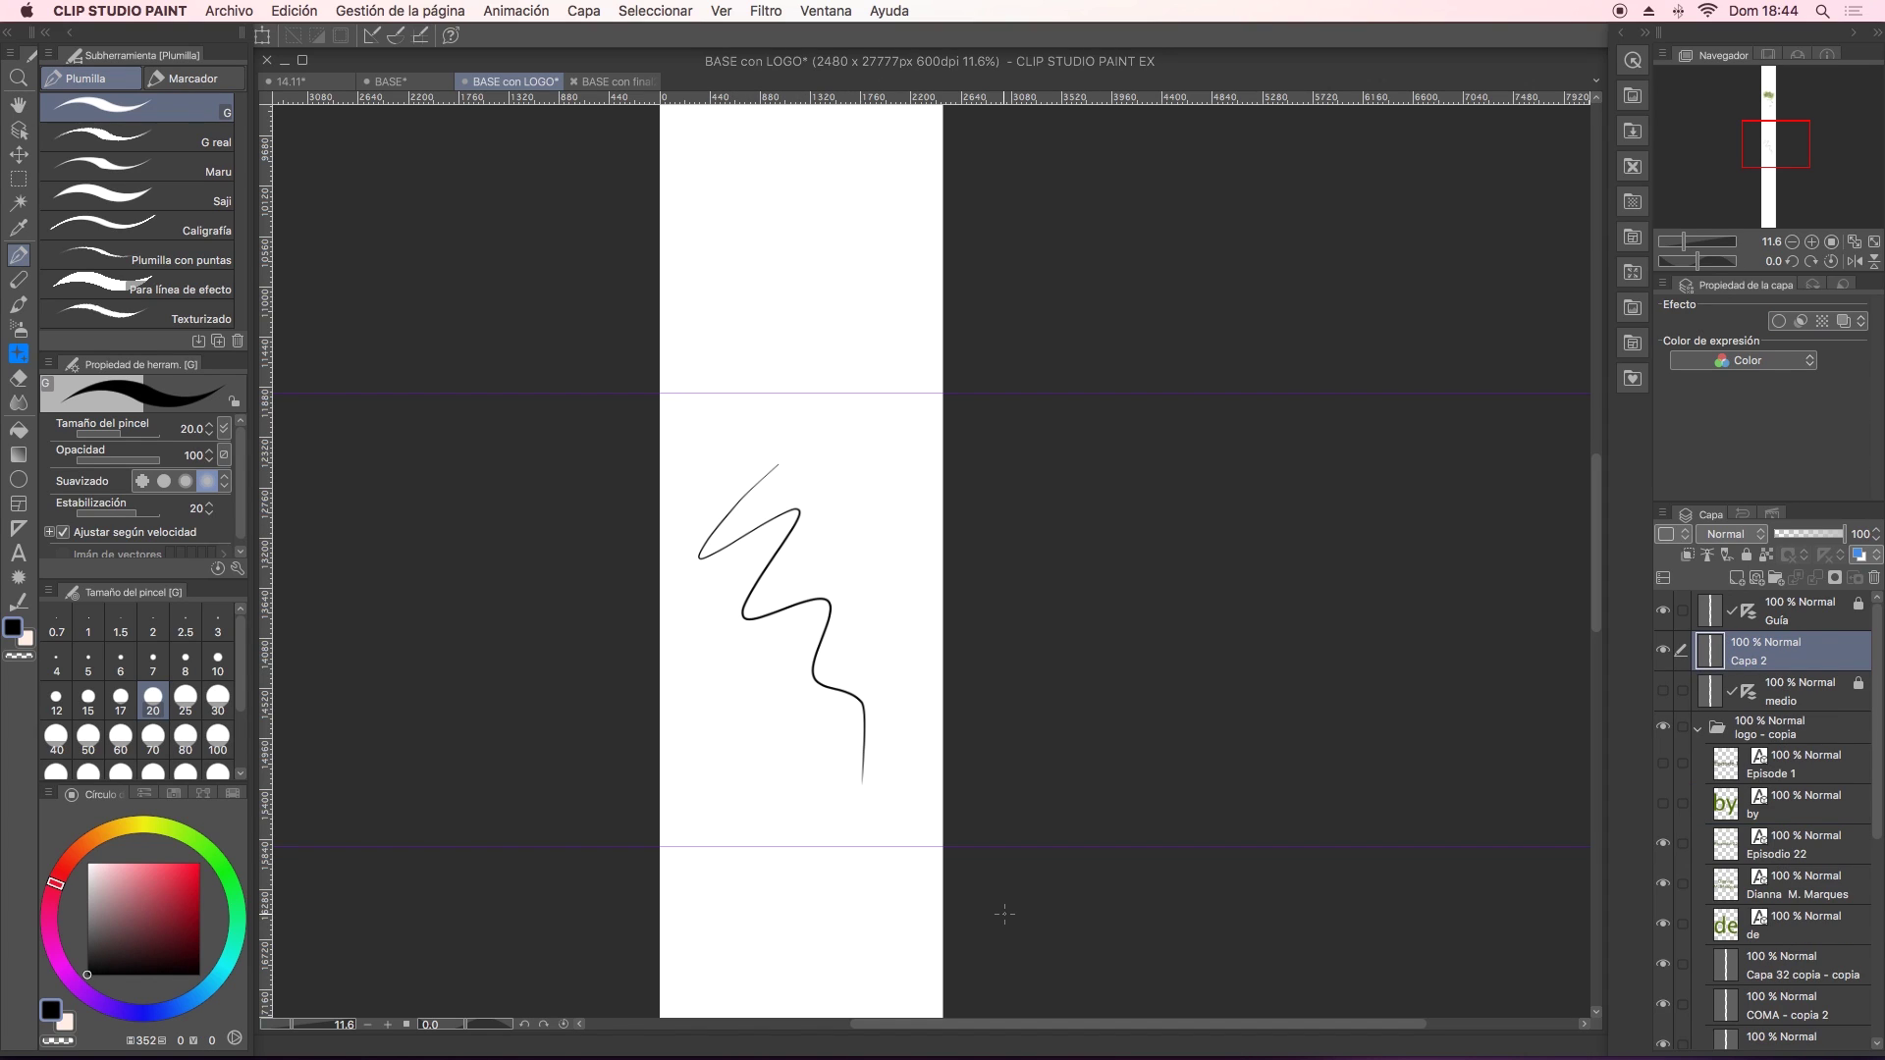
{"action": "mouse_move", "coordinate": [660, 390]}
{"action": "left_mouse_down"}
{"action": "mouse_move", "coordinate": [944, 398]}
{"action": "mouse_move", "coordinate": [896, 506]}
{"action": "left_mouse_up"}
{"action": "mouse_move", "coordinate": [862, 483]}
{"action": "left_mouse_down"}
{"action": "mouse_move", "coordinate": [904, 542]}
{"action": "mouse_move", "coordinate": [925, 501]}
{"action": "left_mouse_up"}
{"action": "left_click_drag", "start_coordinate": [982, 173], "coordinate": [1007, 629]}
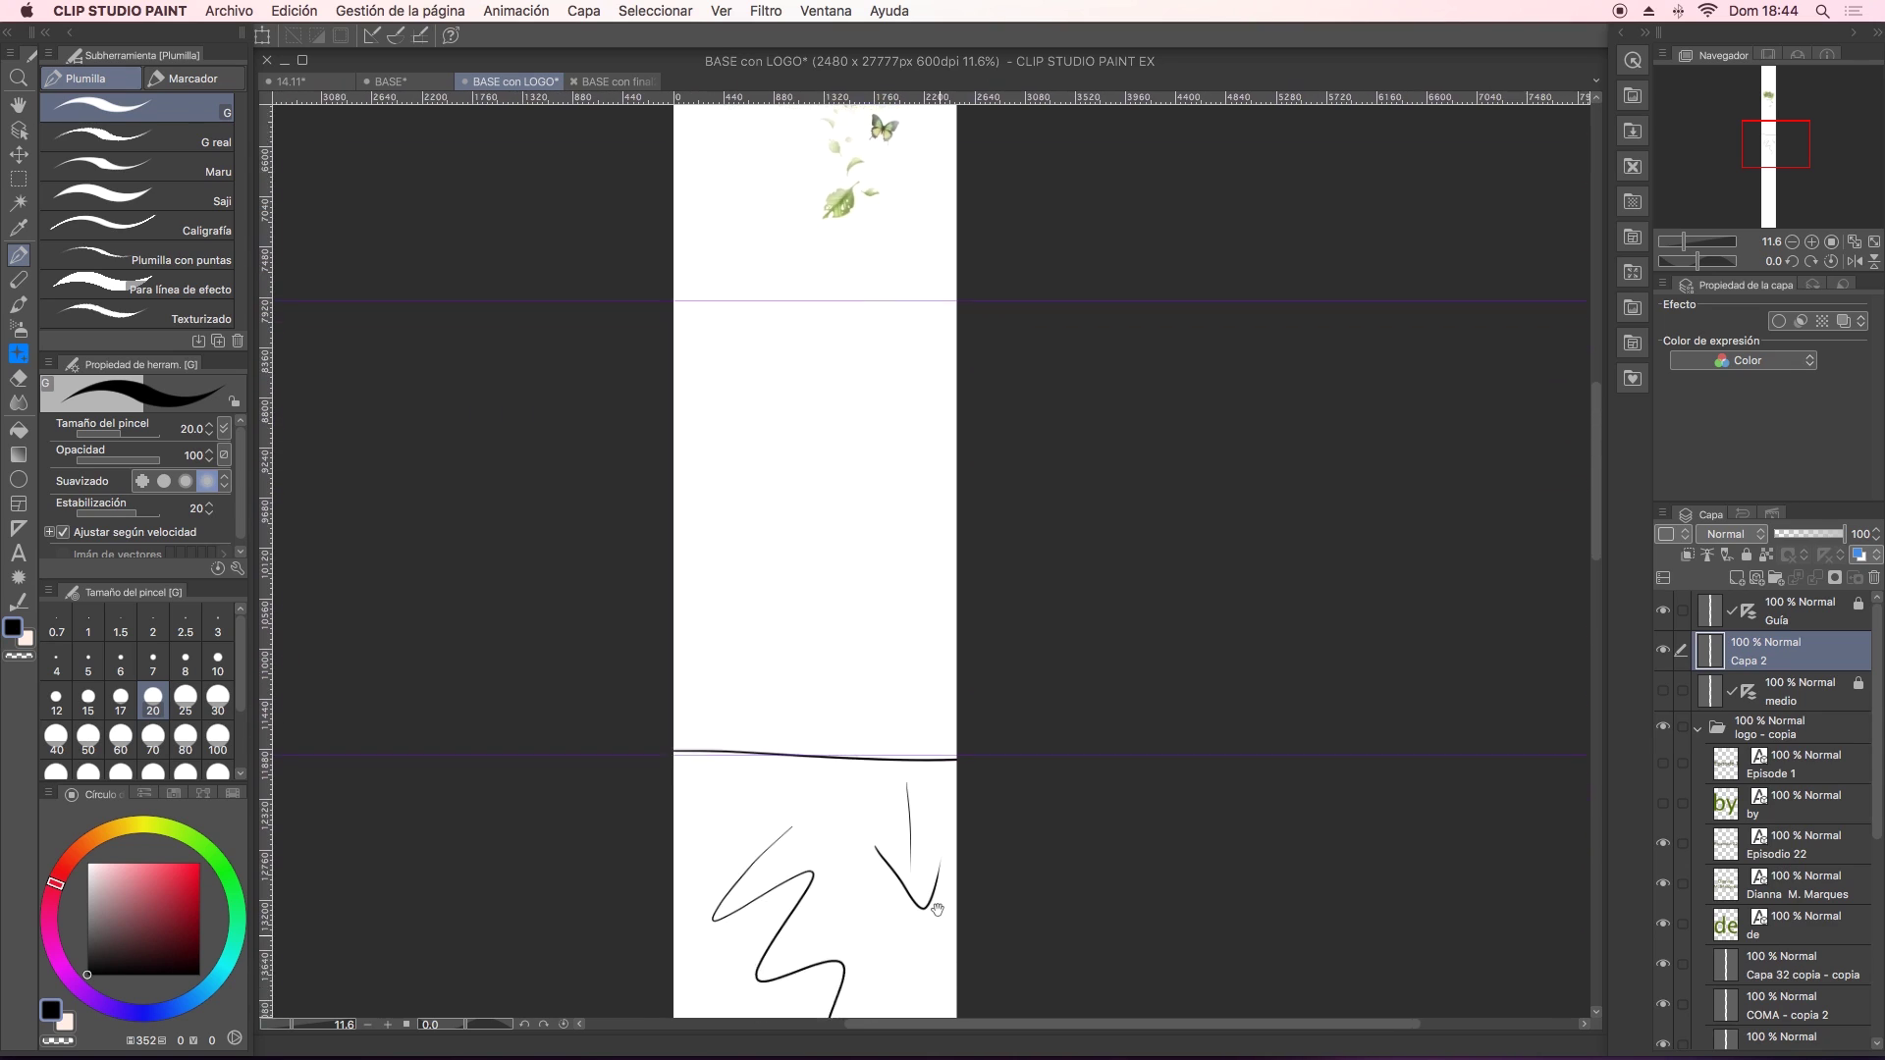
Sketch X diagonals across the empty and top panels, then undo the test strokes.
{"action": "scroll", "coordinate": [1006, 630], "scroll_direction": "up", "scroll_amount": 3}
{"action": "left_click_drag", "start_coordinate": [1109, 750], "coordinate": [1102, 530]}
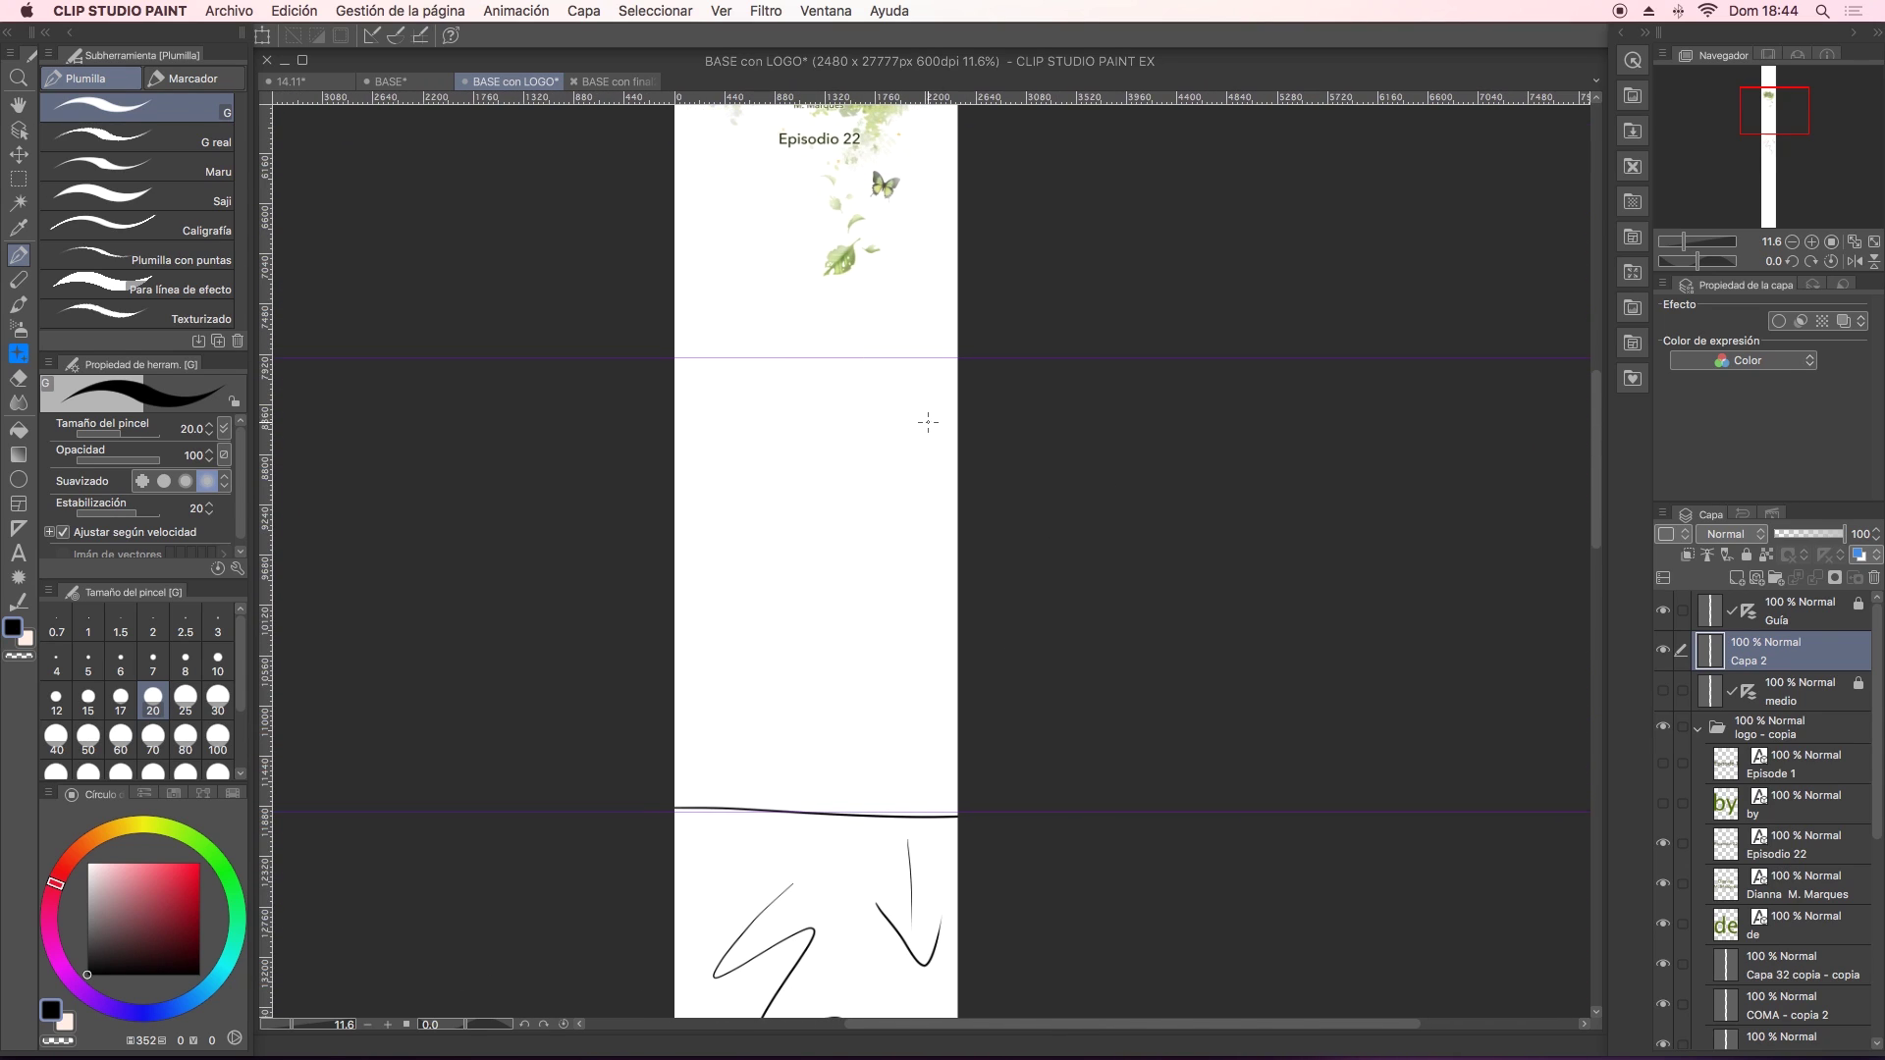
{"action": "mouse_move", "coordinate": [663, 352]}
{"action": "left_mouse_down"}
{"action": "mouse_move", "coordinate": [967, 363]}
{"action": "mouse_move", "coordinate": [663, 687]}
{"action": "mouse_move", "coordinate": [964, 765]}
{"action": "left_mouse_up"}
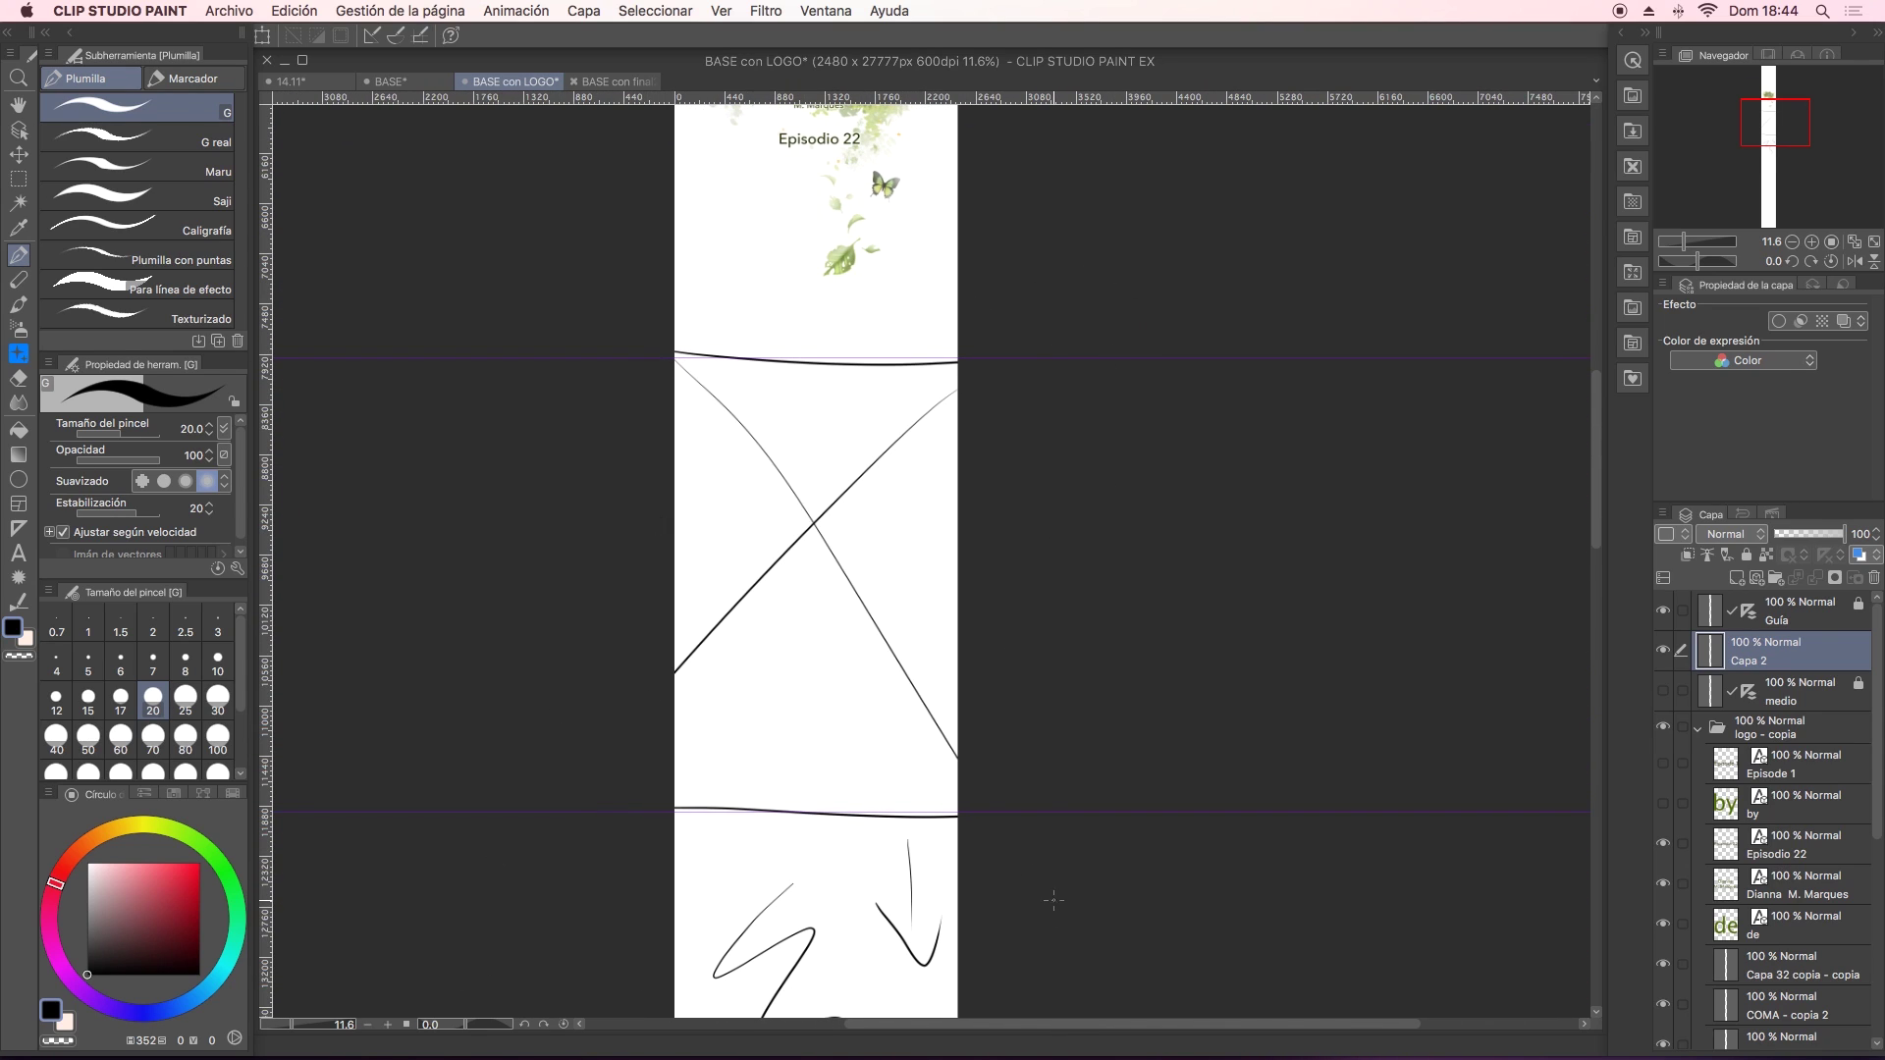
{"action": "scroll", "coordinate": [1104, 687], "scroll_direction": "up", "scroll_amount": 10}
{"action": "scroll", "coordinate": [1245, 749], "scroll_direction": "up", "scroll_amount": 3}
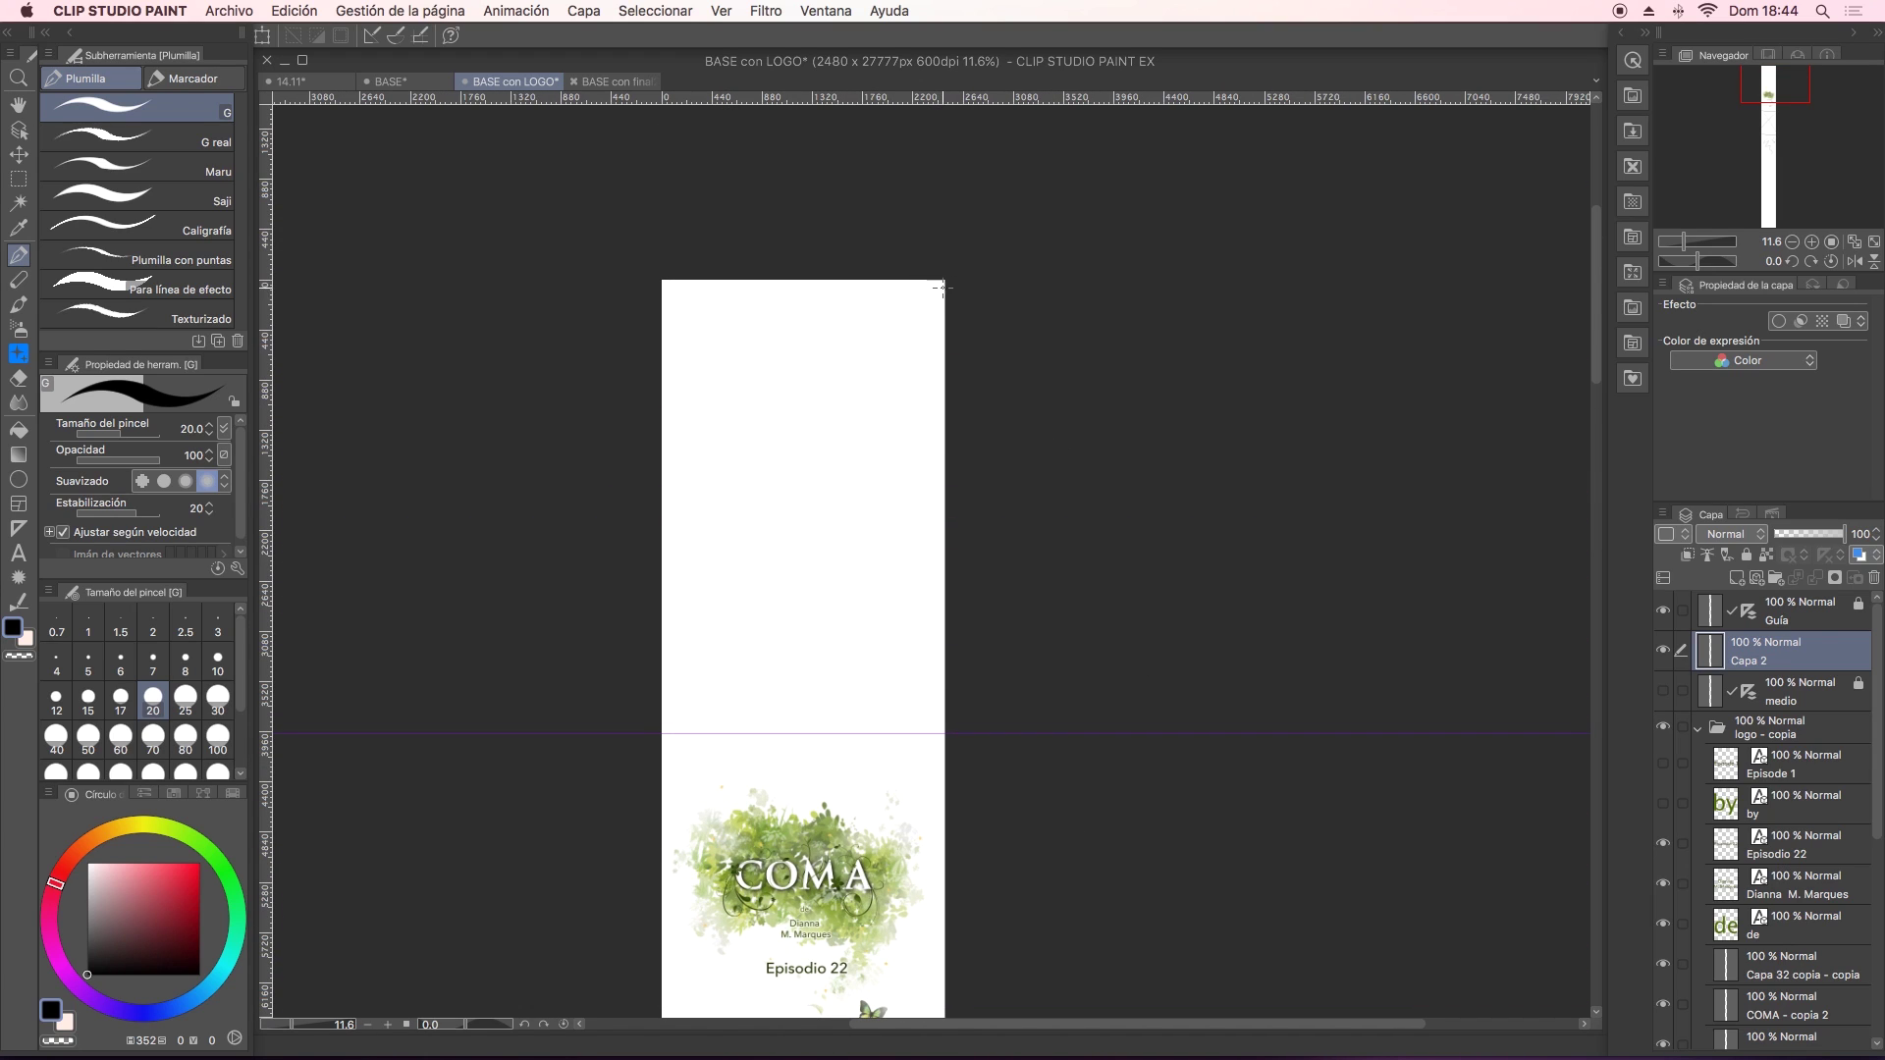
{"action": "left_click_drag", "start_coordinate": [952, 276], "coordinate": [572, 783]}
{"action": "mouse_move", "coordinate": [605, 256]}
{"action": "left_mouse_down"}
{"action": "mouse_move", "coordinate": [967, 704]}
{"action": "mouse_move", "coordinate": [1023, 278]}
{"action": "left_mouse_up"}
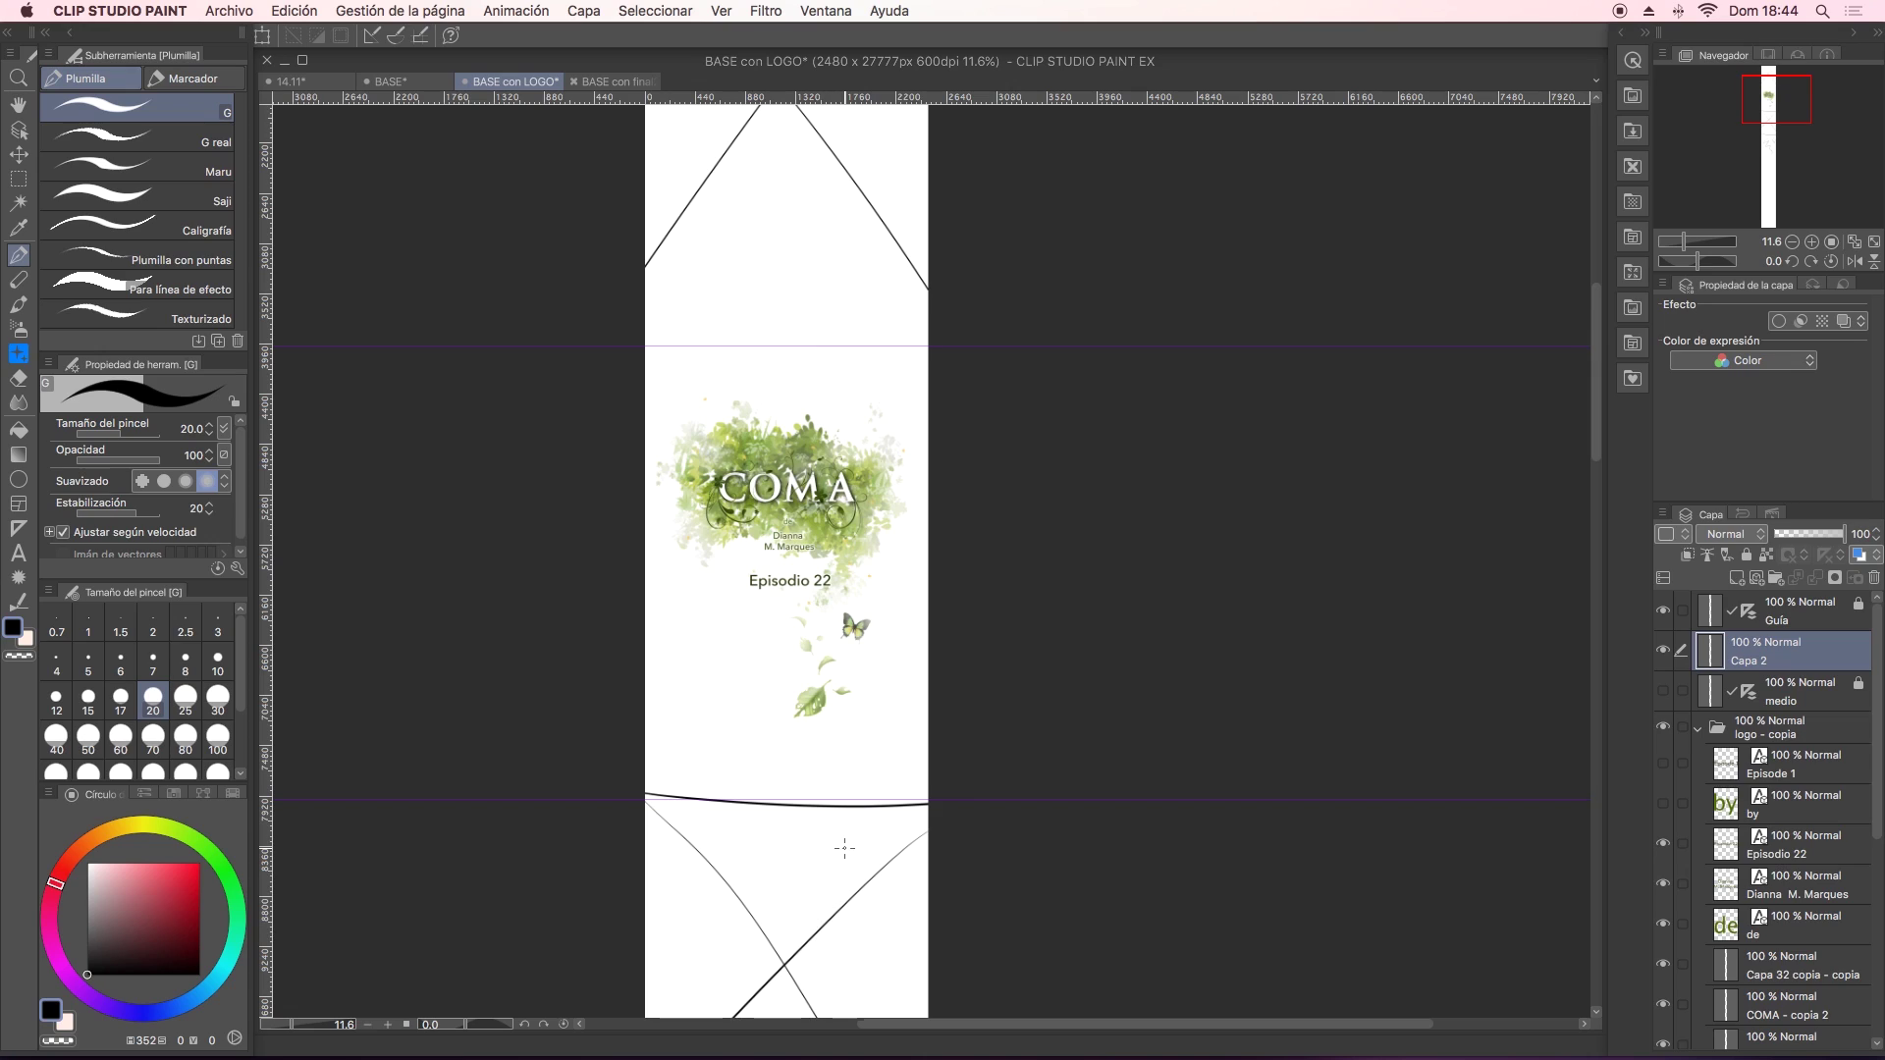
{"action": "key", "text": "super+z"}
{"action": "key", "text": "super+z"}
{"action": "key", "text": "super+z"}
{"action": "key", "text": "super+z"}
{"action": "key", "text": "super+z"}
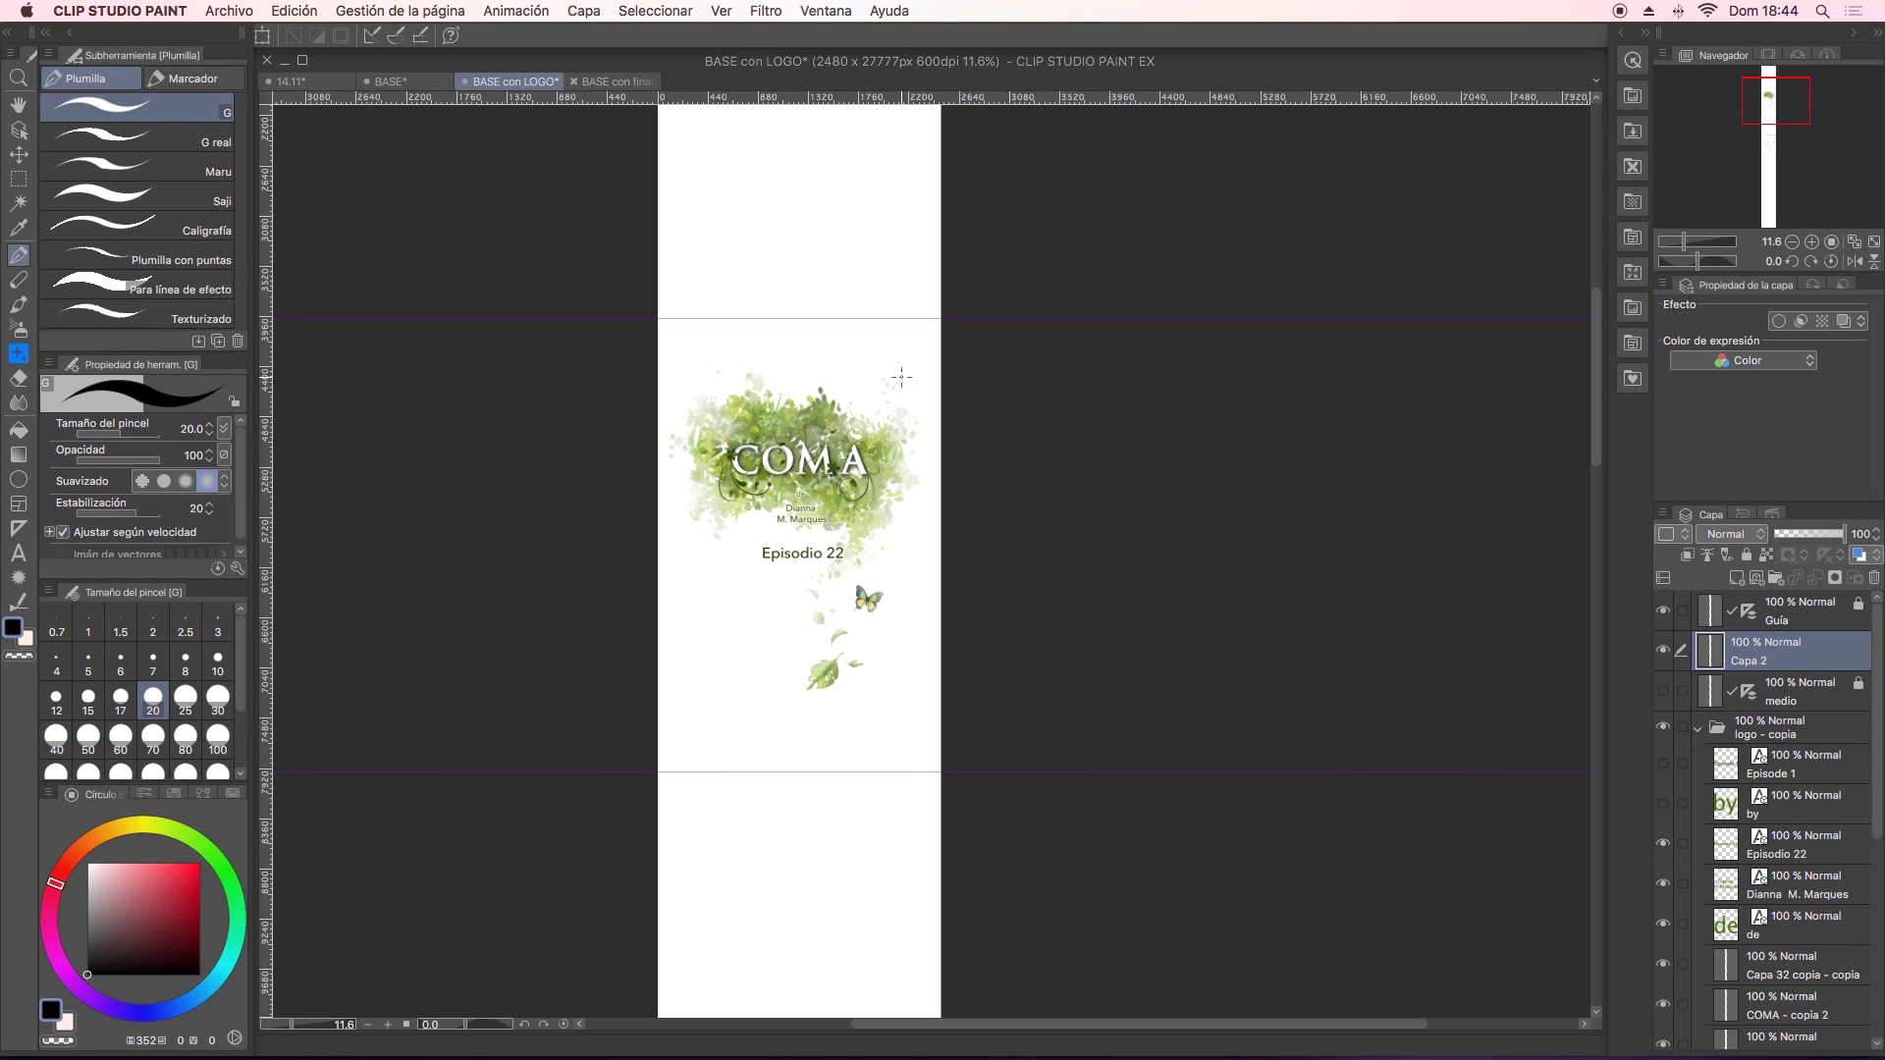
Zoom in to 25% on the COMA title art to inspect it closely.
{"action": "left_click", "coordinate": [18, 78]}
{"action": "left_click", "coordinate": [826, 514]}
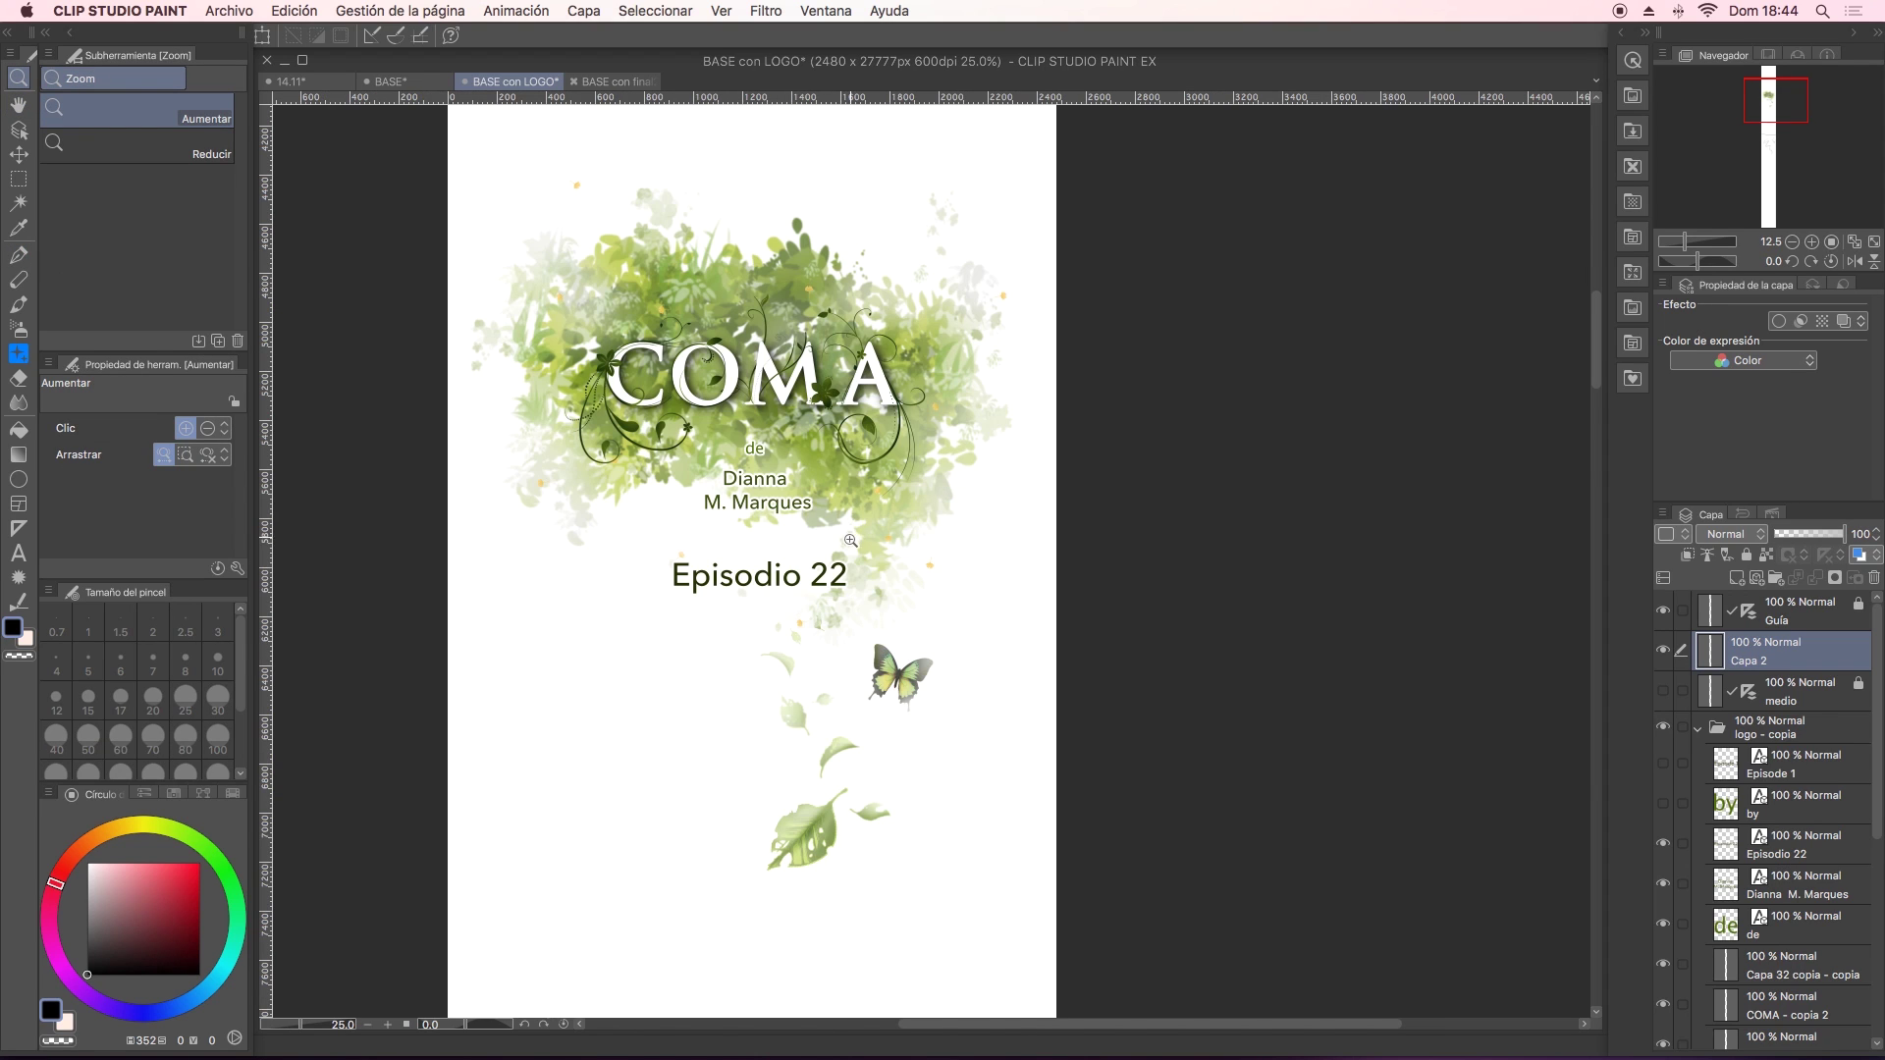
{"action": "left_click", "coordinate": [825, 513]}
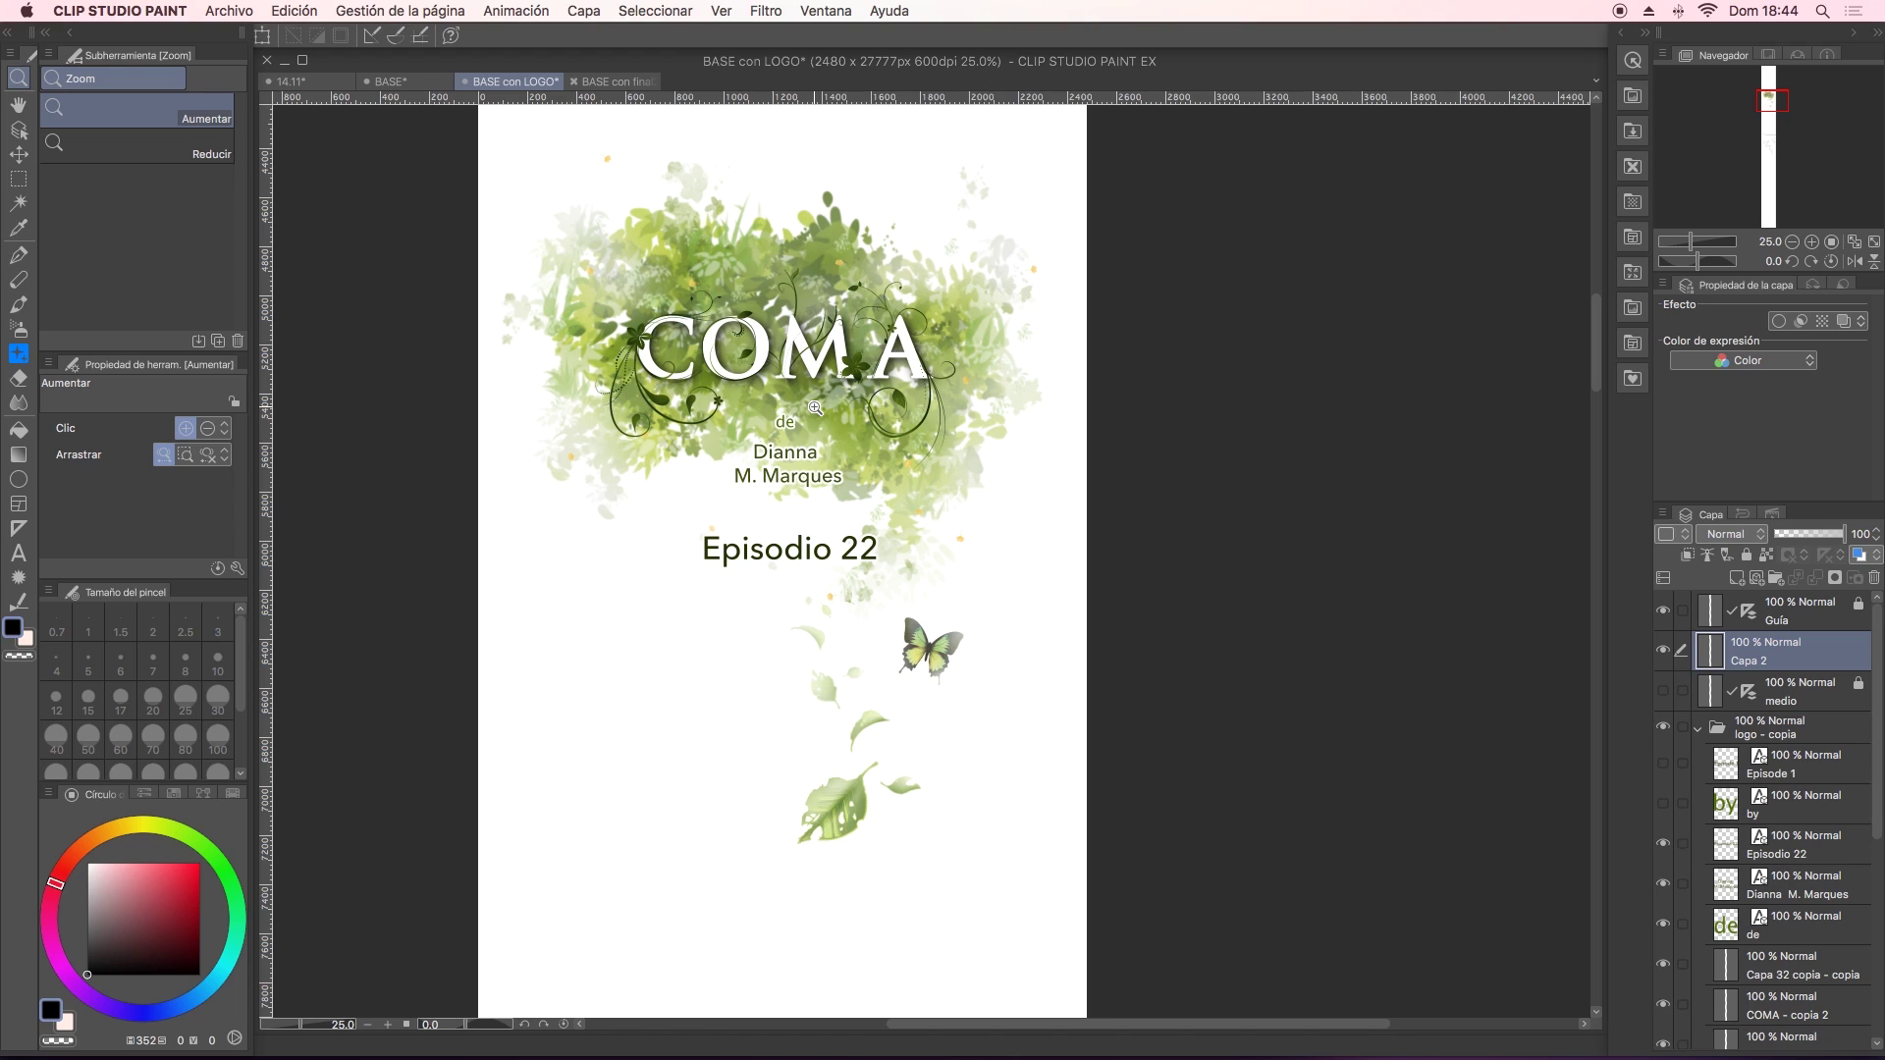
{"action": "scroll", "coordinate": [815, 408], "scroll_direction": "up", "scroll_amount": 3}
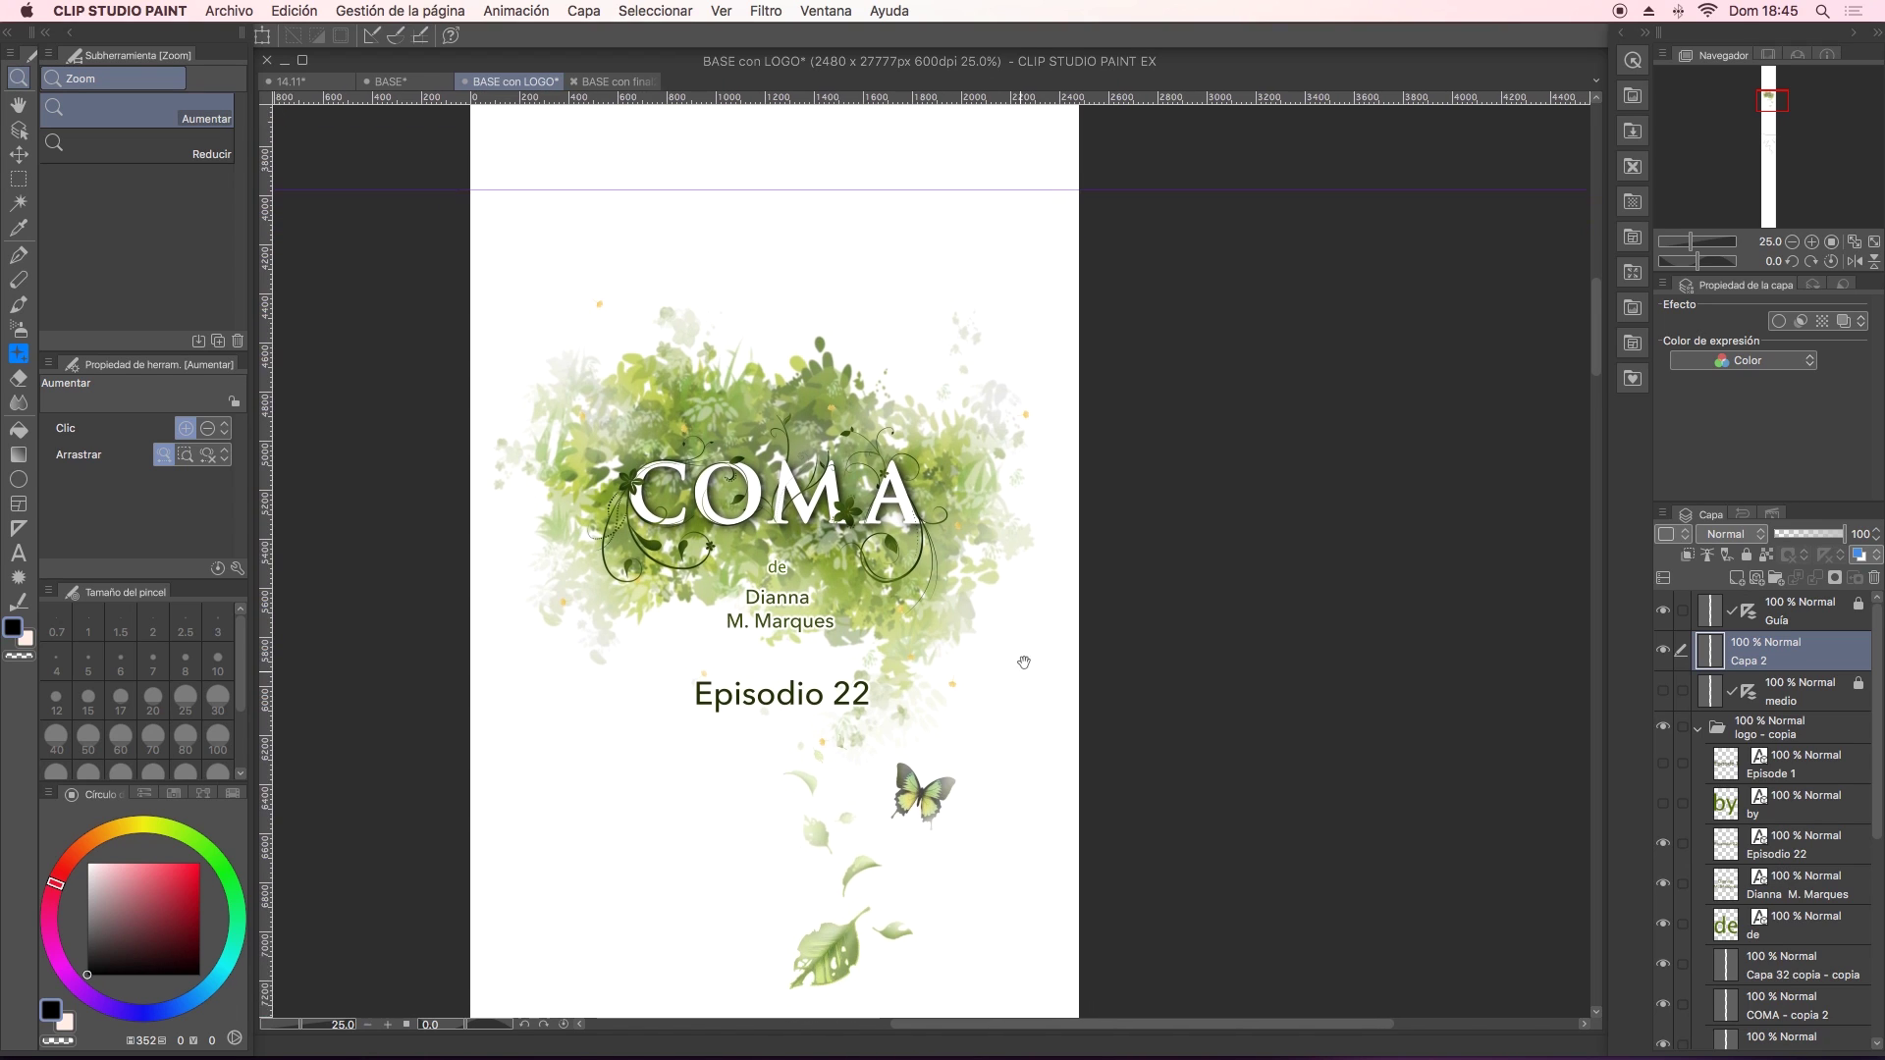
{"action": "scroll", "coordinate": [884, 589], "scroll_direction": "up", "scroll_amount": 2}
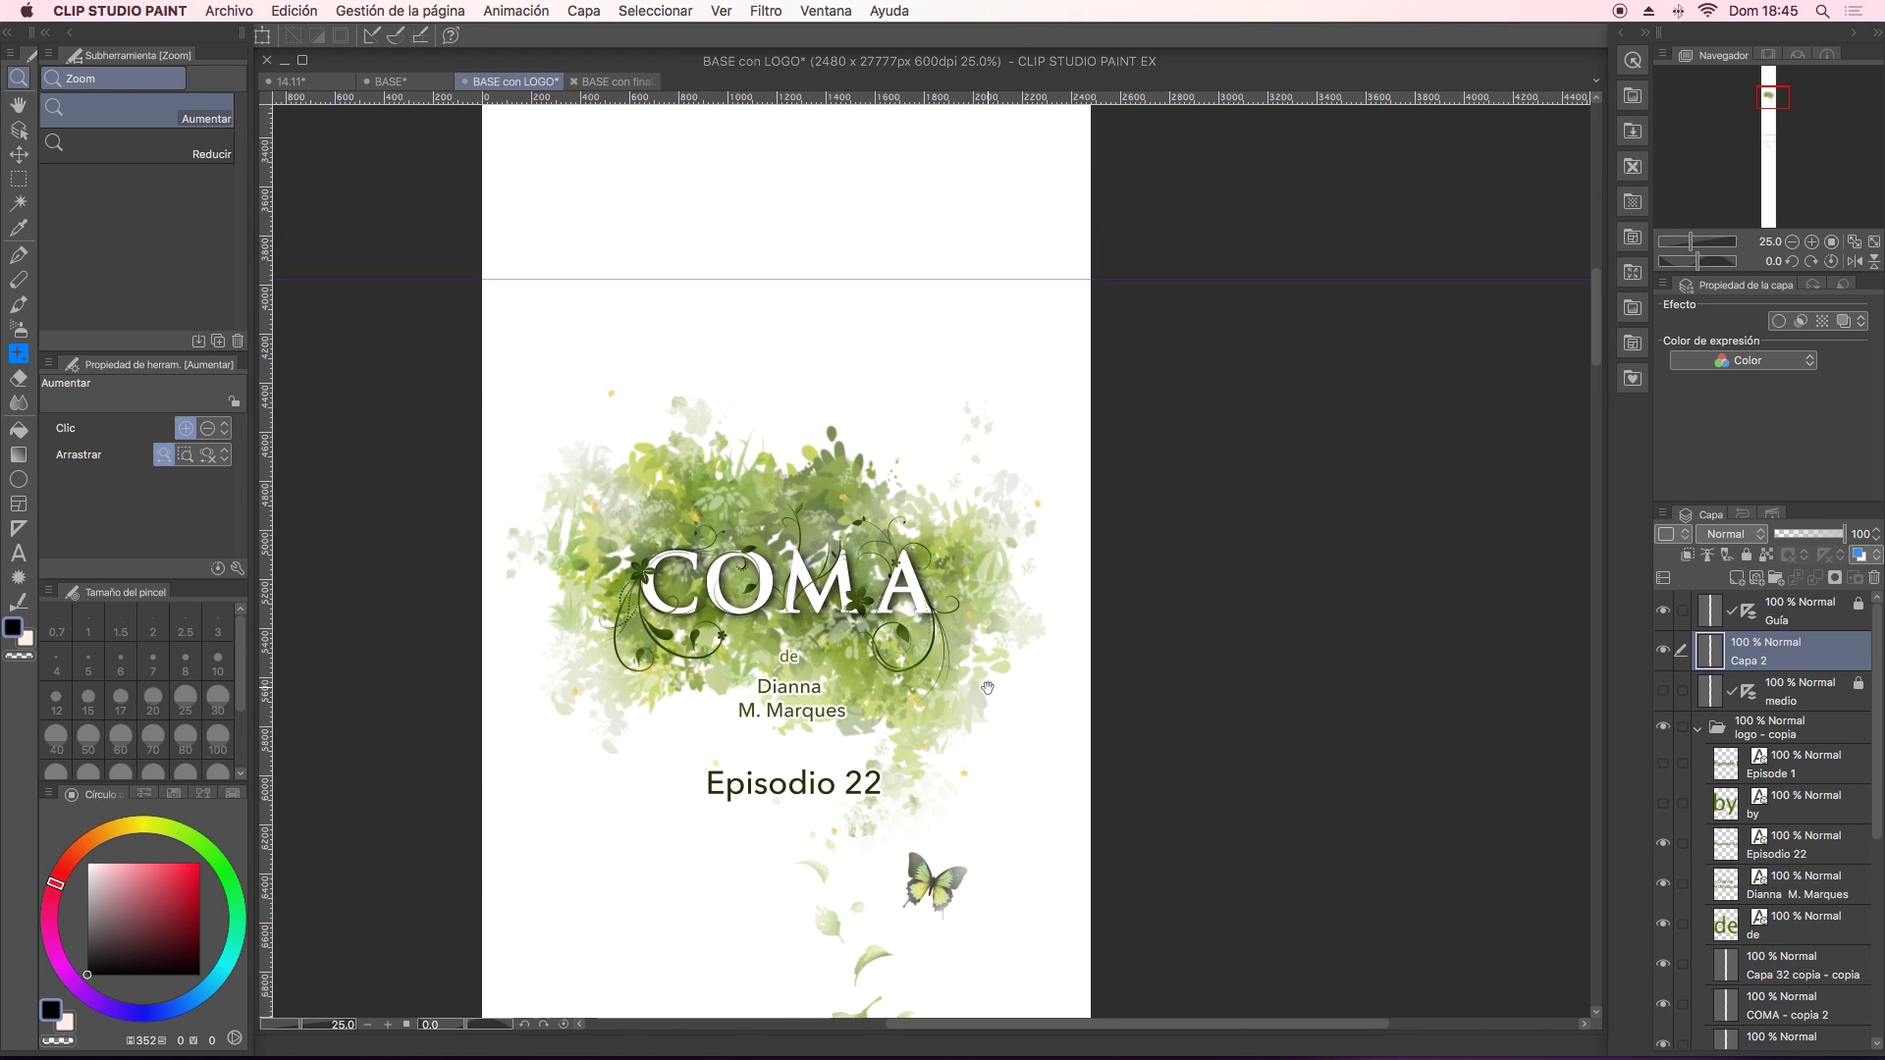
{"action": "scroll", "coordinate": [963, 559], "scroll_direction": "down", "scroll_amount": 2}
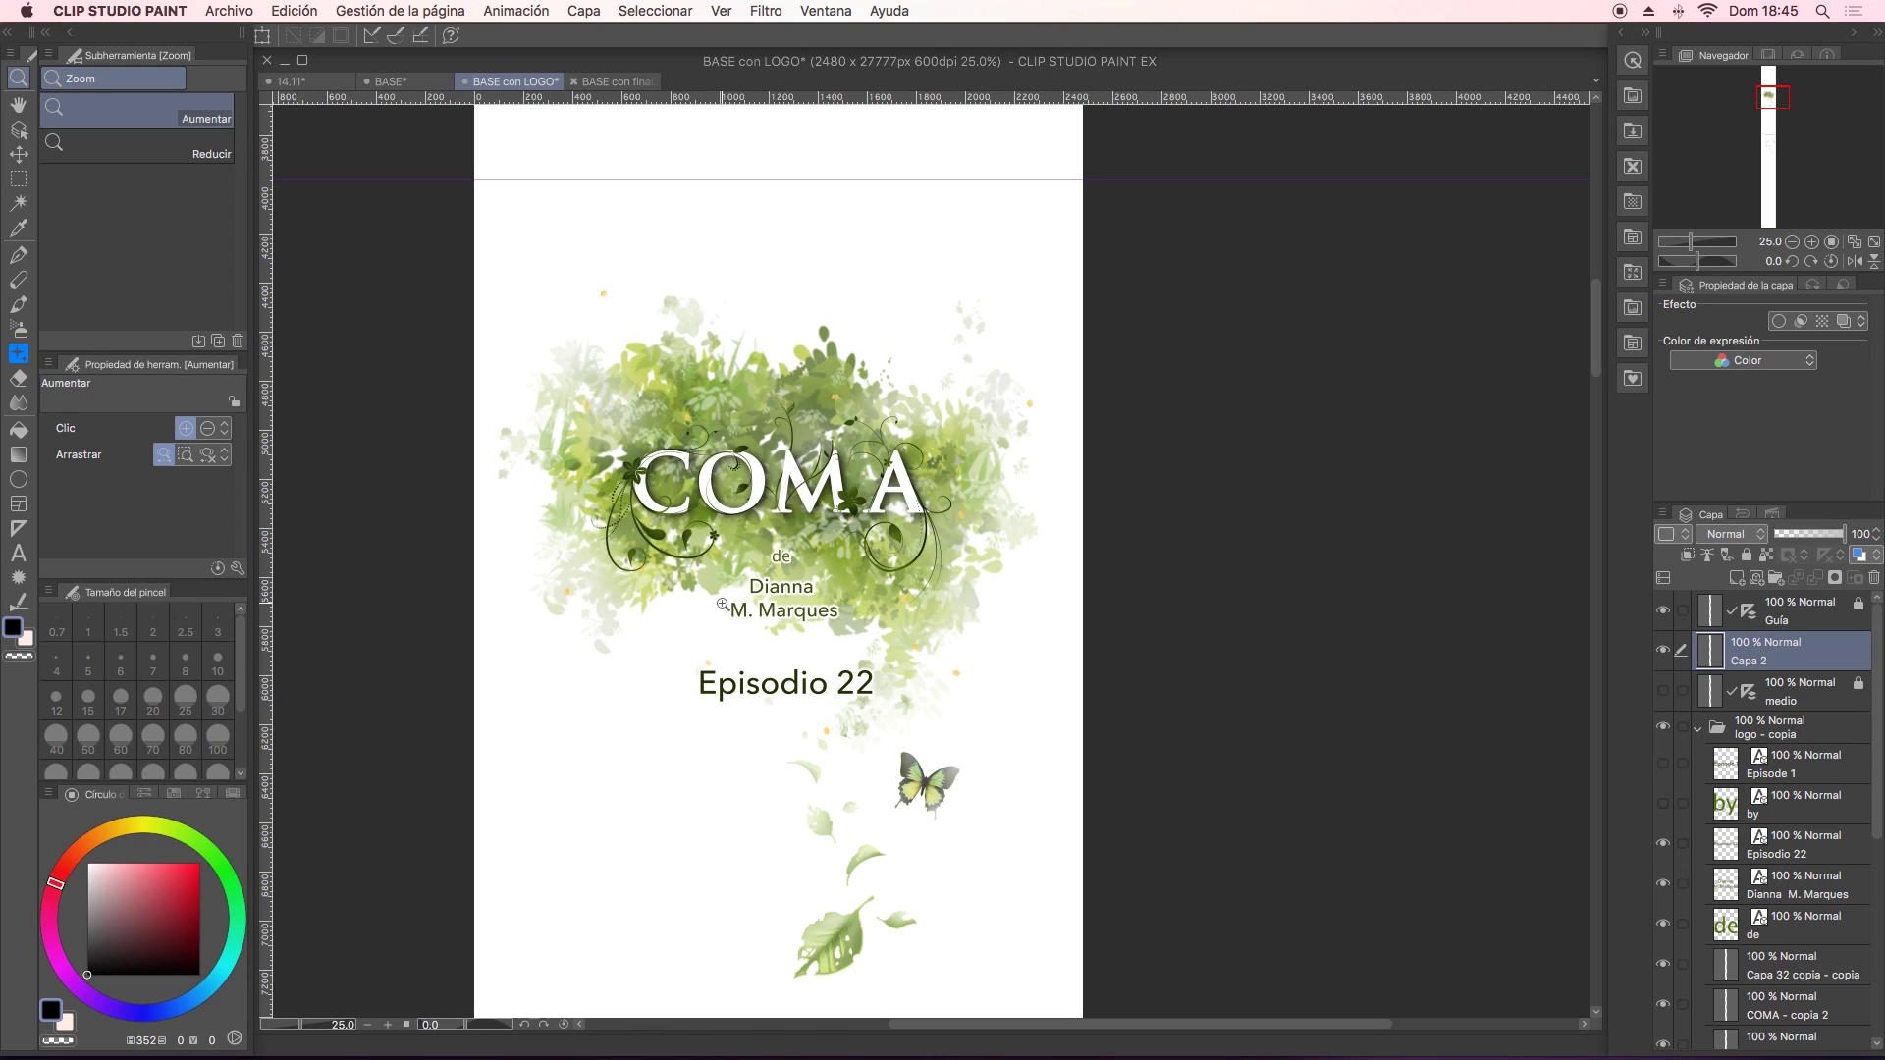
Close BASE con LOGO with No guardar and reposition the BASE con final2.jpg view.
{"action": "left_click", "coordinate": [465, 81]}
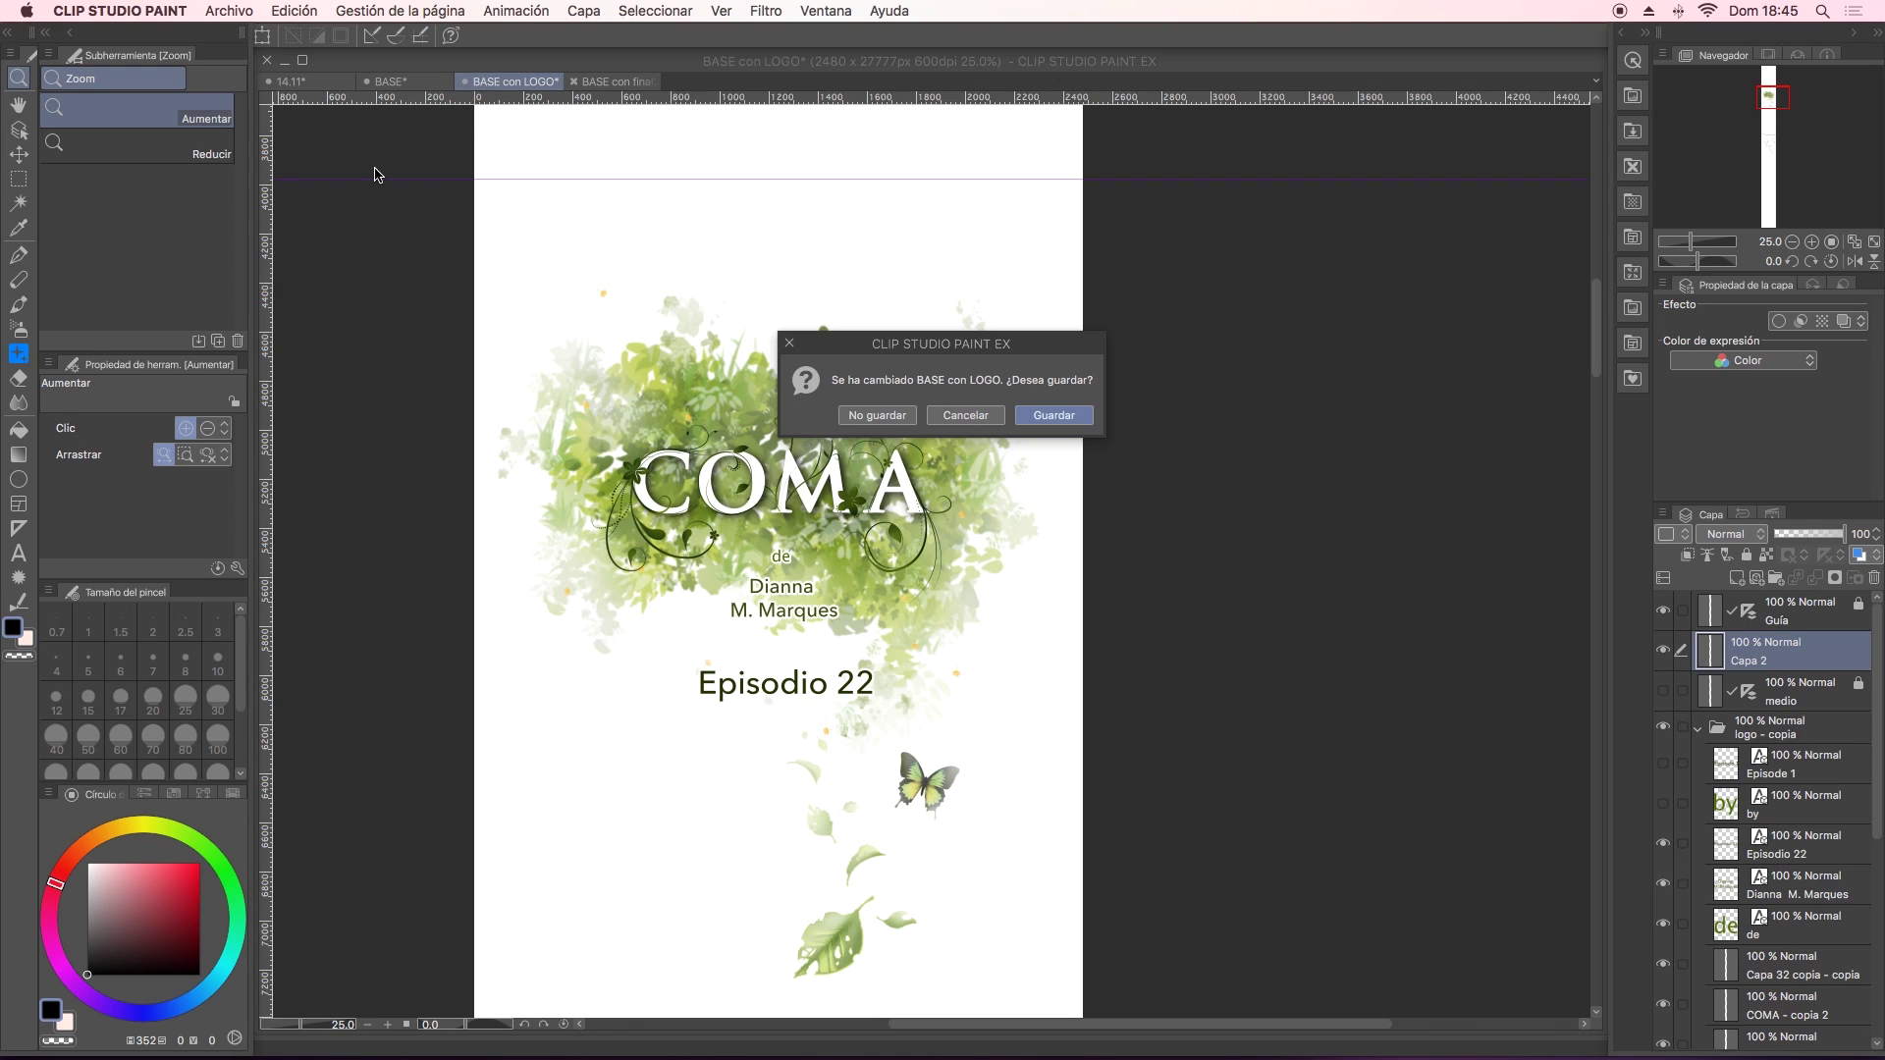
{"action": "left_click", "coordinate": [878, 415]}
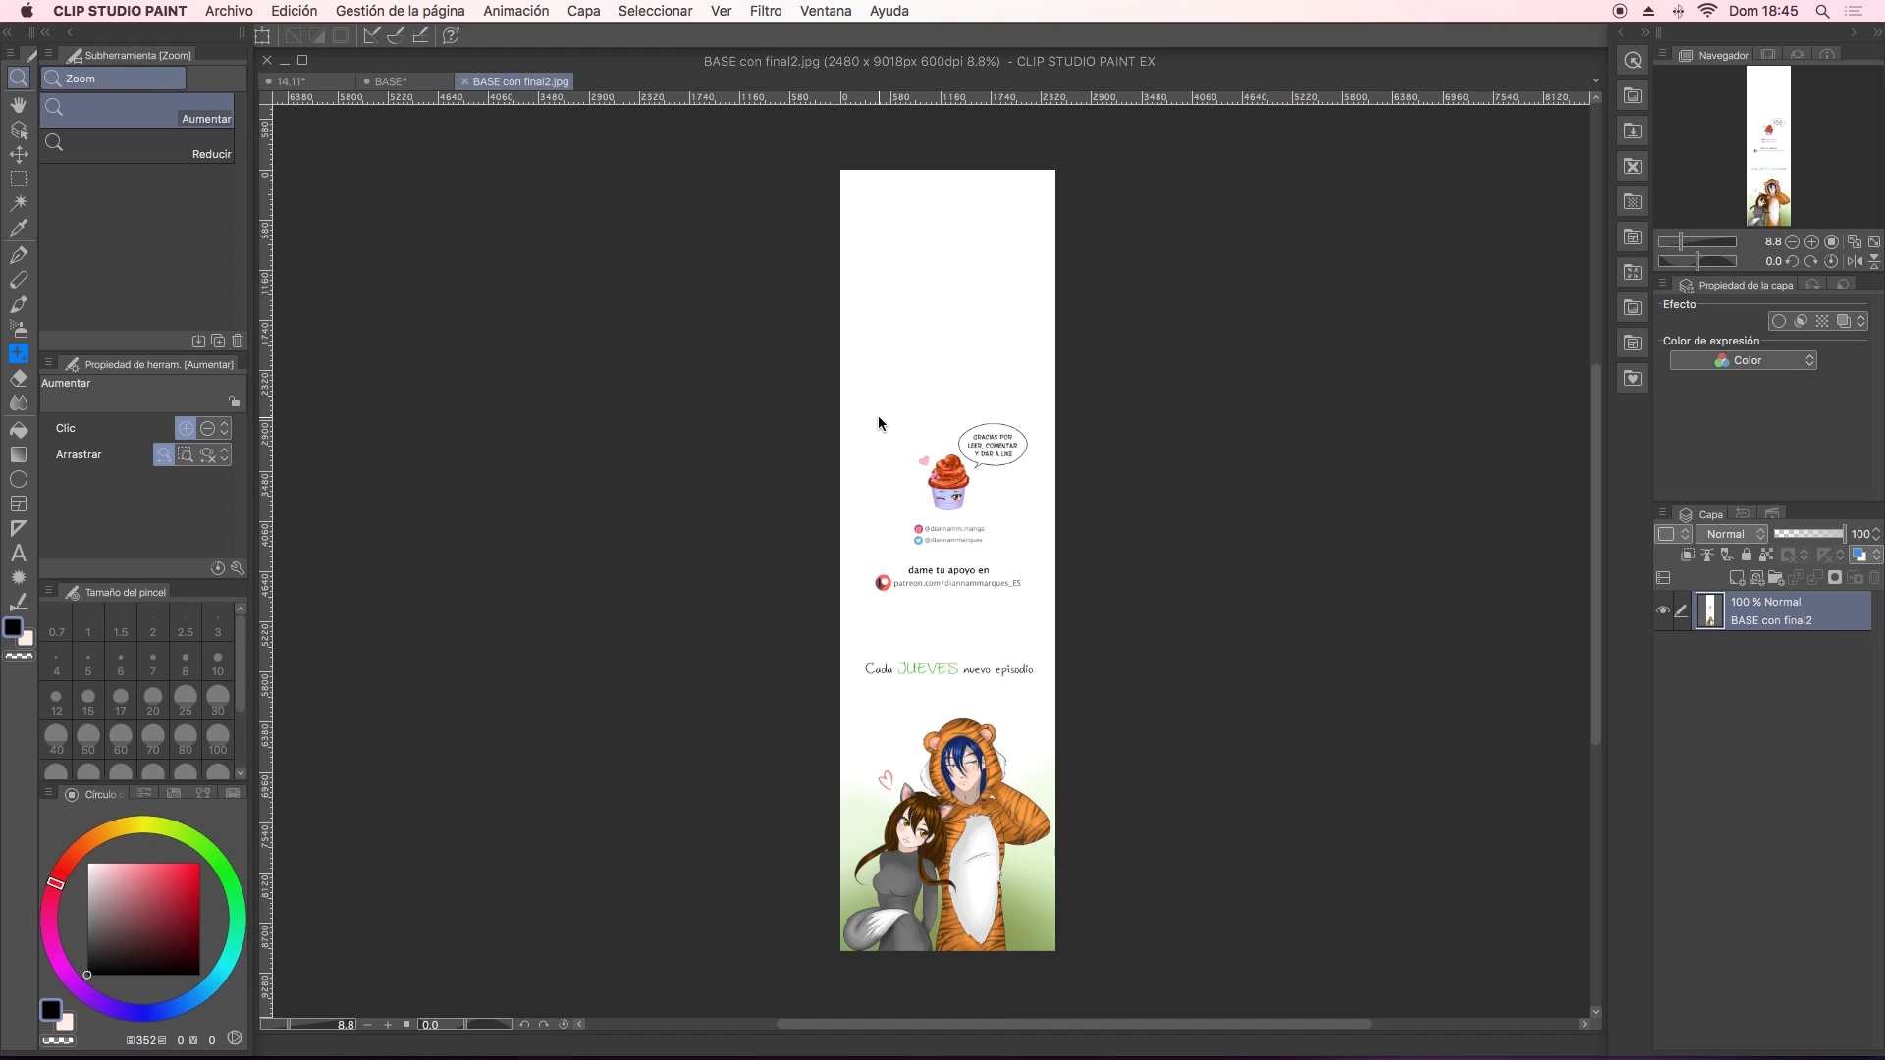
{"action": "left_click_drag", "start_coordinate": [1010, 526], "coordinate": [843, 473]}
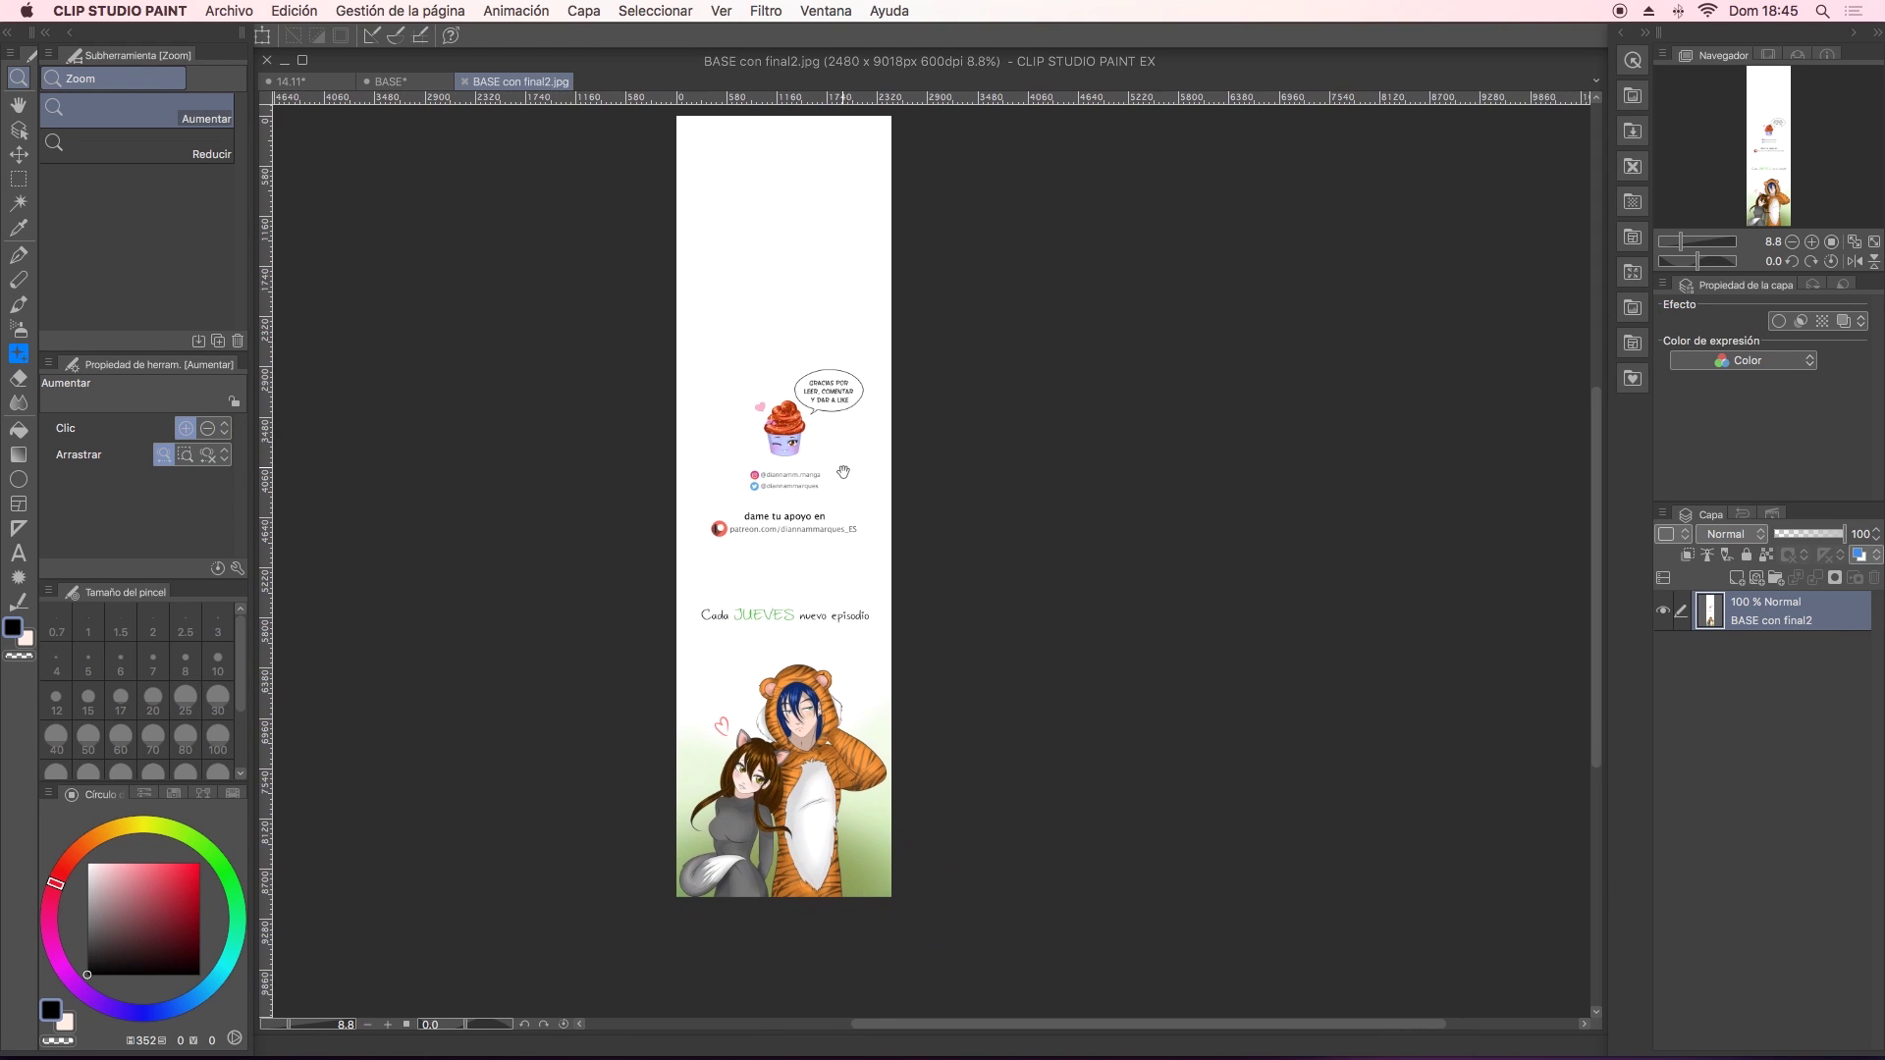
{"action": "scroll", "coordinate": [843, 472], "scroll_direction": "up", "scroll_amount": 2}
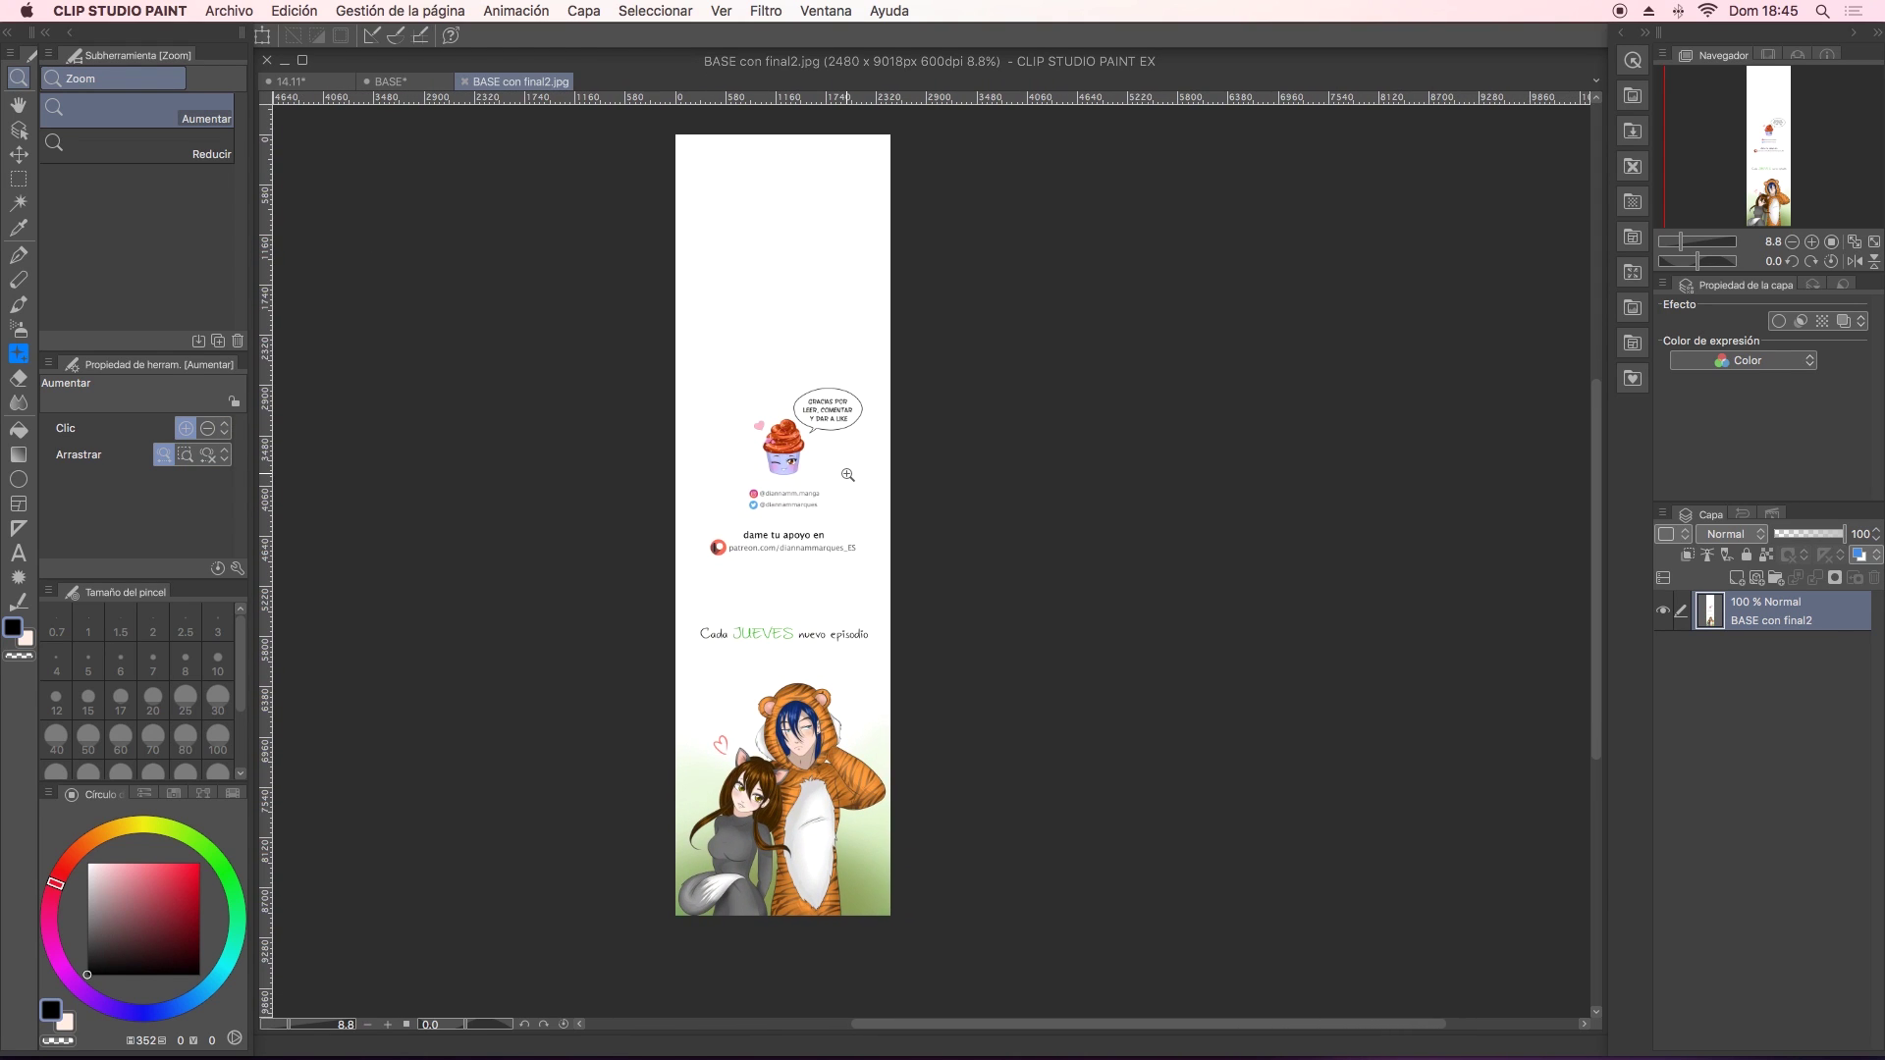
Read down COMA episode 12 in Chrome to the cupcake 'Gracias por leer' card.
{"action": "left_click", "coordinate": [567, 1050]}
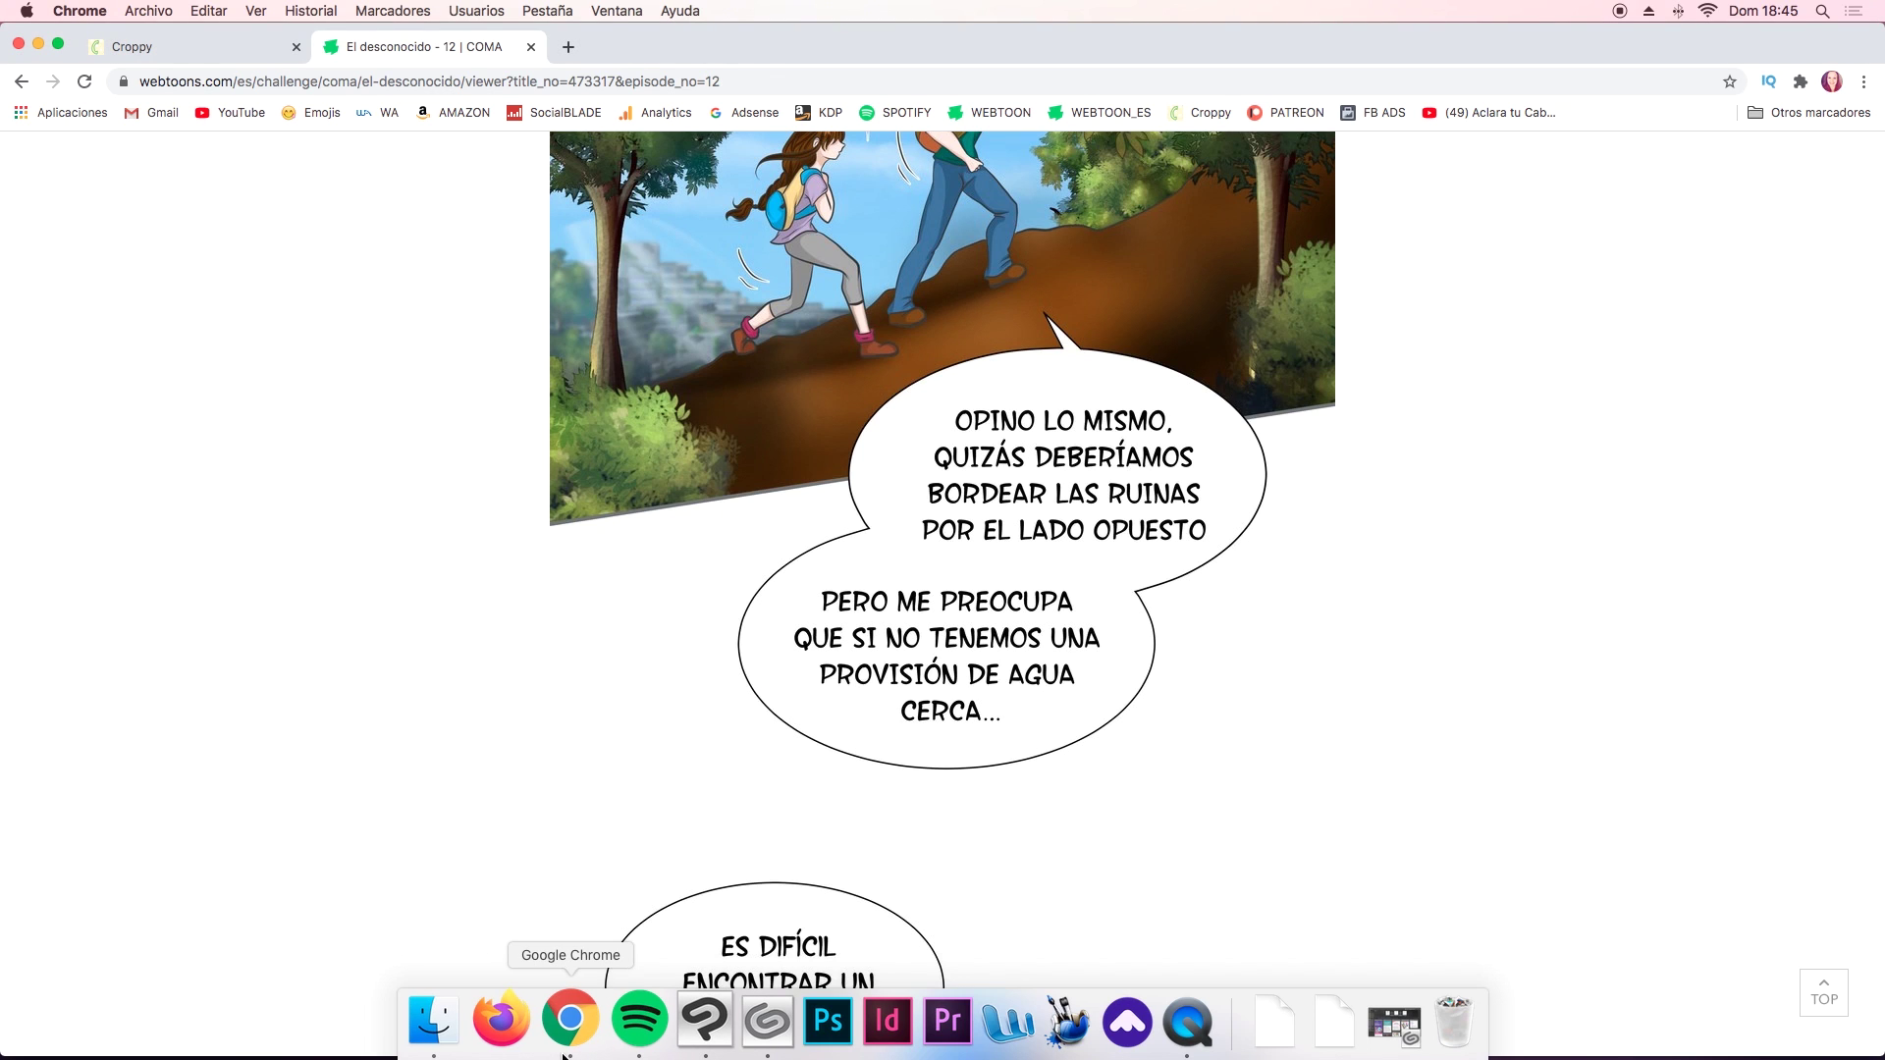
{"action": "scroll", "coordinate": [1156, 616], "scroll_direction": "down", "scroll_amount": 1}
{"action": "scroll", "coordinate": [1157, 617], "scroll_direction": "down", "scroll_amount": 9}
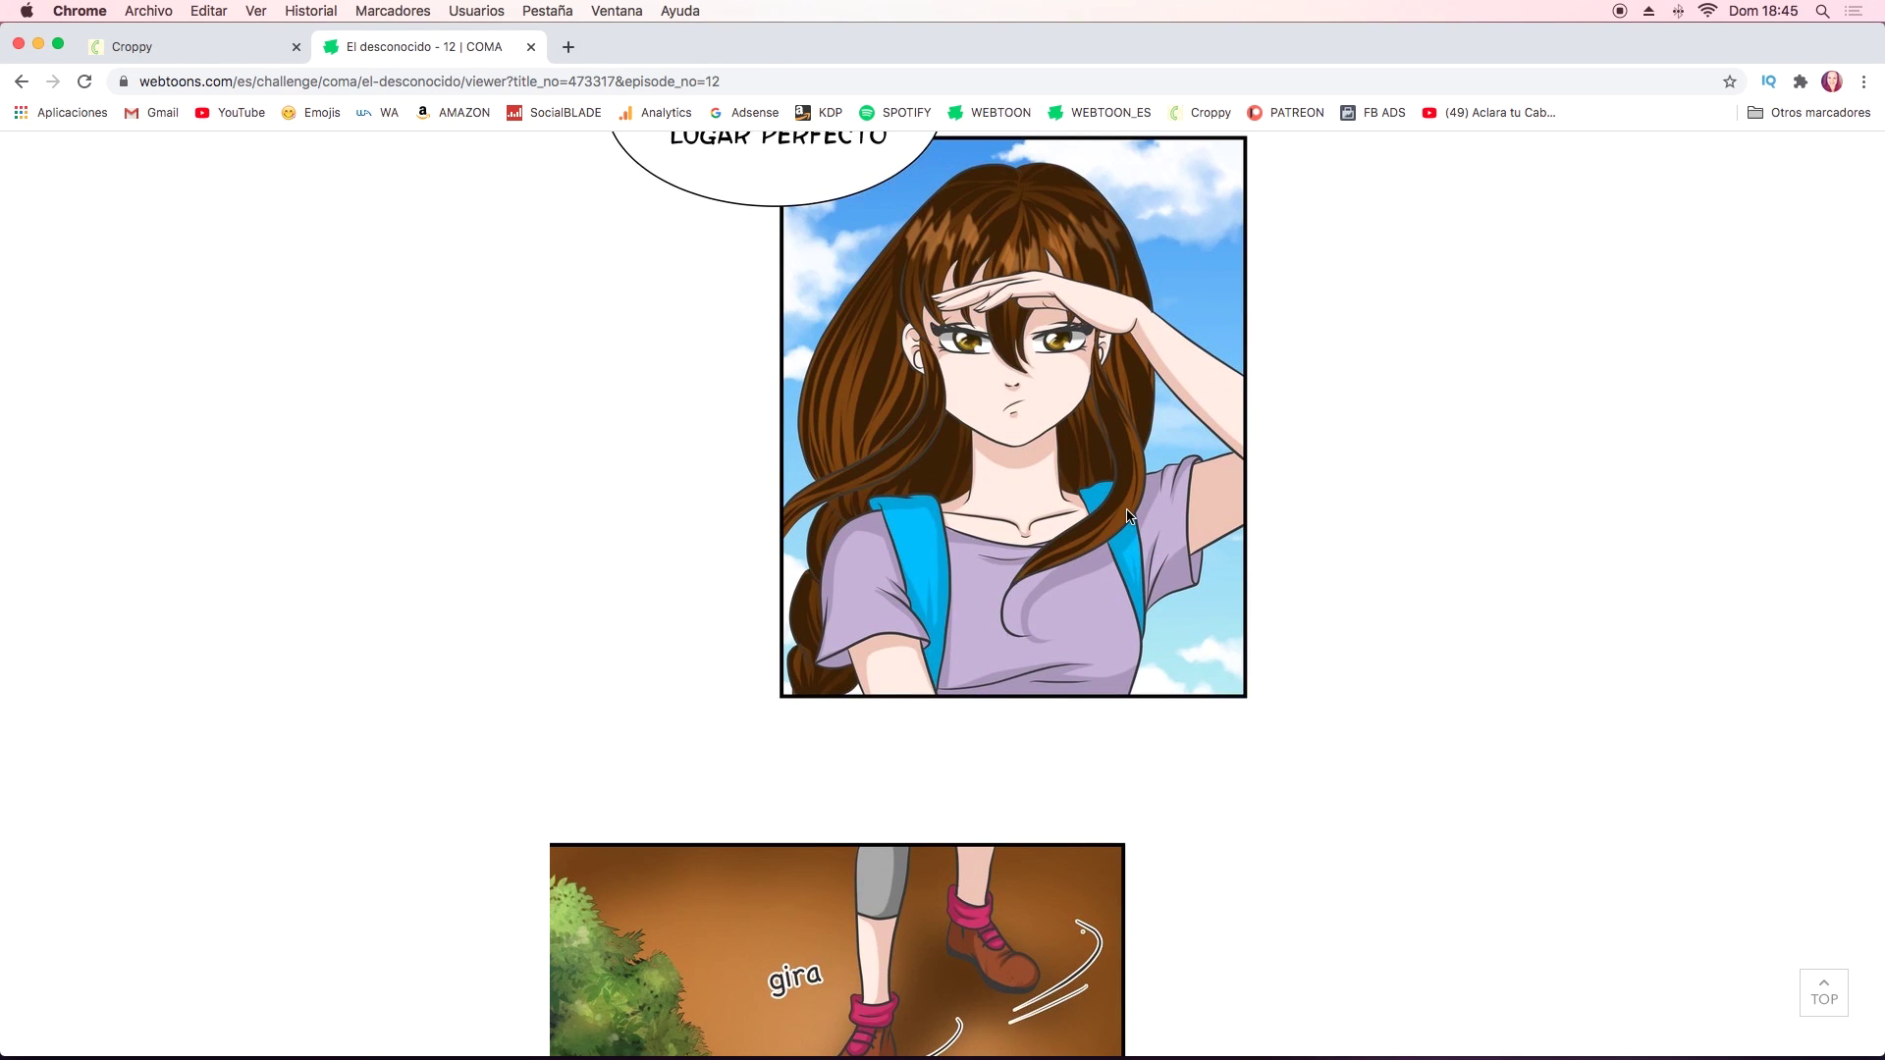
{"action": "scroll", "coordinate": [1127, 516], "scroll_direction": "down", "scroll_amount": 4}
{"action": "scroll", "coordinate": [1127, 516], "scroll_direction": "down", "scroll_amount": 3}
{"action": "scroll", "coordinate": [1127, 515], "scroll_direction": "down", "scroll_amount": 5}
{"action": "scroll", "coordinate": [1127, 516], "scroll_direction": "down", "scroll_amount": 3}
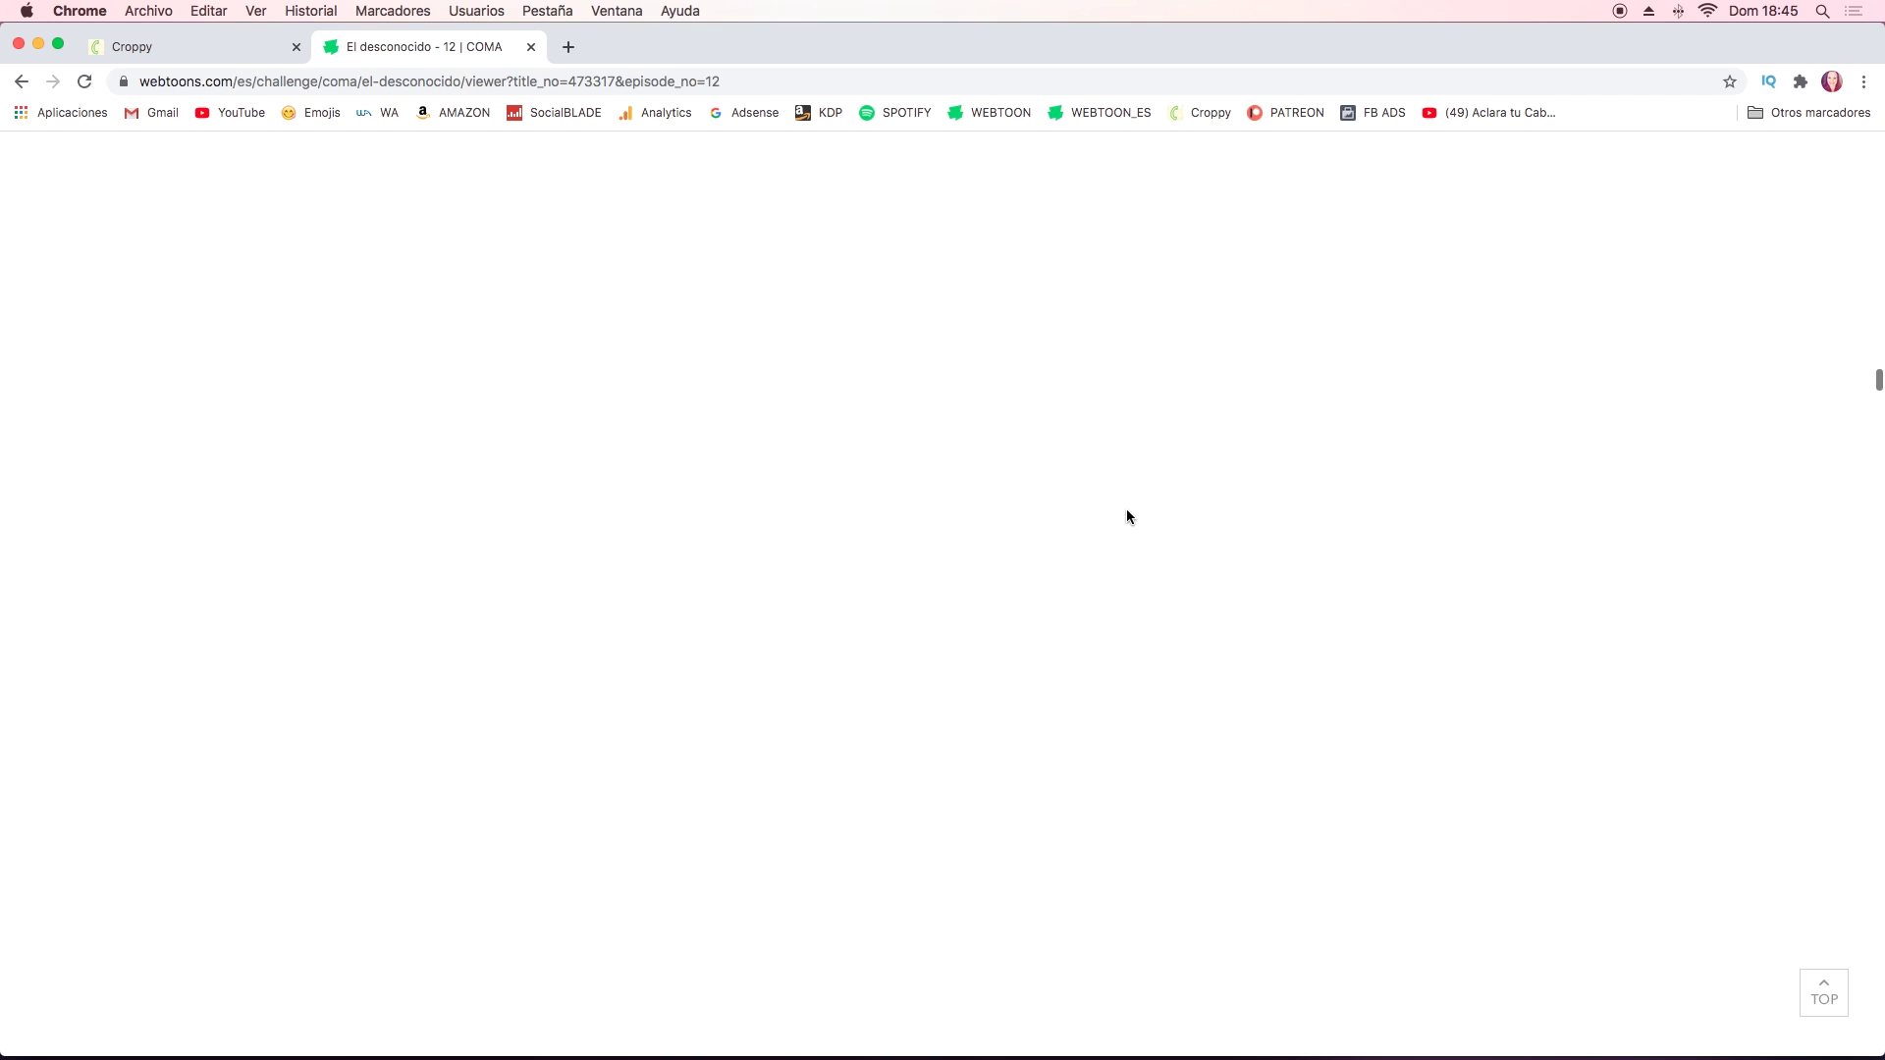
{"action": "scroll", "coordinate": [1127, 512], "scroll_direction": "down", "scroll_amount": 5}
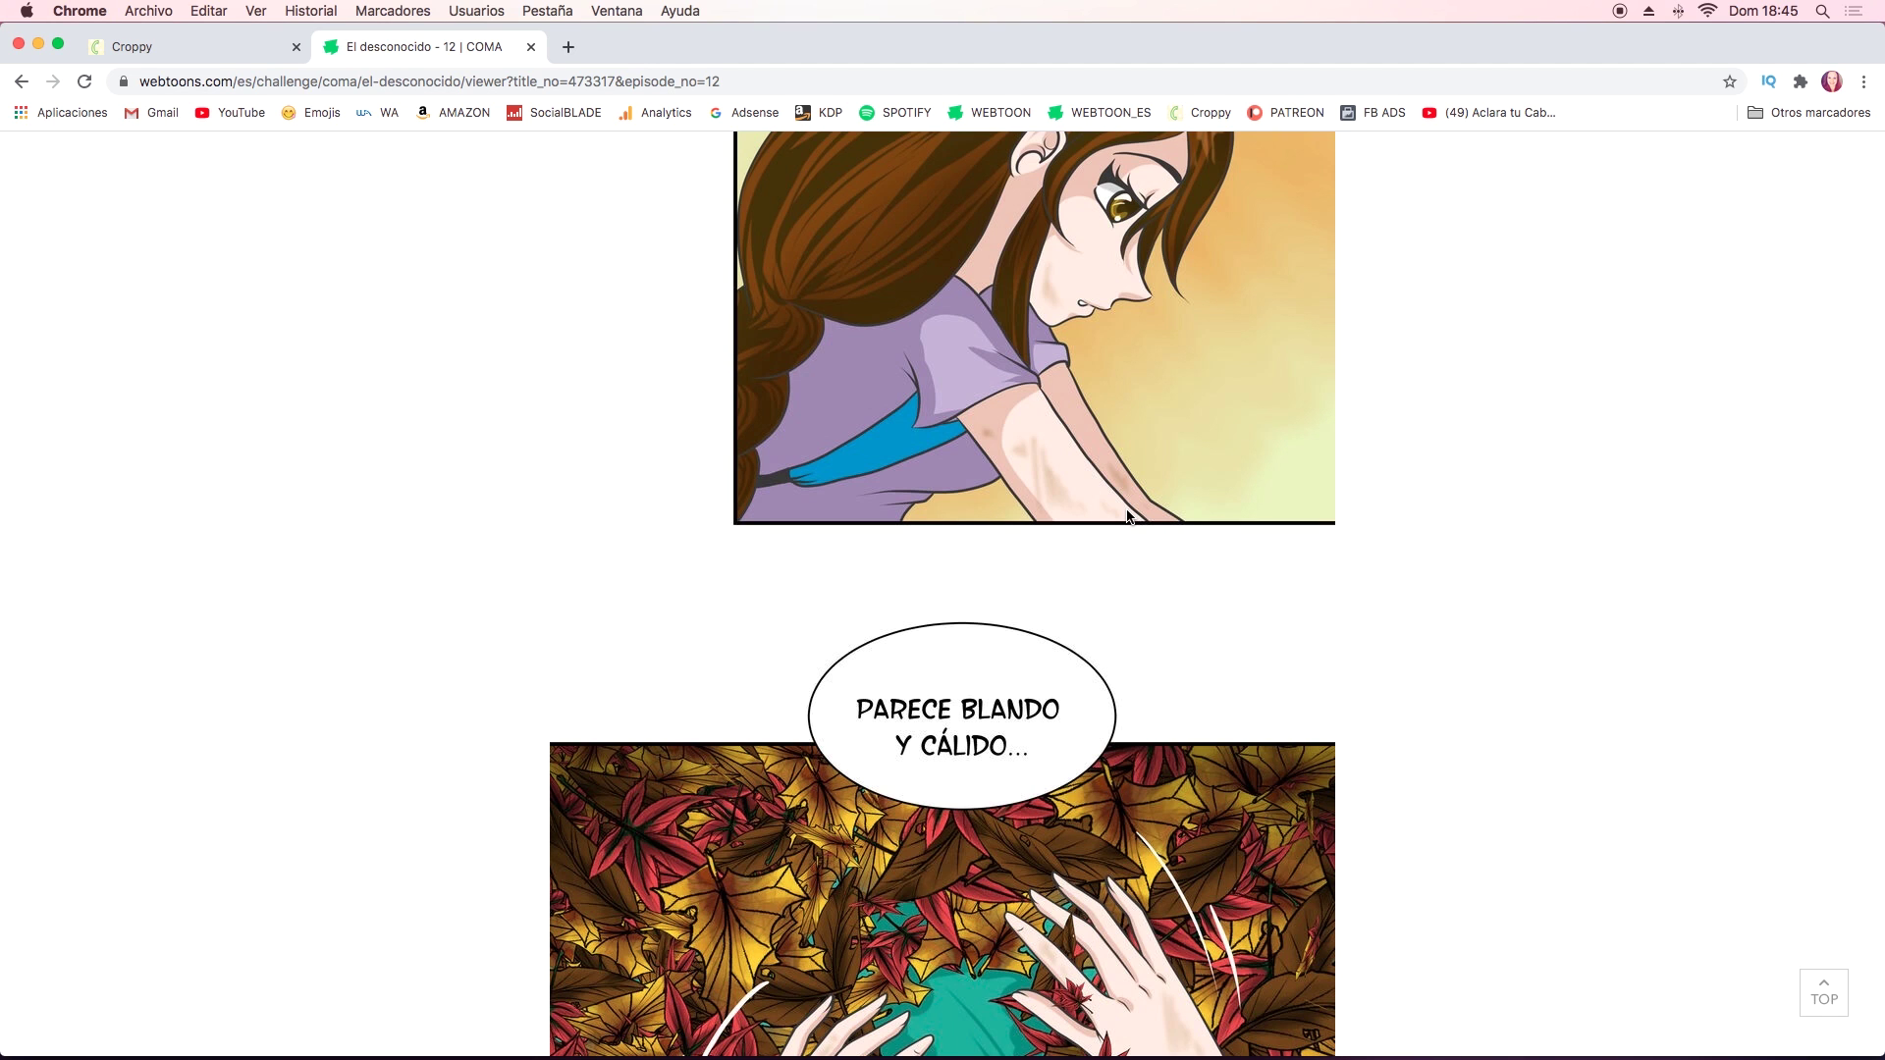
{"action": "scroll", "coordinate": [1127, 512], "scroll_direction": "down", "scroll_amount": 3}
{"action": "scroll", "coordinate": [1127, 512], "scroll_direction": "down", "scroll_amount": 4}
{"action": "scroll", "coordinate": [1127, 515], "scroll_direction": "down", "scroll_amount": 4}
{"action": "scroll", "coordinate": [1127, 515], "scroll_direction": "down", "scroll_amount": 4}
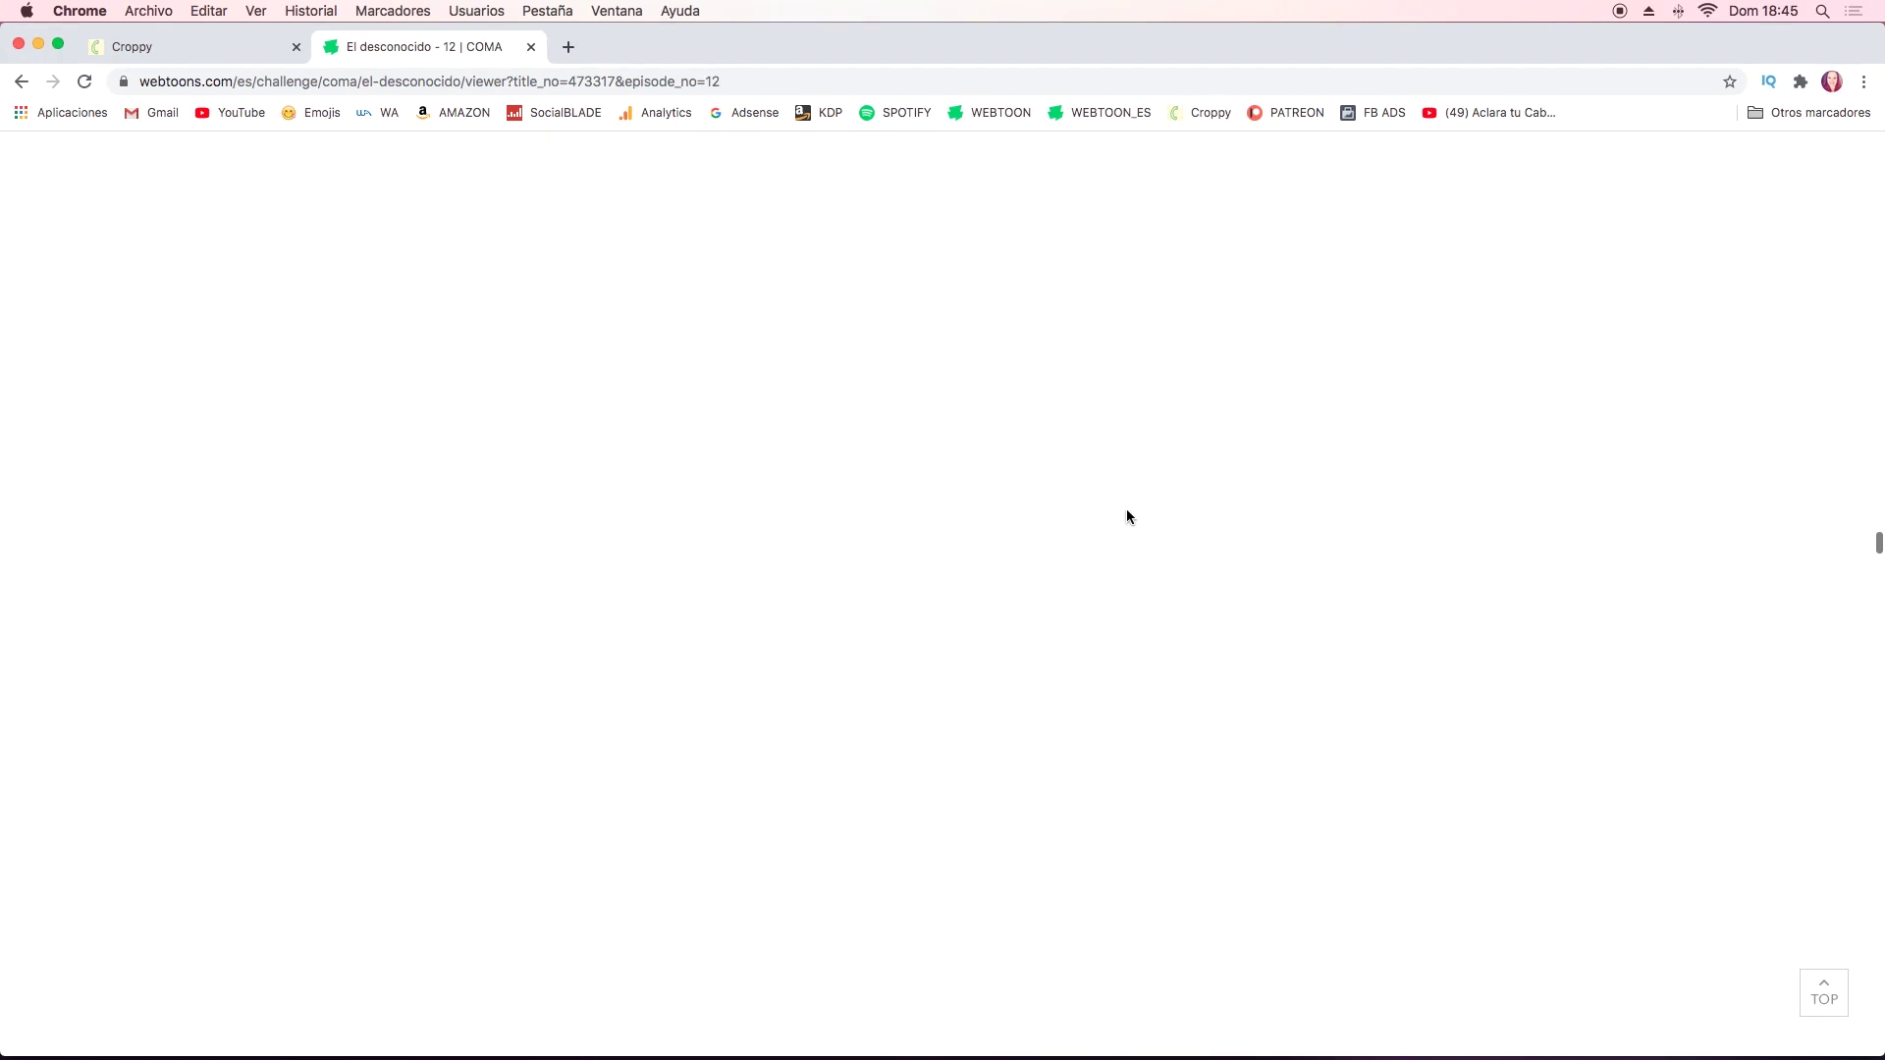
{"action": "scroll", "coordinate": [1128, 516], "scroll_direction": "down", "scroll_amount": 4}
{"action": "scroll", "coordinate": [1127, 516], "scroll_direction": "down", "scroll_amount": 5}
{"action": "scroll", "coordinate": [1127, 515], "scroll_direction": "down", "scroll_amount": 4}
{"action": "scroll", "coordinate": [1127, 515], "scroll_direction": "down", "scroll_amount": 4}
{"action": "scroll", "coordinate": [1127, 516], "scroll_direction": "down", "scroll_amount": 4}
{"action": "scroll", "coordinate": [1127, 515], "scroll_direction": "down", "scroll_amount": 4}
{"action": "scroll", "coordinate": [1127, 516], "scroll_direction": "down", "scroll_amount": 3}
{"action": "scroll", "coordinate": [1127, 516], "scroll_direction": "down", "scroll_amount": 2}
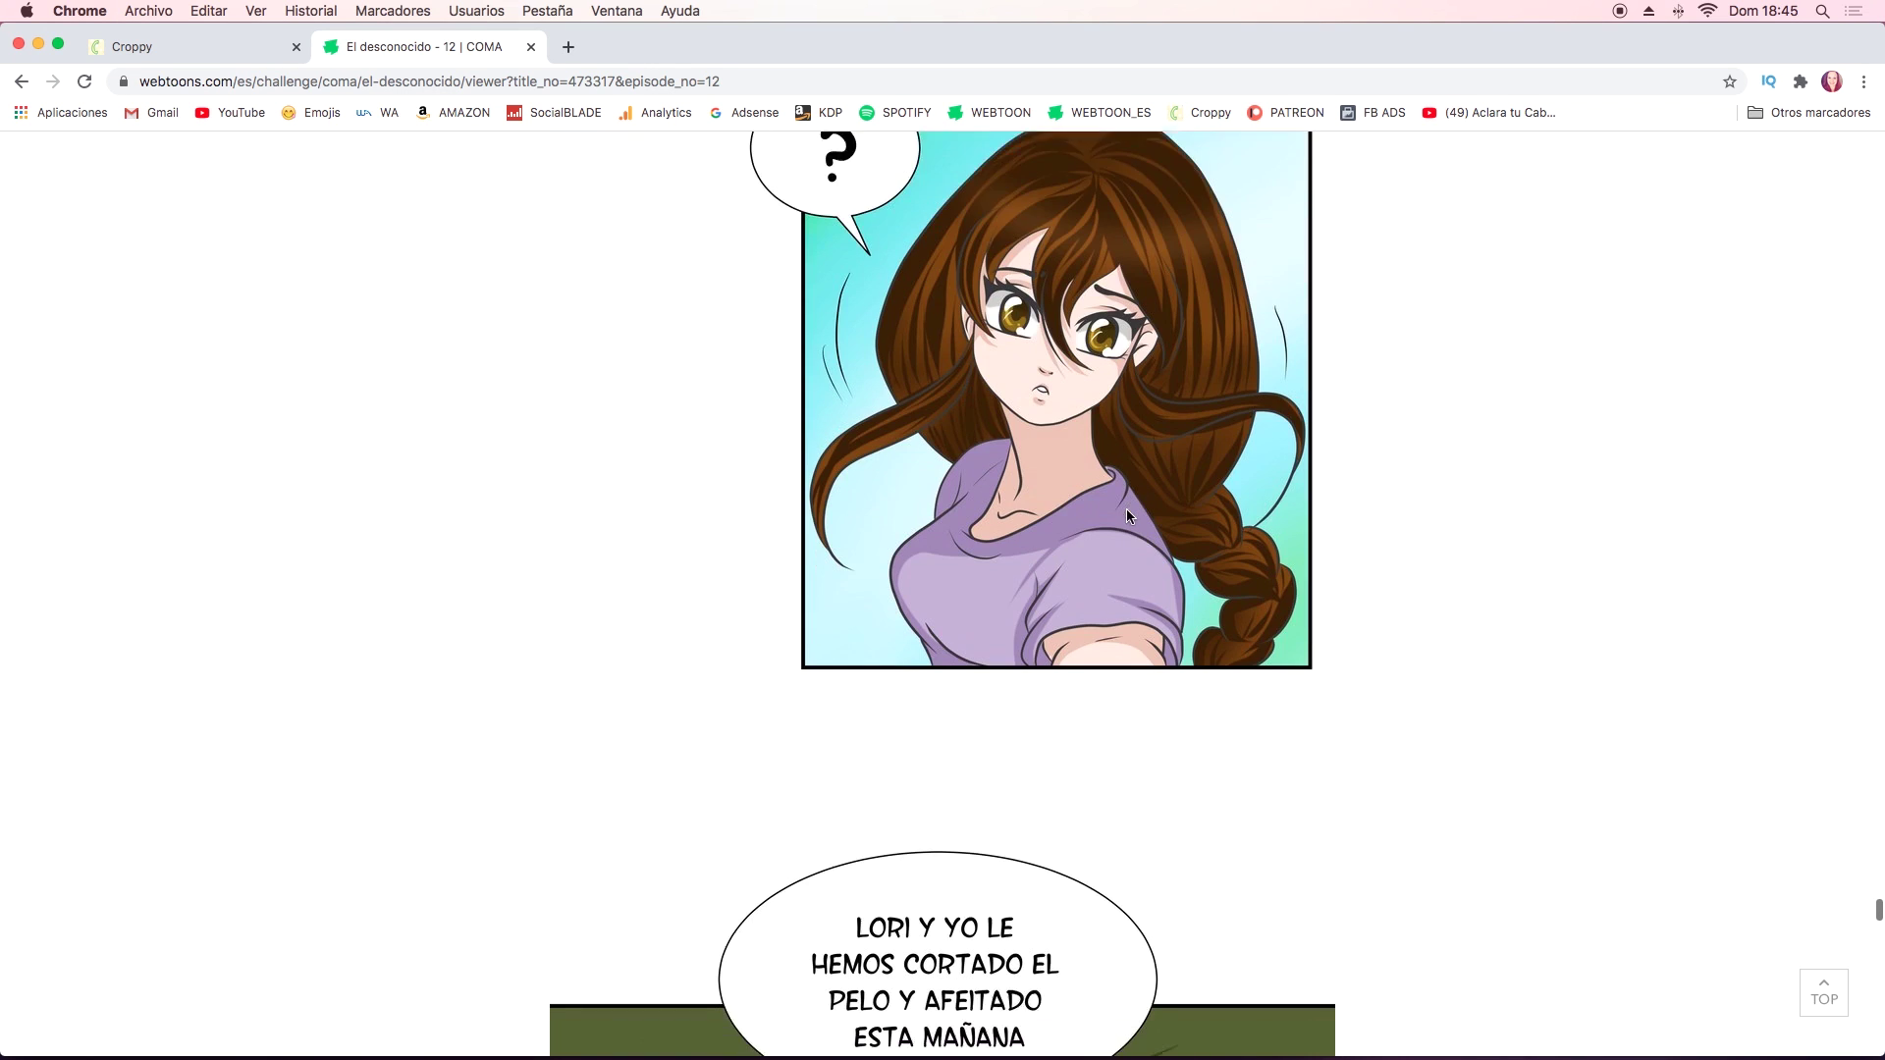
{"action": "scroll", "coordinate": [1127, 516], "scroll_direction": "down", "scroll_amount": 2}
{"action": "scroll", "coordinate": [1127, 517], "scroll_direction": "down", "scroll_amount": 2}
{"action": "scroll", "coordinate": [1127, 517], "scroll_direction": "down", "scroll_amount": 2}
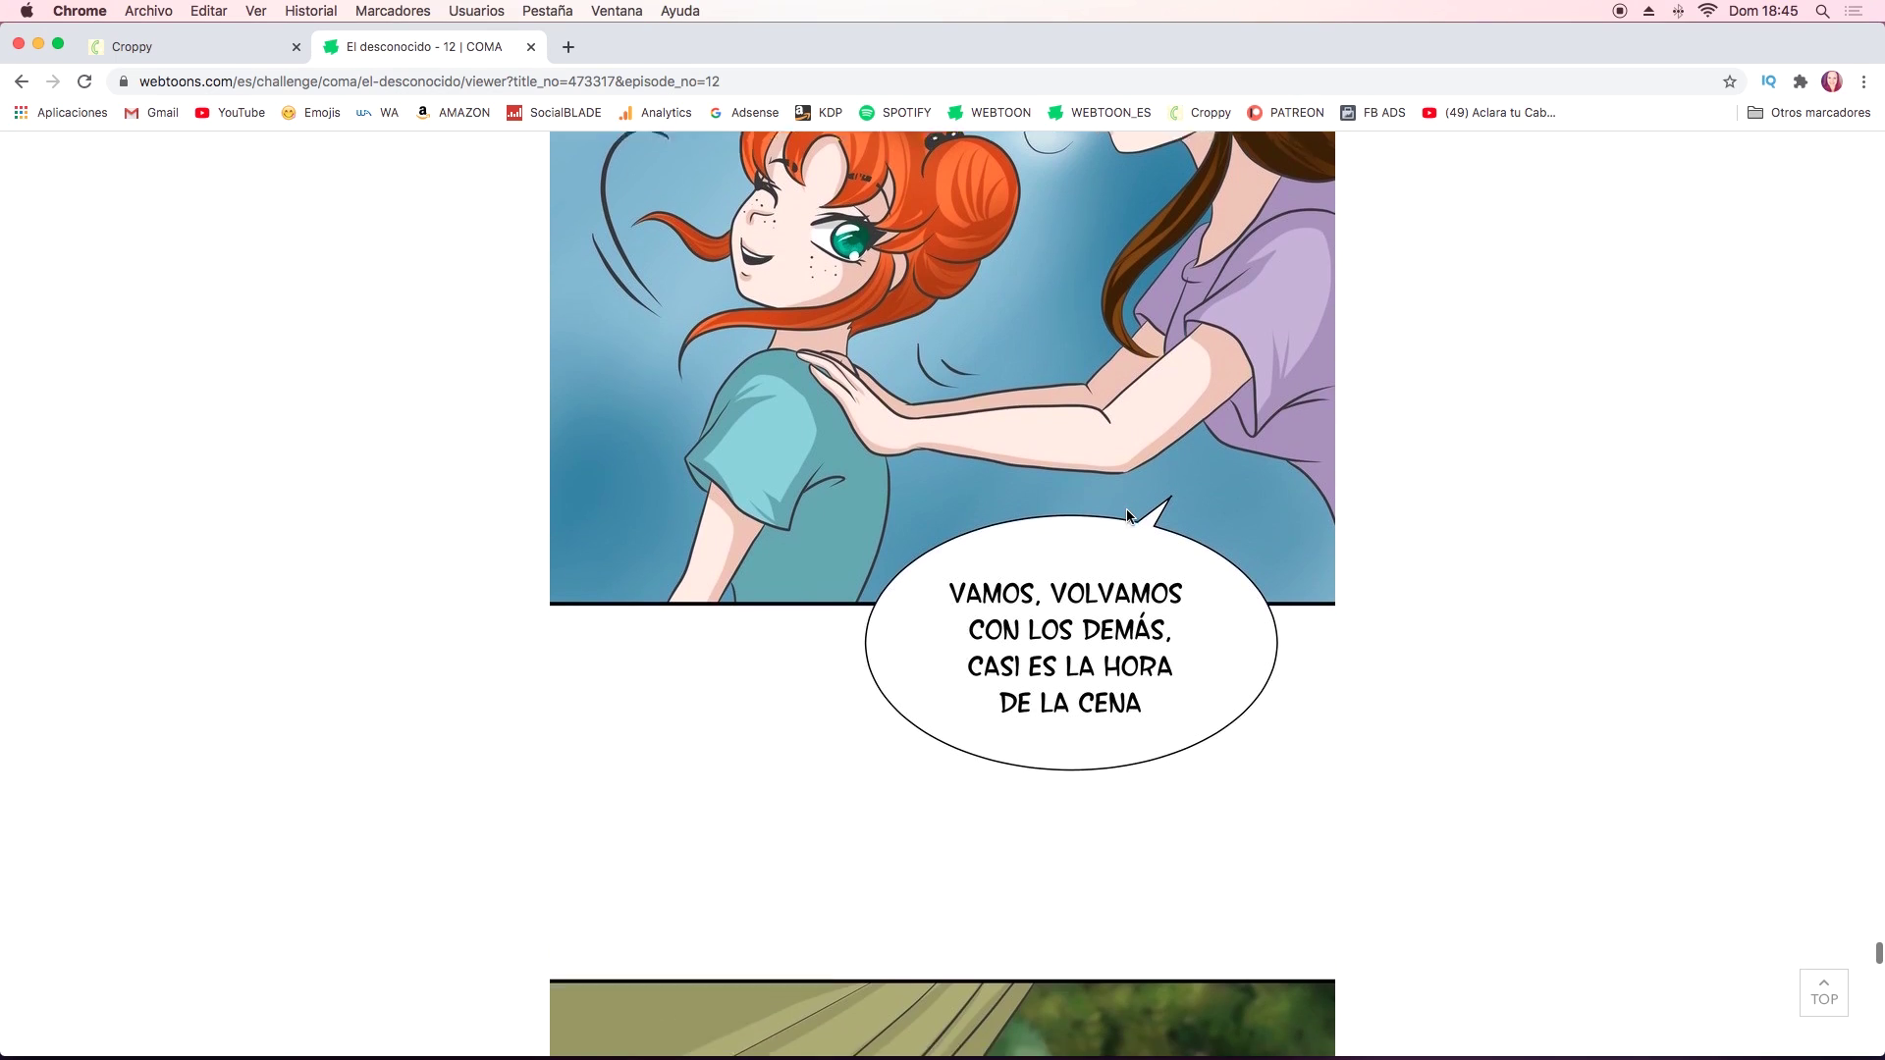
{"action": "scroll", "coordinate": [1128, 517], "scroll_direction": "down", "scroll_amount": 3}
{"action": "scroll", "coordinate": [1127, 516], "scroll_direction": "down", "scroll_amount": 4}
{"action": "scroll", "coordinate": [1128, 516], "scroll_direction": "down", "scroll_amount": 4}
{"action": "scroll", "coordinate": [1127, 515], "scroll_direction": "down", "scroll_amount": 4}
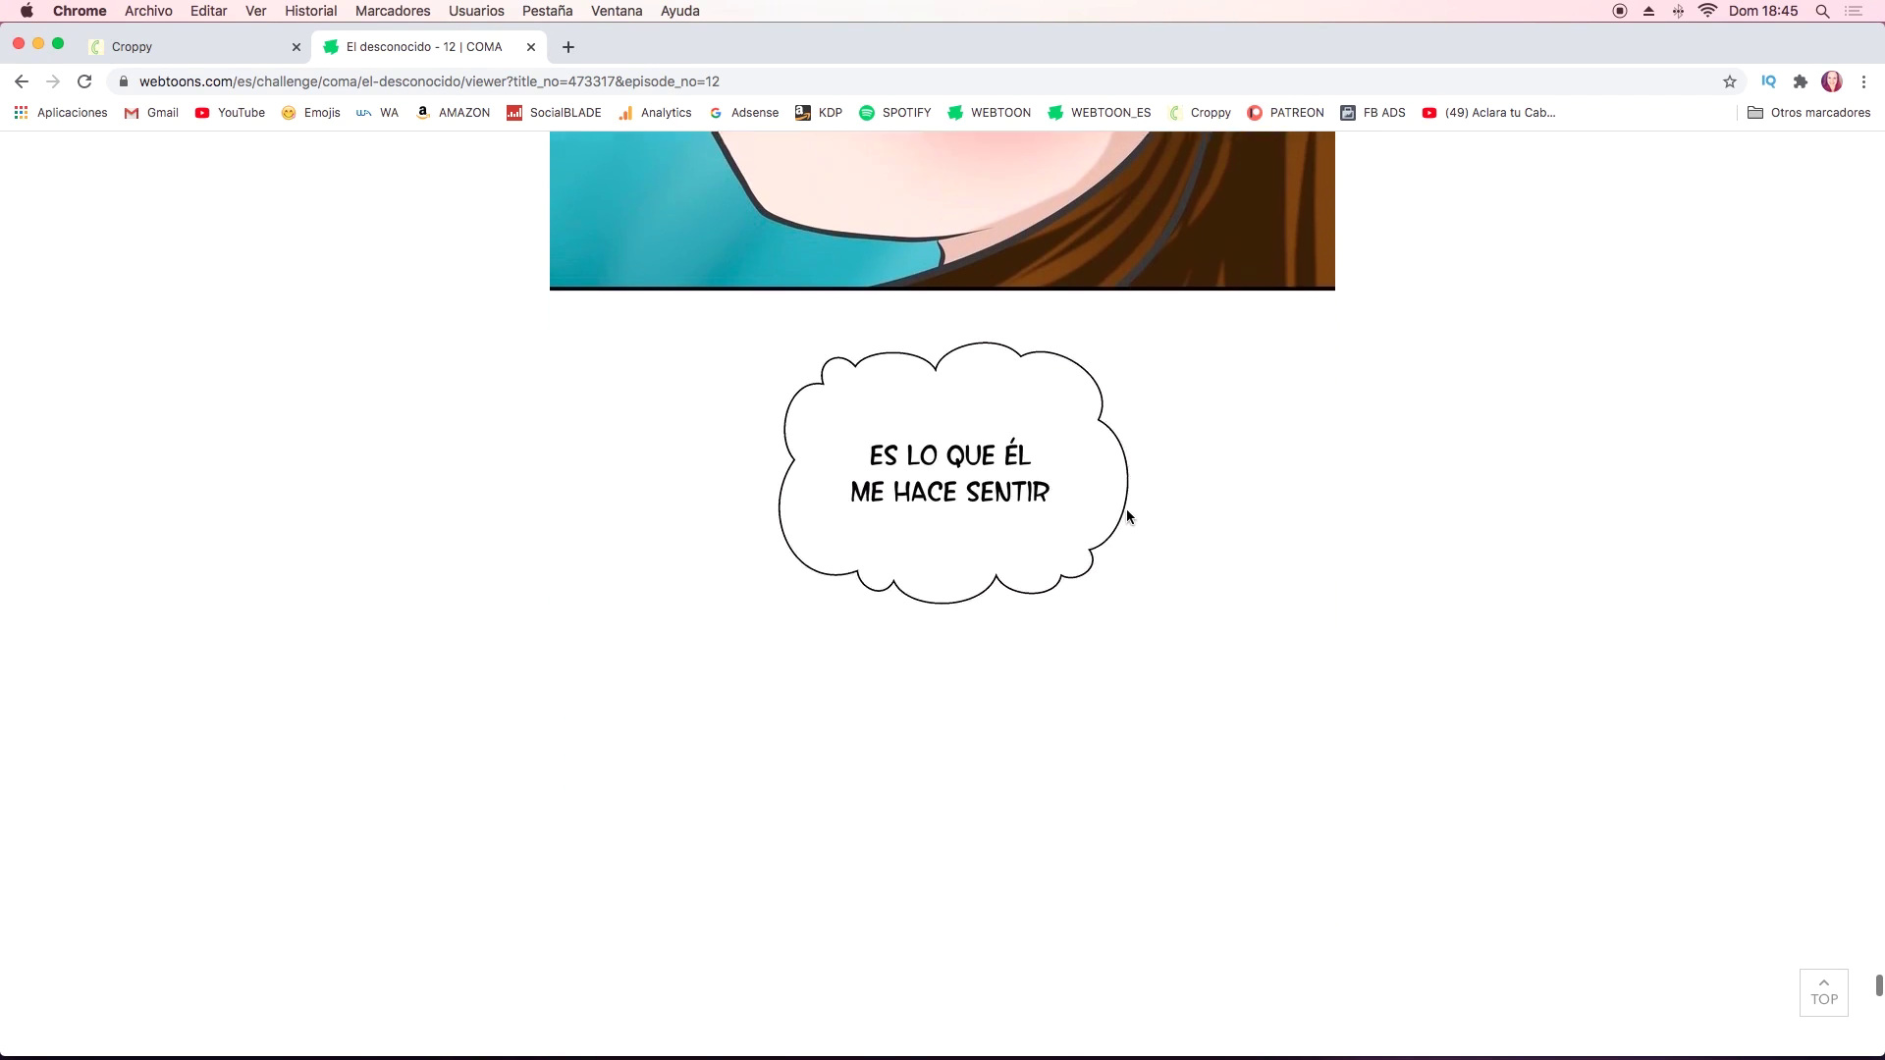
{"action": "scroll", "coordinate": [1127, 517], "scroll_direction": "down", "scroll_amount": 2}
{"action": "scroll", "coordinate": [1127, 516], "scroll_direction": "down", "scroll_amount": 2}
{"action": "scroll", "coordinate": [1127, 516], "scroll_direction": "down", "scroll_amount": 1}
{"action": "scroll", "coordinate": [1127, 517], "scroll_direction": "down", "scroll_amount": 2}
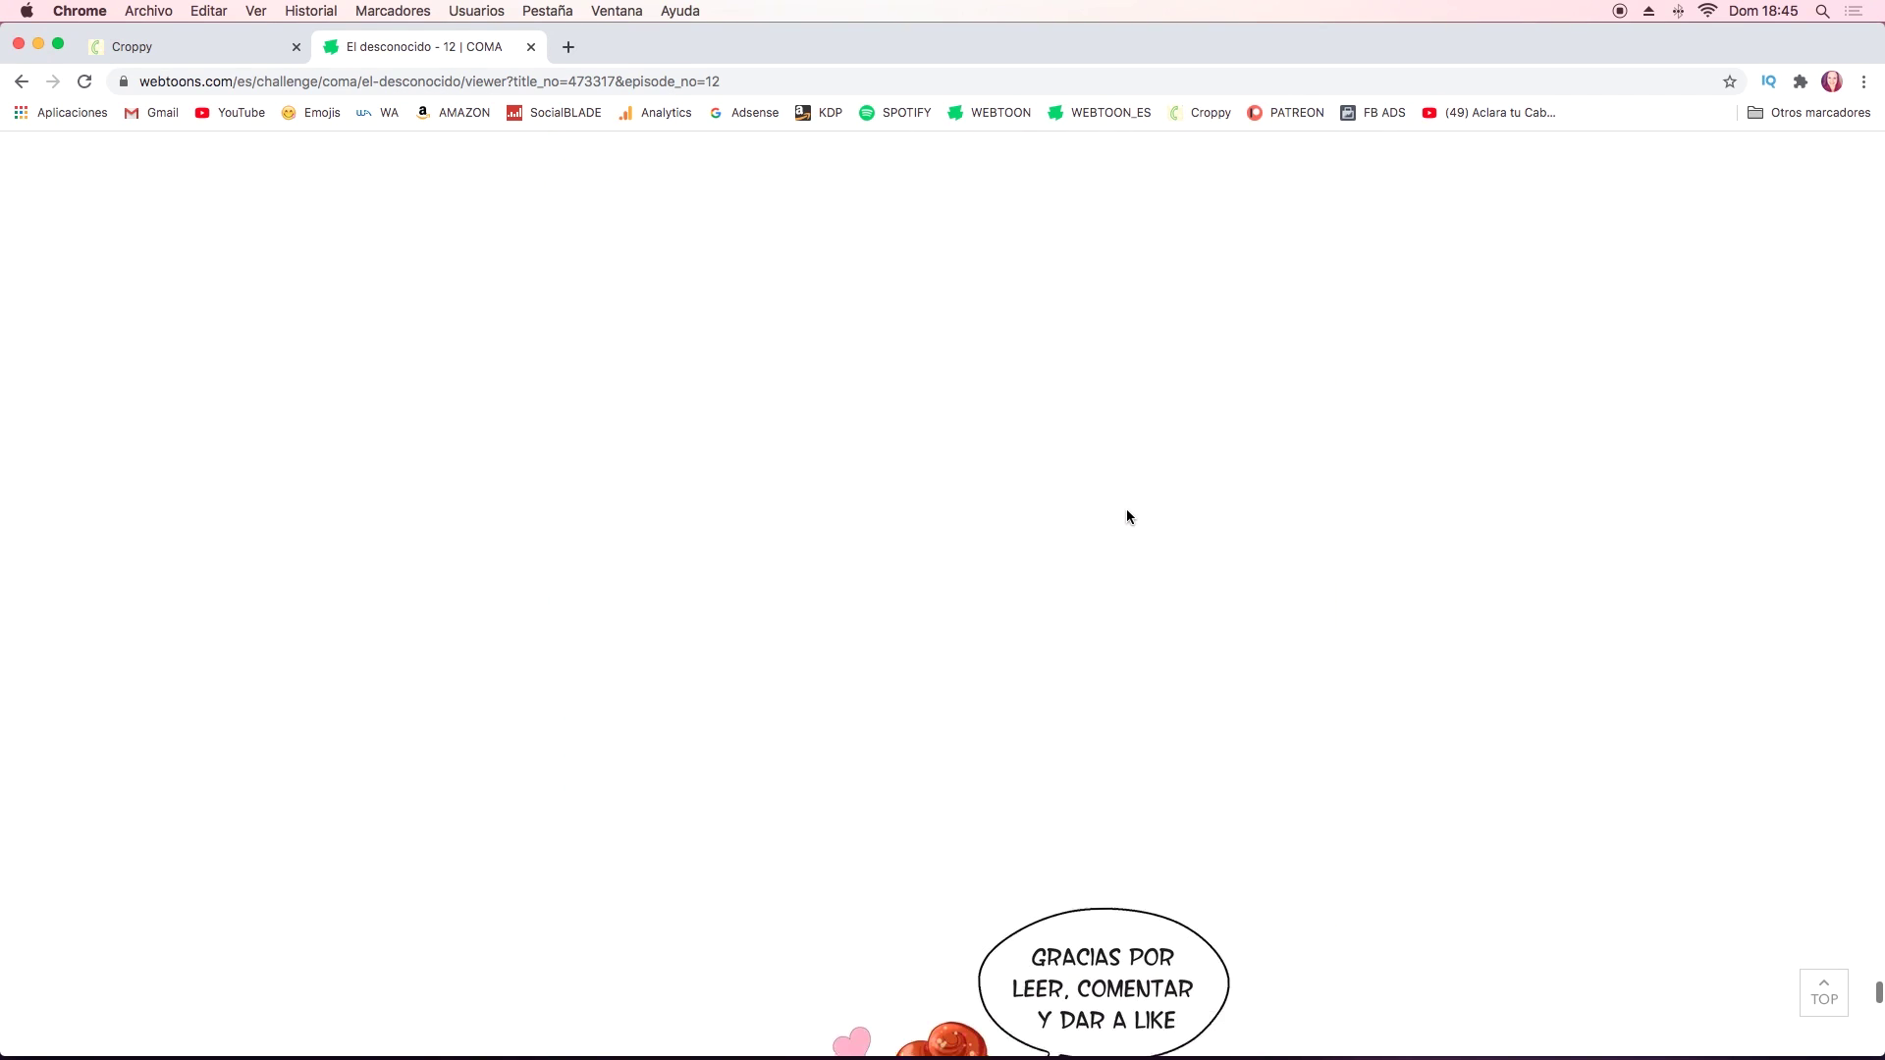
{"action": "scroll", "coordinate": [1127, 516], "scroll_direction": "down", "scroll_amount": 2}
{"action": "scroll", "coordinate": [1127, 516], "scroll_direction": "down", "scroll_amount": 1}
{"action": "scroll", "coordinate": [1127, 516], "scroll_direction": "down", "scroll_amount": 3}
{"action": "scroll", "coordinate": [1127, 516], "scroll_direction": "down", "scroll_amount": 1}
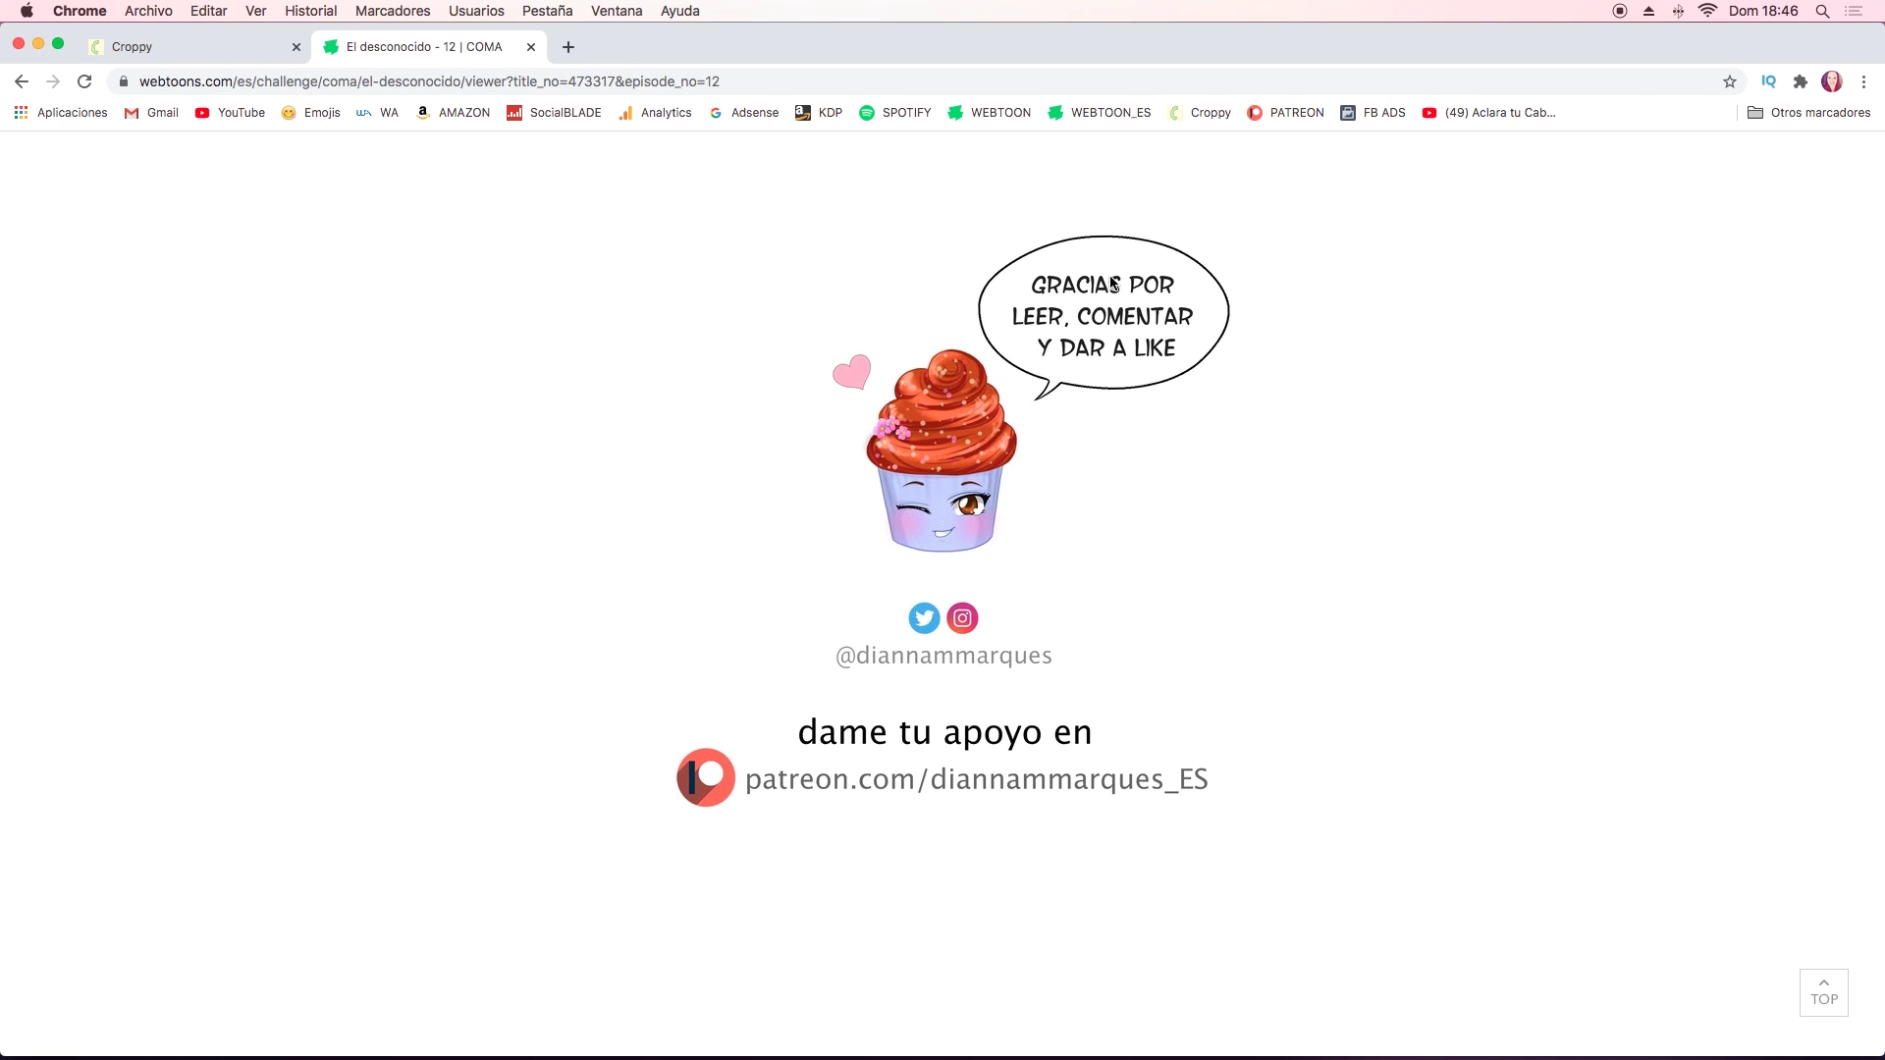
Scroll past the end card to the 'Cada JUEVES nuevo episodio' notice and character illustration.
{"action": "scroll", "coordinate": [1112, 284], "scroll_direction": "down", "scroll_amount": 1}
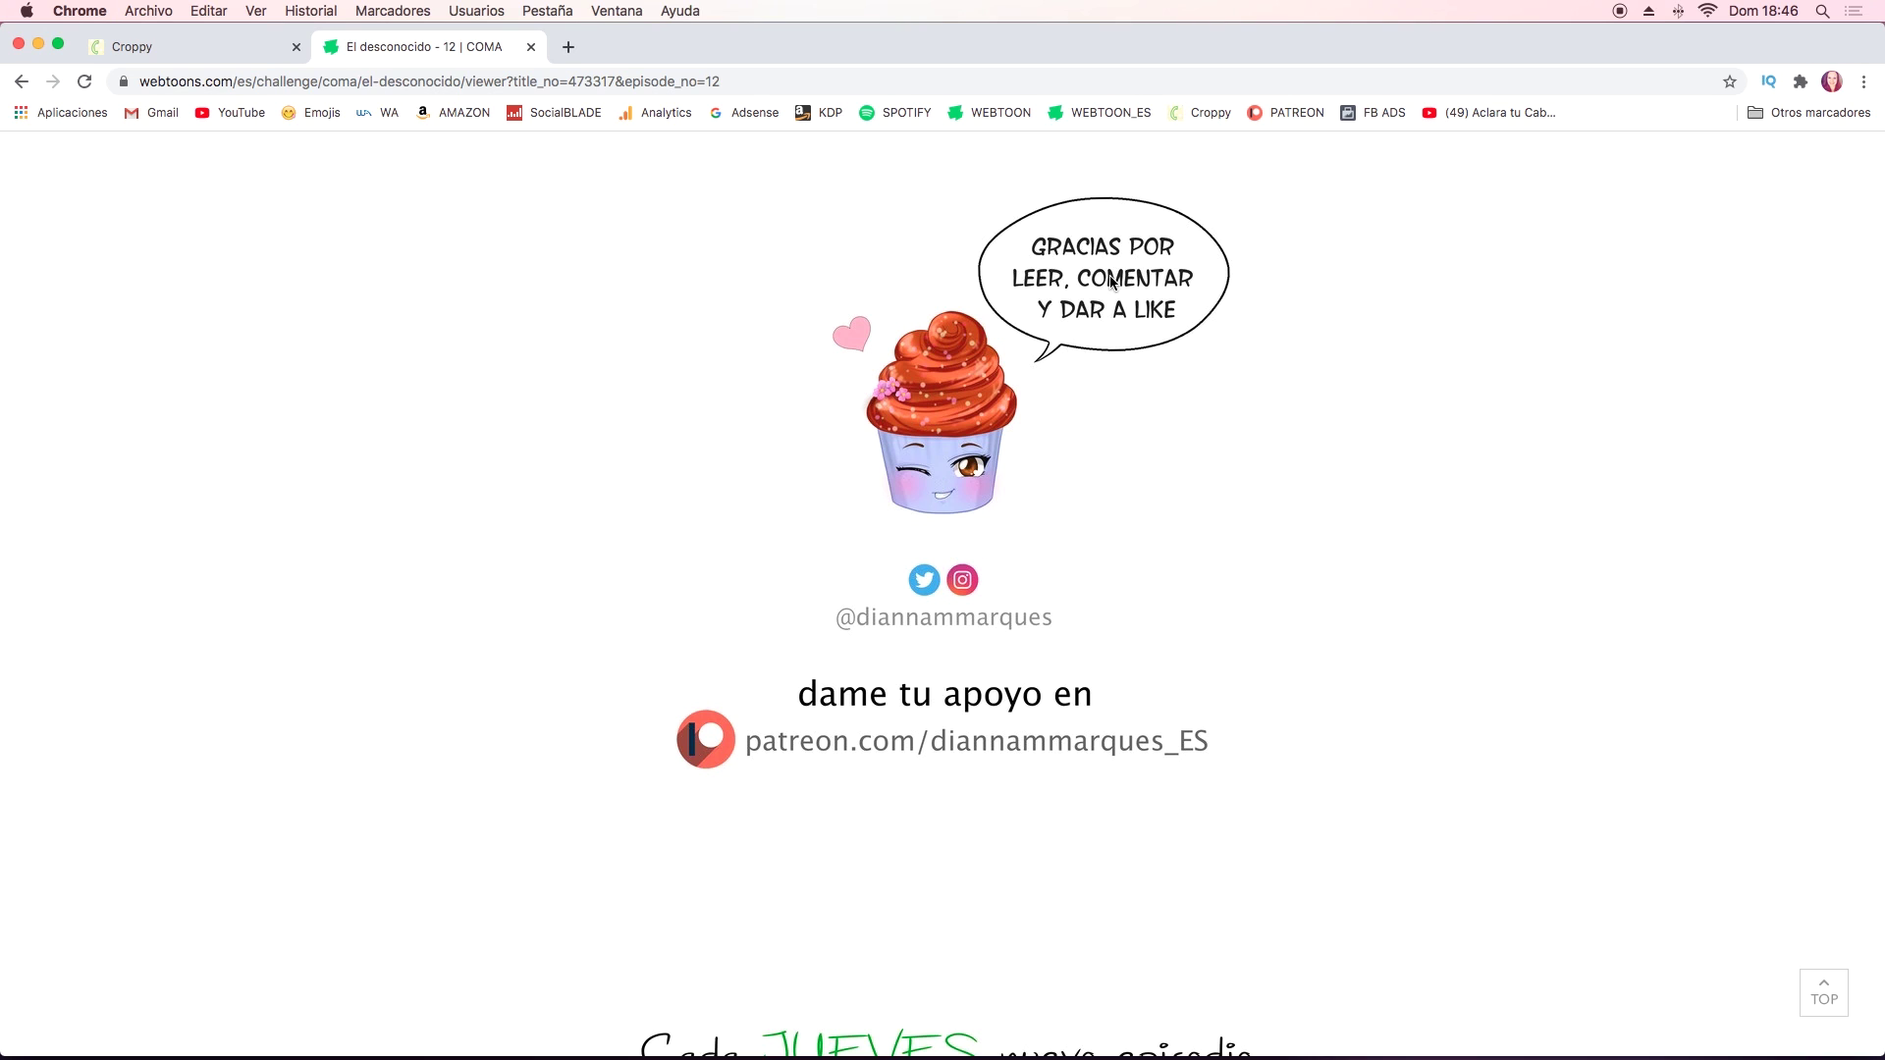
{"action": "scroll", "coordinate": [1112, 283], "scroll_direction": "down", "scroll_amount": 1}
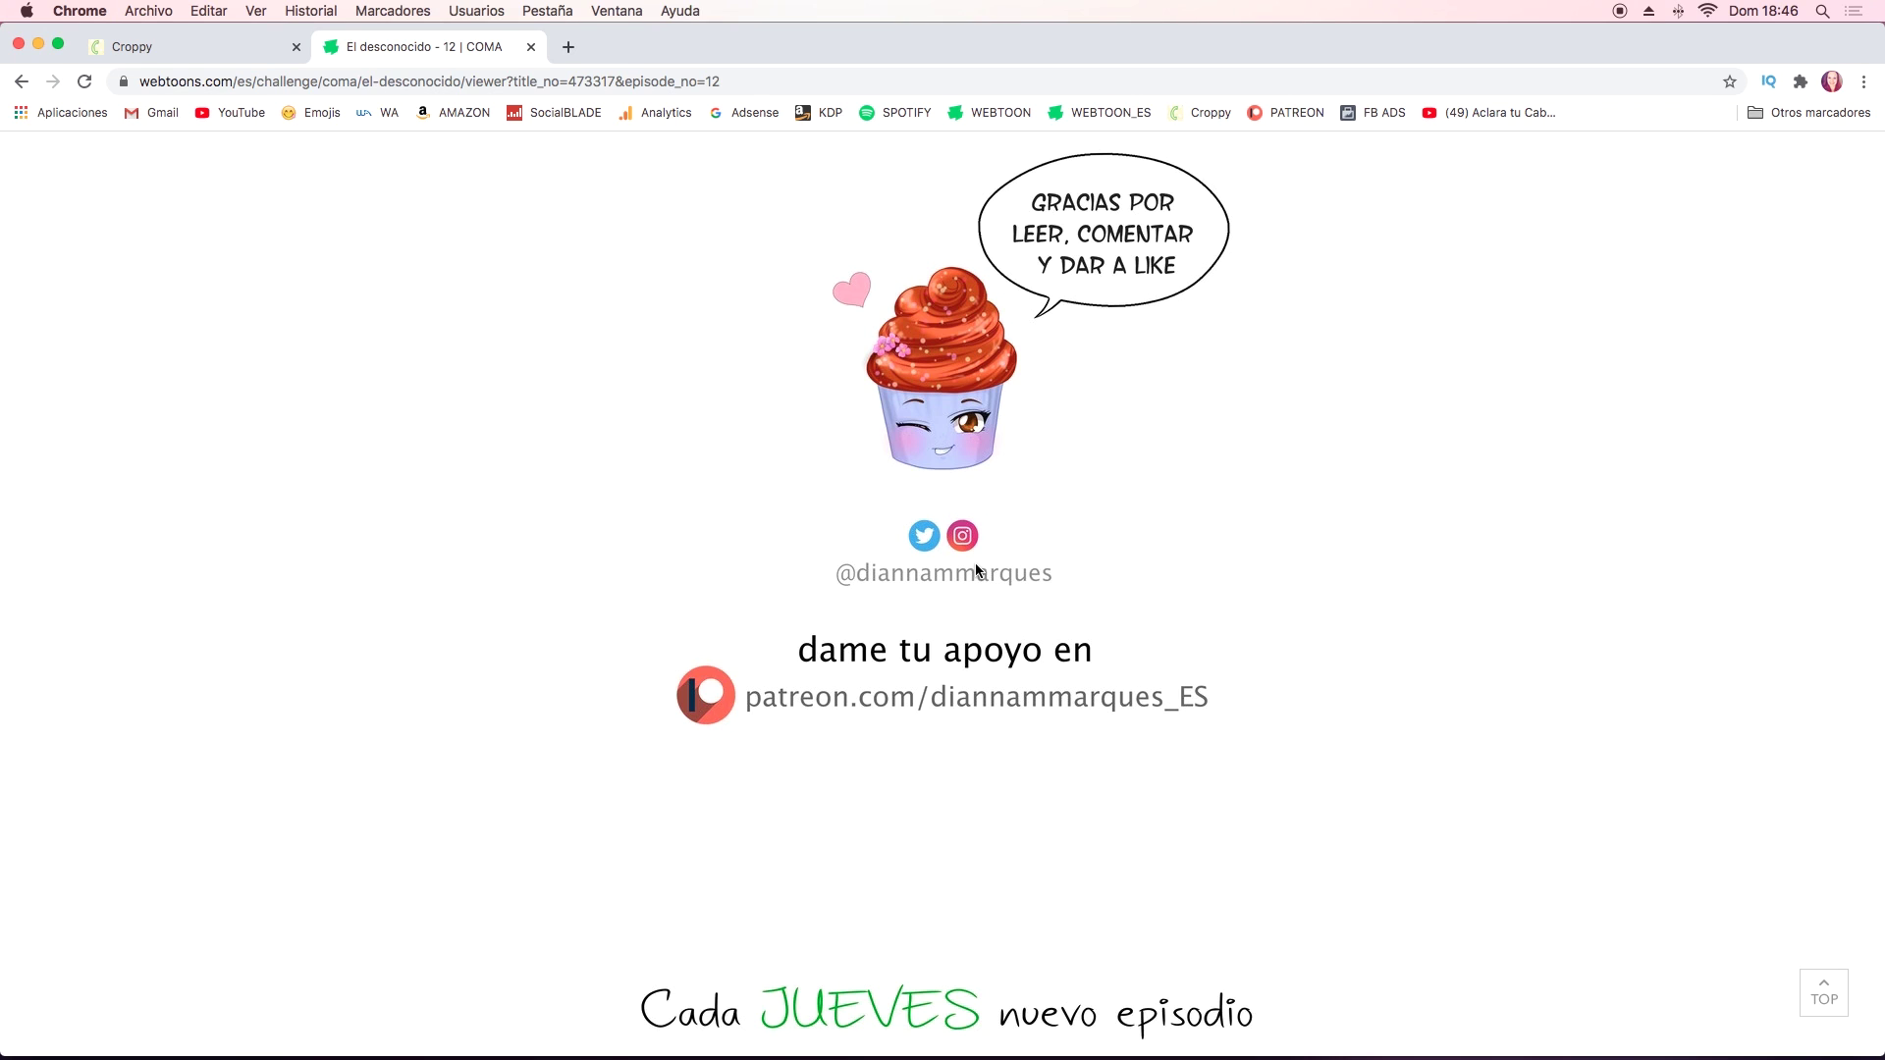
{"action": "scroll", "coordinate": [975, 568], "scroll_direction": "down", "scroll_amount": 1}
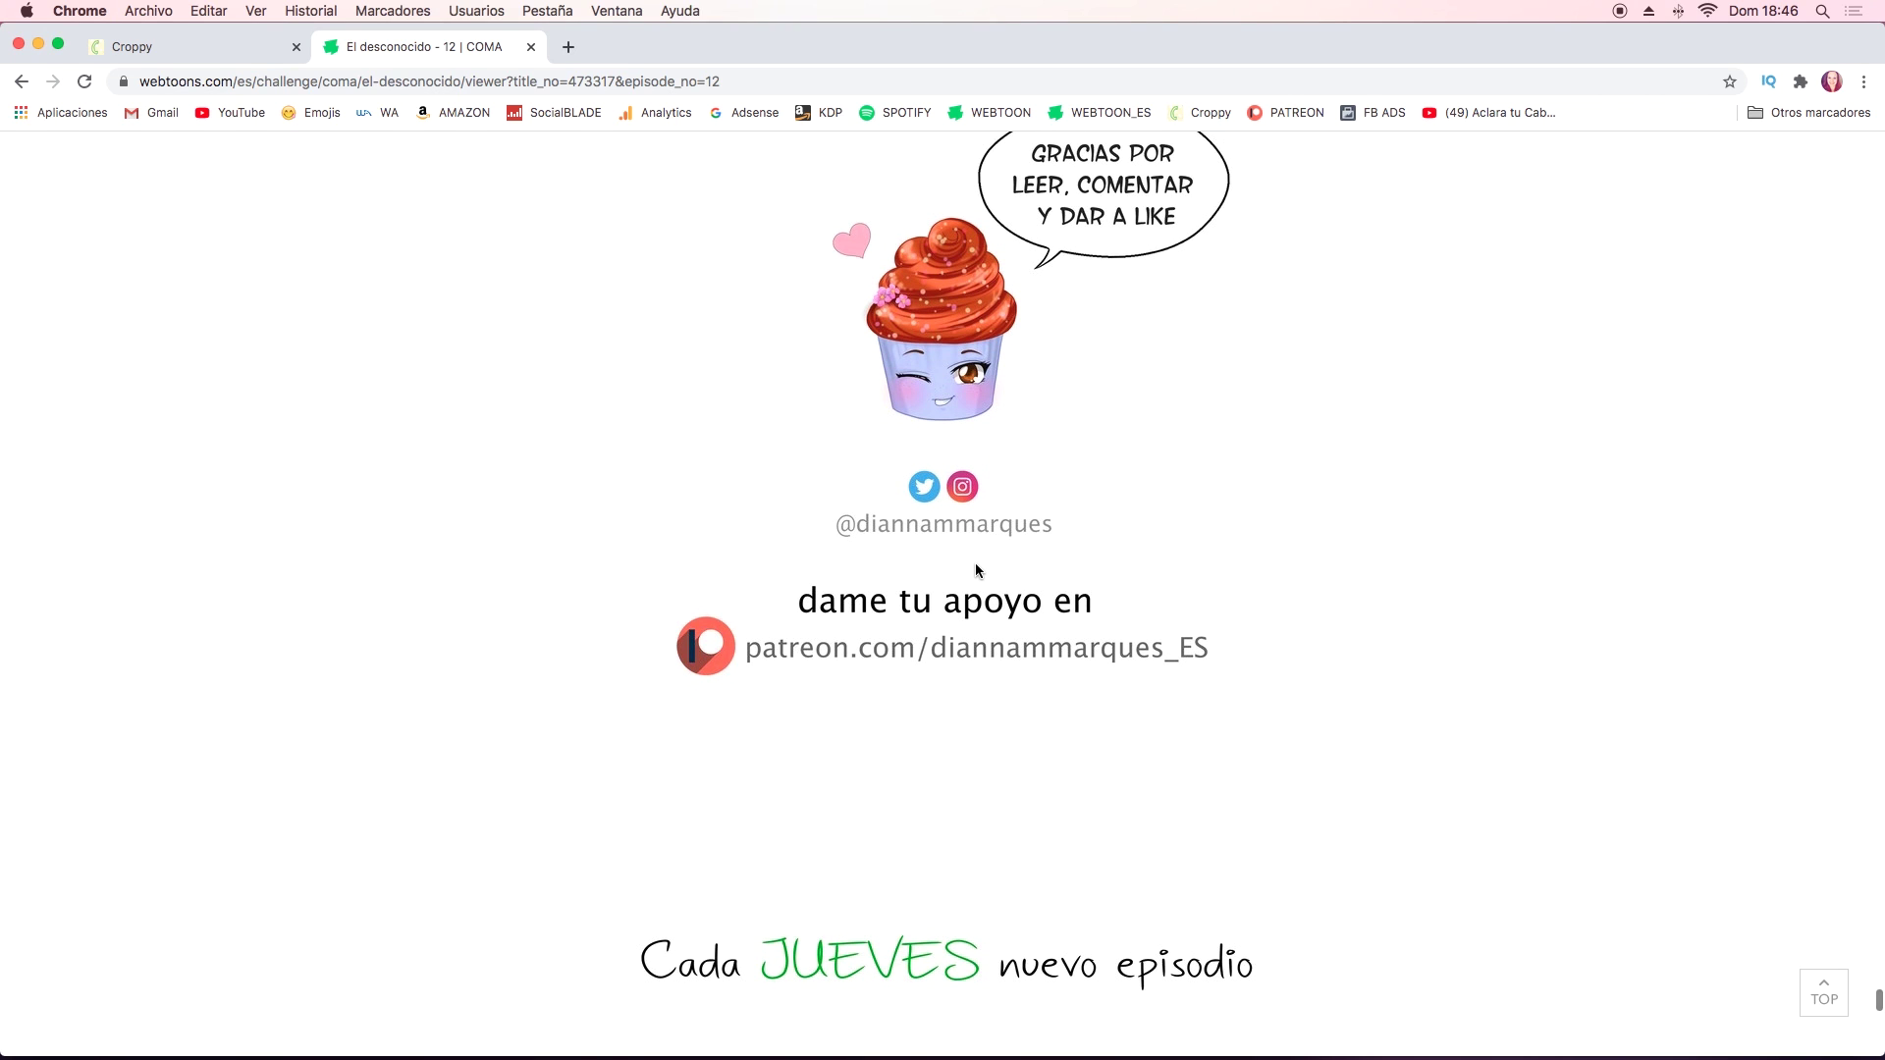
{"action": "scroll", "coordinate": [976, 566], "scroll_direction": "down", "scroll_amount": 2}
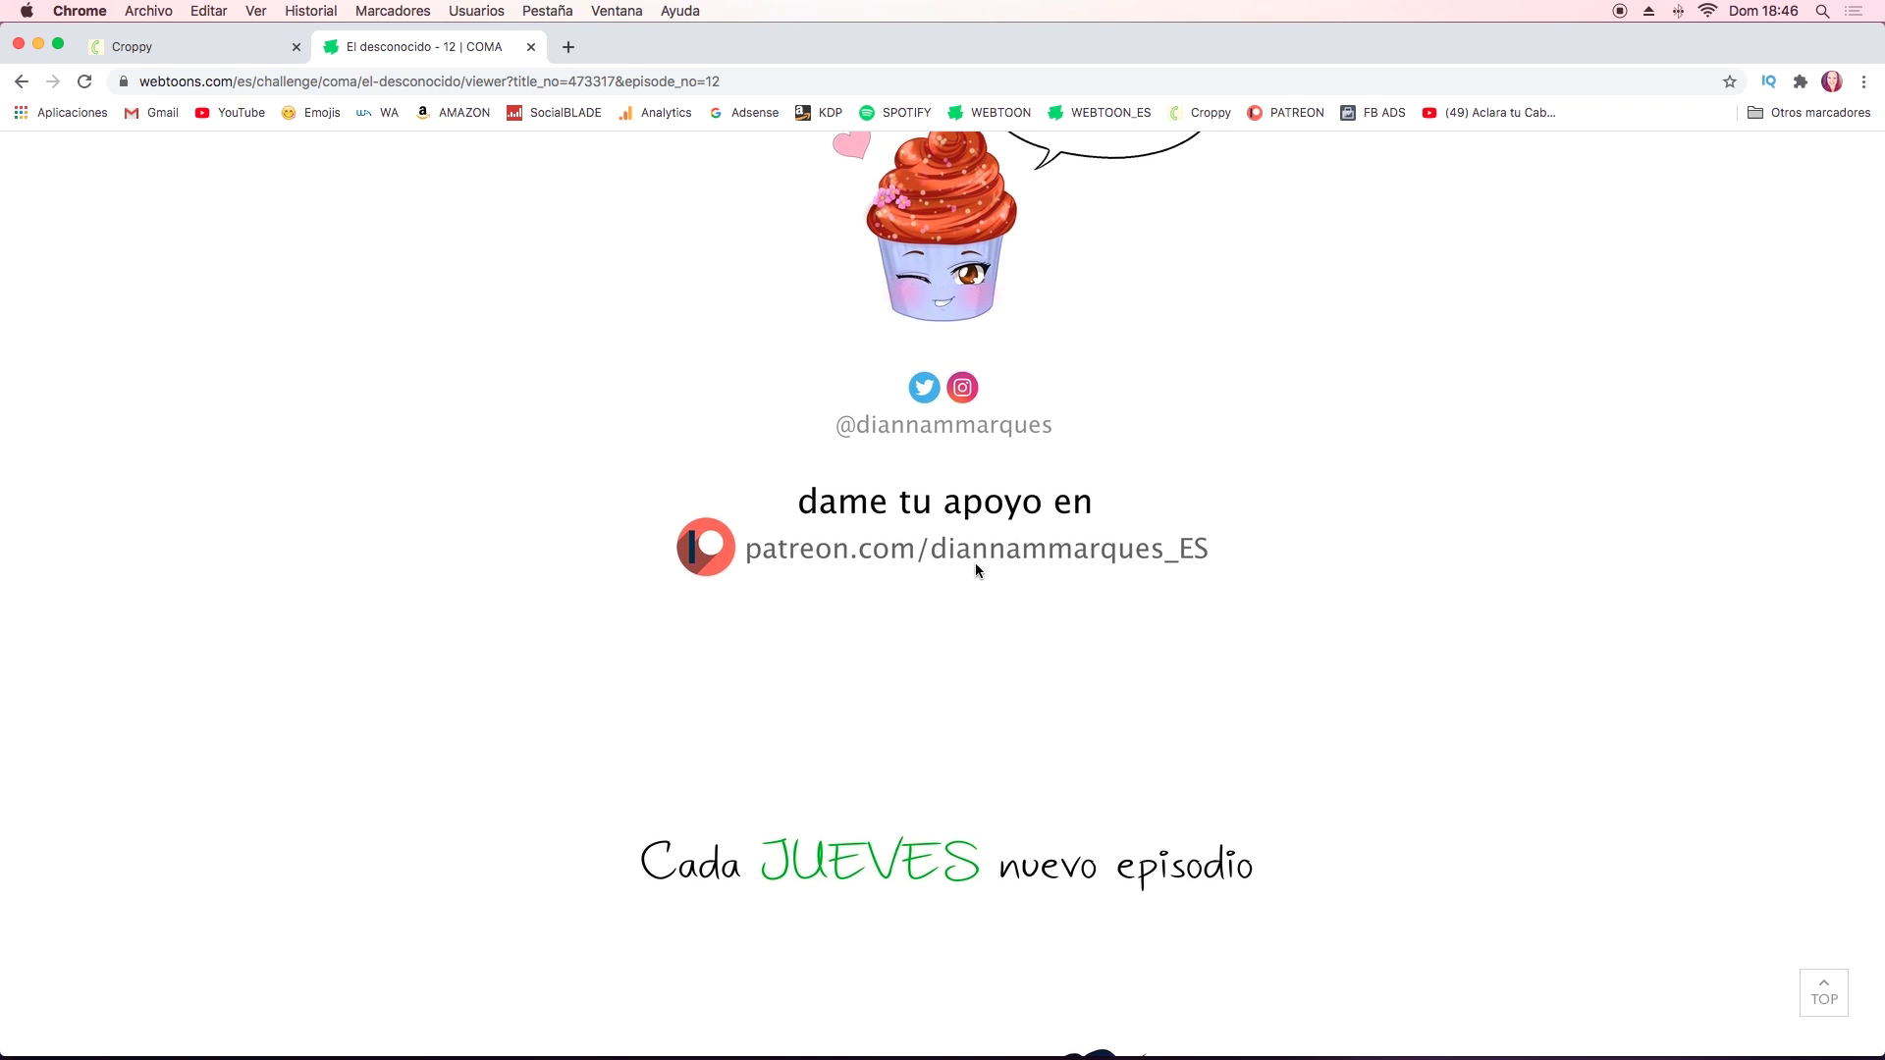
{"action": "scroll", "coordinate": [978, 570], "scroll_direction": "down", "scroll_amount": 1}
{"action": "scroll", "coordinate": [975, 568], "scroll_direction": "down", "scroll_amount": 1}
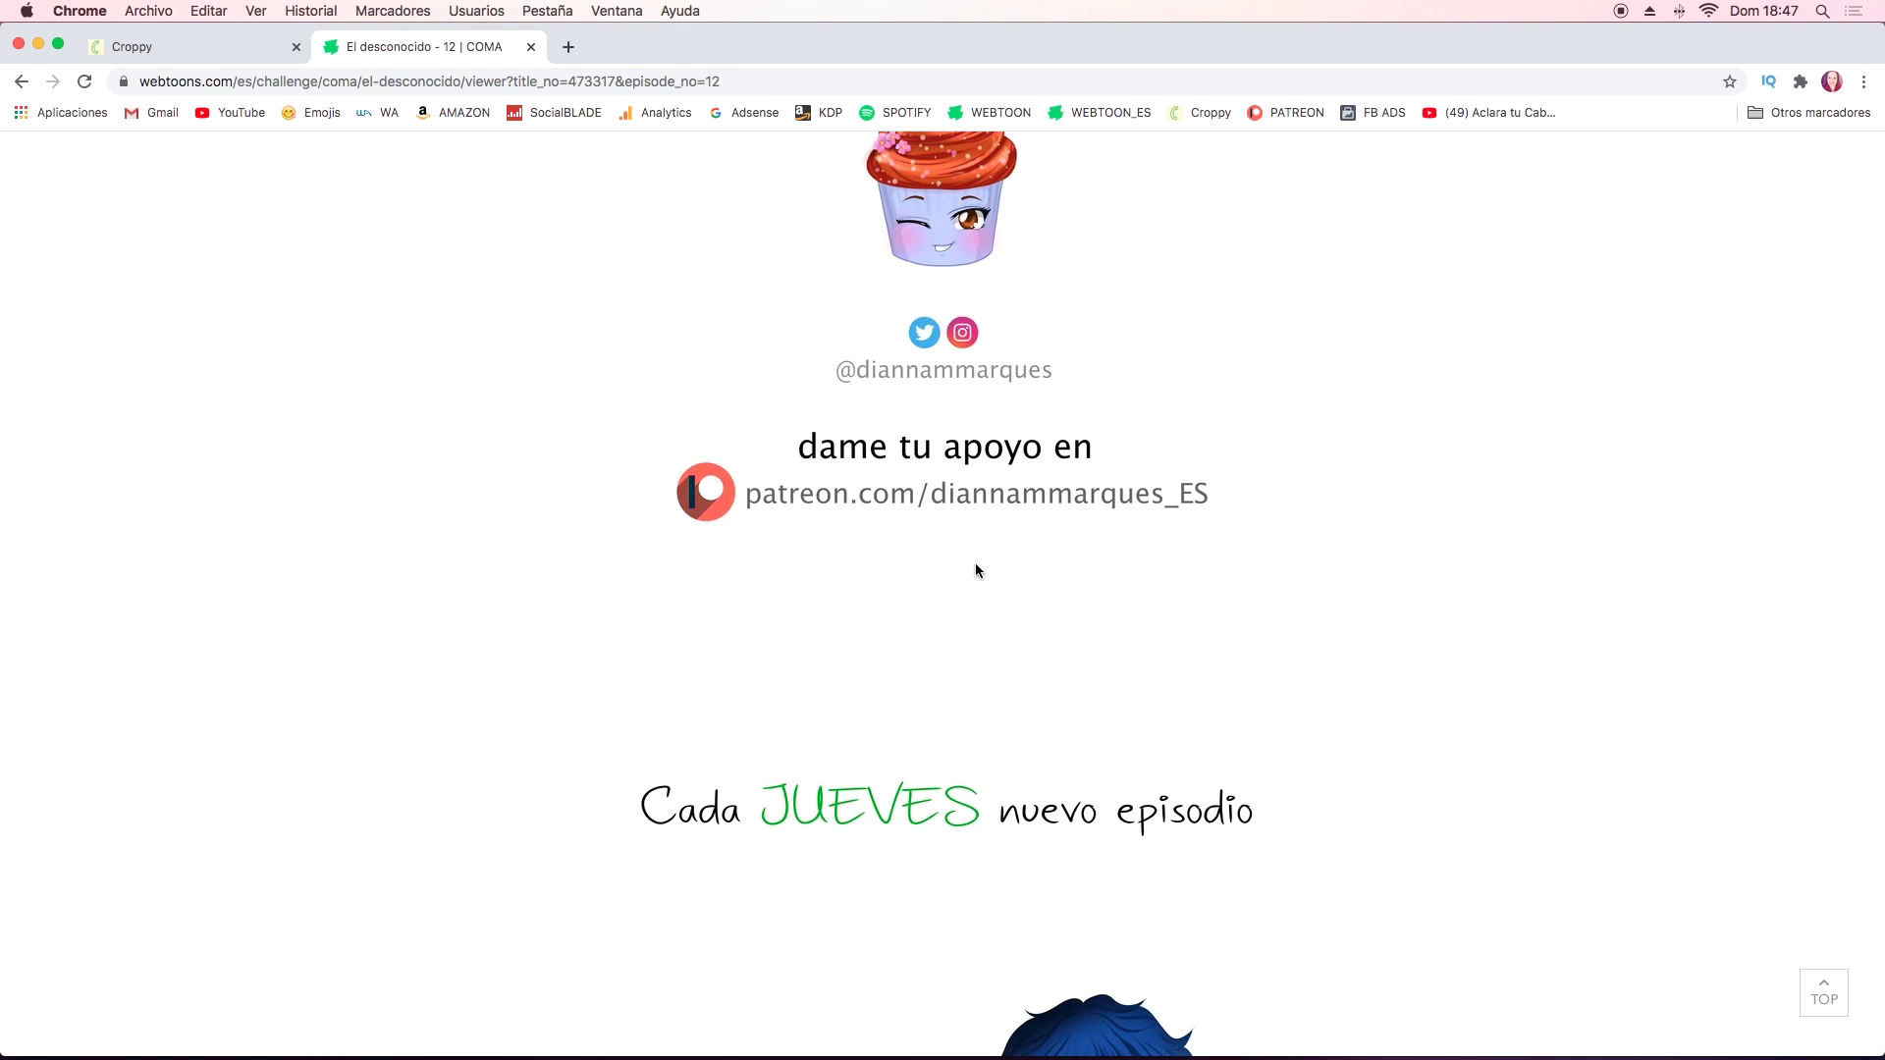
{"action": "scroll", "coordinate": [977, 570], "scroll_direction": "down", "scroll_amount": 2}
{"action": "scroll", "coordinate": [977, 569], "scroll_direction": "down", "scroll_amount": 1}
{"action": "scroll", "coordinate": [977, 569], "scroll_direction": "down", "scroll_amount": 3}
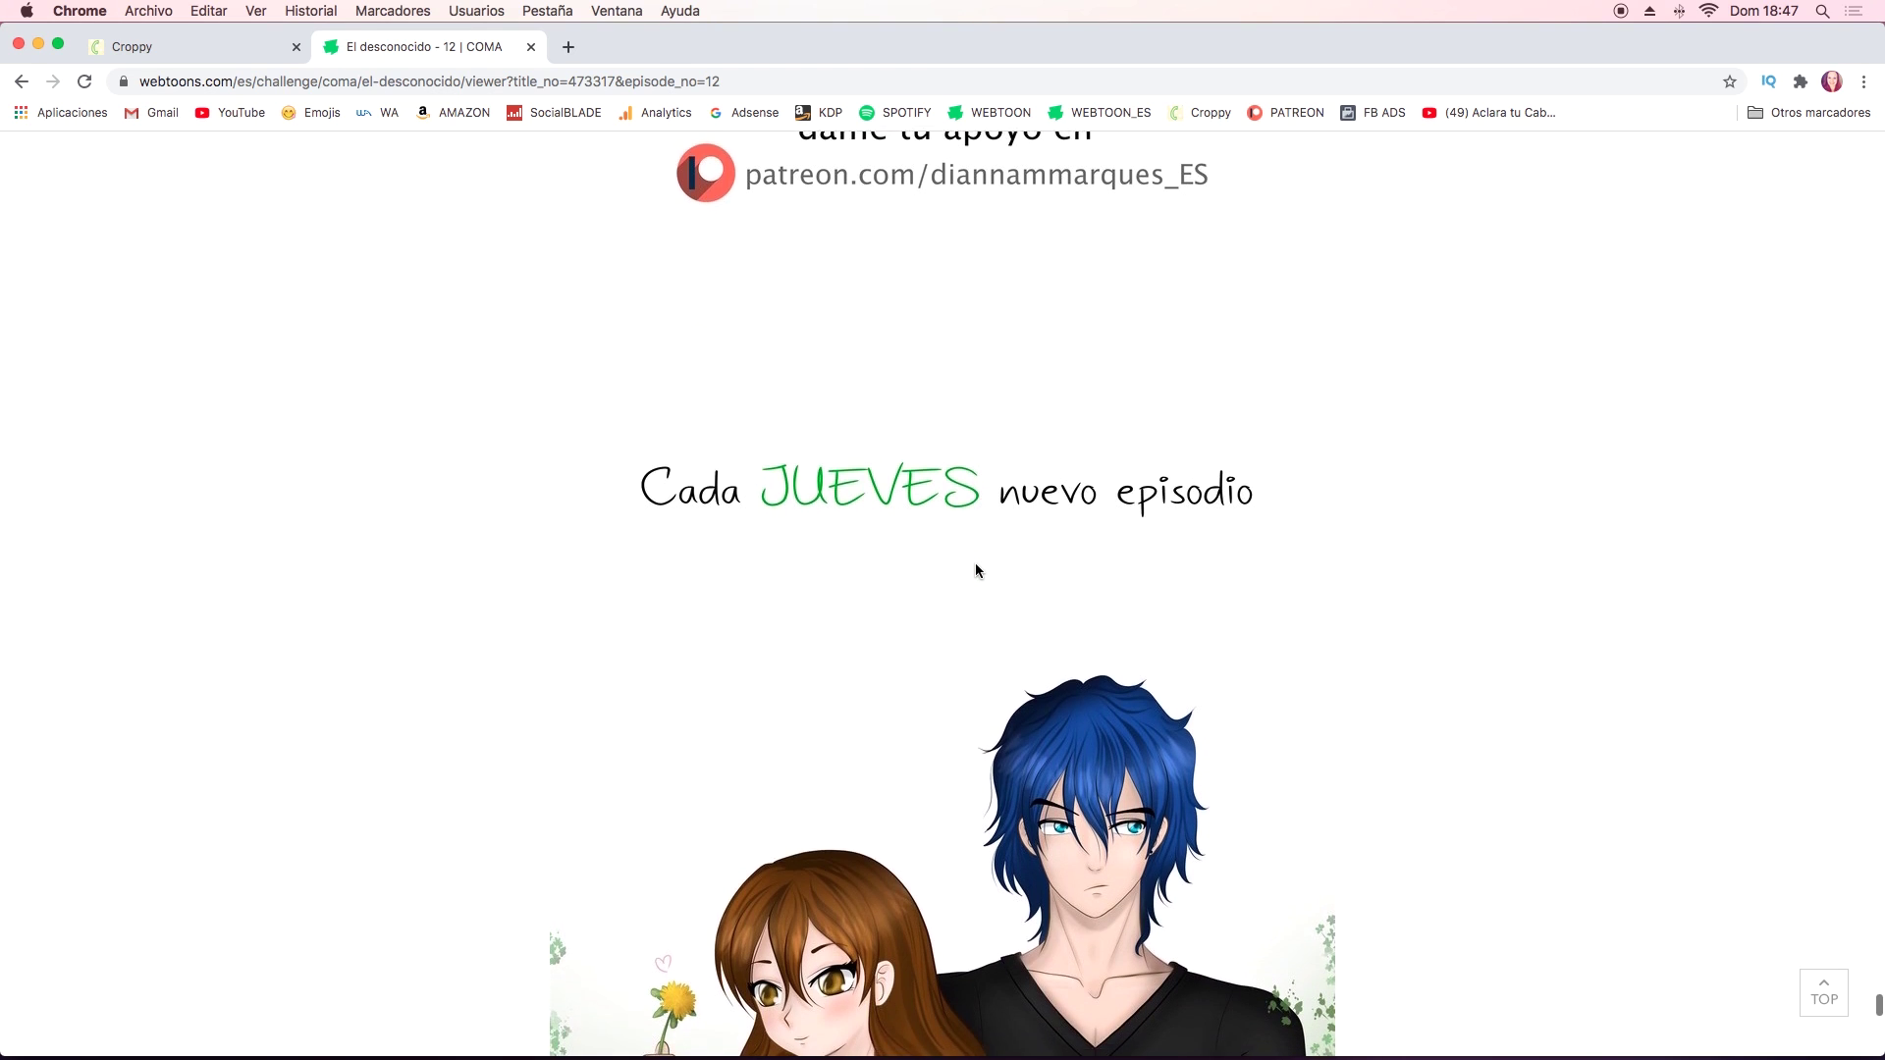
{"action": "scroll", "coordinate": [975, 567], "scroll_direction": "down", "scroll_amount": 1}
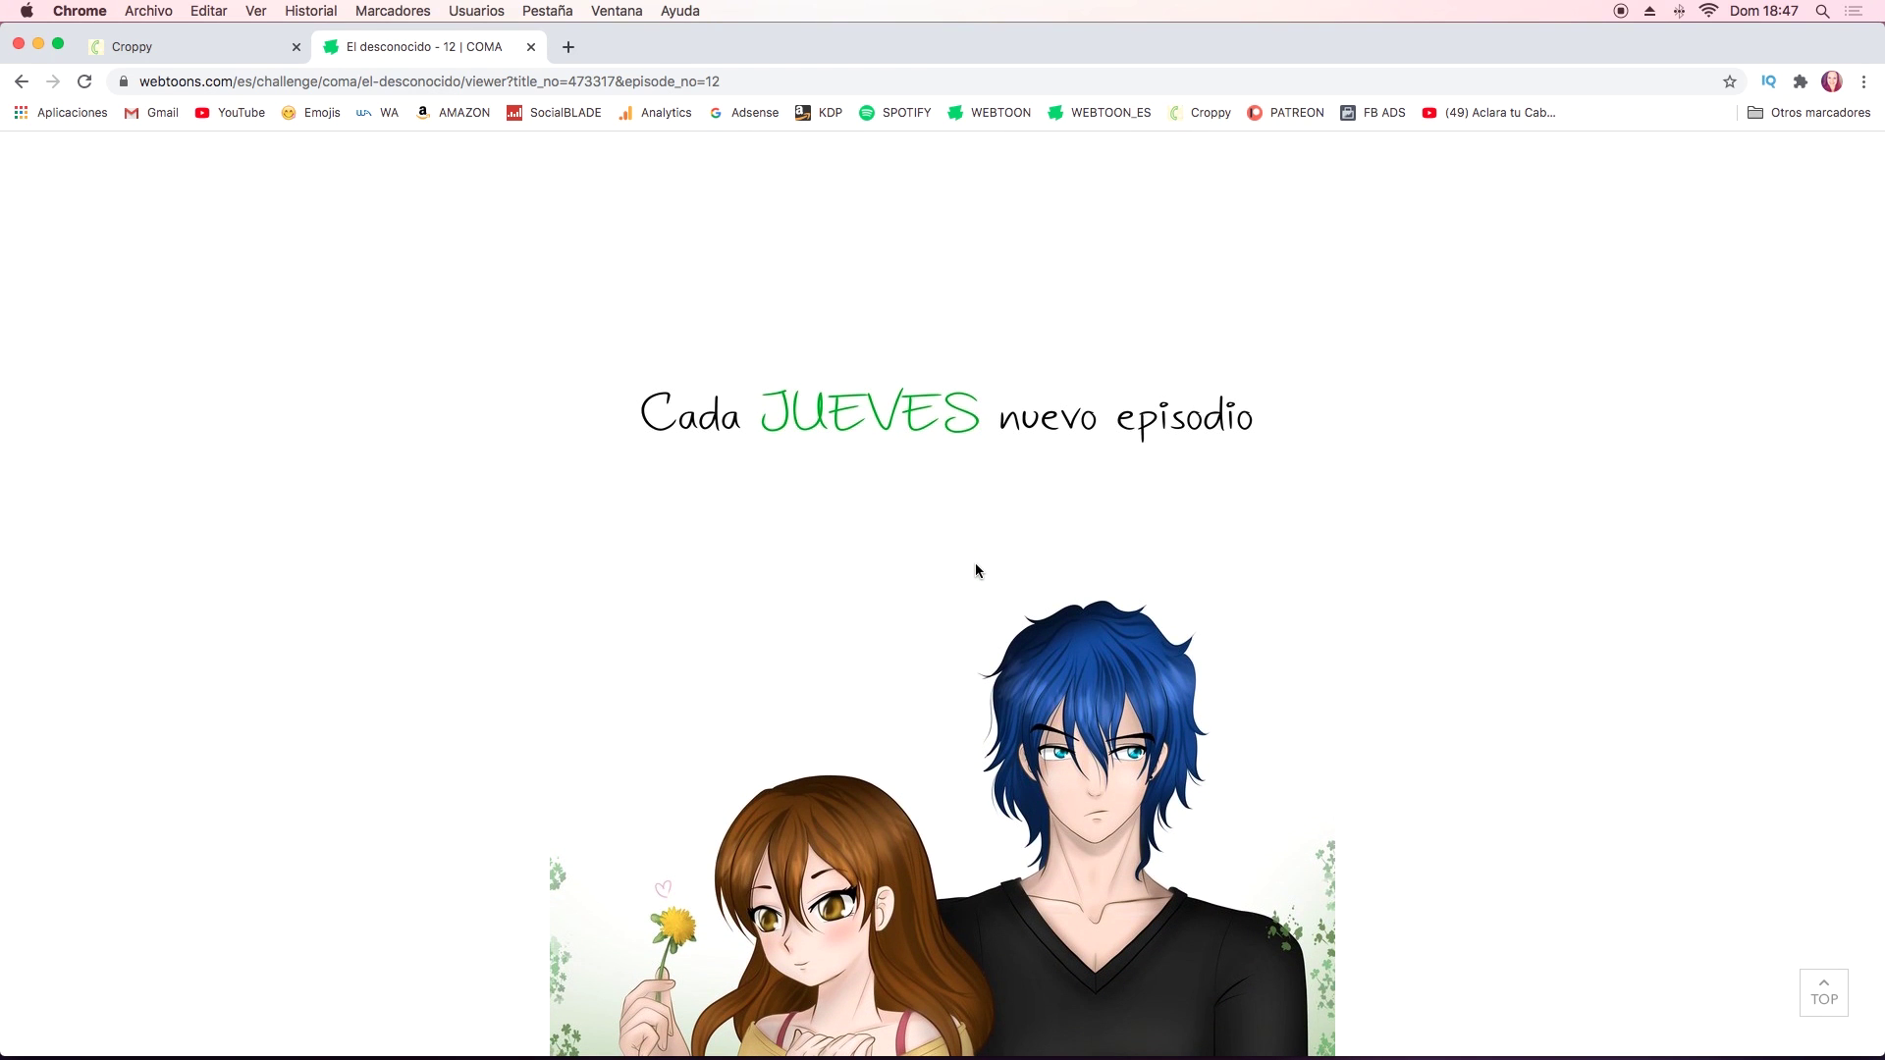
{"action": "scroll", "coordinate": [975, 570], "scroll_direction": "down", "scroll_amount": 1}
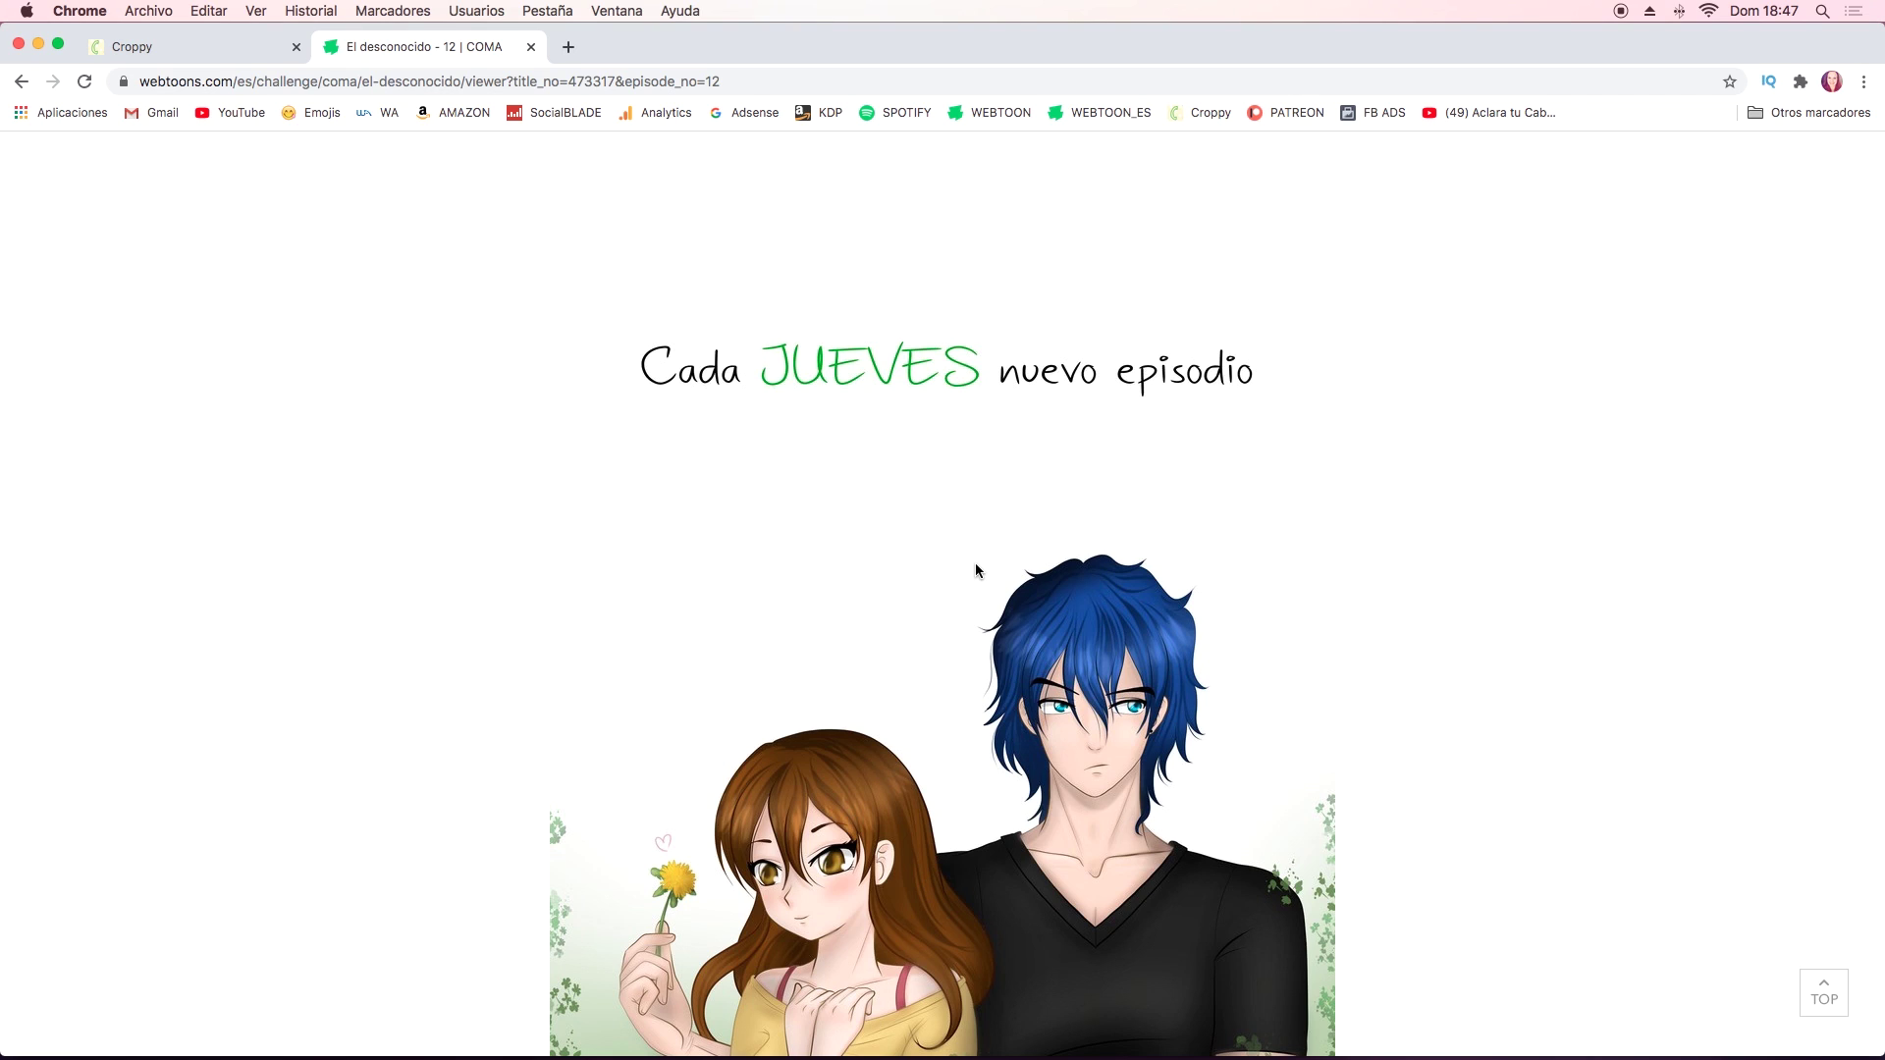
{"action": "scroll", "coordinate": [976, 566], "scroll_direction": "down", "scroll_amount": 1}
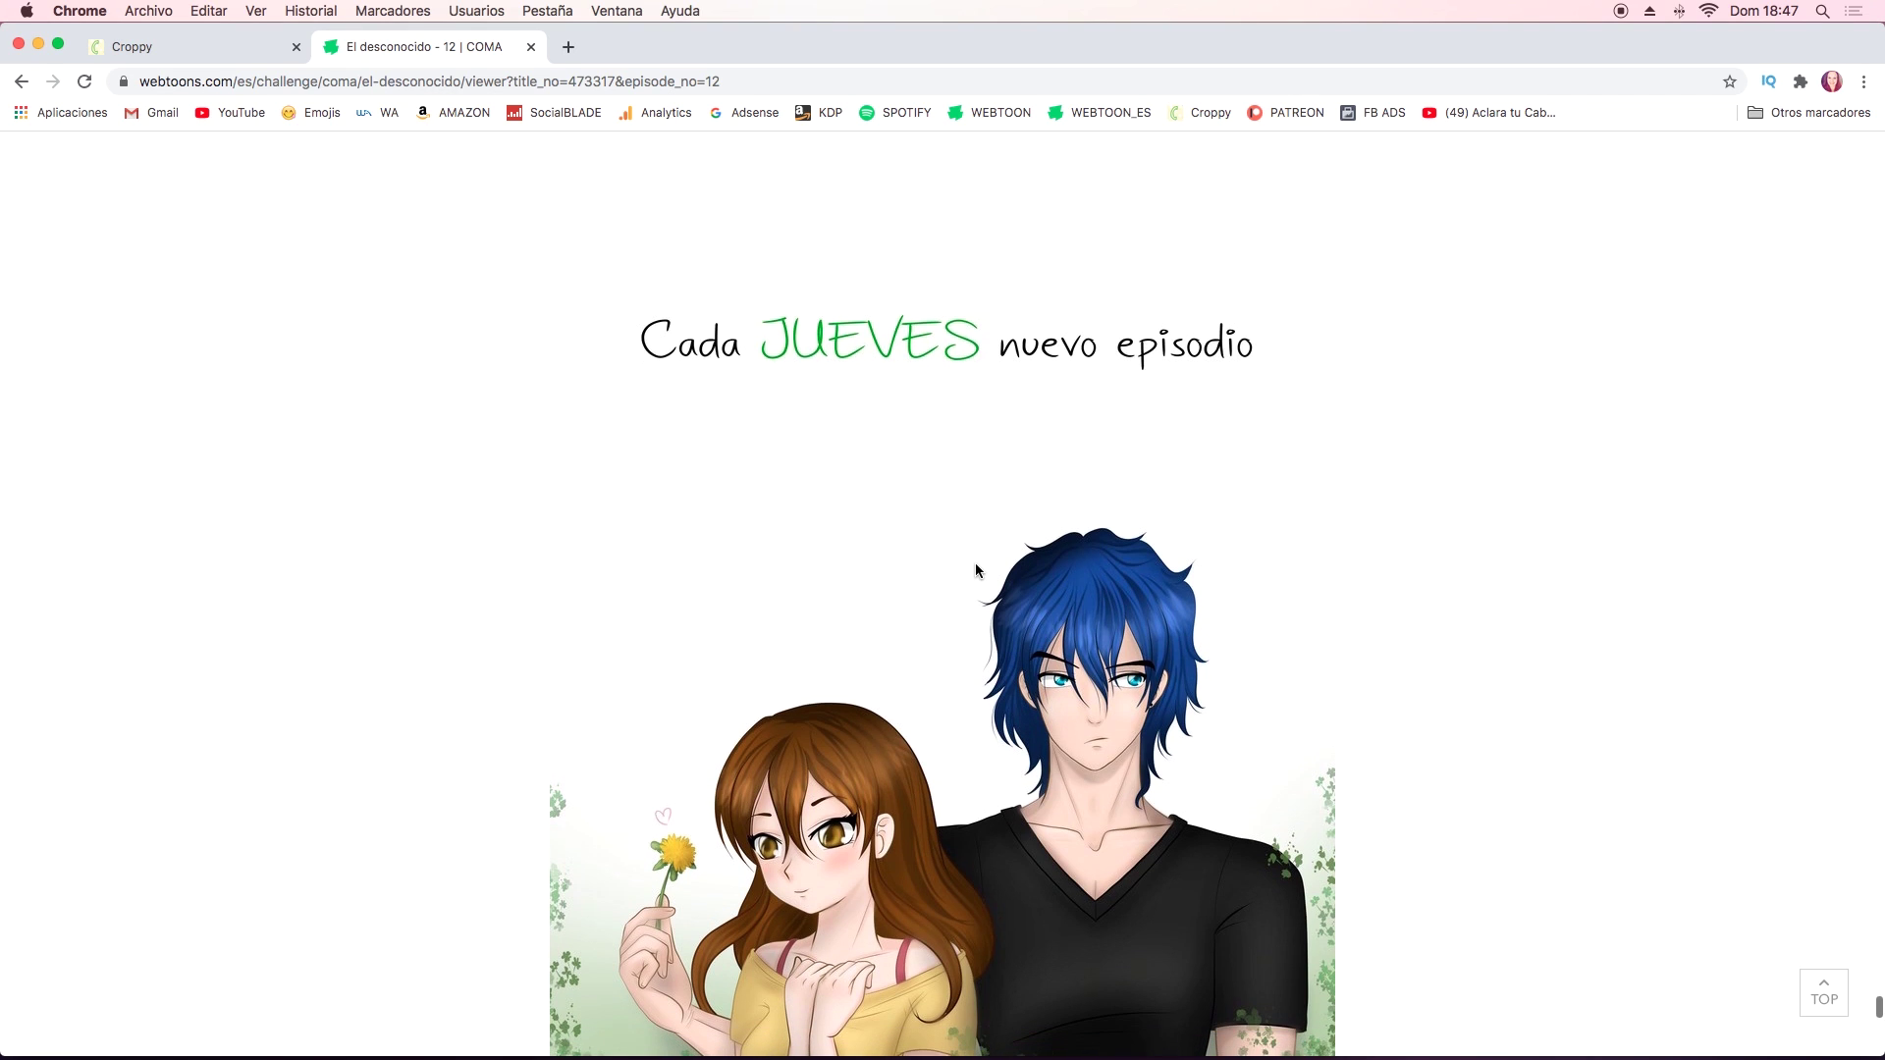
{"action": "scroll", "coordinate": [975, 564], "scroll_direction": "down", "scroll_amount": 1}
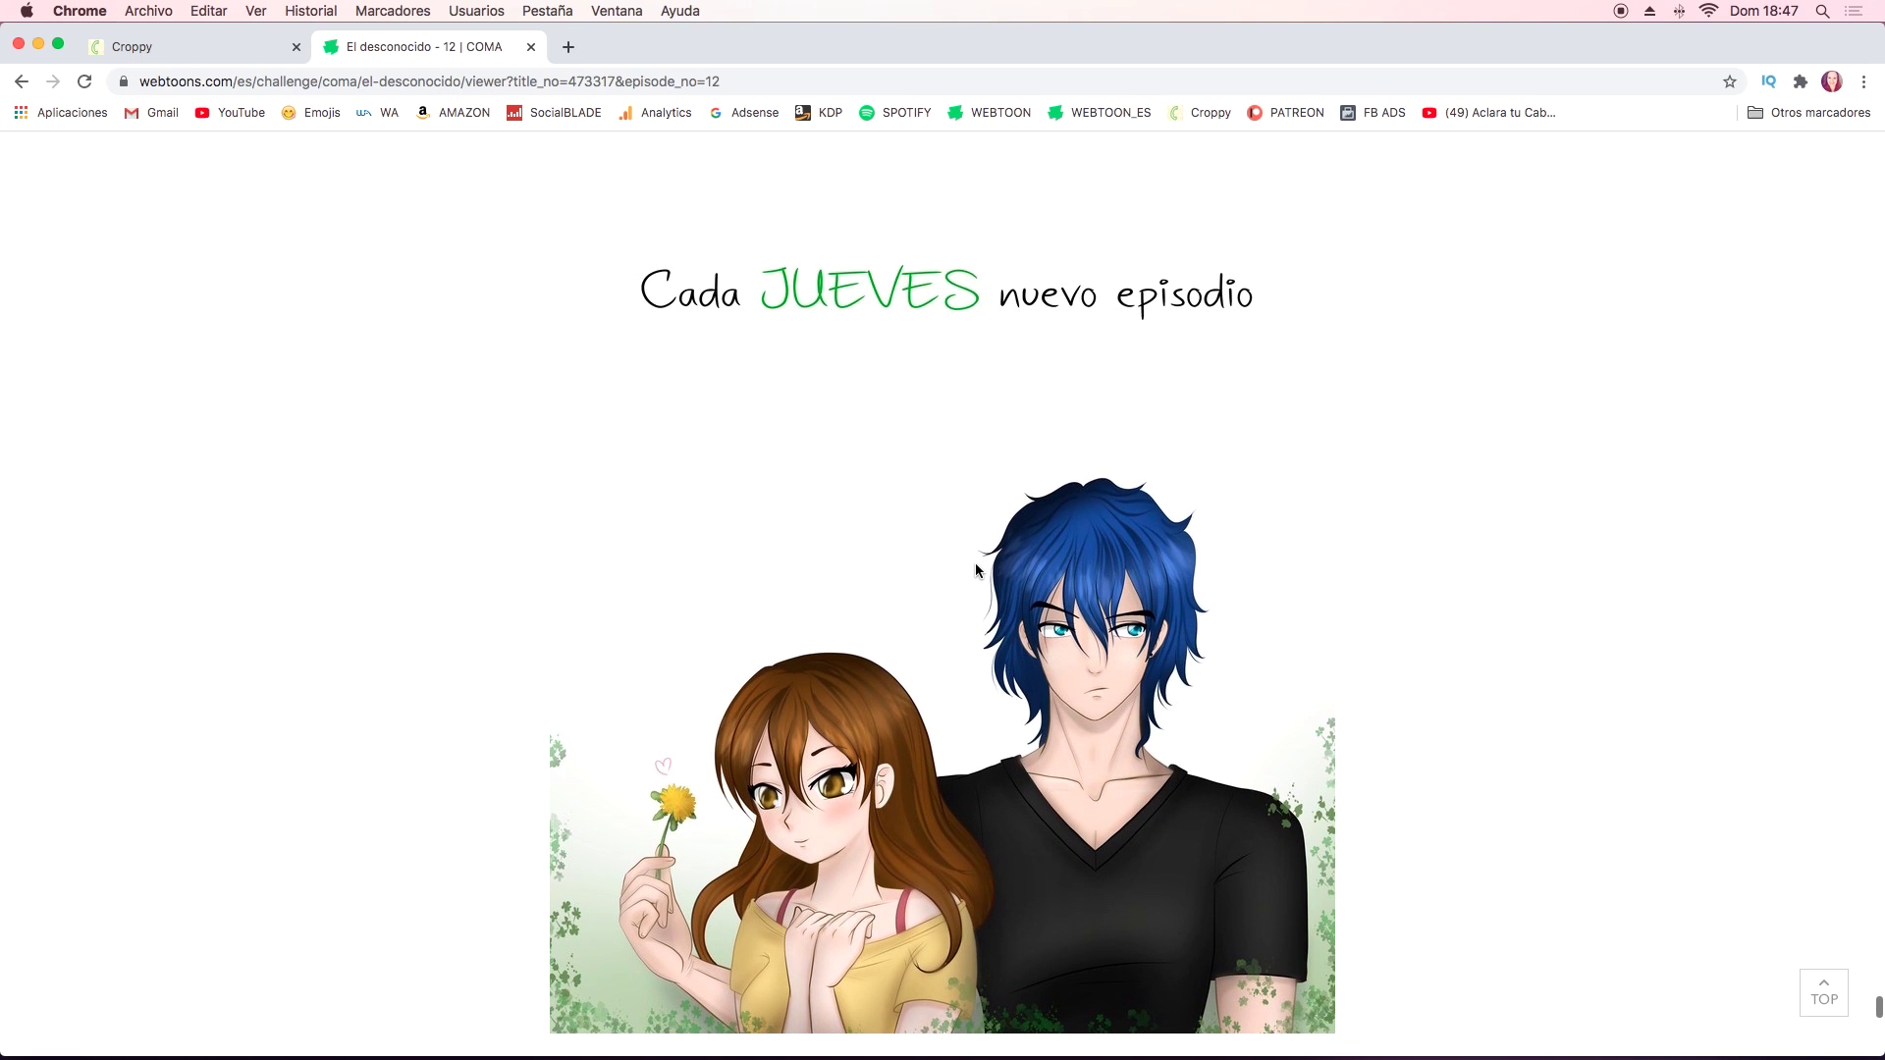
{"action": "scroll", "coordinate": [975, 564], "scroll_direction": "down", "scroll_amount": 1}
{"action": "scroll", "coordinate": [974, 567], "scroll_direction": "down", "scroll_amount": 1}
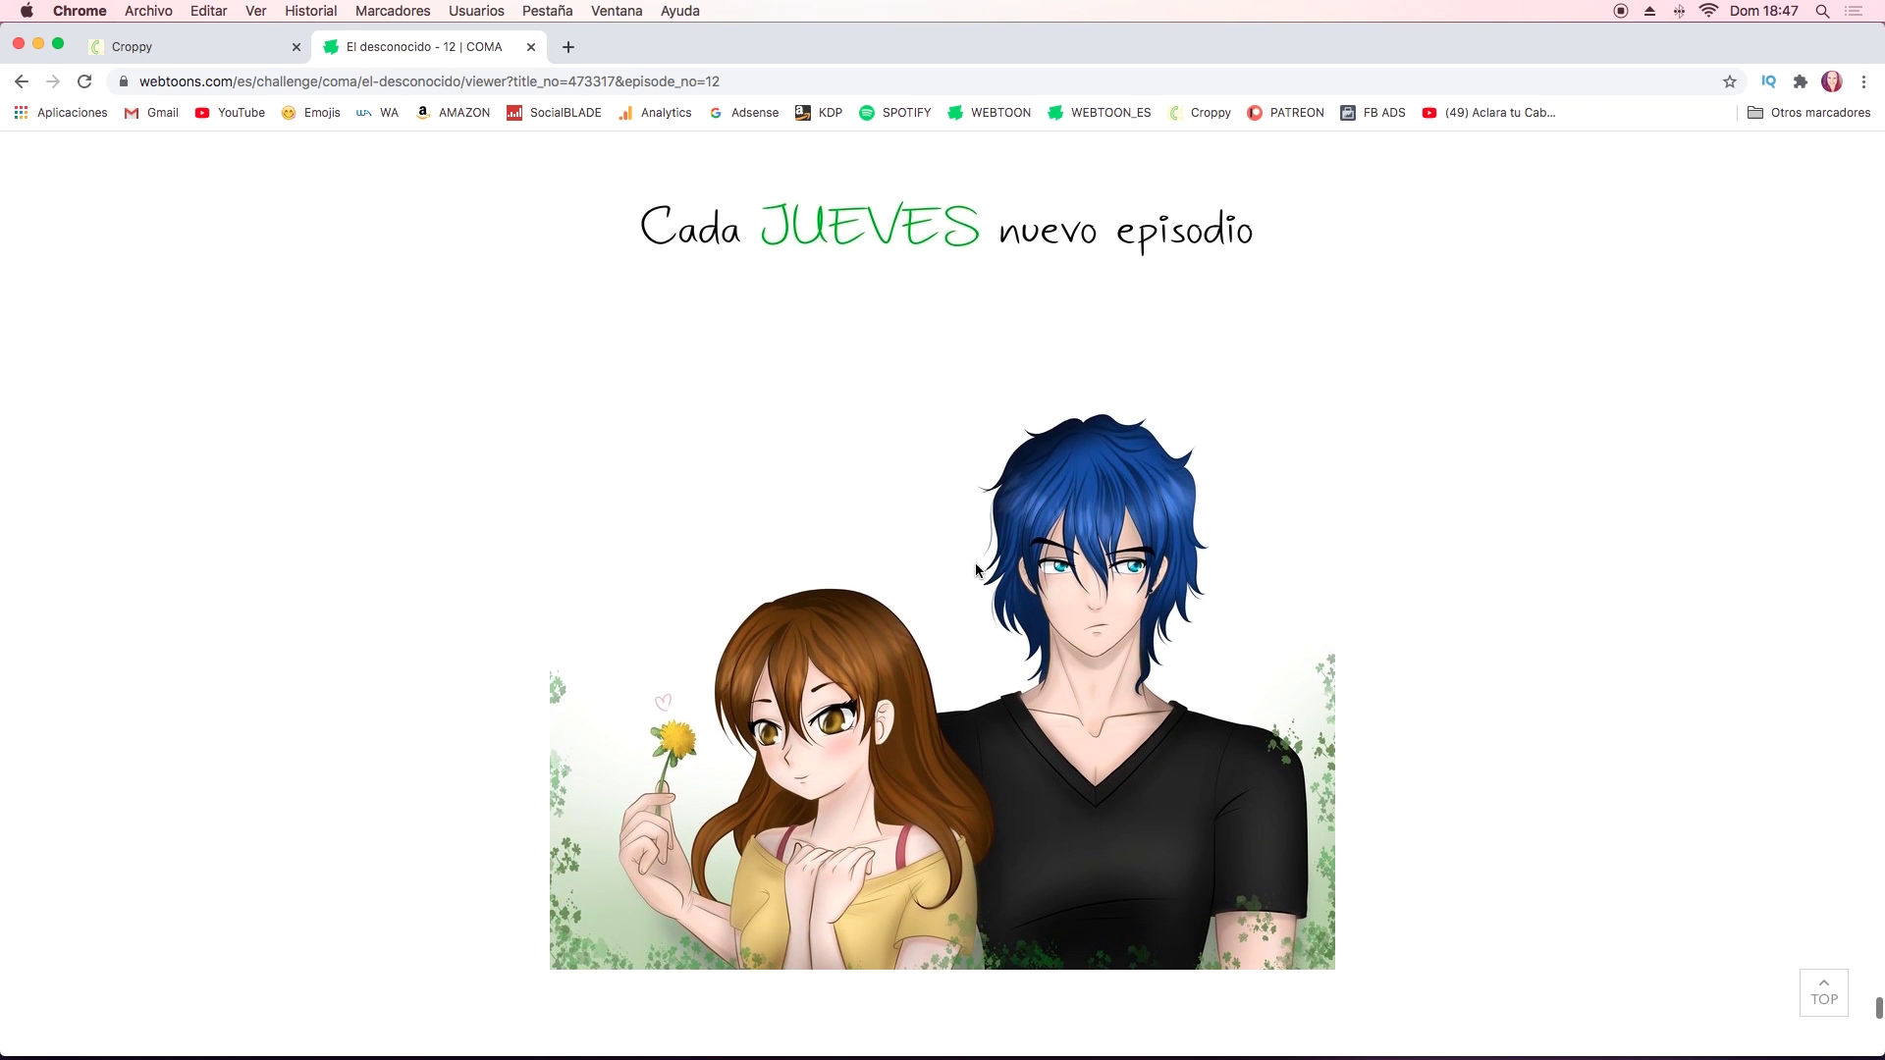
{"action": "scroll", "coordinate": [975, 567], "scroll_direction": "down", "scroll_amount": 2}
{"action": "scroll", "coordinate": [974, 568], "scroll_direction": "down", "scroll_amount": 2}
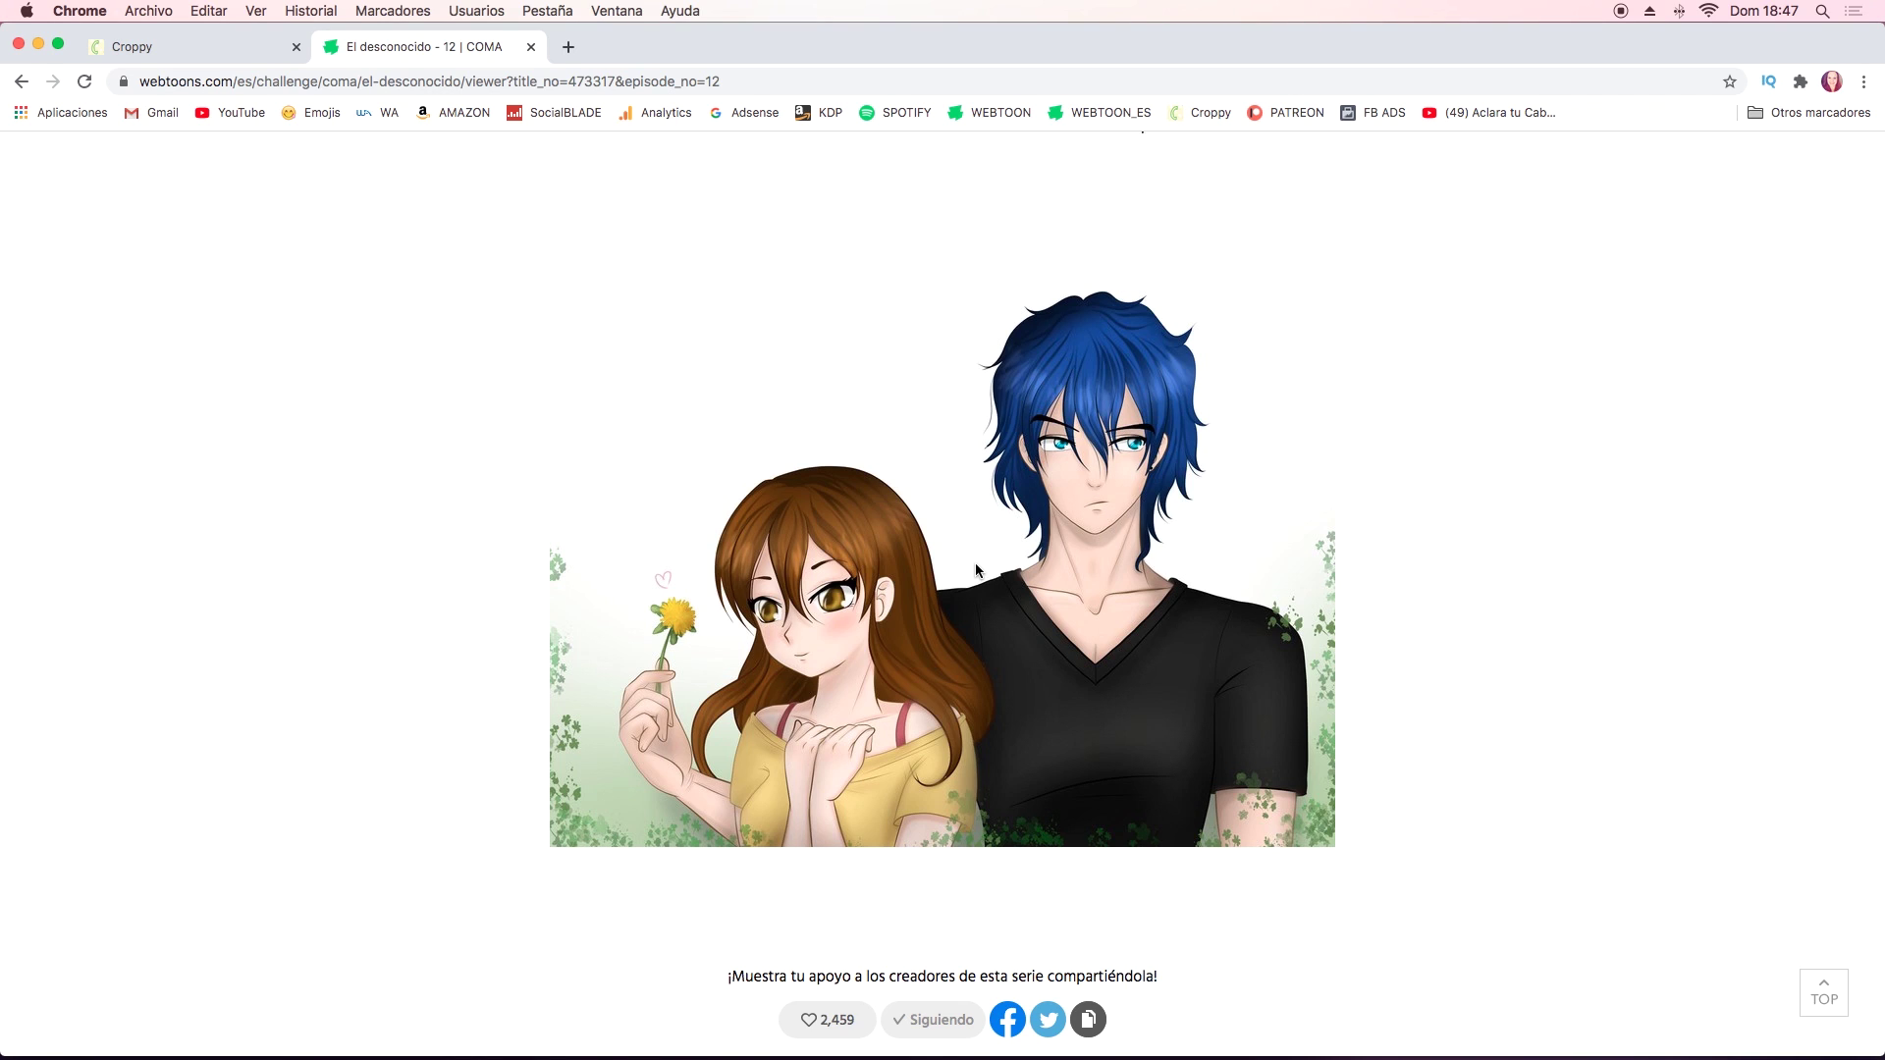
{"action": "scroll", "coordinate": [977, 569], "scroll_direction": "down", "scroll_amount": 1}
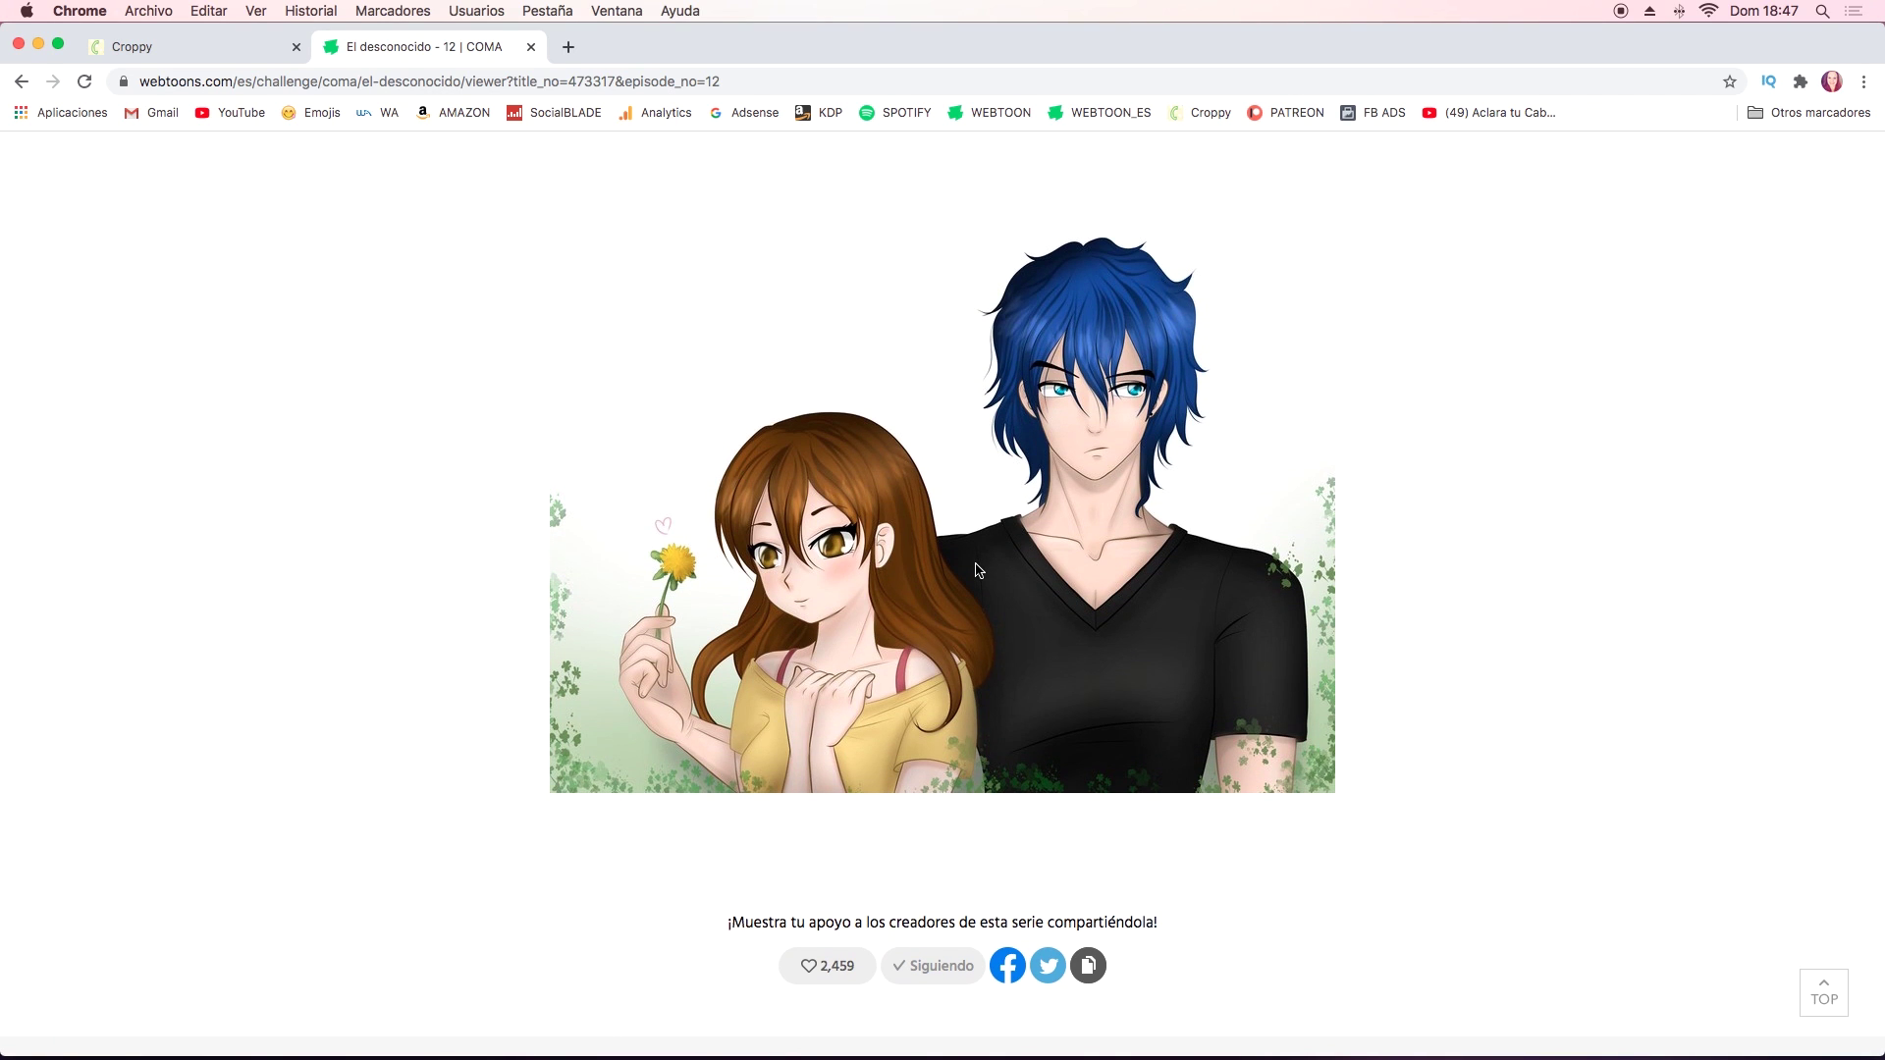
{"action": "scroll", "coordinate": [977, 570], "scroll_direction": "down", "scroll_amount": 4}
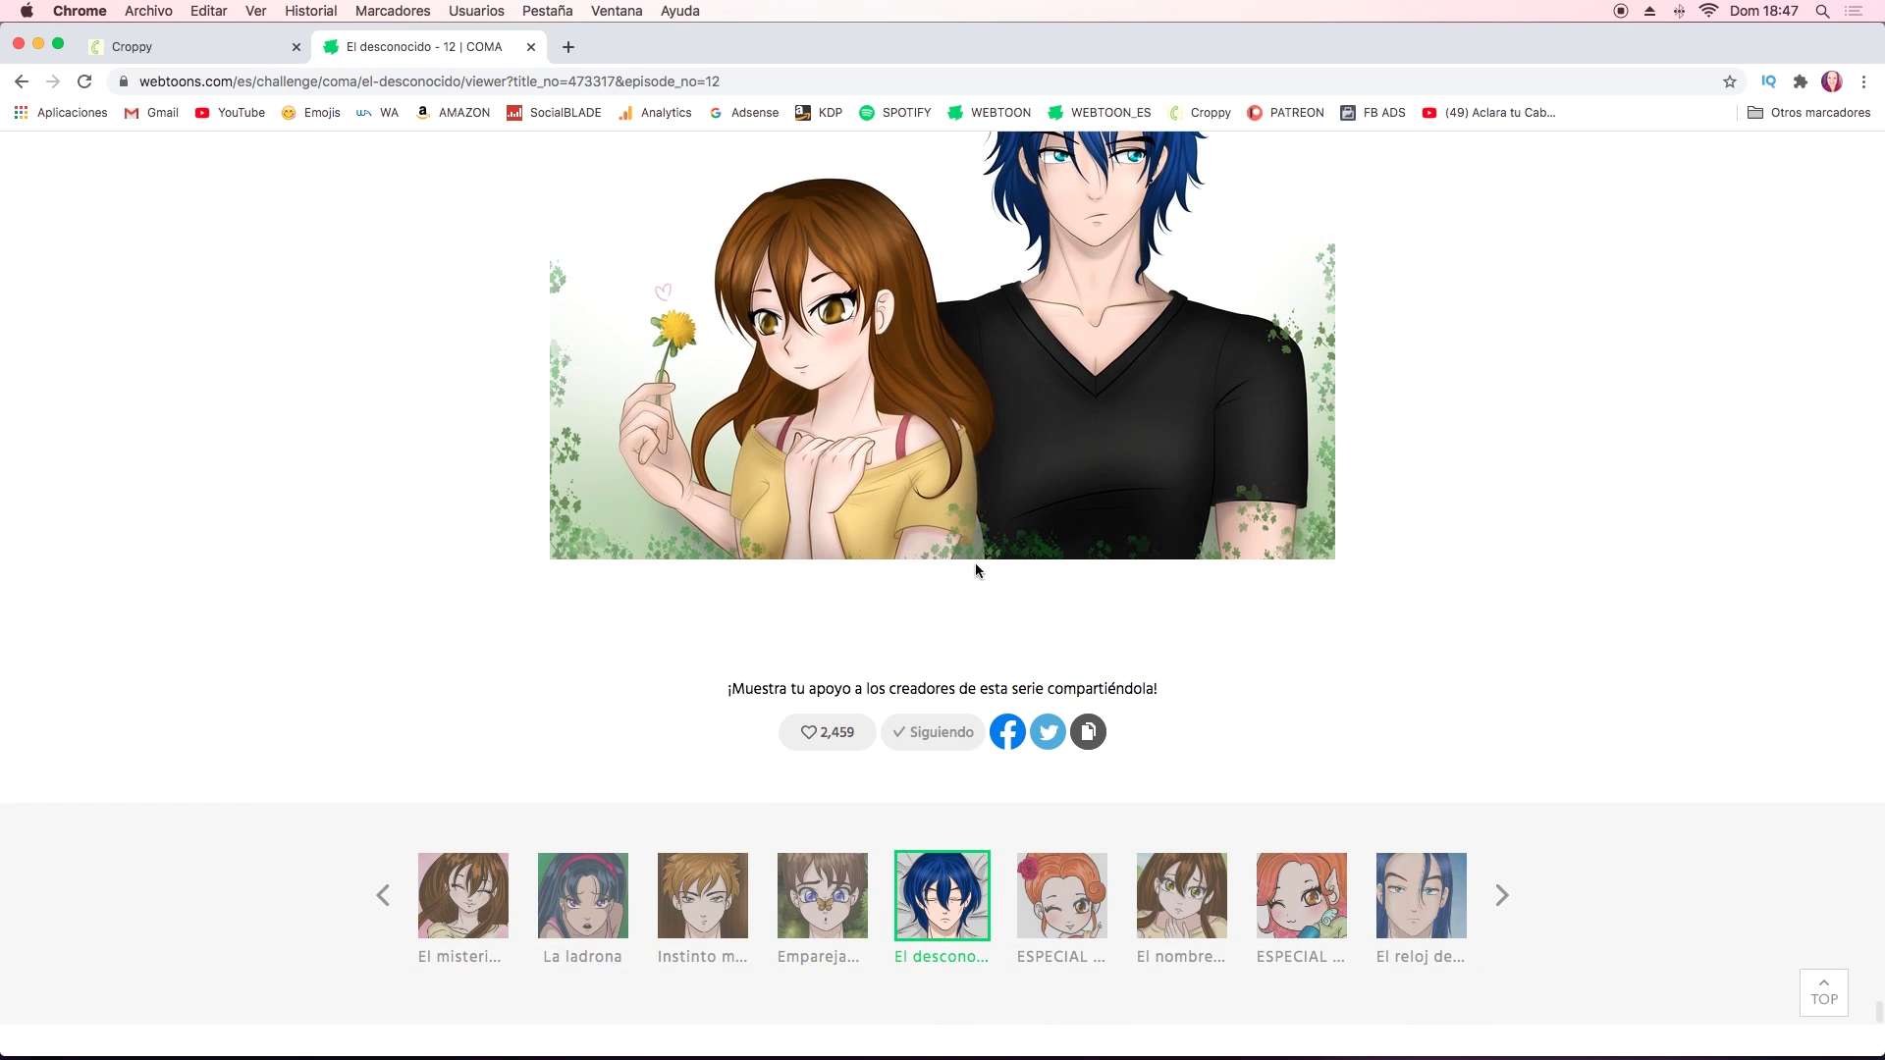
{"action": "scroll", "coordinate": [977, 569], "scroll_direction": "up", "scroll_amount": 10}
{"action": "scroll", "coordinate": [974, 567], "scroll_direction": "up", "scroll_amount": 10}
{"action": "scroll", "coordinate": [975, 568], "scroll_direction": "up", "scroll_amount": 7}
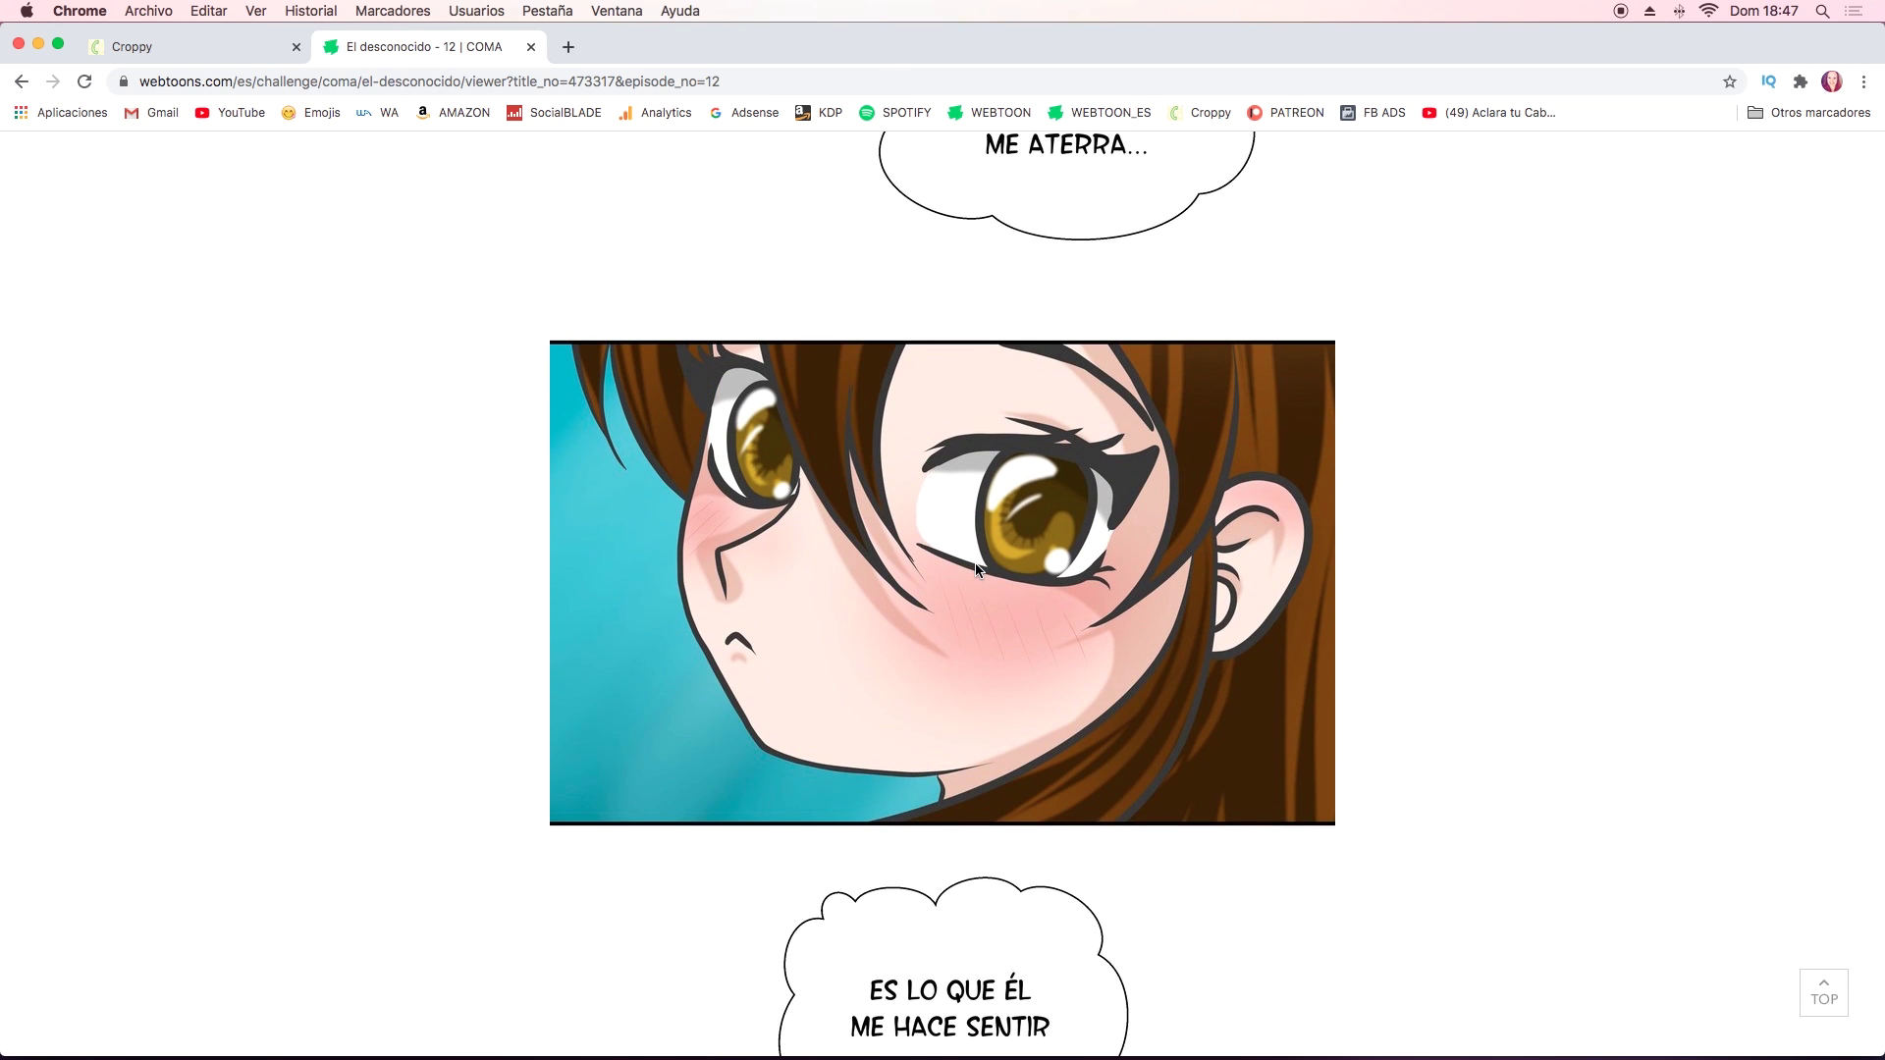
{"action": "scroll", "coordinate": [975, 568], "scroll_direction": "down", "scroll_amount": 11}
{"action": "scroll", "coordinate": [977, 569], "scroll_direction": "down", "scroll_amount": 4}
{"action": "scroll", "coordinate": [977, 569], "scroll_direction": "down", "scroll_amount": 10}
{"action": "scroll", "coordinate": [977, 570], "scroll_direction": "down", "scroll_amount": 4}
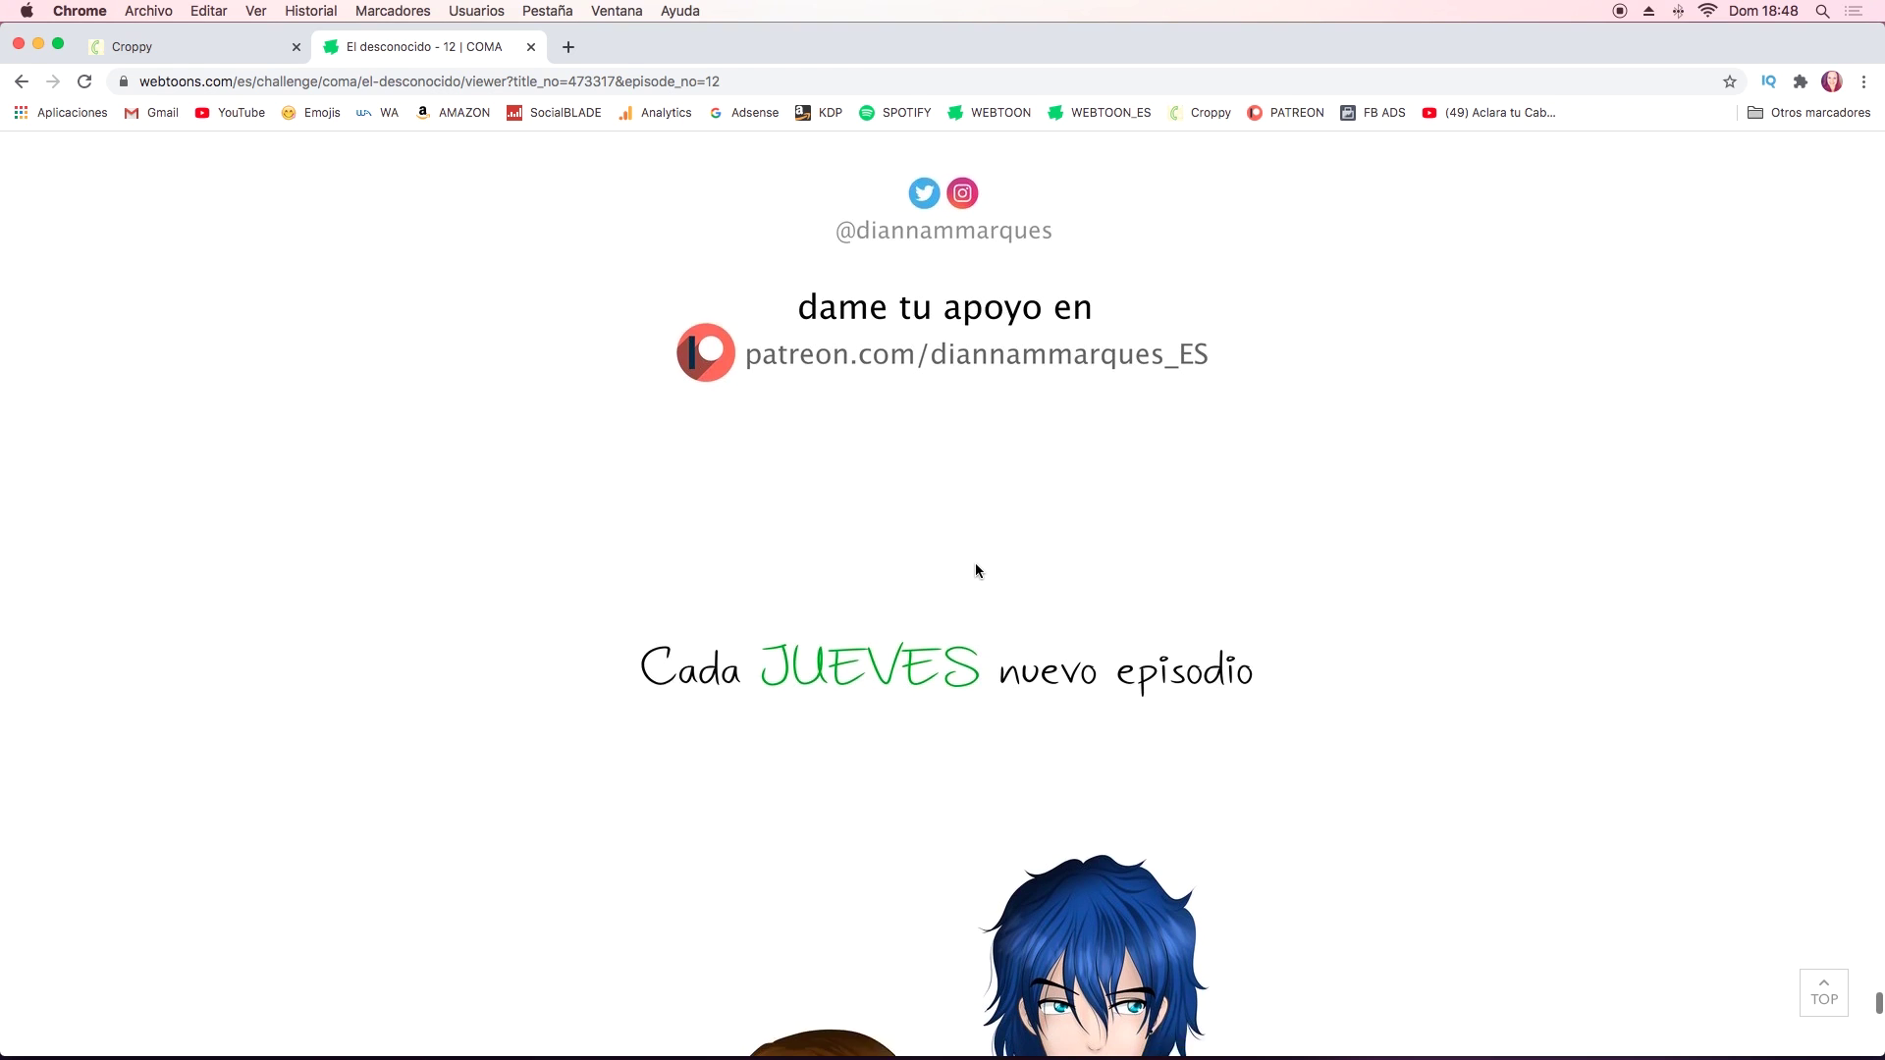
{"action": "scroll", "coordinate": [977, 570], "scroll_direction": "down", "scroll_amount": 4}
{"action": "scroll", "coordinate": [975, 569], "scroll_direction": "down", "scroll_amount": 3}
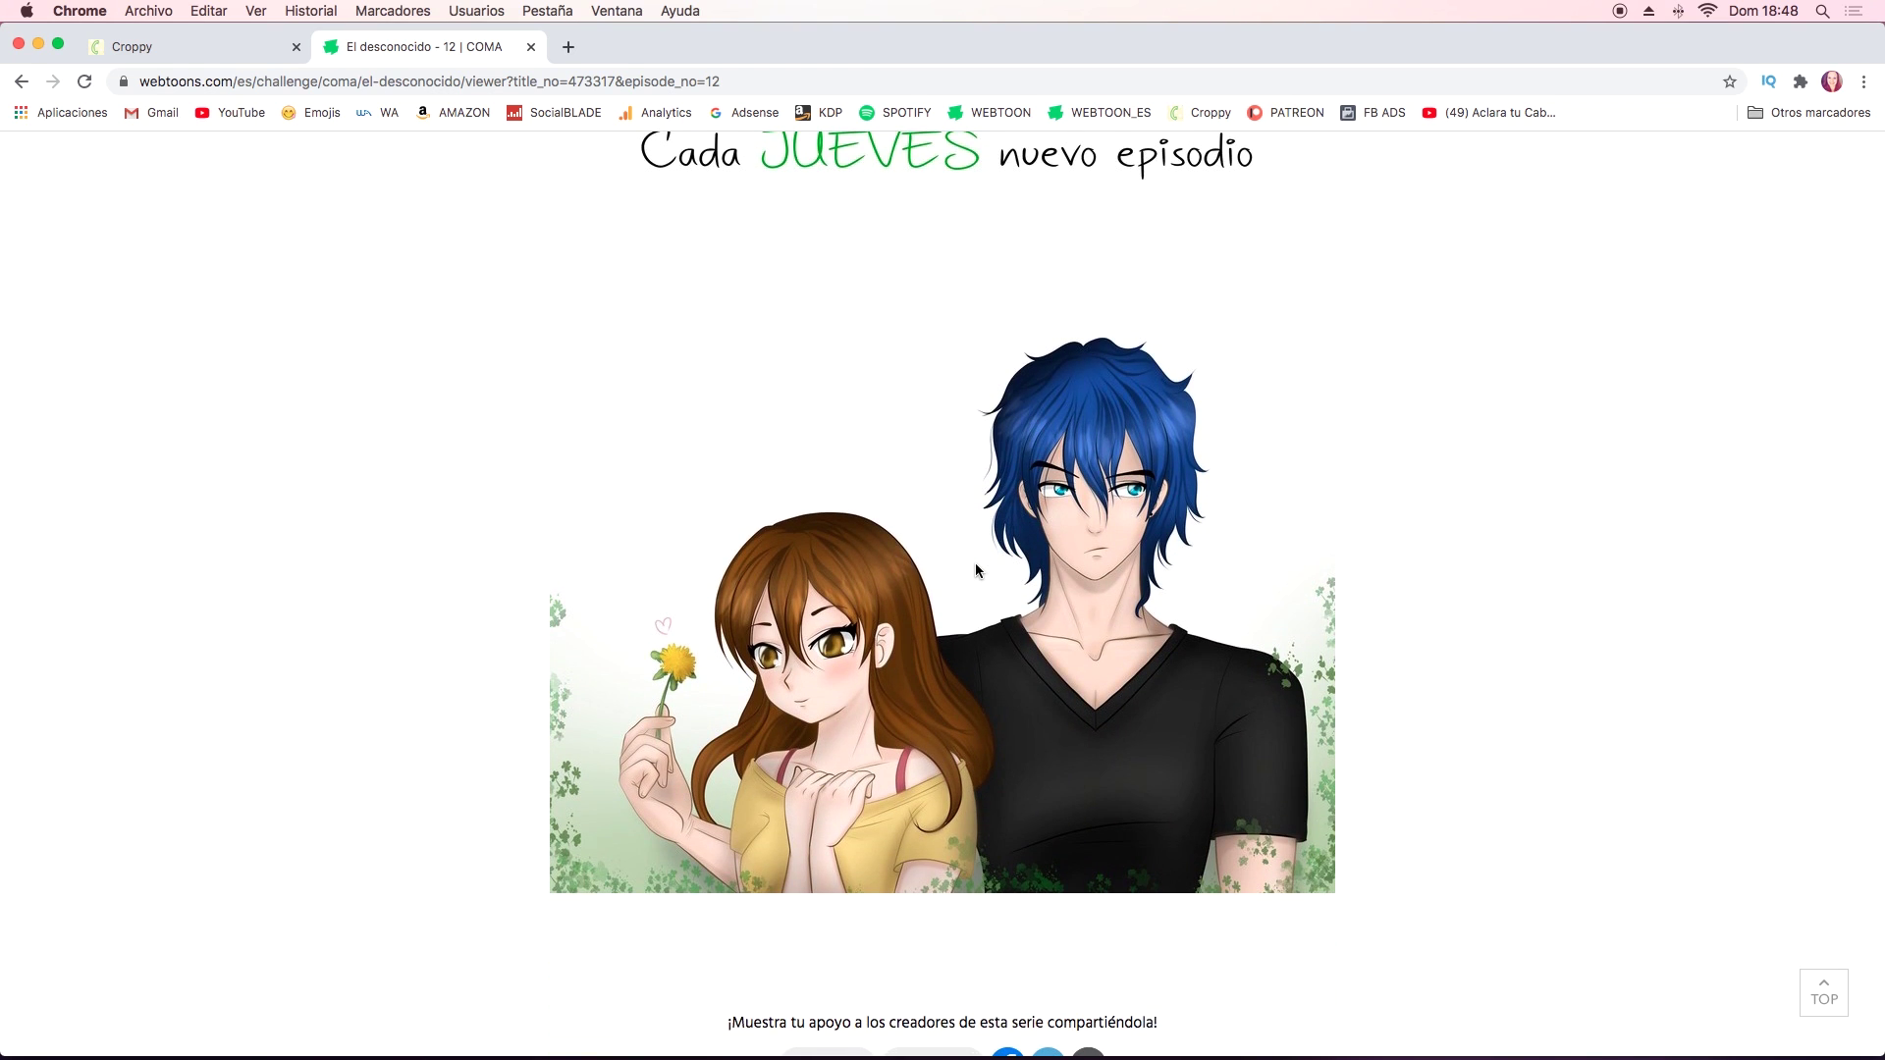
{"action": "mouse_move", "coordinate": [751, 1019]}
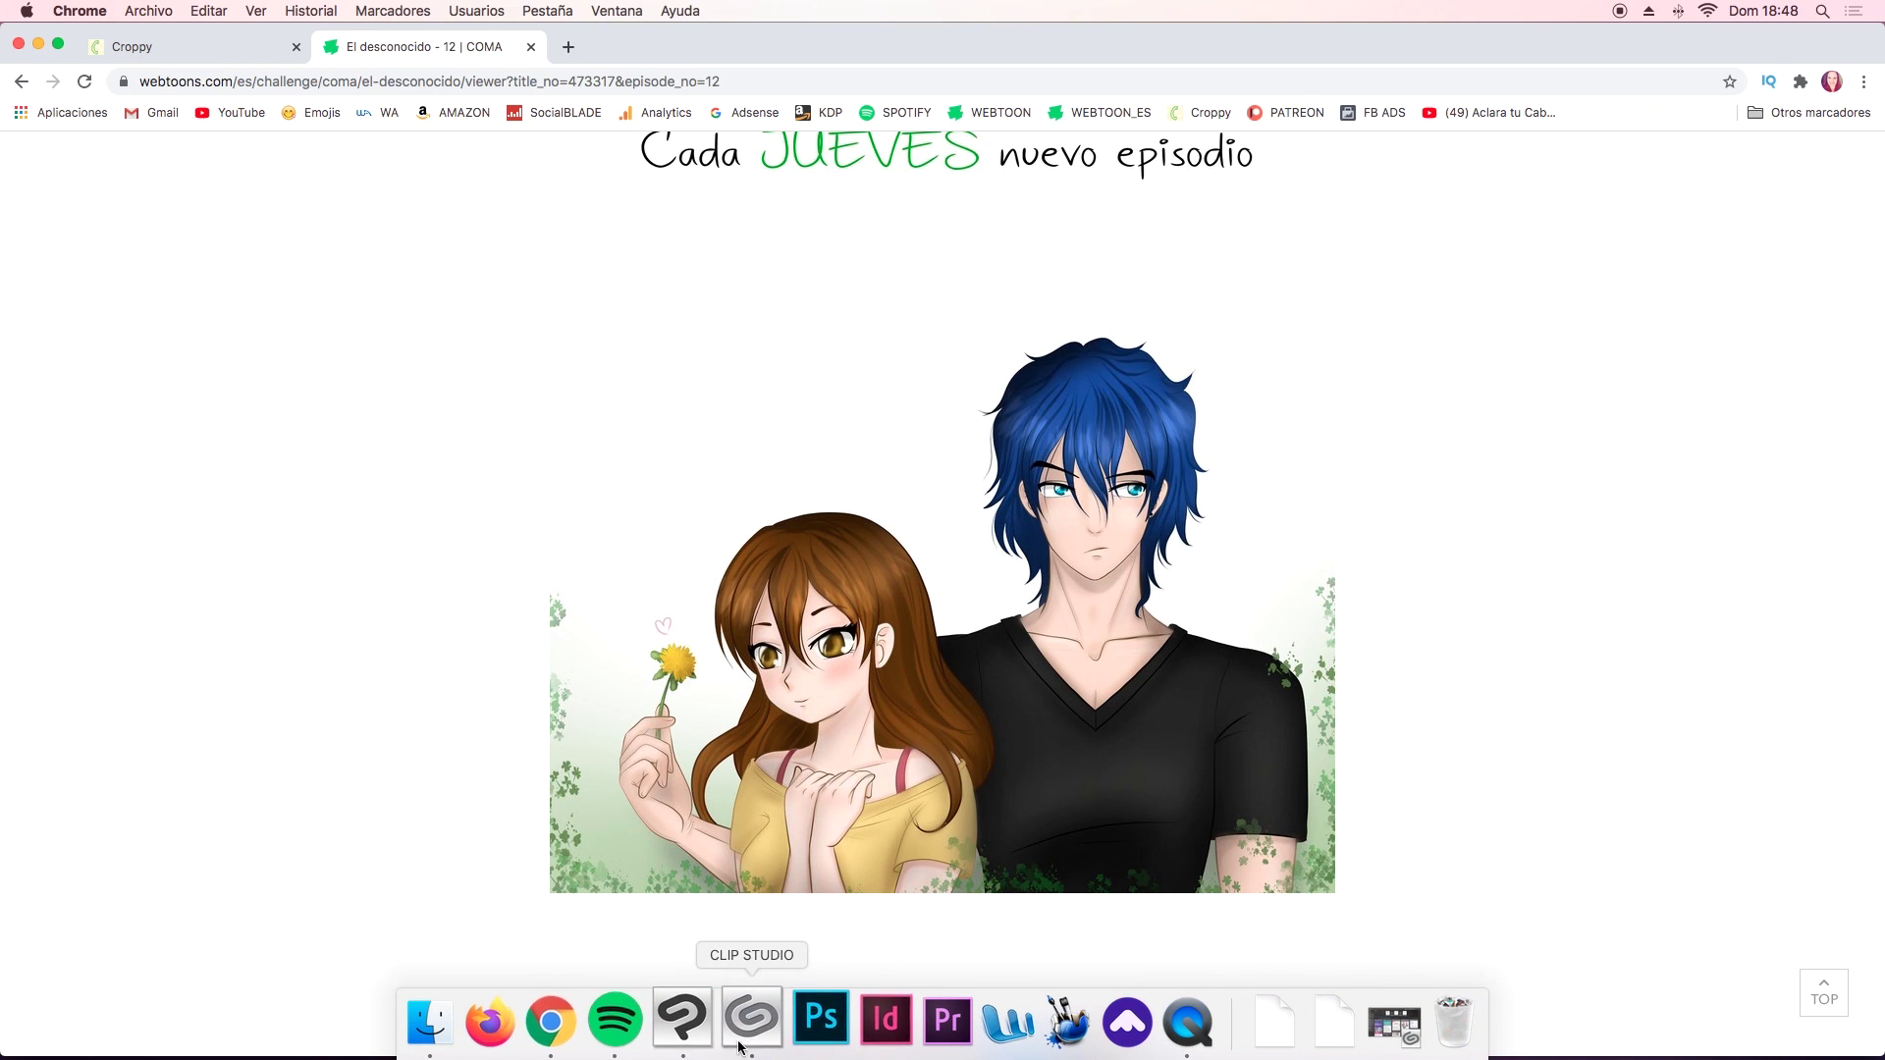
Back in Clip Studio Paint, zoom in on the finished file's character illustration and scroll around it.
{"action": "left_click", "coordinate": [684, 1019]}
{"action": "scroll", "coordinate": [830, 825], "scroll_direction": "up", "scroll_amount": 5}
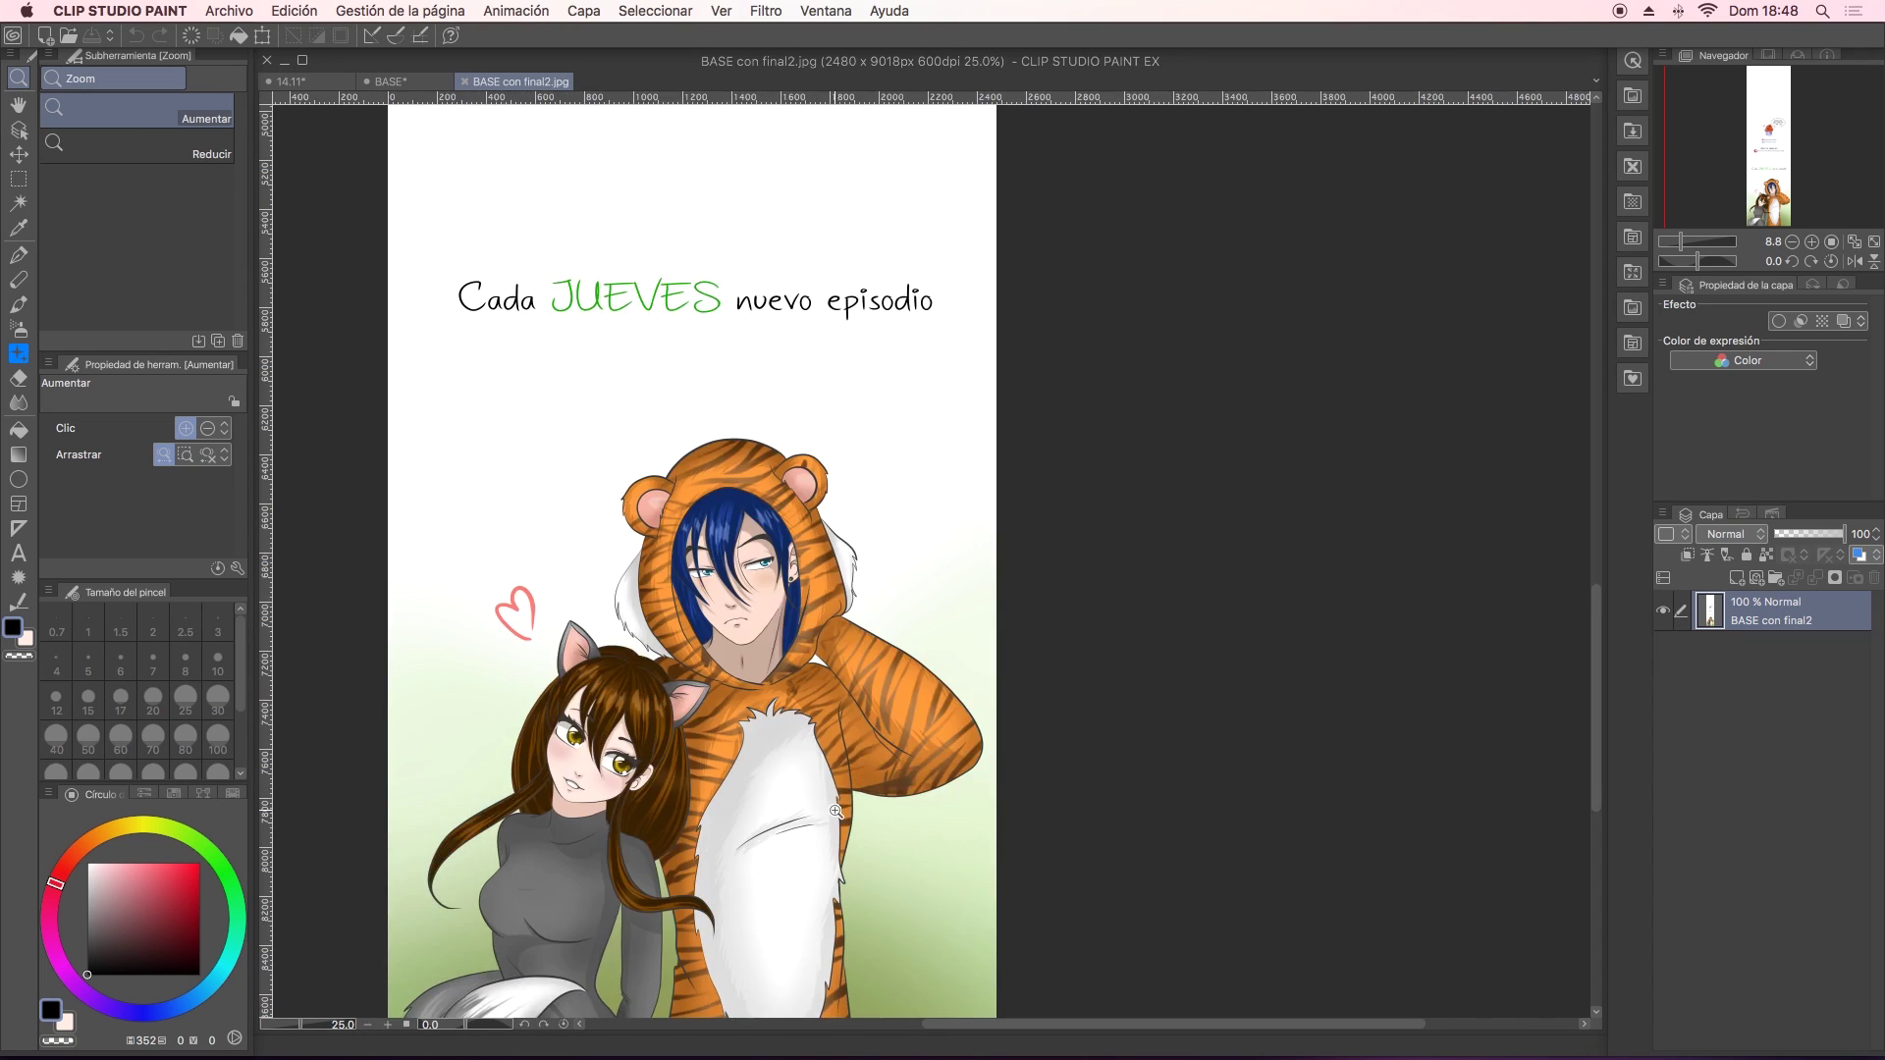
{"action": "left_click_drag", "start_coordinate": [942, 707], "coordinate": [1061, 578]}
{"action": "scroll", "coordinate": [1062, 578], "scroll_direction": "down", "scroll_amount": 2}
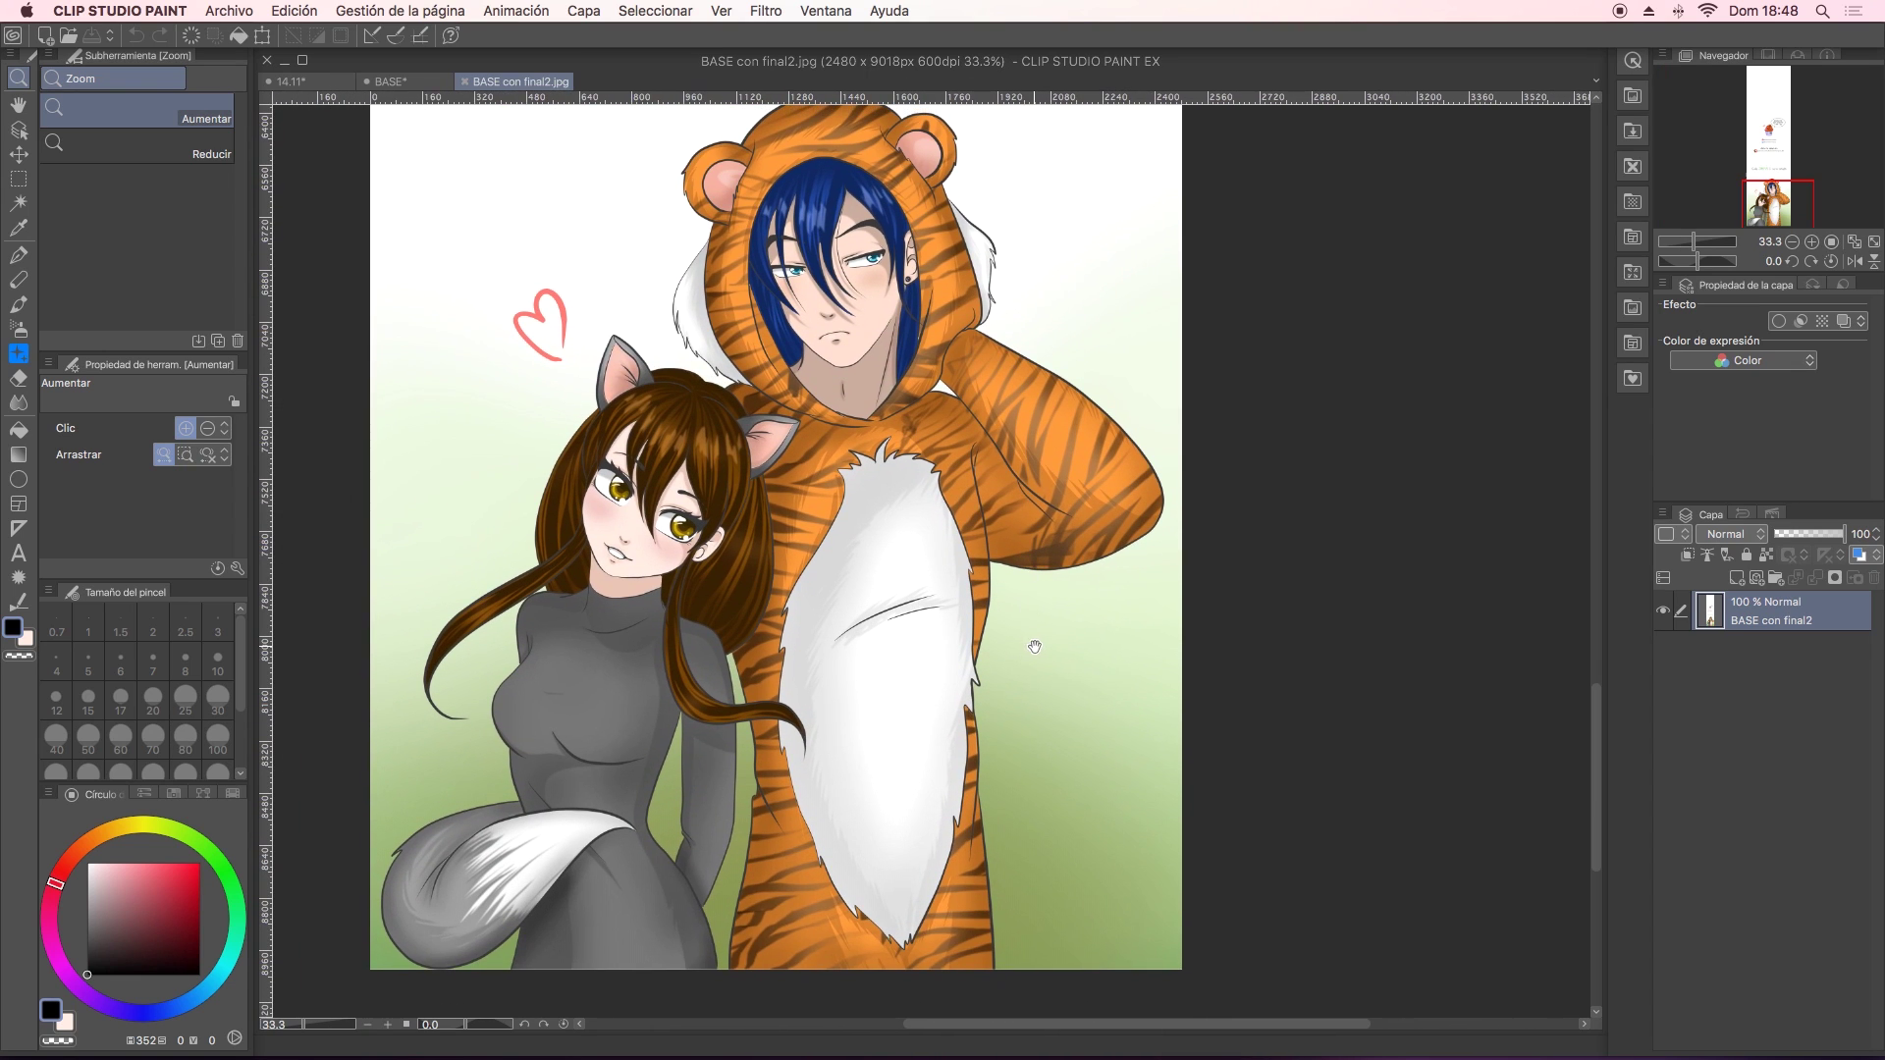
{"action": "scroll", "coordinate": [1021, 594], "scroll_direction": "down", "scroll_amount": 2}
{"action": "scroll", "coordinate": [1005, 603], "scroll_direction": "up", "scroll_amount": 6}
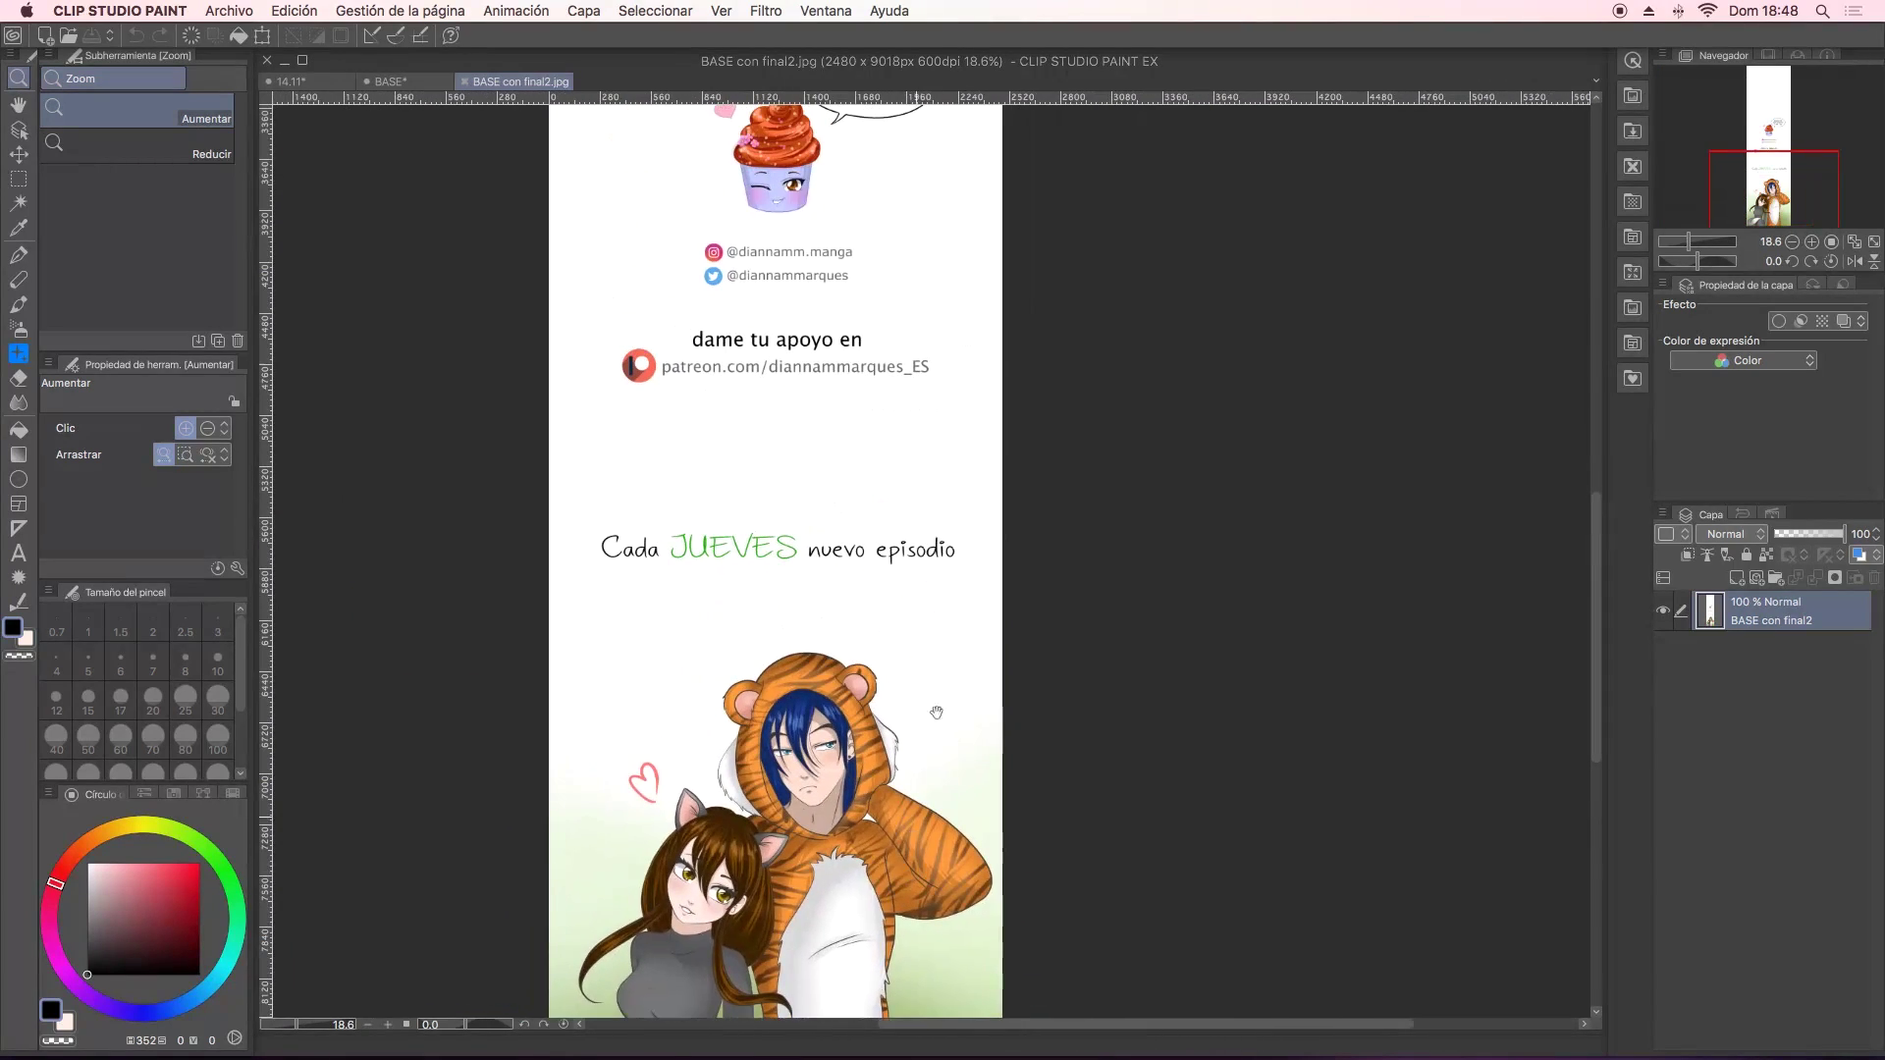
{"action": "scroll", "coordinate": [943, 638], "scroll_direction": "up", "scroll_amount": 4}
{"action": "scroll", "coordinate": [913, 668], "scroll_direction": "down", "scroll_amount": 2}
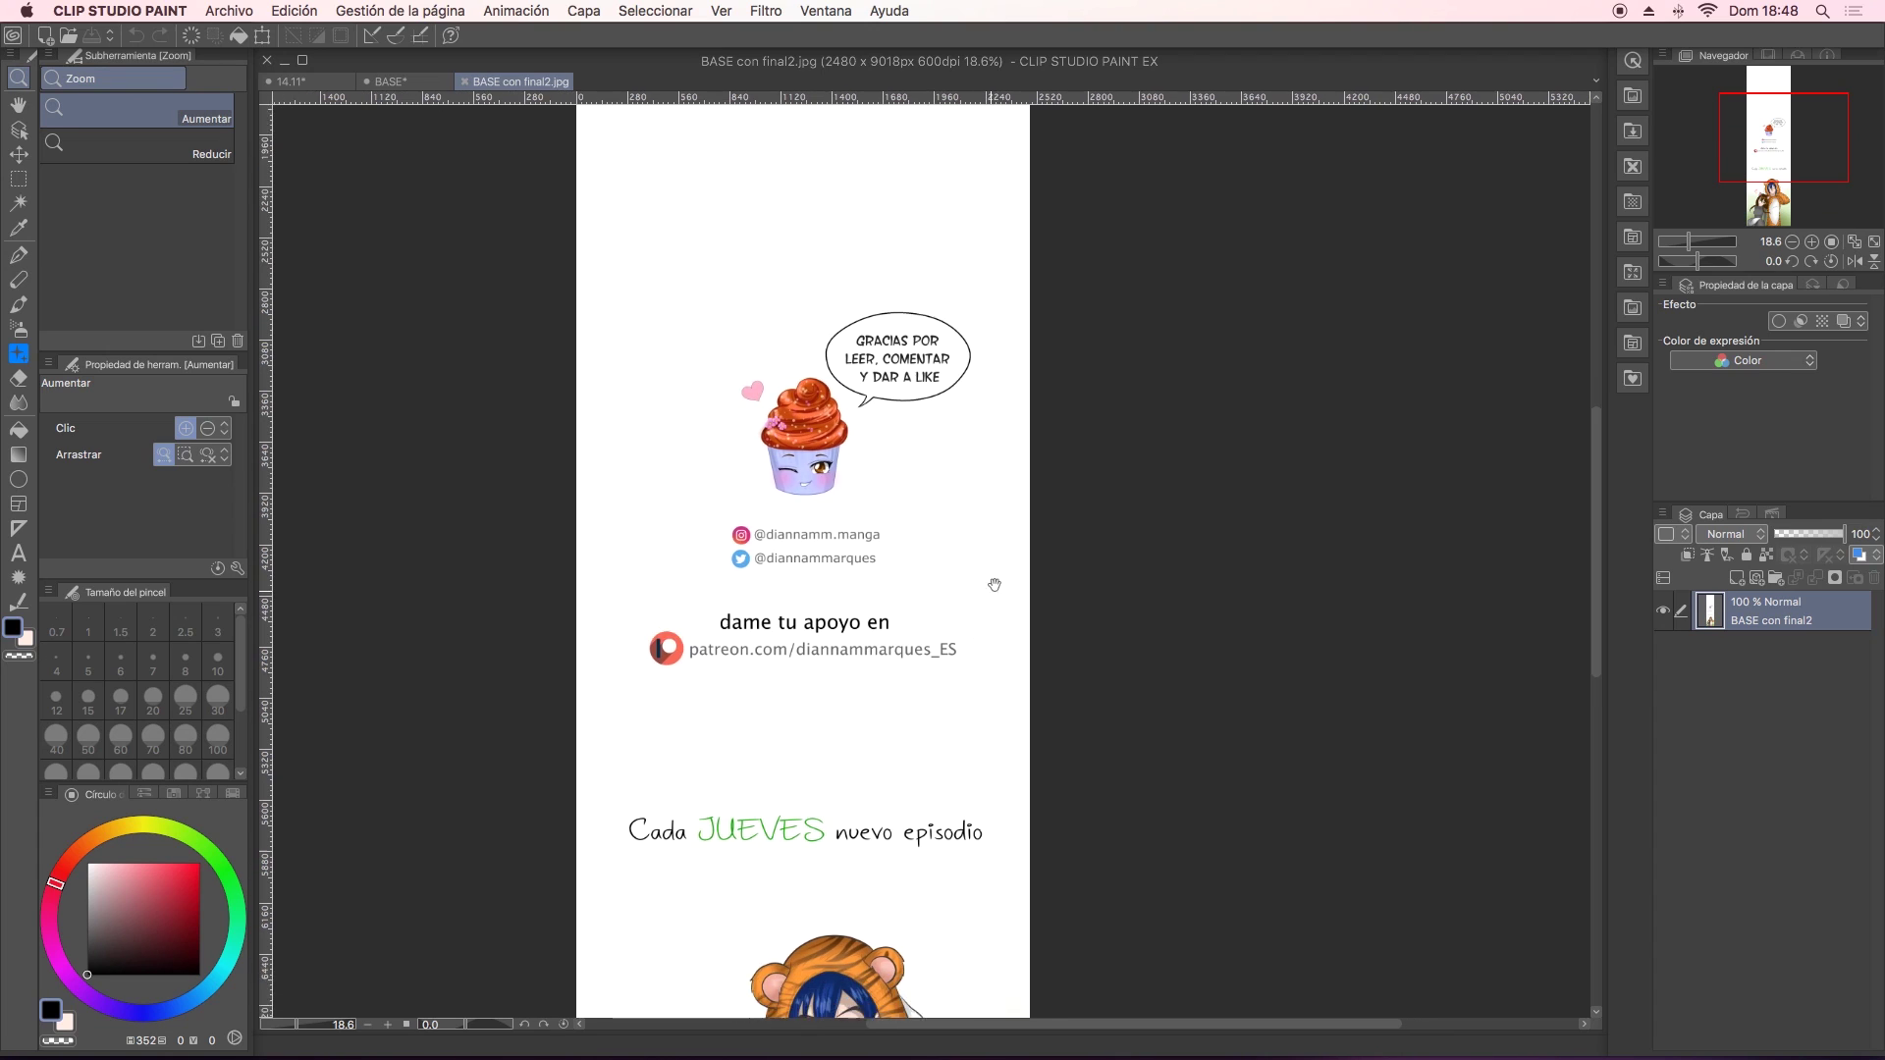
{"action": "scroll", "coordinate": [884, 550], "scroll_direction": "down", "scroll_amount": 2}
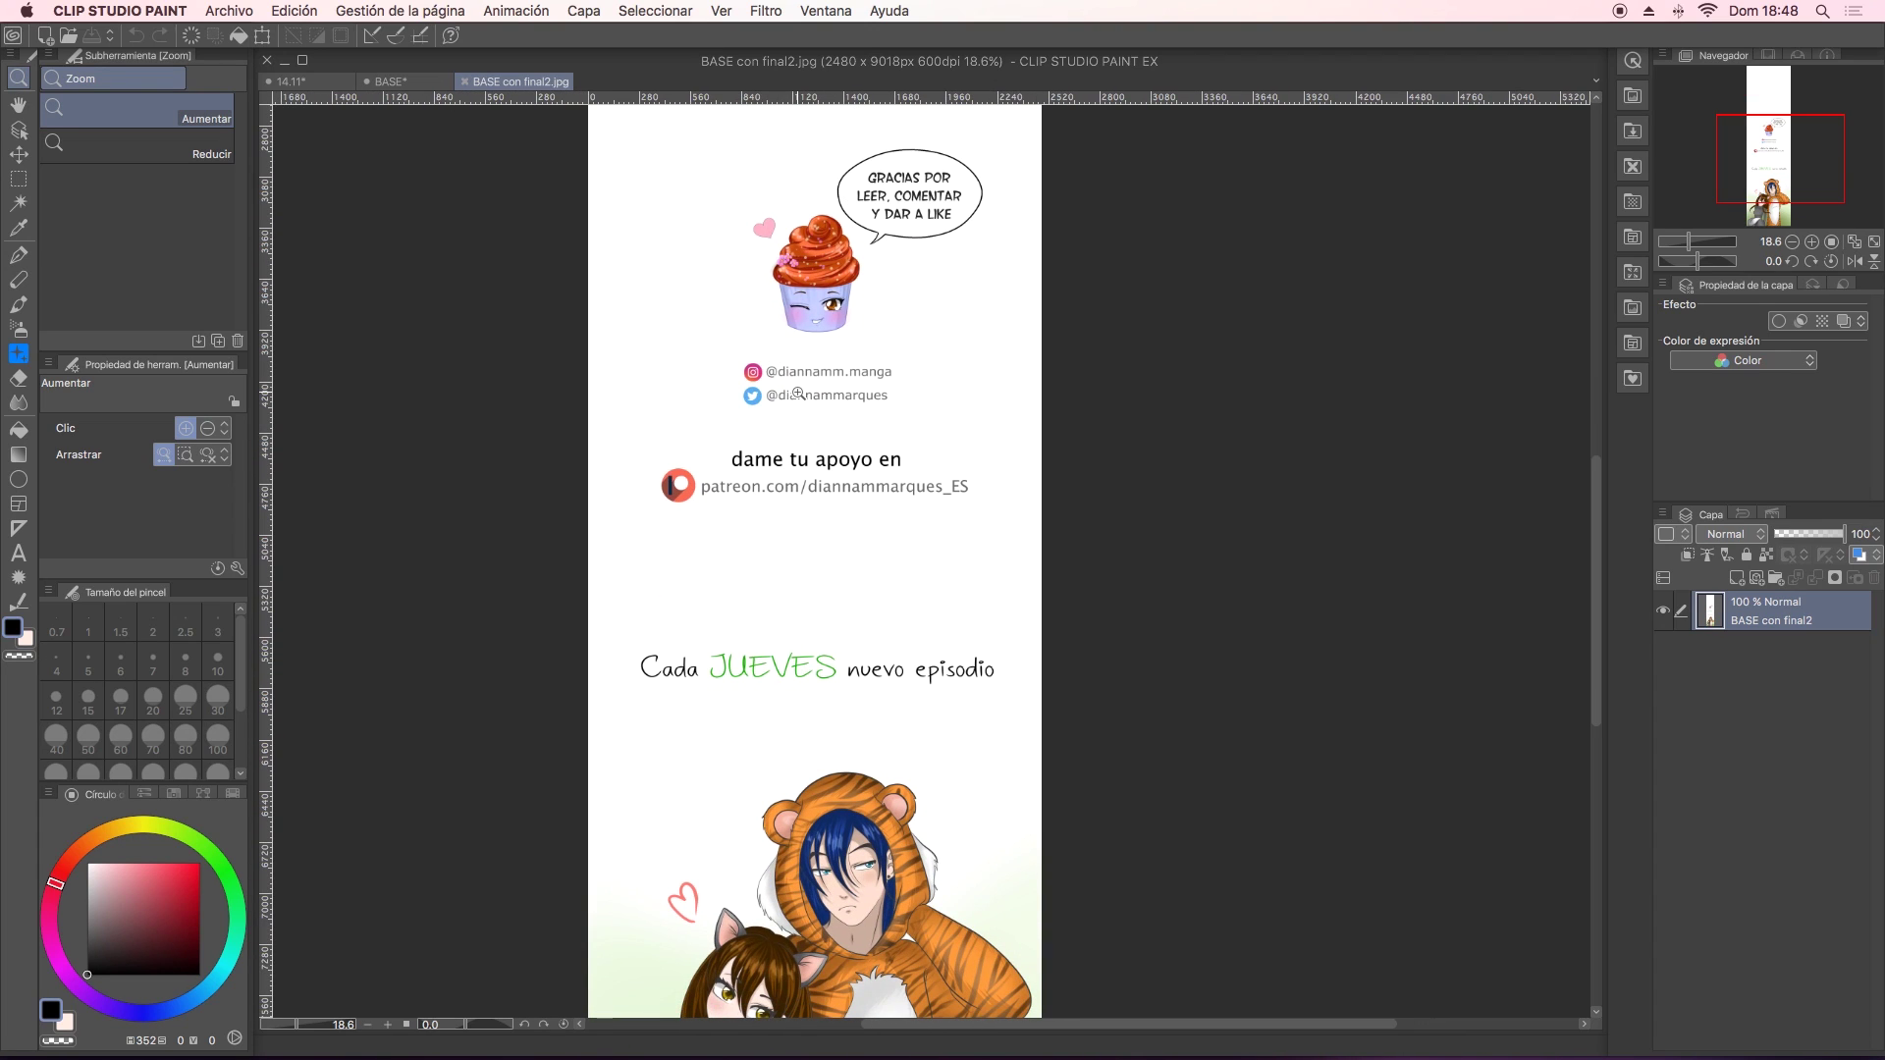
{"action": "scroll", "coordinate": [920, 529], "scroll_direction": "up", "scroll_amount": 1}
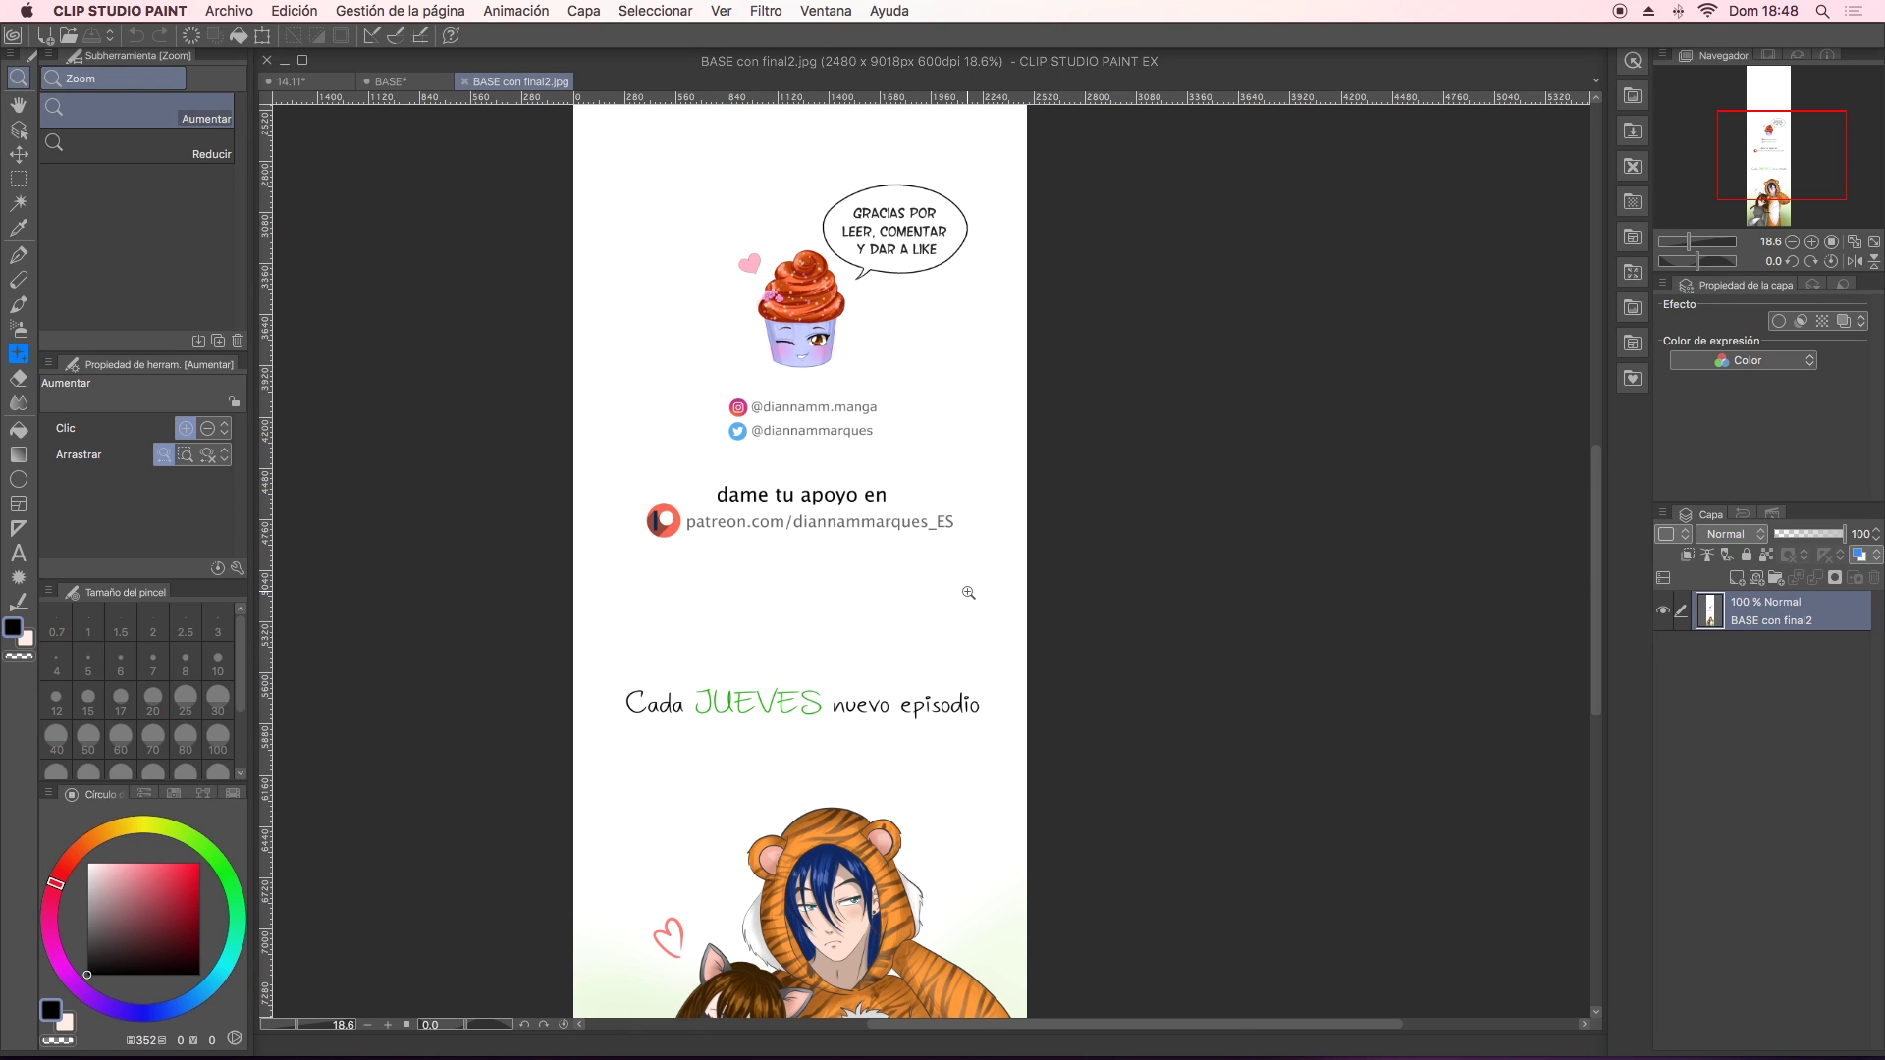
{"action": "scroll", "coordinate": [894, 570], "scroll_direction": "up", "scroll_amount": 1}
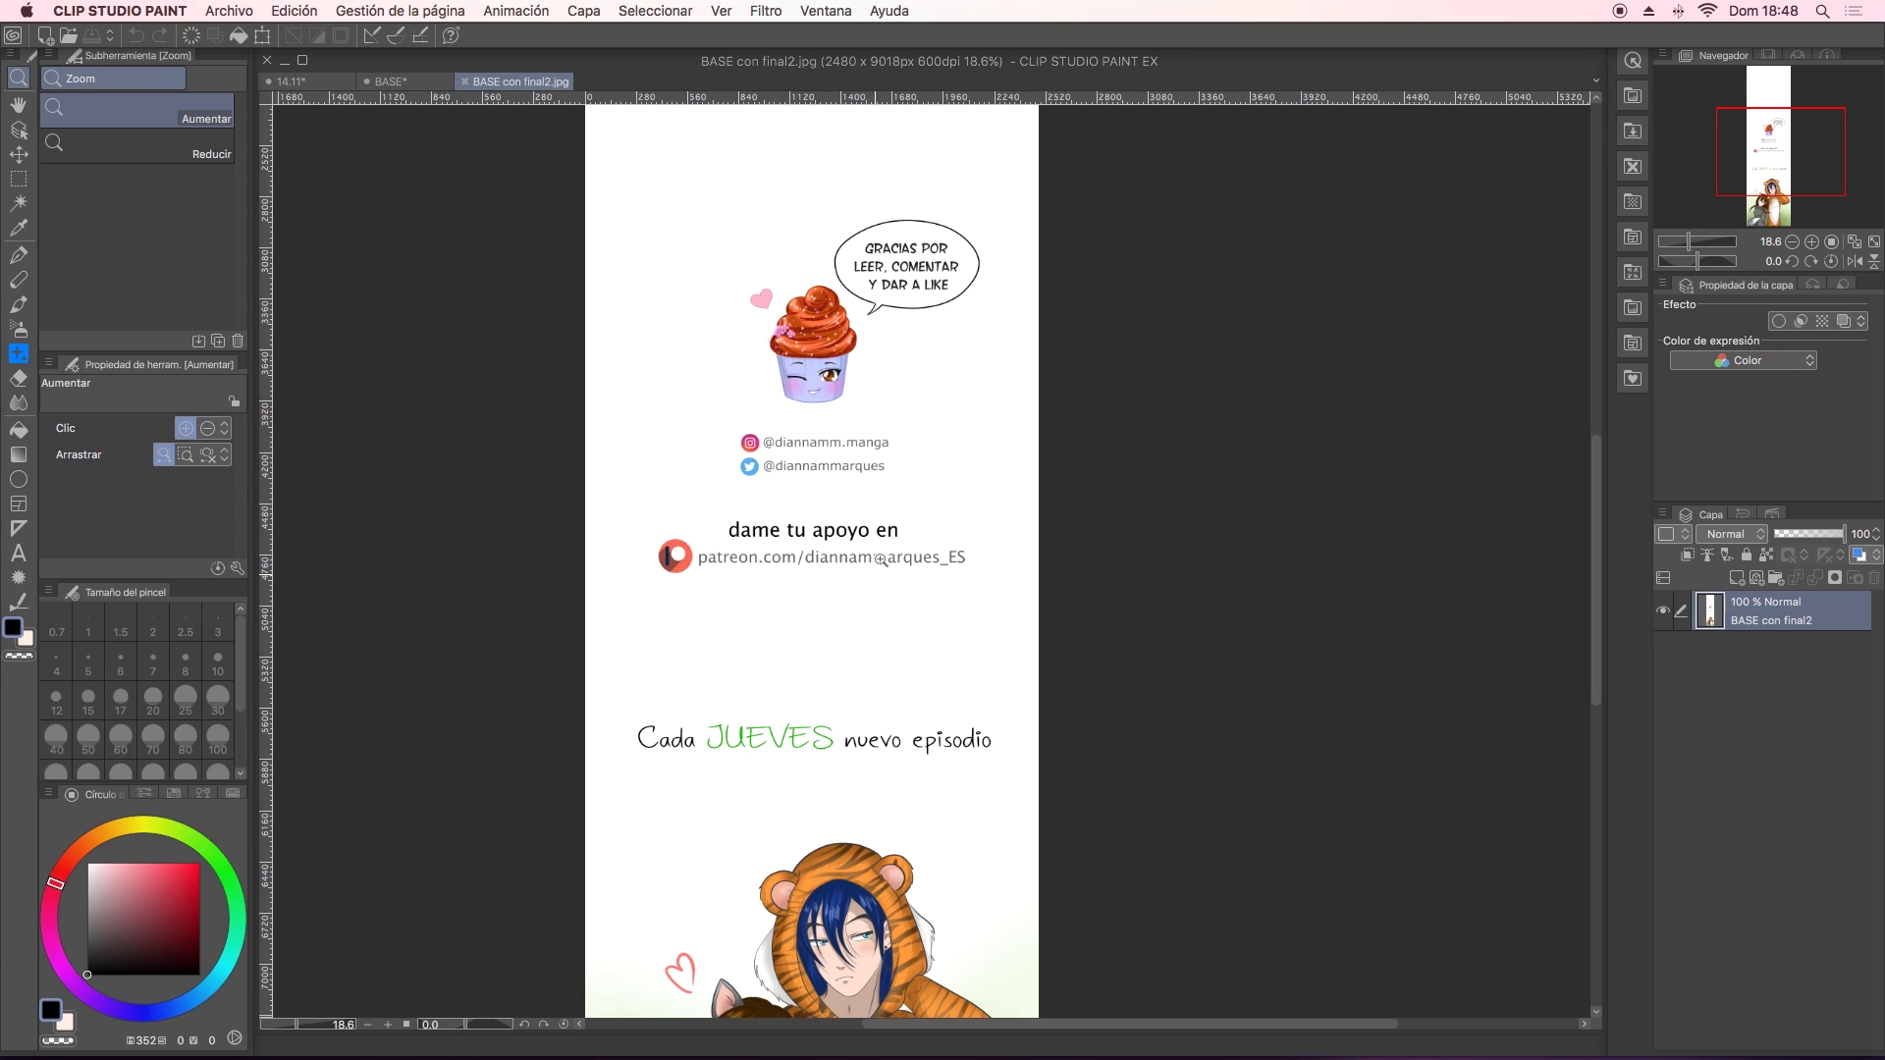
{"action": "scroll", "coordinate": [875, 628], "scroll_direction": "down", "scroll_amount": 8}
{"action": "scroll", "coordinate": [884, 511], "scroll_direction": "down", "scroll_amount": 1}
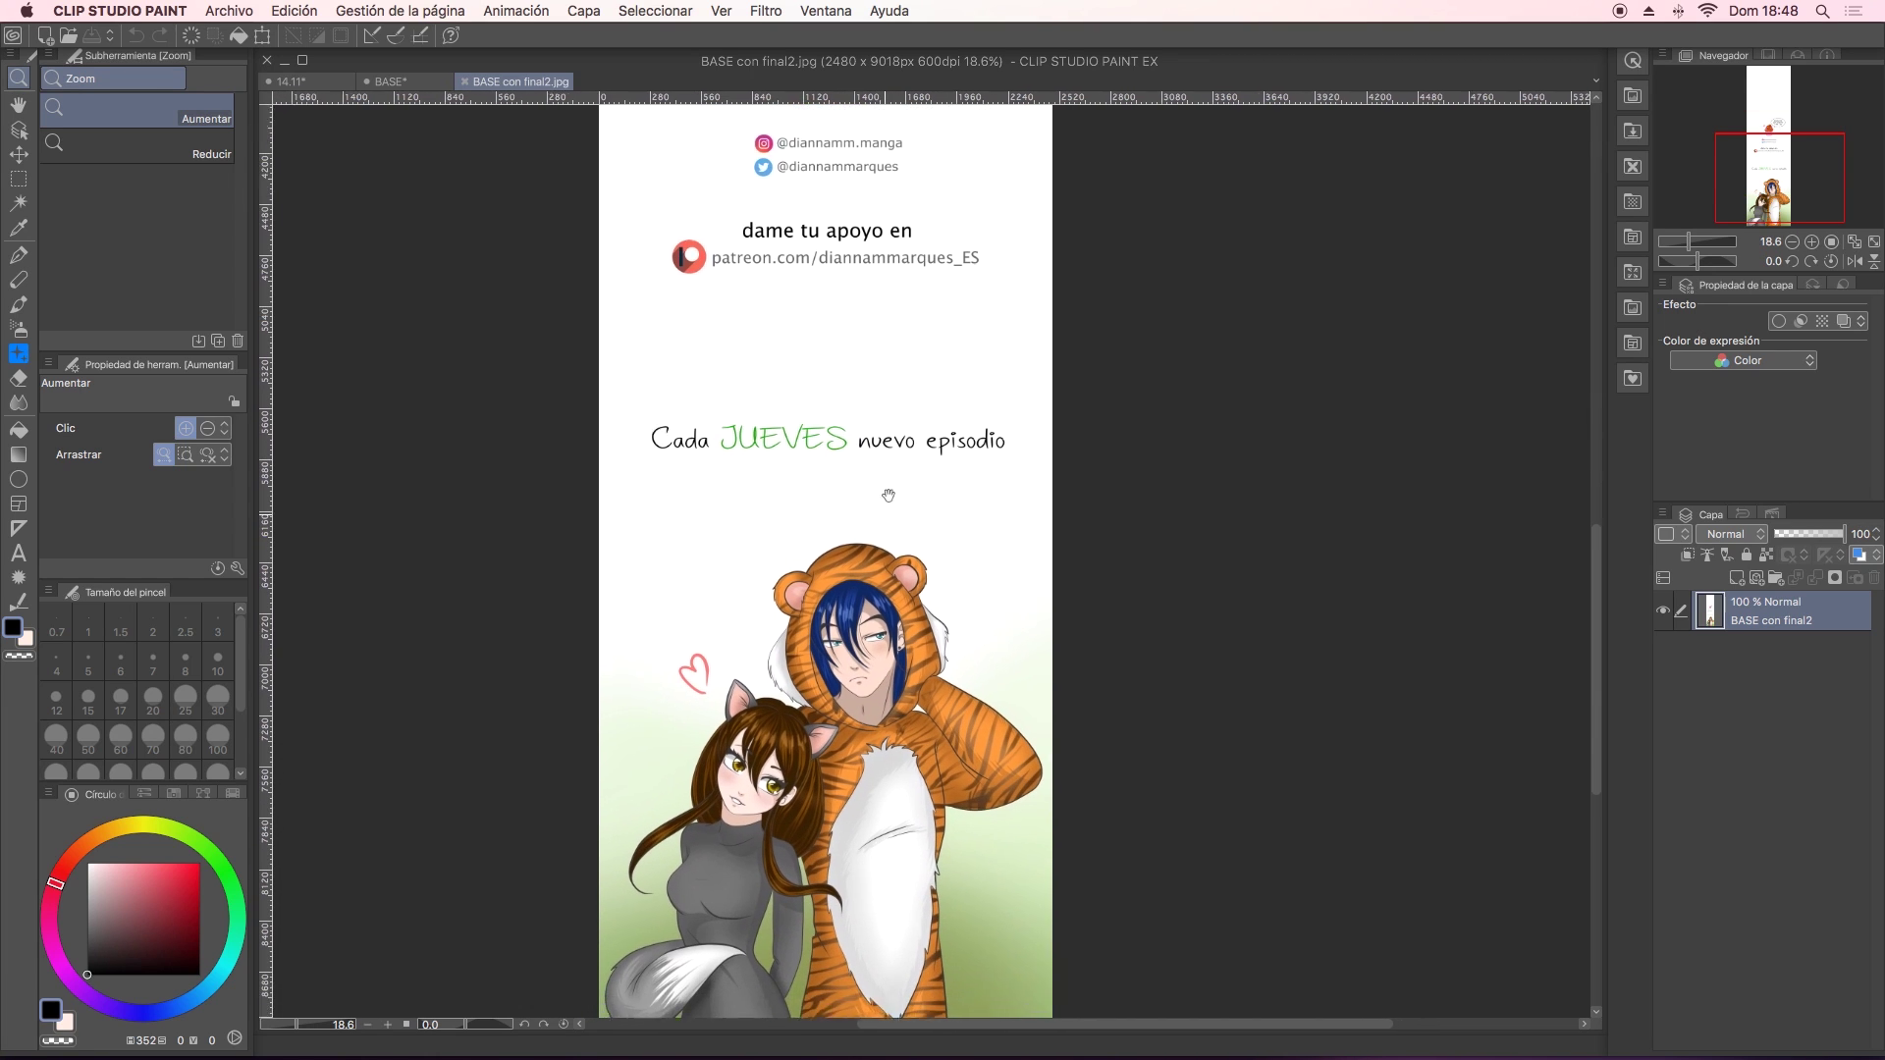
{"action": "scroll", "coordinate": [889, 496], "scroll_direction": "down", "scroll_amount": 5}
{"action": "scroll", "coordinate": [888, 496], "scroll_direction": "down", "scroll_amount": 1}
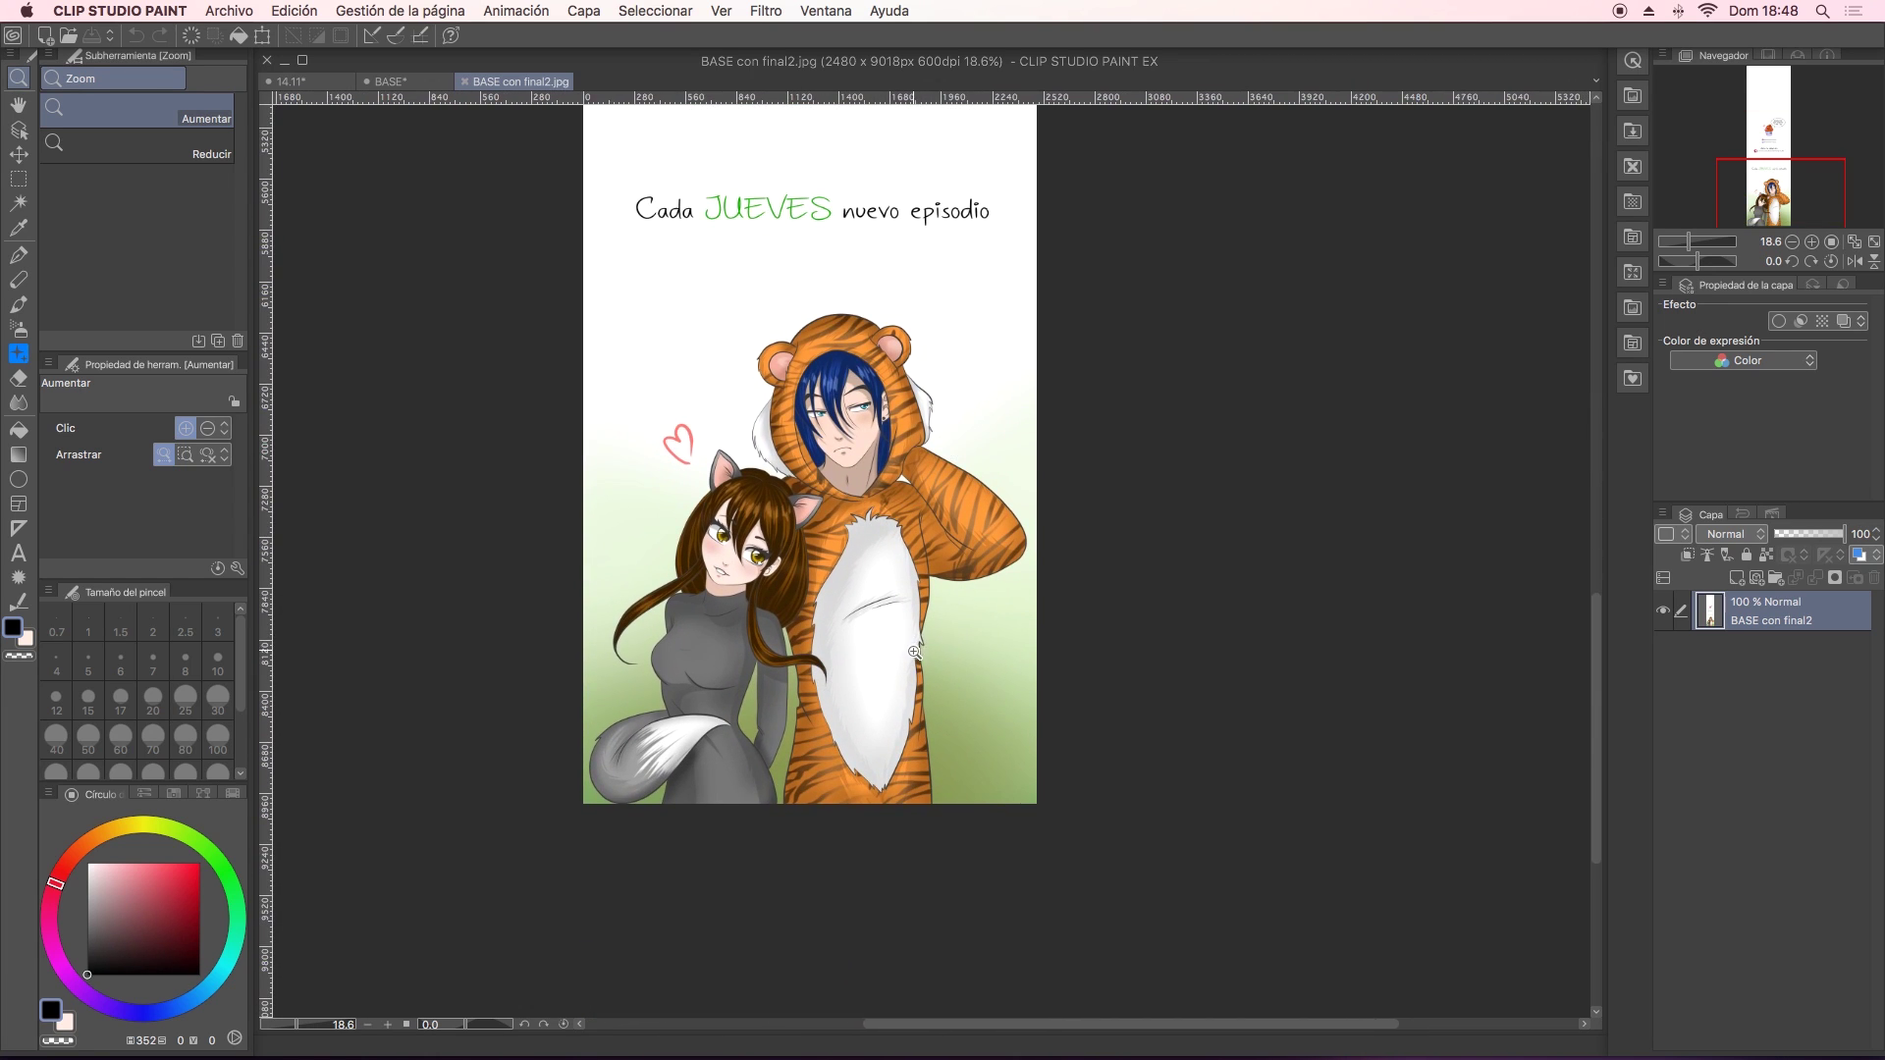
{"action": "scroll", "coordinate": [953, 741], "scroll_direction": "up", "scroll_amount": 5}
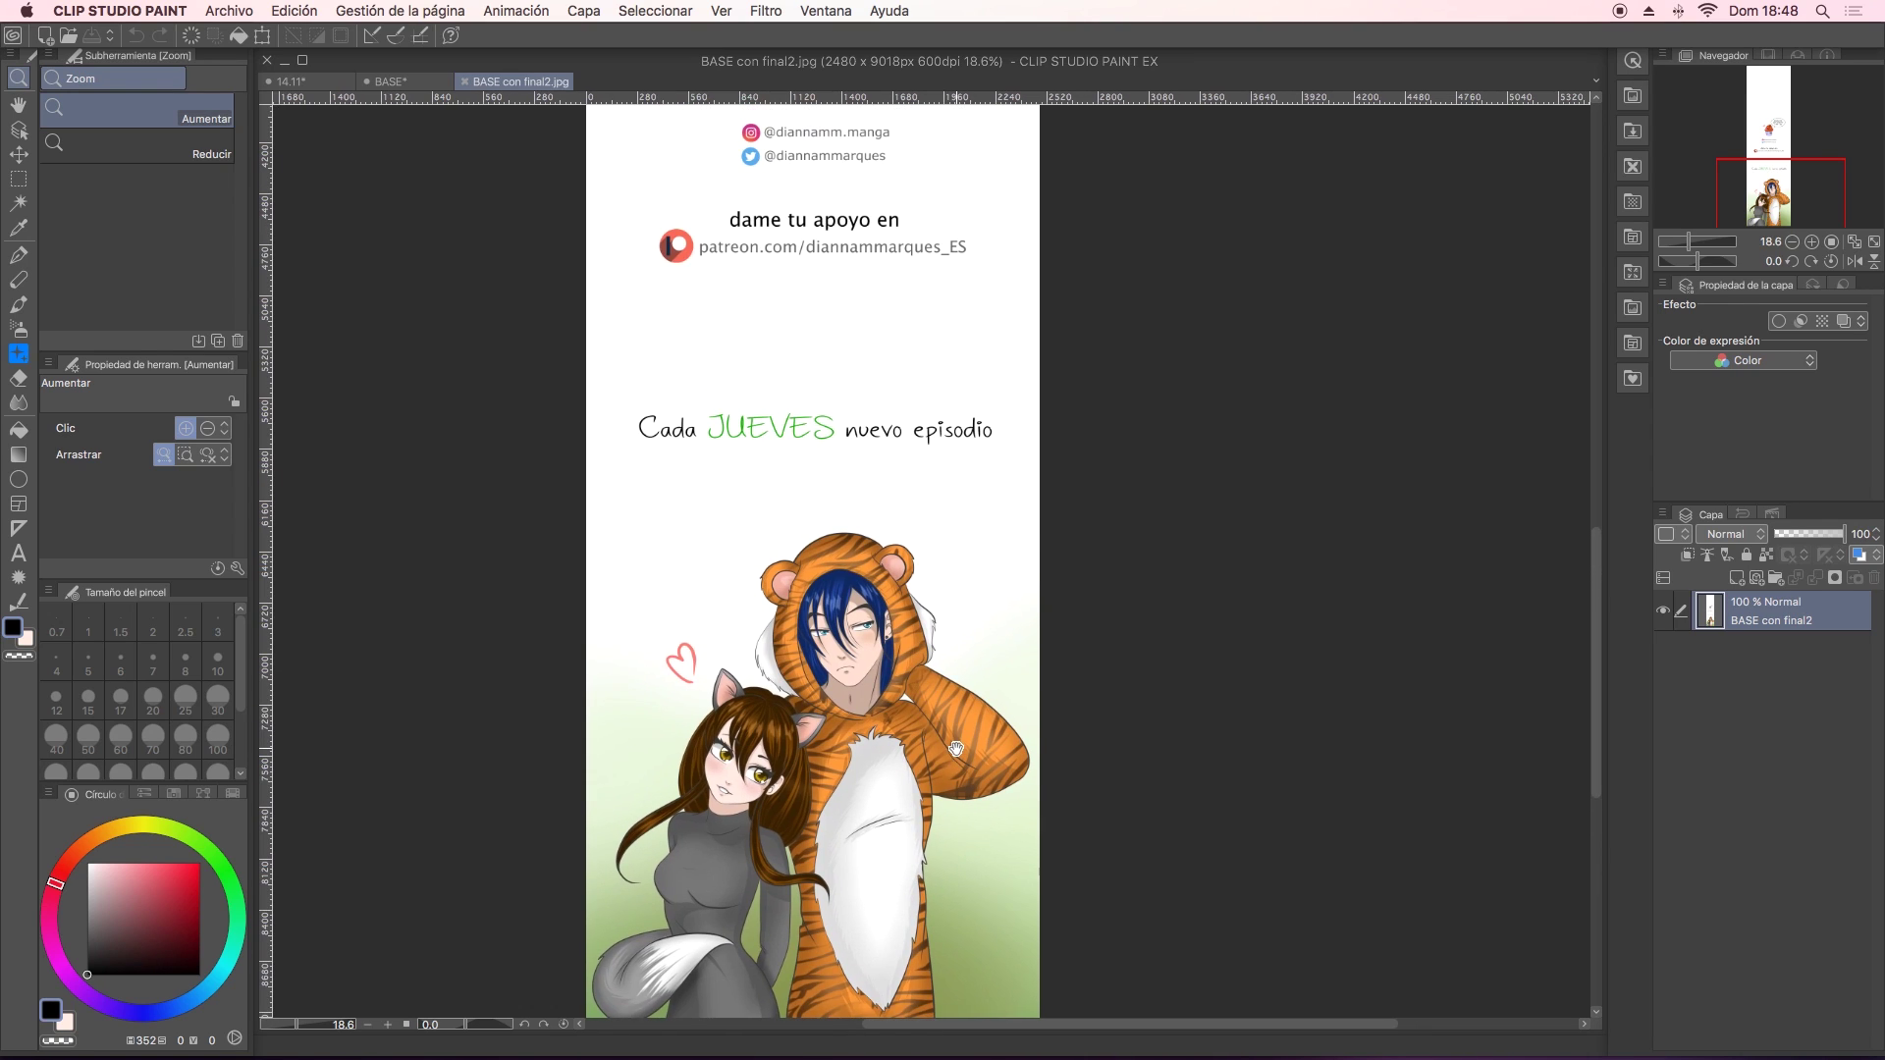
{"action": "left_click_drag", "start_coordinate": [955, 749], "coordinate": [953, 741]}
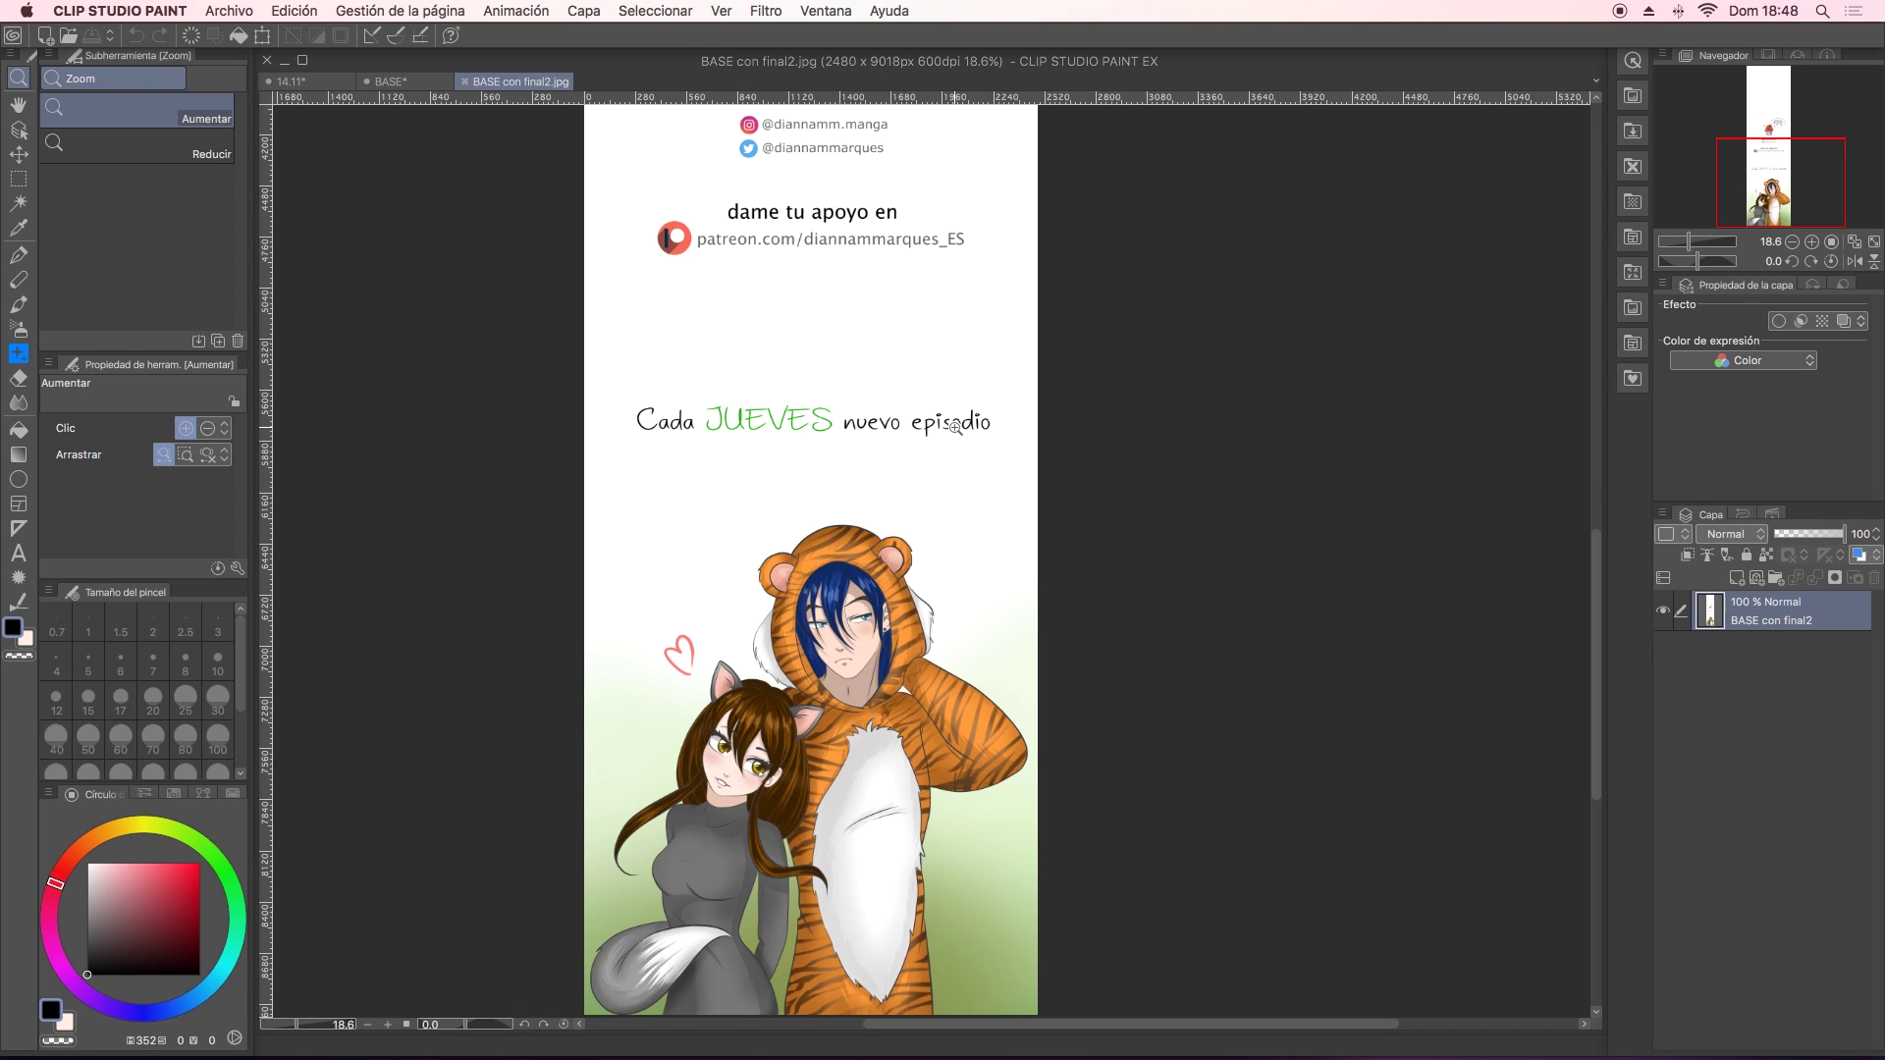
Scroll the BASE con final2 end page from the cupcake thanks to the tiger-suit illustration.
{"action": "scroll", "coordinate": [959, 491], "scroll_direction": "up", "scroll_amount": 5}
{"action": "scroll", "coordinate": [959, 491], "scroll_direction": "down", "scroll_amount": 5}
{"action": "scroll", "coordinate": [939, 573], "scroll_direction": "down", "scroll_amount": 3}
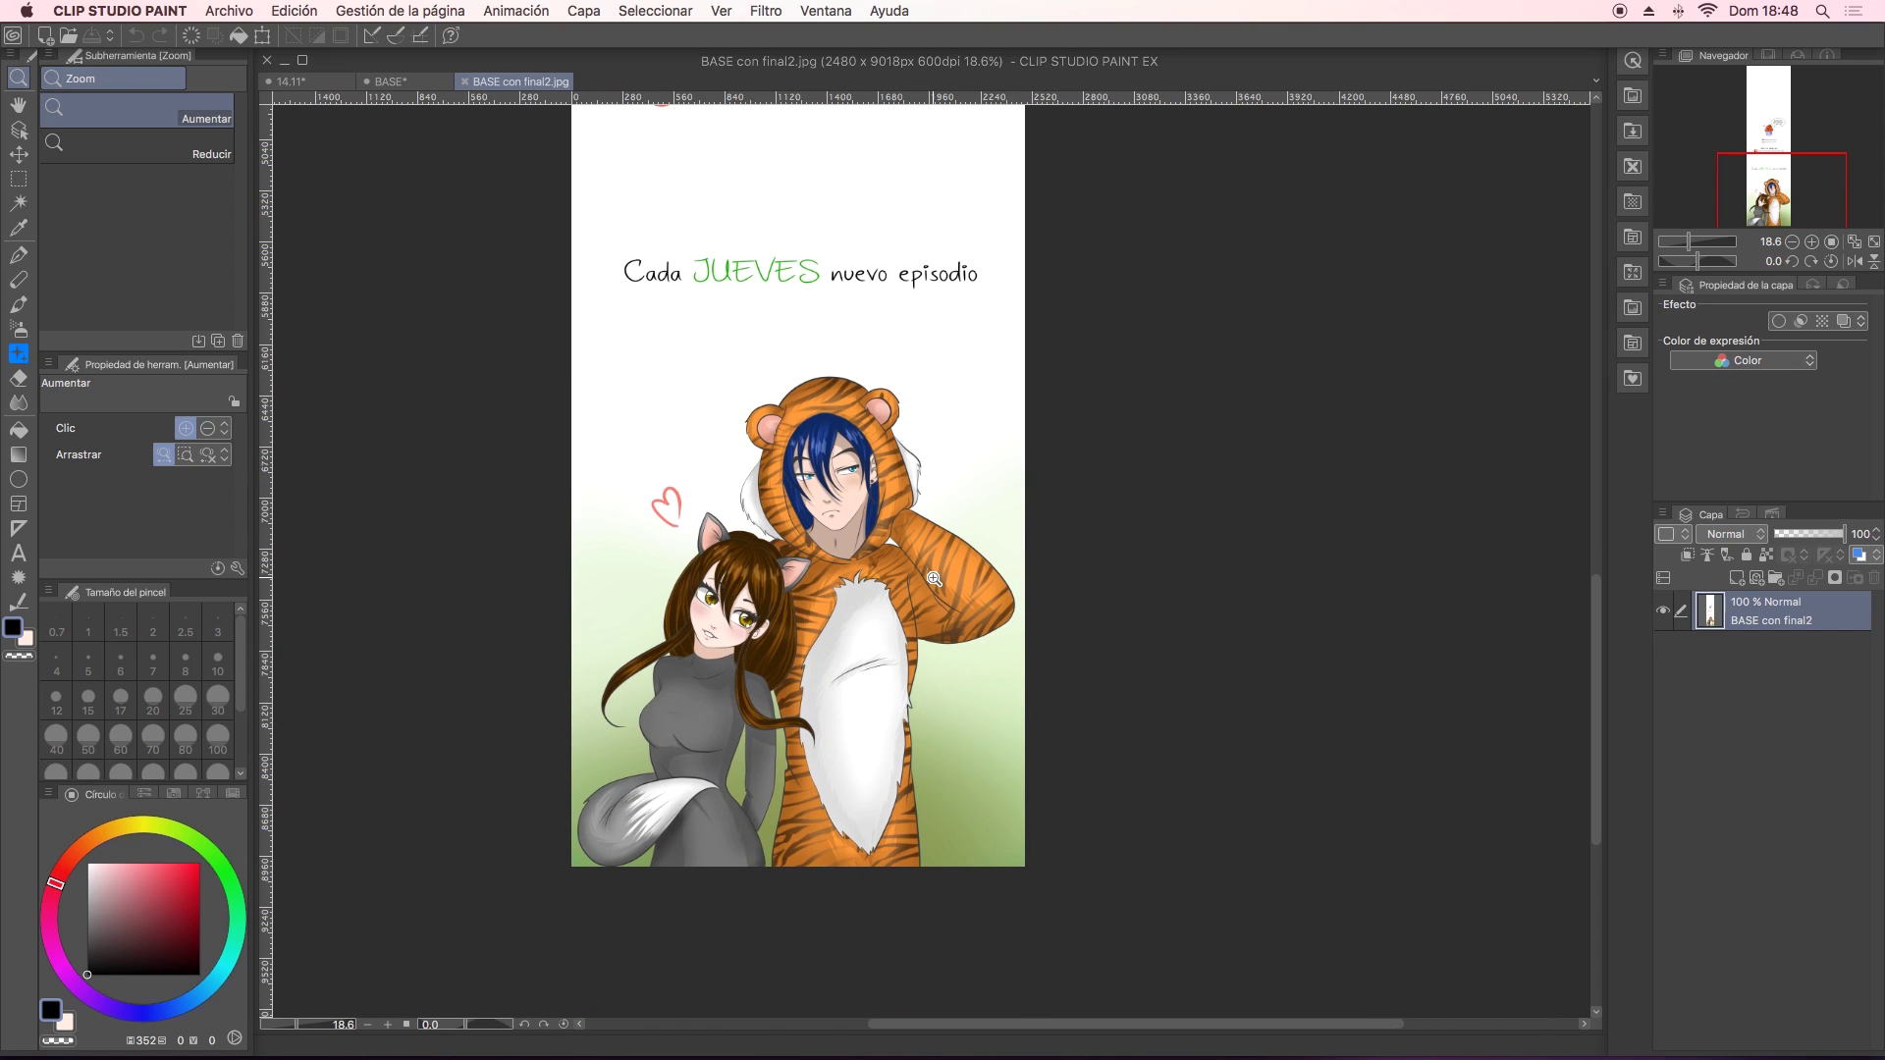
{"action": "scroll", "coordinate": [942, 608], "scroll_direction": "up", "scroll_amount": 5}
{"action": "scroll", "coordinate": [957, 707], "scroll_direction": "up", "scroll_amount": 3}
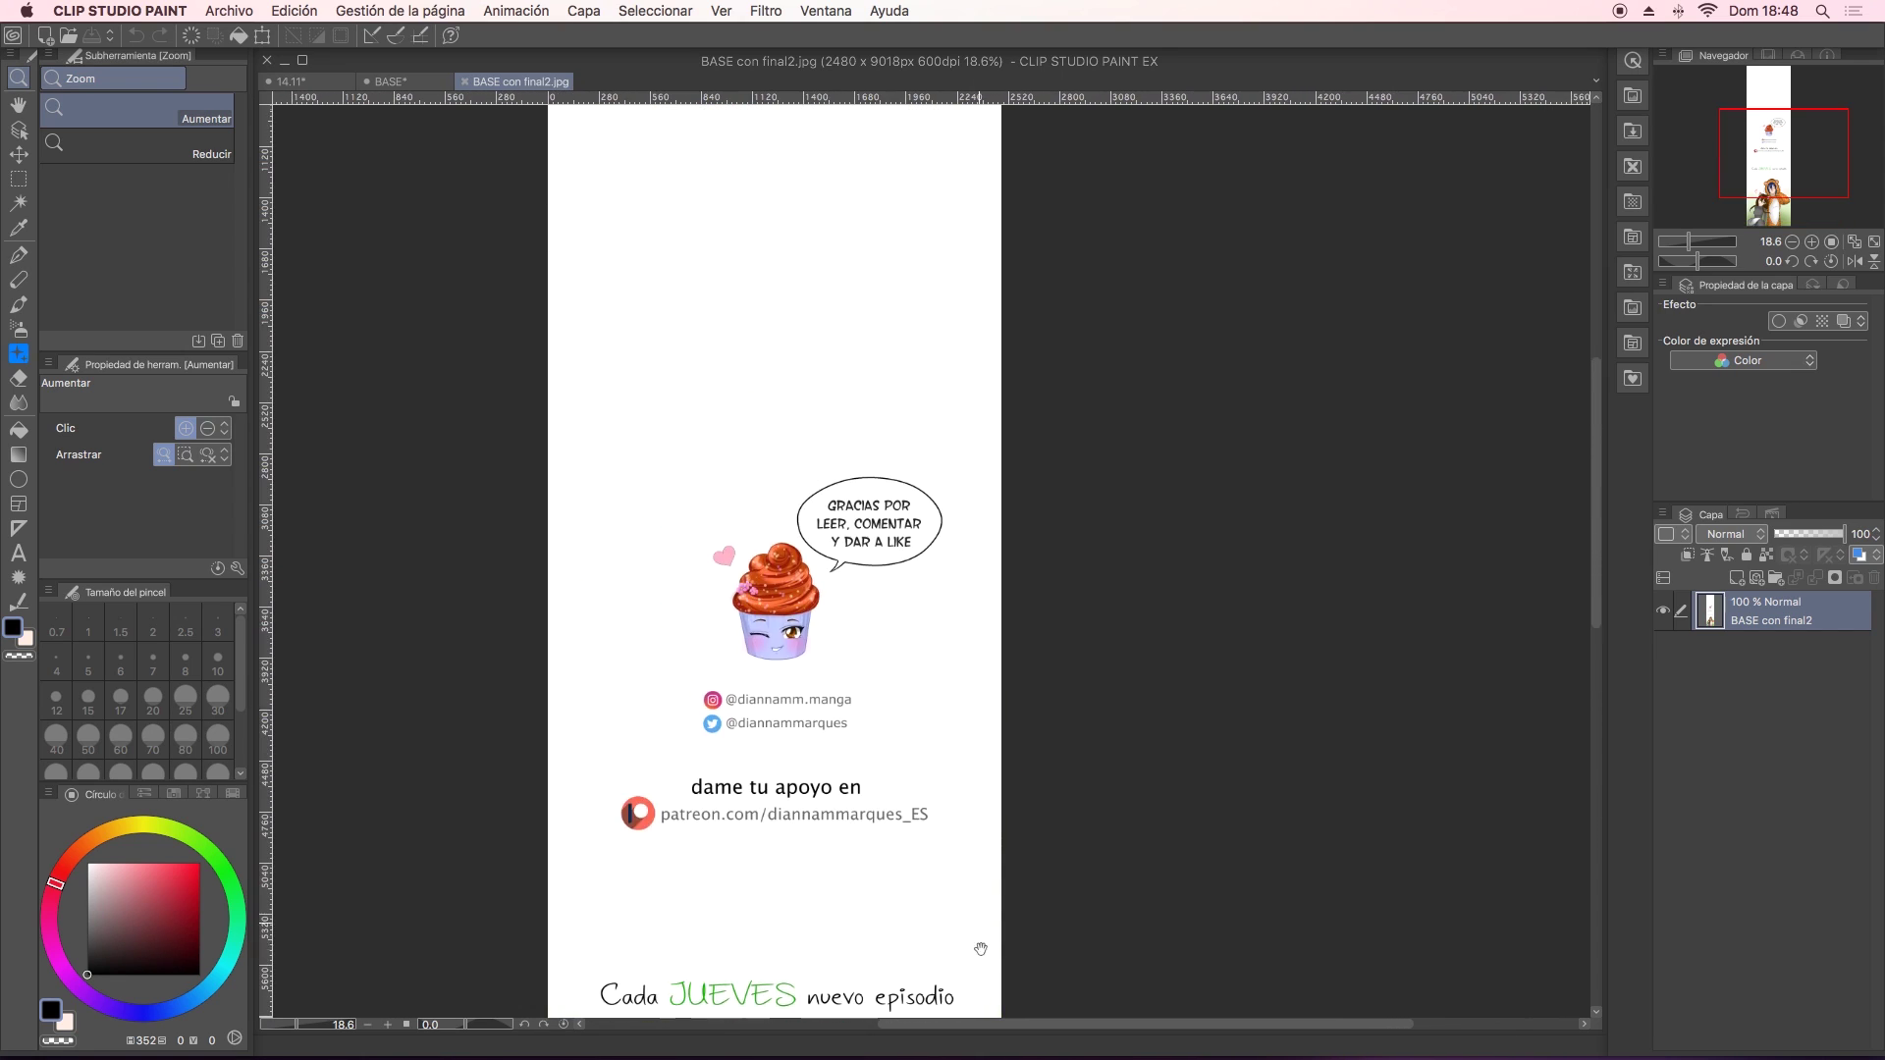
{"action": "scroll", "coordinate": [977, 842], "scroll_direction": "up", "scroll_amount": 3}
{"action": "scroll", "coordinate": [977, 843], "scroll_direction": "down", "scroll_amount": 3}
{"action": "scroll", "coordinate": [1002, 619], "scroll_direction": "down", "scroll_amount": 1}
{"action": "scroll", "coordinate": [977, 703], "scroll_direction": "down", "scroll_amount": 3}
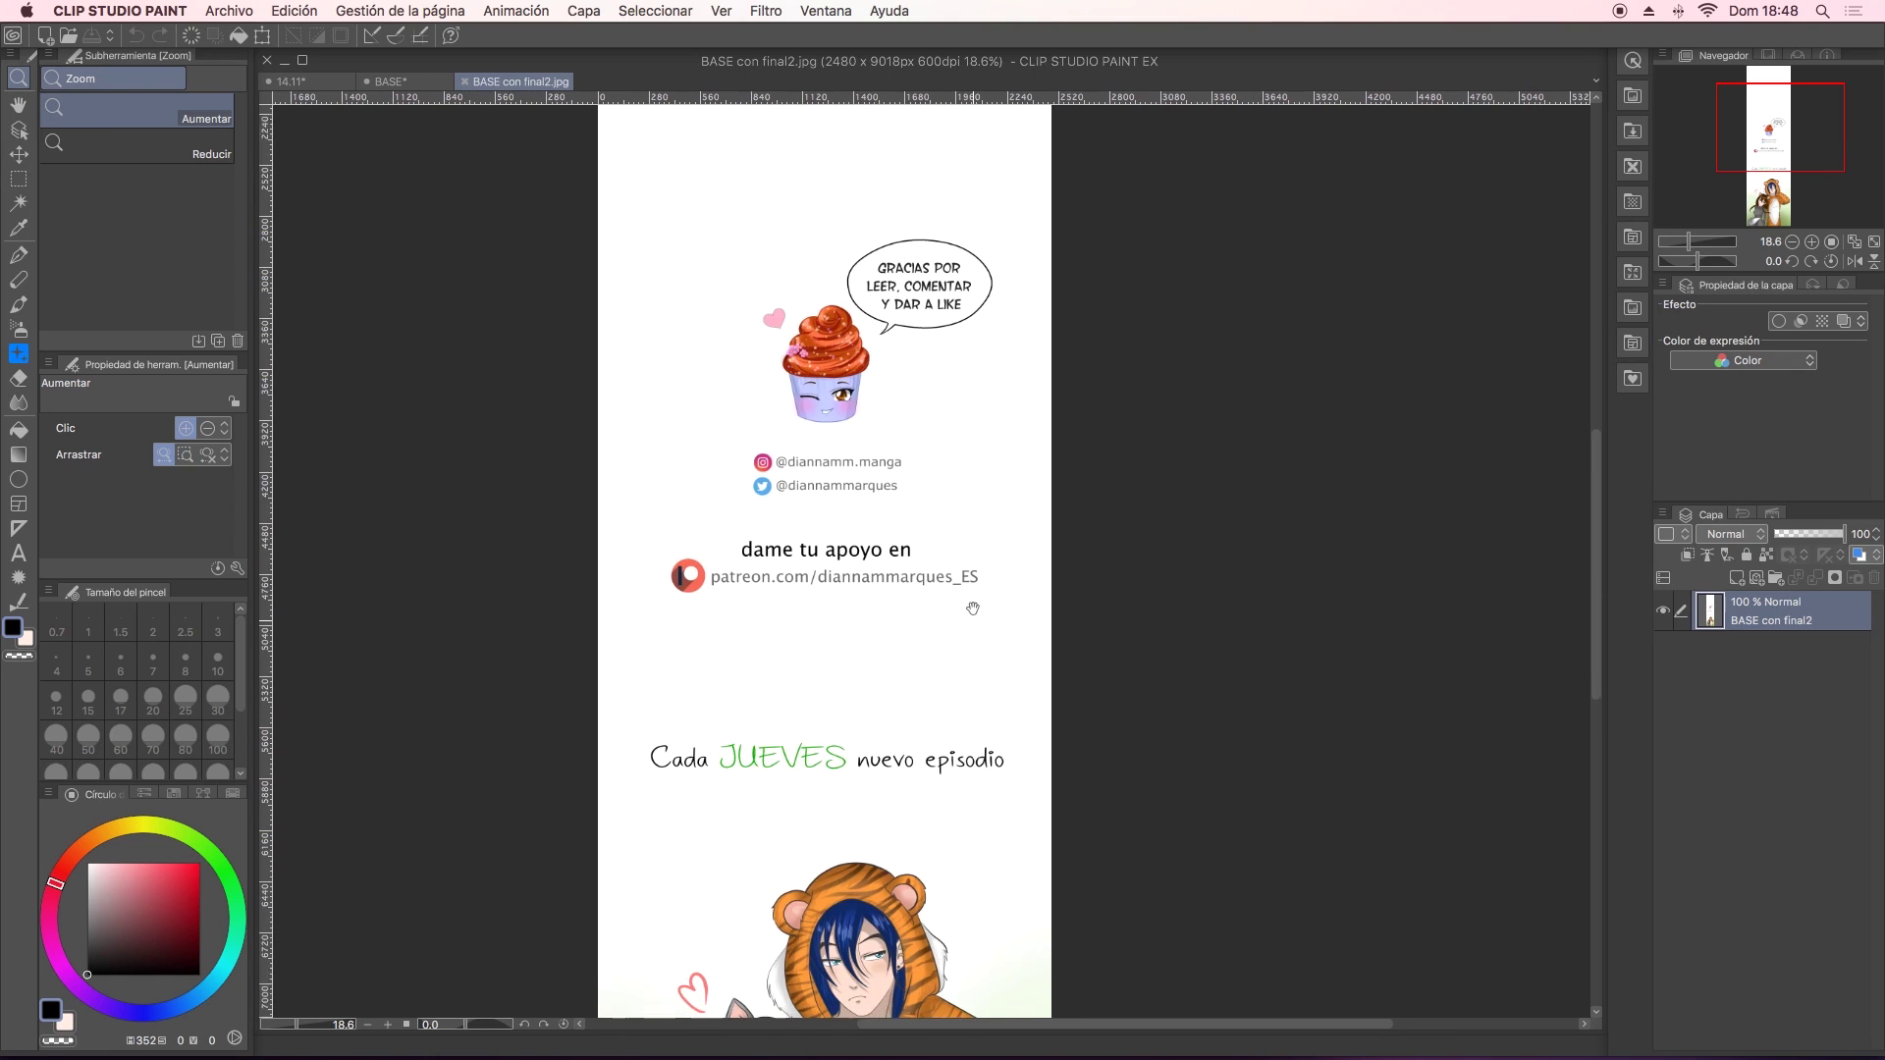
{"action": "scroll", "coordinate": [952, 609], "scroll_direction": "down", "scroll_amount": 1}
{"action": "scroll", "coordinate": [937, 594], "scroll_direction": "down", "scroll_amount": 2}
{"action": "scroll", "coordinate": [928, 603], "scroll_direction": "down", "scroll_amount": 3}
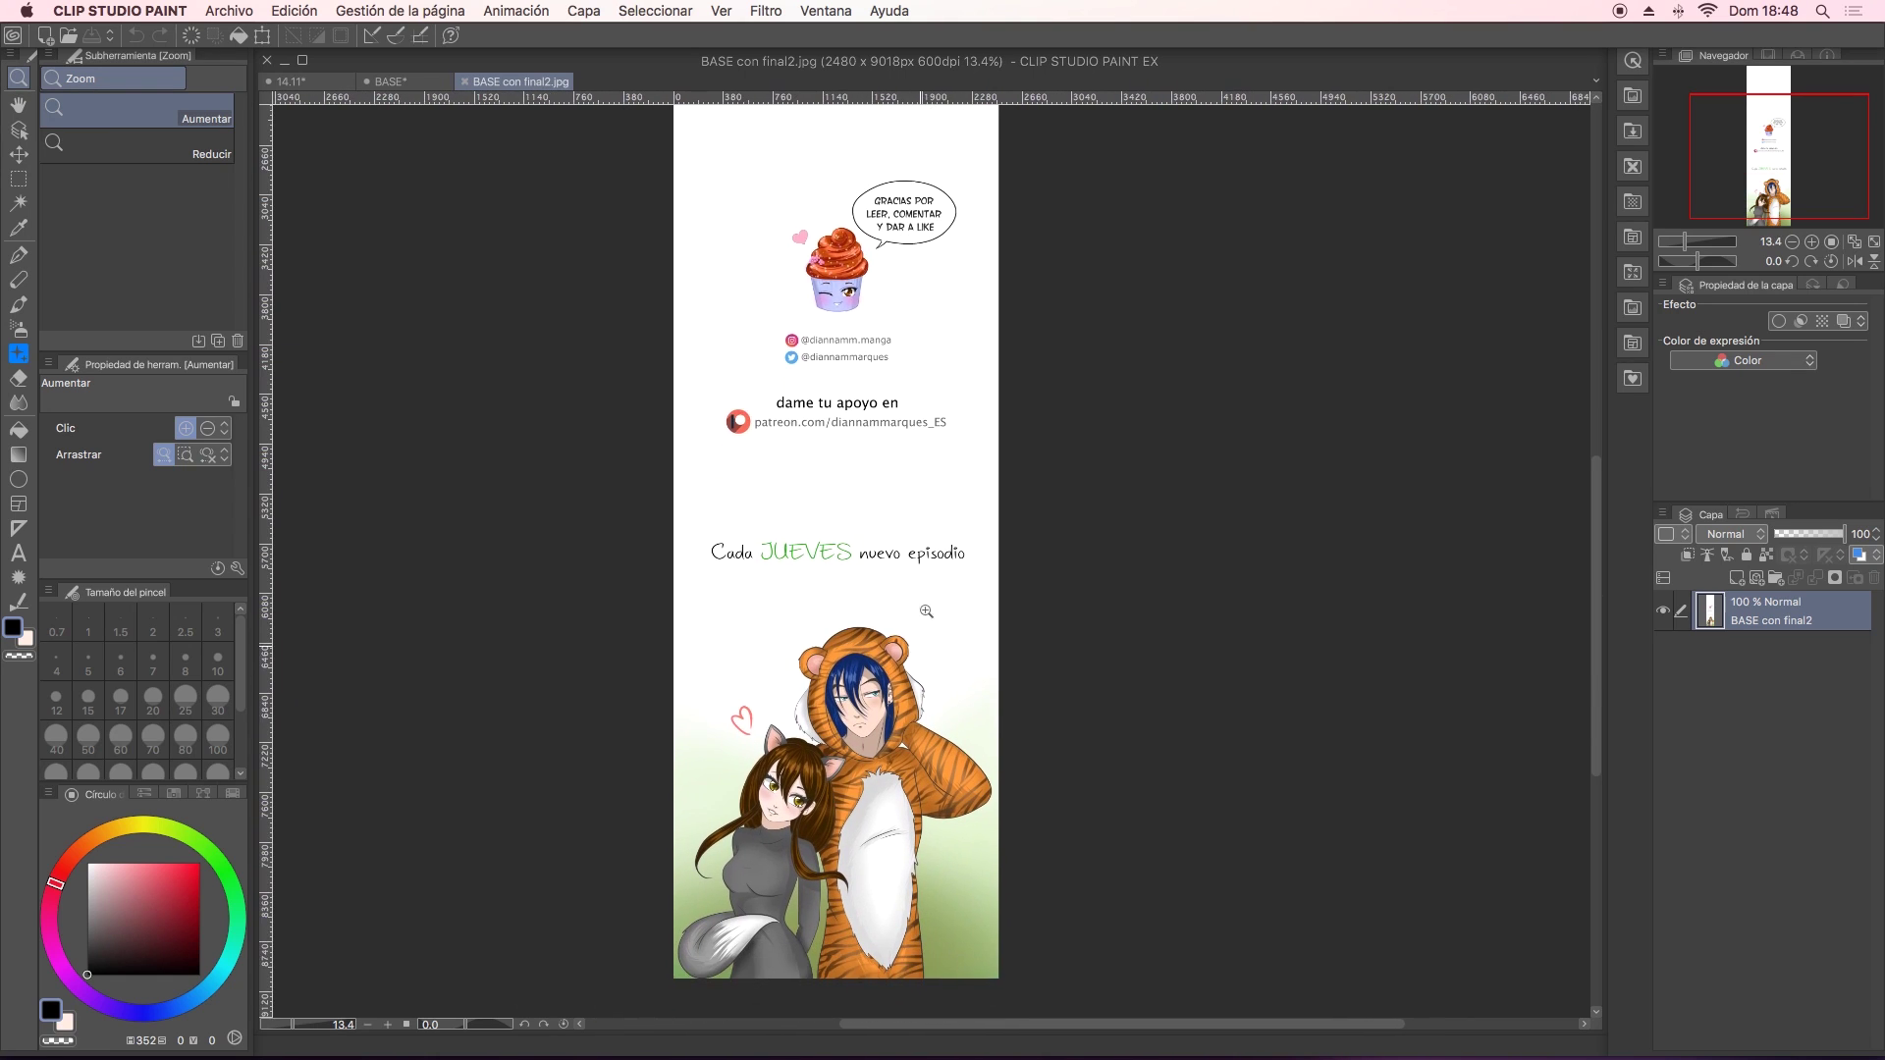
{"action": "scroll", "coordinate": [908, 565], "scroll_direction": "down", "scroll_amount": 2}
{"action": "scroll", "coordinate": [918, 619], "scroll_direction": "up", "scroll_amount": 3}
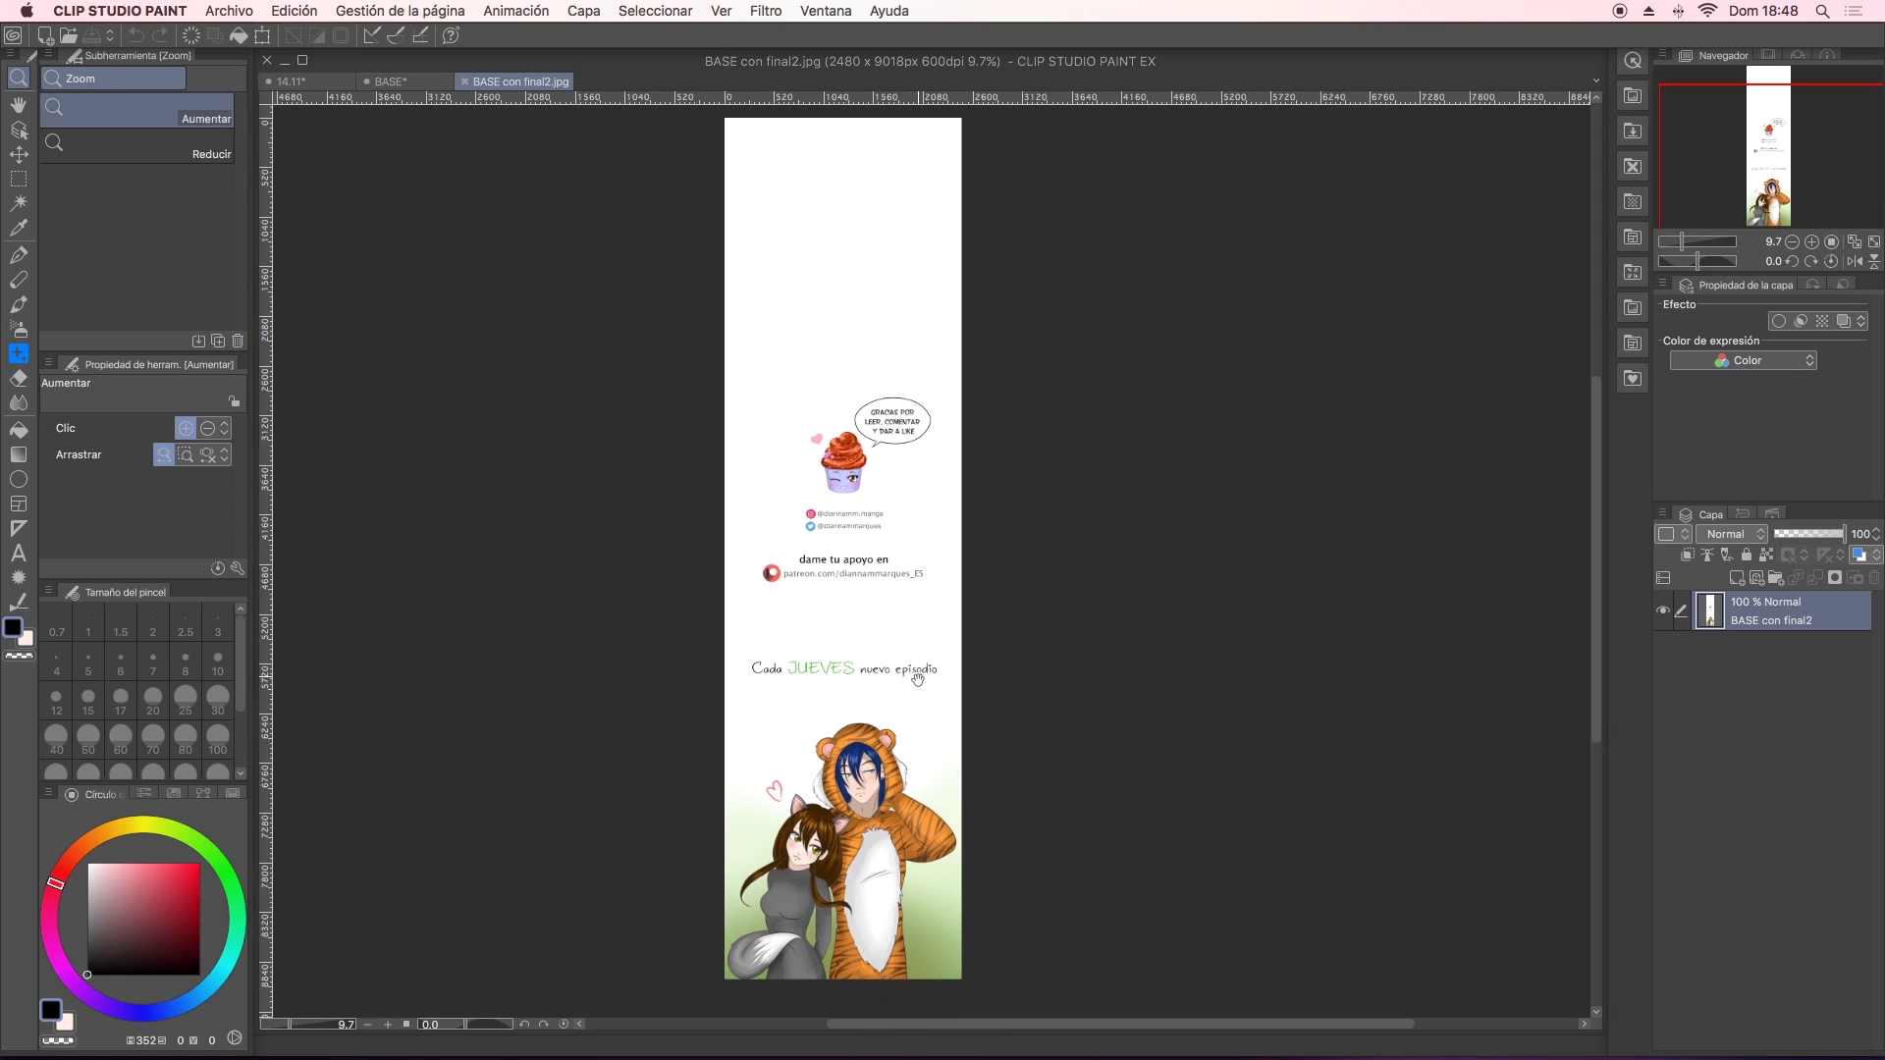
{"action": "scroll", "coordinate": [927, 685], "scroll_direction": "up", "scroll_amount": 1}
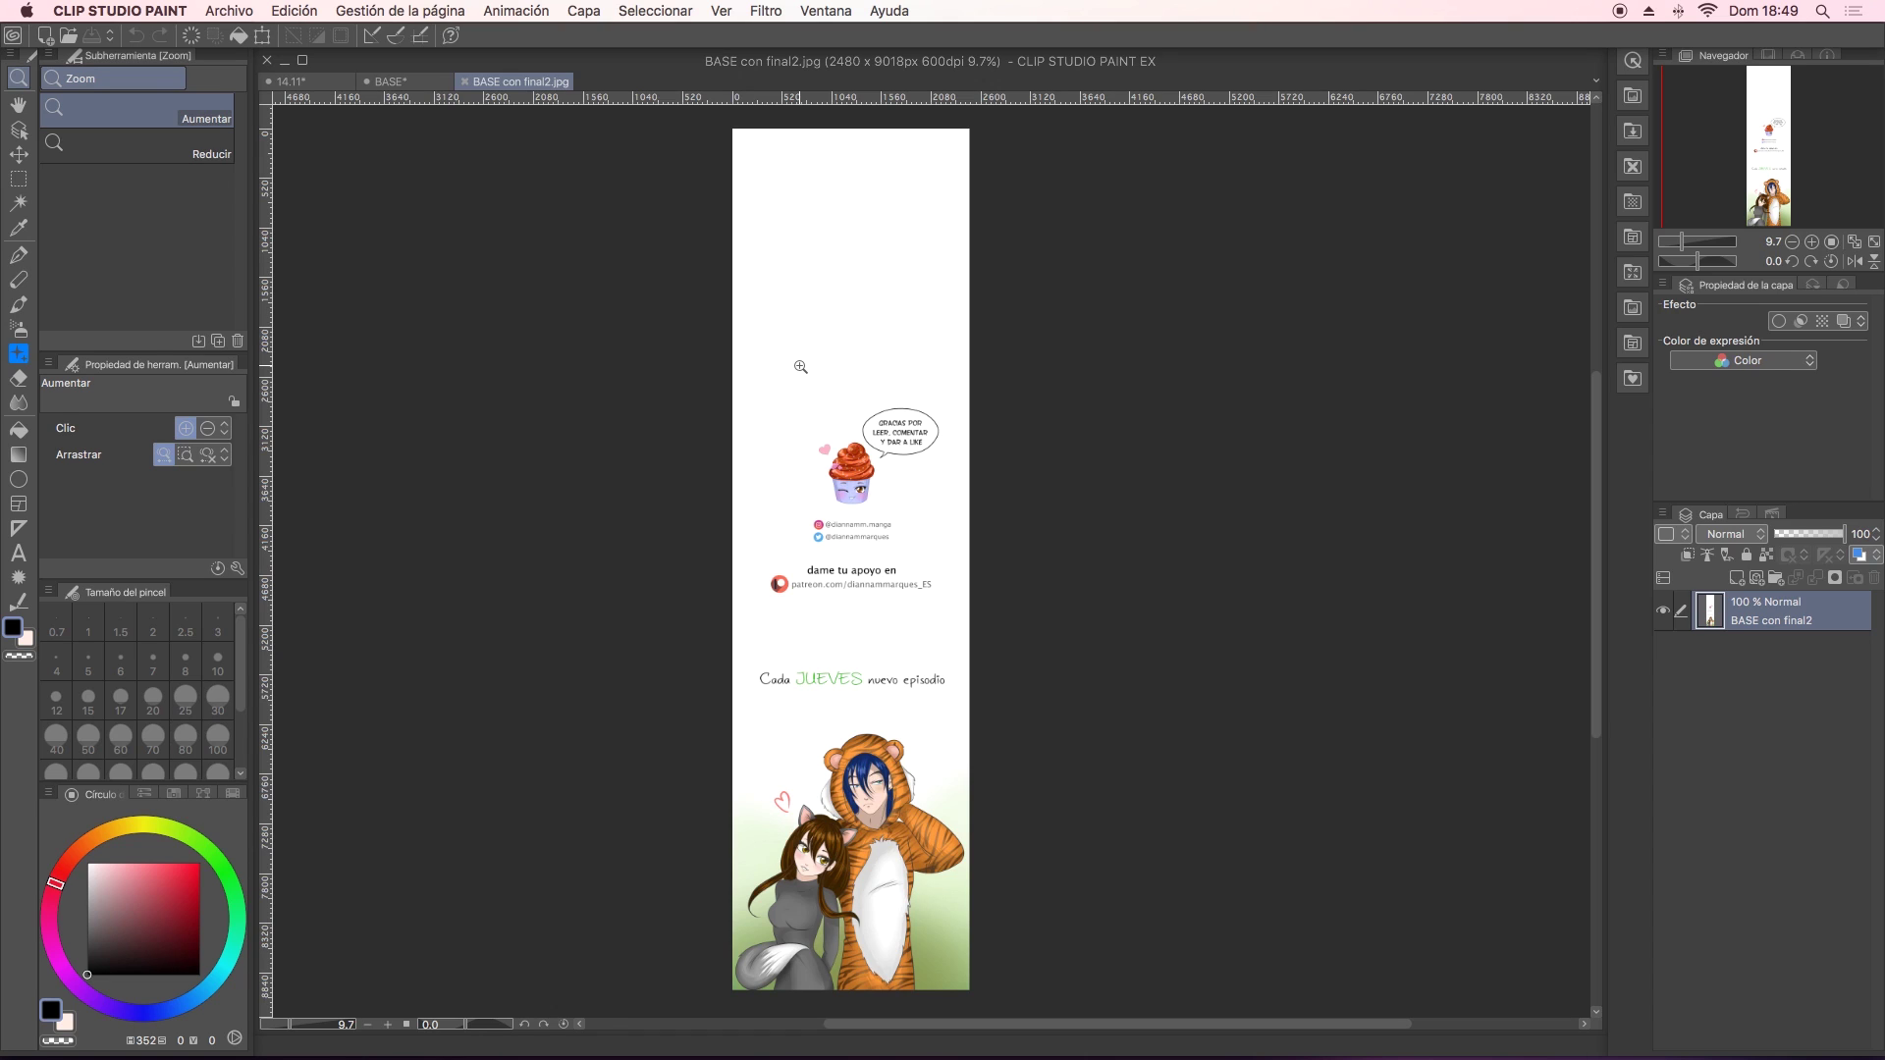
{"action": "left_click_drag", "start_coordinate": [911, 644], "coordinate": [891, 523]}
{"action": "left_click_drag", "start_coordinate": [923, 500], "coordinate": [909, 490]}
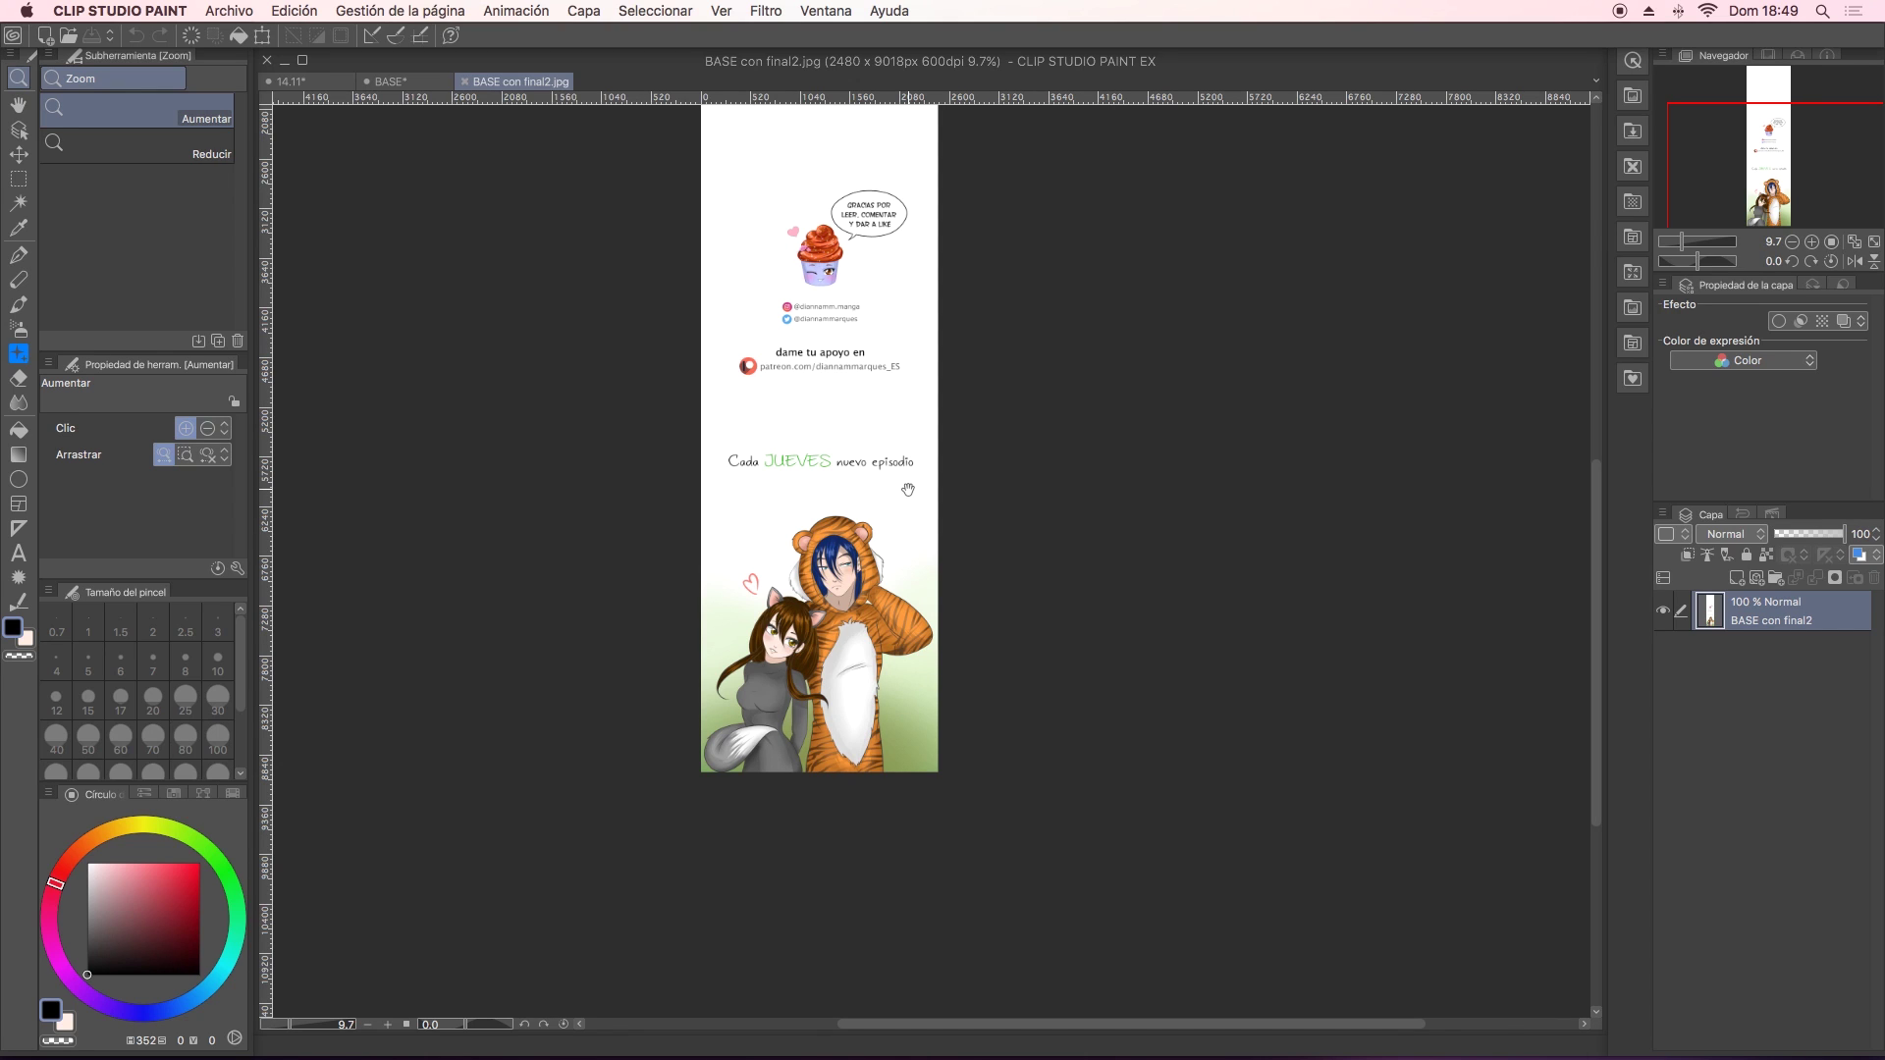
{"action": "left_click_drag", "start_coordinate": [908, 489], "coordinate": [958, 802]}
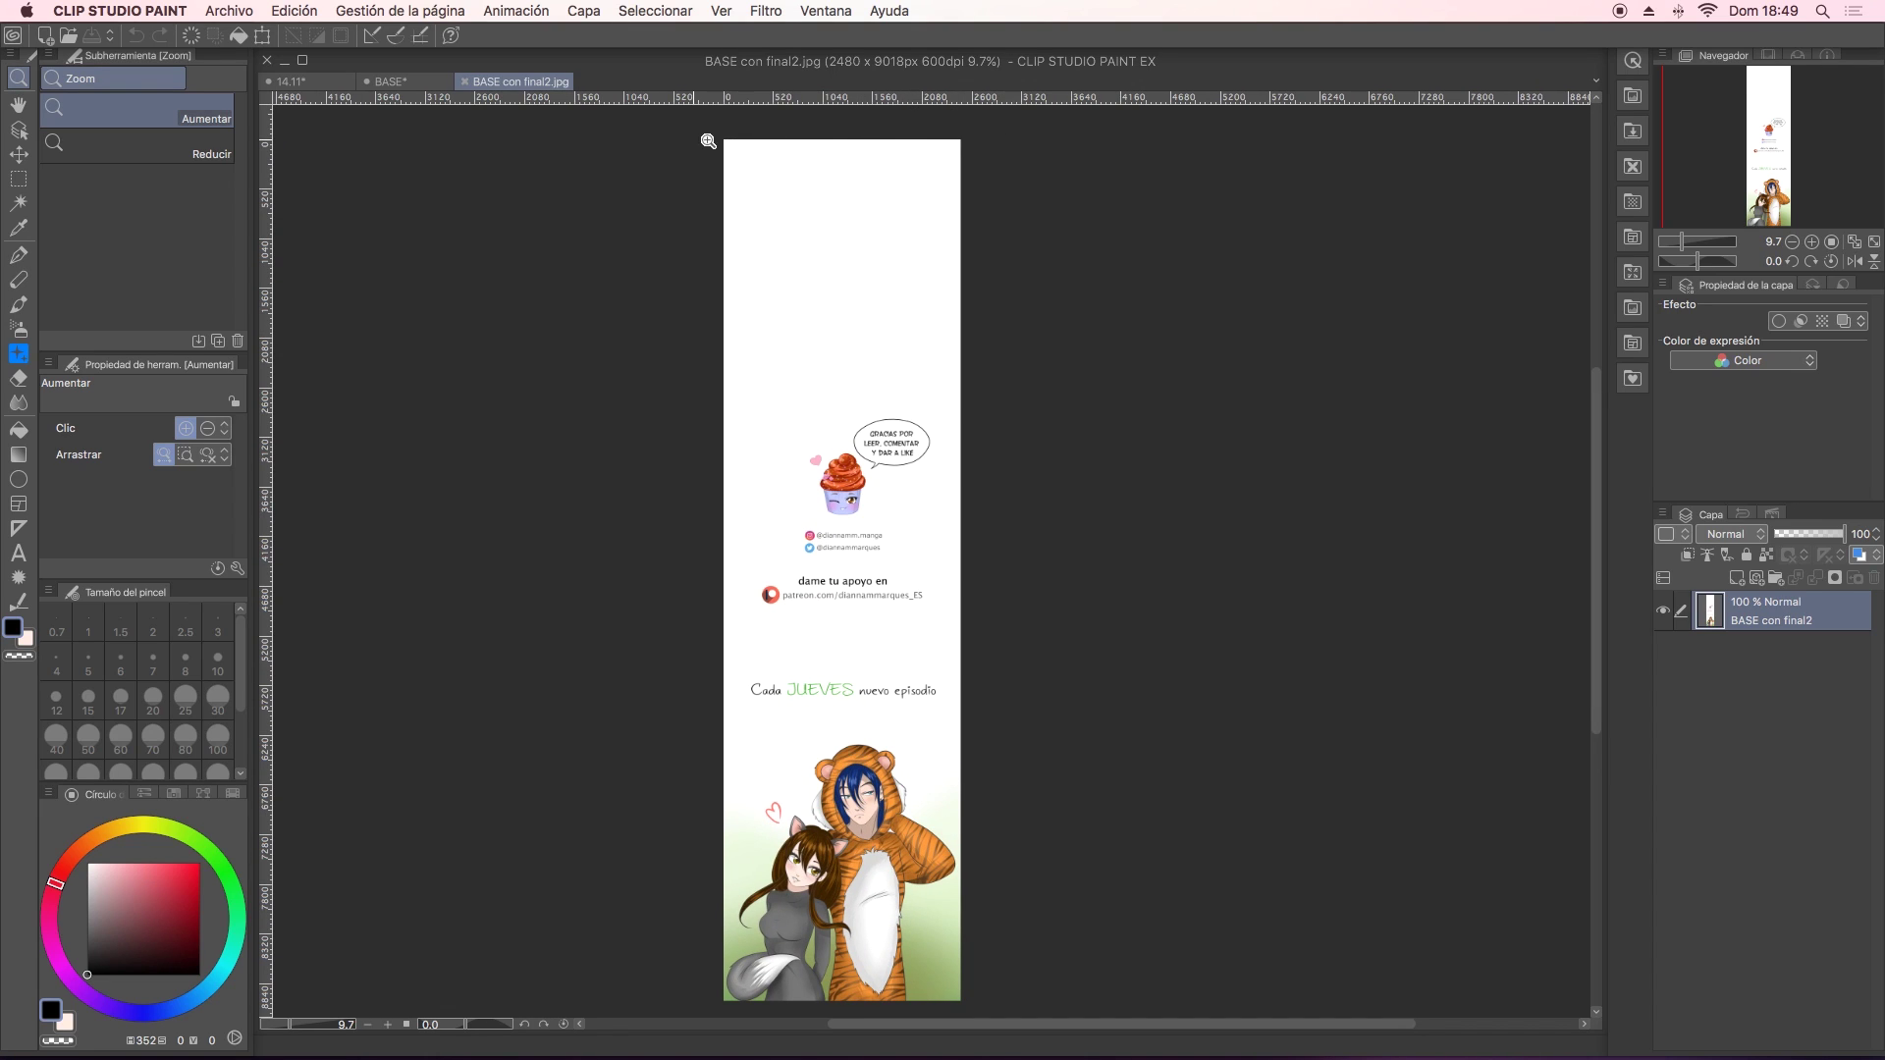
In 14.11, draw a wavy line below the girl panel with the G pen on a new layer, in black.
{"action": "left_click", "coordinate": [291, 82]}
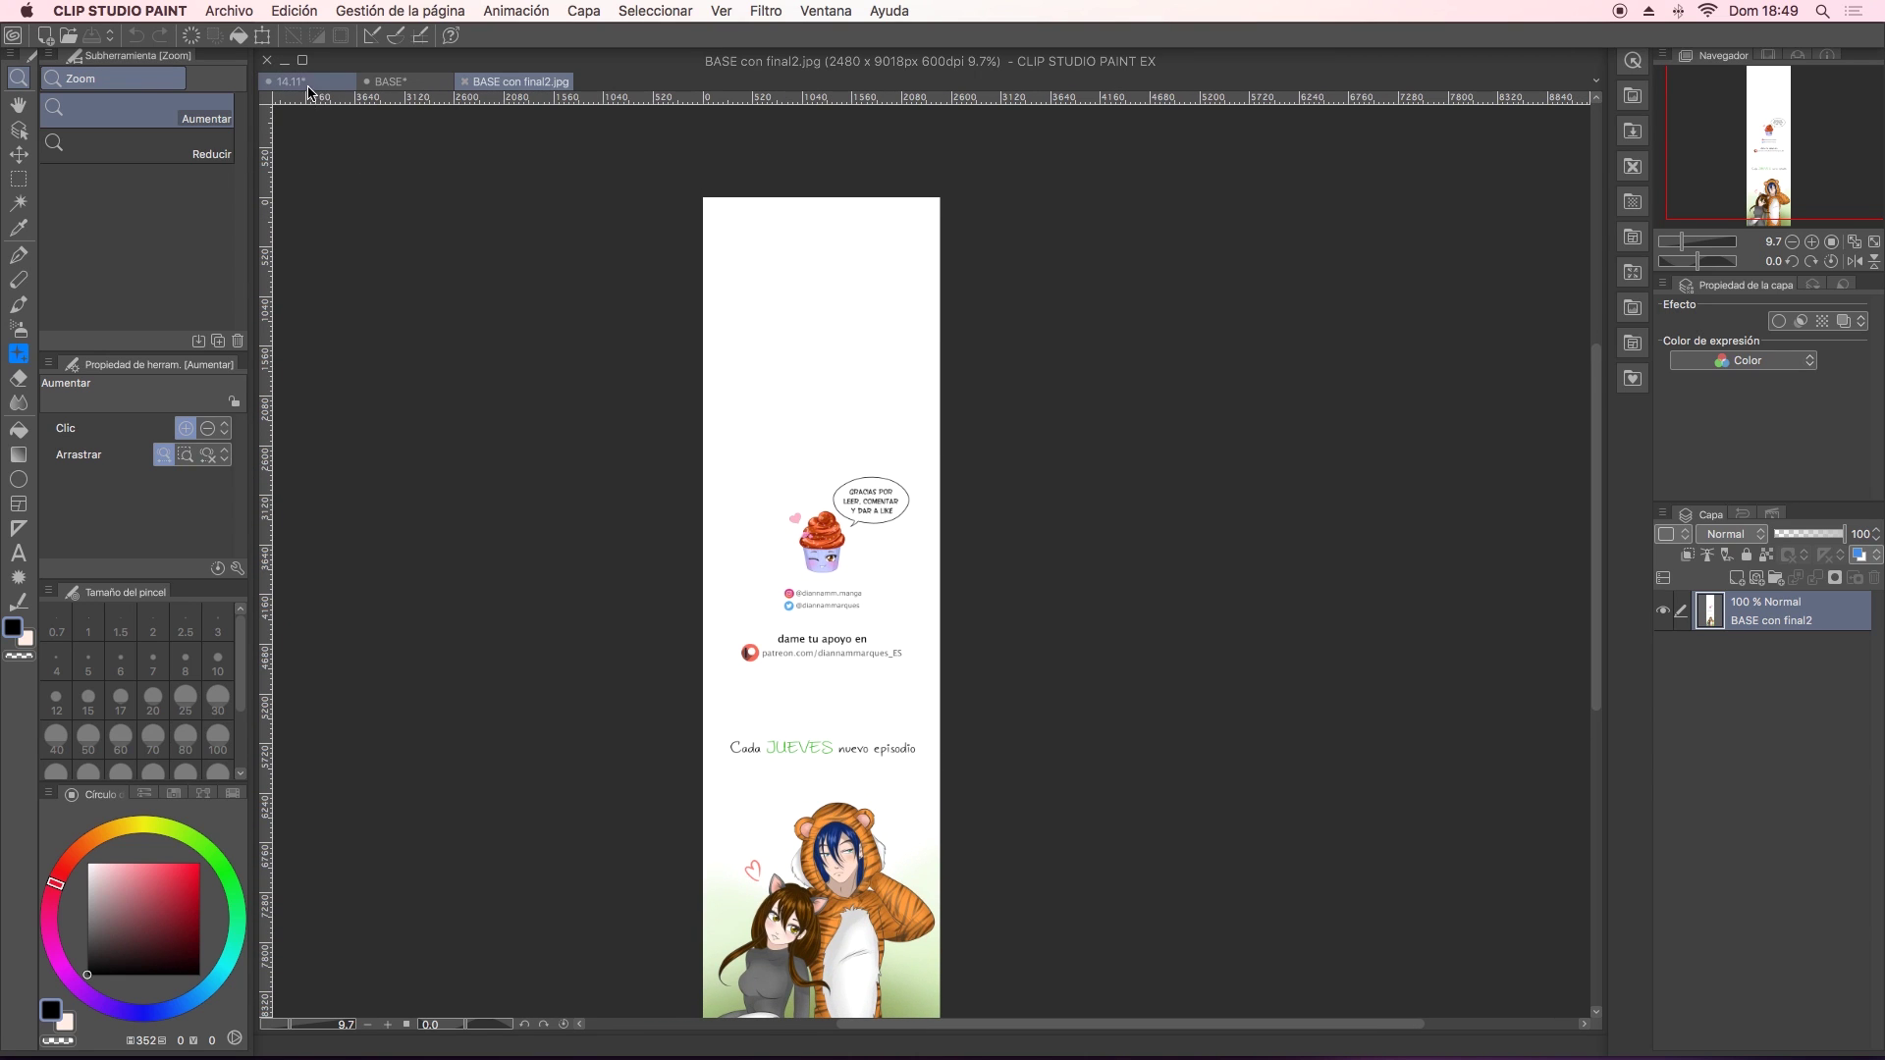
{"action": "scroll", "coordinate": [687, 589], "scroll_direction": "down", "scroll_amount": 5}
{"action": "scroll", "coordinate": [785, 589], "scroll_direction": "down", "scroll_amount": 5}
{"action": "scroll", "coordinate": [864, 594], "scroll_direction": "down", "scroll_amount": 5}
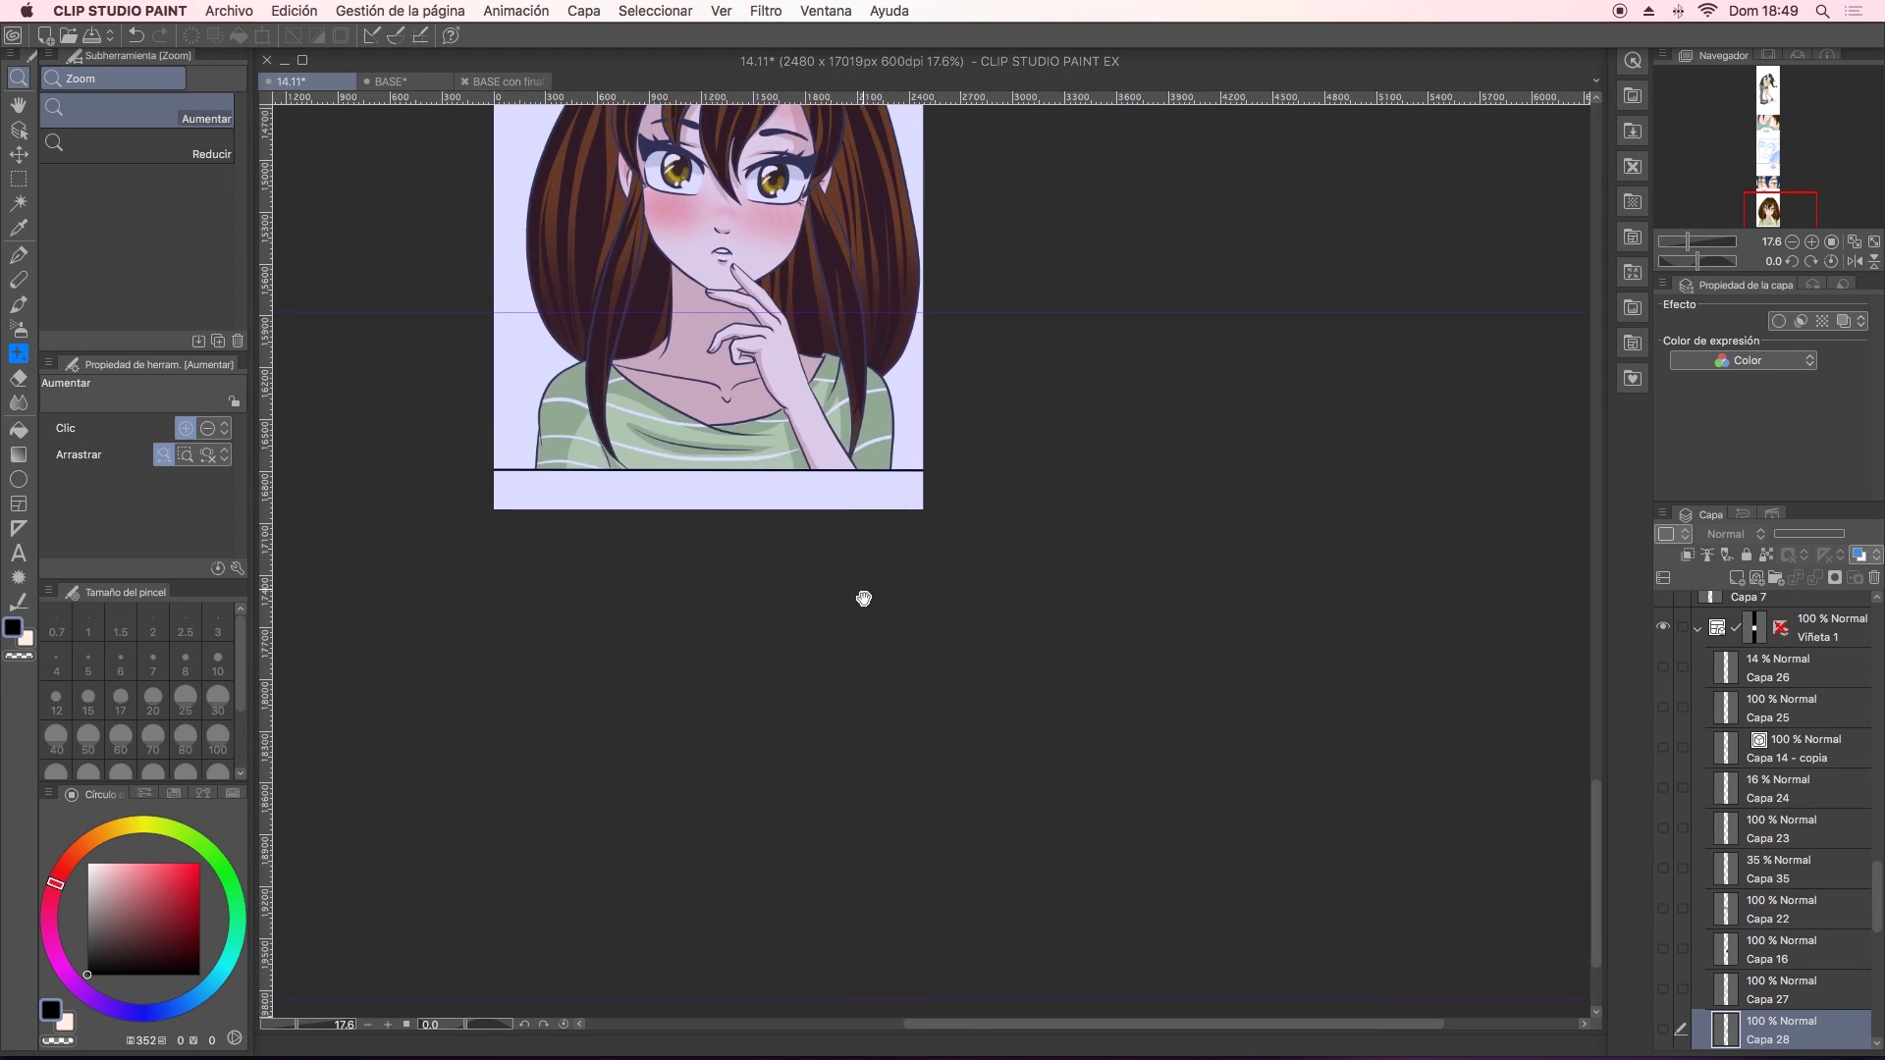
{"action": "scroll", "coordinate": [933, 600], "scroll_direction": "up", "scroll_amount": 4}
{"action": "left_click", "coordinate": [18, 254]}
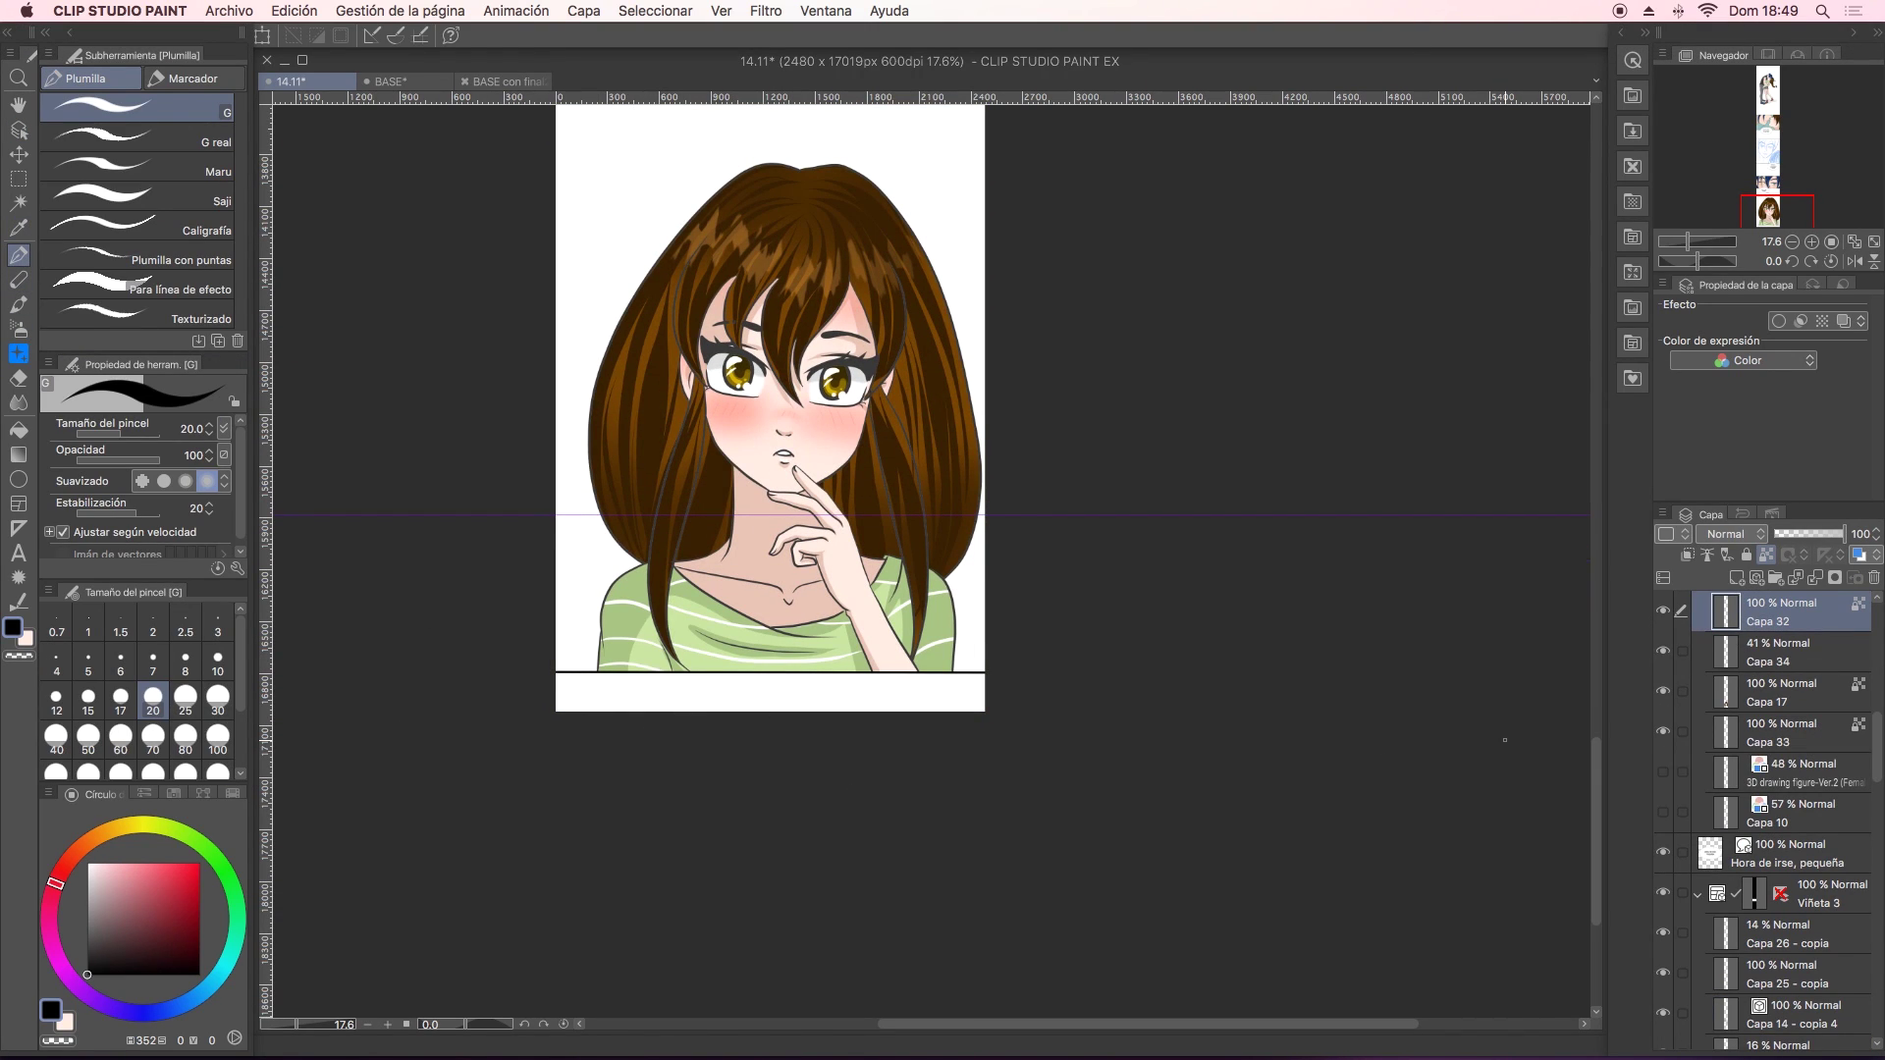
{"action": "left_click", "coordinate": [1735, 578]}
{"action": "mouse_move", "coordinate": [563, 700]}
{"action": "left_mouse_down"}
{"action": "mouse_move", "coordinate": [592, 685]}
{"action": "mouse_move", "coordinate": [985, 700]}
{"action": "left_mouse_up"}
{"action": "left_click", "coordinate": [130, 917]}
{"action": "left_click", "coordinate": [87, 975]}
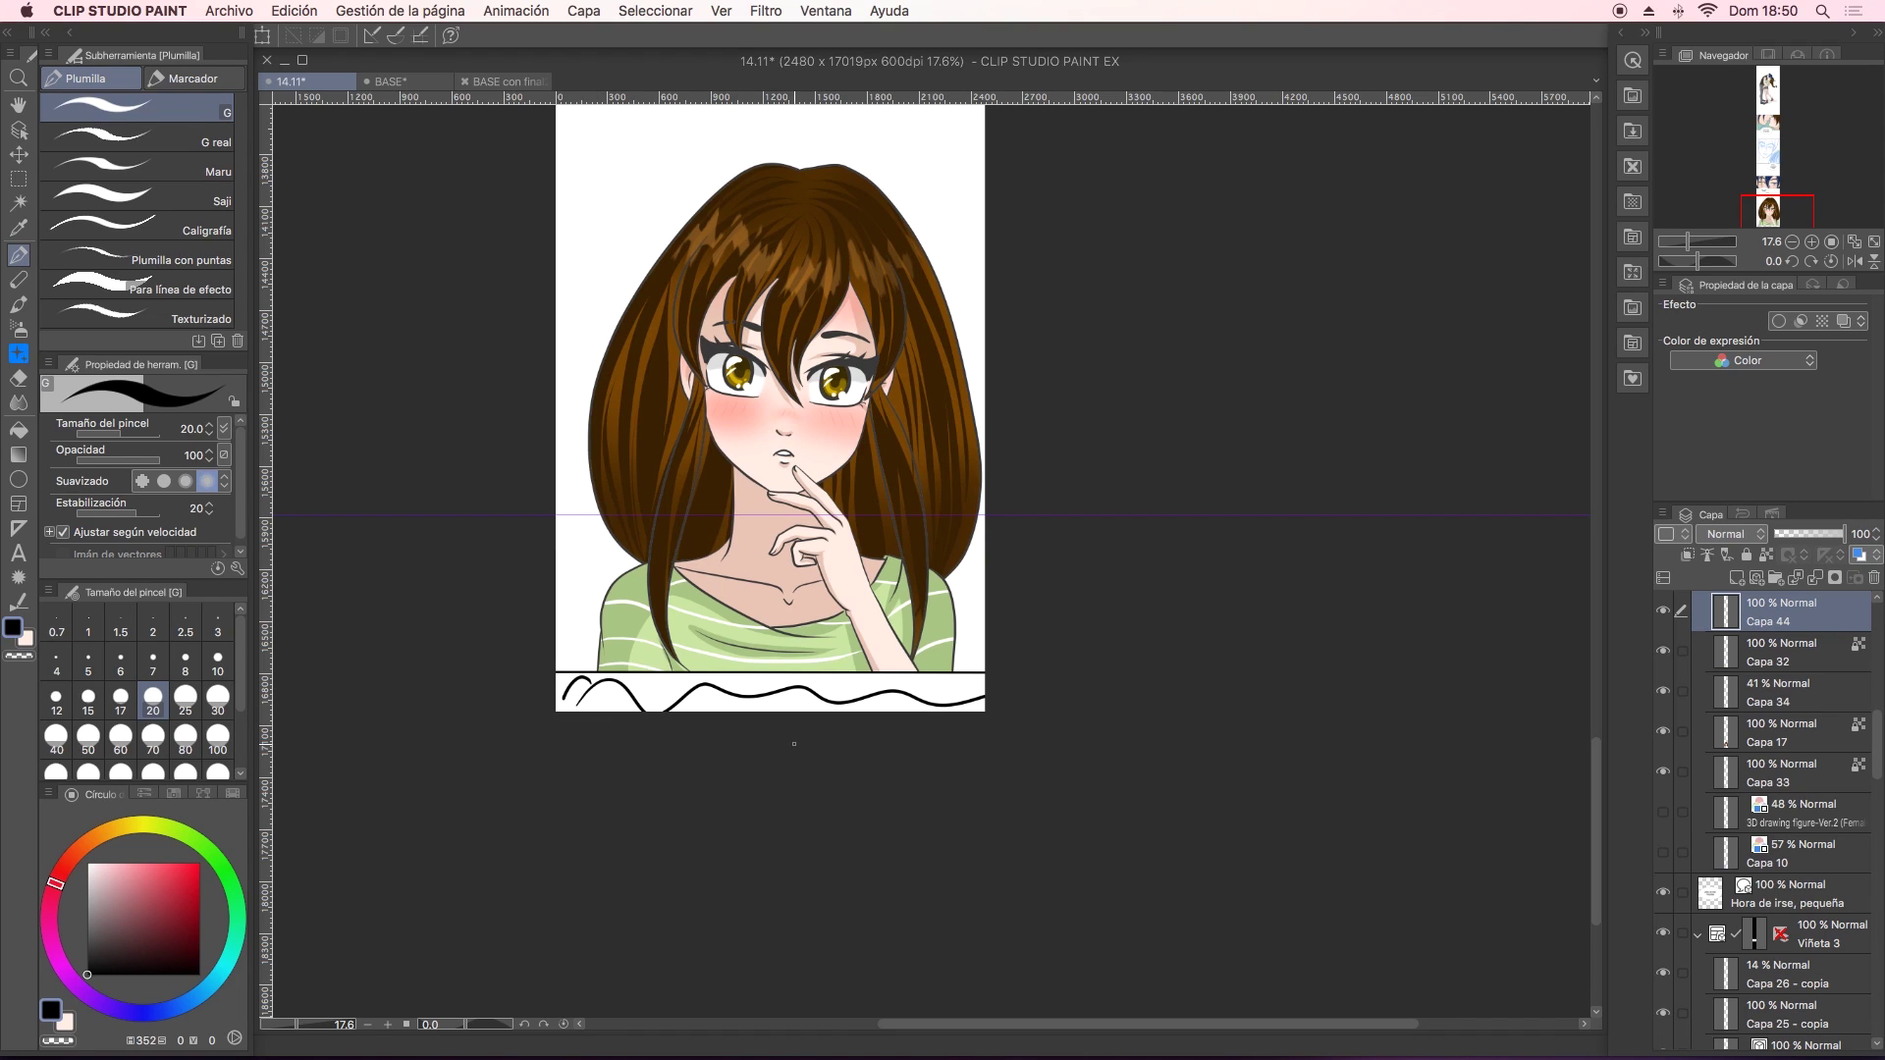
Draw a black wavy line across the top of the BASE con final2 page.
{"action": "left_click", "coordinate": [509, 81]}
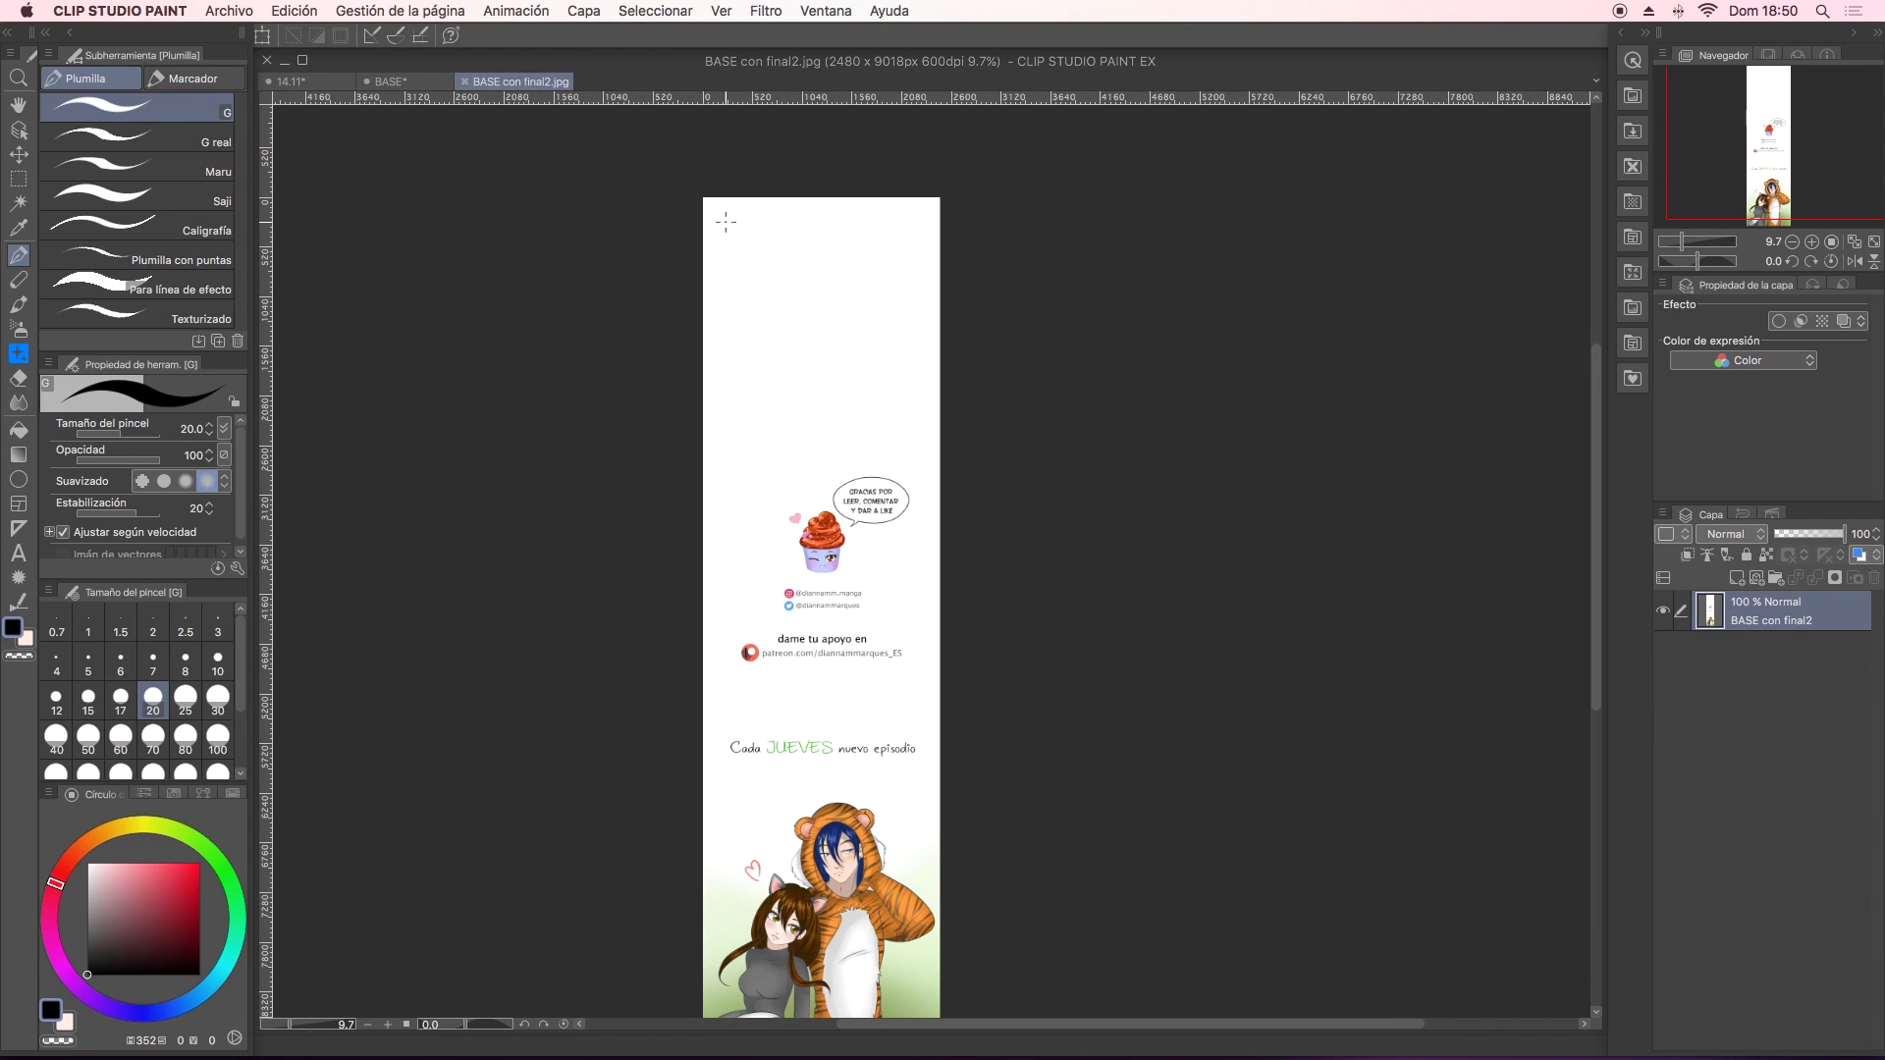
{"action": "left_click_drag", "start_coordinate": [725, 206], "coordinate": [957, 204]}
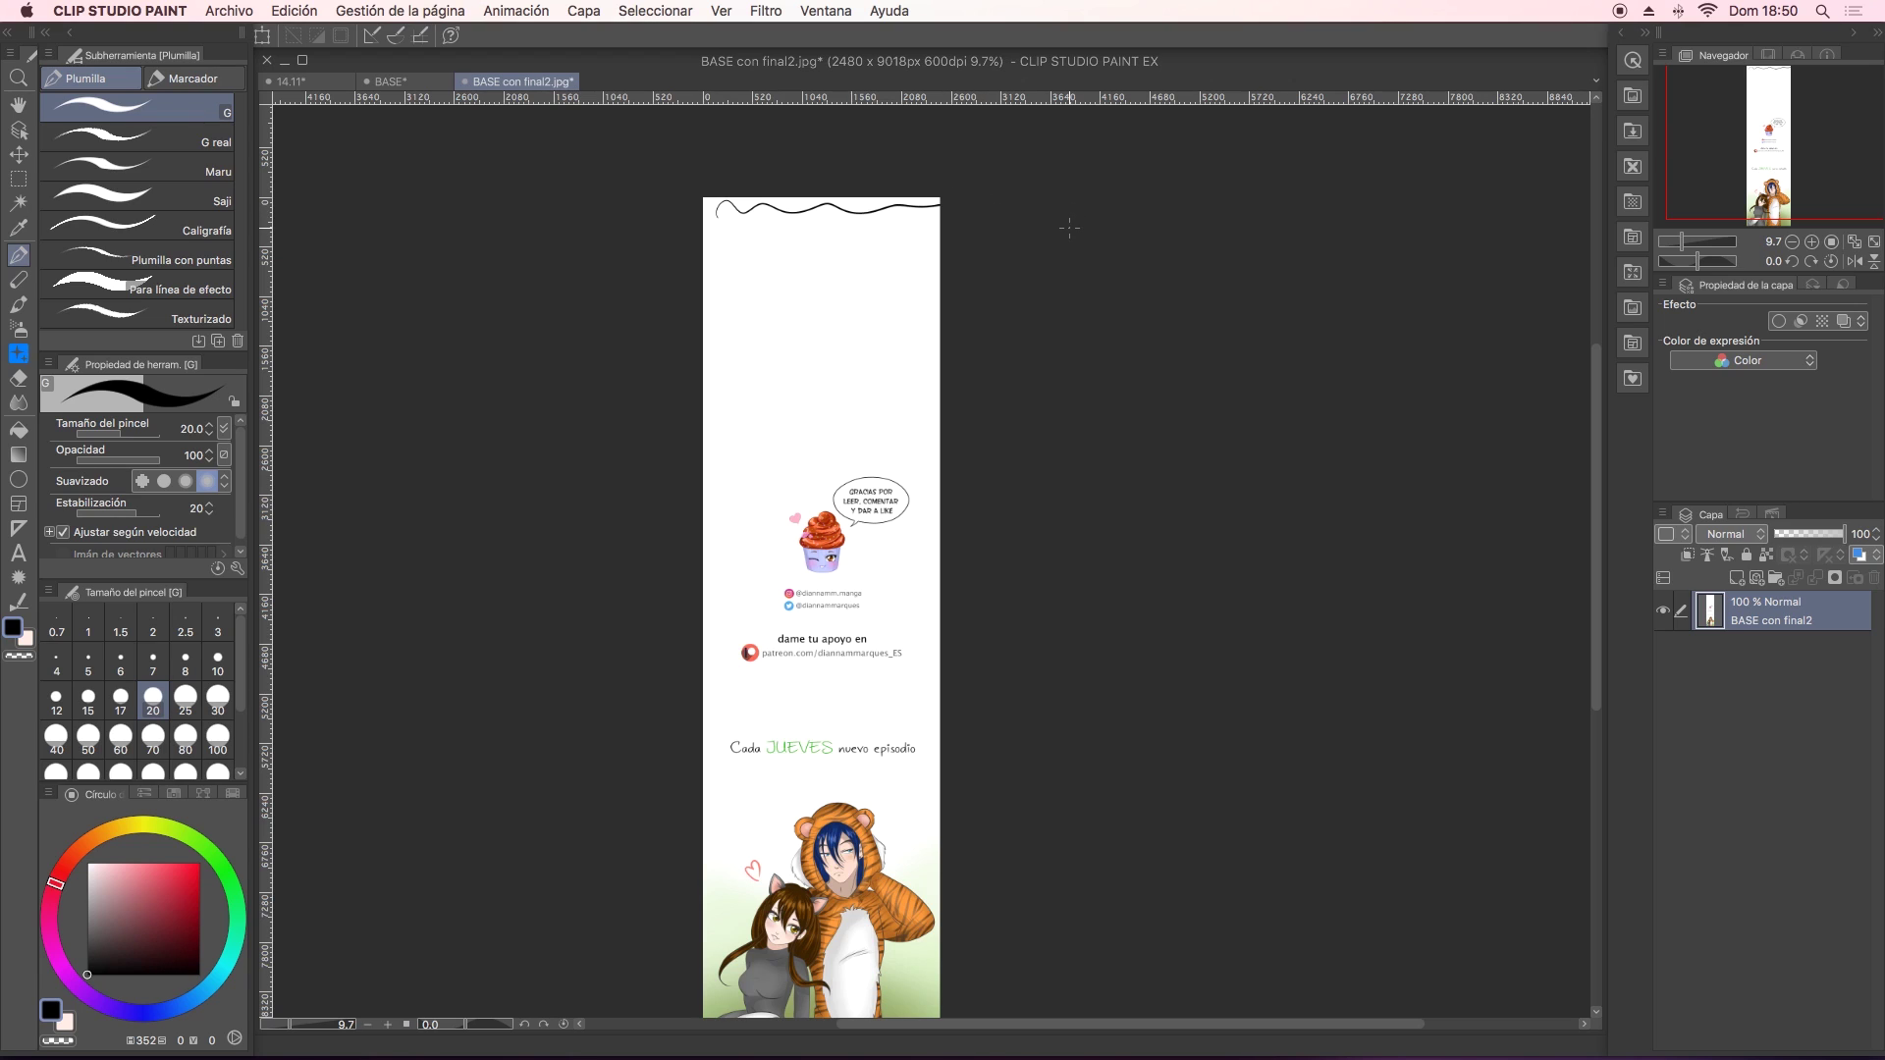
{"action": "key", "text": "ctrl+Tab"}
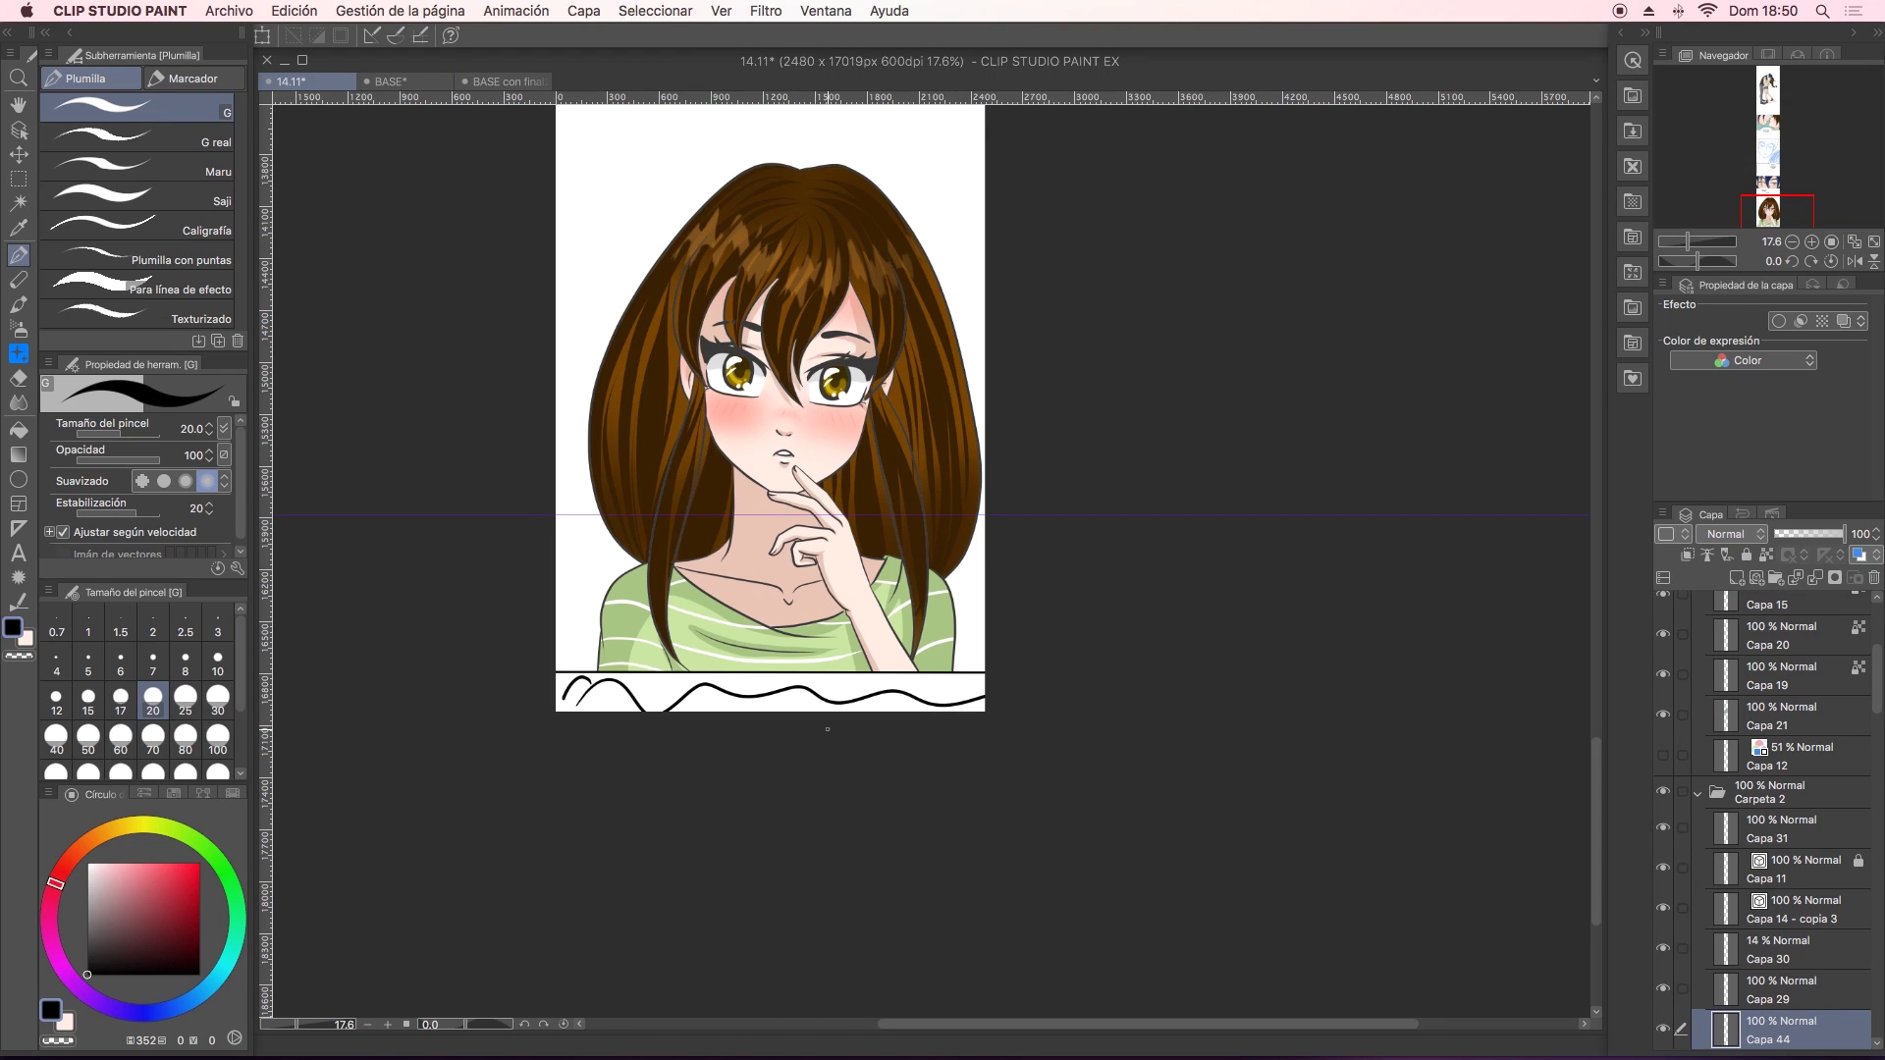
{"action": "key", "text": "ctrl+Tab"}
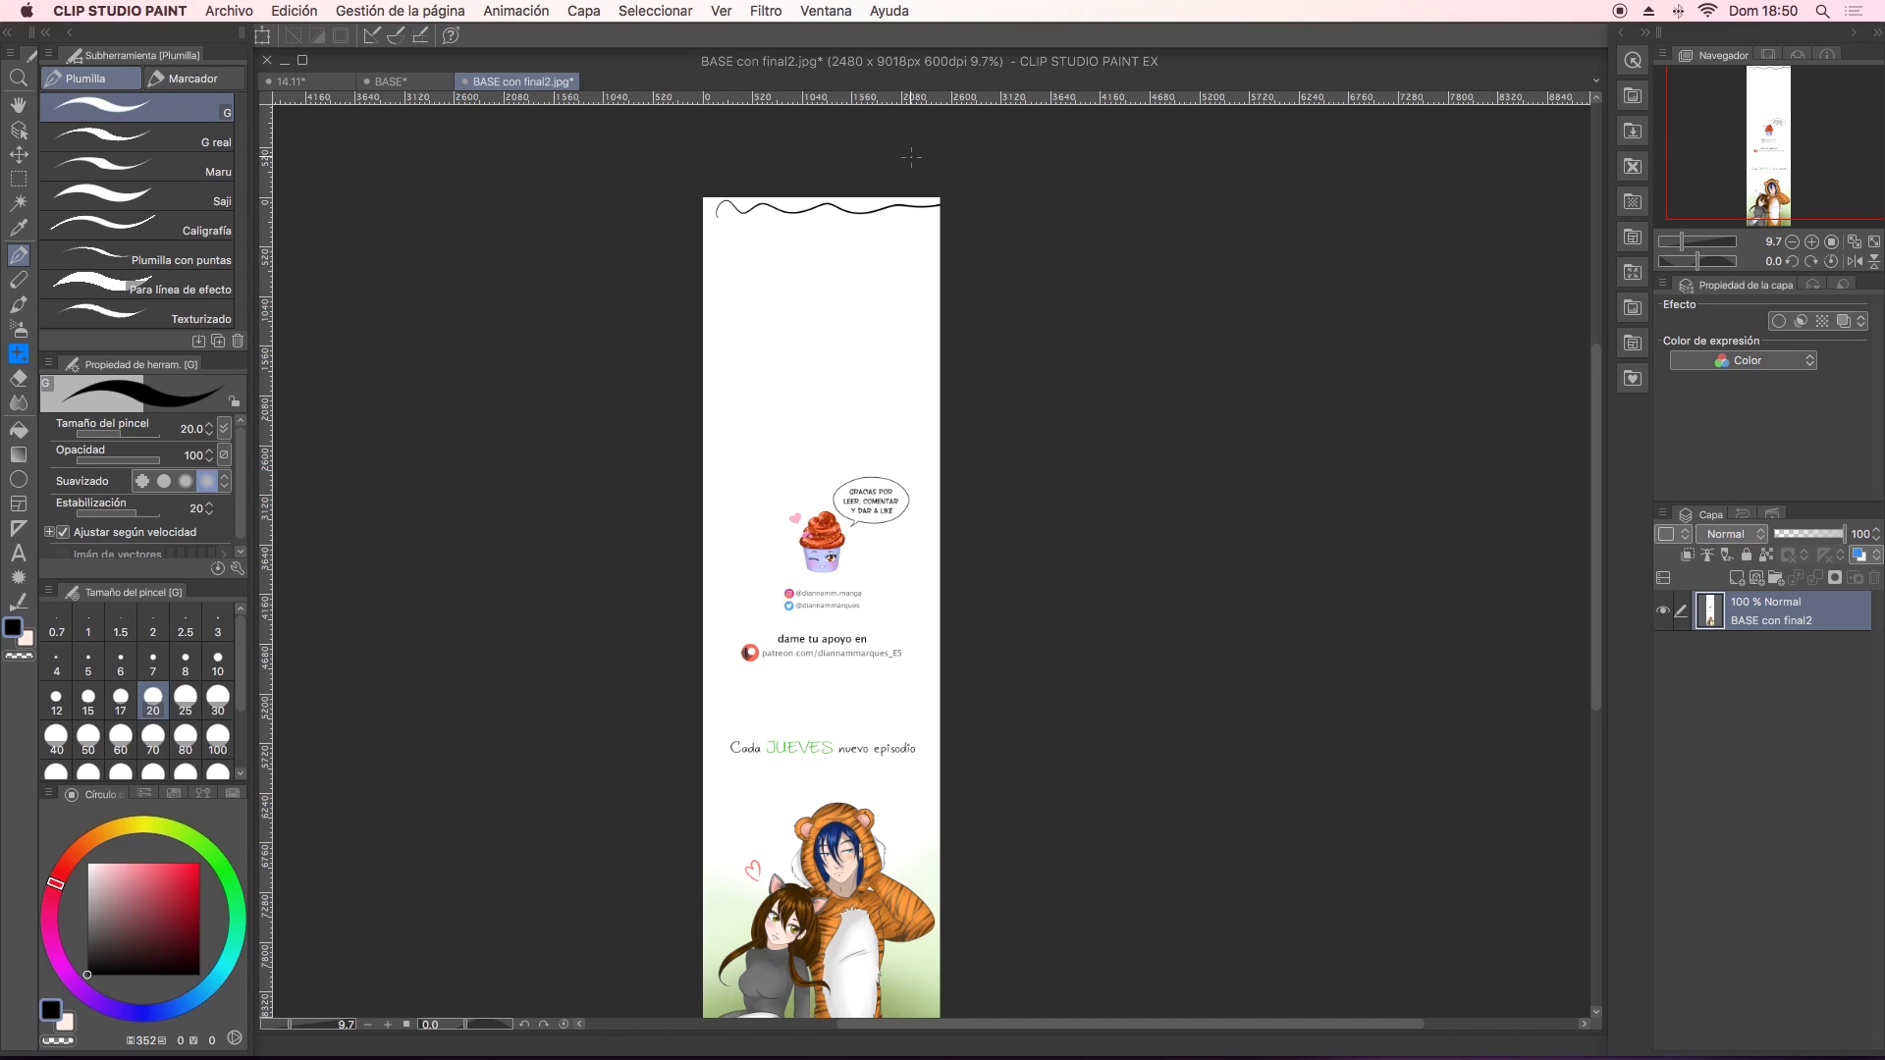
Sketch two diagonal strokes forming an X over the top panel, then undo the test strokes.
{"action": "left_click_drag", "start_coordinate": [918, 230], "coordinate": [703, 508]}
{"action": "left_click_drag", "start_coordinate": [704, 254], "coordinate": [939, 410]}
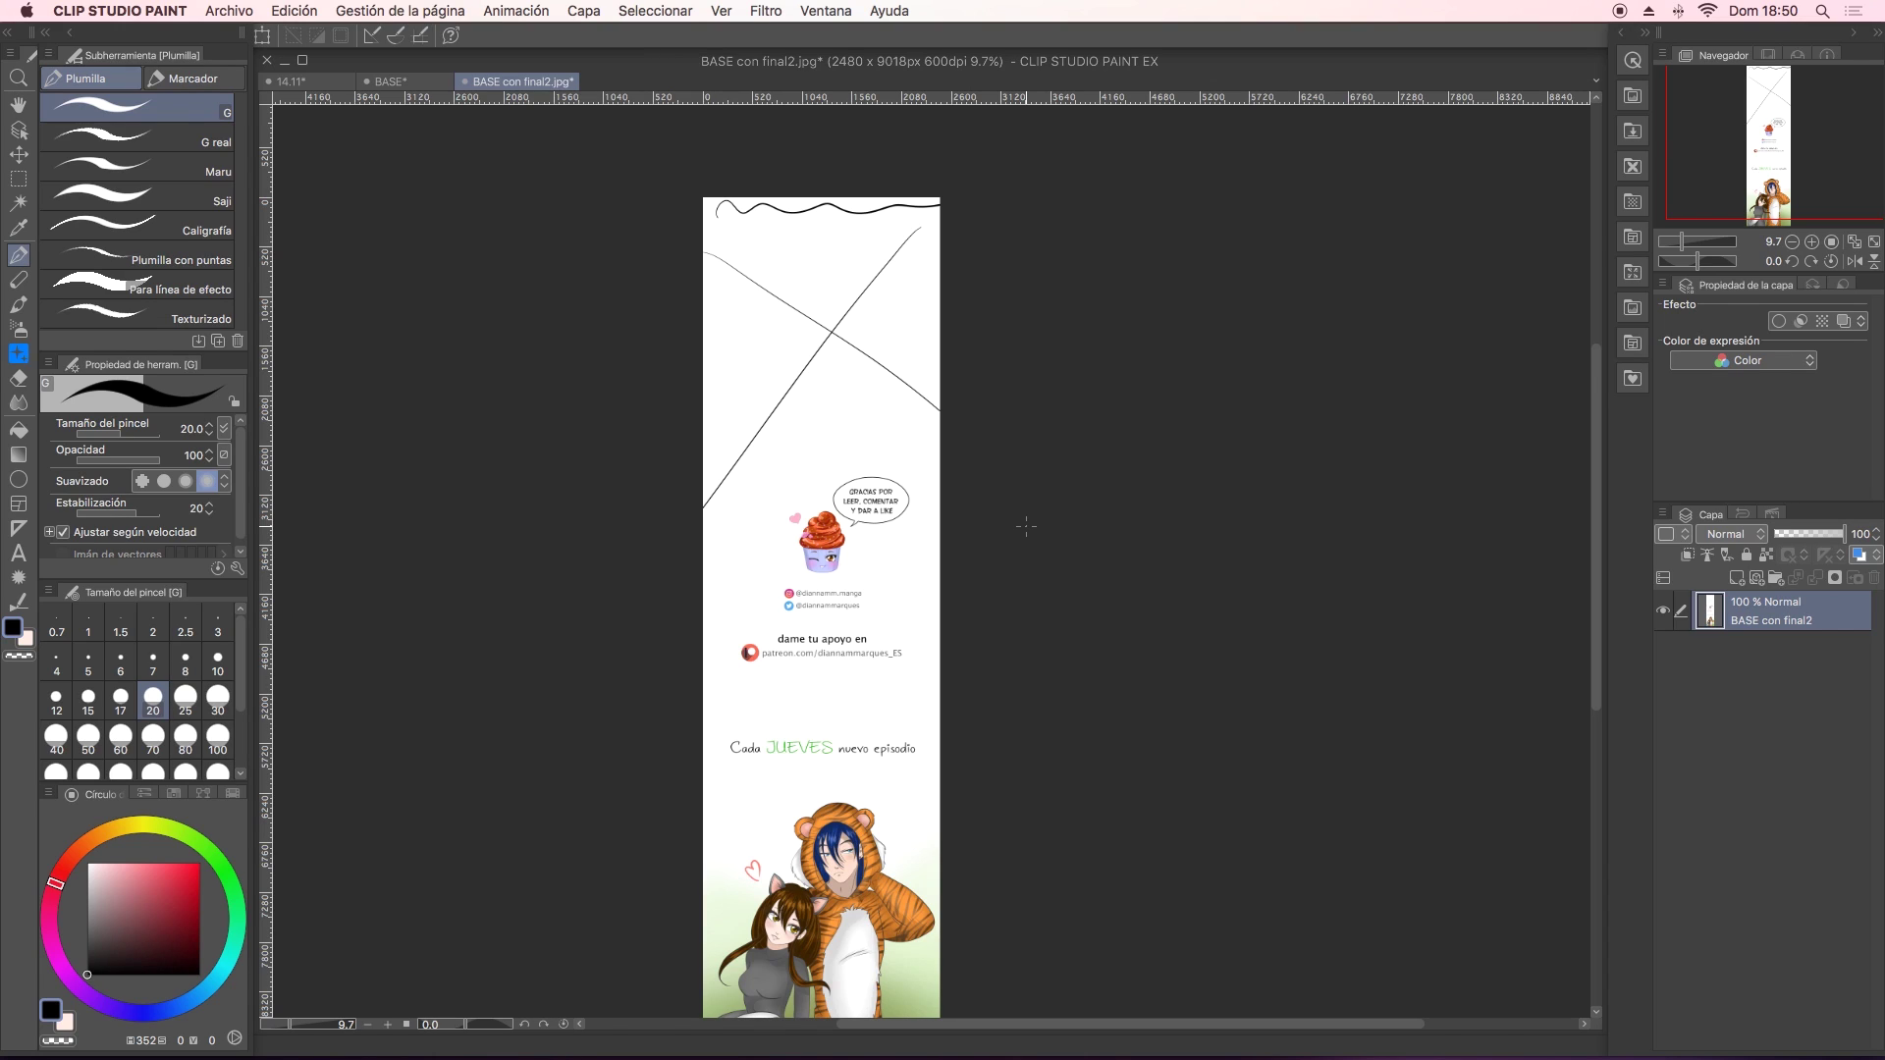
{"action": "key", "text": "super+z"}
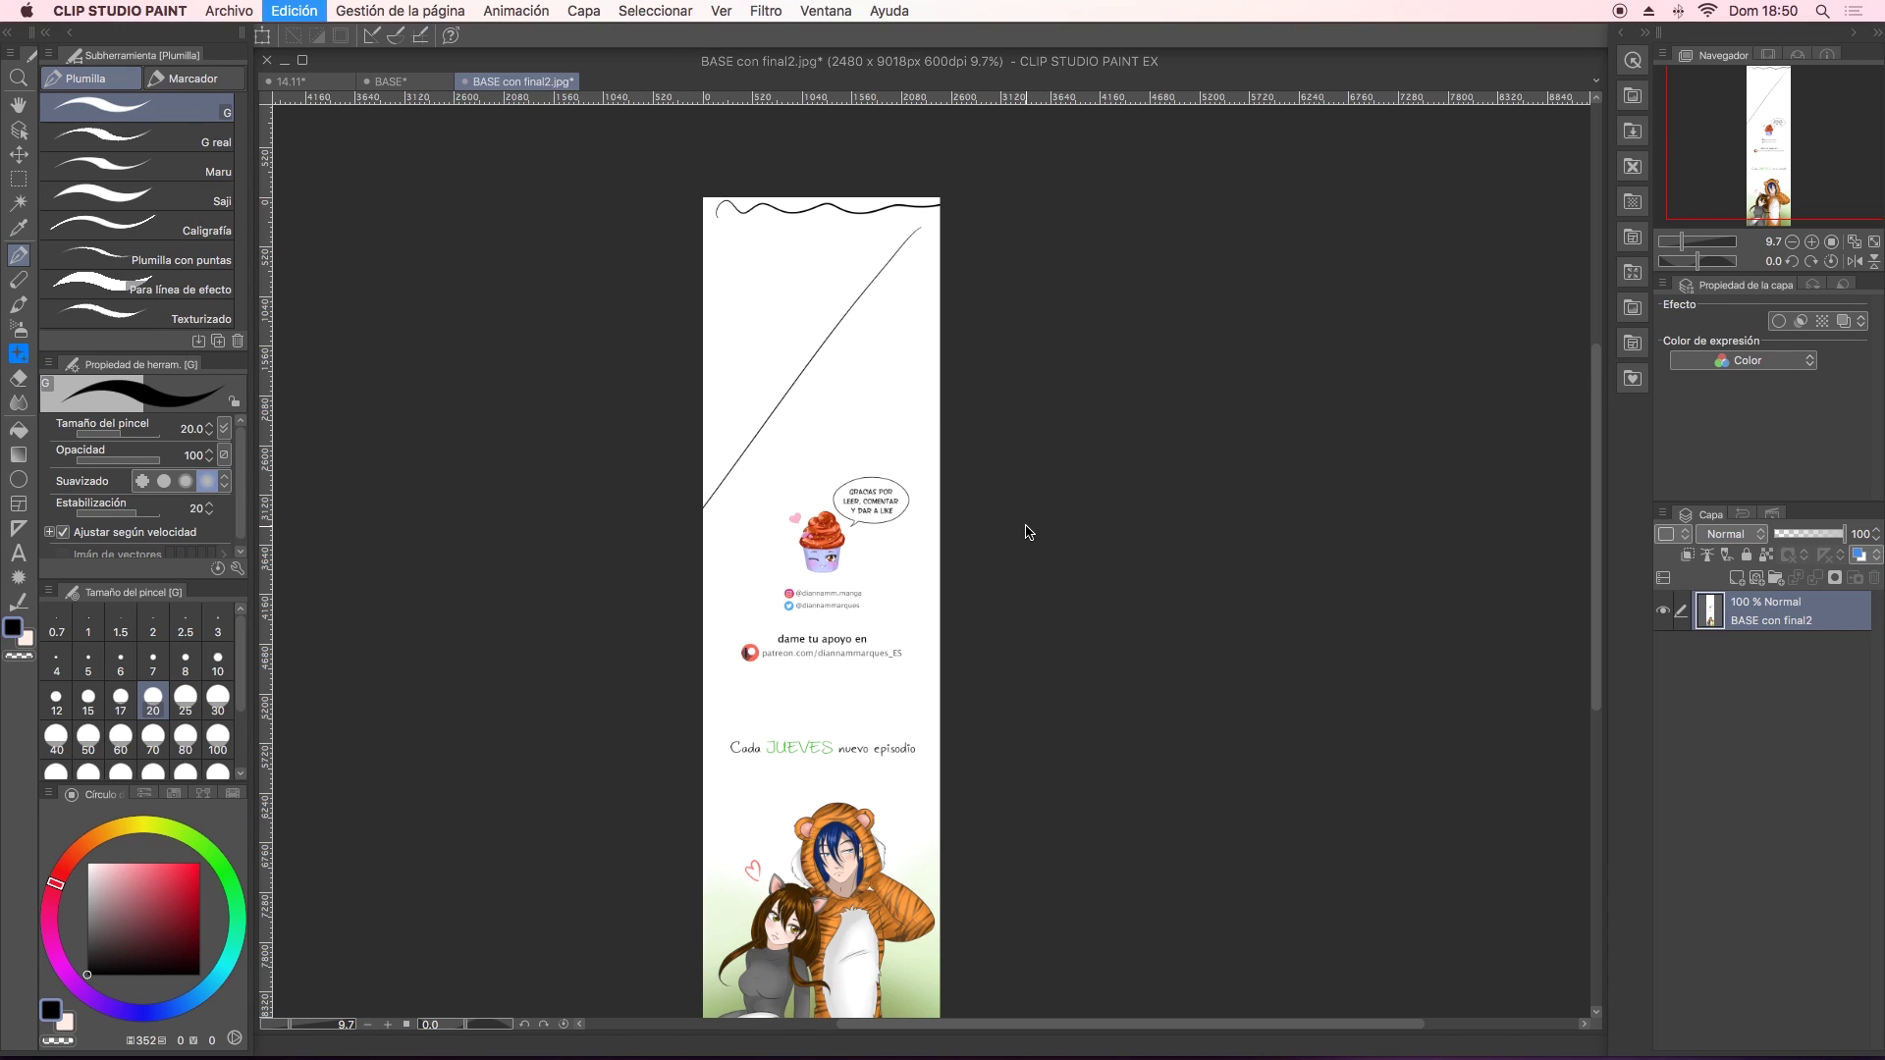
{"action": "key", "text": "super+z"}
{"action": "key", "text": "super+z"}
{"action": "scroll", "coordinate": [948, 778], "scroll_direction": "down", "scroll_amount": 2}
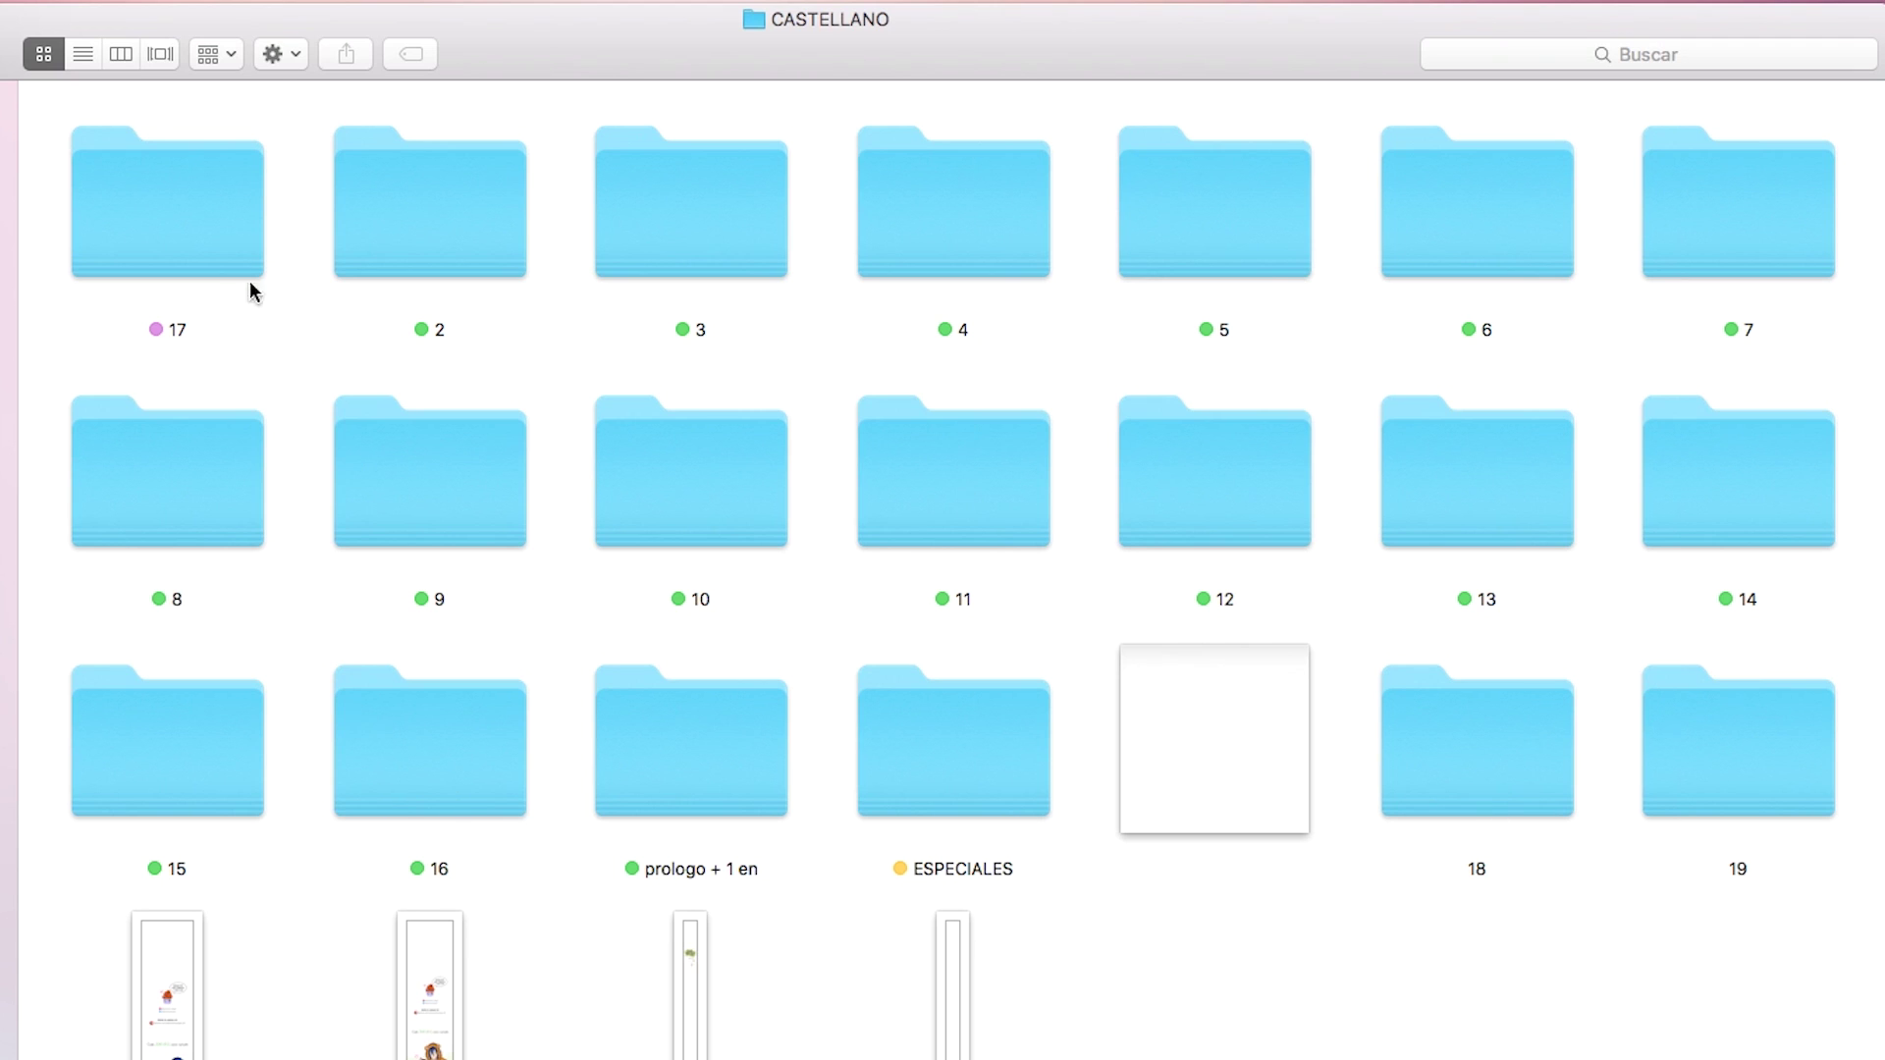
Browse folder 17 and its jpg subfolder, then return to the CASTELLANO folder.
{"action": "left_click", "coordinate": [218, 240]}
{"action": "double_click", "coordinate": [221, 252]}
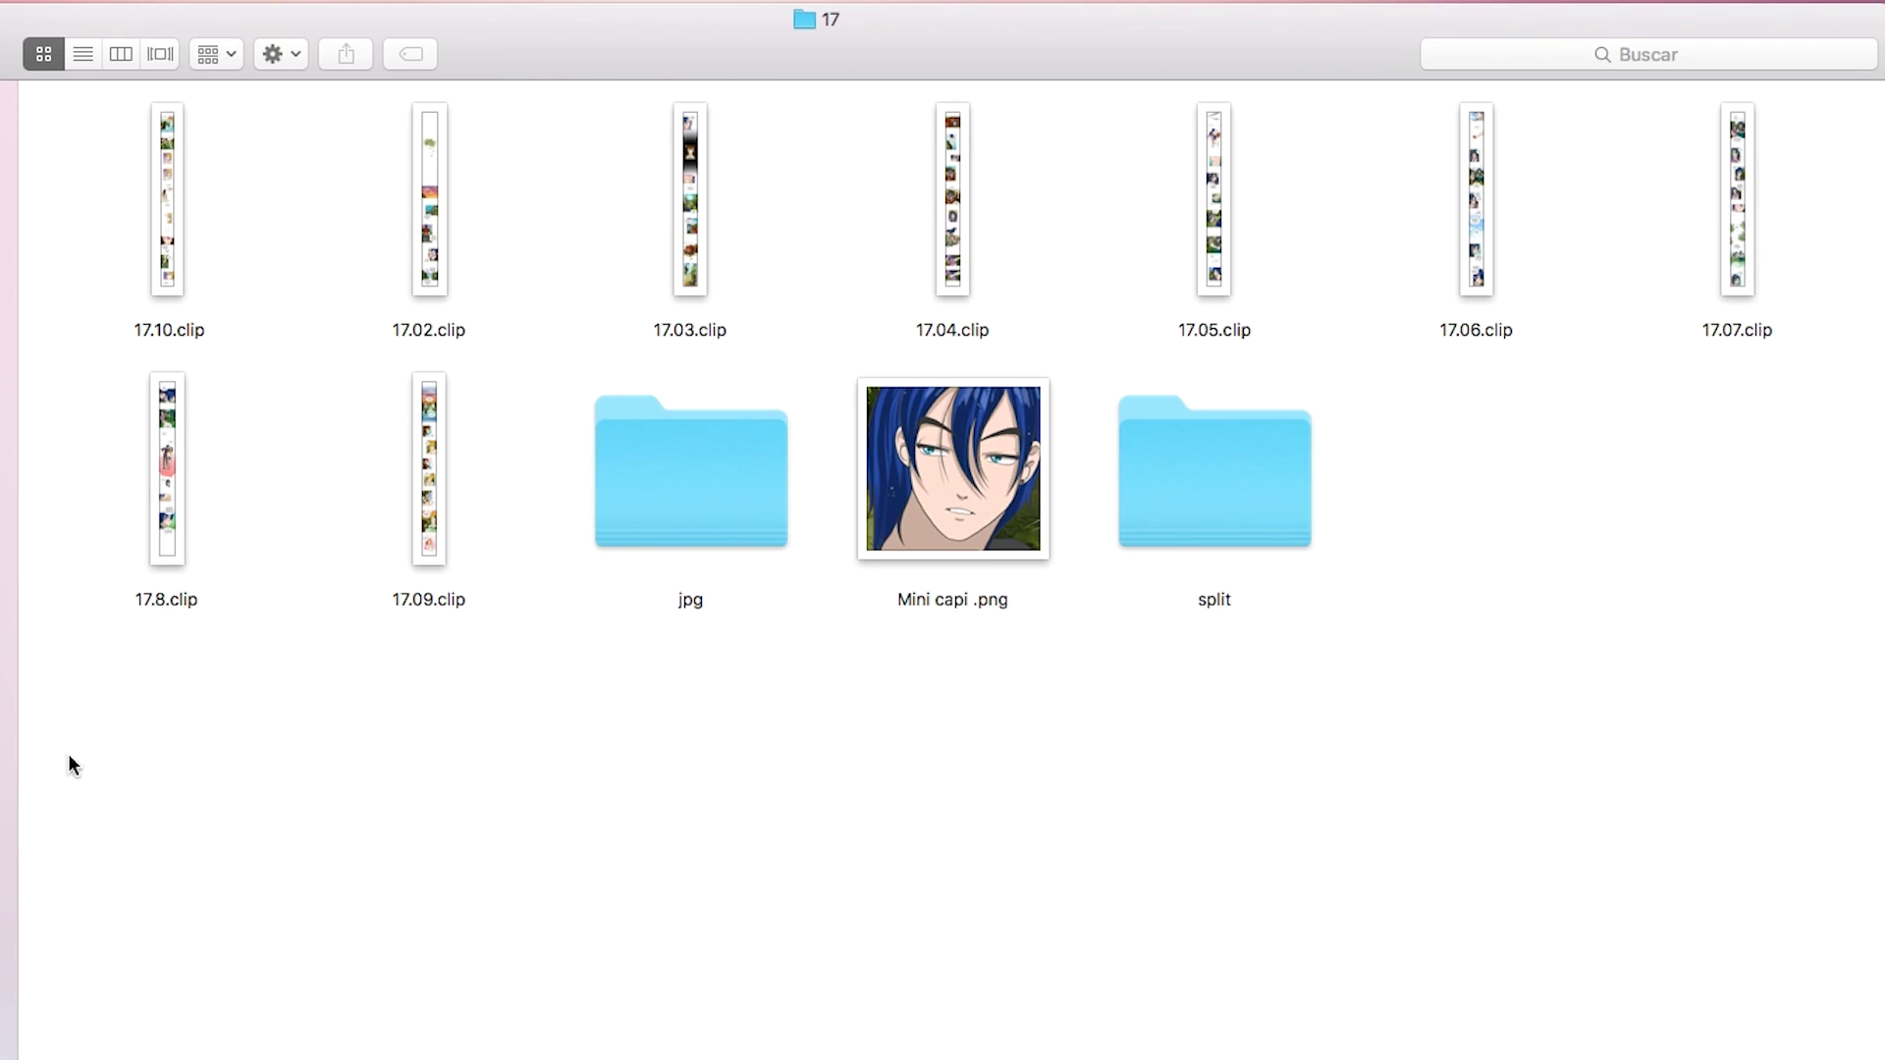
{"action": "double_click", "coordinate": [701, 530]}
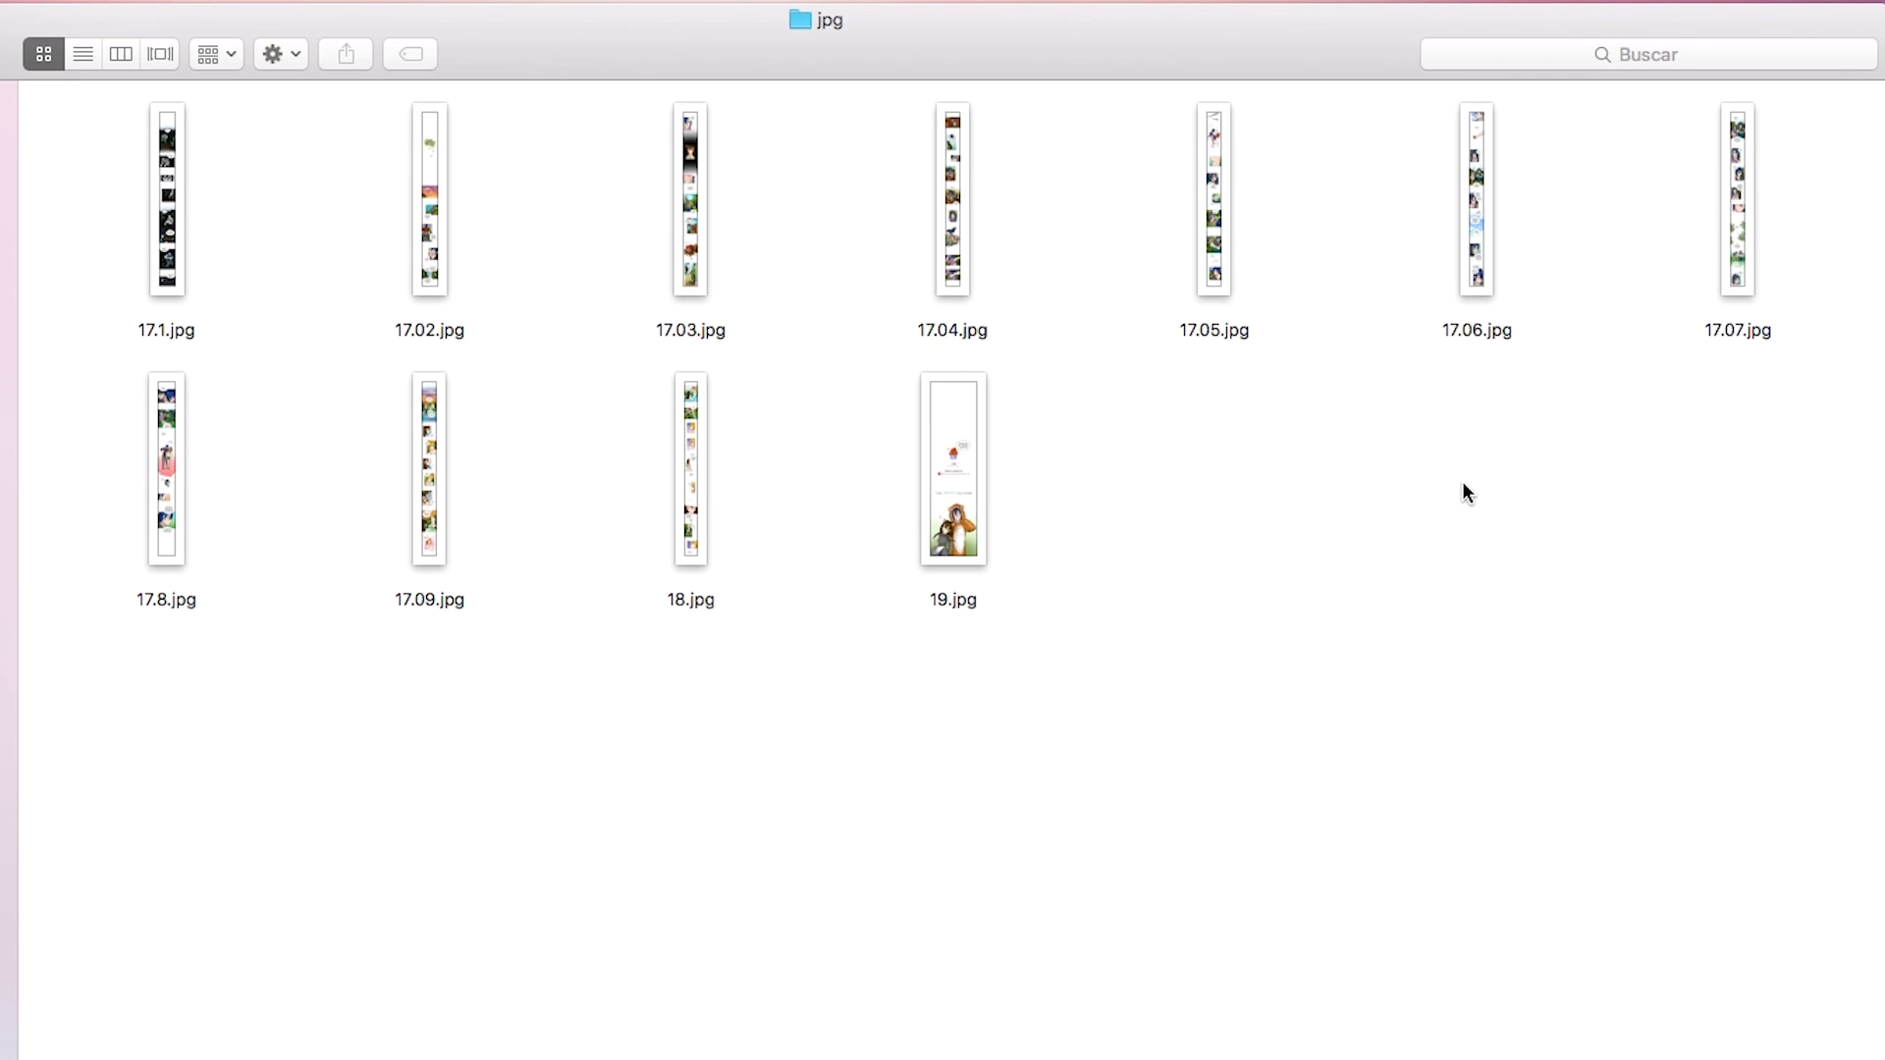
{"action": "key", "text": "super+bracketleft"}
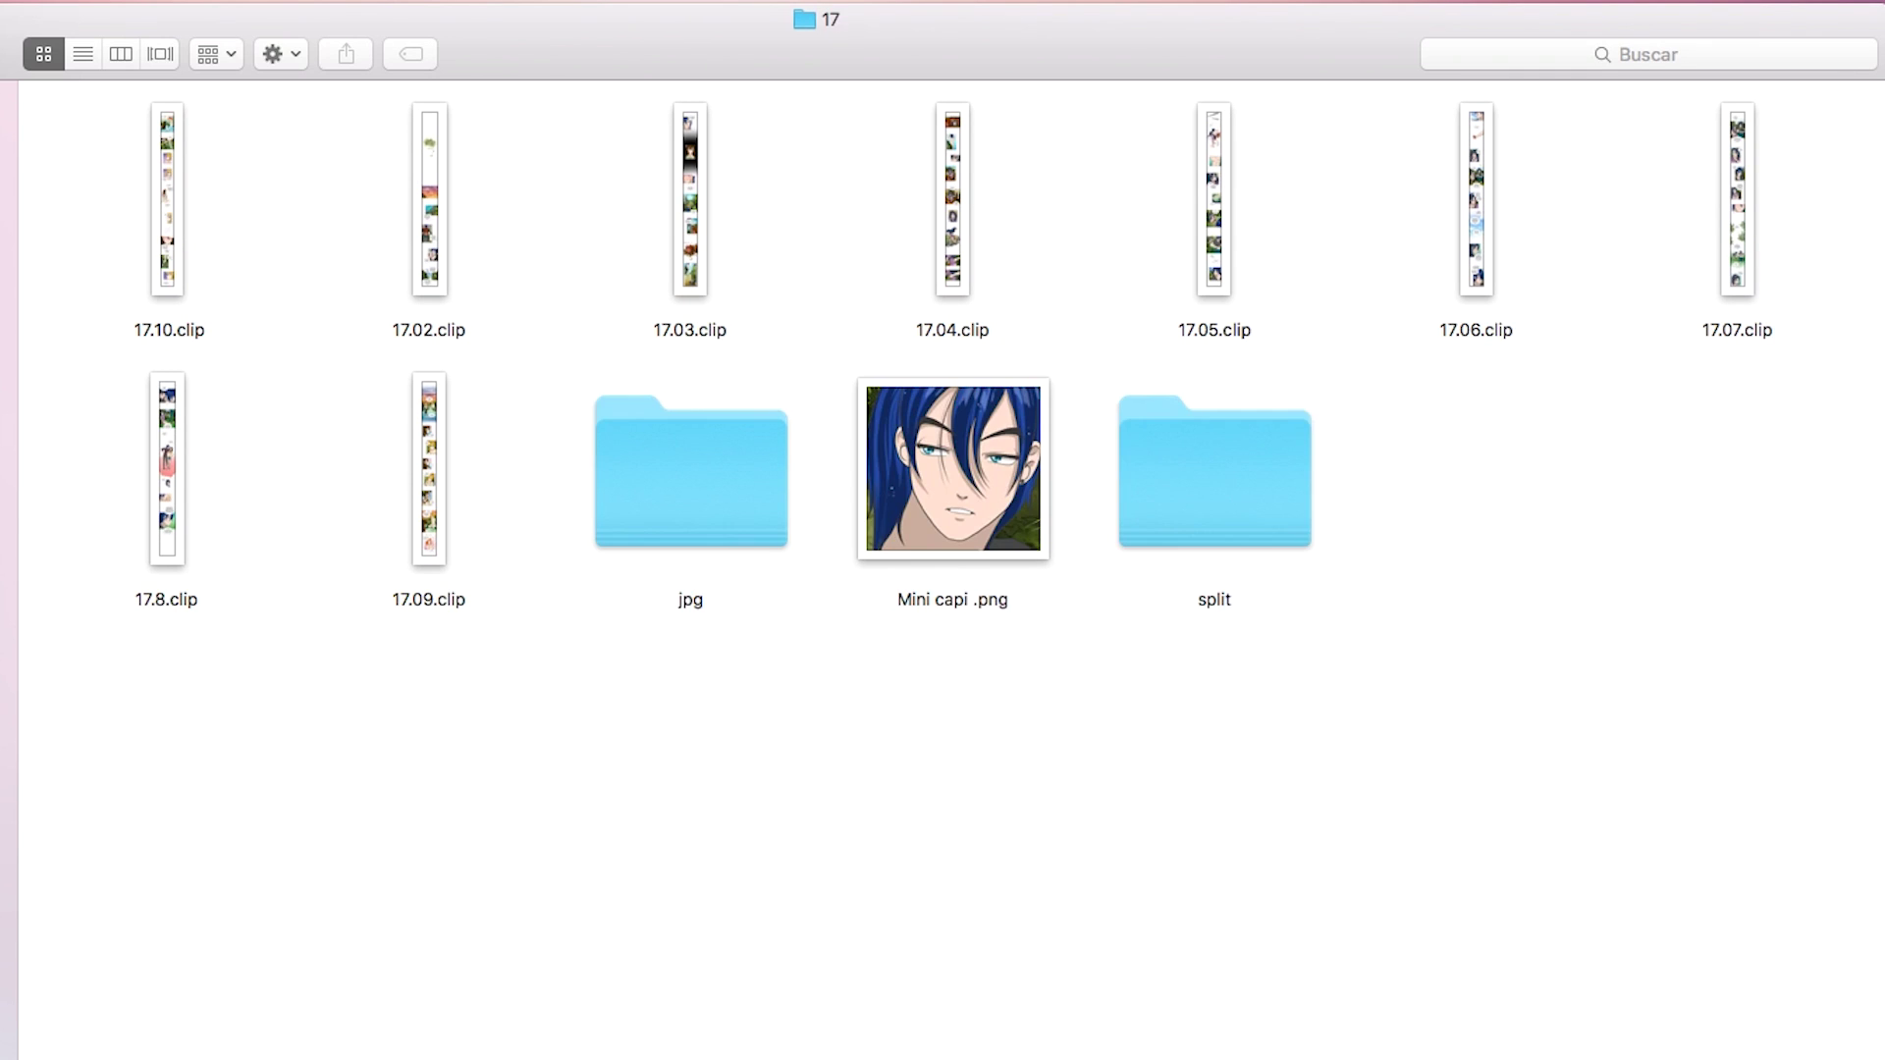
{"action": "left_click", "coordinate": [972, 570]}
{"action": "left_click", "coordinate": [855, 949]}
{"action": "key", "text": "super+bracketleft"}
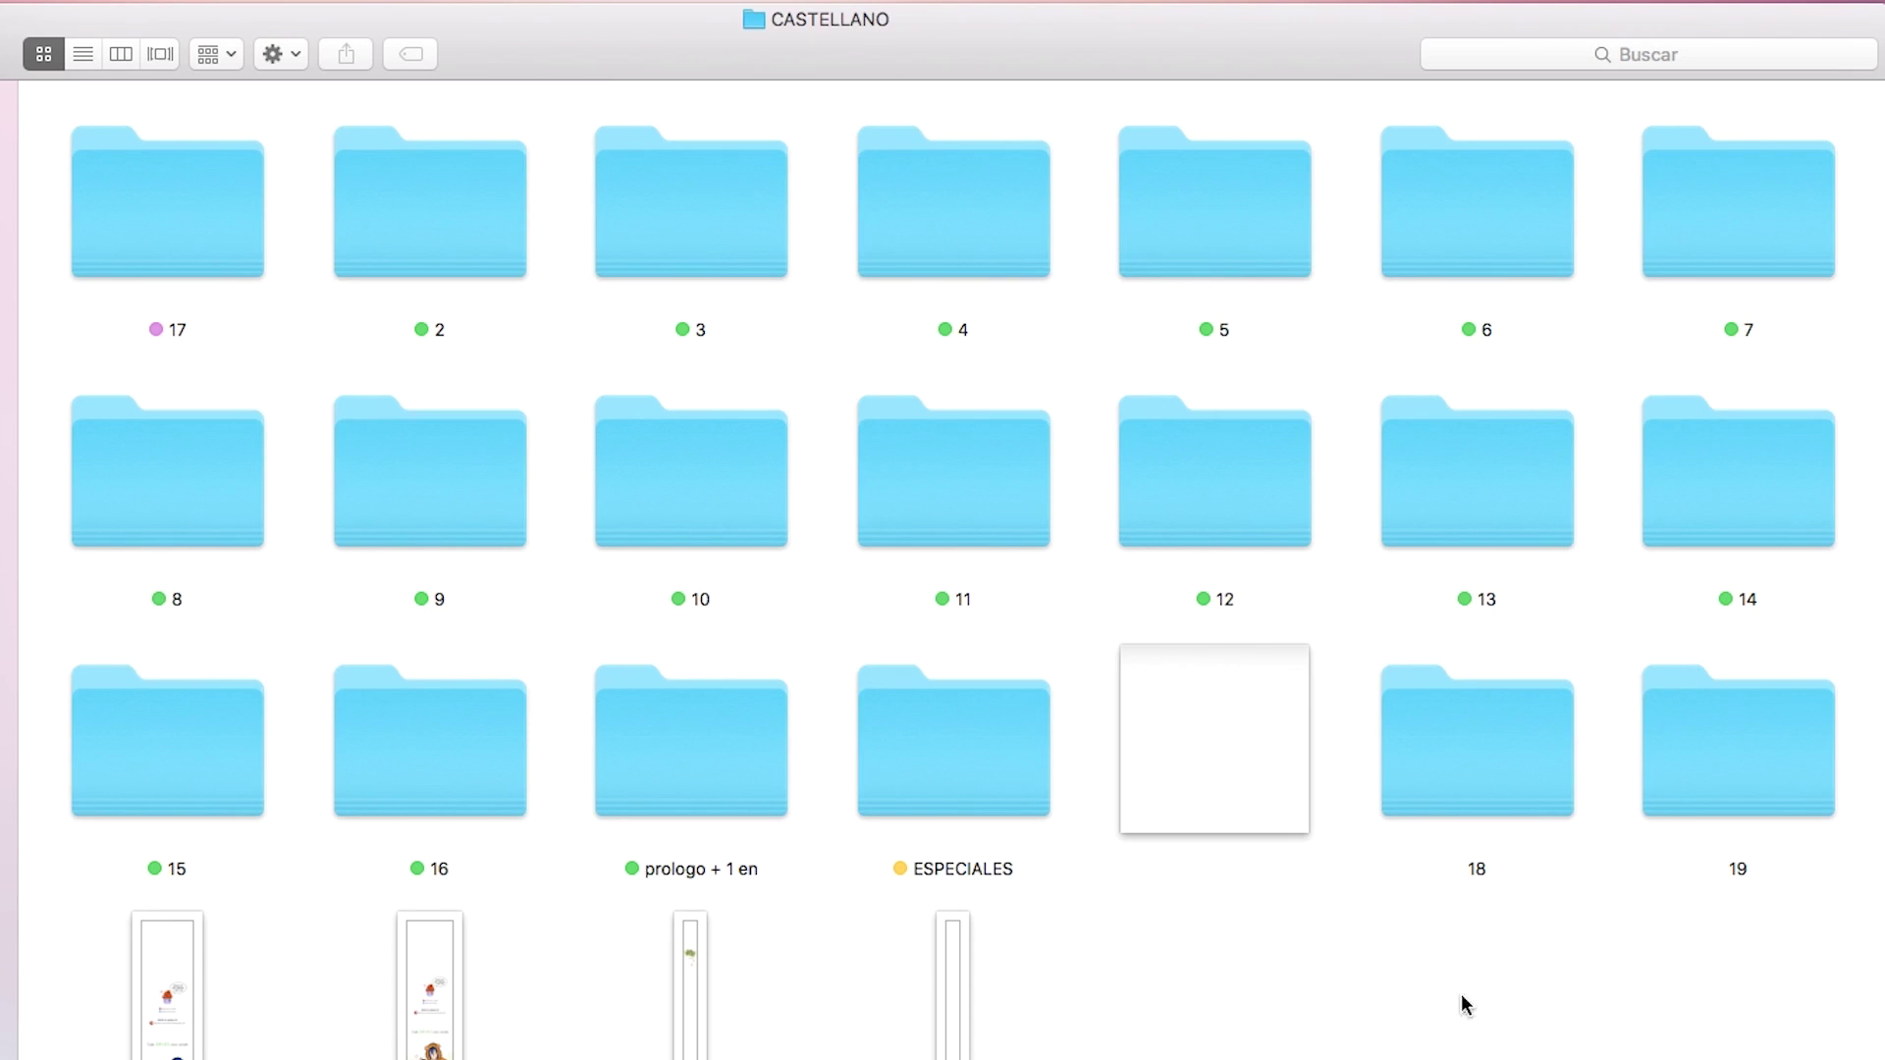
Open episode folder 18 and look over its BASE.clip file.
{"action": "left_click", "coordinate": [1526, 787]}
{"action": "double_click", "coordinate": [1526, 788]}
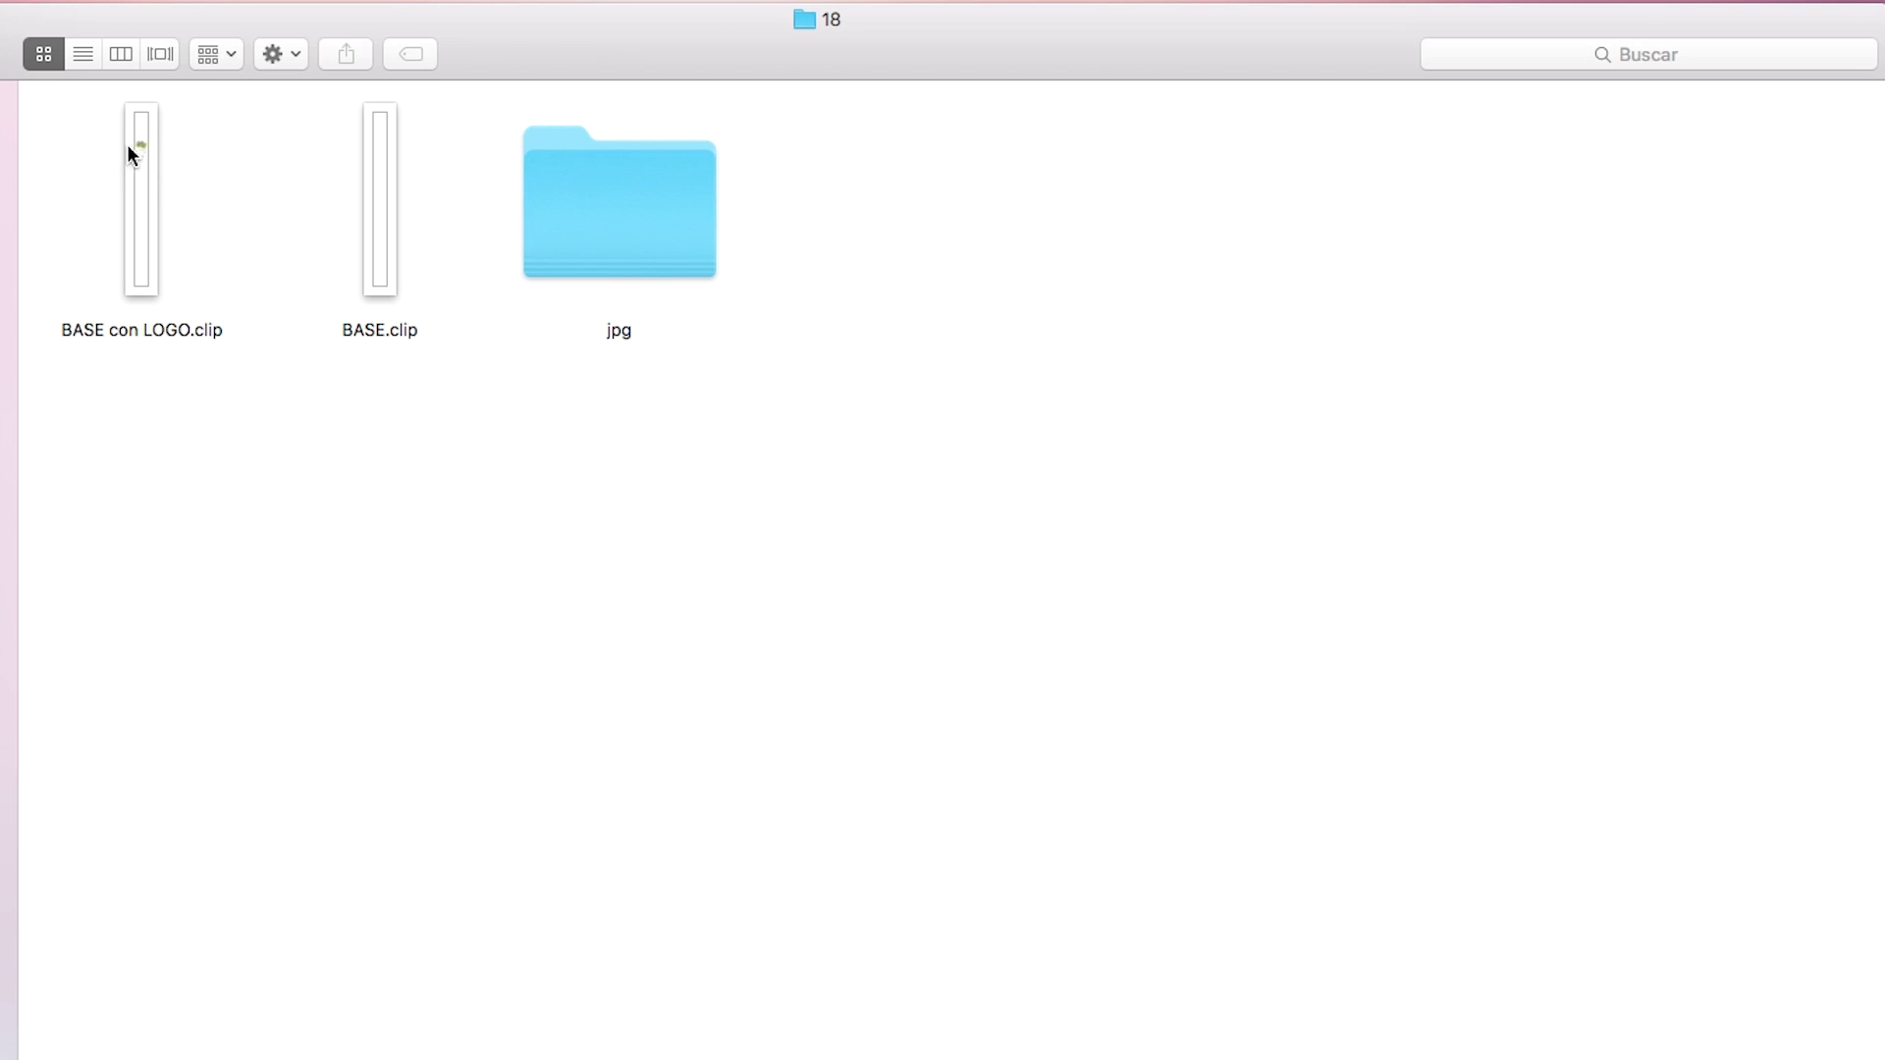
{"action": "left_click", "coordinate": [390, 268]}
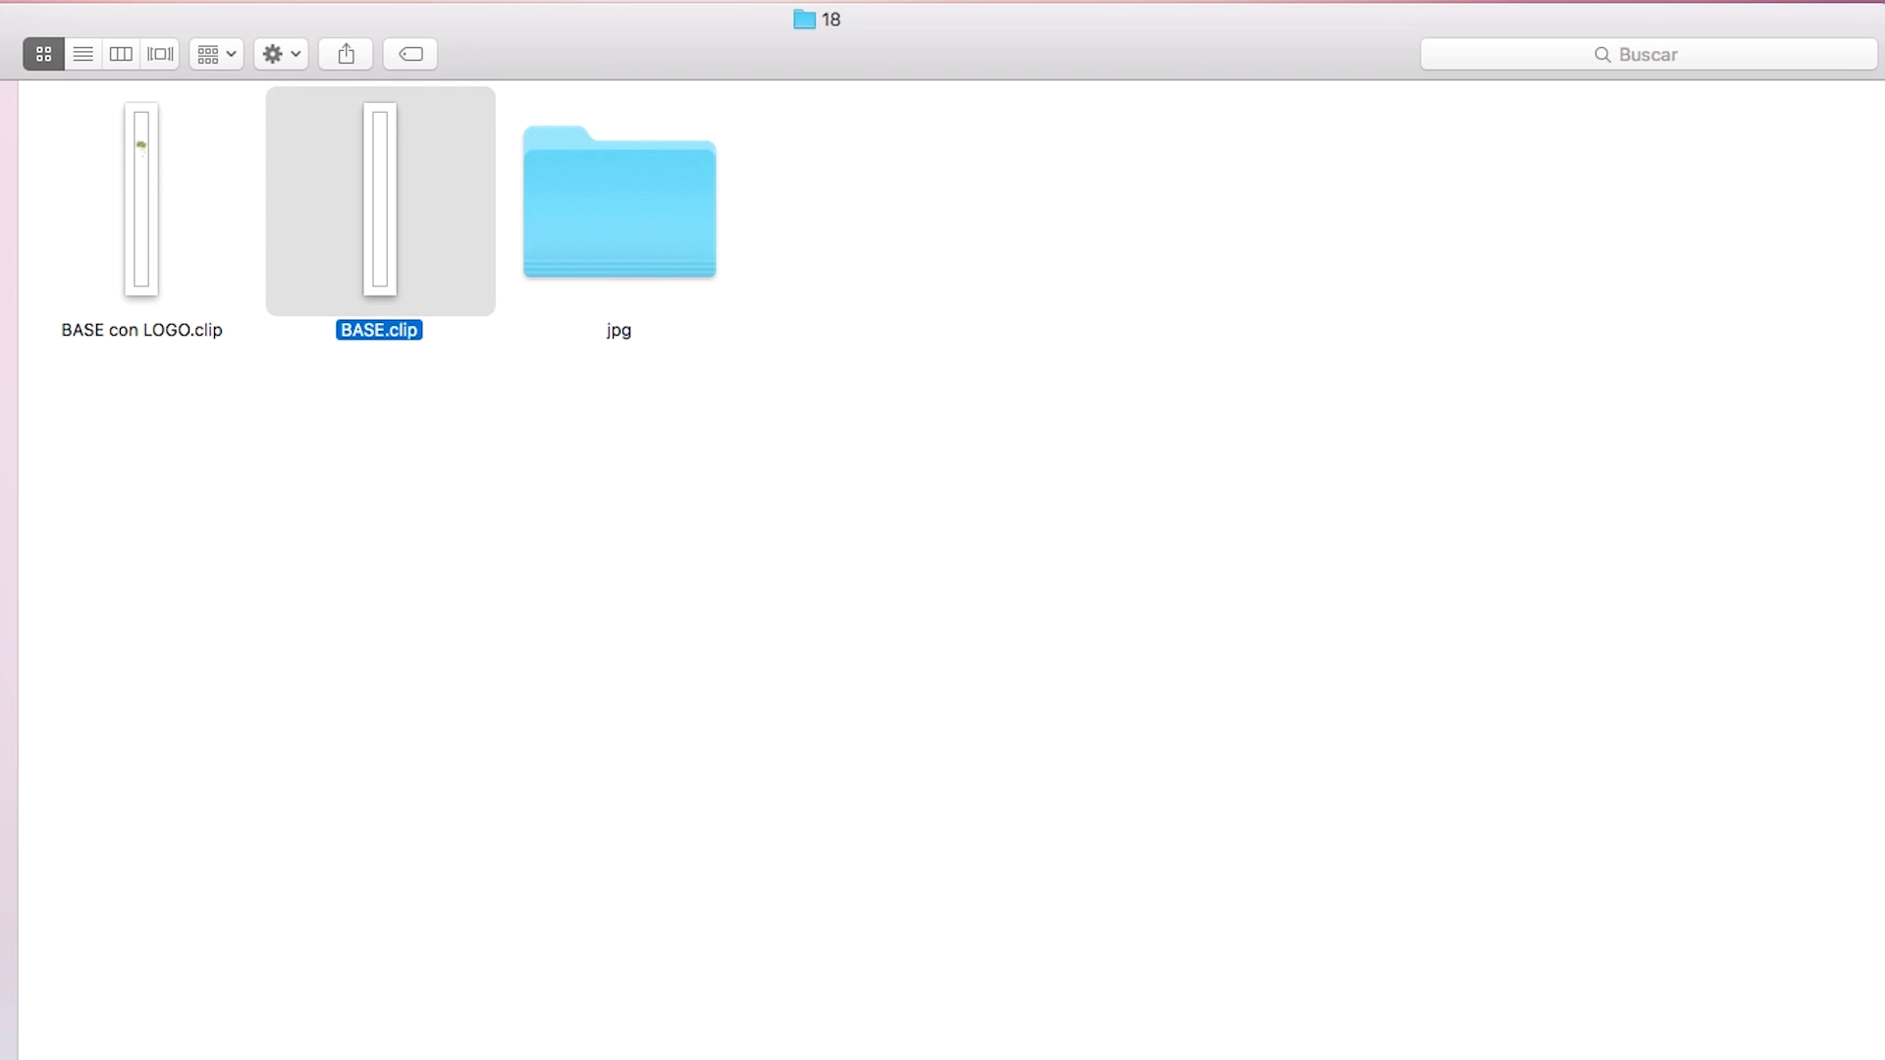
{"action": "left_click", "coordinate": [396, 551]}
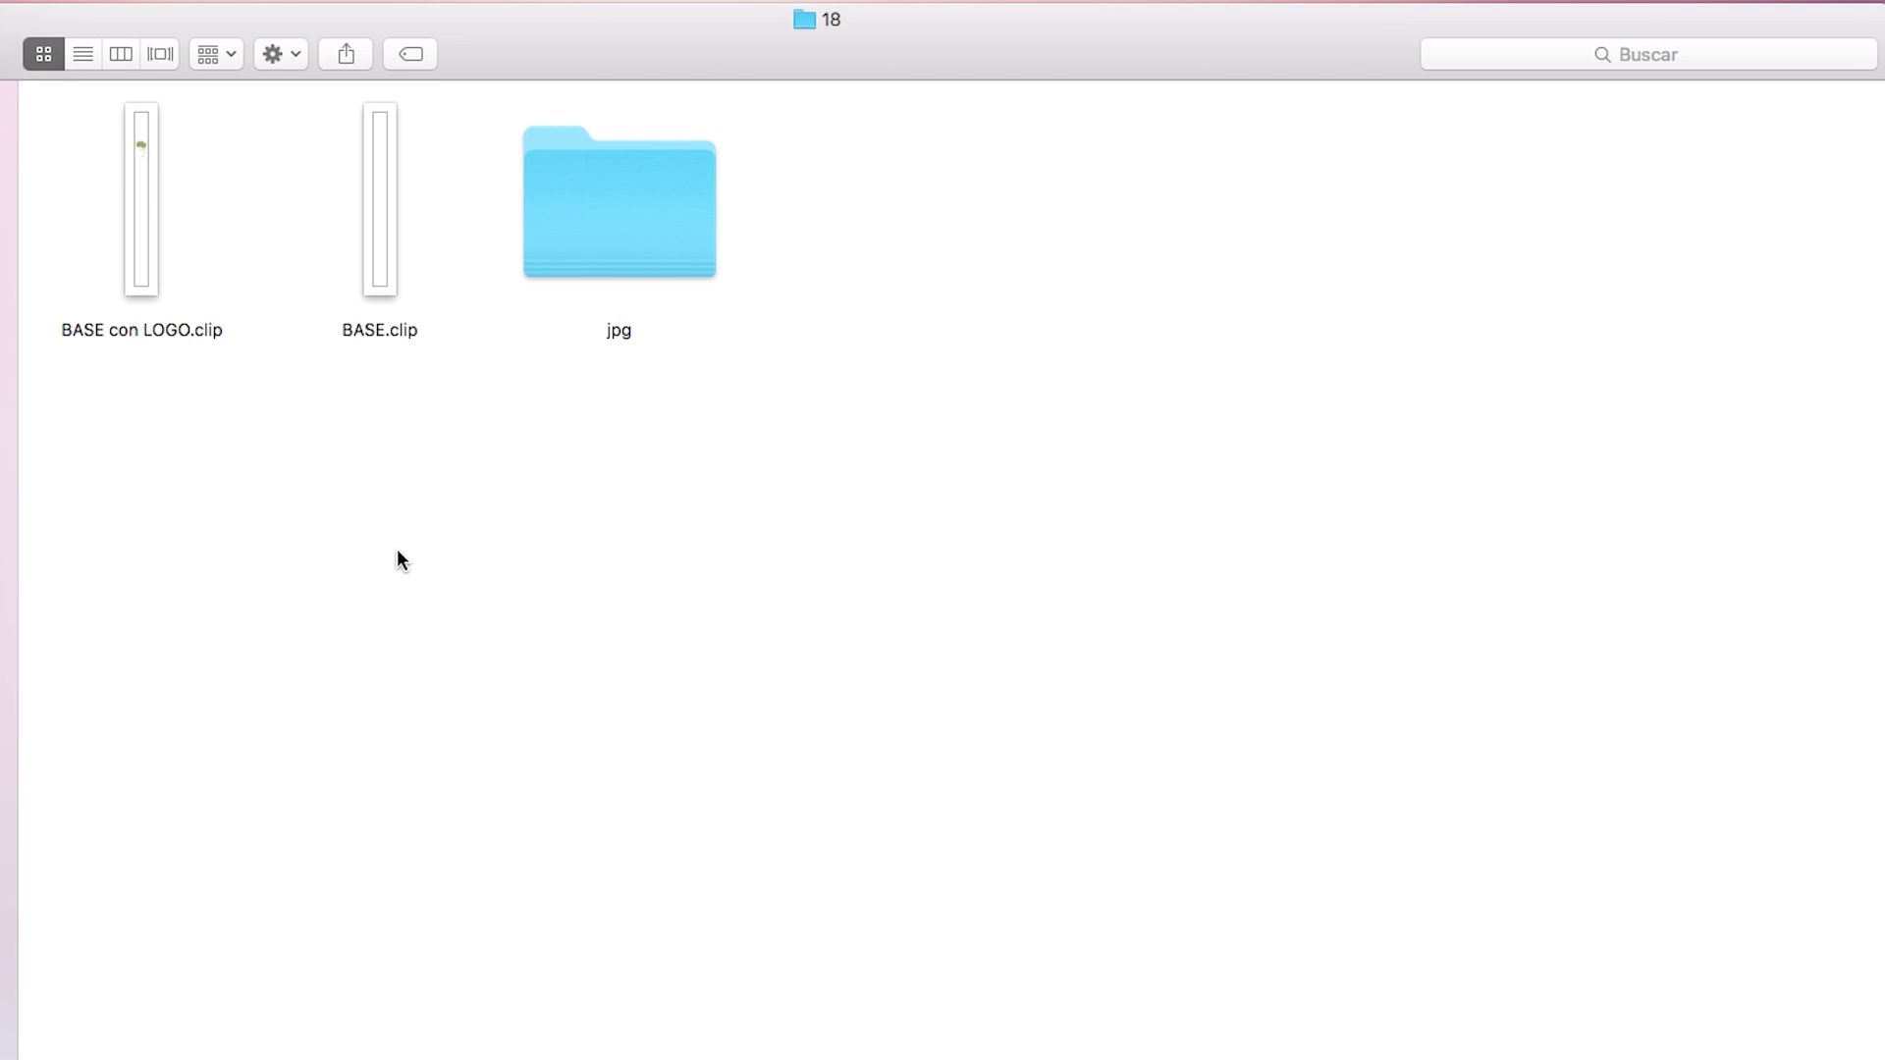
Quick Look 16.11.jpg in the jpg folder, then go back up to folder 18.
{"action": "double_click", "coordinate": [674, 247]}
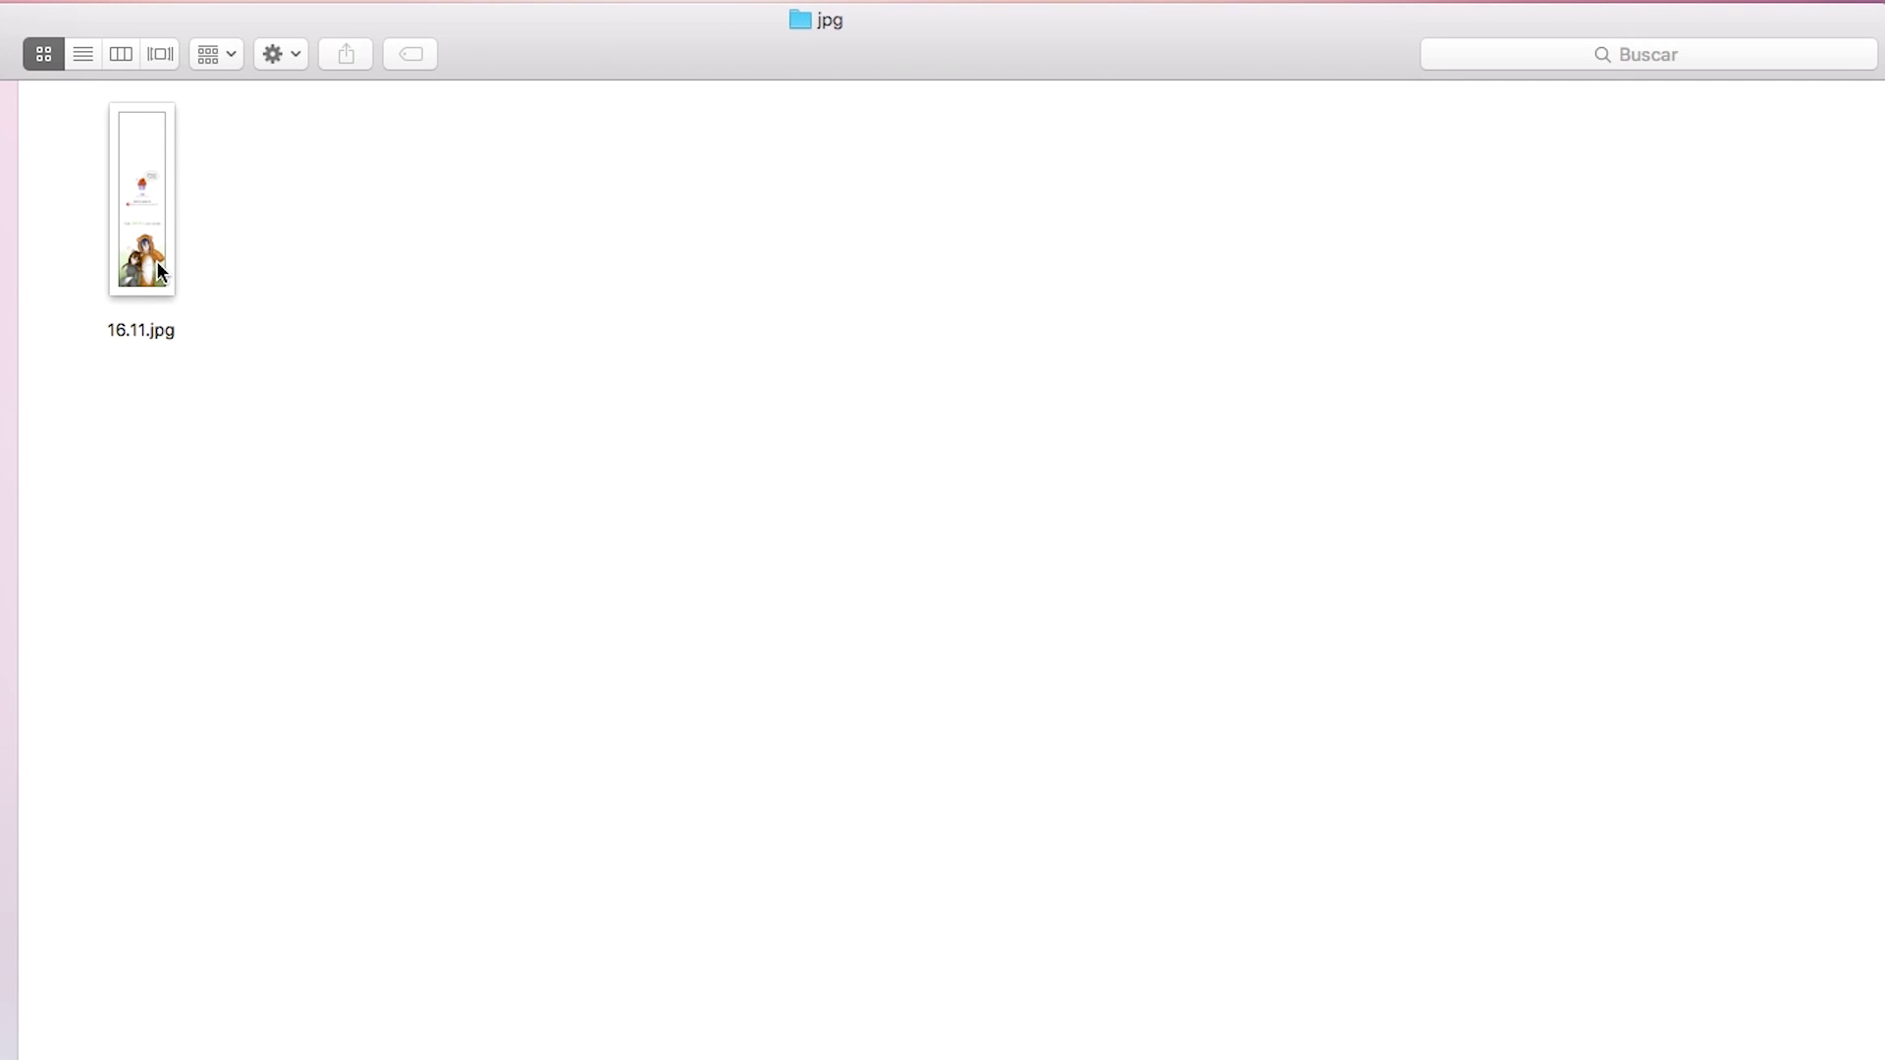
{"action": "left_click", "coordinate": [156, 268]}
{"action": "key", "text": "space"}
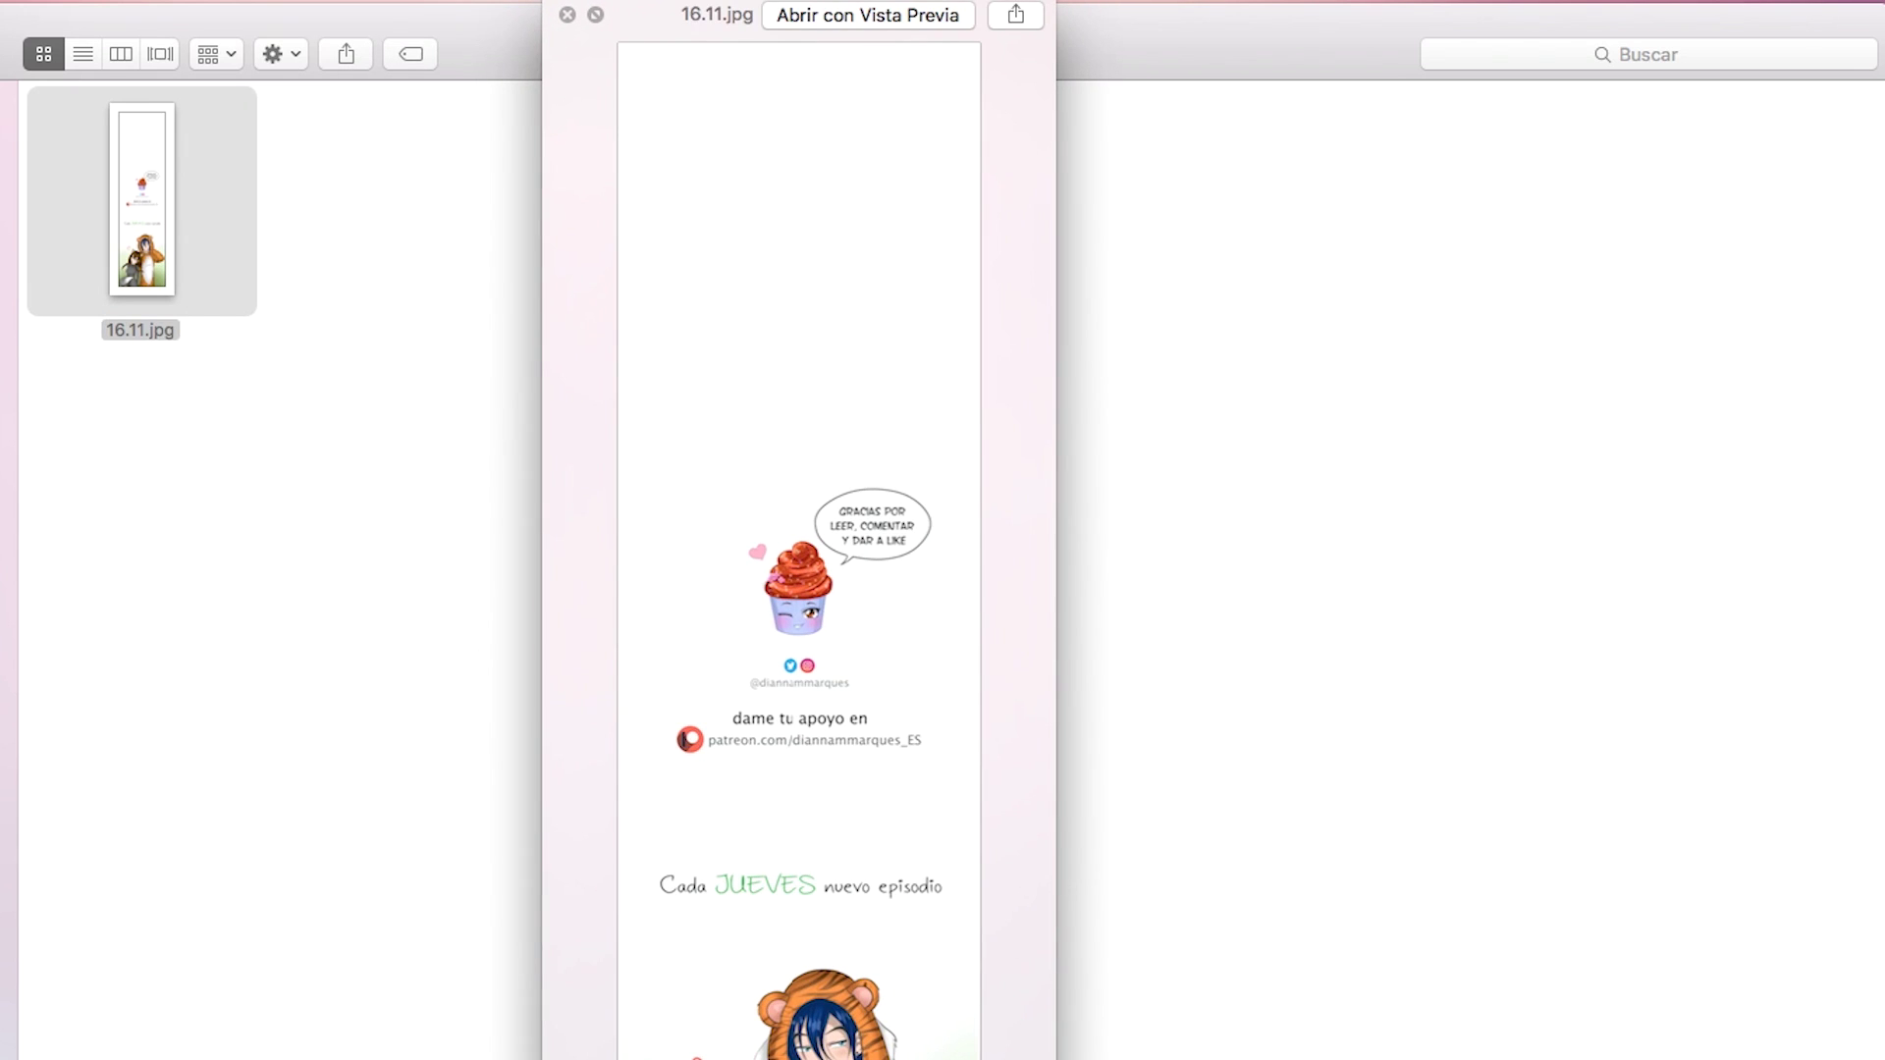
{"action": "left_click", "coordinate": [568, 15]}
{"action": "left_click", "coordinate": [389, 717]}
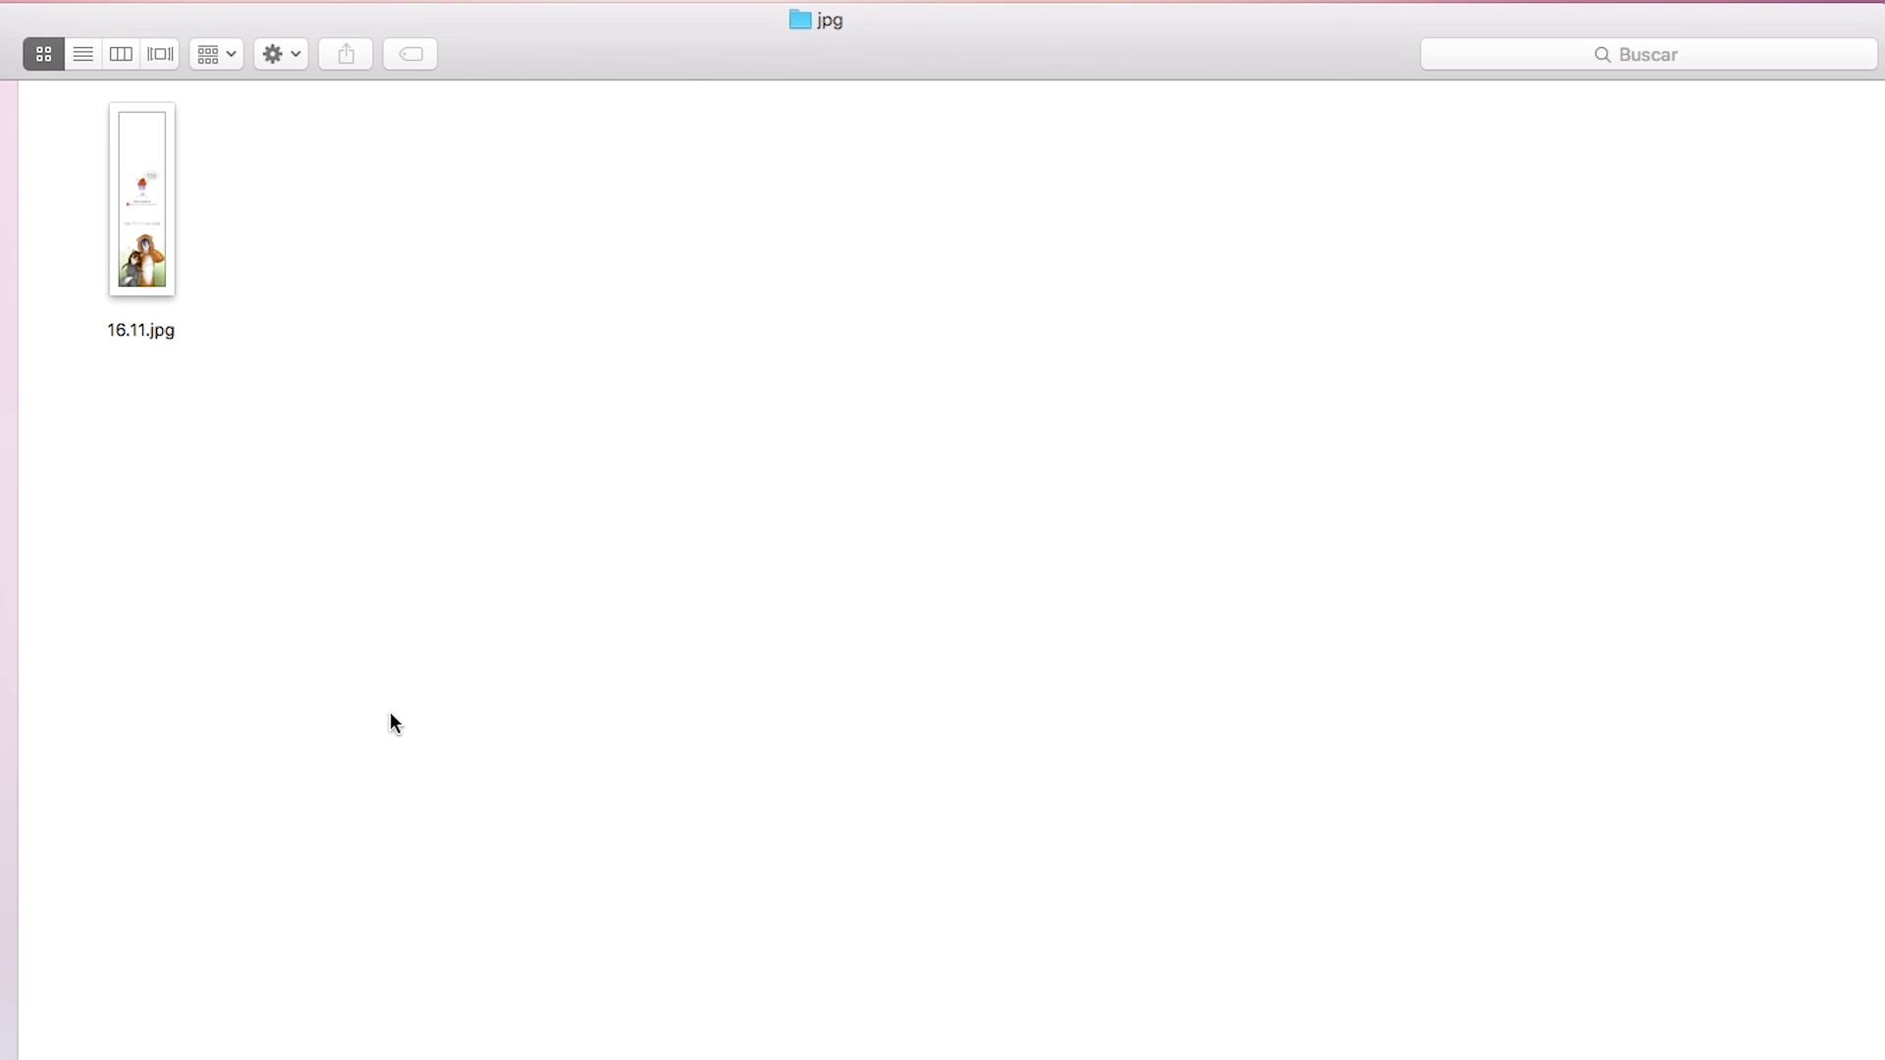
{"action": "key", "text": "super+bracketleft"}
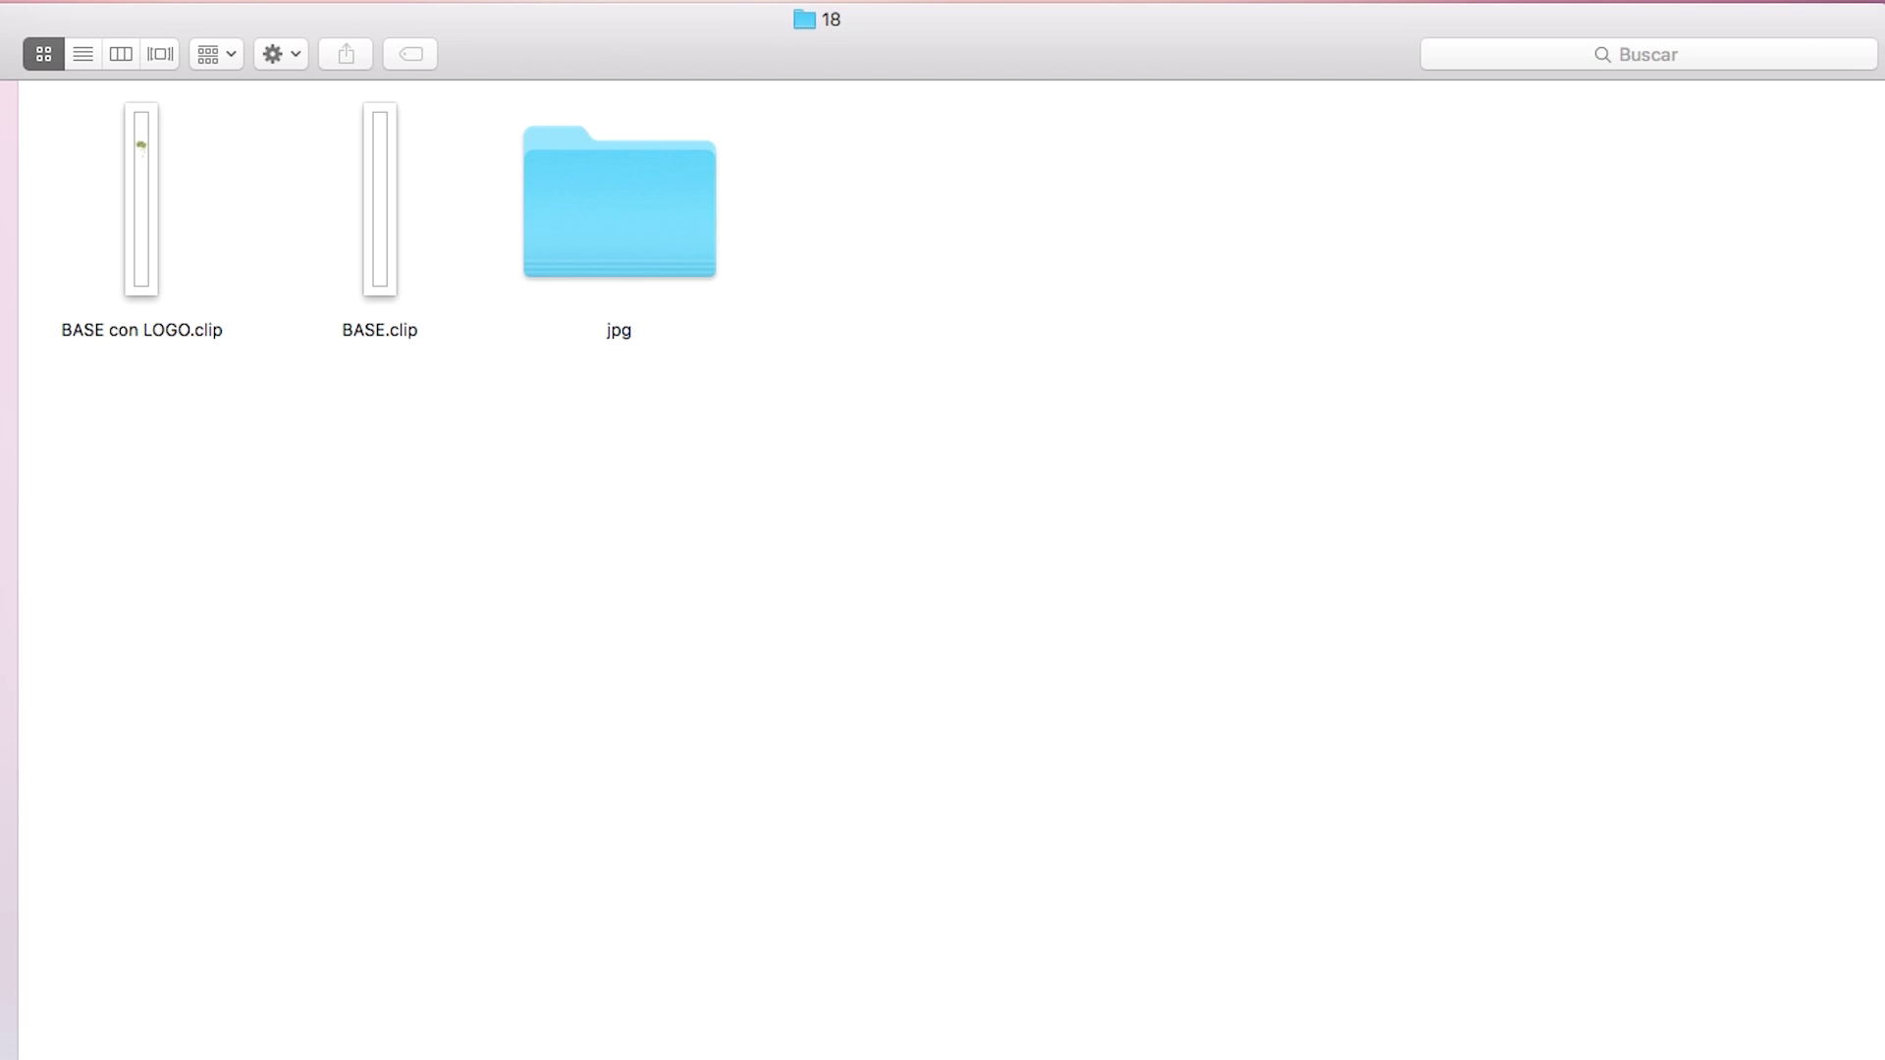
{"action": "left_click", "coordinate": [653, 241]}
Open the jpg folder, then on the BASE canvas select the Frame Border (Borde de viñeta) tool.
{"action": "double_click", "coordinate": [667, 239]}
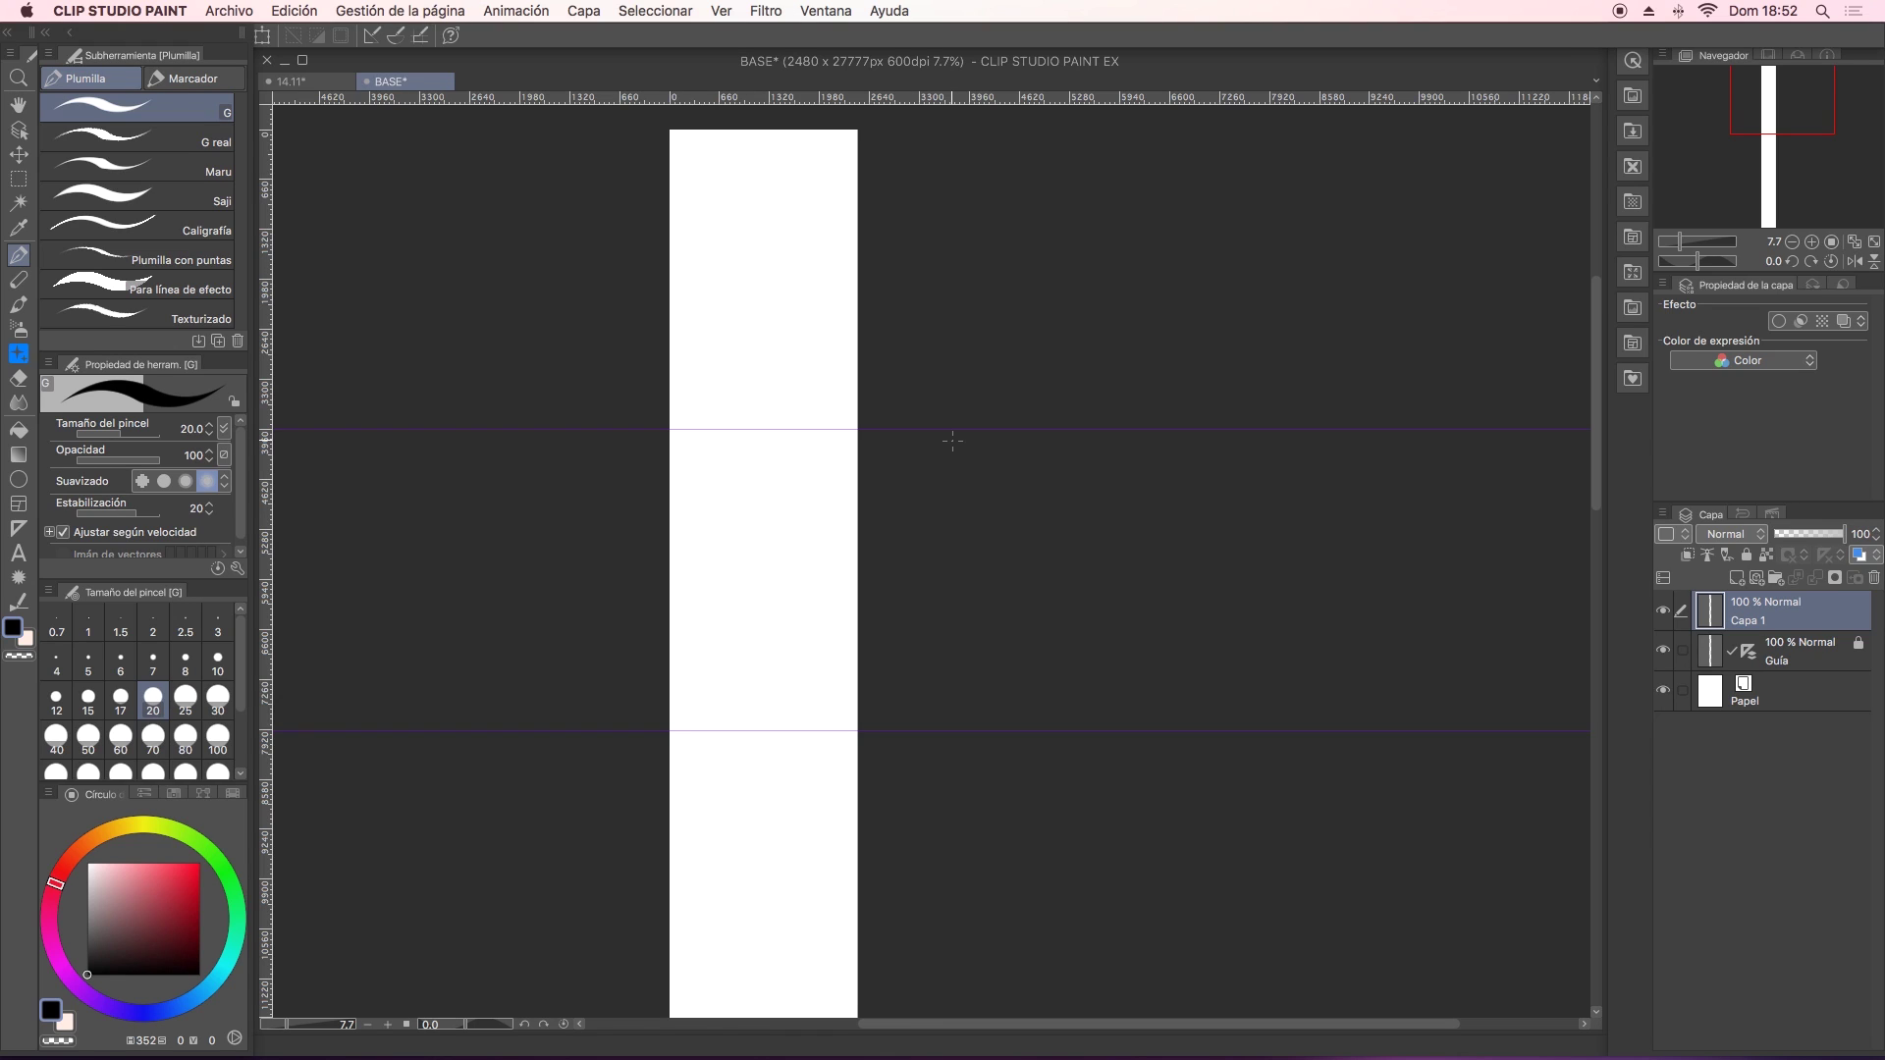
{"action": "scroll", "coordinate": [992, 589], "scroll_direction": "down", "scroll_amount": 1}
{"action": "scroll", "coordinate": [997, 614], "scroll_direction": "up", "scroll_amount": 2}
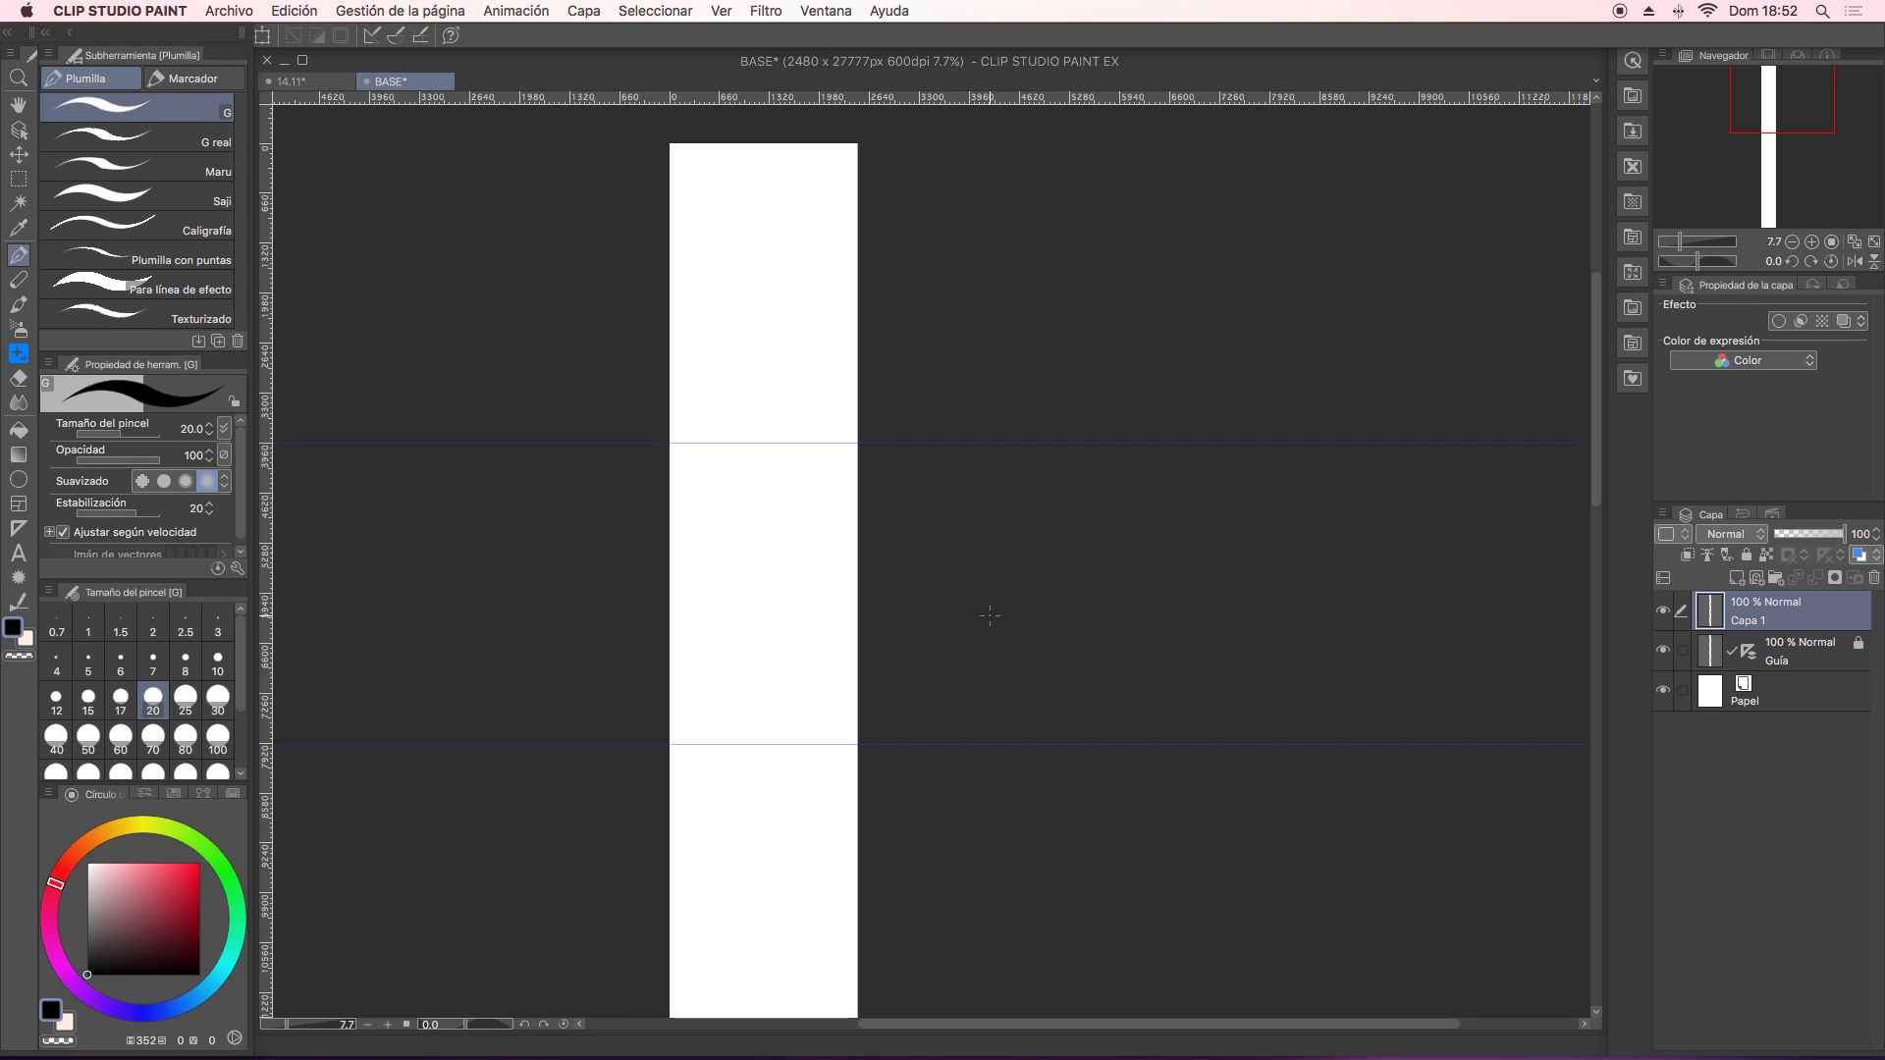
{"action": "left_click", "coordinate": [18, 505]}
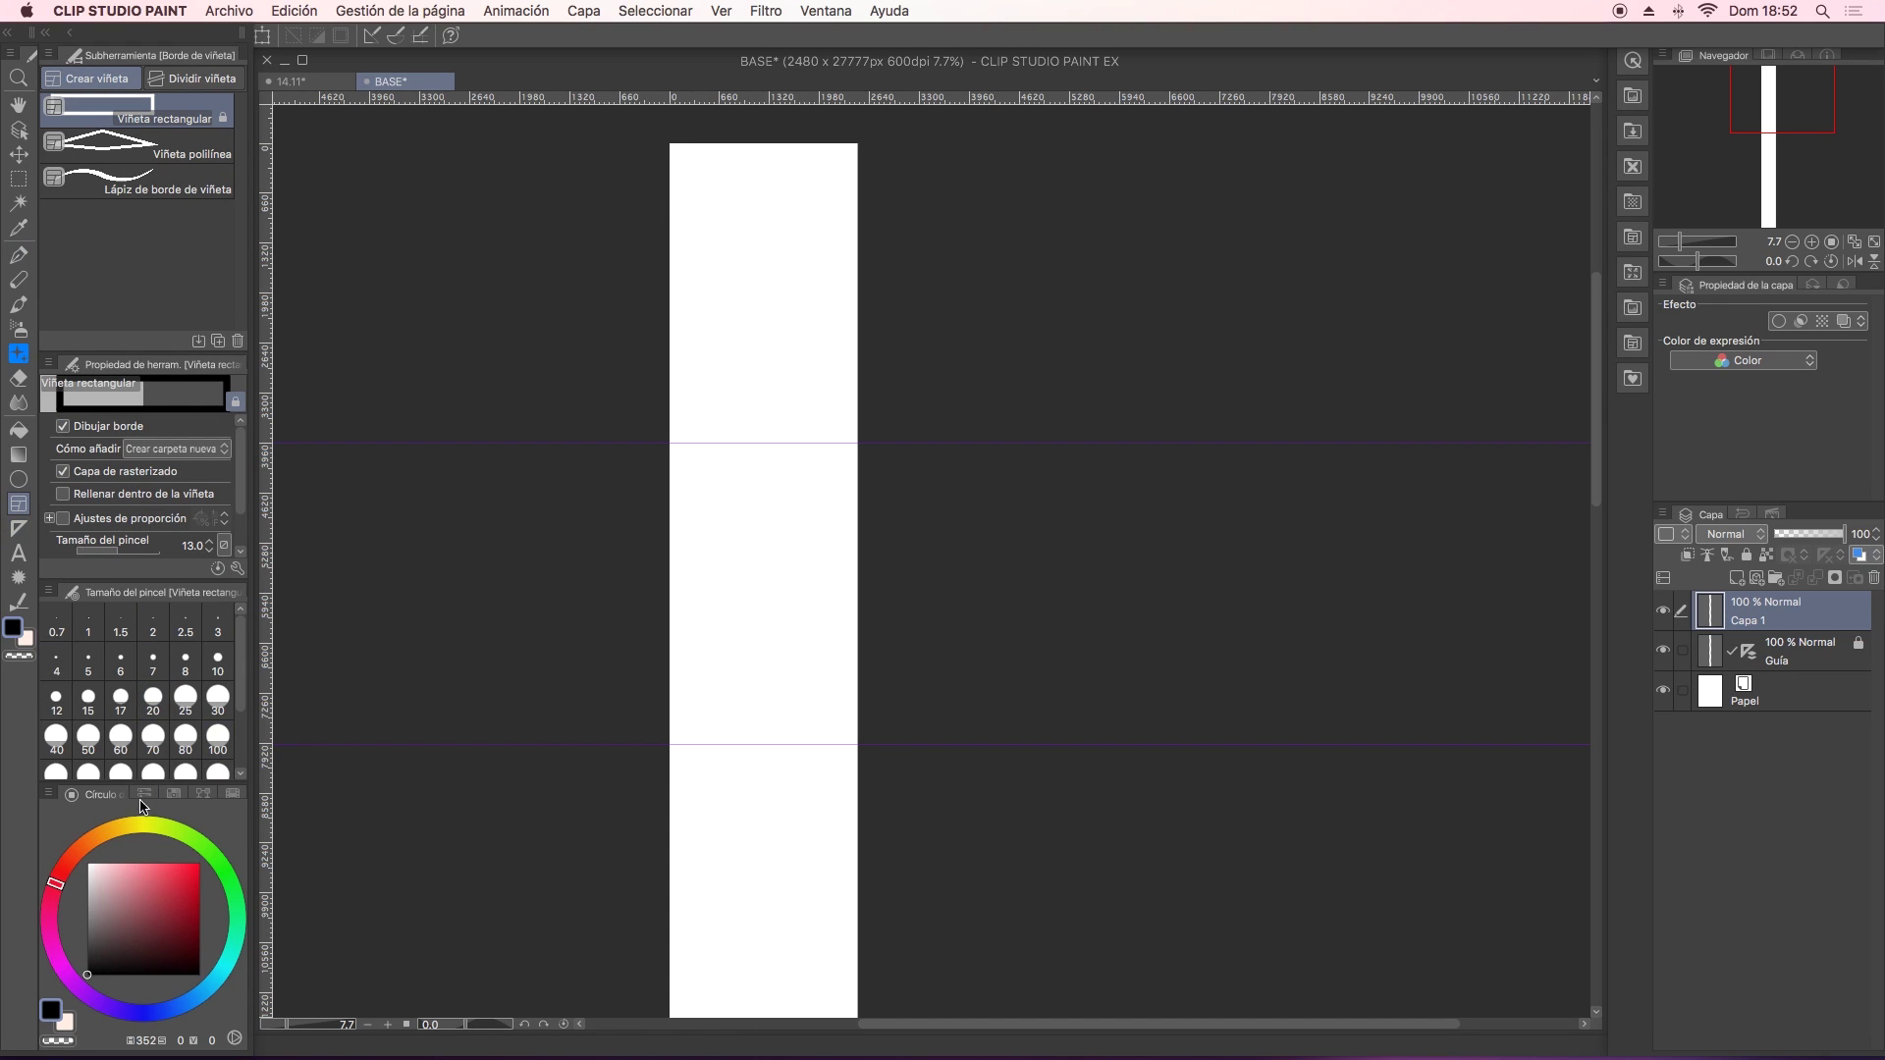
Set the main colour to black and draw a rectangular panel frame near the strip's top.
{"action": "left_click", "coordinate": [149, 960]}
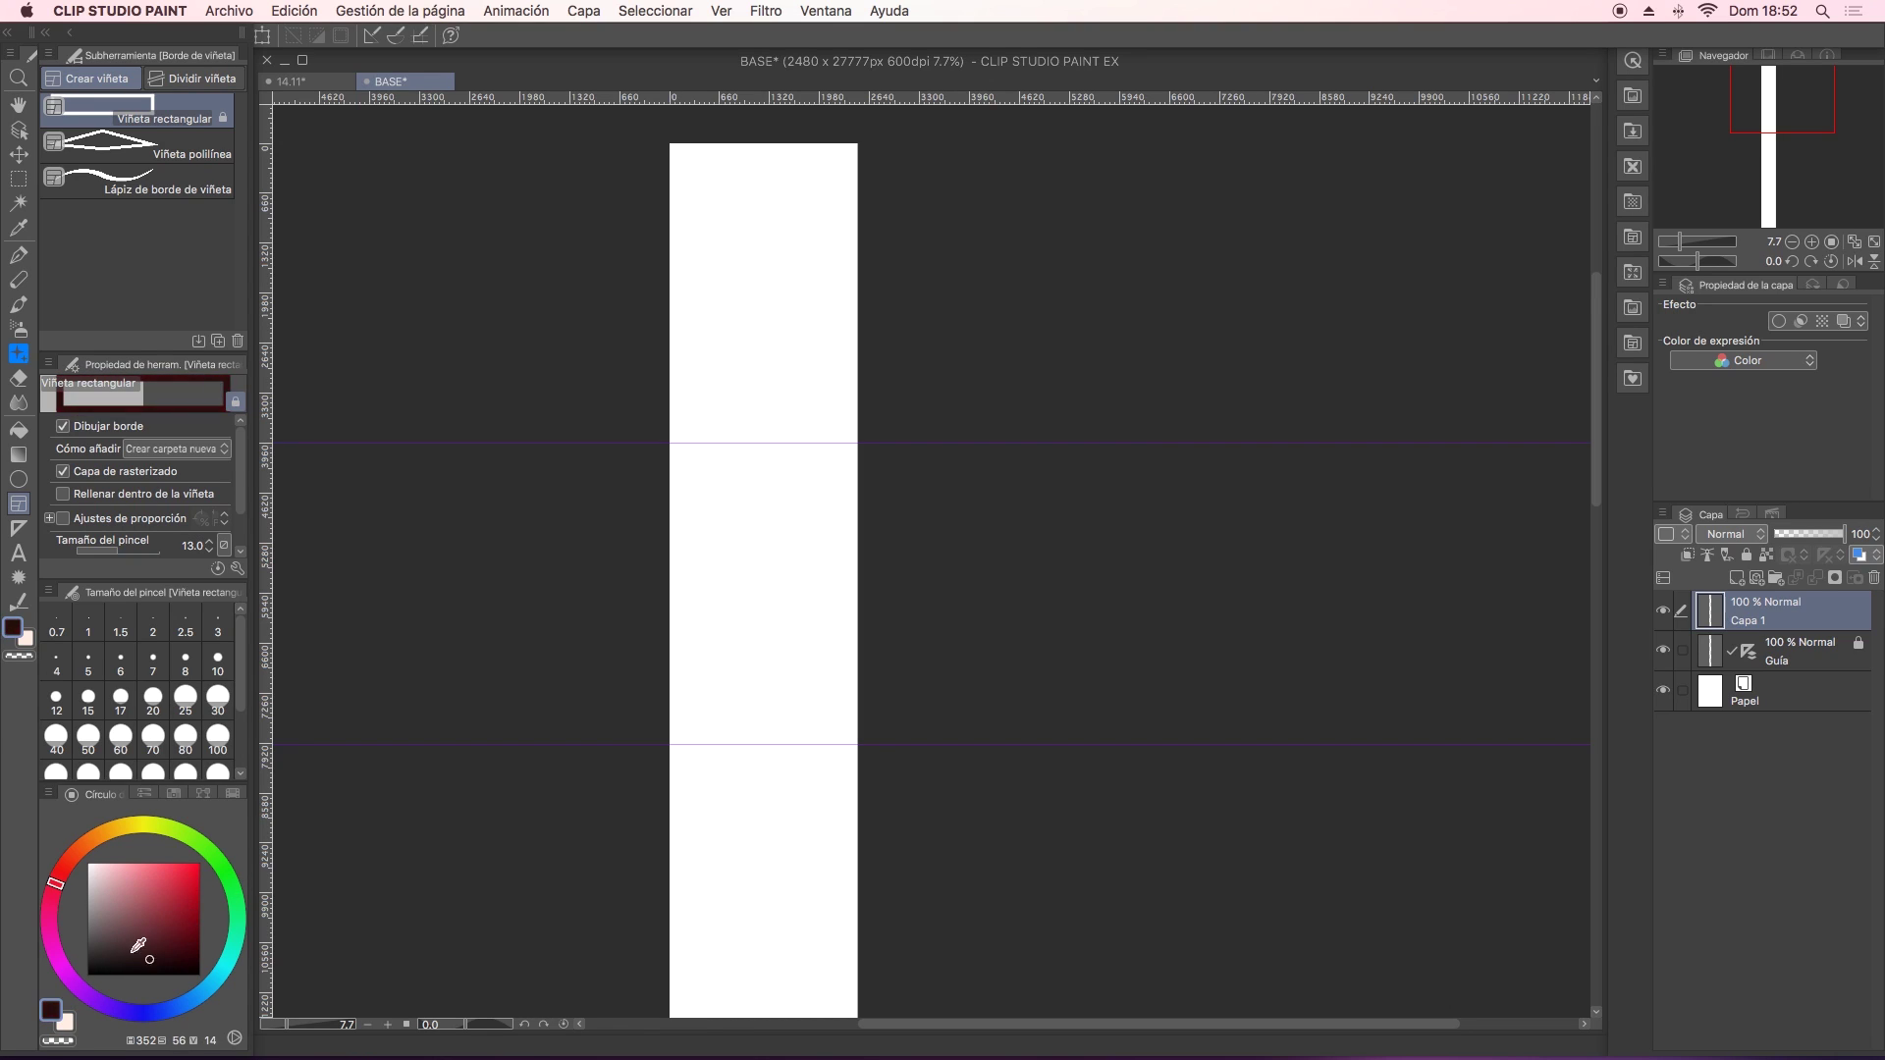
{"action": "left_click", "coordinate": [87, 975]}
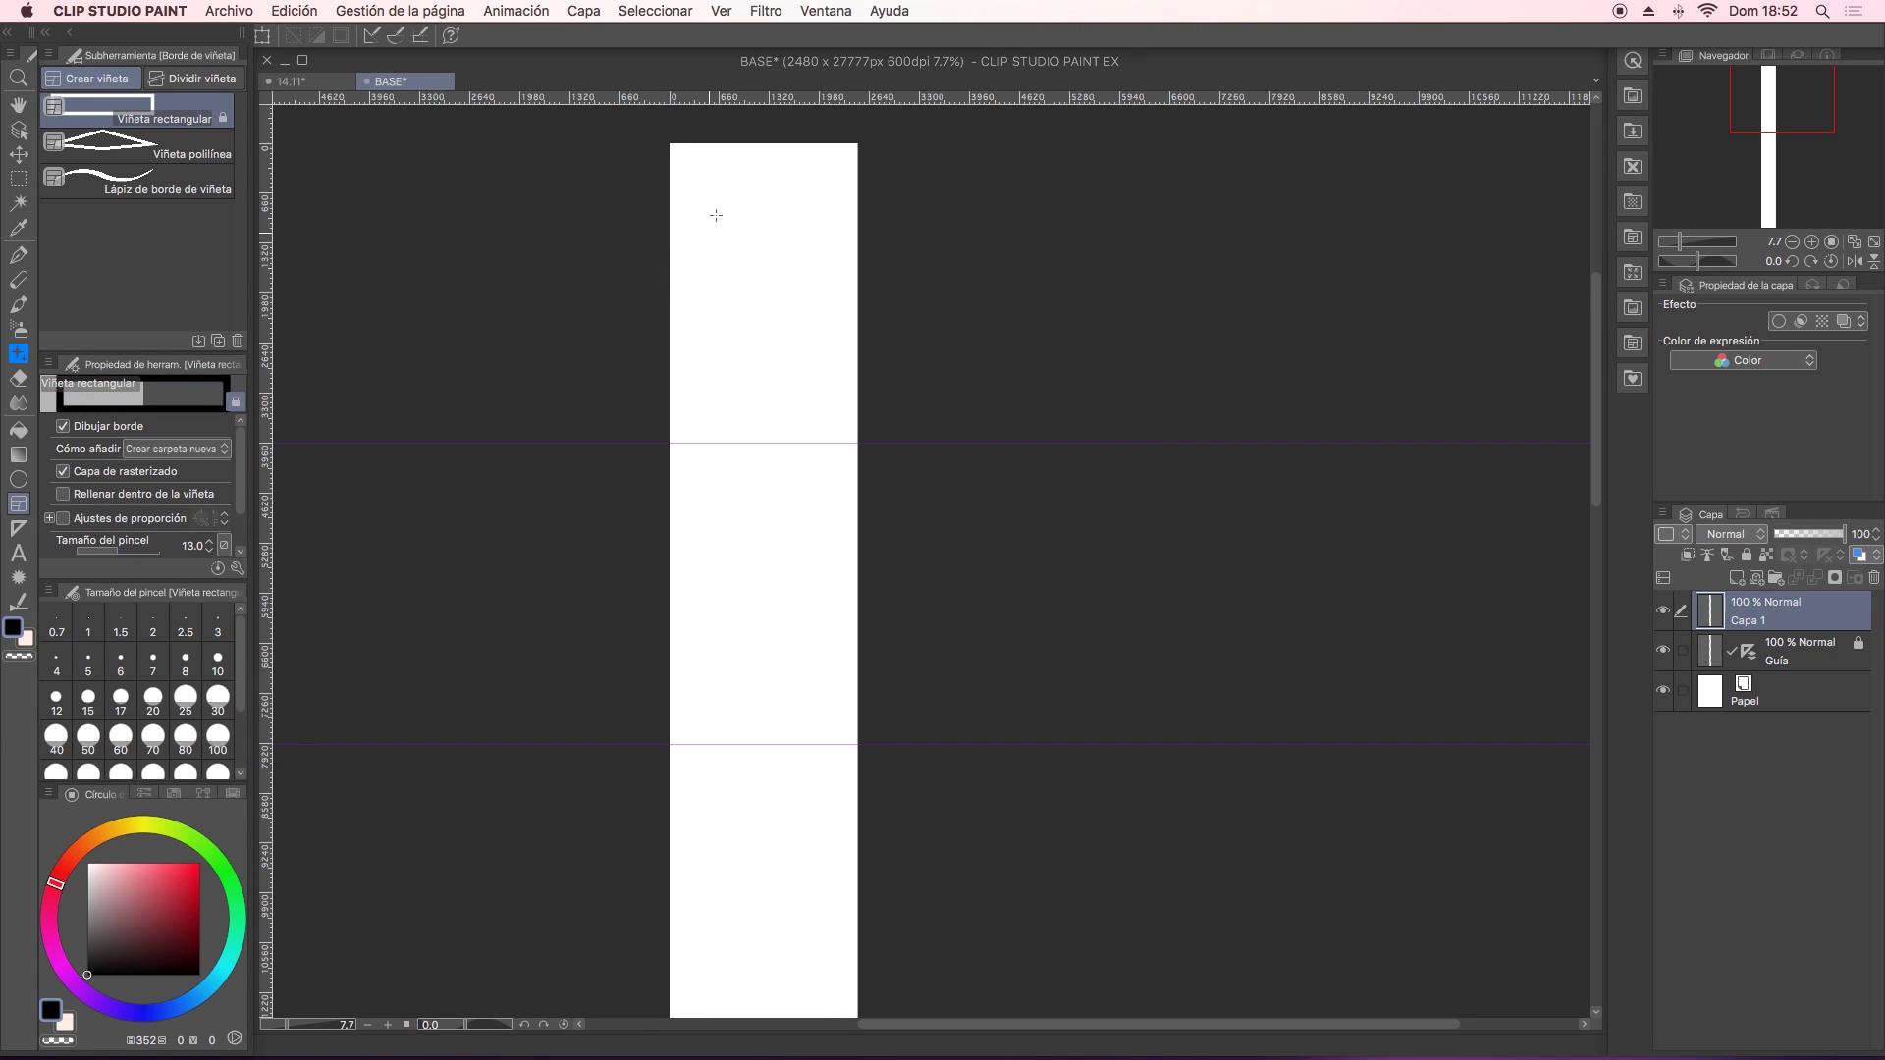
{"action": "left_click_drag", "start_coordinate": [692, 178], "coordinate": [837, 351]}
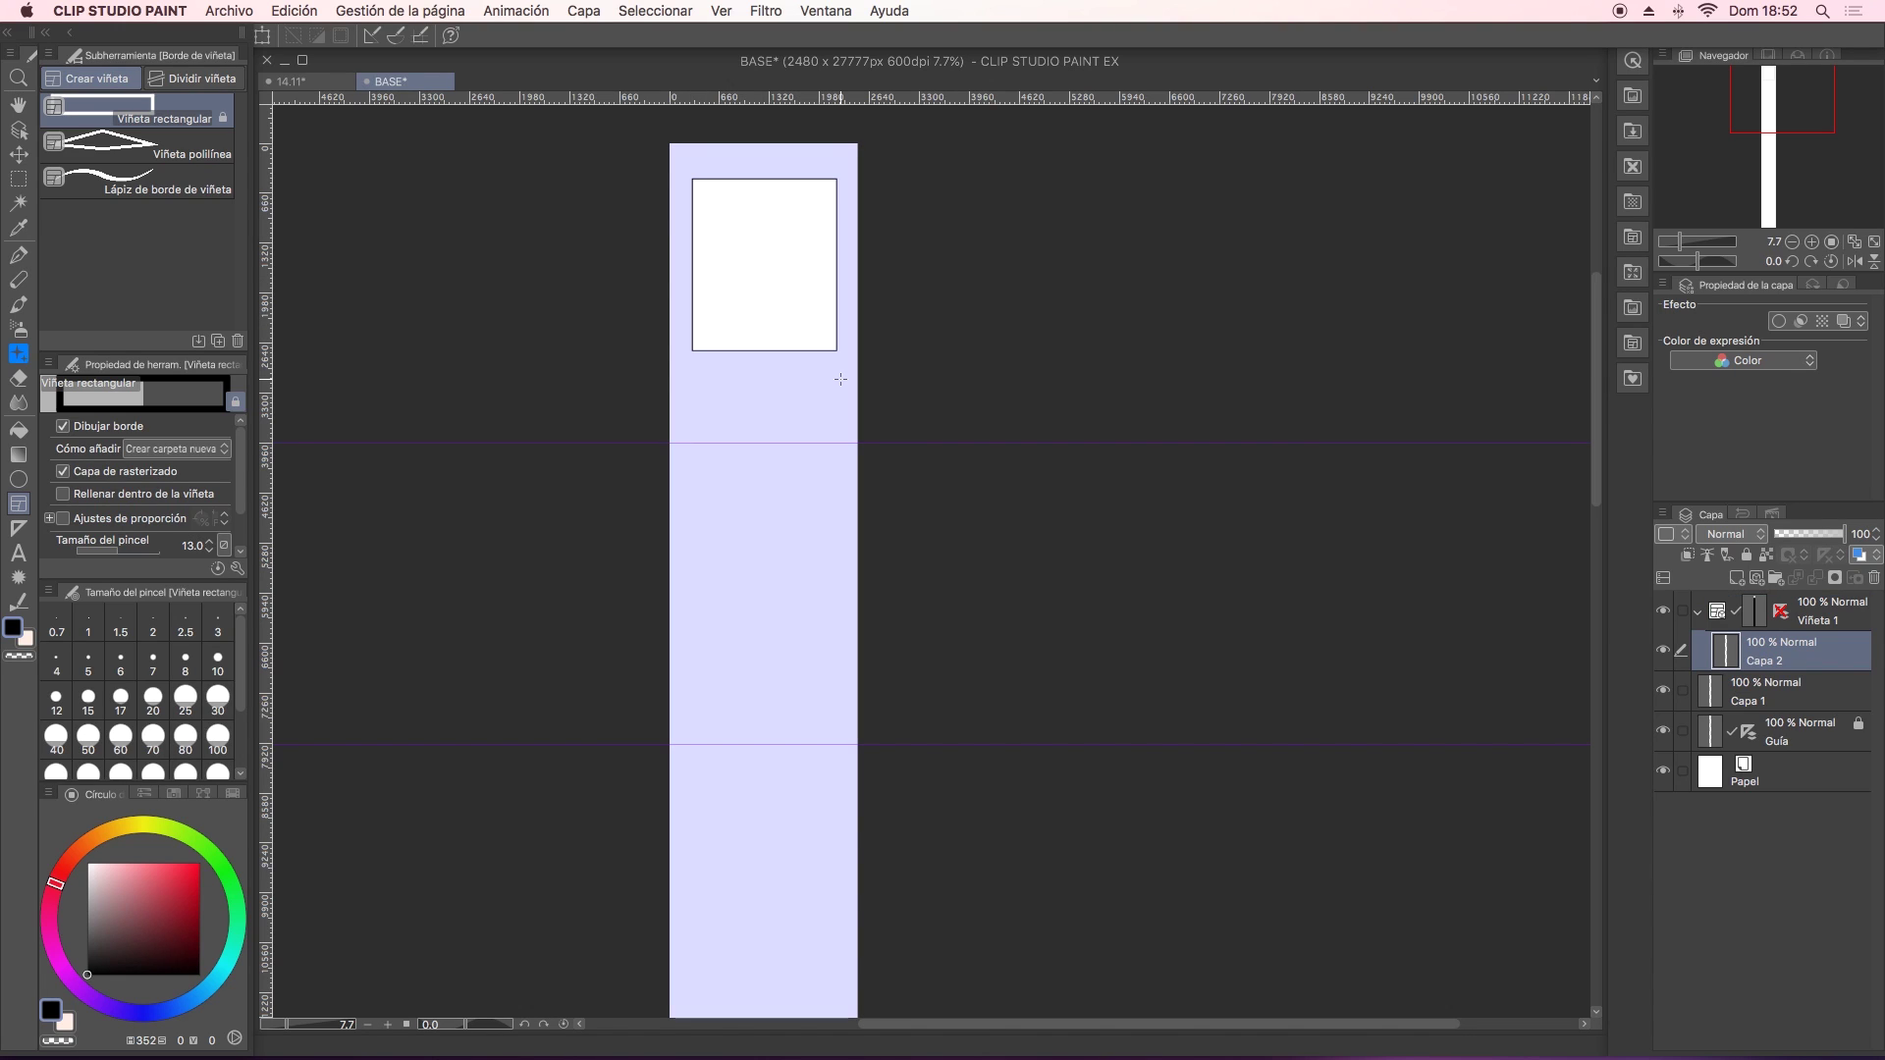
Extend the panel downward, drag its top-right corner up to slant the top edge, and activate Capa 2.
{"action": "left_click", "coordinate": [18, 128]}
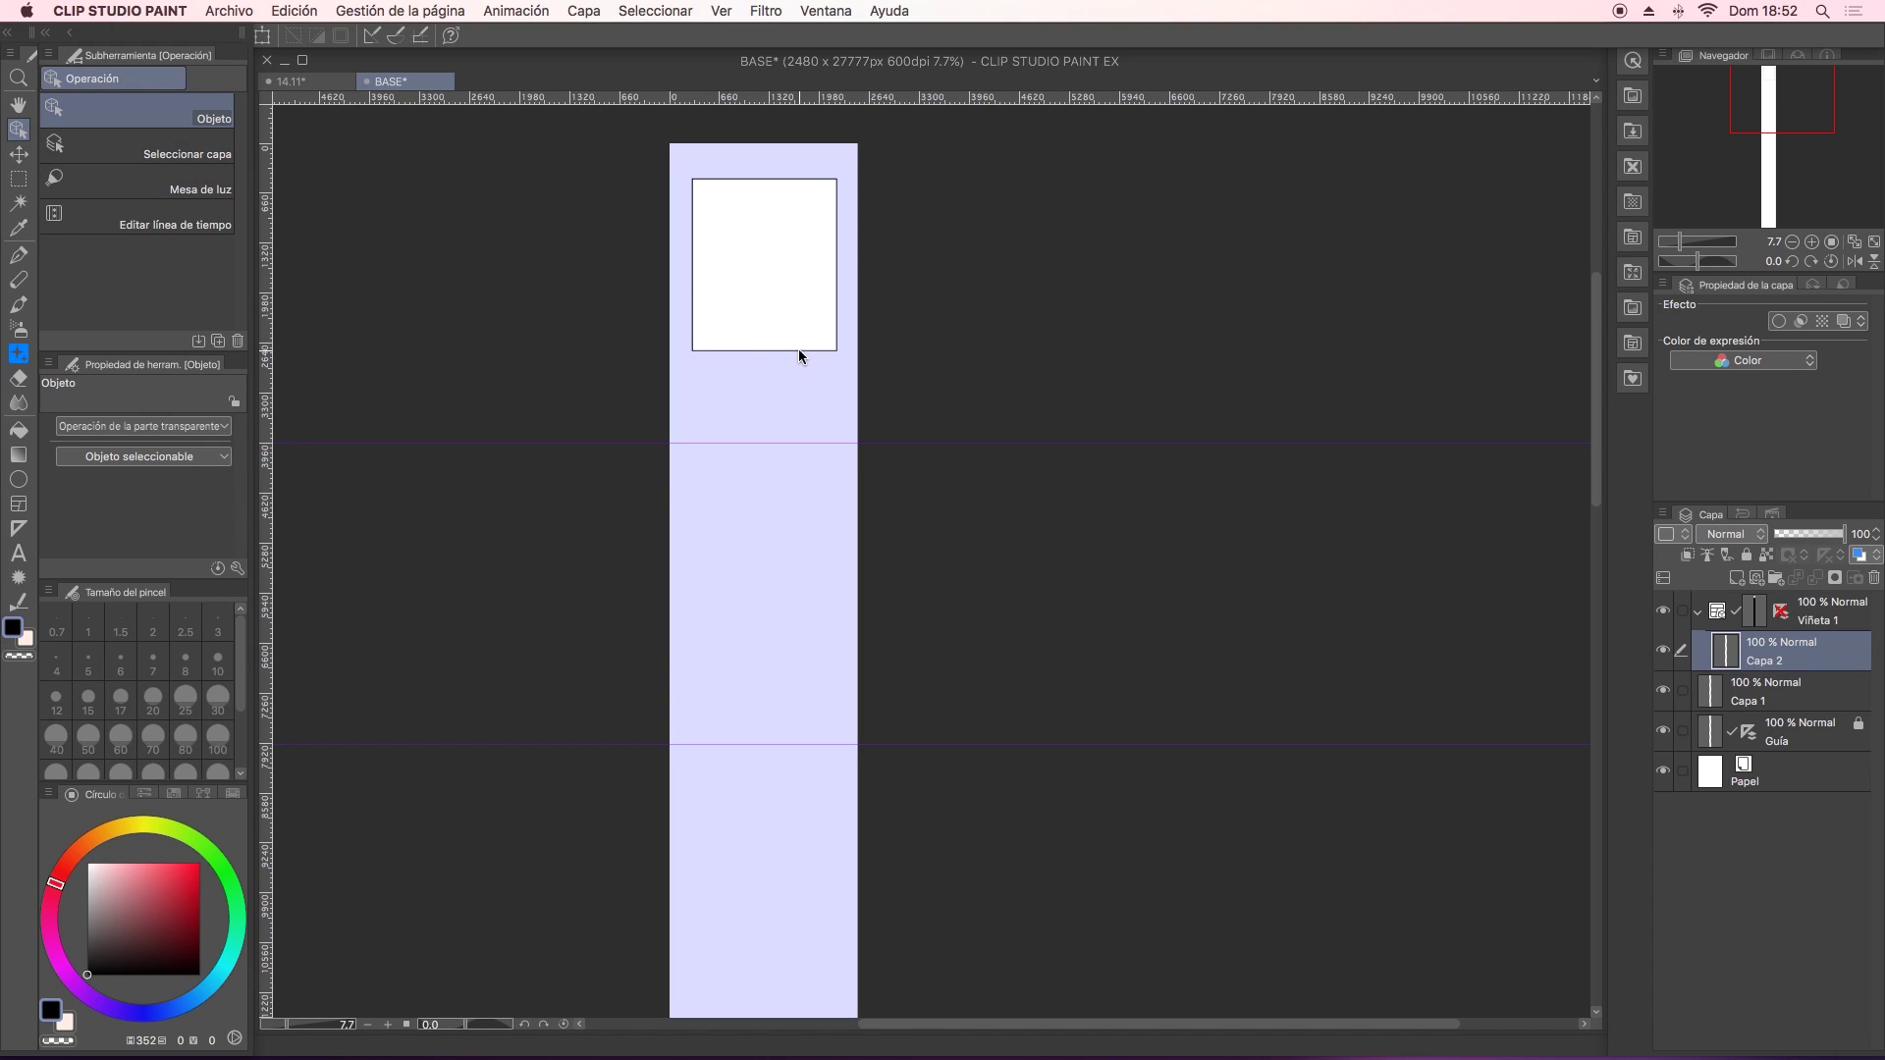
{"action": "left_click", "coordinate": [804, 854]}
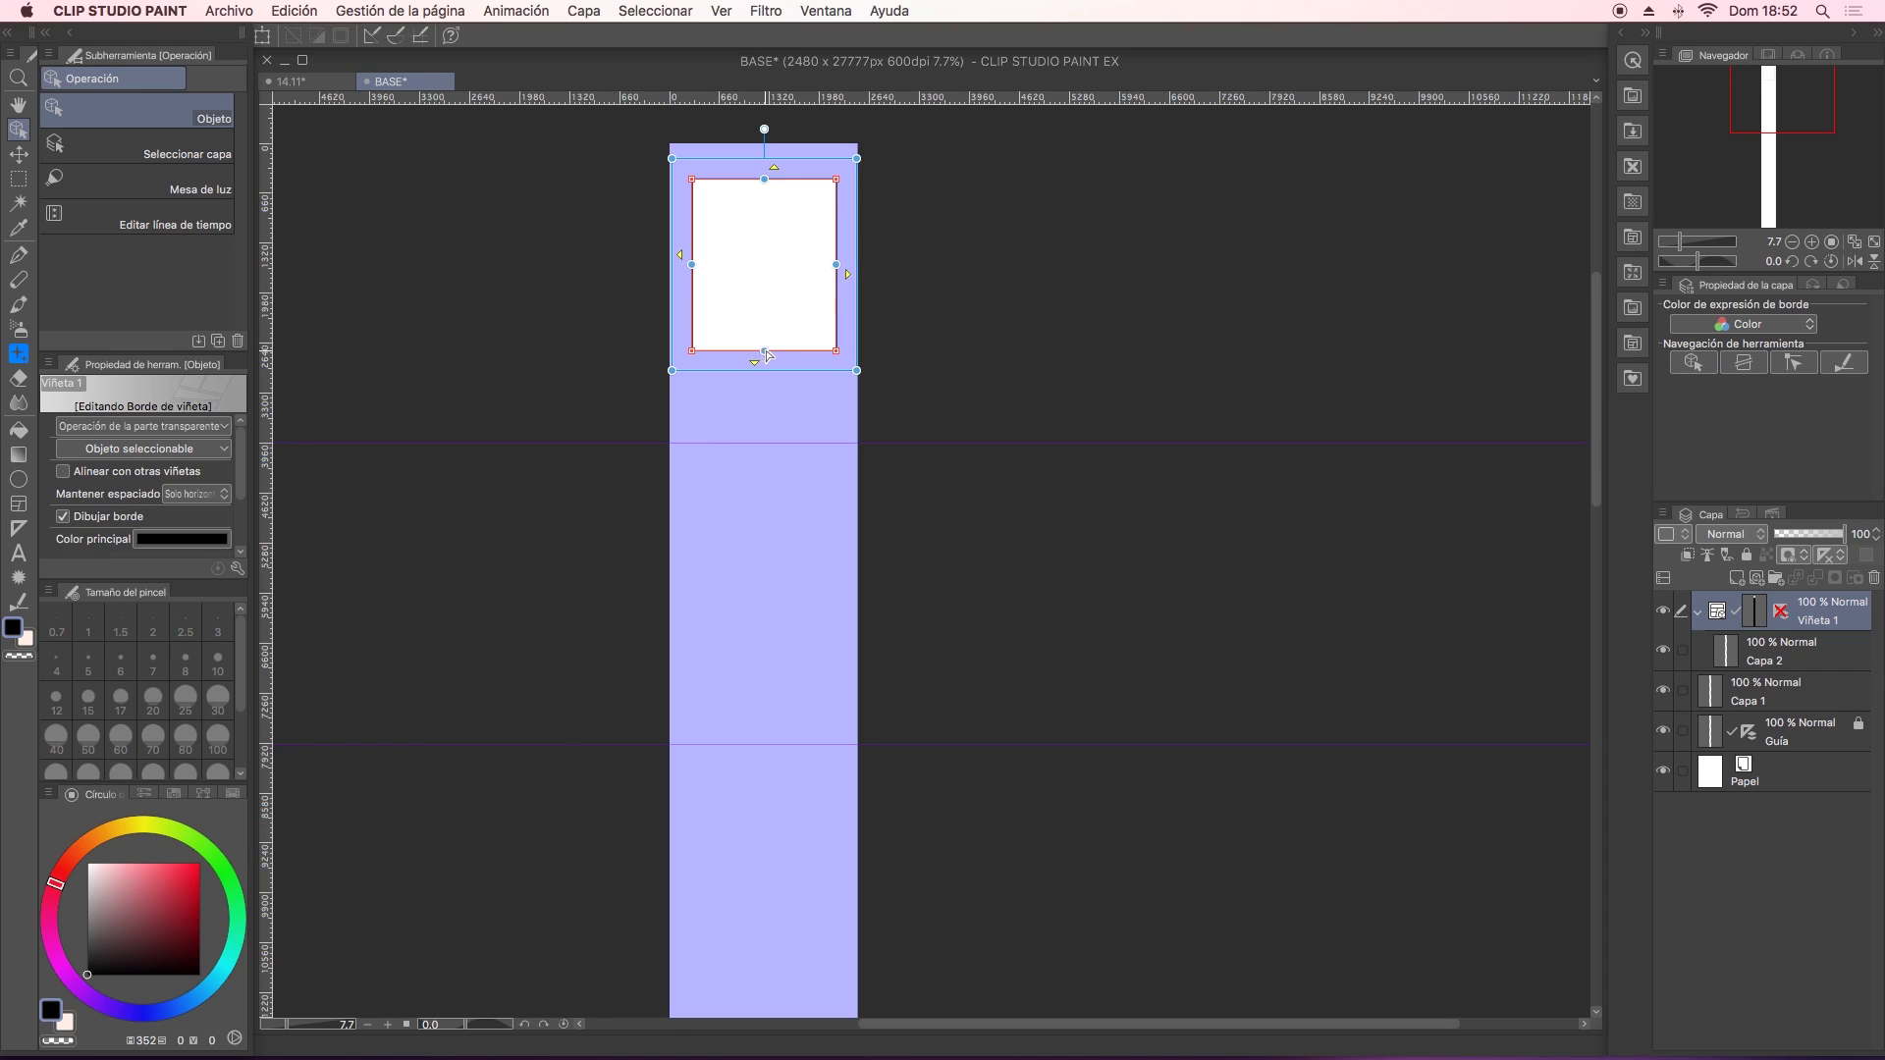
{"action": "mouse_move", "coordinate": [764, 350]}
{"action": "left_mouse_down"}
{"action": "mouse_move", "coordinate": [771, 236]}
{"action": "mouse_move", "coordinate": [764, 537]}
{"action": "left_mouse_up"}
{"action": "mouse_move", "coordinate": [841, 186]}
{"action": "left_mouse_down"}
{"action": "mouse_move", "coordinate": [842, 202]}
{"action": "mouse_move", "coordinate": [838, 160]}
{"action": "left_mouse_up"}
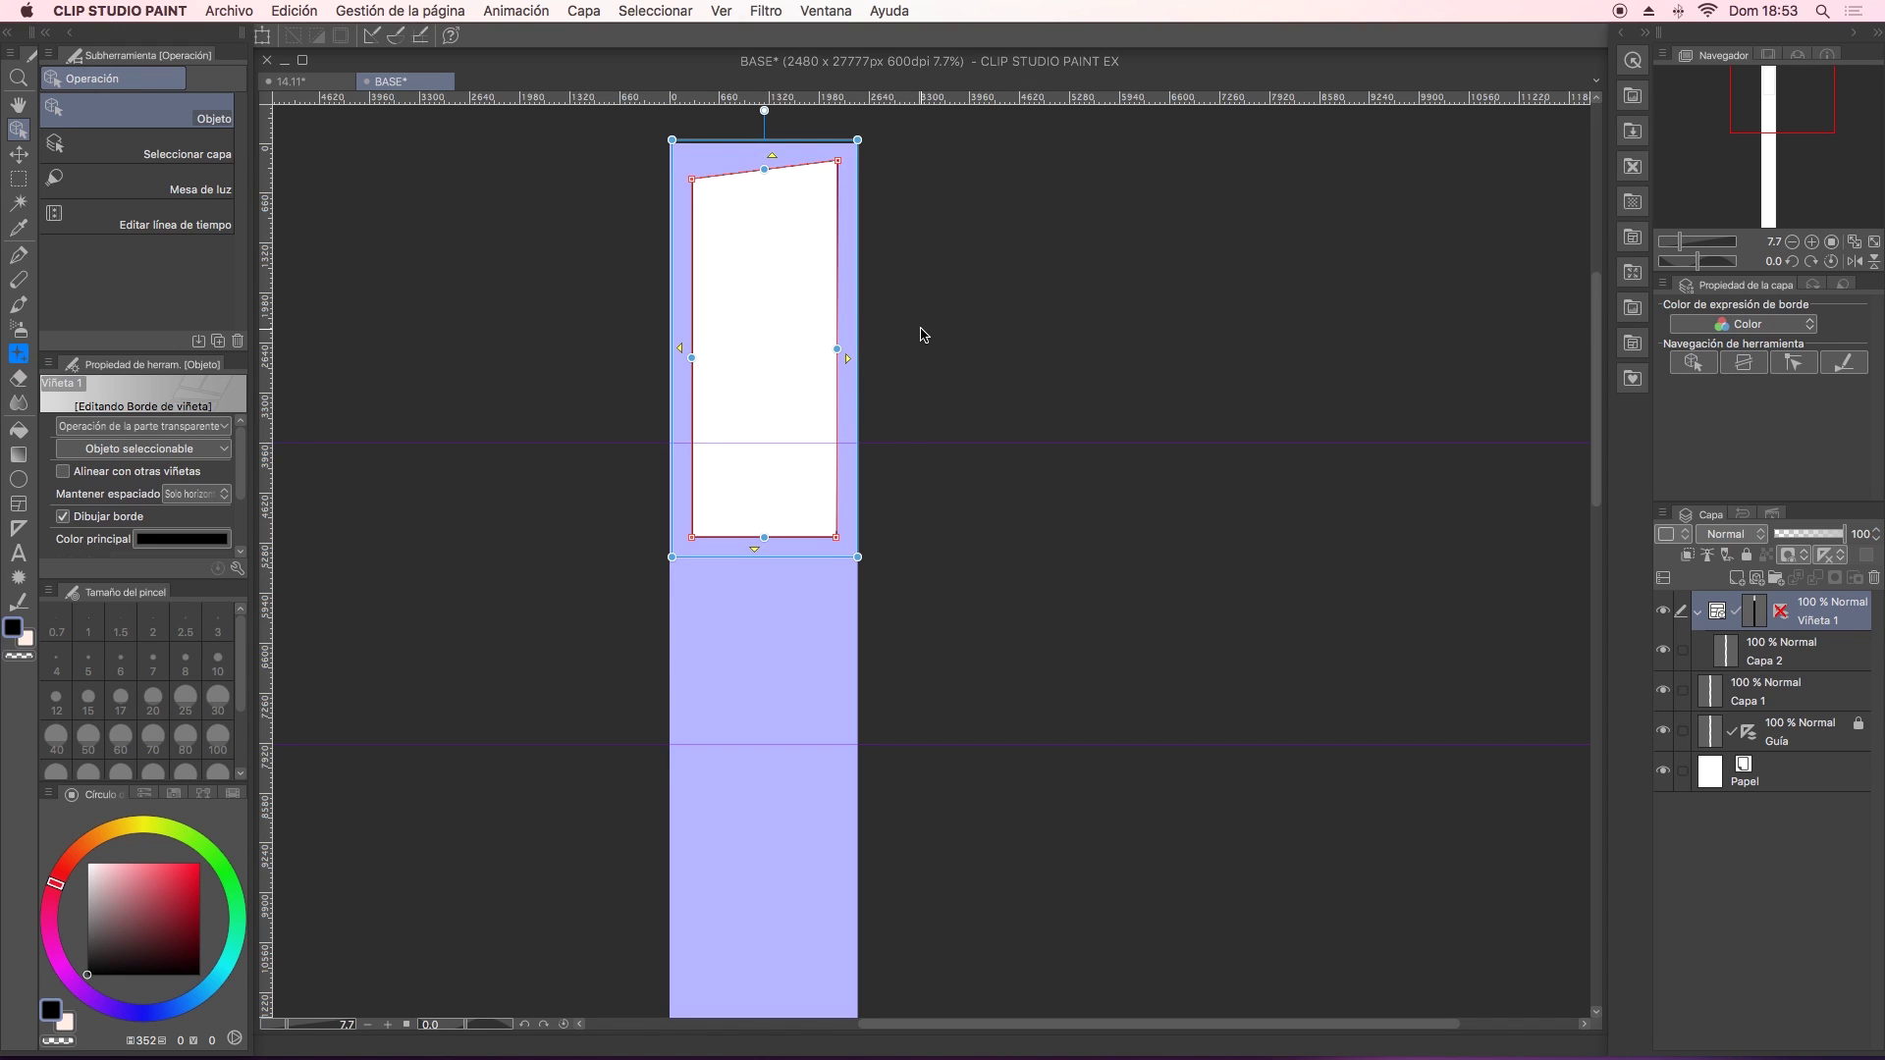
{"action": "left_click", "coordinate": [17, 78]}
{"action": "left_click", "coordinate": [809, 363]}
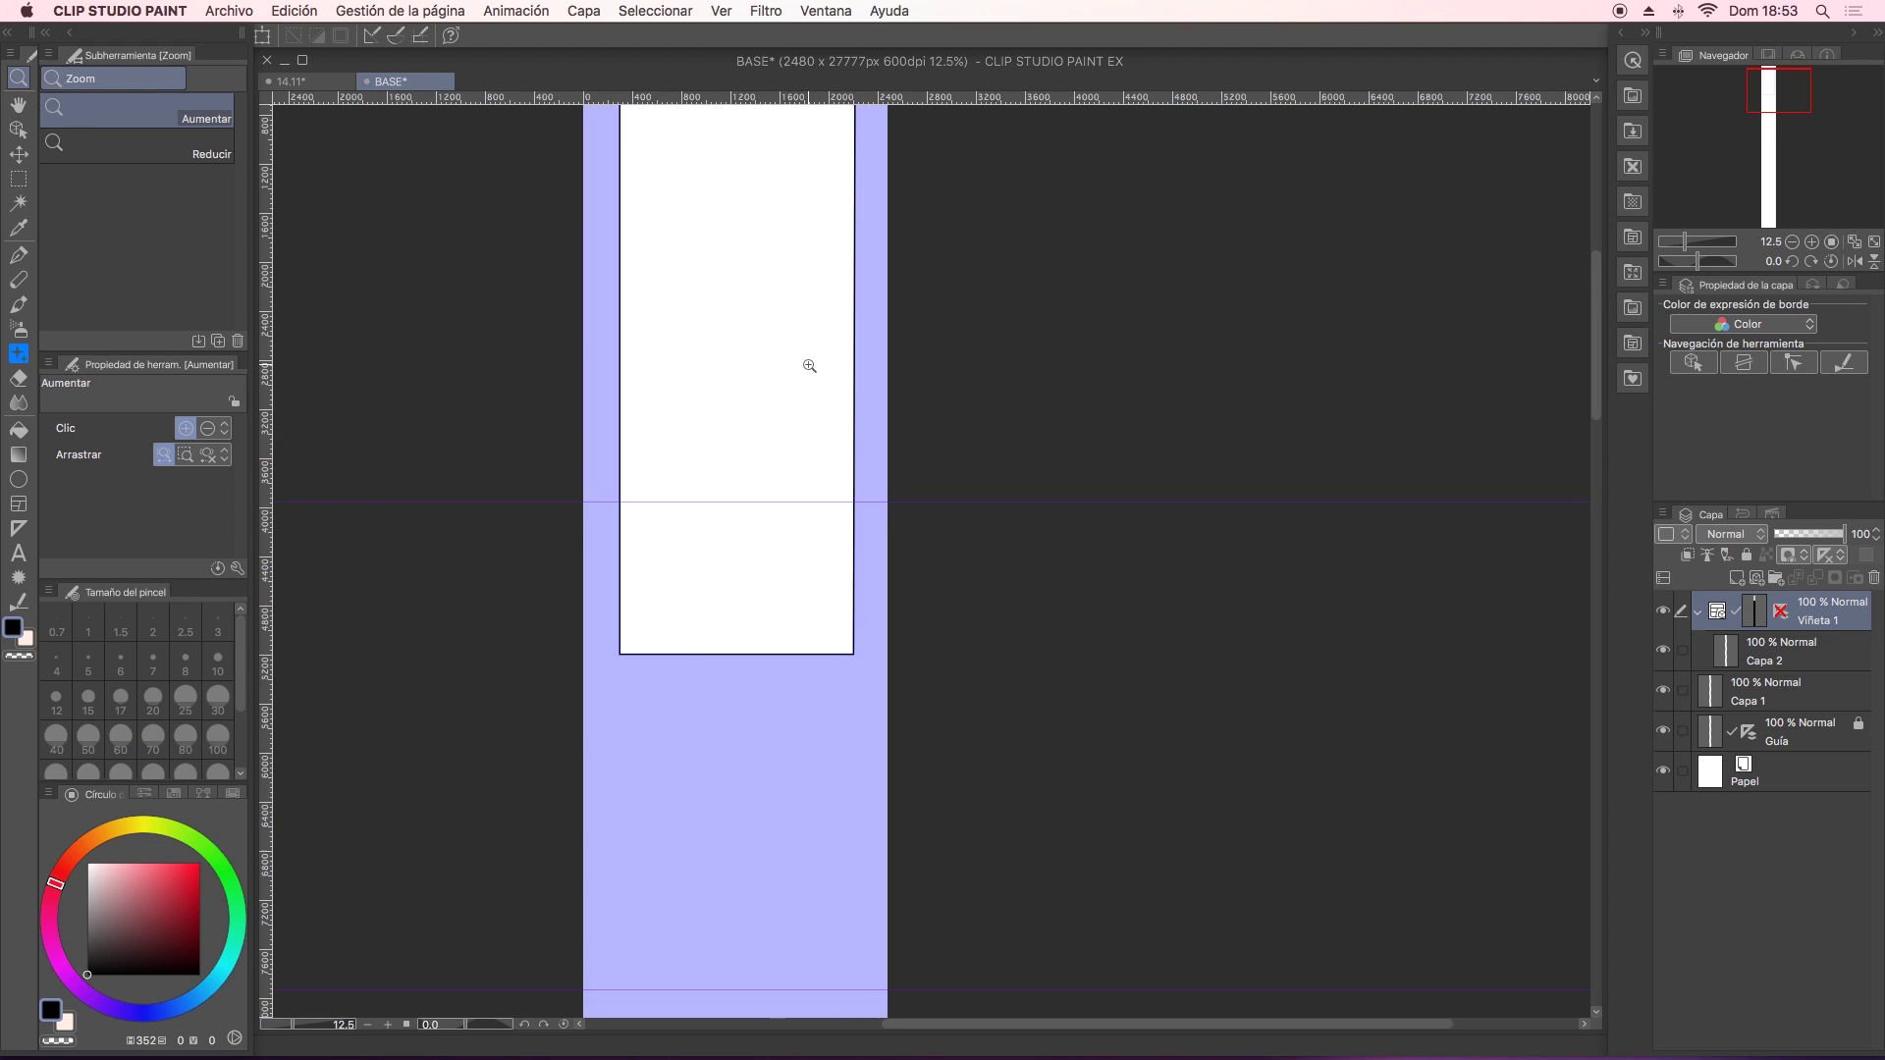
{"action": "scroll", "coordinate": [821, 388], "scroll_direction": "up", "scroll_amount": 3}
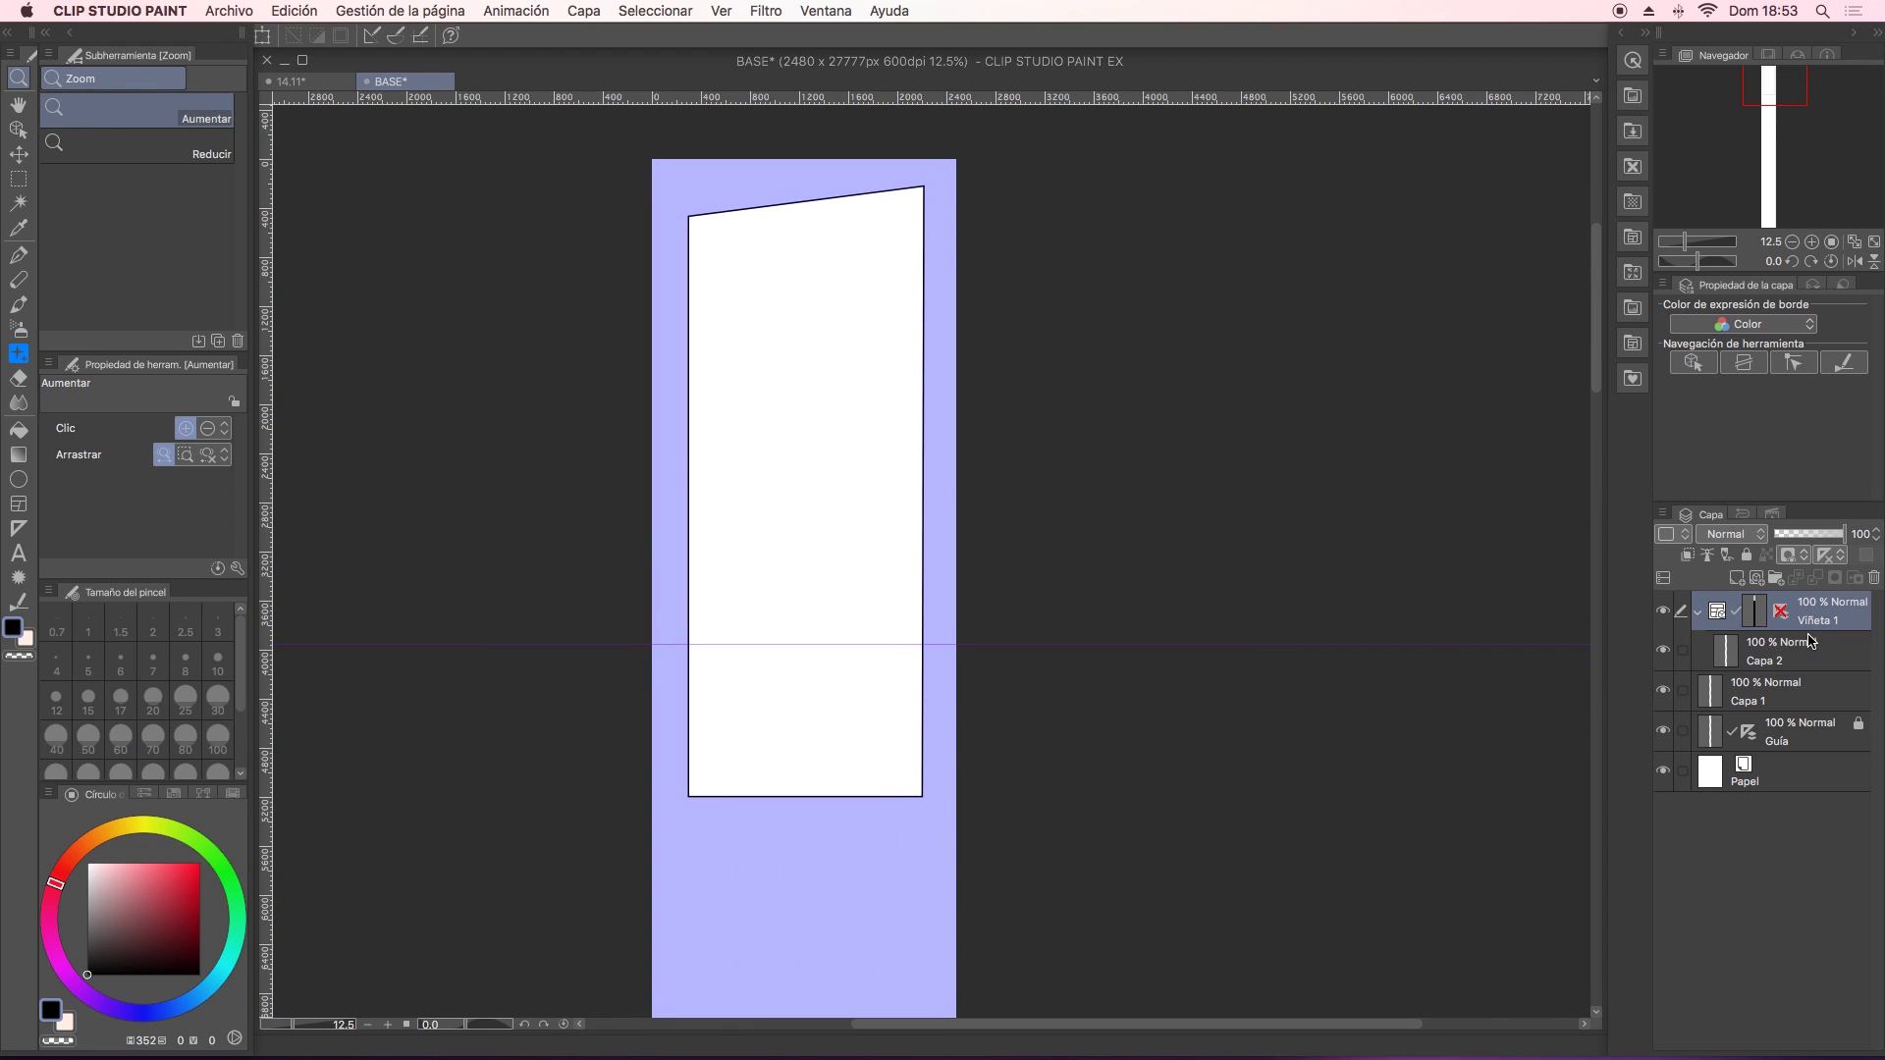
{"action": "left_click", "coordinate": [1826, 663]}
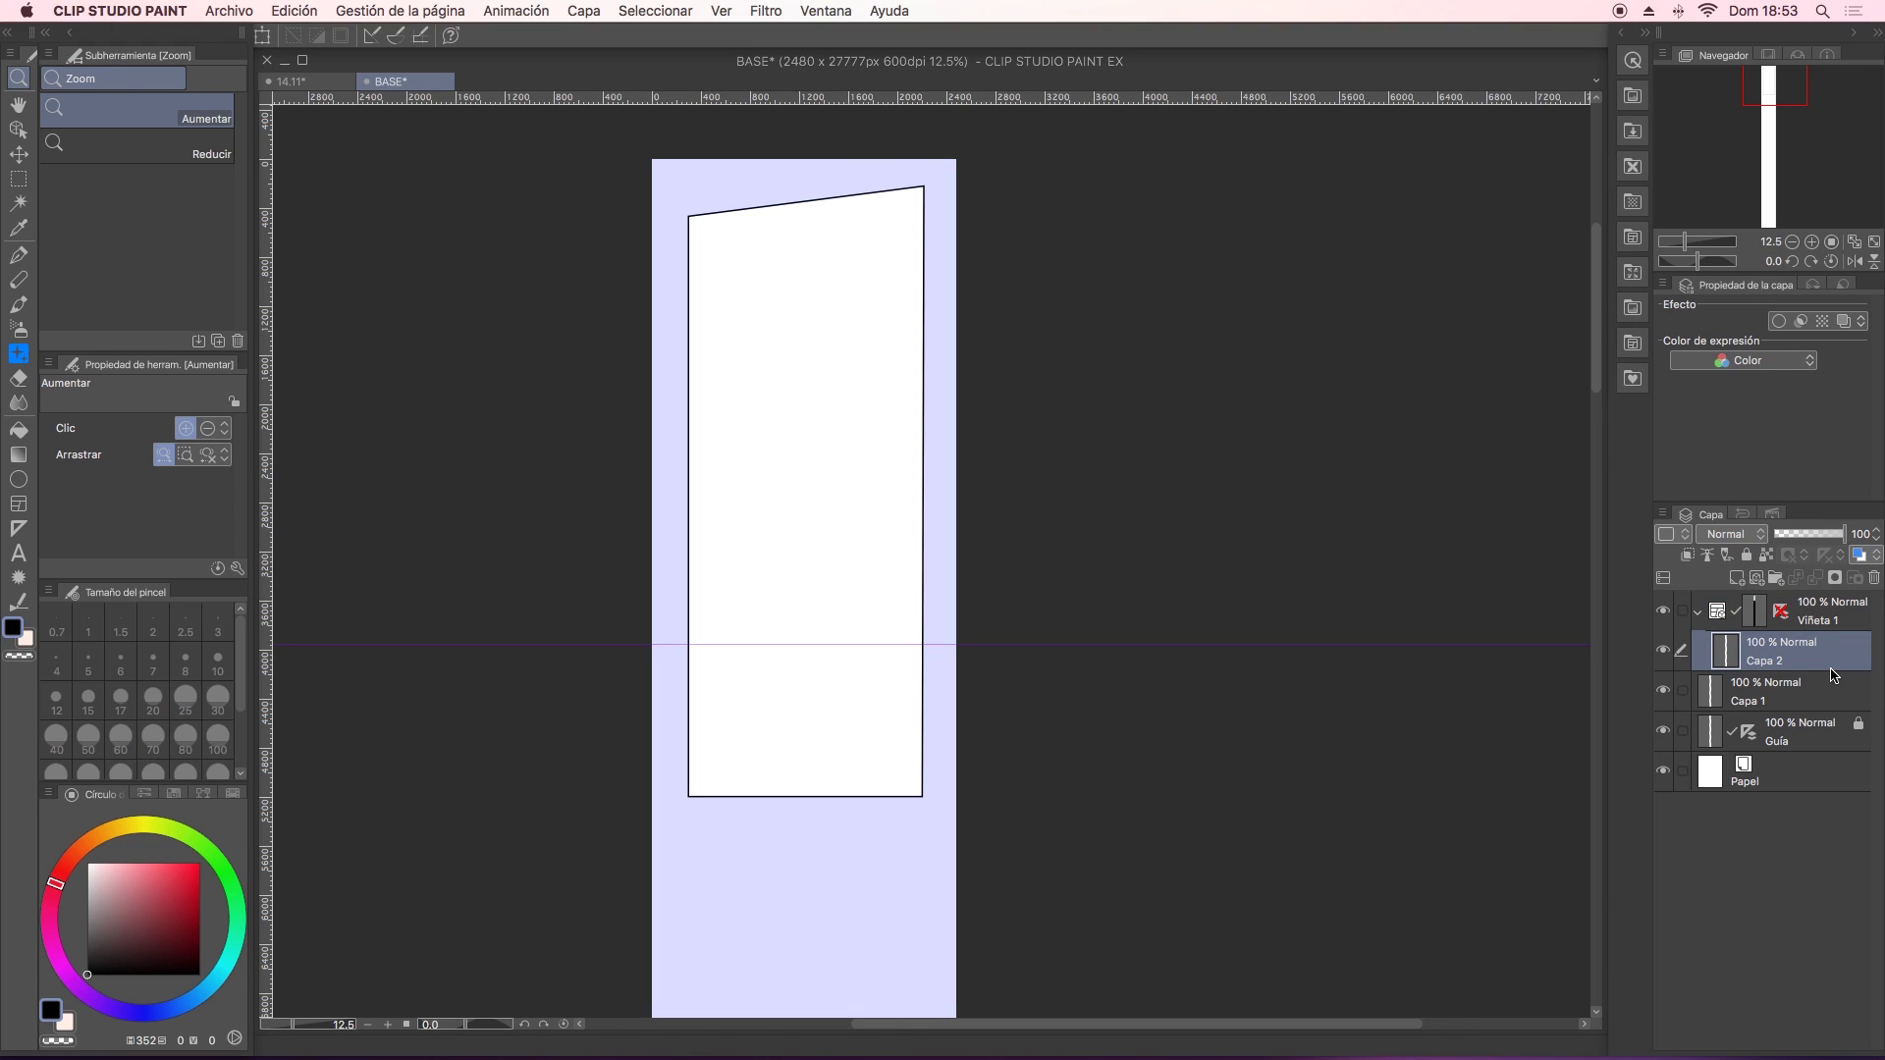
Add Capa 3 with layer colour on and sketch a rough figure inside the panel.
{"action": "left_click", "coordinate": [1795, 580]}
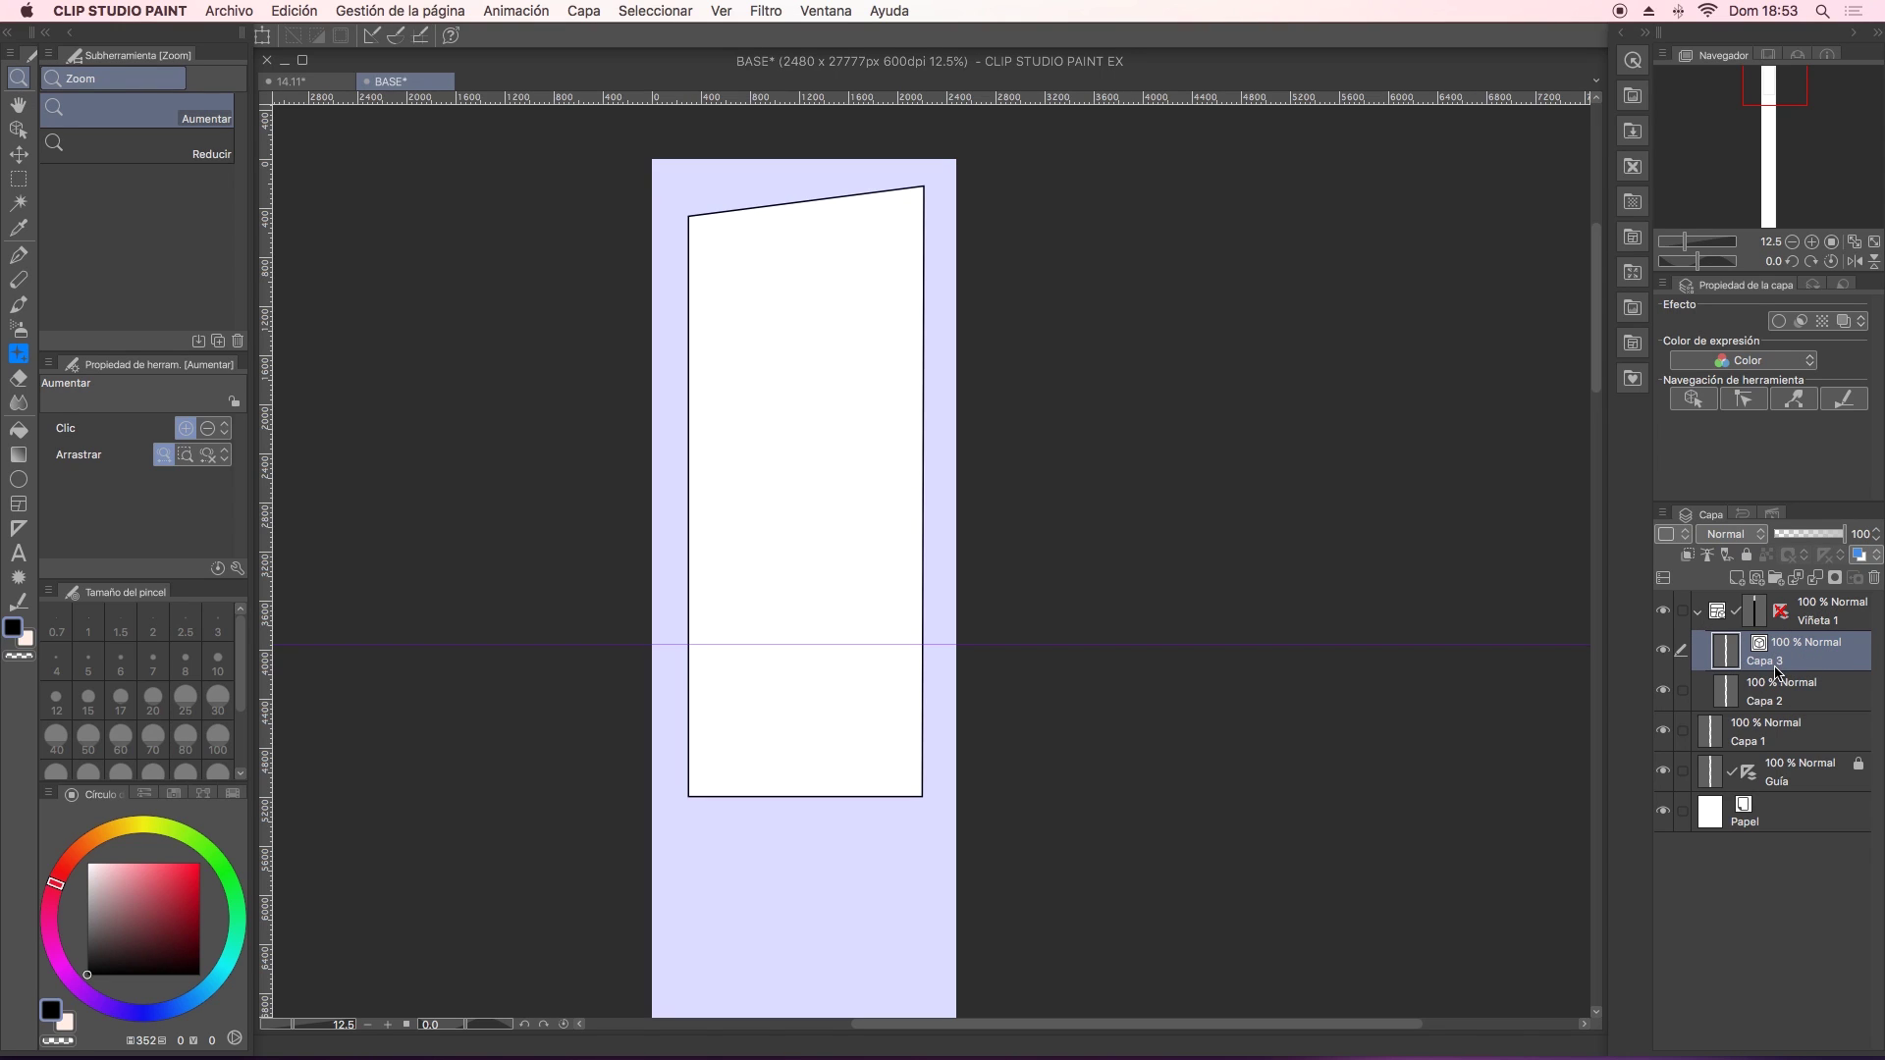
{"action": "left_click", "coordinate": [1859, 557]}
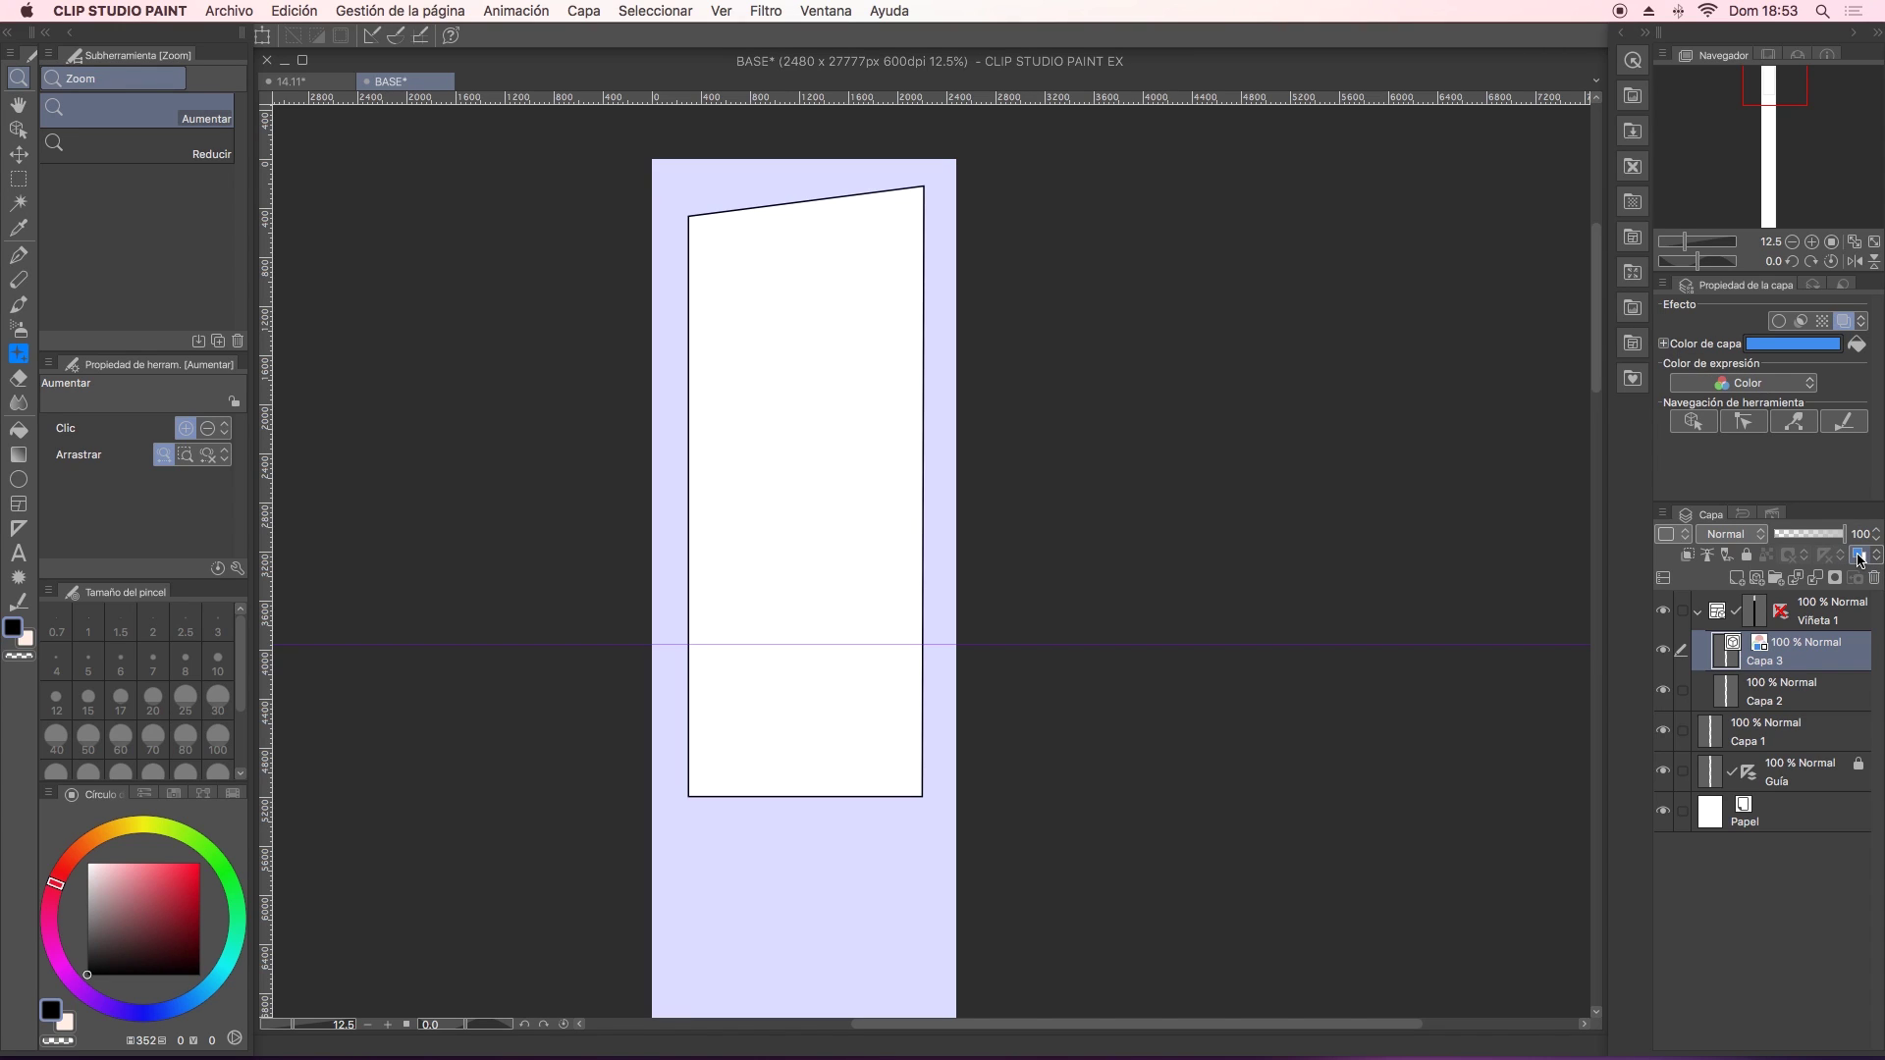
{"action": "key", "text": "p"}
{"action": "left_click_drag", "start_coordinate": [830, 287], "coordinate": [867, 765]}
{"action": "left_click_drag", "start_coordinate": [875, 304], "coordinate": [815, 373]}
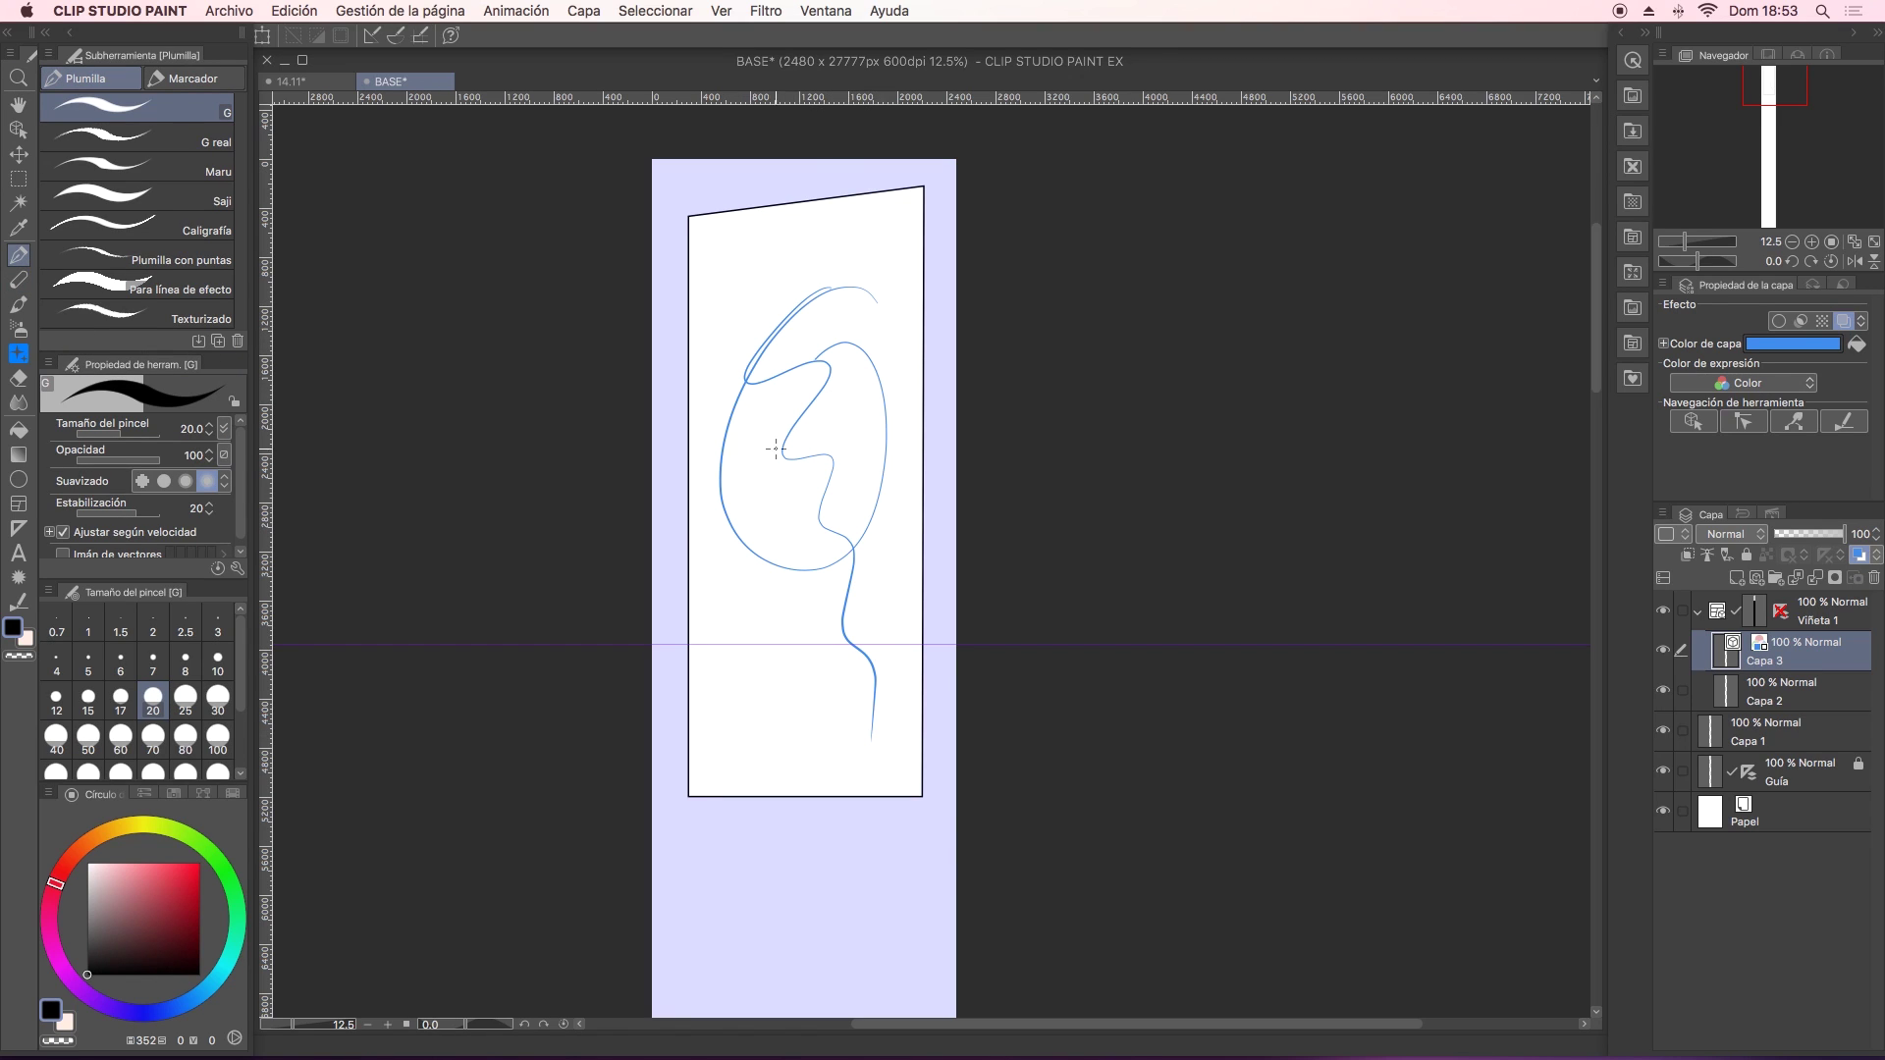
{"action": "left_click_drag", "start_coordinate": [800, 457], "coordinate": [835, 776]}
Change Capa 3's layer colour to magenta and sketch two curves in the lower left.
{"action": "left_click", "coordinate": [1793, 344]}
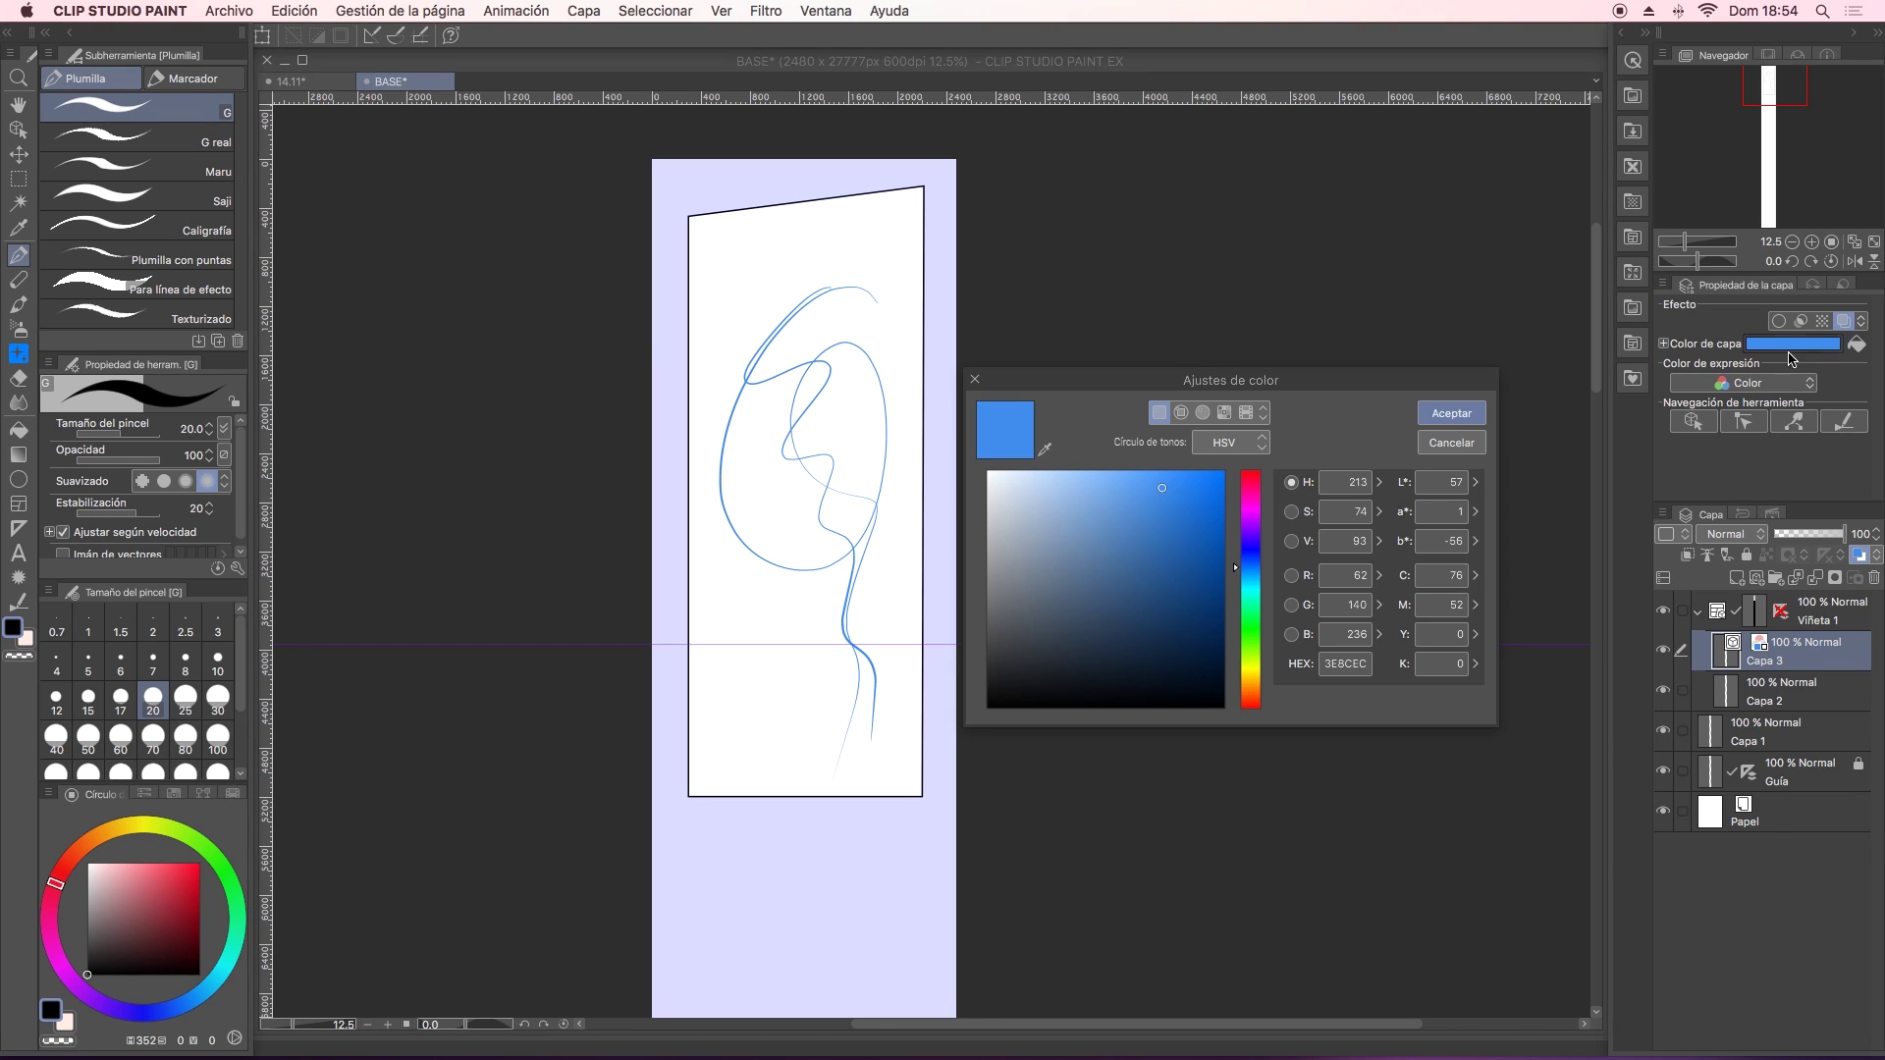
{"action": "left_click_drag", "start_coordinate": [1247, 533], "coordinate": [1249, 510]}
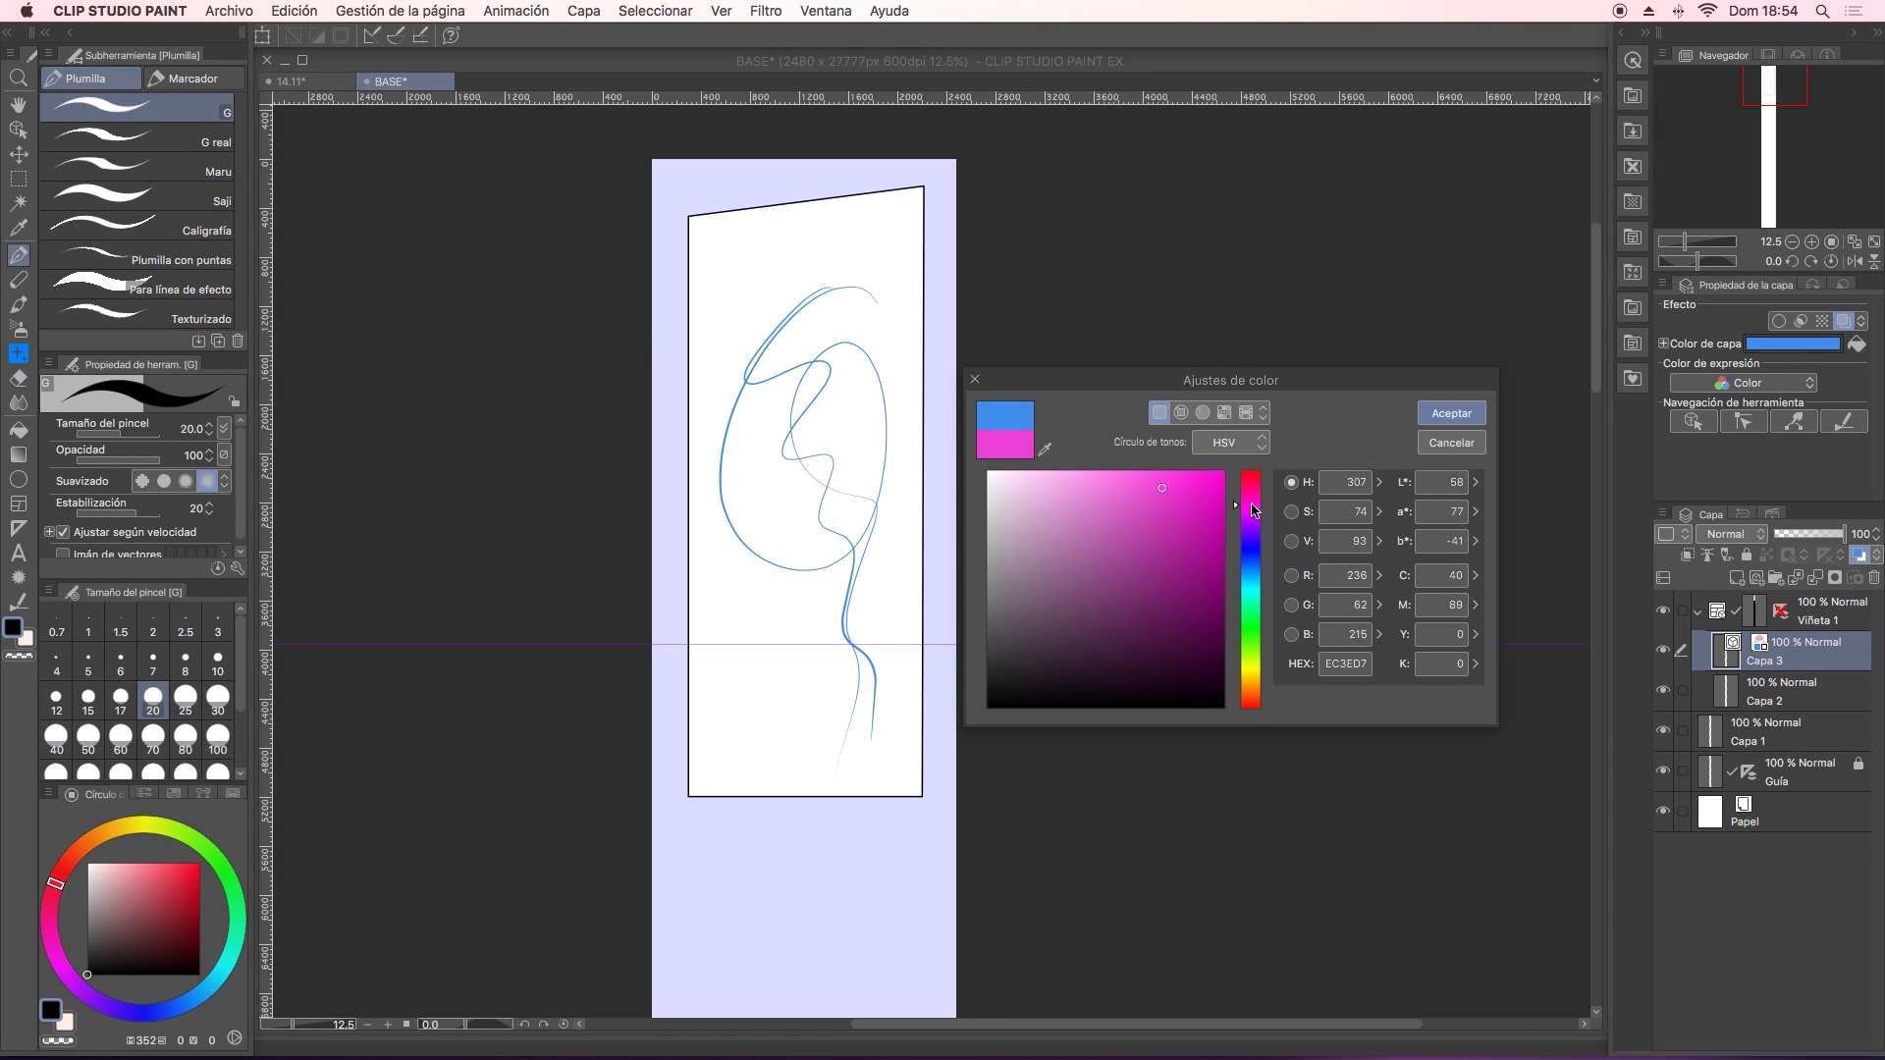
{"action": "left_click", "coordinate": [1451, 414]}
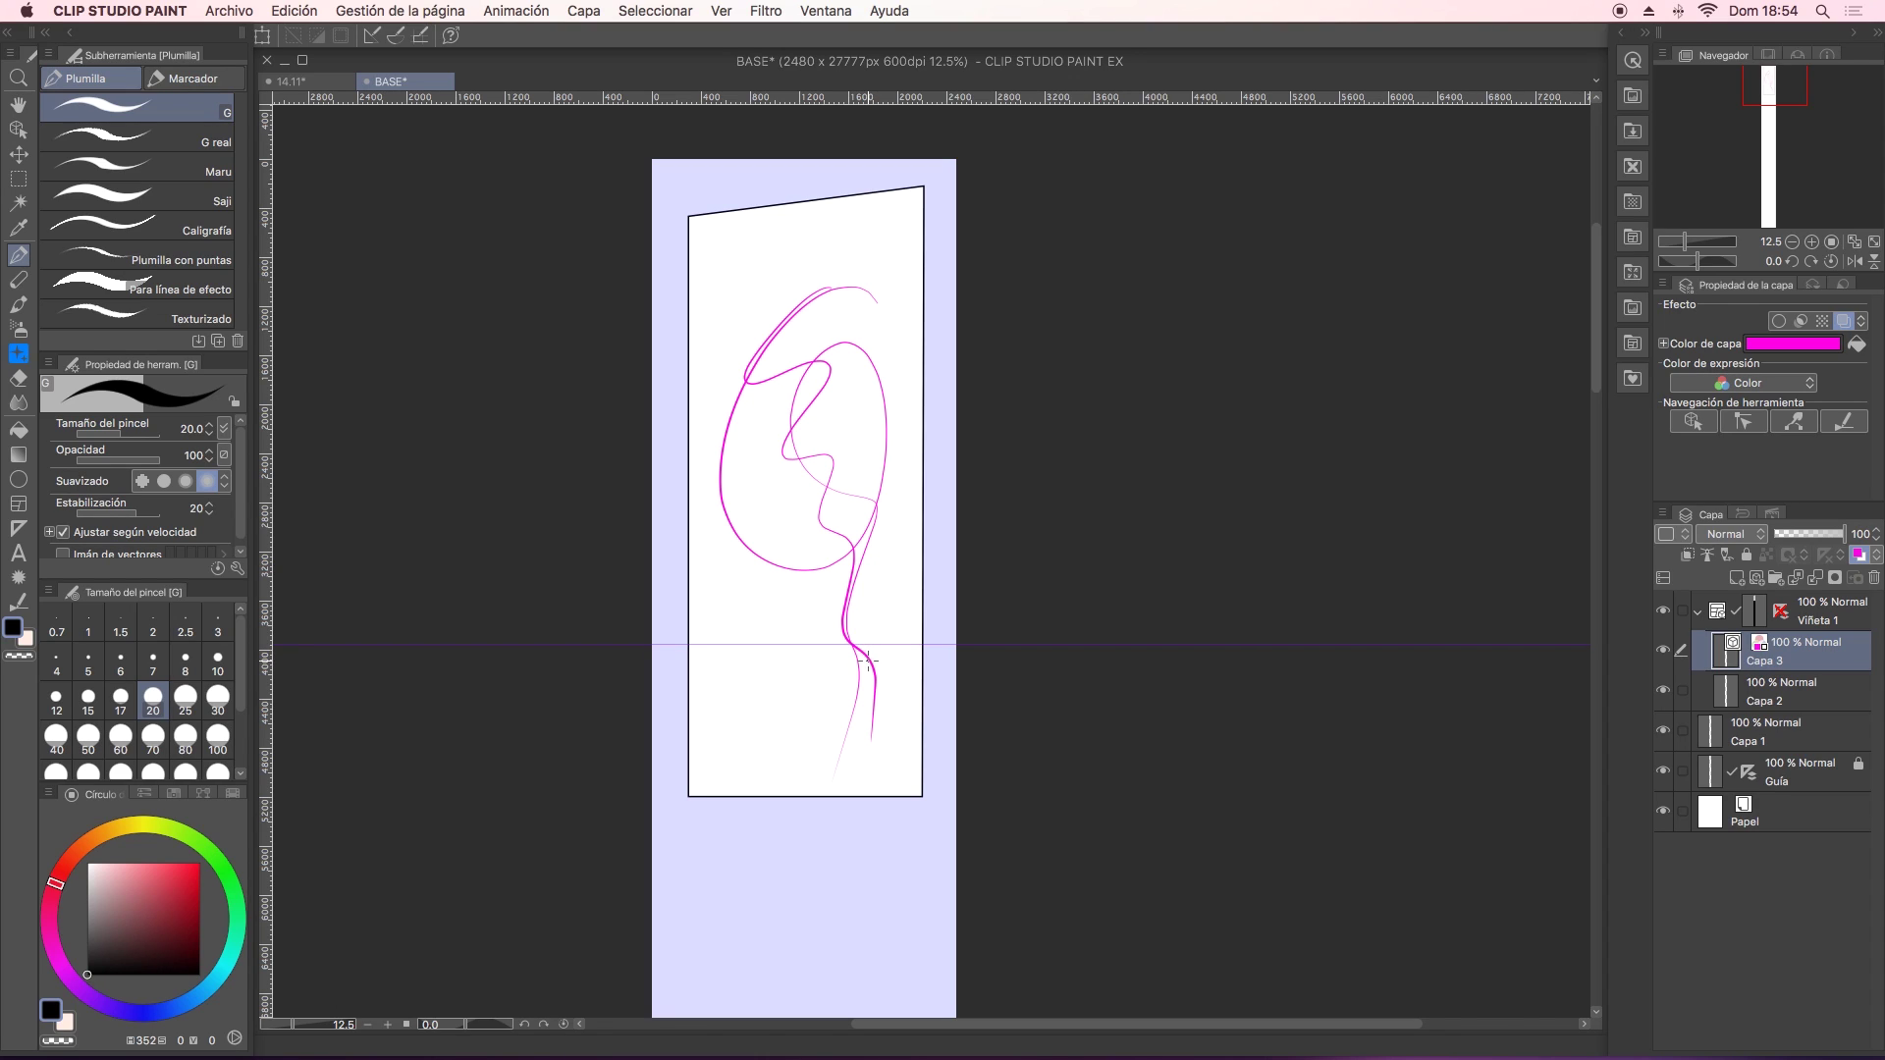
{"action": "left_click_drag", "start_coordinate": [676, 656], "coordinate": [829, 933]}
{"action": "left_click_drag", "start_coordinate": [677, 690], "coordinate": [748, 769]}
Cover the panel with dense diagonal hatching and crosshatch strokes.
{"action": "left_click_drag", "start_coordinate": [689, 648], "coordinate": [805, 797]}
{"action": "left_click_drag", "start_coordinate": [689, 564], "coordinate": [919, 782]}
{"action": "left_click_drag", "start_coordinate": [689, 510], "coordinate": [922, 677]}
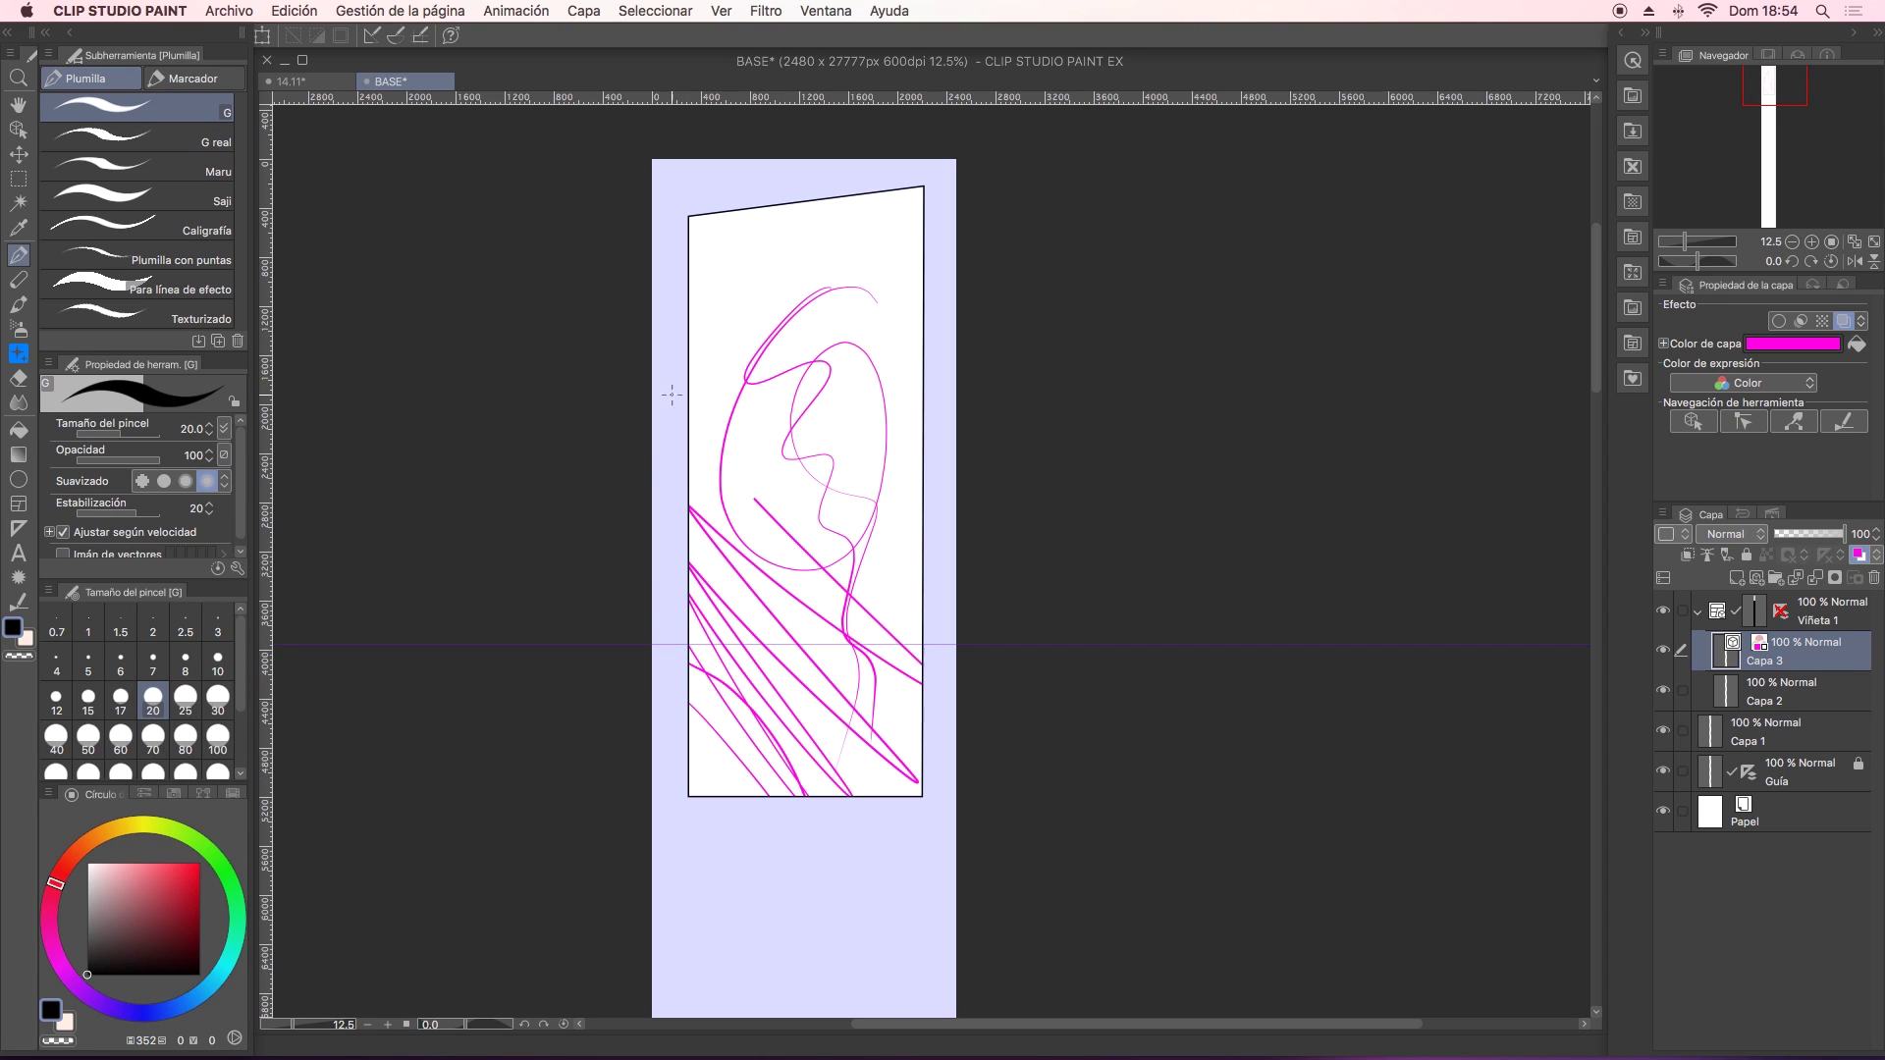
{"action": "left_click_drag", "start_coordinate": [697, 424], "coordinate": [922, 567]}
{"action": "left_click_drag", "start_coordinate": [702, 324], "coordinate": [922, 471]}
{"action": "left_click_drag", "start_coordinate": [731, 267], "coordinate": [815, 346]}
{"action": "left_click_drag", "start_coordinate": [736, 221], "coordinate": [921, 397]}
{"action": "left_click_drag", "start_coordinate": [874, 216], "coordinate": [923, 305]}
{"action": "left_click_drag", "start_coordinate": [689, 358], "coordinate": [828, 197]}
{"action": "left_click_drag", "start_coordinate": [689, 446], "coordinate": [913, 192]}
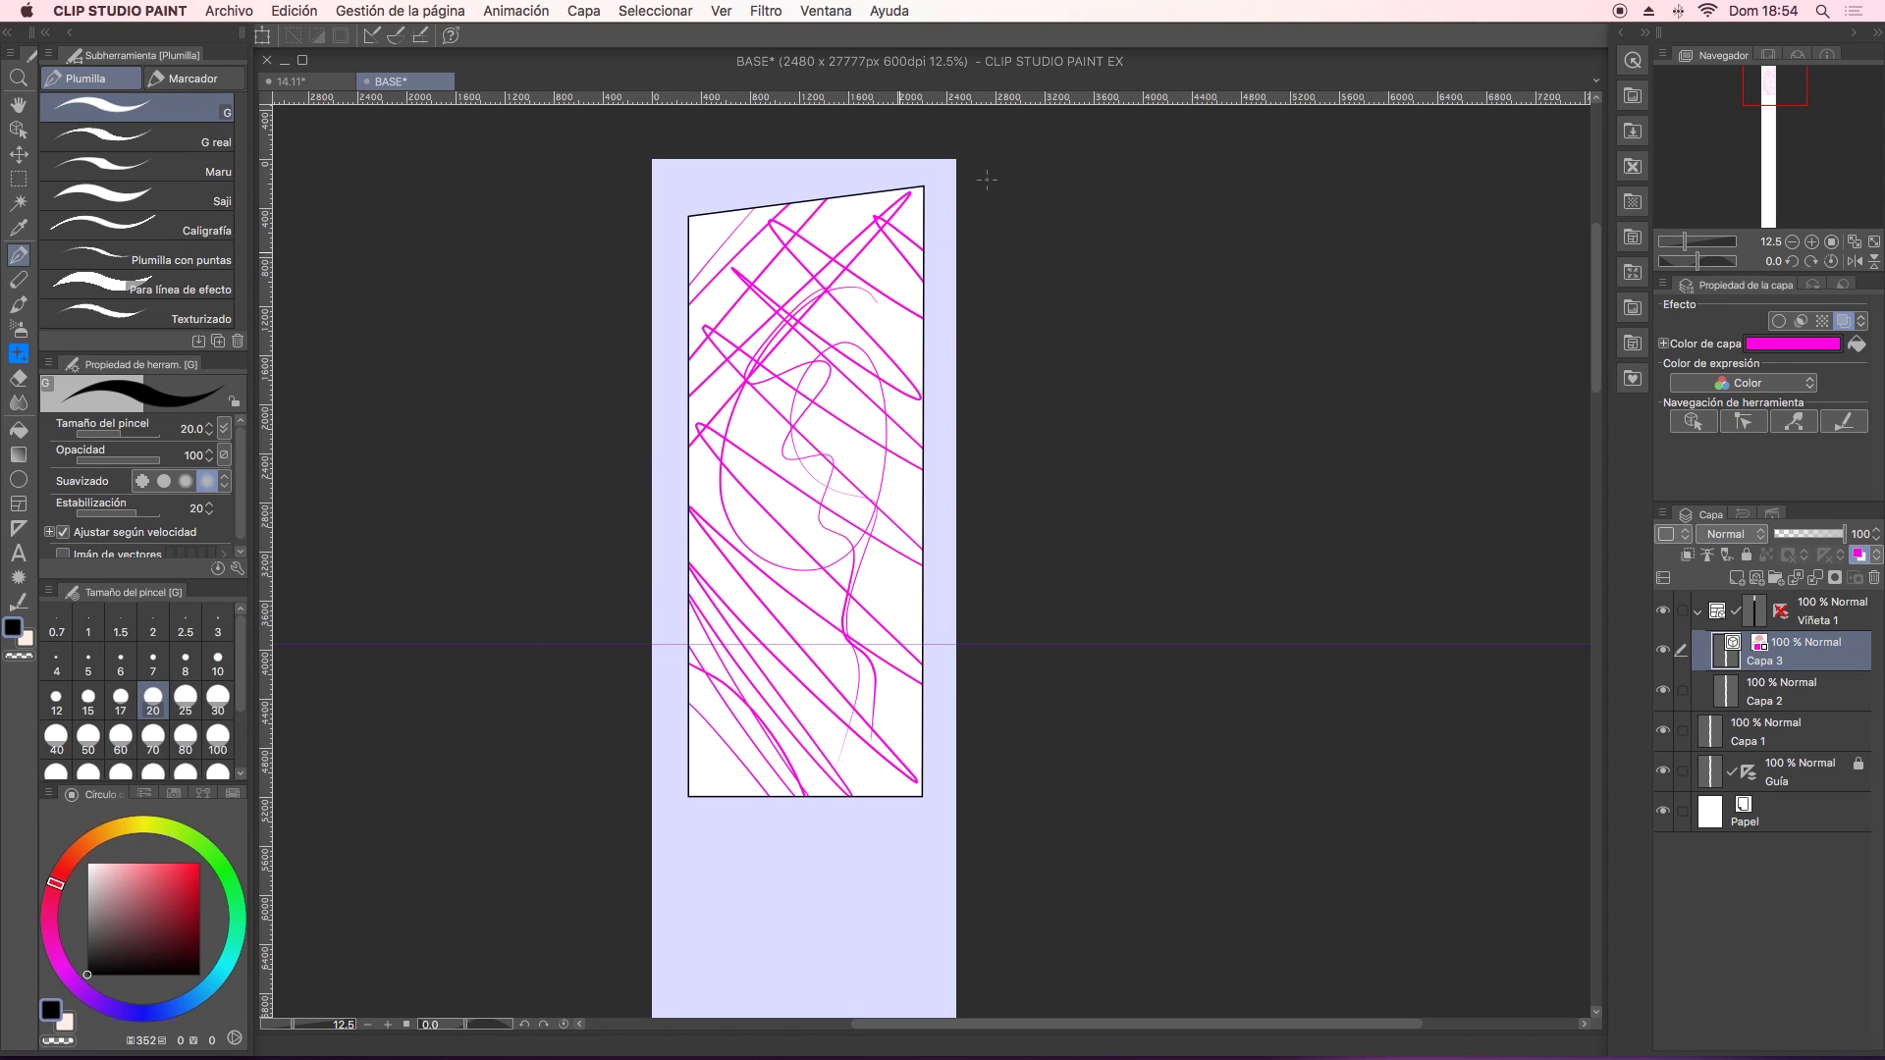
{"action": "left_click_drag", "start_coordinate": [689, 535], "coordinate": [925, 260]}
{"action": "mouse_move", "coordinate": [690, 687]}
{"action": "left_mouse_down"}
{"action": "mouse_move", "coordinate": [923, 469]}
{"action": "mouse_move", "coordinate": [691, 783]}
{"action": "left_mouse_up"}
{"action": "left_click_drag", "start_coordinate": [705, 797], "coordinate": [922, 585]}
{"action": "left_click_drag", "start_coordinate": [779, 797], "coordinate": [922, 625]}
{"action": "left_click_drag", "start_coordinate": [876, 797], "coordinate": [922, 743]}
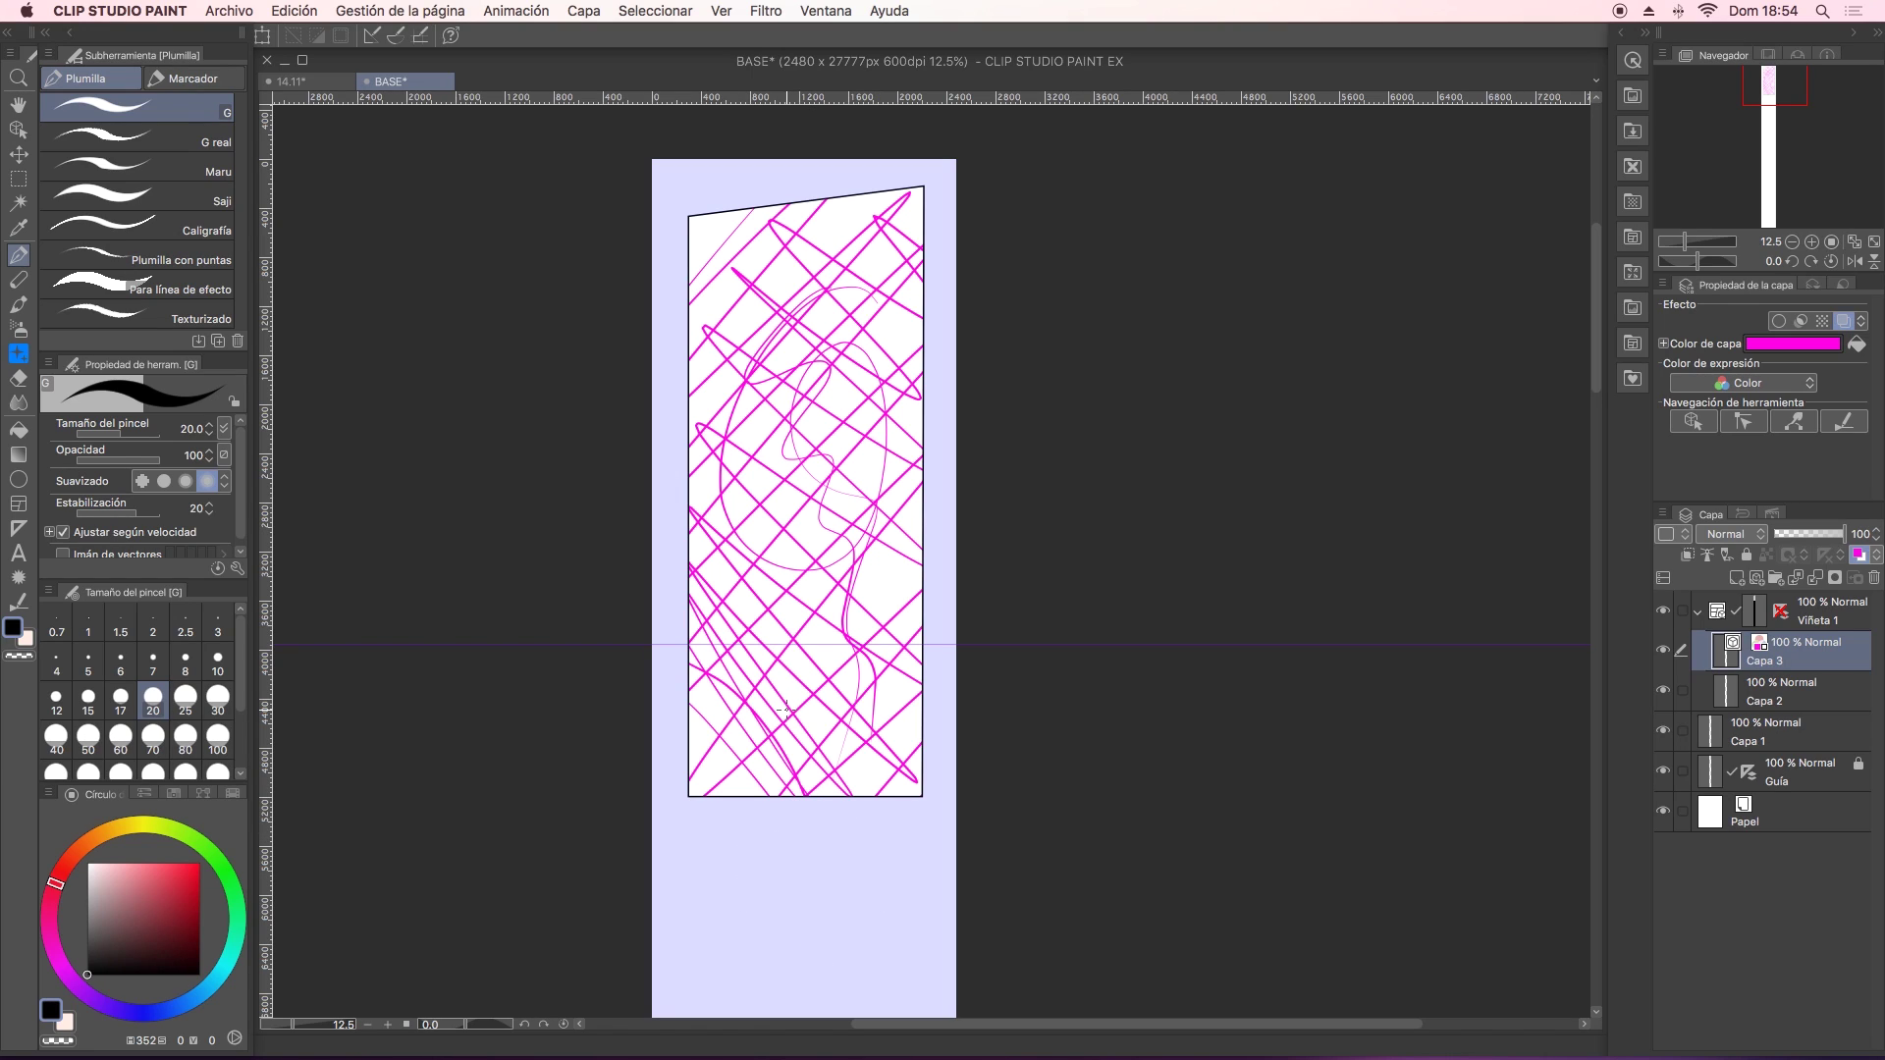
Add two more strokes, place the Blue sky 02 material on the canvas, and hide Capa 3.
{"action": "left_click_drag", "start_coordinate": [727, 210], "coordinate": [689, 251]}
{"action": "mouse_move", "coordinate": [847, 267]}
{"action": "left_mouse_down"}
{"action": "mouse_move", "coordinate": [776, 461]}
{"action": "mouse_move", "coordinate": [921, 677]}
{"action": "left_mouse_up"}
{"action": "left_click", "coordinate": [1645, 382]}
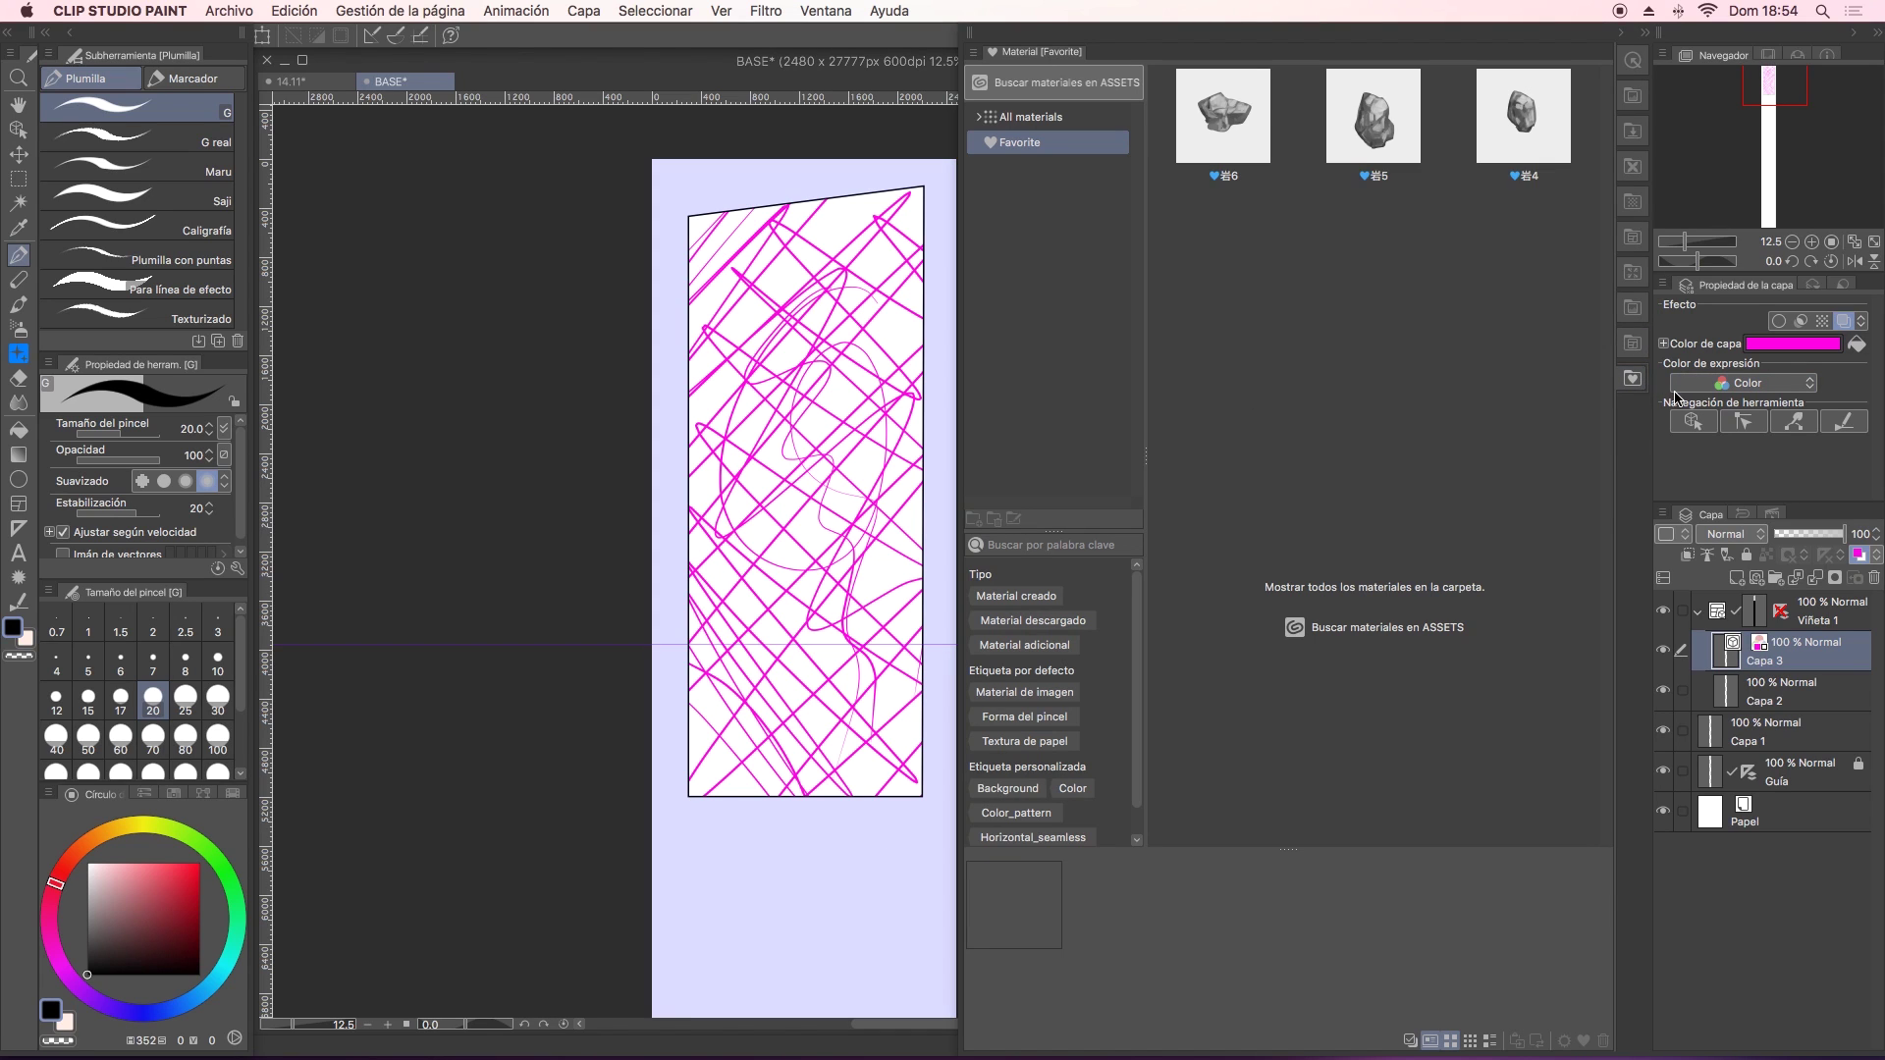
{"action": "left_click", "coordinate": [1384, 496]}
{"action": "left_click_drag", "start_coordinate": [1384, 496], "coordinate": [825, 542]}
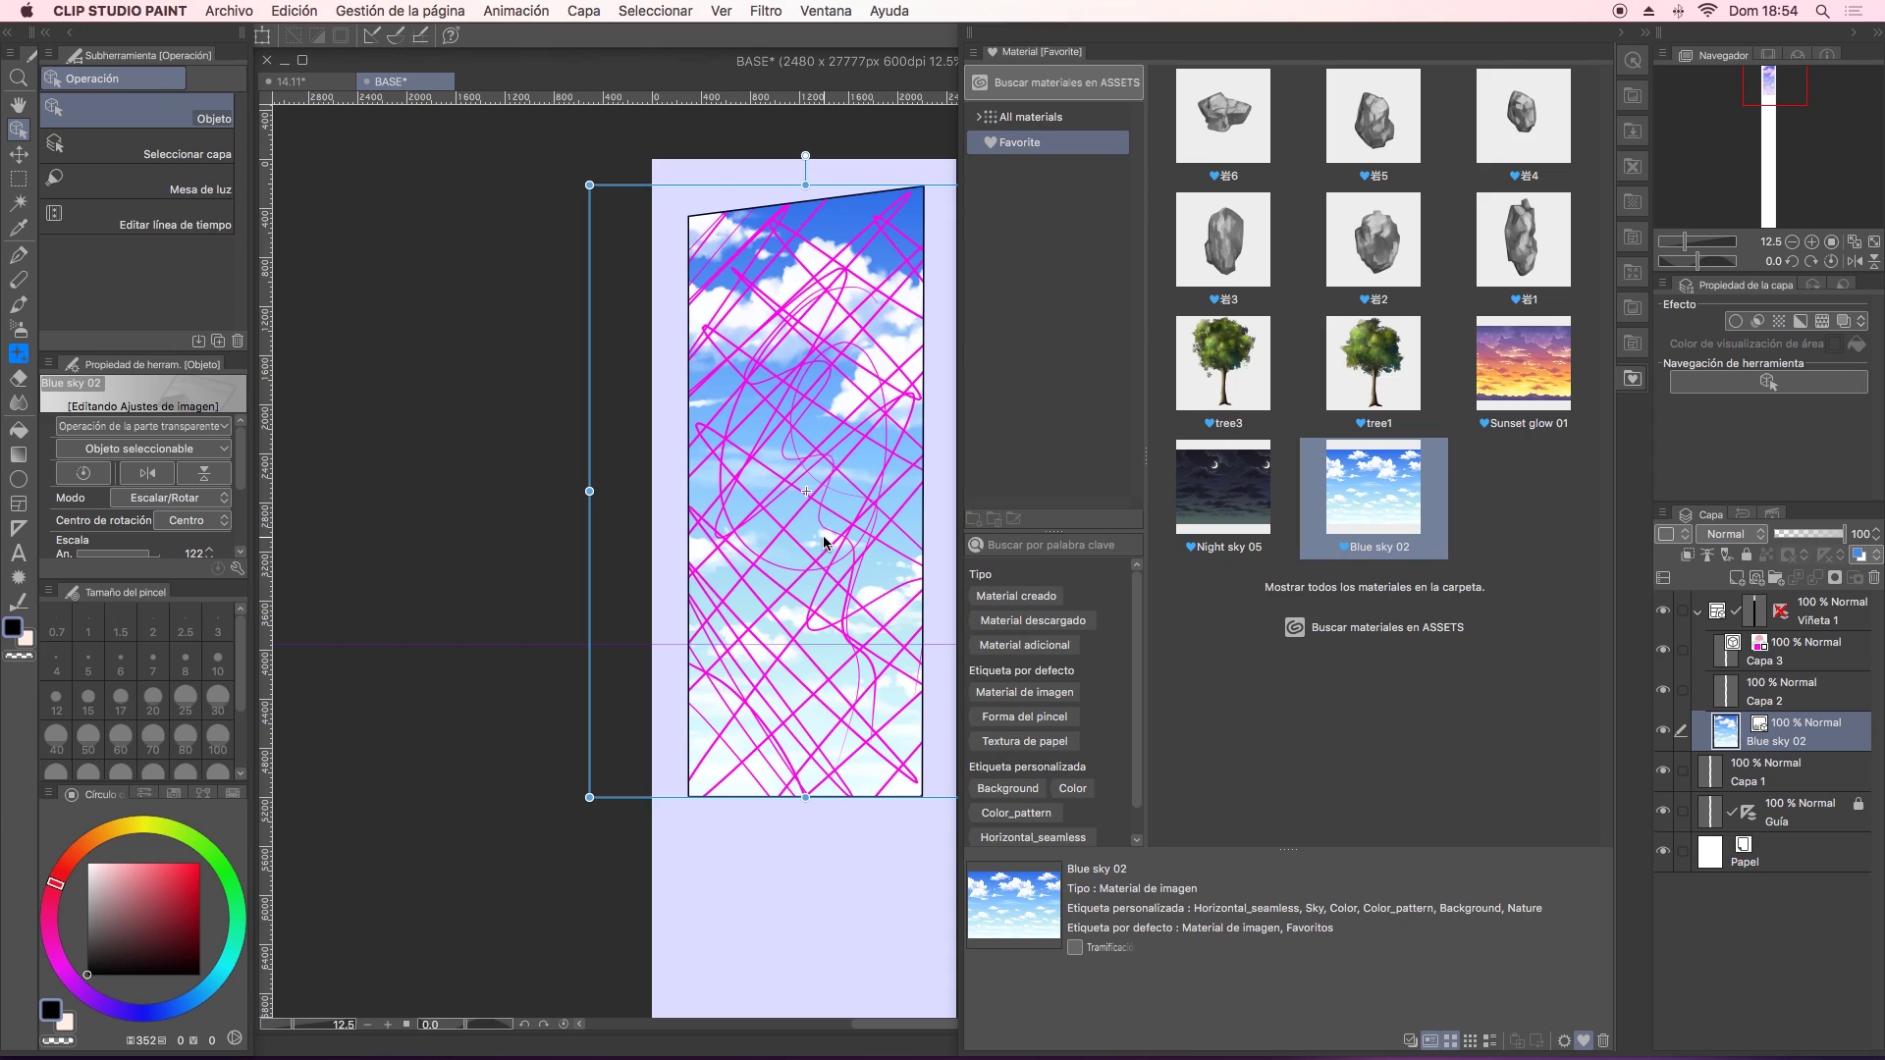
{"action": "left_click", "coordinate": [1632, 33]}
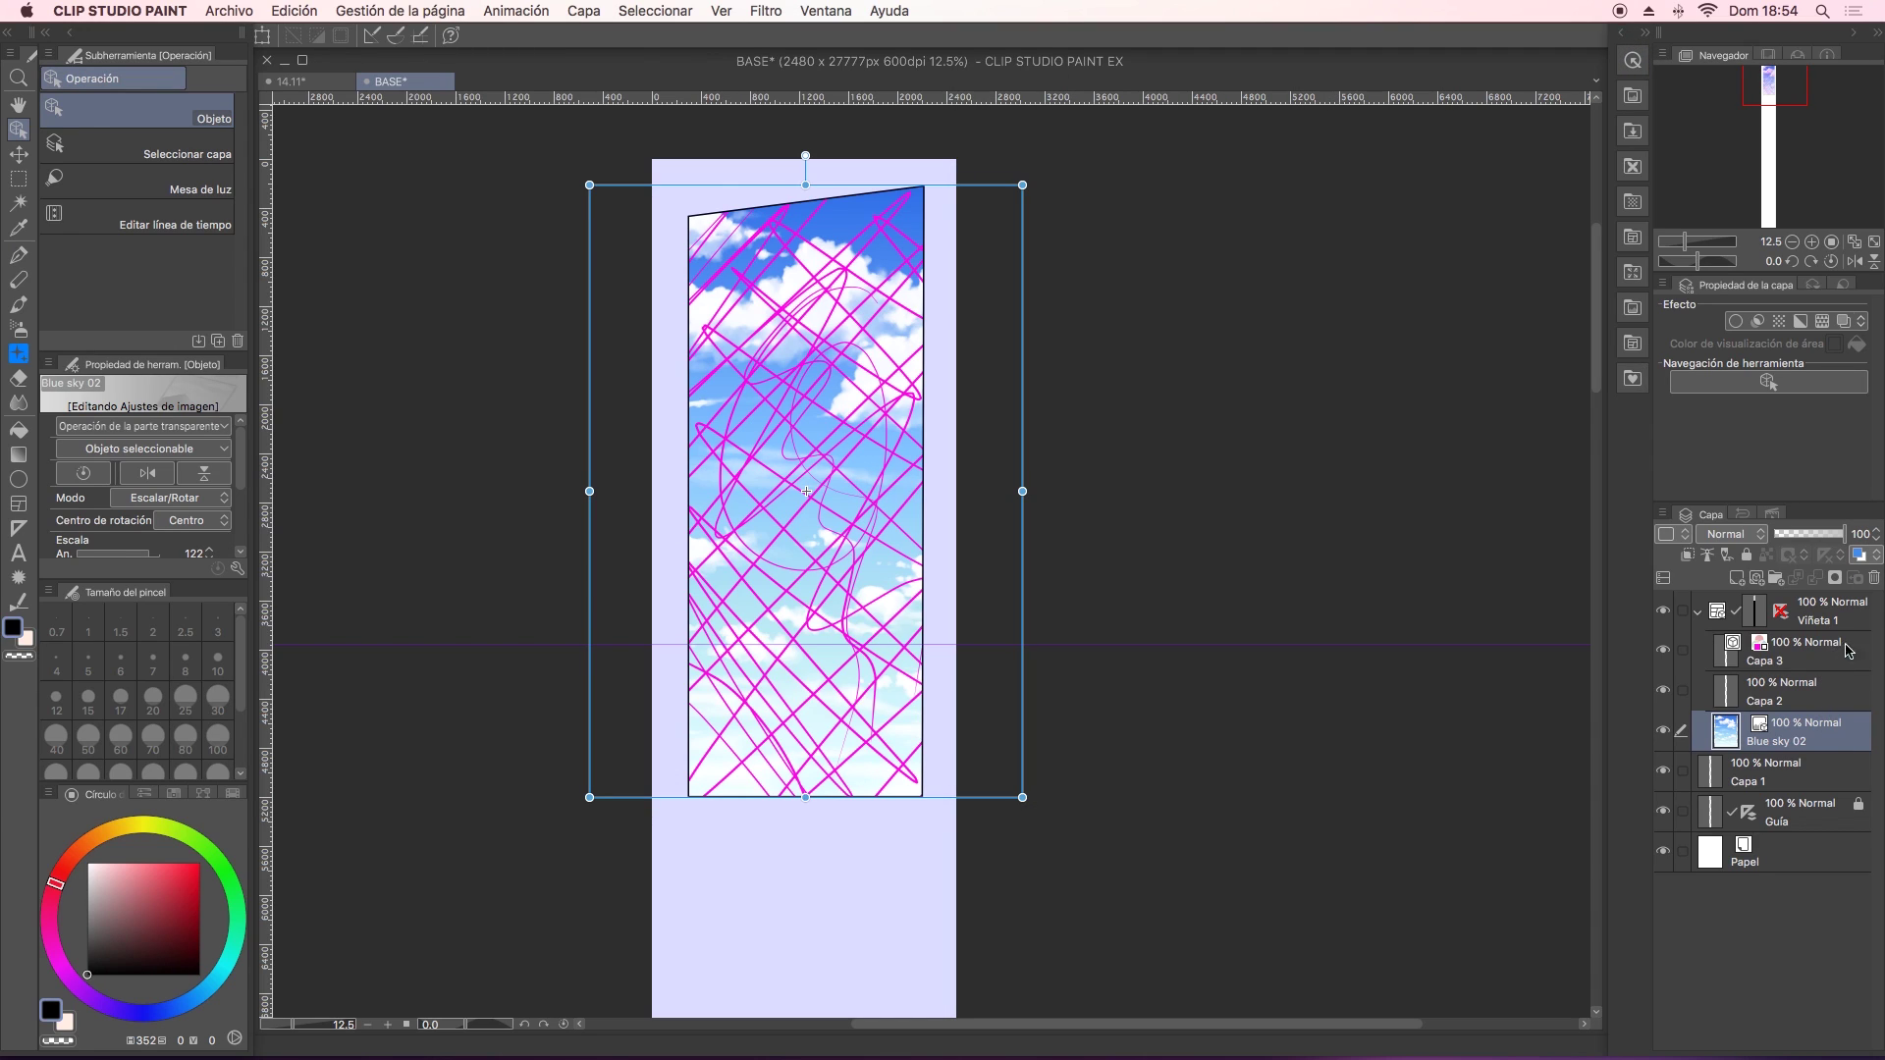
{"action": "left_click", "coordinate": [1816, 652]}
{"action": "left_click", "coordinate": [1664, 650]}
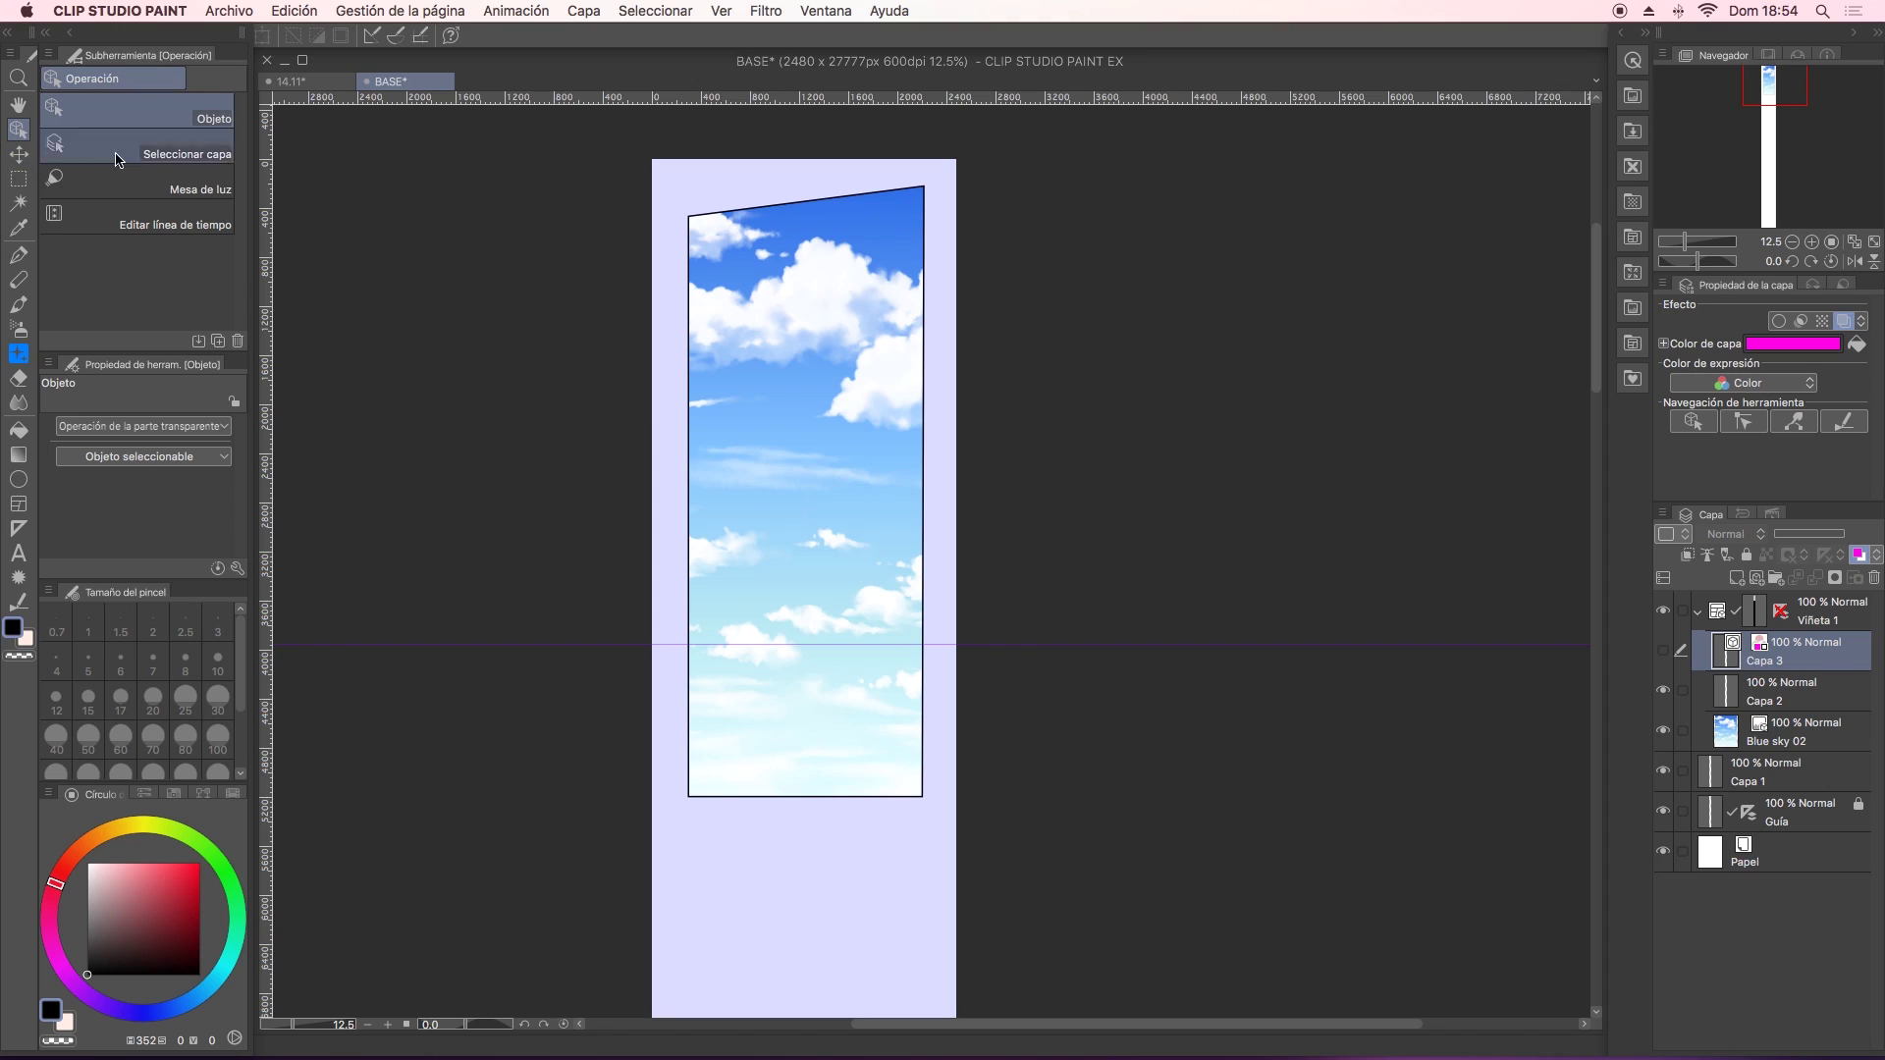
Select the Viñeta 1 and Capa 1 layers, then drag Blue sky 02 onto the page again.
{"action": "left_click", "coordinate": [79, 140]}
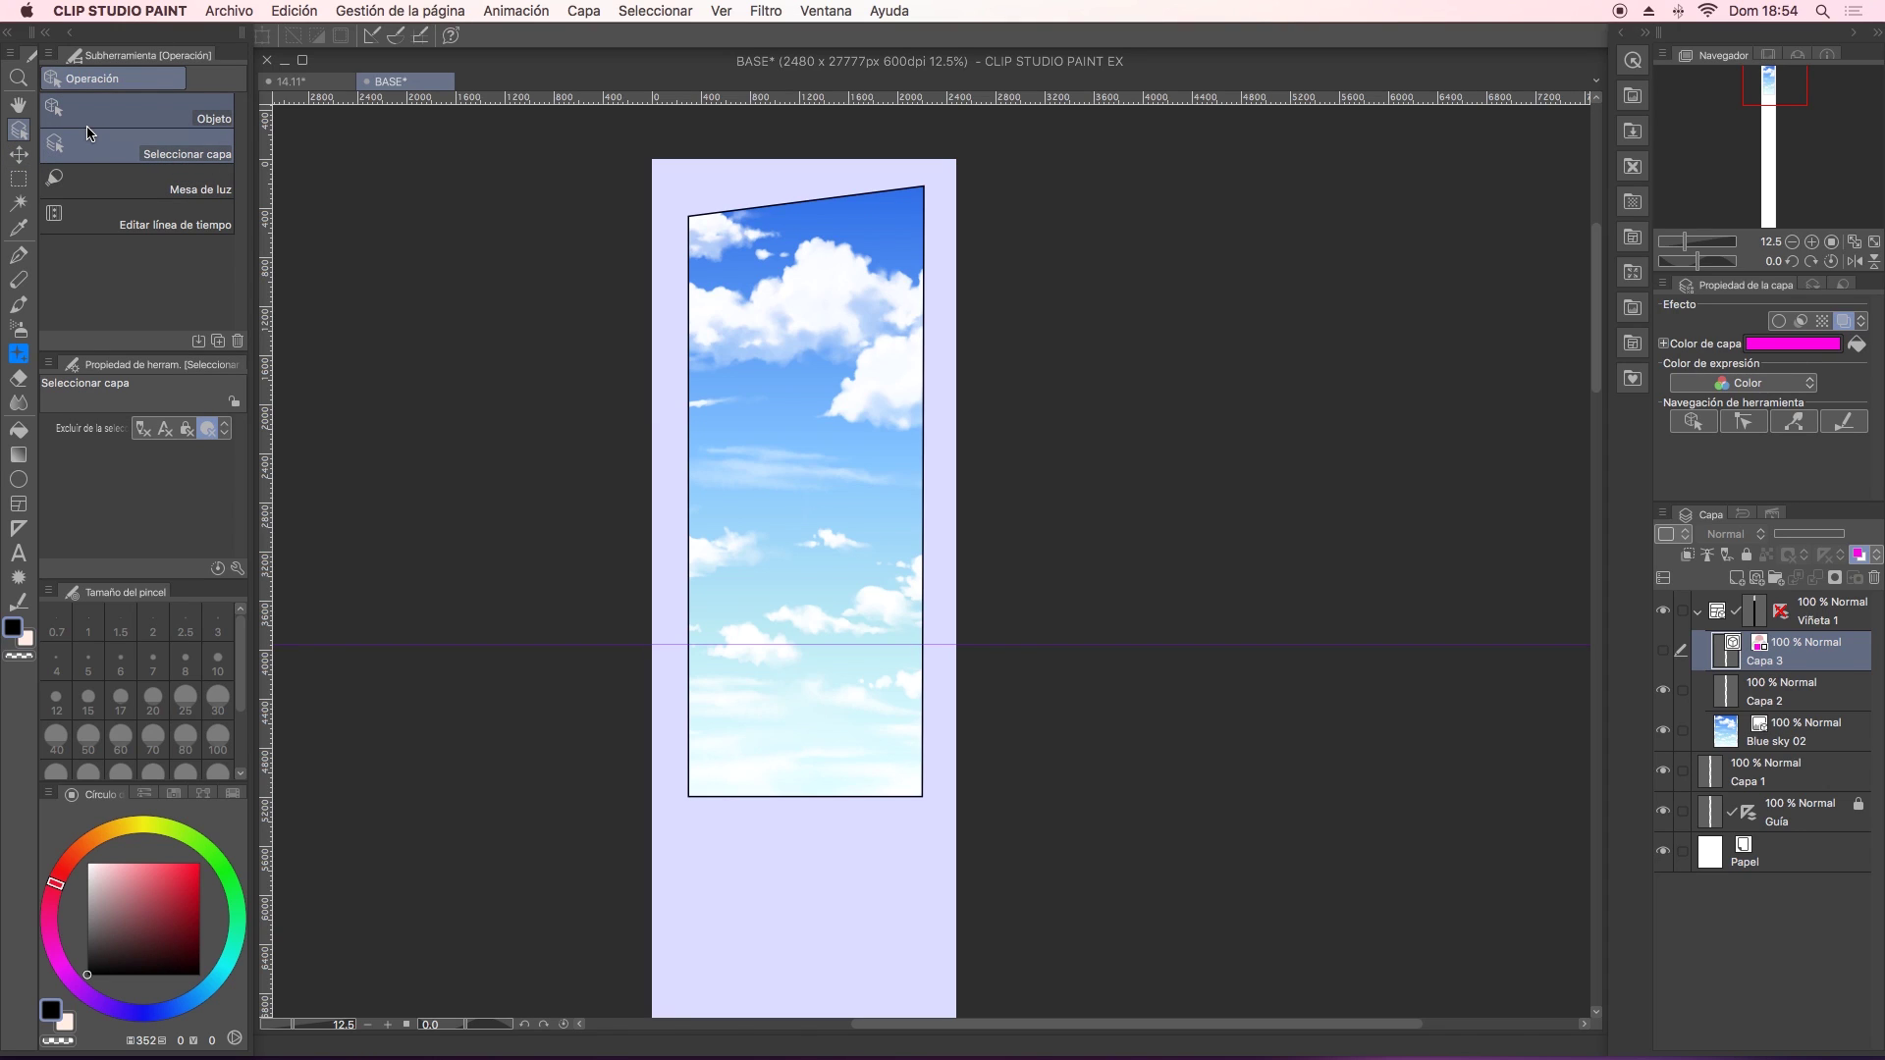
{"action": "left_click", "coordinate": [1834, 619]}
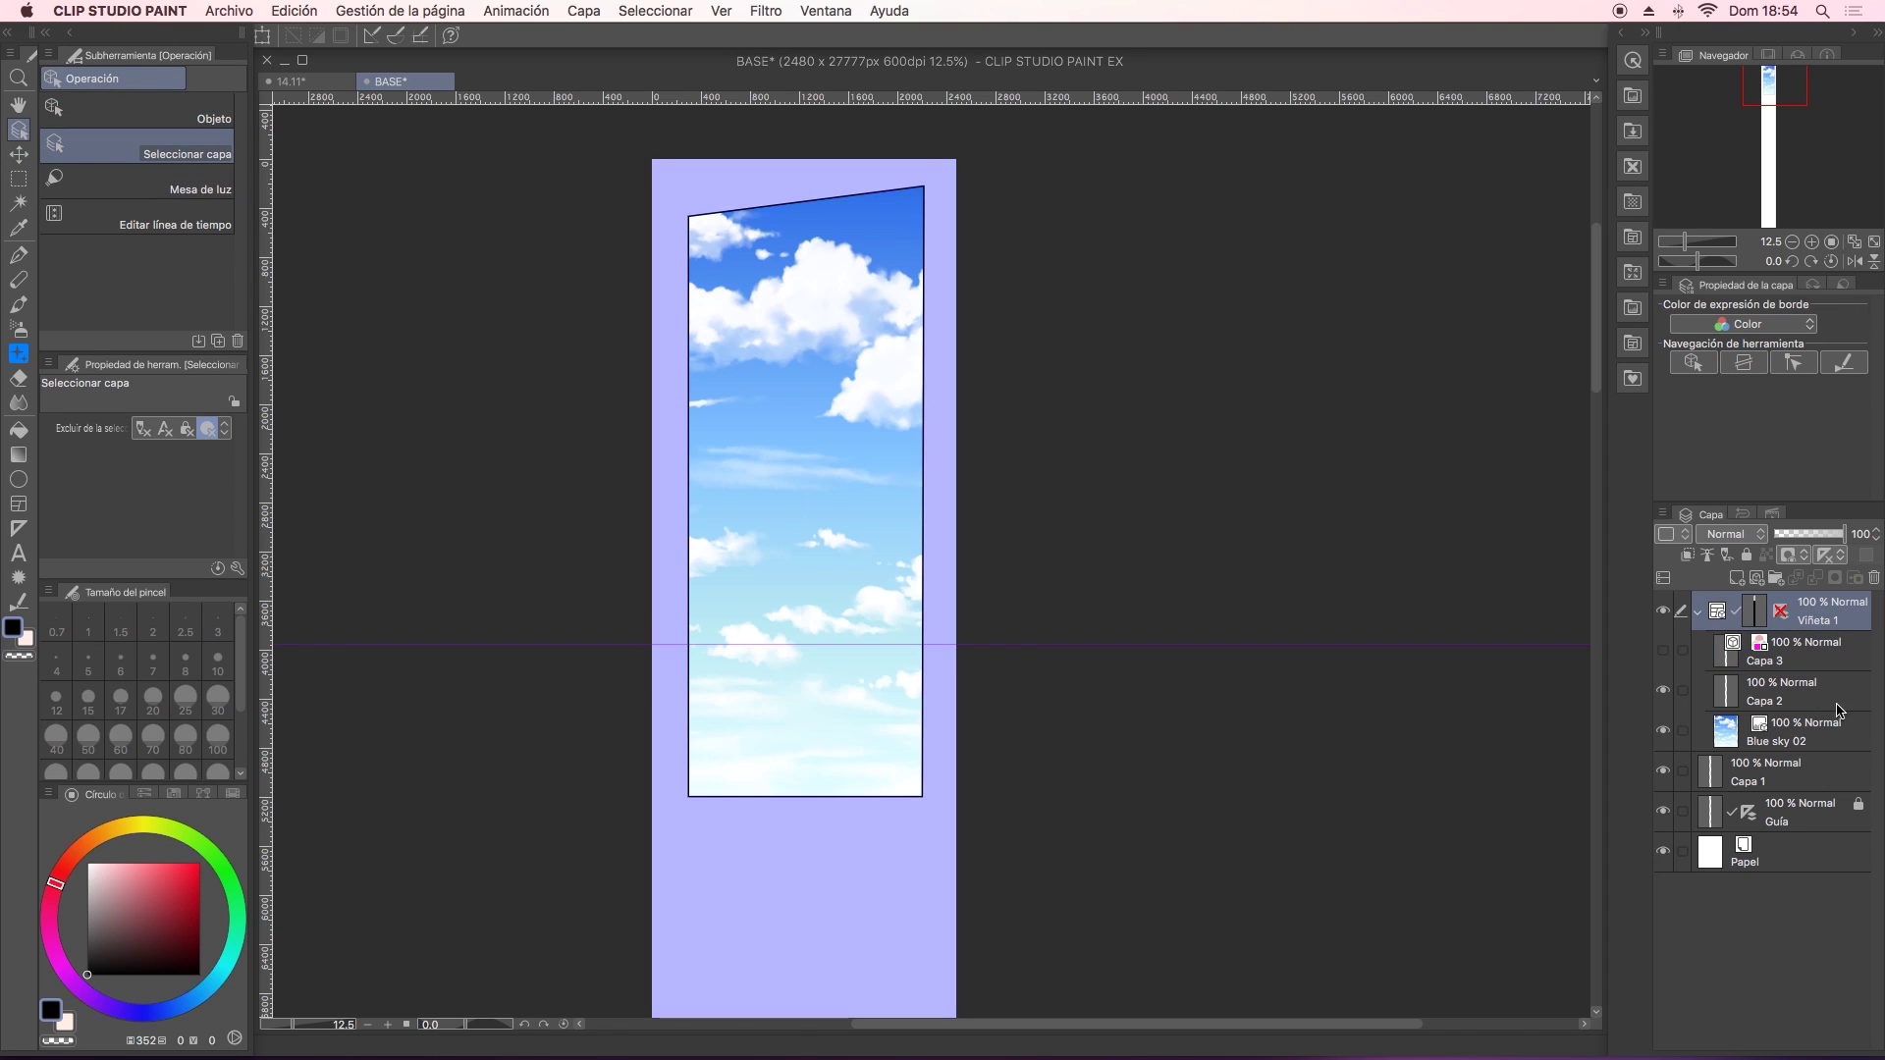
{"action": "left_click", "coordinate": [1814, 780]}
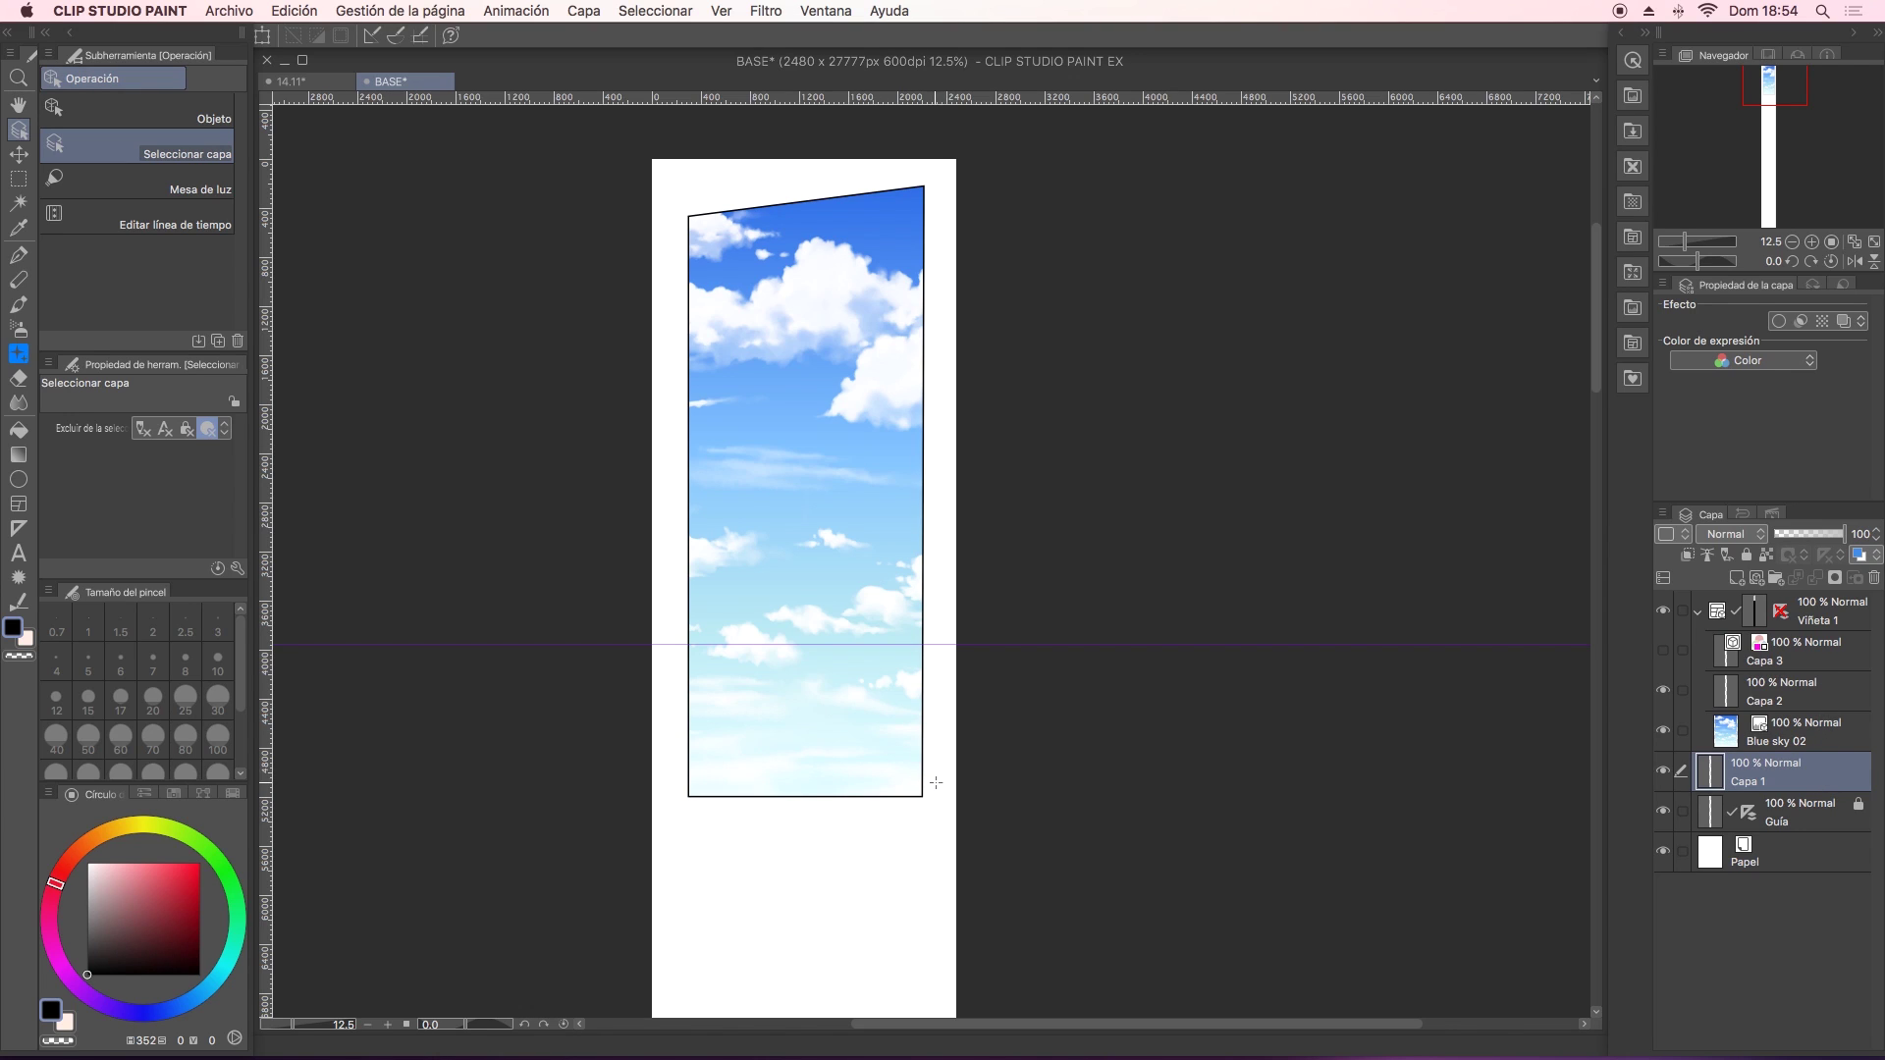
{"action": "scroll", "coordinate": [930, 727], "scroll_direction": "down", "scroll_amount": 1}
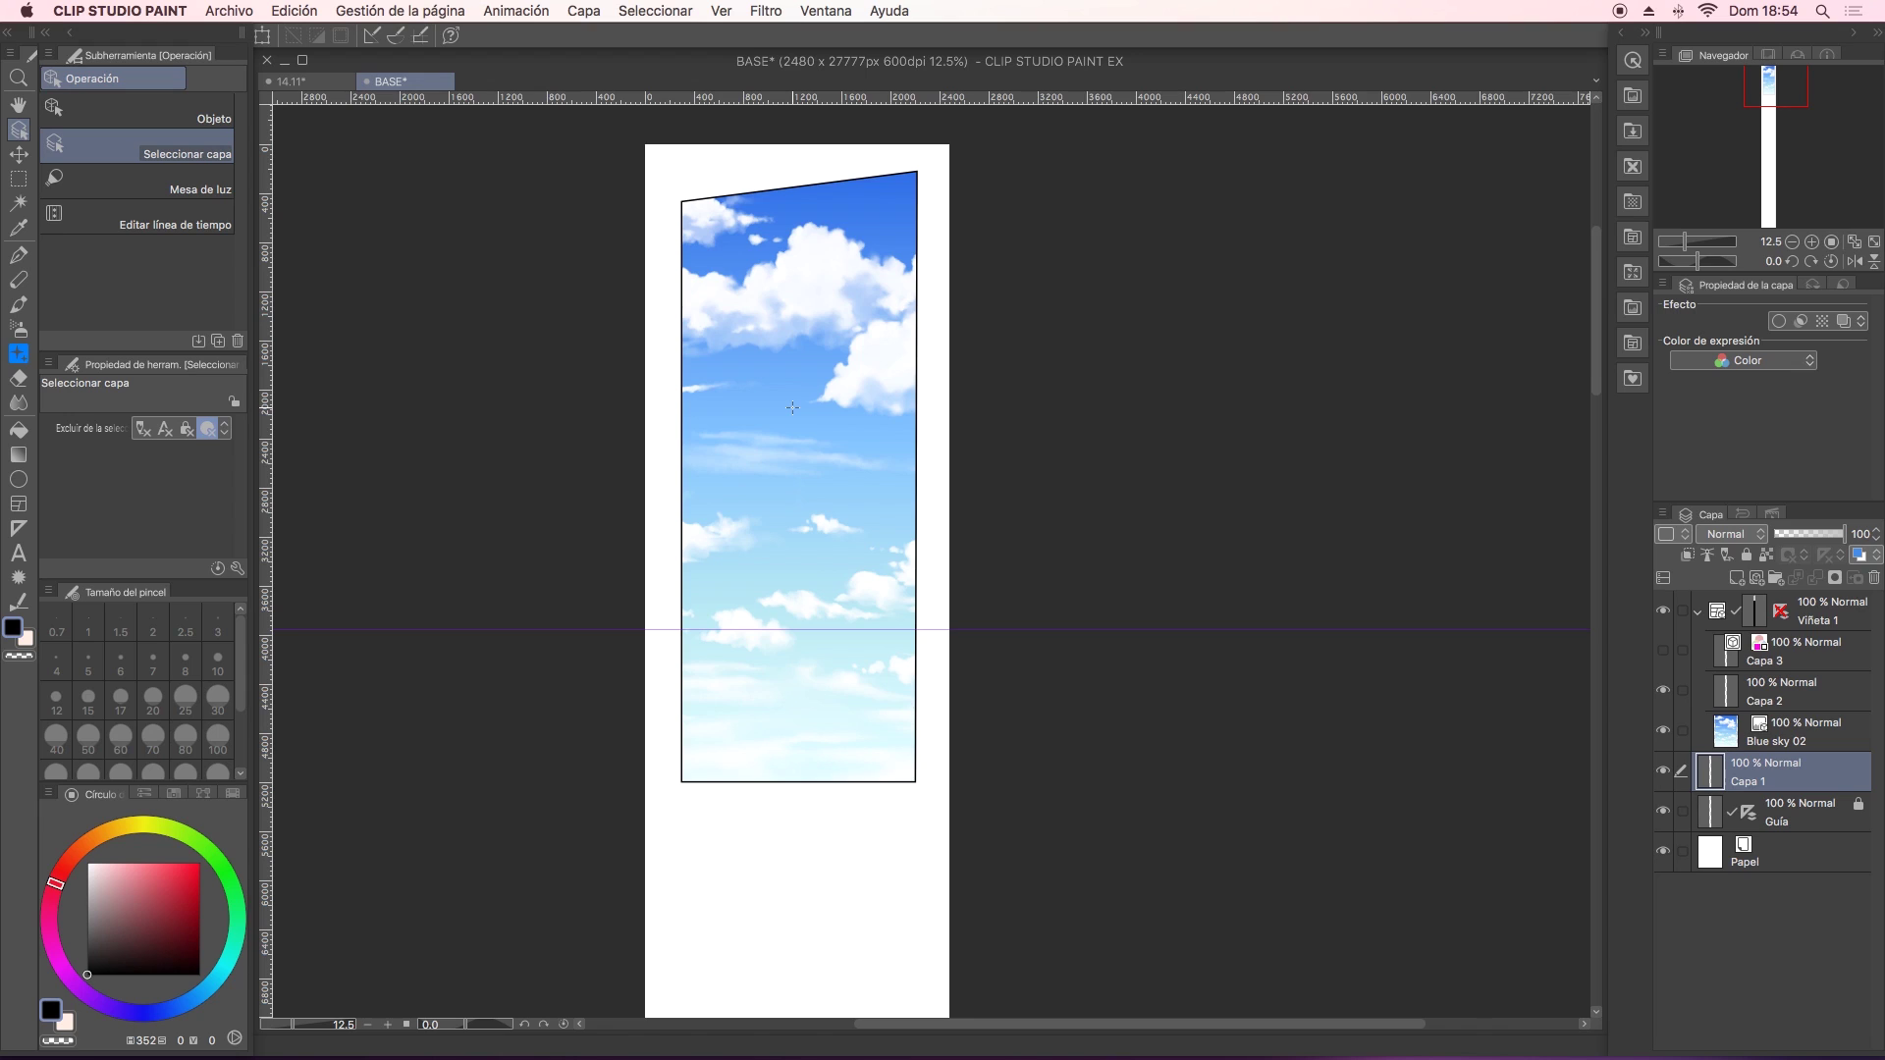
{"action": "left_click", "coordinate": [1633, 378]}
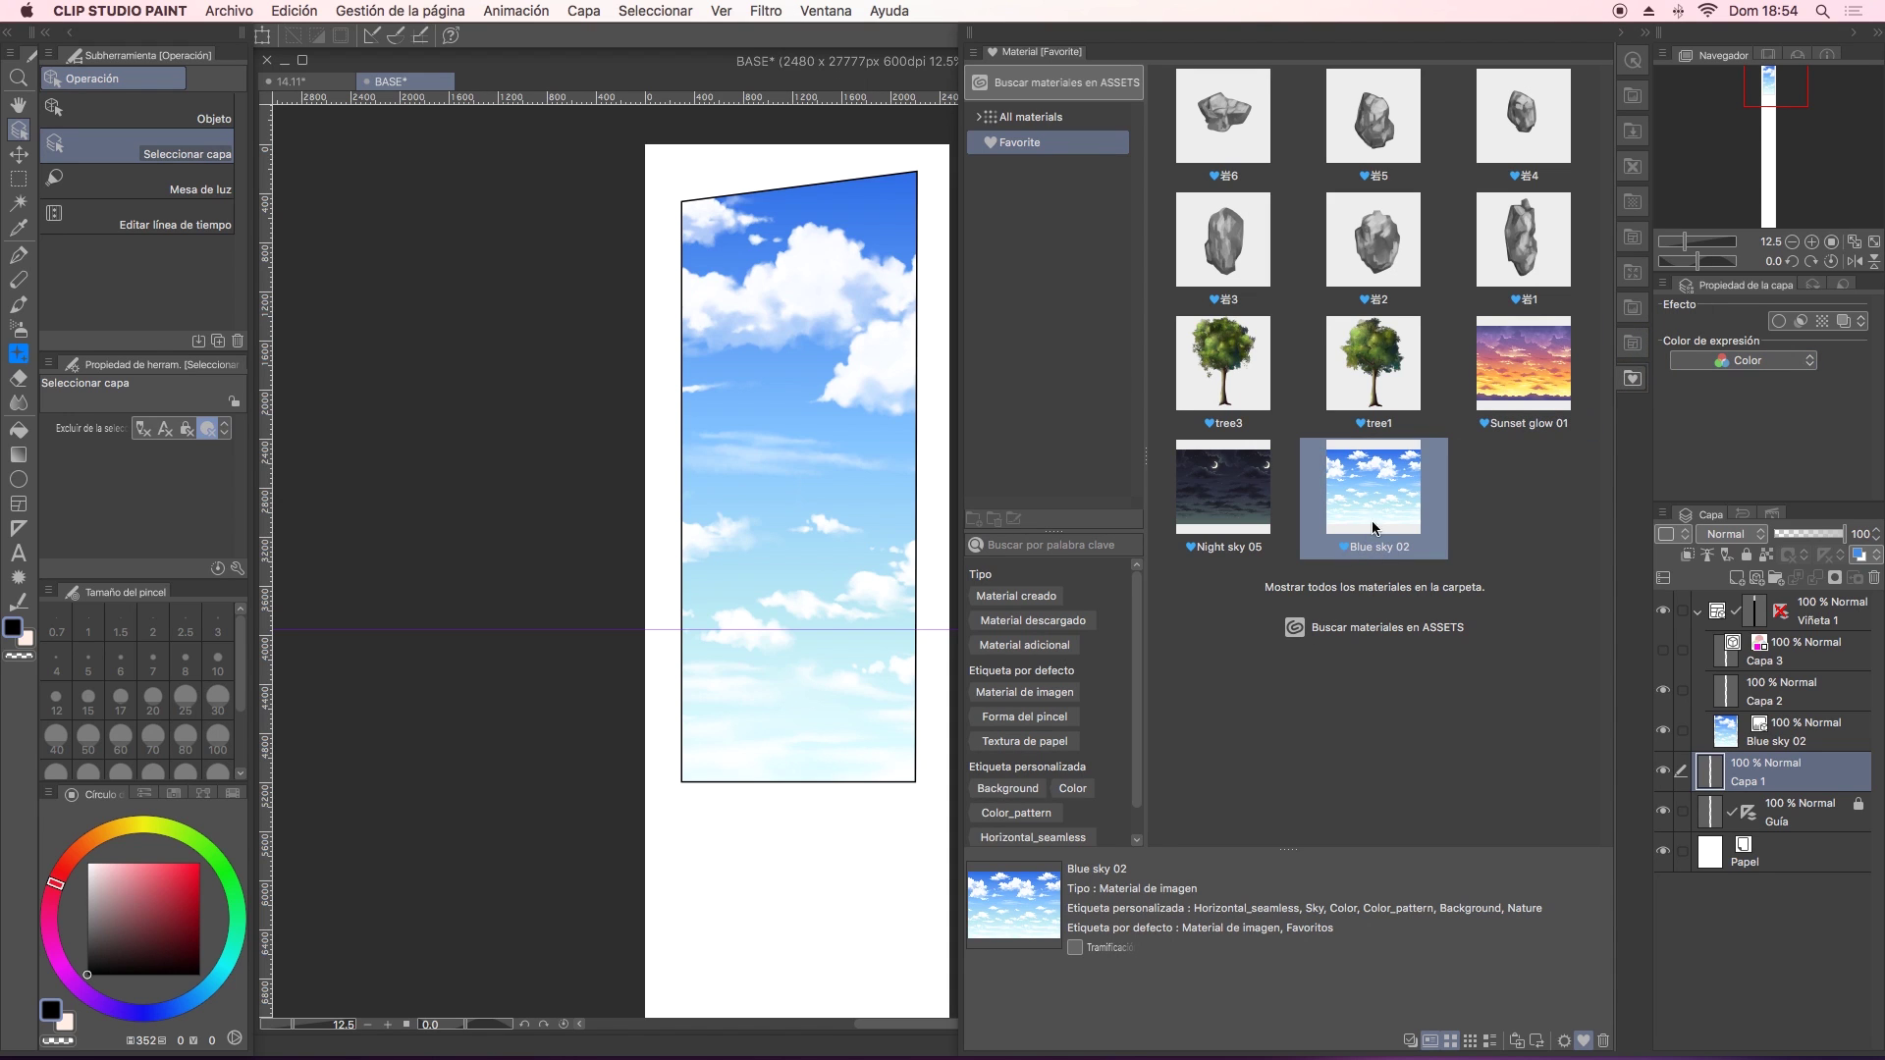
{"action": "mouse_move", "coordinate": [1374, 523]}
{"action": "left_mouse_down"}
{"action": "mouse_move", "coordinate": [829, 938]}
{"action": "mouse_move", "coordinate": [782, 934]}
{"action": "left_mouse_up"}
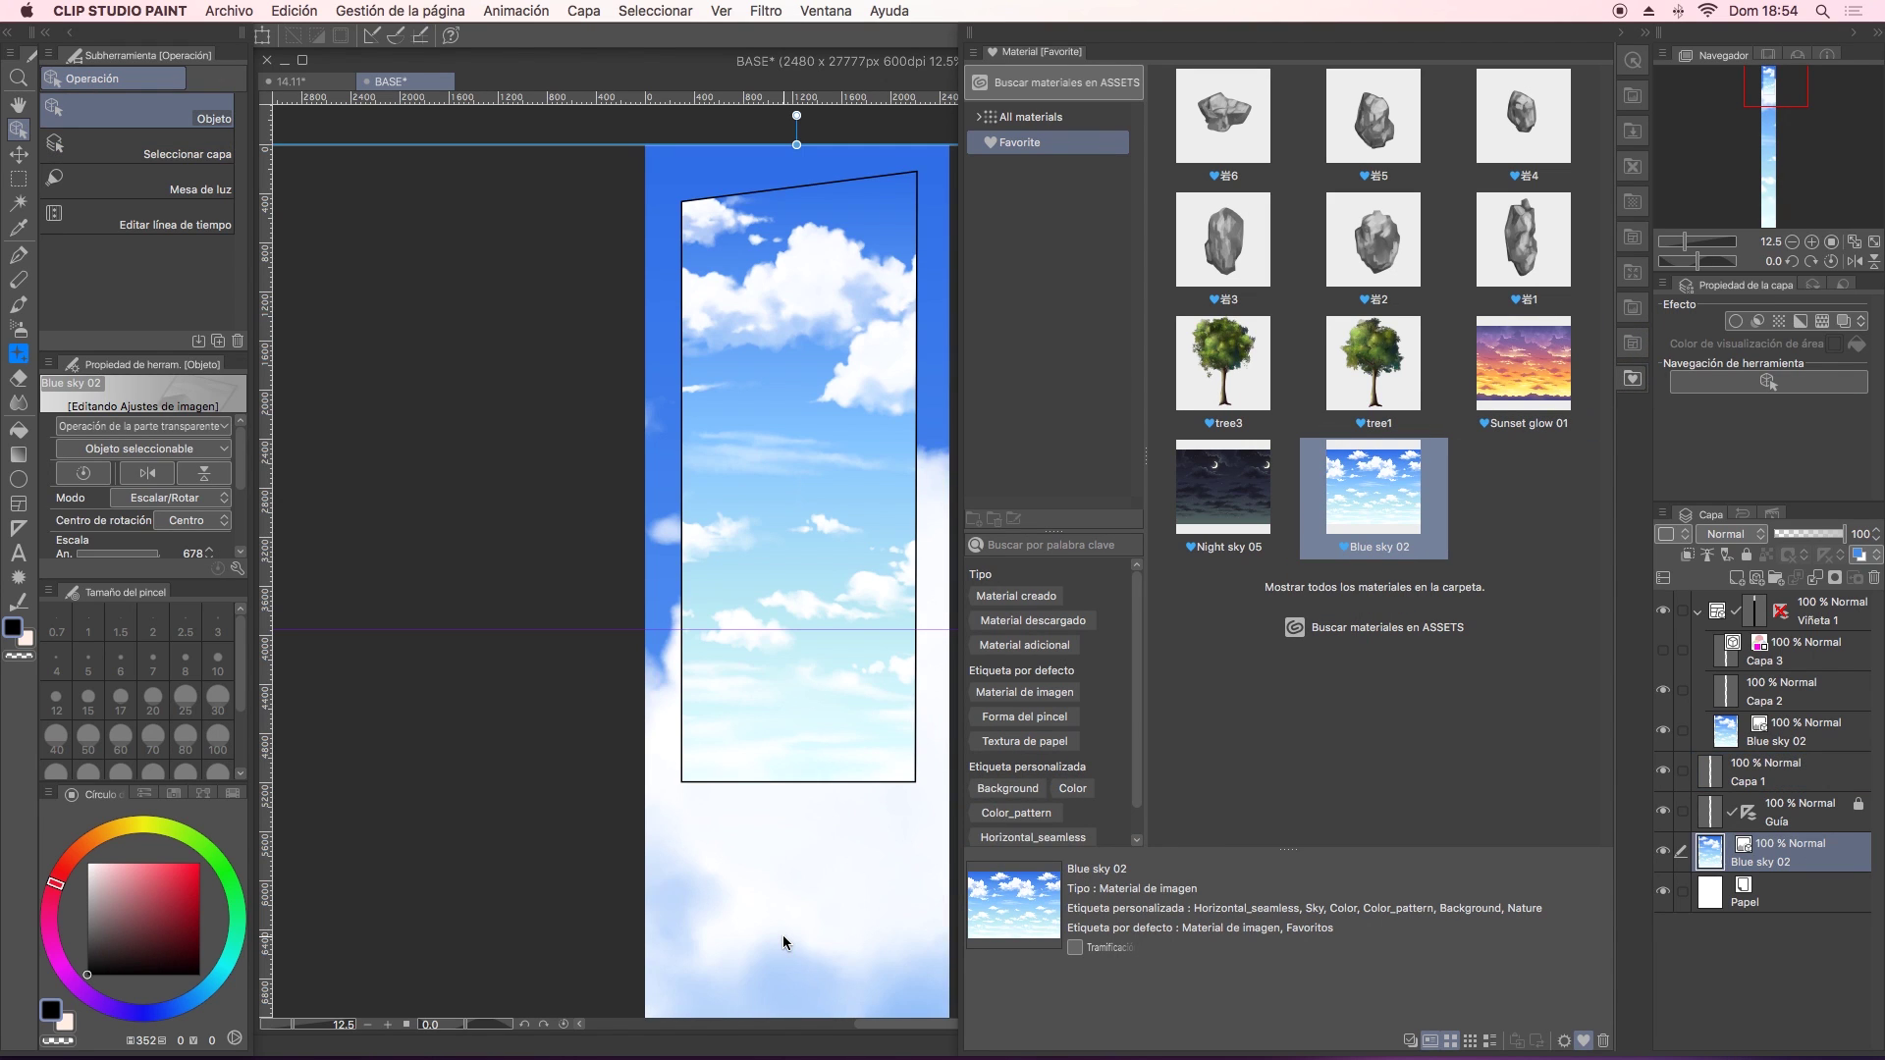
Delete the extra Blue sky 02 layer and hide the remaining Blue sky 02 layer.
{"action": "left_click_drag", "start_coordinate": [860, 860], "coordinate": [841, 370]}
{"action": "mouse_move", "coordinate": [830, 942]}
{"action": "left_mouse_down"}
{"action": "mouse_move", "coordinate": [846, 456]}
{"action": "mouse_move", "coordinate": [830, 943]}
{"action": "left_mouse_up"}
{"action": "left_click_drag", "start_coordinate": [827, 378], "coordinate": [827, 959]}
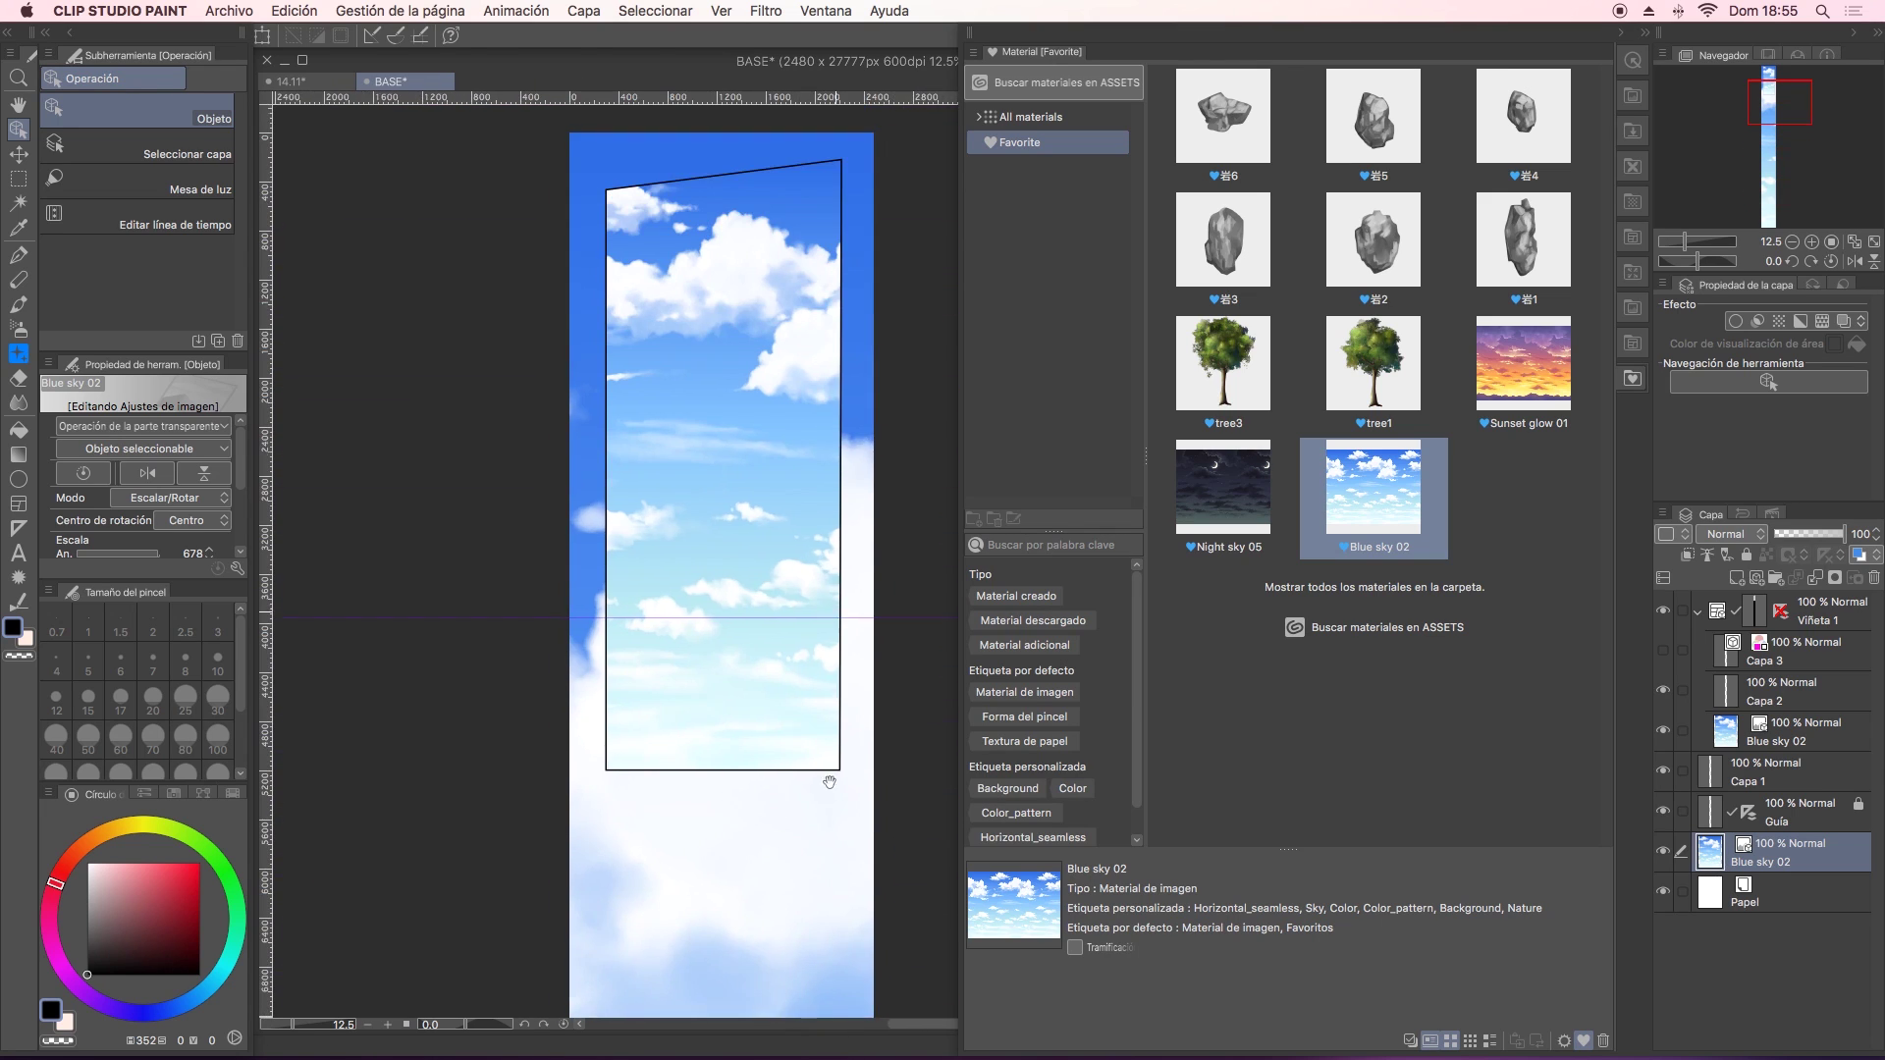
{"action": "mouse_move", "coordinate": [829, 782]}
{"action": "left_mouse_down"}
{"action": "mouse_move", "coordinate": [829, 982]}
{"action": "mouse_move", "coordinate": [835, 731]}
{"action": "left_mouse_up"}
{"action": "left_click_drag", "start_coordinate": [839, 654], "coordinate": [842, 765]}
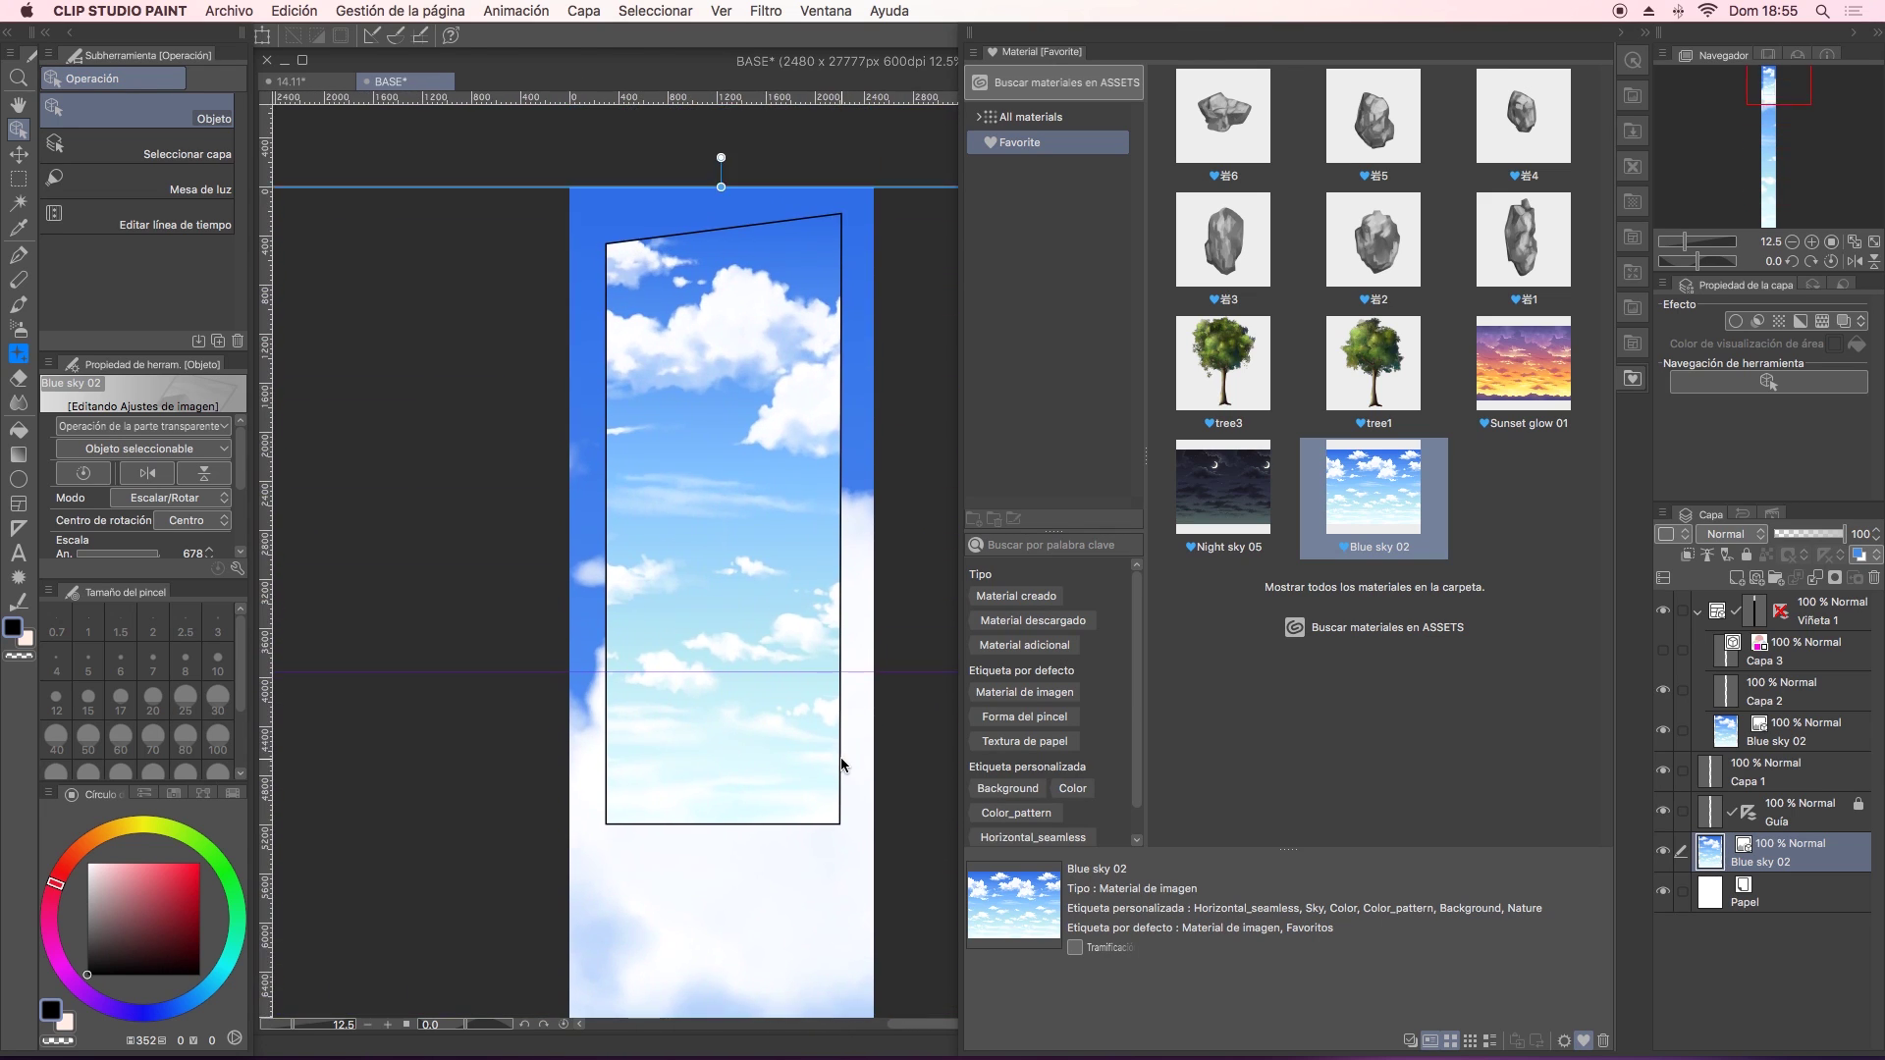
{"action": "key", "text": "Delete"}
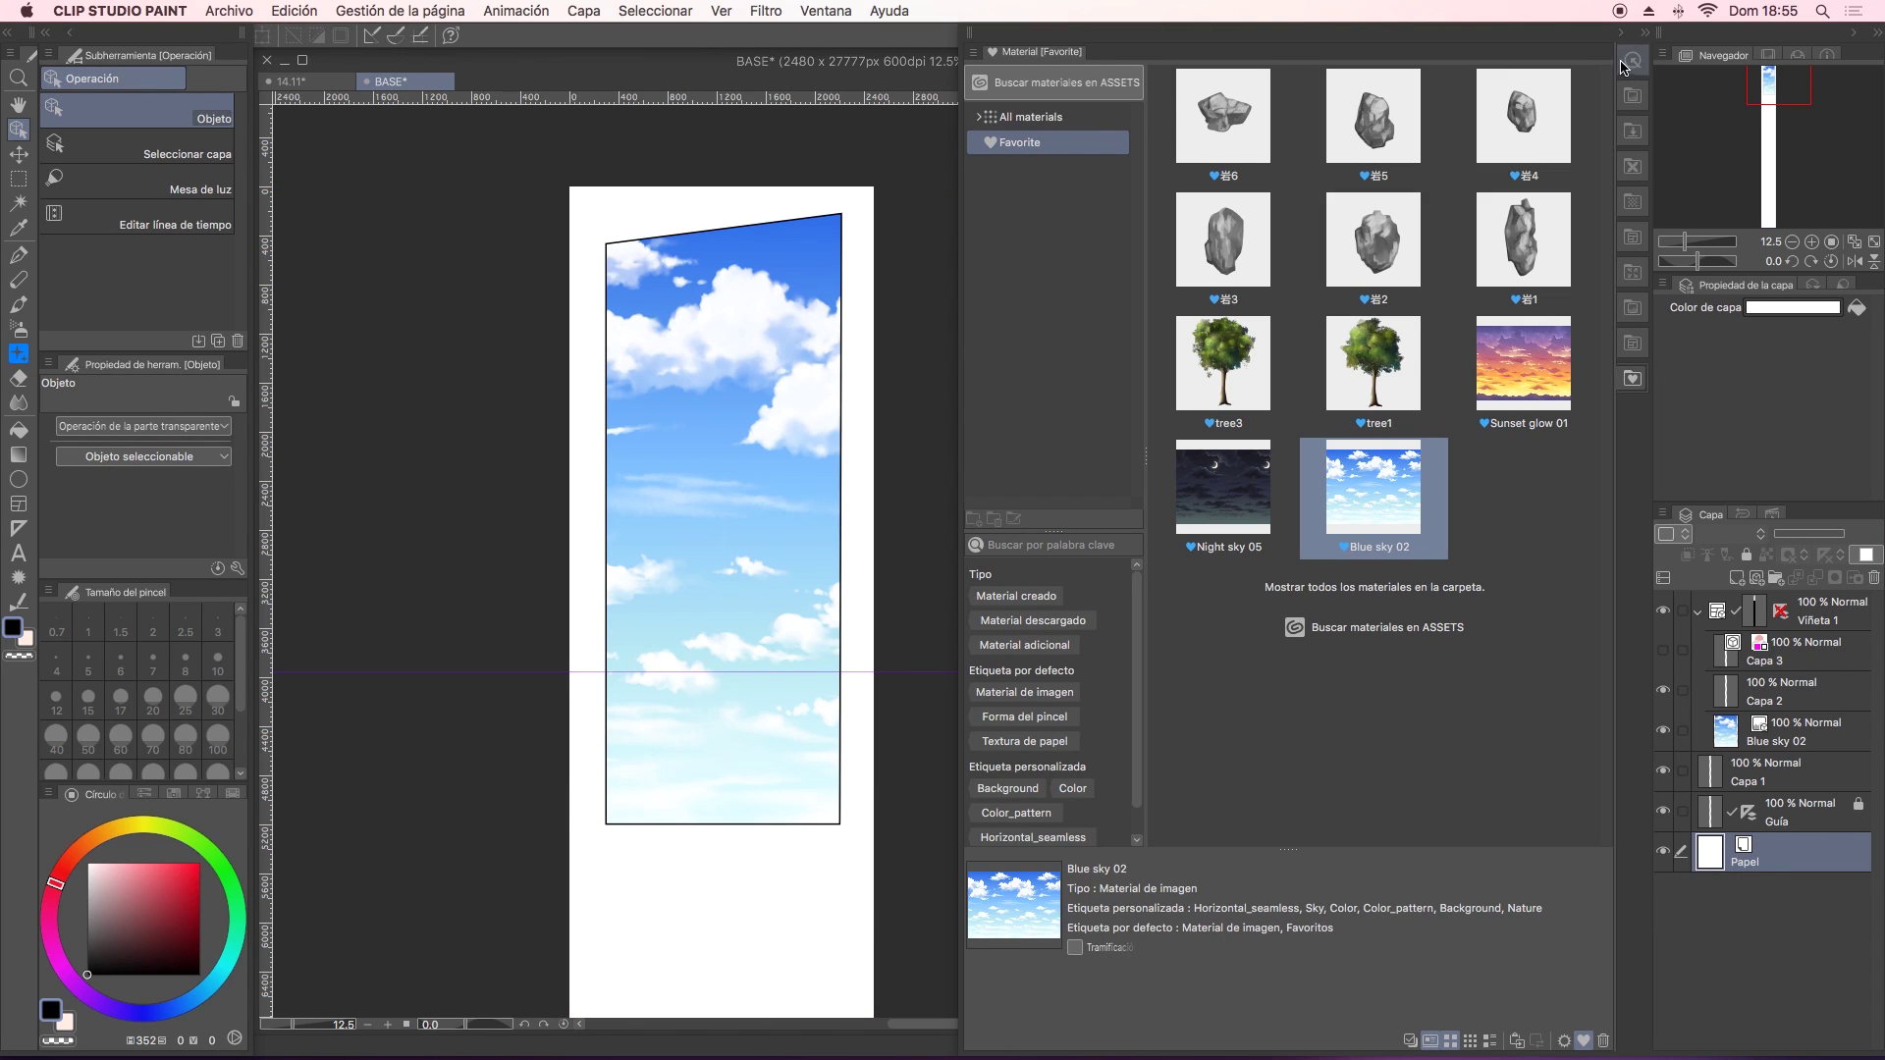
{"action": "left_click", "coordinate": [1644, 36]}
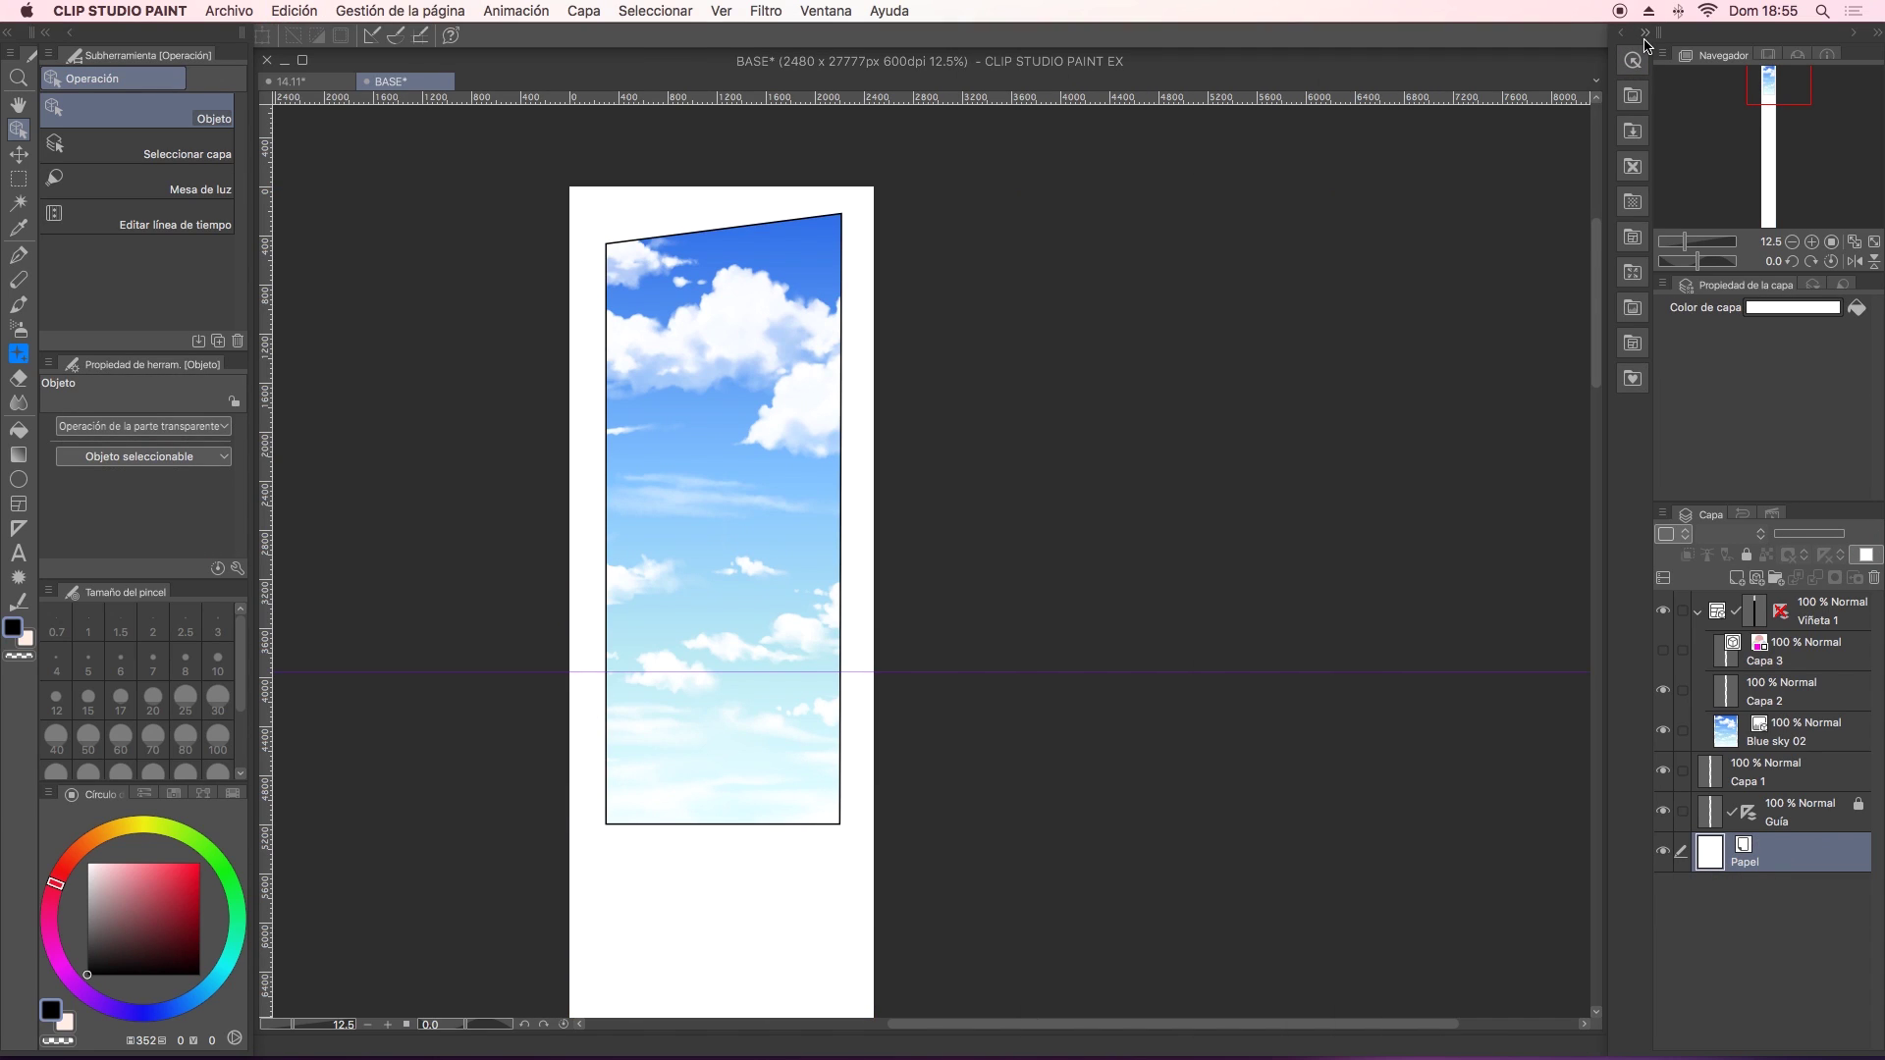
{"action": "left_click", "coordinate": [1816, 732]}
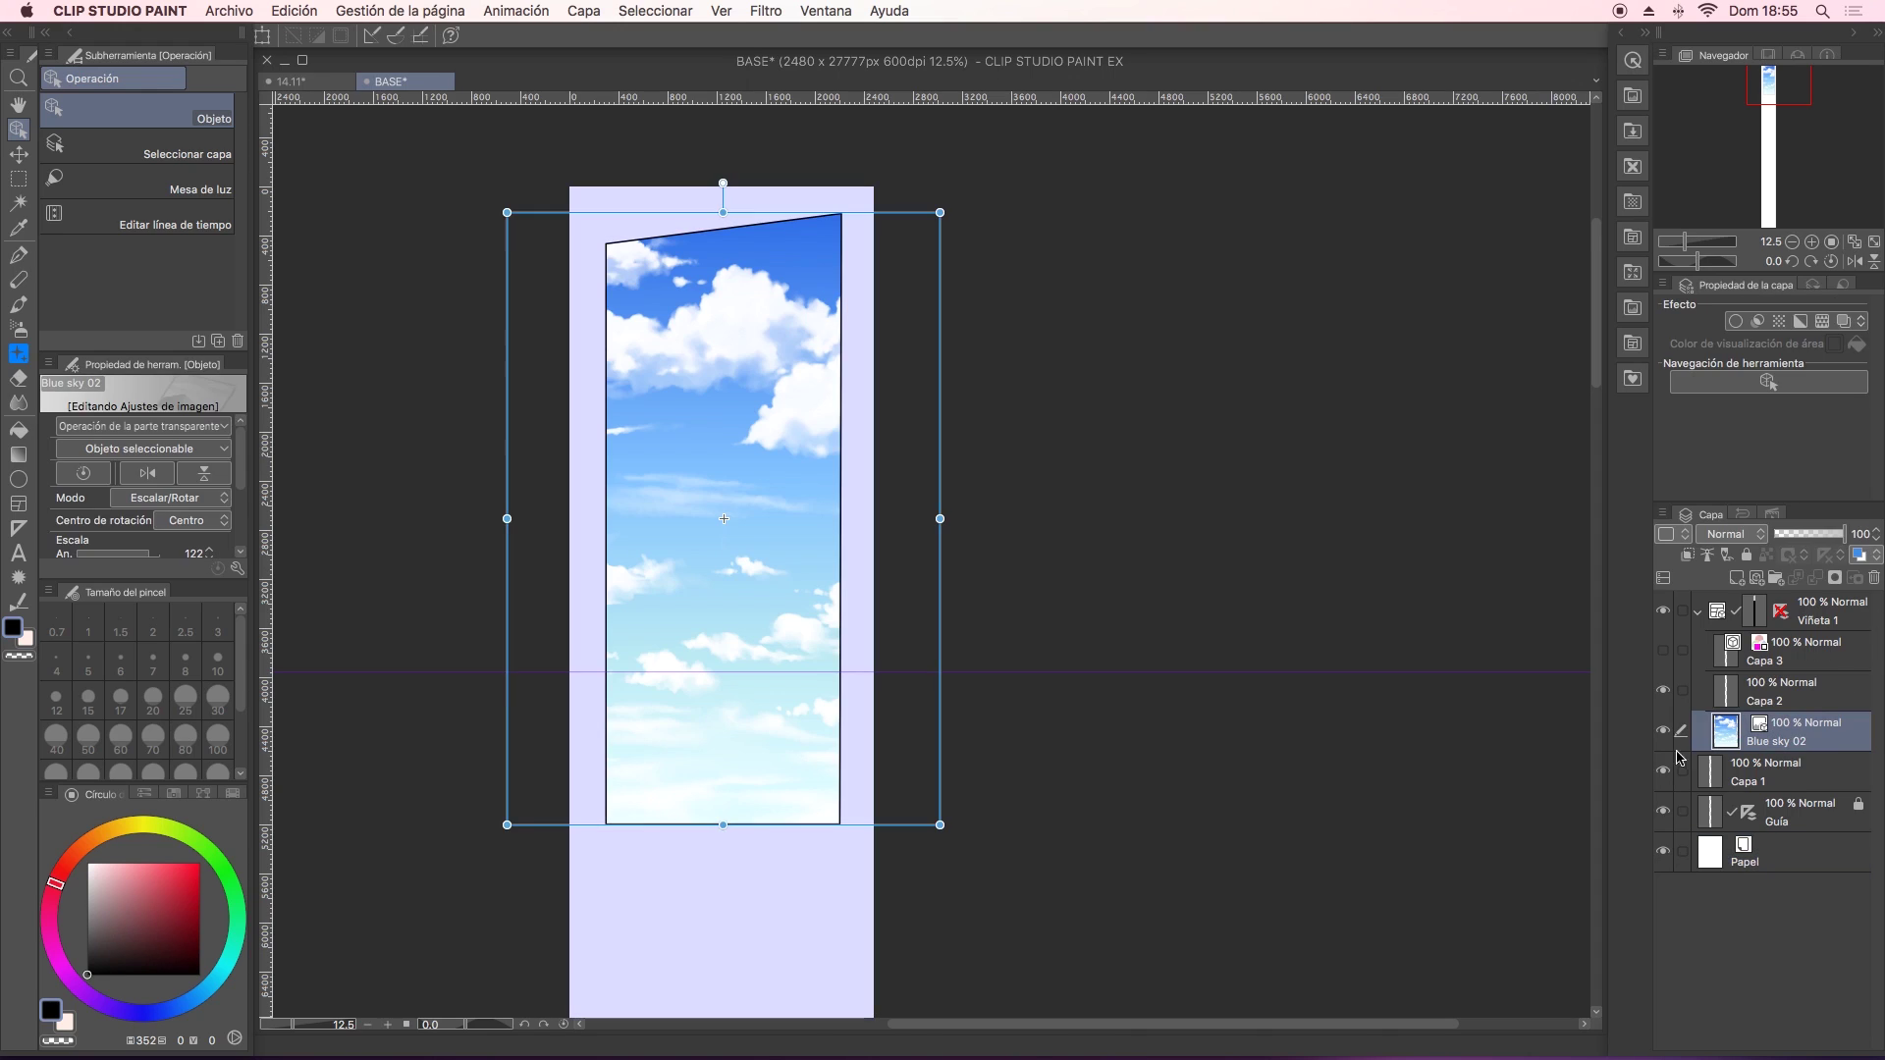
{"action": "left_click", "coordinate": [1663, 731]}
Delete the magenta Capa 3 scribble layer.
{"action": "left_click", "coordinate": [18, 258]}
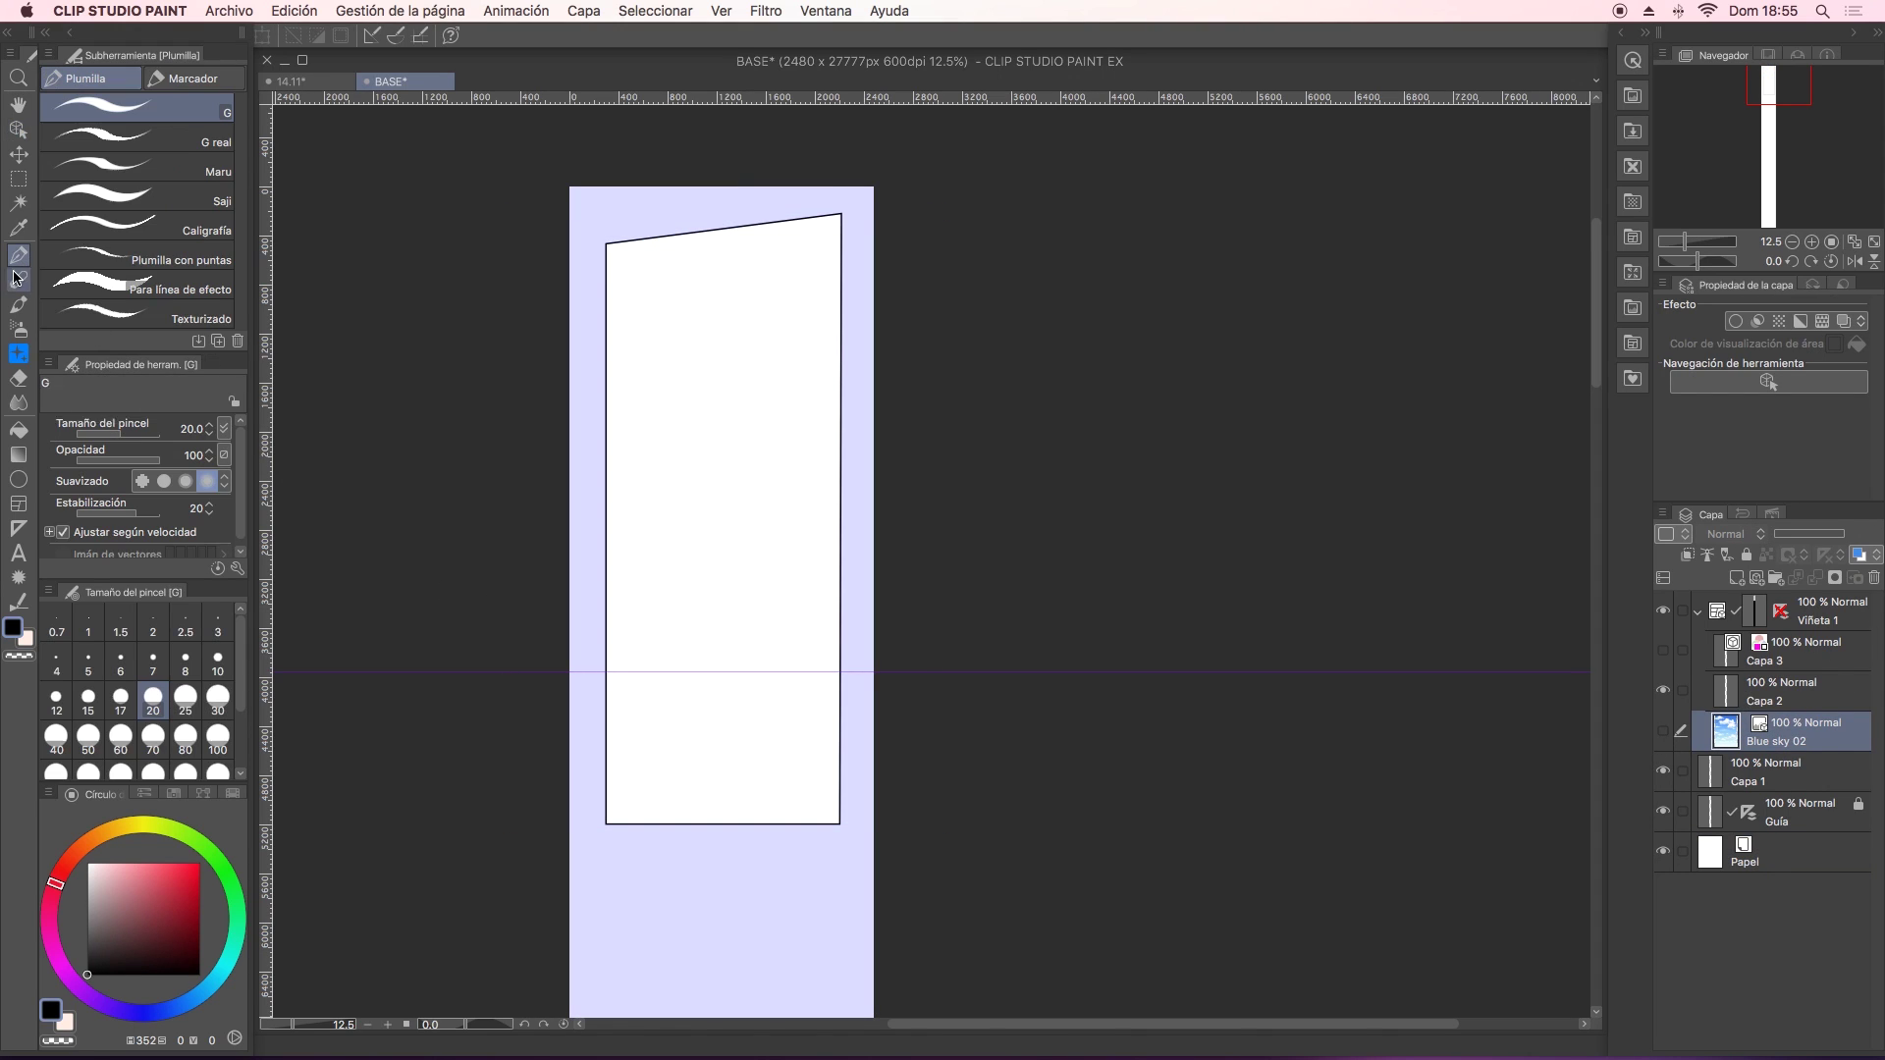
{"action": "left_click", "coordinate": [1811, 653]}
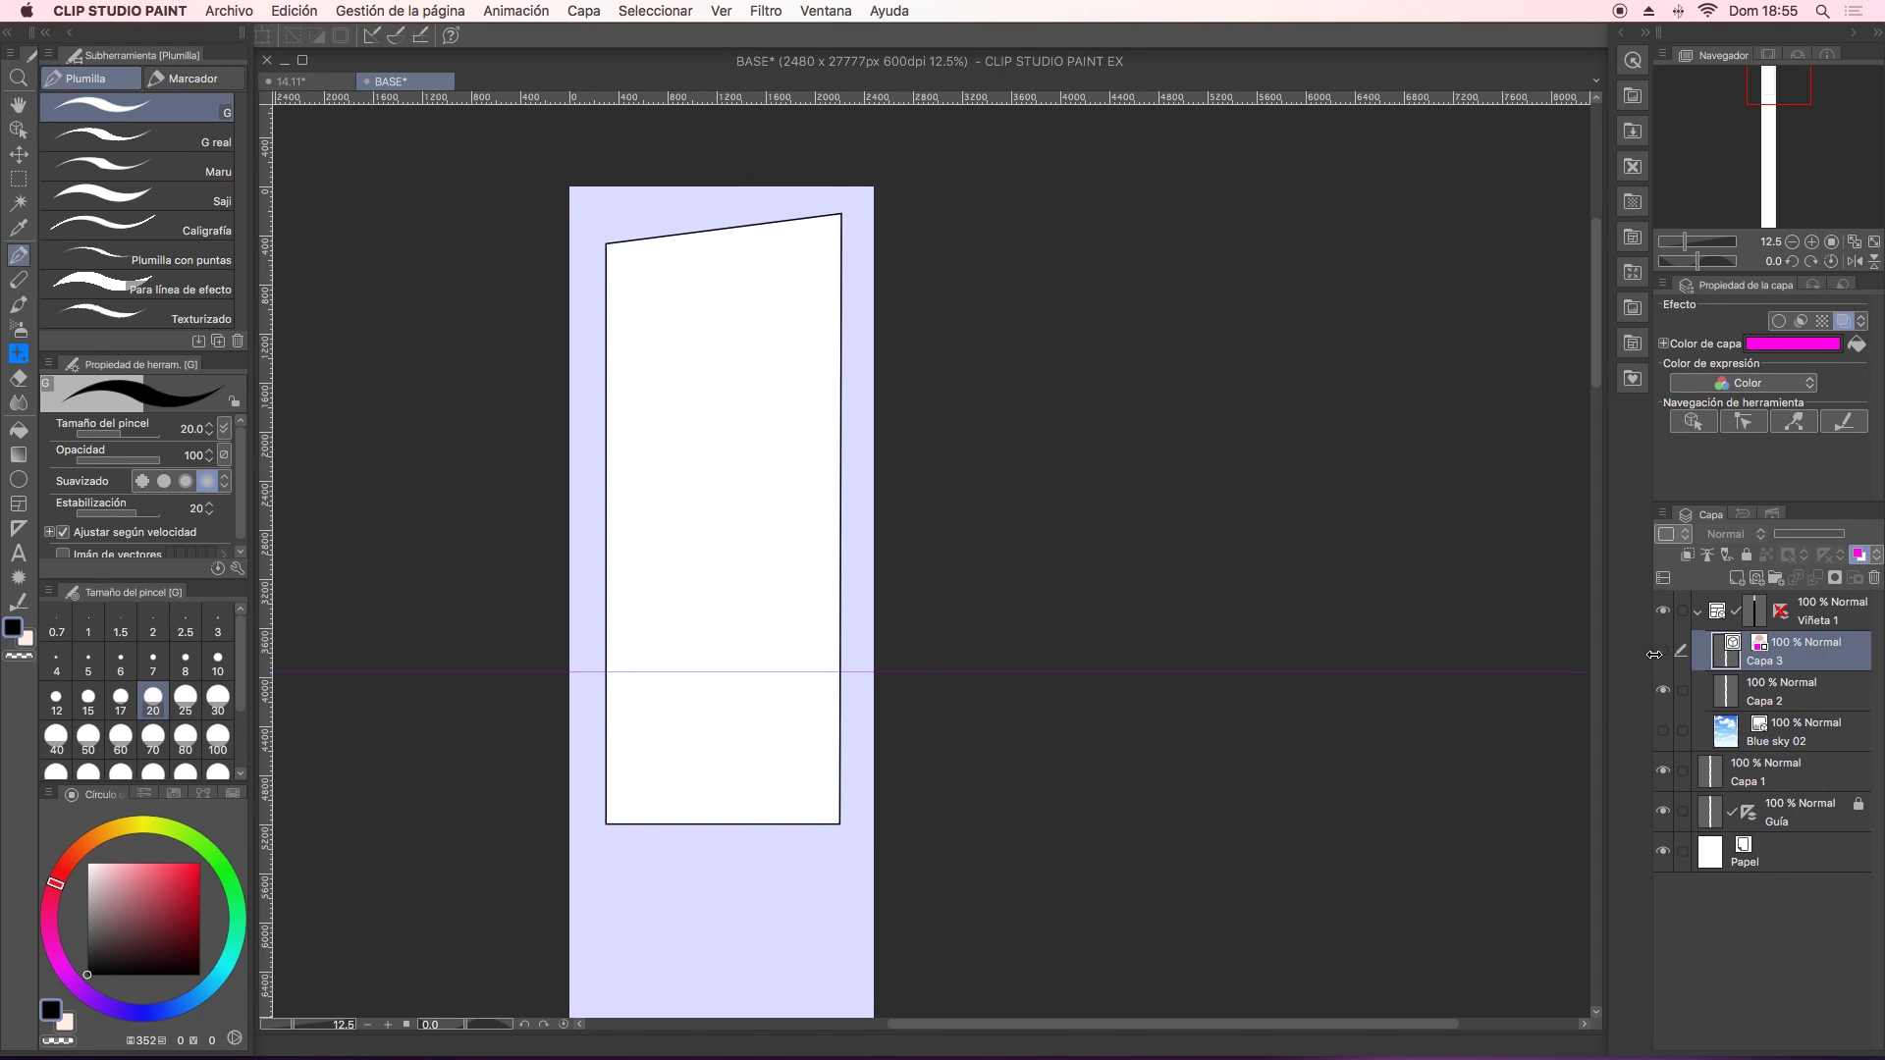
{"action": "left_click", "coordinate": [1662, 649]}
{"action": "left_click", "coordinate": [1874, 578]}
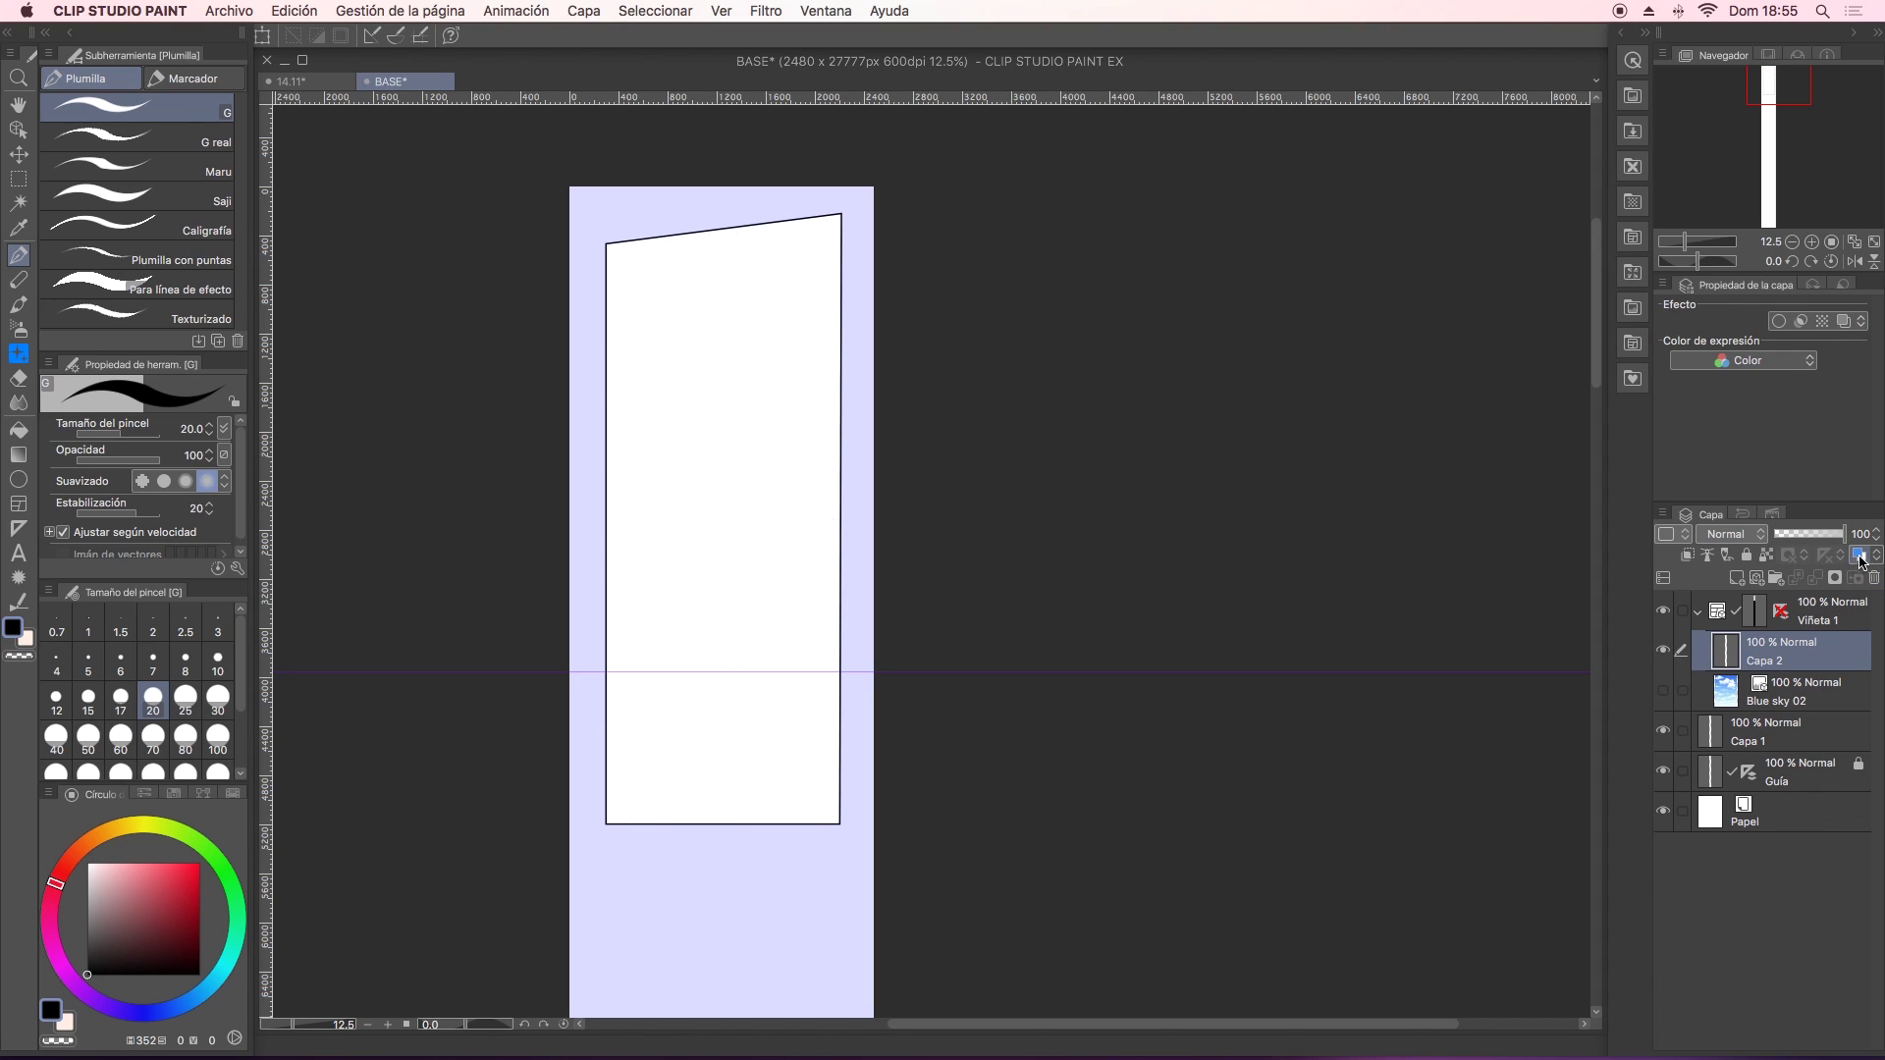
Sketch the figure's head, neck, shoulders, collar and torso sides inside the panel.
{"action": "left_click_drag", "start_coordinate": [707, 332], "coordinate": [715, 333]}
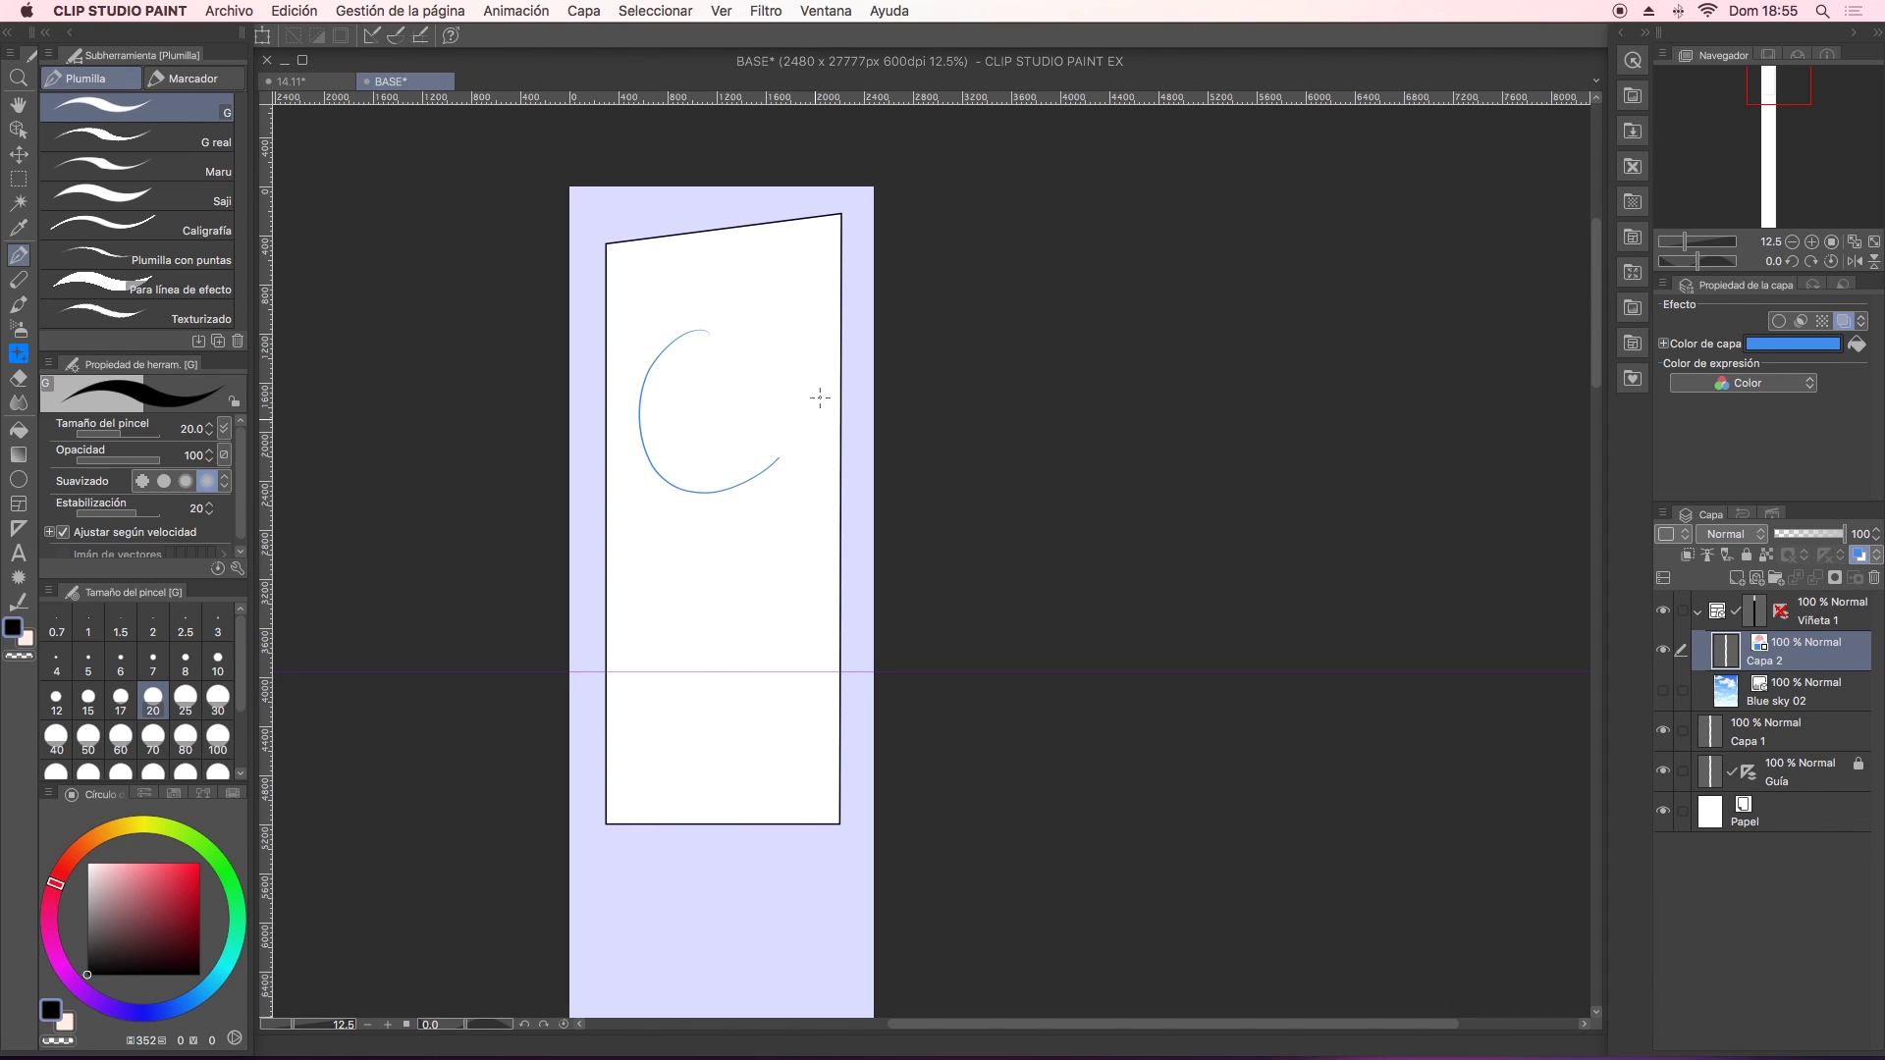
{"action": "left_click_drag", "start_coordinate": [699, 494], "coordinate": [695, 582]}
{"action": "mouse_move", "coordinate": [754, 481]}
{"action": "left_mouse_down"}
{"action": "mouse_move", "coordinate": [749, 563]}
{"action": "mouse_move", "coordinate": [609, 639]}
{"action": "left_mouse_up"}
{"action": "left_click_drag", "start_coordinate": [754, 566], "coordinate": [839, 611]}
{"action": "left_click_drag", "start_coordinate": [645, 611], "coordinate": [822, 589]}
{"action": "left_click_drag", "start_coordinate": [669, 680], "coordinate": [607, 780]}
{"action": "left_click_drag", "start_coordinate": [804, 689], "coordinate": [840, 722]}
{"action": "left_click_drag", "start_coordinate": [633, 730], "coordinate": [641, 823]}
{"action": "left_click_drag", "start_coordinate": [812, 705], "coordinate": [823, 823]}
{"action": "mouse_move", "coordinate": [635, 614]}
{"action": "left_mouse_down"}
{"action": "mouse_move", "coordinate": [608, 640]}
{"action": "mouse_move", "coordinate": [627, 689]}
{"action": "left_mouse_up"}
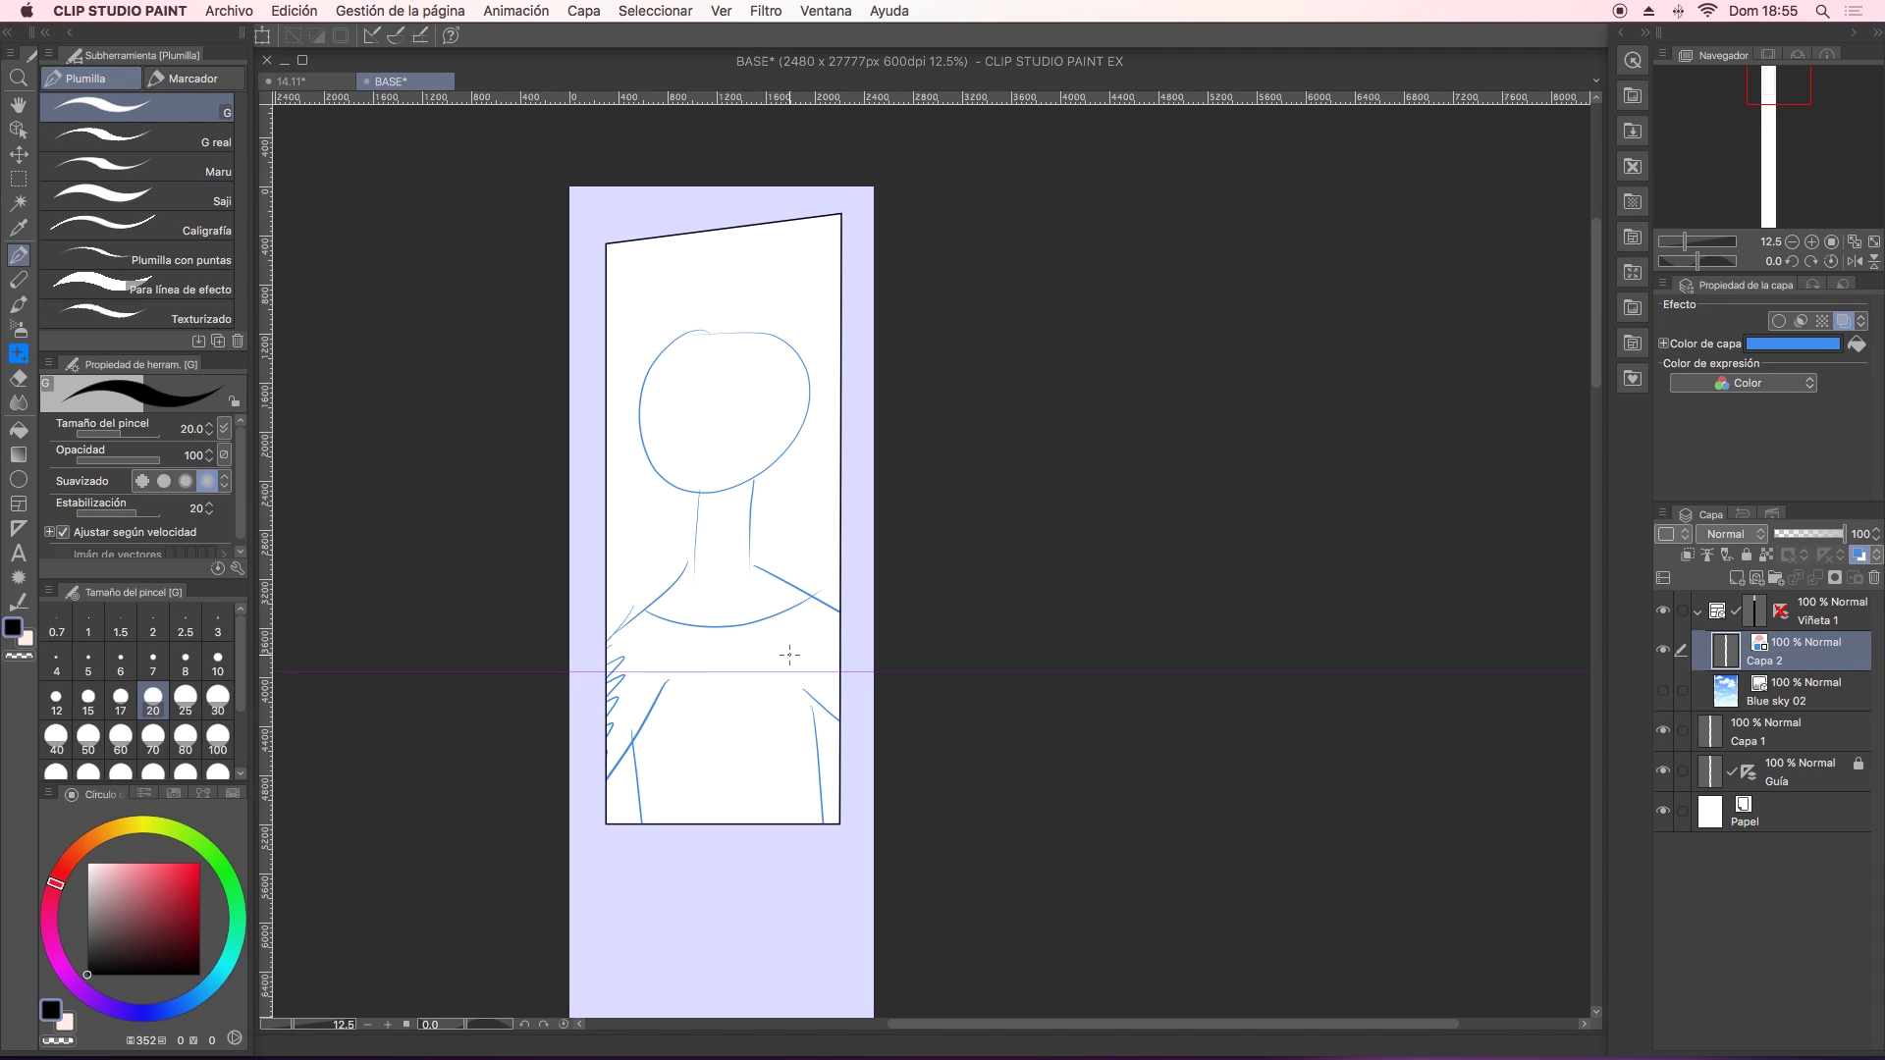
Draw direction arrows around the sketched figure.
{"action": "left_click_drag", "start_coordinate": [791, 652], "coordinate": [829, 656]}
{"action": "left_click_drag", "start_coordinate": [820, 646], "coordinate": [824, 678]}
{"action": "mouse_move", "coordinate": [734, 760]}
{"action": "left_mouse_down"}
{"action": "mouse_move", "coordinate": [741, 820]}
{"action": "mouse_move", "coordinate": [754, 805]}
{"action": "left_mouse_up"}
{"action": "mouse_move", "coordinate": [715, 299]}
{"action": "left_mouse_down"}
{"action": "mouse_move", "coordinate": [713, 239]}
{"action": "mouse_move", "coordinate": [726, 257]}
{"action": "left_mouse_up"}
{"action": "left_click_drag", "start_coordinate": [864, 696], "coordinate": [910, 665]}
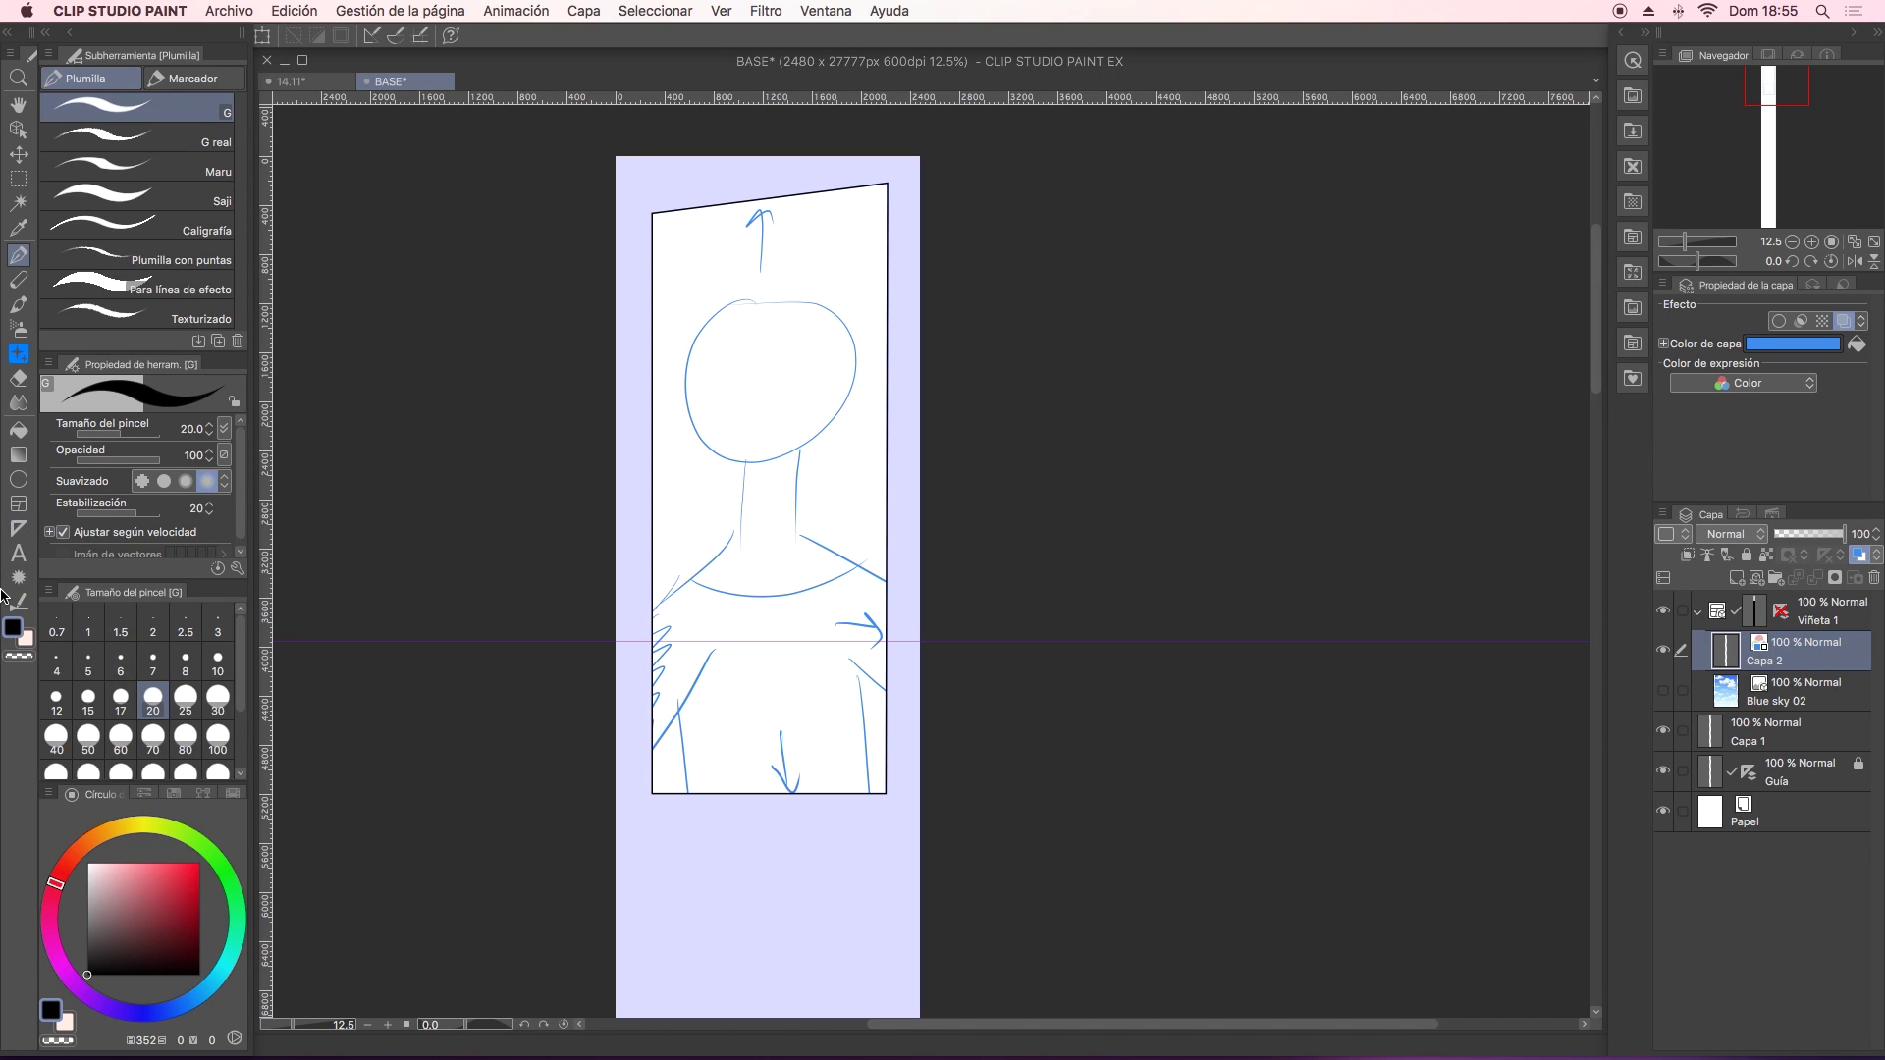
{"action": "left_click", "coordinate": [1822, 624]}
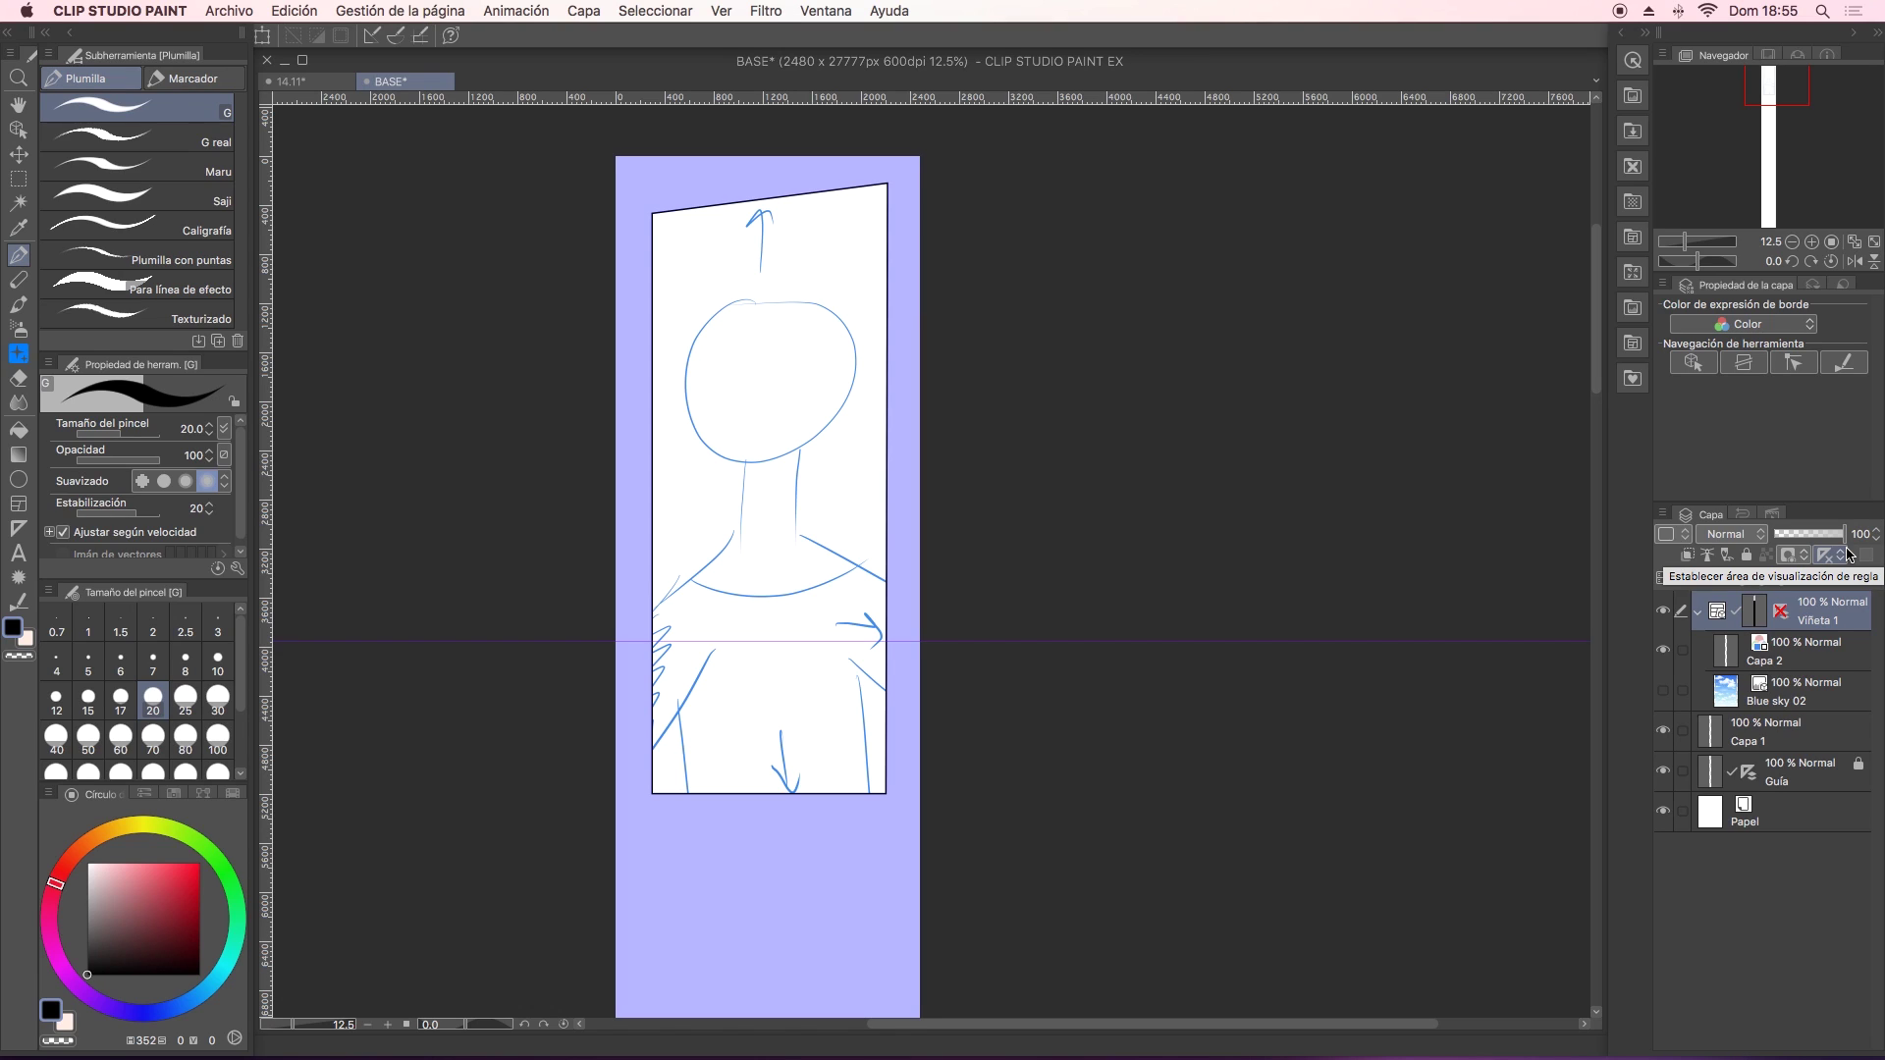
Draw an ellipse balloon on a new layer and move it lower below the panel.
{"action": "key", "text": "u"}
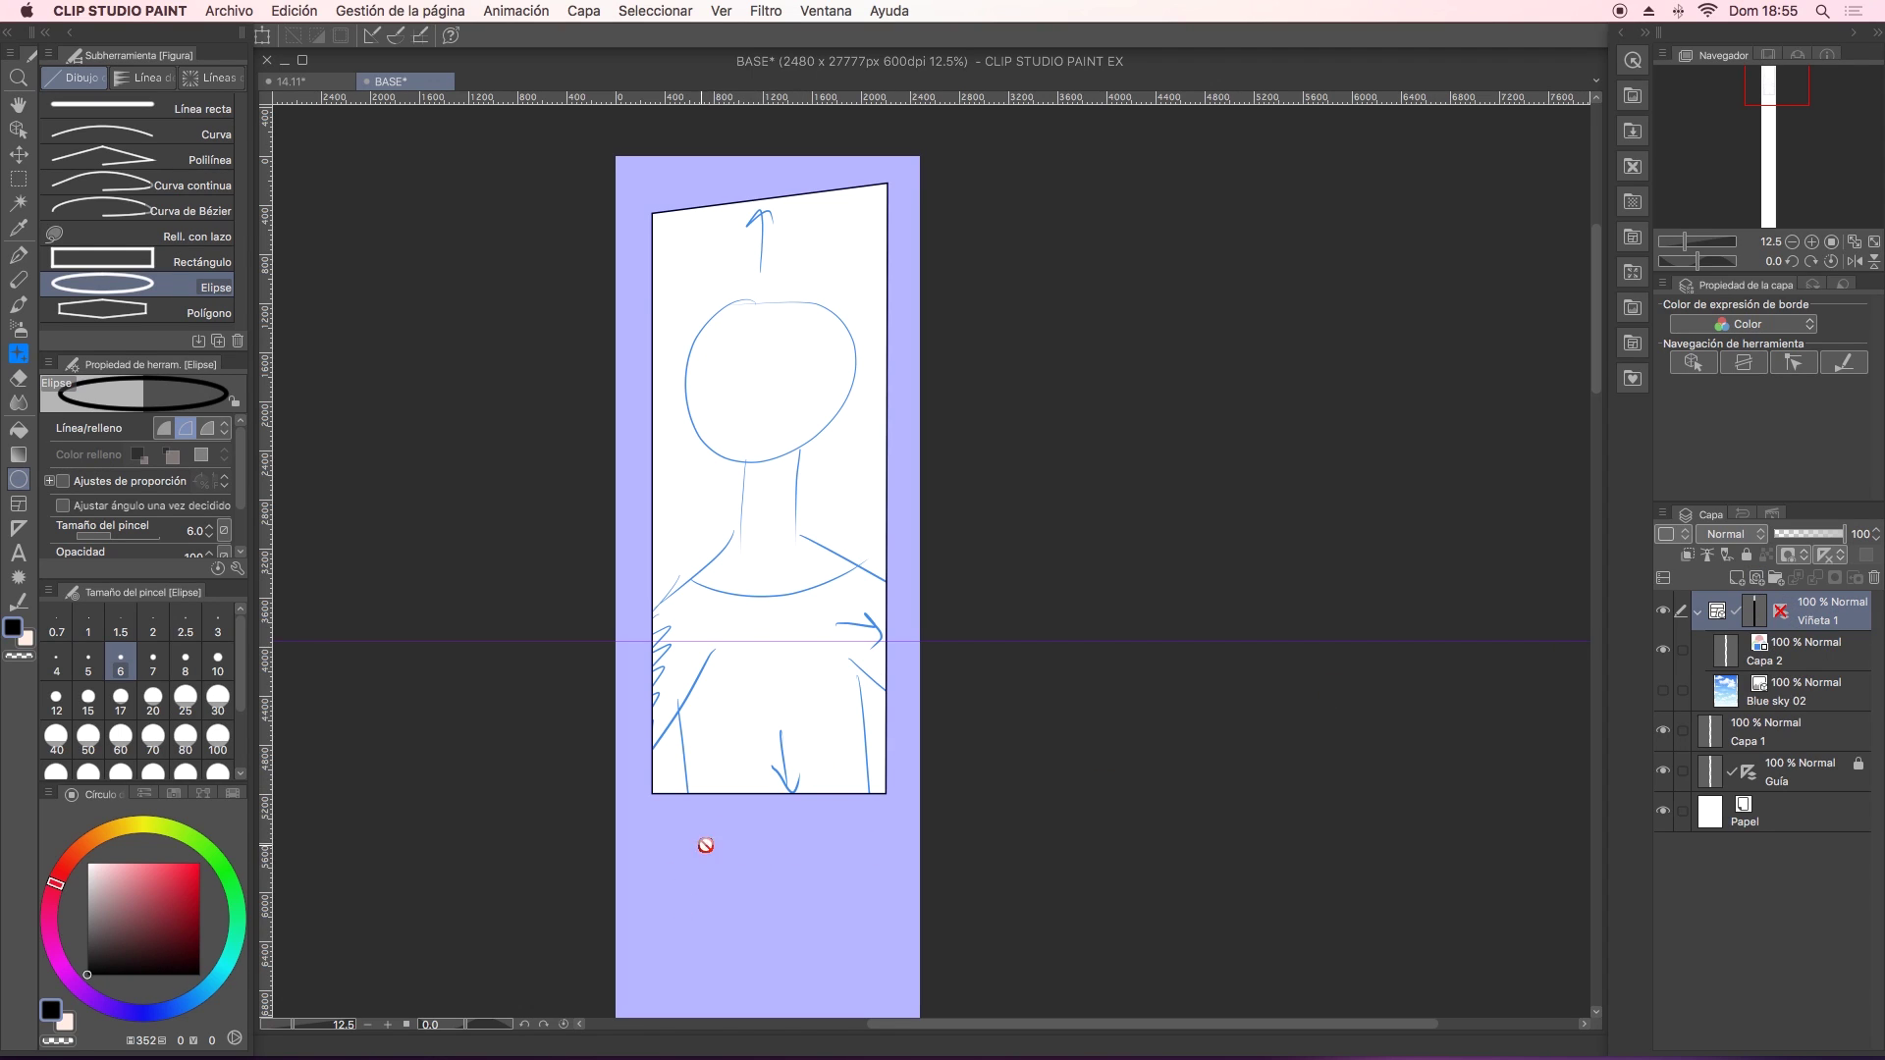
{"action": "left_click", "coordinate": [1757, 579]}
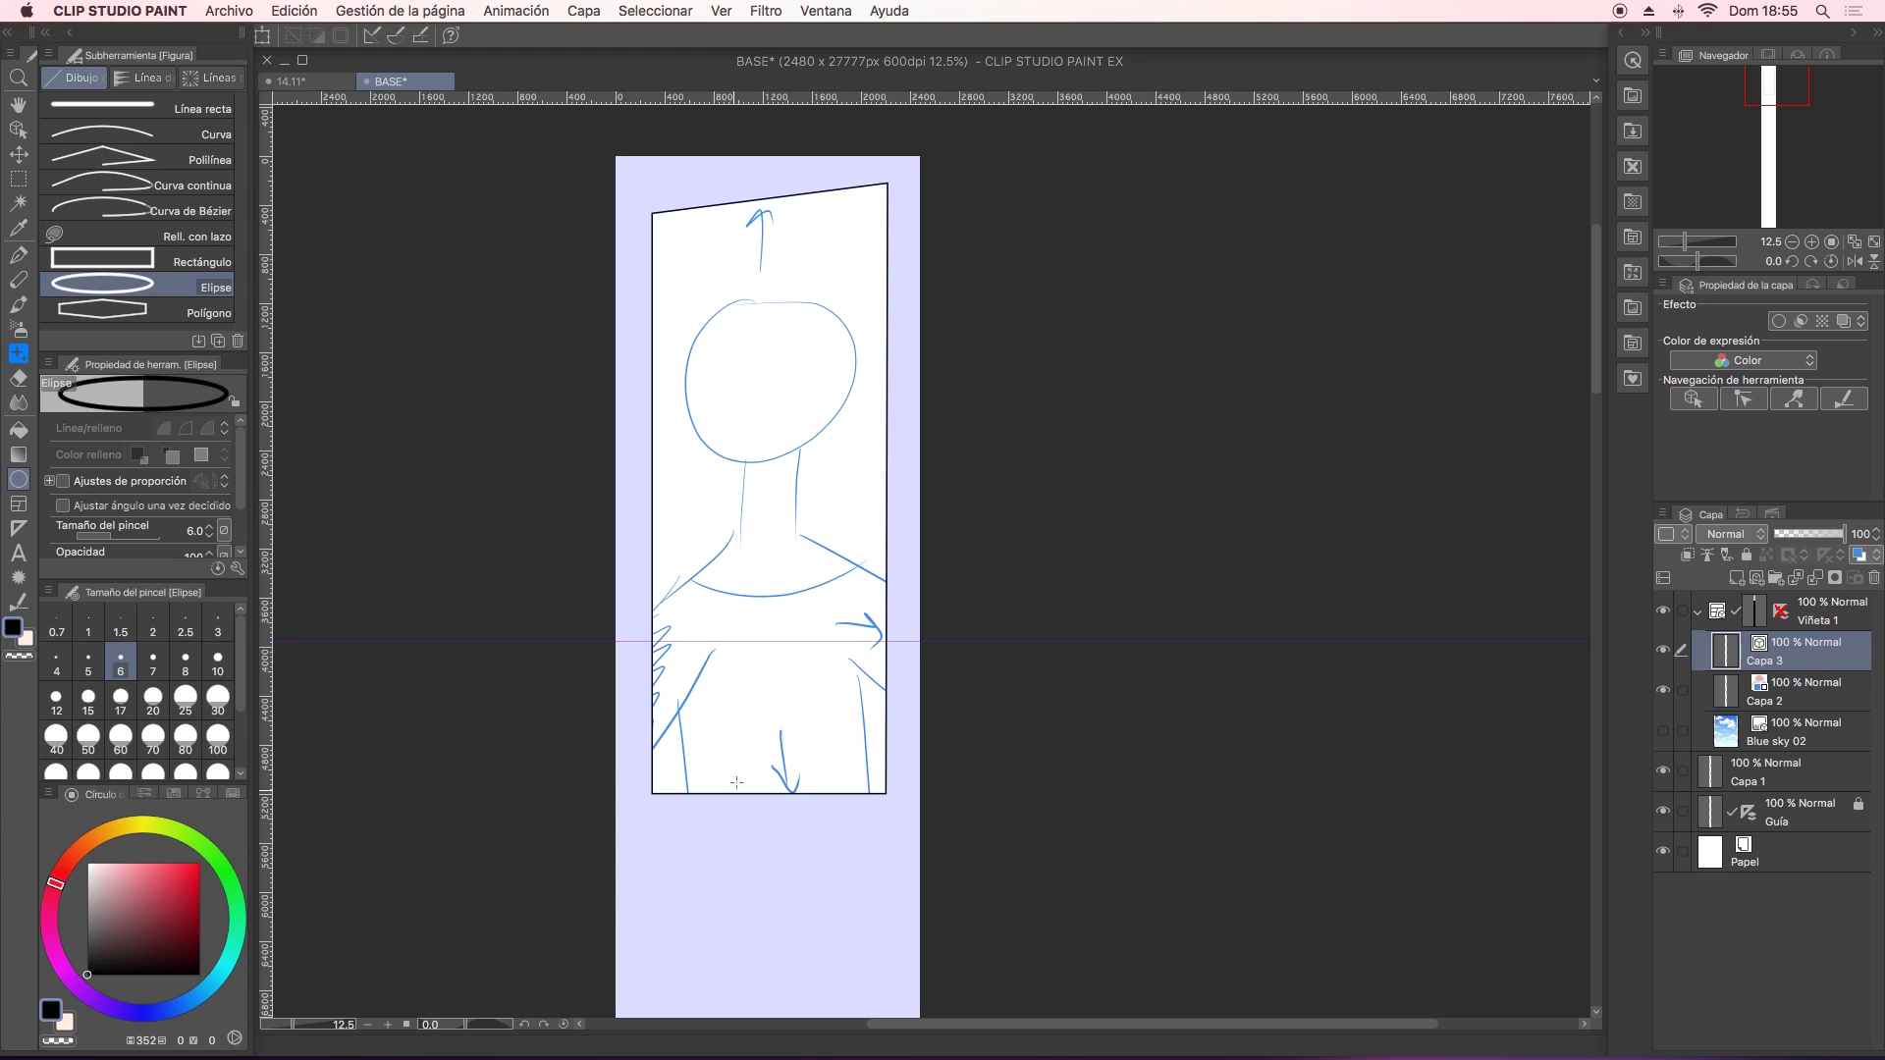
{"action": "left_click_drag", "start_coordinate": [700, 763], "coordinate": [887, 887]}
{"action": "left_click_drag", "start_coordinate": [1807, 652], "coordinate": [1806, 594]}
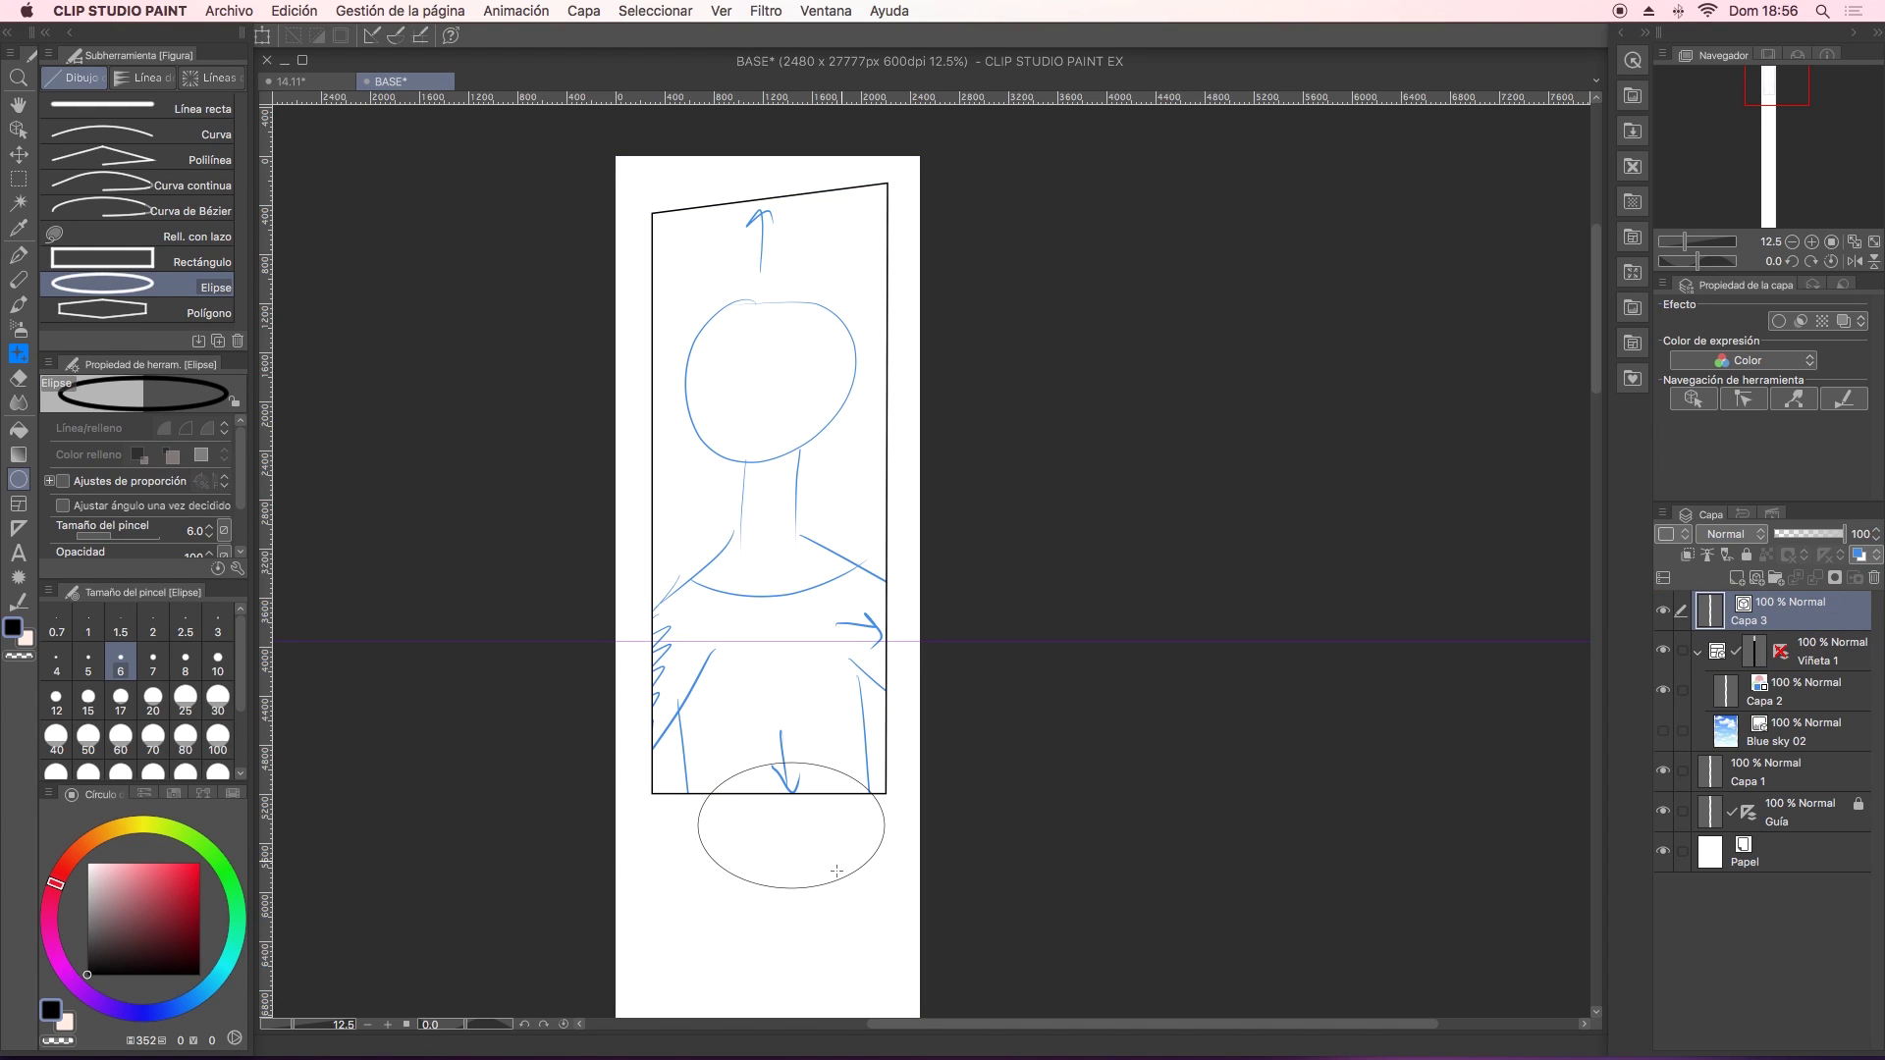
{"action": "left_click", "coordinate": [18, 129]}
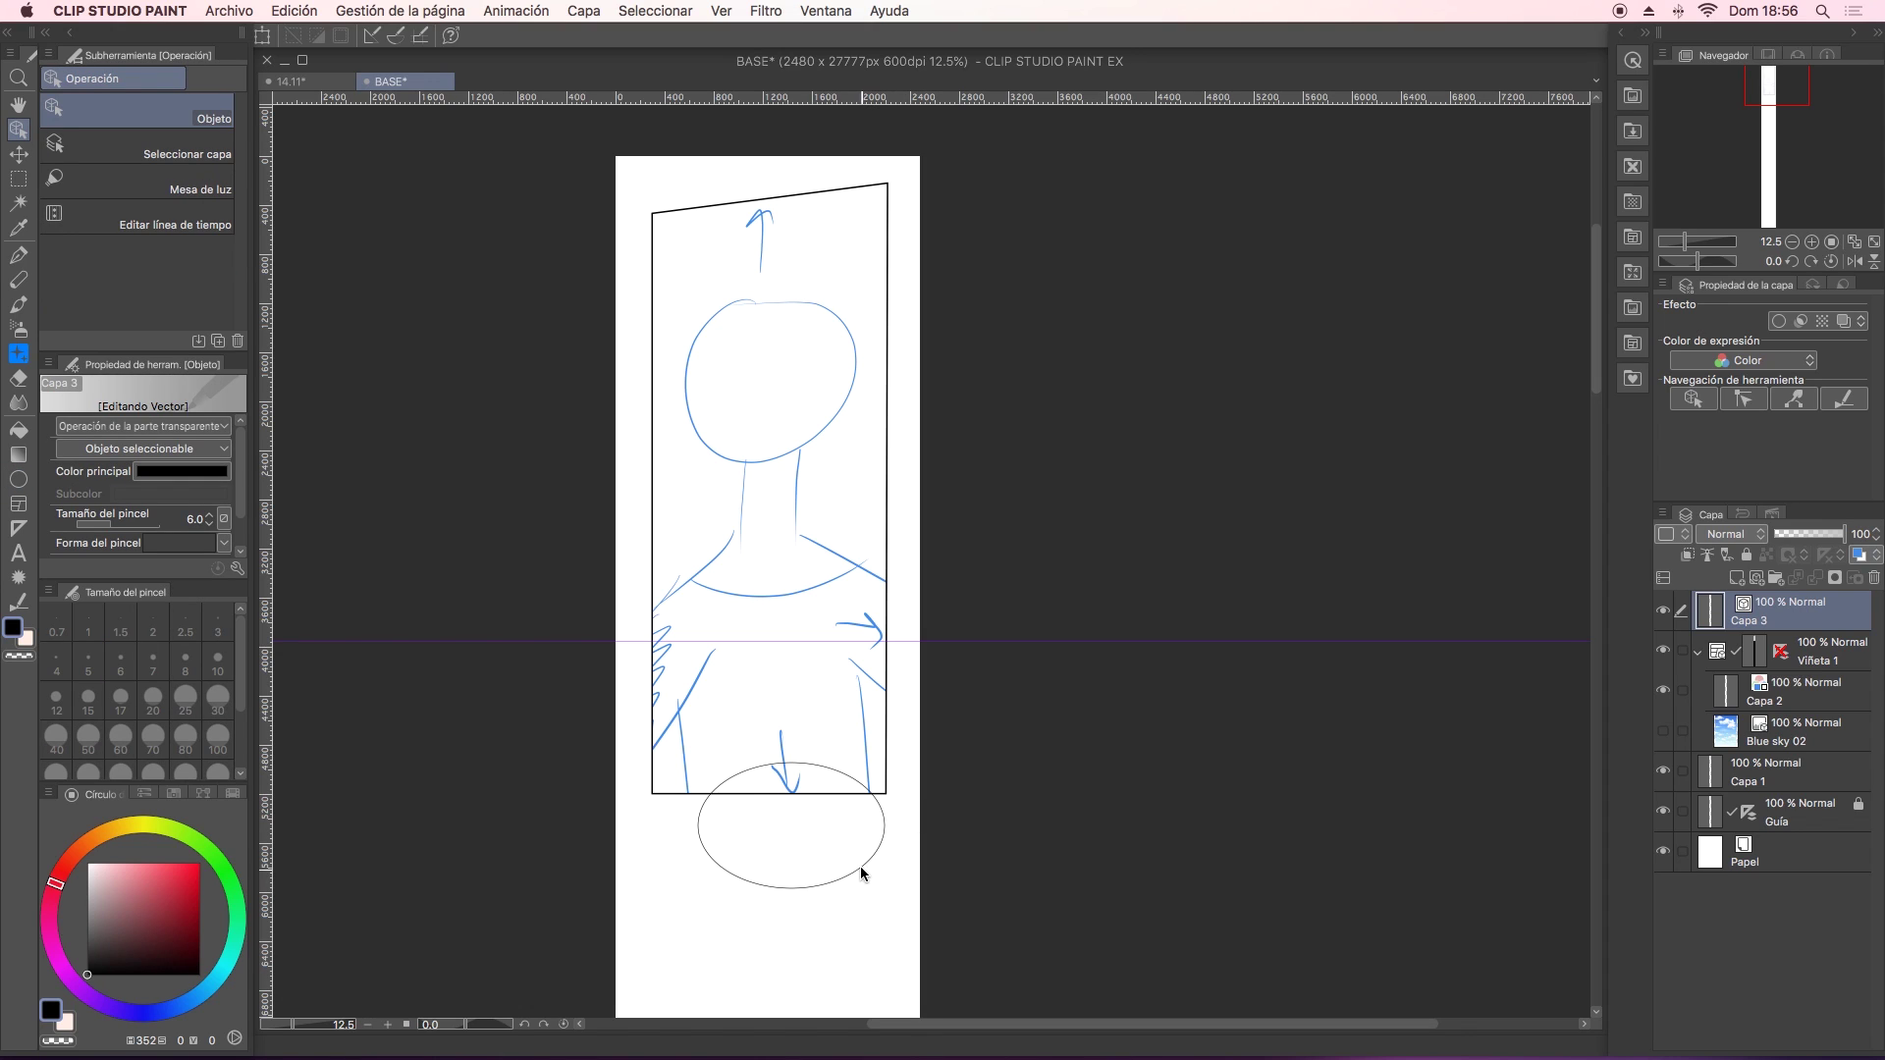
{"action": "left_click_drag", "start_coordinate": [860, 872], "coordinate": [843, 934]}
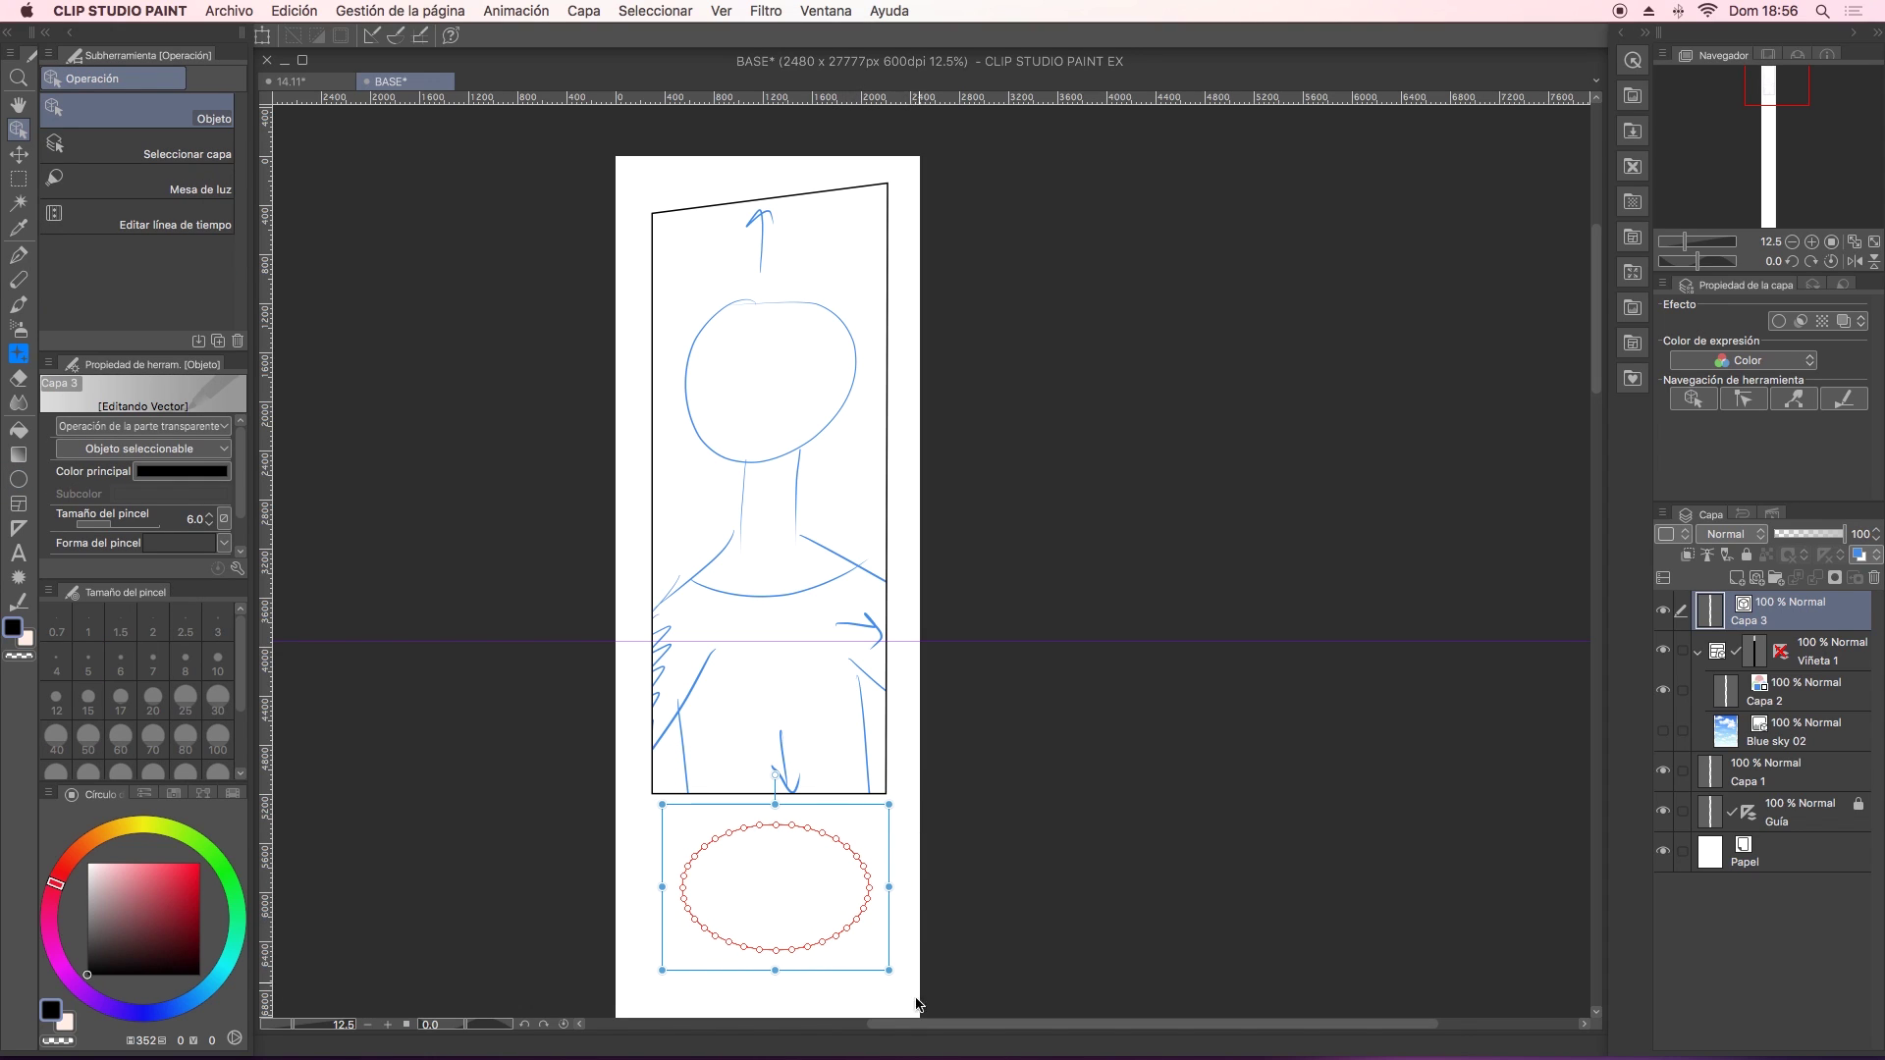
{"action": "left_click", "coordinate": [817, 878]}
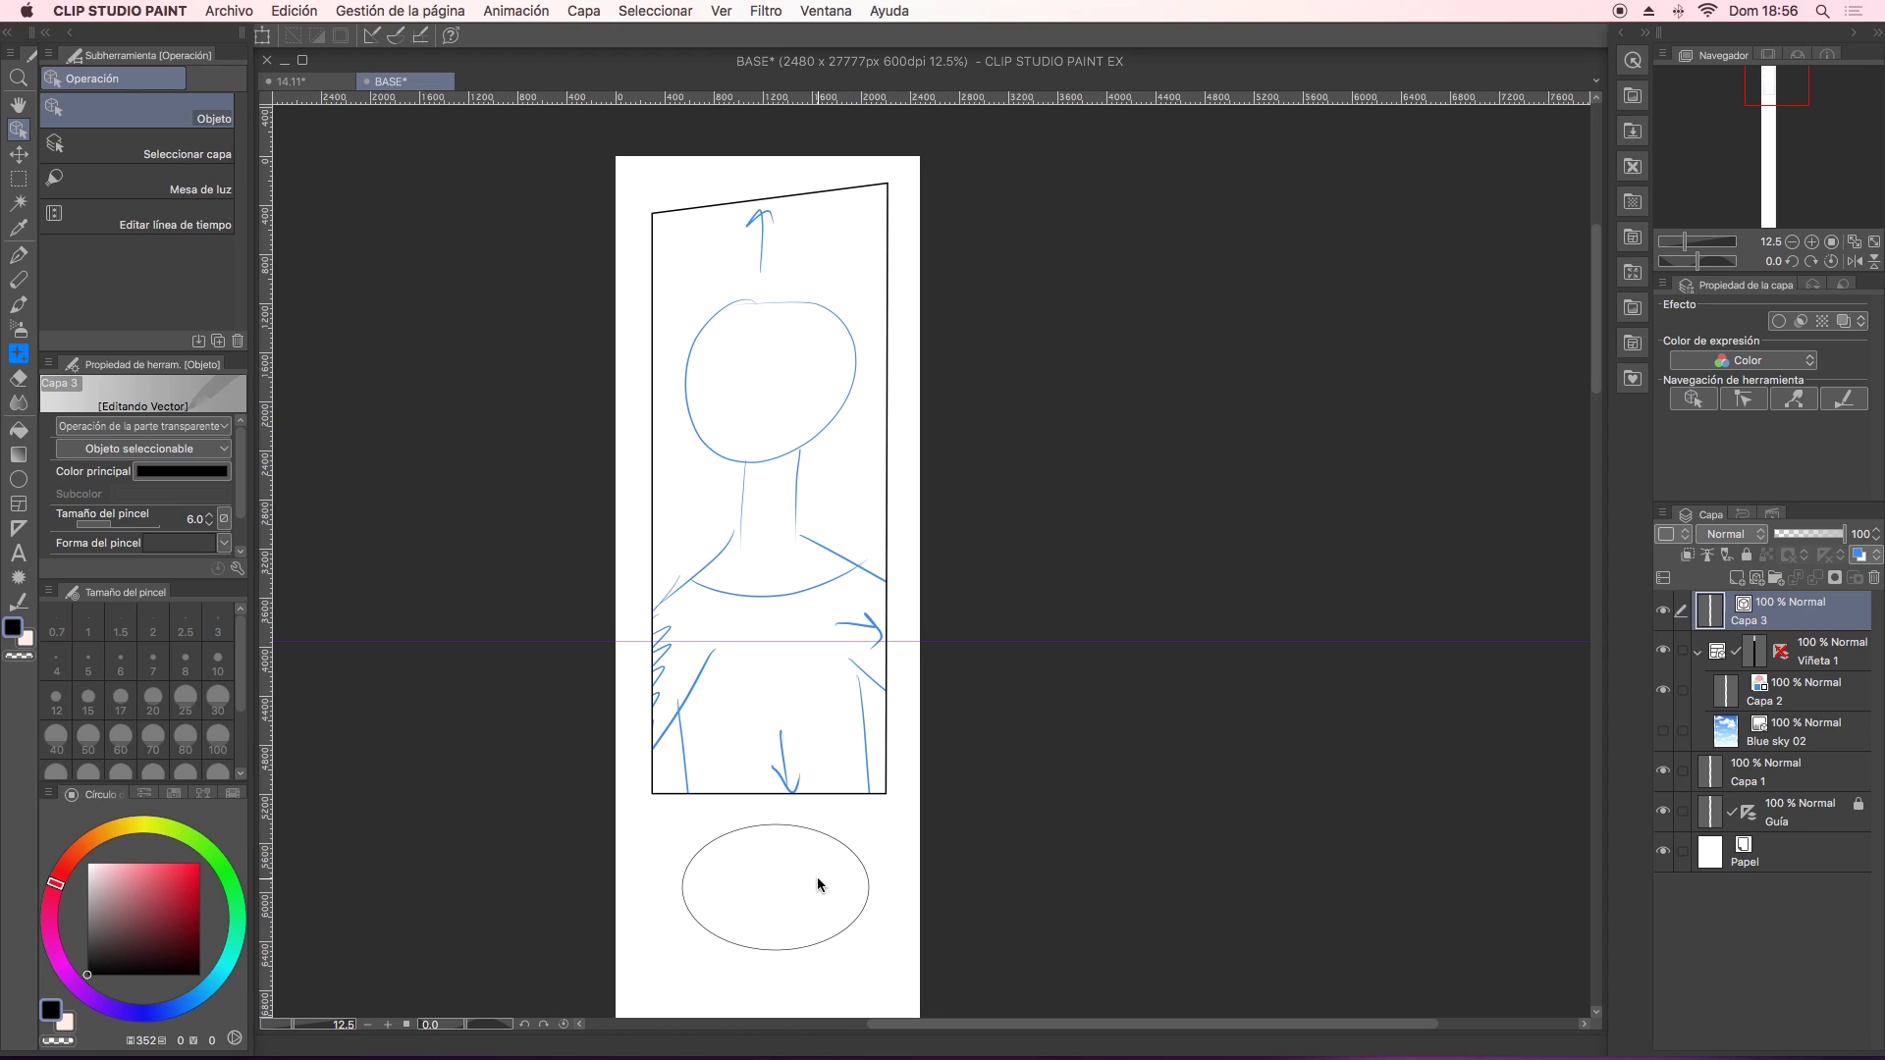
Type the placeholder text 'Dfghghgh' inside the ellipse balloon.
{"action": "left_click", "coordinate": [18, 552]}
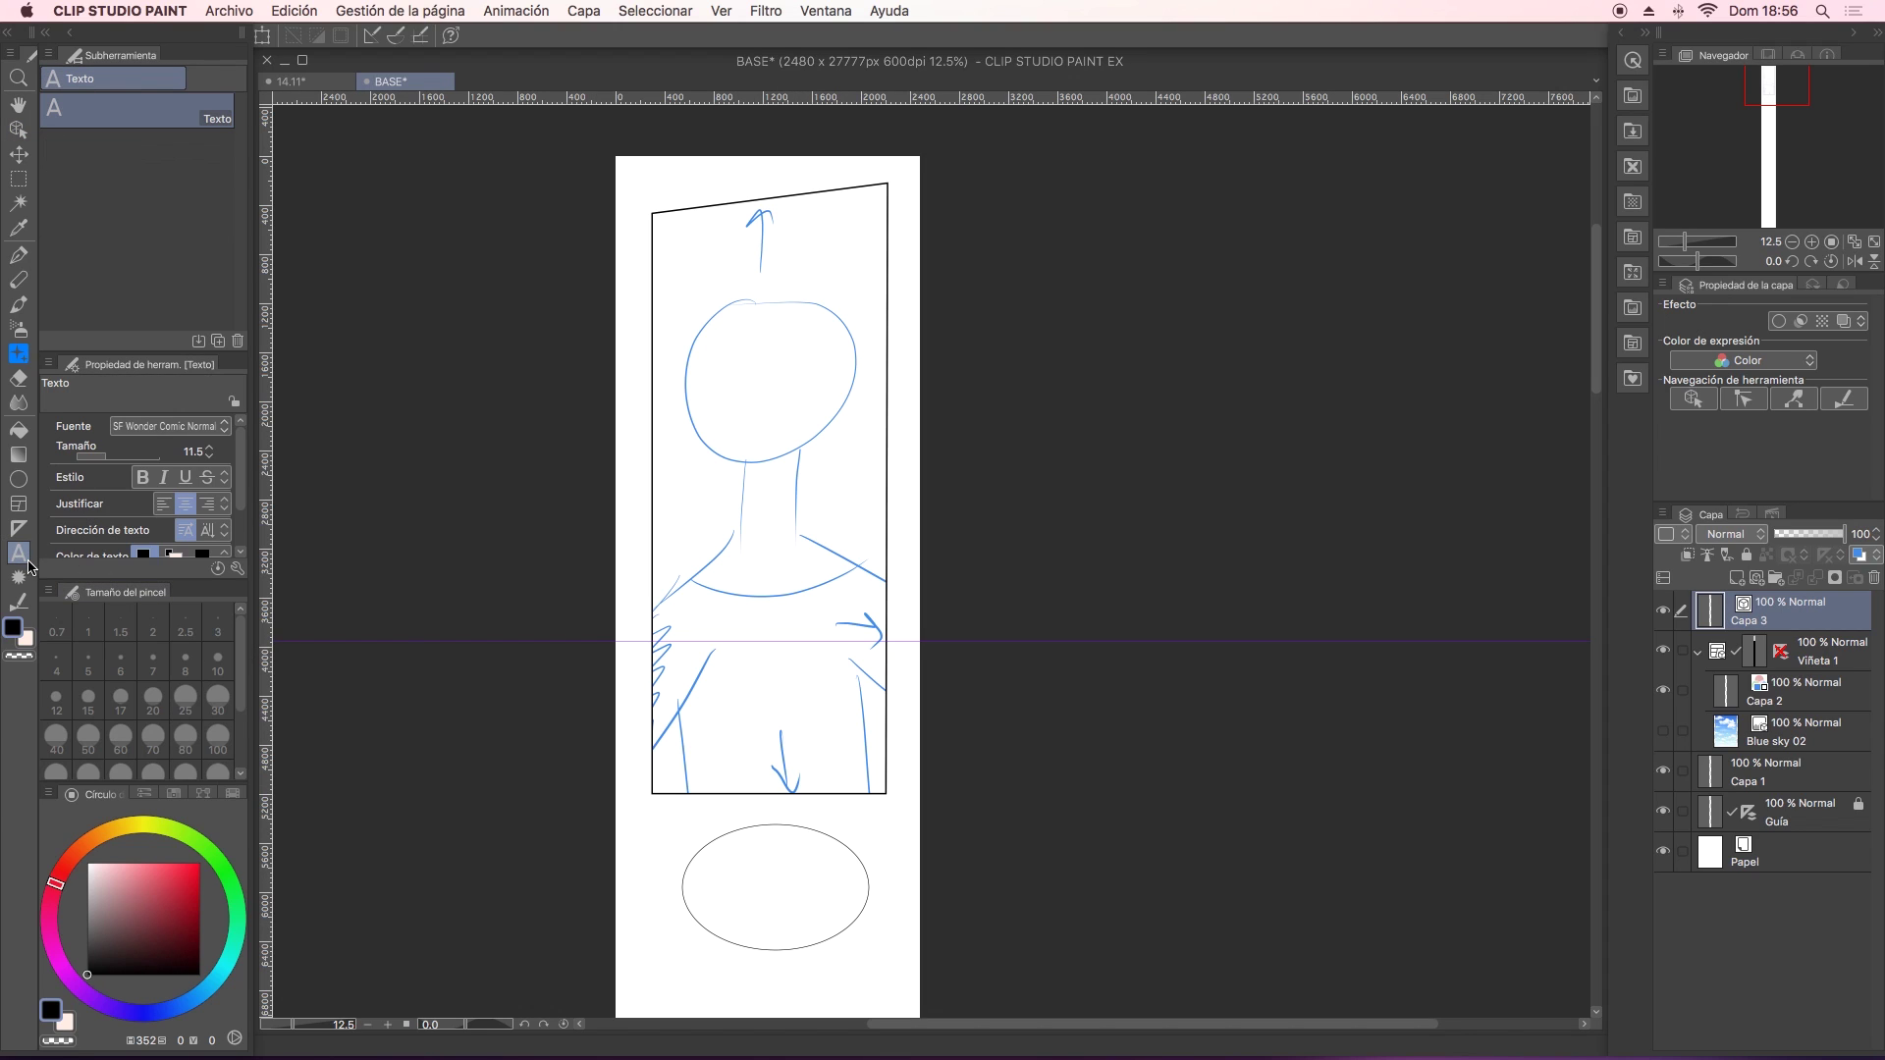
{"action": "left_click", "coordinate": [742, 868]}
{"action": "type", "text": "Dfghghgh"}
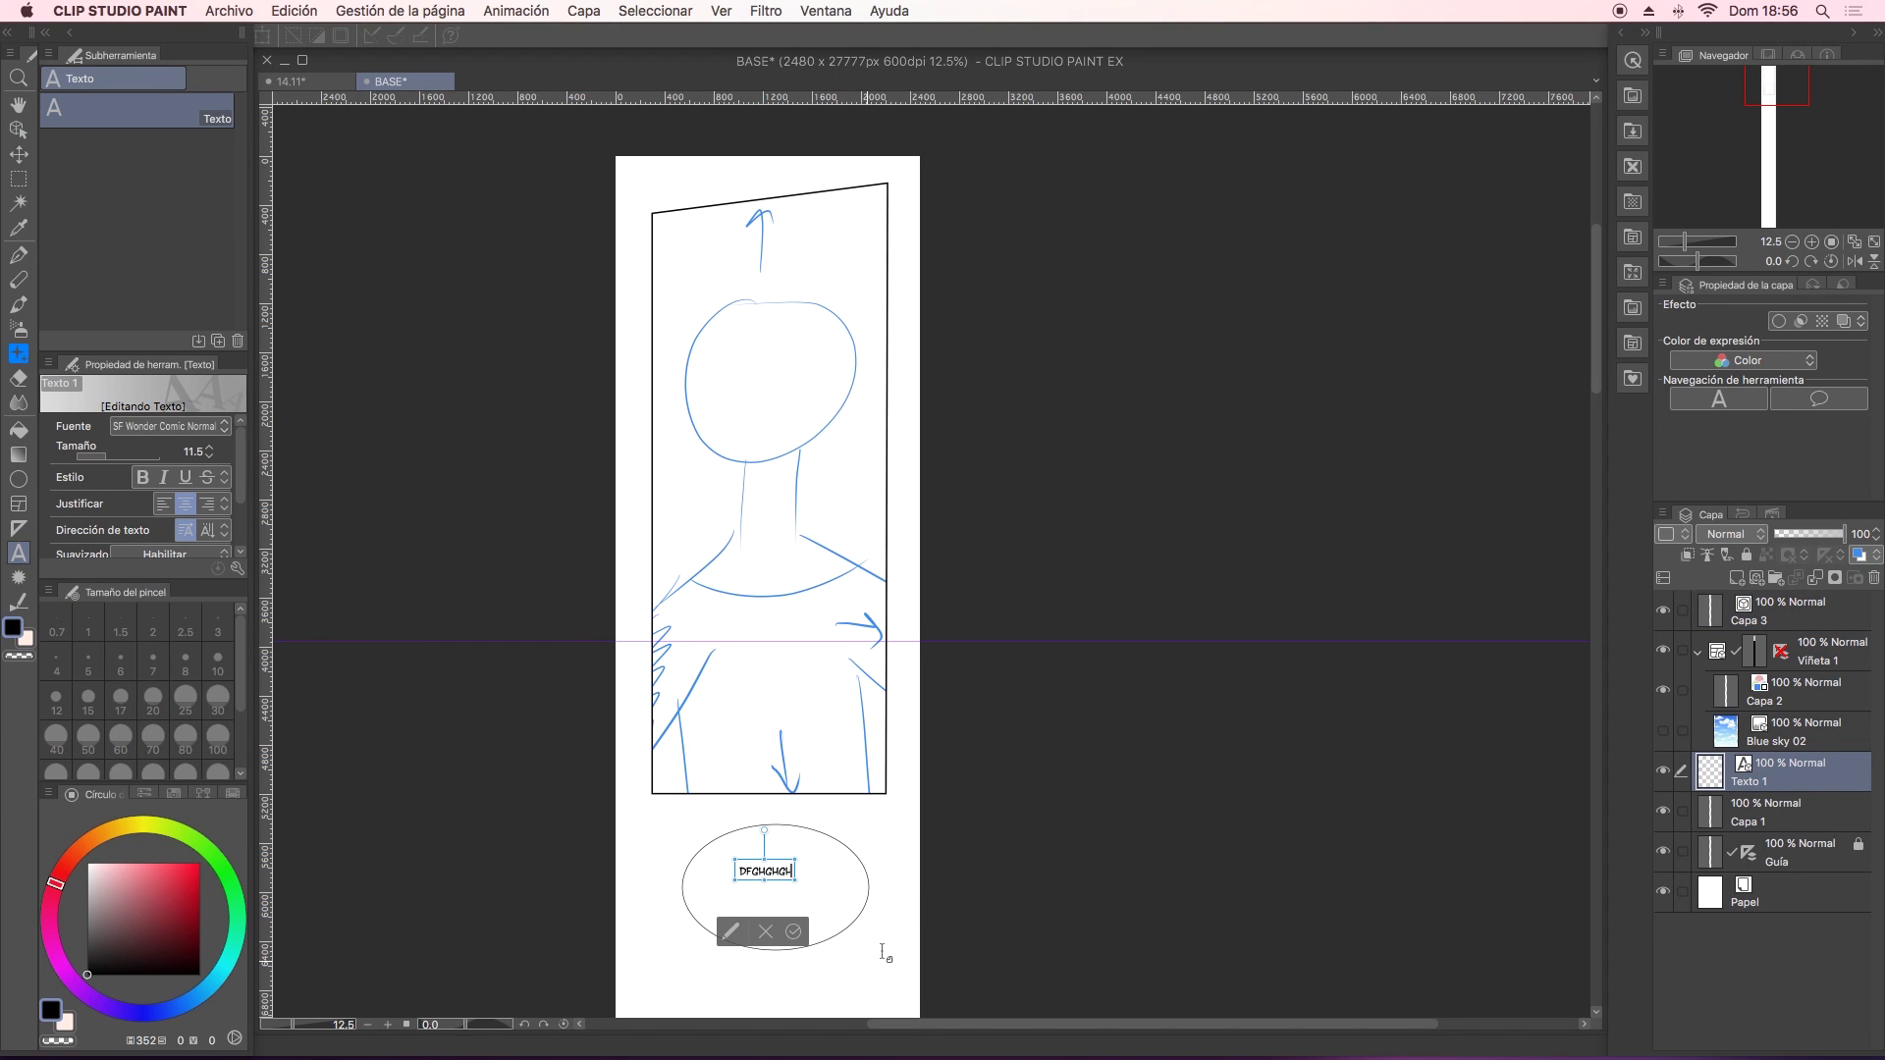
{"action": "key", "text": "Escape"}
Add a two-line text block 'HJGHJGHJHJ' / 'fghghgh' below the ellipse.
{"action": "scroll", "coordinate": [834, 688], "scroll_direction": "down", "scroll_amount": 10}
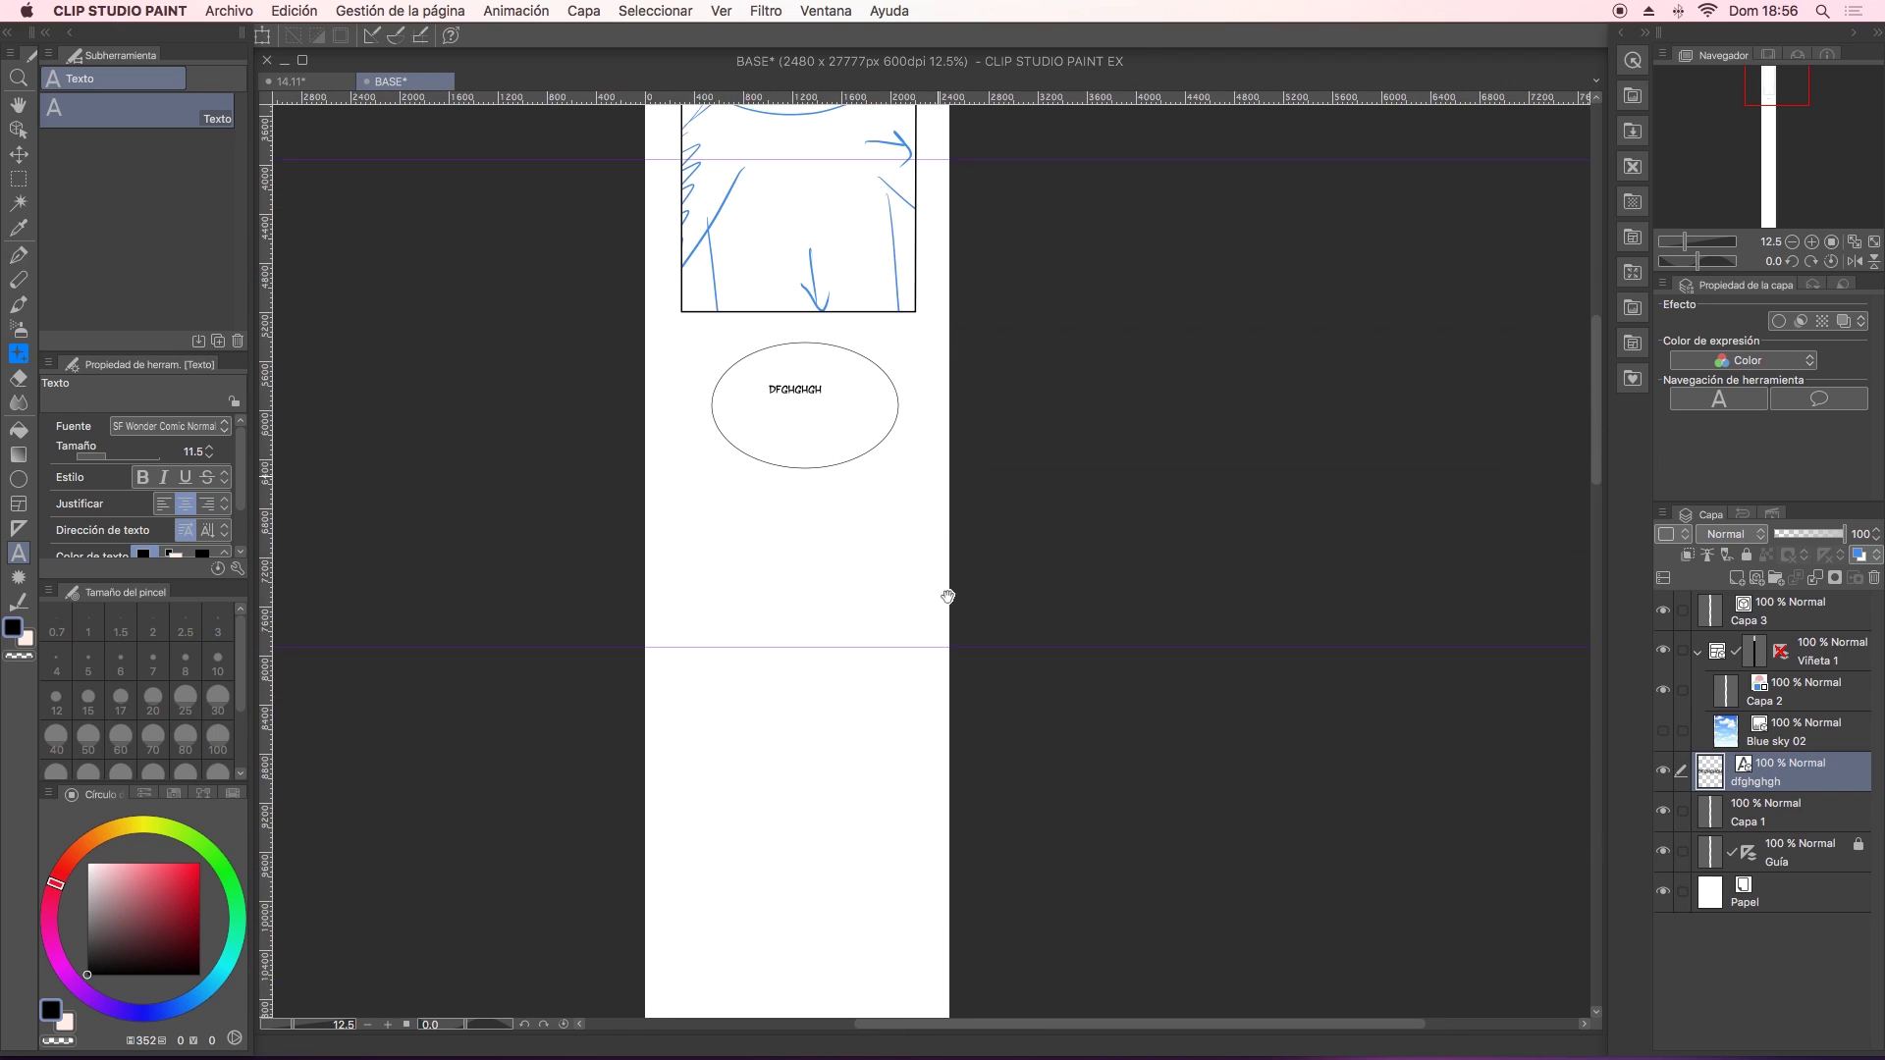
{"action": "left_click", "coordinate": [759, 491]}
{"action": "type", "text": "HJGHJGHJHJ"}
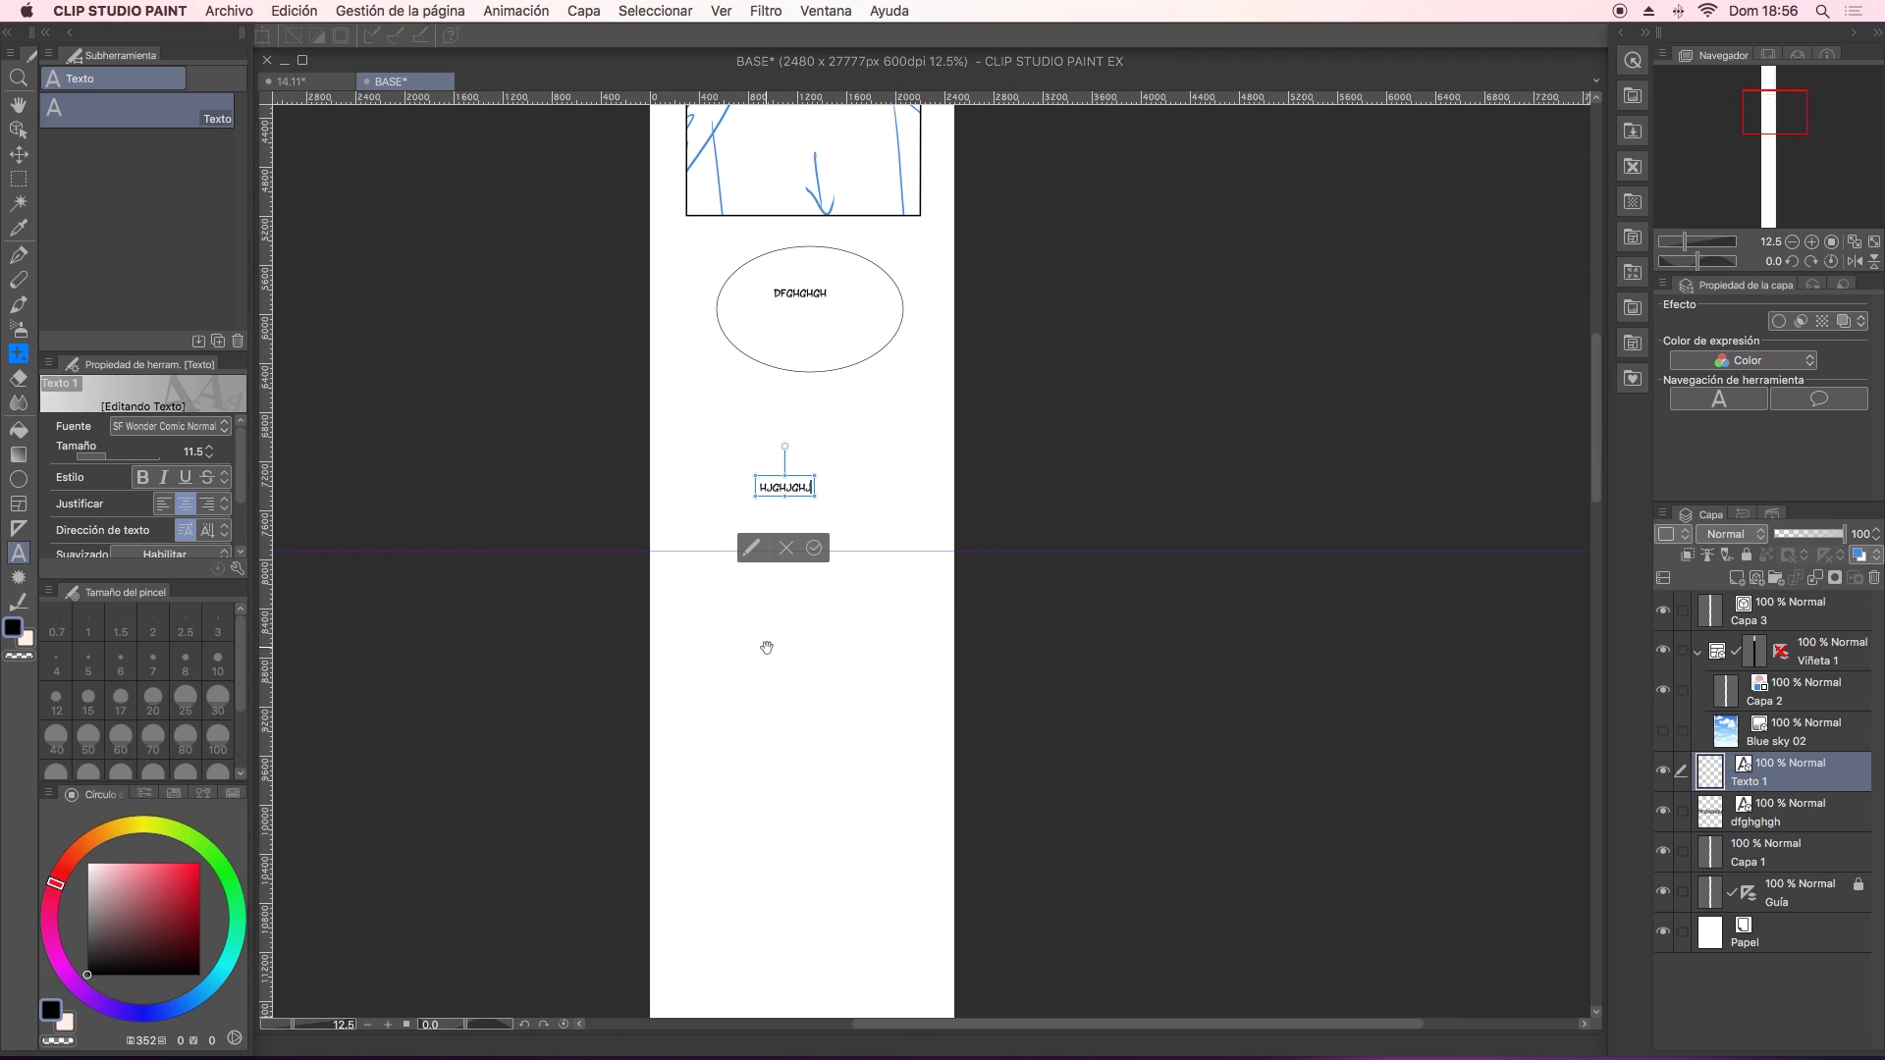
{"action": "key", "text": "Return"}
{"action": "type", "text": "fg"}
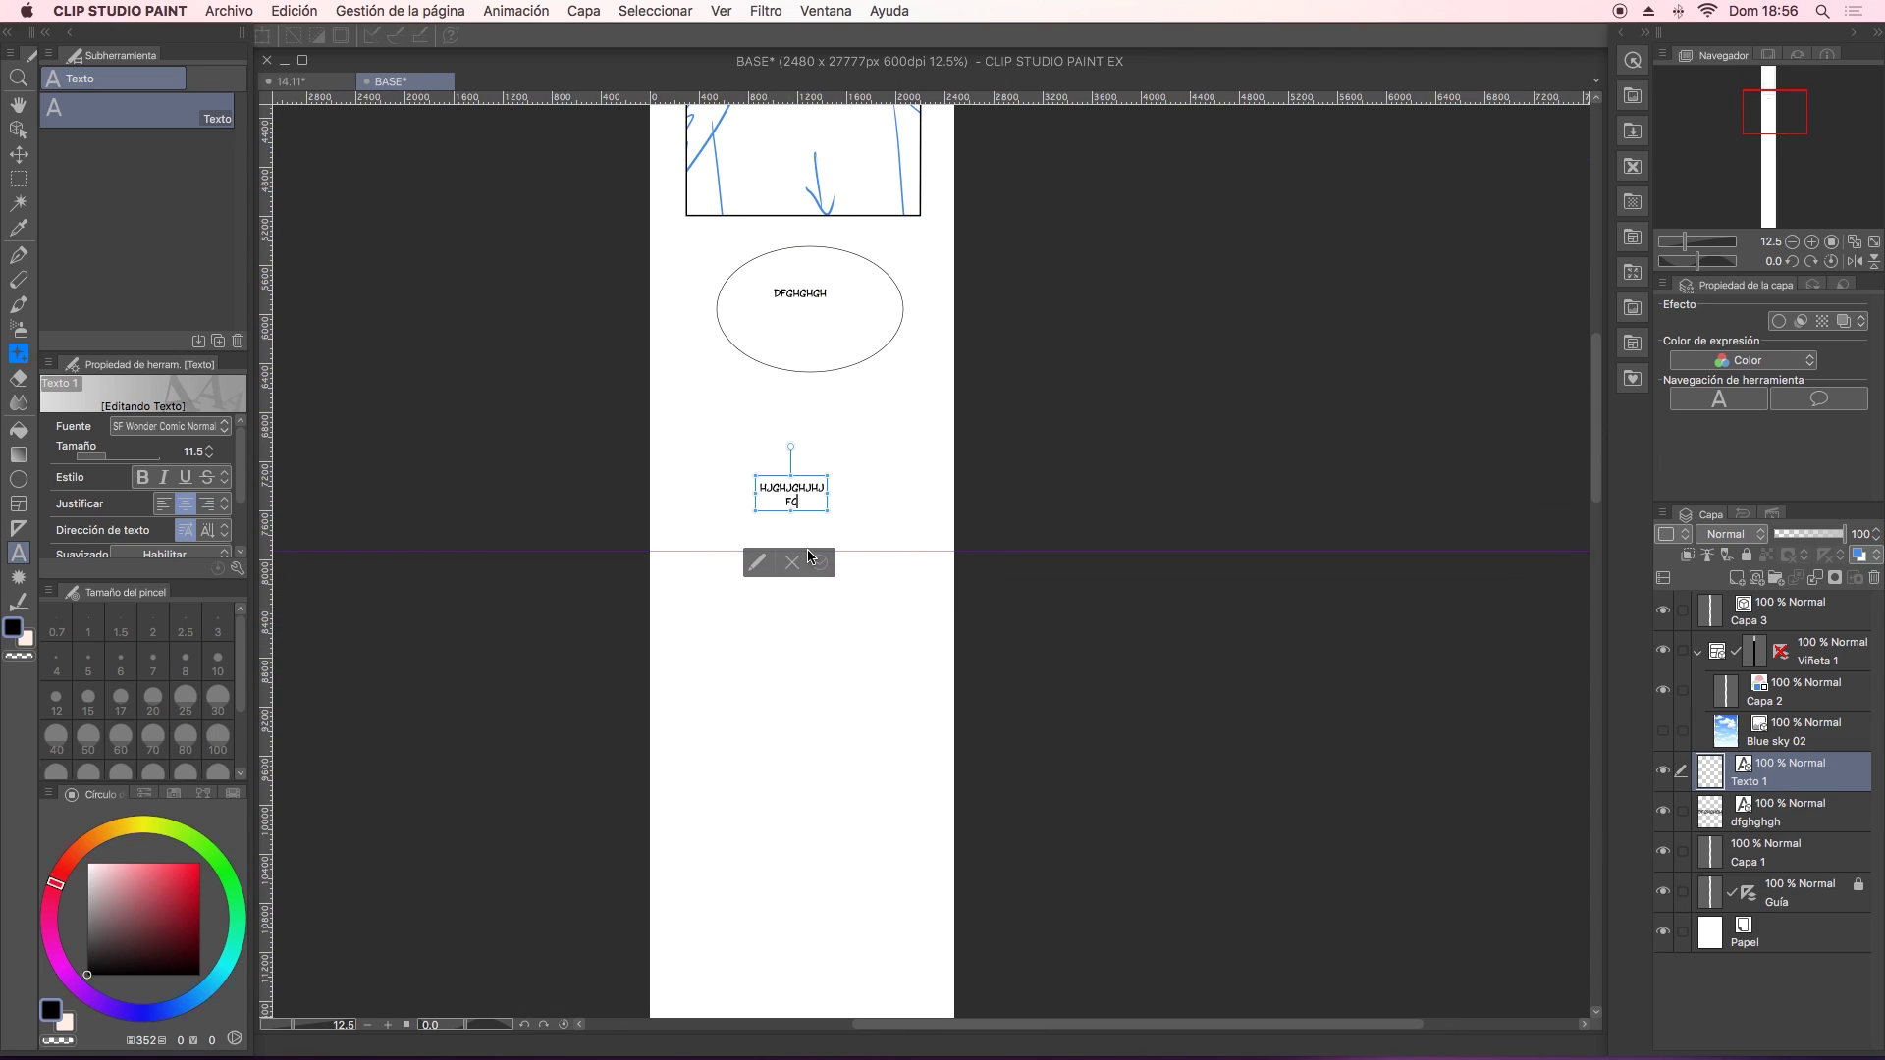
{"action": "type", "text": "hghgh"}
{"action": "key", "text": "Escape"}
Drop the Jaggy_curve_03 balloon from Manga material > Balloon onto the new text.
{"action": "left_click", "coordinate": [1633, 378]}
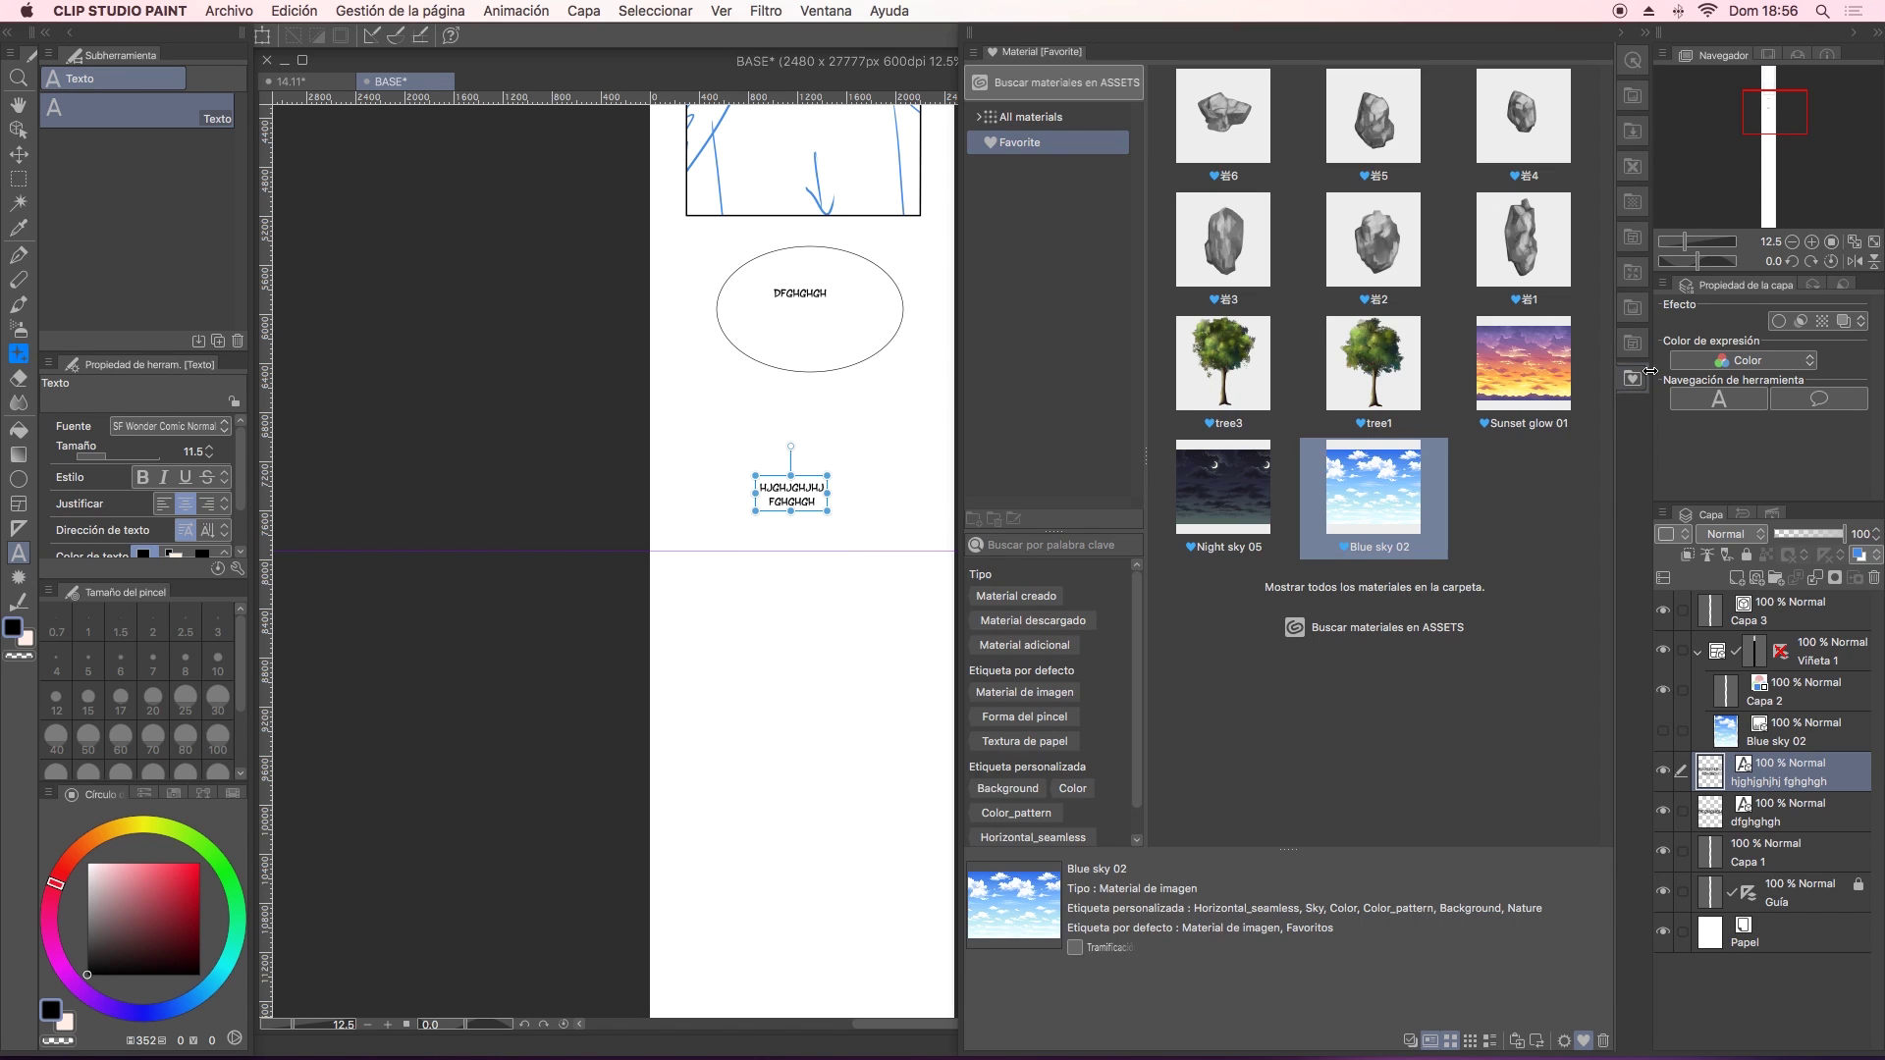
{"action": "left_click", "coordinate": [978, 117]}
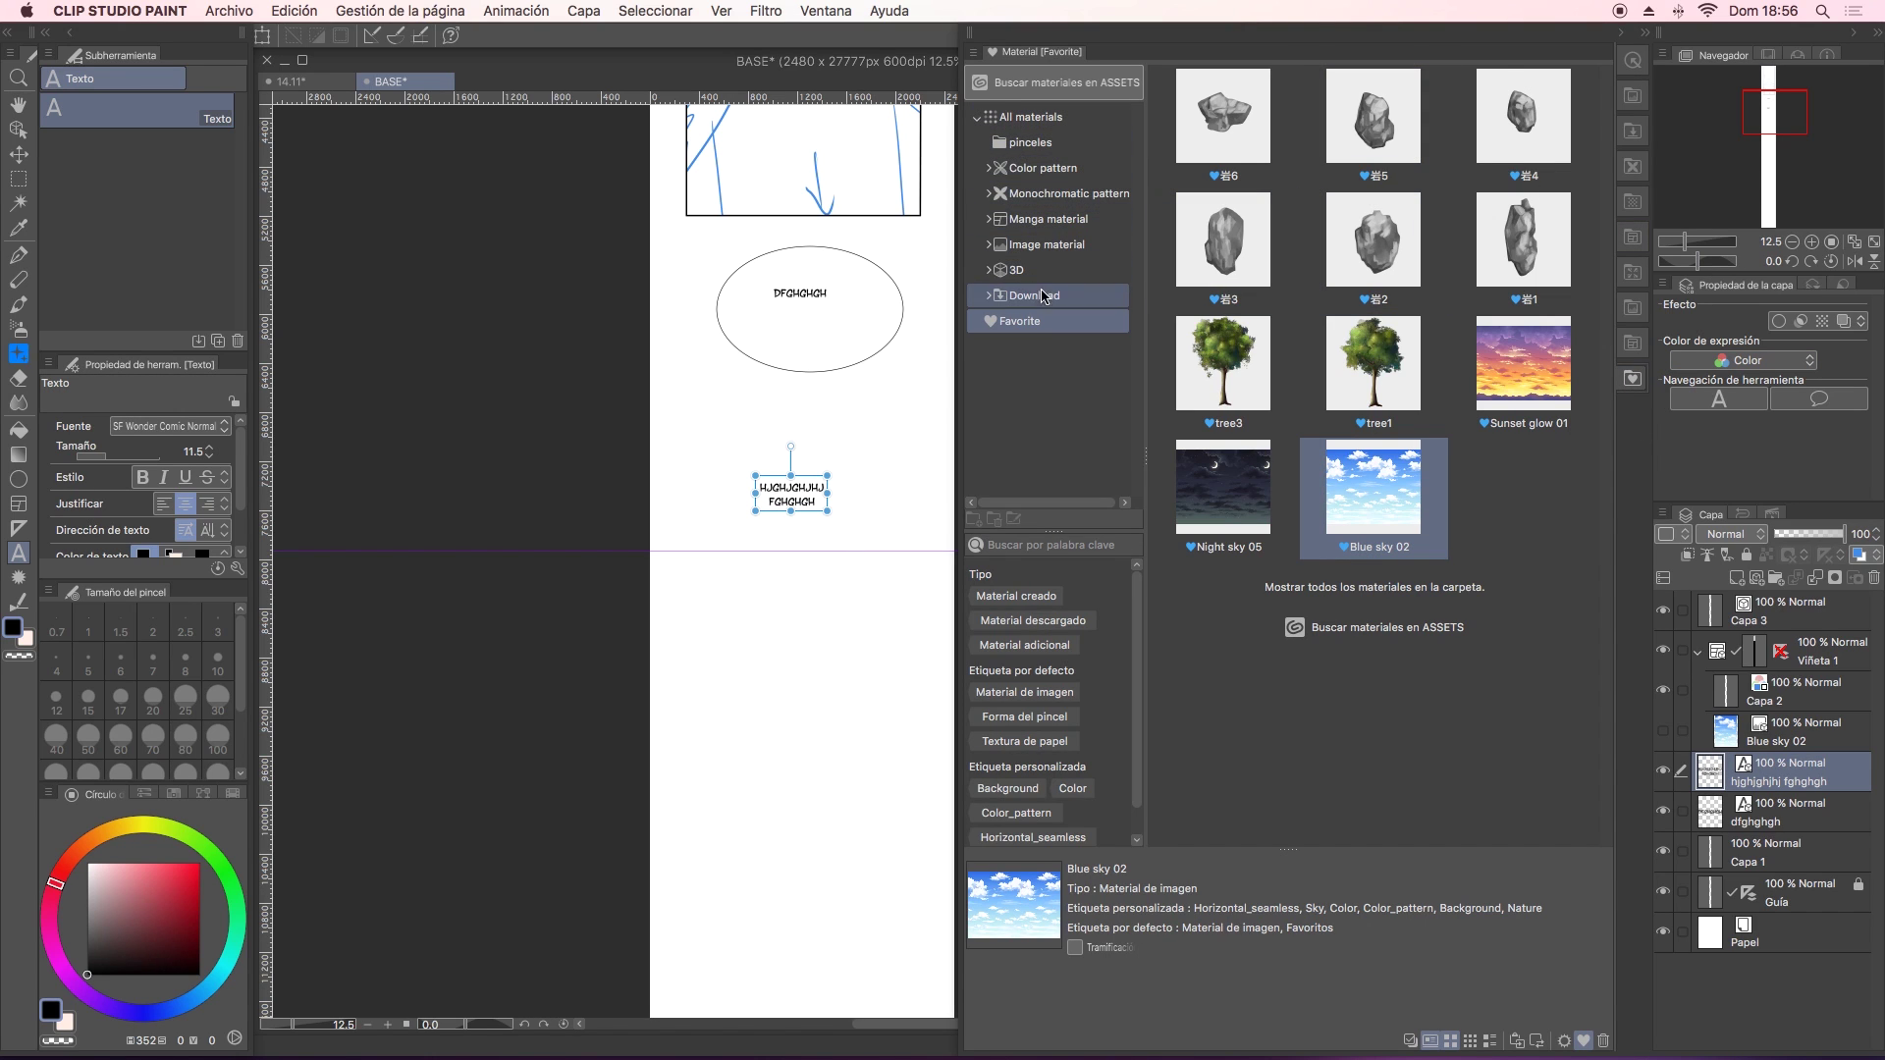
{"action": "left_click", "coordinate": [986, 219]}
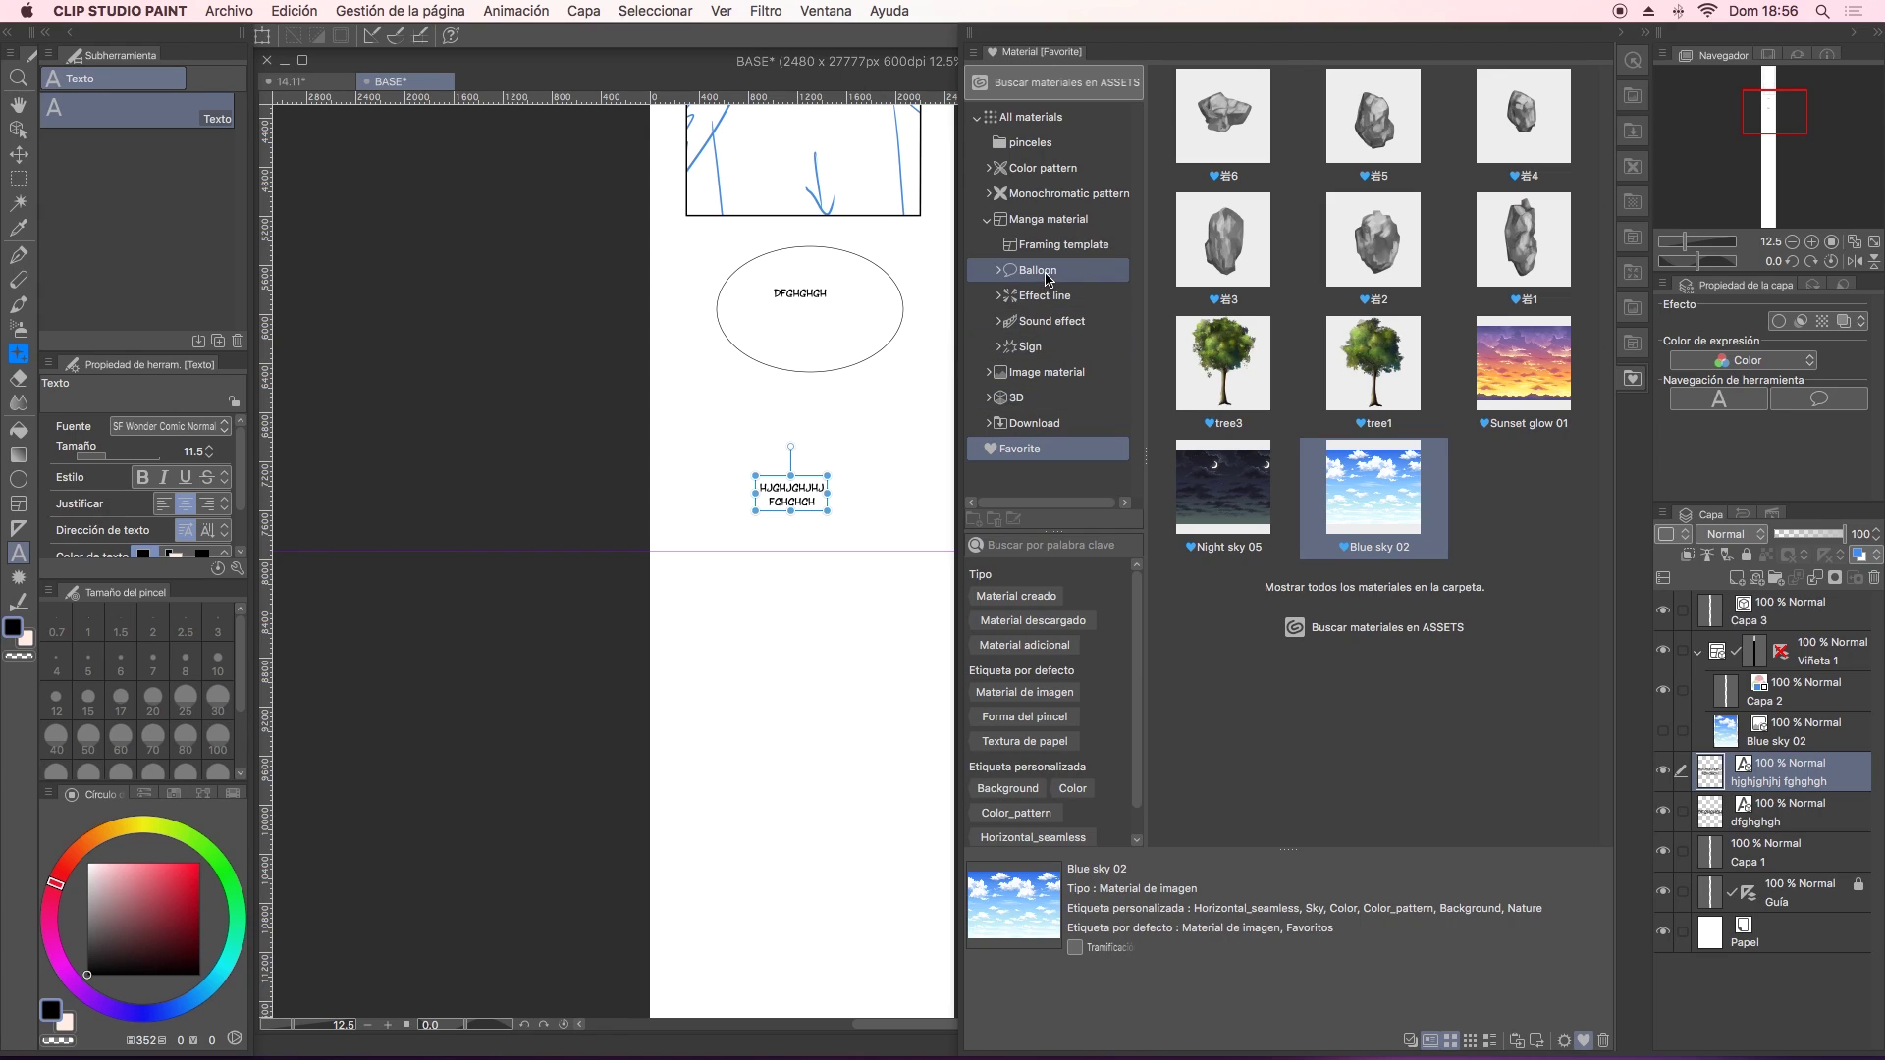
{"action": "left_click", "coordinate": [1043, 271]}
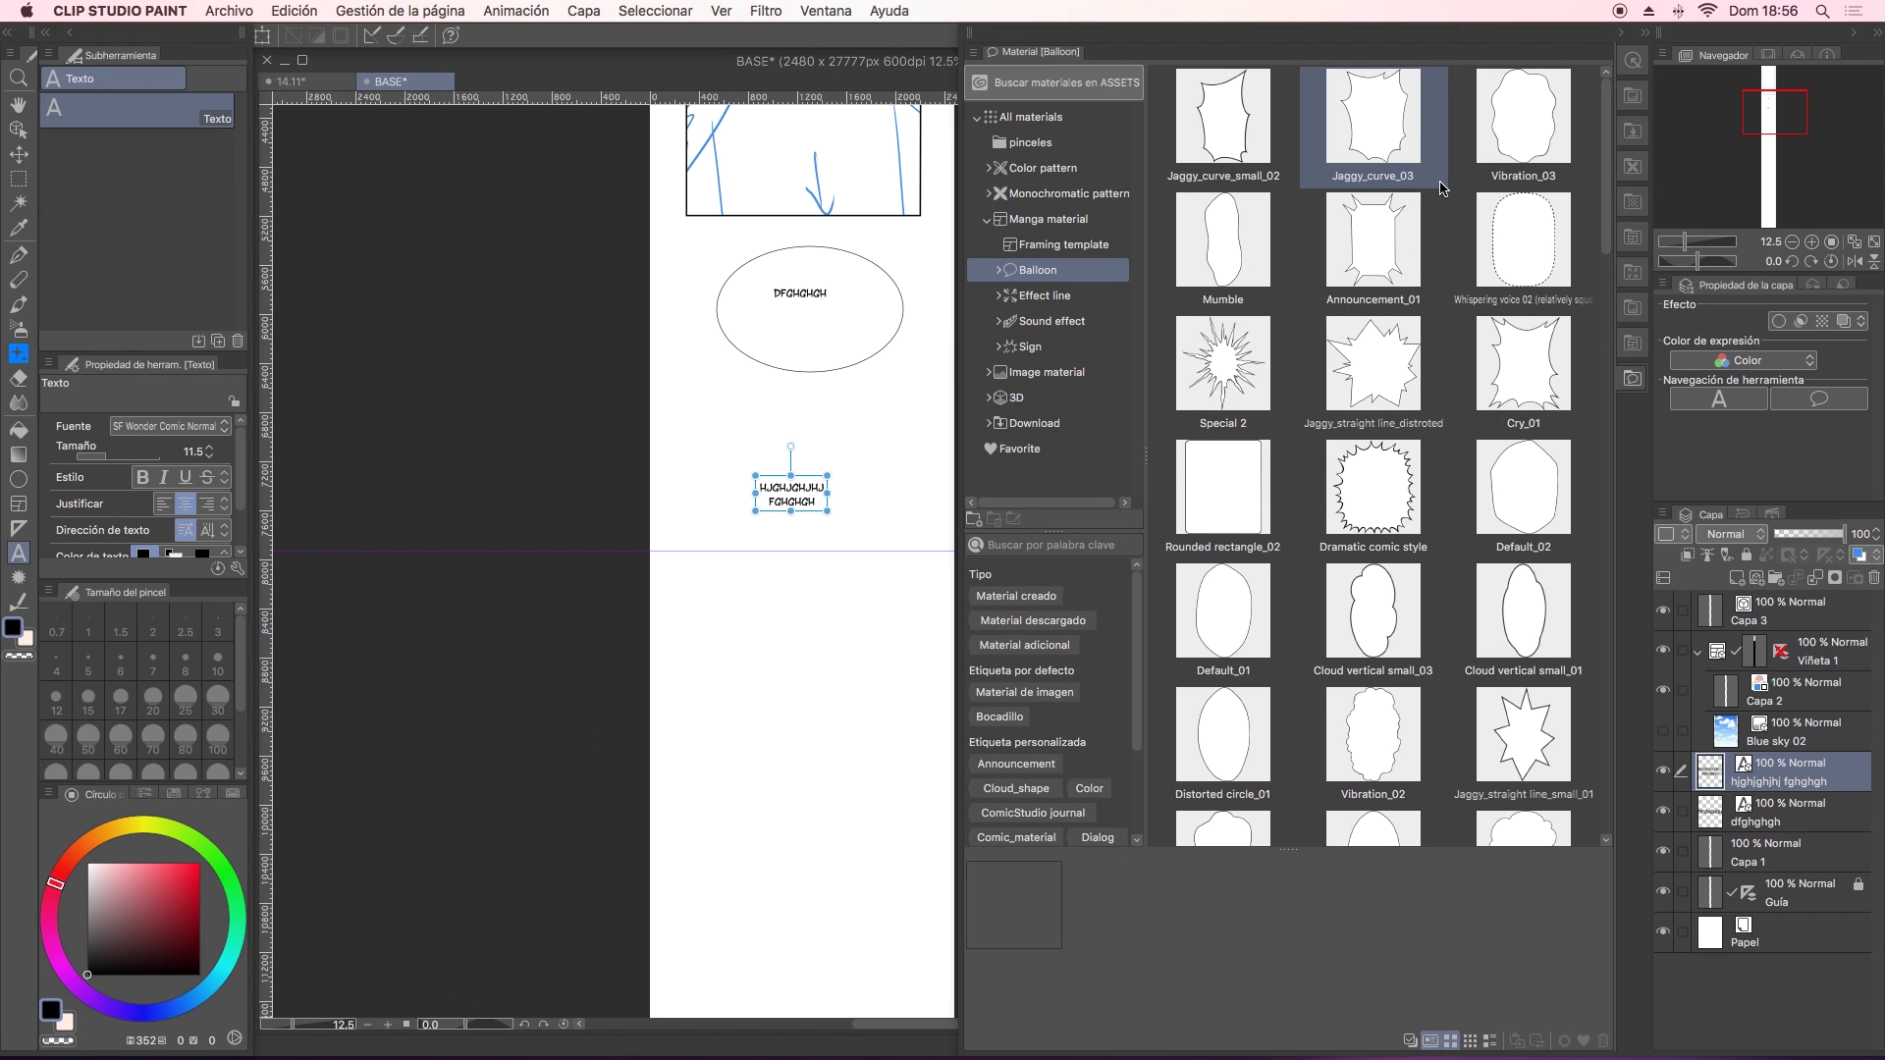
{"action": "left_click_drag", "start_coordinate": [1607, 216], "coordinate": [1607, 327]}
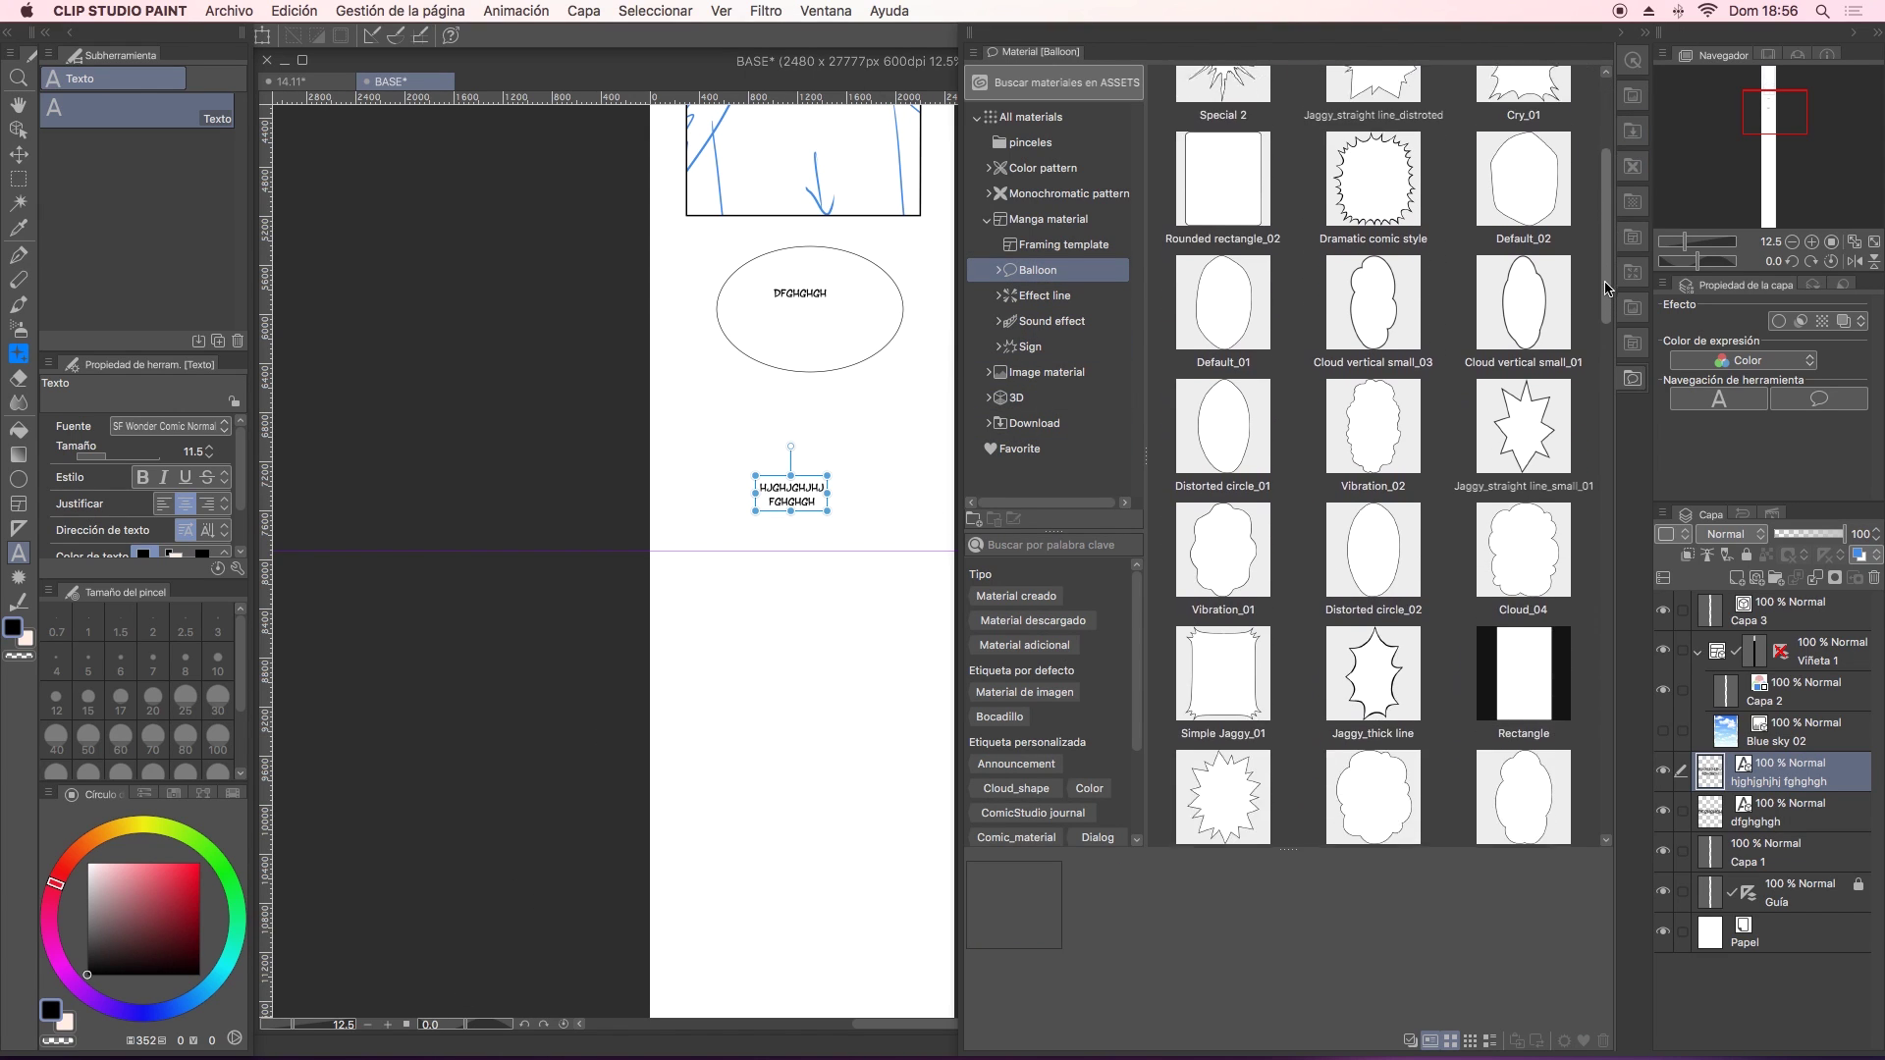
{"action": "scroll", "coordinate": [1607, 327], "scroll_direction": "up", "scroll_amount": 5}
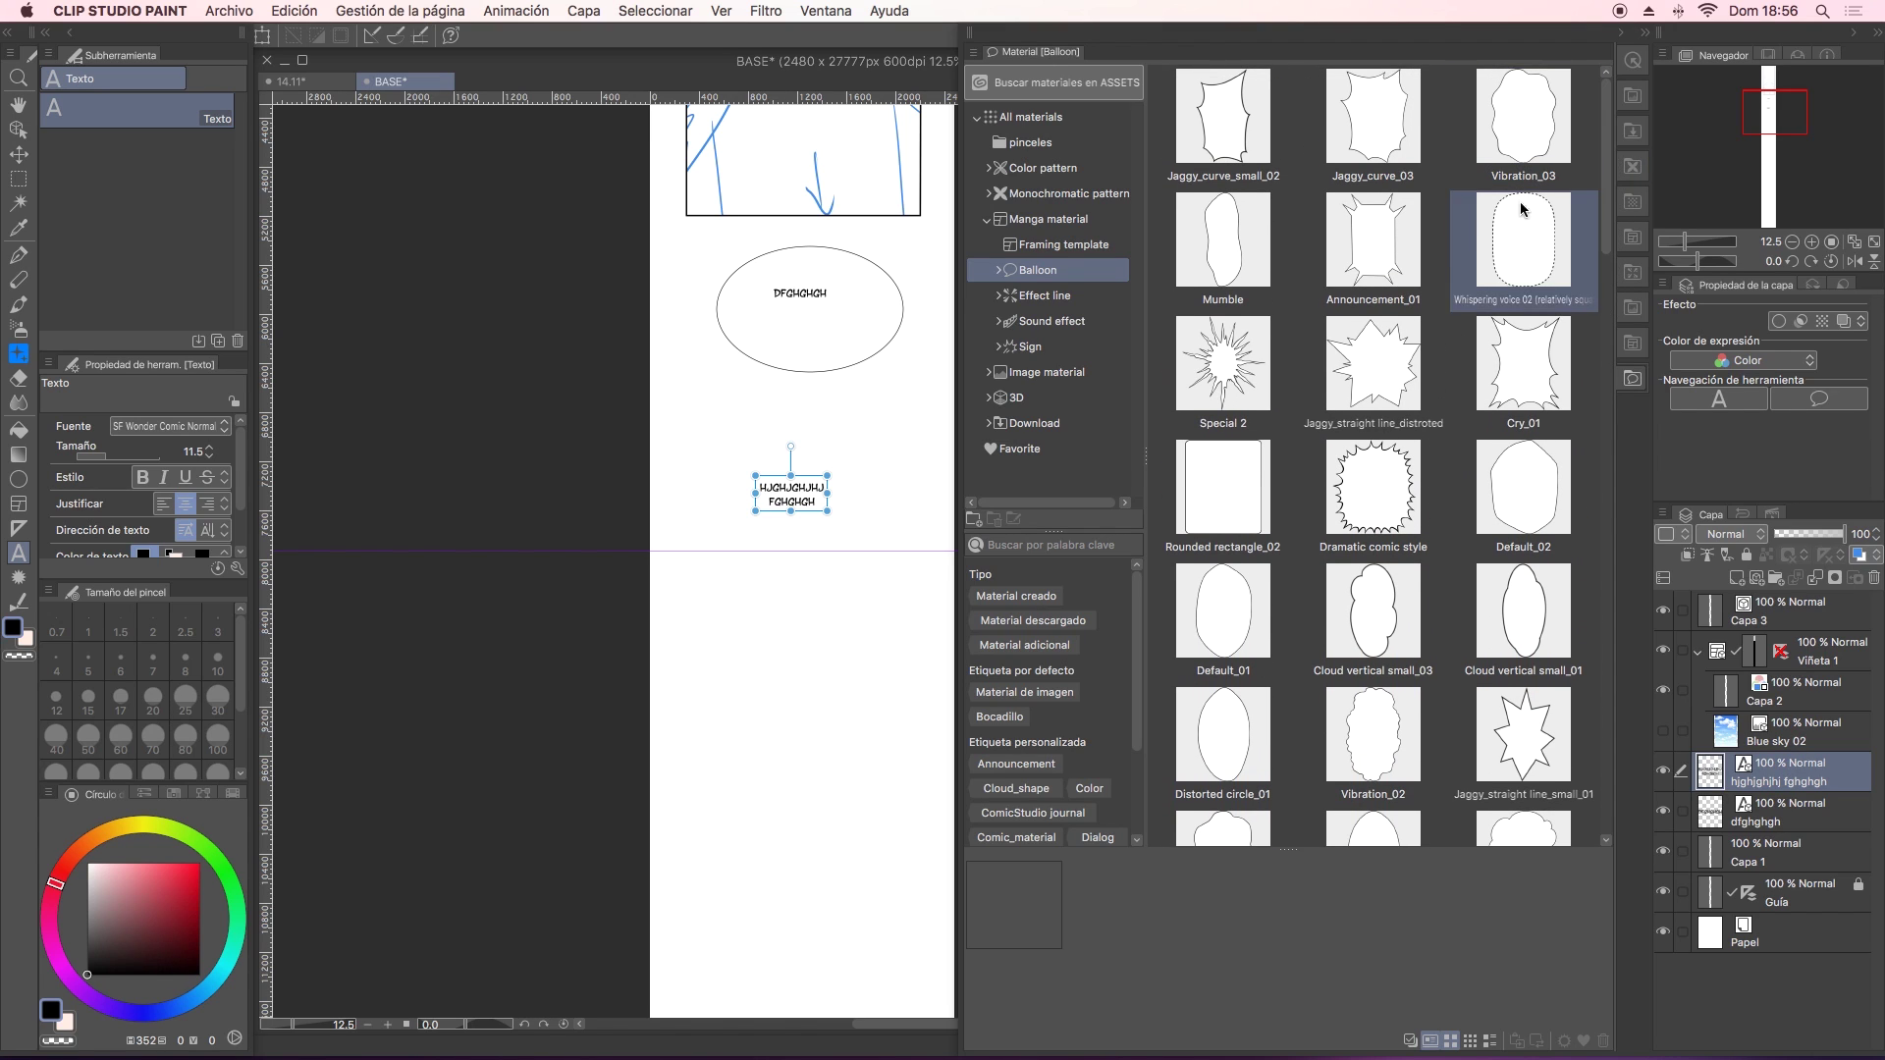
{"action": "left_click_drag", "start_coordinate": [1386, 137], "coordinate": [801, 505]}
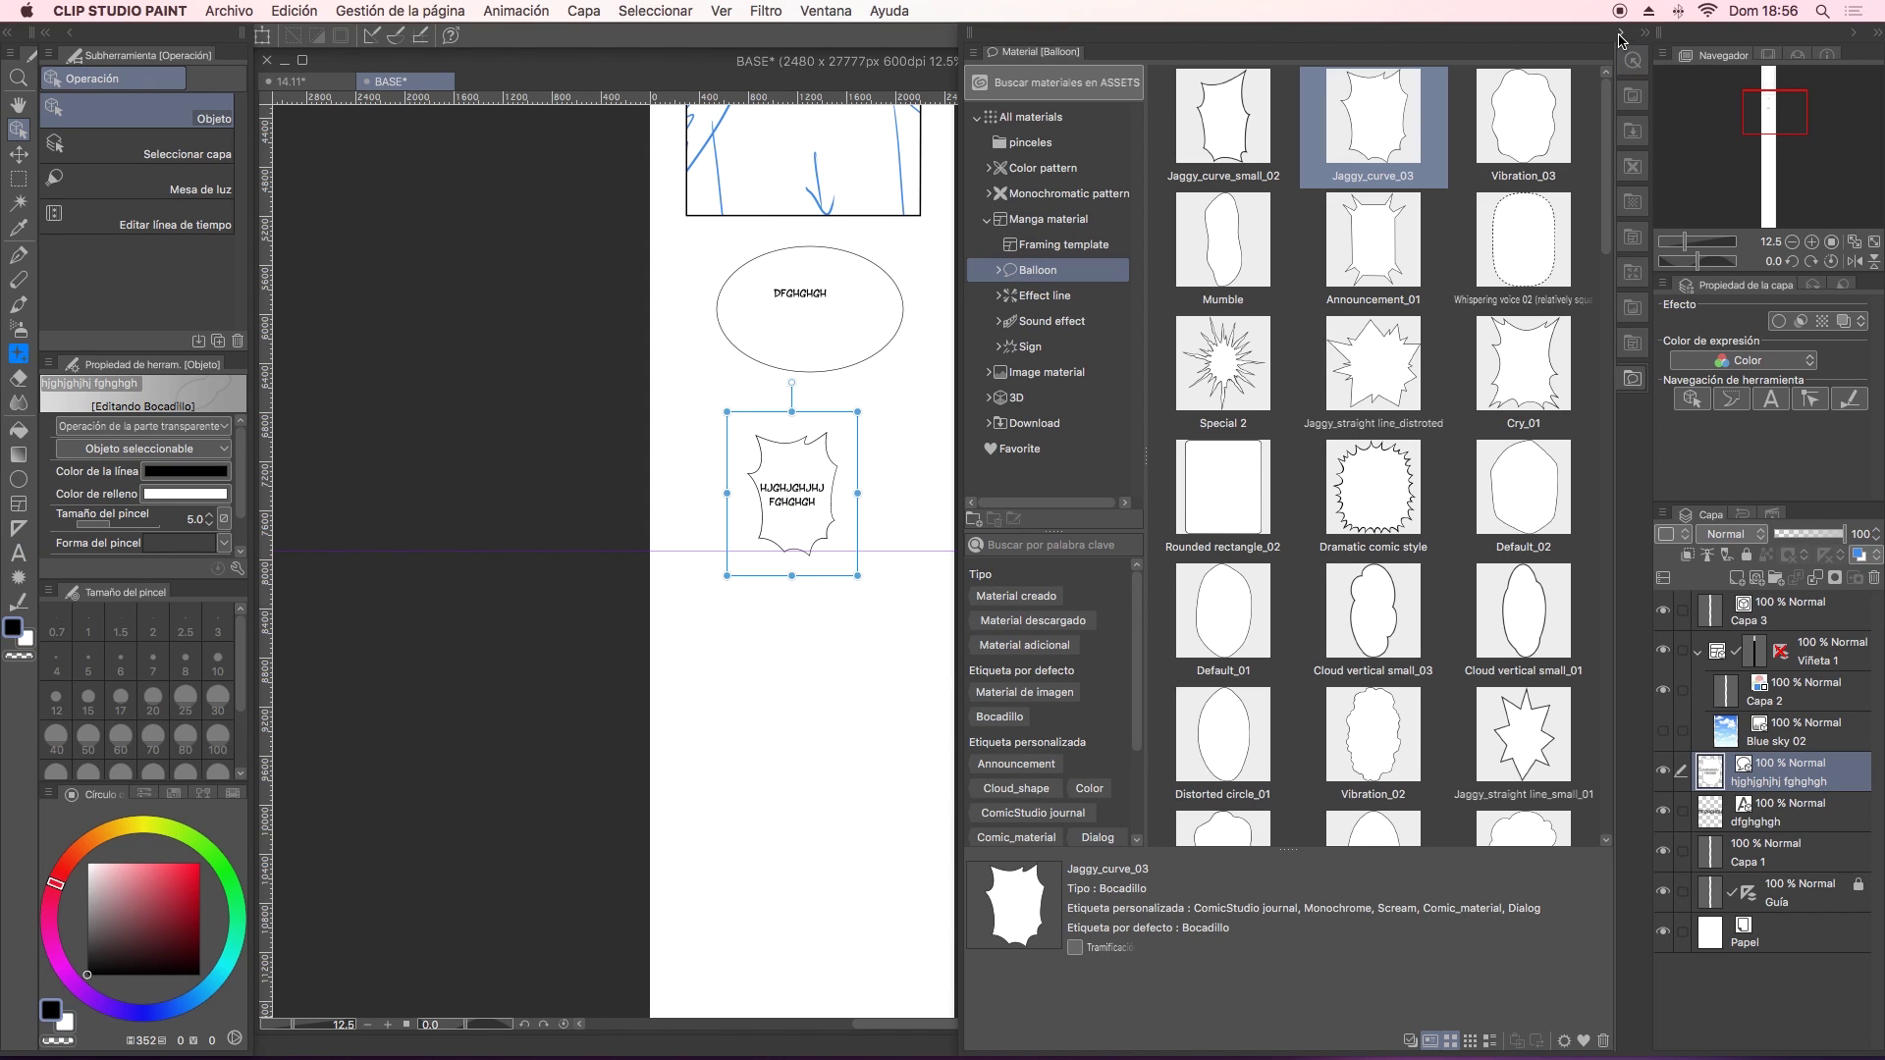
{"action": "left_click", "coordinate": [1633, 60]}
Rotate the jagged balloon upright, enlarge it and settle it around the text.
{"action": "left_click_drag", "start_coordinate": [869, 550], "coordinate": [752, 570]}
{"action": "mouse_move", "coordinate": [894, 538]}
{"action": "left_mouse_down"}
{"action": "mouse_move", "coordinate": [921, 688]}
{"action": "mouse_move", "coordinate": [929, 591]}
{"action": "mouse_move", "coordinate": [881, 602]}
{"action": "left_mouse_up"}
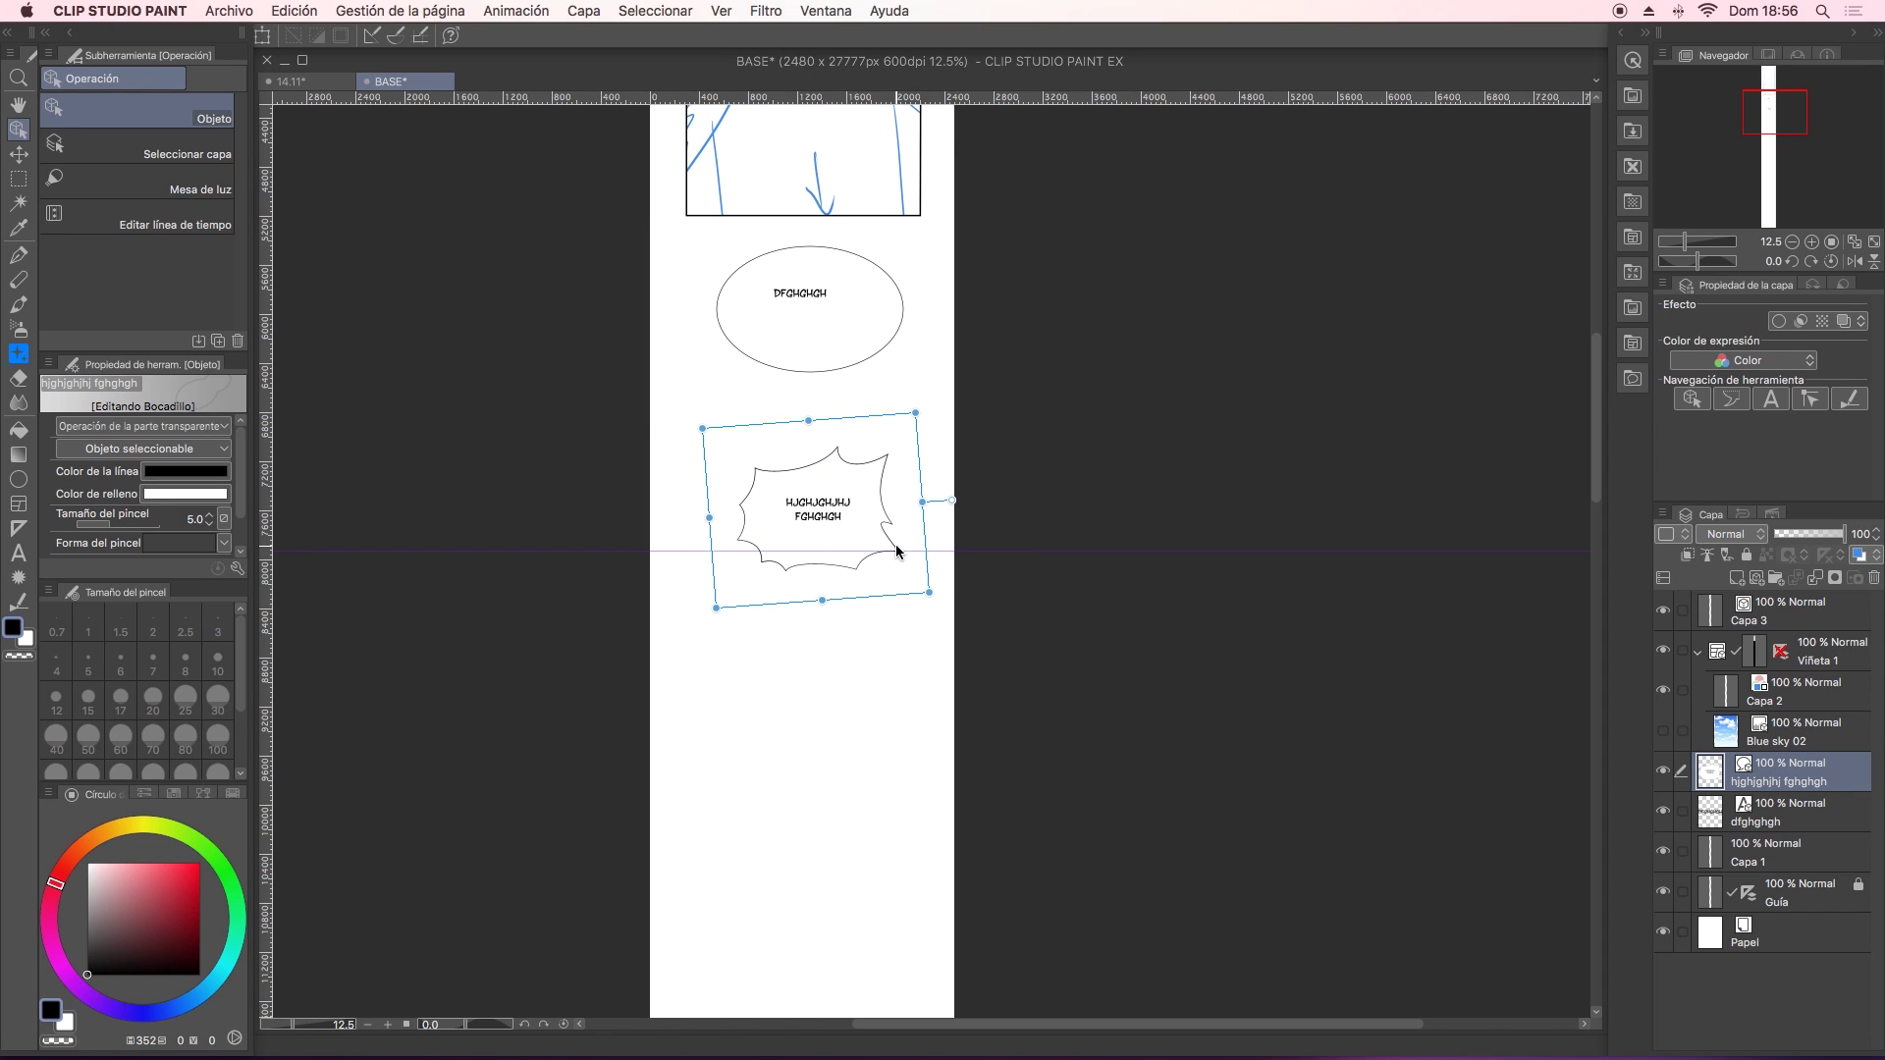
{"action": "left_click", "coordinate": [831, 524]}
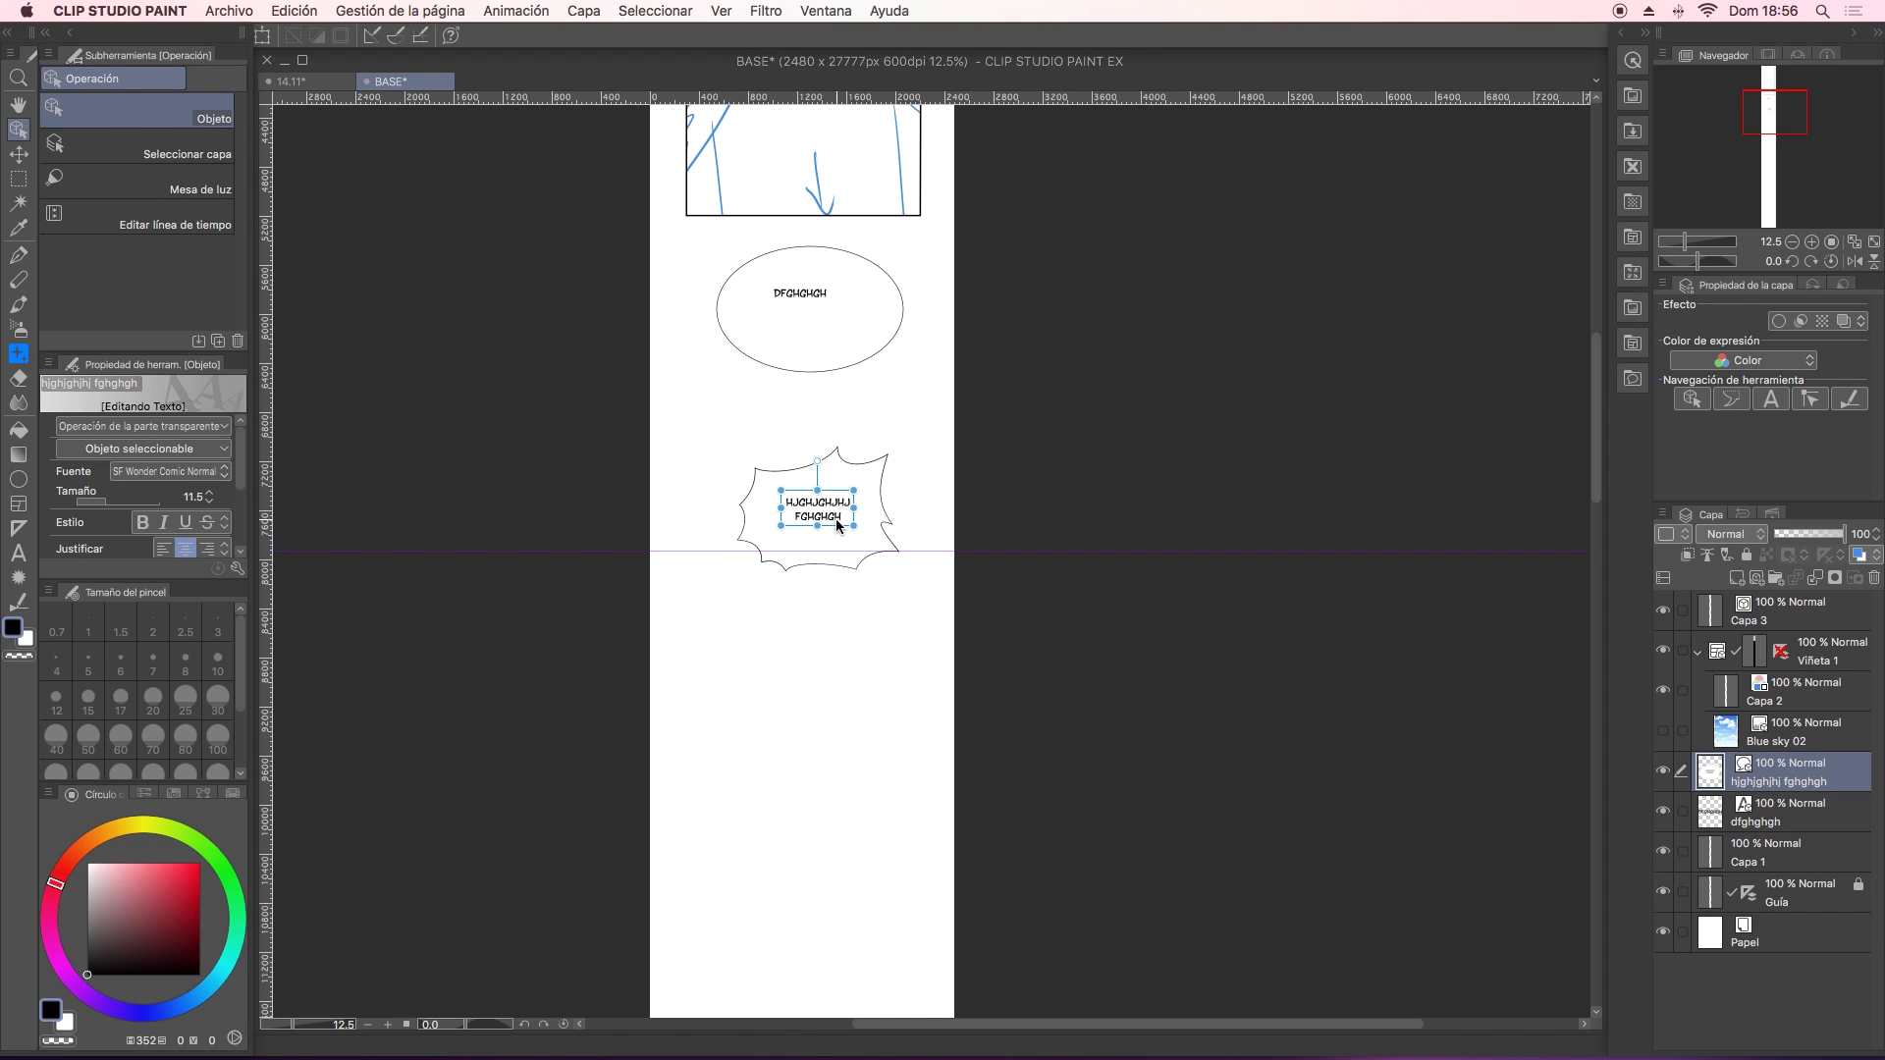
{"action": "left_click", "coordinate": [864, 554]}
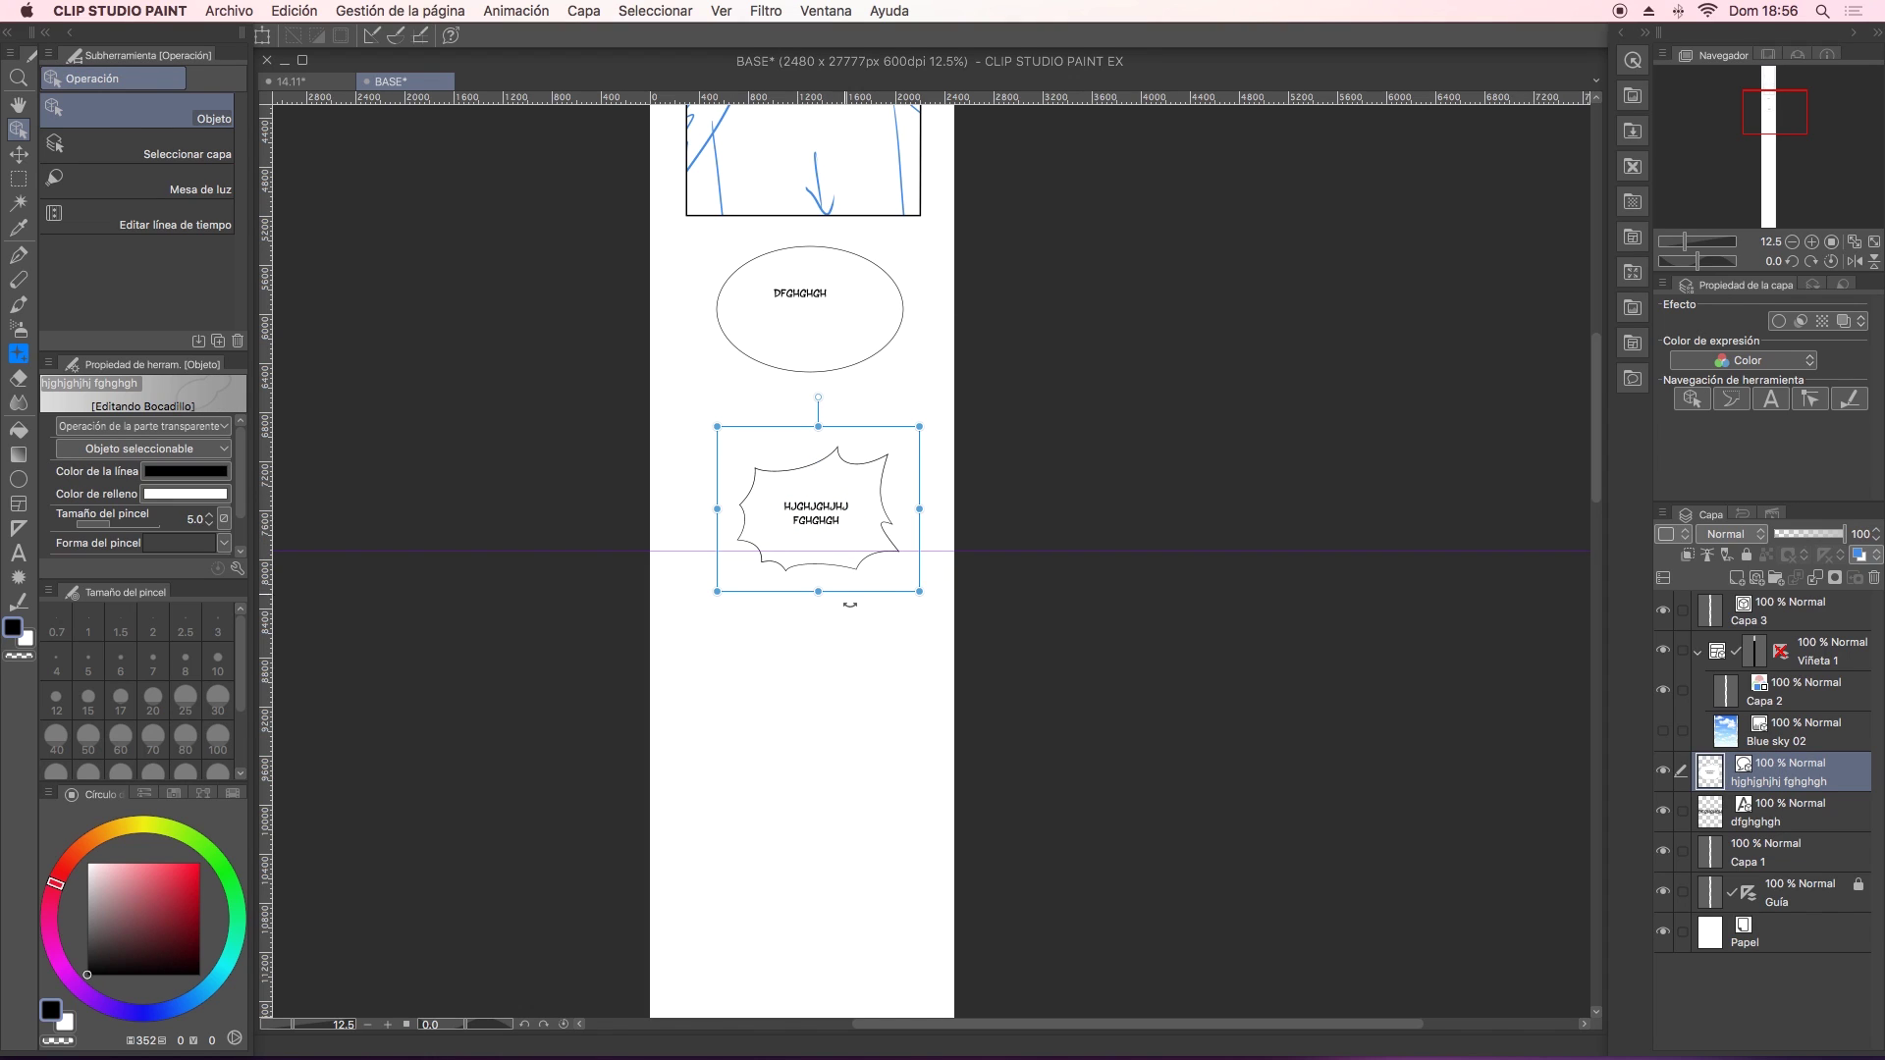
{"action": "left_click_drag", "start_coordinate": [850, 599], "coordinate": [856, 623]}
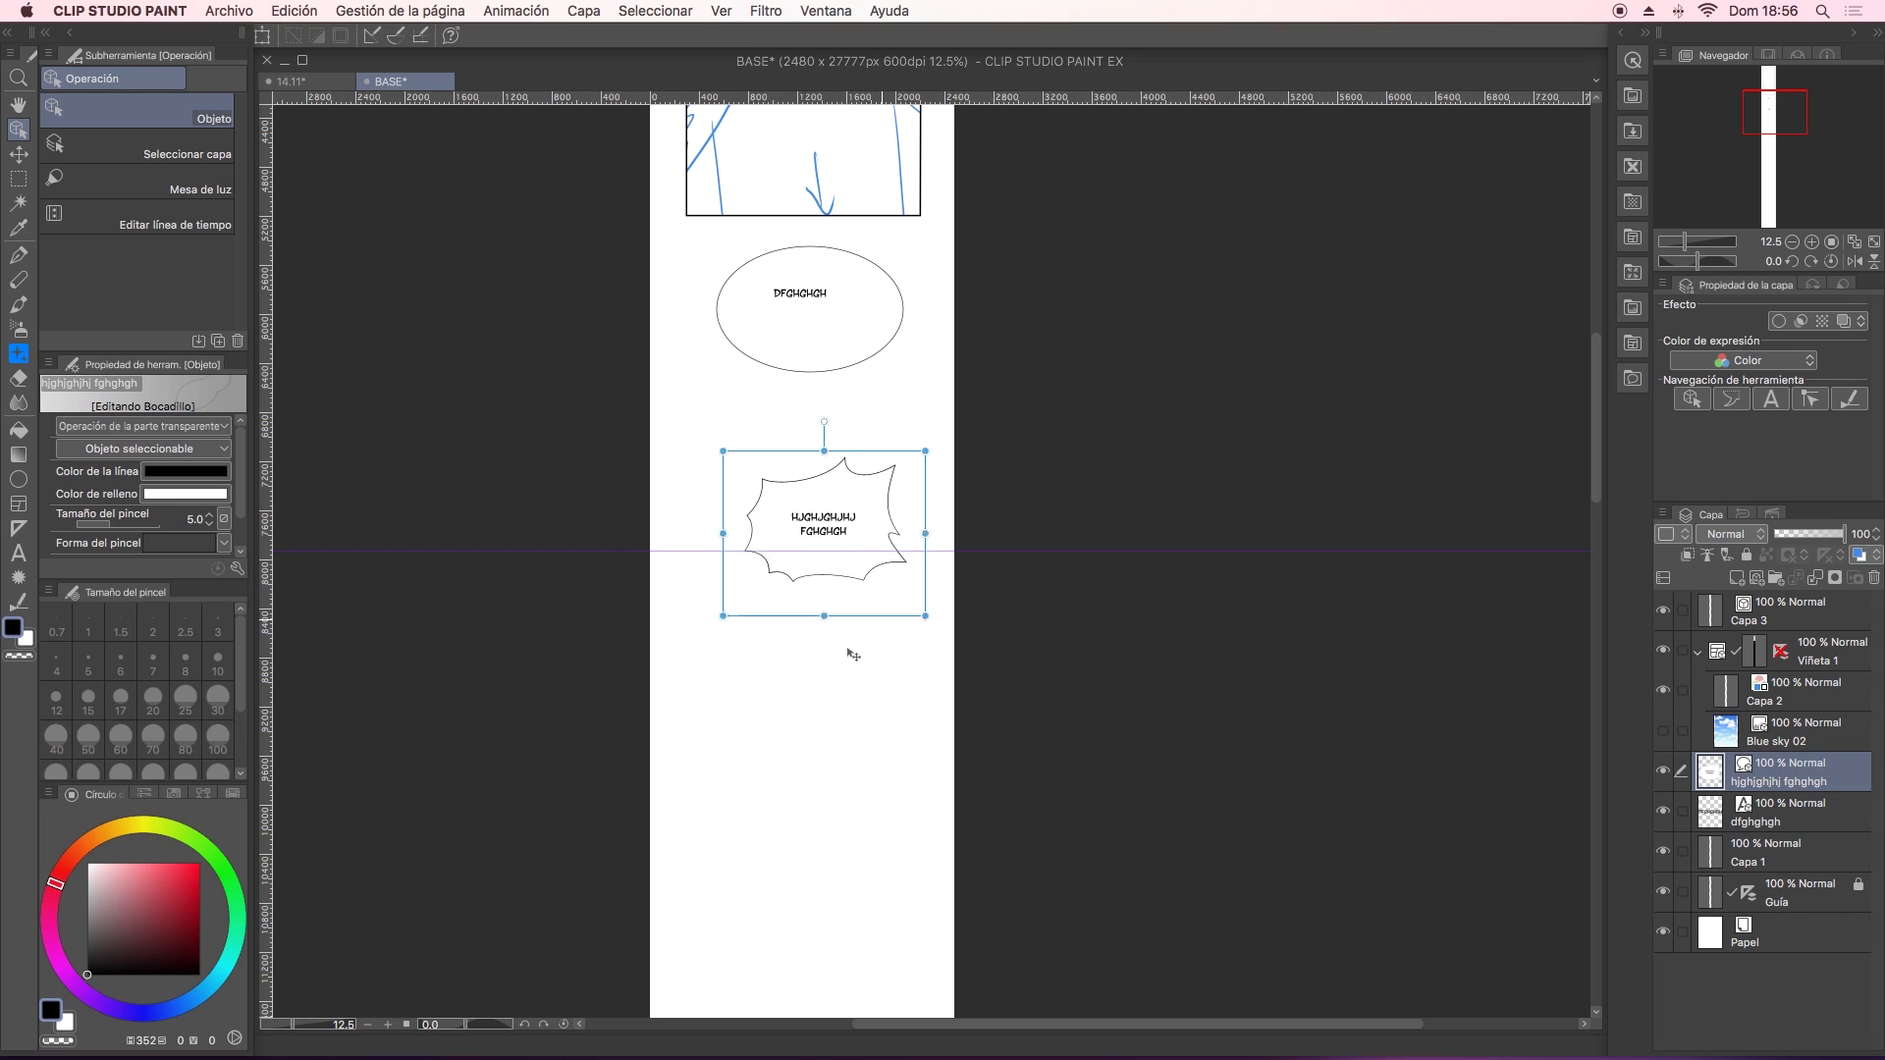
{"action": "left_click_drag", "start_coordinate": [852, 654], "coordinate": [875, 586]}
{"action": "left_click", "coordinate": [1040, 489]}
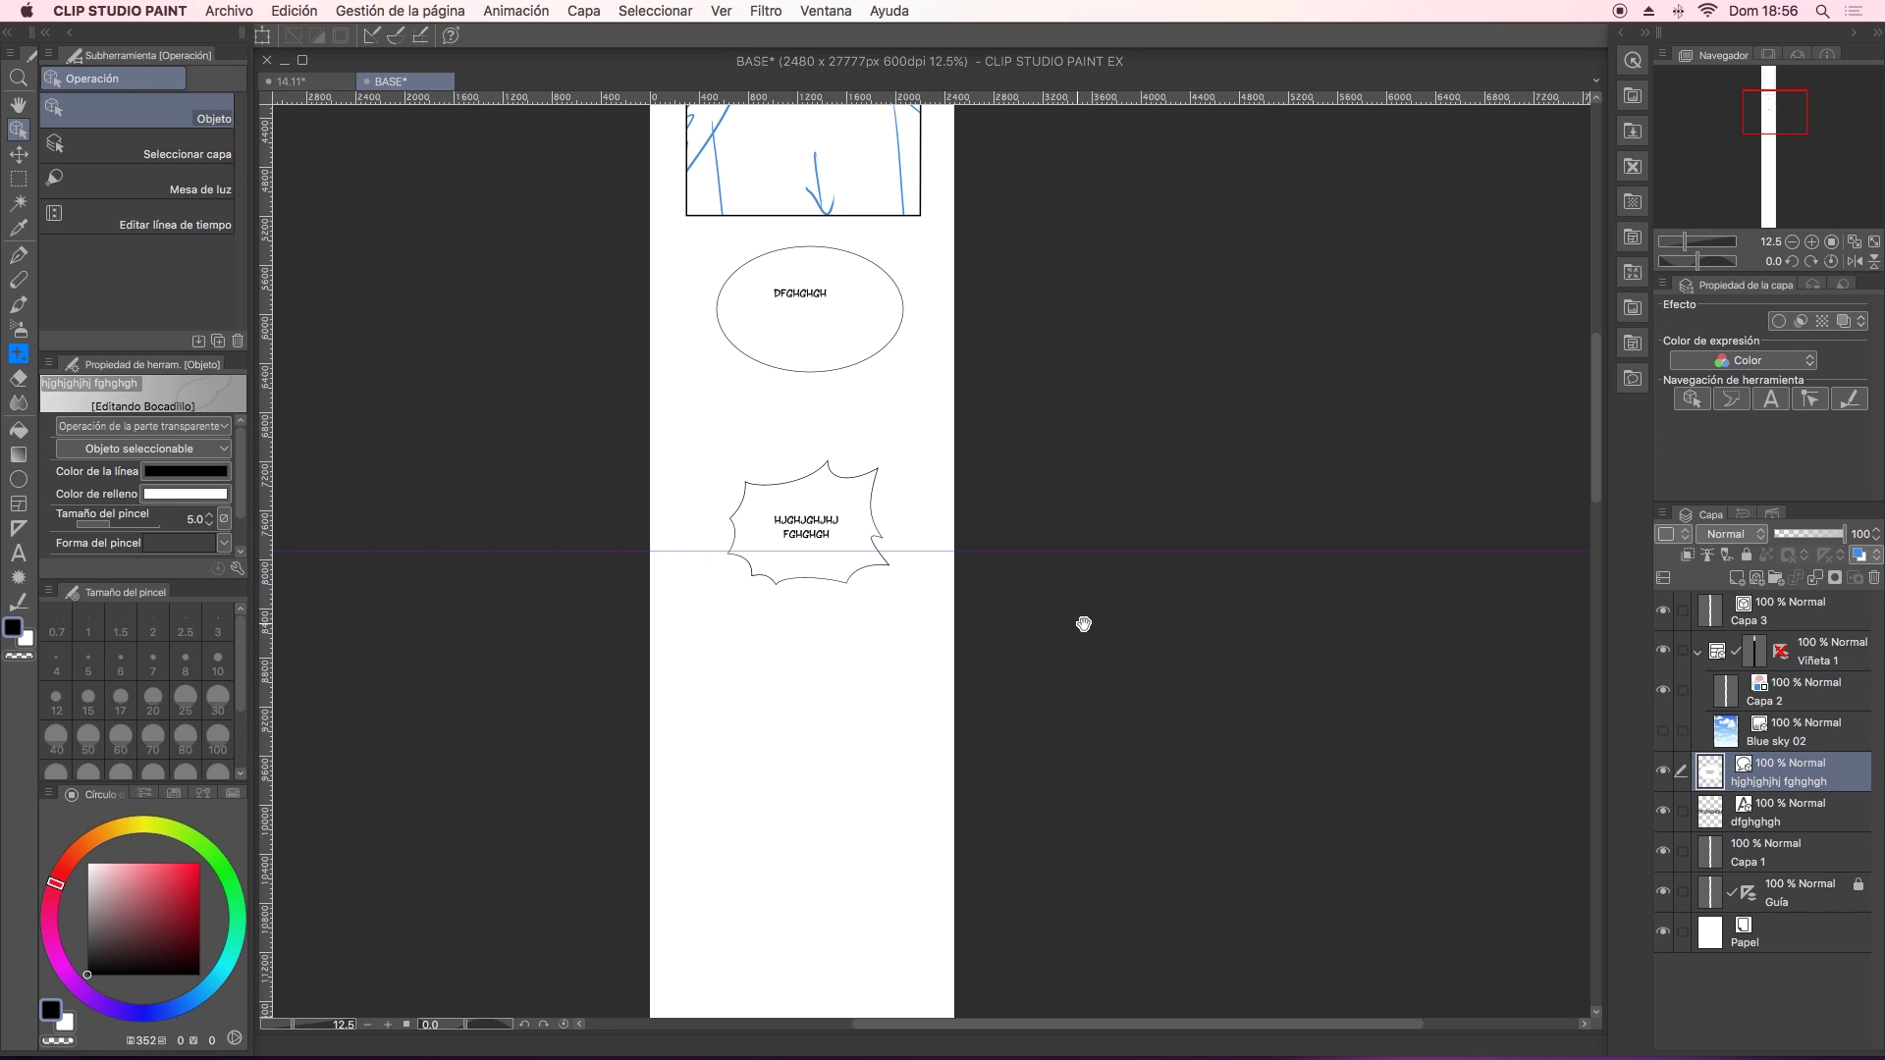
{"action": "mouse_move", "coordinate": [1083, 623]}
{"action": "left_mouse_down"}
{"action": "mouse_move", "coordinate": [1074, 726]}
{"action": "mouse_move", "coordinate": [1081, 568]}
{"action": "left_mouse_up"}
{"action": "scroll", "coordinate": [1060, 695], "scroll_direction": "up", "scroll_amount": 2}
{"action": "scroll", "coordinate": [1049, 720], "scroll_direction": "up", "scroll_amount": 2}
Draw a spiky balloon outline with the G pen on a new layer above Capa 3.
{"action": "left_click_drag", "start_coordinate": [1088, 701], "coordinate": [1081, 511]}
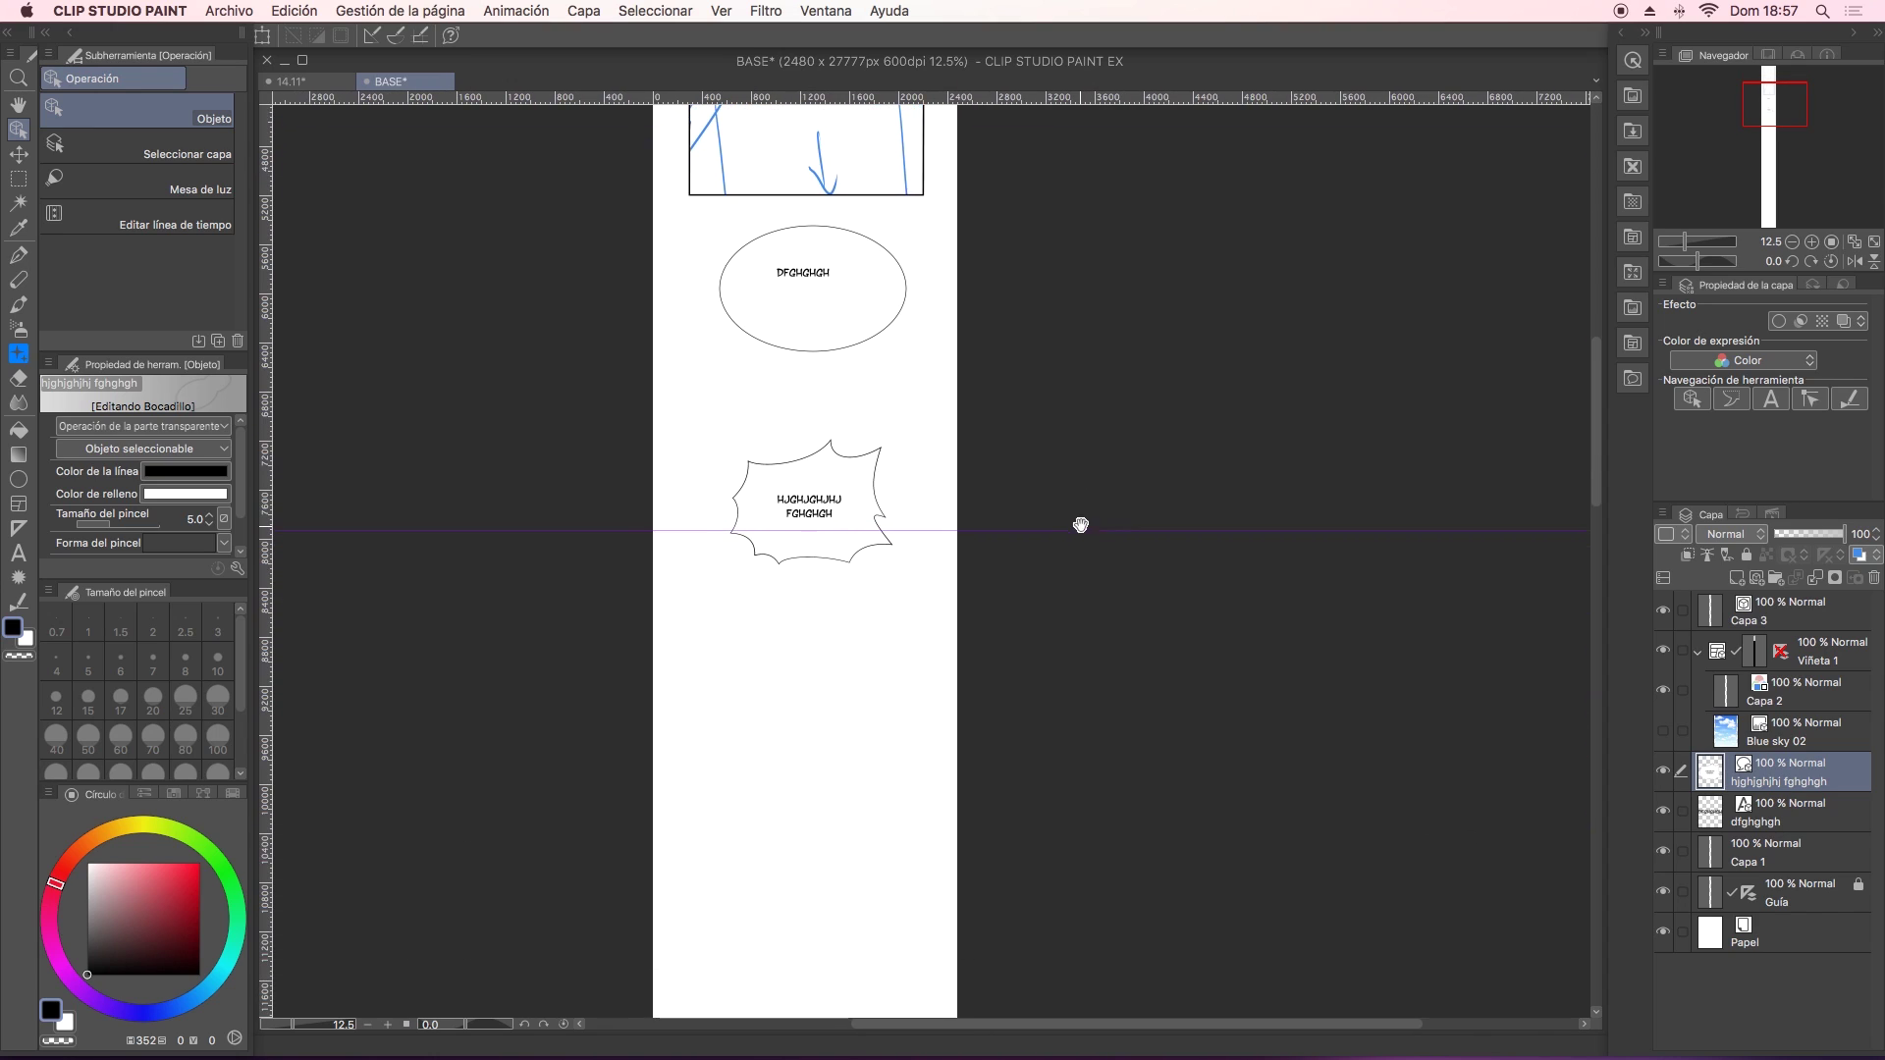
{"action": "key", "text": "p"}
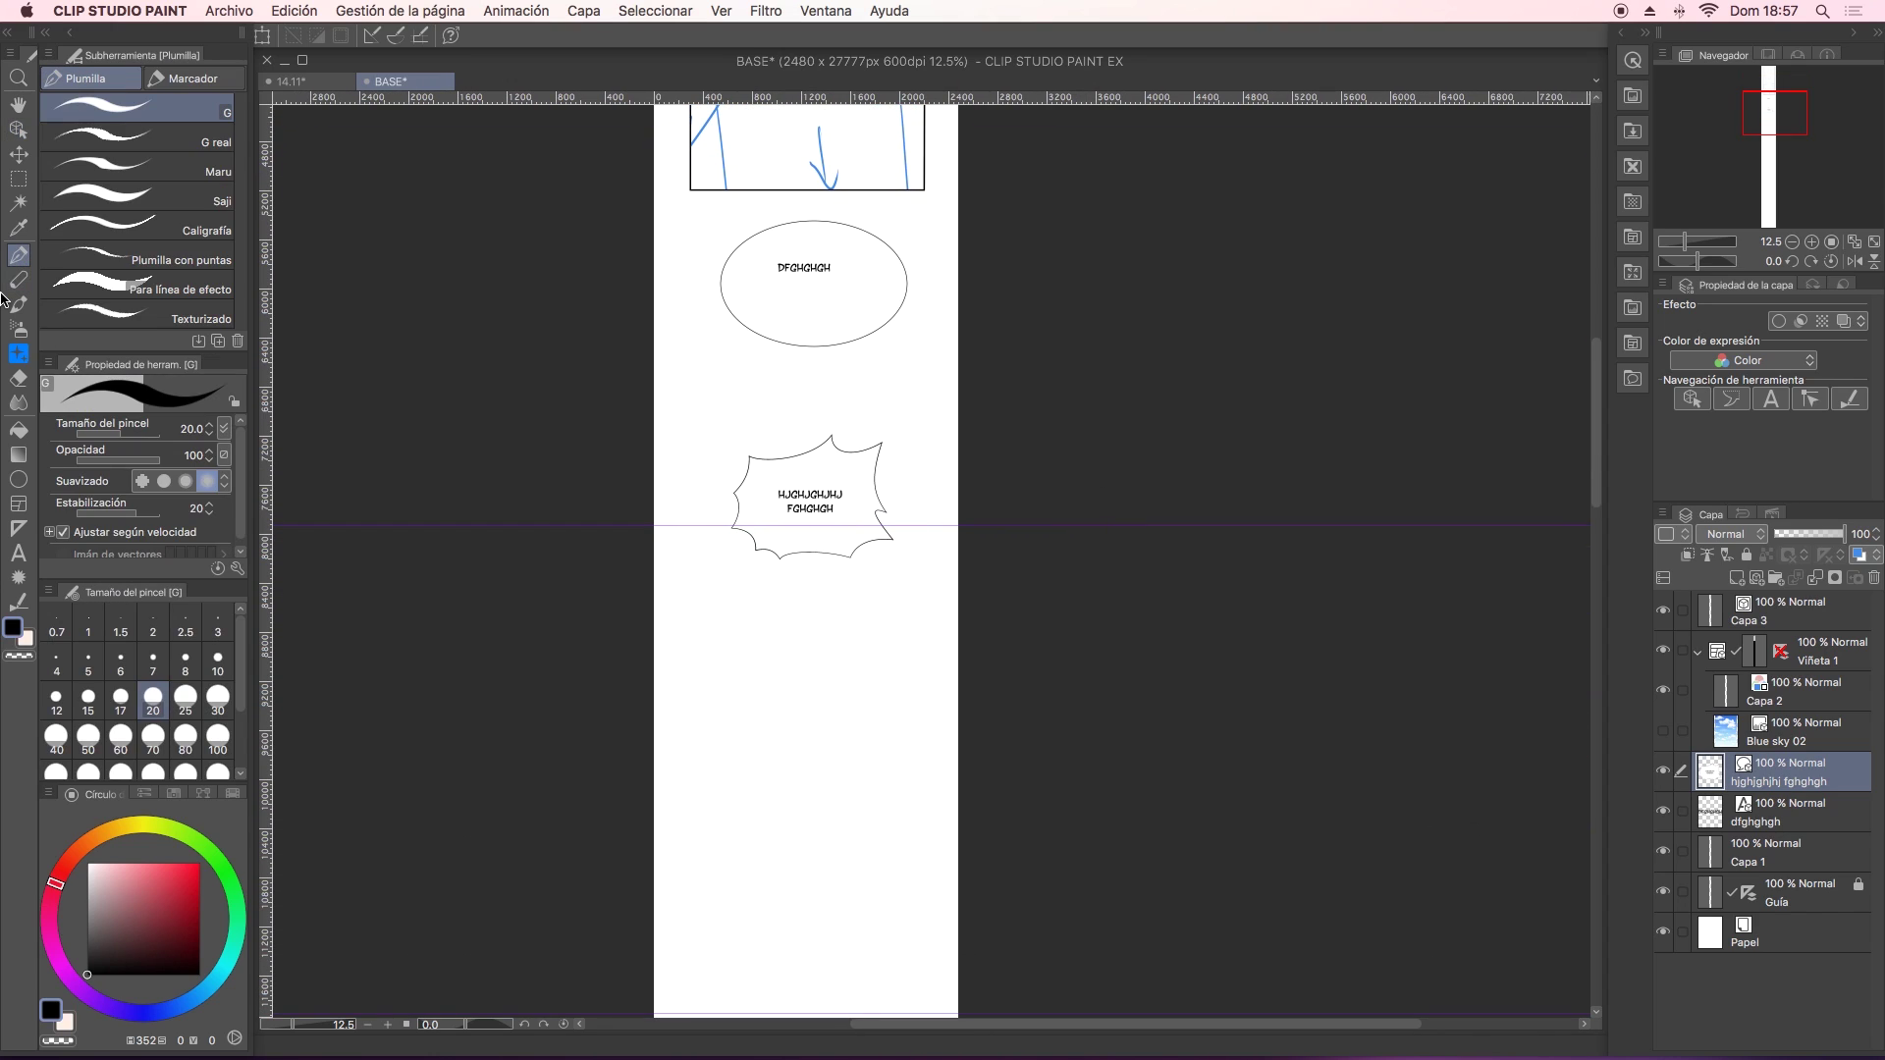
{"action": "left_click", "coordinate": [1822, 624]}
{"action": "left_click", "coordinate": [1757, 578]}
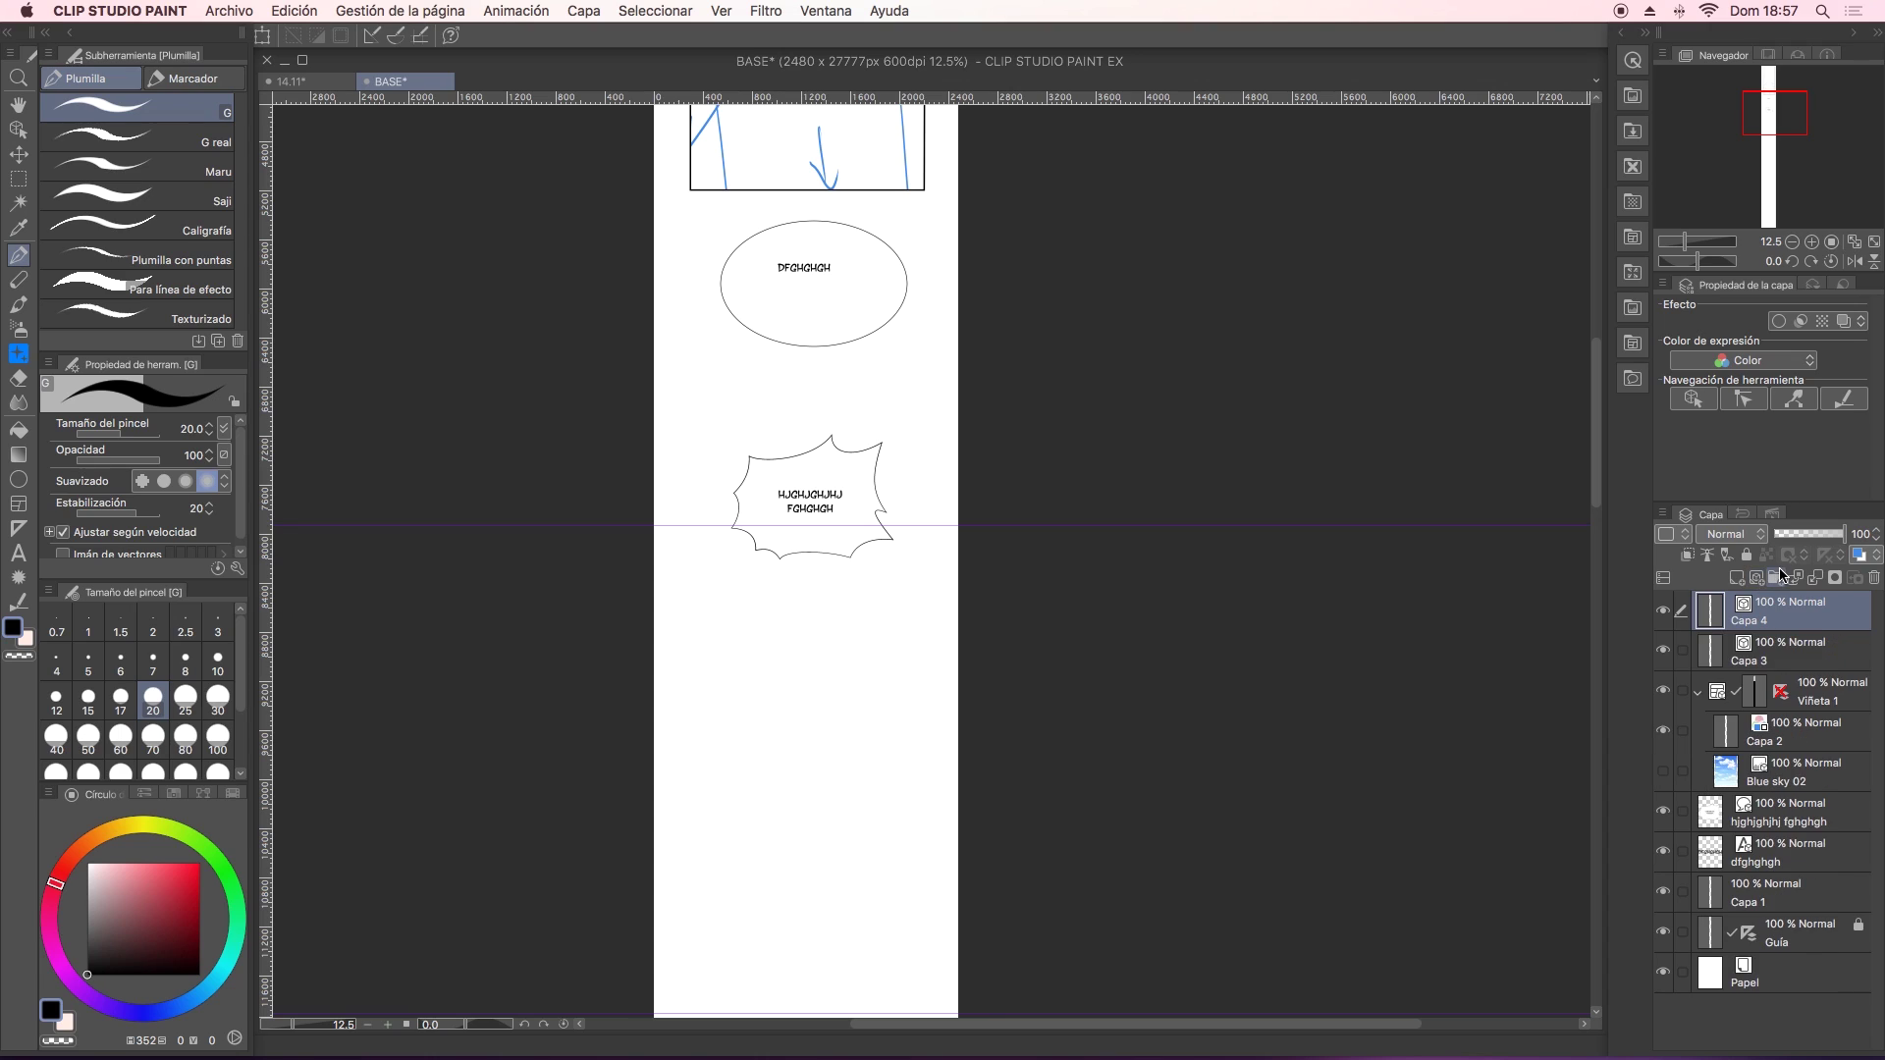
{"action": "mouse_move", "coordinate": [769, 657]}
{"action": "left_mouse_down"}
{"action": "mouse_move", "coordinate": [818, 645]}
{"action": "mouse_move", "coordinate": [756, 630]}
{"action": "left_mouse_up"}
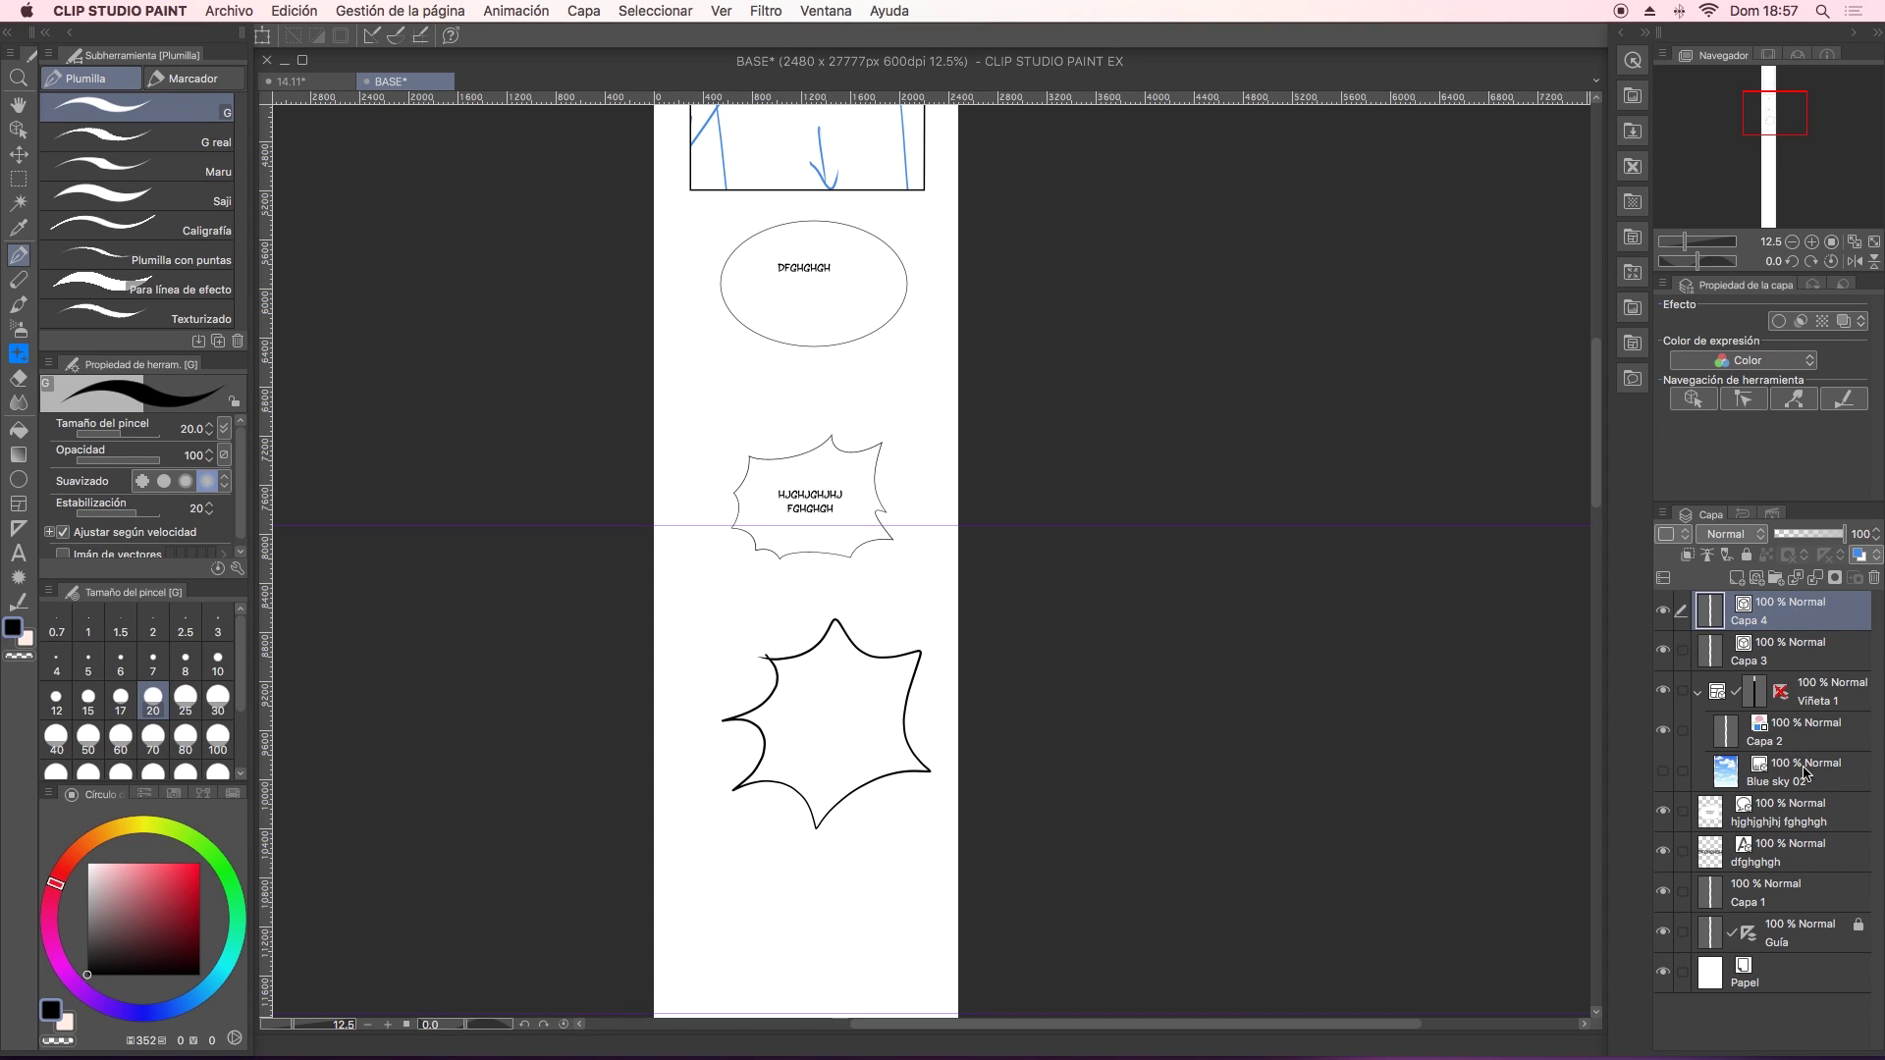
Move the balloon text layer to the top of the layer stack.
{"action": "left_click", "coordinate": [1816, 814]}
{"action": "left_click", "coordinate": [18, 154]}
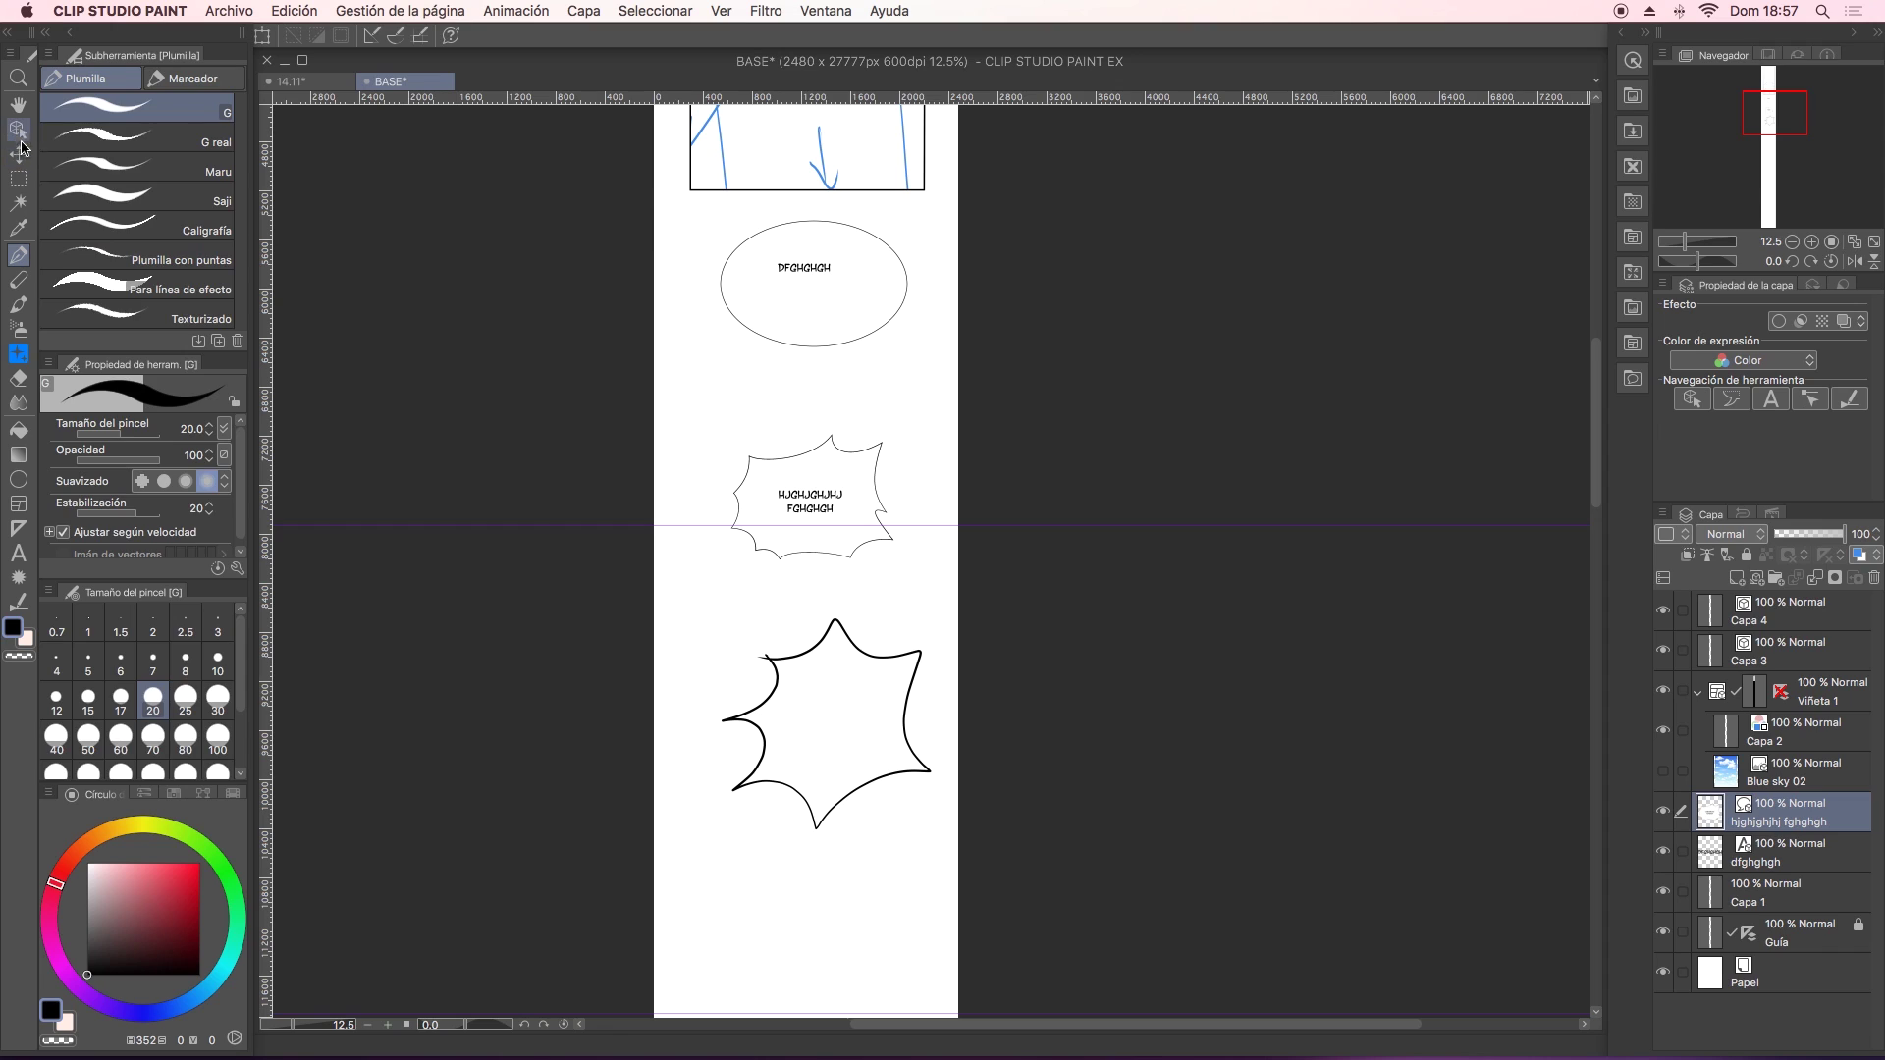
{"action": "left_click_drag", "start_coordinate": [1855, 817], "coordinate": [1854, 609]}
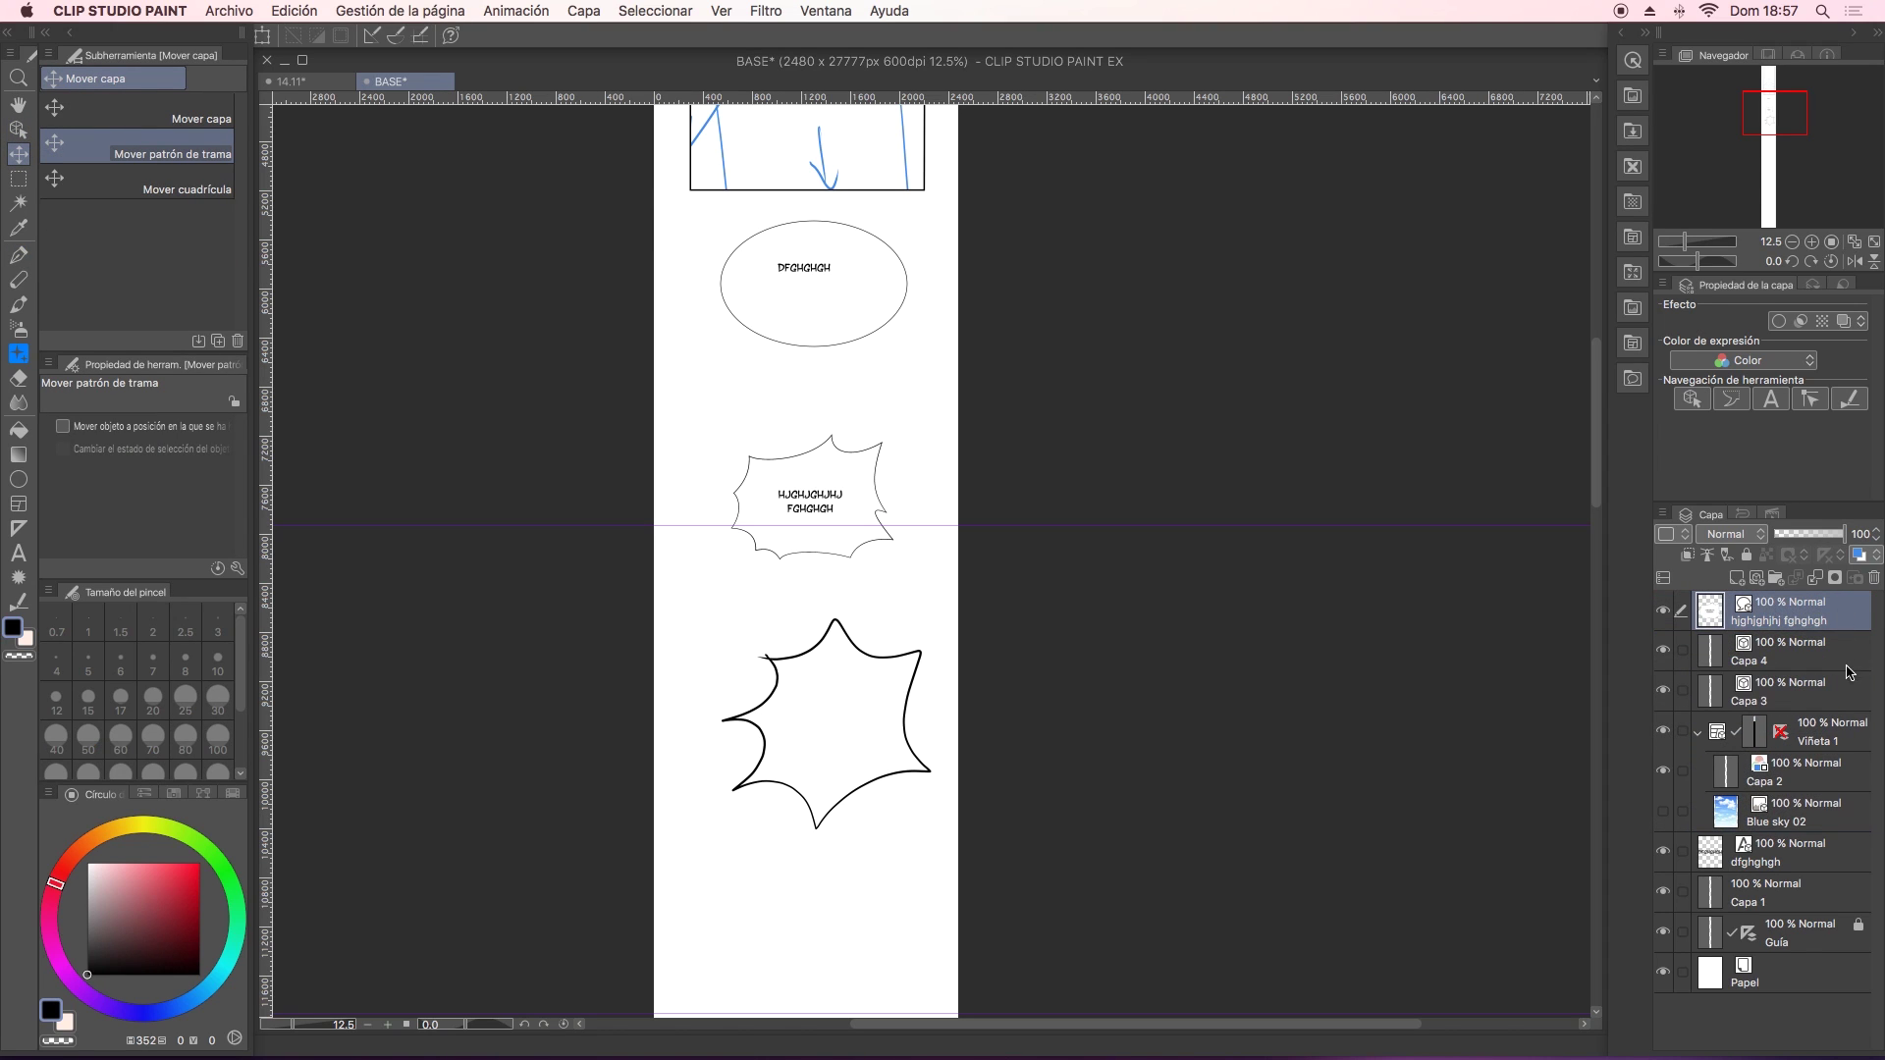
Move the jagged balloon up over the panel's bottom edge, undoing the stretched tail.
{"action": "left_click", "coordinate": [17, 255]}
{"action": "left_click", "coordinate": [17, 128]}
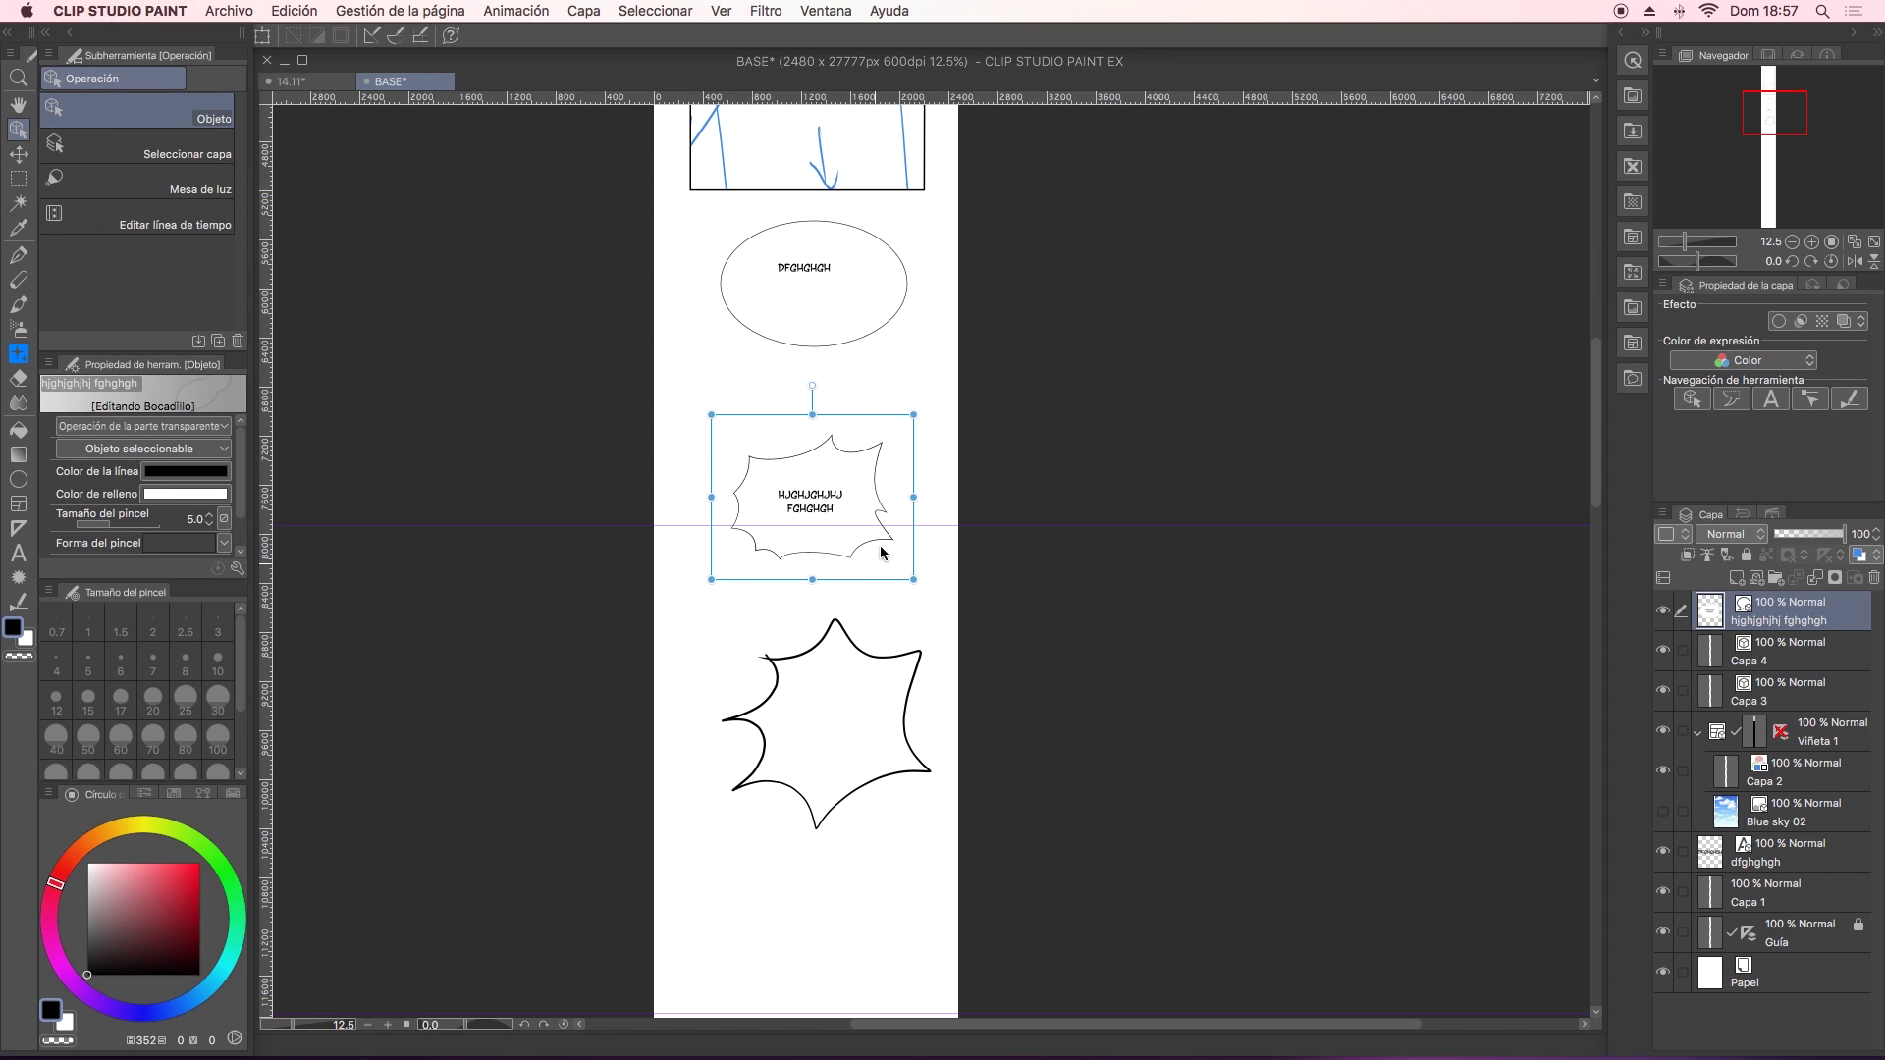
{"action": "mouse_move", "coordinate": [875, 539]}
{"action": "left_mouse_down"}
{"action": "mouse_move", "coordinate": [883, 603]}
{"action": "mouse_move", "coordinate": [912, 285]}
{"action": "left_mouse_up"}
{"action": "scroll", "coordinate": [883, 603], "scroll_direction": "up", "scroll_amount": 5}
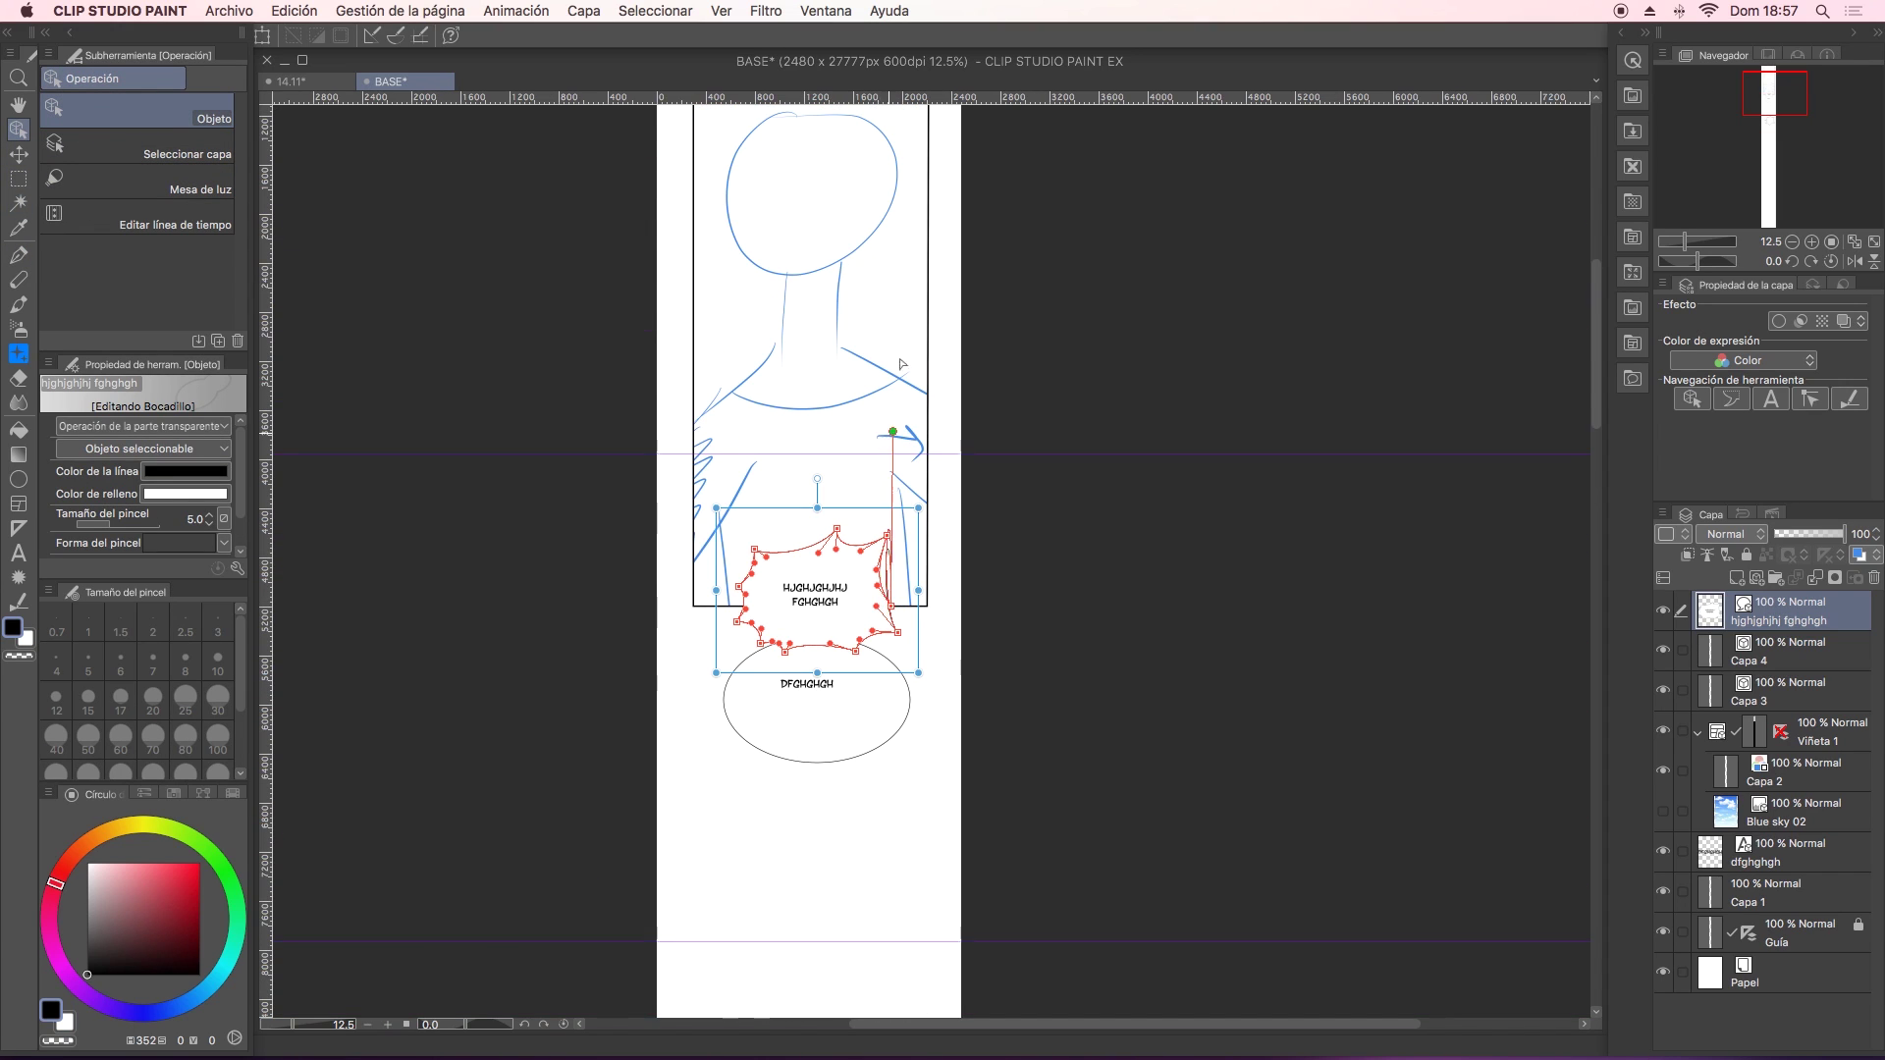
{"action": "key", "text": "super+z"}
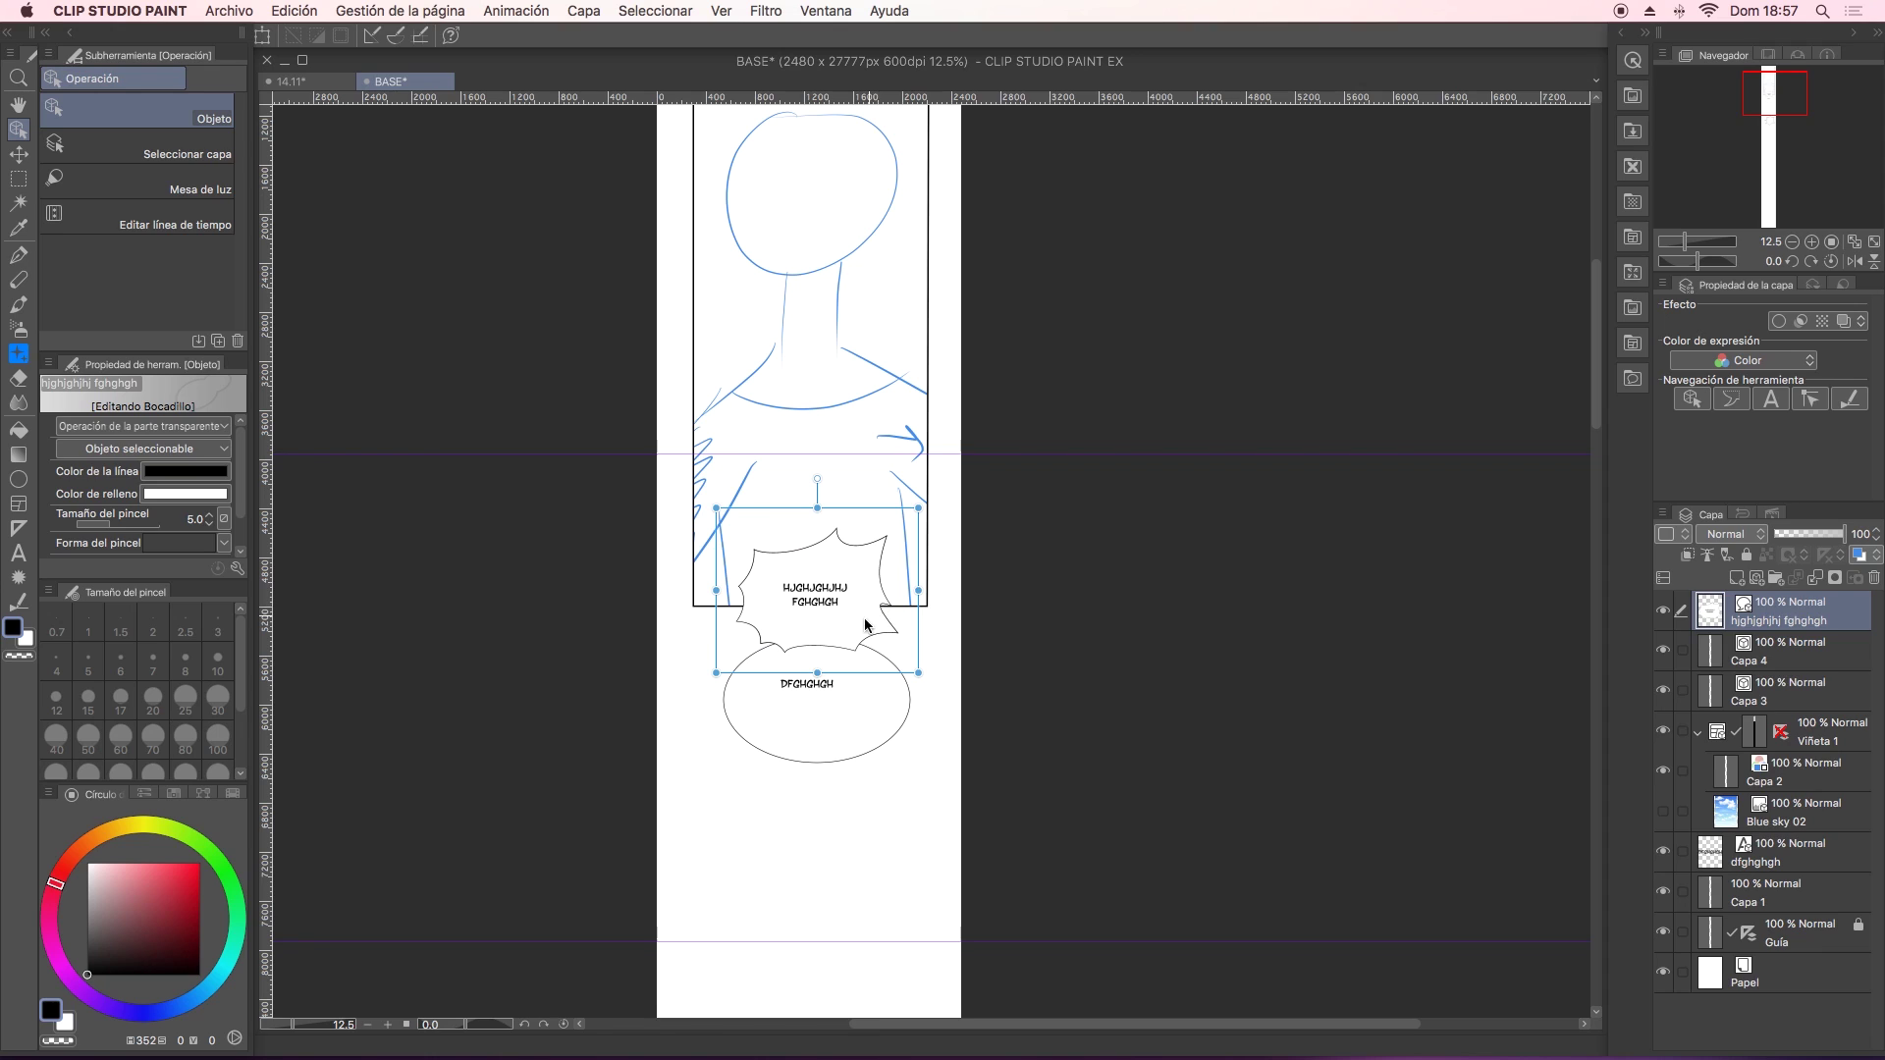
{"action": "left_click_drag", "start_coordinate": [853, 631], "coordinate": [888, 615]}
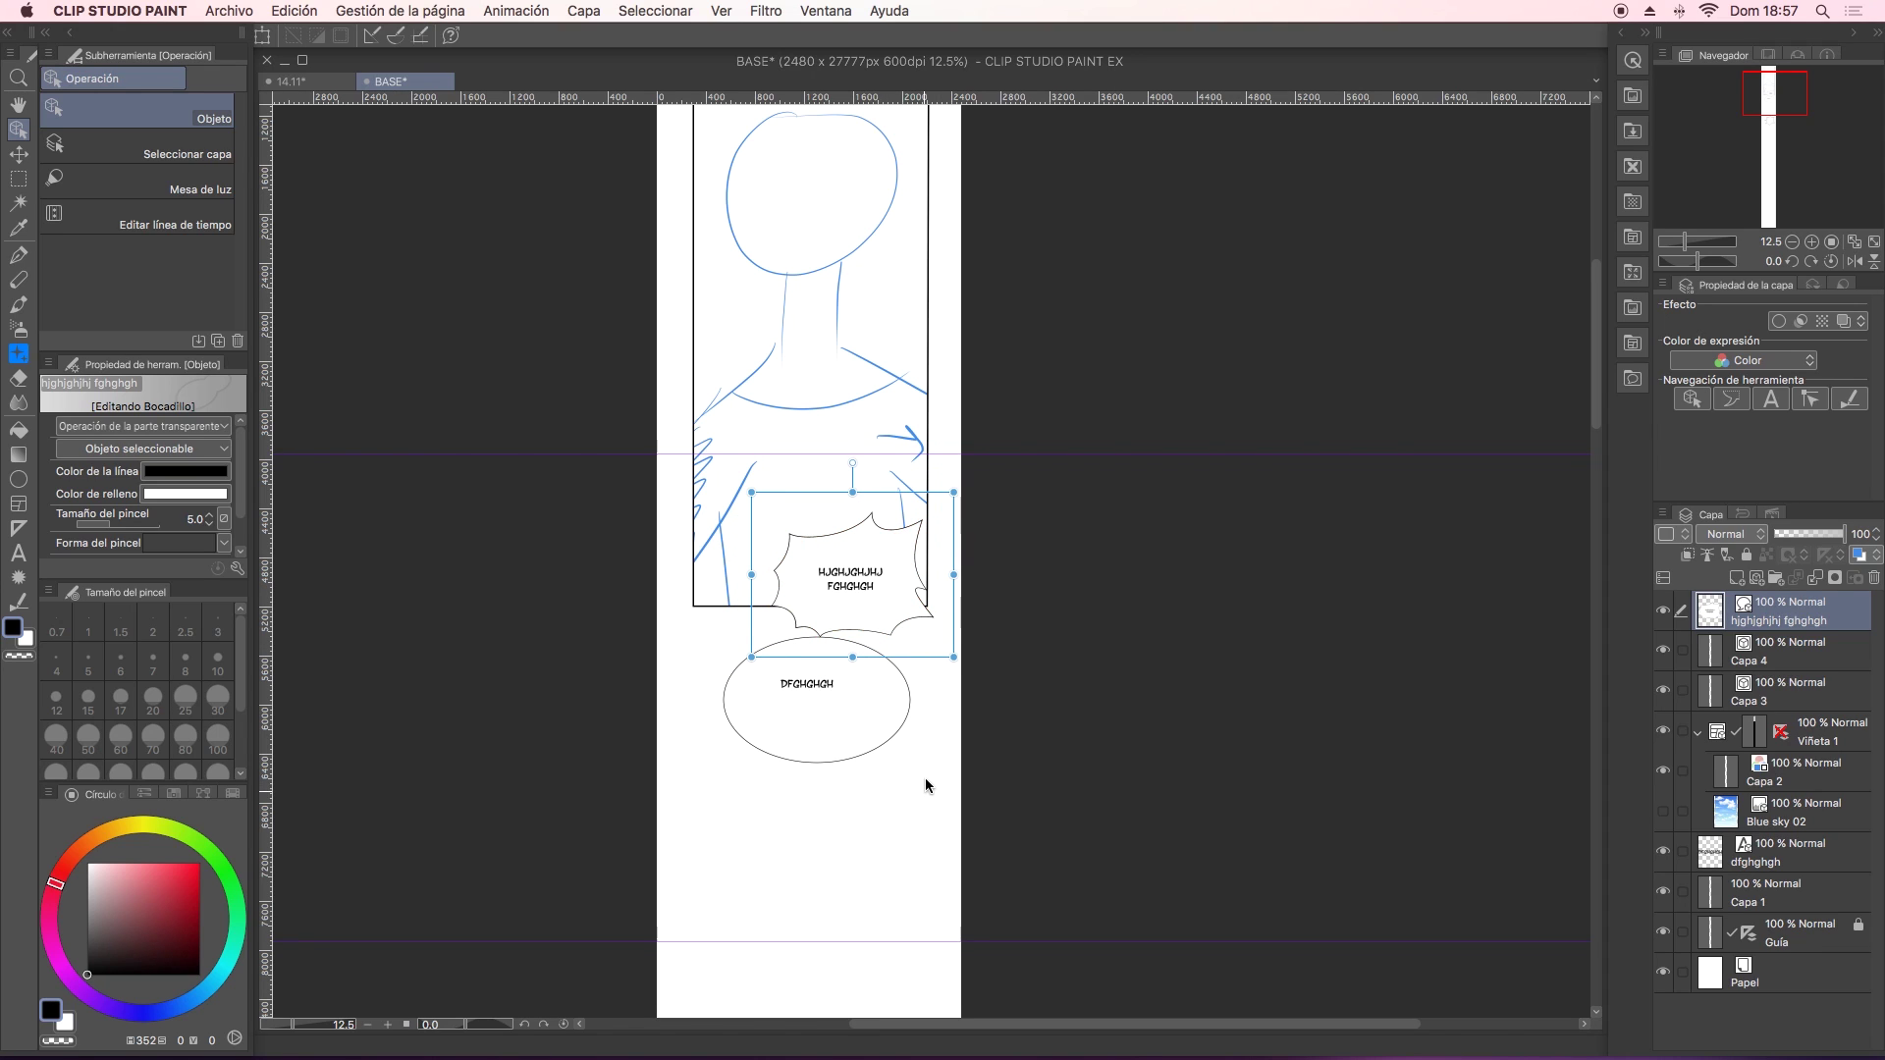
{"action": "left_click_drag", "start_coordinate": [926, 808], "coordinate": [938, 741]}
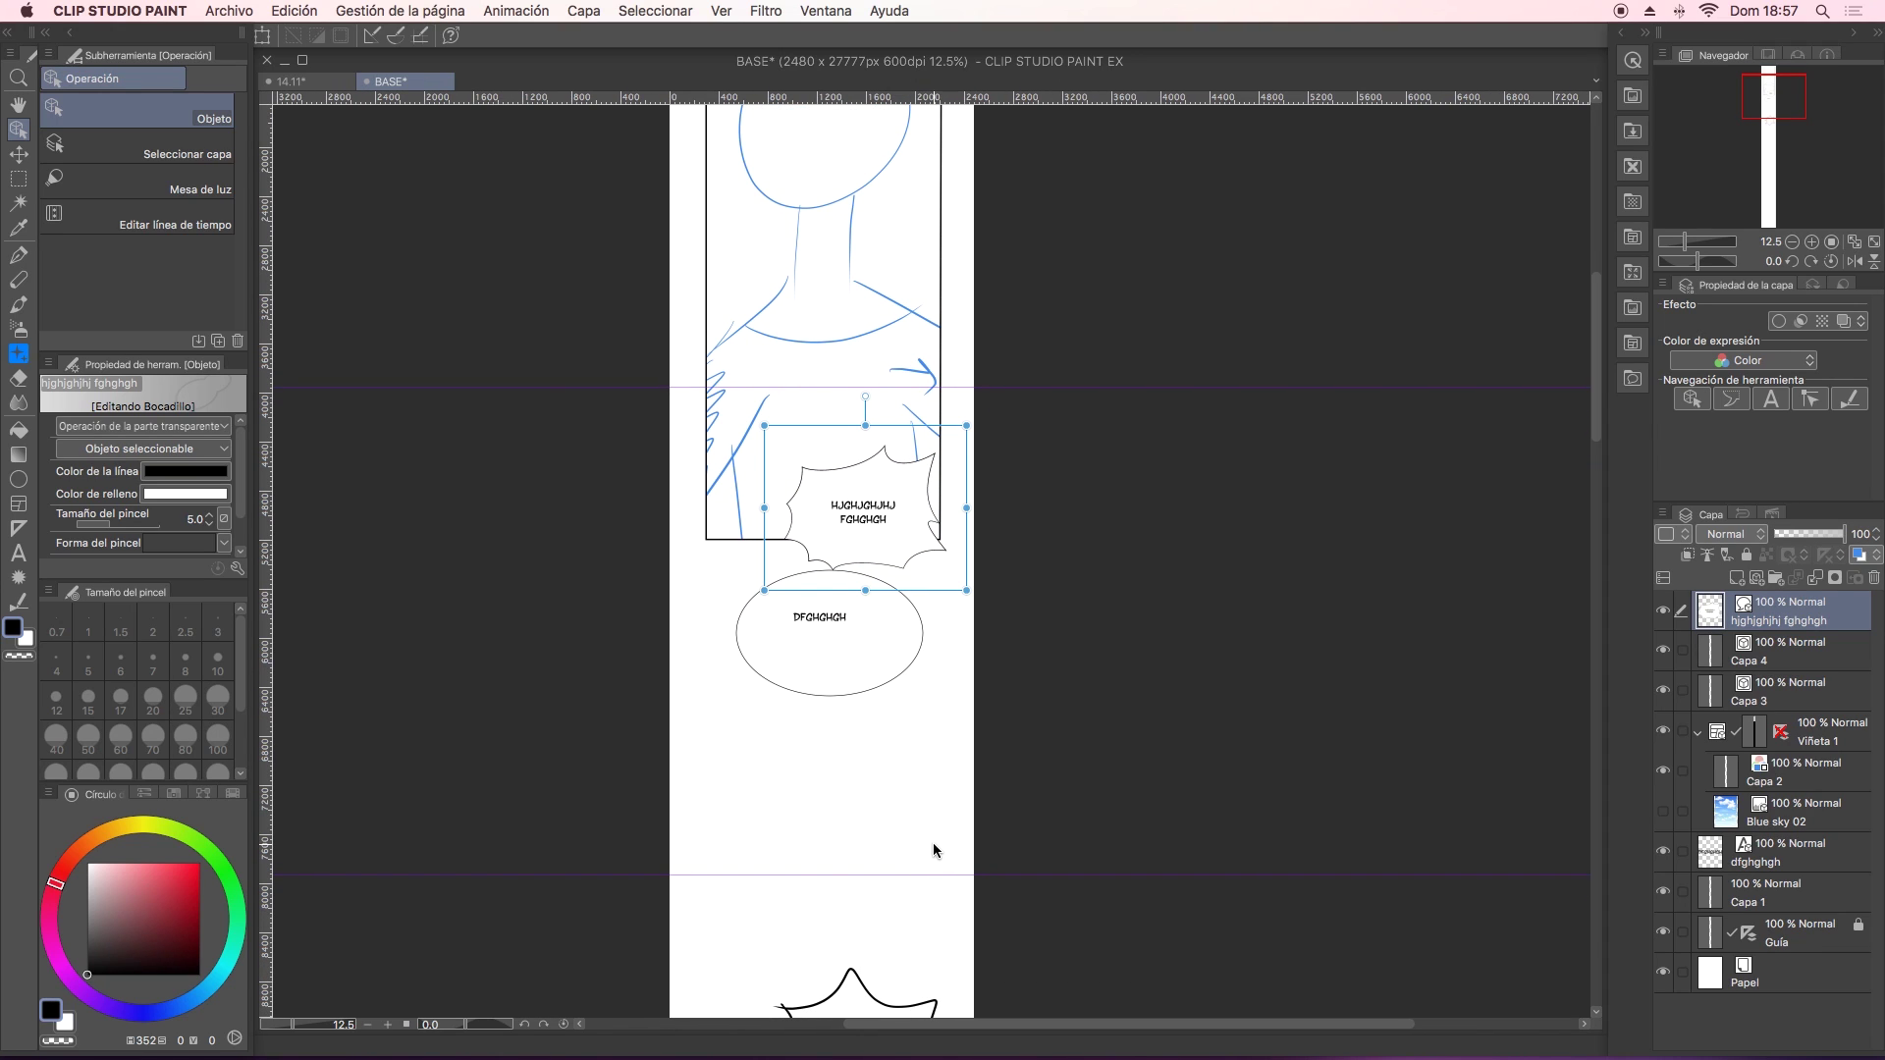
{"action": "scroll", "coordinate": [927, 844], "scroll_direction": "down", "scroll_amount": 1}
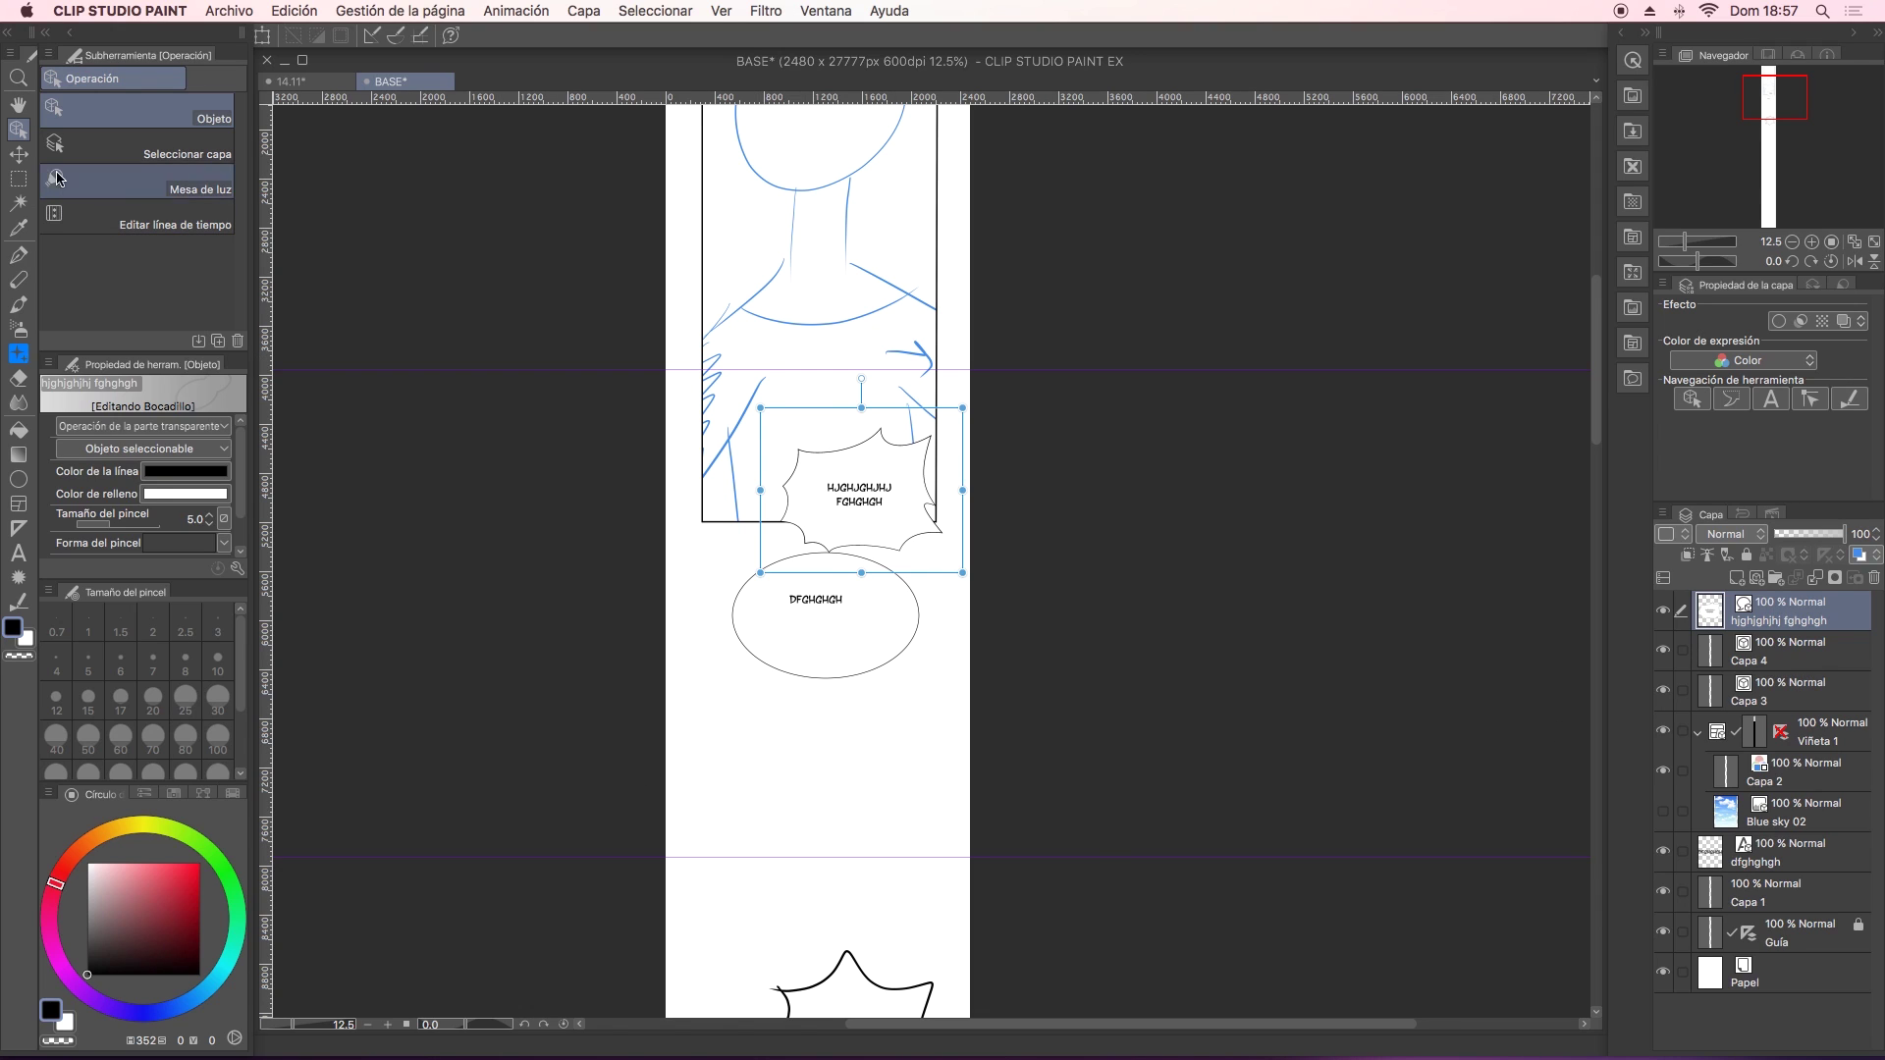
{"action": "left_click", "coordinate": [137, 148]}
{"action": "left_click", "coordinate": [899, 972]}
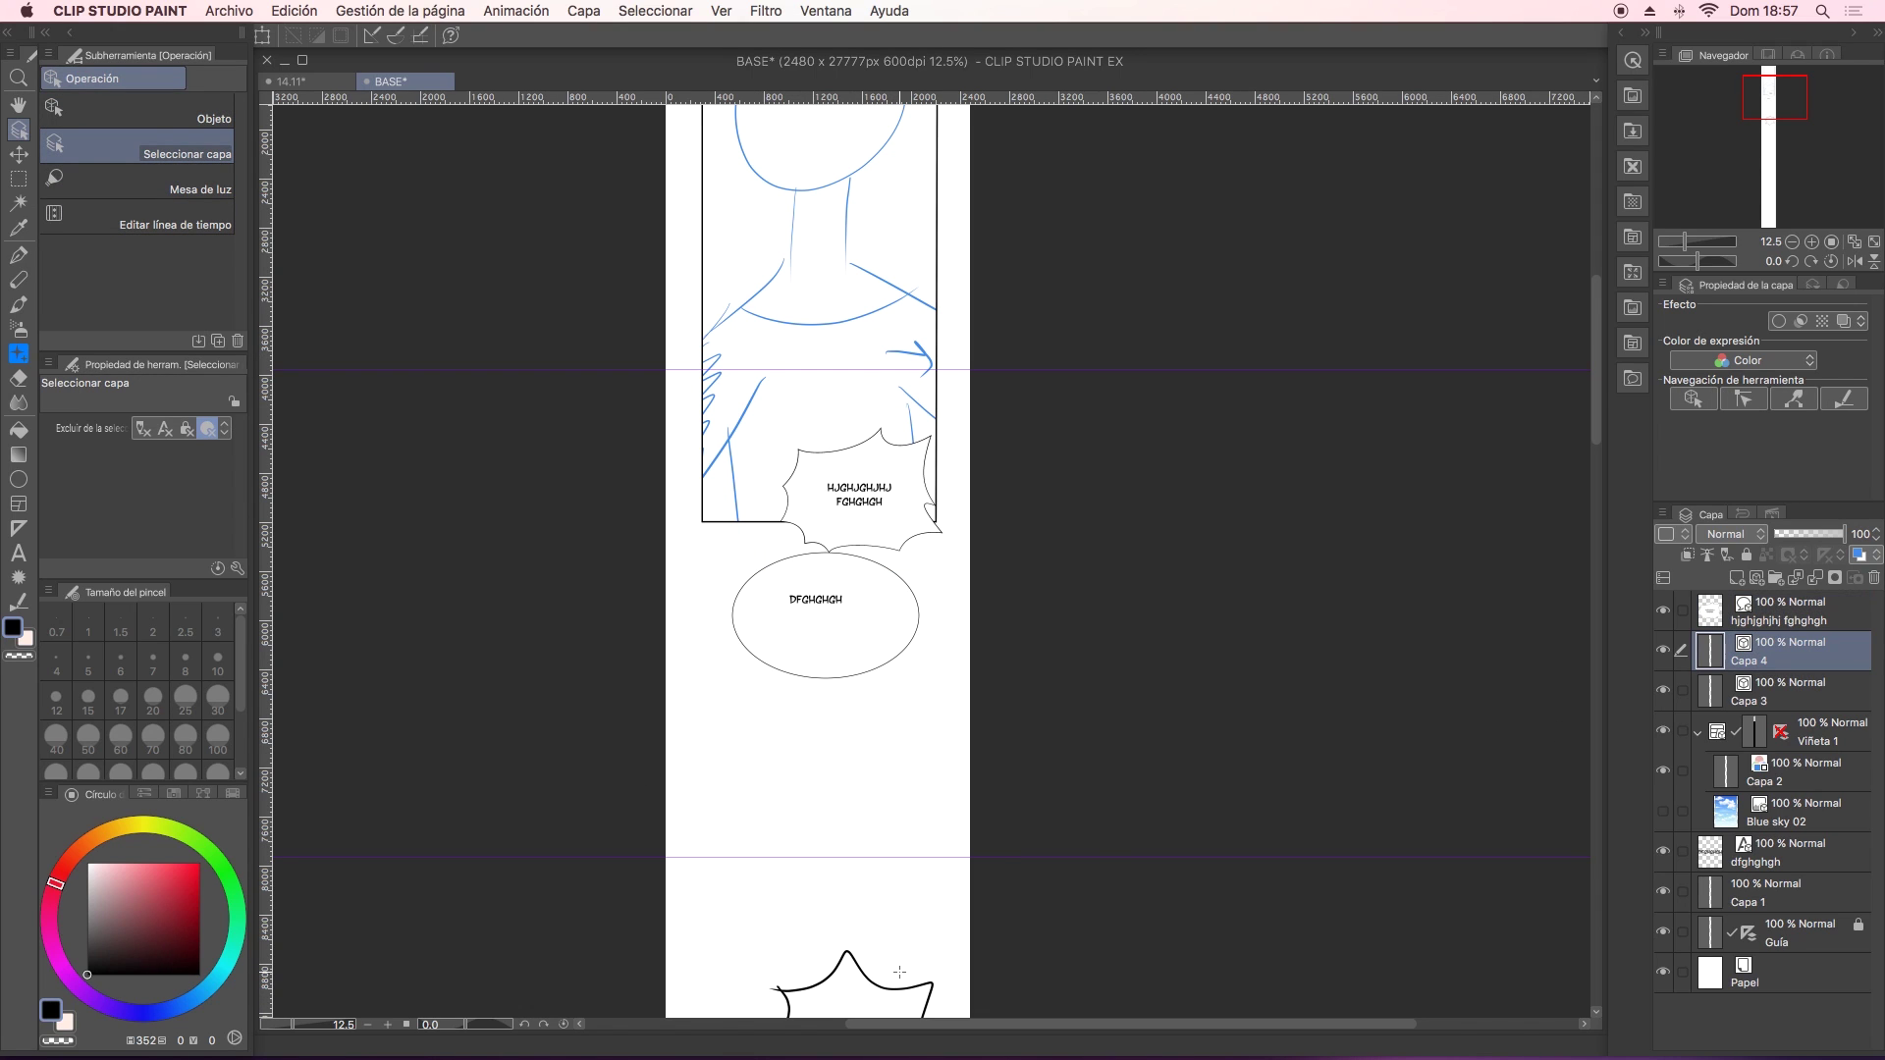
Move the hand-drawn burst balloon up the page with Ctrl+T and commit it.
{"action": "key", "text": "ctrl+t"}
{"action": "mouse_move", "coordinate": [854, 975]}
{"action": "left_mouse_down"}
{"action": "mouse_move", "coordinate": [786, 277]}
{"action": "mouse_move", "coordinate": [827, 709]}
{"action": "left_mouse_up"}
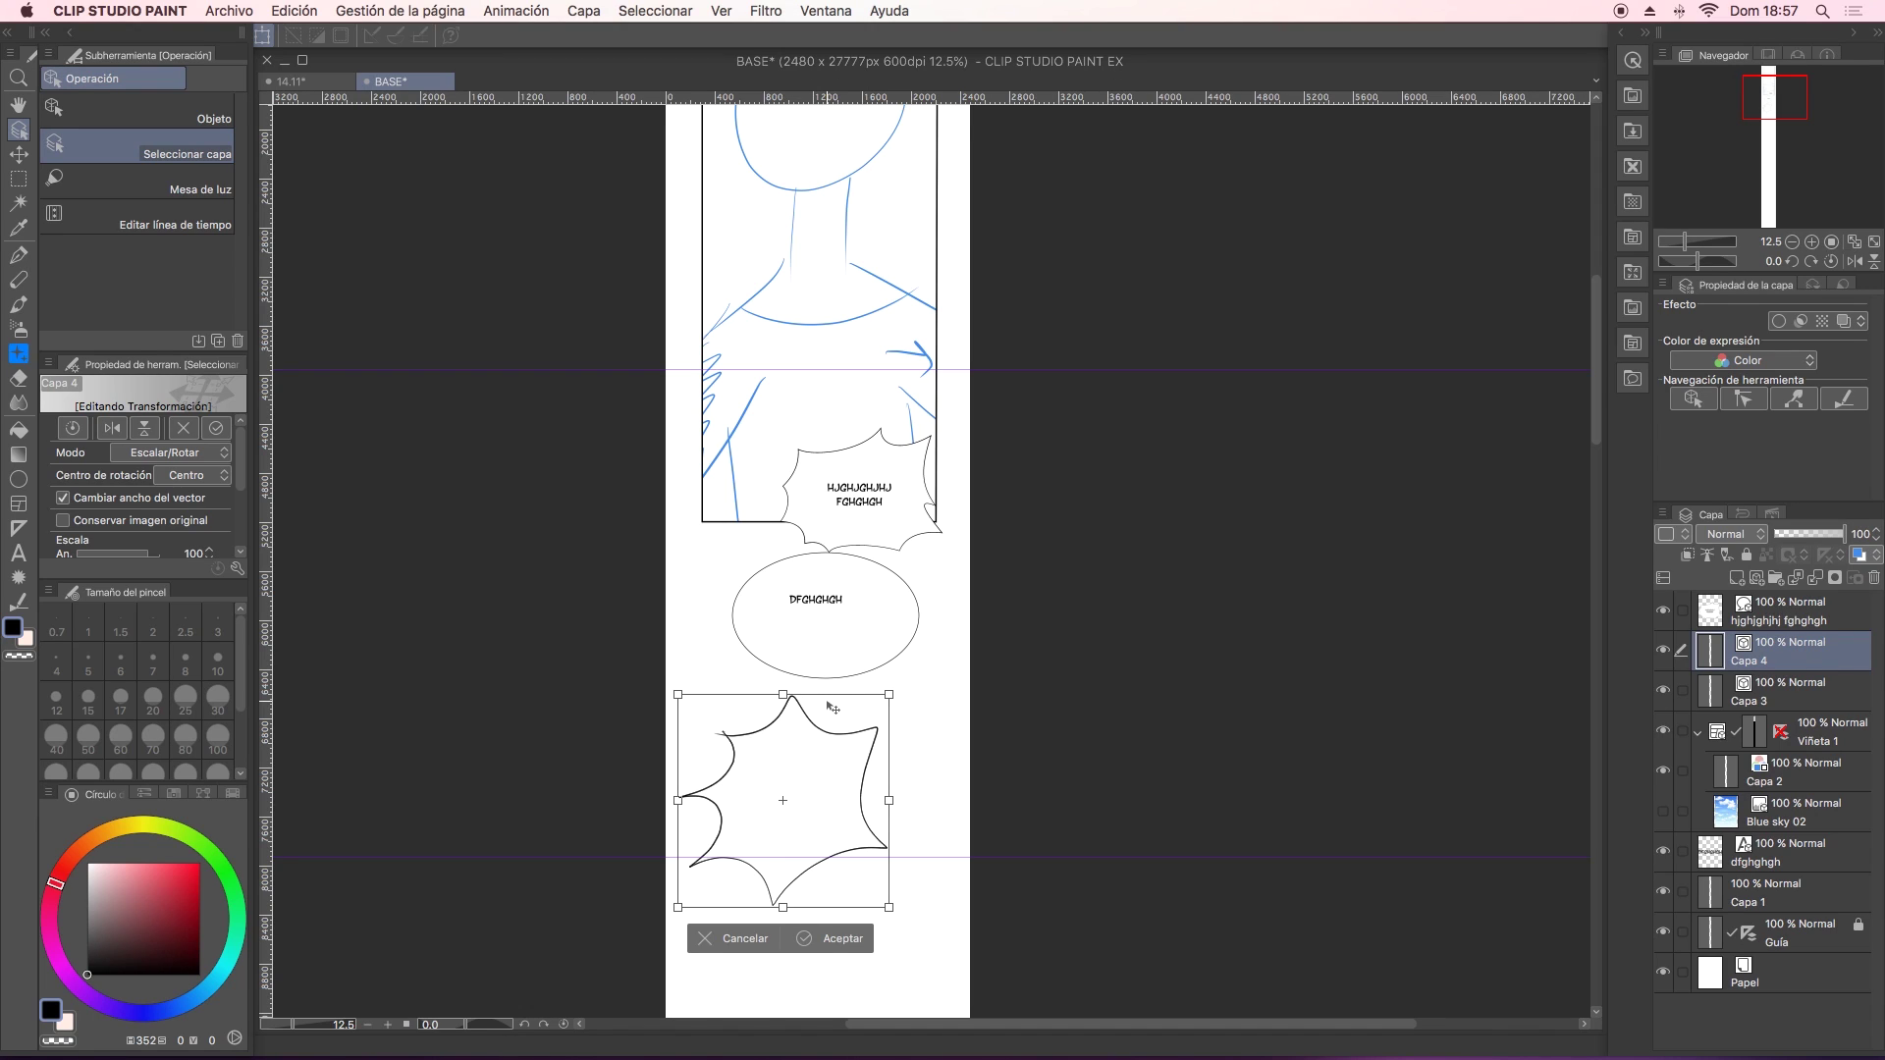
{"action": "key", "text": "Return"}
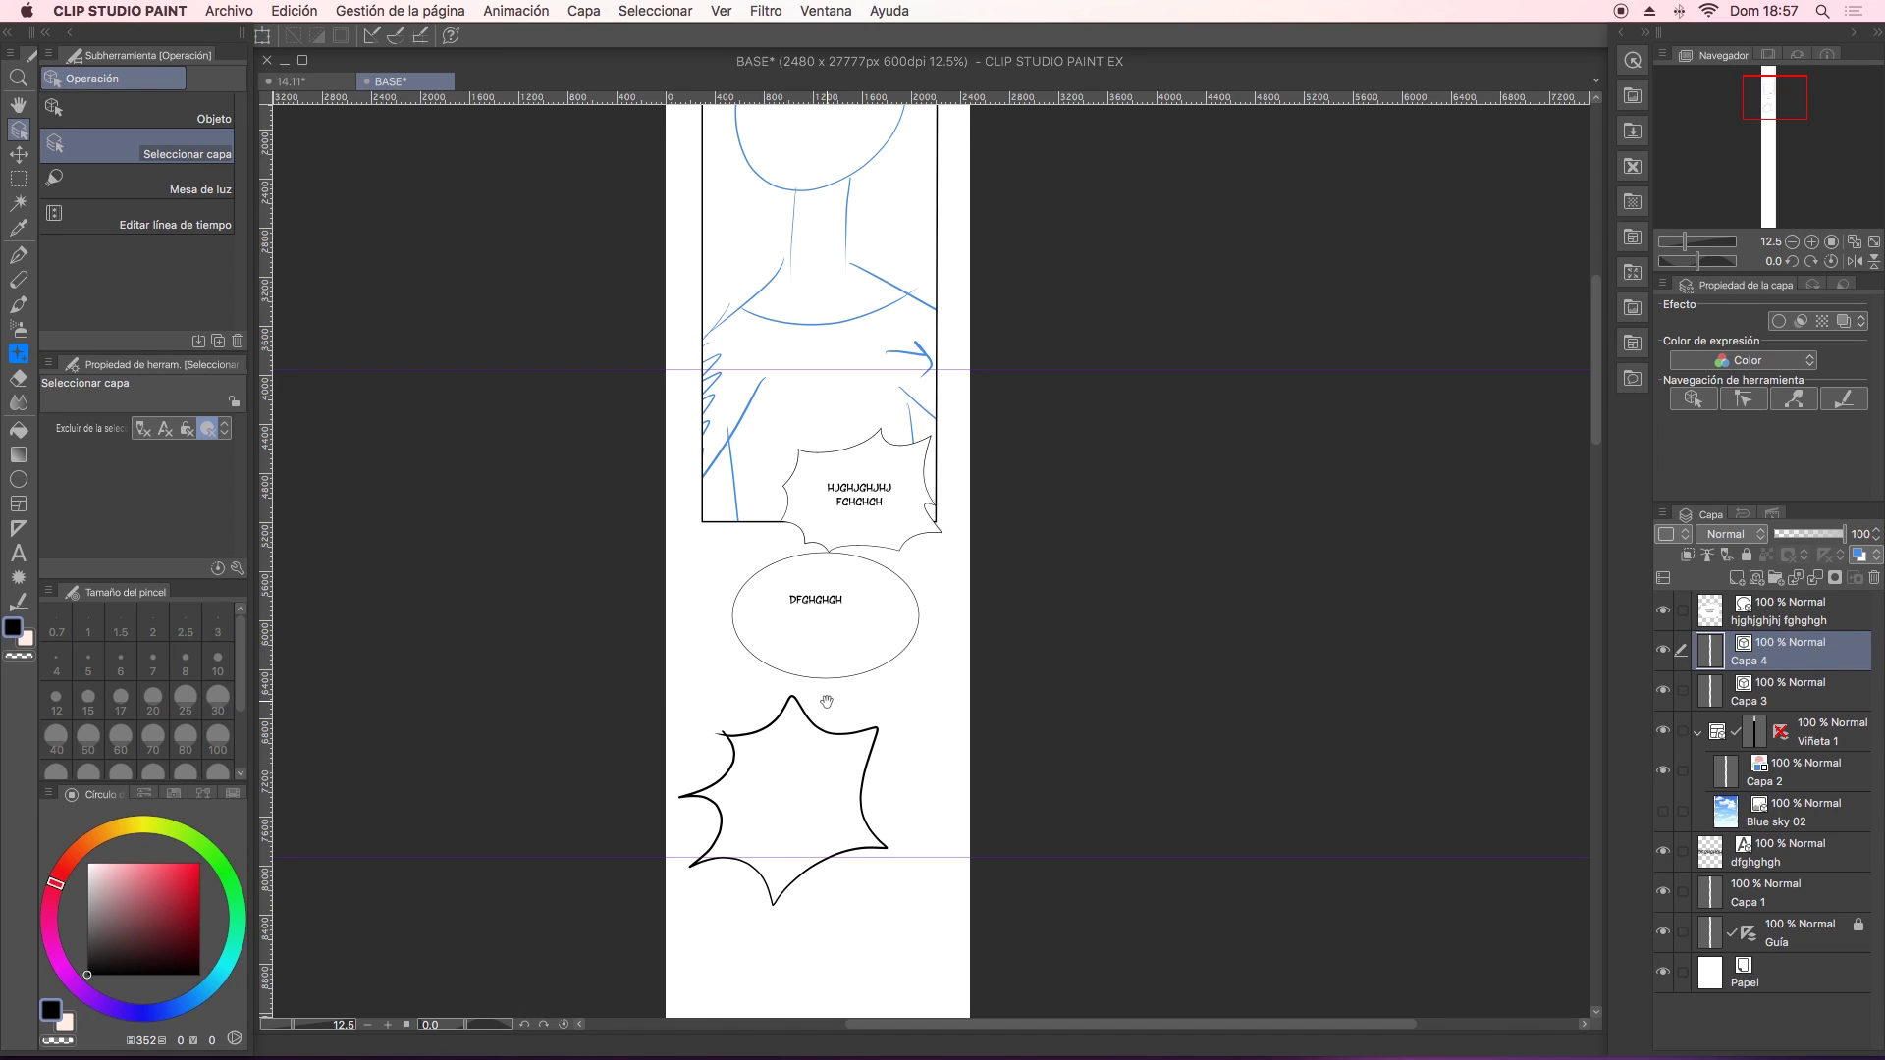
Scroll through the whole BASE page, then close the BASE document.
{"action": "scroll", "coordinate": [827, 701], "scroll_direction": "up", "scroll_amount": 3}
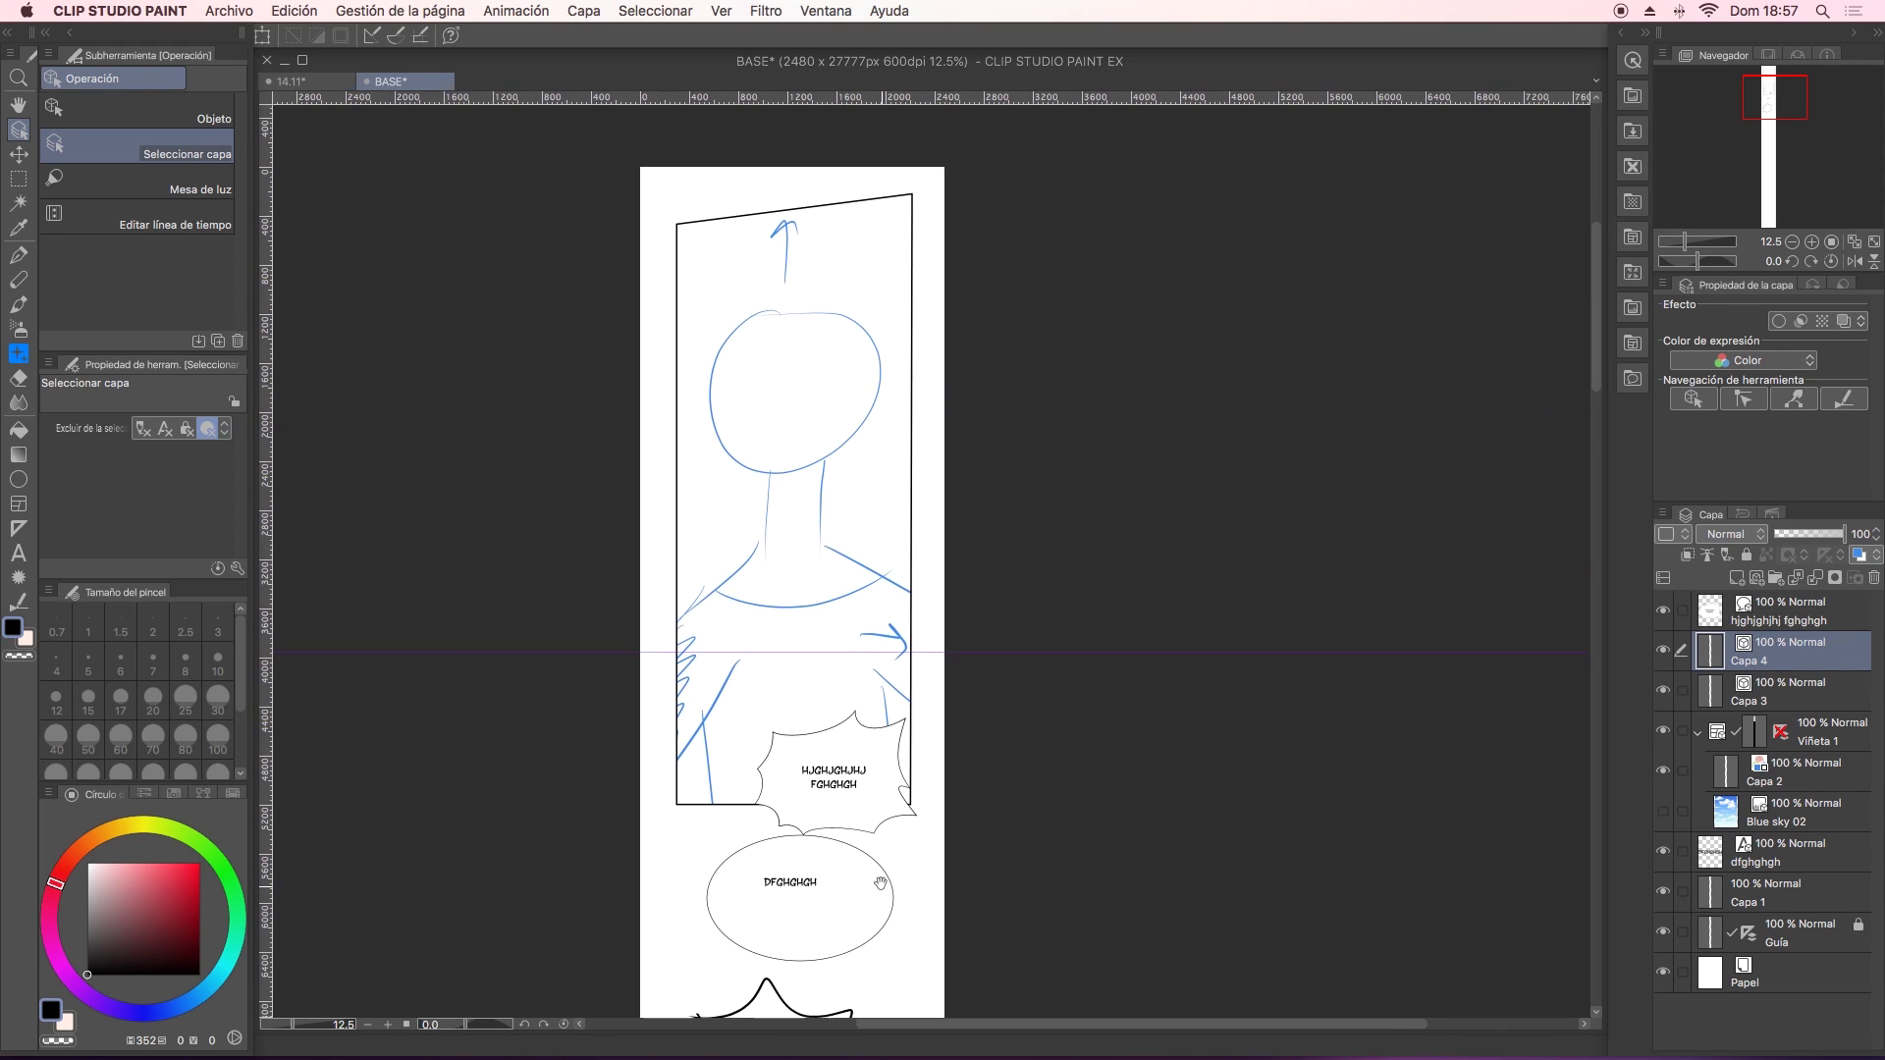
{"action": "scroll", "coordinate": [869, 511], "scroll_direction": "down", "scroll_amount": 2}
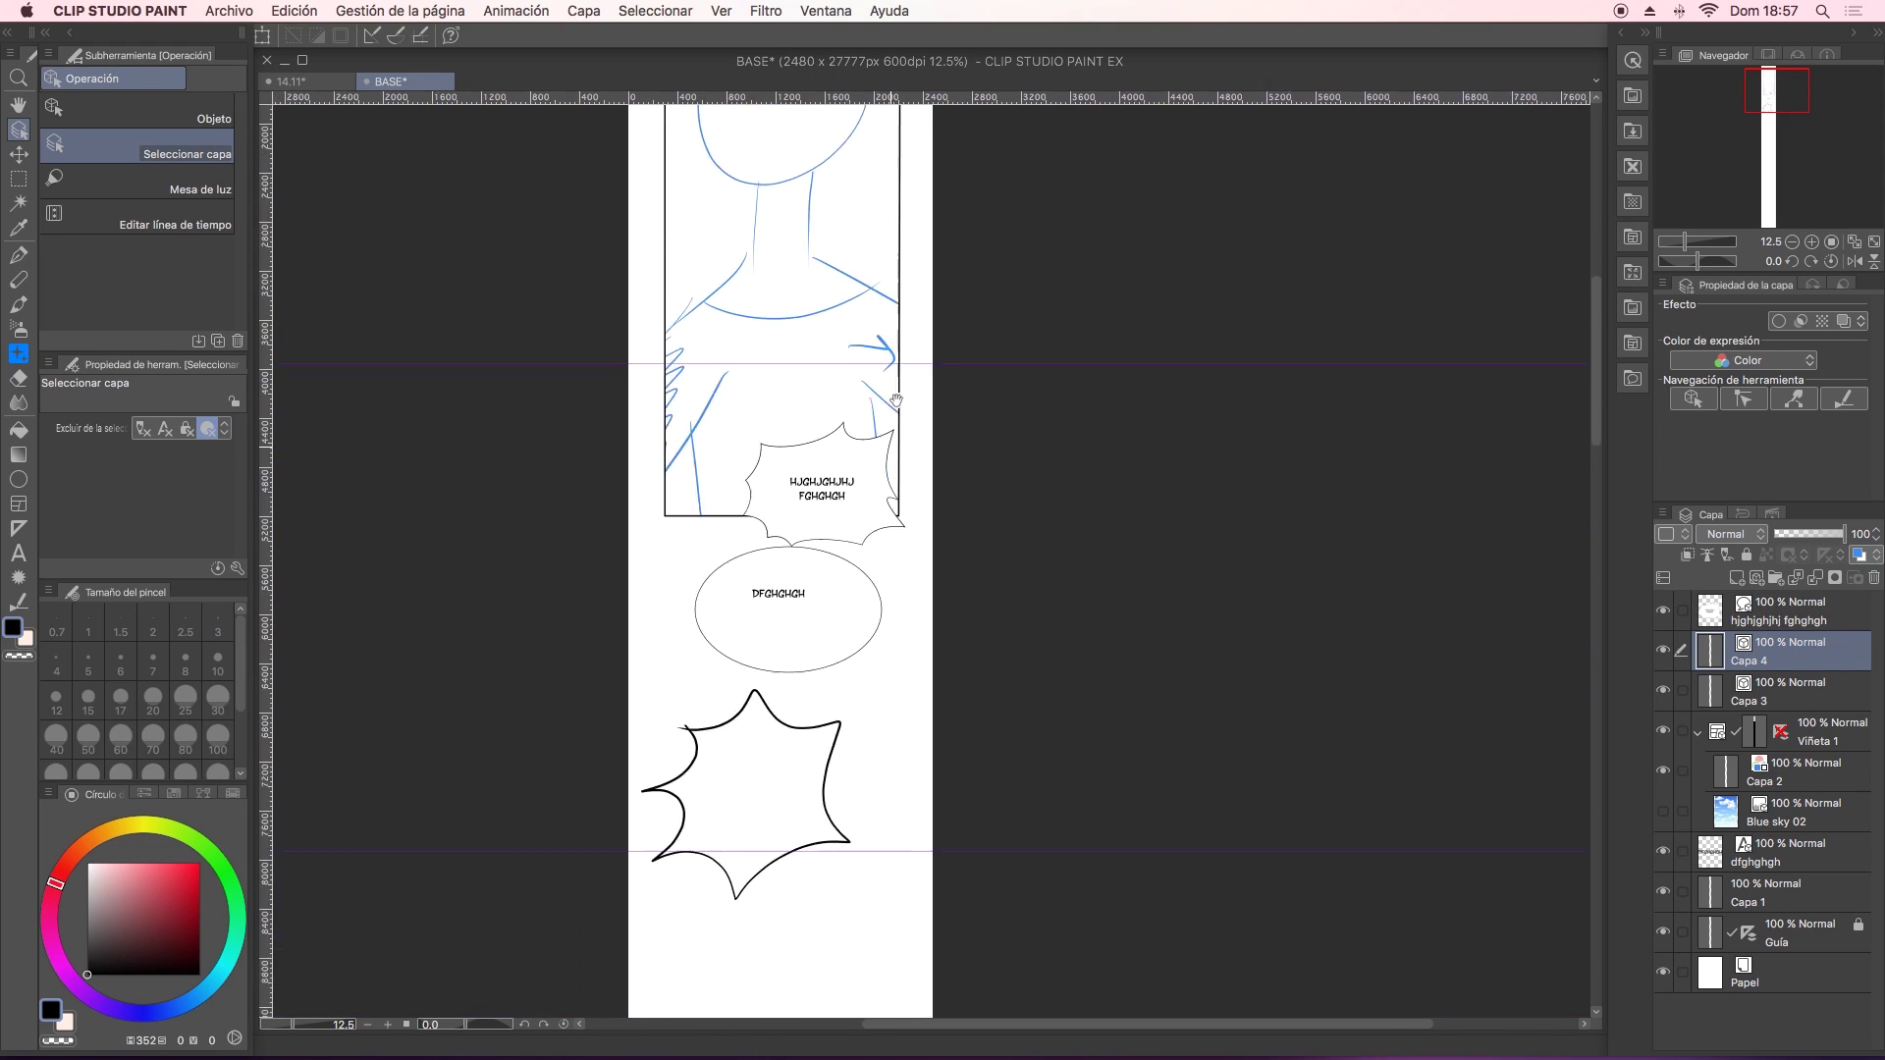
{"action": "scroll", "coordinate": [879, 536], "scroll_direction": "down", "scroll_amount": 5}
{"action": "scroll", "coordinate": [879, 536], "scroll_direction": "down", "scroll_amount": 8}
{"action": "scroll", "coordinate": [854, 307], "scroll_direction": "down", "scroll_amount": 8}
{"action": "scroll", "coordinate": [859, 783], "scroll_direction": "down", "scroll_amount": 8}
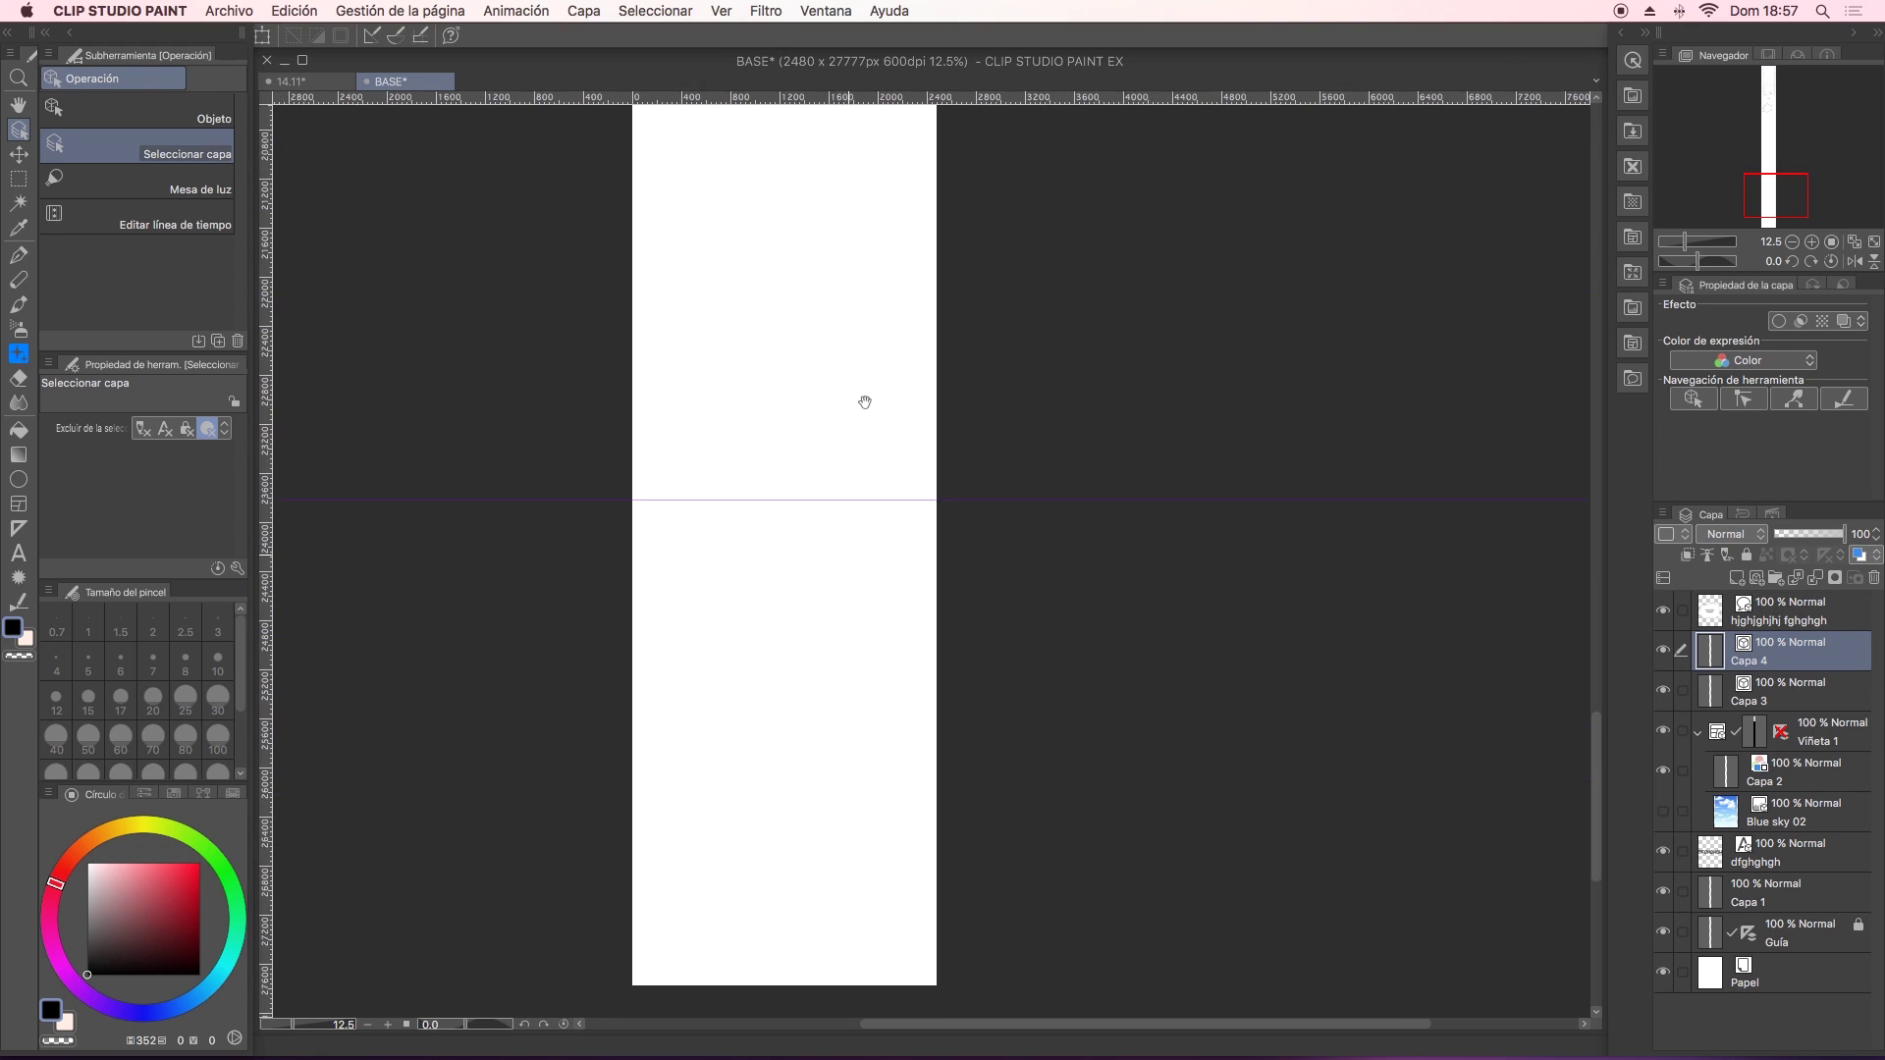
{"action": "scroll", "coordinate": [863, 400], "scroll_direction": "down", "scroll_amount": 8}
{"action": "scroll", "coordinate": [834, 638], "scroll_direction": "up", "scroll_amount": 4}
{"action": "scroll", "coordinate": [845, 677], "scroll_direction": "up", "scroll_amount": 5}
{"action": "scroll", "coordinate": [859, 707], "scroll_direction": "up", "scroll_amount": 5}
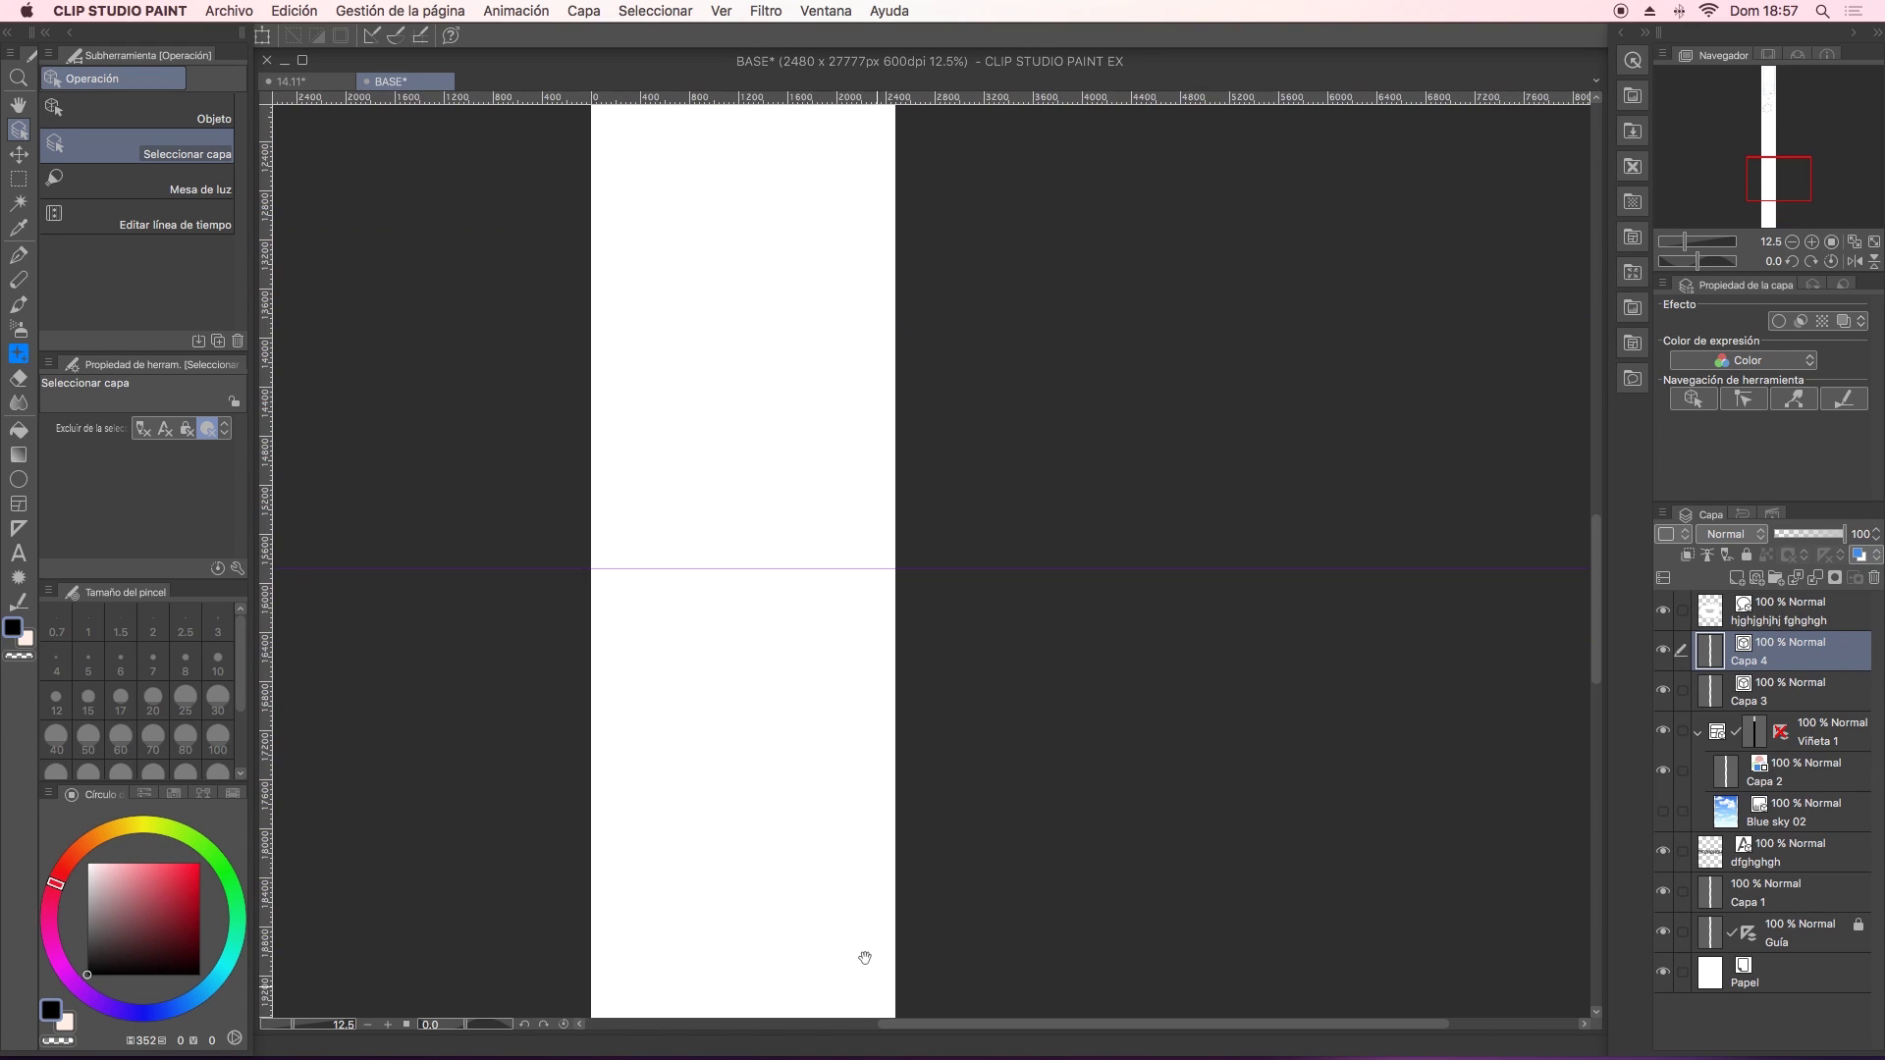
{"action": "scroll", "coordinate": [862, 736], "scroll_direction": "up", "scroll_amount": 4}
{"action": "scroll", "coordinate": [864, 589], "scroll_direction": "up", "scroll_amount": 5}
{"action": "scroll", "coordinate": [889, 864], "scroll_direction": "up", "scroll_amount": 5}
{"action": "scroll", "coordinate": [884, 864], "scroll_direction": "up", "scroll_amount": 5}
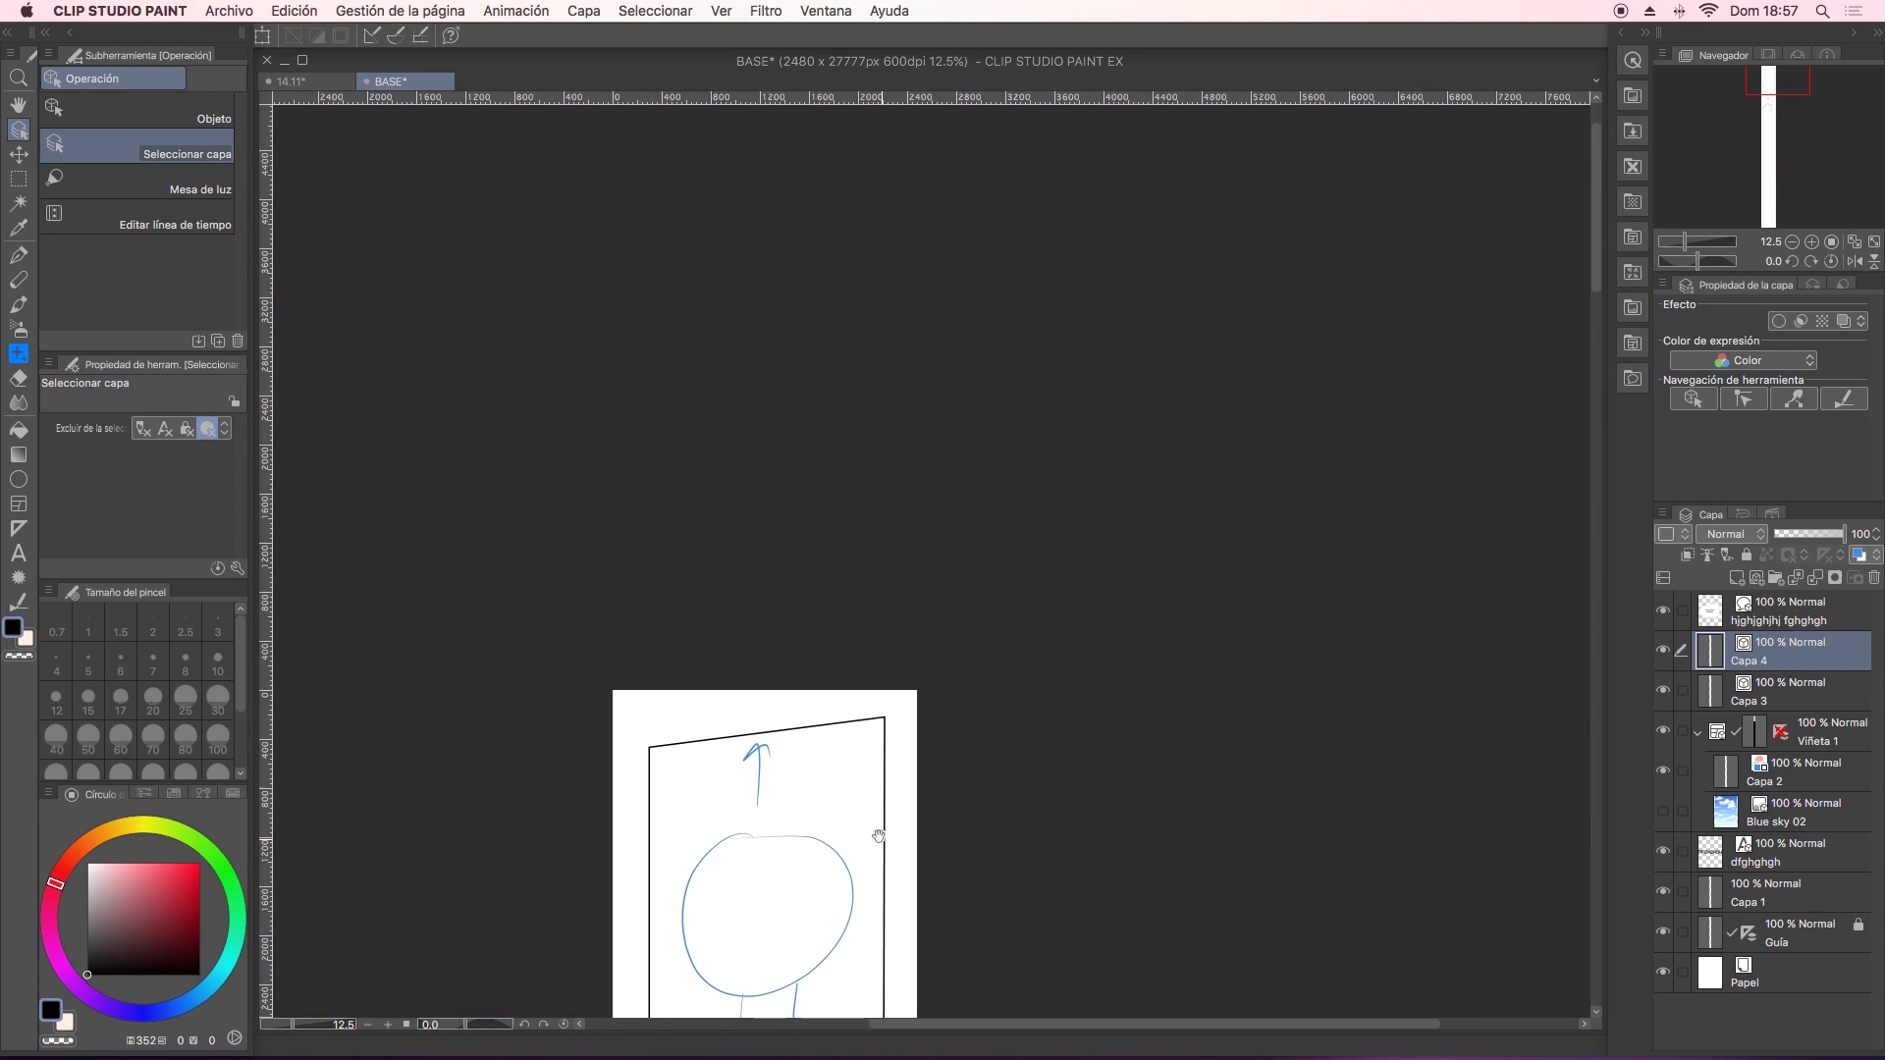
{"action": "scroll", "coordinate": [878, 766], "scroll_direction": "down", "scroll_amount": 4}
{"action": "scroll", "coordinate": [884, 703], "scroll_direction": "down", "scroll_amount": 5}
{"action": "scroll", "coordinate": [909, 501], "scroll_direction": "down", "scroll_amount": 1}
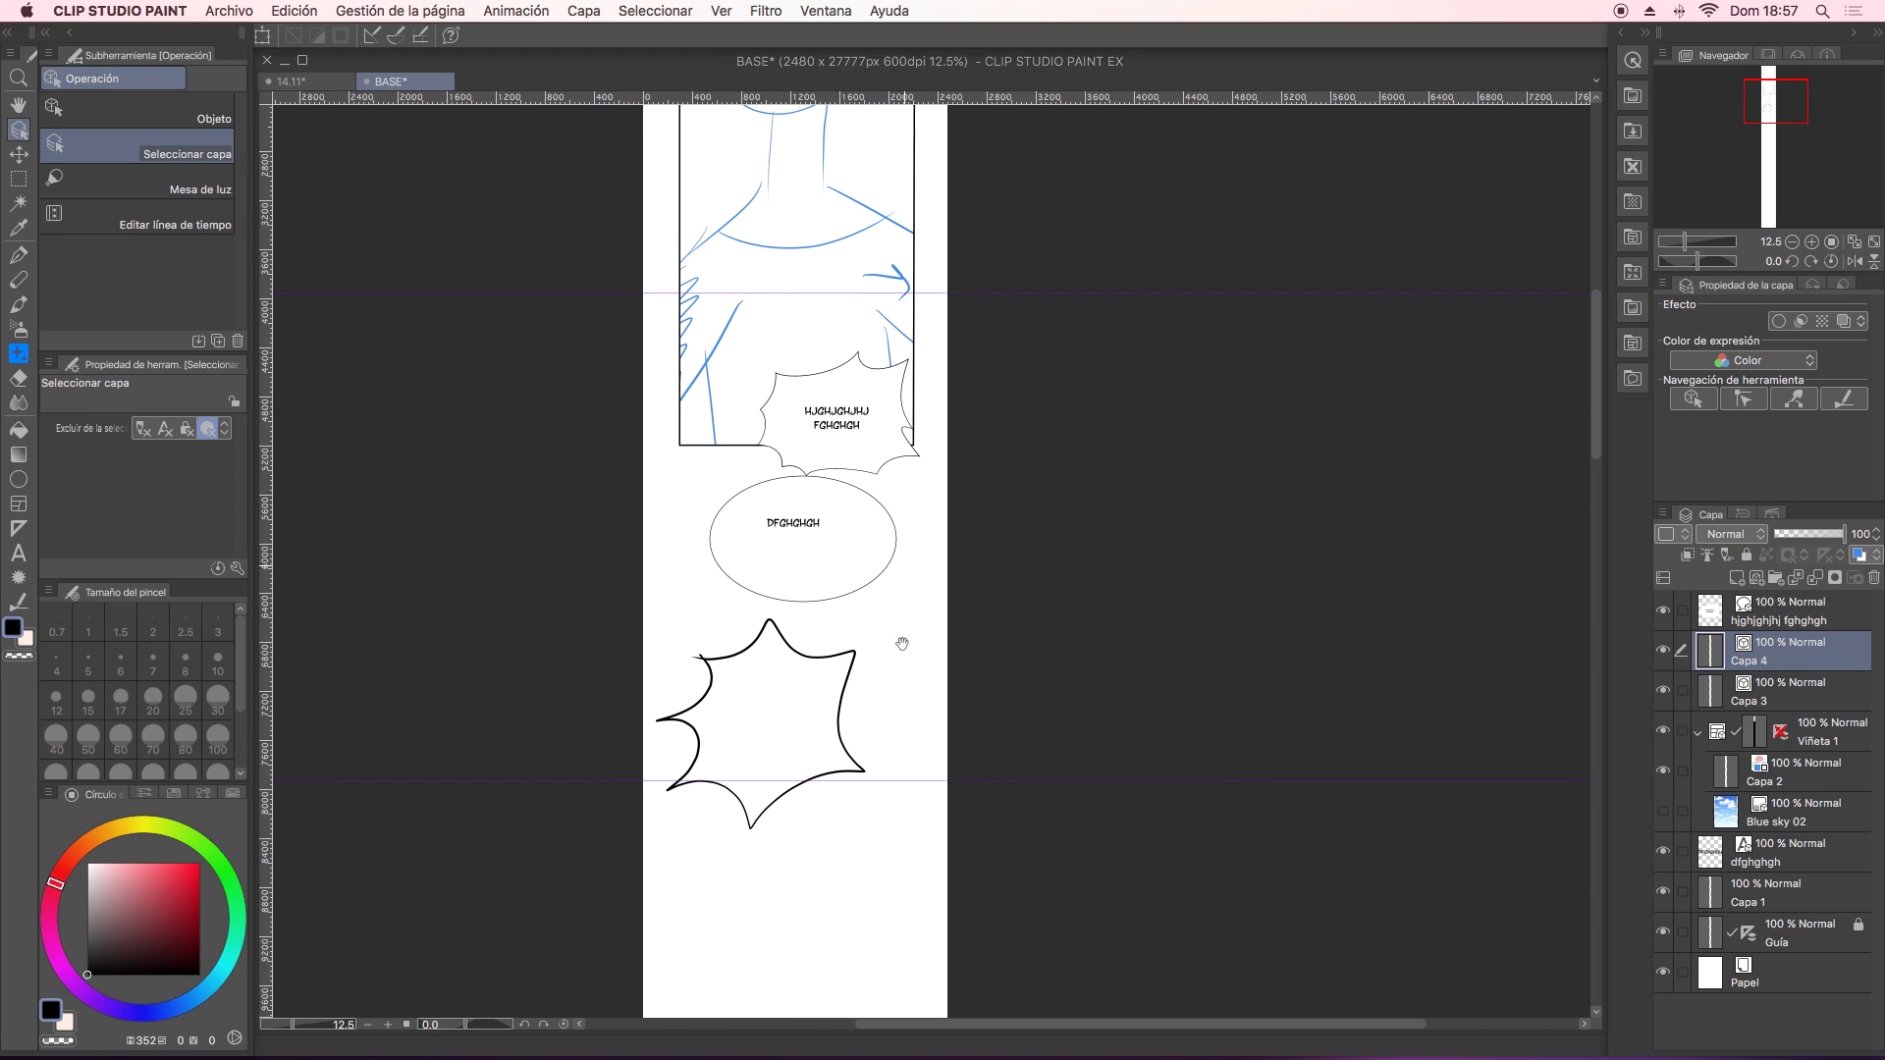
{"action": "scroll", "coordinate": [902, 644], "scroll_direction": "up", "scroll_amount": 4}
{"action": "left_click", "coordinate": [365, 81]}
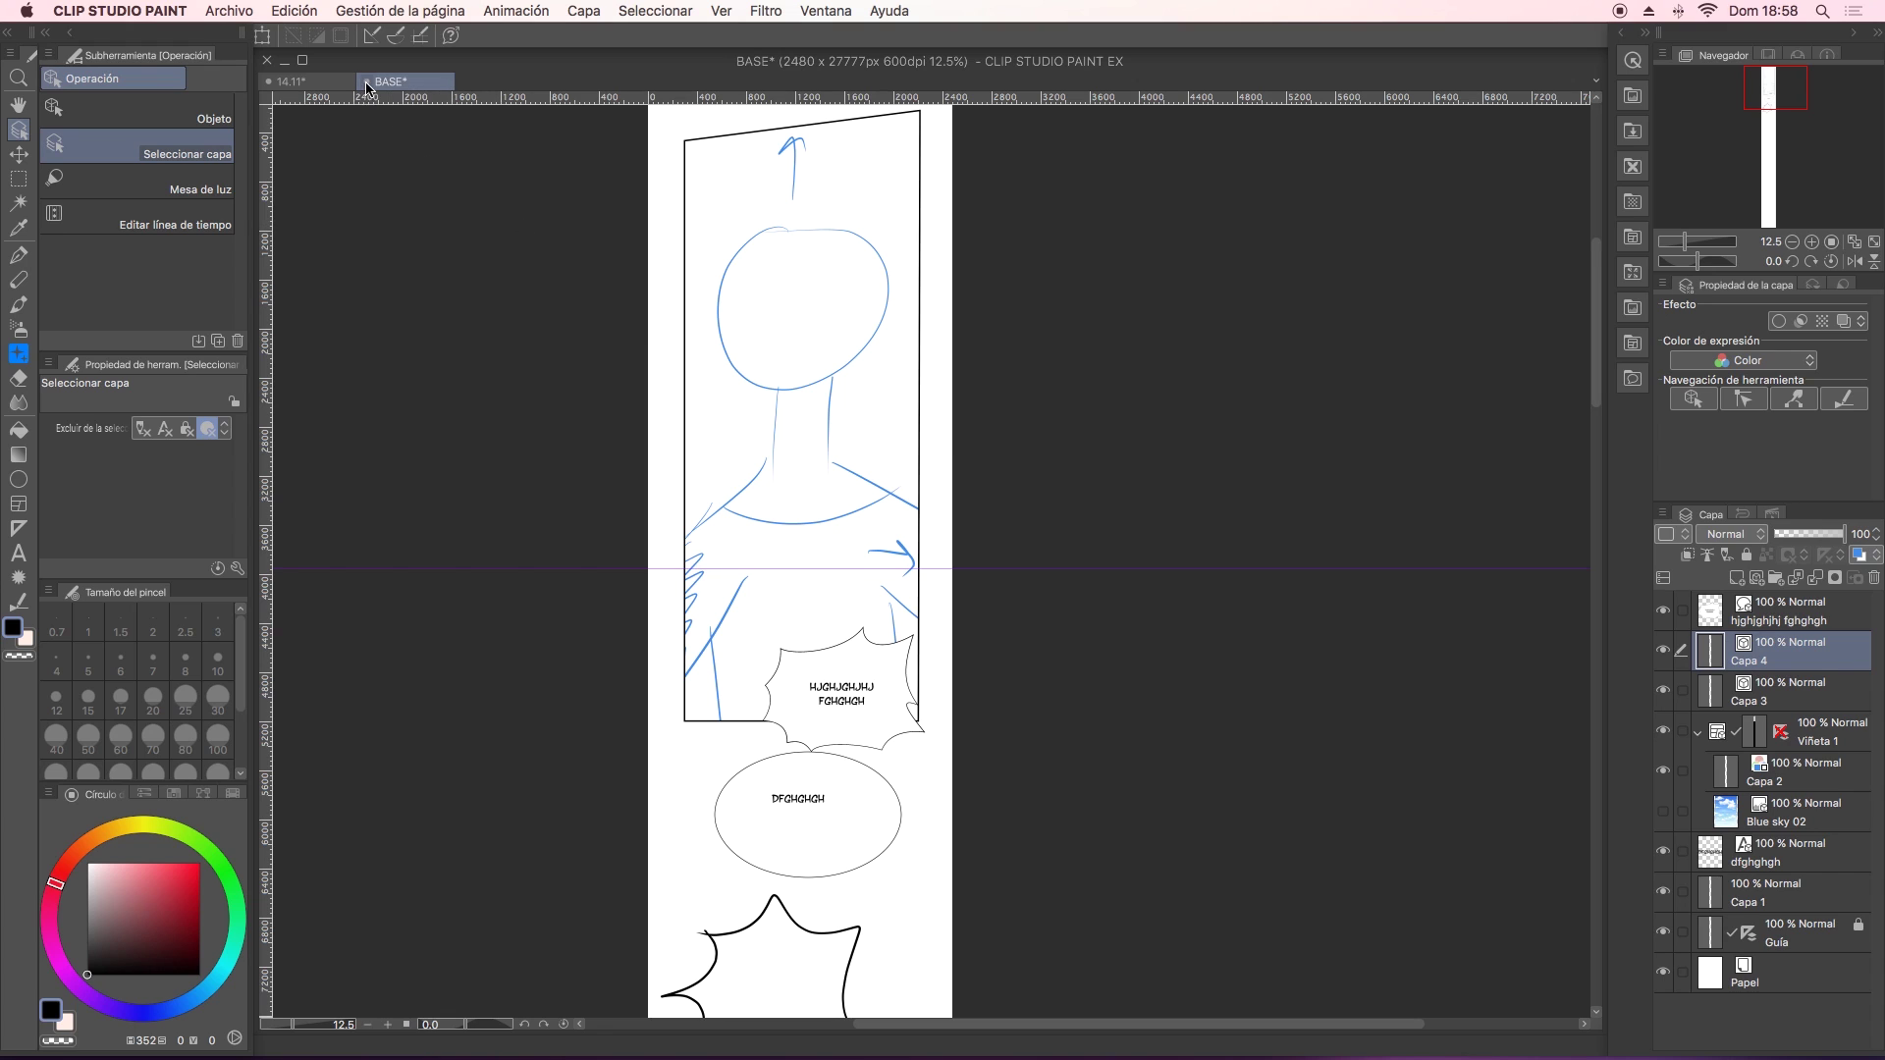
Close BASE without saving, leaving the 14.11 webtoon on screen.
{"action": "left_click", "coordinate": [877, 424]}
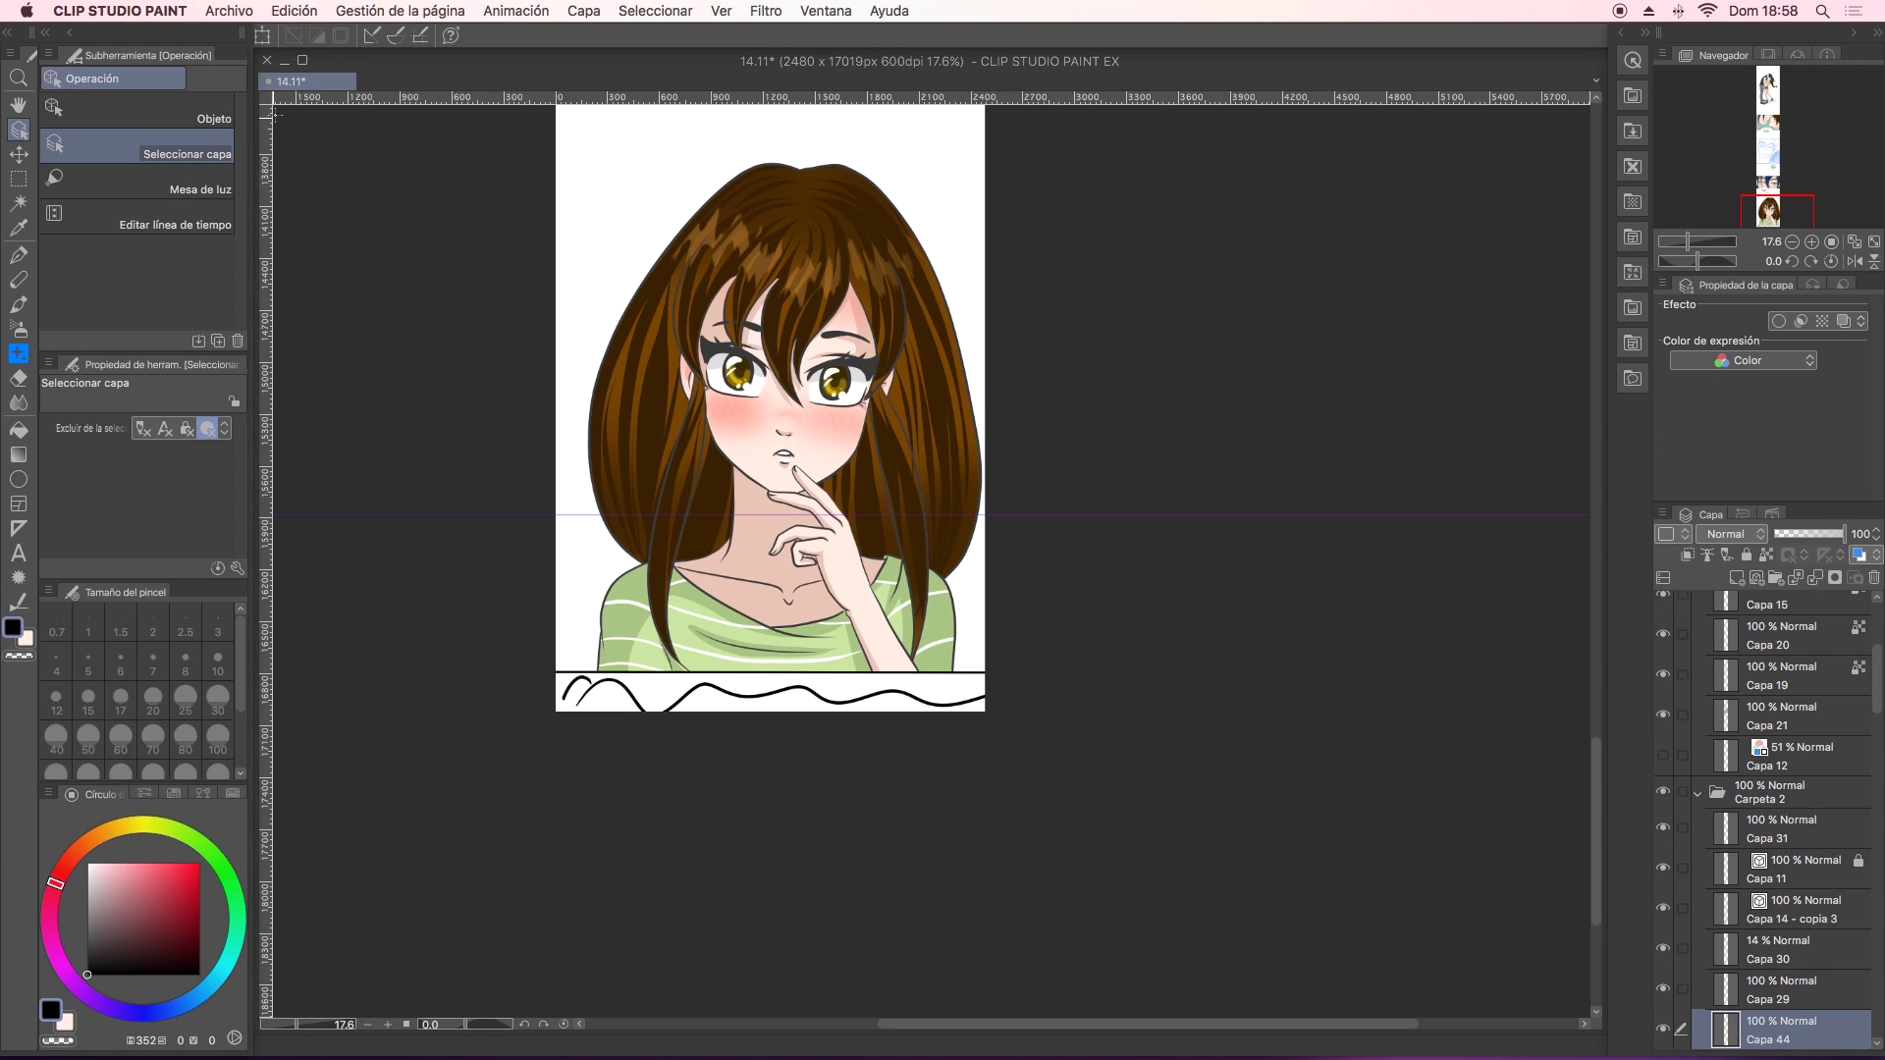
{"action": "scroll", "coordinate": [861, 496], "scroll_direction": "up", "scroll_amount": 10}
{"action": "scroll", "coordinate": [874, 604], "scroll_direction": "up", "scroll_amount": 10}
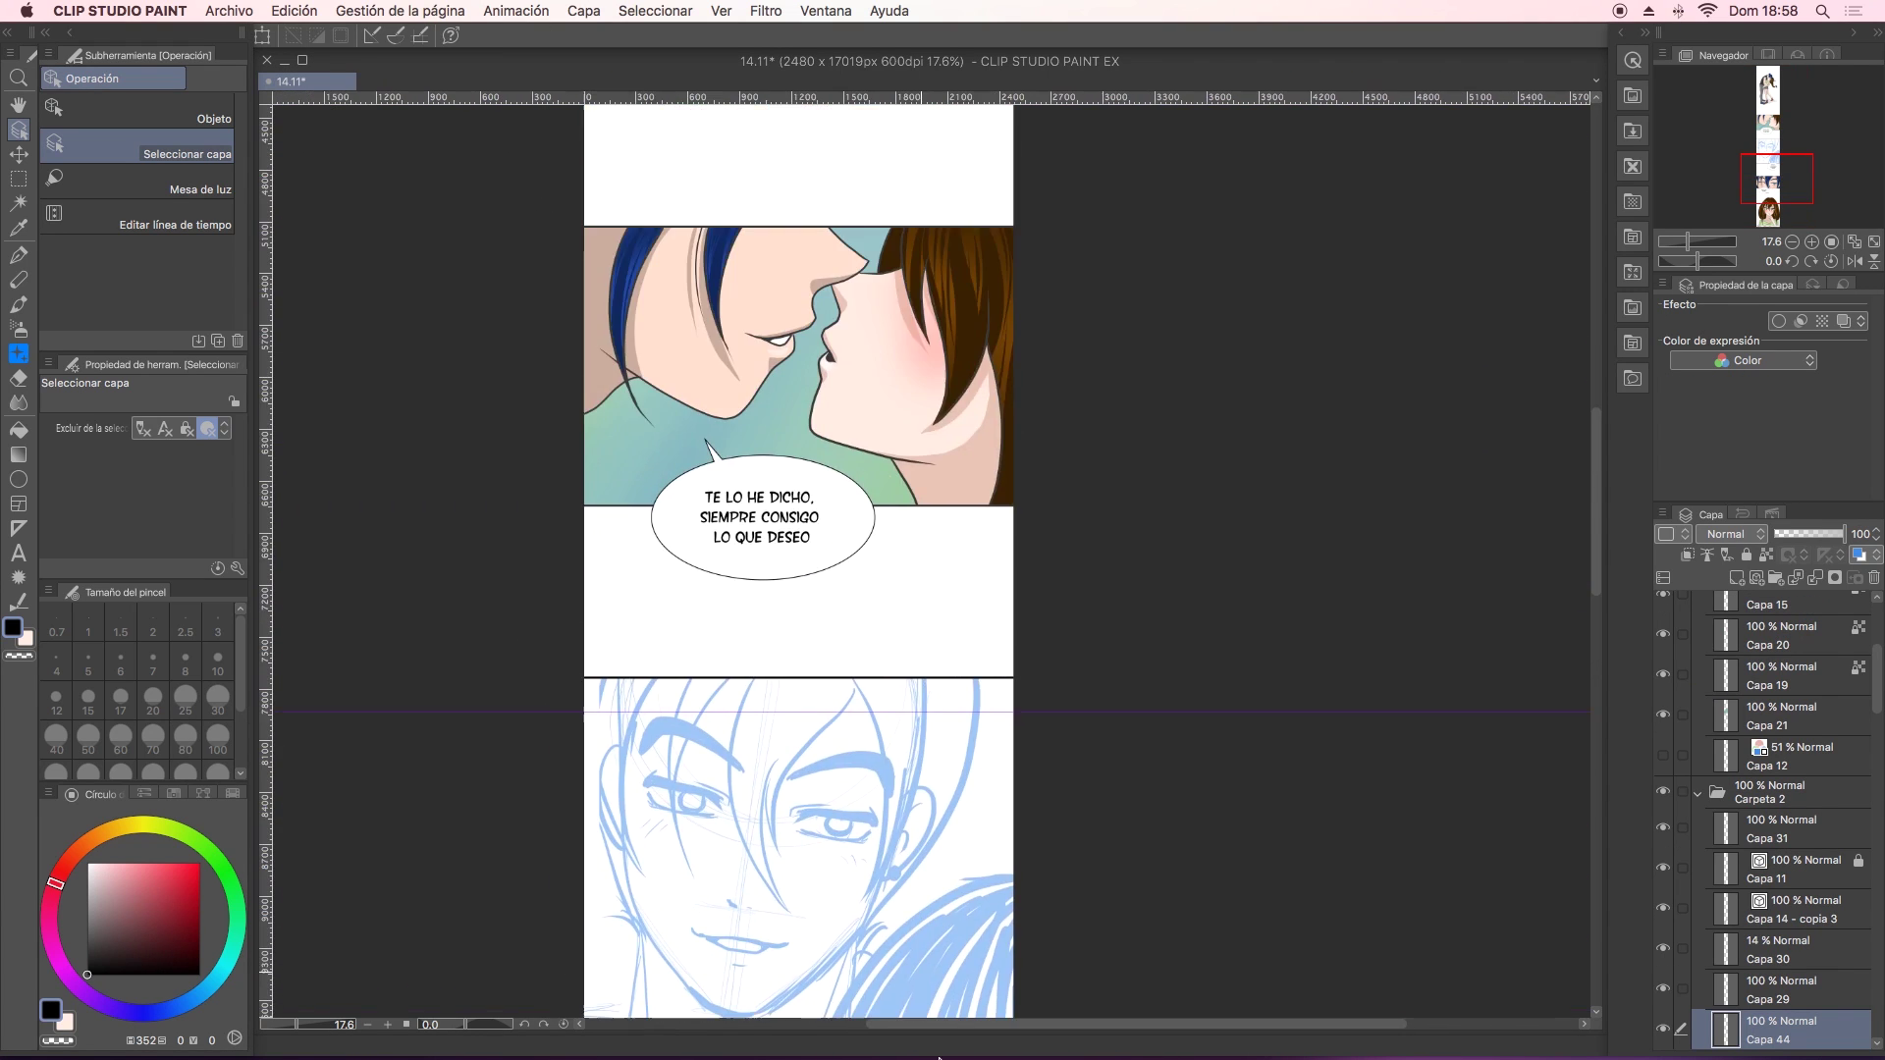
{"action": "scroll", "coordinate": [884, 711], "scroll_direction": "up", "scroll_amount": 10}
{"action": "scroll", "coordinate": [895, 819], "scroll_direction": "up", "scroll_amount": 10}
{"action": "scroll", "coordinate": [905, 925], "scroll_direction": "down", "scroll_amount": 5}
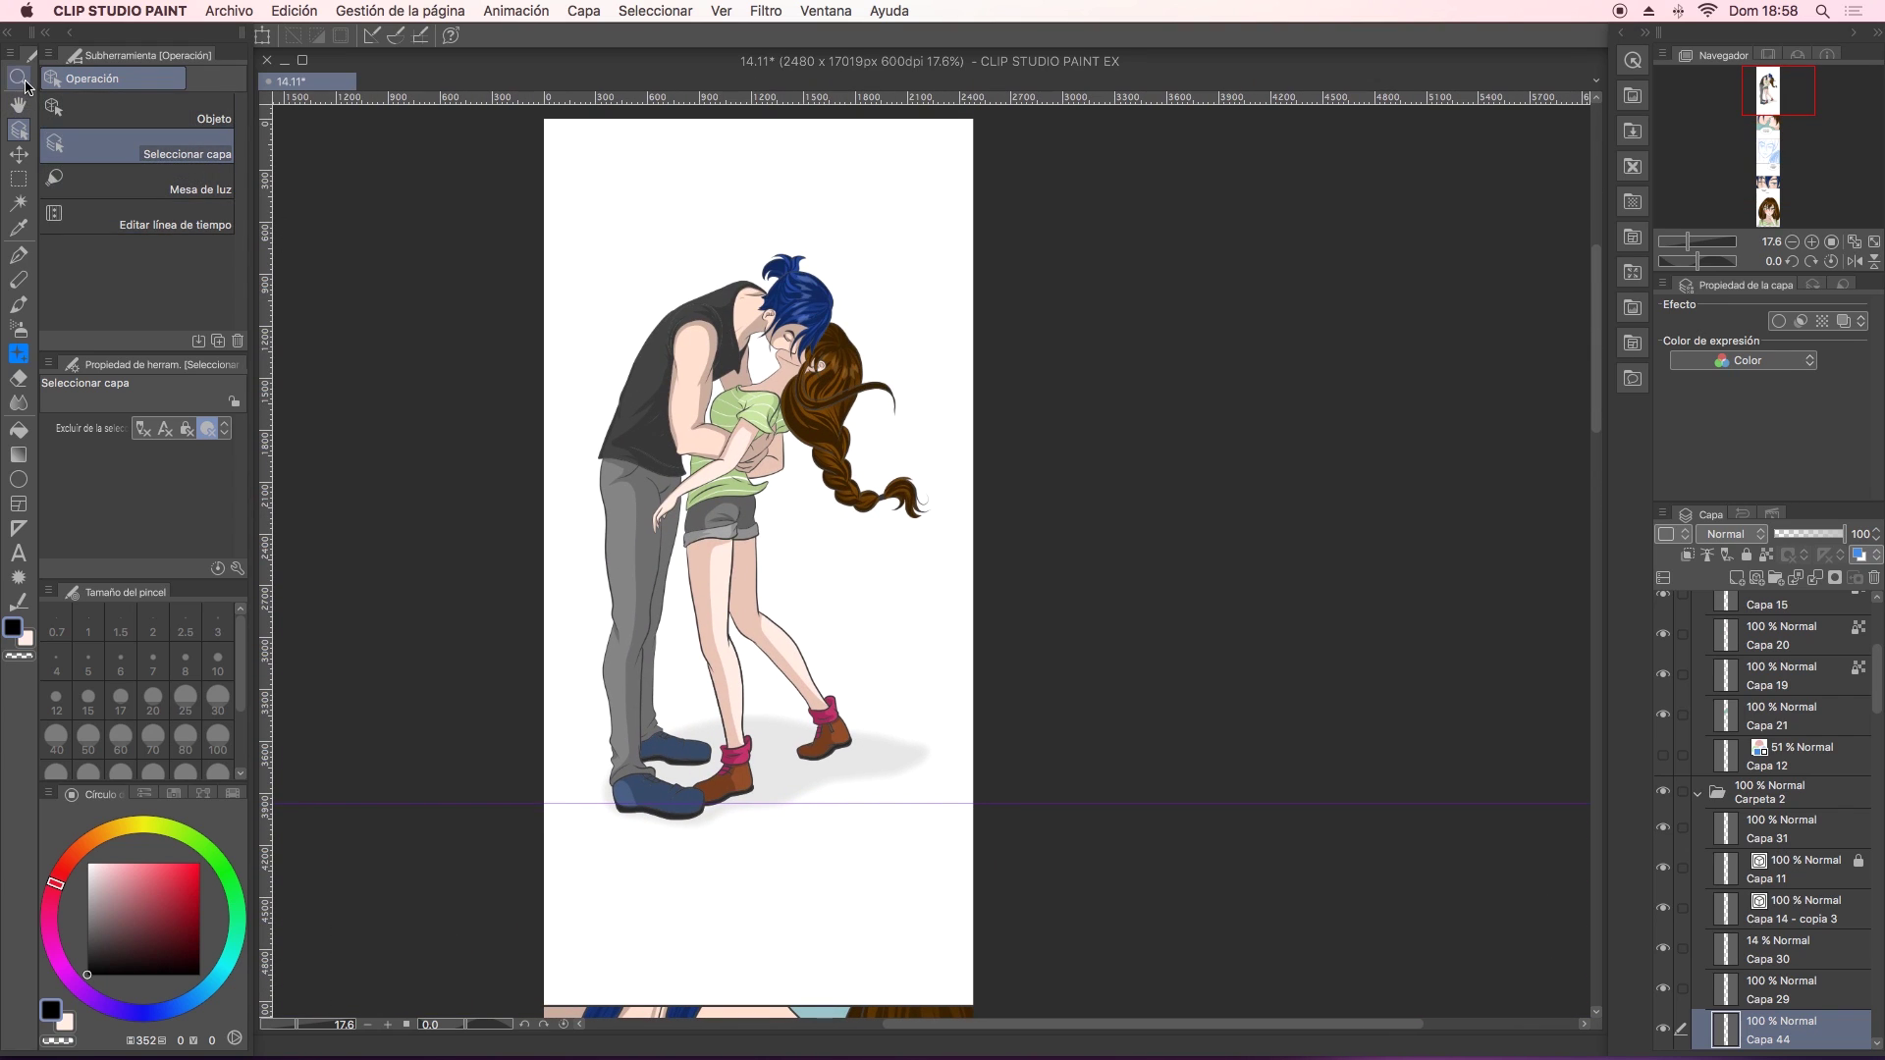
Zoom out and scroll through the finished coloured 14.11 webtoon.
{"action": "key", "text": "slash"}
{"action": "left_click", "coordinate": [813, 530], "text": "alt"}
{"action": "scroll", "coordinate": [909, 707], "scroll_direction": "down", "scroll_amount": 1}
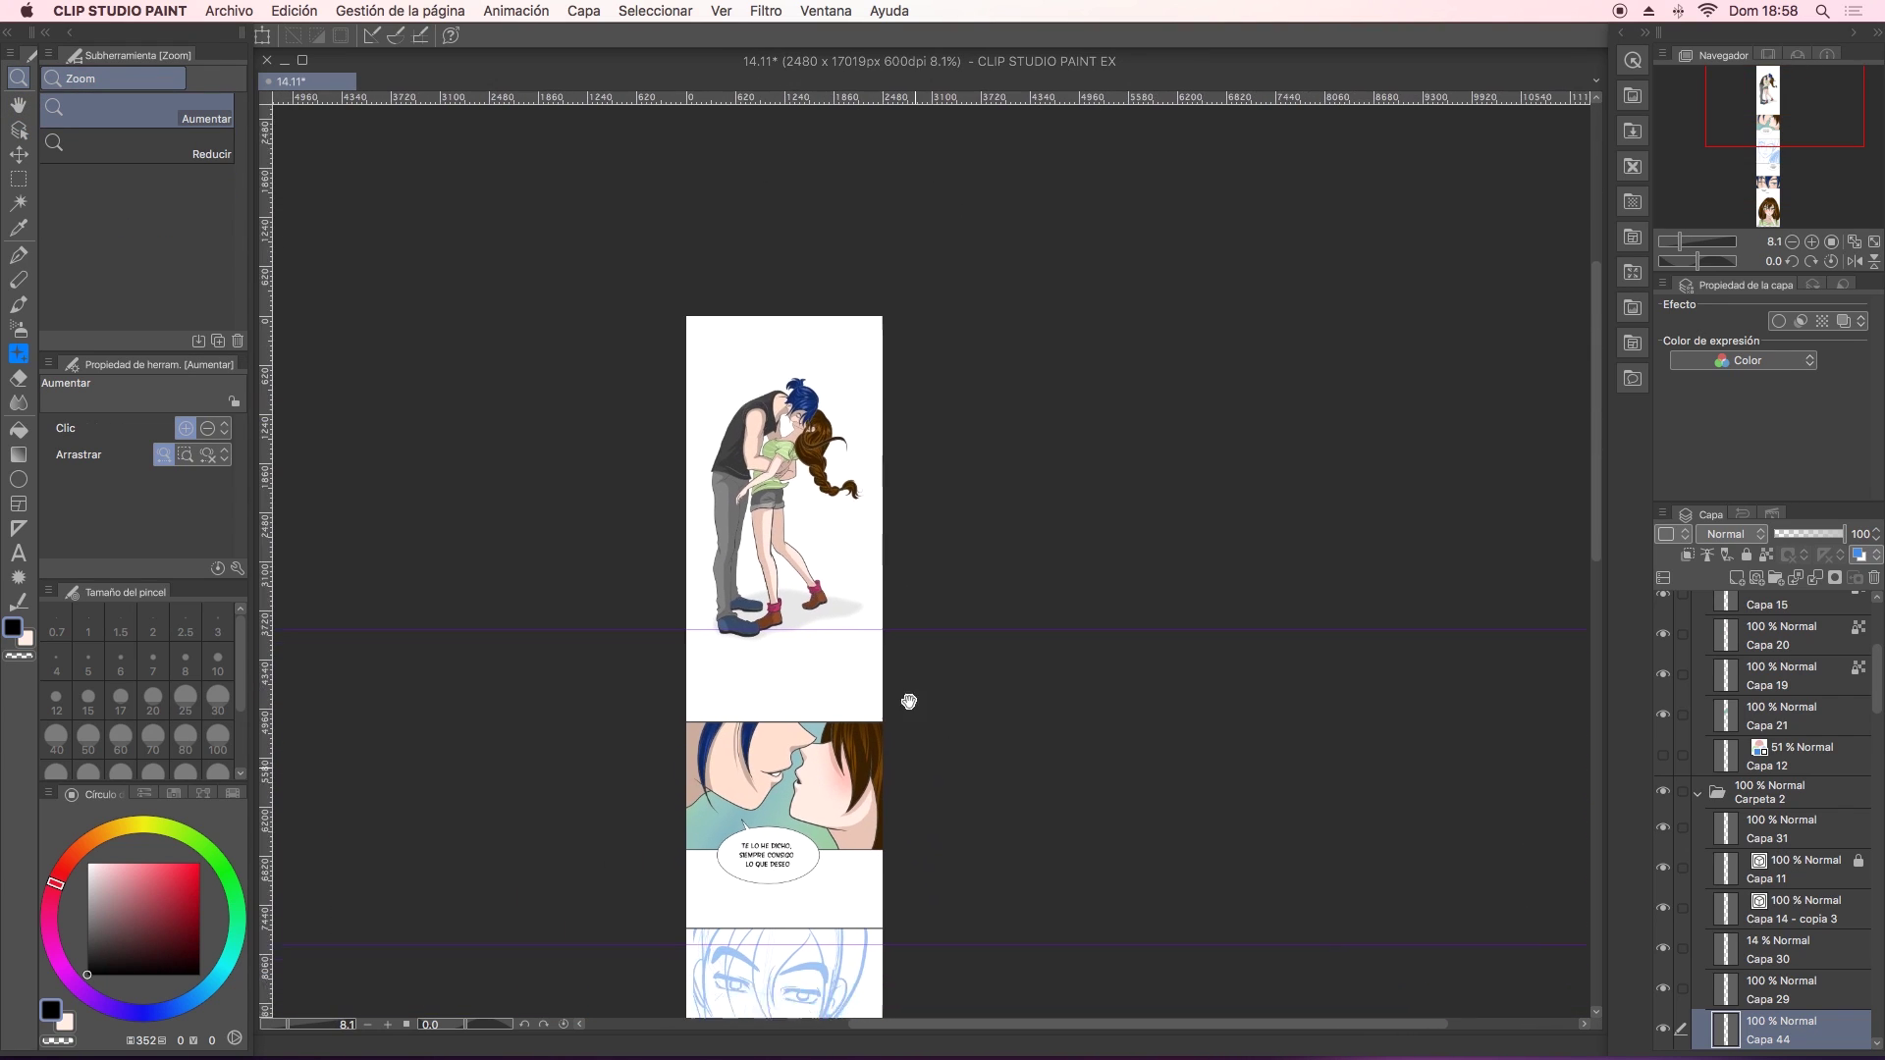
{"action": "scroll", "coordinate": [909, 687], "scroll_direction": "down", "scroll_amount": 10}
{"action": "scroll", "coordinate": [899, 393], "scroll_direction": "down", "scroll_amount": 8}
{"action": "scroll", "coordinate": [891, 184], "scroll_direction": "up", "scroll_amount": 8}
{"action": "scroll", "coordinate": [884, 602], "scroll_direction": "up", "scroll_amount": 7}
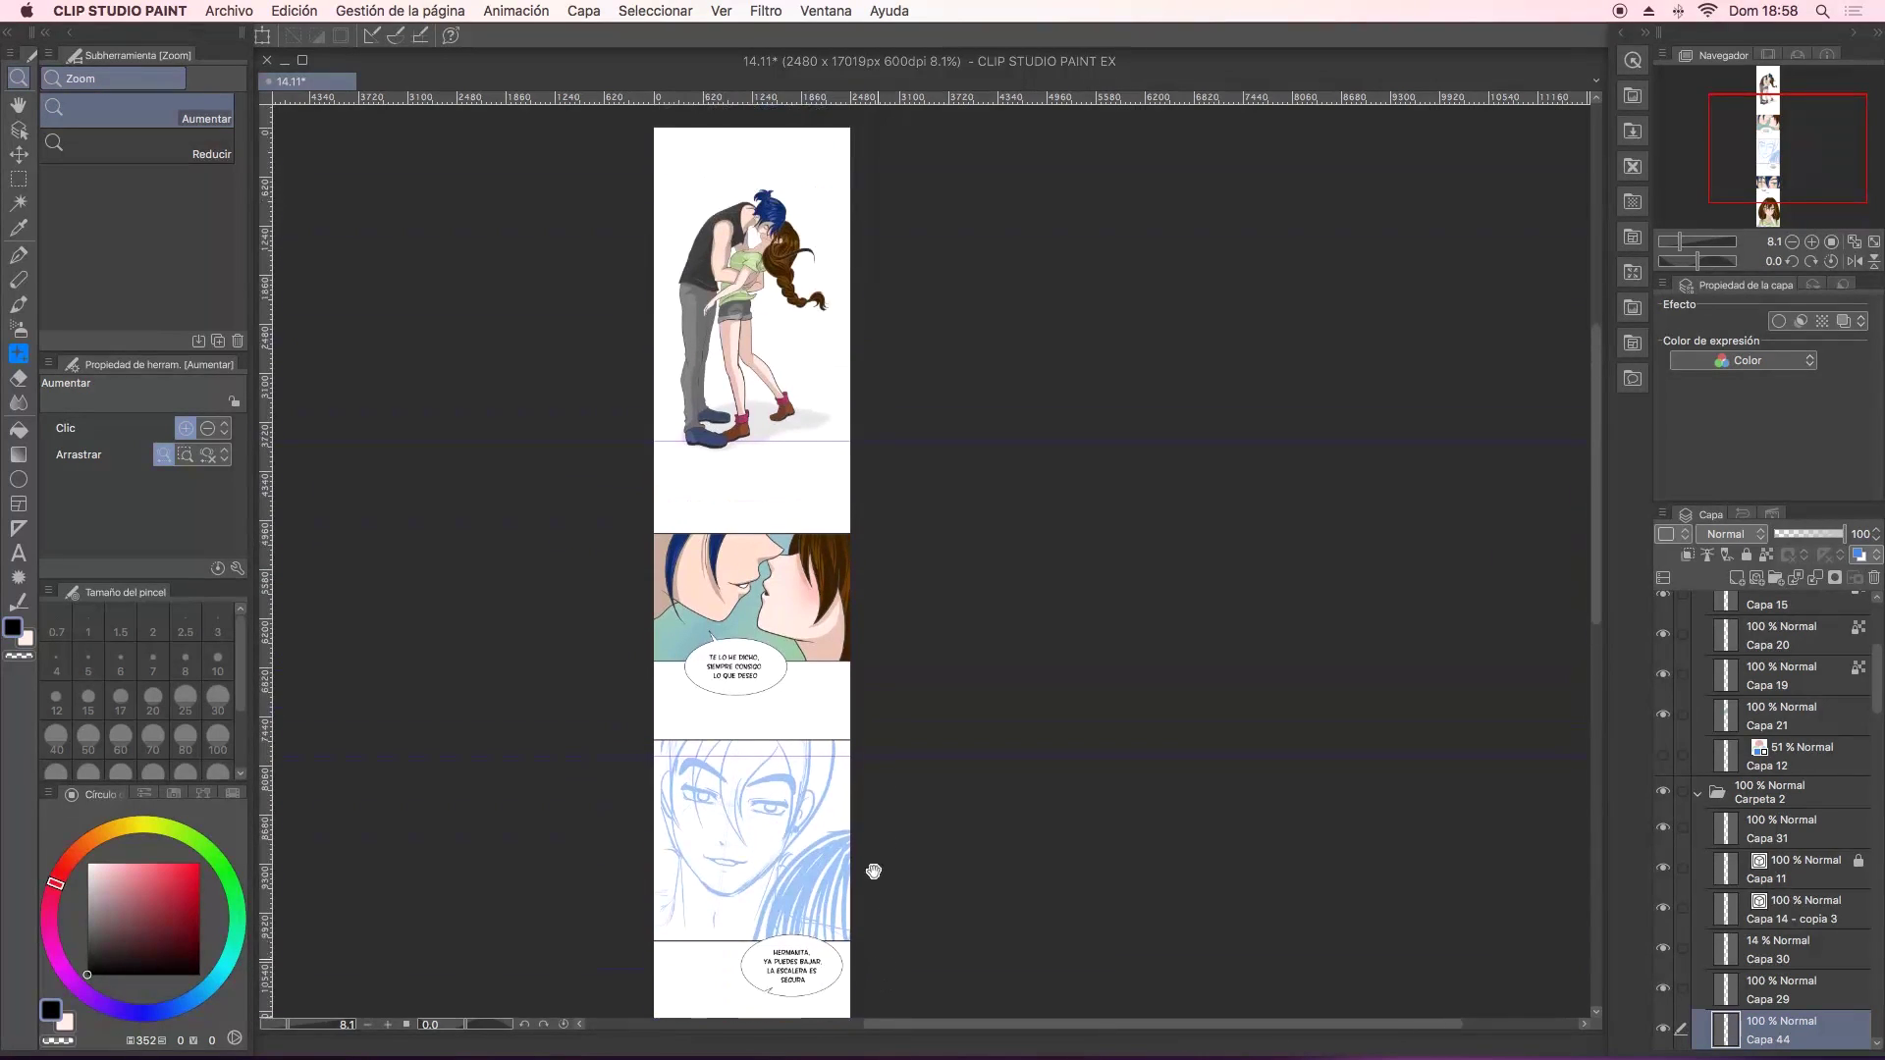
{"action": "scroll", "coordinate": [868, 871], "scroll_direction": "down", "scroll_amount": 1}
{"action": "scroll", "coordinate": [921, 505], "scroll_direction": "down", "scroll_amount": 4}
{"action": "scroll", "coordinate": [883, 918], "scroll_direction": "up", "scroll_amount": 5}
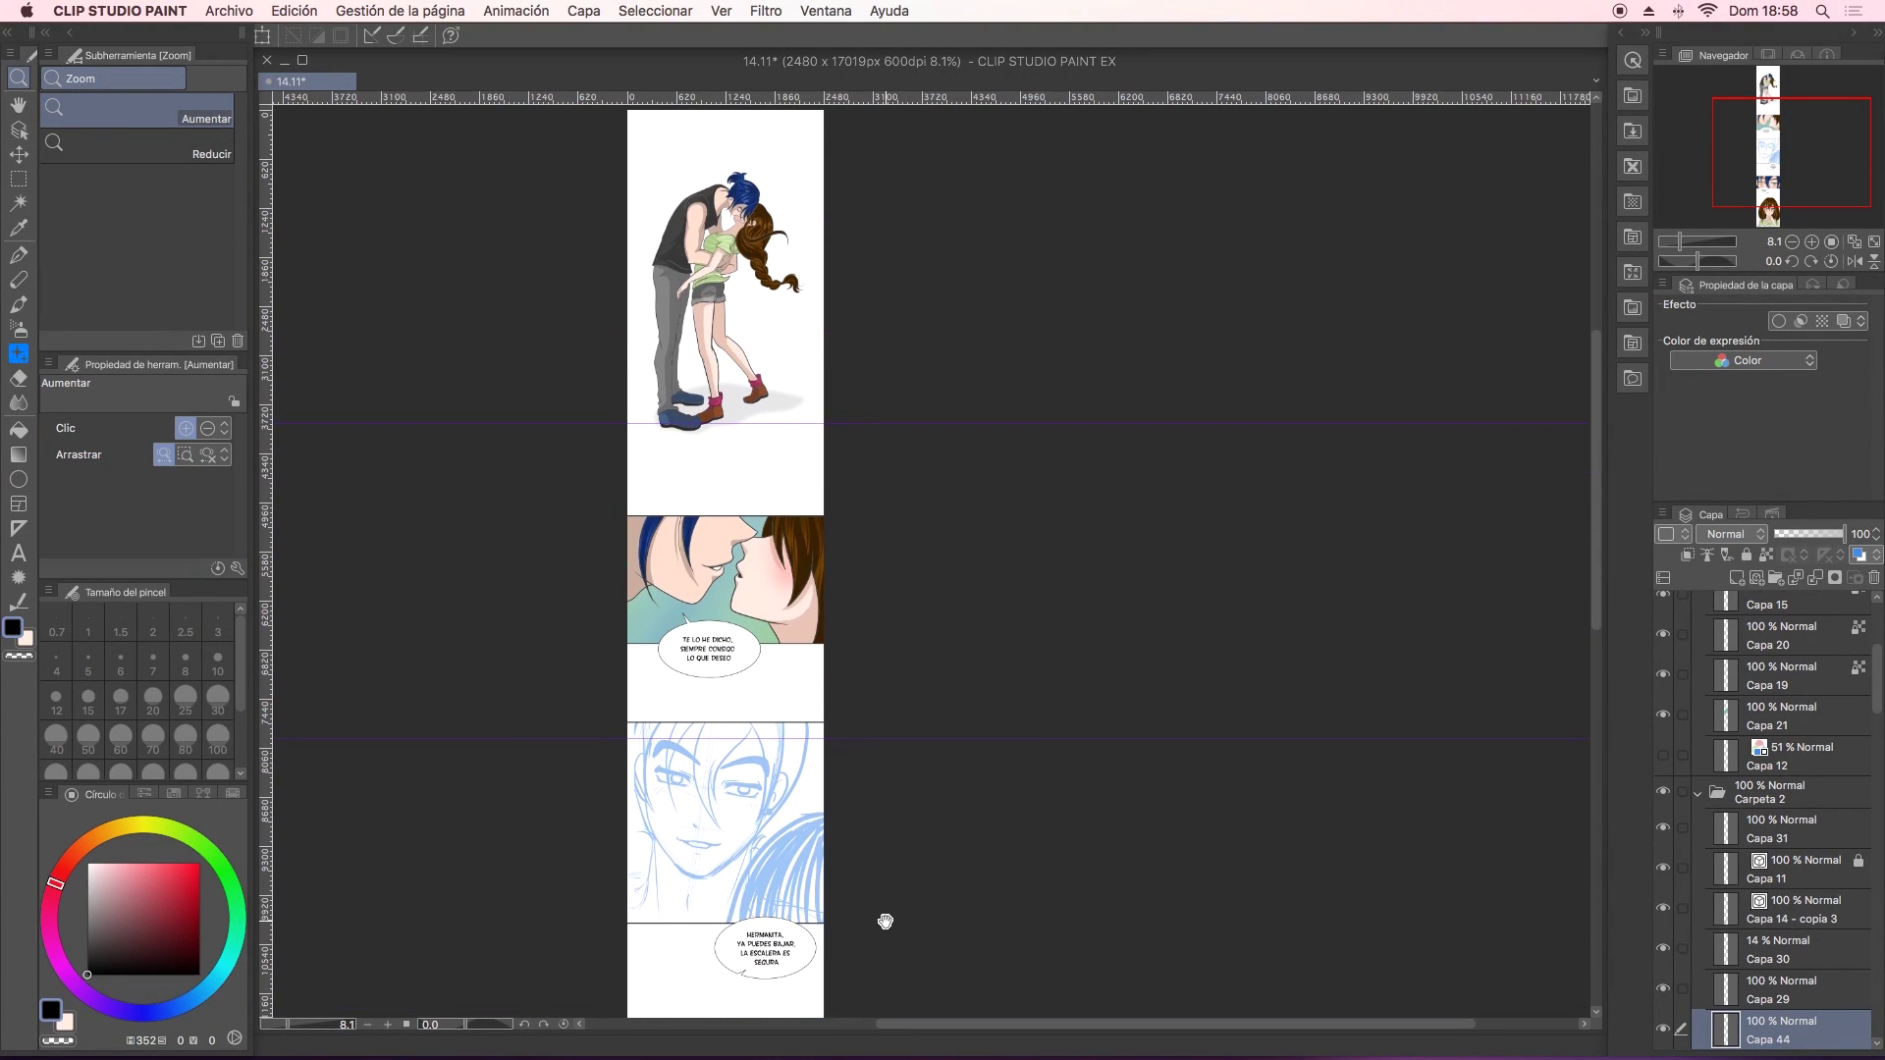
{"action": "scroll", "coordinate": [898, 820], "scroll_direction": "up", "scroll_amount": 3}
{"action": "scroll", "coordinate": [900, 785], "scroll_direction": "down", "scroll_amount": 1}
{"action": "scroll", "coordinate": [901, 785], "scroll_direction": "down", "scroll_amount": 1}
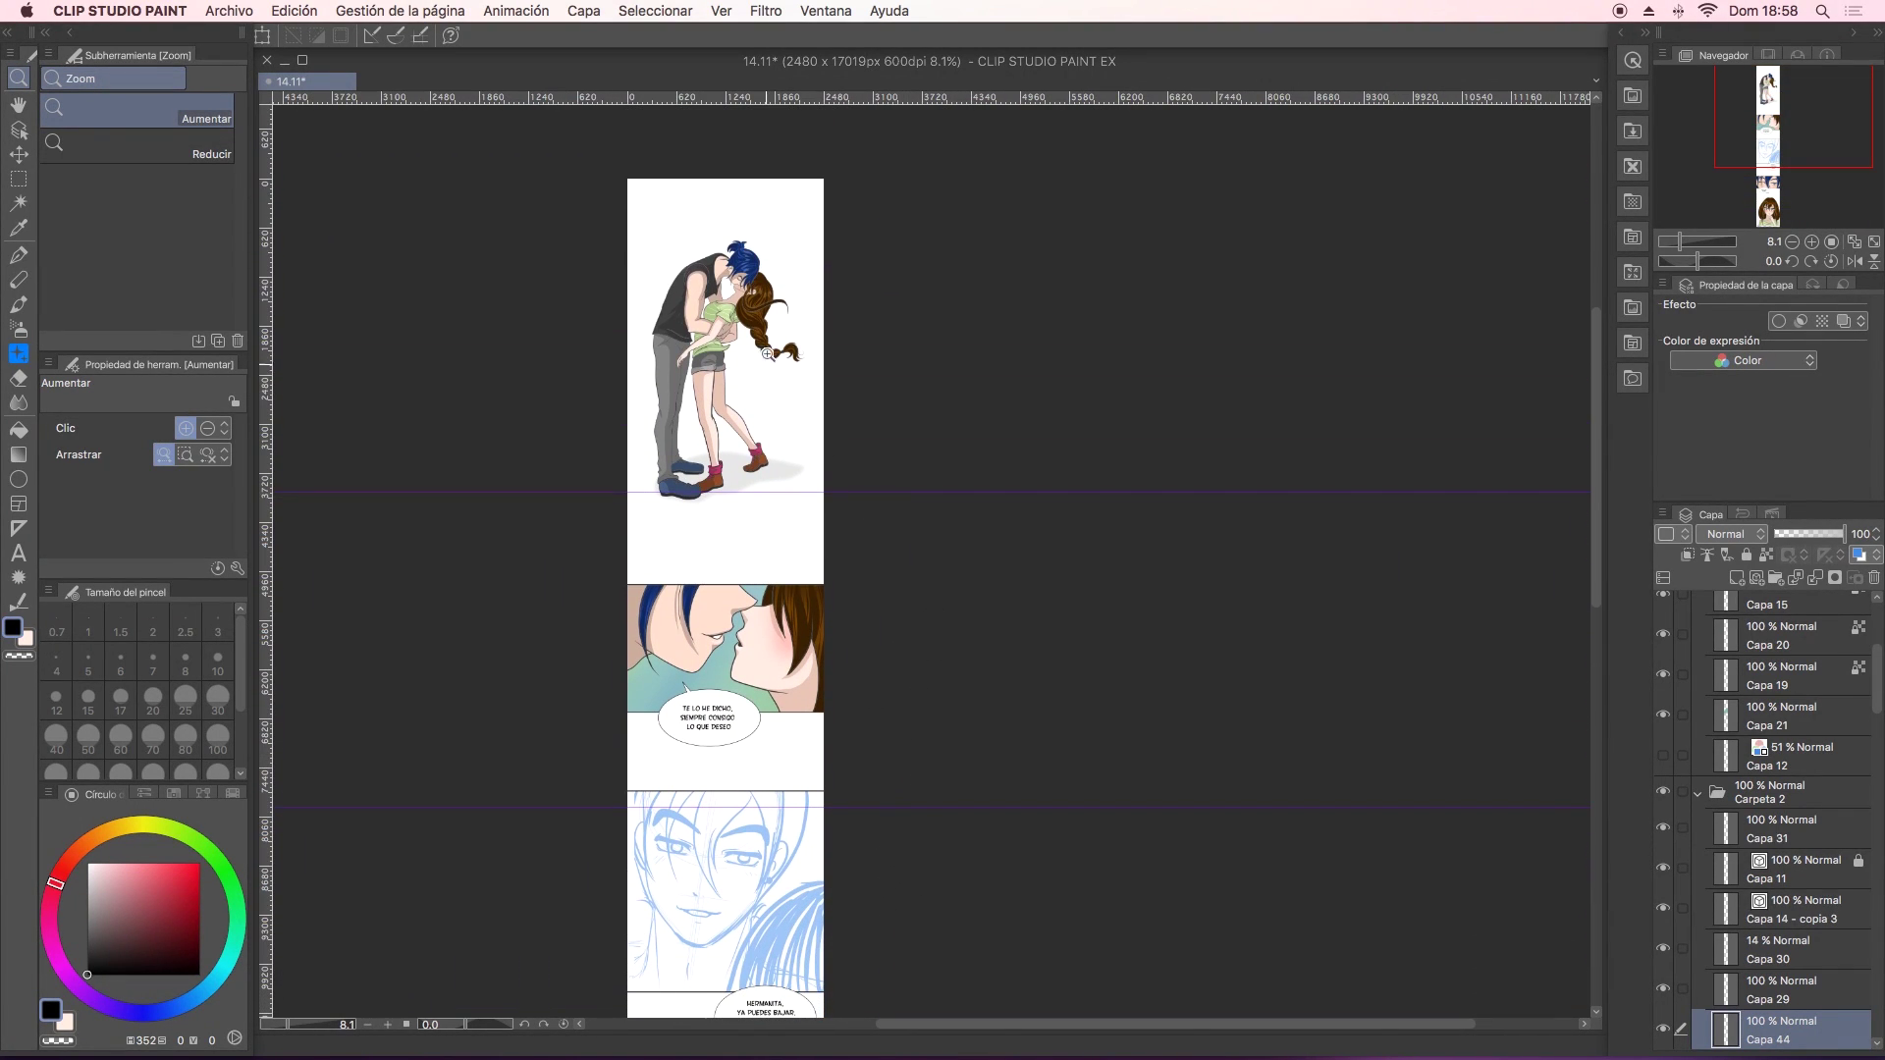
{"action": "scroll", "coordinate": [859, 653], "scroll_direction": "down", "scroll_amount": 1}
{"action": "scroll", "coordinate": [859, 653], "scroll_direction": "down", "scroll_amount": 1}
Zoom in on the kiss panel, then frame the sketch panel with the HERMANITA balloon.
{"action": "left_click", "coordinate": [845, 629]}
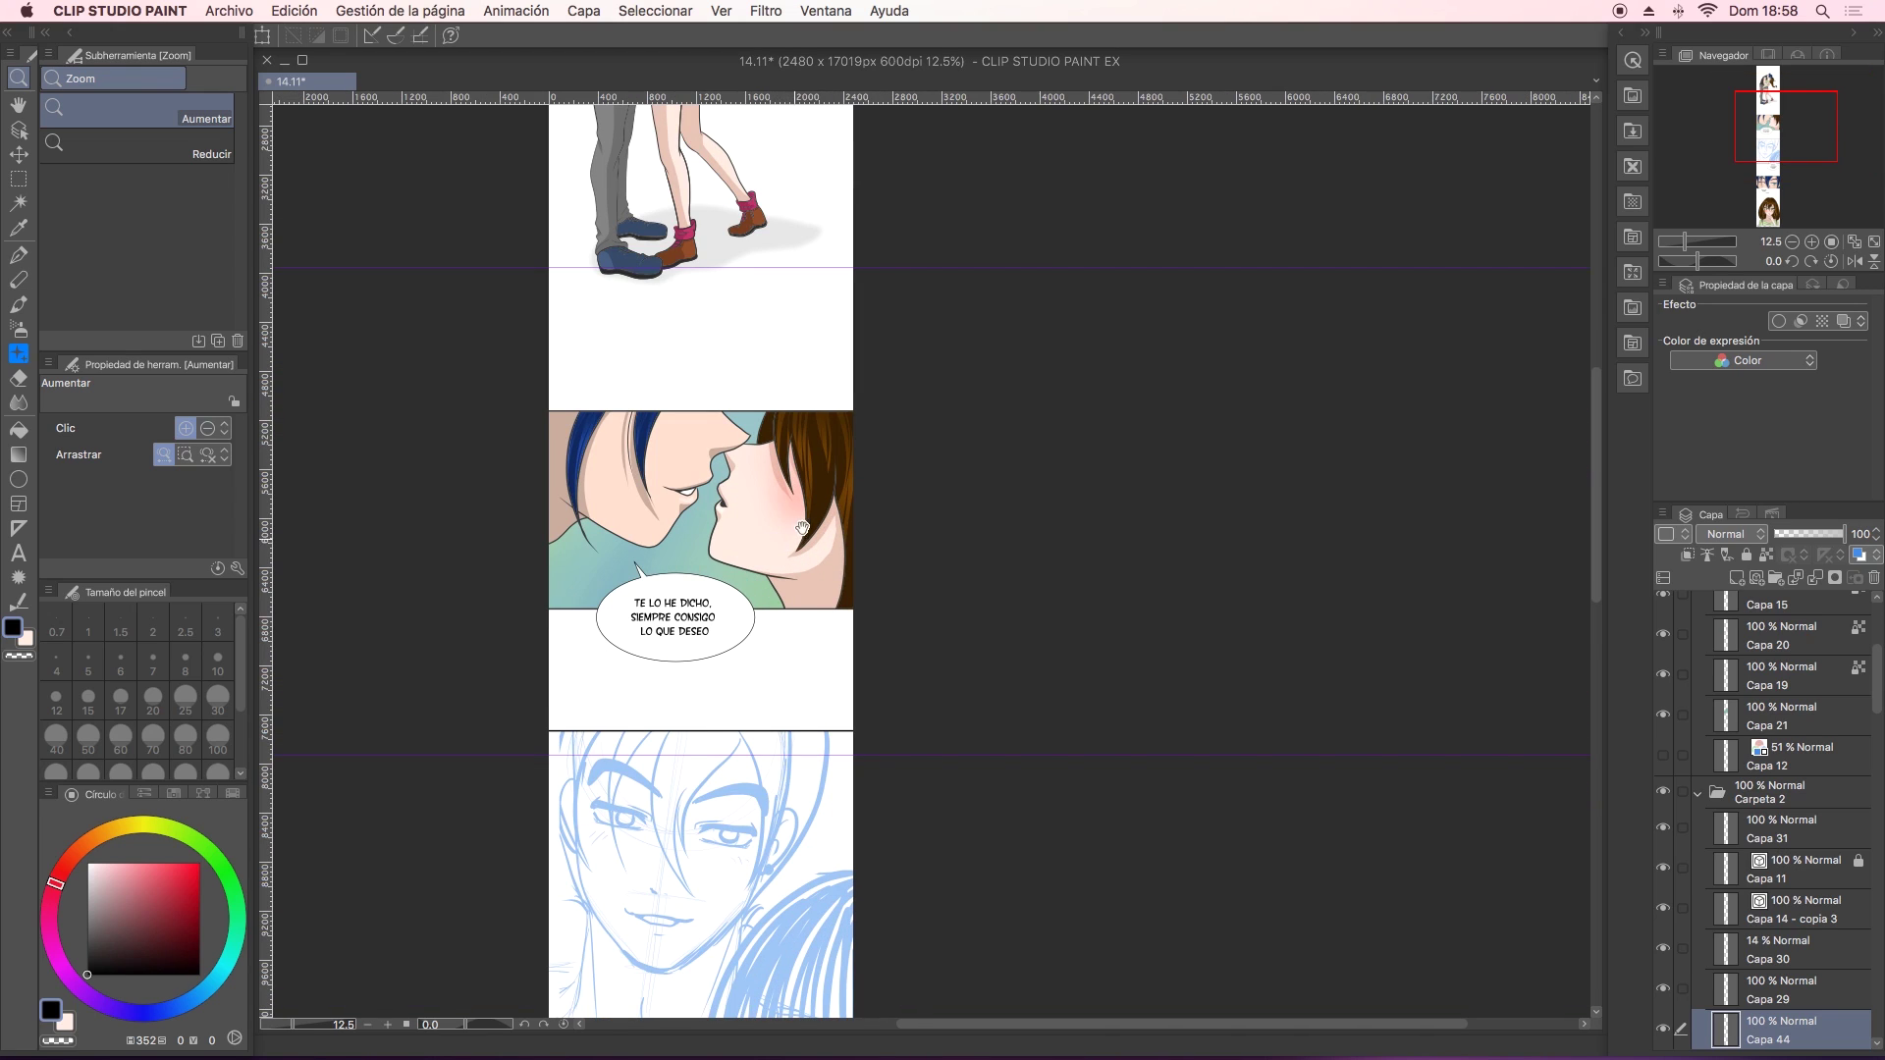
{"action": "scroll", "coordinate": [797, 490], "scroll_direction": "up", "scroll_amount": 4}
{"action": "scroll", "coordinate": [842, 628], "scroll_direction": "down", "scroll_amount": 2}
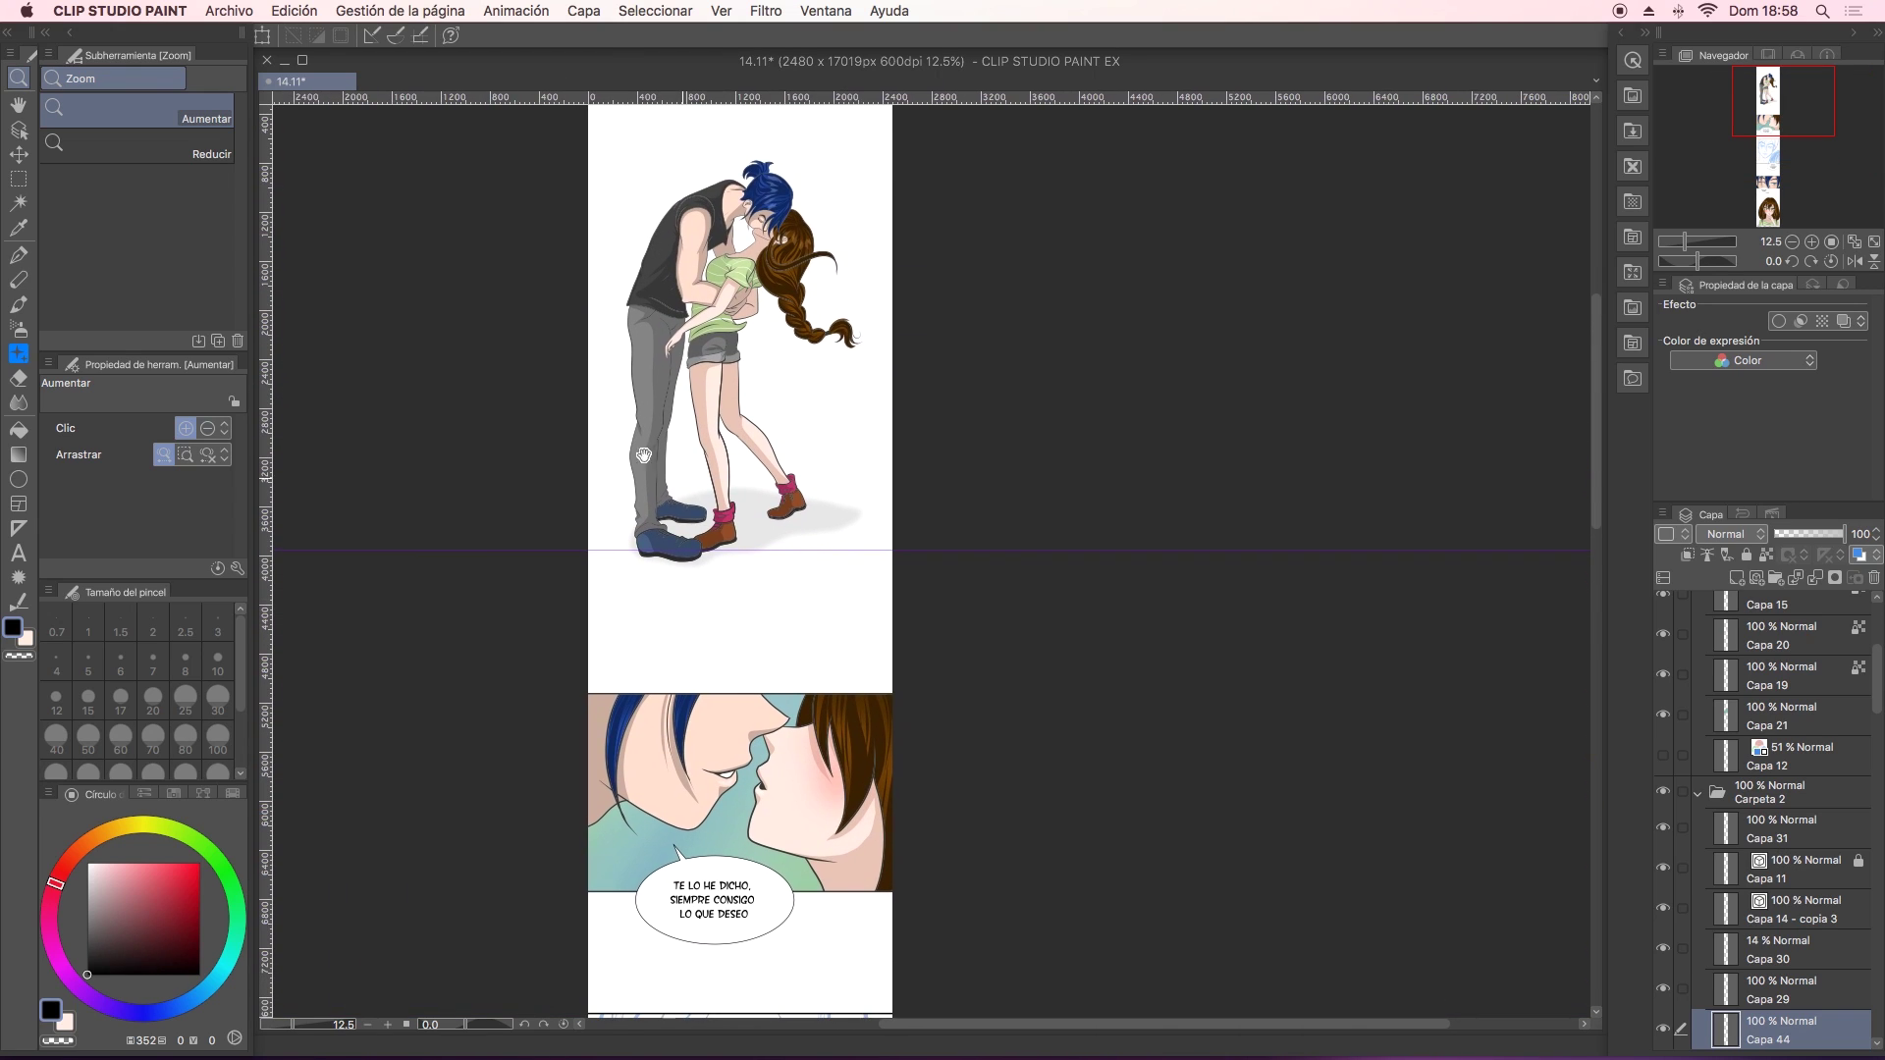
{"action": "scroll", "coordinate": [887, 848], "scroll_direction": "down", "scroll_amount": 4}
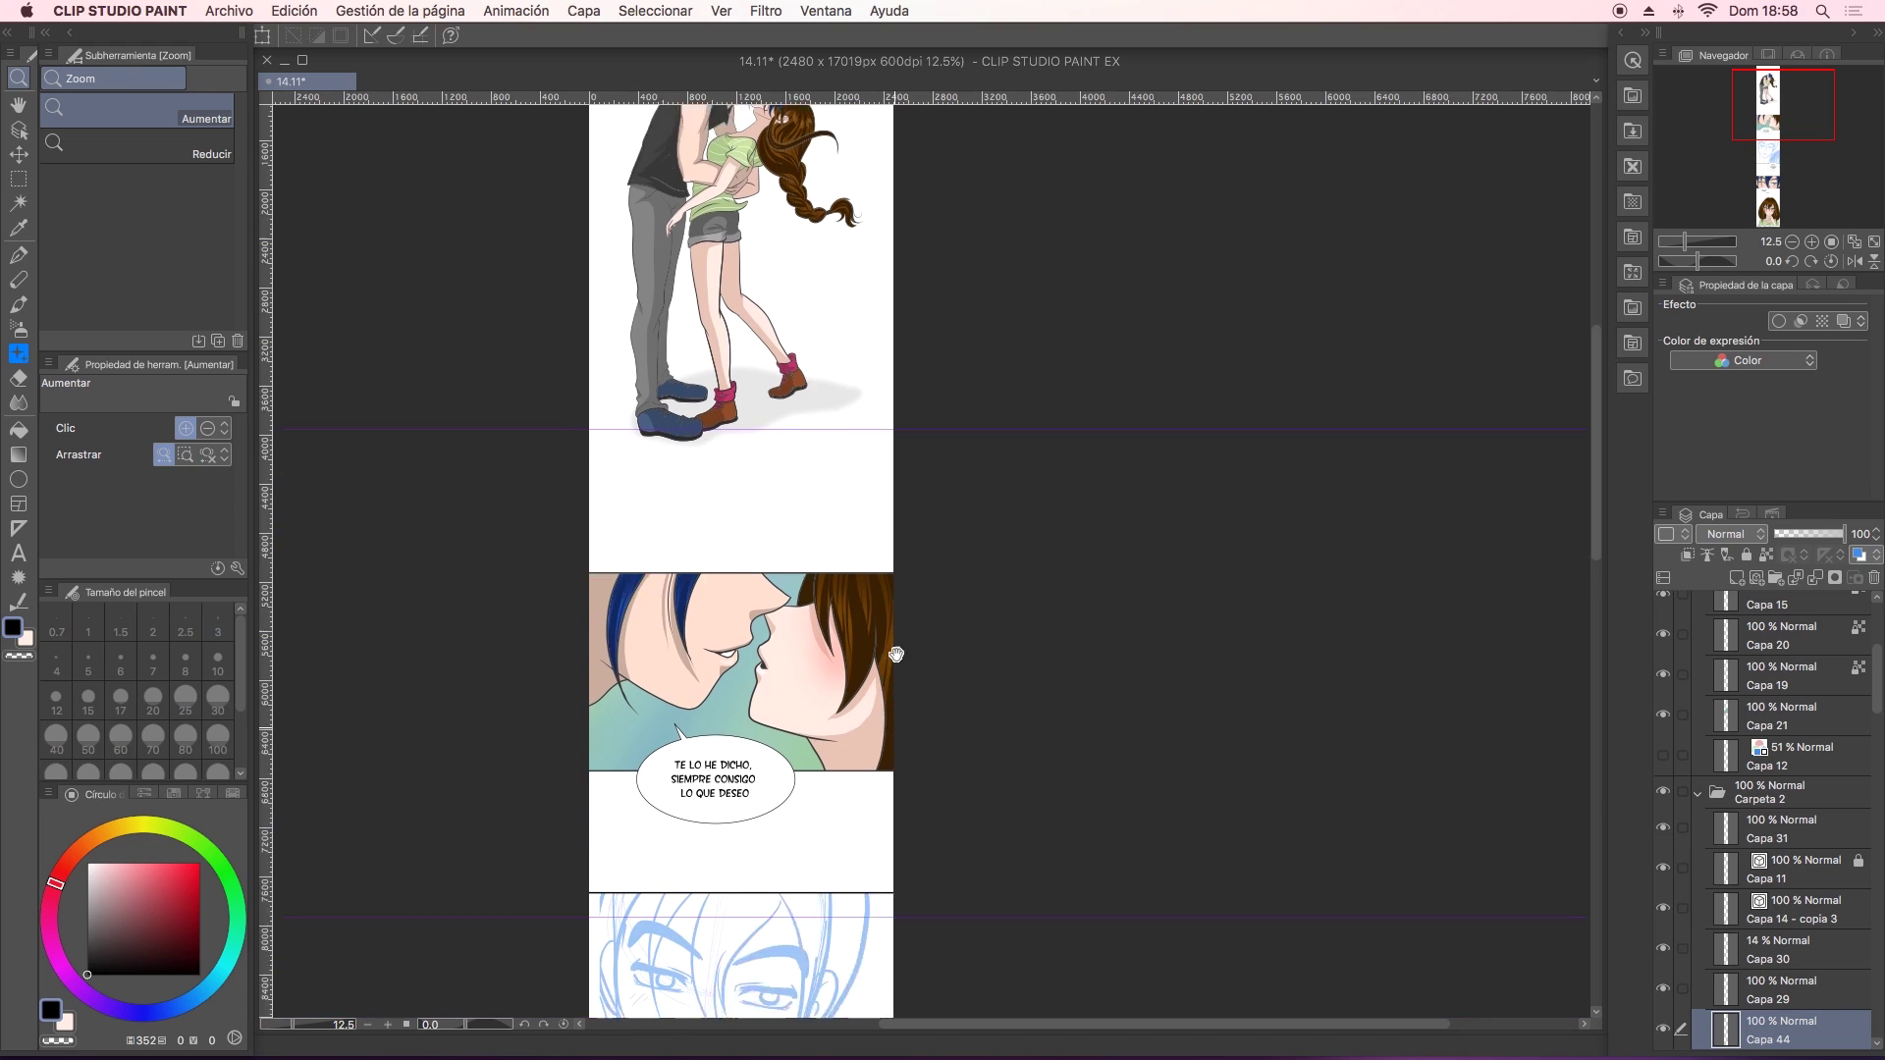
{"action": "scroll", "coordinate": [886, 848], "scroll_direction": "down", "scroll_amount": 10}
{"action": "scroll", "coordinate": [868, 757], "scroll_direction": "down", "scroll_amount": 15}
{"action": "scroll", "coordinate": [867, 757], "scroll_direction": "down", "scroll_amount": 15}
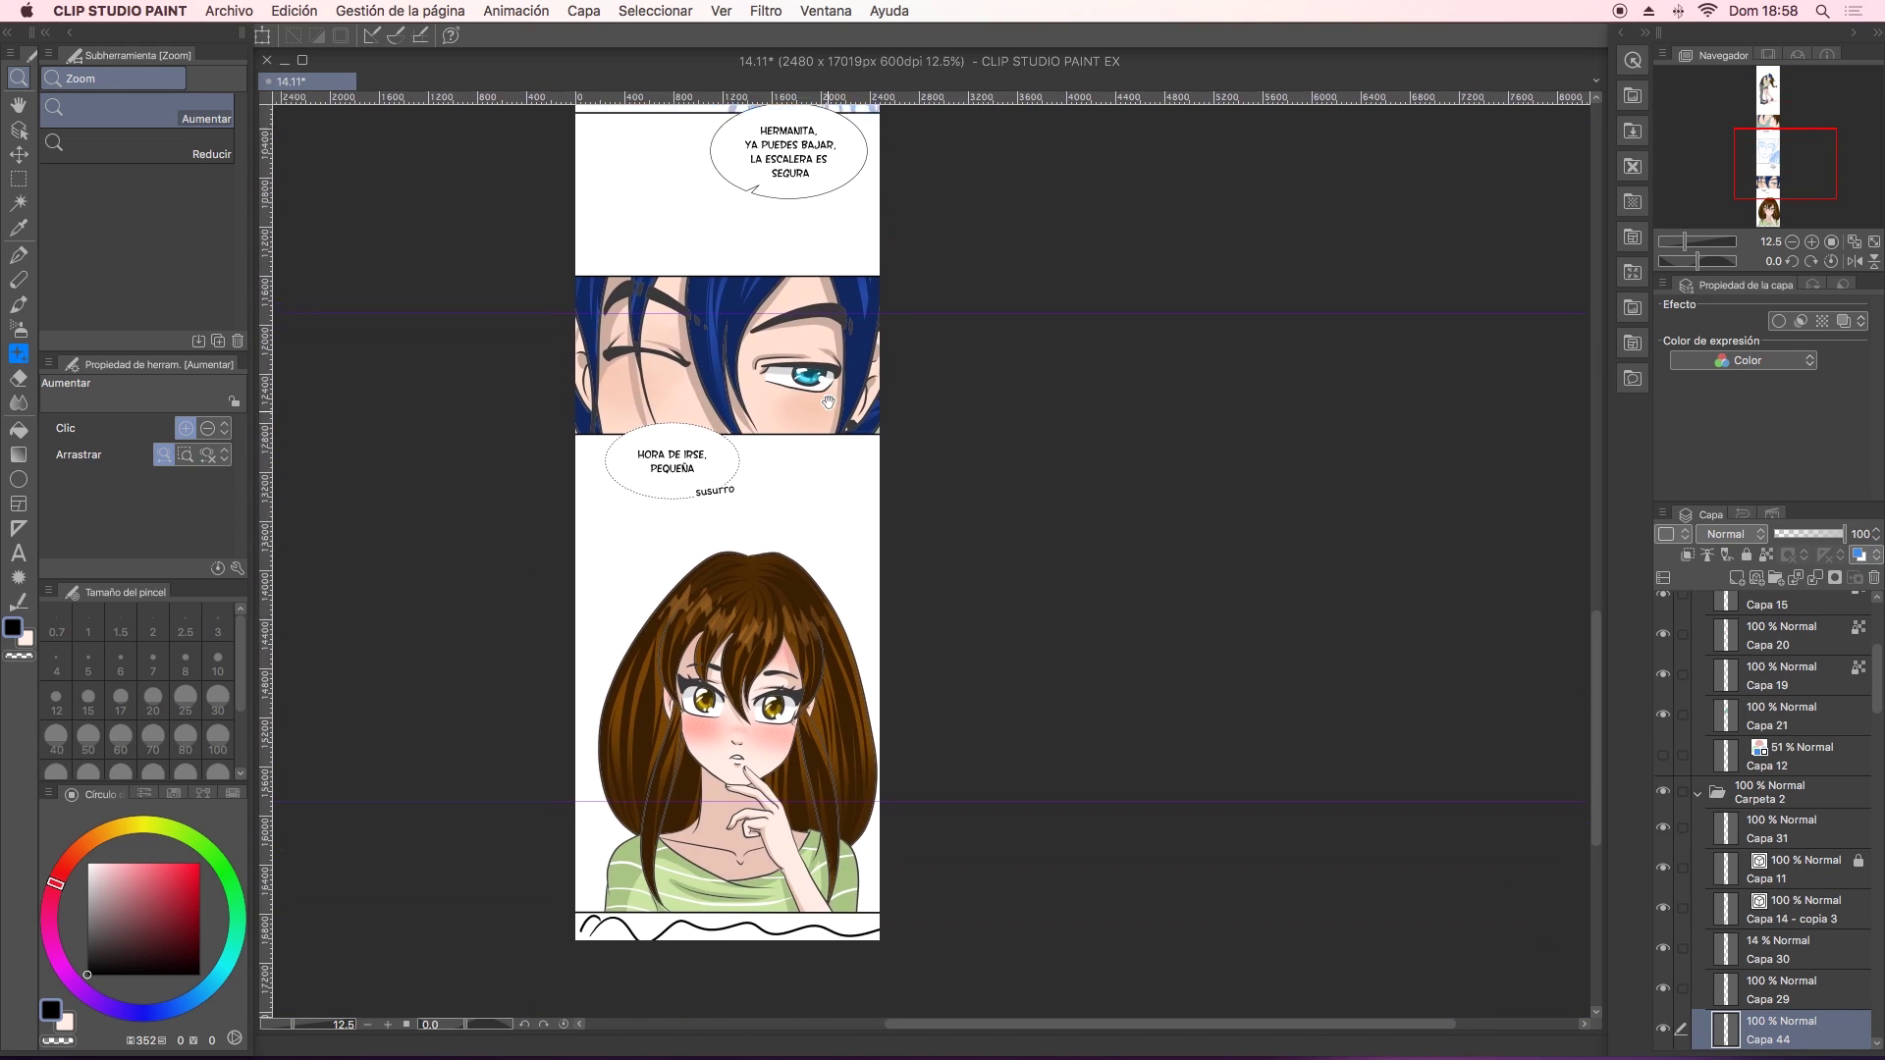
{"action": "scroll", "coordinate": [843, 737], "scroll_direction": "up", "scroll_amount": 2}
{"action": "scroll", "coordinate": [843, 738], "scroll_direction": "up", "scroll_amount": 18}
{"action": "scroll", "coordinate": [842, 737], "scroll_direction": "up", "scroll_amount": 2}
{"action": "scroll", "coordinate": [839, 688], "scroll_direction": "up", "scroll_amount": 1}
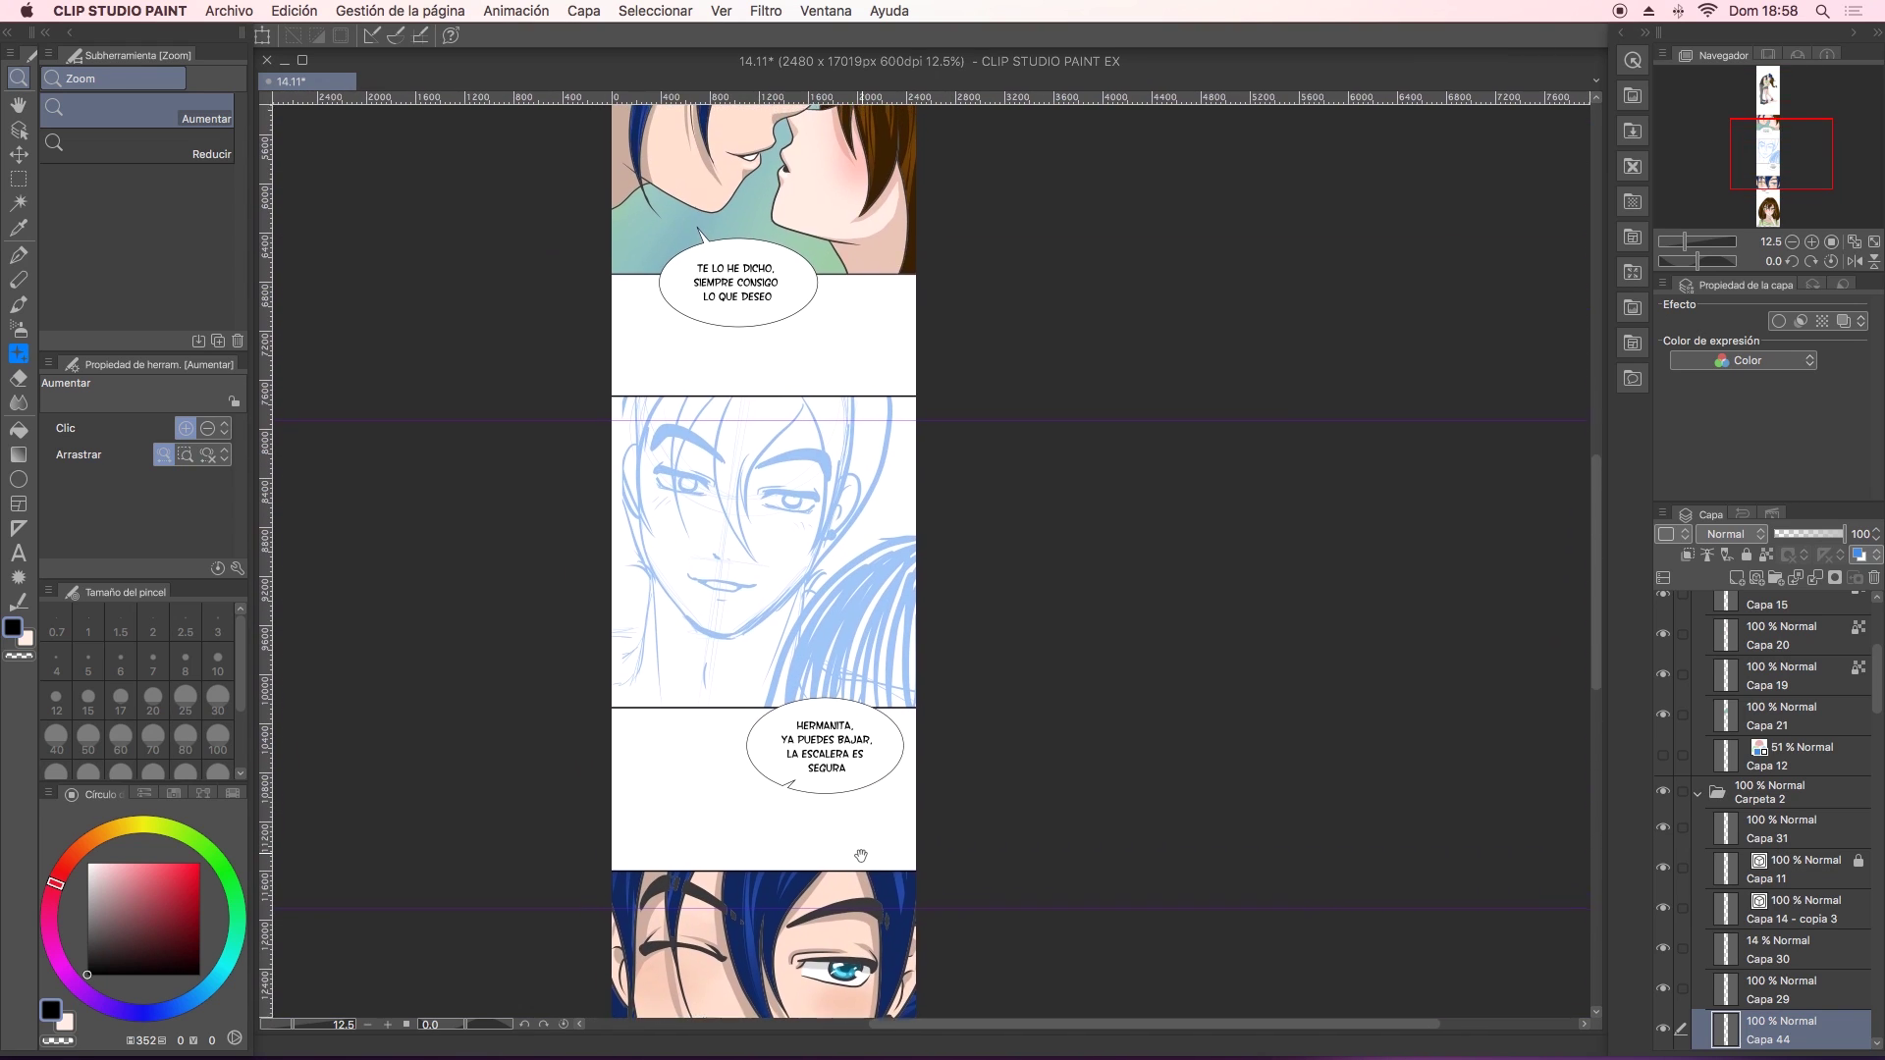
{"action": "left_click", "coordinate": [834, 609]}
{"action": "left_click_drag", "start_coordinate": [835, 617], "coordinate": [890, 576]}
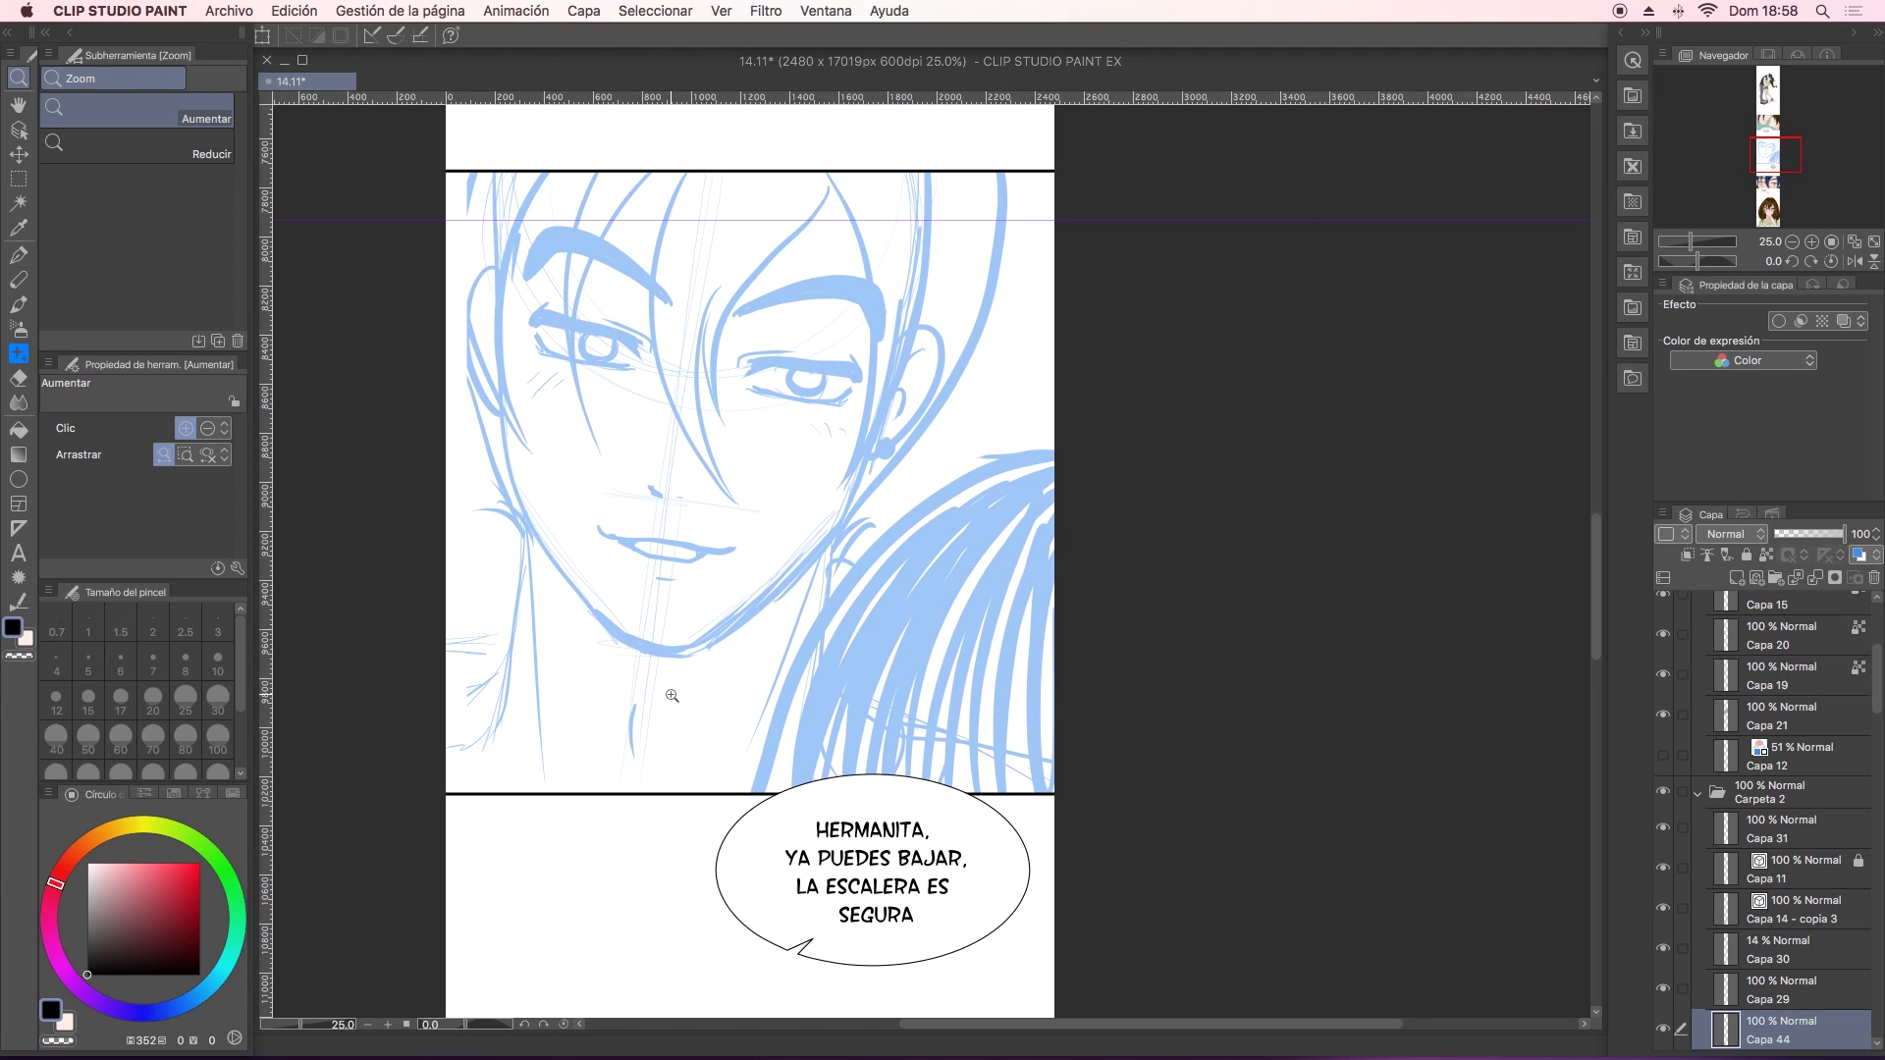
Pick the sketch layer Capa 3 from the canvas and show the Capa 14 - copia line art.
{"action": "left_click", "coordinate": [17, 128]}
{"action": "left_click", "coordinate": [778, 581]}
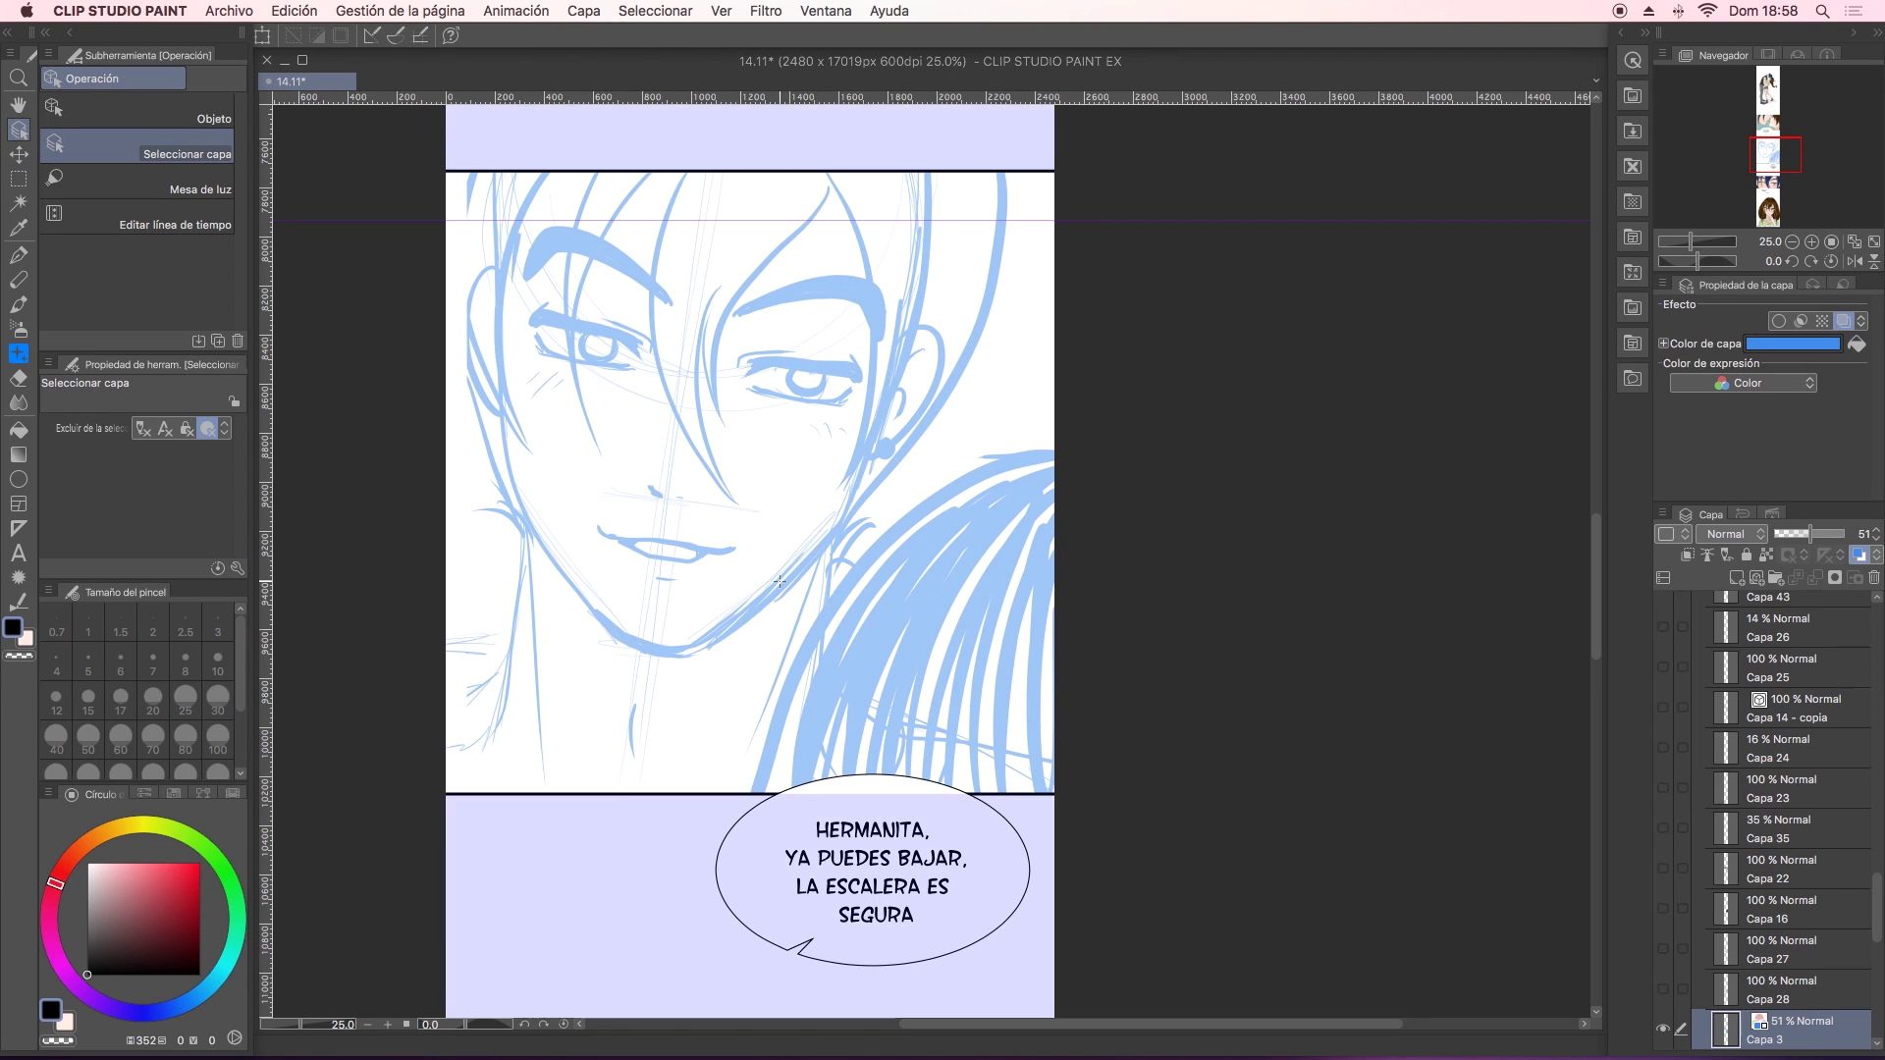
{"action": "scroll", "coordinate": [1868, 901], "scroll_direction": "up", "scroll_amount": 2}
{"action": "scroll", "coordinate": [1866, 888], "scroll_direction": "up", "scroll_amount": 2}
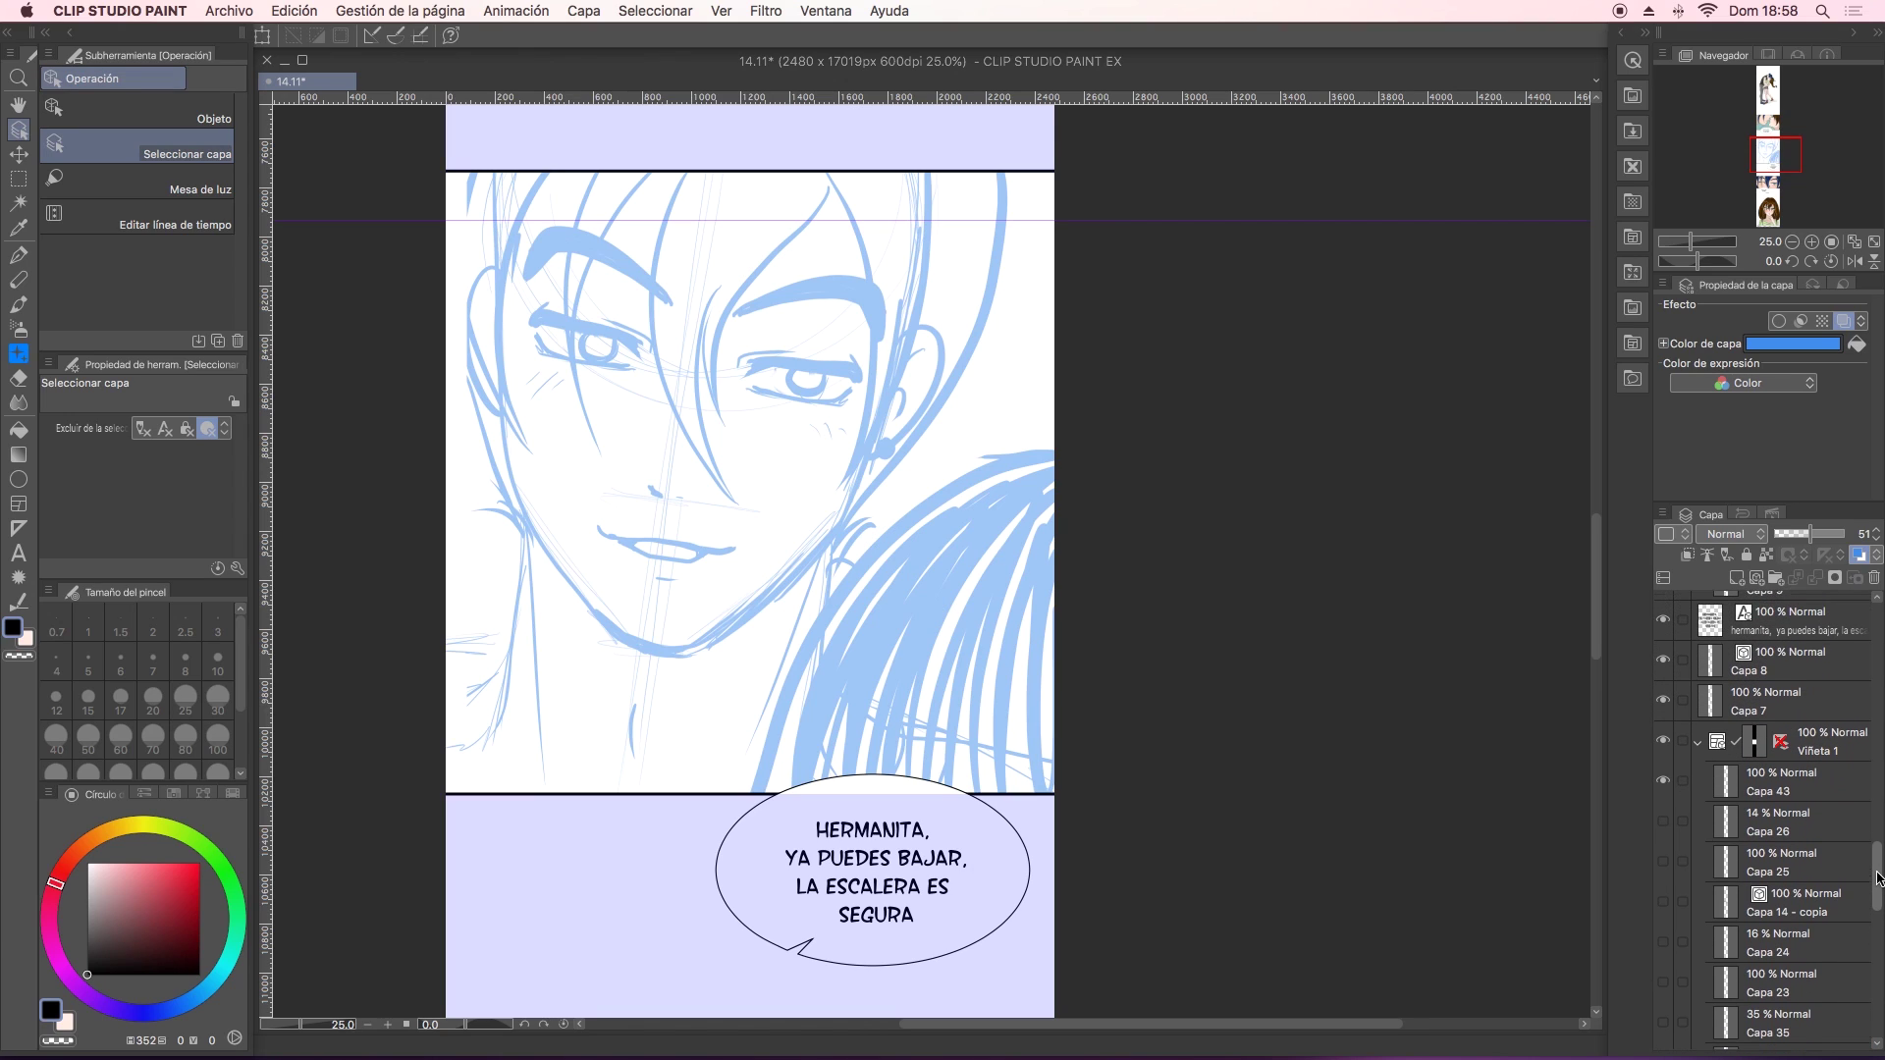
{"action": "scroll", "coordinate": [1864, 877], "scroll_direction": "up", "scroll_amount": 2}
{"action": "left_click", "coordinate": [1665, 886]}
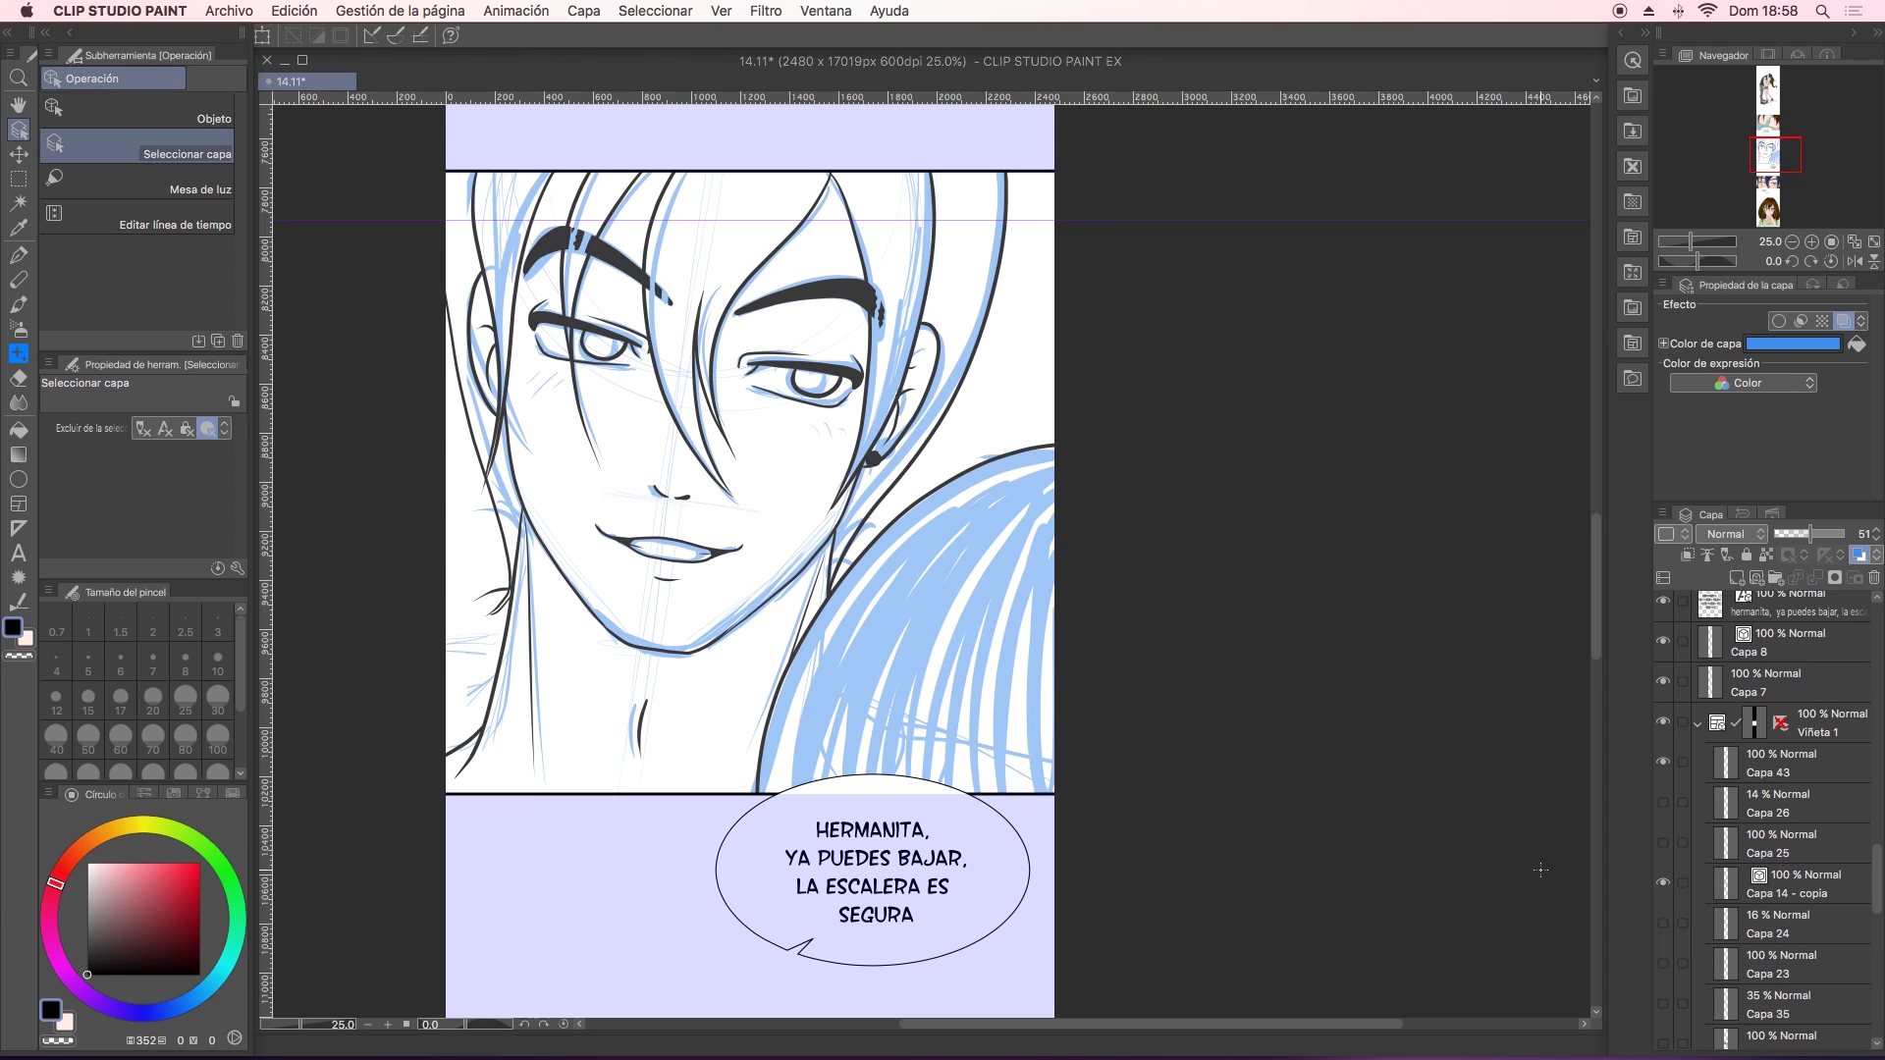
{"action": "left_click", "coordinate": [1662, 886]}
Hide sketch layer Capa 3 and show colour layers Capa 28–23, 24 and 25.
{"action": "left_click_drag", "start_coordinate": [1879, 869], "coordinate": [1879, 923]}
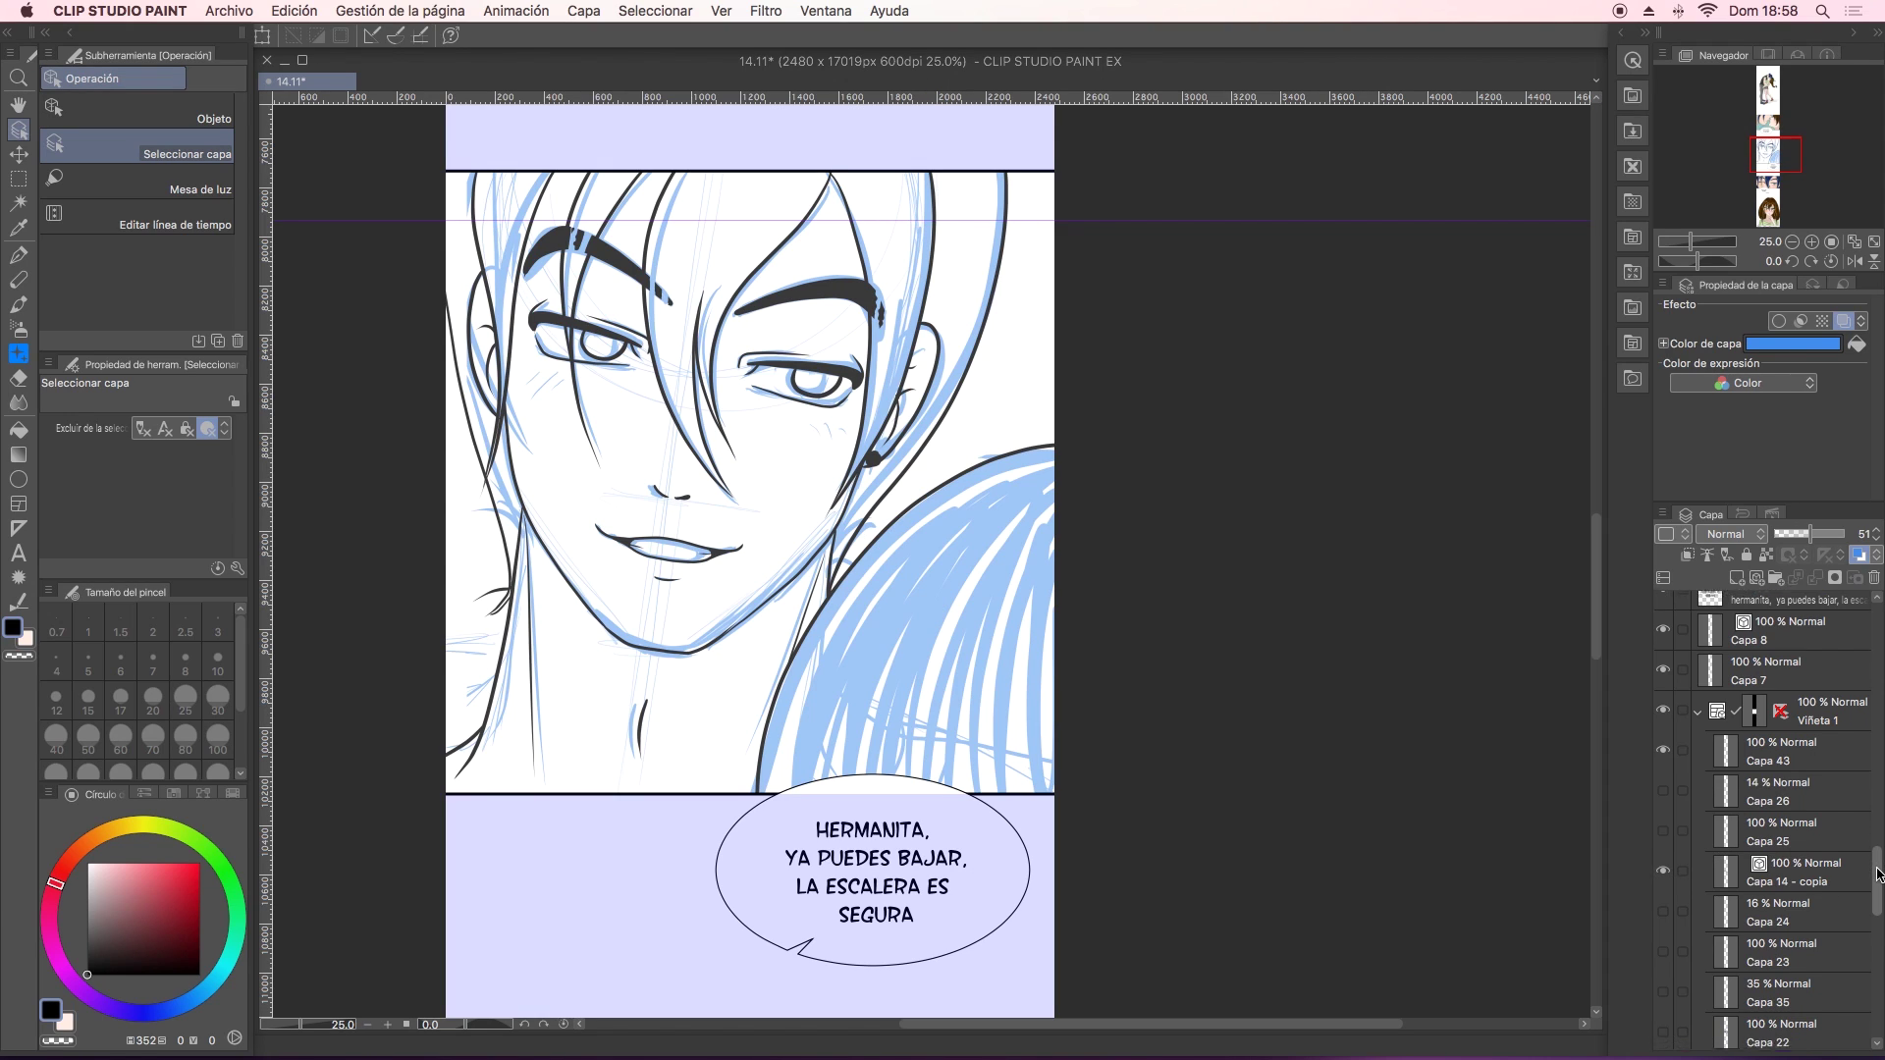
{"action": "left_click", "coordinate": [1663, 879]}
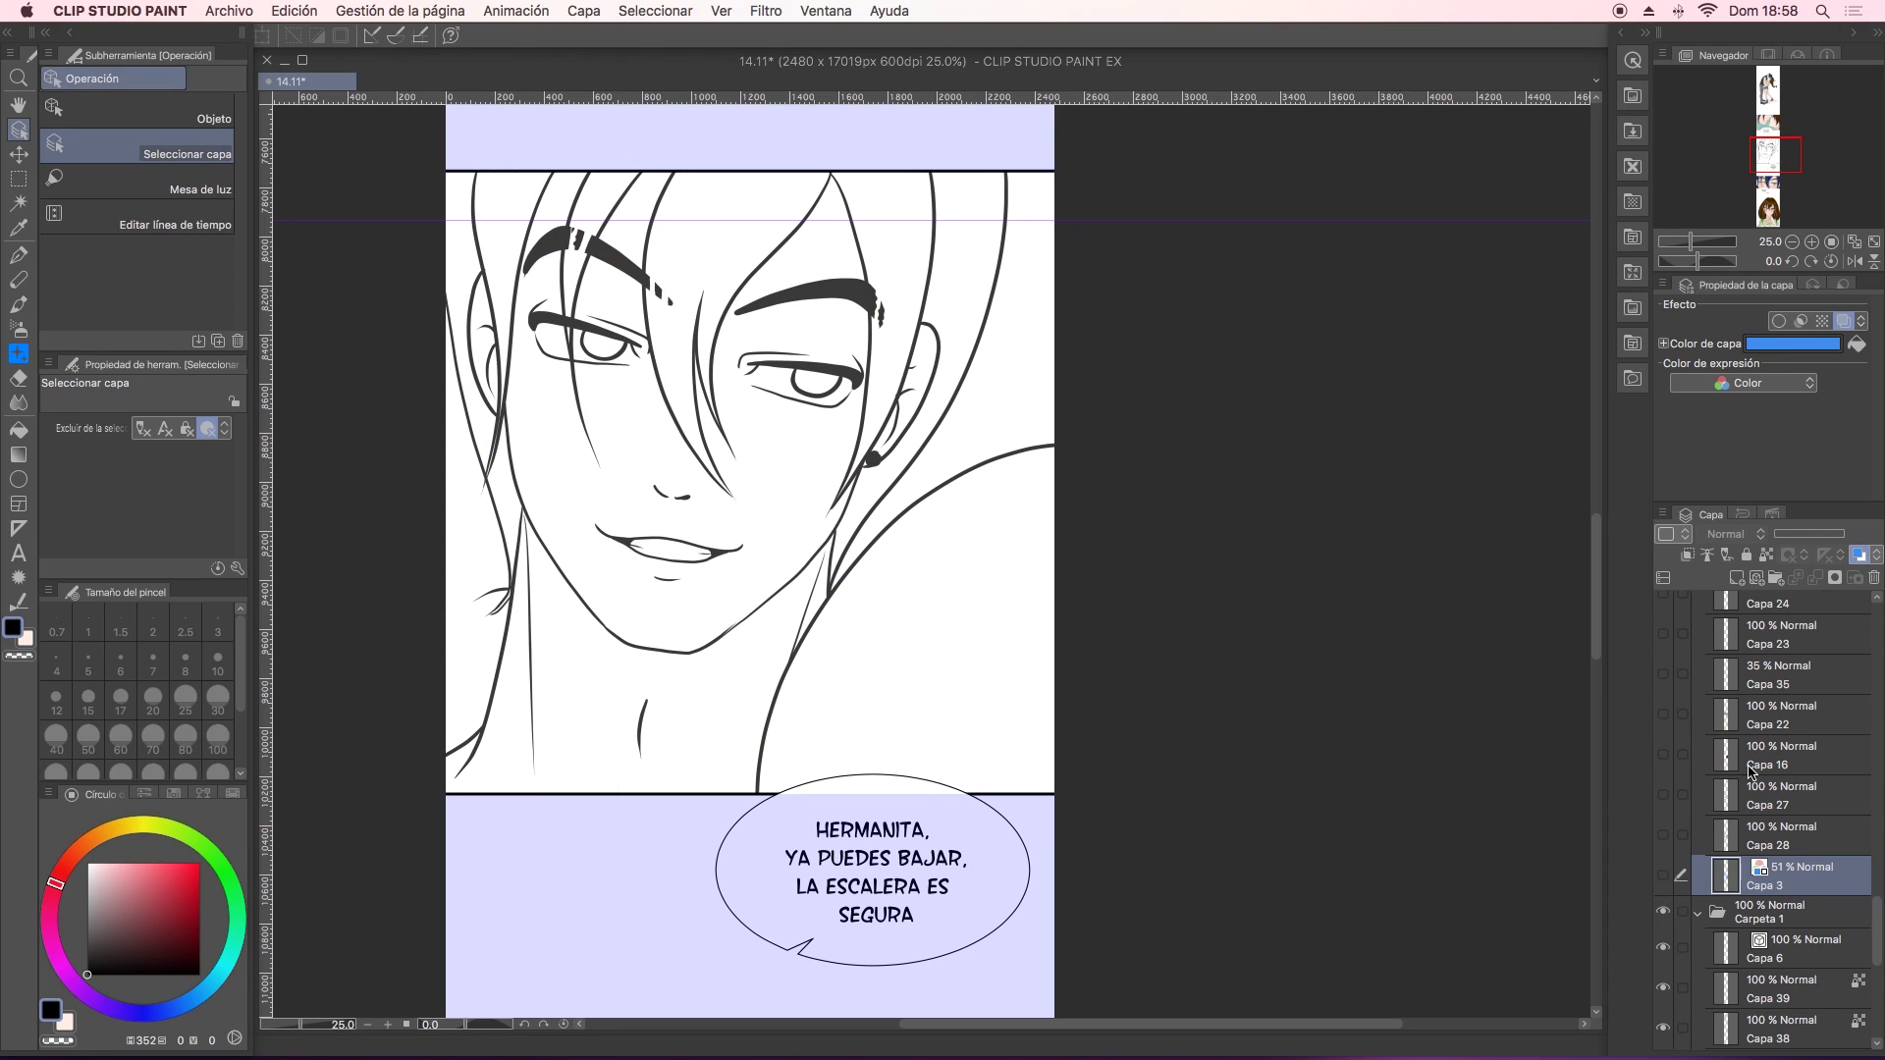
{"action": "left_click_drag", "start_coordinate": [1663, 840], "coordinate": [1663, 634]}
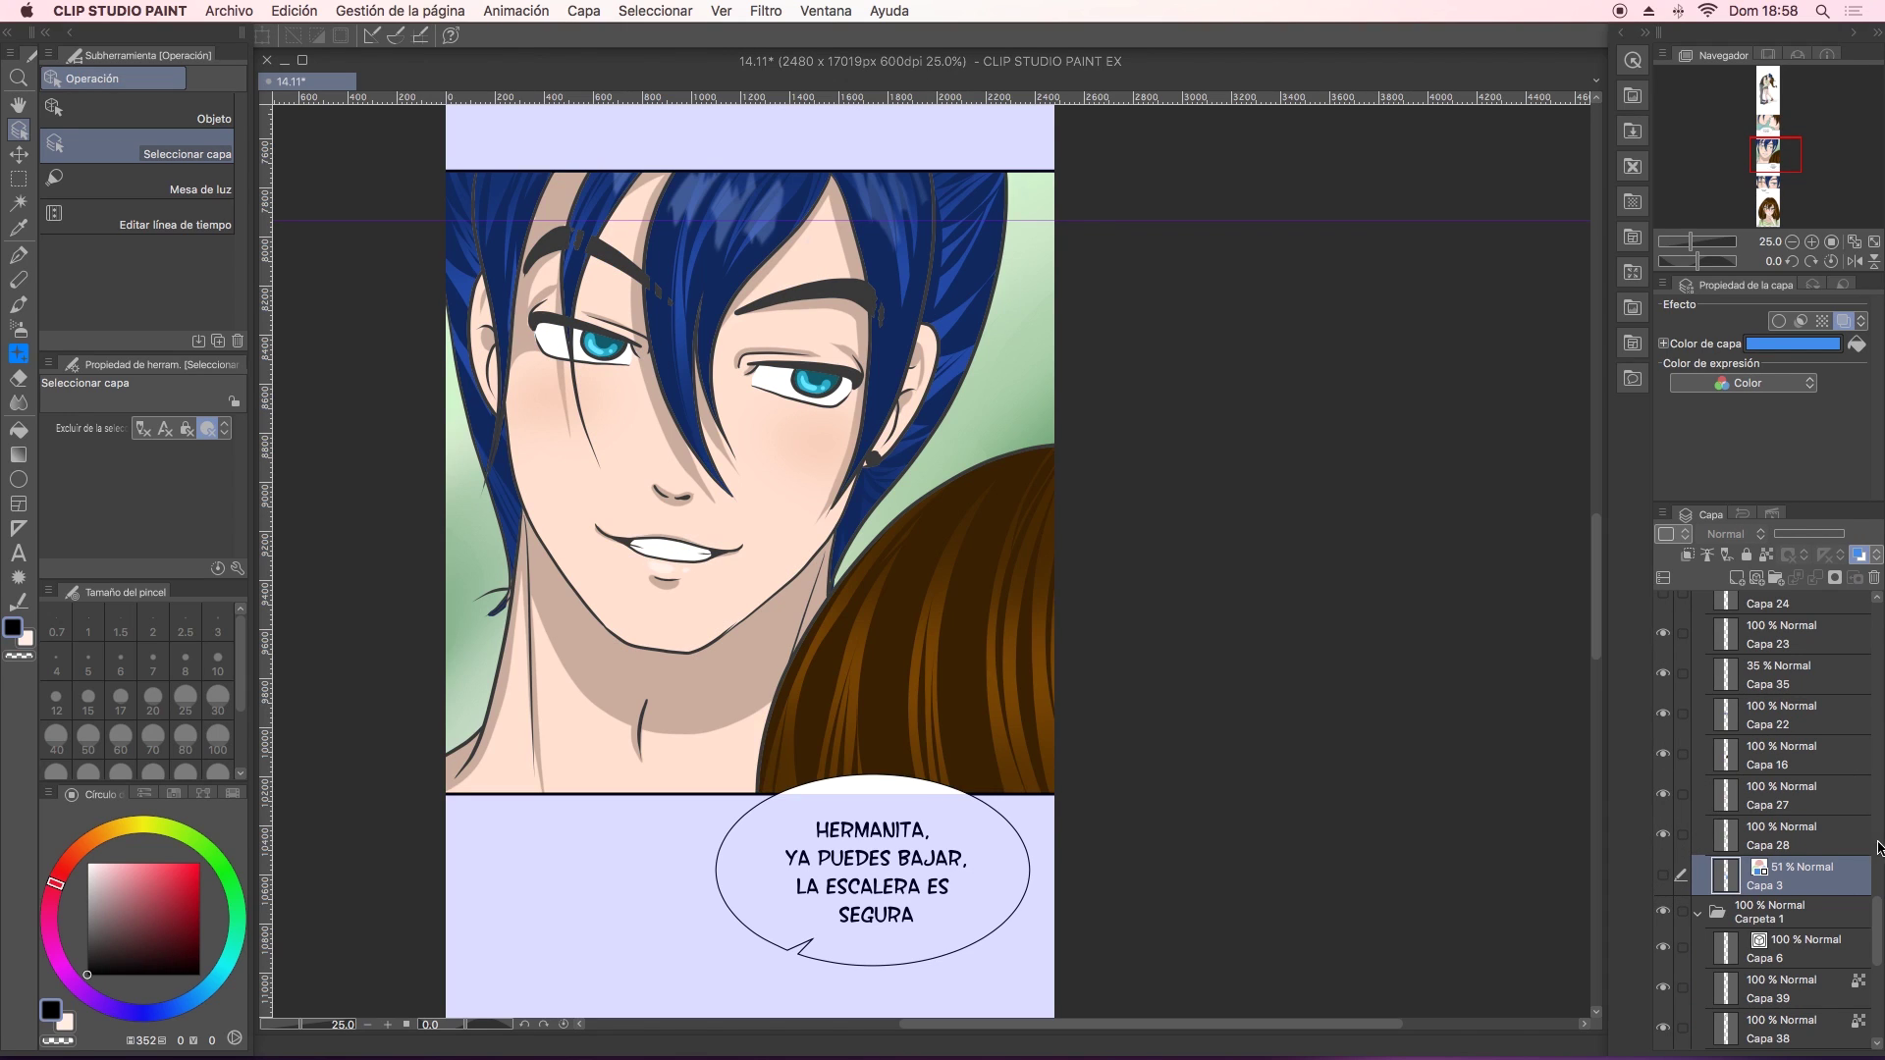
{"action": "left_click_drag", "start_coordinate": [1880, 942], "coordinate": [1880, 929]}
{"action": "scroll", "coordinate": [1758, 903], "scroll_direction": "up", "scroll_amount": 4}
{"action": "scroll", "coordinate": [1748, 892], "scroll_direction": "up", "scroll_amount": 4}
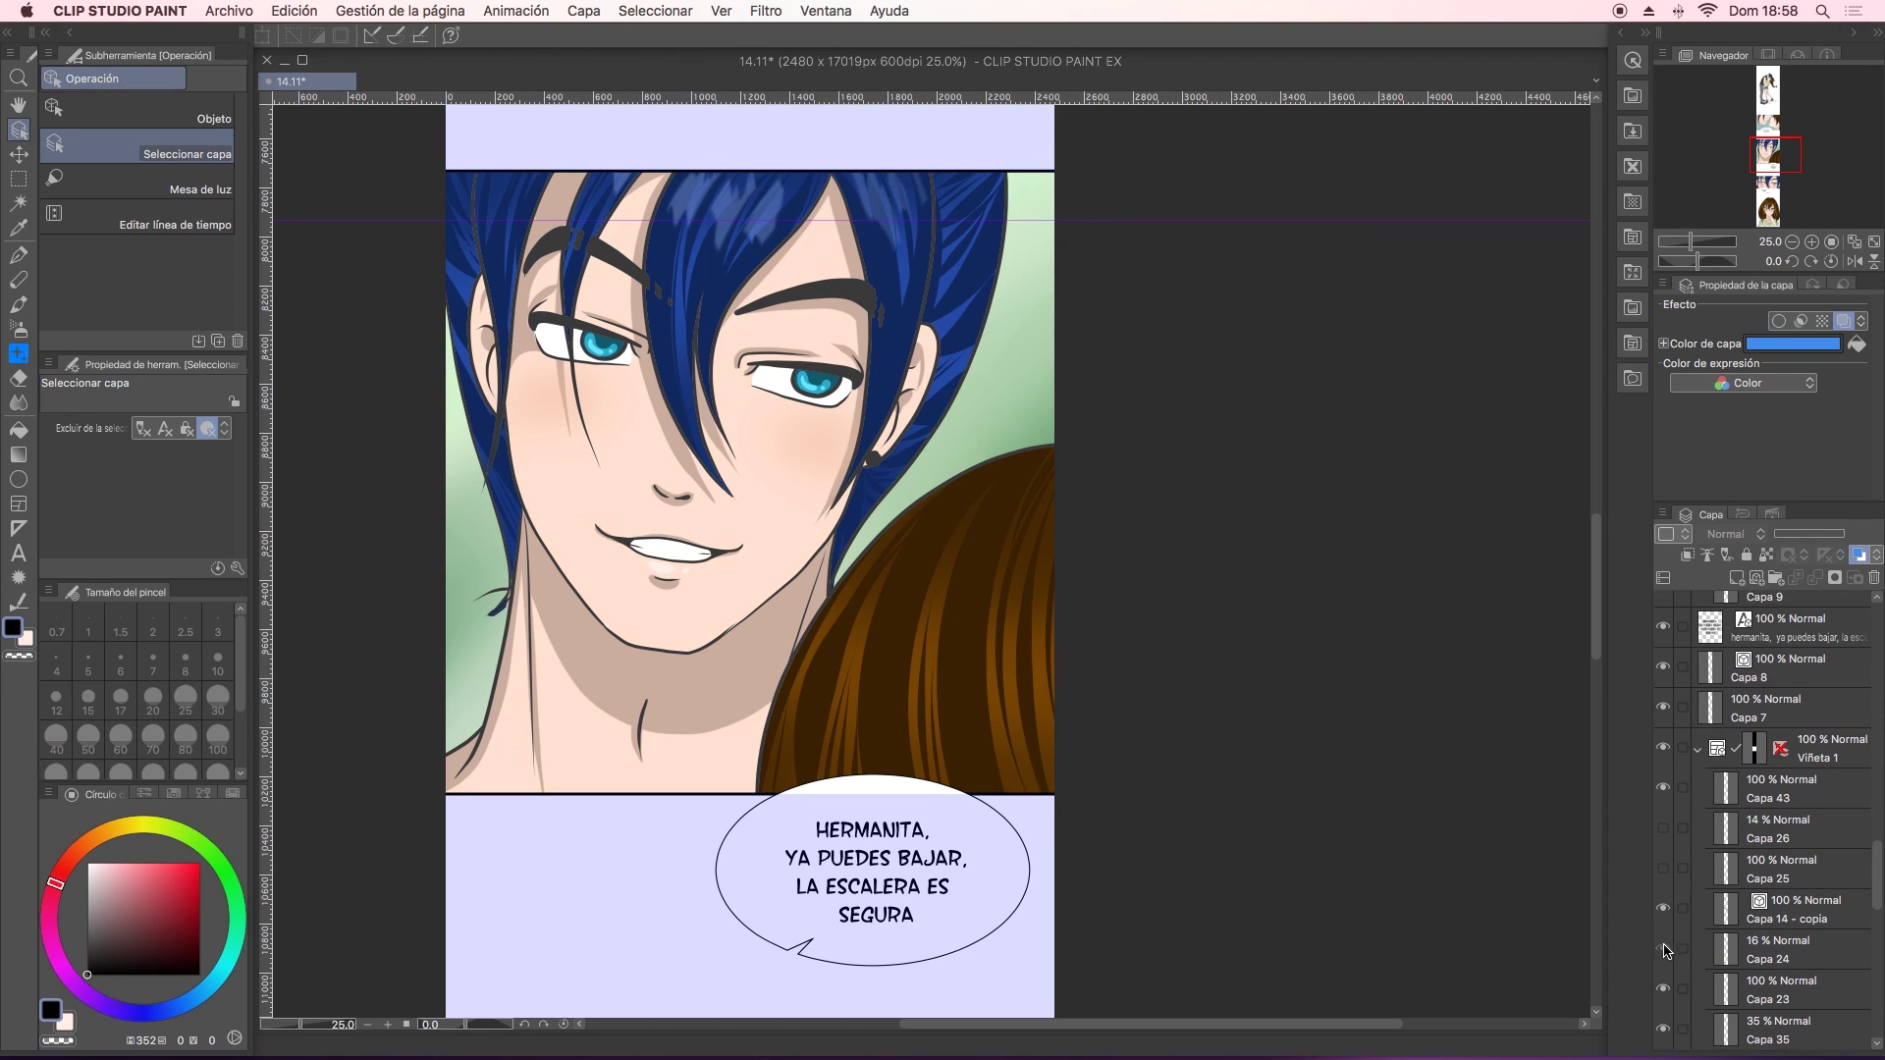
{"action": "left_click_drag", "start_coordinate": [1663, 949], "coordinate": [1663, 827]}
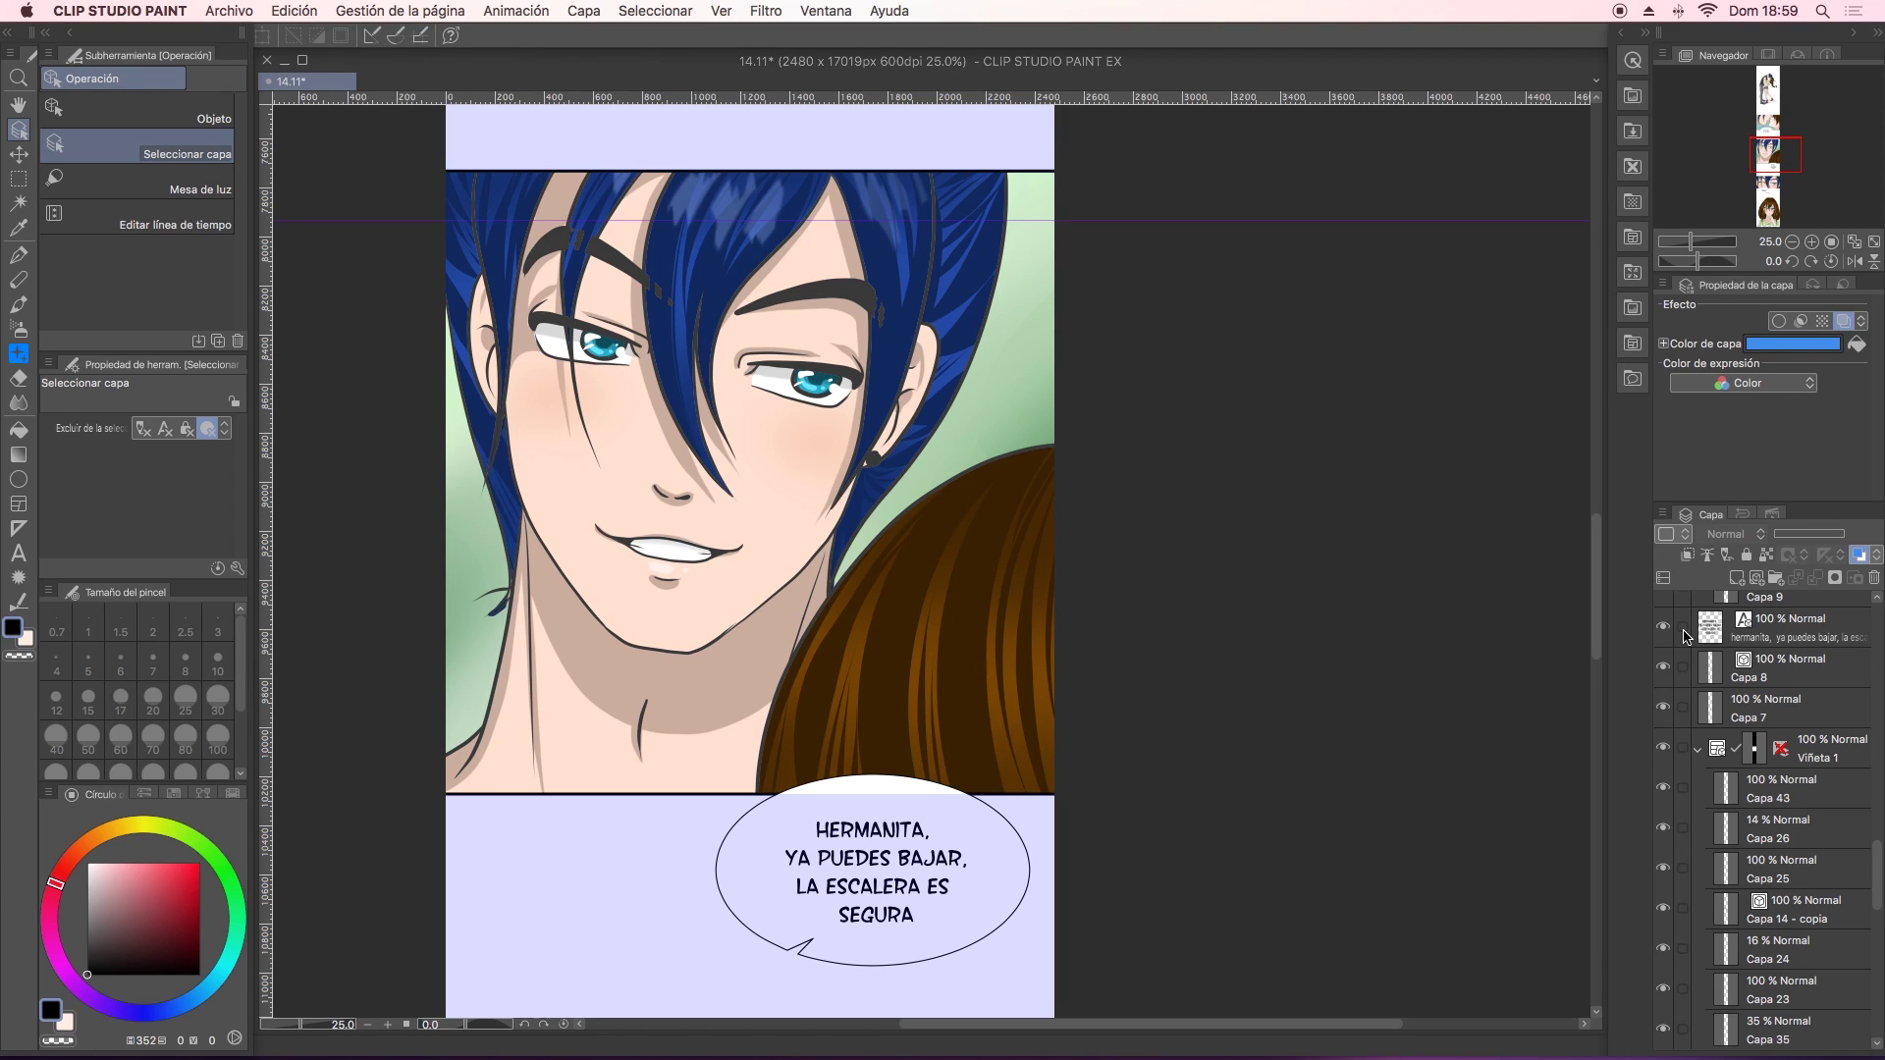
Scroll through the comic page from the kiss panel down to the HERMANITA speech bubble.
{"action": "left_click_drag", "start_coordinate": [1875, 872], "coordinate": [1875, 899]}
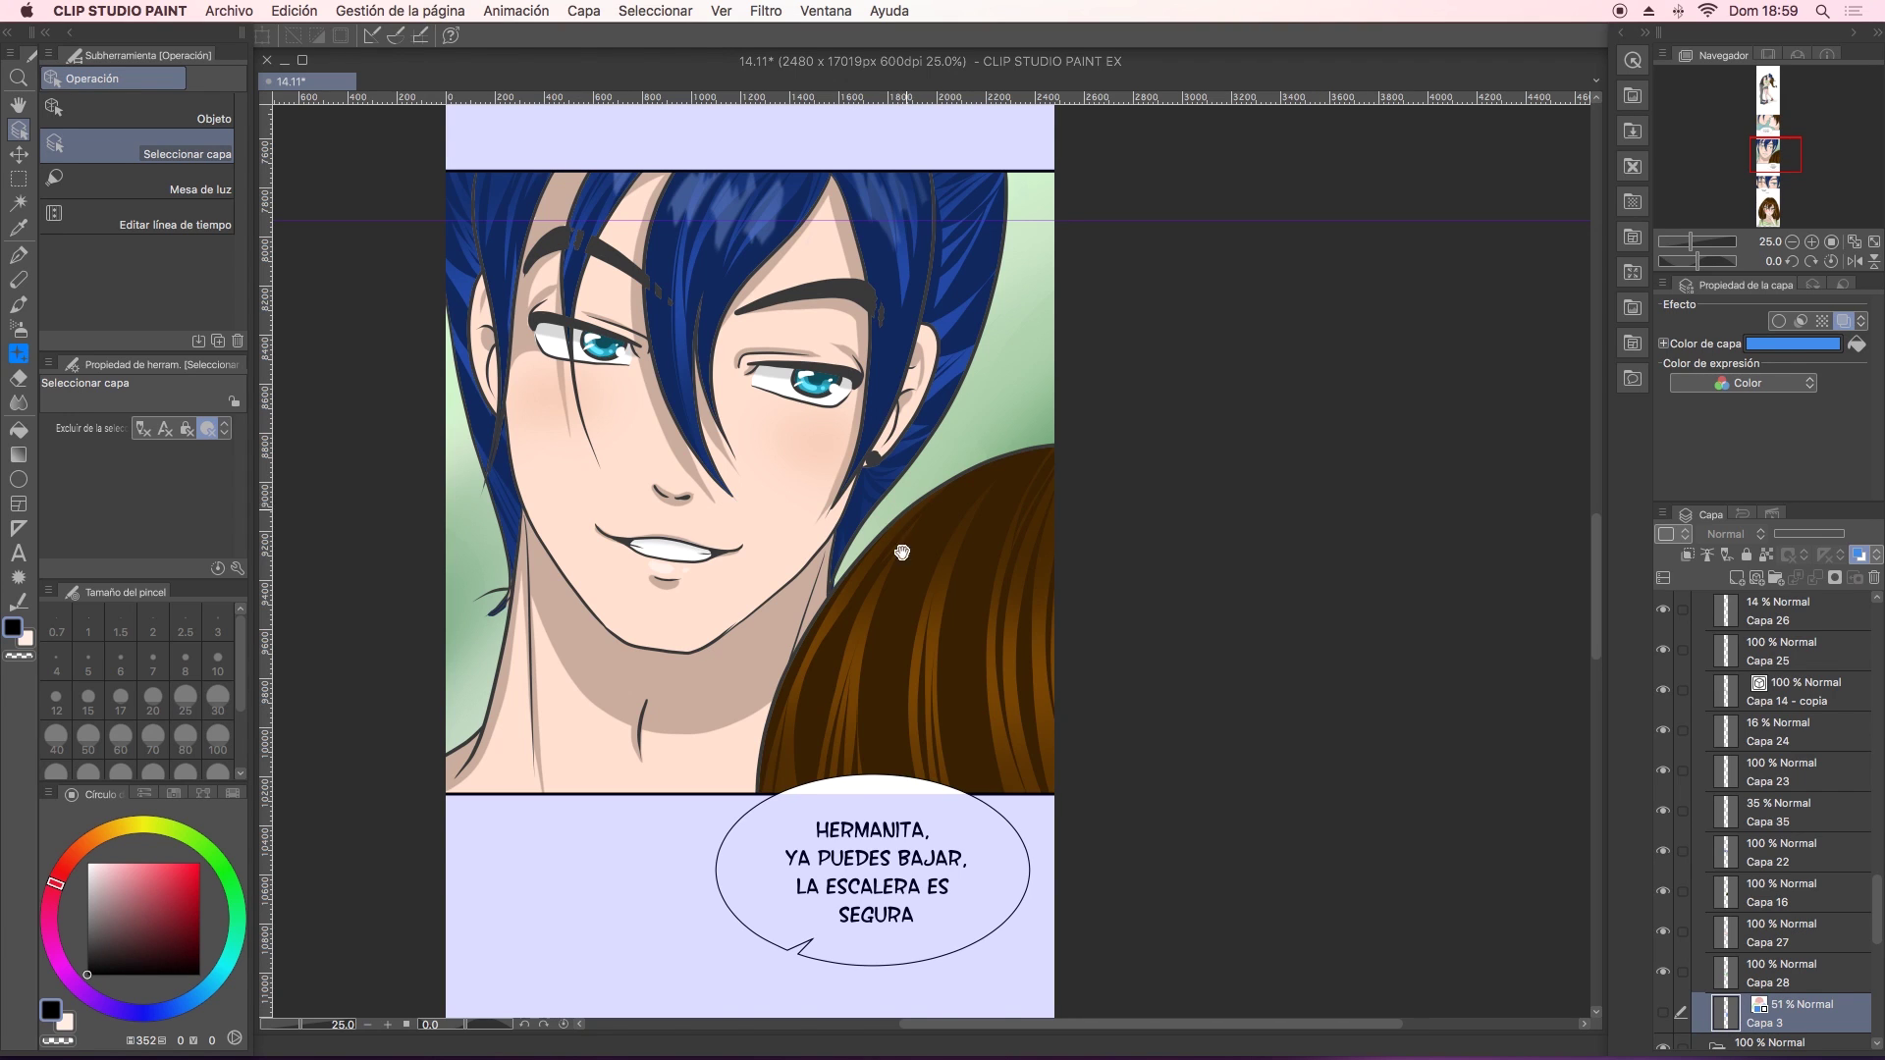
{"action": "scroll", "coordinate": [901, 547], "scroll_direction": "up", "scroll_amount": 5}
{"action": "scroll", "coordinate": [900, 547], "scroll_direction": "up", "scroll_amount": 5}
{"action": "scroll", "coordinate": [979, 1029], "scroll_direction": "up", "scroll_amount": 5}
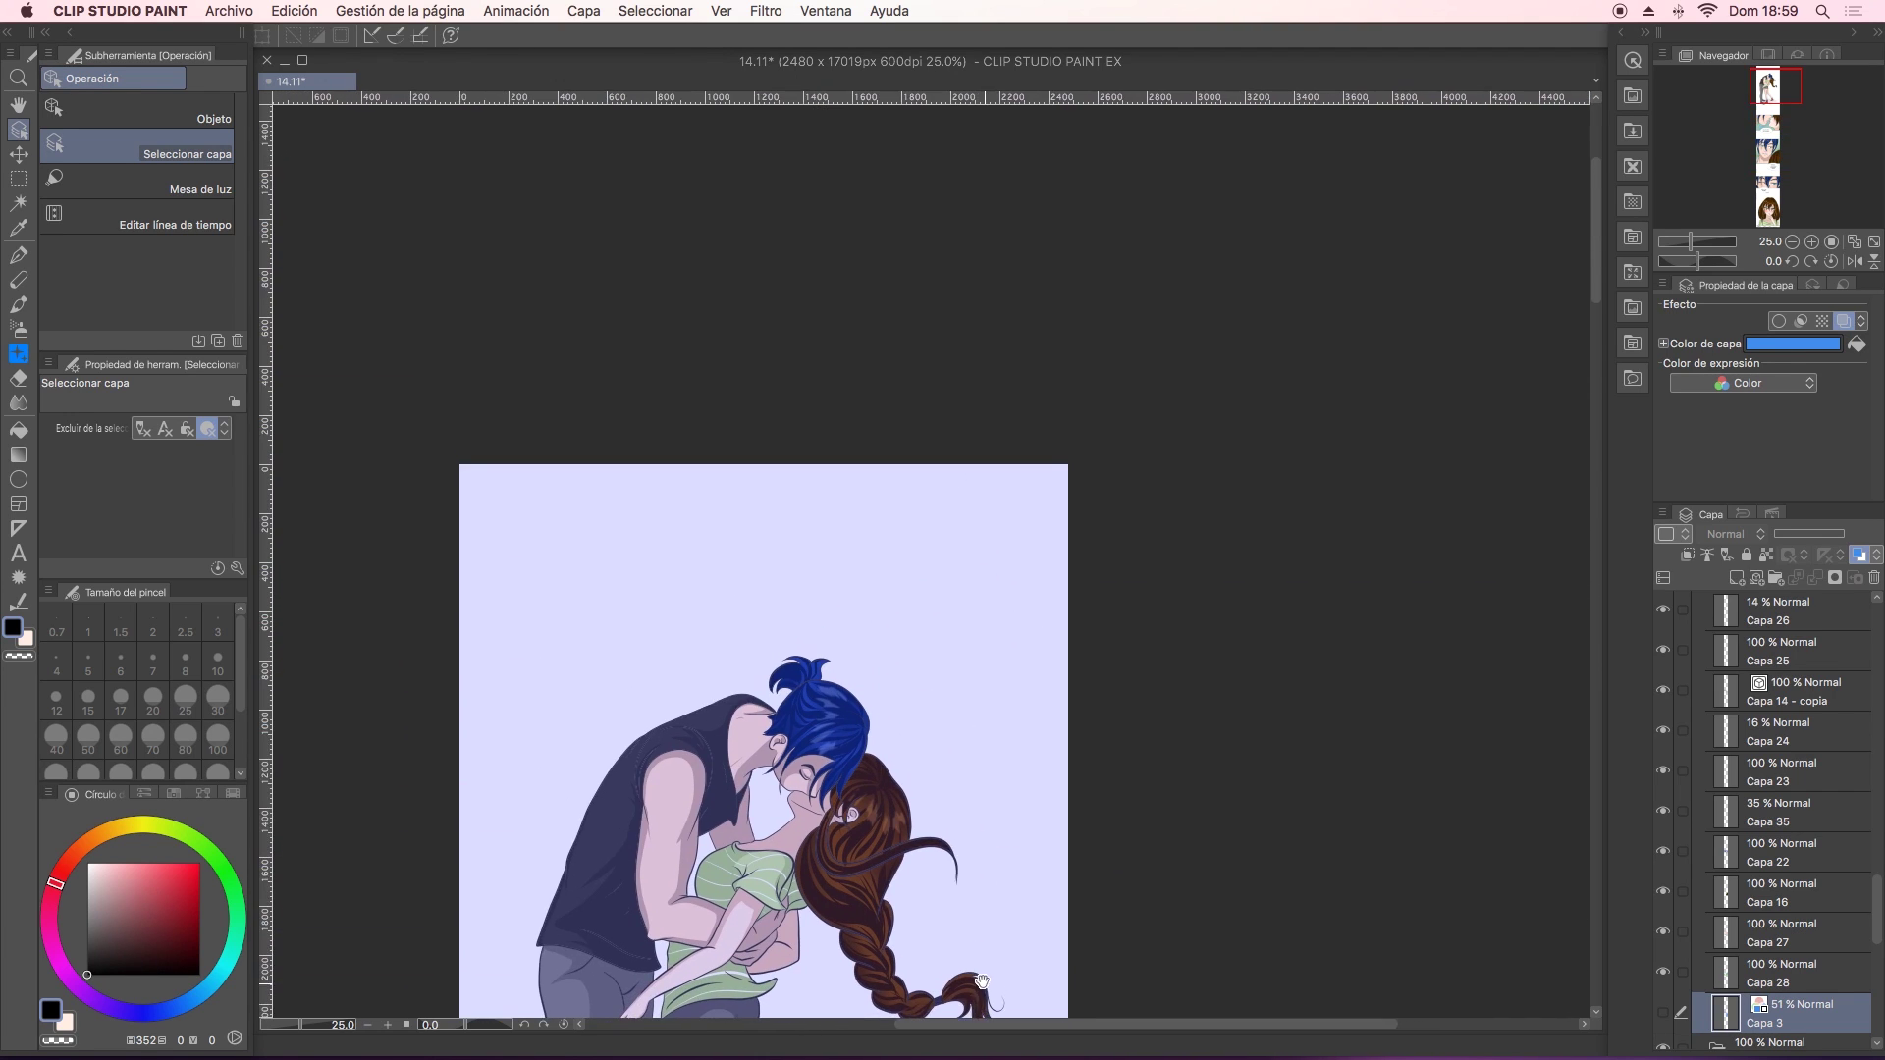
{"action": "mouse_move", "coordinate": [959, 681]}
{"action": "left_mouse_down"}
{"action": "mouse_move", "coordinate": [987, 308]}
{"action": "mouse_move", "coordinate": [932, 258]}
{"action": "left_mouse_up"}
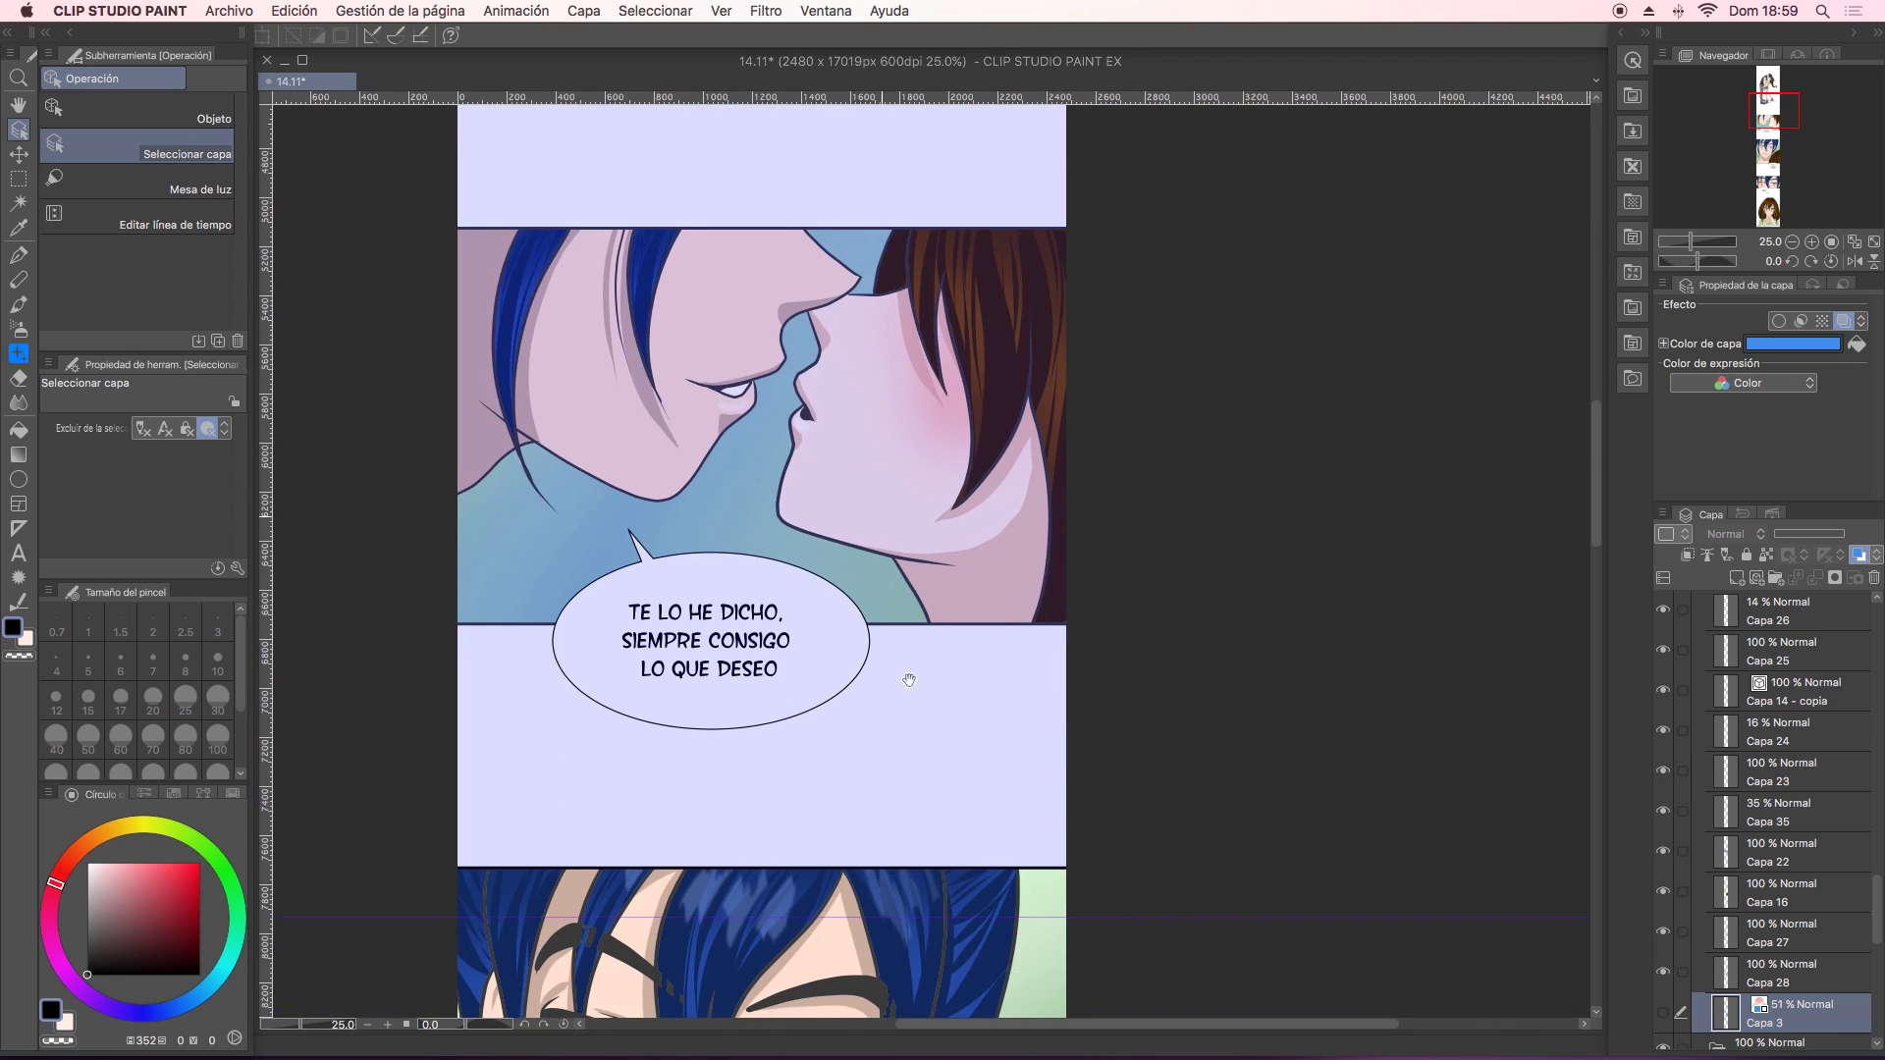
{"action": "left_click_drag", "start_coordinate": [906, 660], "coordinate": [918, 191]}
{"action": "left_click_drag", "start_coordinate": [958, 684], "coordinate": [986, 851]}
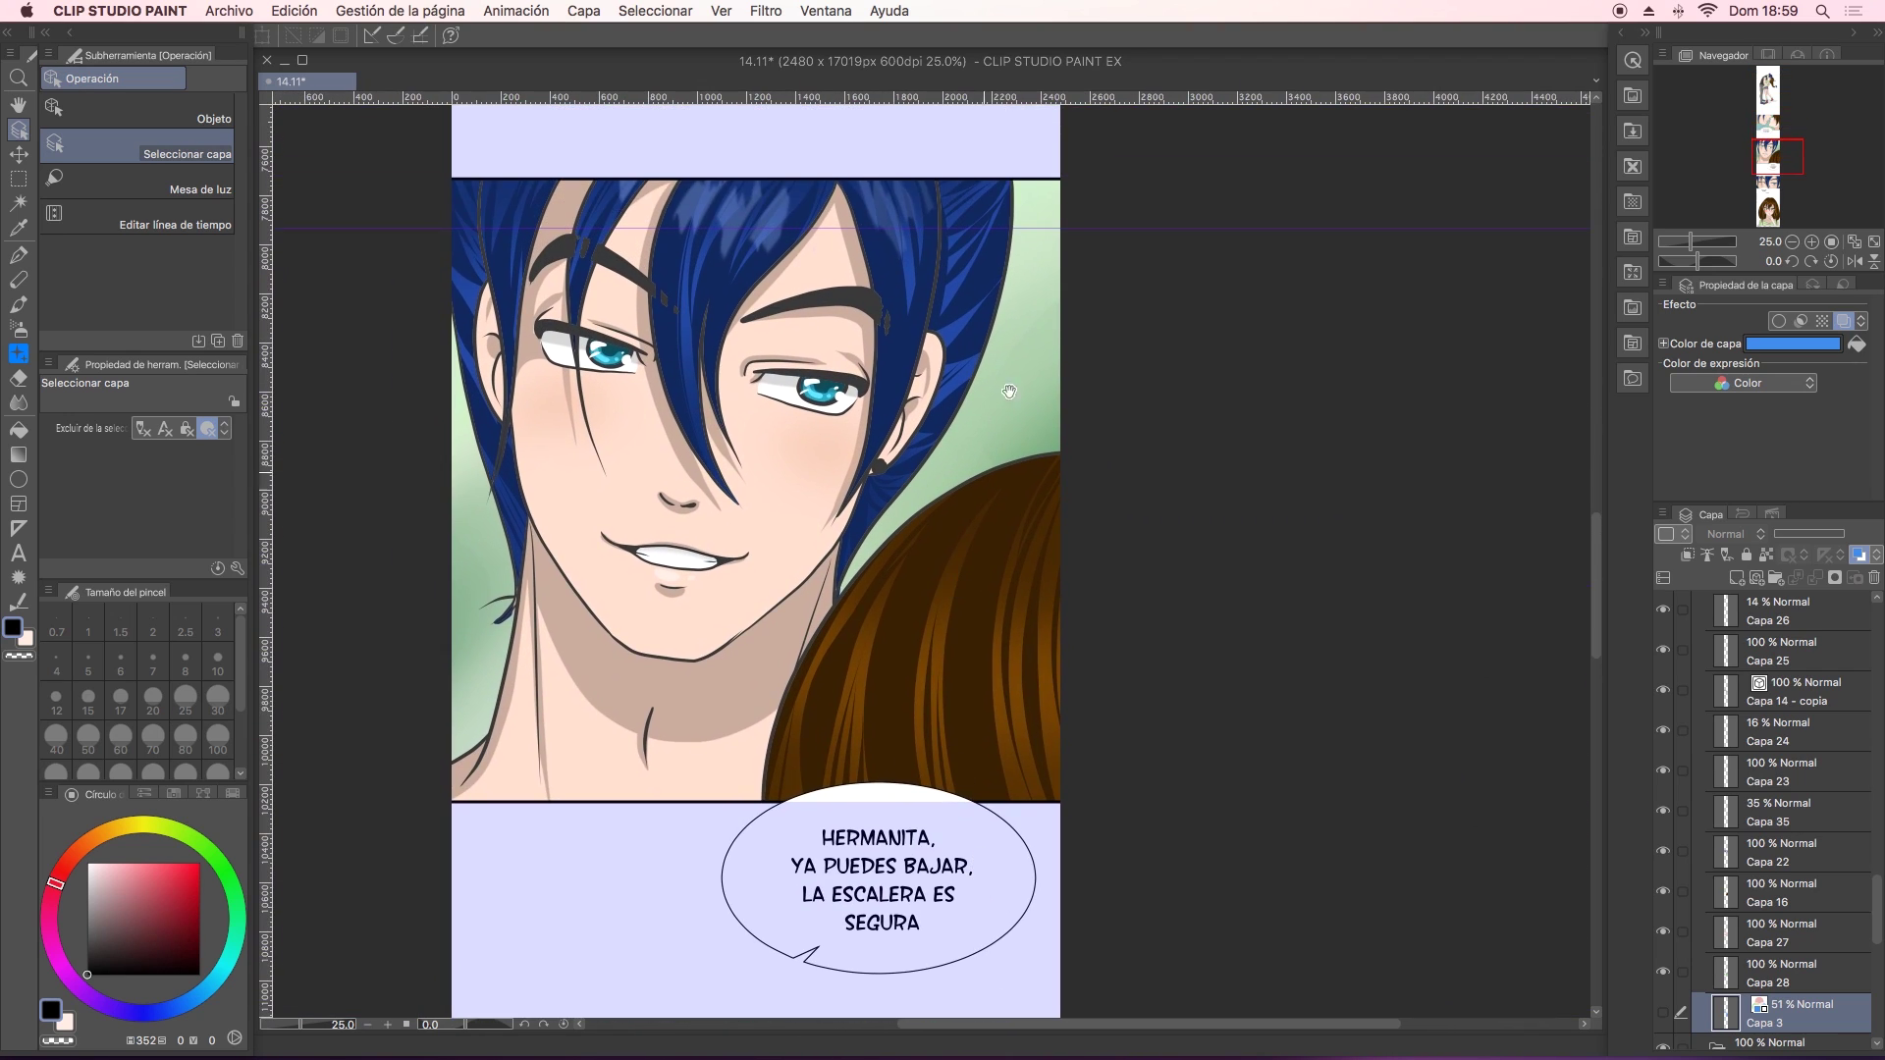
{"action": "mouse_move", "coordinate": [1028, 755]}
{"action": "left_mouse_down"}
{"action": "mouse_move", "coordinate": [1012, 520]}
{"action": "mouse_move", "coordinate": [964, 751]}
{"action": "mouse_move", "coordinate": [965, 557]}
{"action": "mouse_move", "coordinate": [929, 782]}
{"action": "left_mouse_up"}
{"action": "left_click_drag", "start_coordinate": [987, 911], "coordinate": [964, 790]}
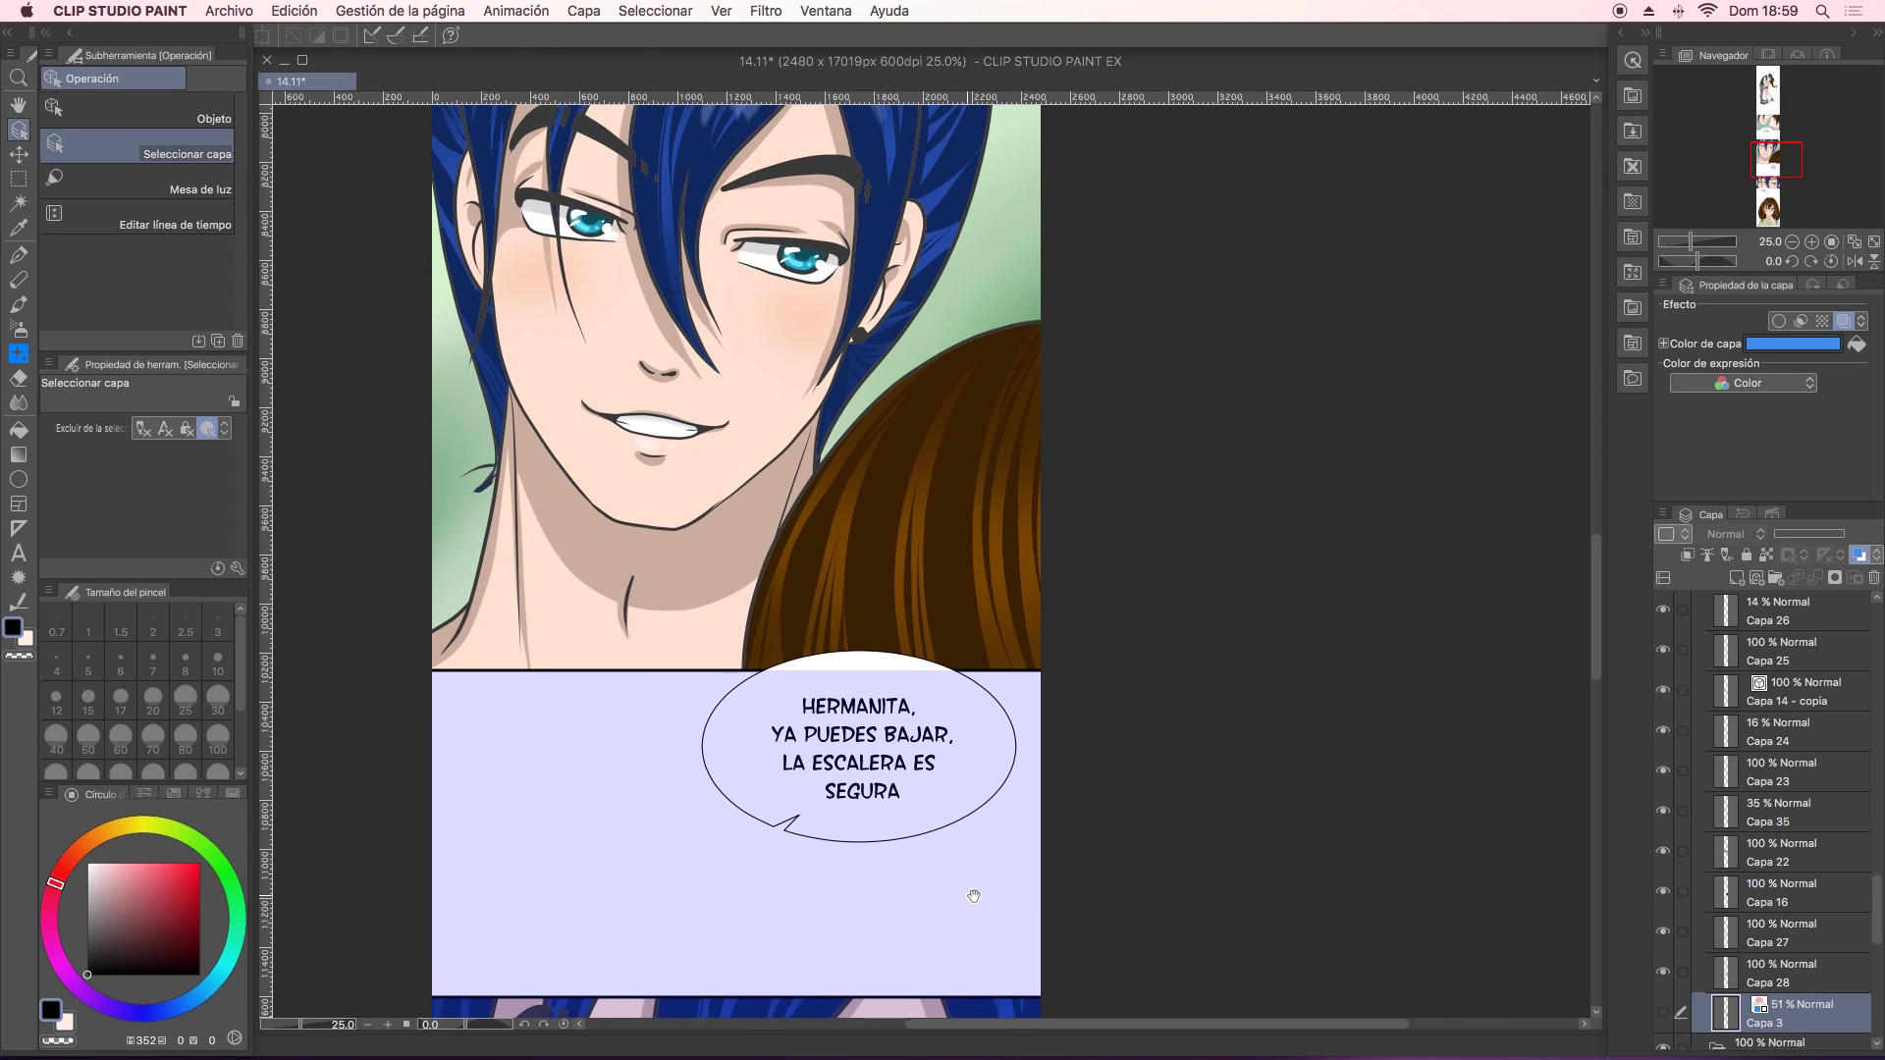
{"action": "scroll", "coordinate": [974, 896], "scroll_direction": "down", "scroll_amount": 5}
{"action": "scroll", "coordinate": [973, 897], "scroll_direction": "down", "scroll_amount": 8}
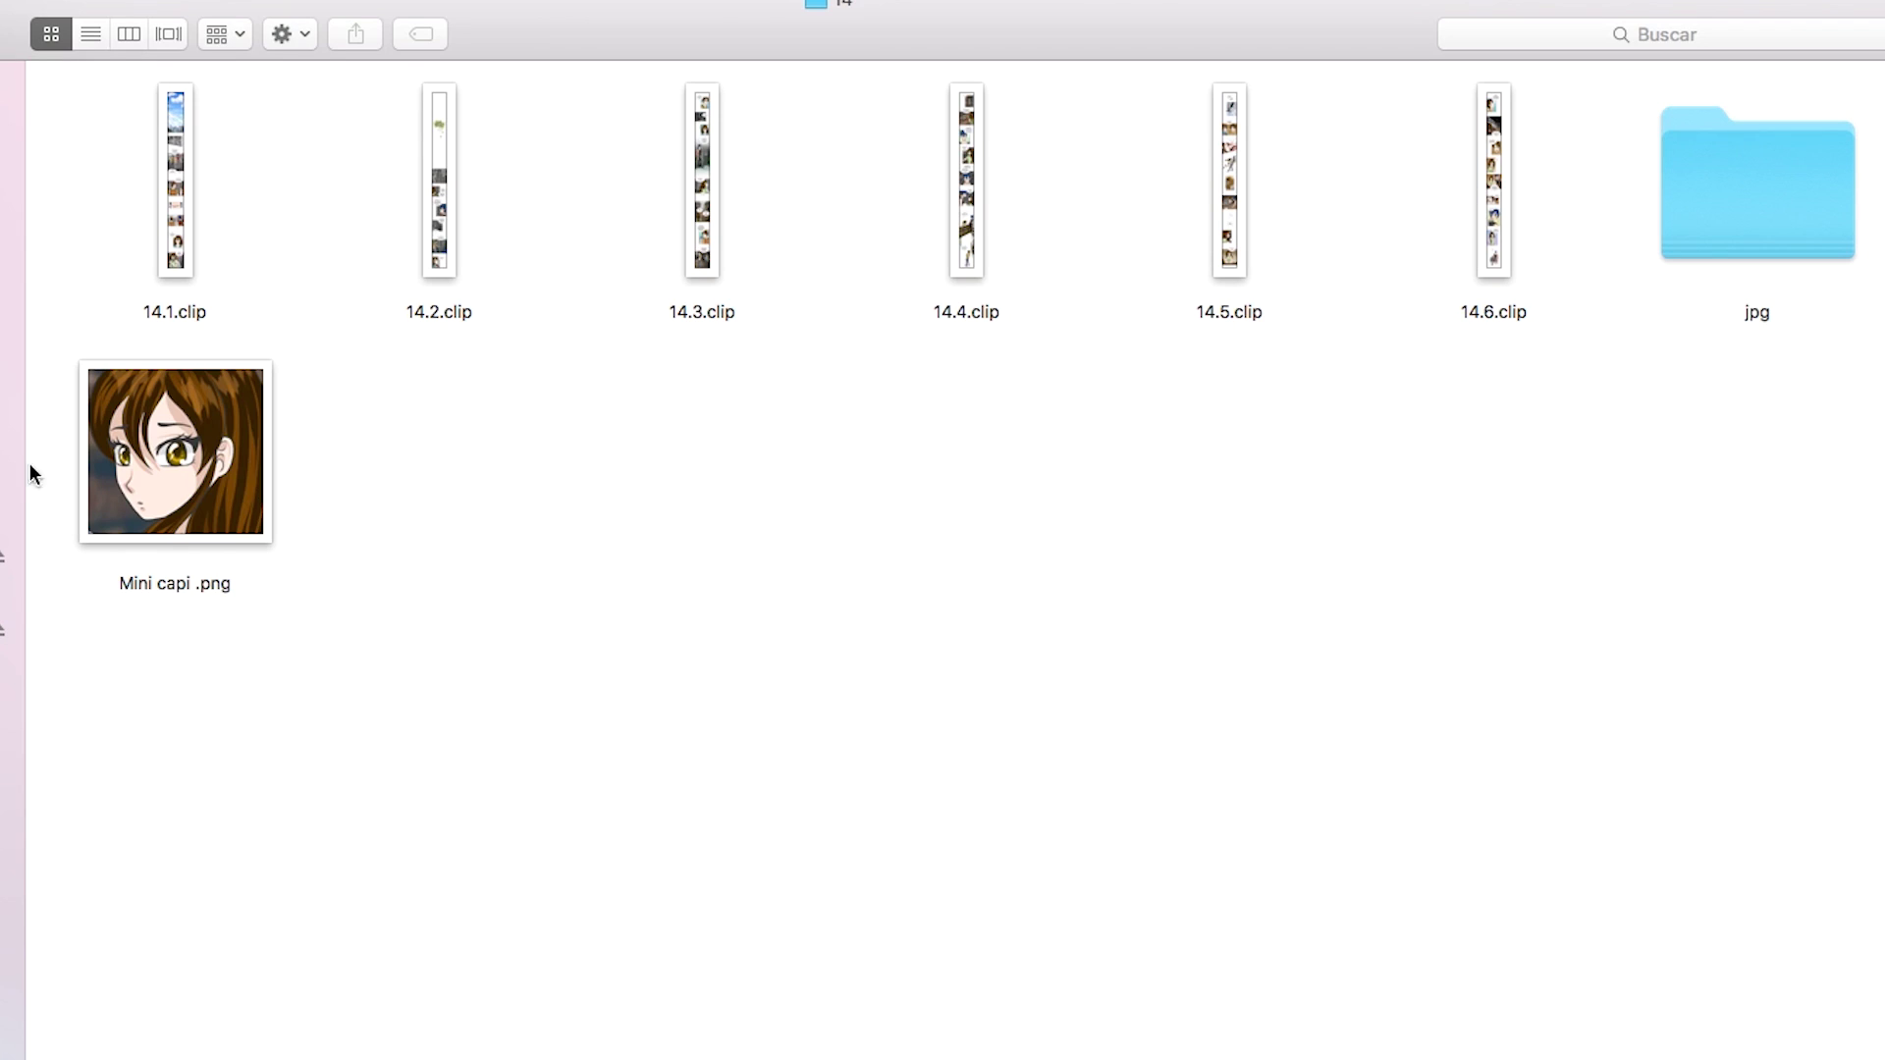
Open the jpg folder and Quick Look the full 14.2.jpg strip.
{"action": "left_click_drag", "start_coordinate": [85, 187], "coordinate": [1593, 316]}
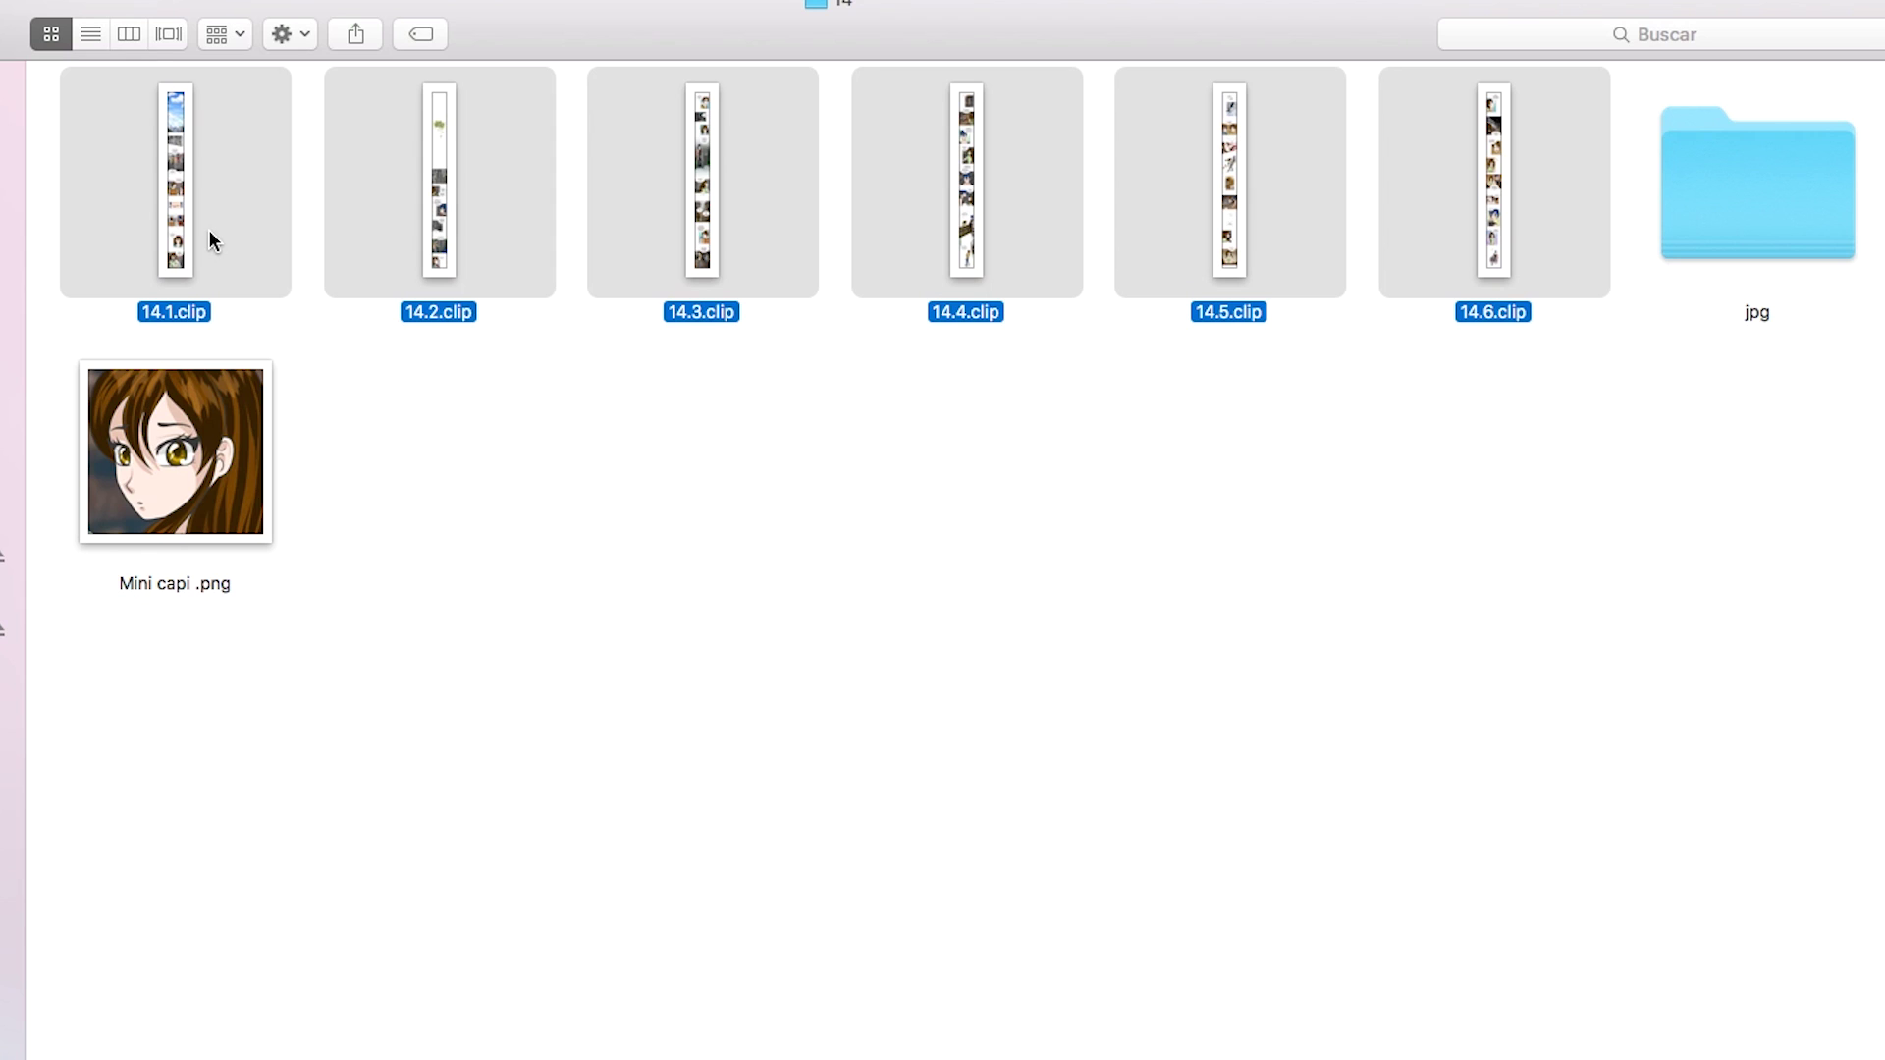
{"action": "left_click", "coordinate": [466, 682]}
{"action": "left_click", "coordinate": [449, 165]}
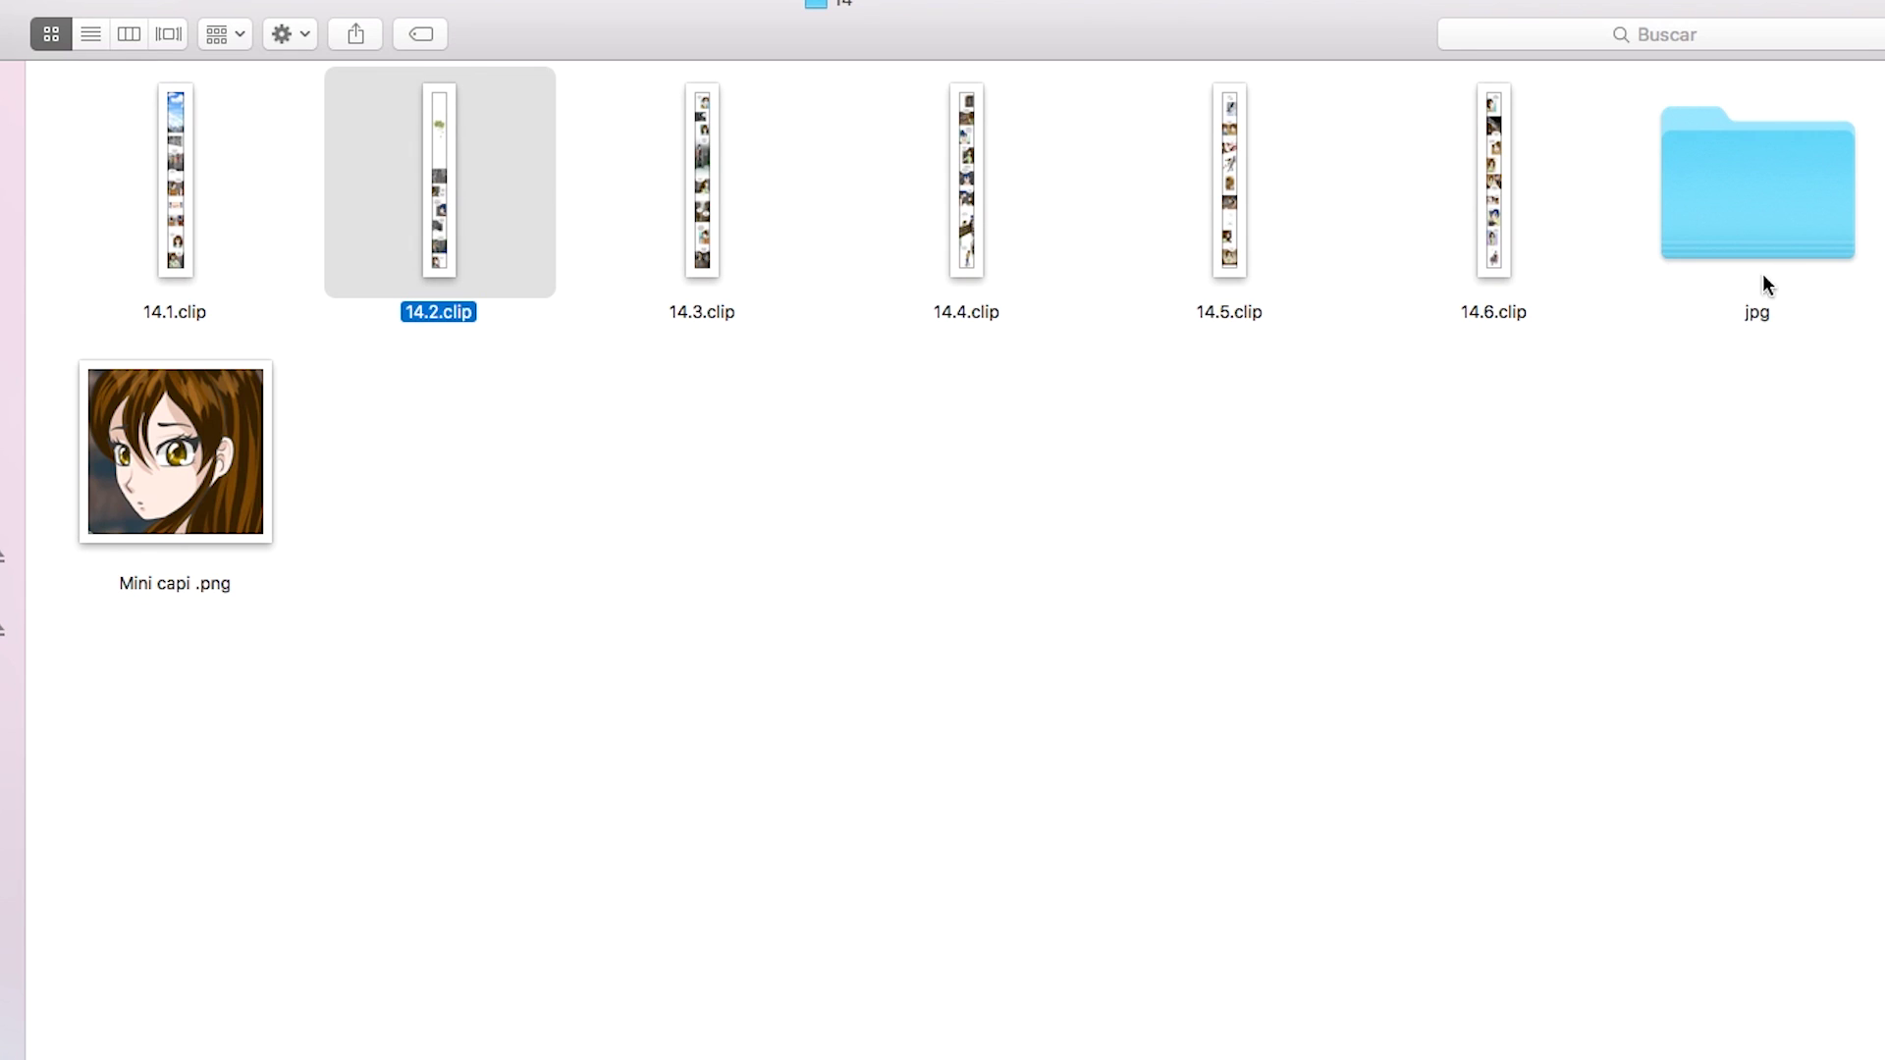
{"action": "double_click", "coordinate": [1742, 240]}
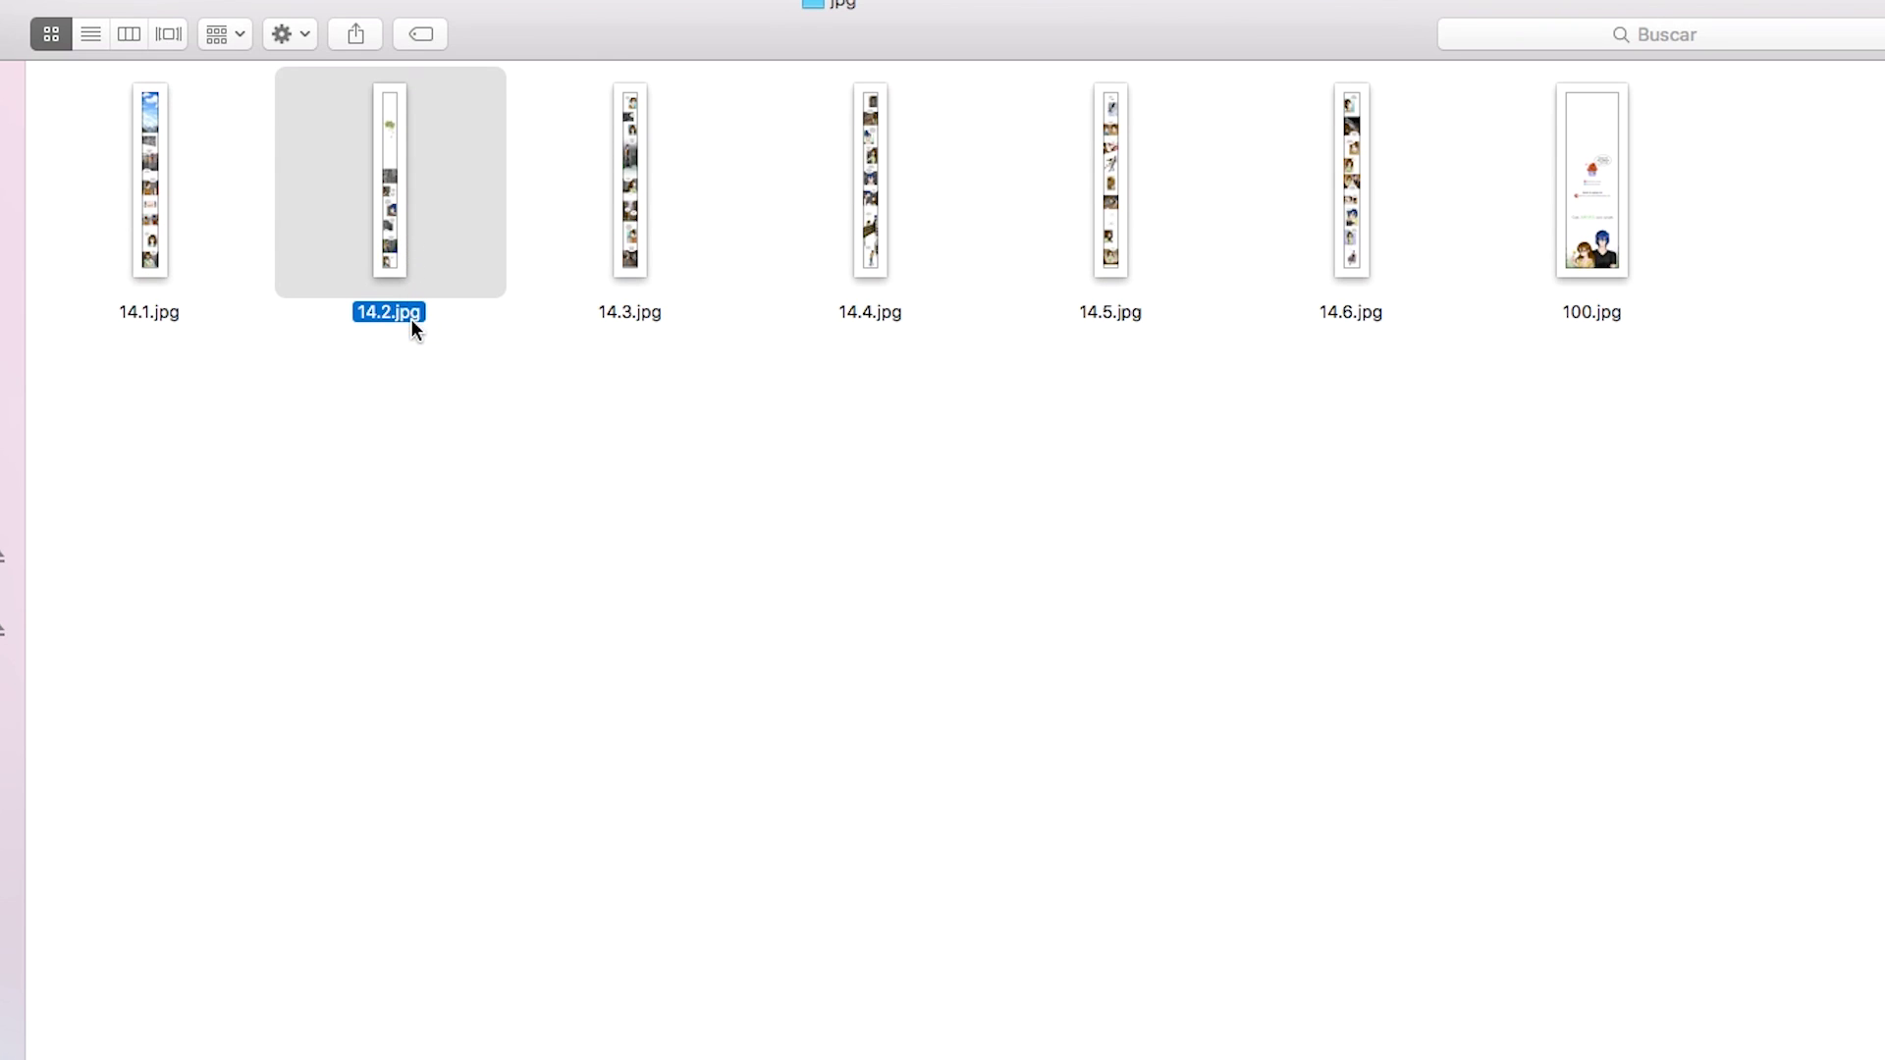
{"action": "key", "text": "space"}
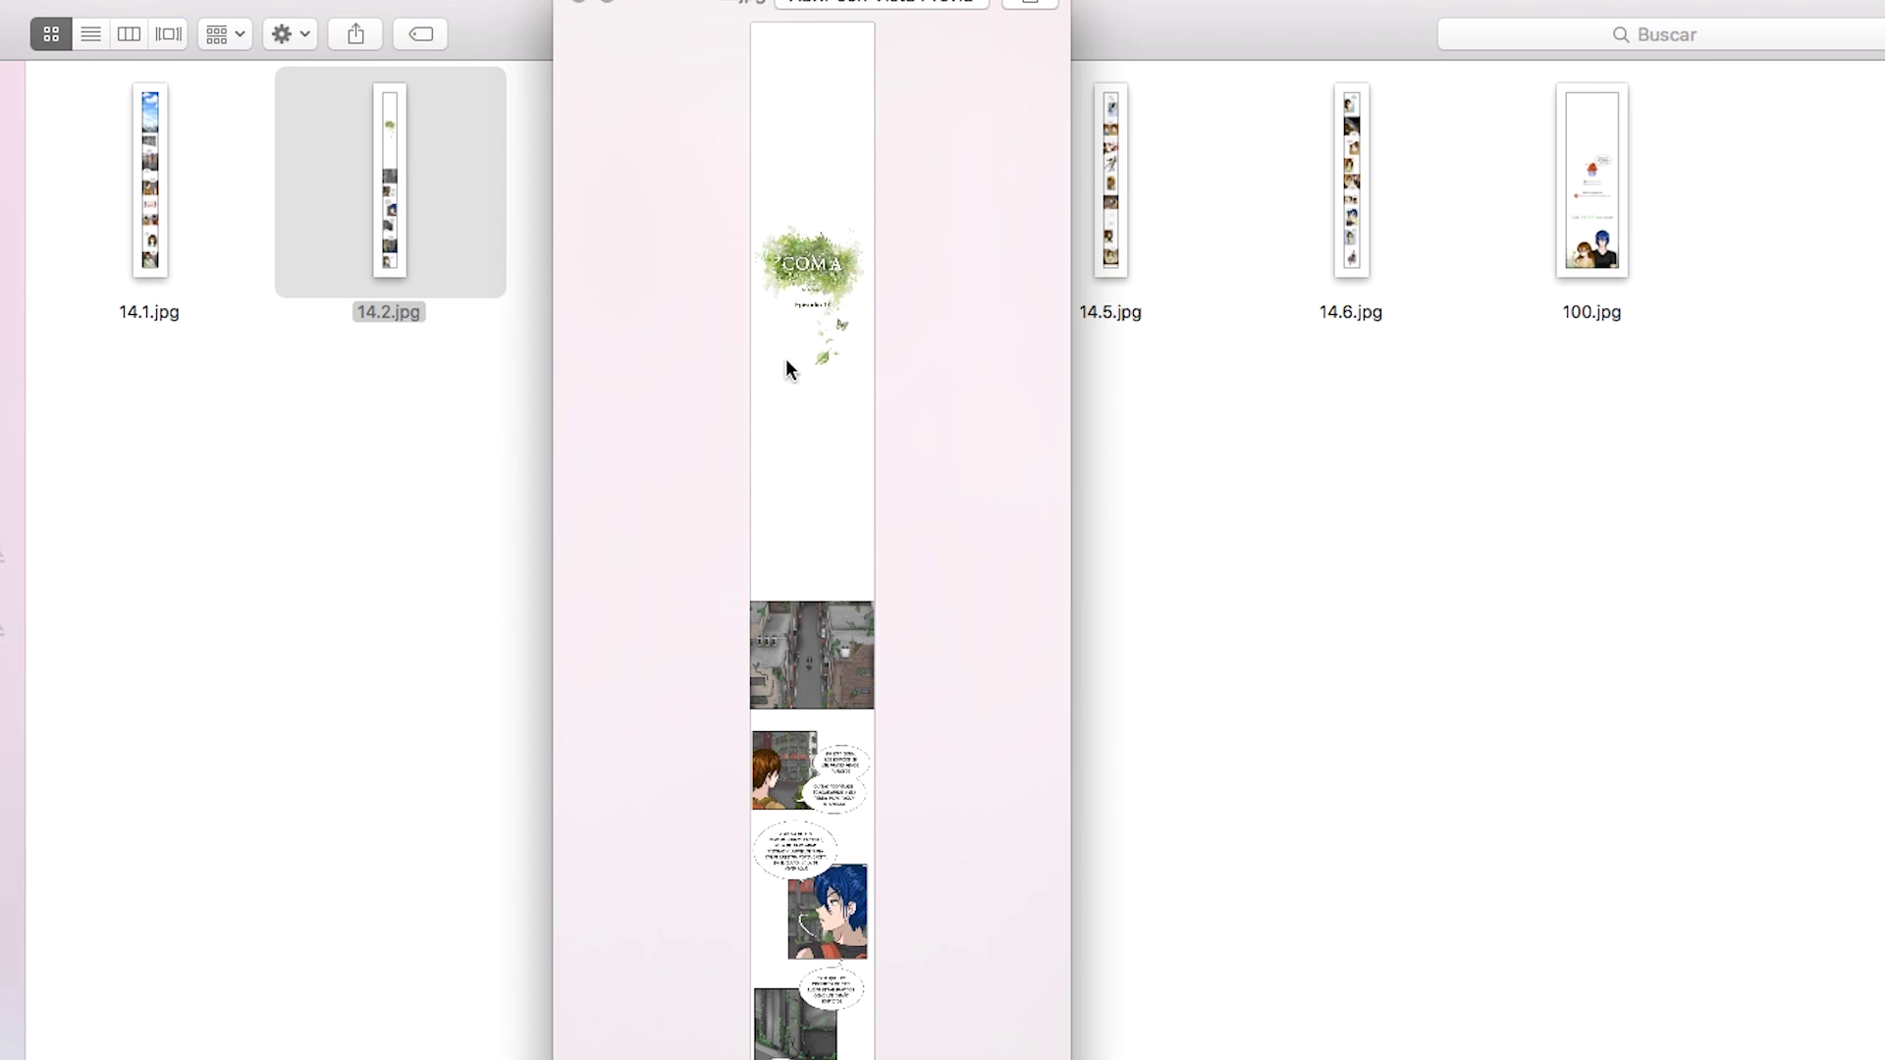
{"action": "left_click", "coordinate": [580, 6]}
Quick Look the 14.1.jpg strip and the 100.jpg image.
{"action": "left_click", "coordinate": [158, 234]}
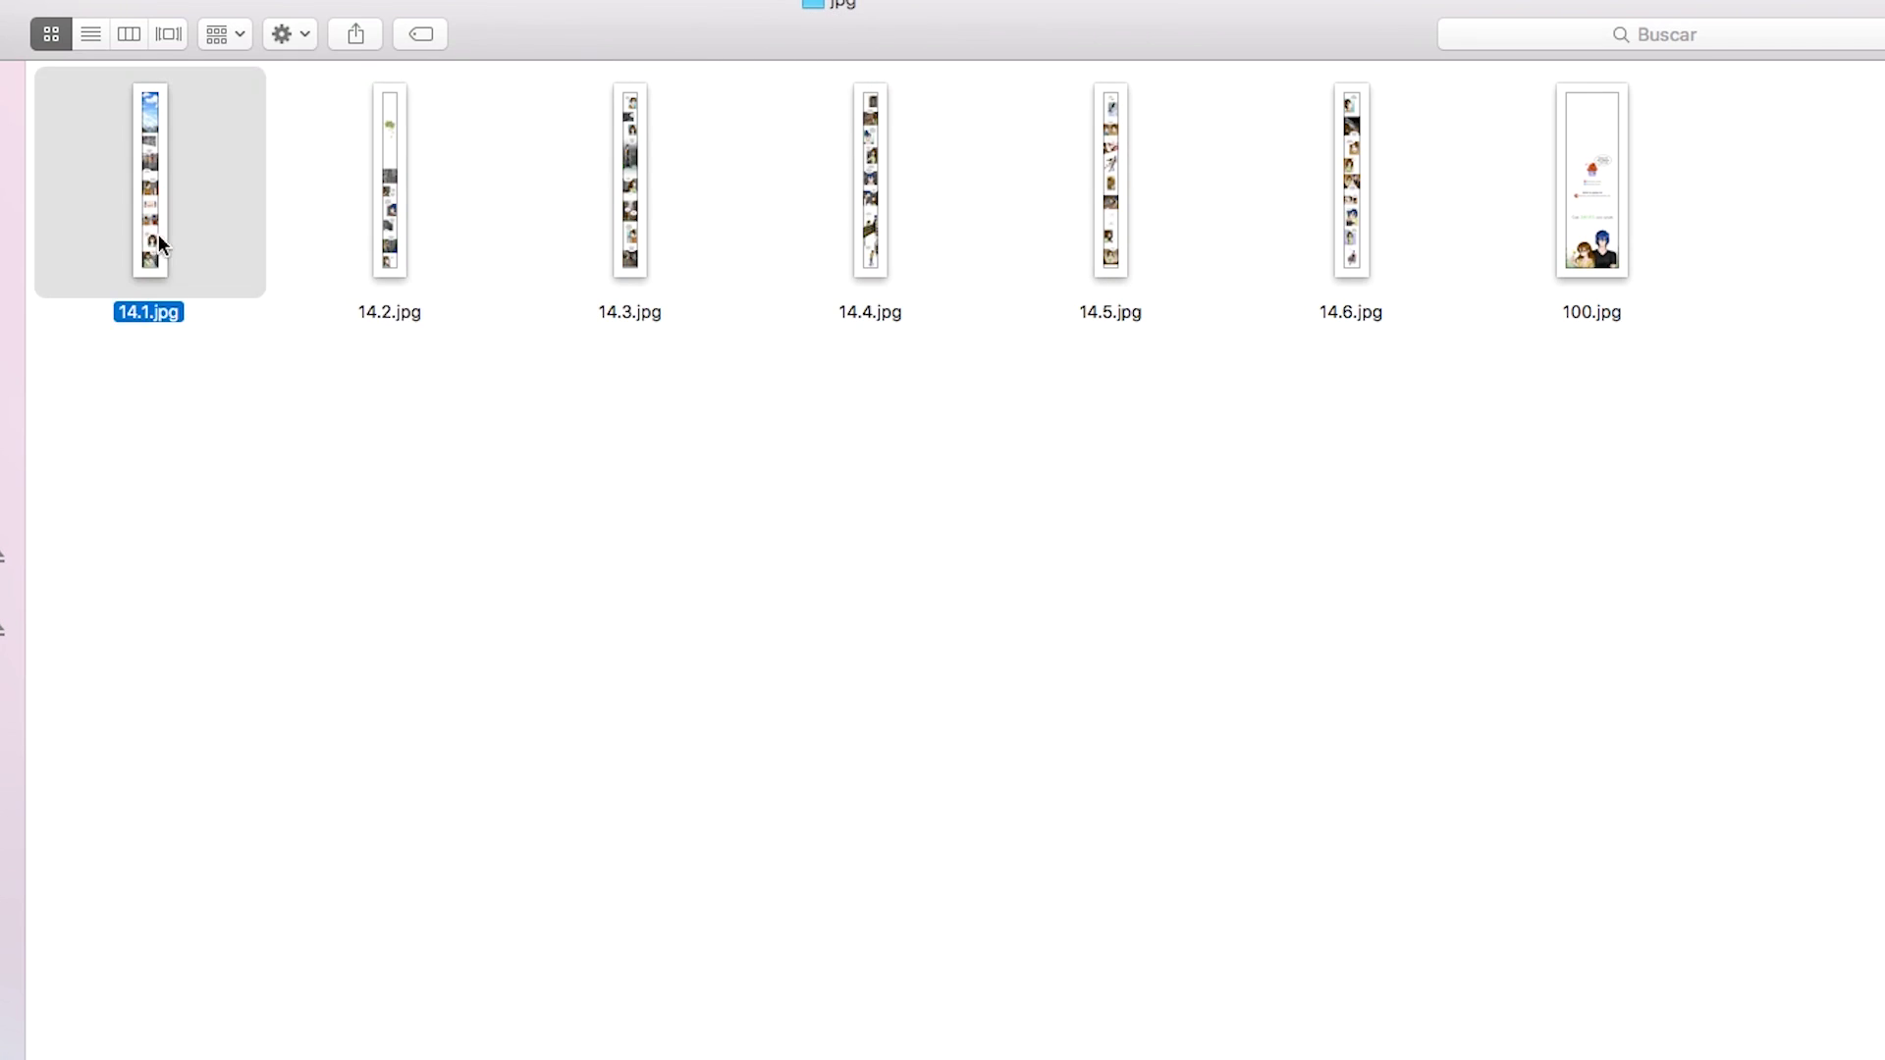
{"action": "key", "text": "space"}
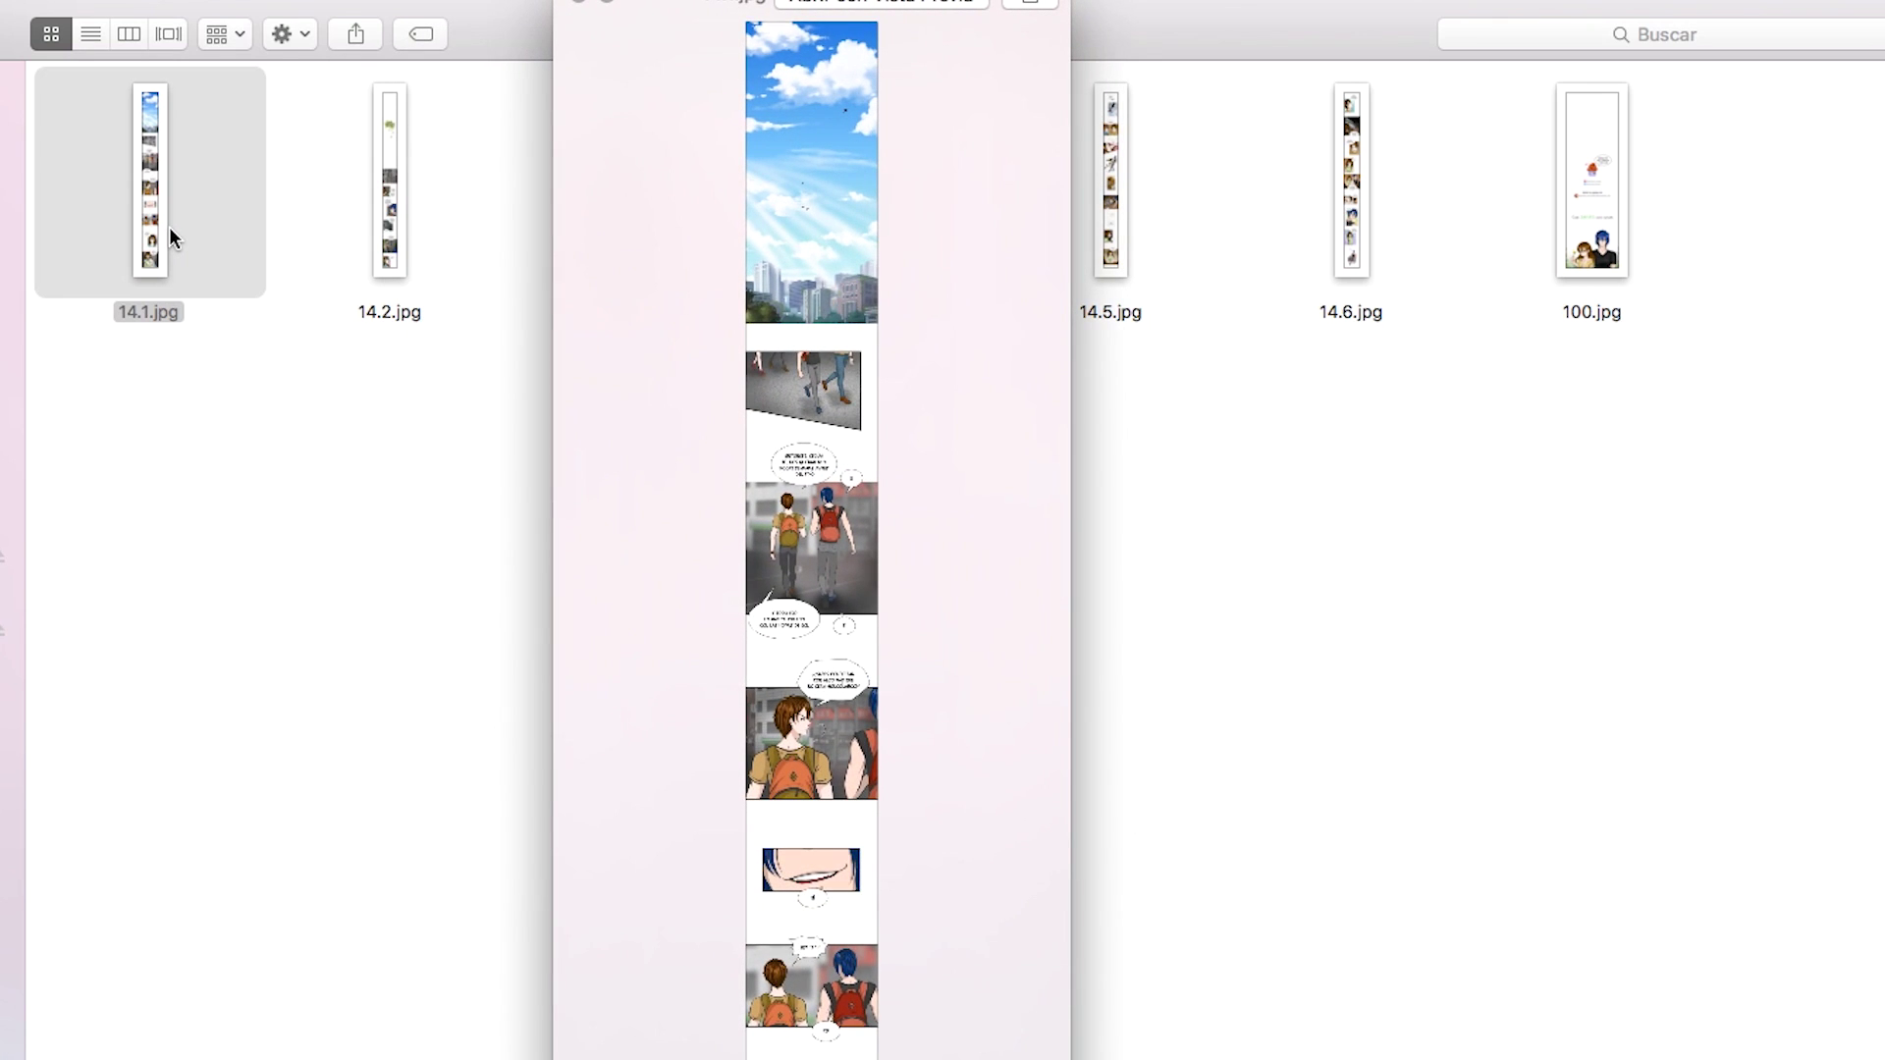
{"action": "left_click", "coordinate": [576, 5]}
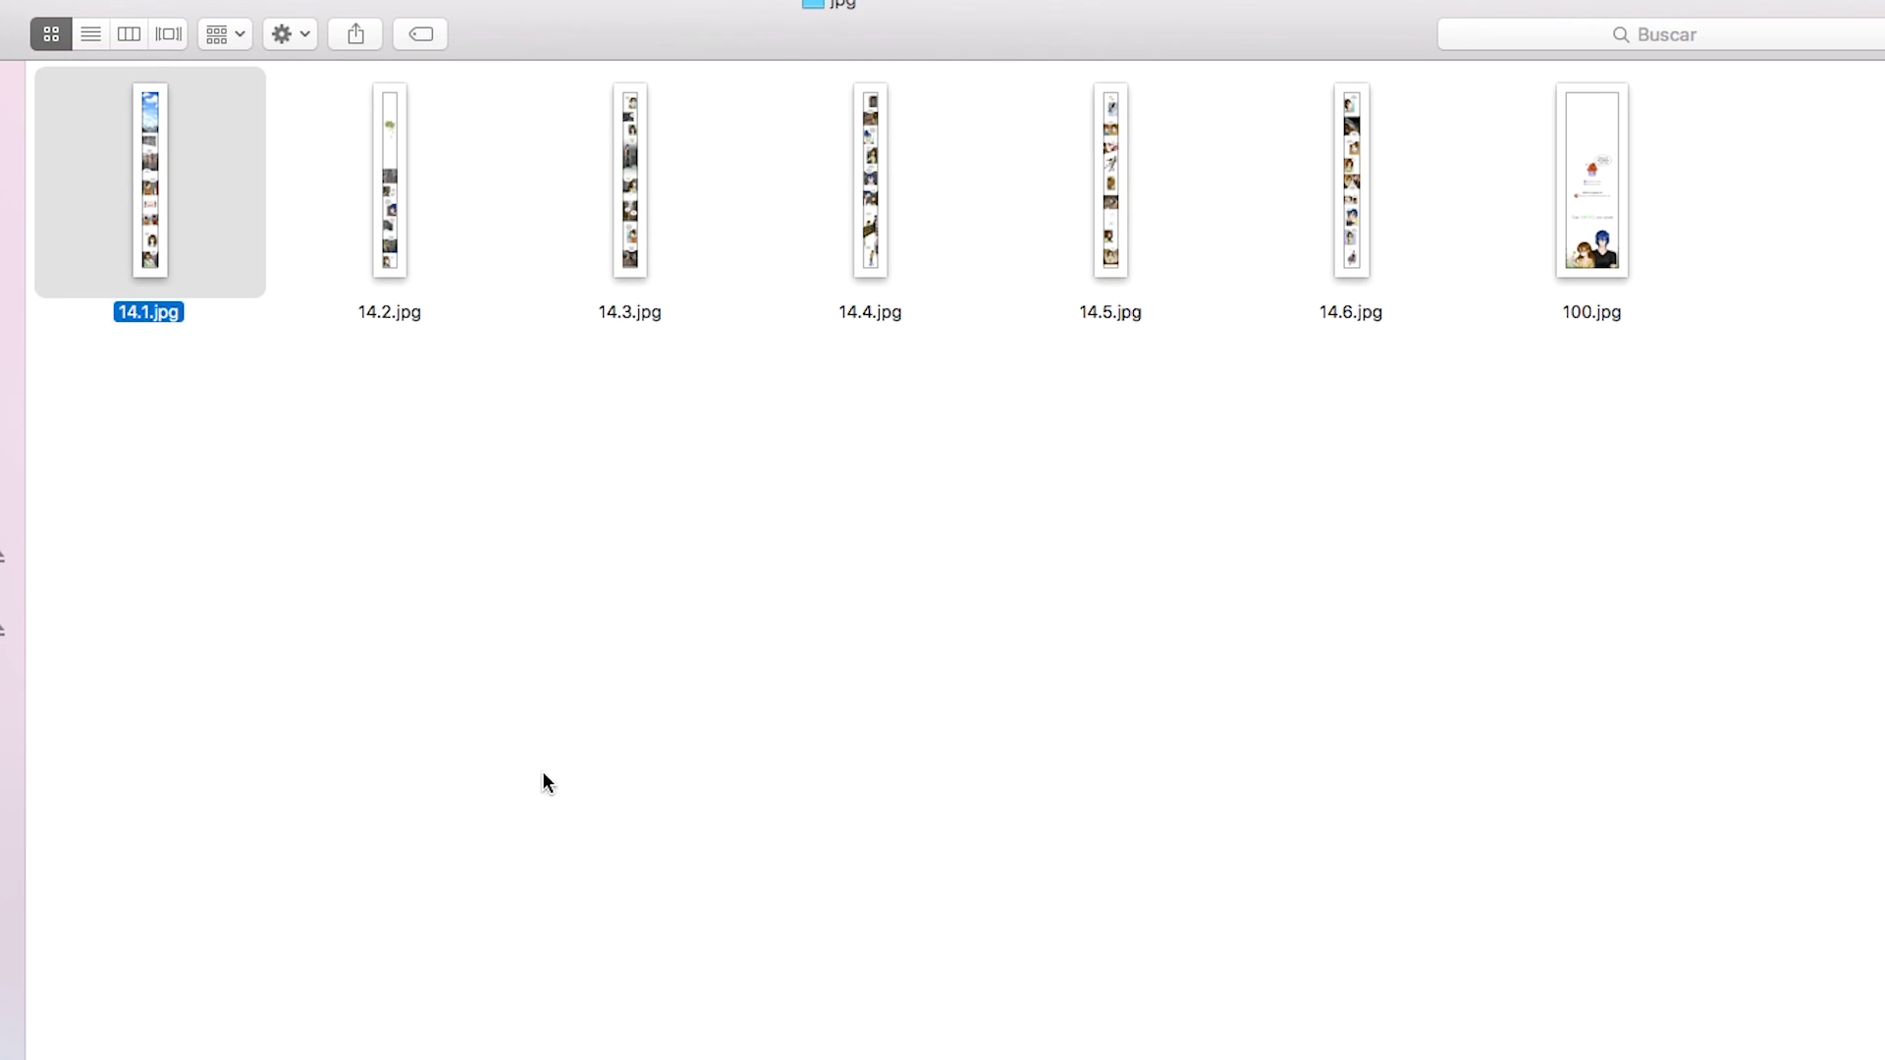
{"action": "left_click", "coordinate": [544, 781]}
{"action": "left_click", "coordinate": [1608, 250]}
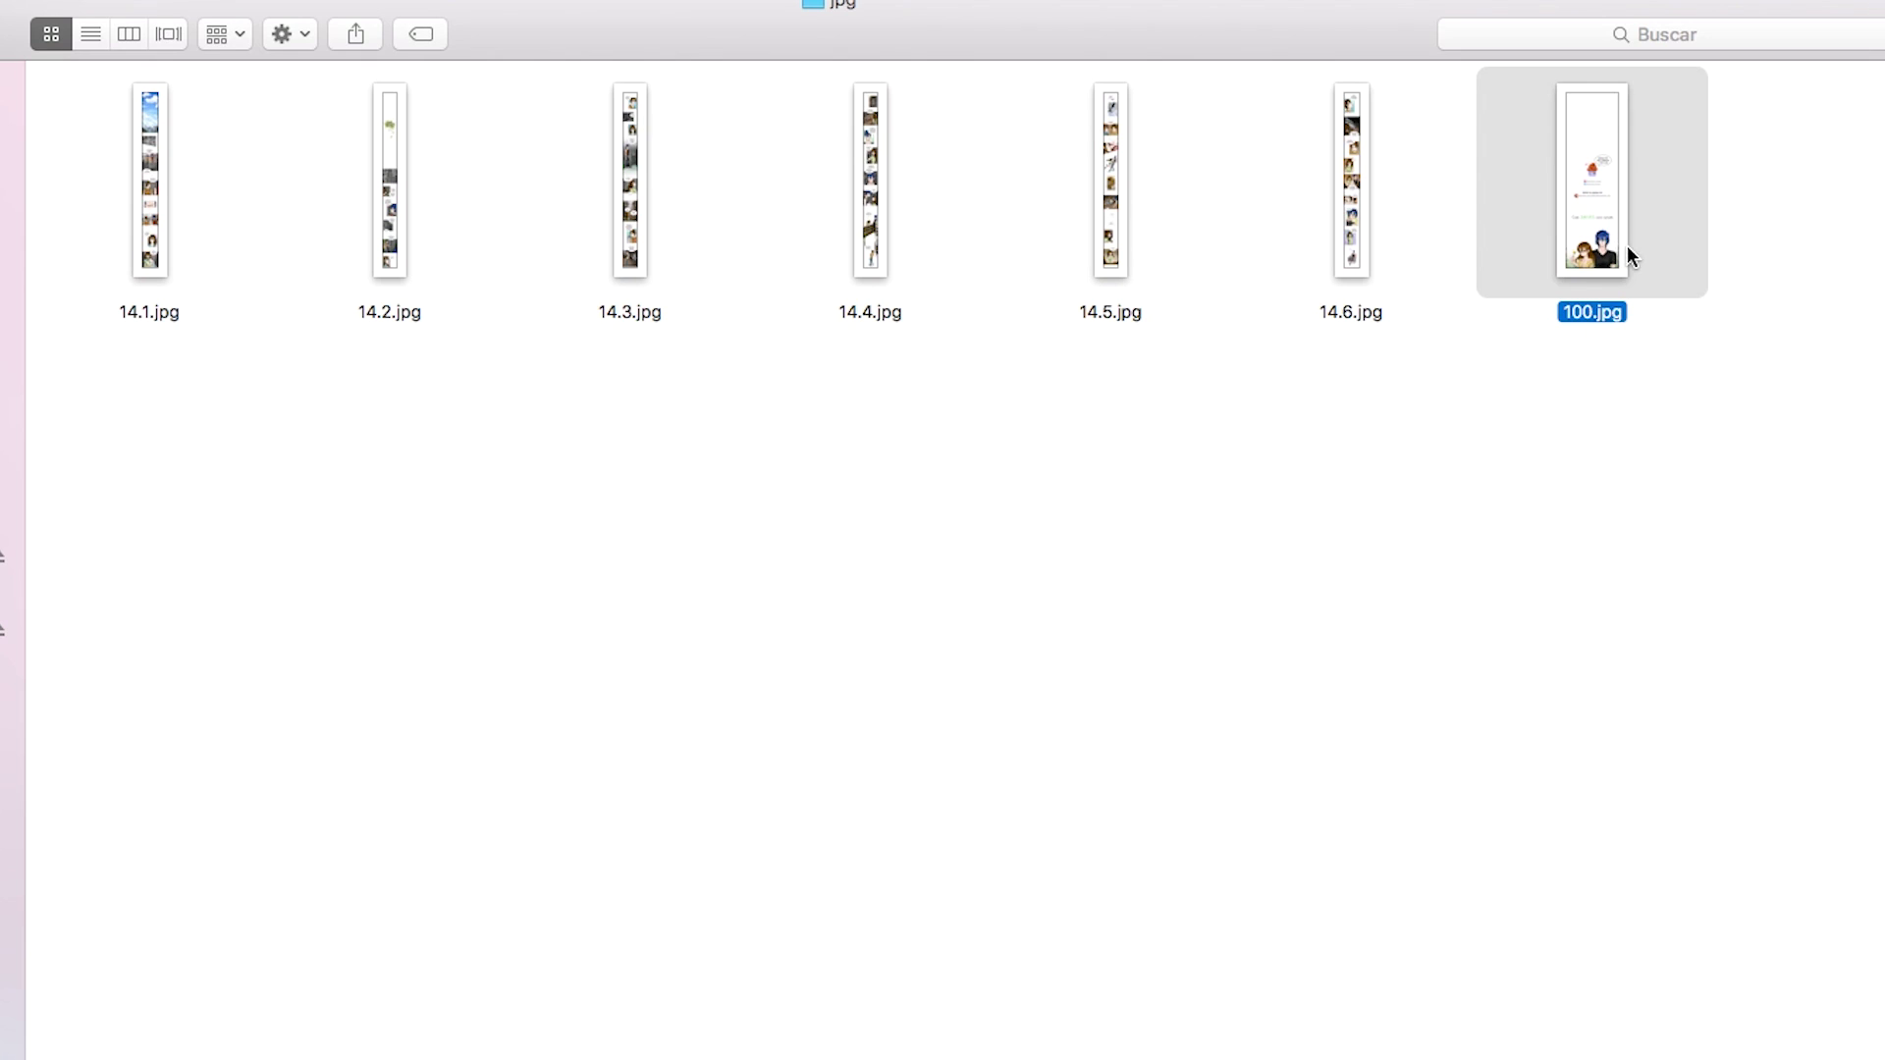
{"action": "key", "text": "space"}
{"action": "left_click", "coordinate": [578, 5]}
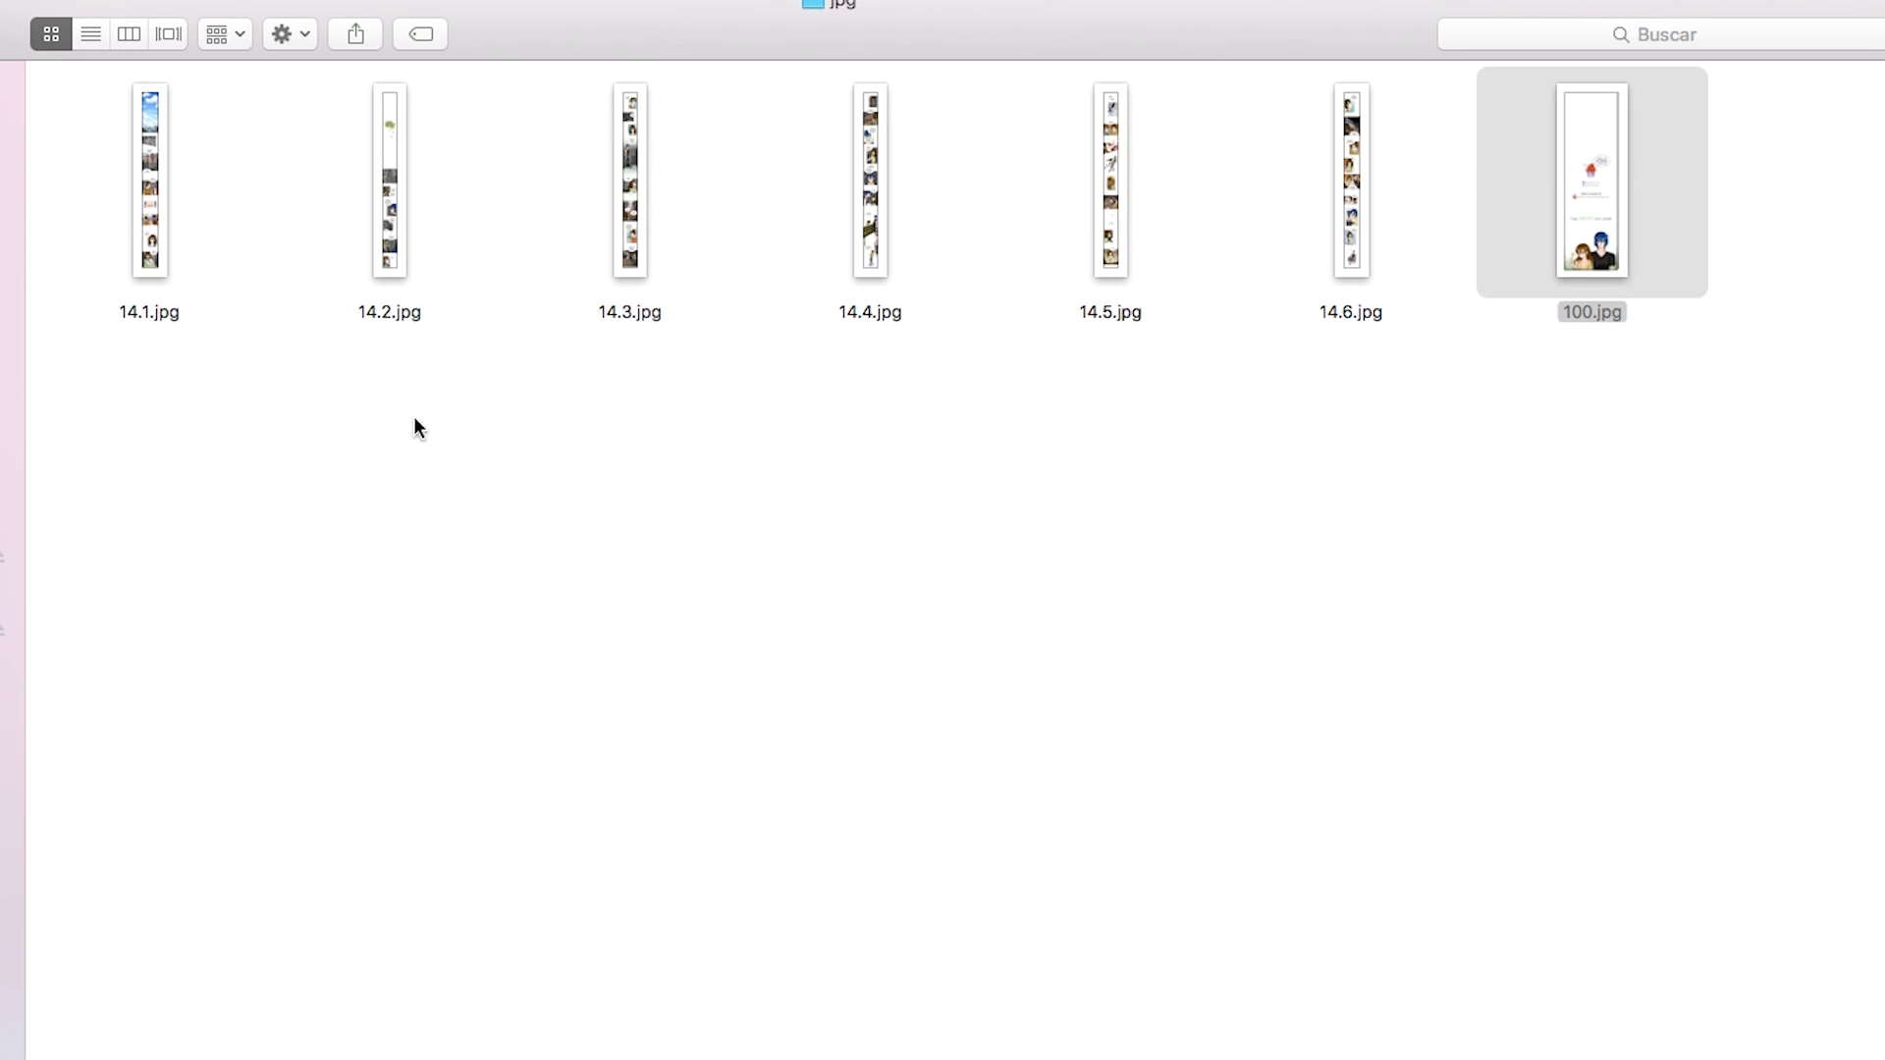
Return to folder 14 and select its jpg folder.
{"action": "left_click", "coordinate": [392, 690]}
{"action": "key", "text": "super+Up"}
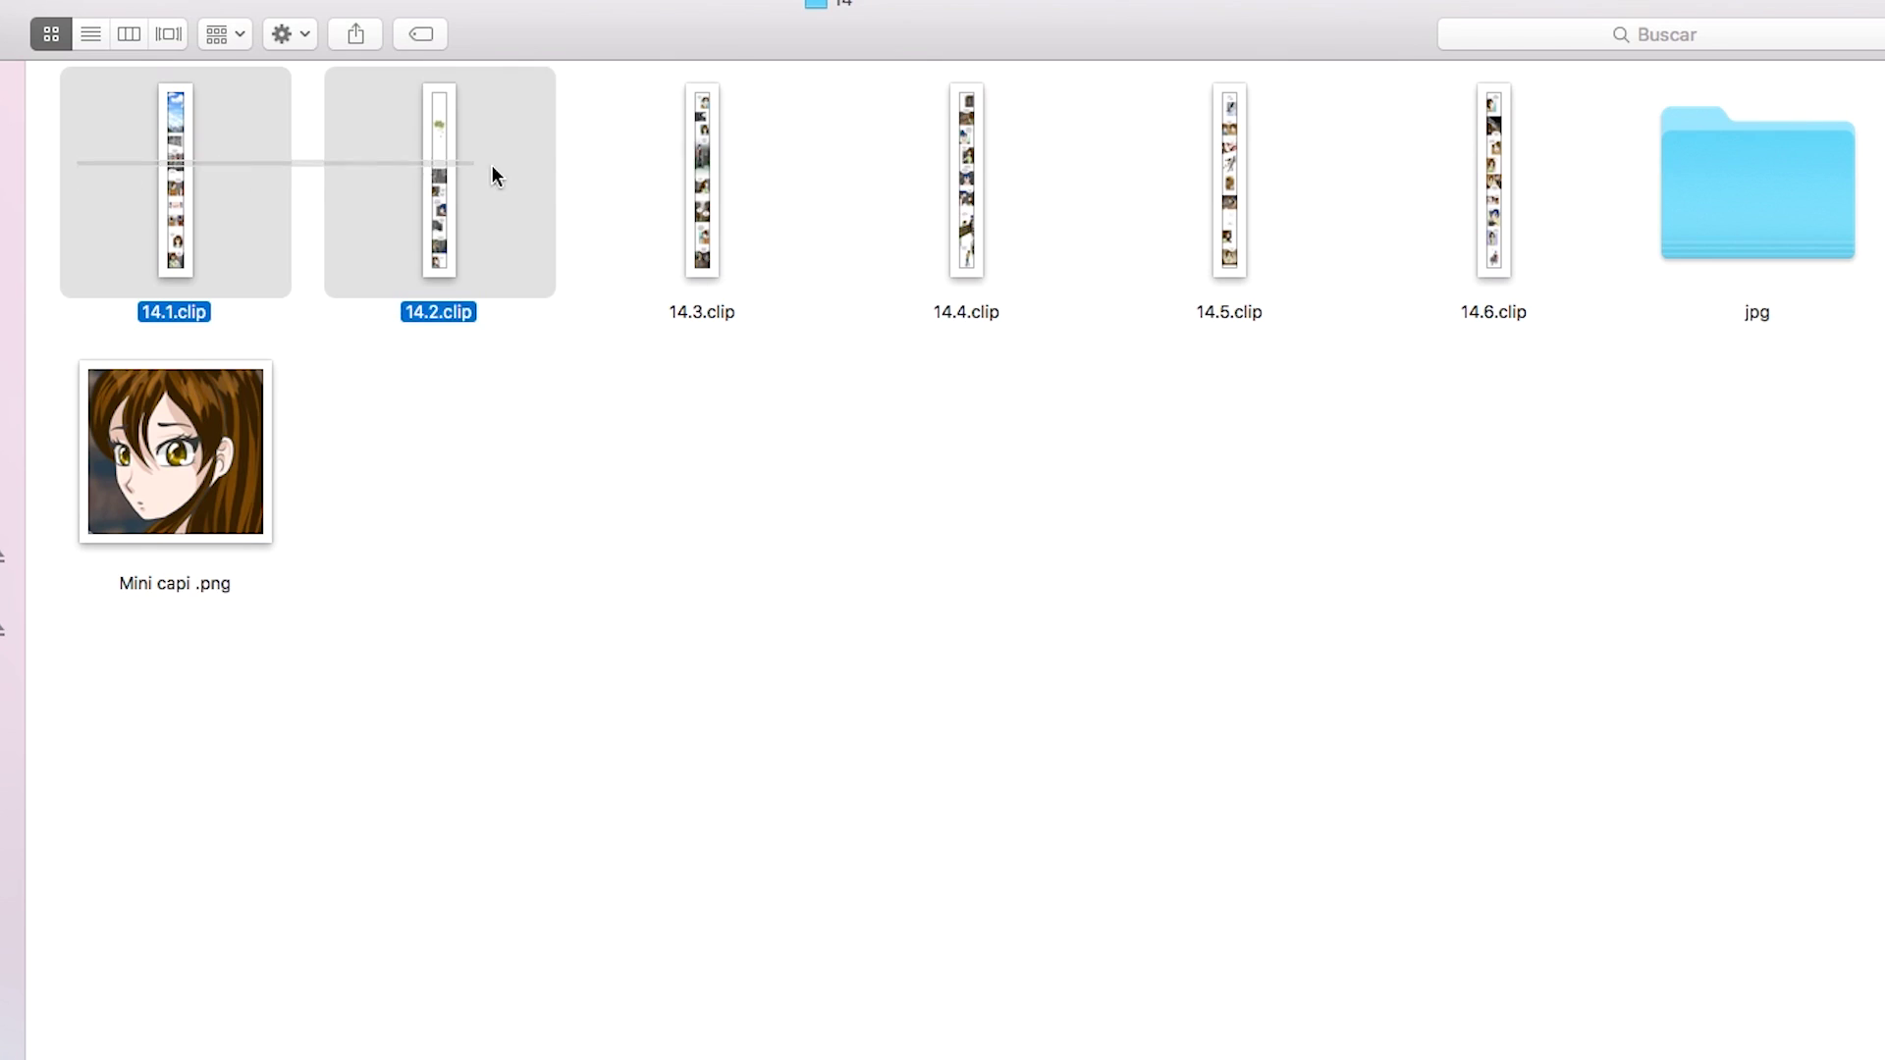
{"action": "left_click_drag", "start_coordinate": [79, 165], "coordinate": [1550, 208]}
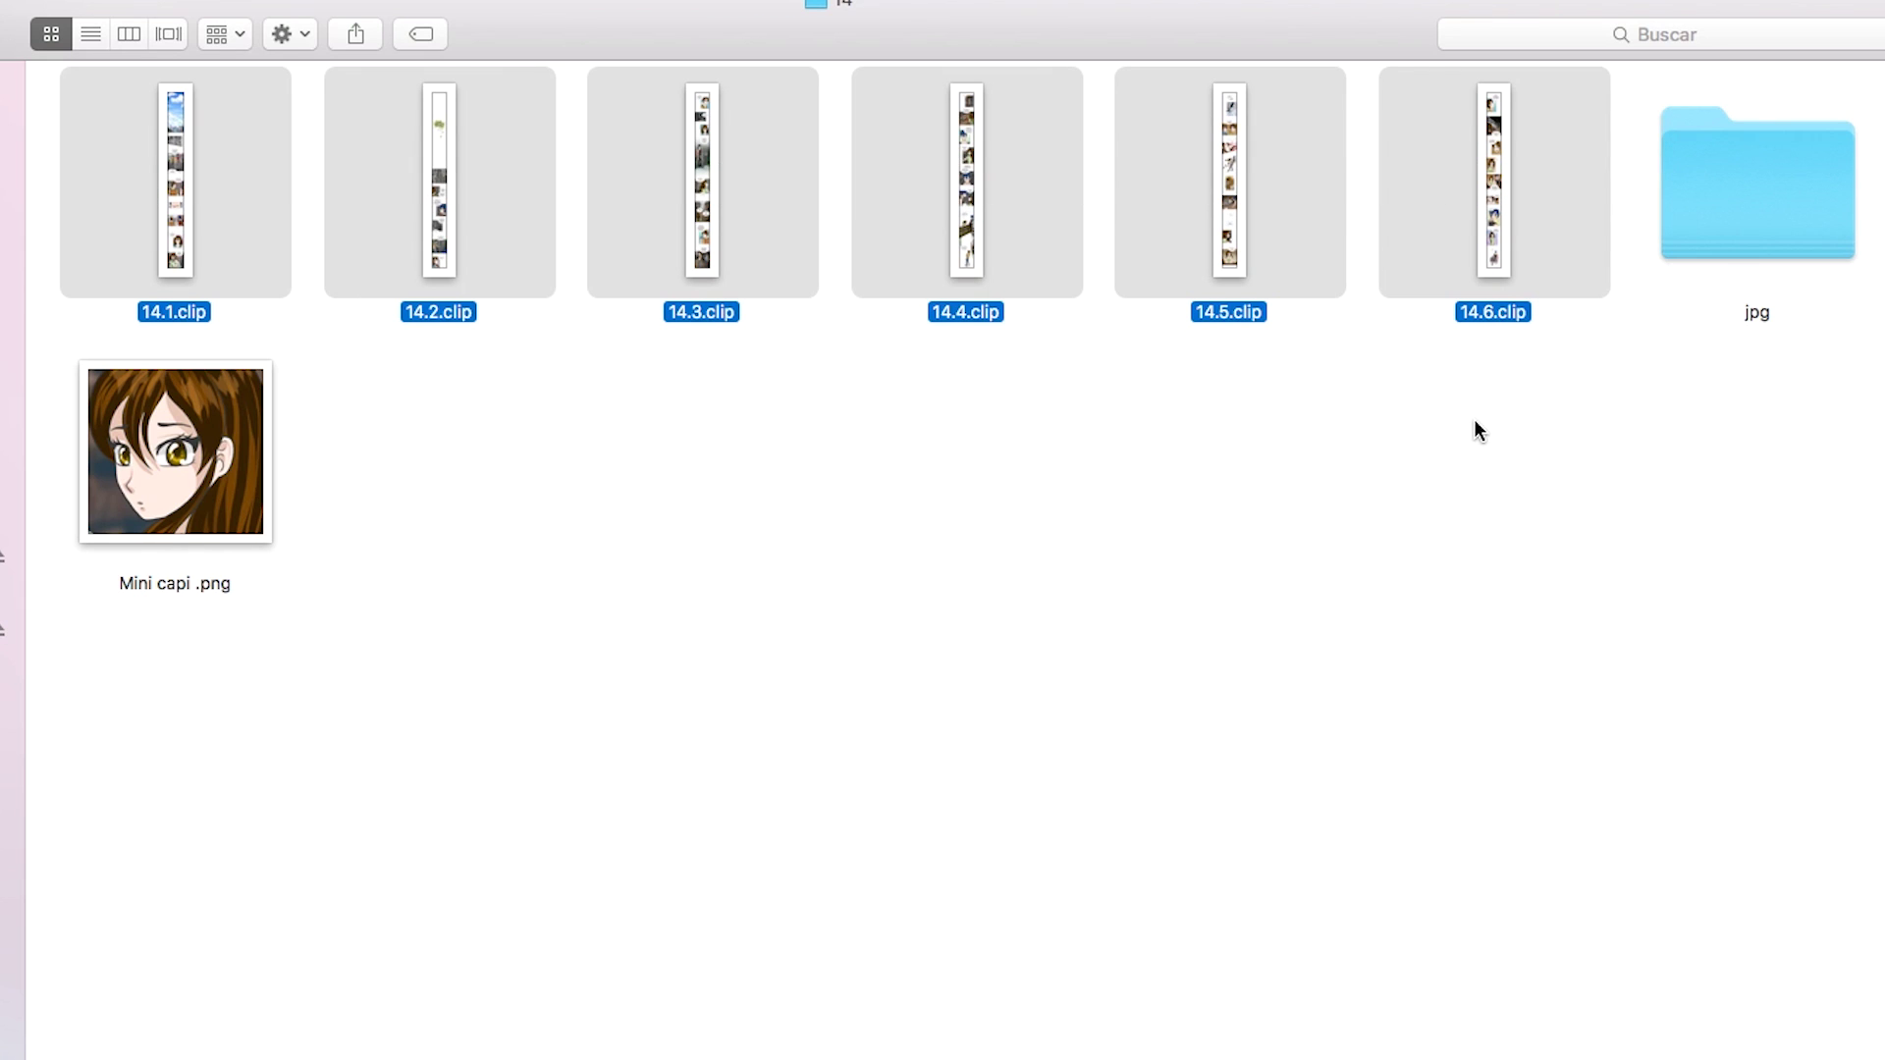
{"action": "left_click", "coordinate": [1365, 589]}
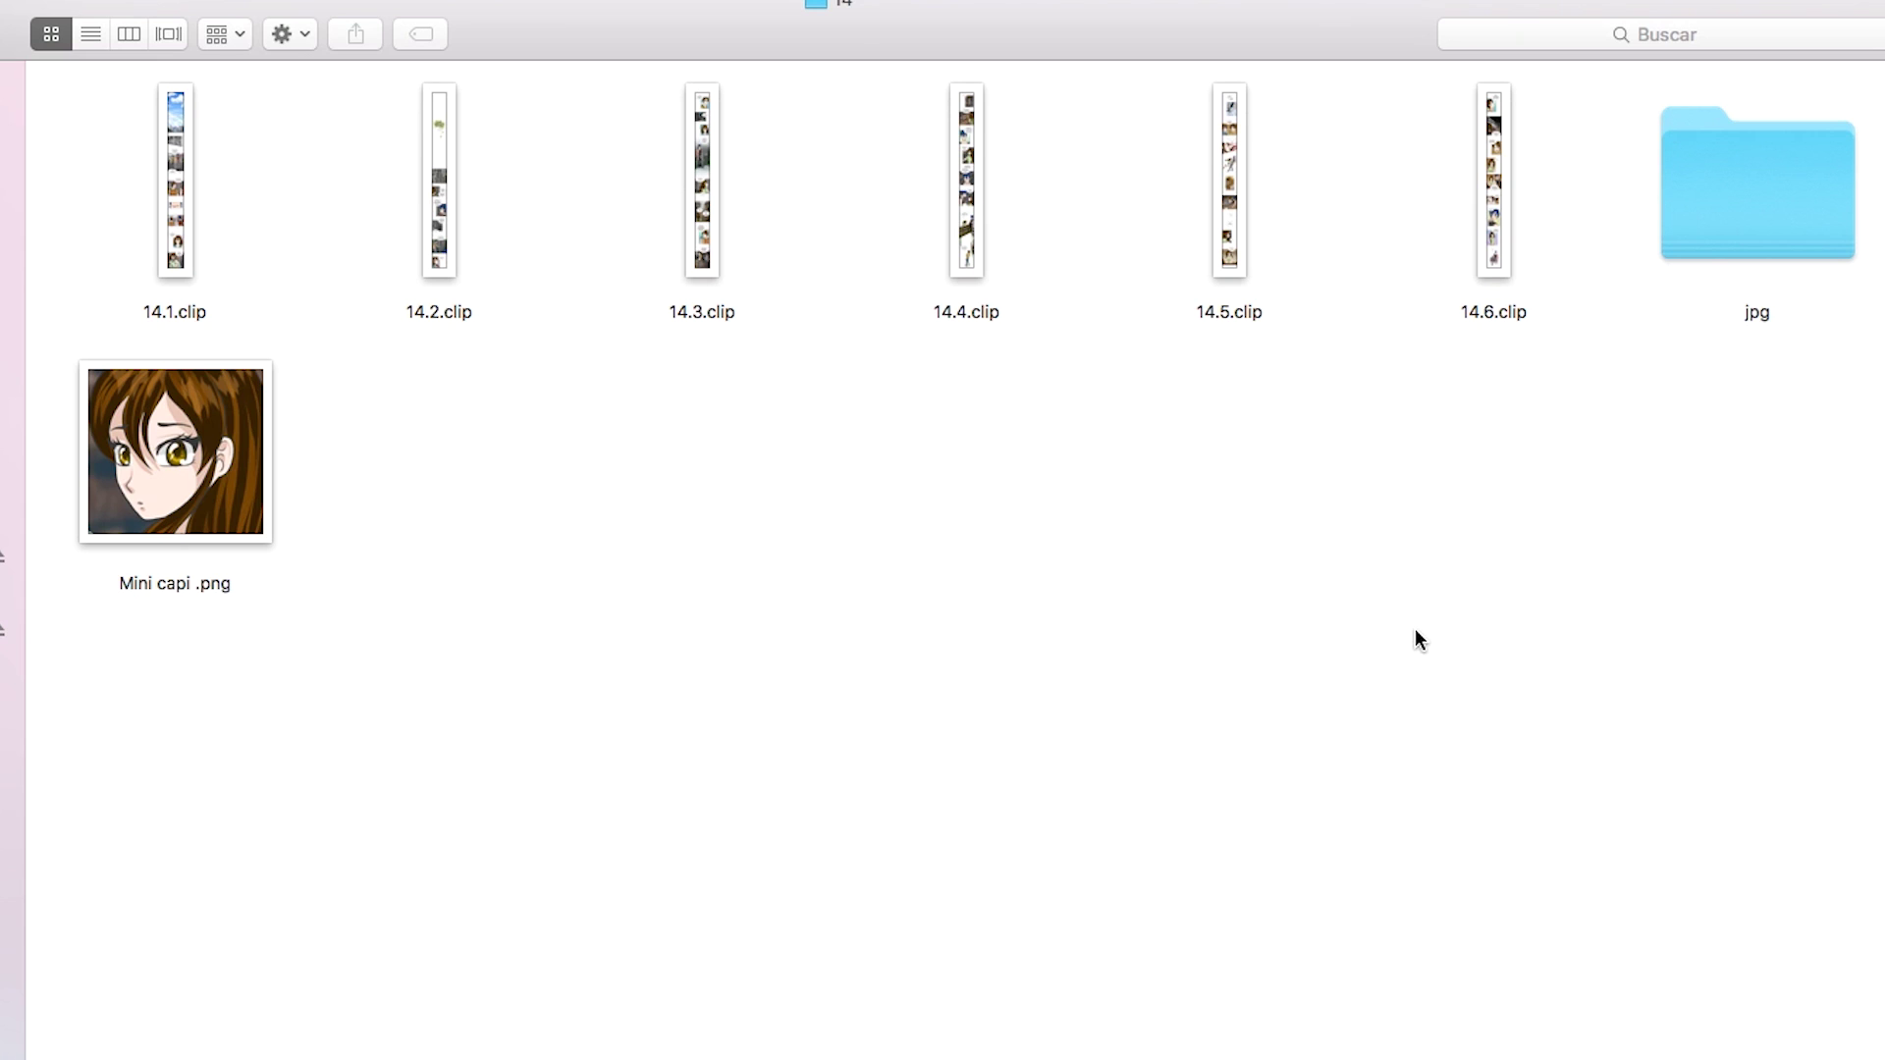
{"action": "left_click", "coordinate": [1787, 219]}
{"action": "double_click", "coordinate": [1787, 232]}
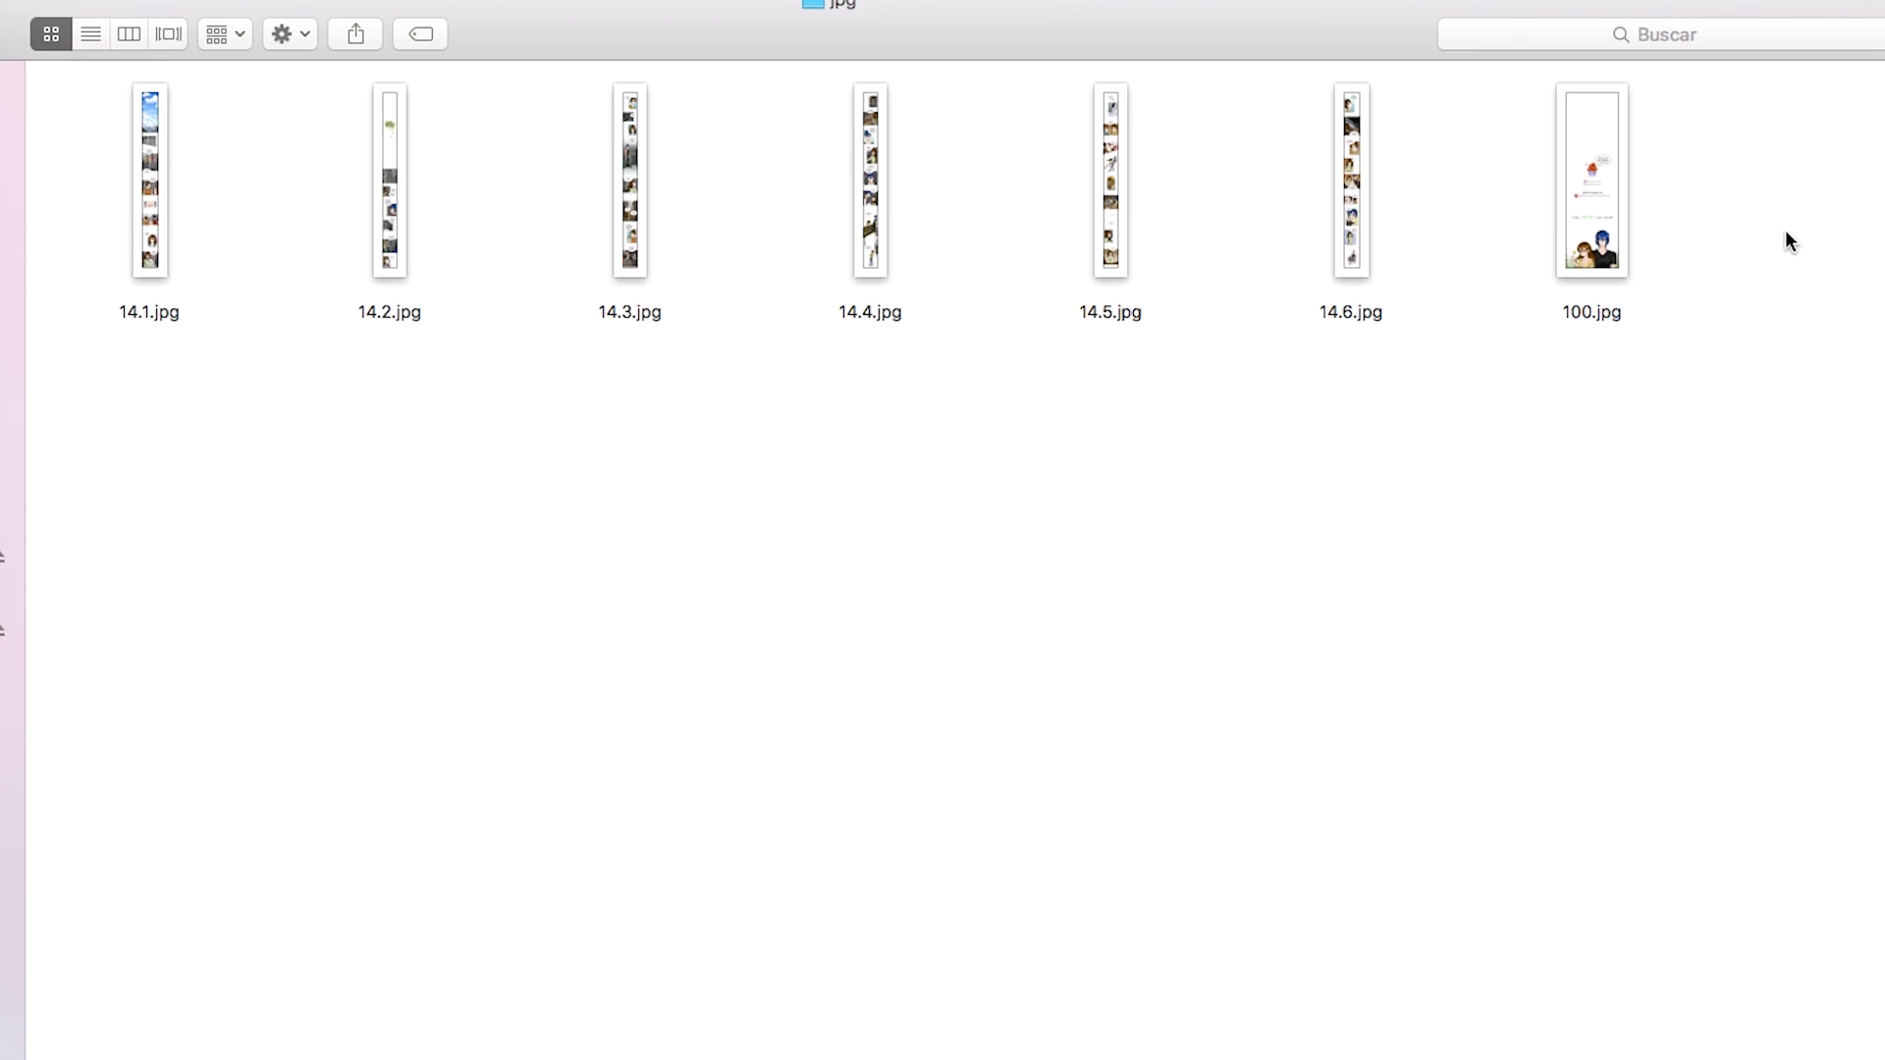
{"action": "mouse_move", "coordinate": [1710, 454]}
{"action": "left_mouse_down"}
{"action": "mouse_move", "coordinate": [115, 223]}
{"action": "mouse_move", "coordinate": [135, 202]}
{"action": "left_mouse_up"}
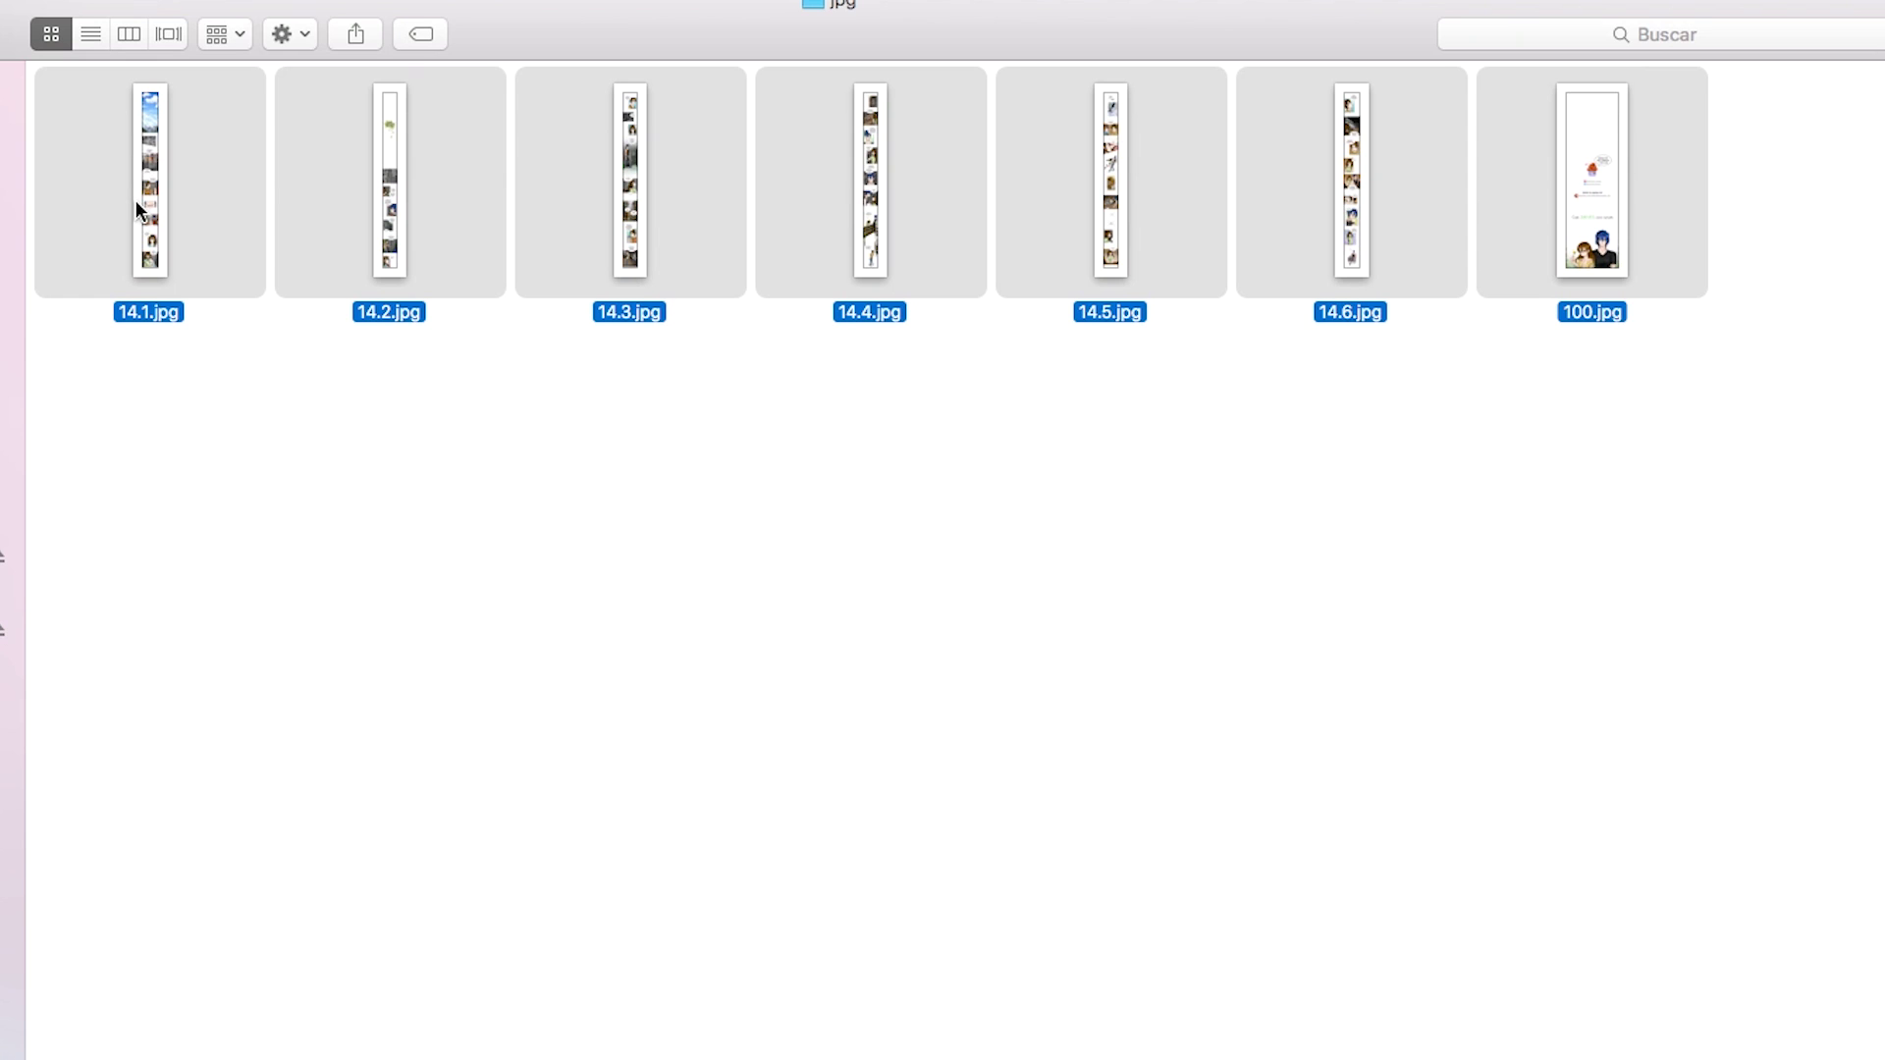
{"action": "left_click", "coordinate": [1040, 805]}
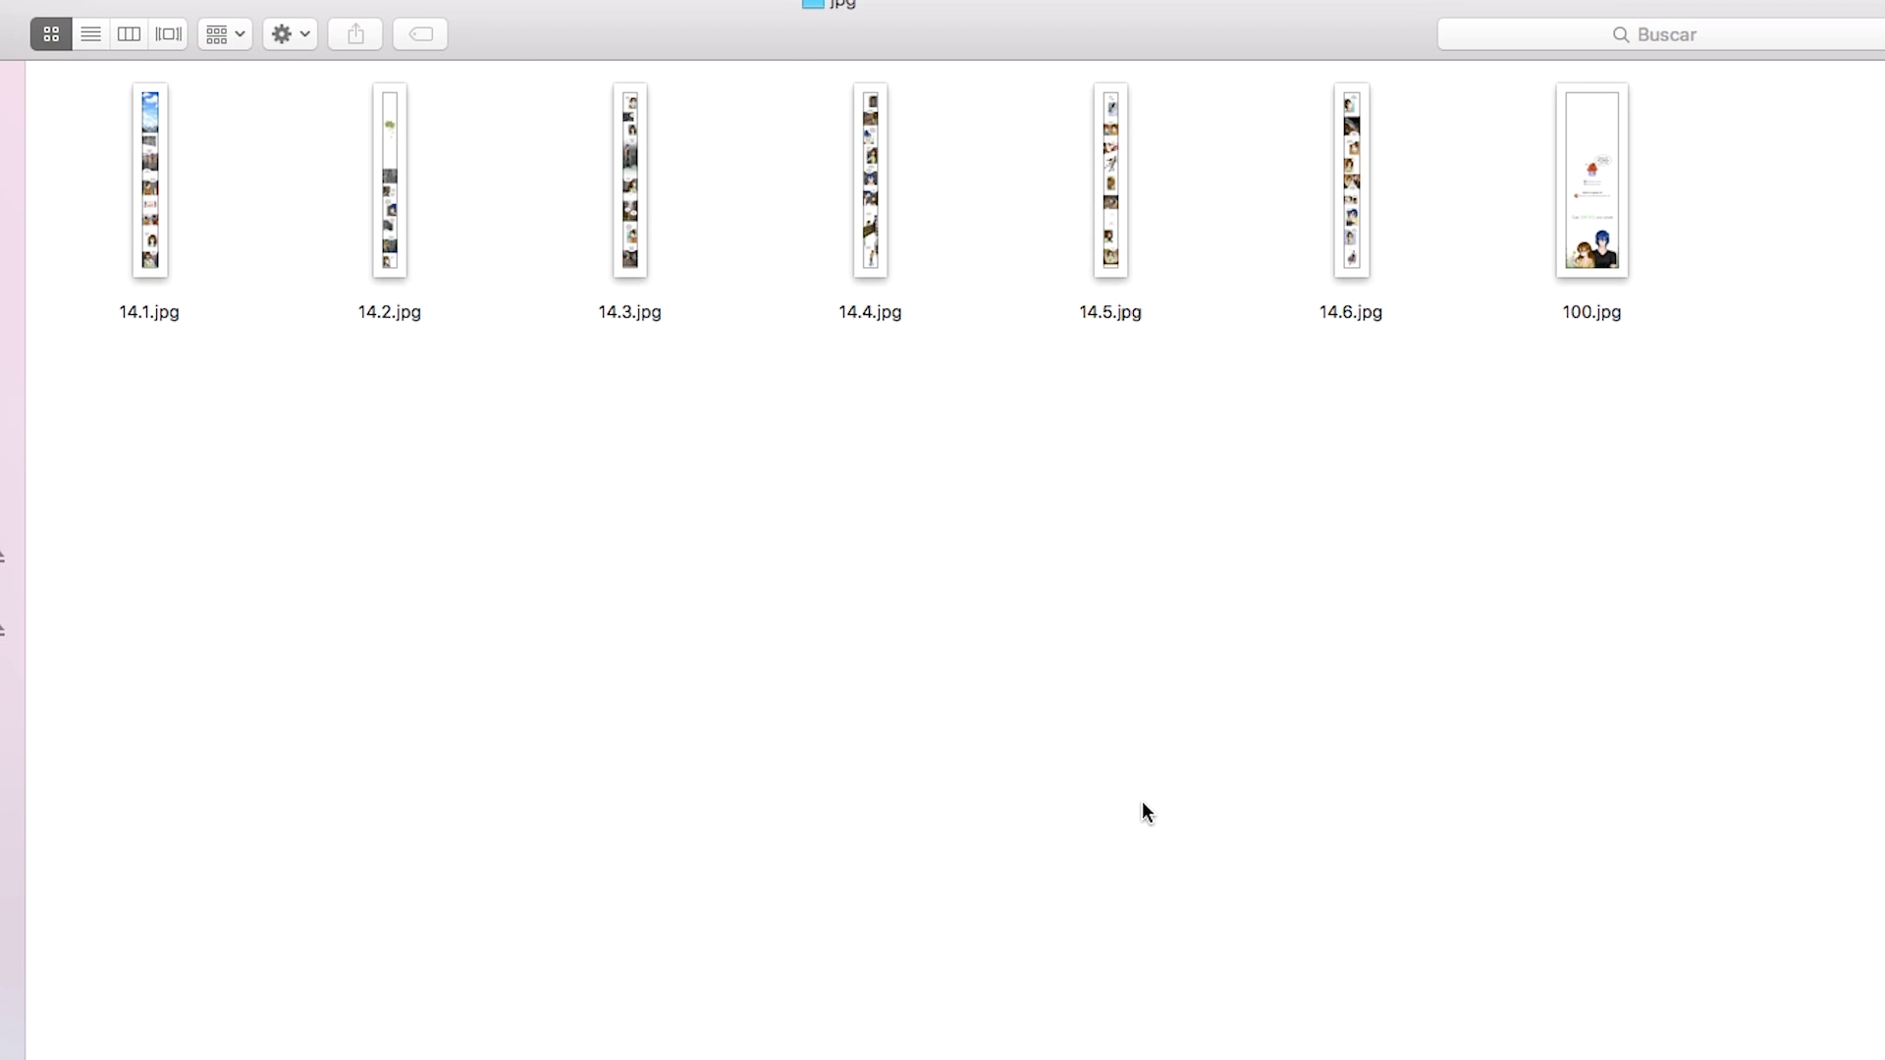
{"action": "left_click", "coordinate": [163, 240]}
{"action": "right_click", "coordinate": [165, 245]}
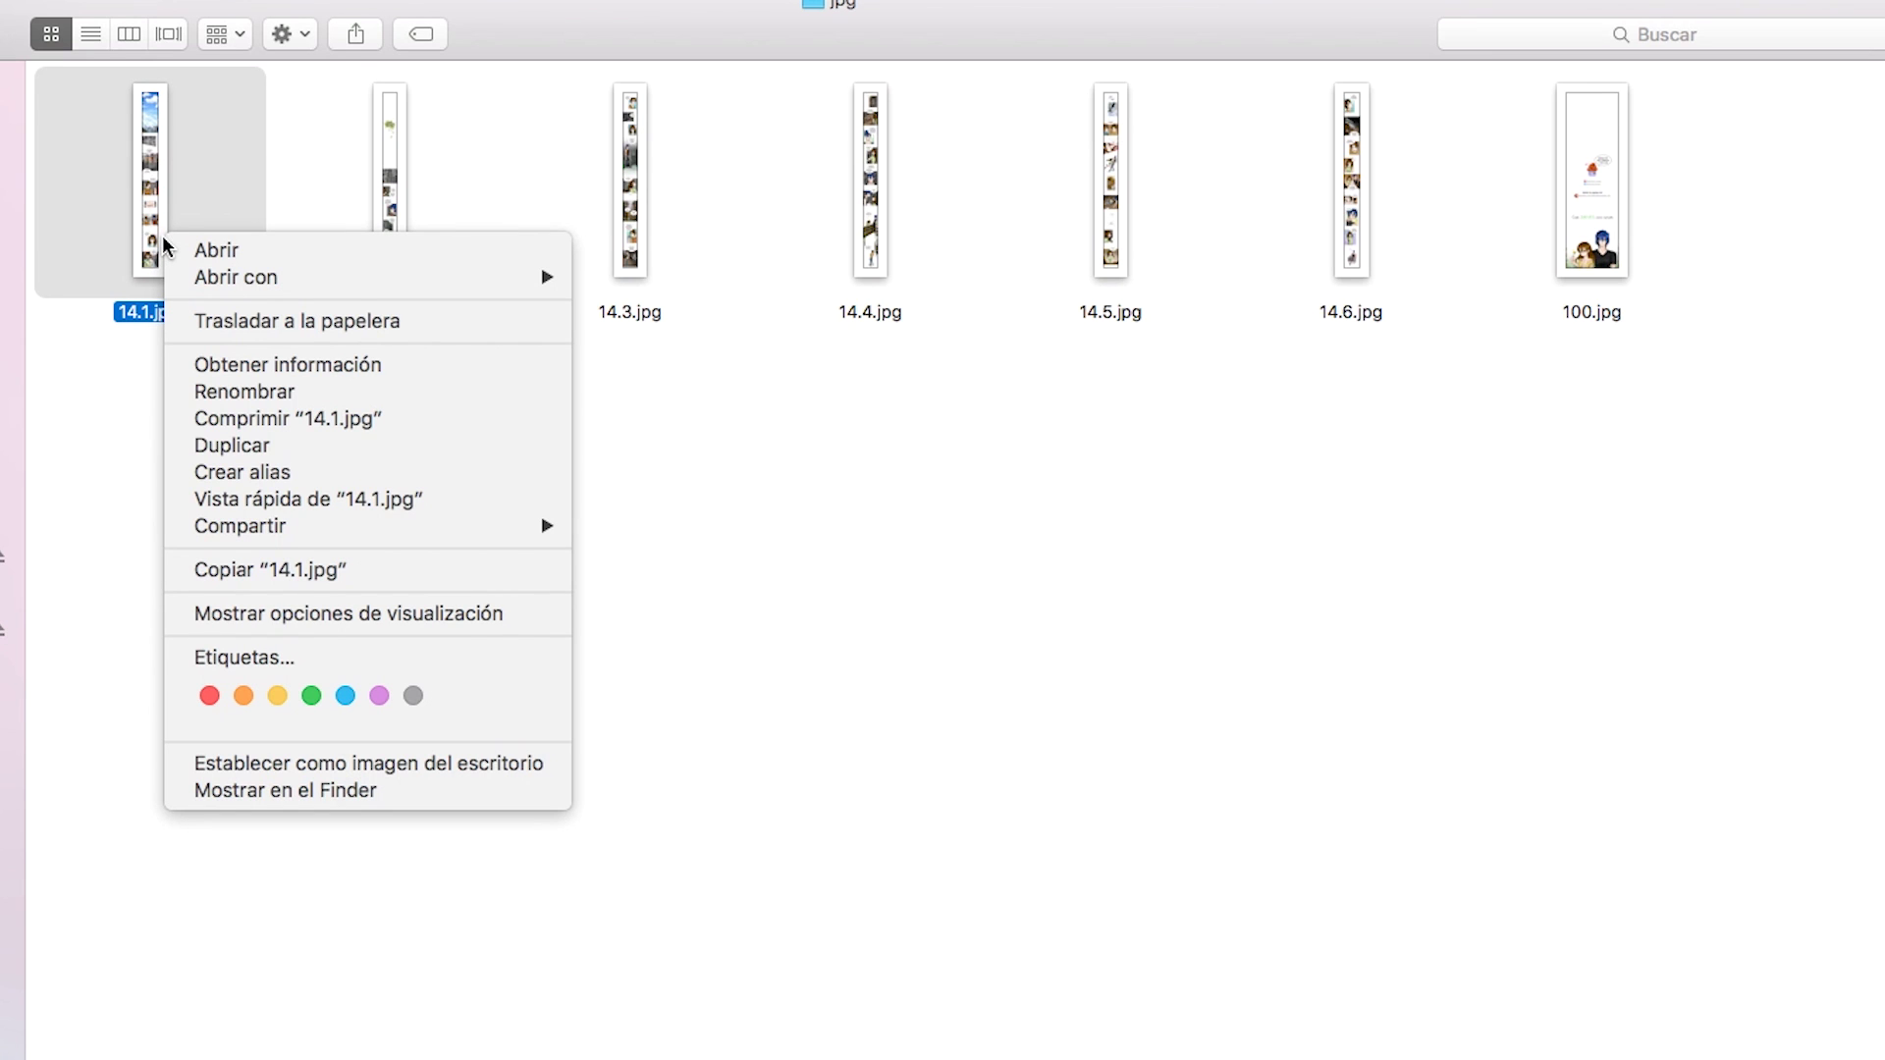
{"action": "key", "text": "Escape"}
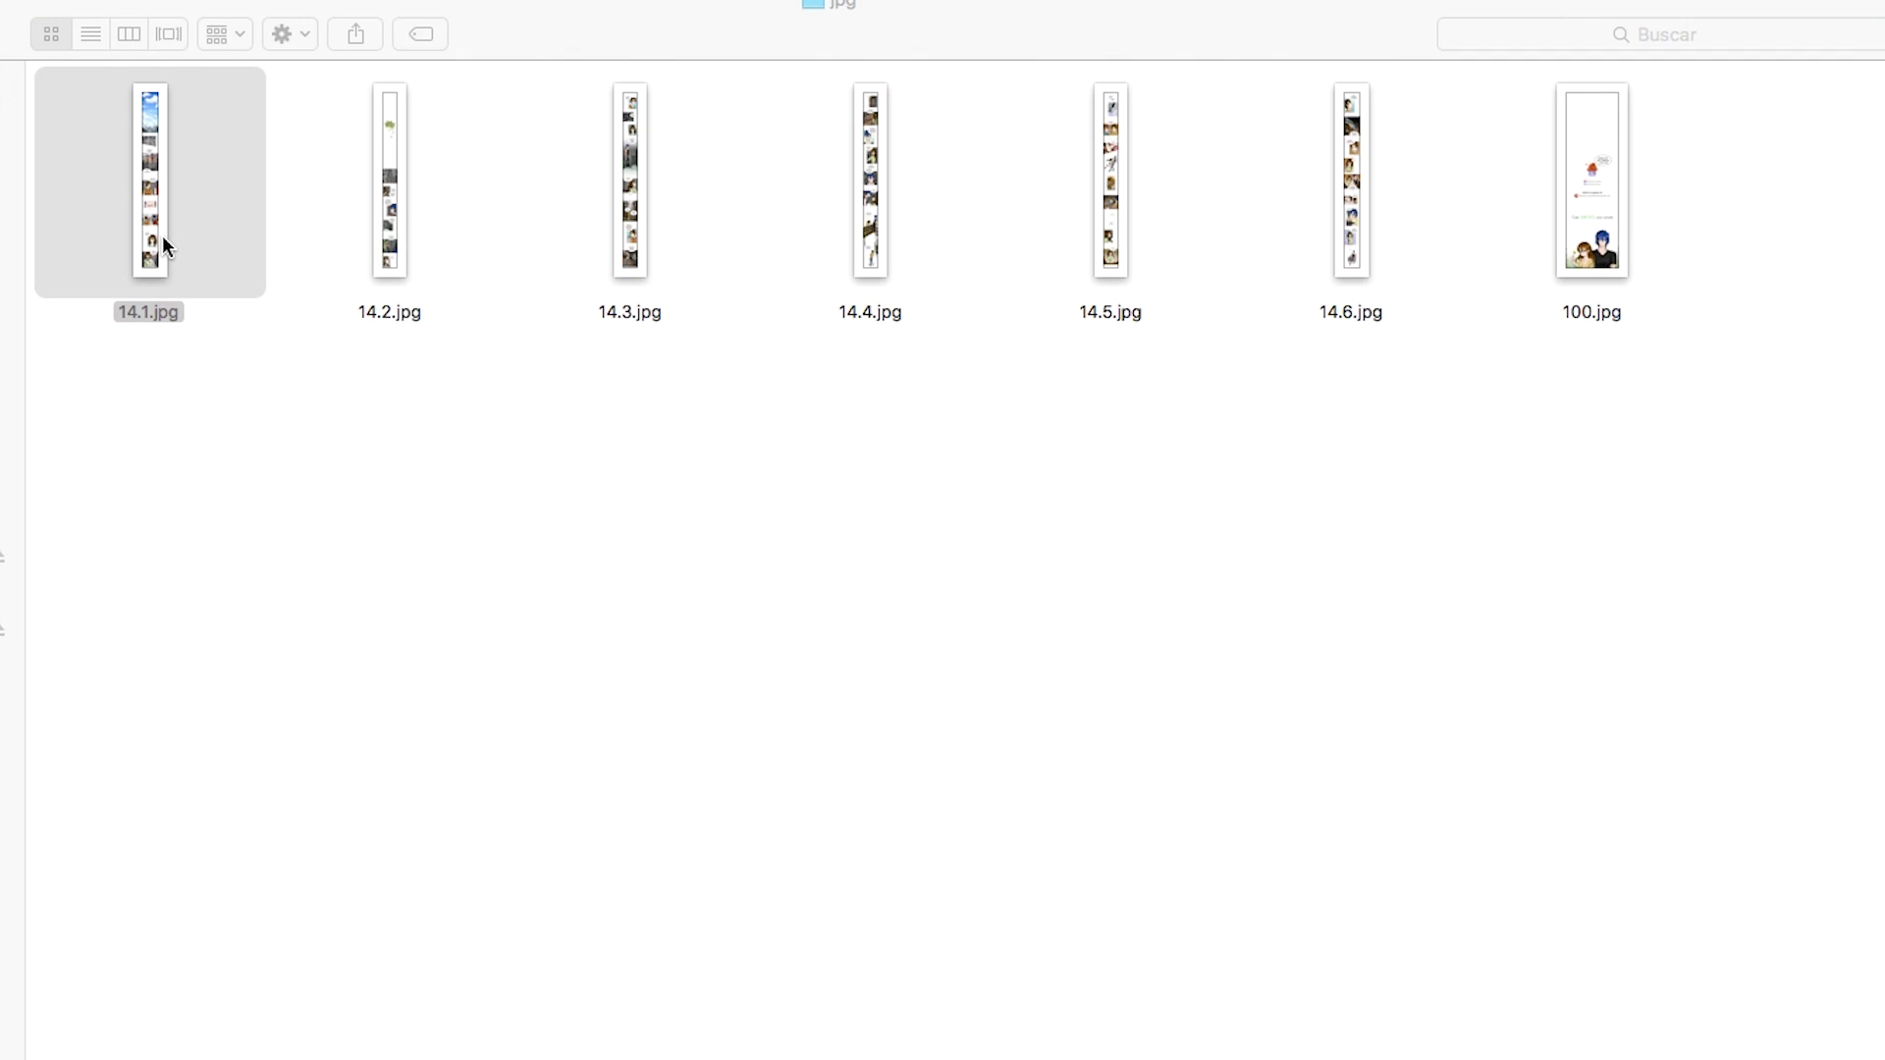
{"action": "left_click_drag", "start_coordinate": [5, 56], "coordinate": [390, 133]}
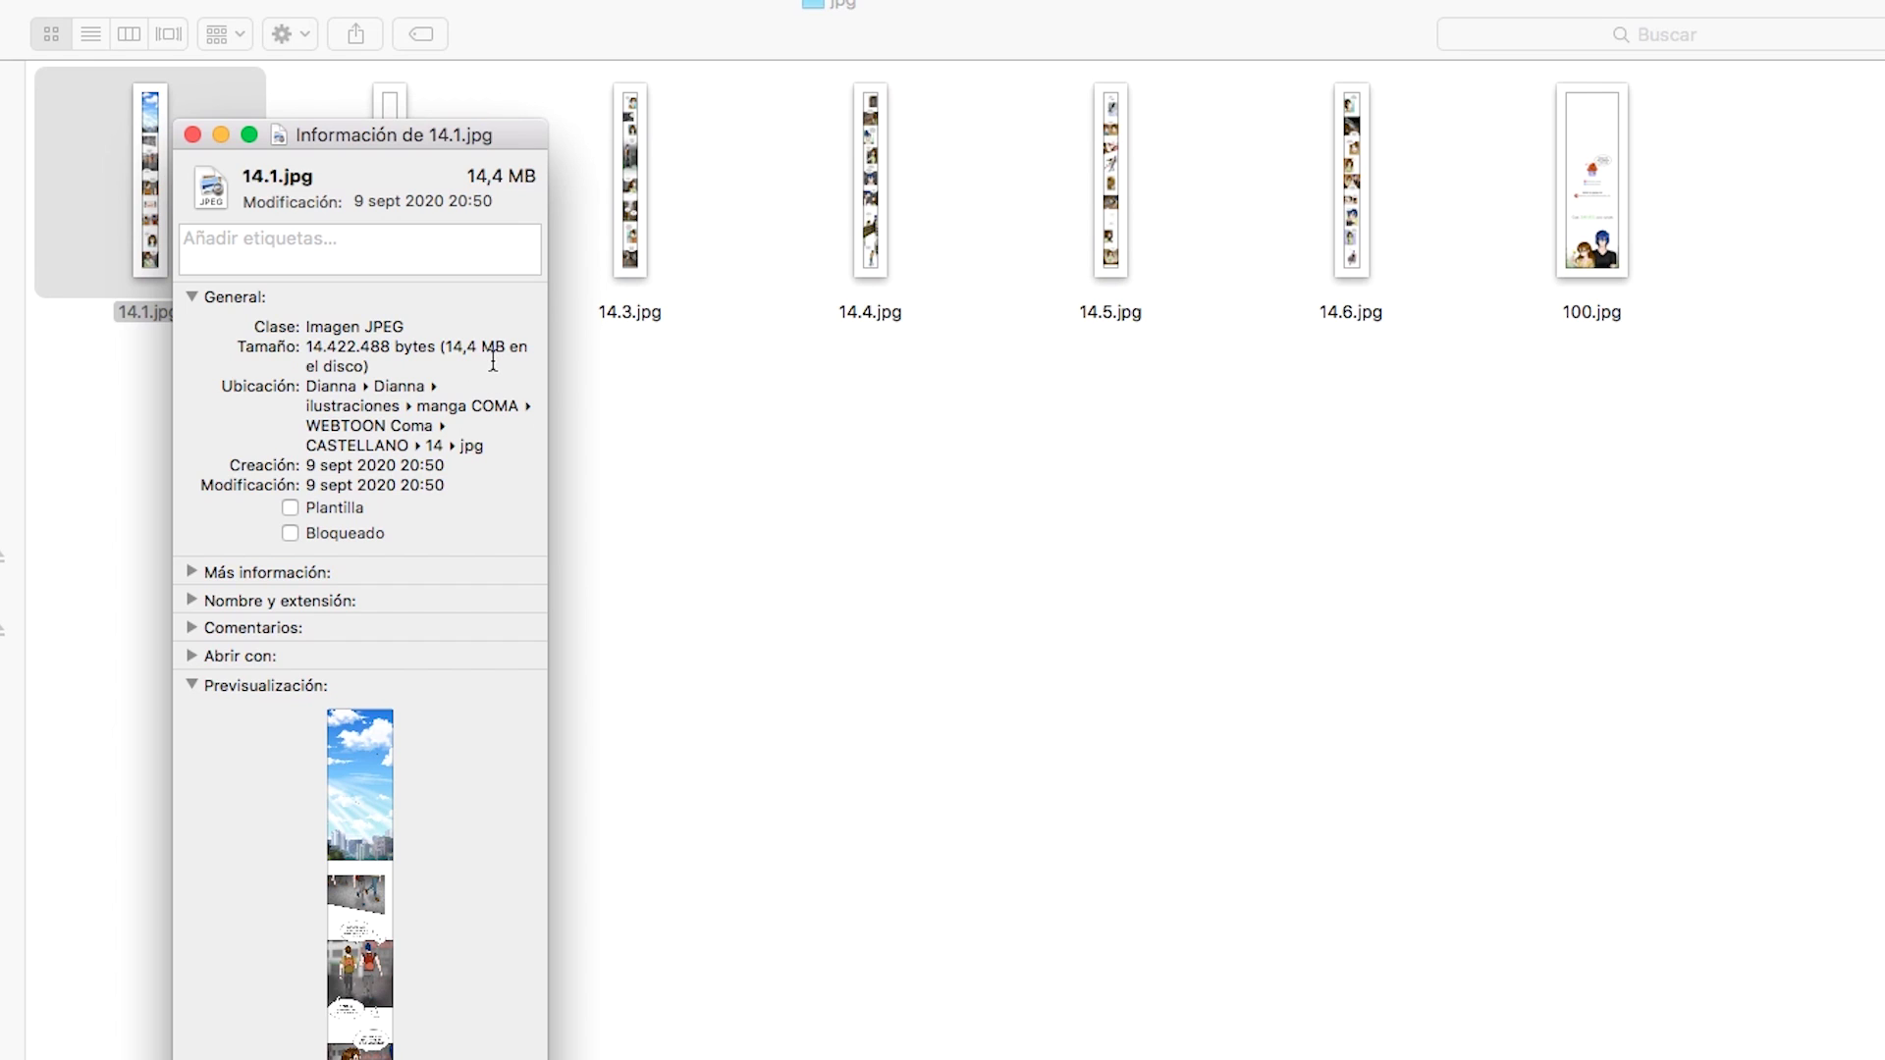
{"action": "left_click", "coordinate": [193, 135]}
{"action": "left_click", "coordinate": [422, 562]}
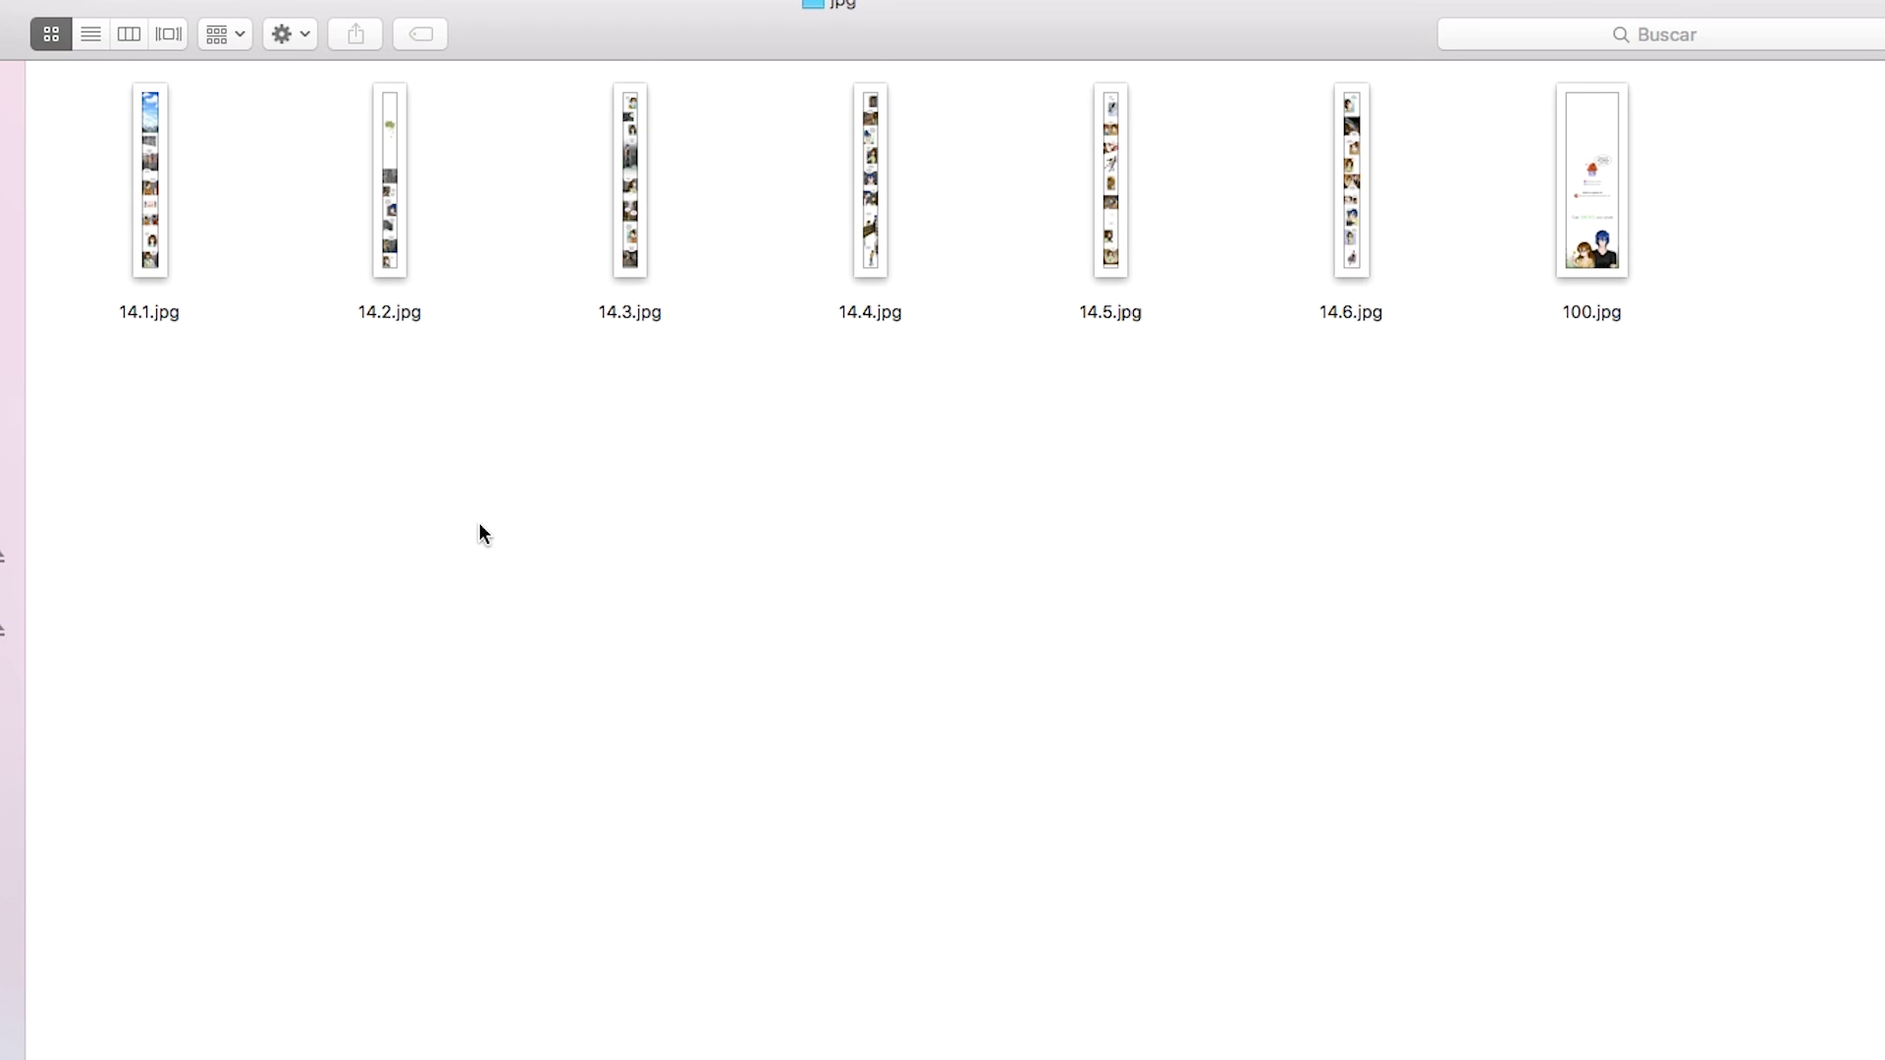
{"action": "left_click", "coordinate": [539, 1019]}
Bring up the Croppy page, then select 14.1.clip through 14.6.clip in folder 14.
{"action": "left_click", "coordinate": [204, 62]}
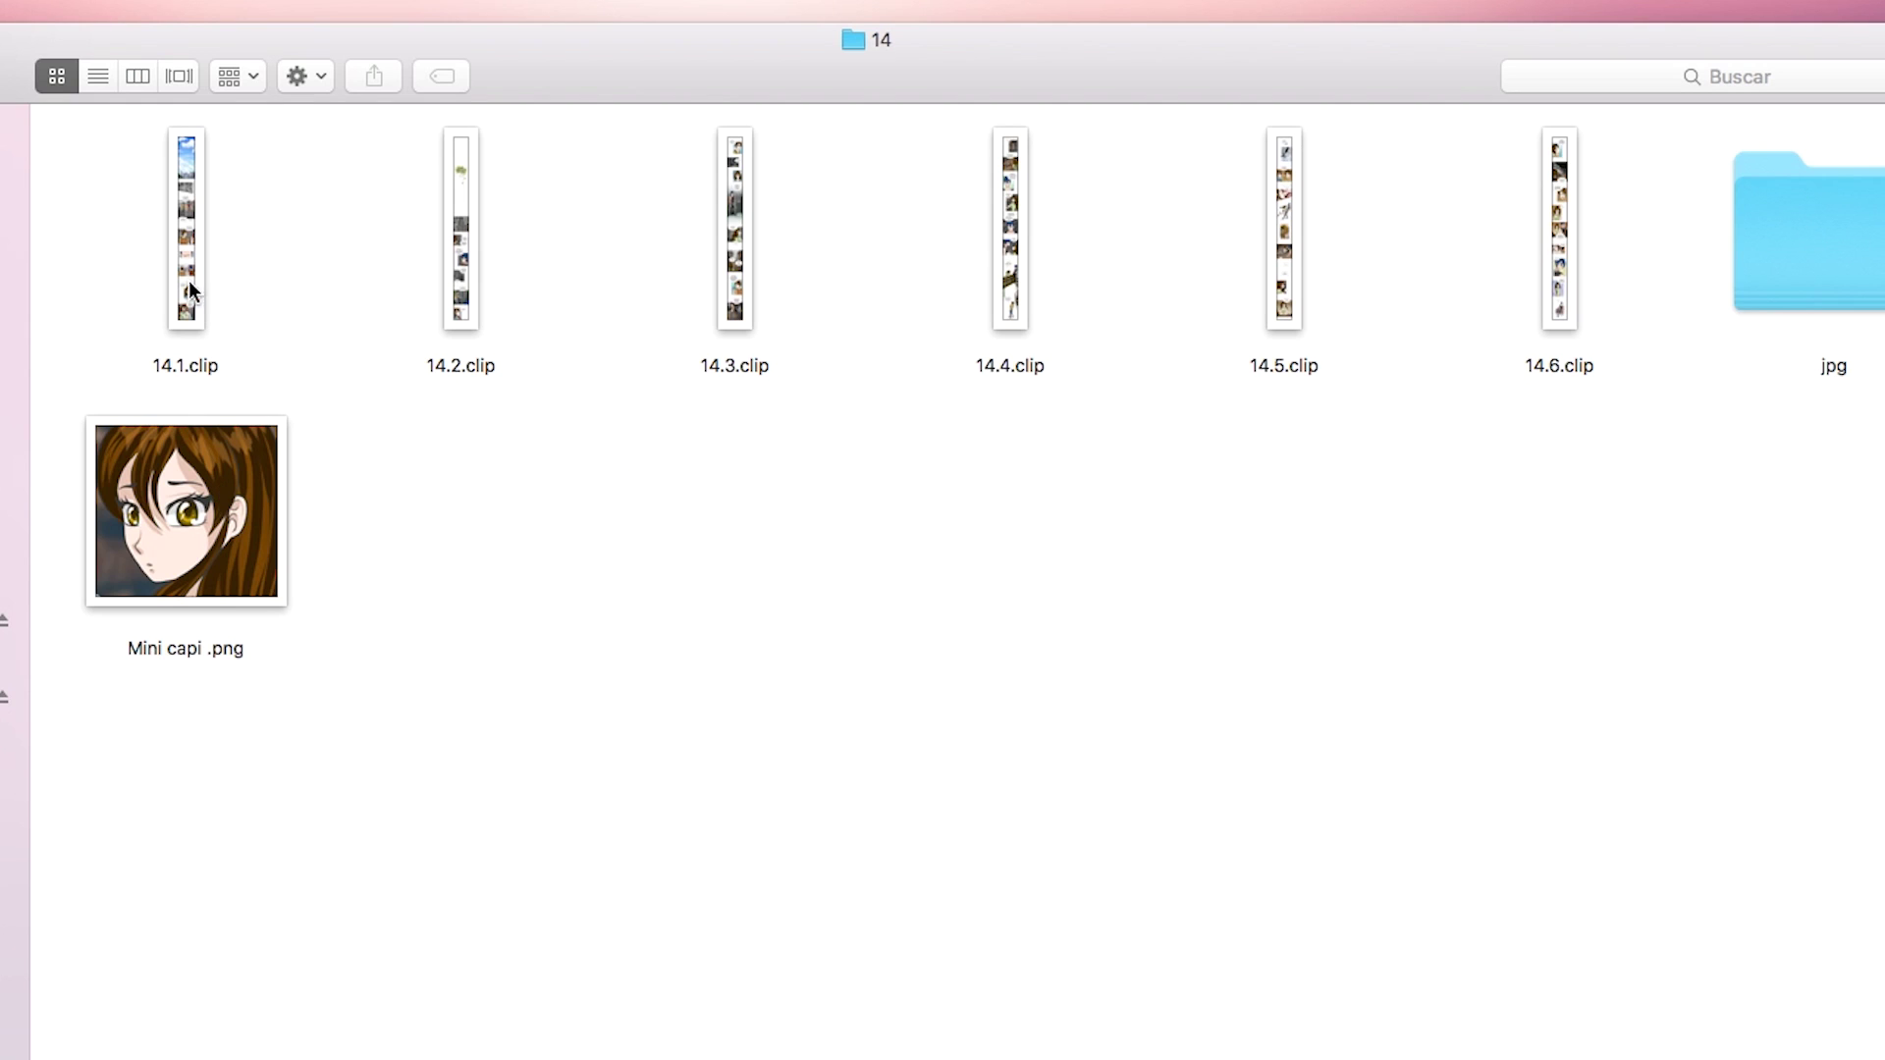
{"action": "left_click_drag", "start_coordinate": [130, 250], "coordinate": [1106, 301]}
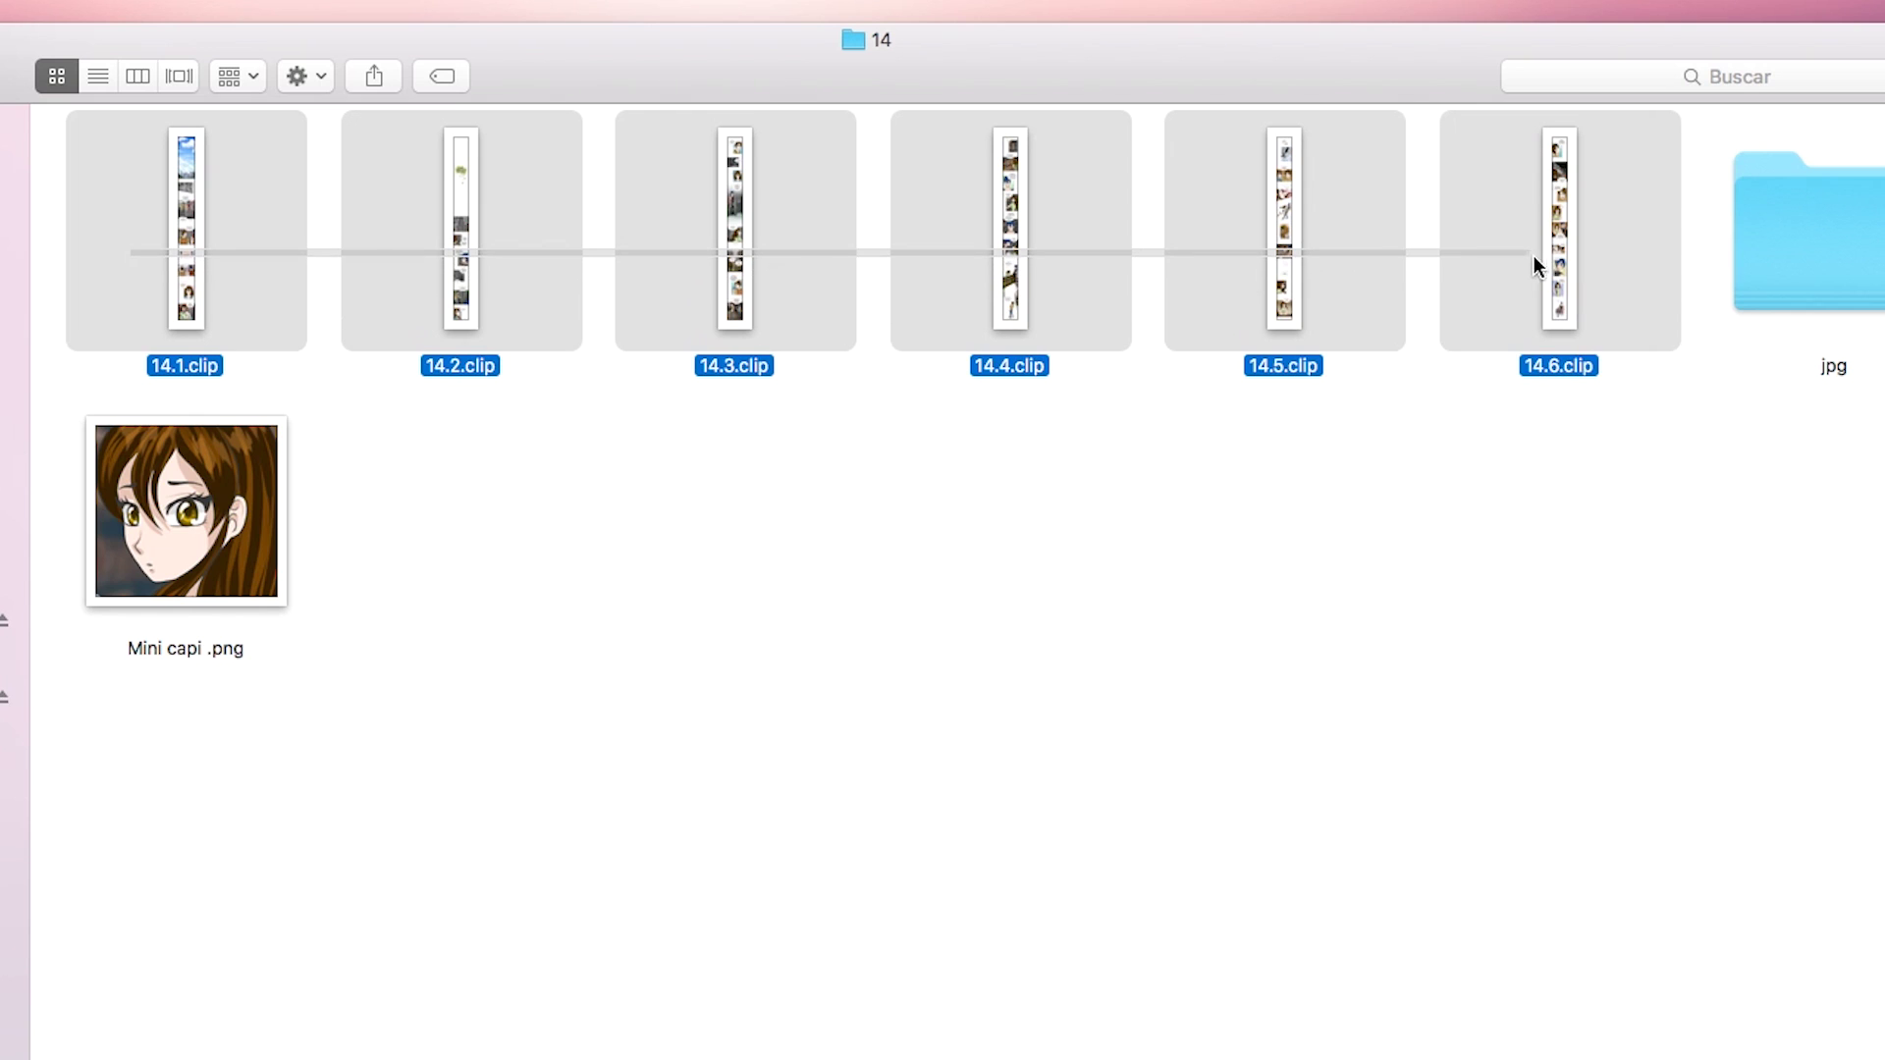
Open folder 14's jpg folder and look over its seven exported JPEGs, including 100.jpg.
{"action": "left_click_drag", "start_coordinate": [1107, 302], "coordinate": [1655, 262]}
{"action": "left_click", "coordinate": [1842, 273]}
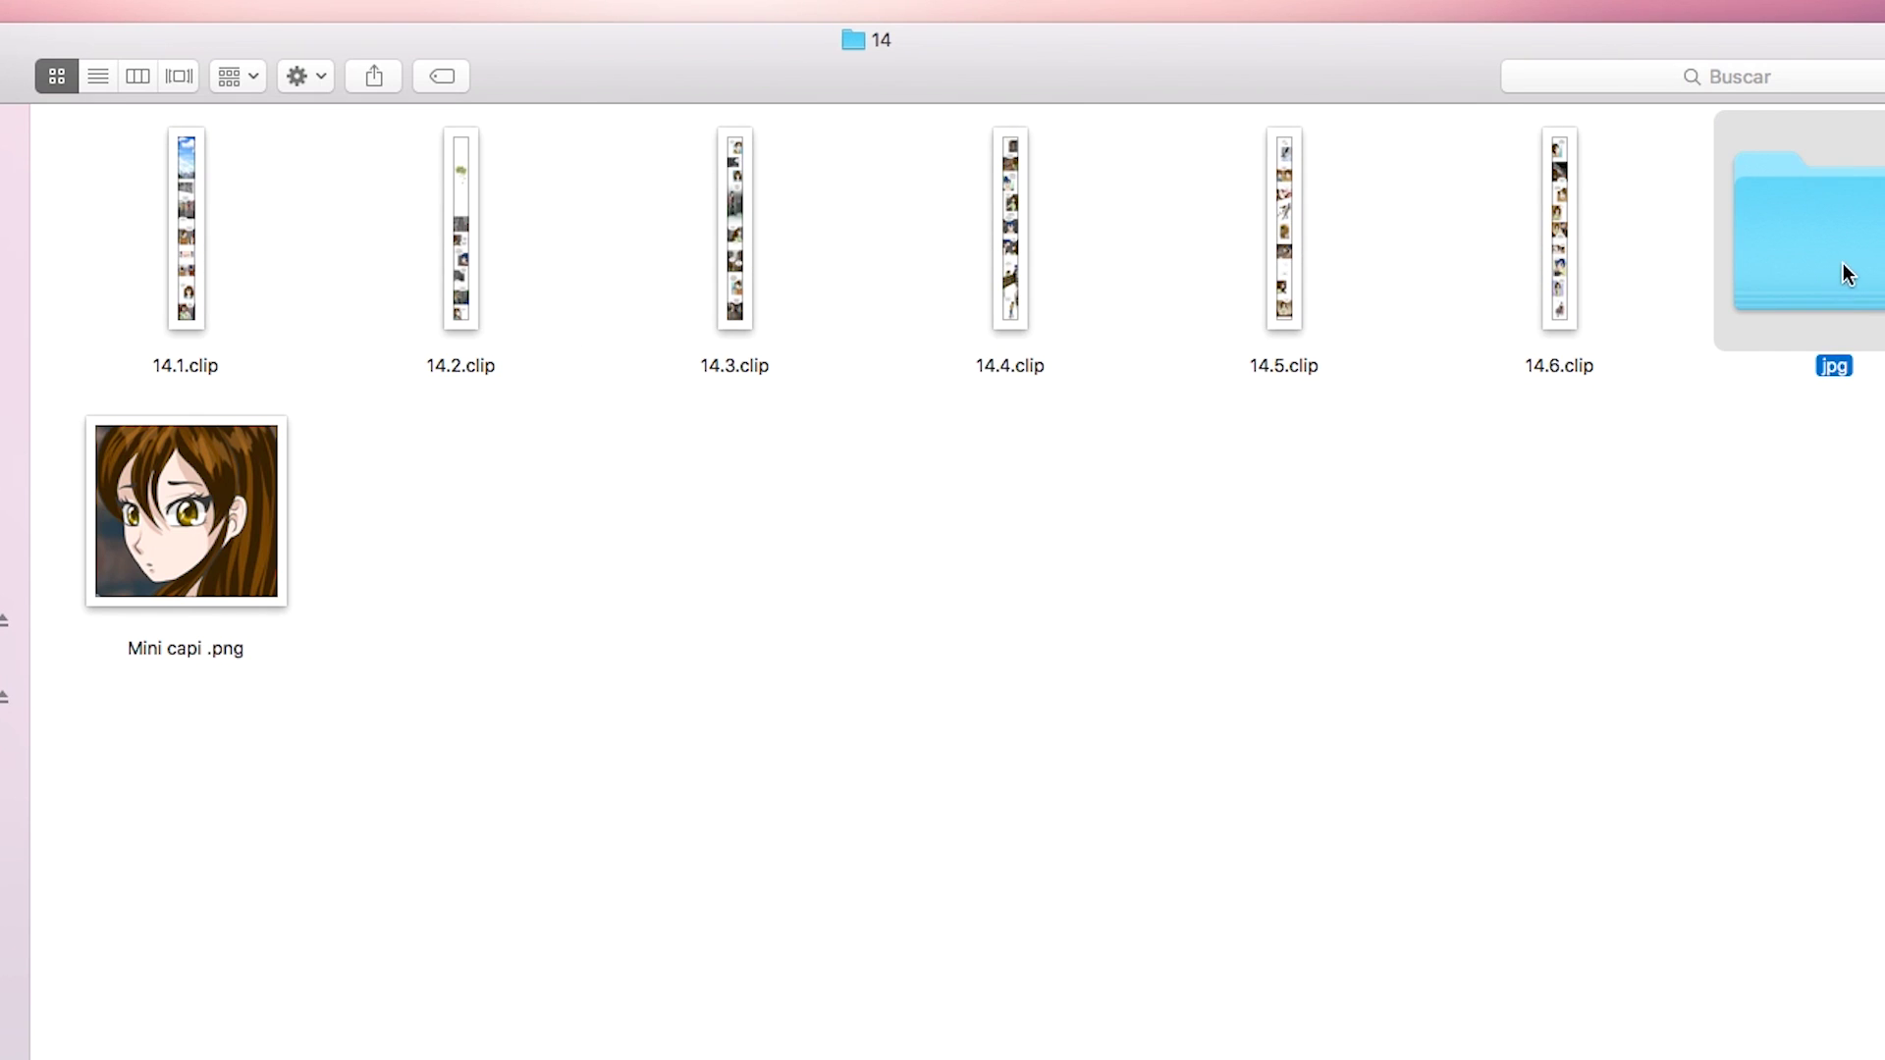
{"action": "double_click", "coordinate": [1844, 291]}
{"action": "left_click_drag", "start_coordinate": [1725, 363], "coordinate": [1593, 153]}
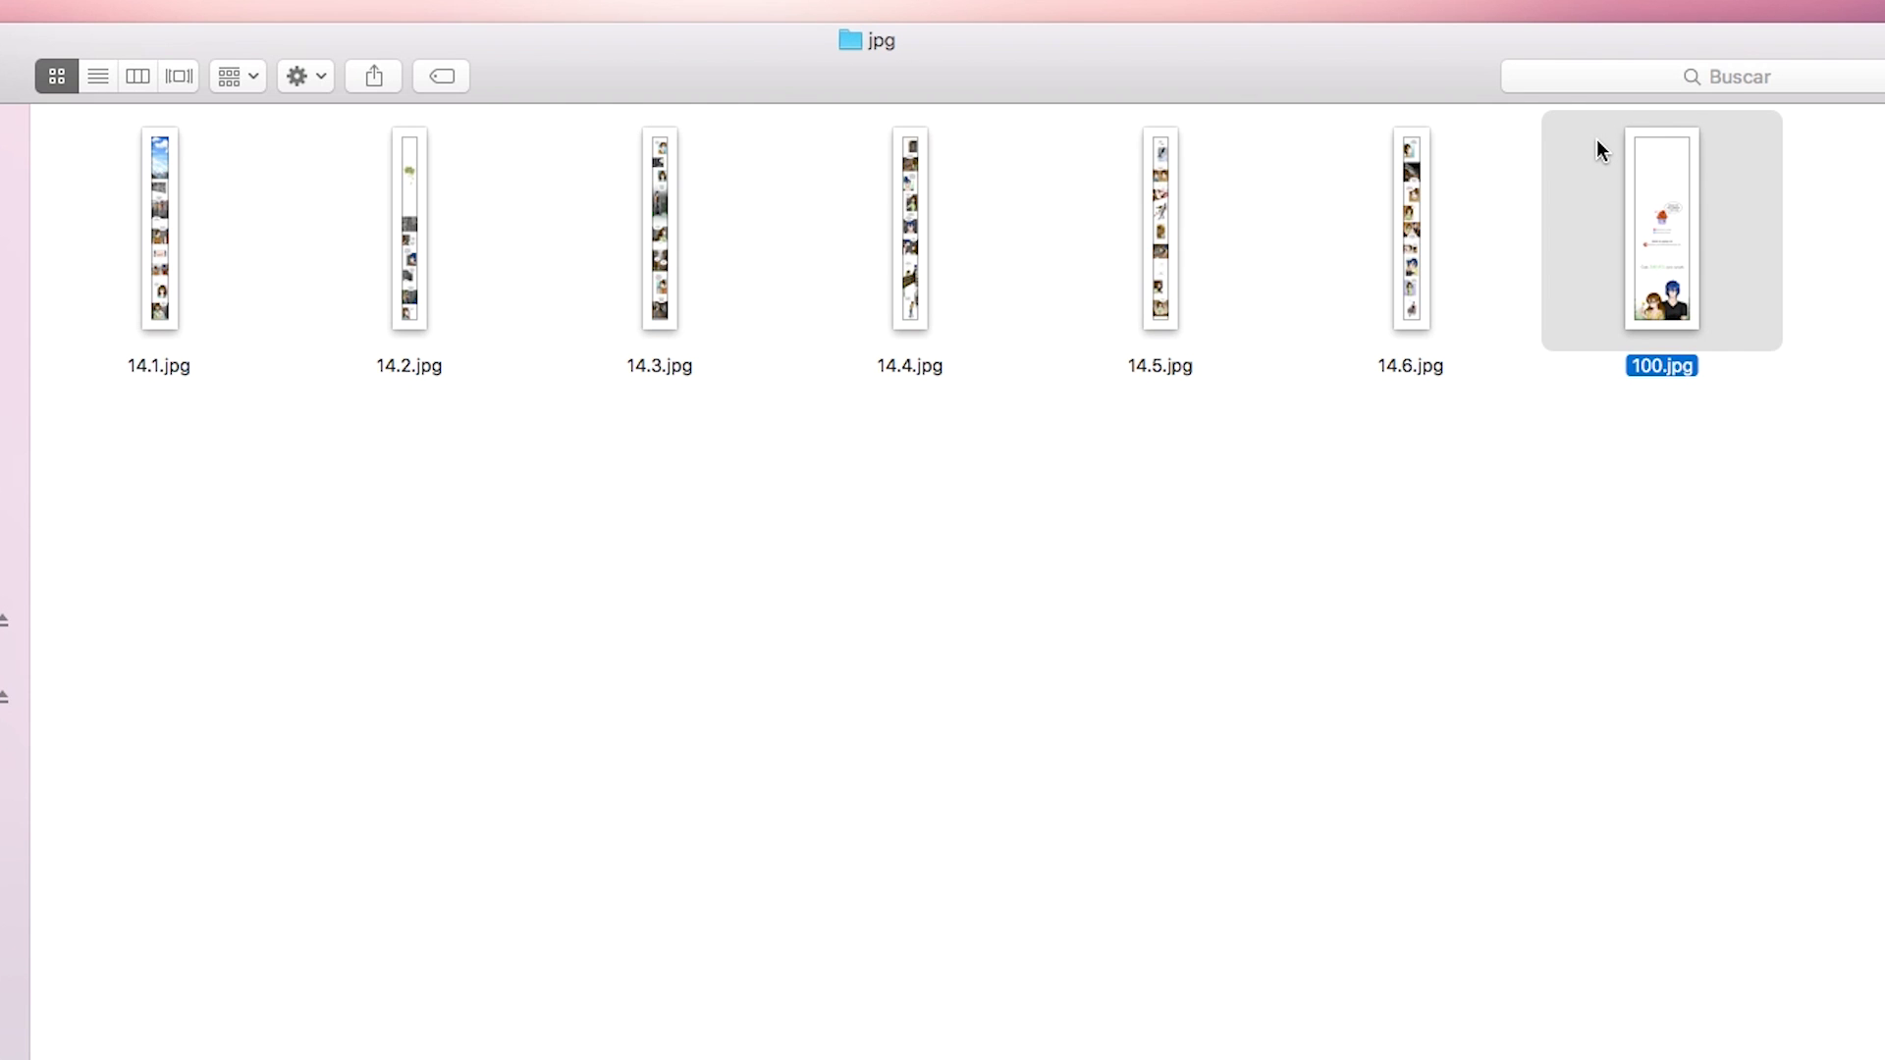
{"action": "left_click", "coordinate": [1664, 785]}
{"action": "left_click_drag", "start_coordinate": [1759, 586], "coordinate": [62, 285]}
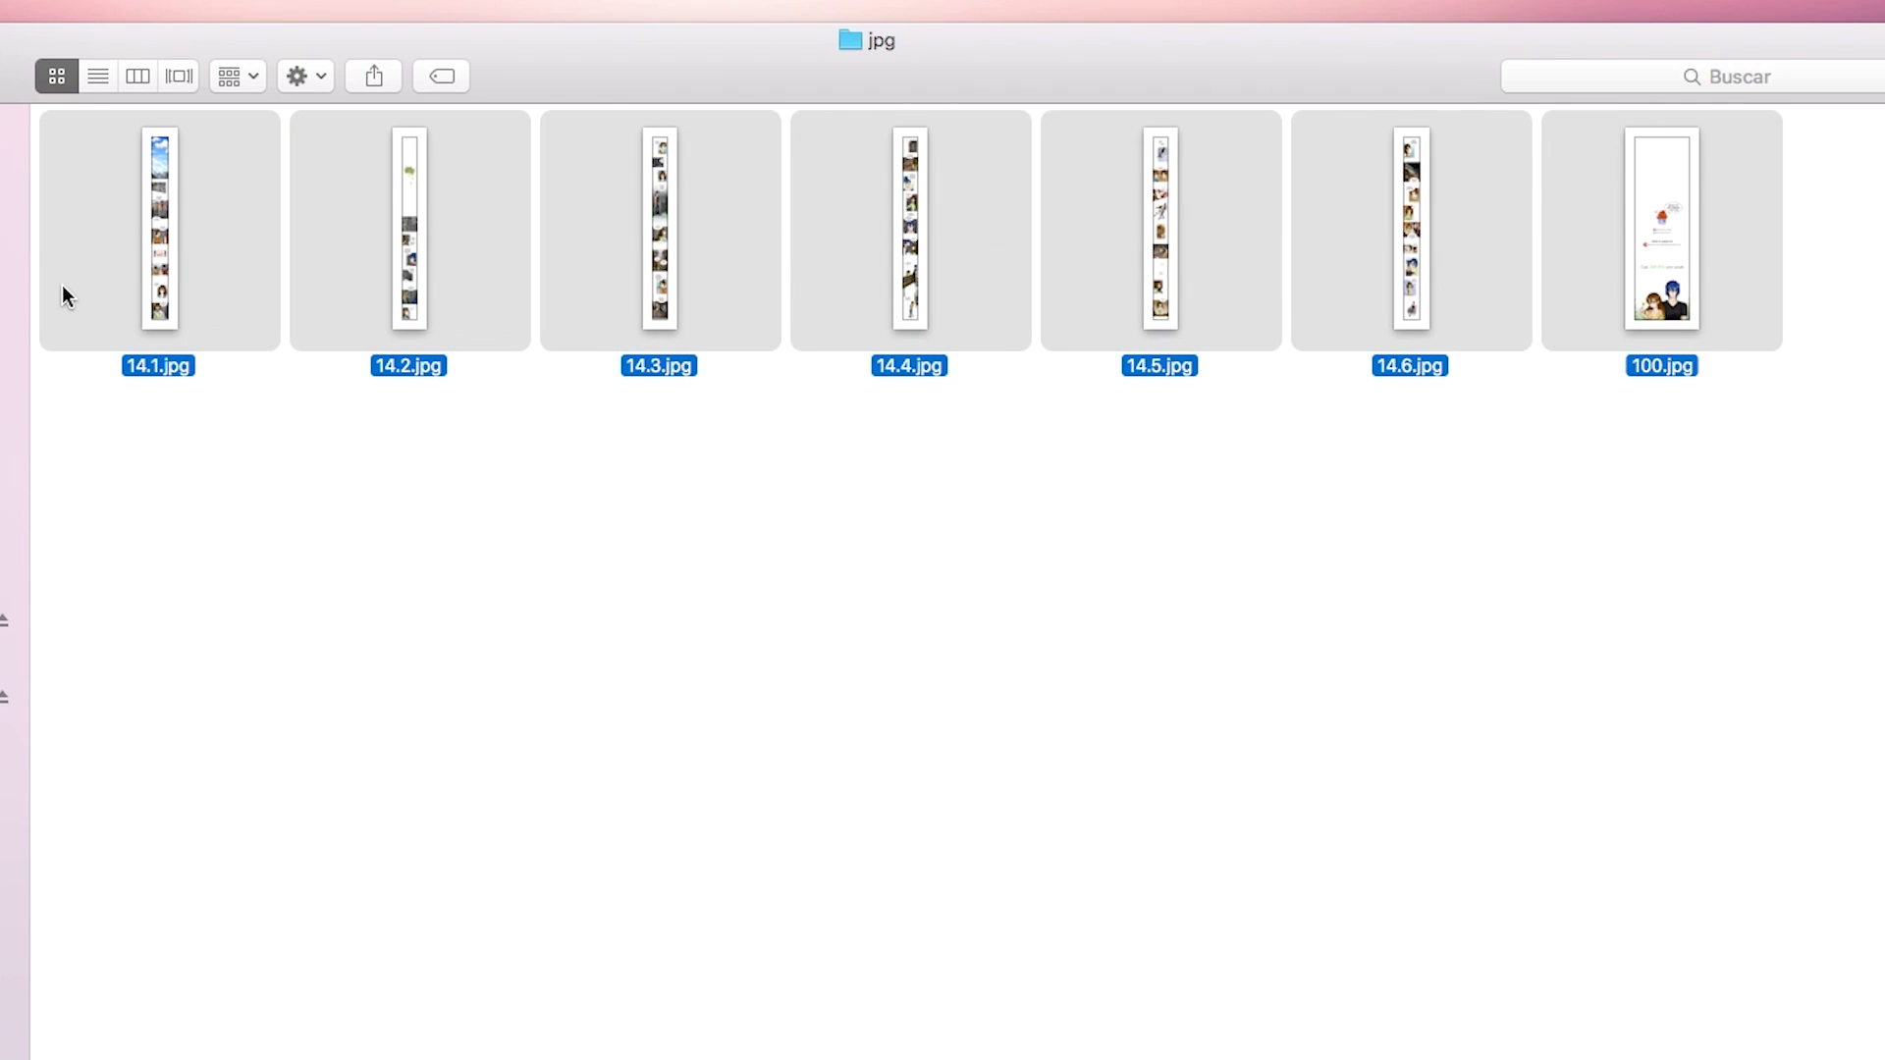
{"action": "left_click", "coordinate": [1227, 845]}
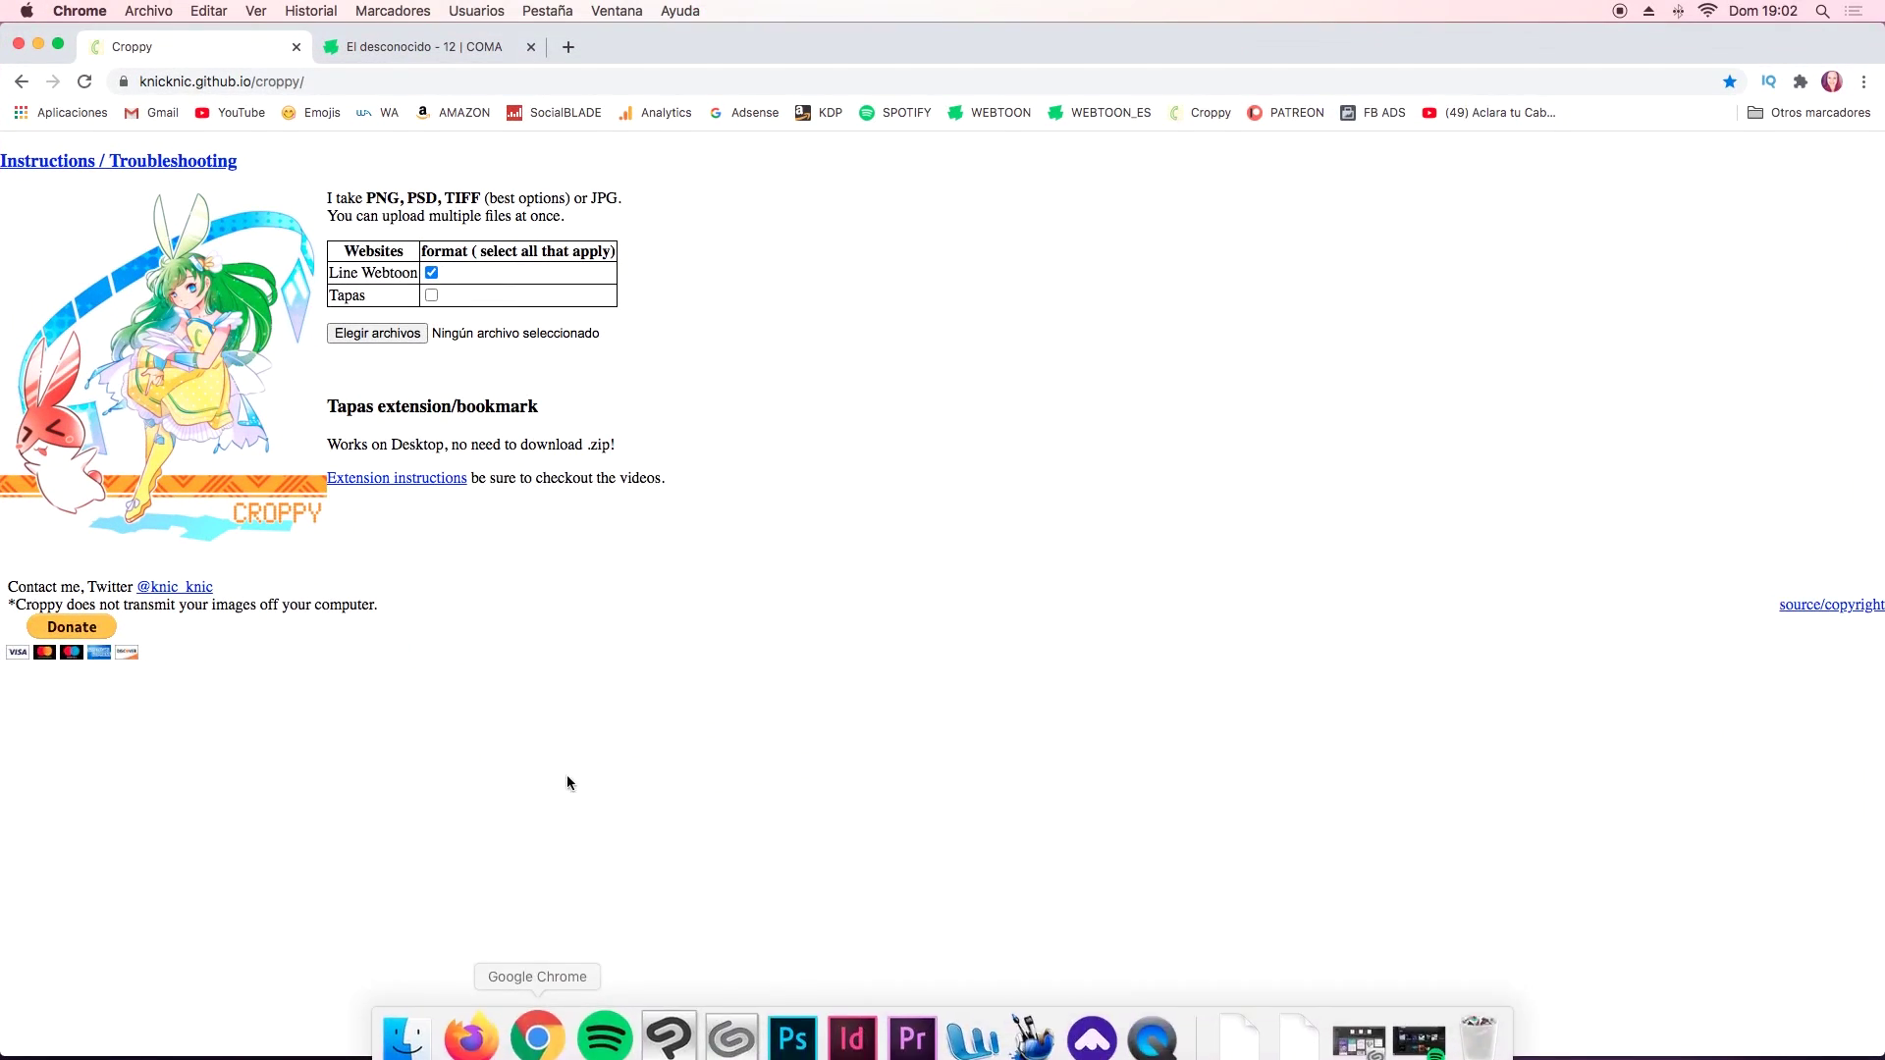
{"action": "left_click", "coordinate": [322, 77]}
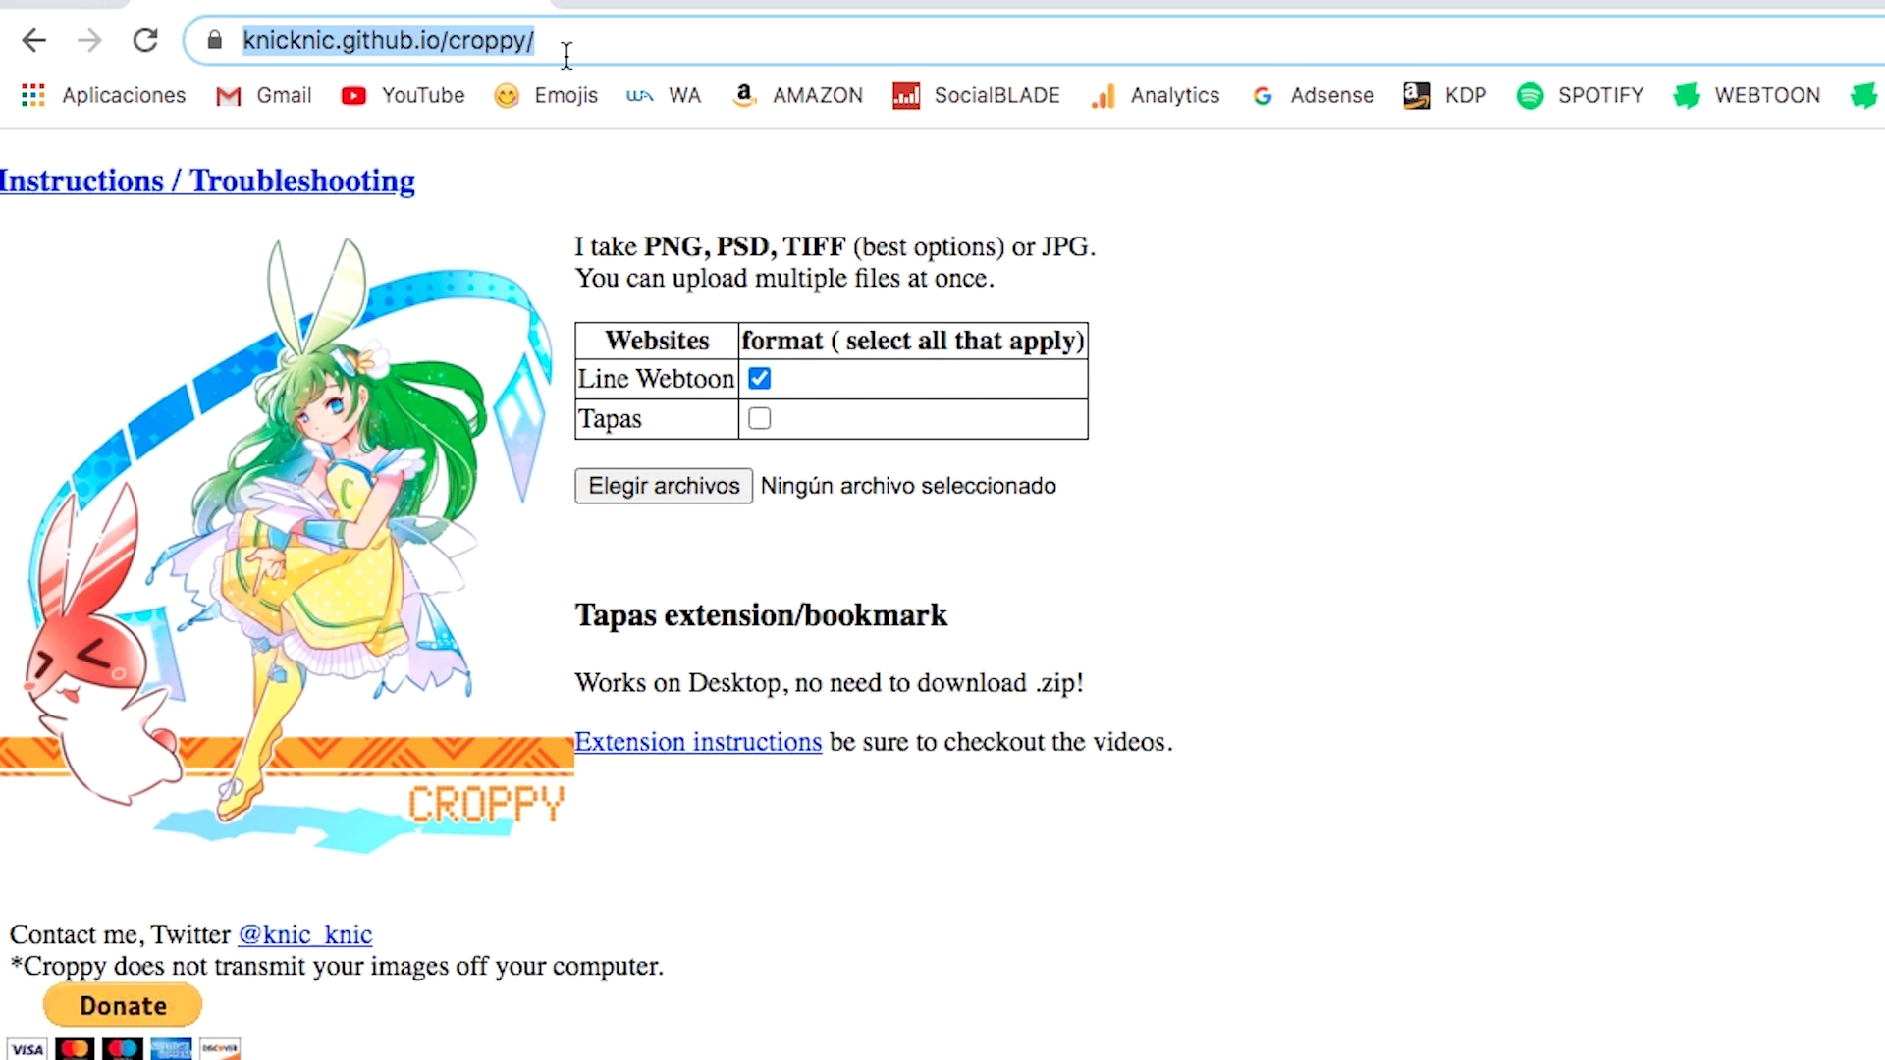
{"action": "left_click", "coordinate": [704, 294]}
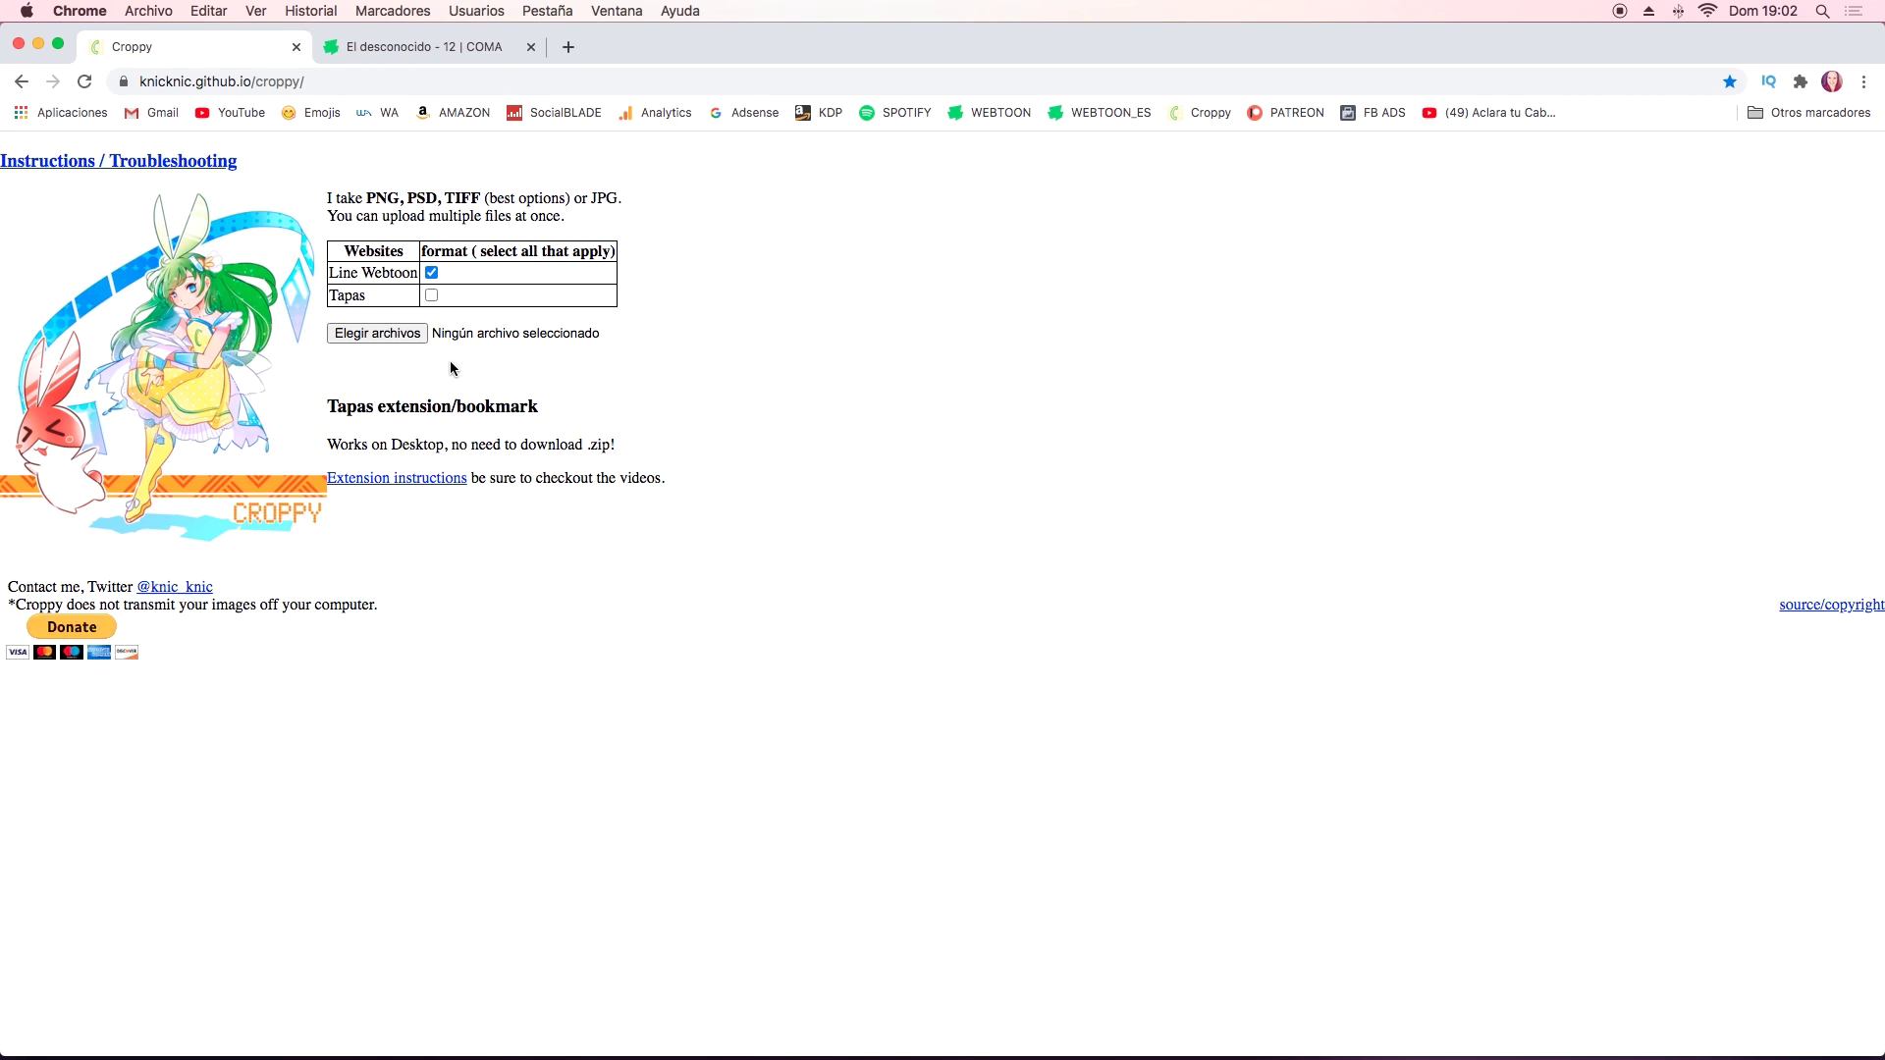
Load 14.6.jpg and 100.jpg from WEBTOON Coma > CASTELLANO > 14 > jpg into Croppy.
{"action": "left_click", "coordinate": [391, 336]}
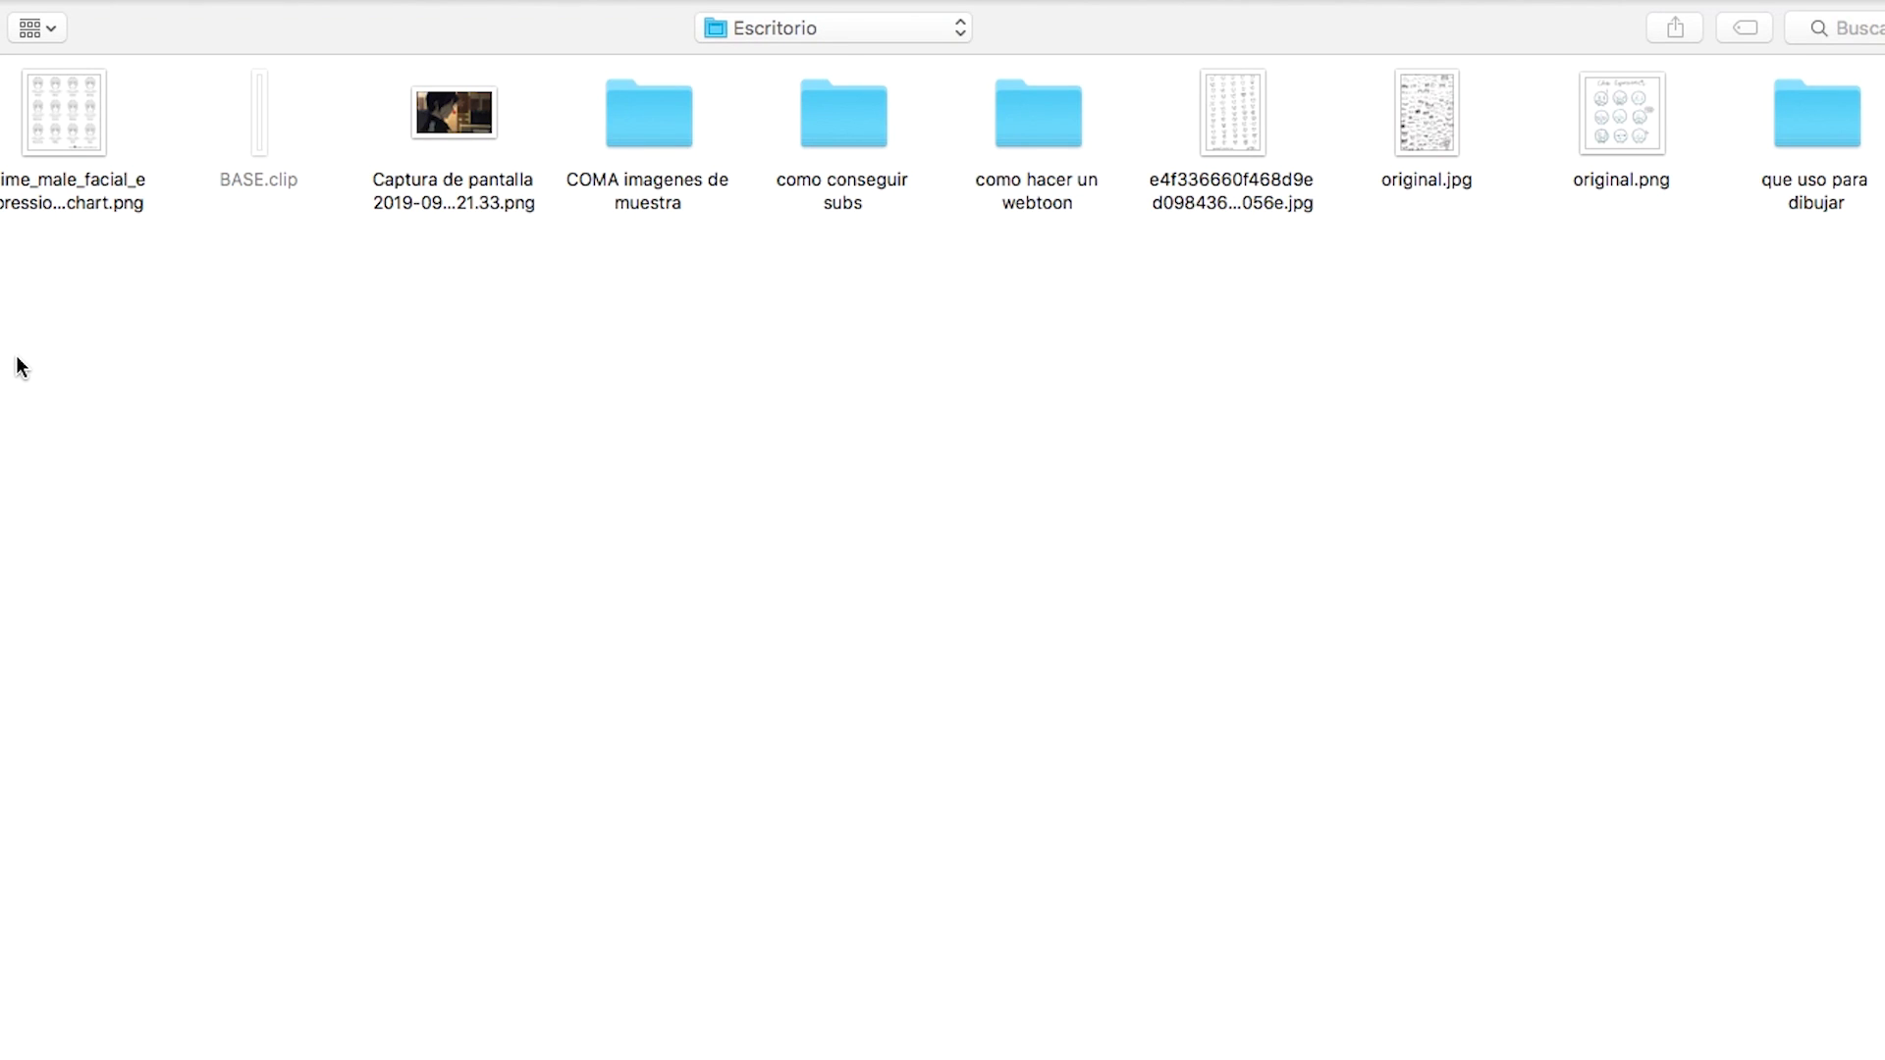
{"action": "key", "text": "Return"}
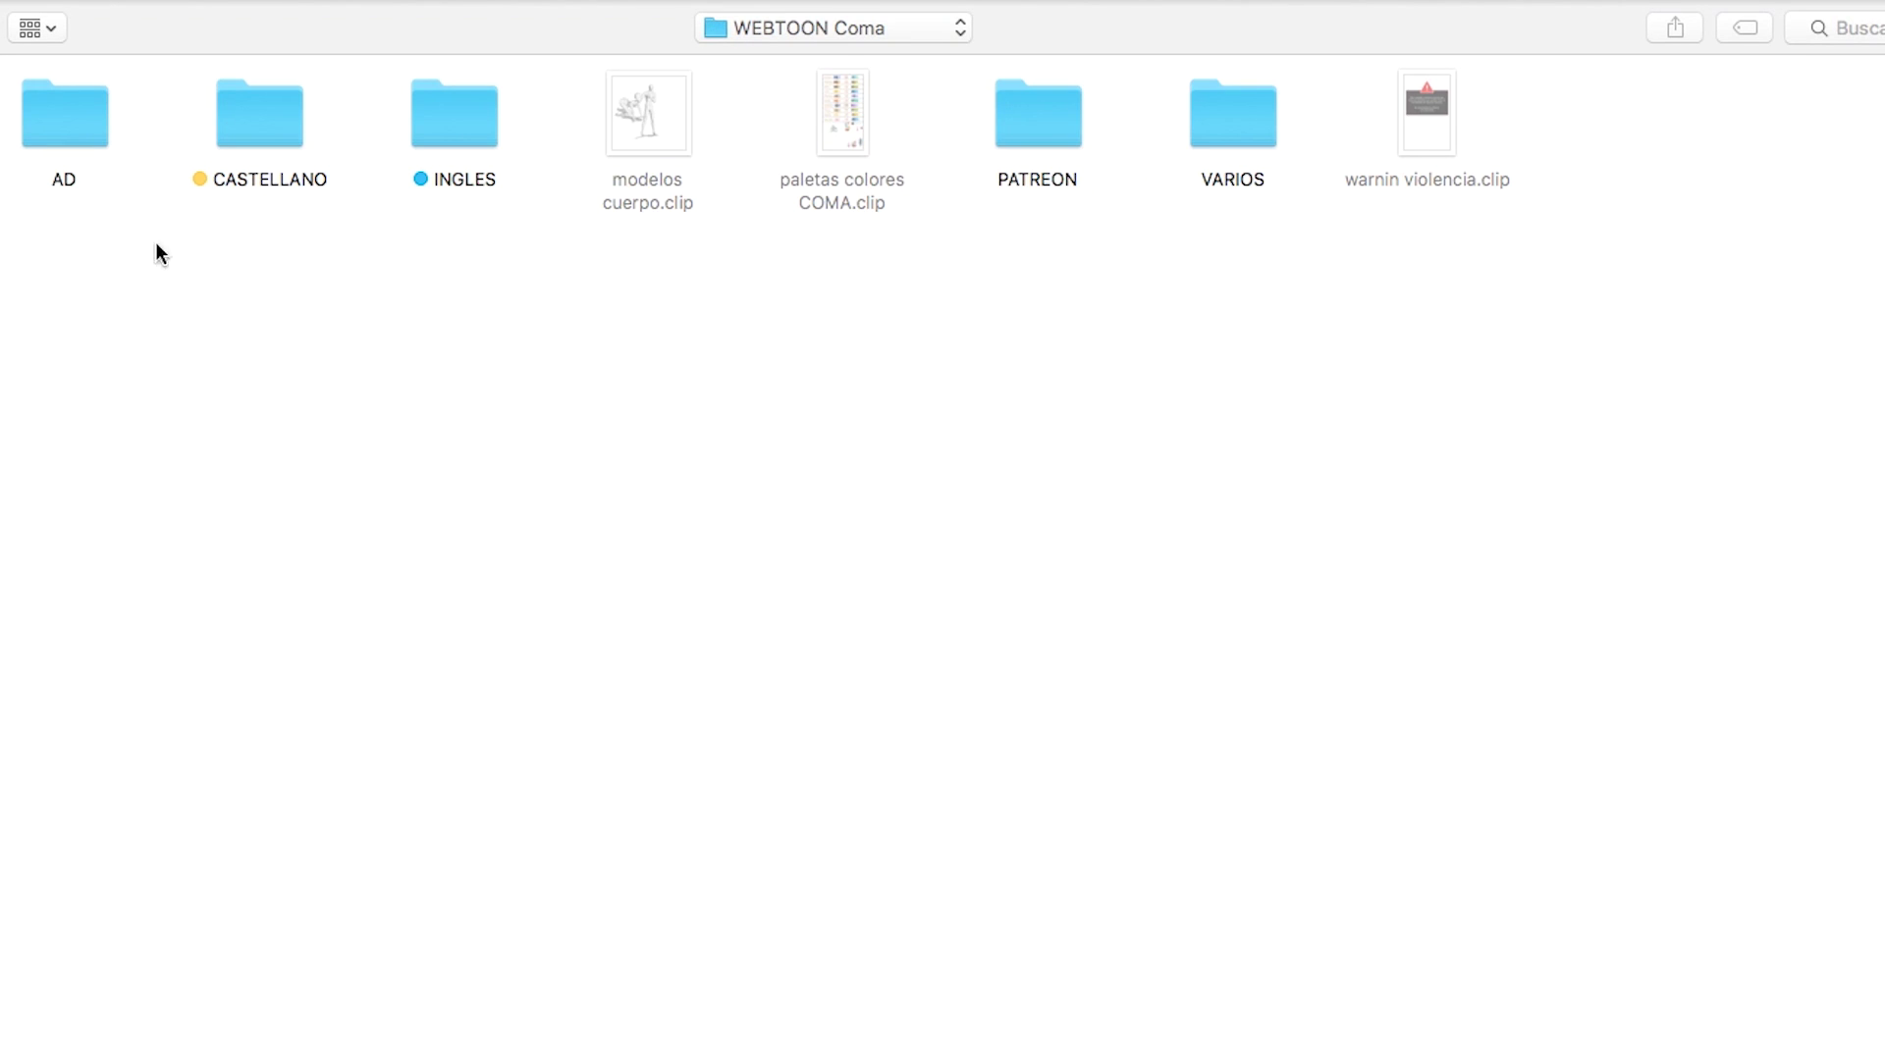
{"action": "double_click", "coordinate": [295, 138]}
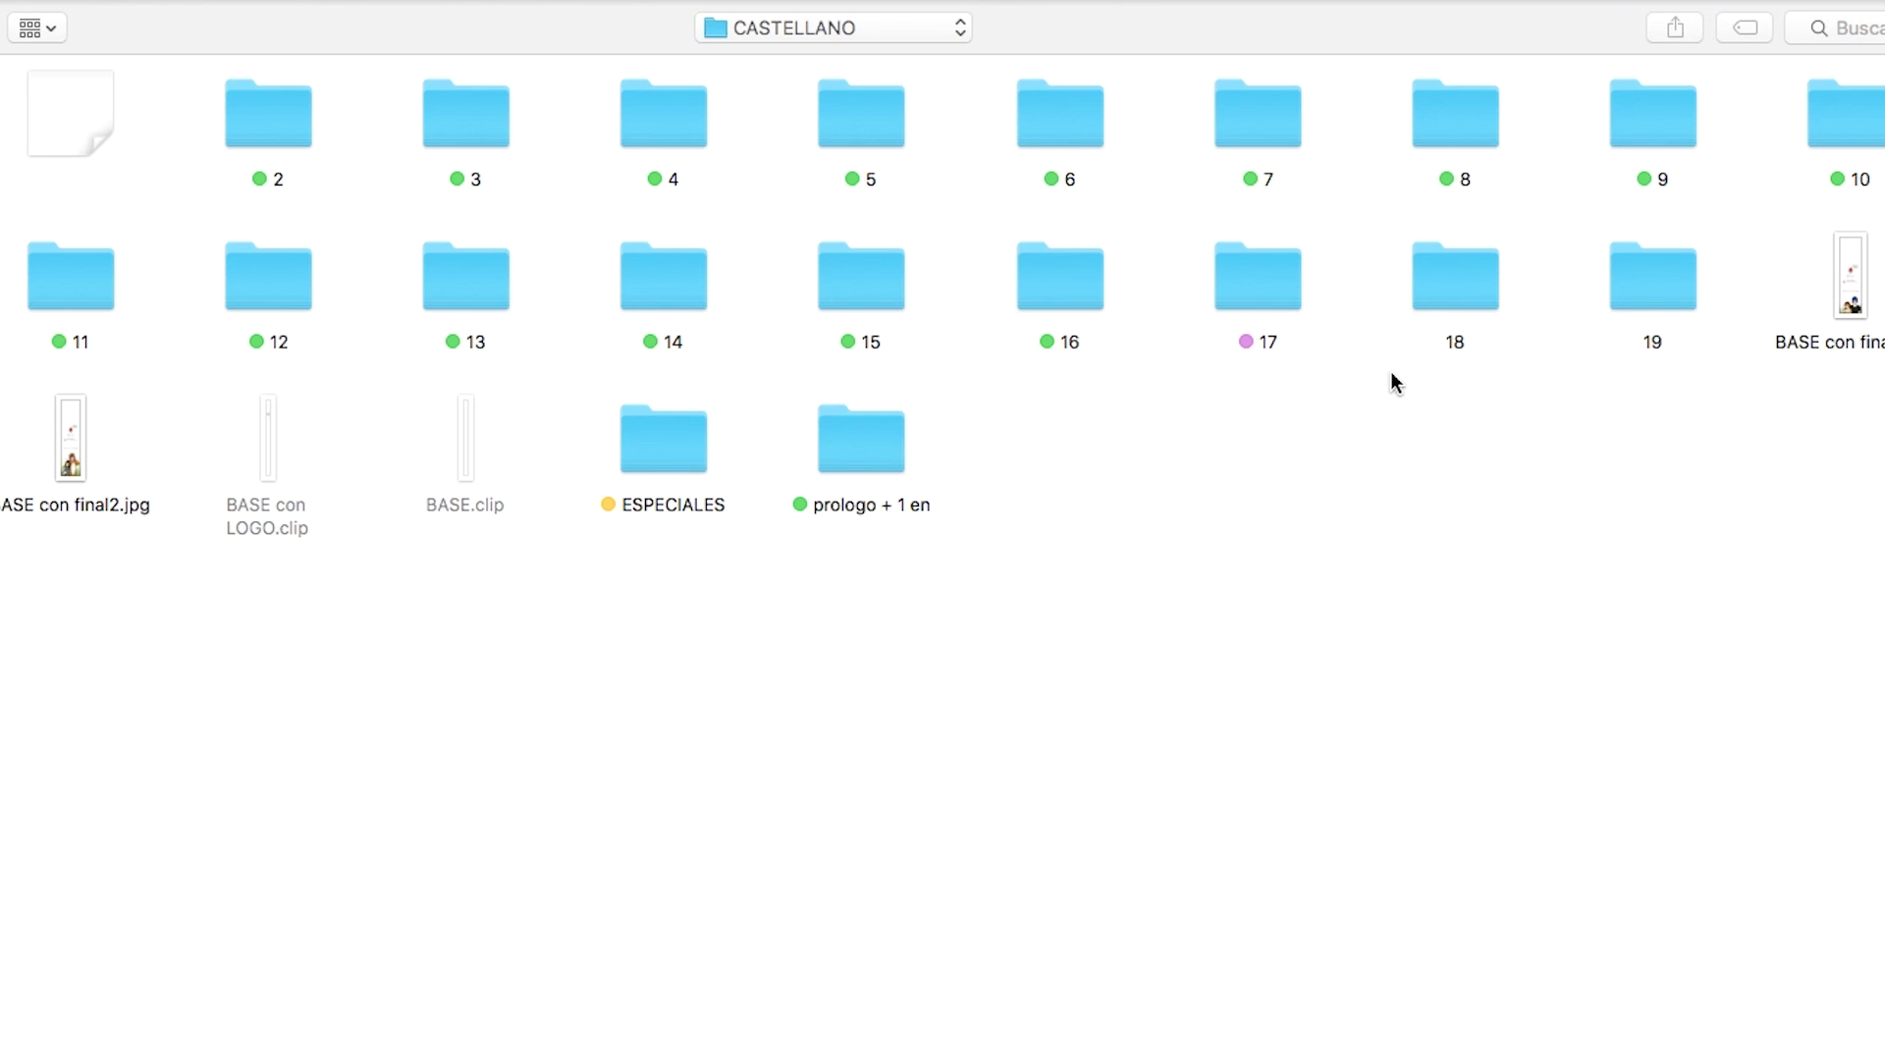
{"action": "left_click", "coordinate": [1060, 299]}
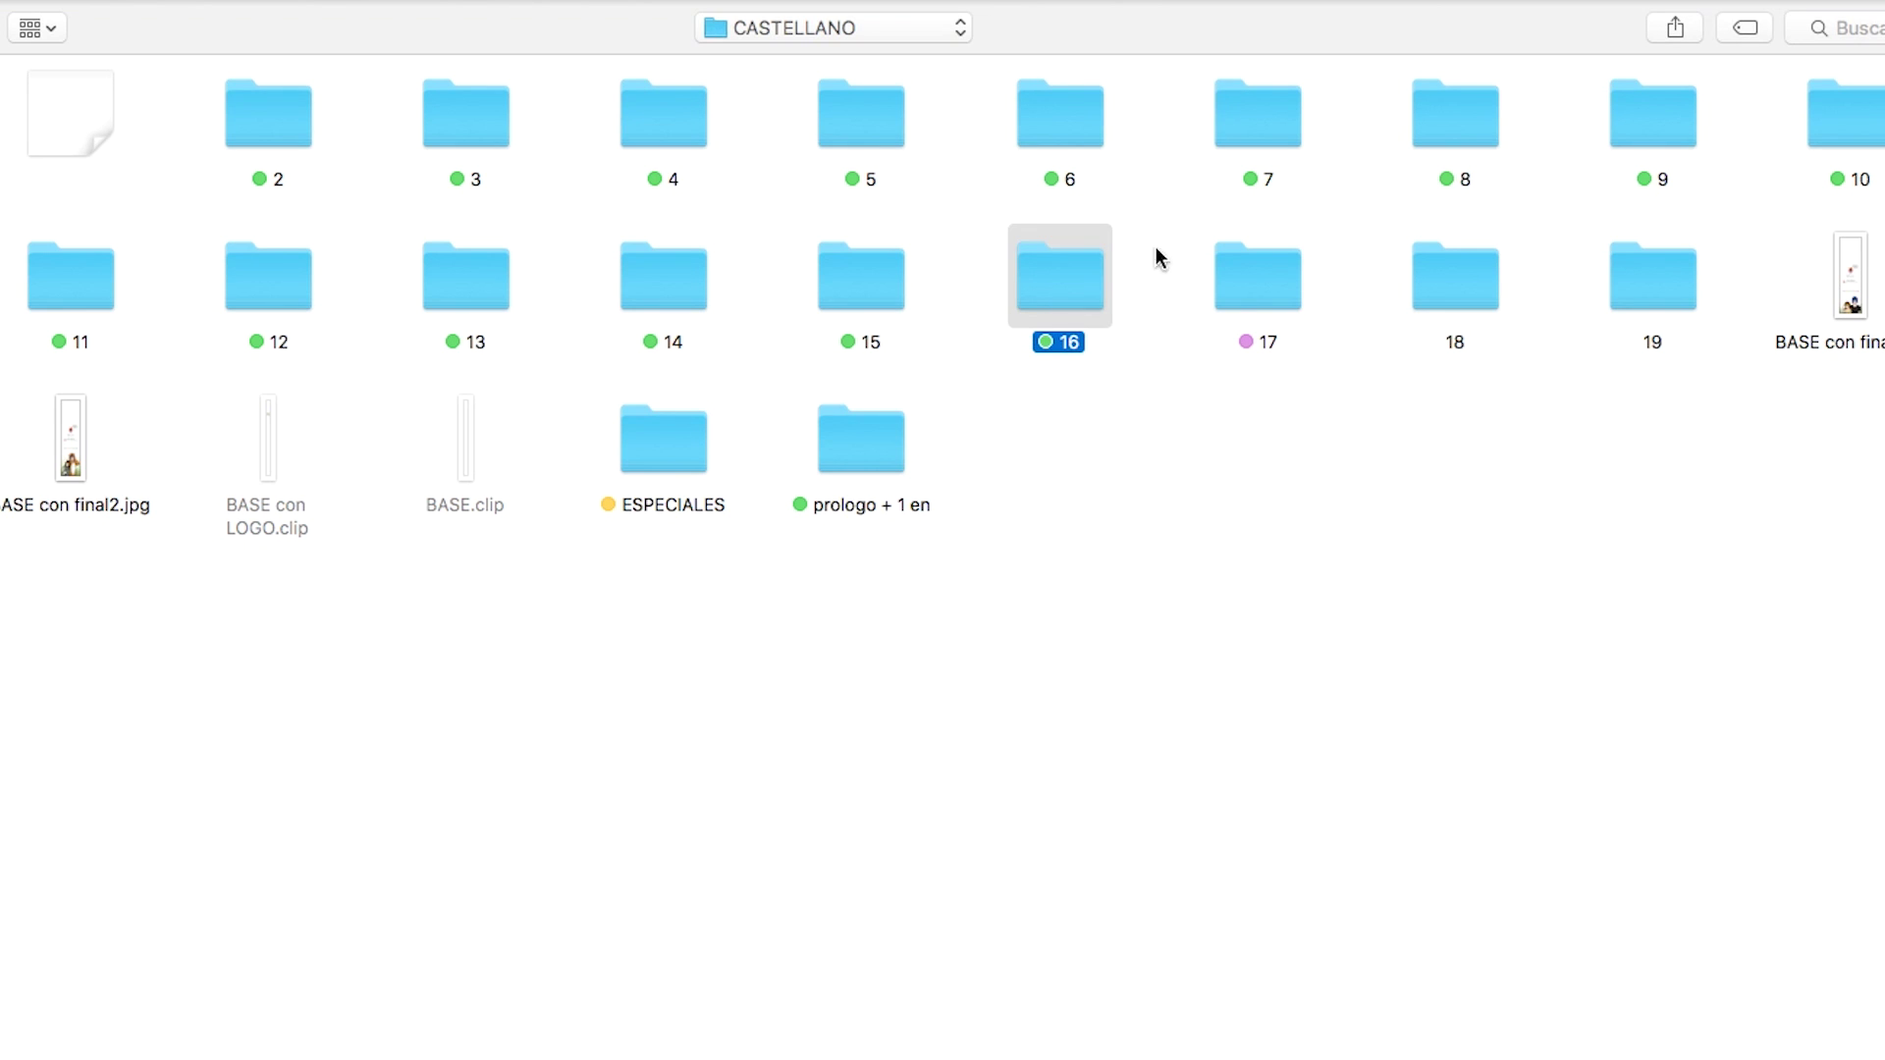
{"action": "double_click", "coordinate": [665, 295]}
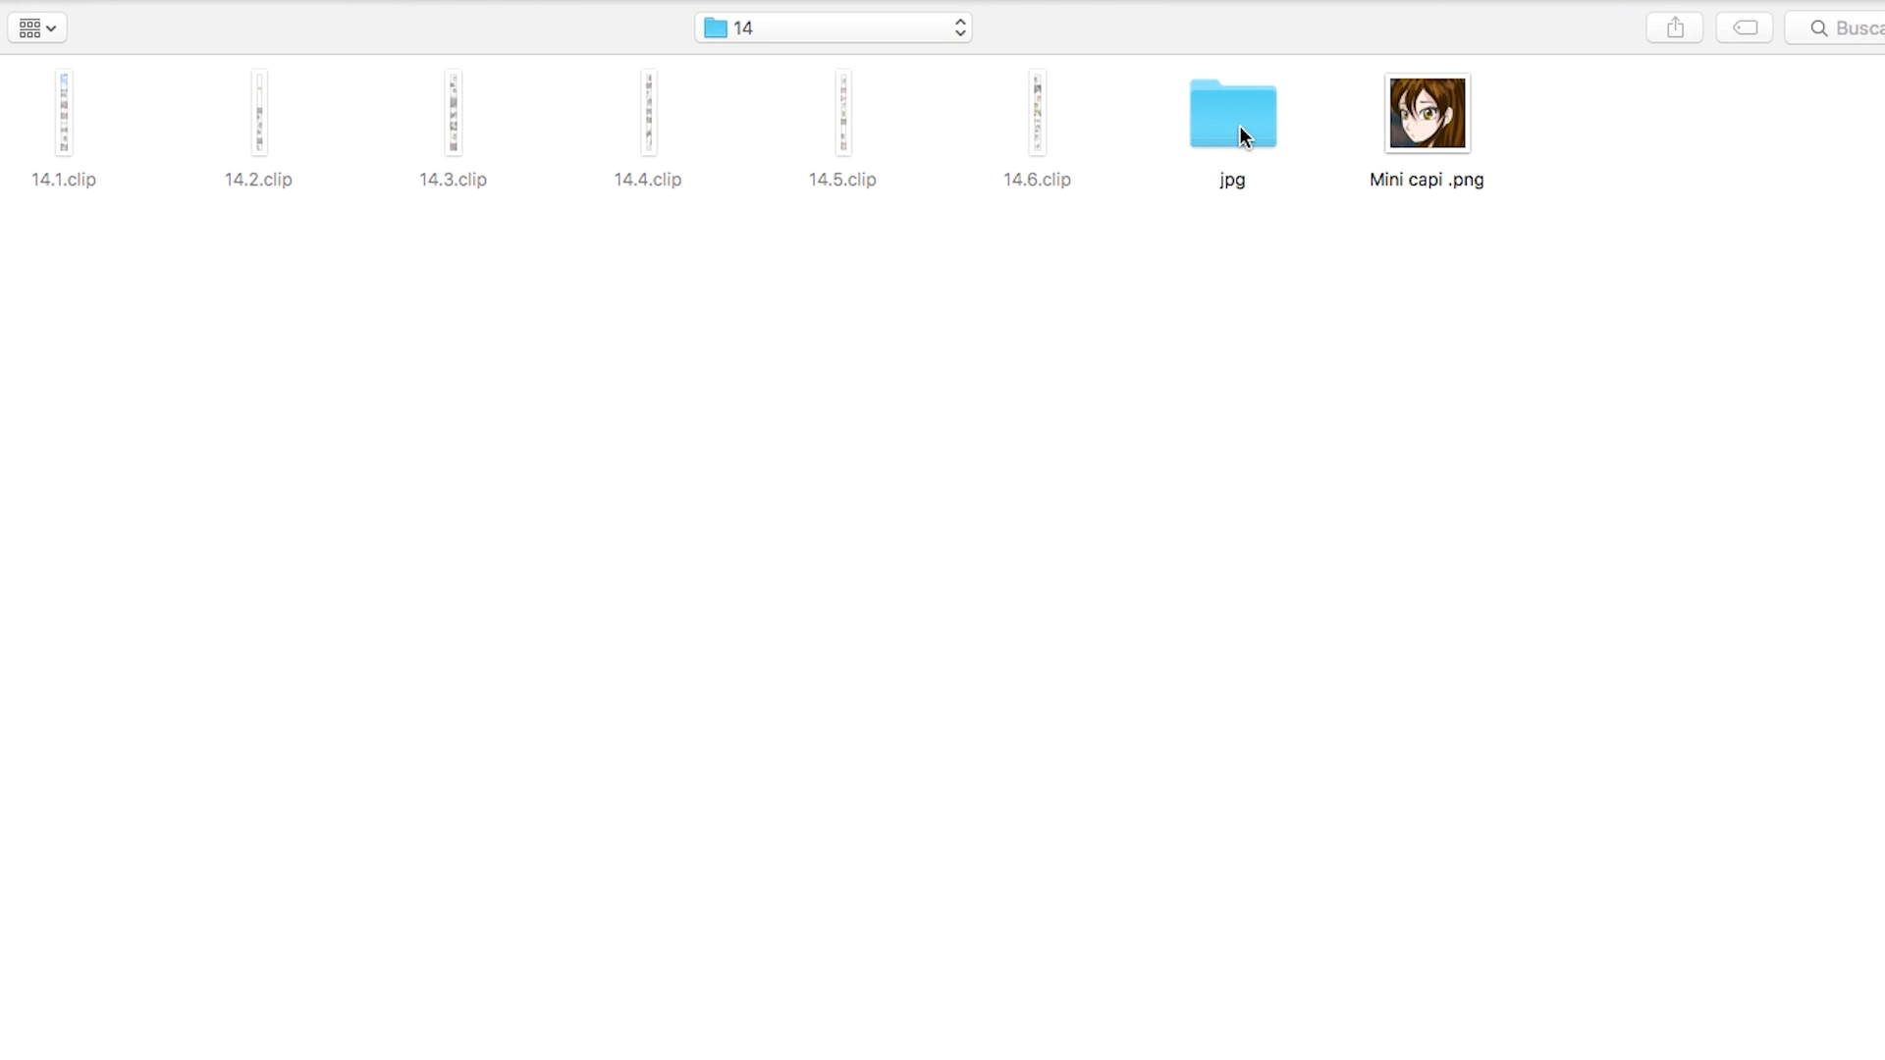
{"action": "double_click", "coordinate": [1245, 127]}
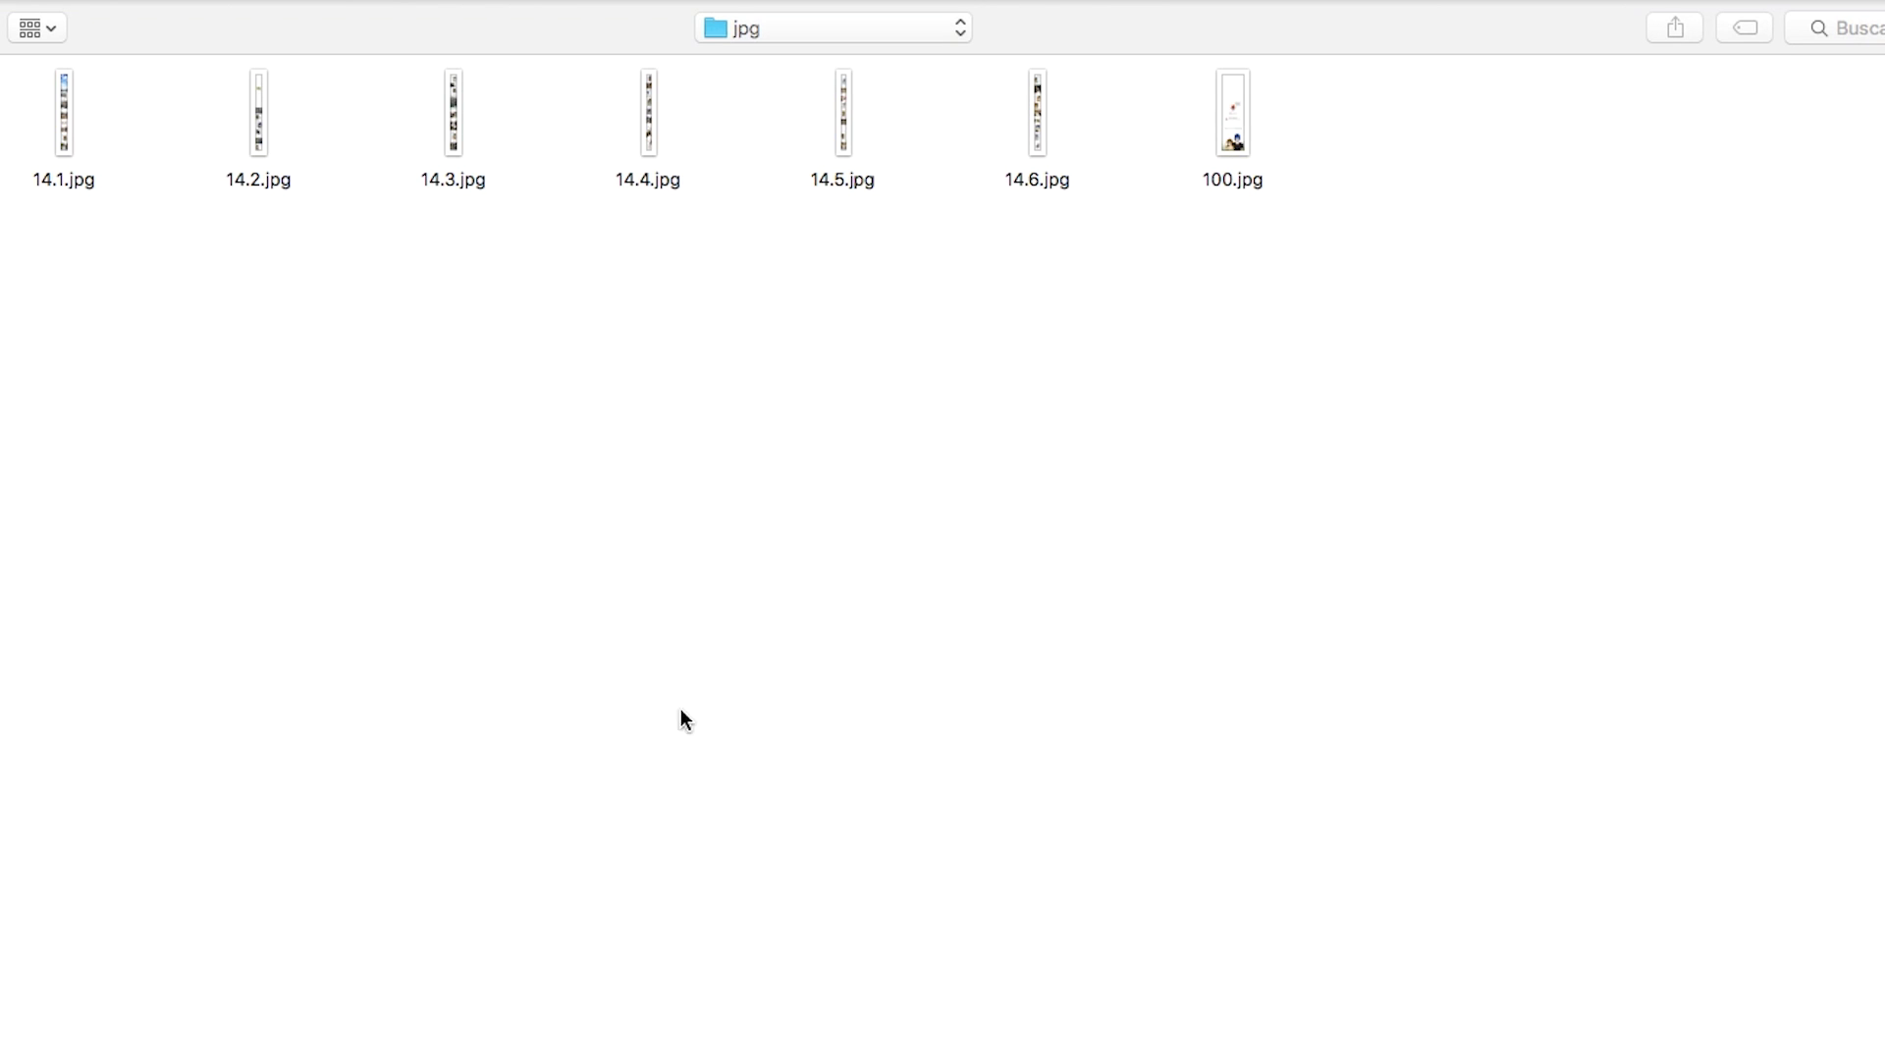
{"action": "left_click_drag", "start_coordinate": [1284, 214], "coordinate": [976, 93]}
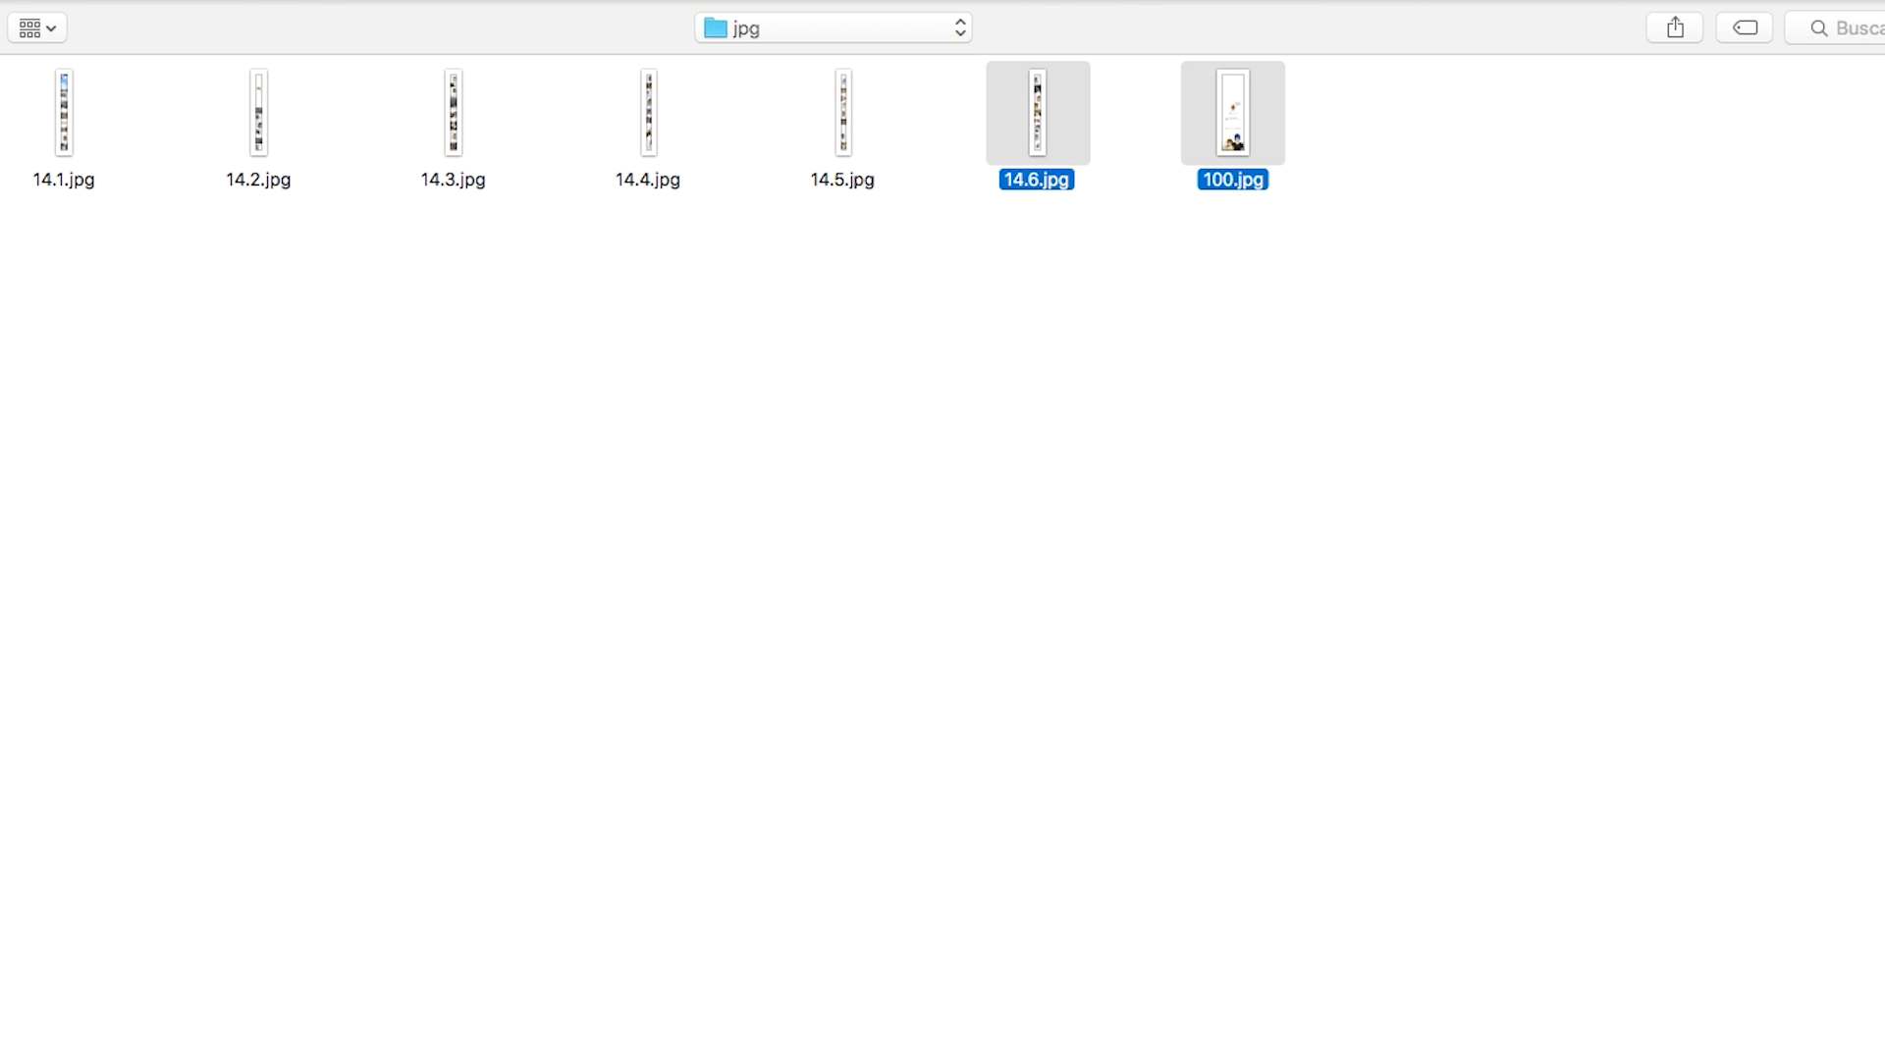
{"action": "left_click", "coordinate": [1675, 917]}
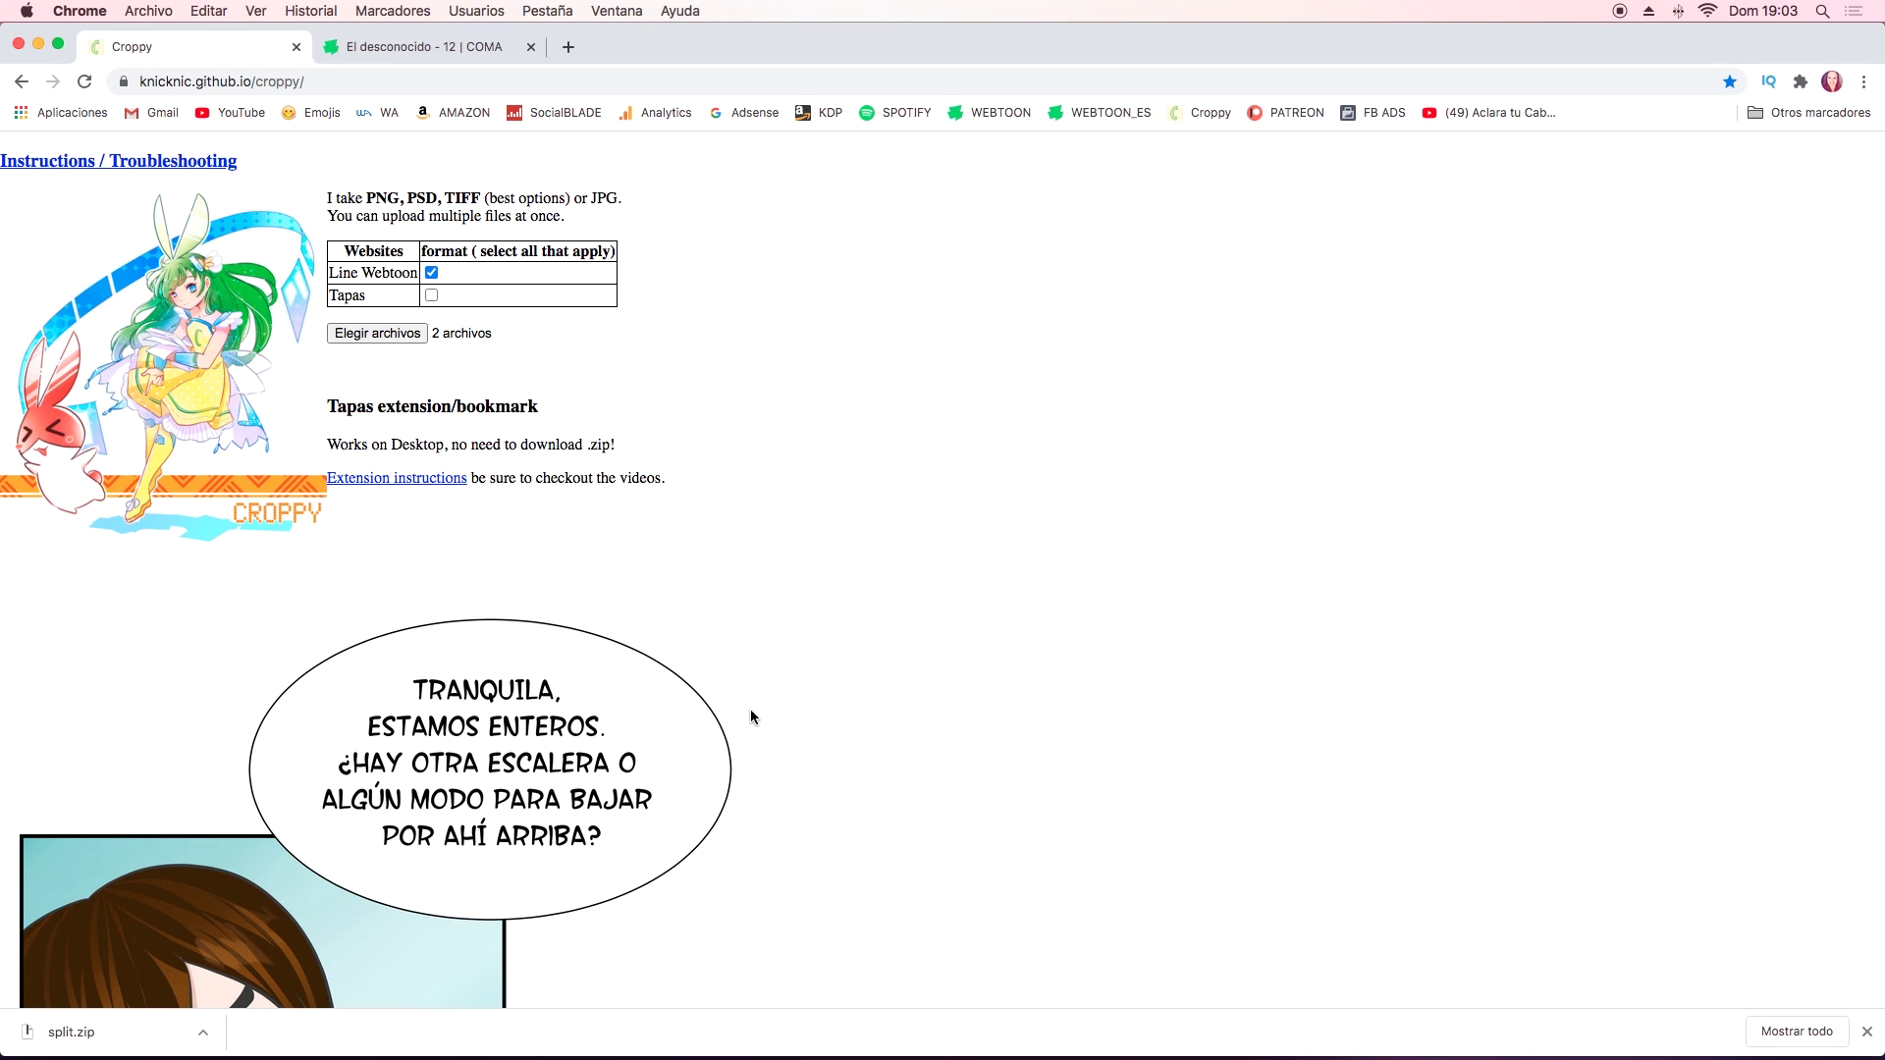
Scroll up and down through Croppy's sliced panels to review the split chair strip.
{"action": "scroll", "coordinate": [750, 709], "scroll_direction": "down", "scroll_amount": 3}
{"action": "scroll", "coordinate": [751, 709], "scroll_direction": "down", "scroll_amount": 4}
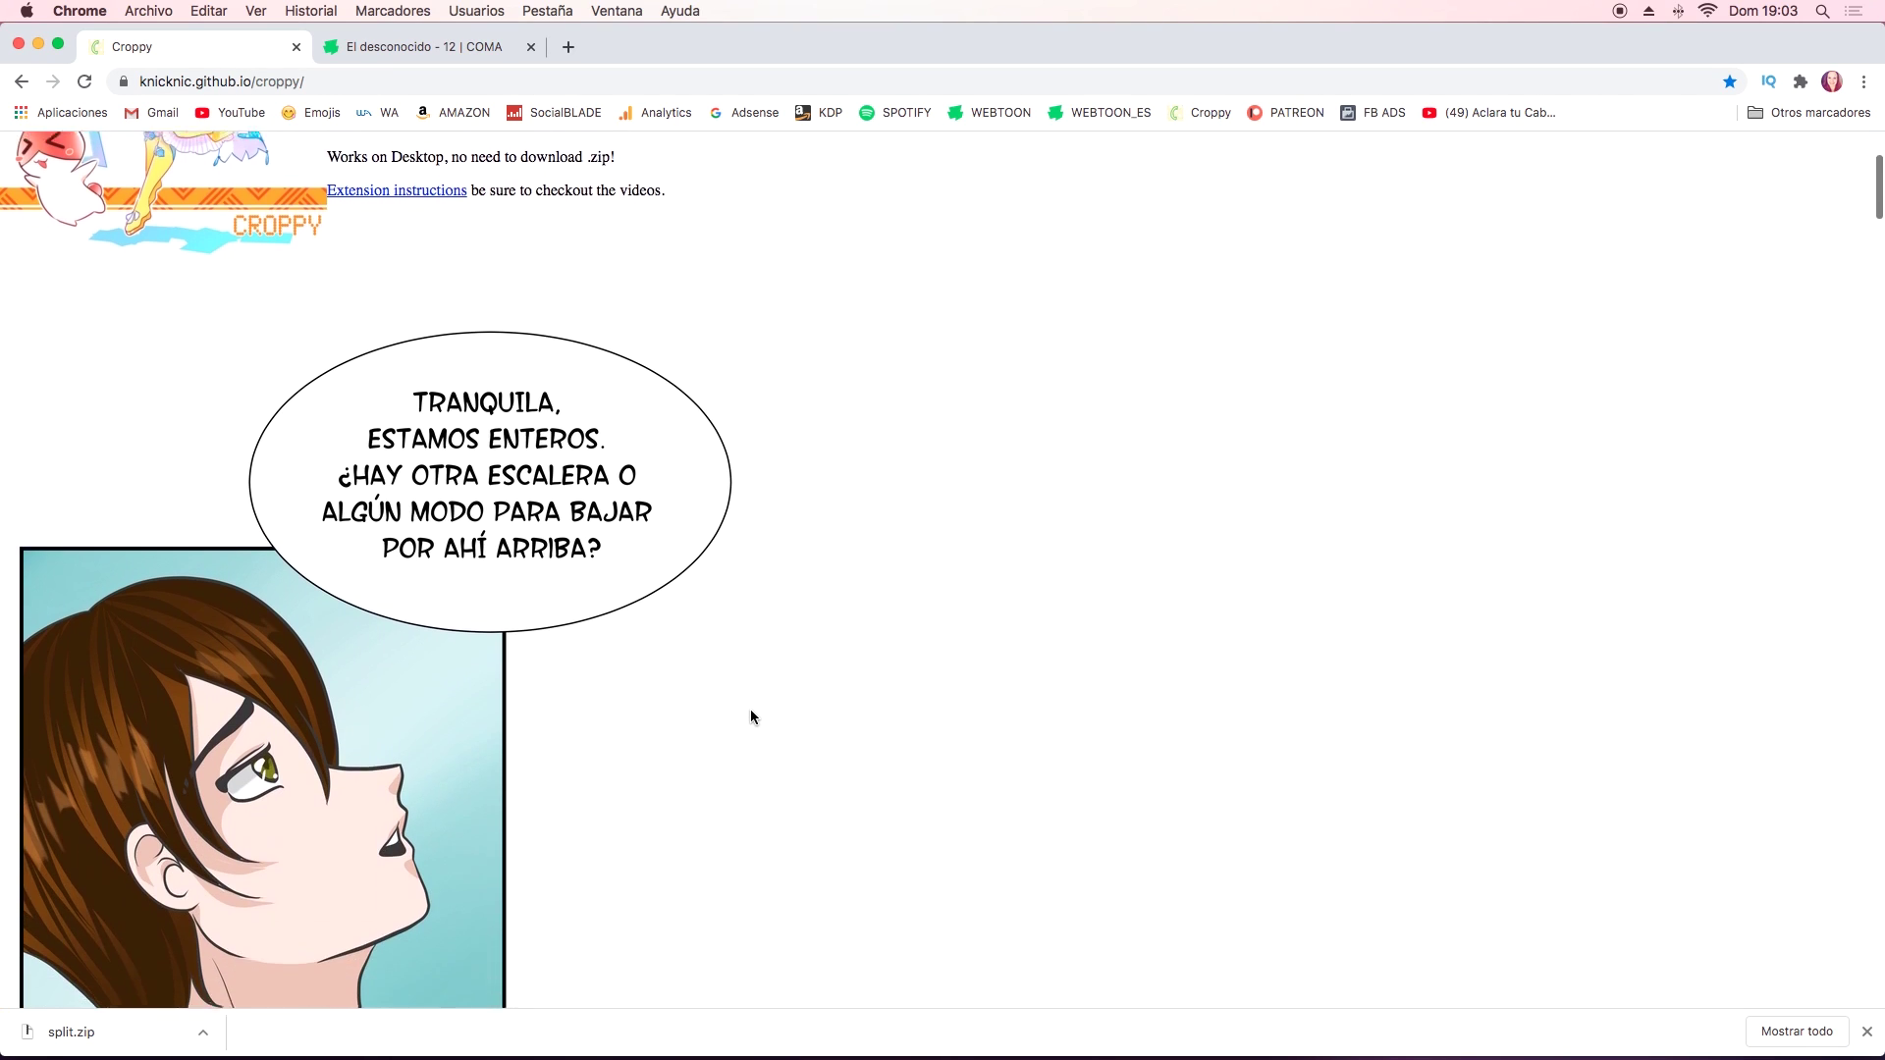
{"action": "scroll", "coordinate": [750, 709], "scroll_direction": "down", "scroll_amount": 3}
{"action": "scroll", "coordinate": [750, 709], "scroll_direction": "down", "scroll_amount": 2}
{"action": "scroll", "coordinate": [751, 710], "scroll_direction": "down", "scroll_amount": 5}
{"action": "scroll", "coordinate": [750, 710], "scroll_direction": "down", "scroll_amount": 5}
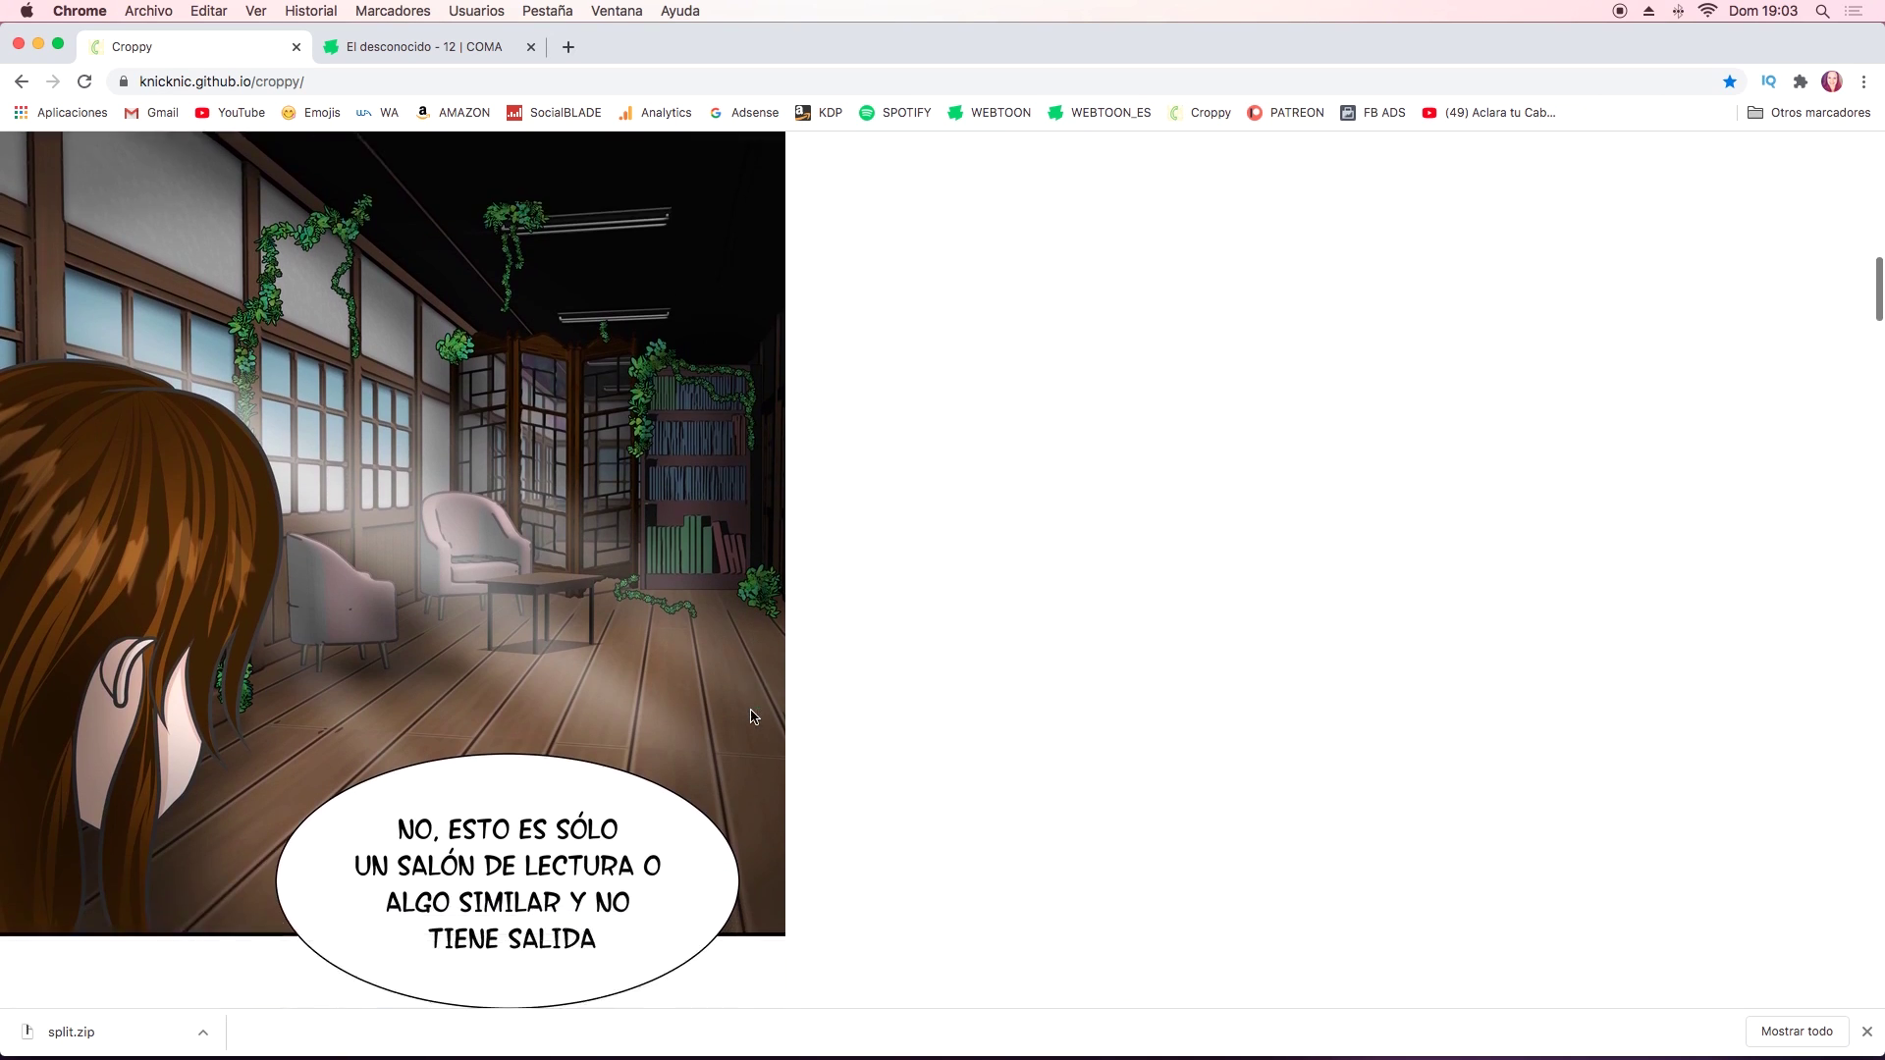
{"action": "scroll", "coordinate": [751, 710], "scroll_direction": "down", "scroll_amount": 5}
{"action": "scroll", "coordinate": [750, 710], "scroll_direction": "down", "scroll_amount": 5}
{"action": "scroll", "coordinate": [750, 717], "scroll_direction": "down", "scroll_amount": 5}
{"action": "scroll", "coordinate": [750, 717], "scroll_direction": "down", "scroll_amount": 5}
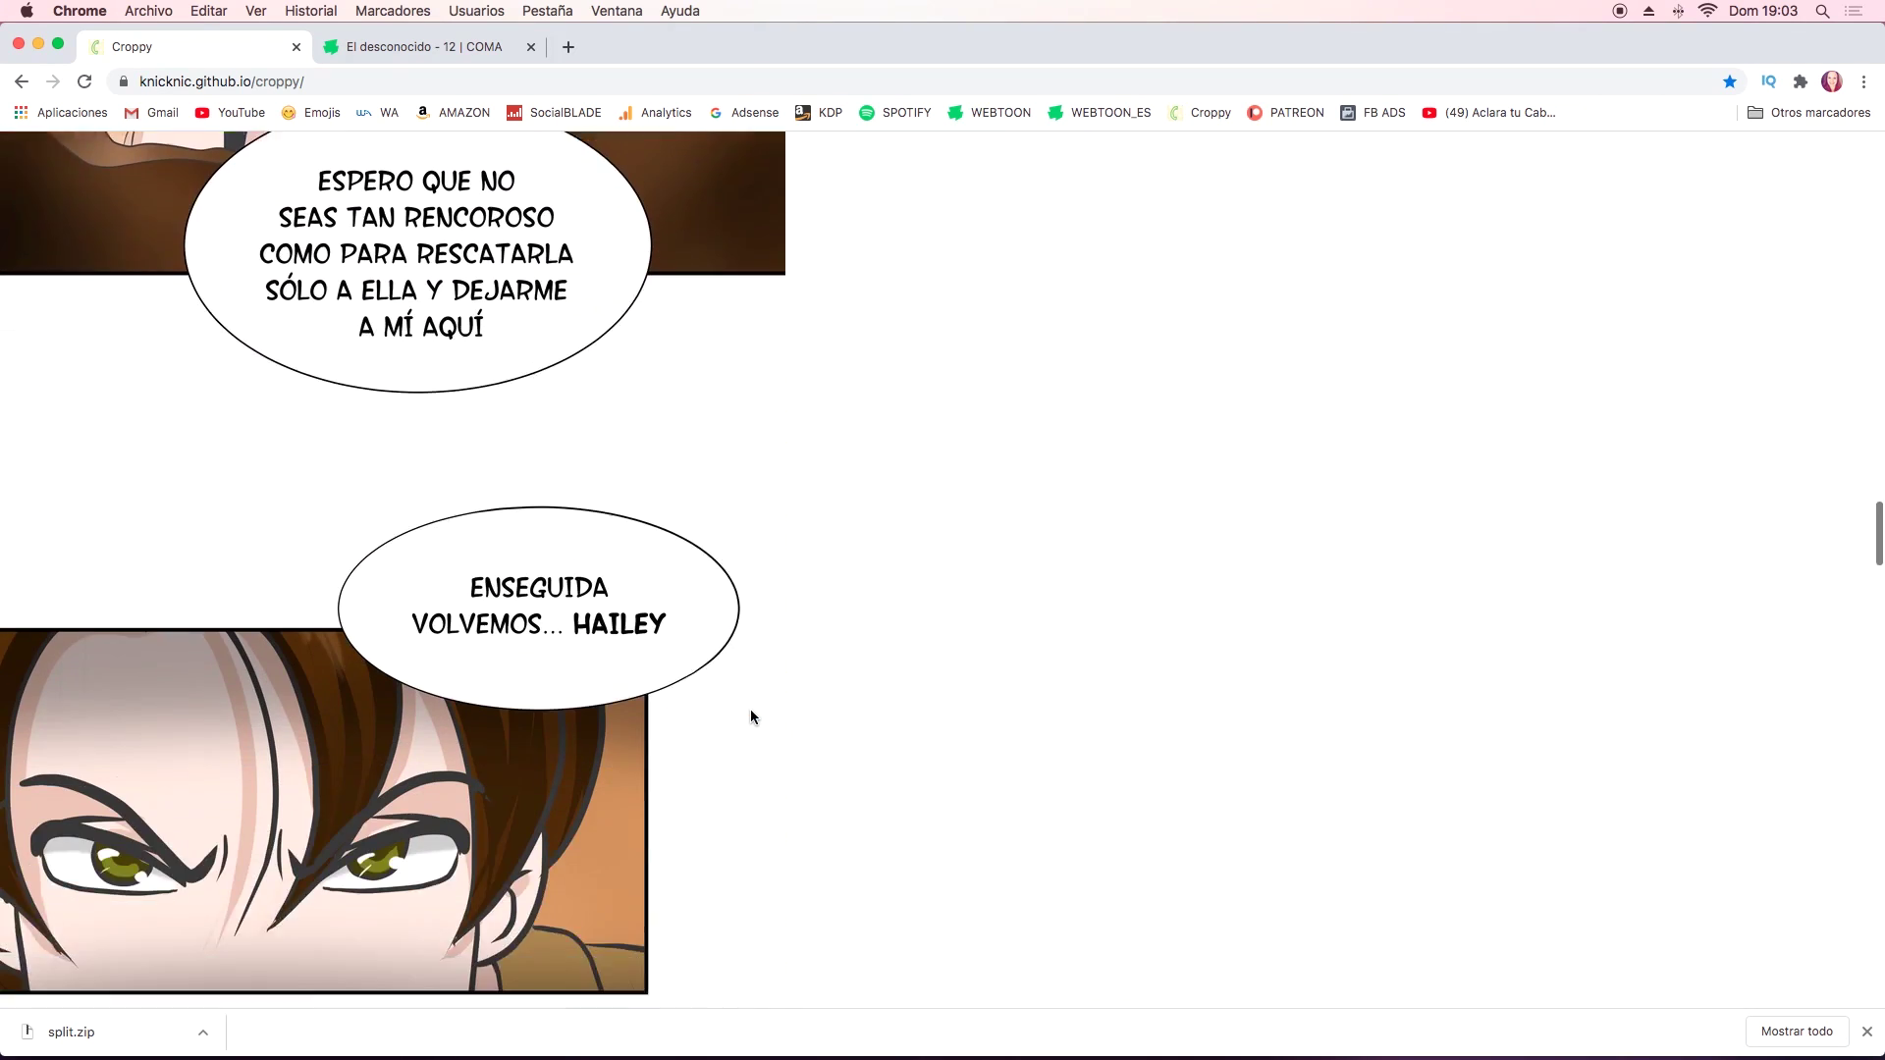
{"action": "scroll", "coordinate": [750, 717], "scroll_direction": "down", "scroll_amount": 5}
{"action": "scroll", "coordinate": [750, 717], "scroll_direction": "down", "scroll_amount": 5}
{"action": "scroll", "coordinate": [750, 717], "scroll_direction": "down", "scroll_amount": 5}
{"action": "scroll", "coordinate": [751, 717], "scroll_direction": "down", "scroll_amount": 5}
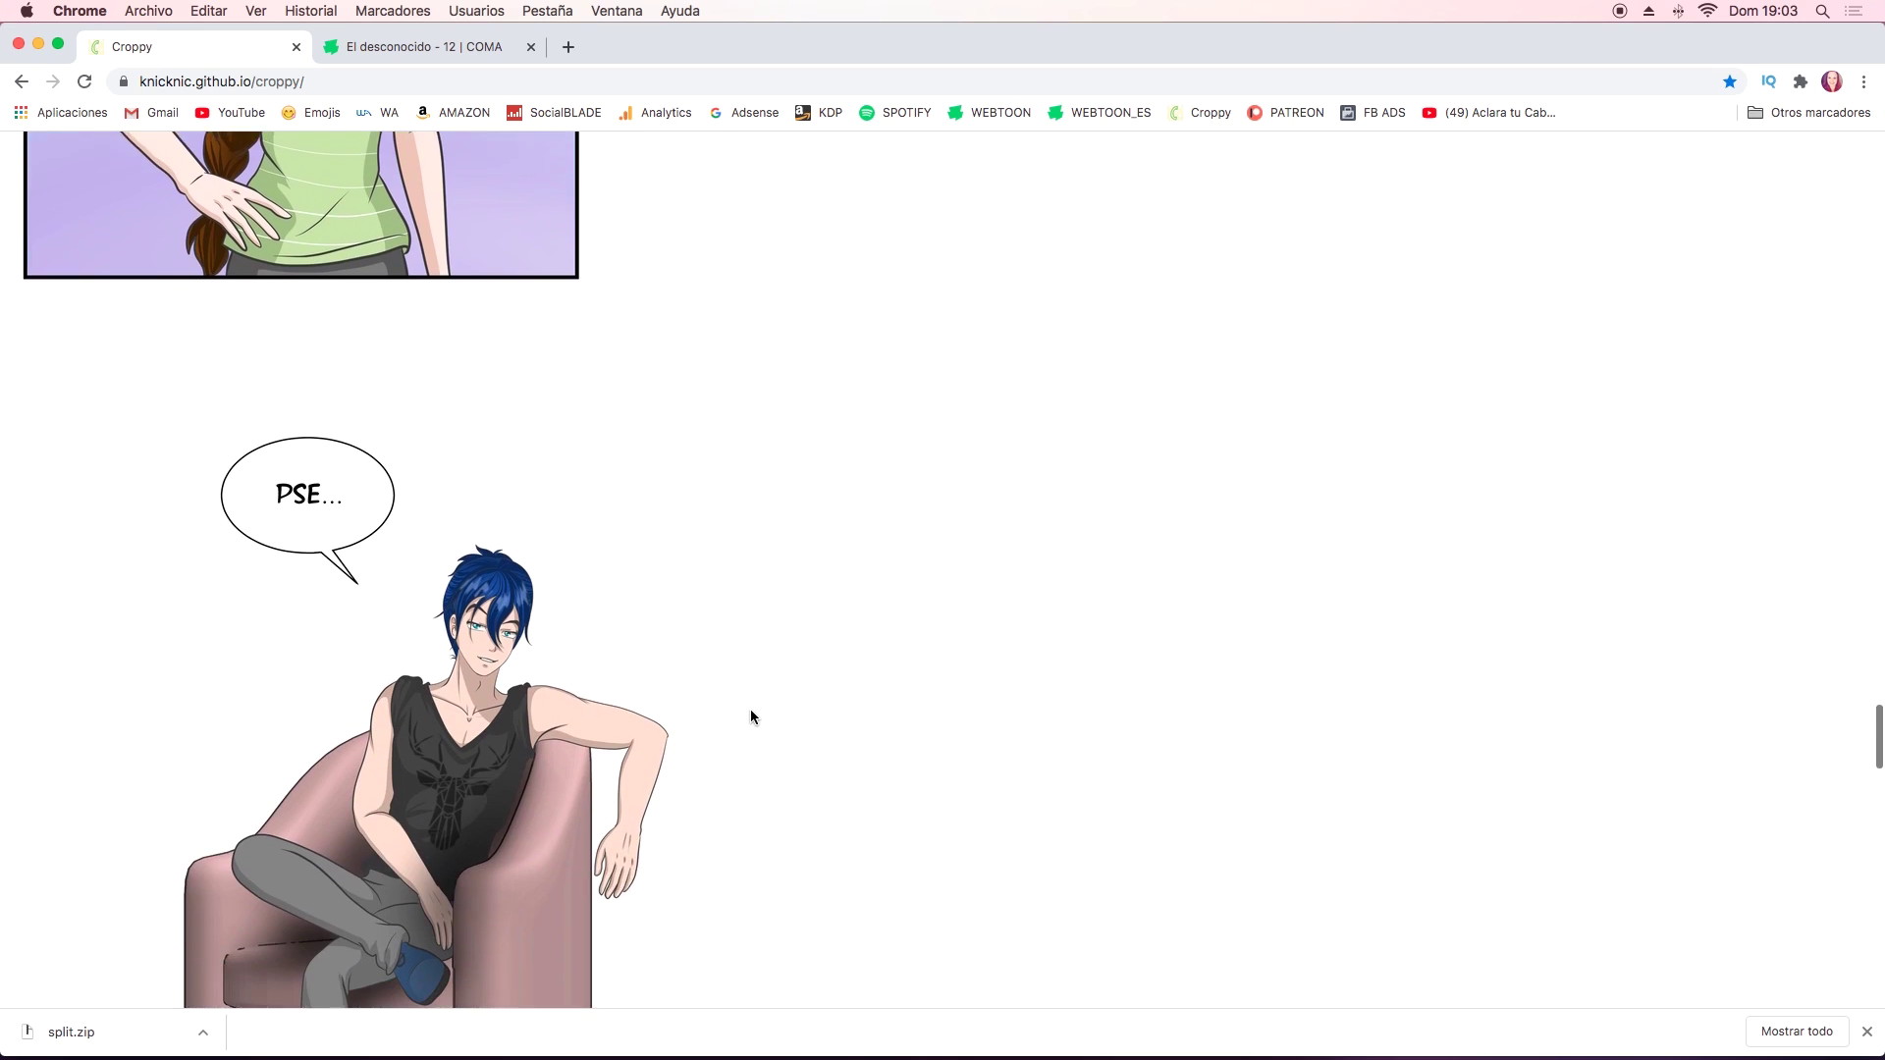
{"action": "scroll", "coordinate": [750, 717], "scroll_direction": "down", "scroll_amount": 5}
{"action": "scroll", "coordinate": [750, 717], "scroll_direction": "down", "scroll_amount": 5}
{"action": "scroll", "coordinate": [750, 716], "scroll_direction": "down", "scroll_amount": 3}
{"action": "scroll", "coordinate": [750, 717], "scroll_direction": "down", "scroll_amount": 2}
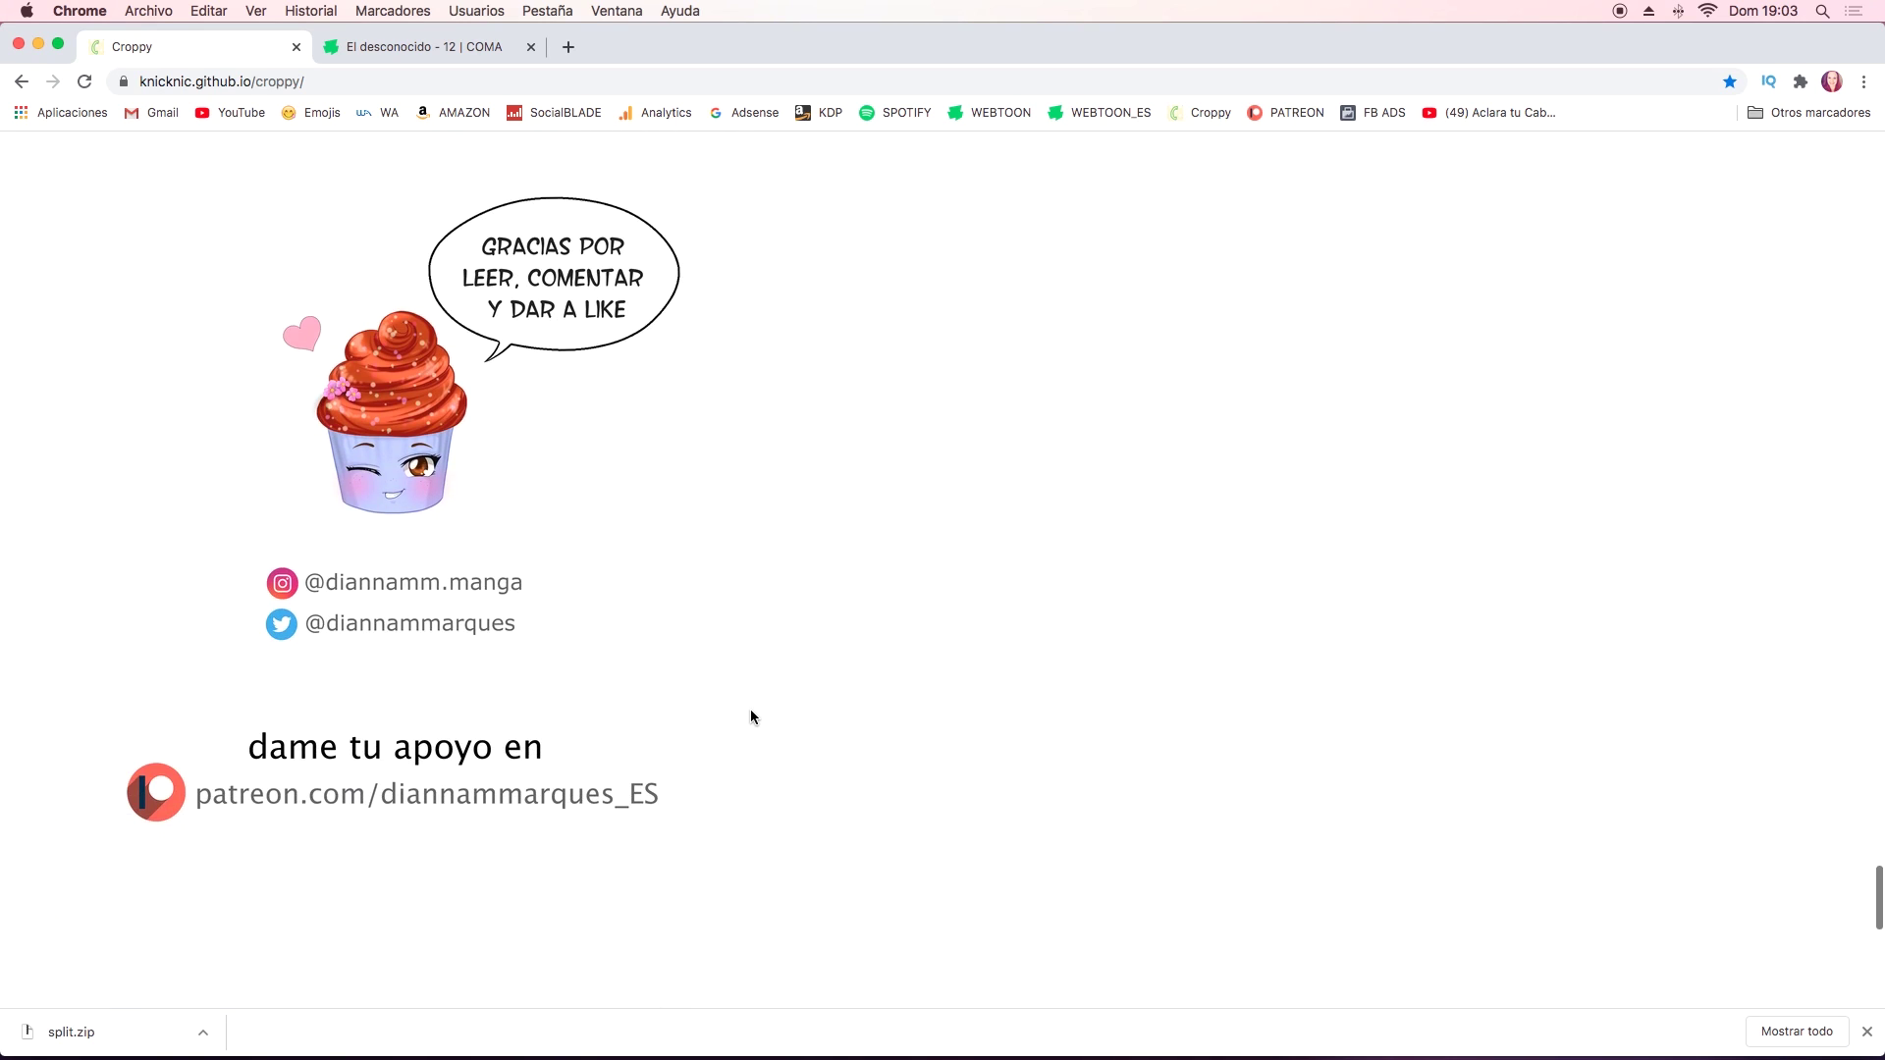
{"action": "scroll", "coordinate": [750, 717], "scroll_direction": "down", "scroll_amount": 1}
{"action": "scroll", "coordinate": [750, 717], "scroll_direction": "down", "scroll_amount": 1}
{"action": "scroll", "coordinate": [751, 716], "scroll_direction": "down", "scroll_amount": 5}
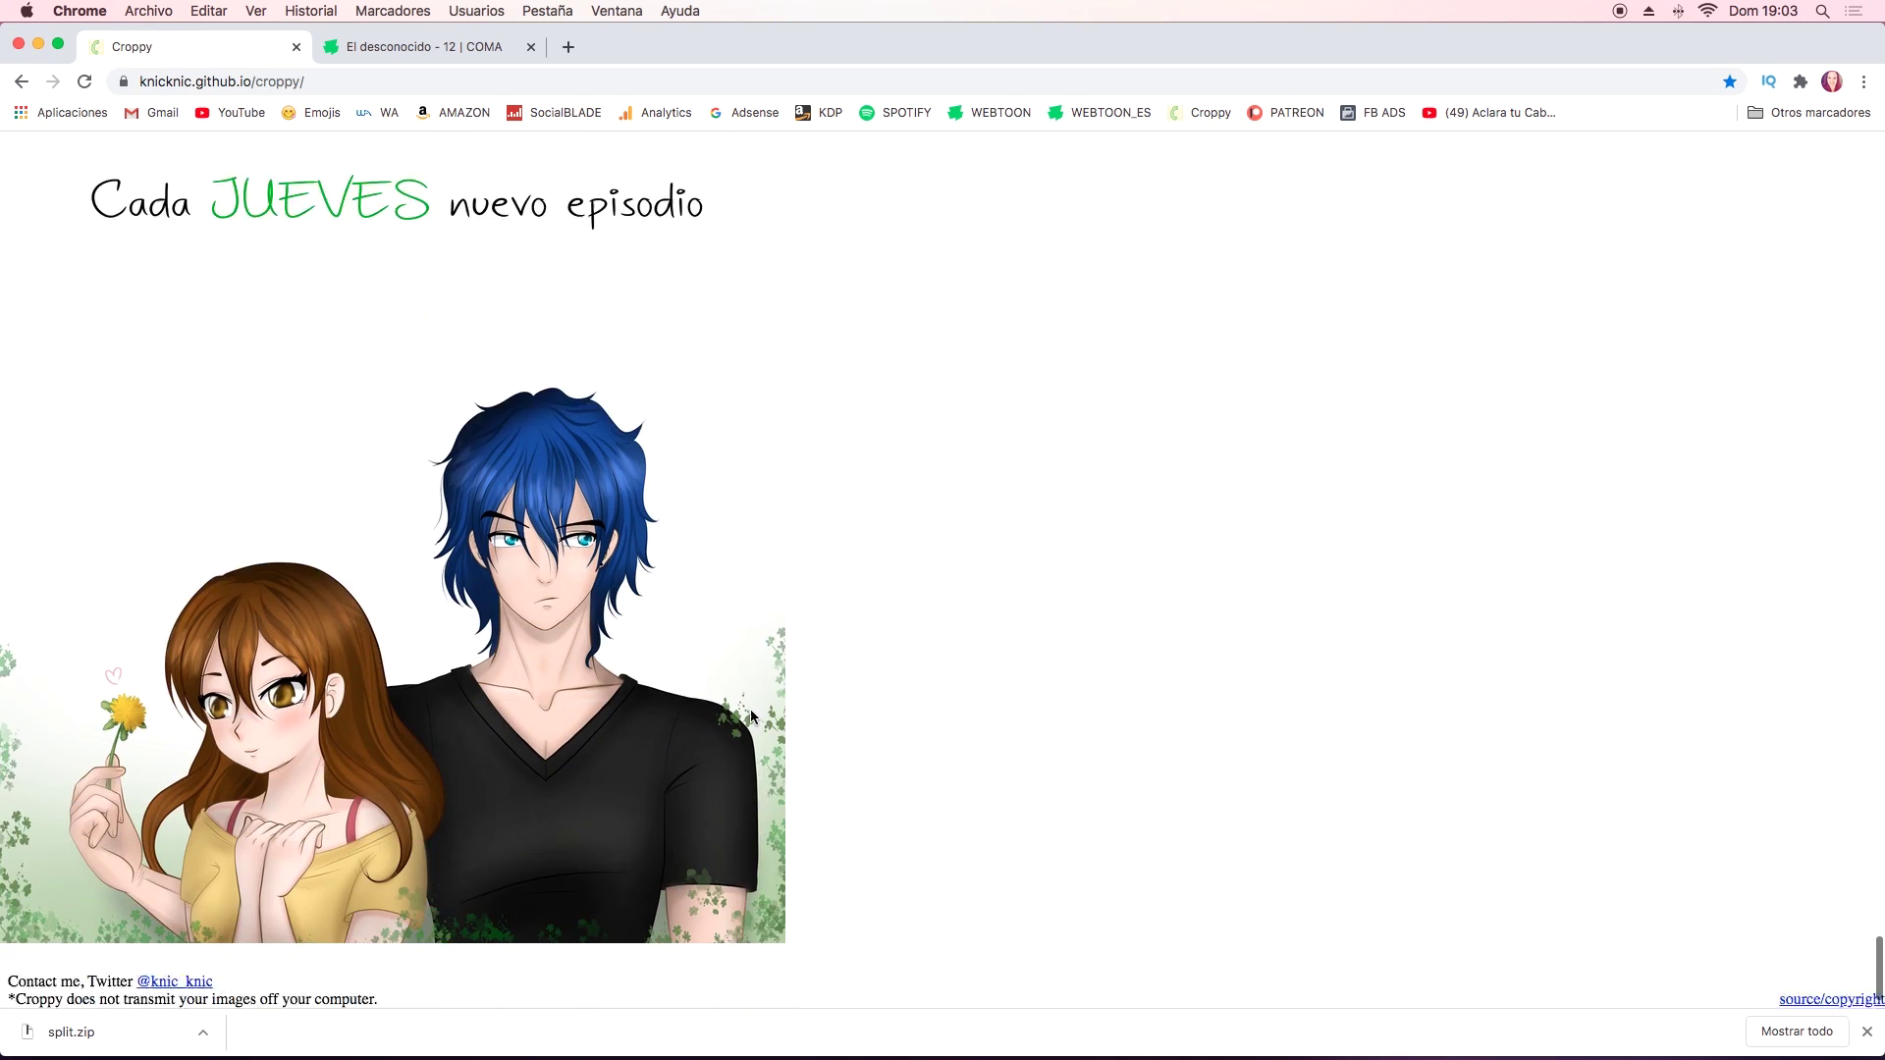
{"action": "scroll", "coordinate": [751, 716], "scroll_direction": "down", "scroll_amount": 2}
{"action": "scroll", "coordinate": [751, 715], "scroll_direction": "down", "scroll_amount": 10}
{"action": "scroll", "coordinate": [751, 715], "scroll_direction": "down", "scroll_amount": 5}
{"action": "scroll", "coordinate": [752, 716], "scroll_direction": "up", "scroll_amount": 5}
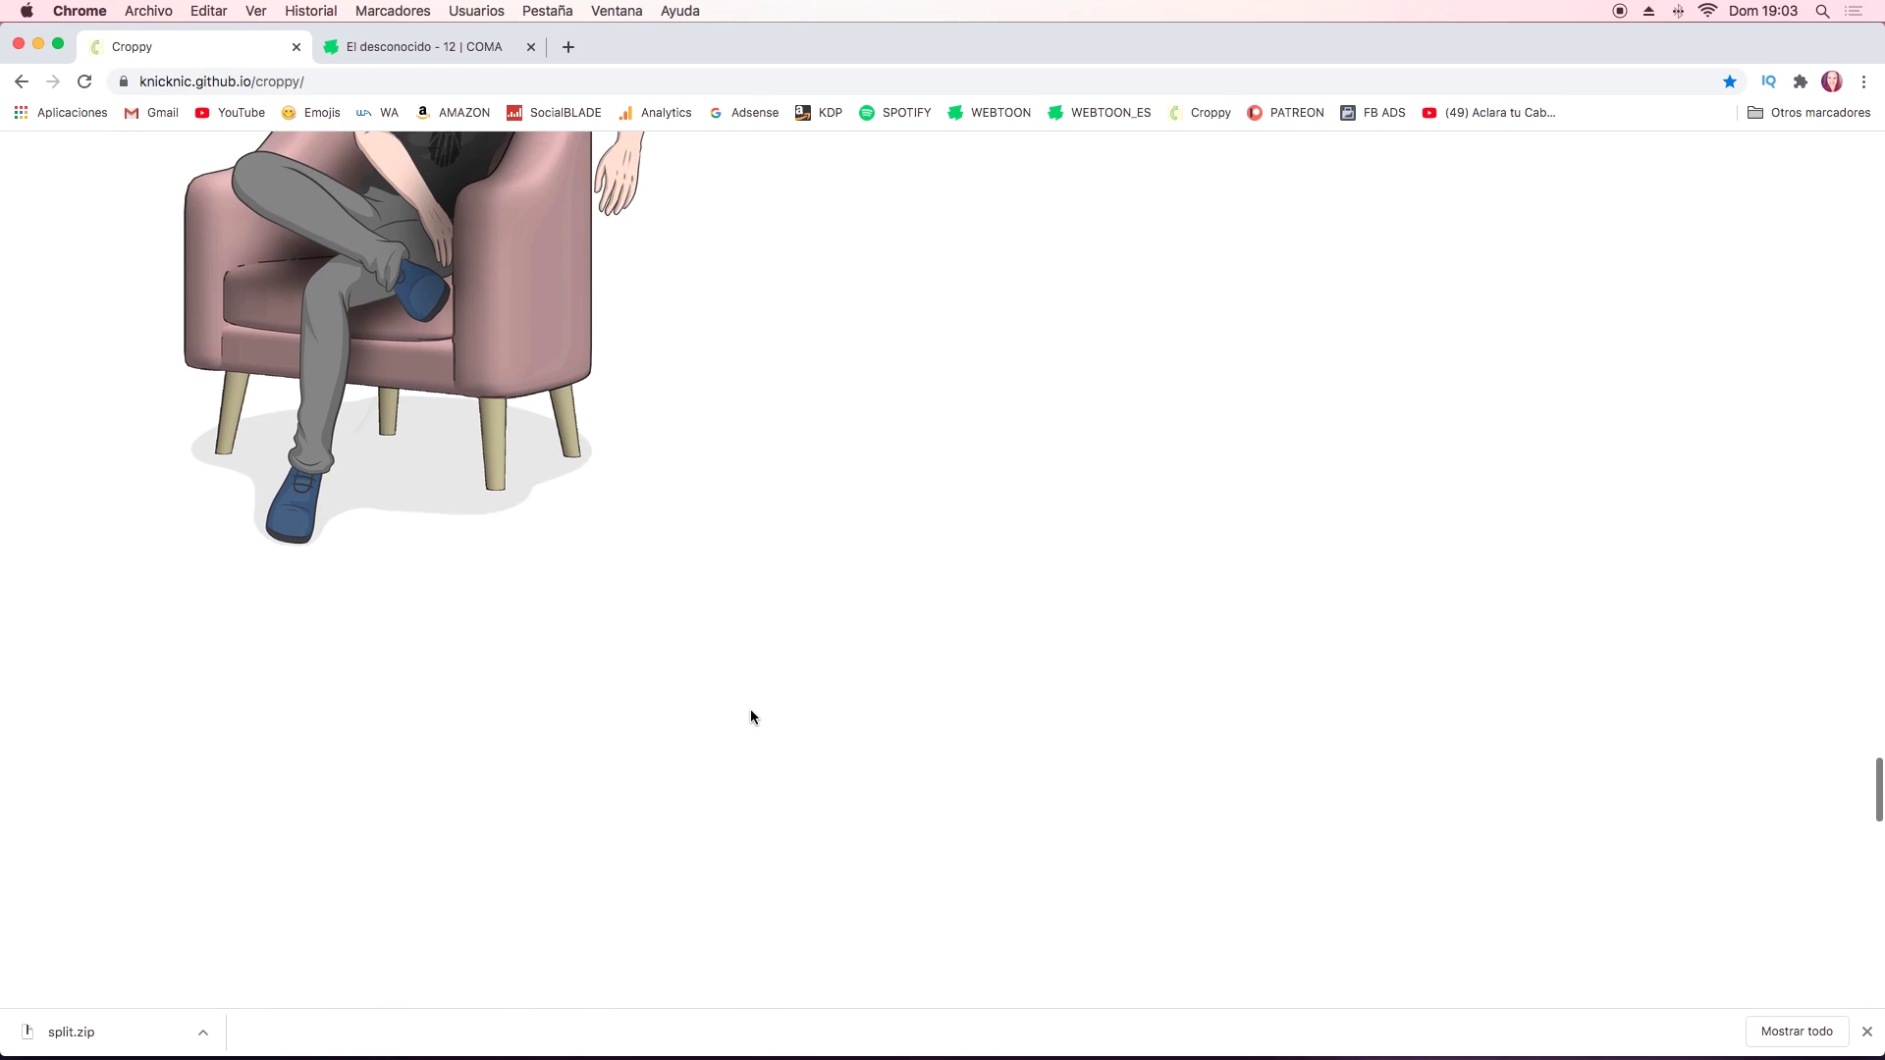
{"action": "scroll", "coordinate": [751, 716], "scroll_direction": "up", "scroll_amount": 1}
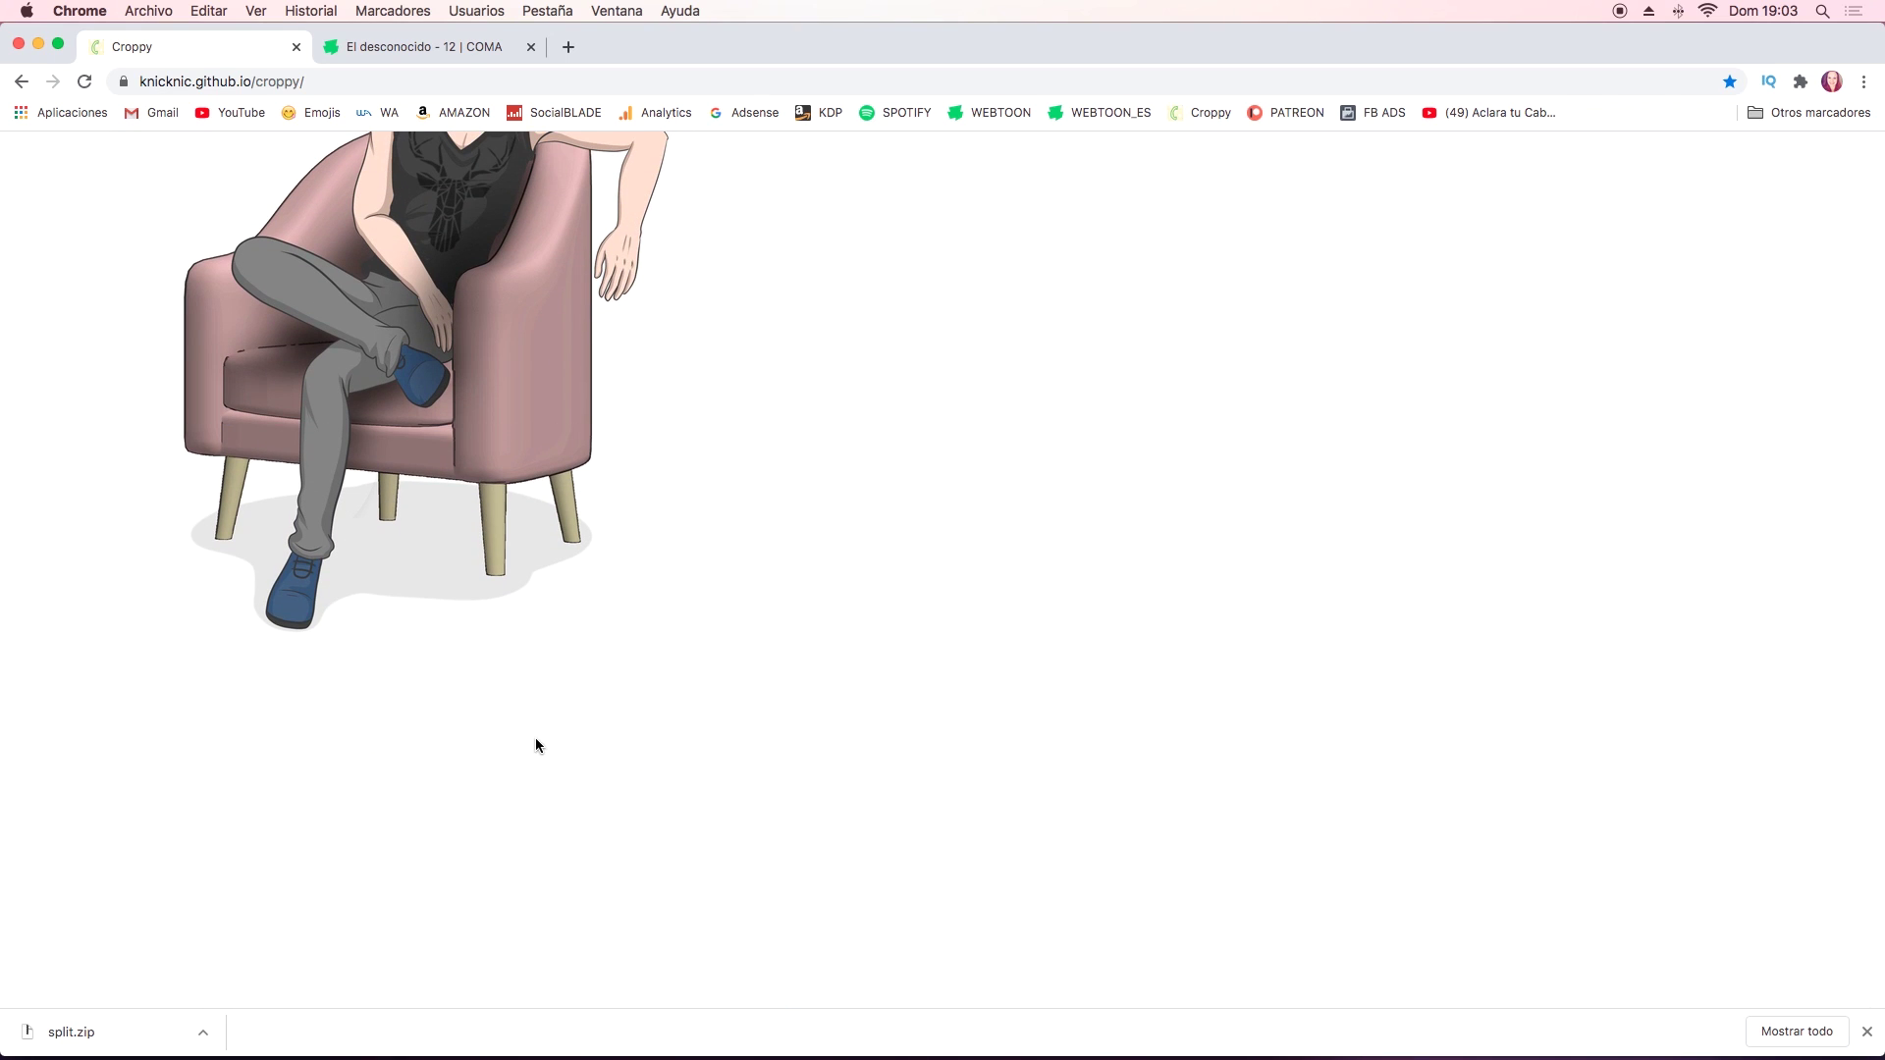
{"action": "scroll", "coordinate": [536, 745], "scroll_direction": "up", "scroll_amount": 5}
{"action": "scroll", "coordinate": [536, 744], "scroll_direction": "up", "scroll_amount": 5}
{"action": "scroll", "coordinate": [536, 744], "scroll_direction": "up", "scroll_amount": 5}
{"action": "scroll", "coordinate": [536, 744], "scroll_direction": "up", "scroll_amount": 5}
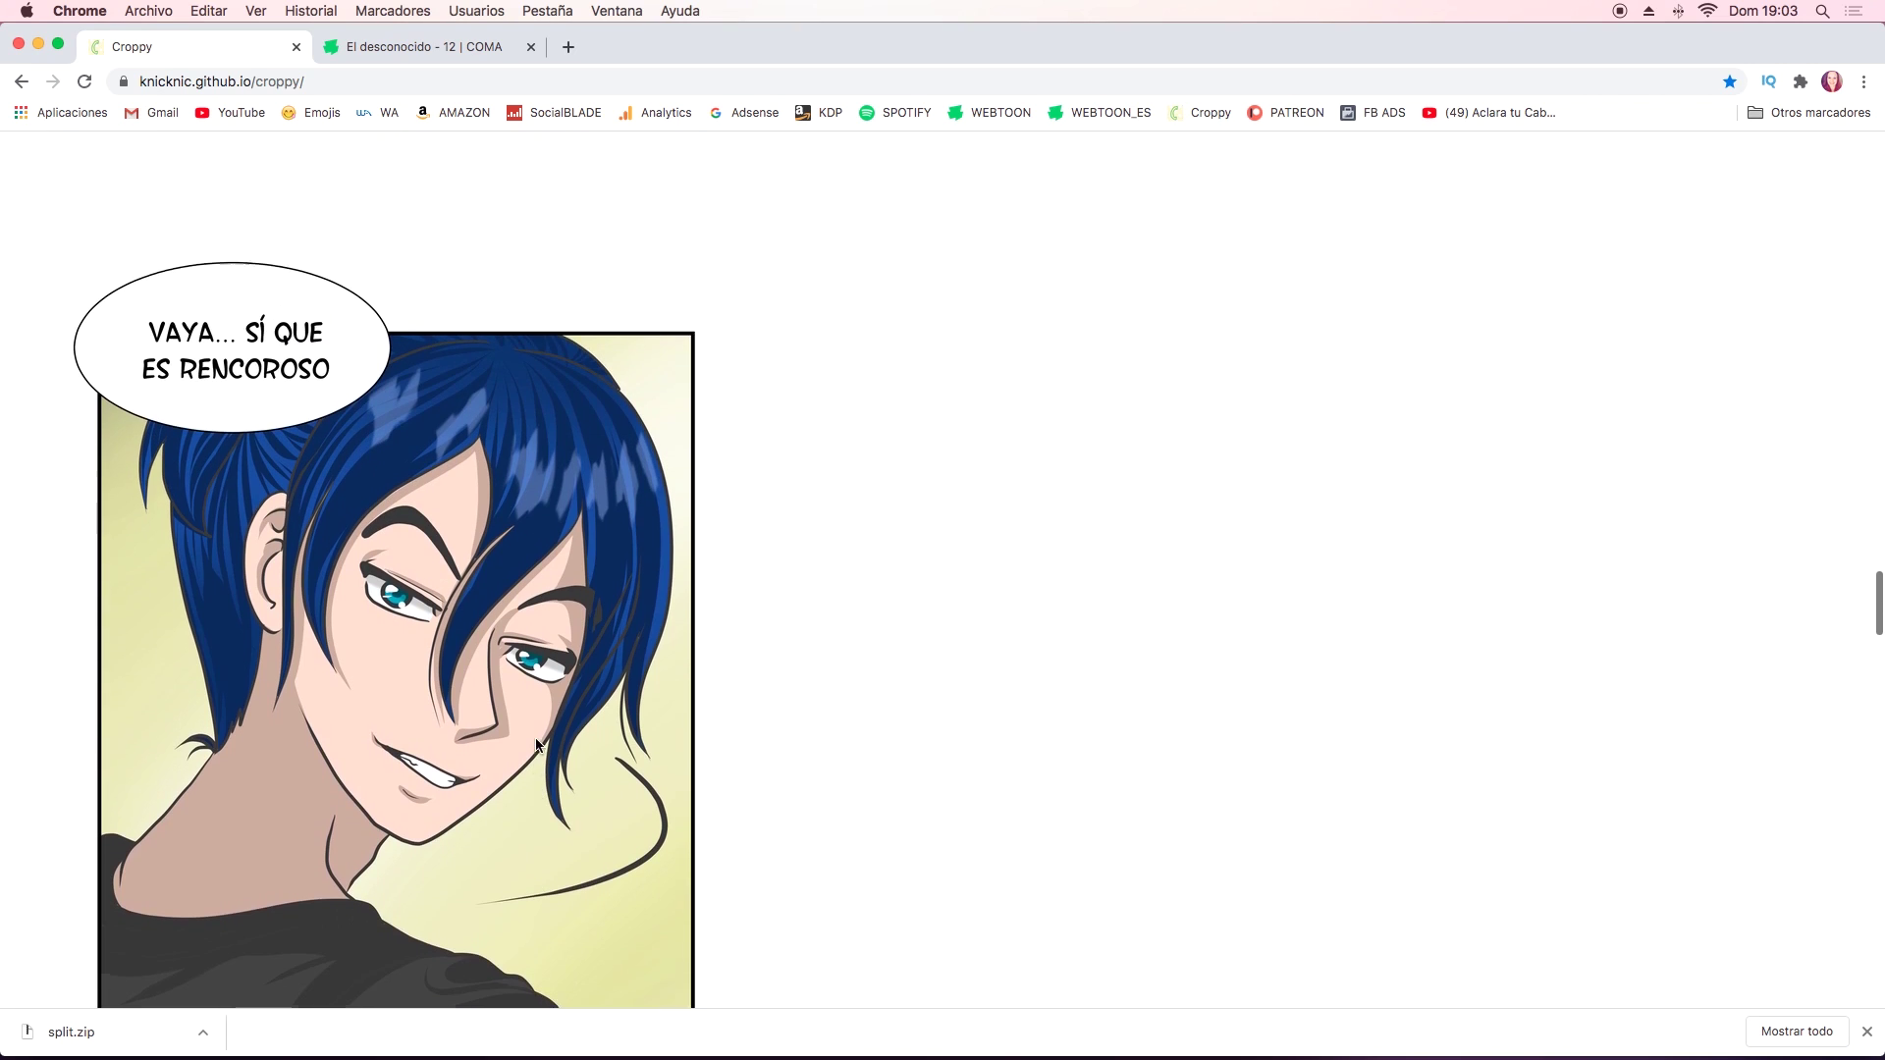
{"action": "scroll", "coordinate": [537, 744], "scroll_direction": "up", "scroll_amount": 5}
{"action": "scroll", "coordinate": [536, 744], "scroll_direction": "up", "scroll_amount": 2}
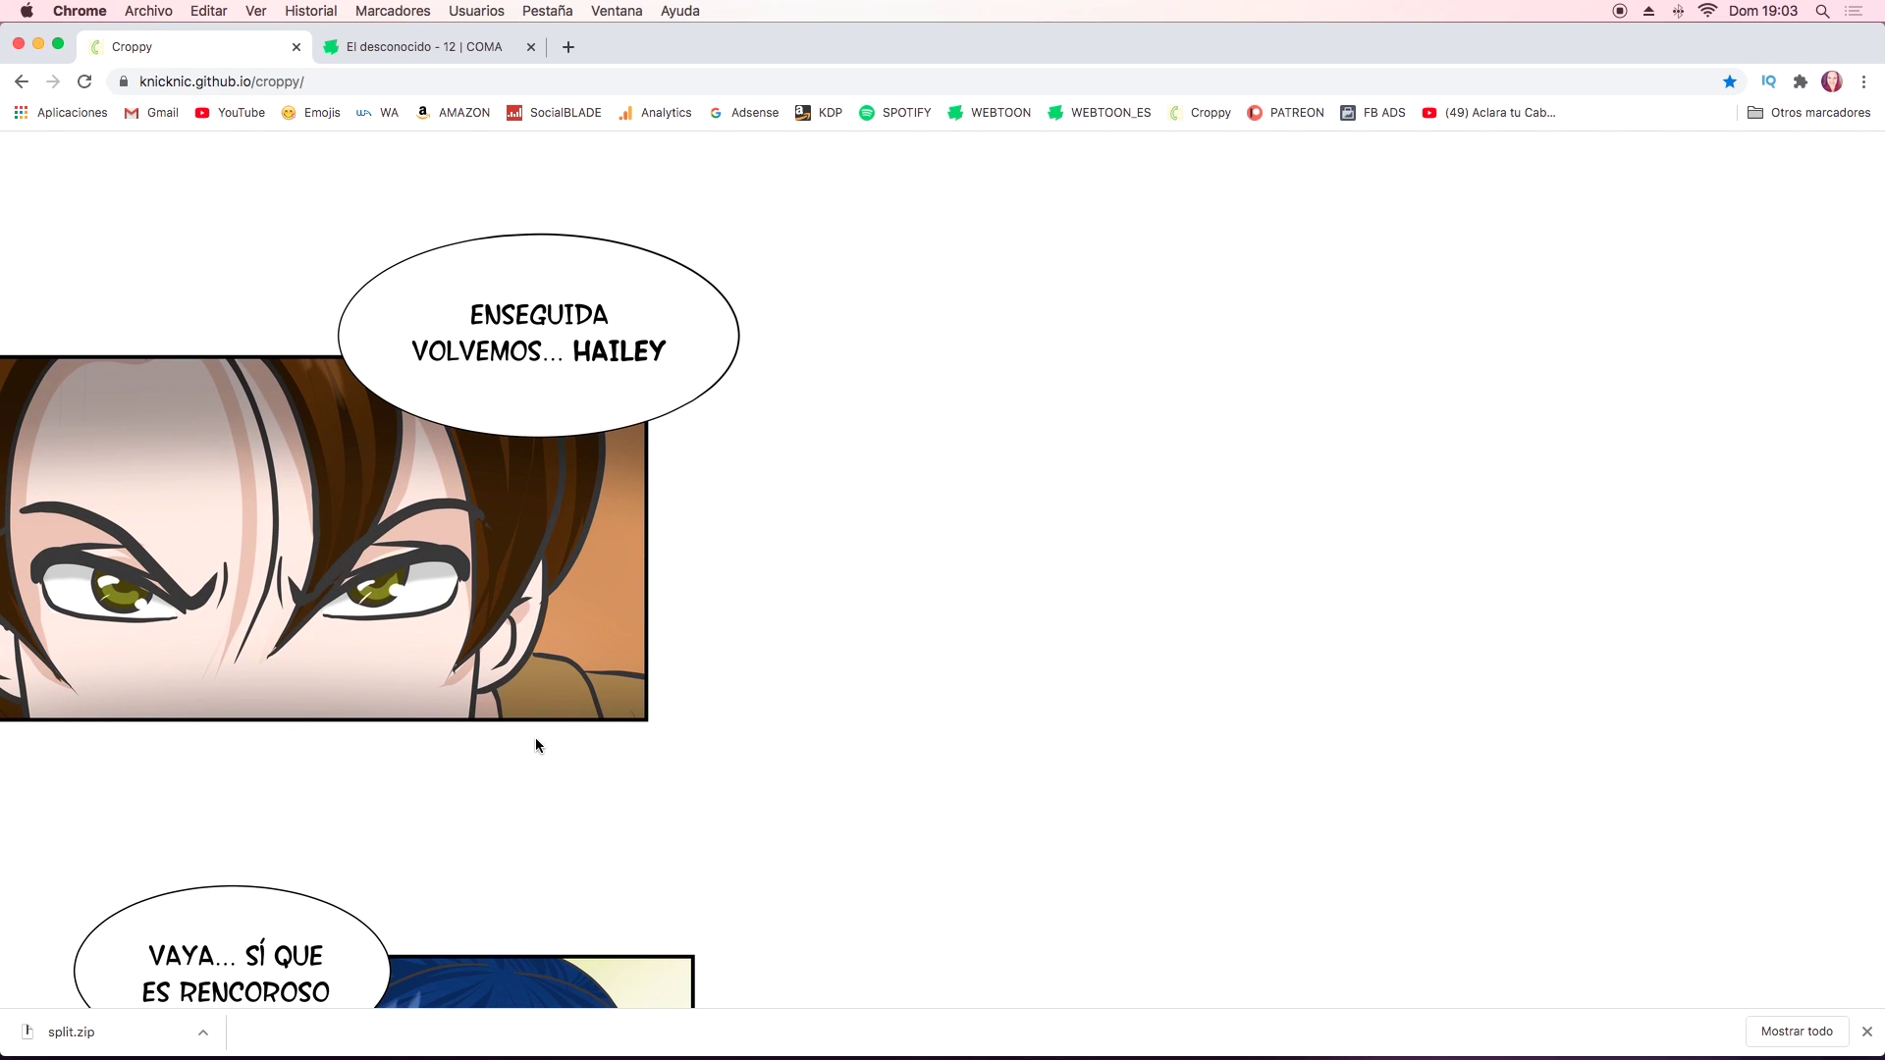
{"action": "scroll", "coordinate": [536, 745], "scroll_direction": "up", "scroll_amount": 5}
{"action": "scroll", "coordinate": [536, 745], "scroll_direction": "up", "scroll_amount": 3}
{"action": "scroll", "coordinate": [536, 744], "scroll_direction": "up", "scroll_amount": 5}
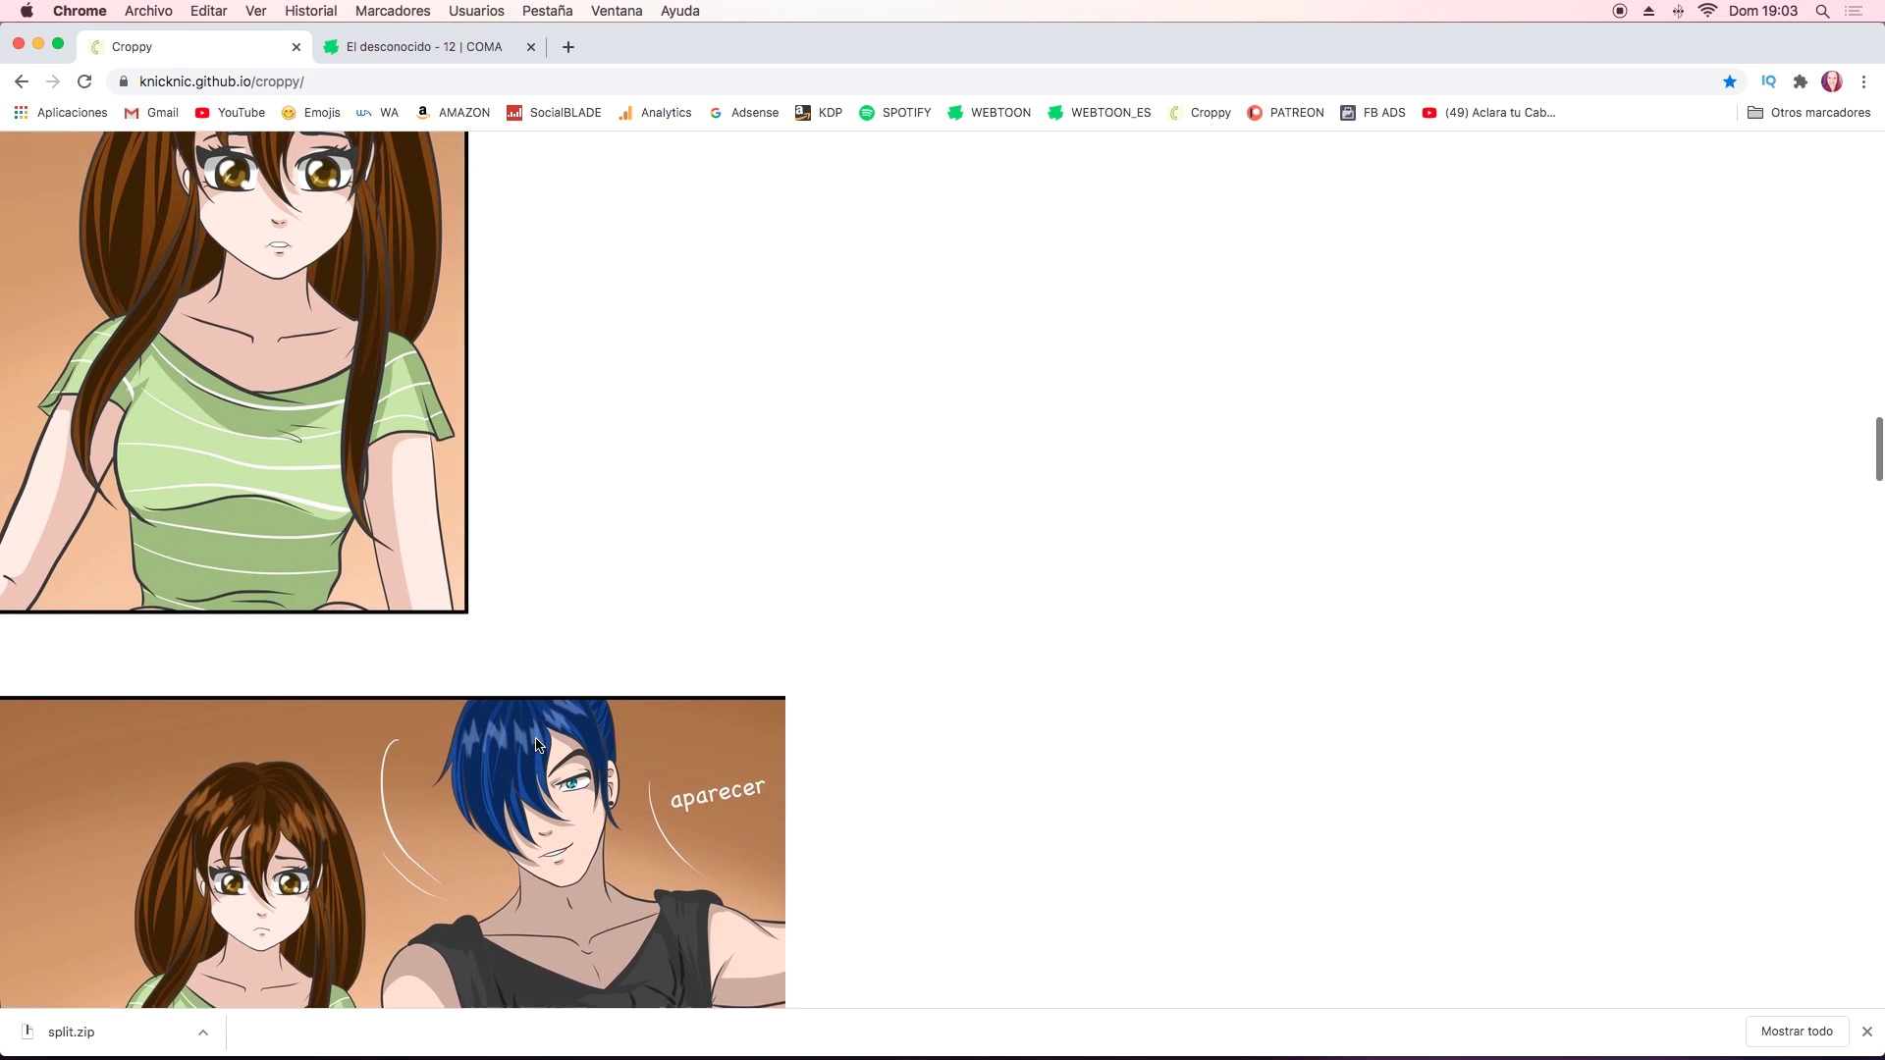
{"action": "scroll", "coordinate": [537, 744], "scroll_direction": "up", "scroll_amount": 3}
{"action": "scroll", "coordinate": [537, 744], "scroll_direction": "down", "scroll_amount": 15}
{"action": "scroll", "coordinate": [538, 745], "scroll_direction": "down", "scroll_amount": 5}
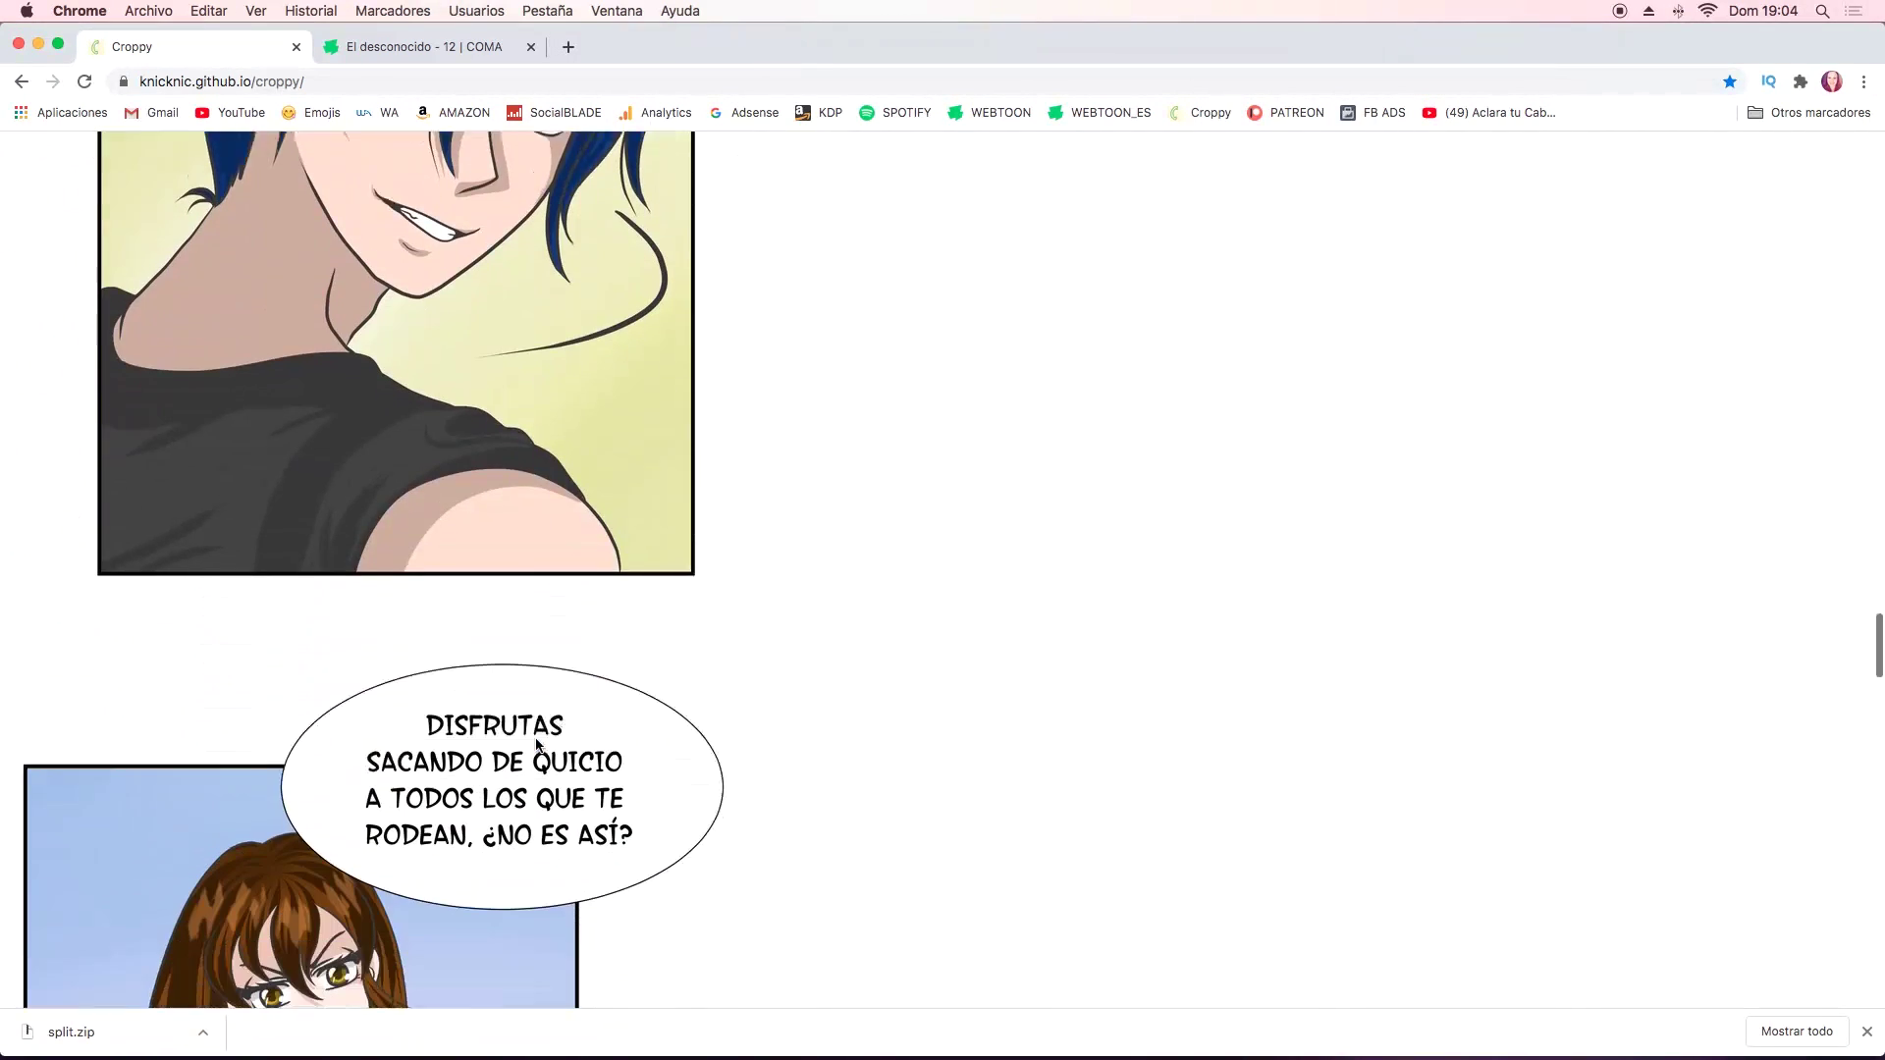
{"action": "scroll", "coordinate": [538, 744], "scroll_direction": "down", "scroll_amount": 3}
{"action": "scroll", "coordinate": [538, 744], "scroll_direction": "down", "scroll_amount": 5}
{"action": "scroll", "coordinate": [536, 744], "scroll_direction": "up", "scroll_amount": 1}
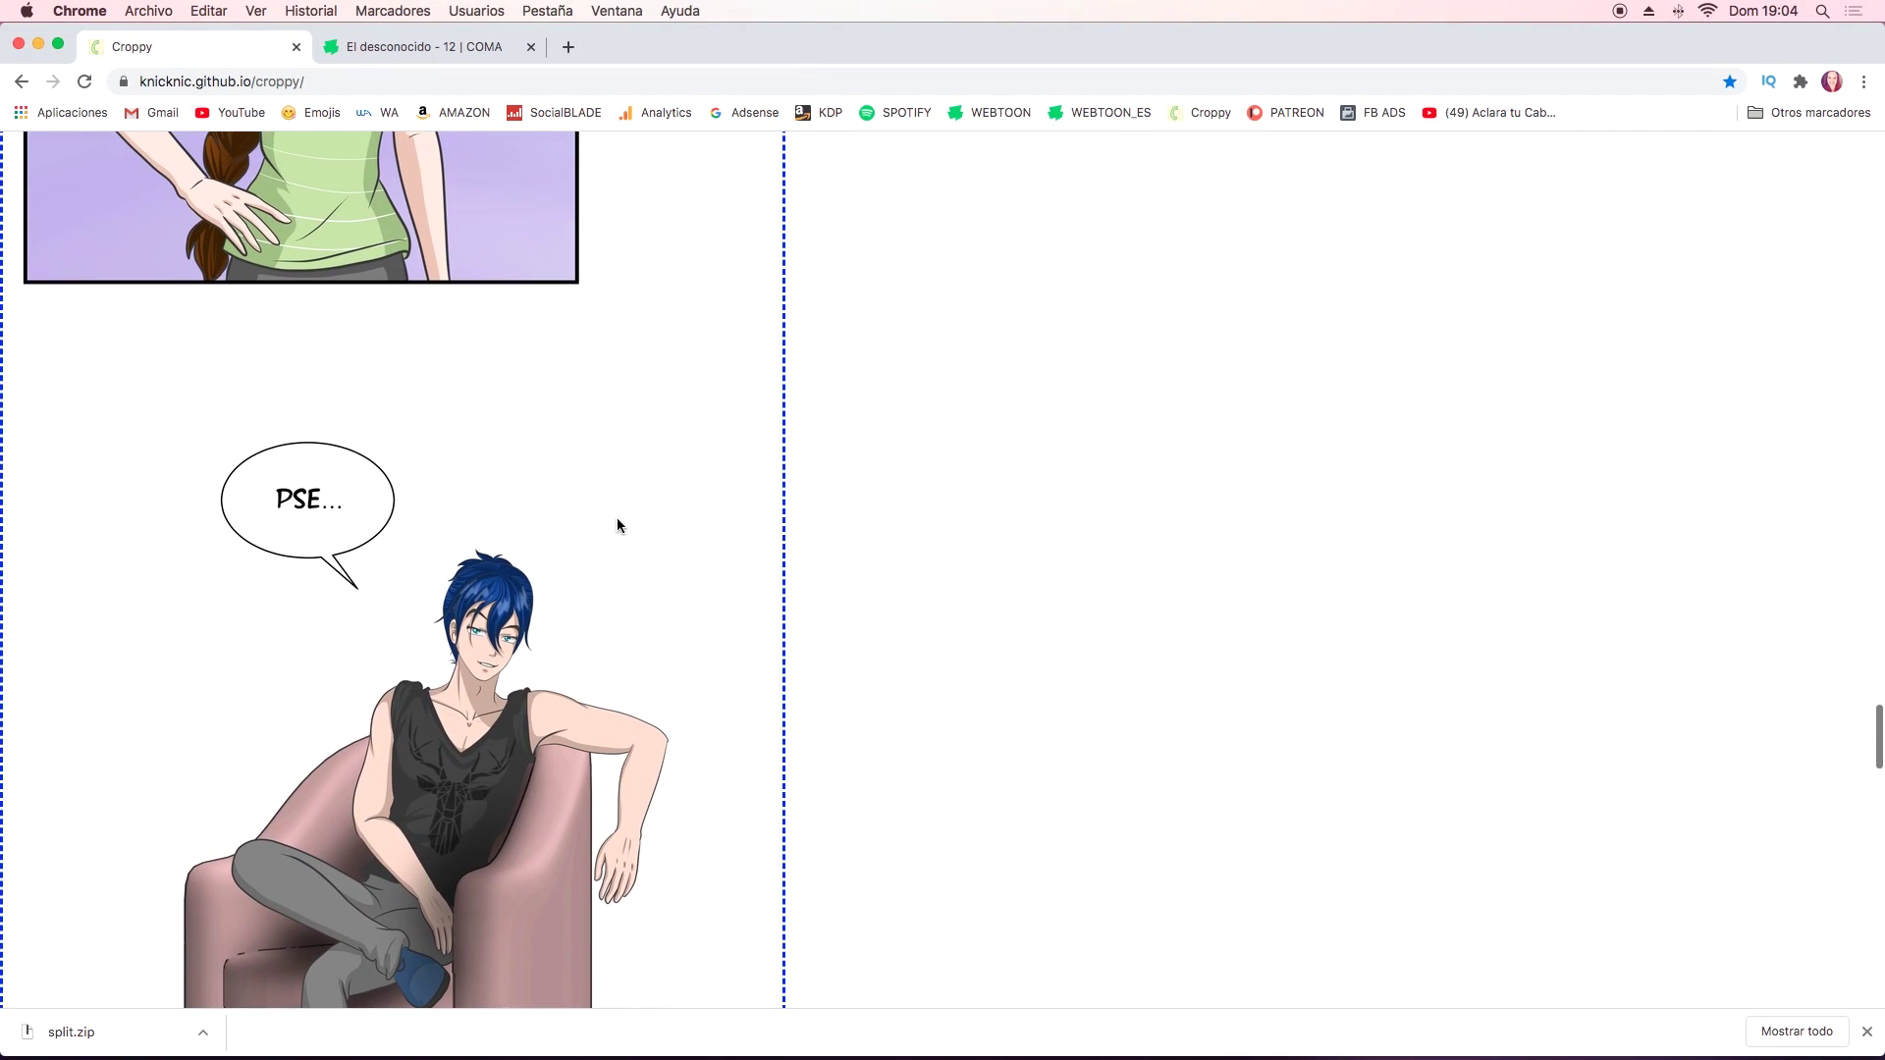
{"action": "scroll", "coordinate": [508, 559], "scroll_direction": "down", "scroll_amount": 2}
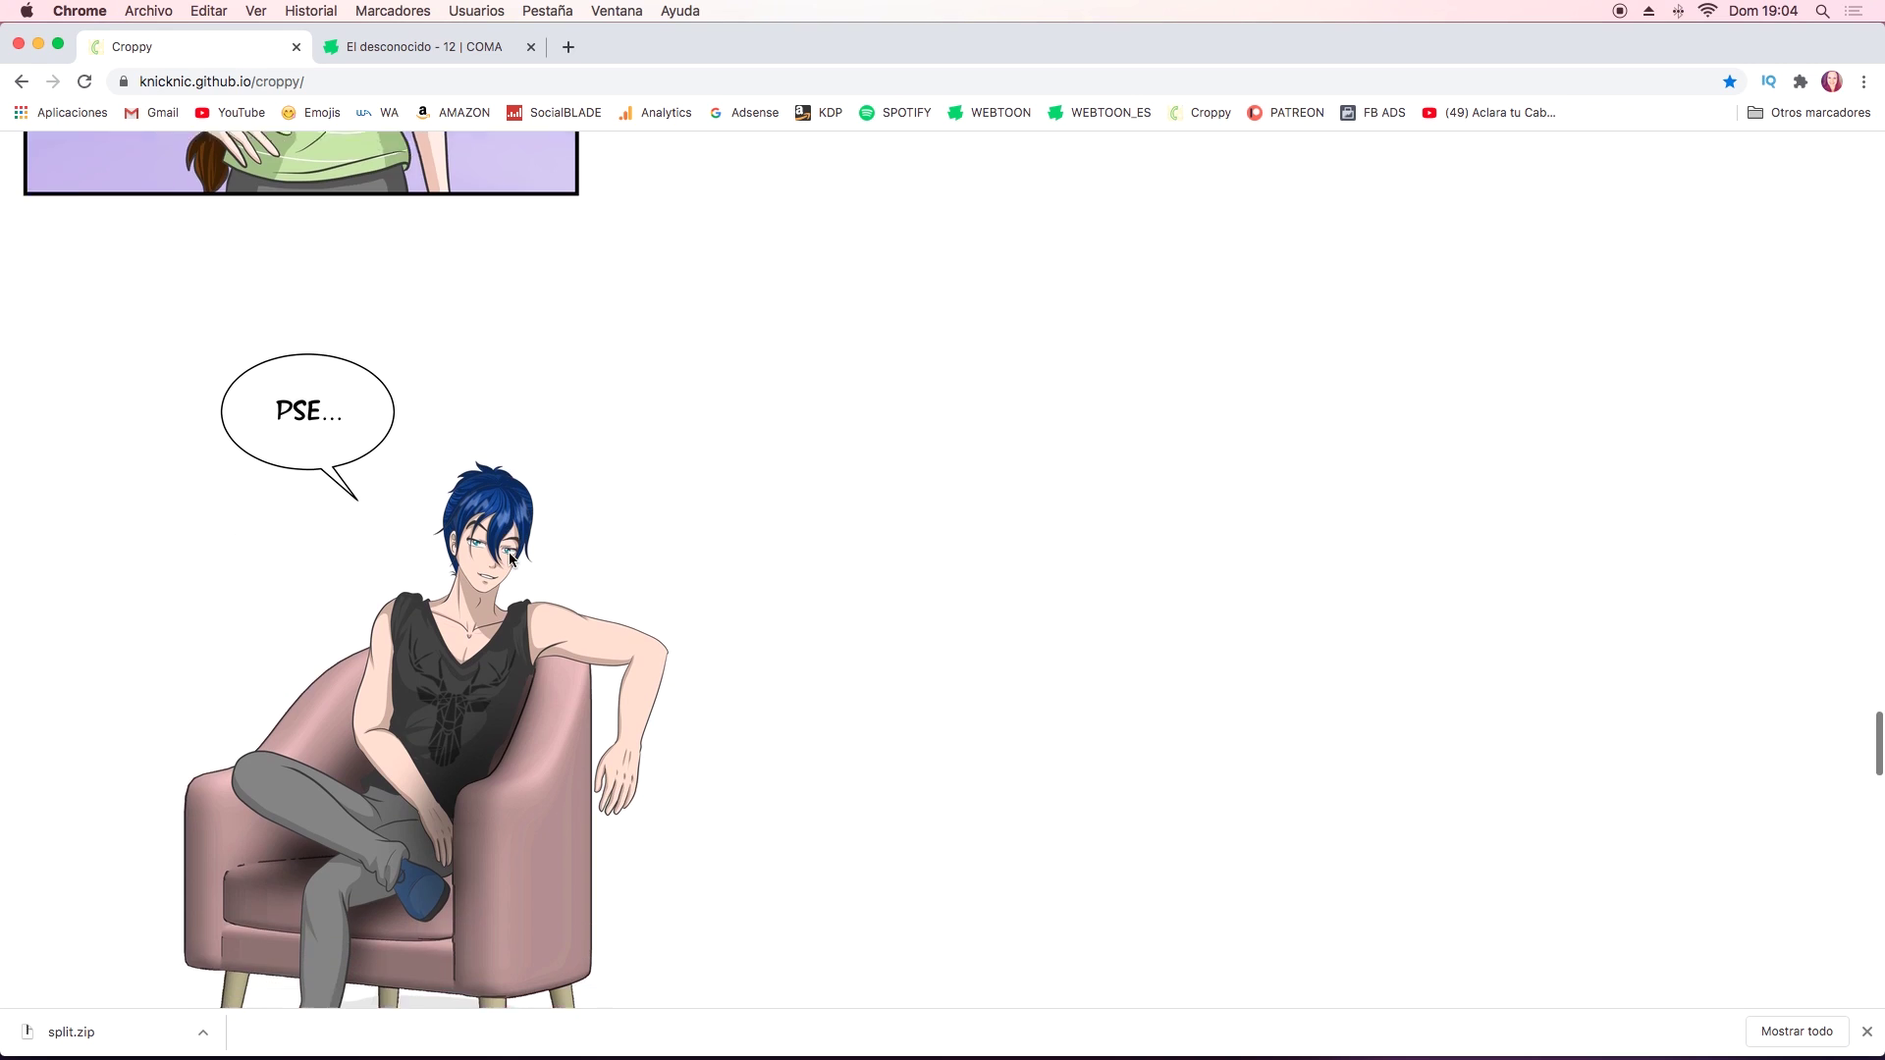
{"action": "scroll", "coordinate": [508, 555], "scroll_direction": "down", "scroll_amount": 10}
{"action": "scroll", "coordinate": [523, 609], "scroll_direction": "down", "scroll_amount": 3}
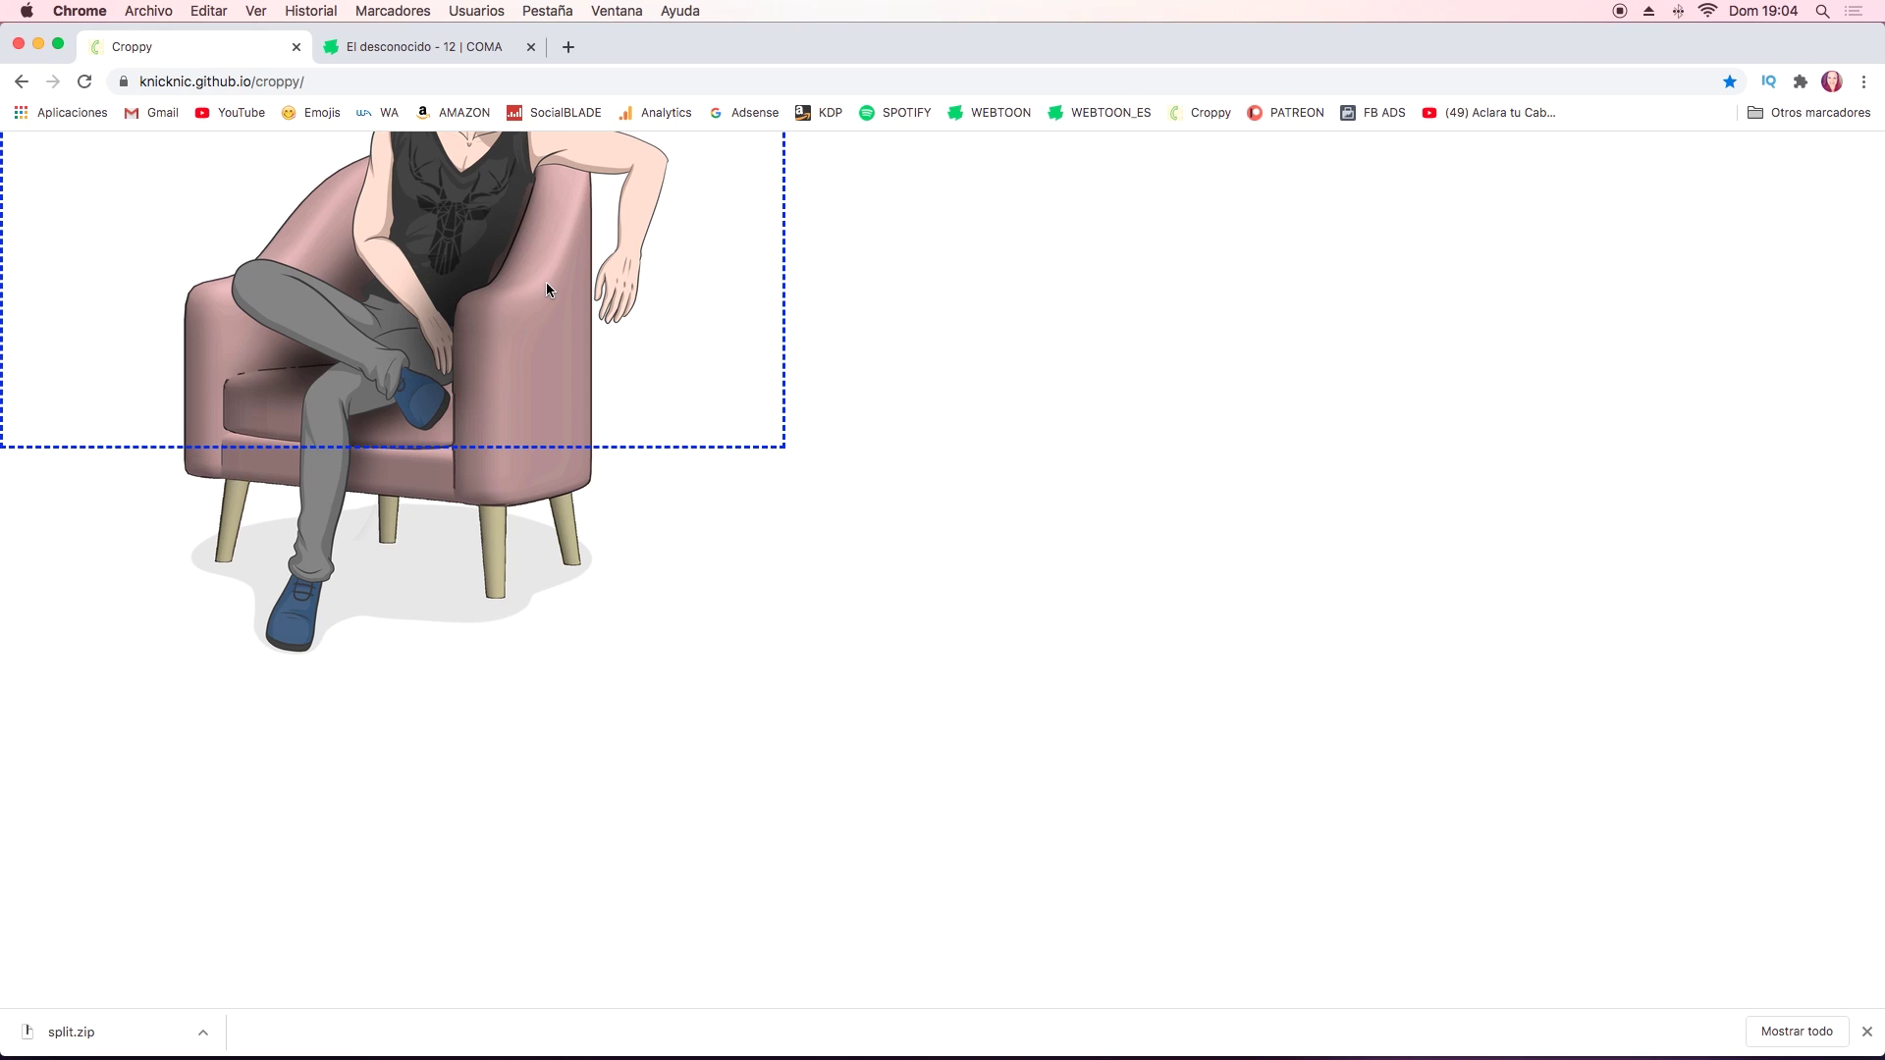
{"action": "scroll", "coordinate": [501, 950], "scroll_direction": "down", "scroll_amount": 10}
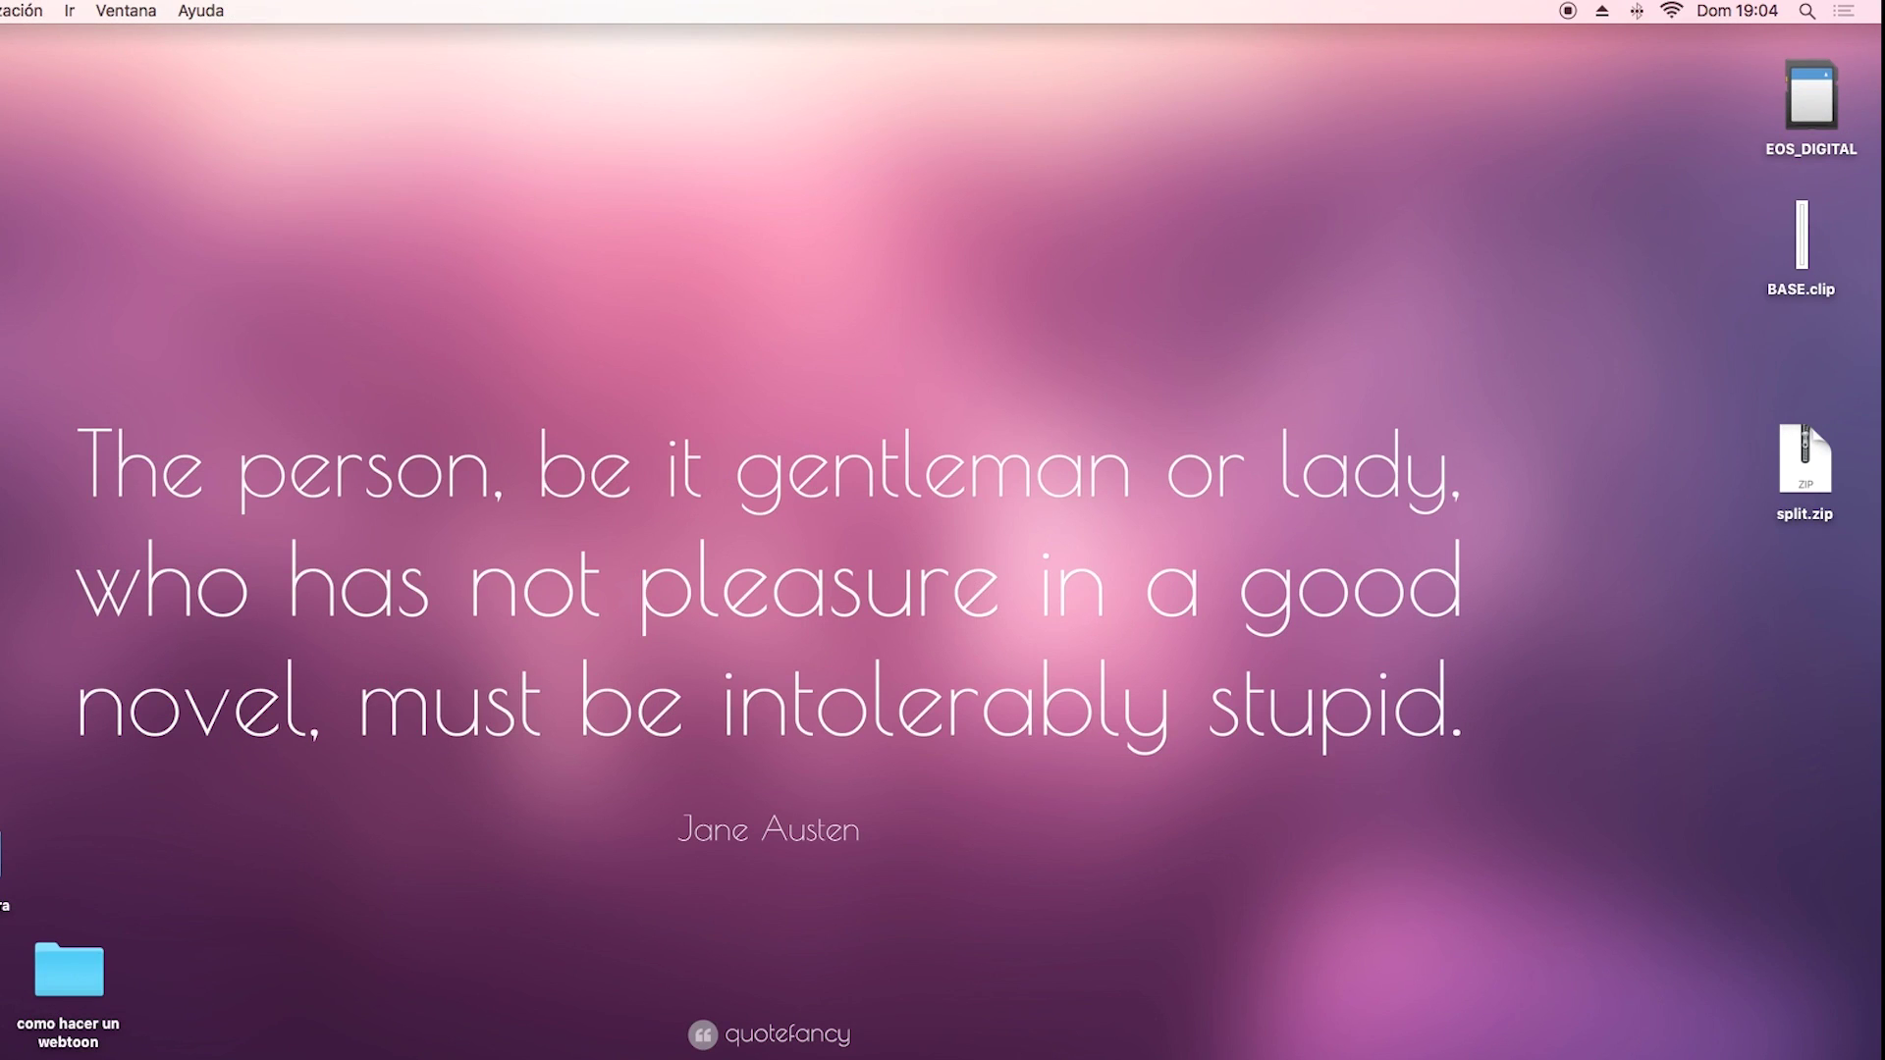
Unzip split.zip into the split 2 folder and enlarge its window to show all images.
{"action": "left_click", "coordinate": [1804, 460]}
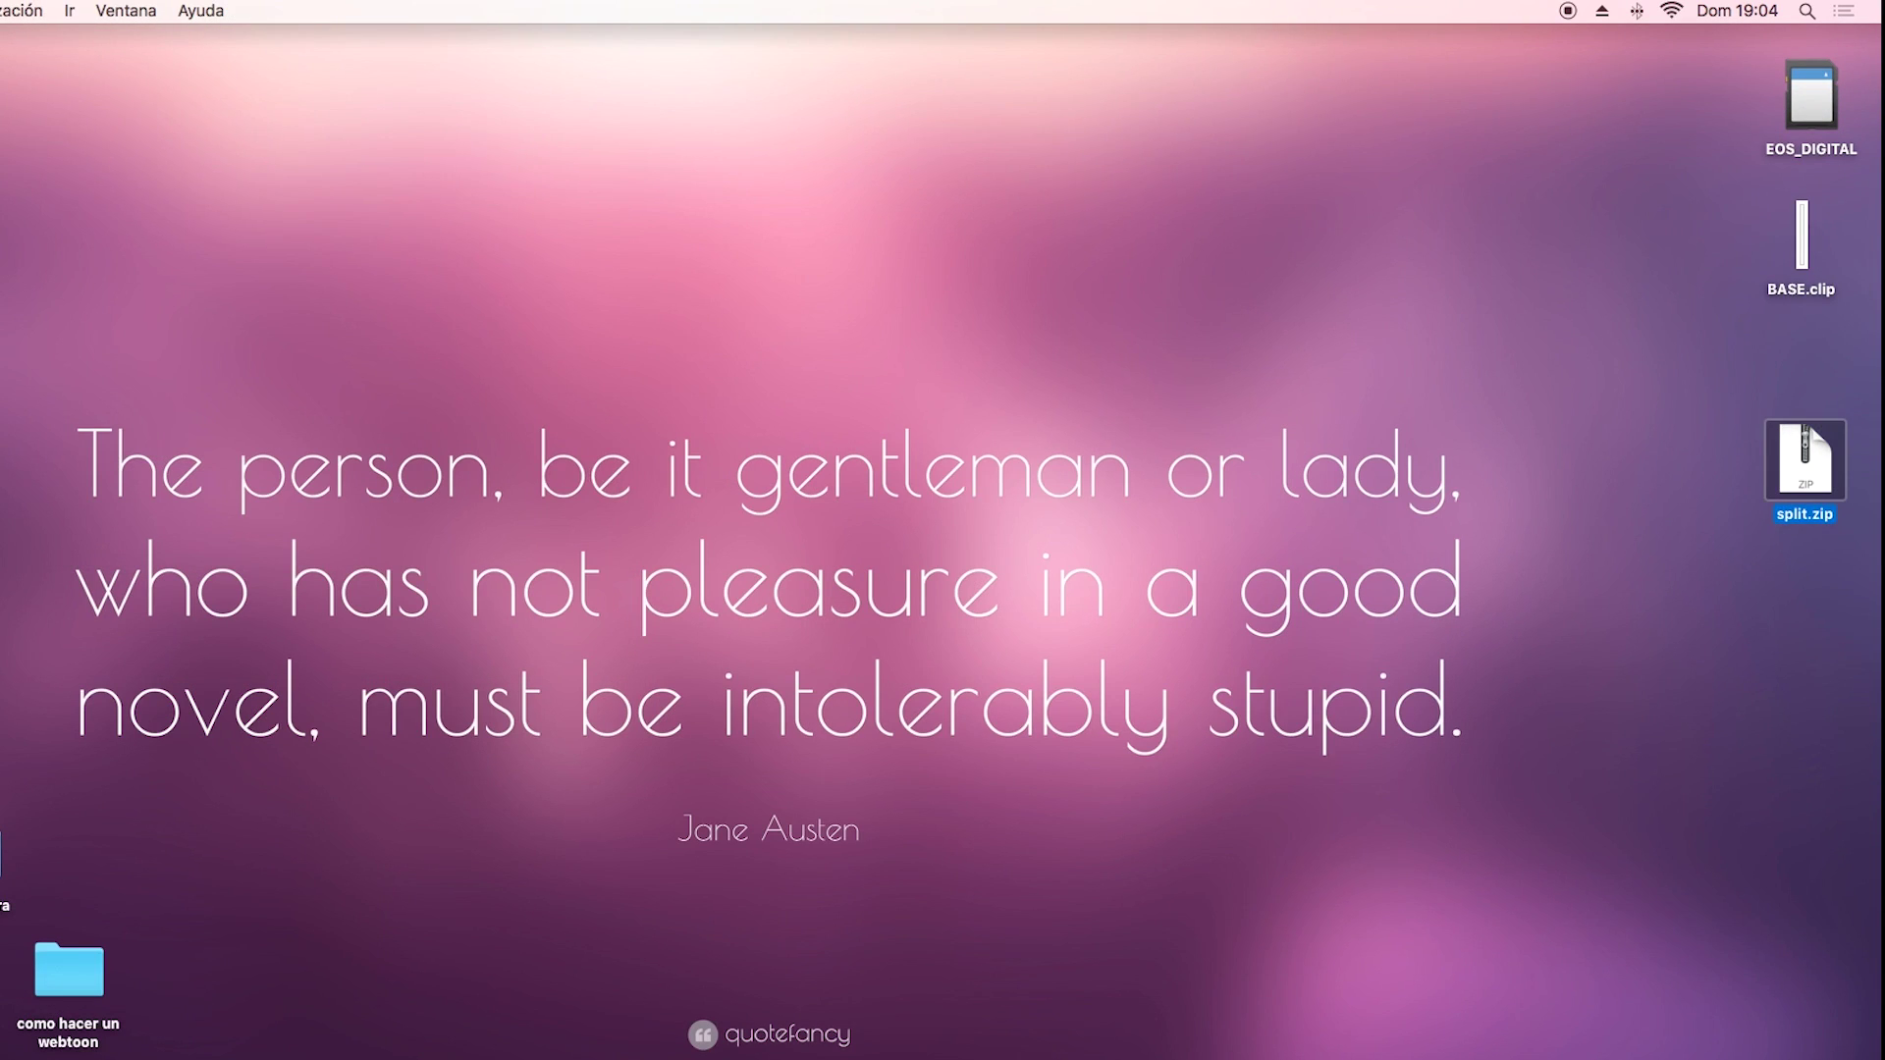
{"action": "double_click", "coordinate": [1807, 478]}
{"action": "double_click", "coordinate": [1837, 496]}
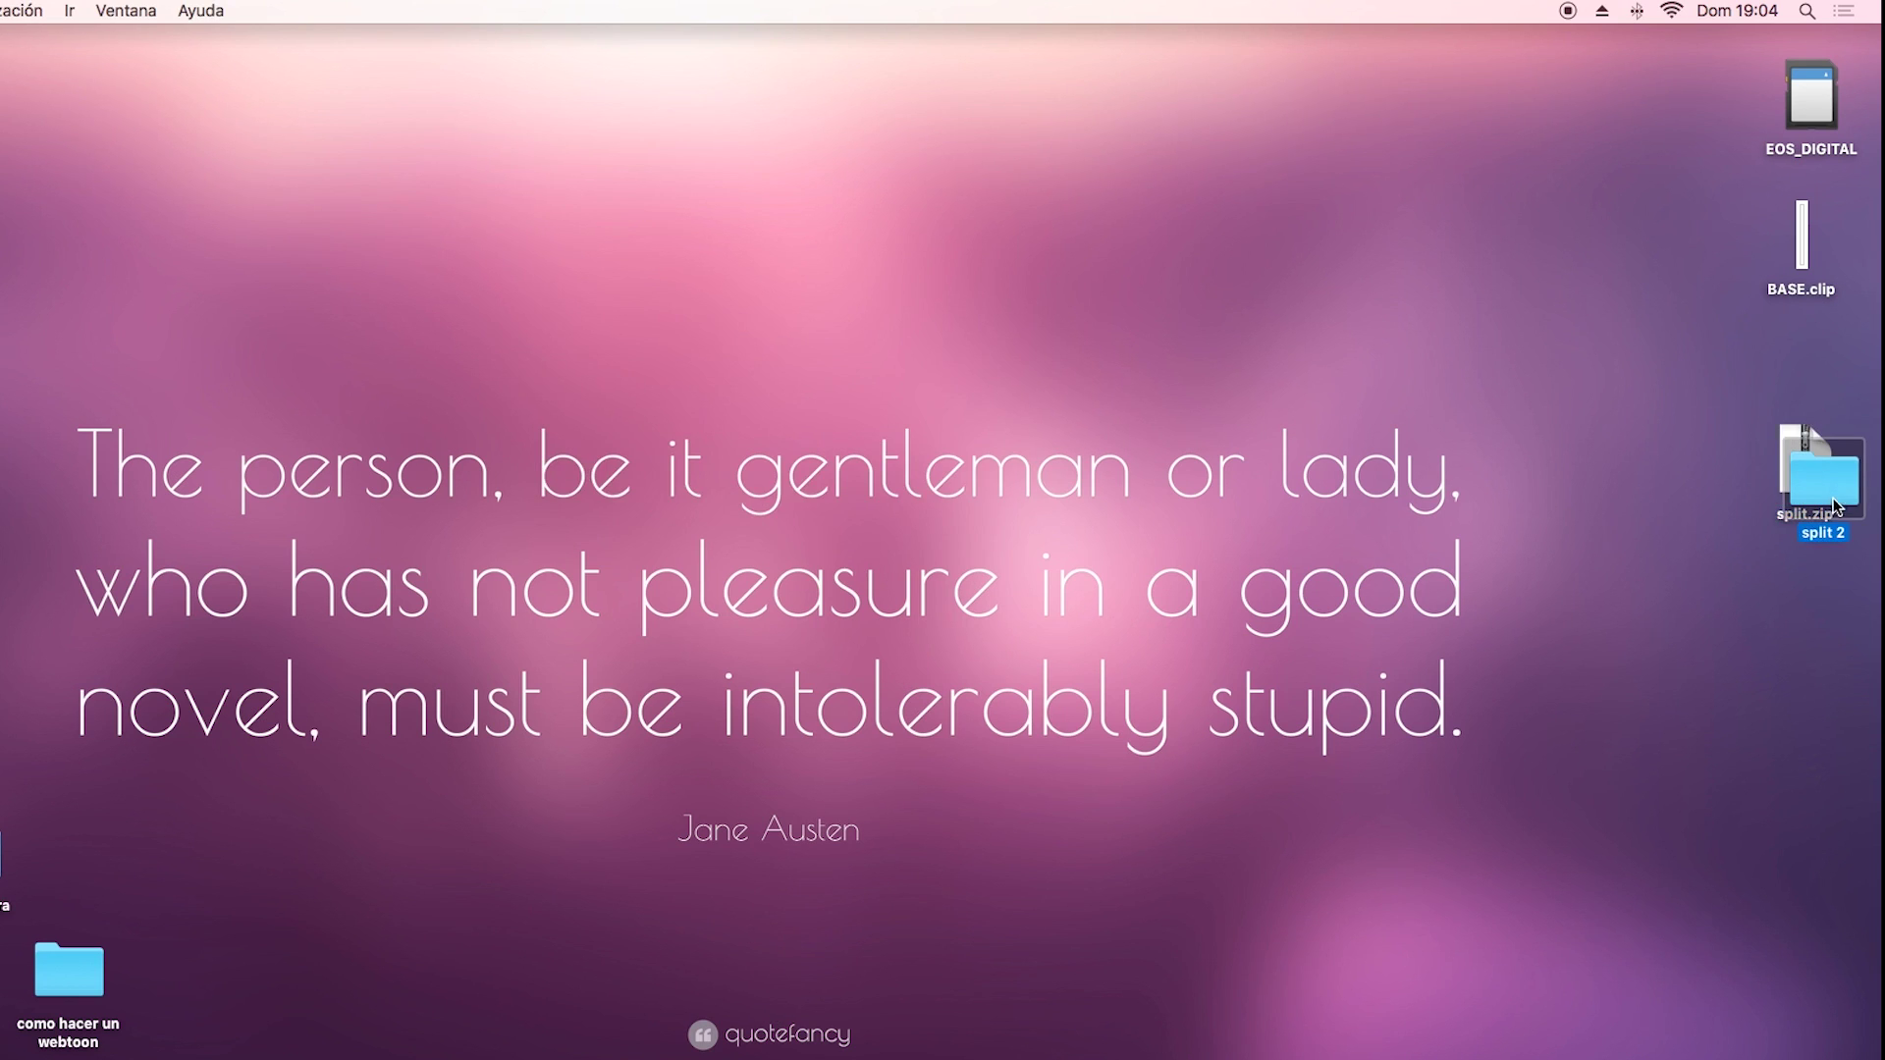
{"action": "left_click_drag", "start_coordinate": [1210, 709], "coordinate": [1705, 1055]}
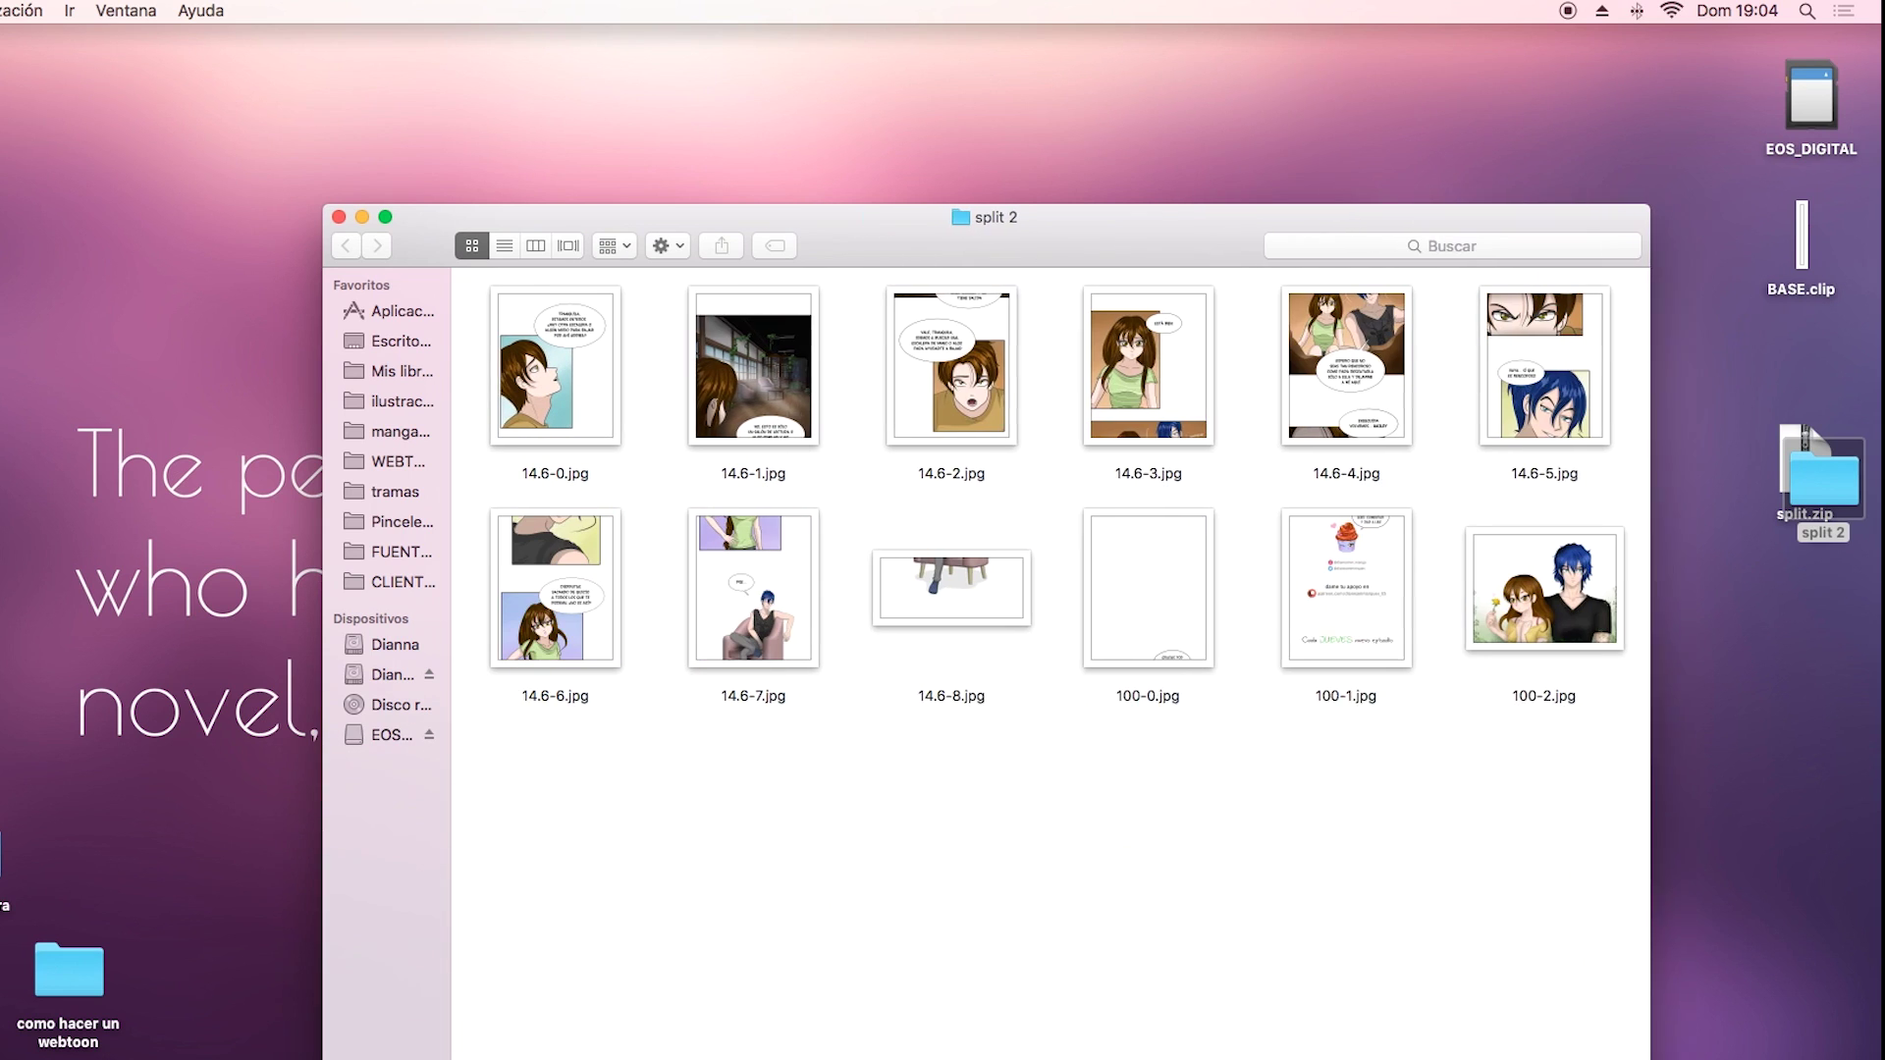
{"action": "left_click_drag", "start_coordinate": [1162, 245], "coordinate": [661, 143]}
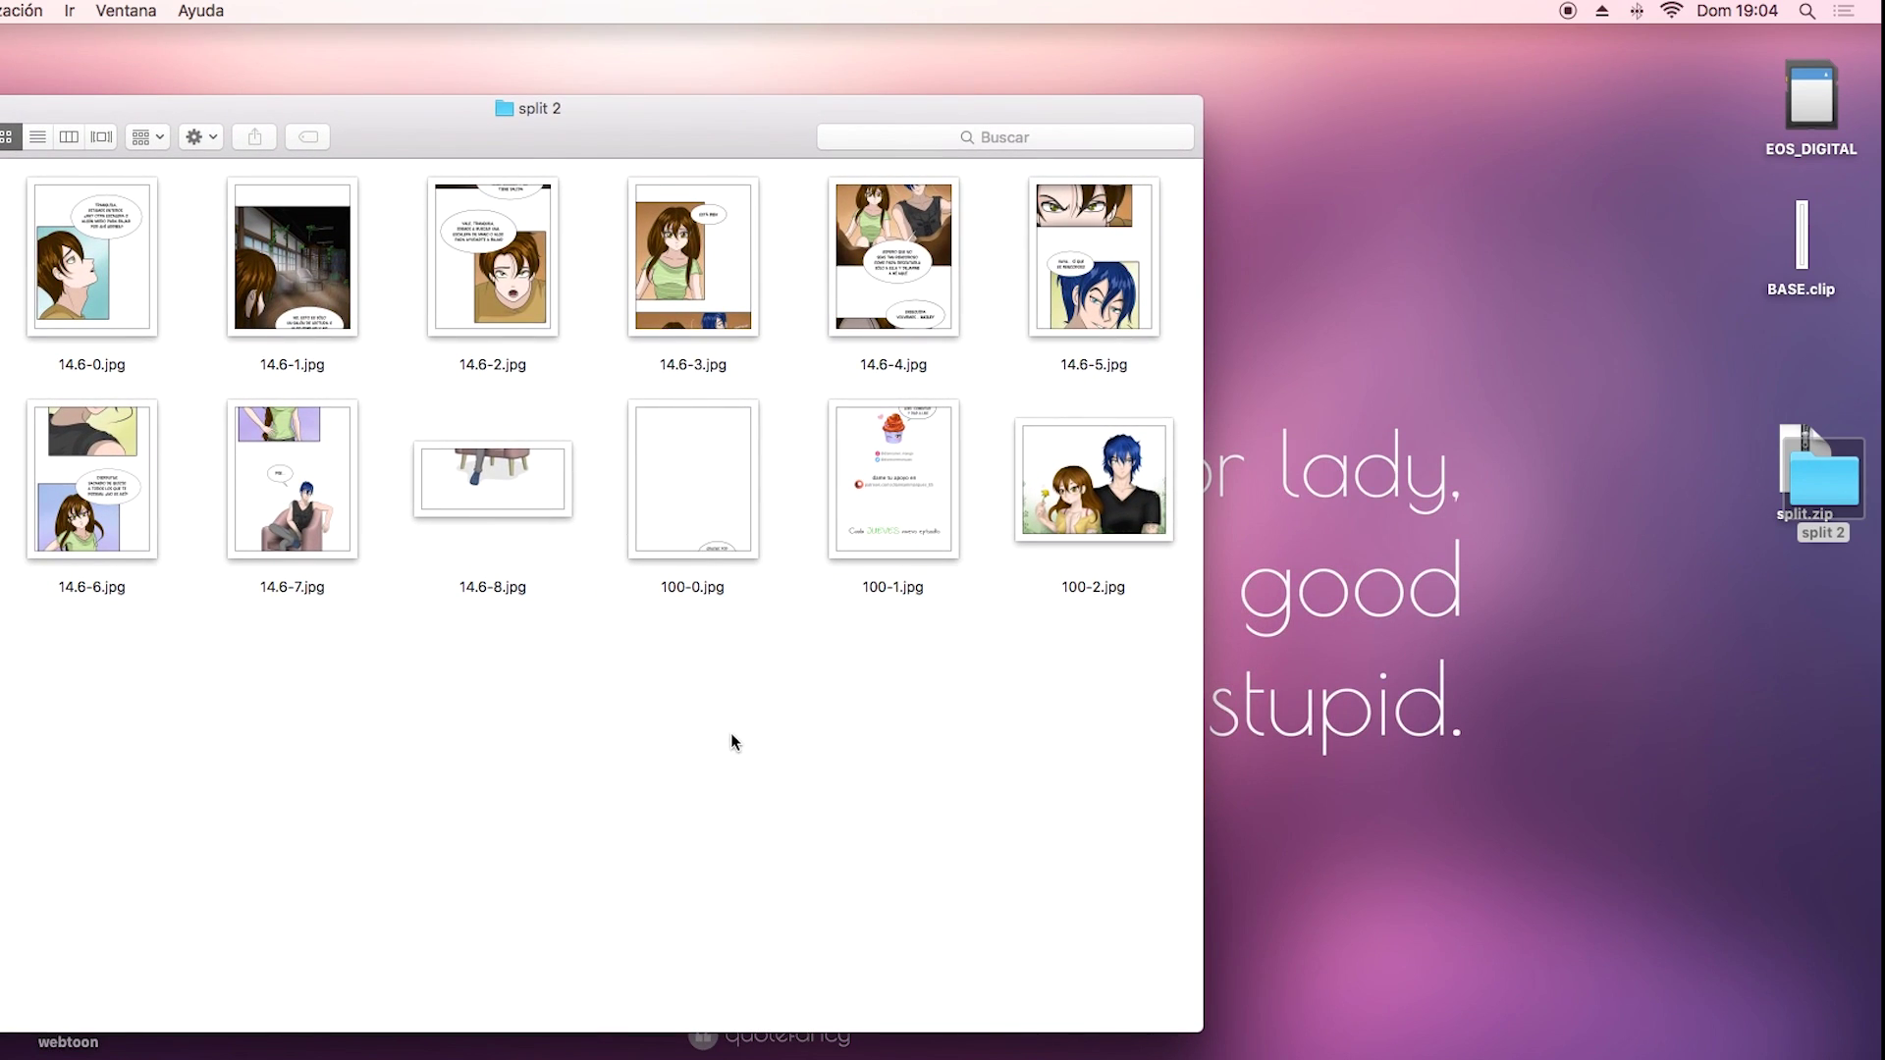
Quick Look the 14.6-8.jpg slice, then close the split 2 window.
{"action": "left_click_drag", "start_coordinate": [3, 216], "coordinate": [1170, 819]}
{"action": "left_click", "coordinate": [1130, 855]}
{"action": "left_click", "coordinate": [547, 495]}
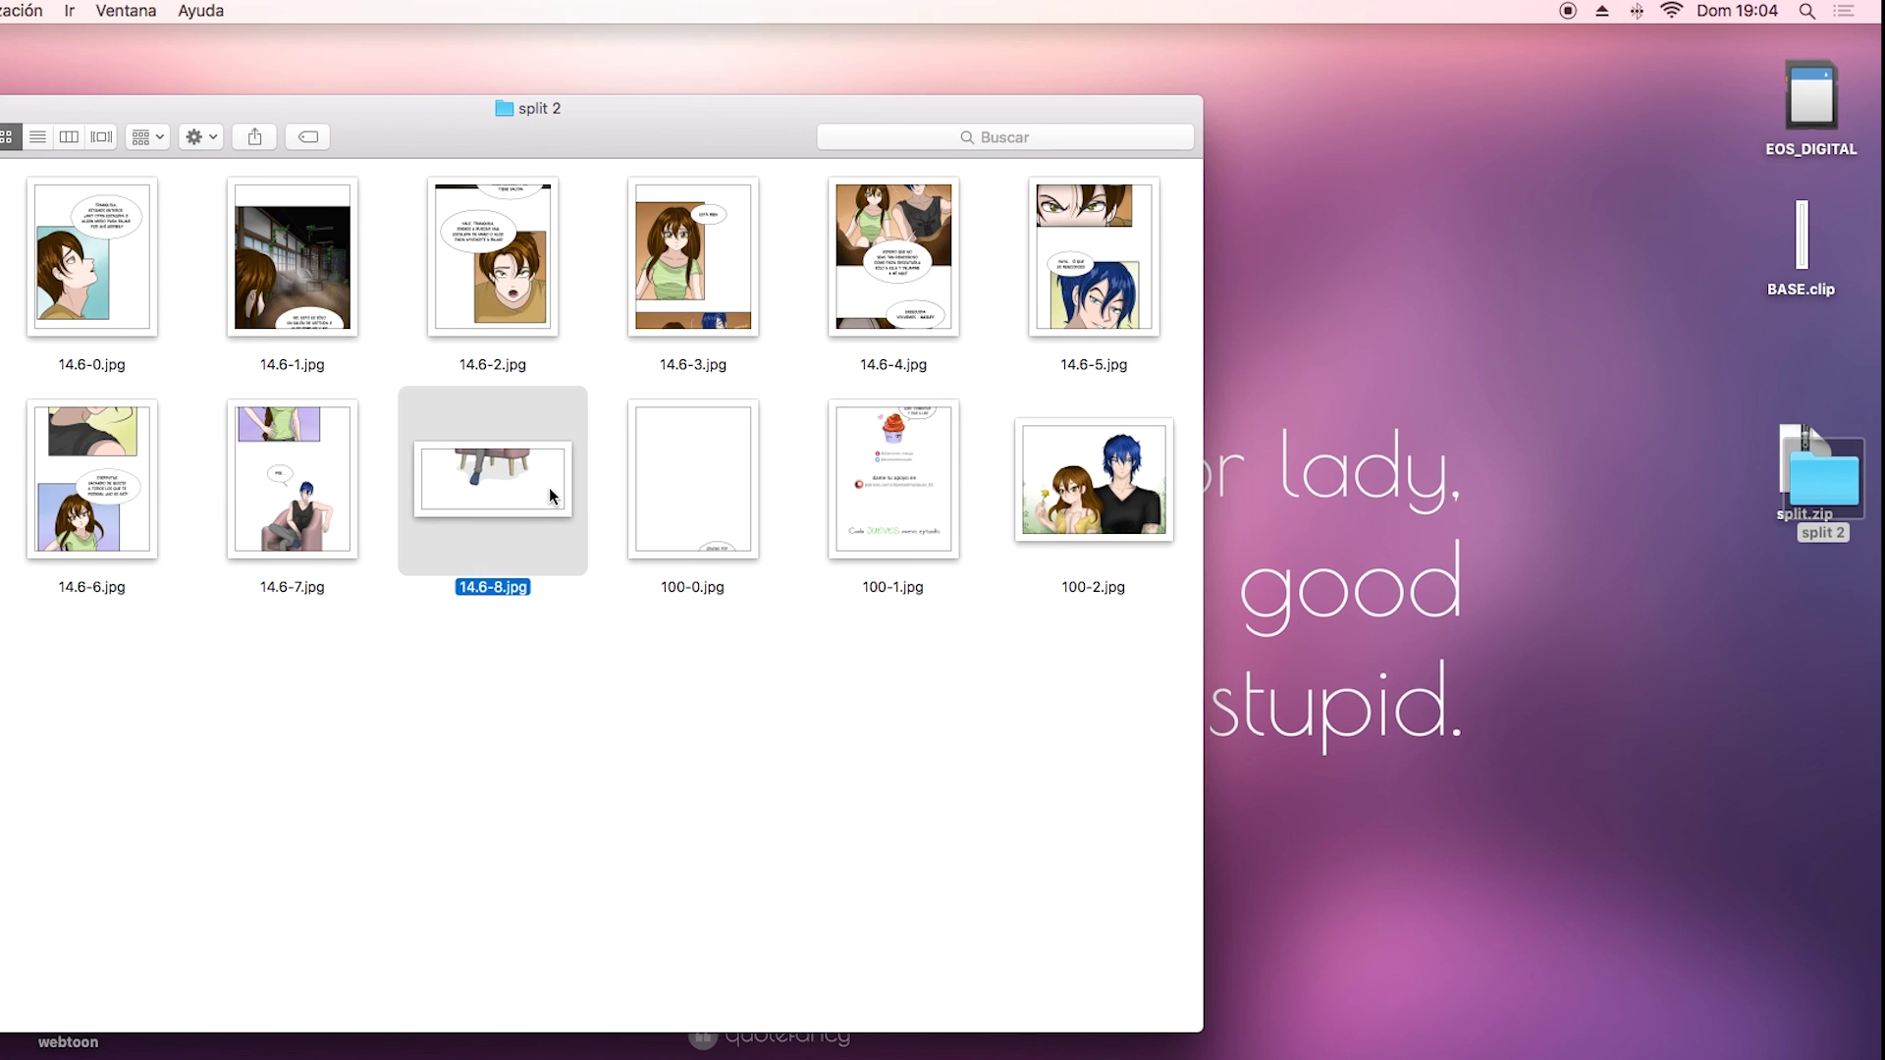
{"action": "key", "text": "space"}
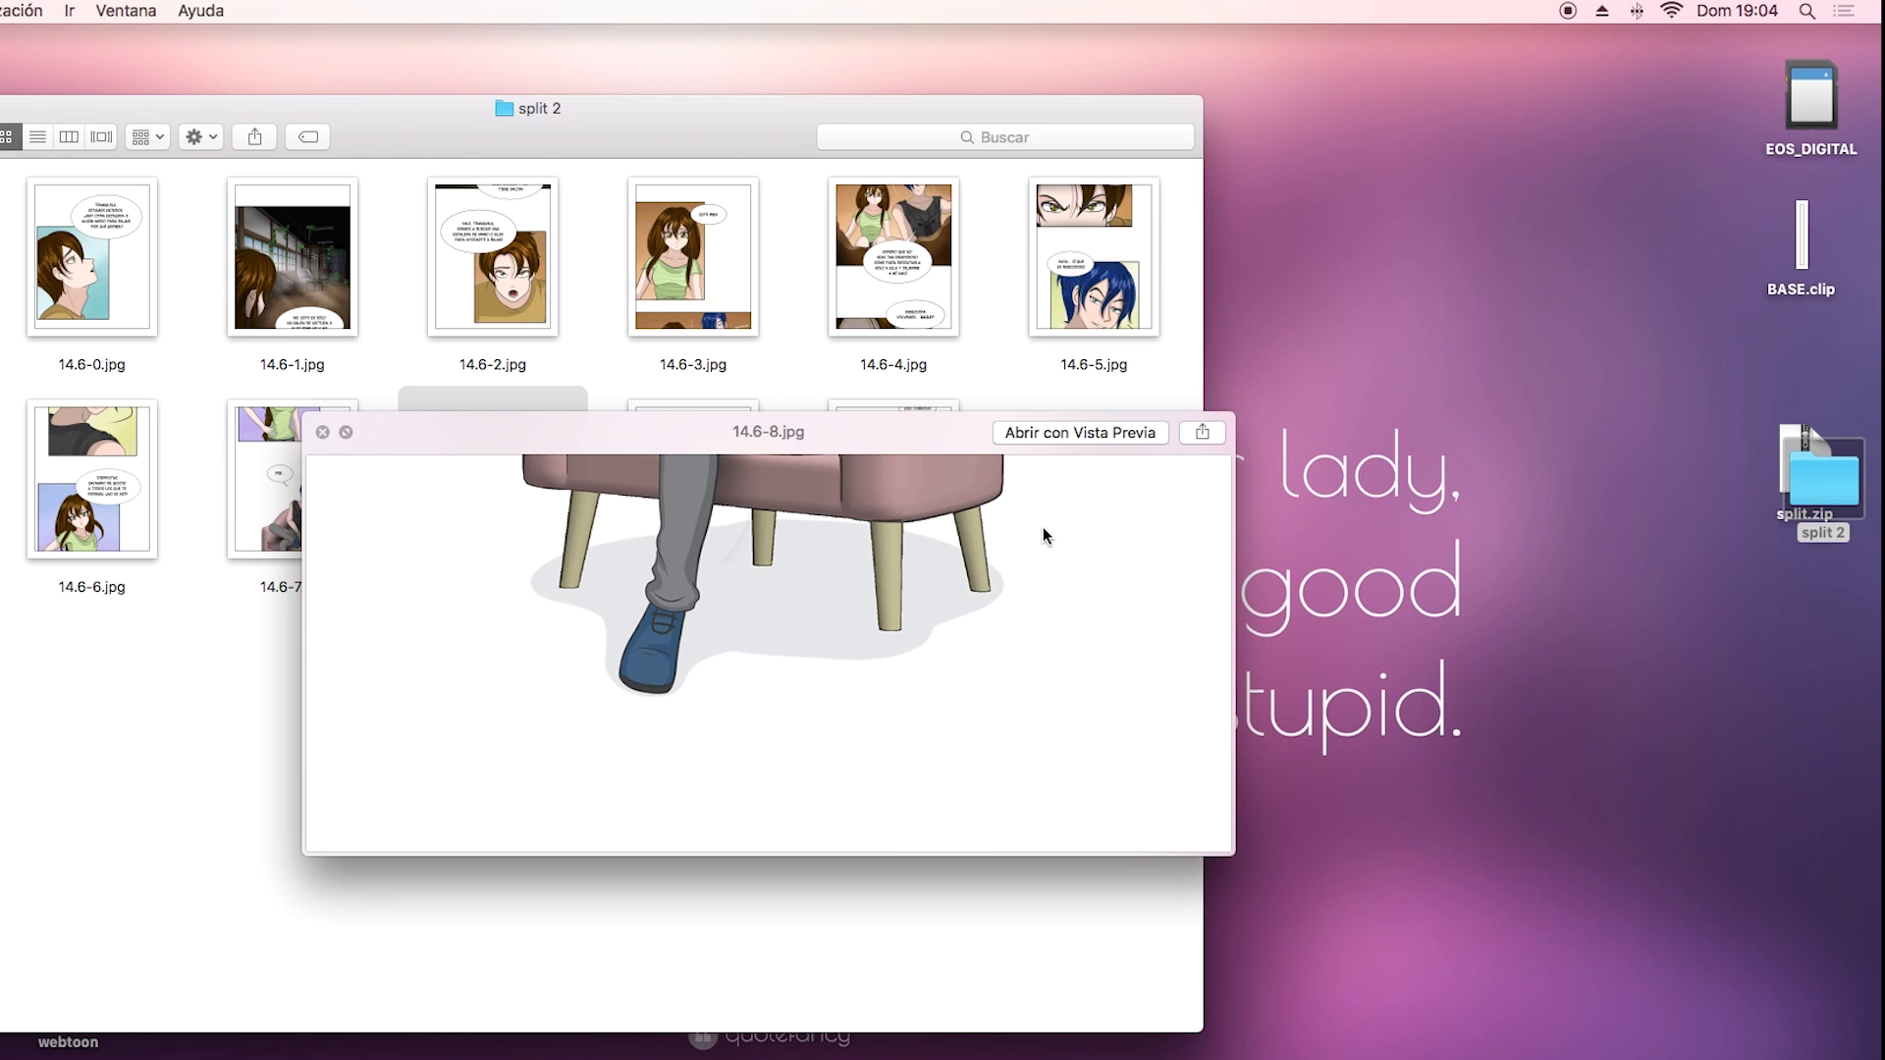
{"action": "left_click", "coordinate": [322, 432]}
{"action": "left_click", "coordinate": [549, 756]}
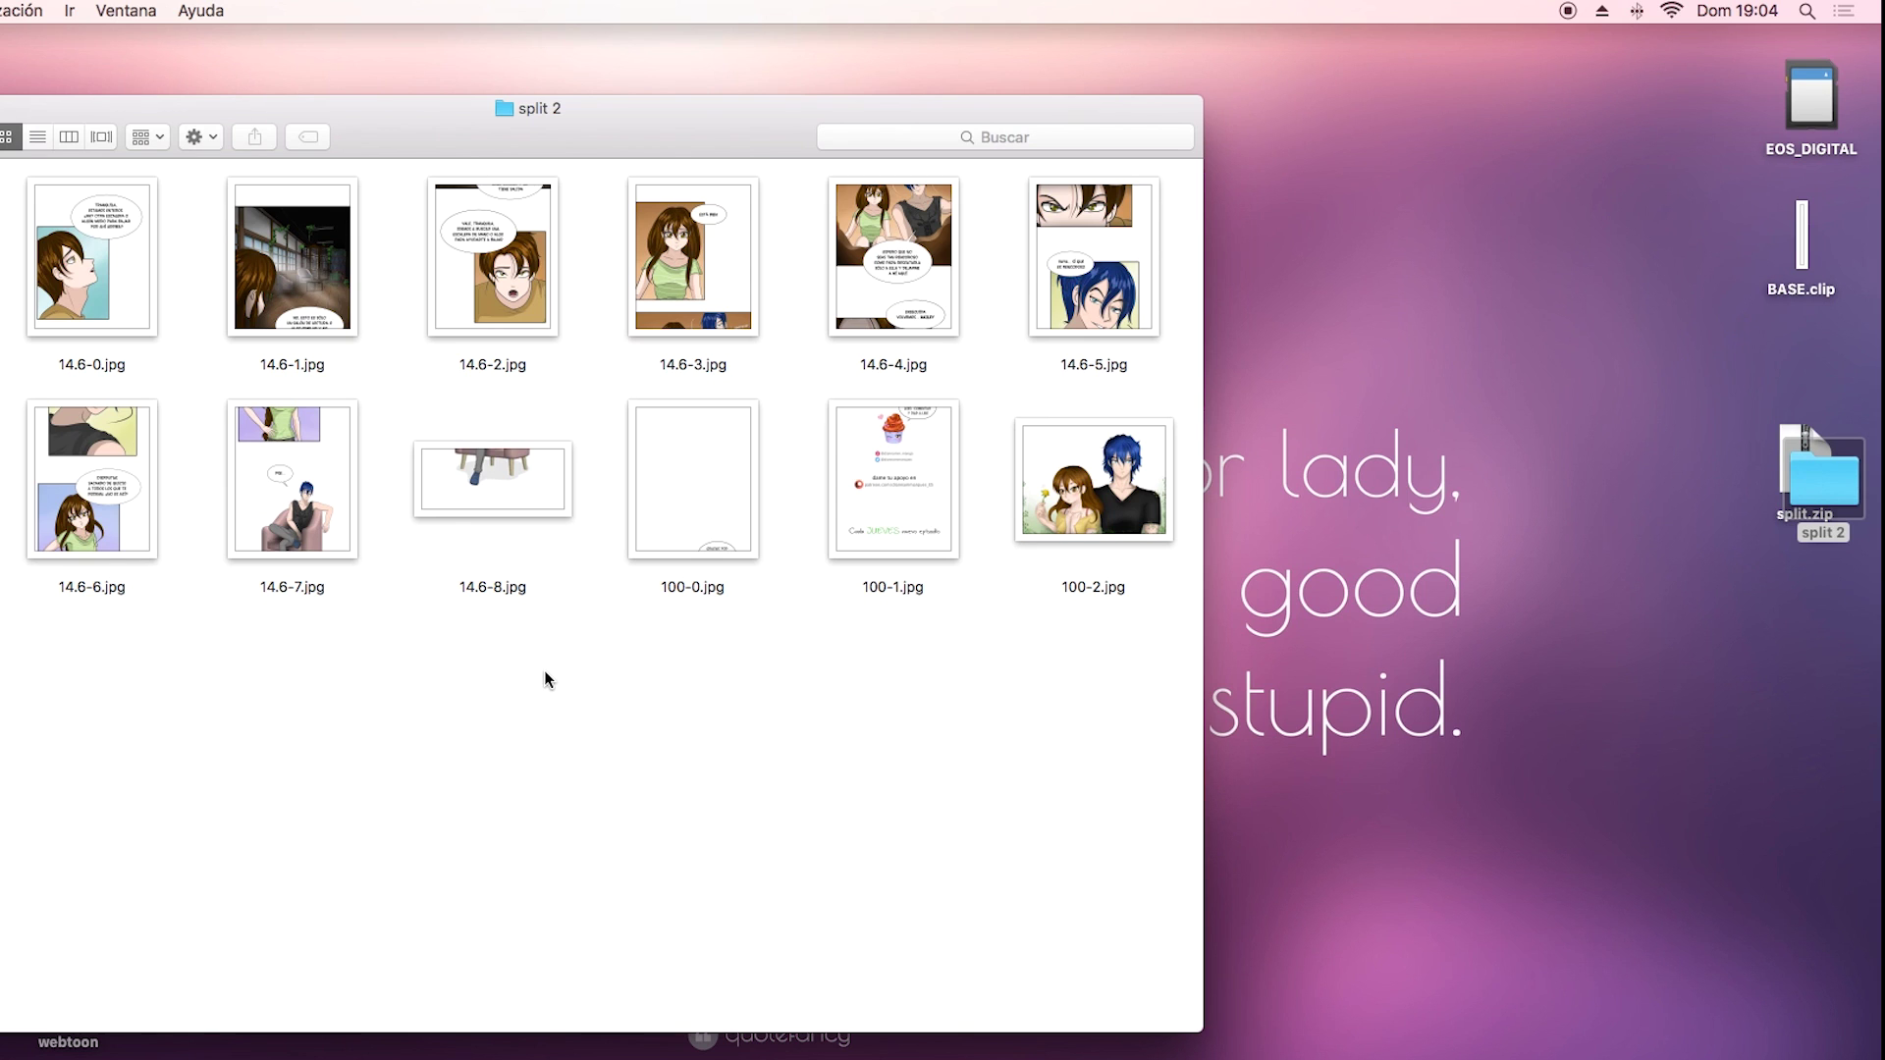
{"action": "key", "text": "super+w"}
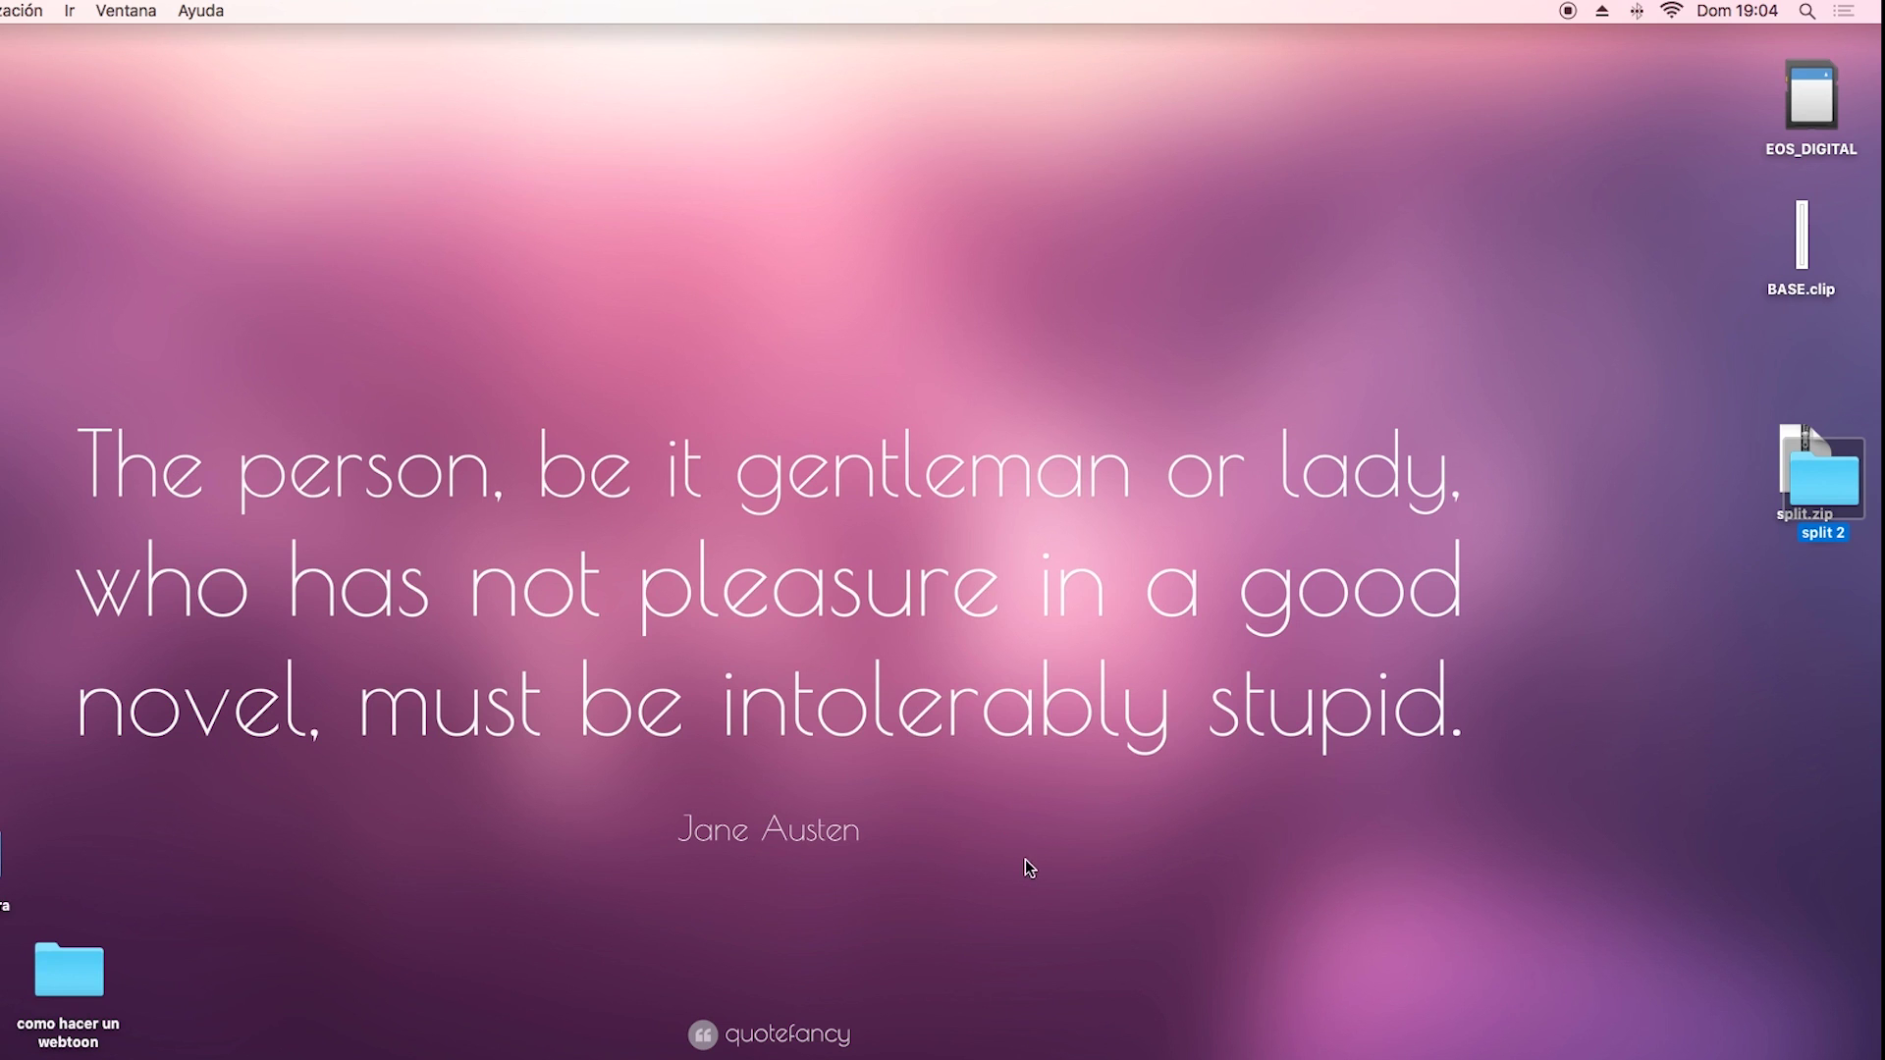
{"action": "left_click", "coordinate": [1025, 862]}
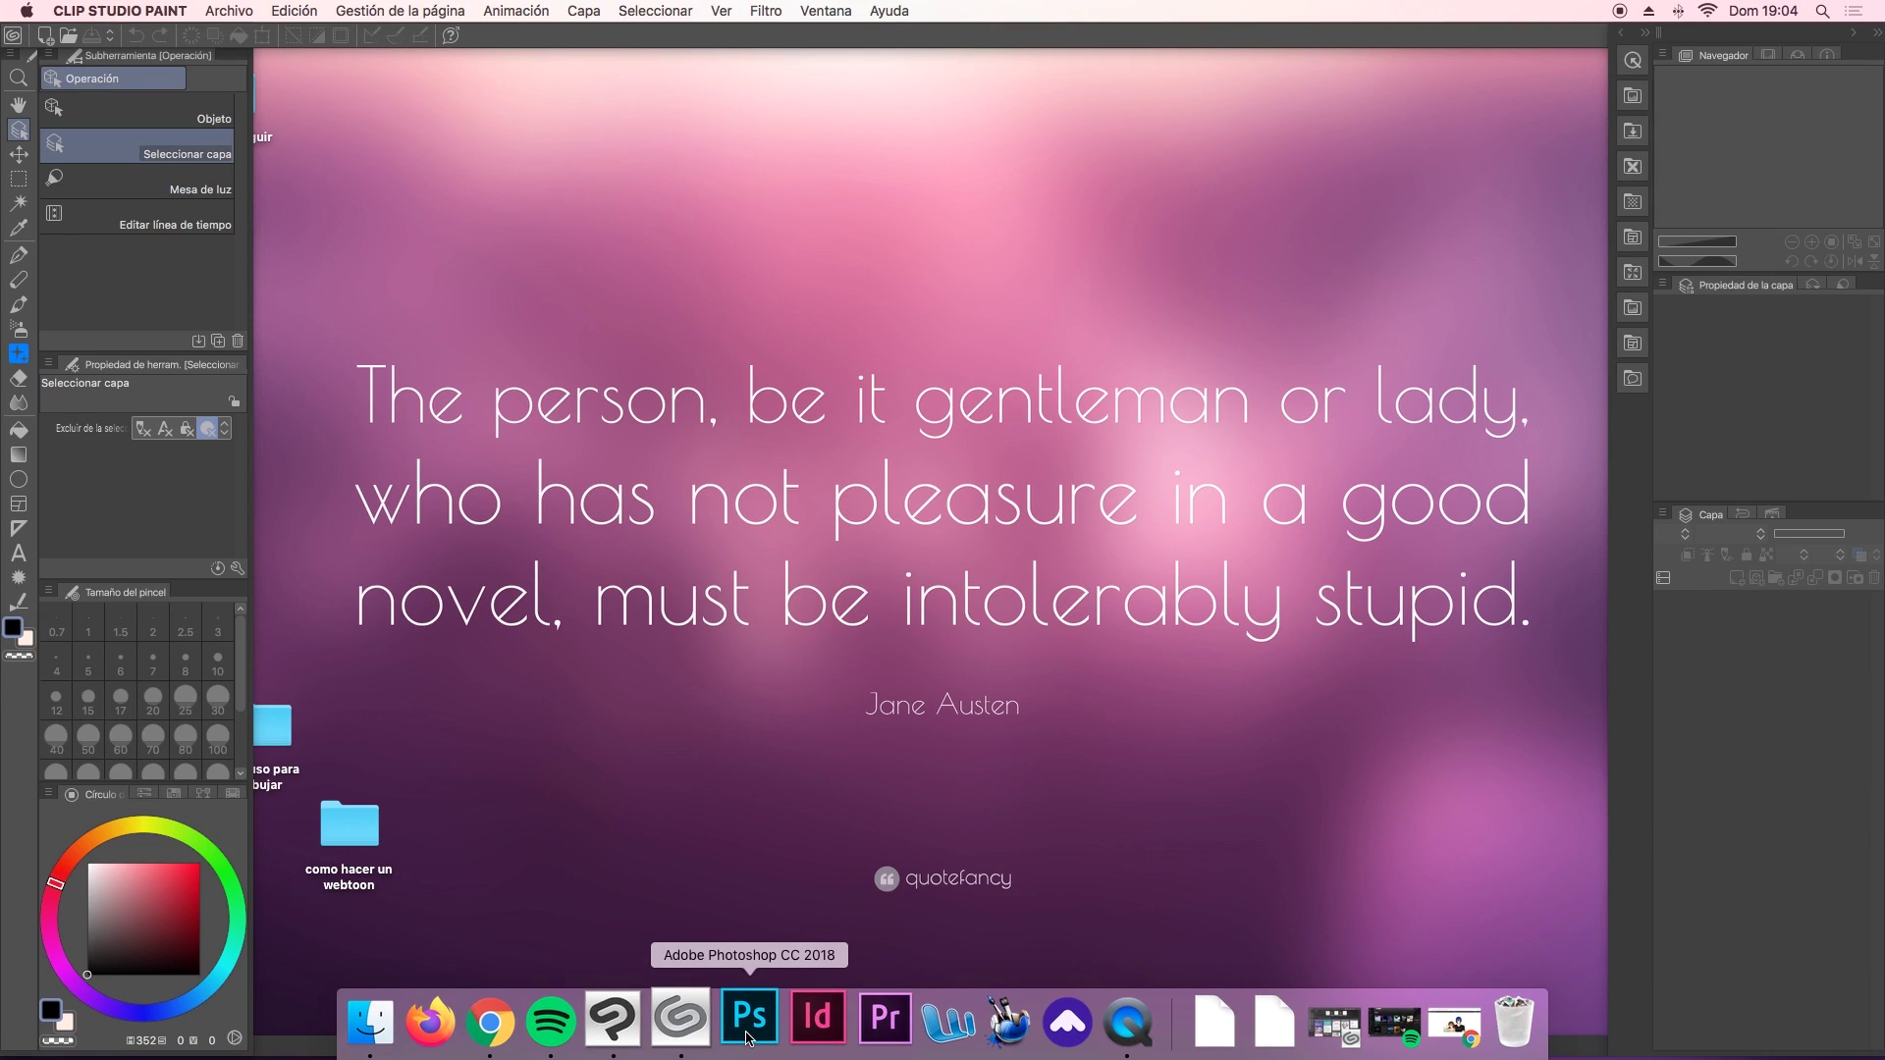
Switch to Clip Studio Paint and open Mini capi.jpg from Archivo > Abrir.
{"action": "left_click", "coordinate": [643, 1021]}
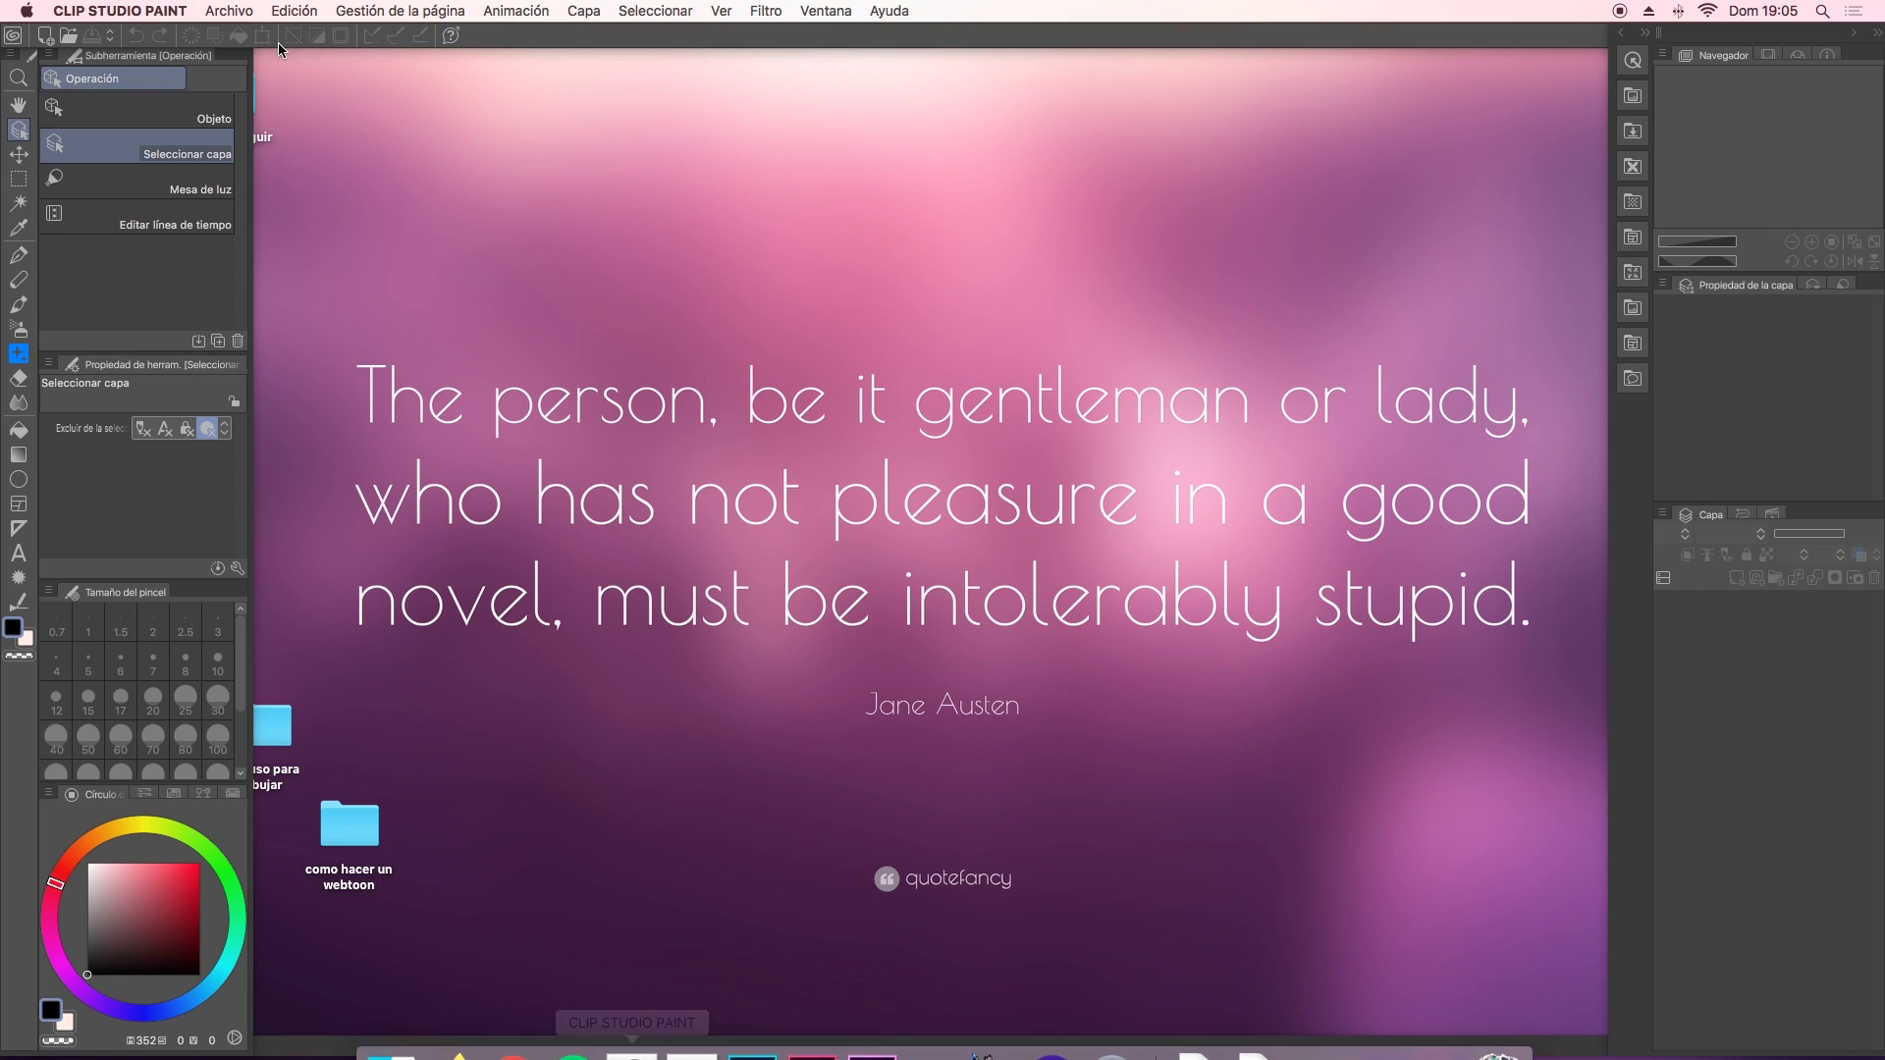
{"action": "left_click", "coordinate": [231, 13]}
{"action": "left_click", "coordinate": [237, 72]}
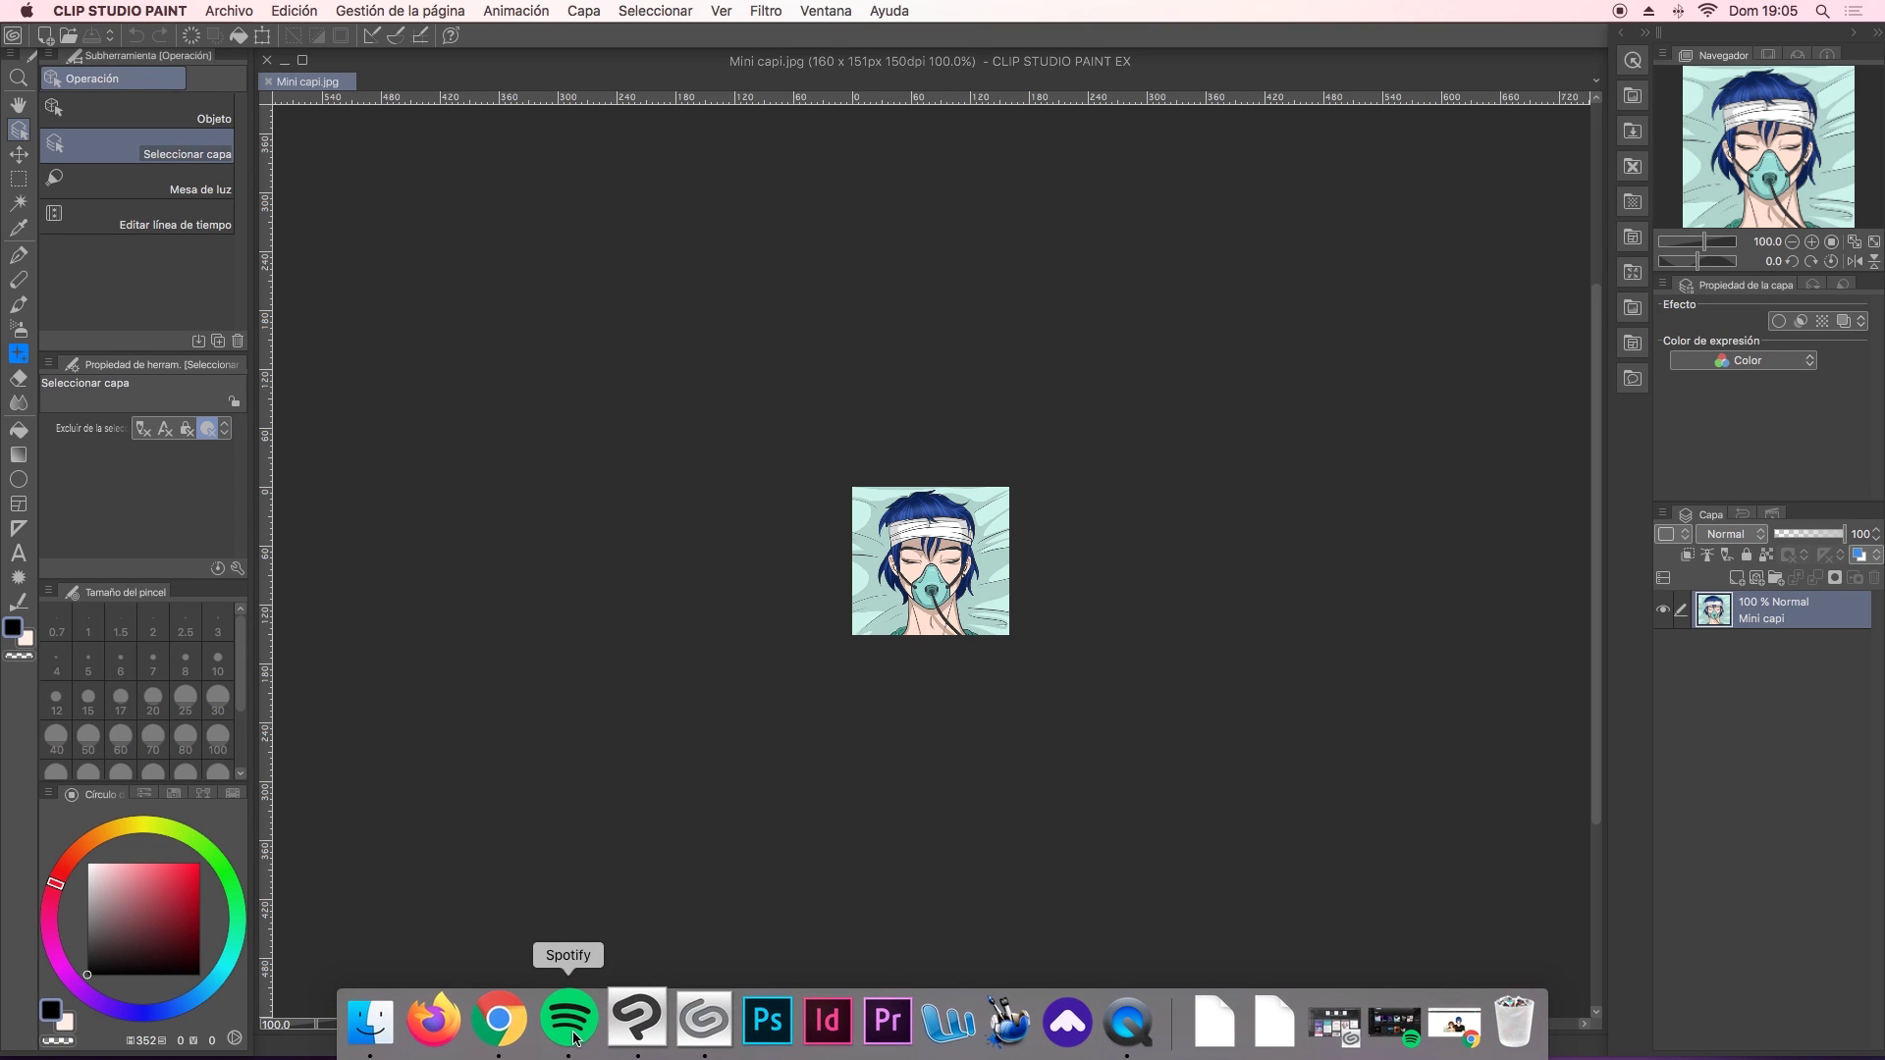
Browse the COMA series page and its genre list, then return to the creator dashboard.
{"action": "left_click", "coordinate": [530, 1026]}
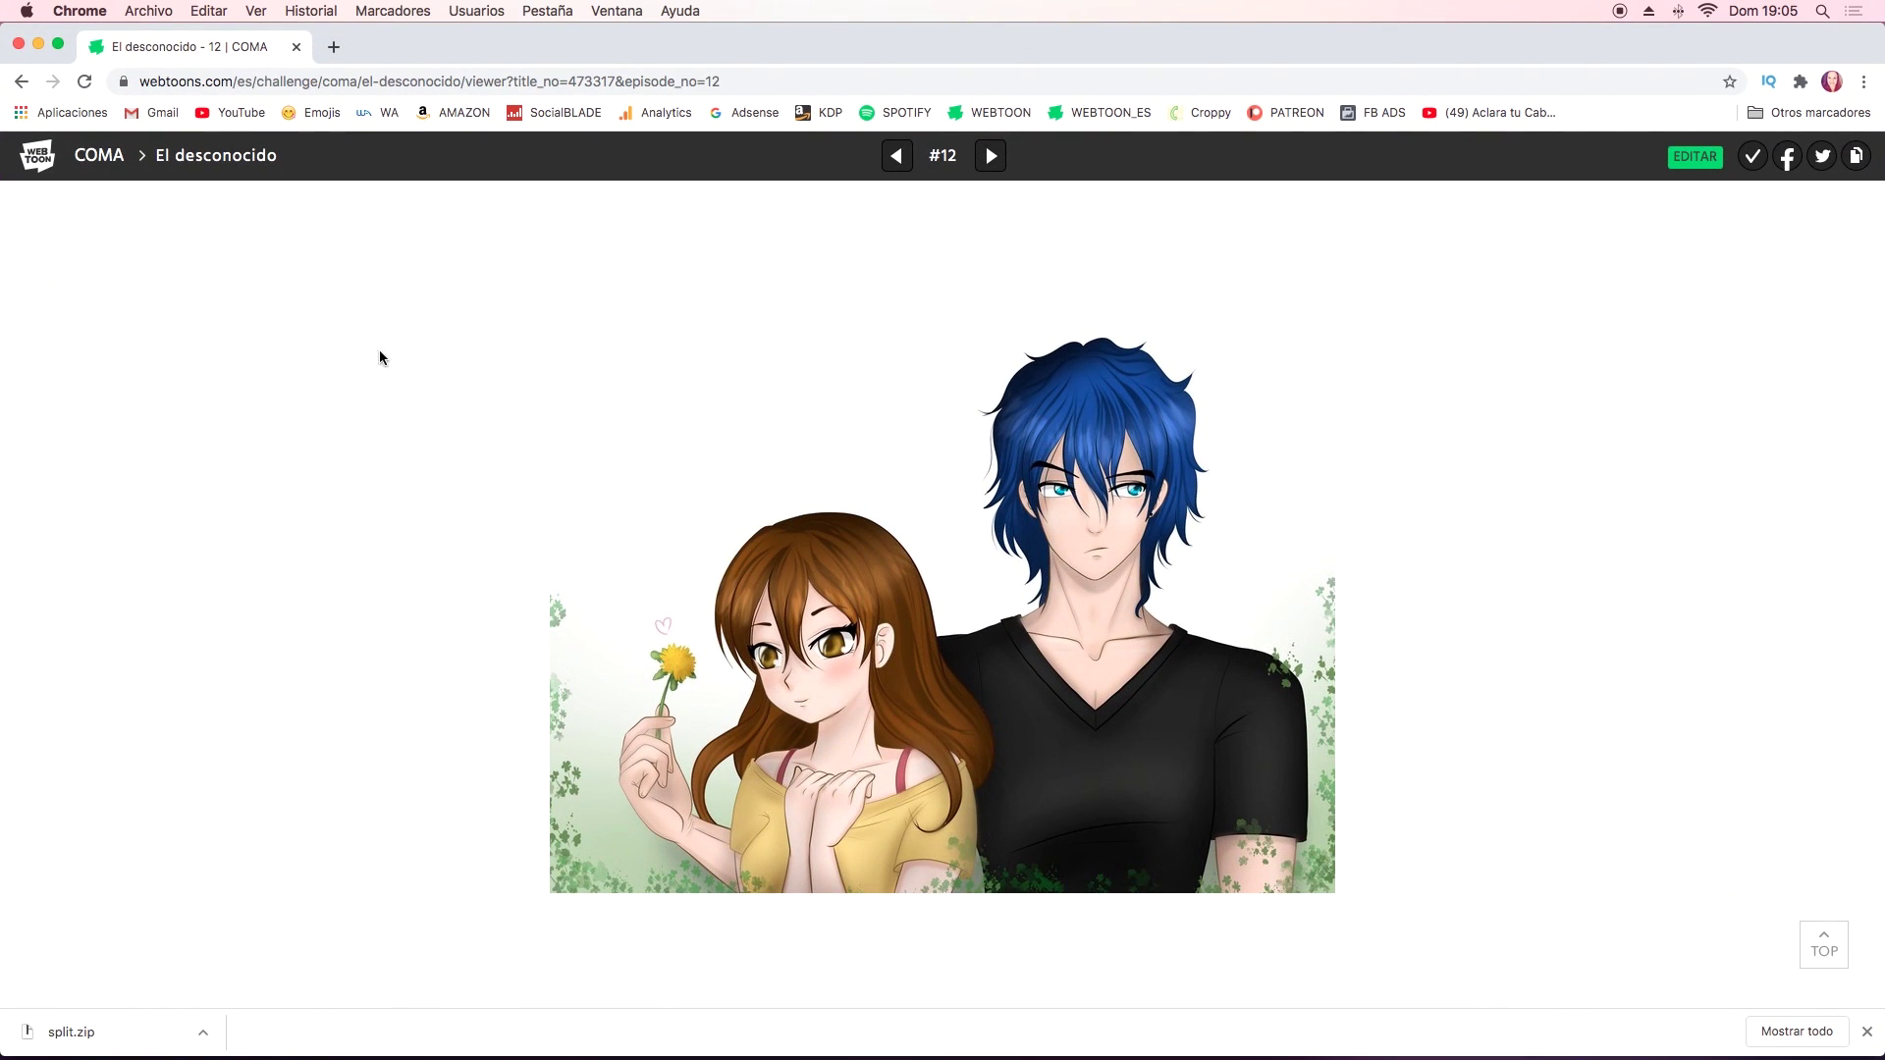
{"action": "left_click", "coordinate": [94, 159]}
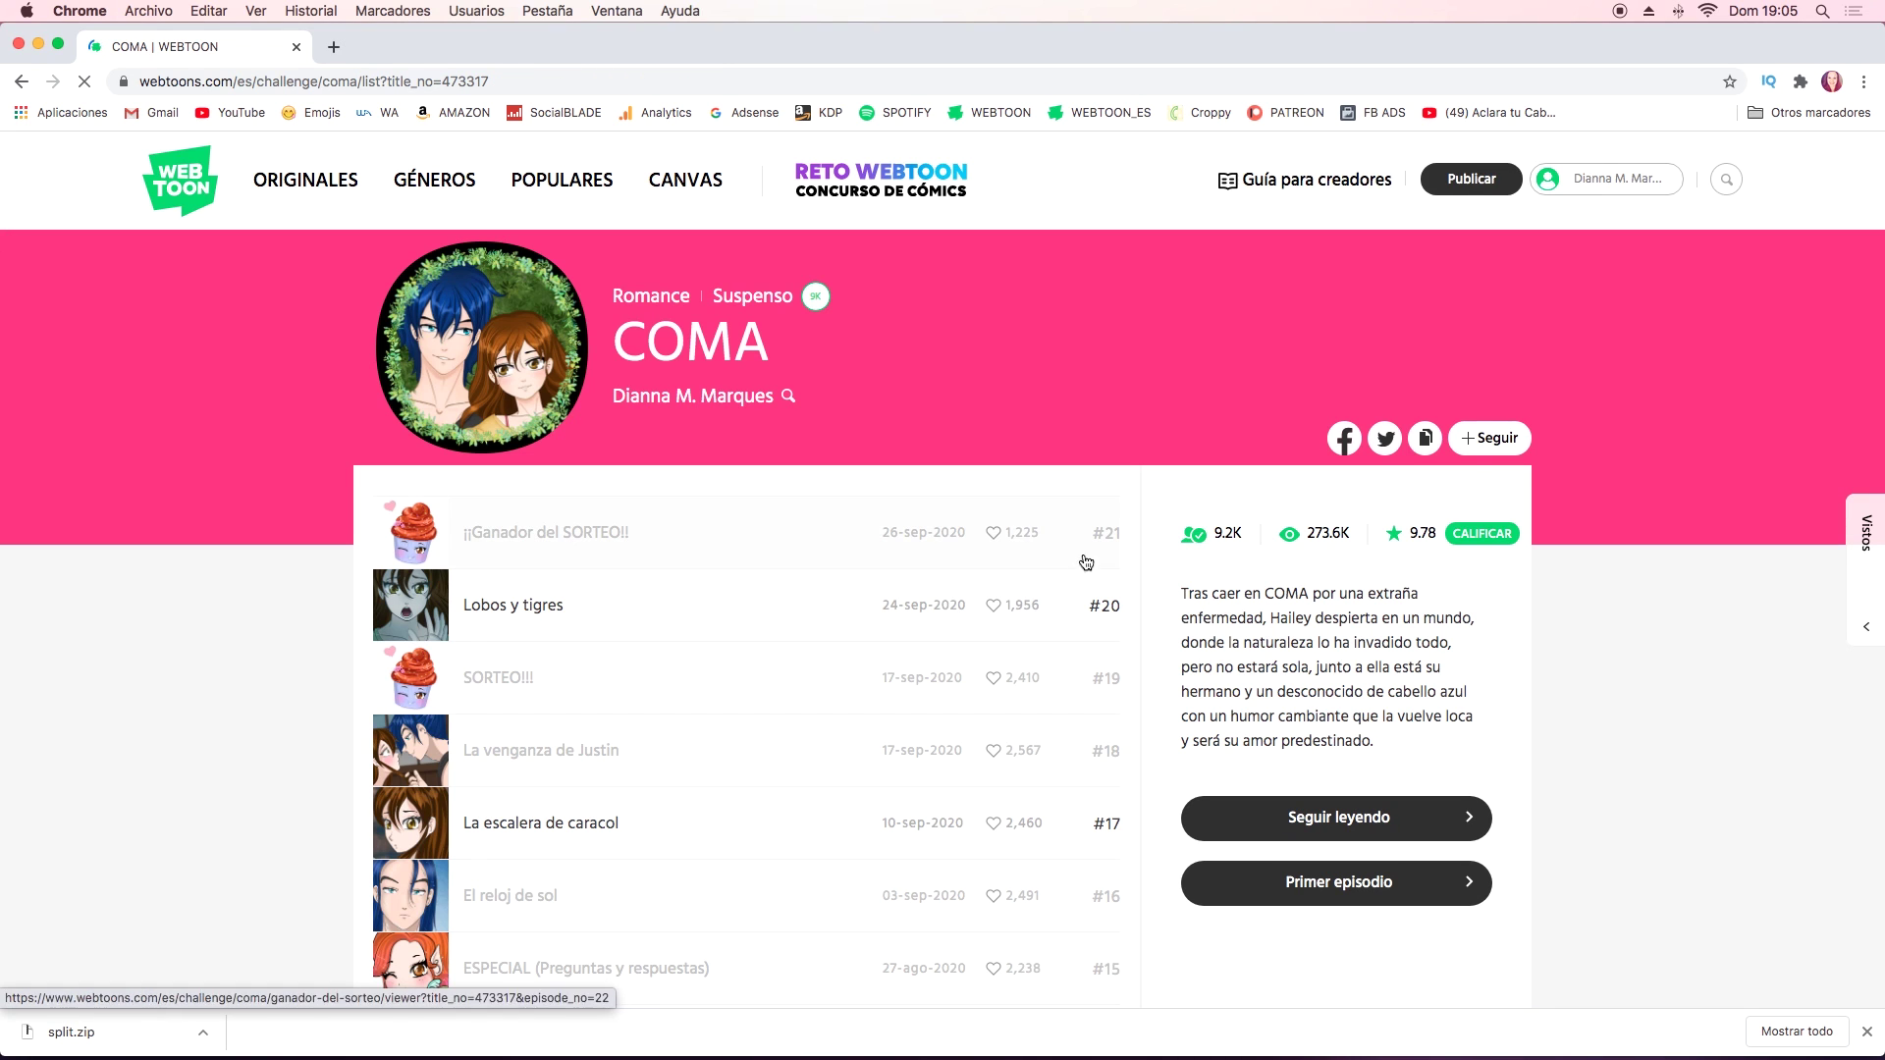
{"action": "scroll", "coordinate": [713, 753], "scroll_direction": "down", "scroll_amount": 5}
{"action": "scroll", "coordinate": [713, 753], "scroll_direction": "down", "scroll_amount": 3}
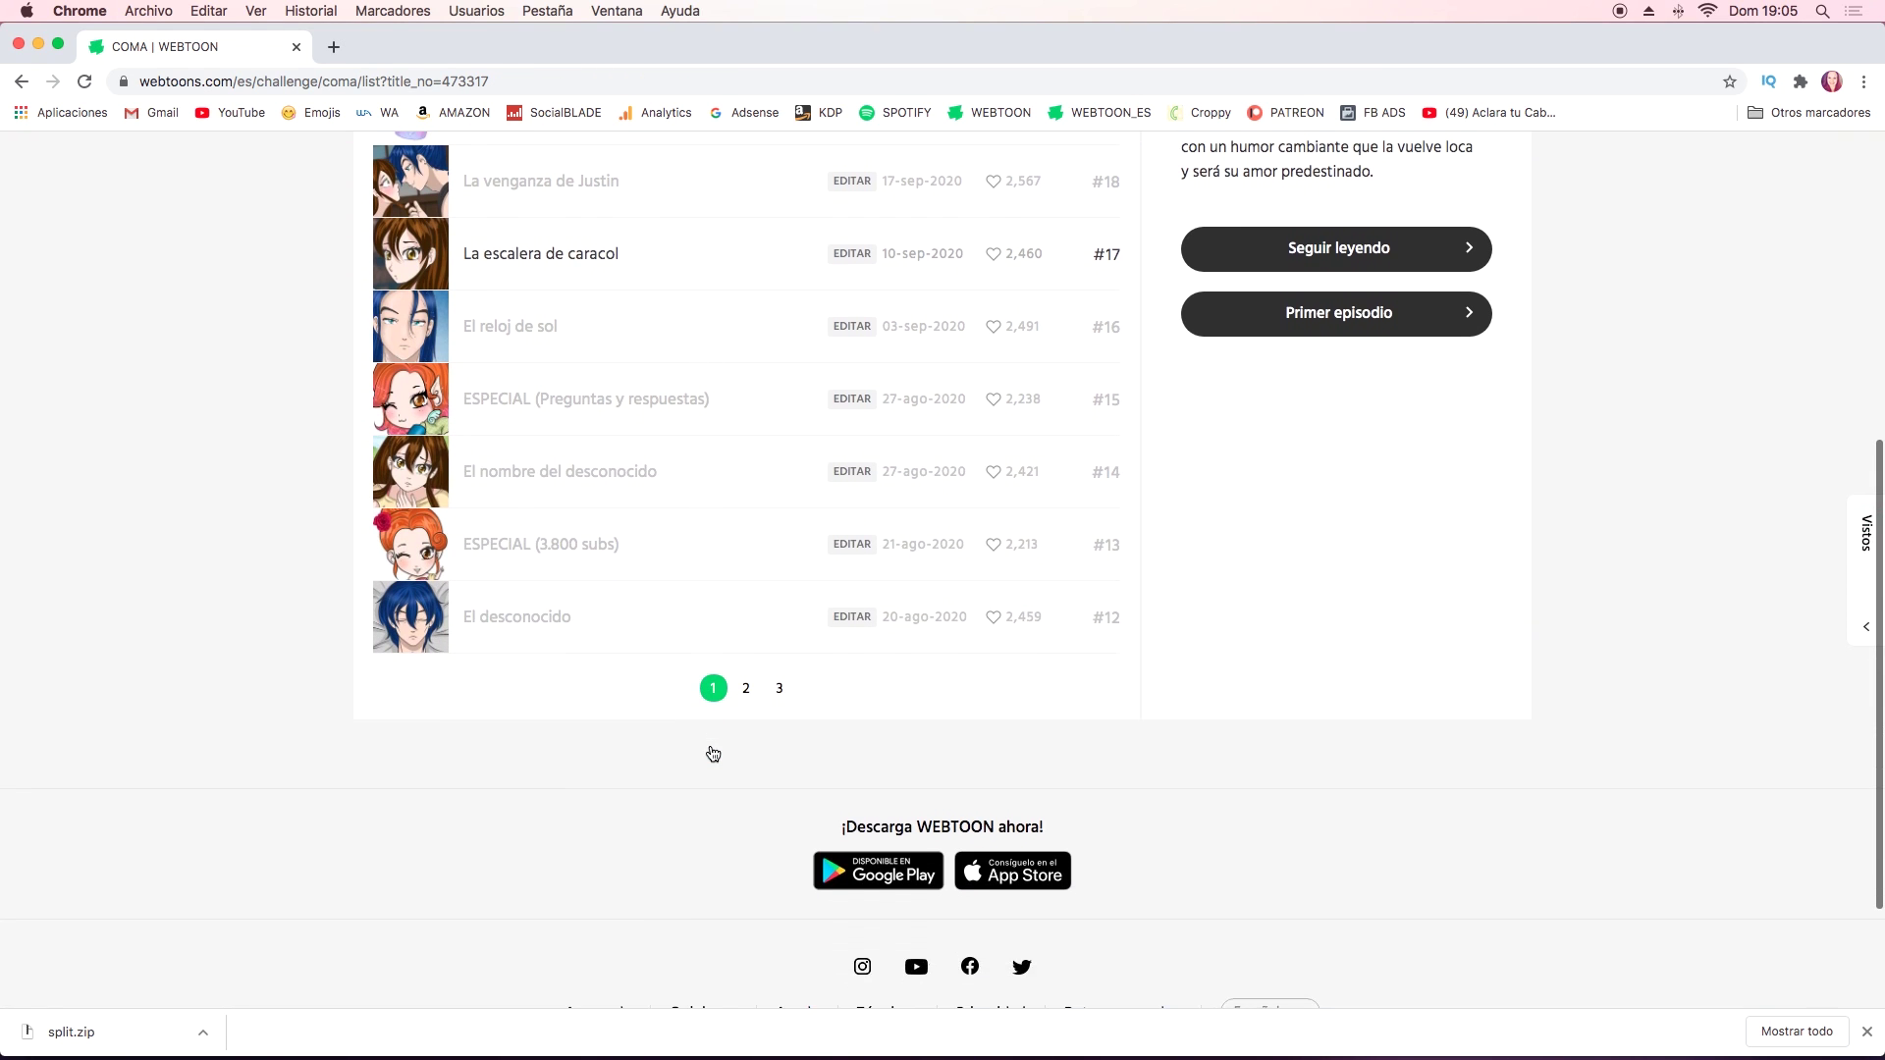
{"action": "scroll", "coordinate": [713, 753], "scroll_direction": "up", "scroll_amount": 2}
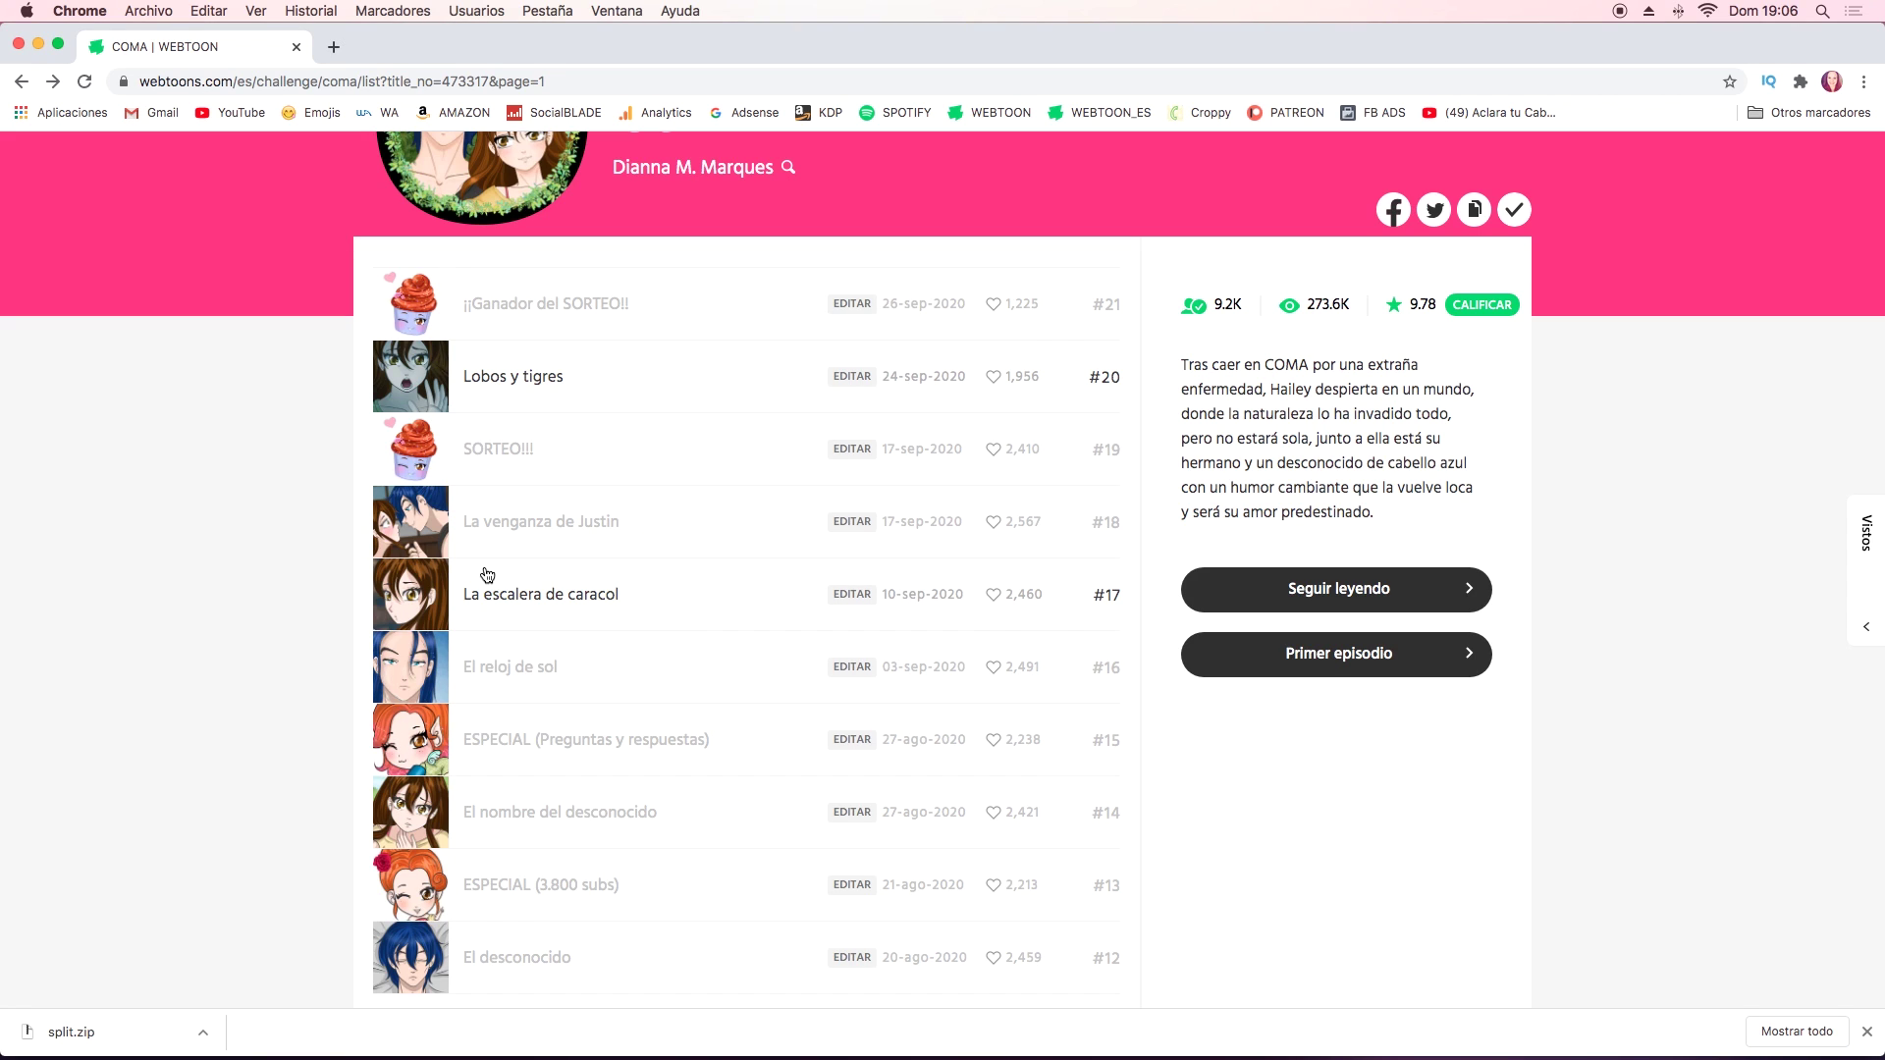
{"action": "scroll", "coordinate": [487, 574], "scroll_direction": "up", "scroll_amount": 3}
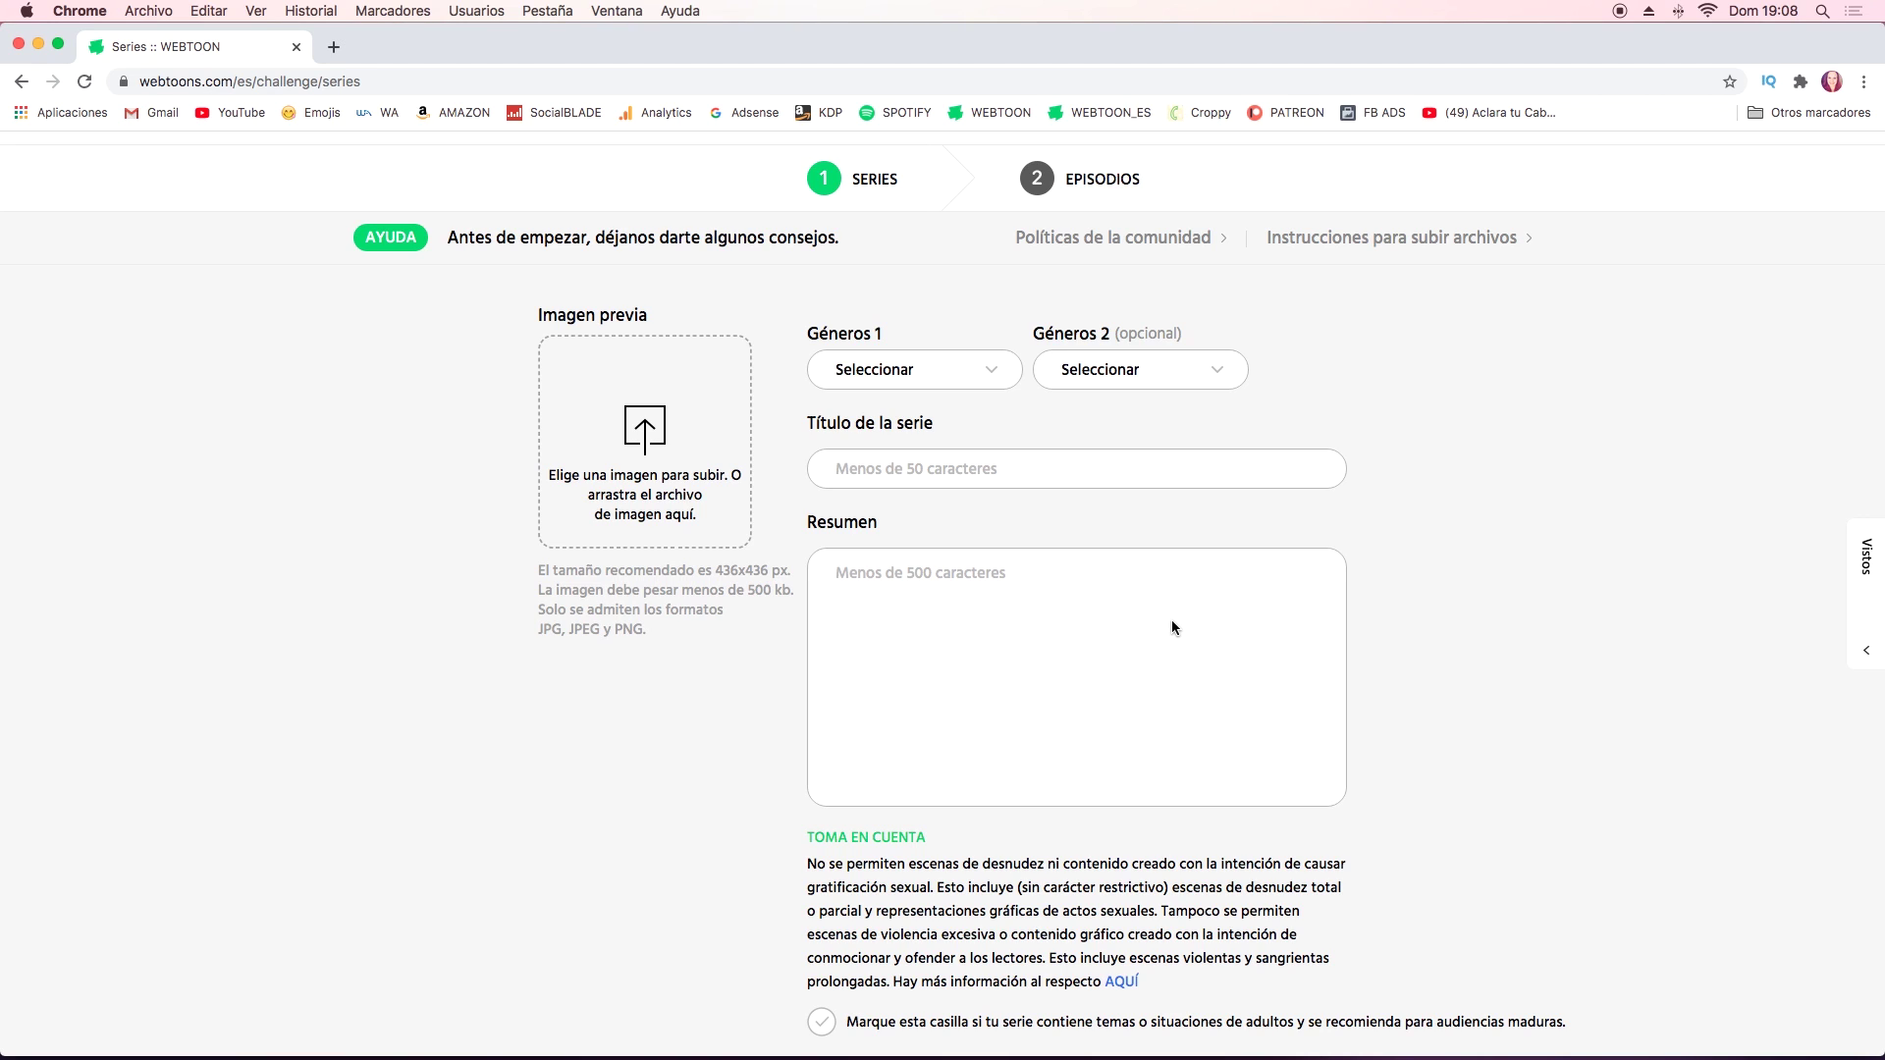
{"action": "scroll", "coordinate": [1171, 623], "scroll_direction": "down", "scroll_amount": 2}
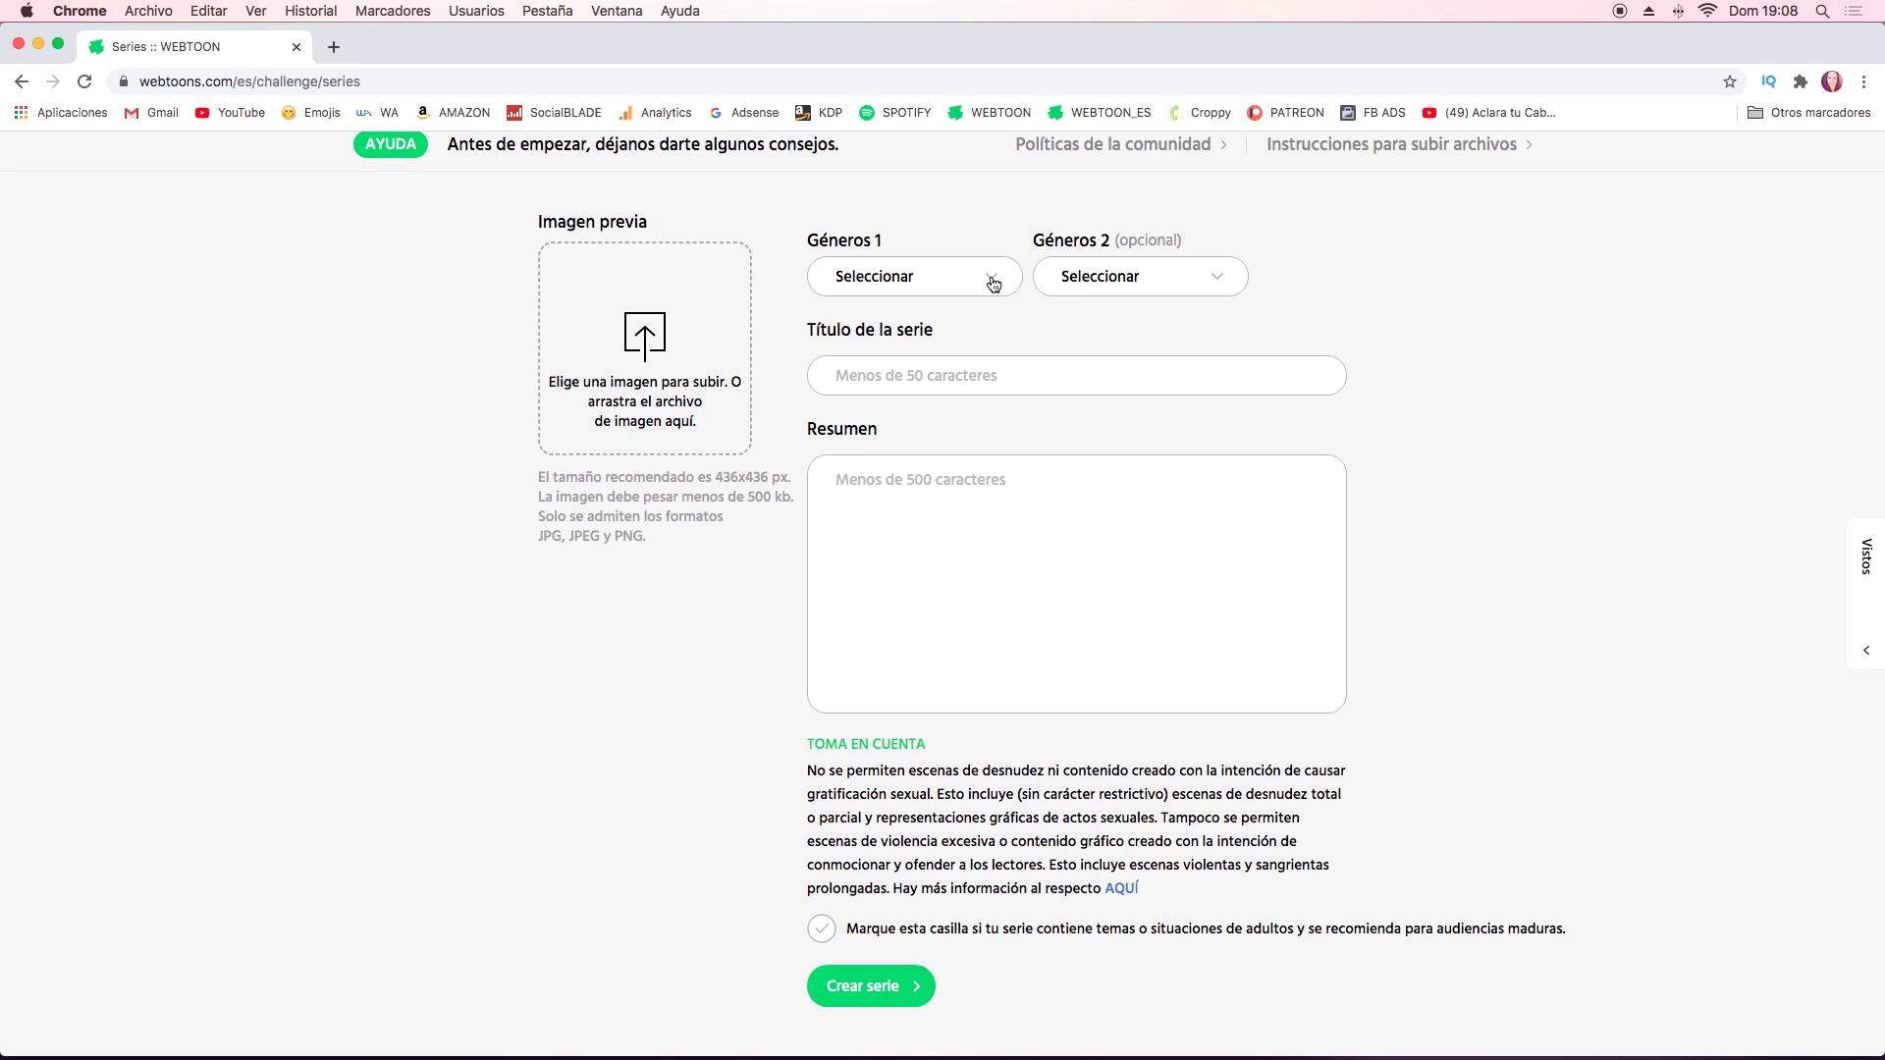
{"action": "left_click", "coordinate": [993, 285]}
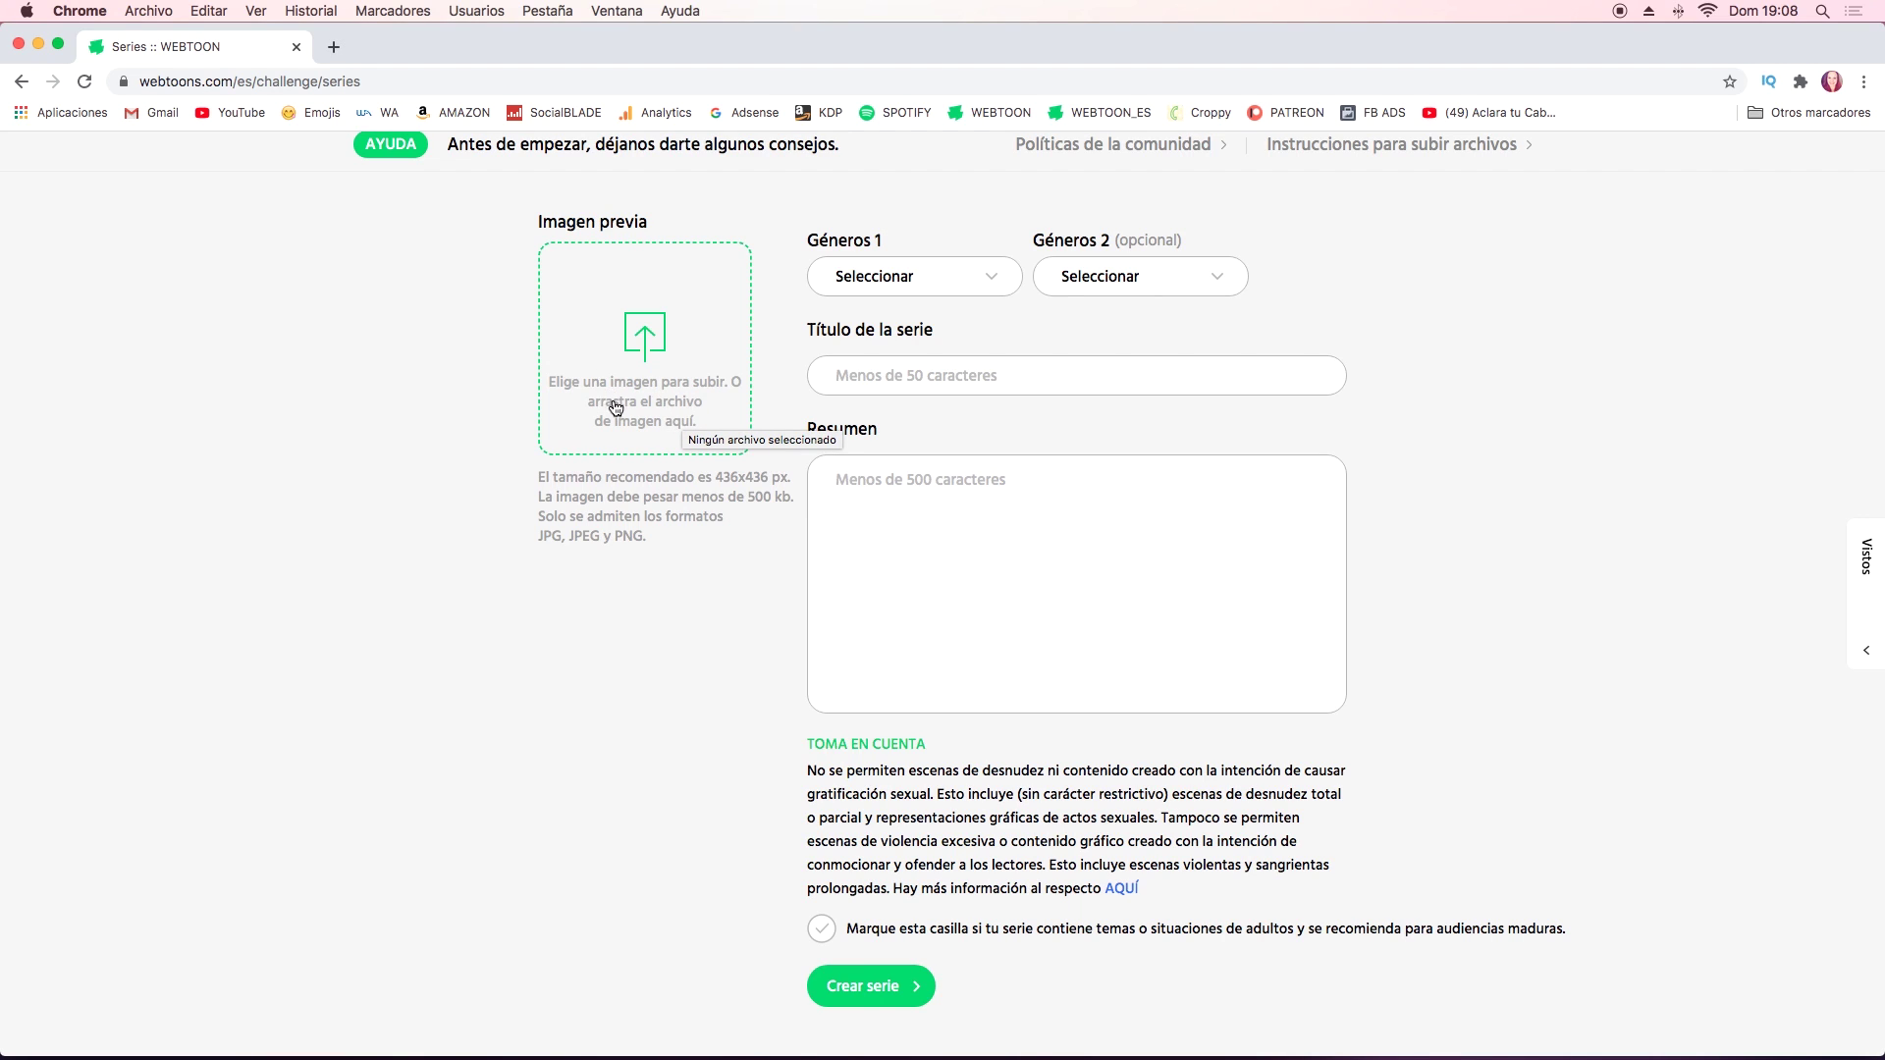
{"action": "left_click", "coordinate": [24, 82]}
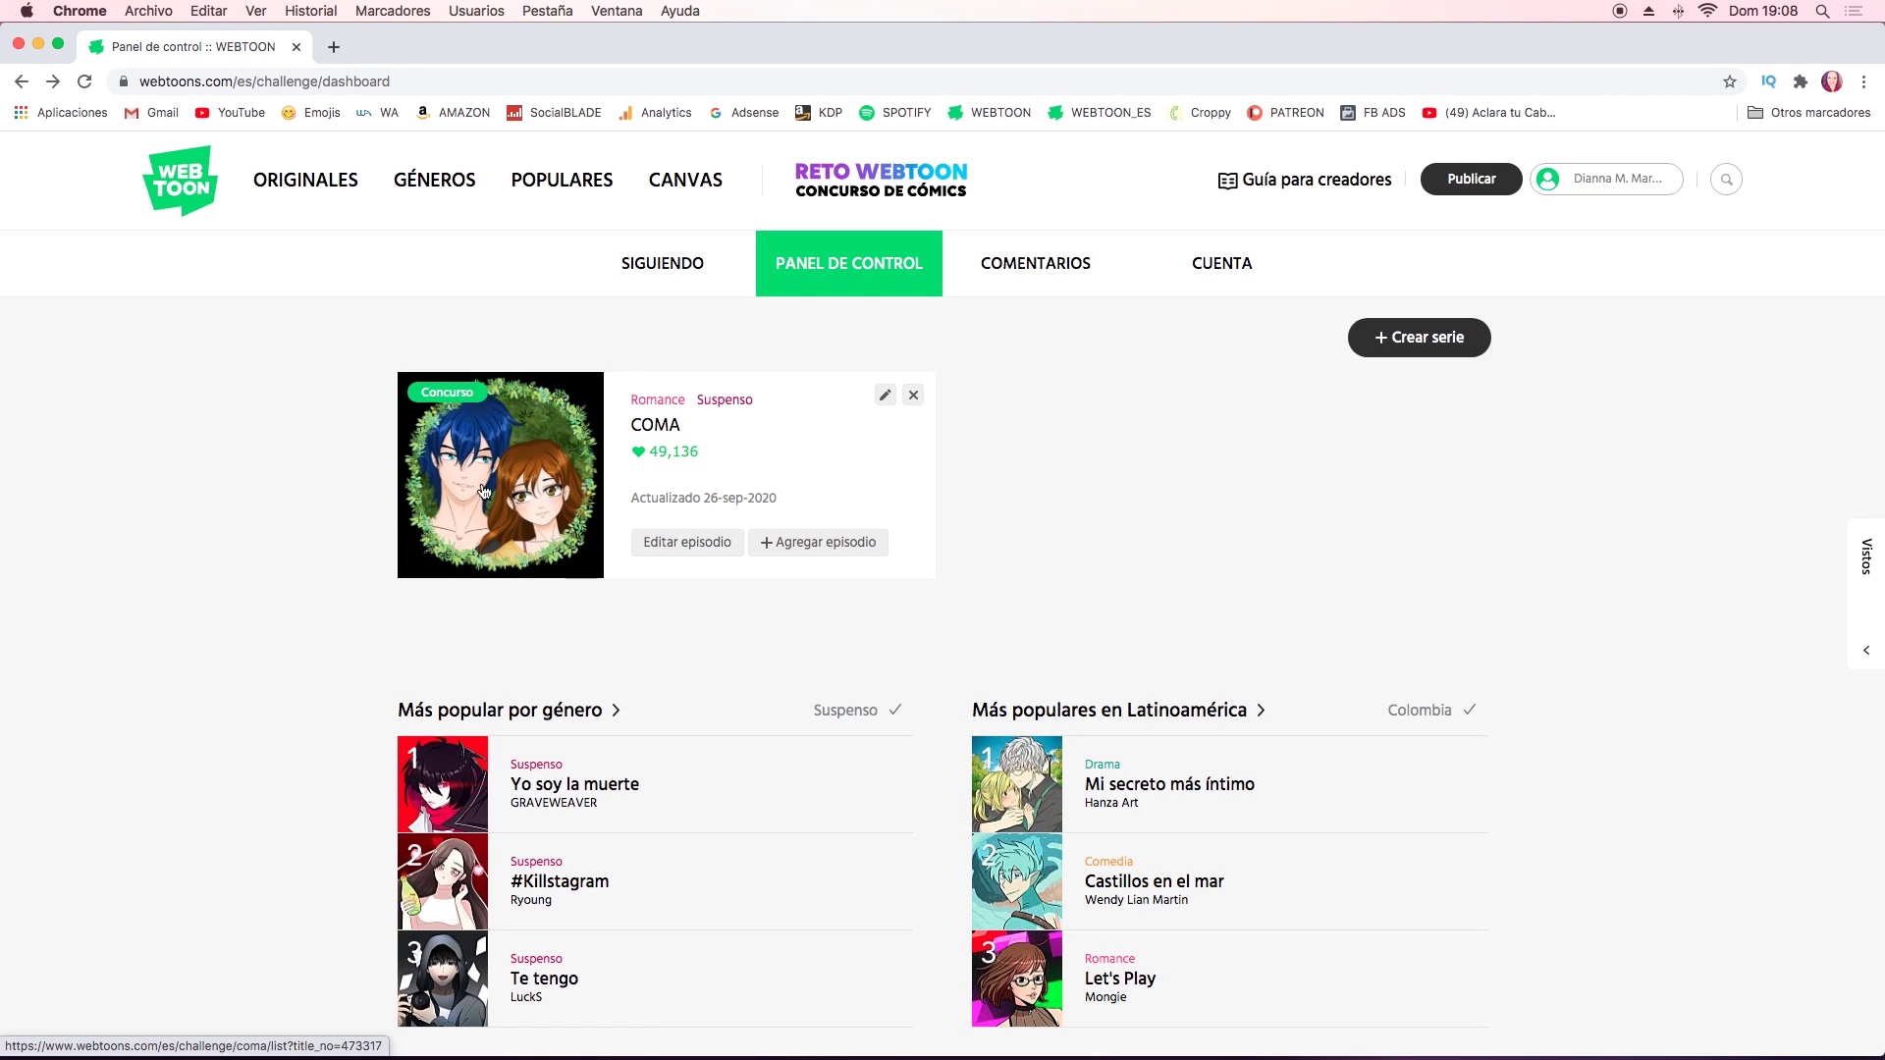
Create the new series 'prueba' with a summary and COMEDIA as its first genre.
{"action": "left_click", "coordinate": [1450, 356]}
{"action": "left_click", "coordinate": [1096, 715]}
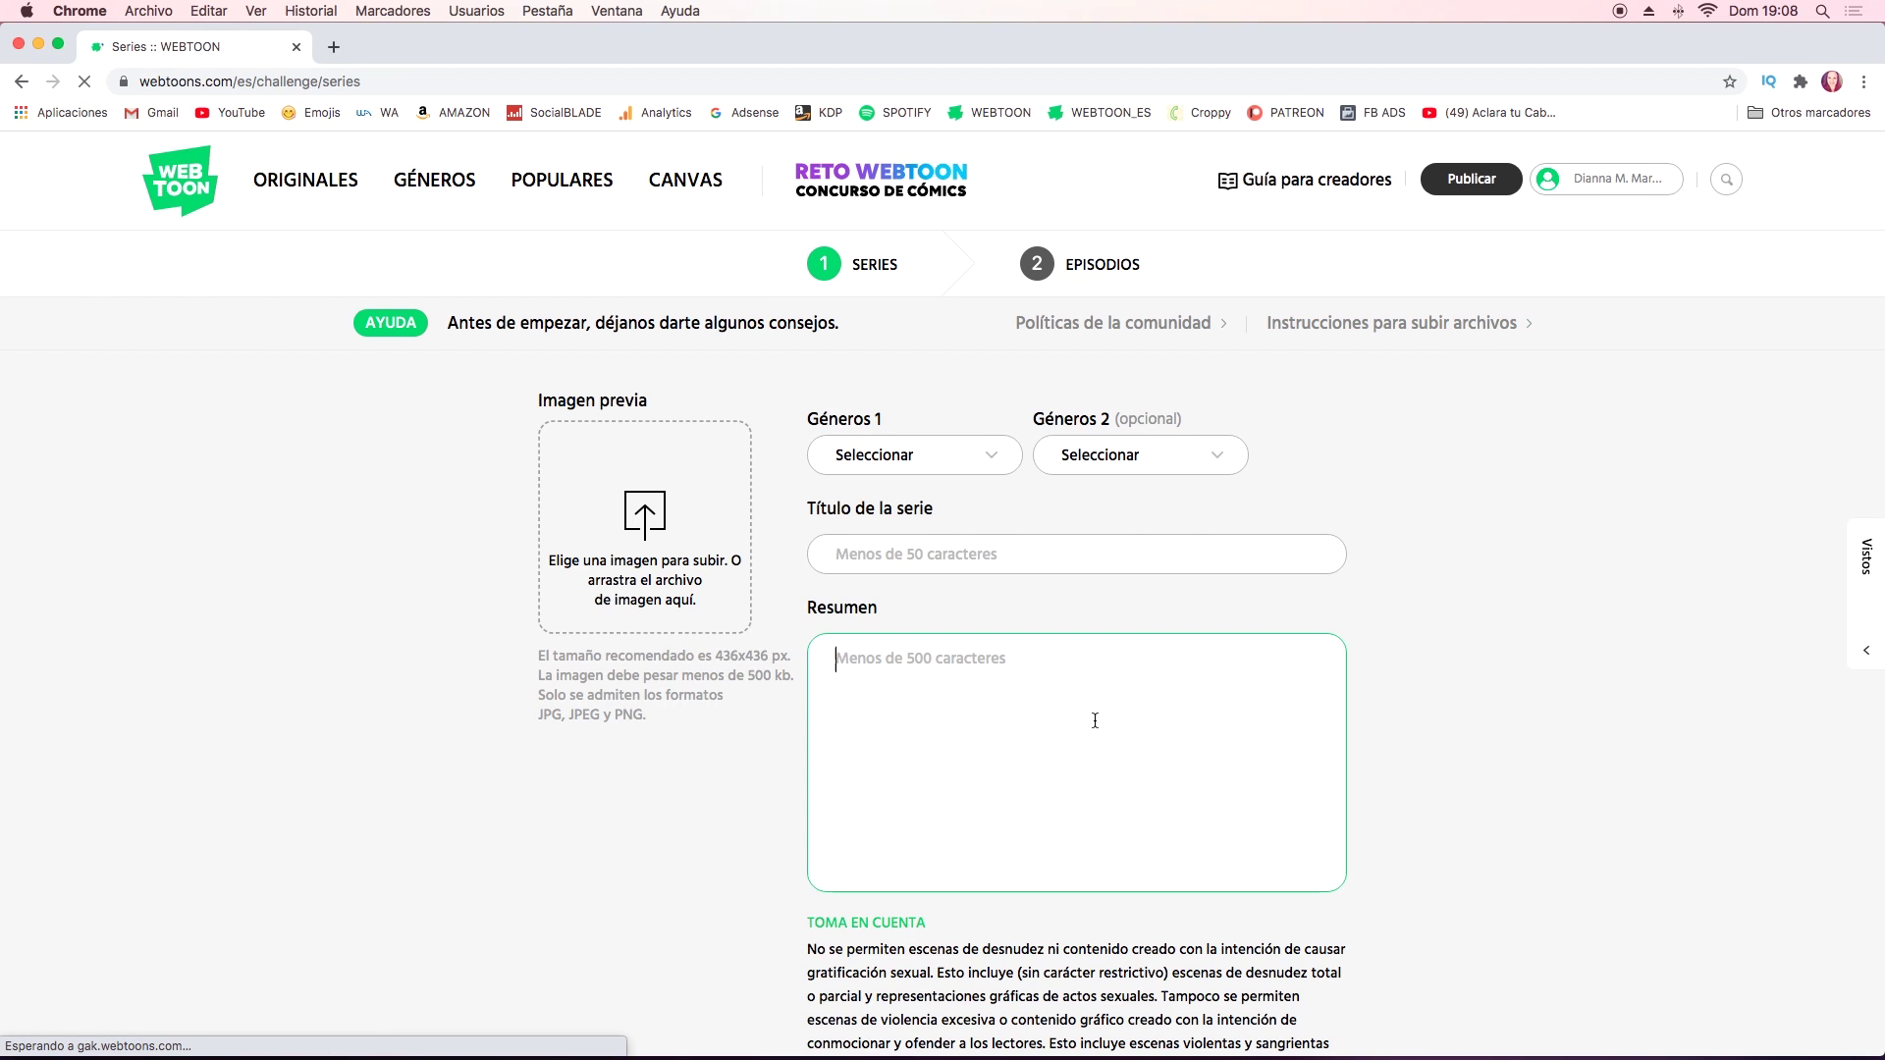
{"action": "scroll", "coordinate": [1100, 703], "scroll_direction": "down", "scroll_amount": 5}
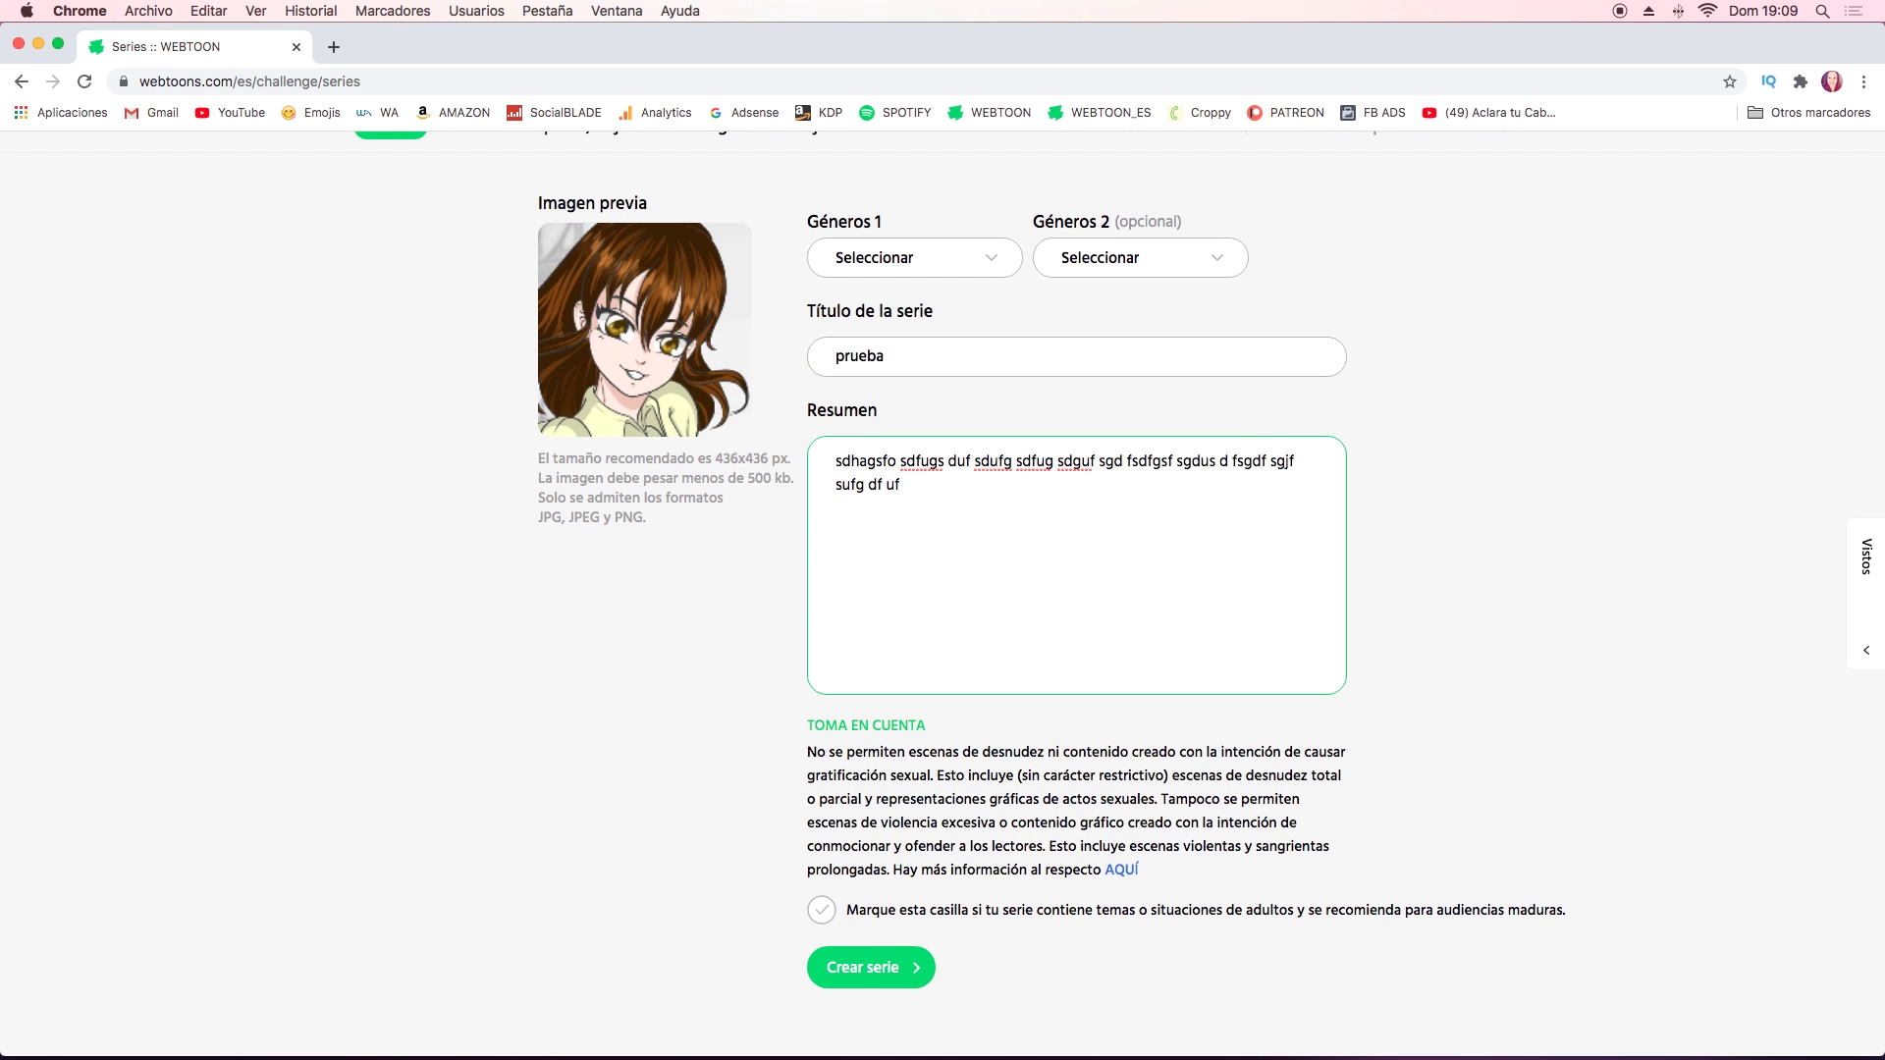
{"action": "scroll", "coordinate": [1119, 559], "scroll_direction": "down", "scroll_amount": 1}
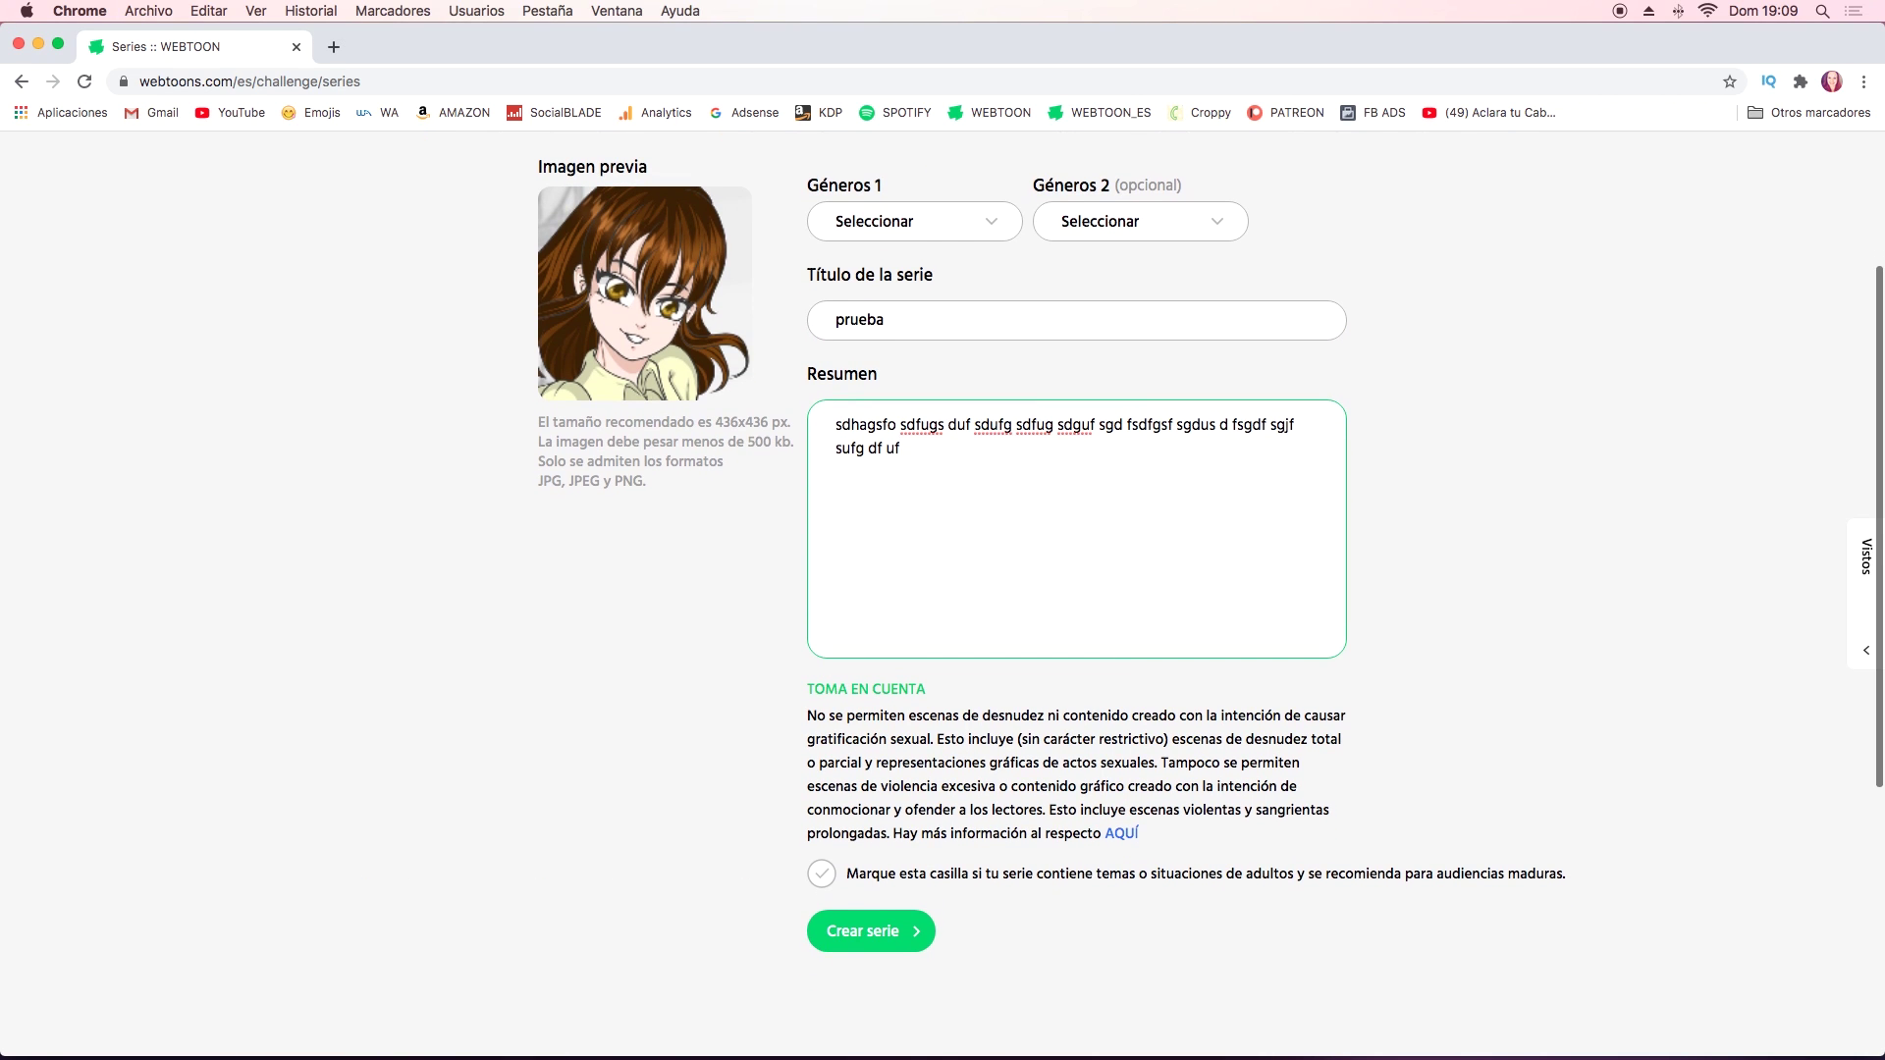
{"action": "left_click", "coordinate": [871, 931]}
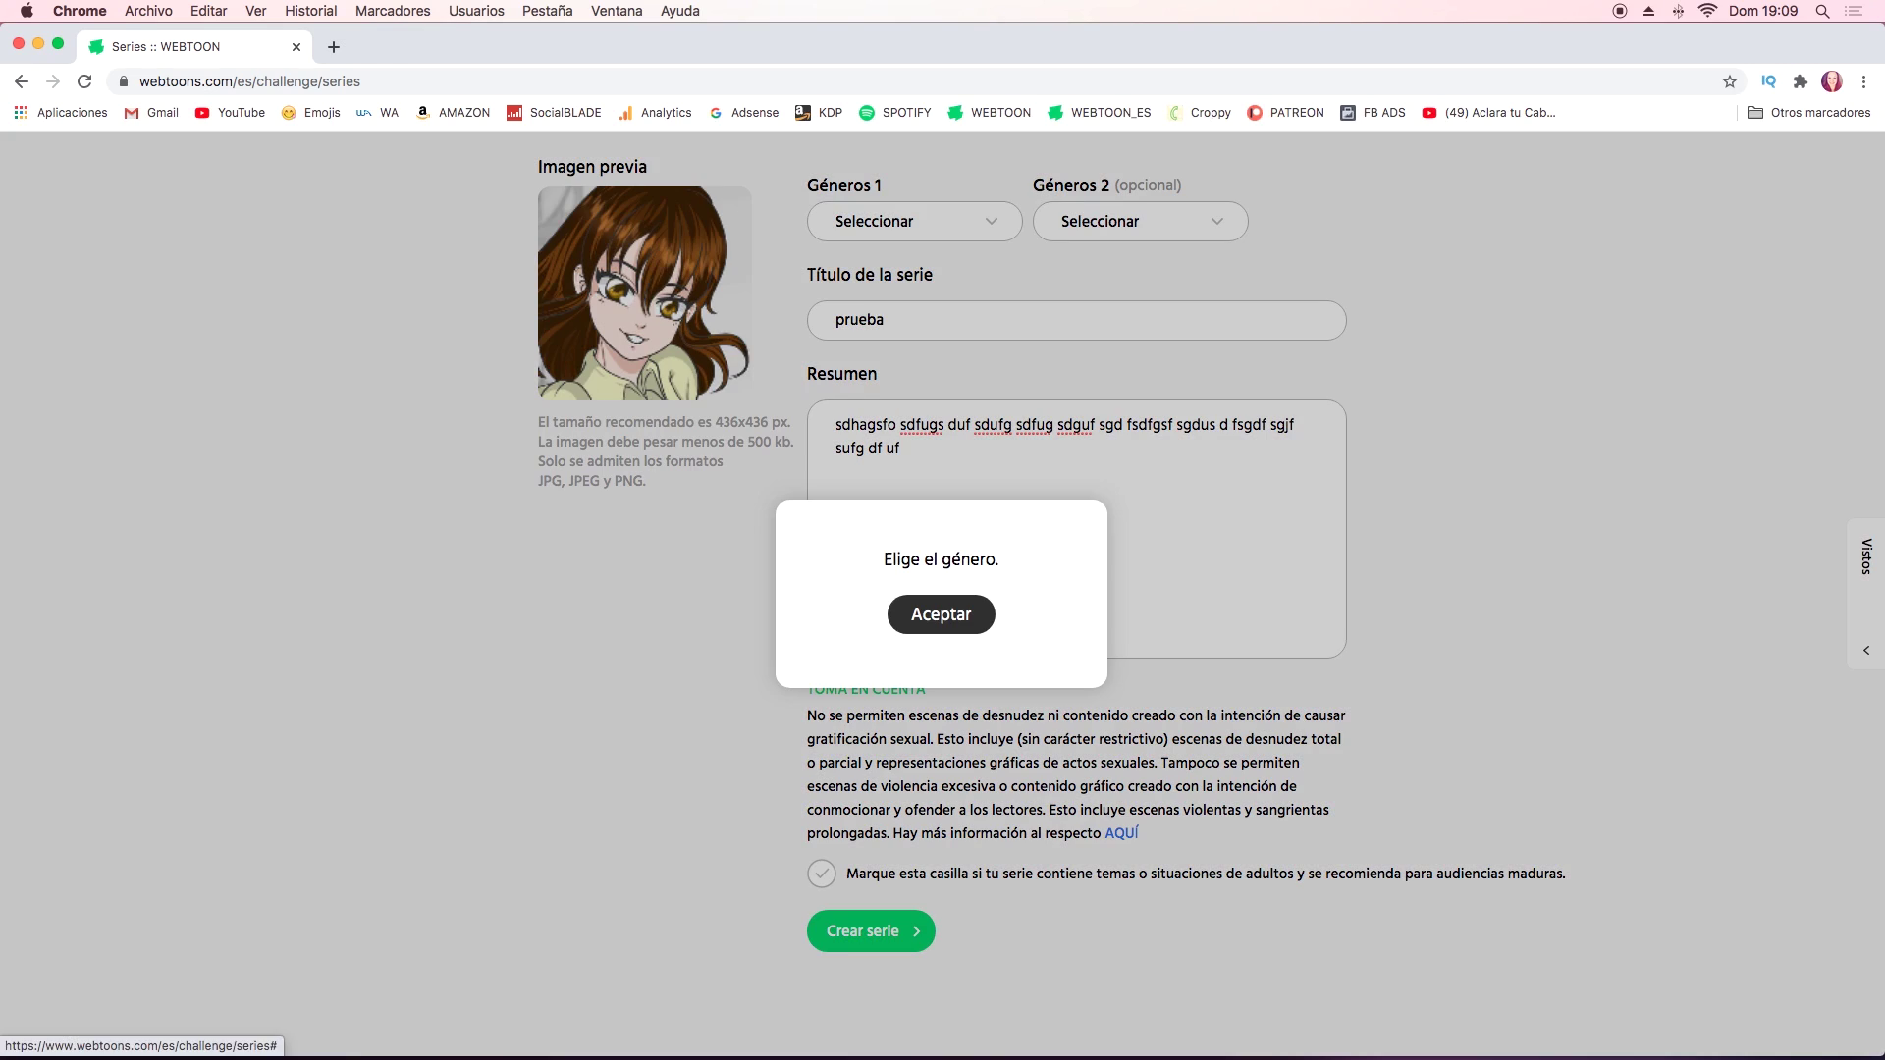
{"action": "key", "text": "Return"}
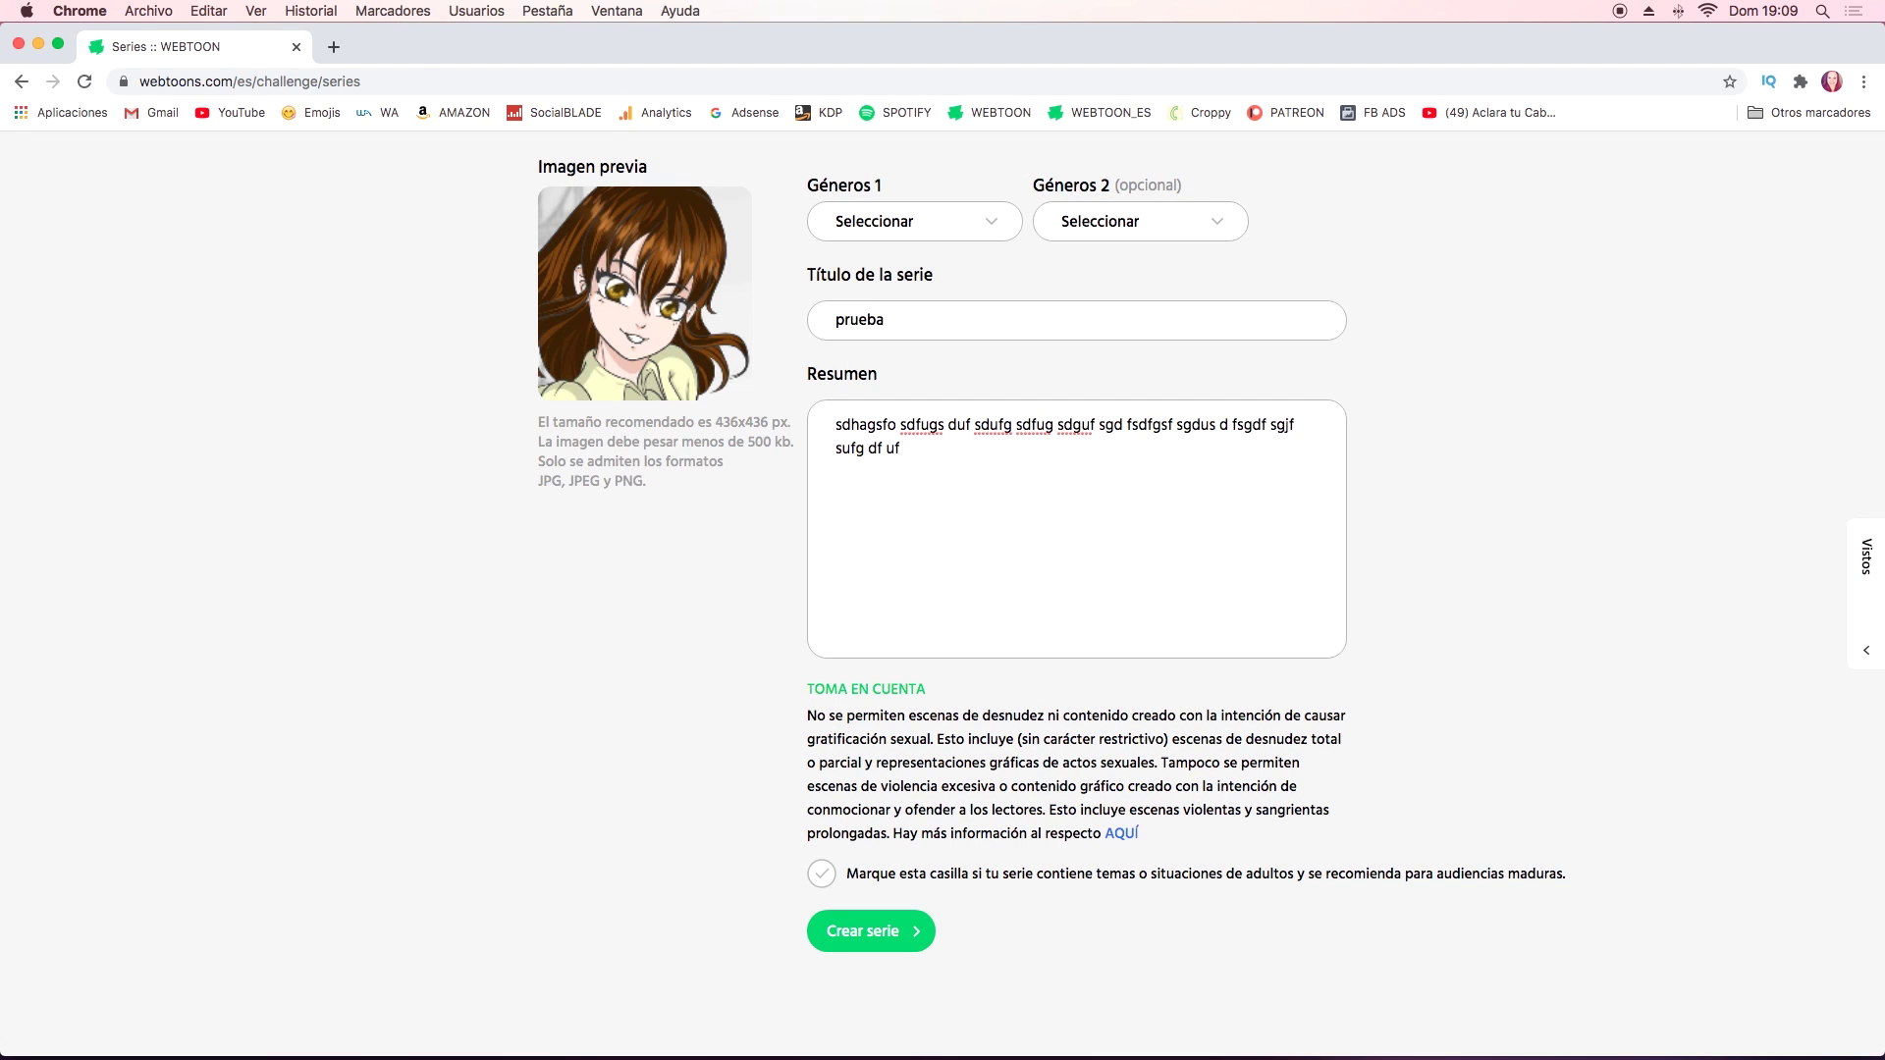
{"action": "left_click", "coordinate": [915, 221]}
{"action": "left_click", "coordinate": [864, 333]}
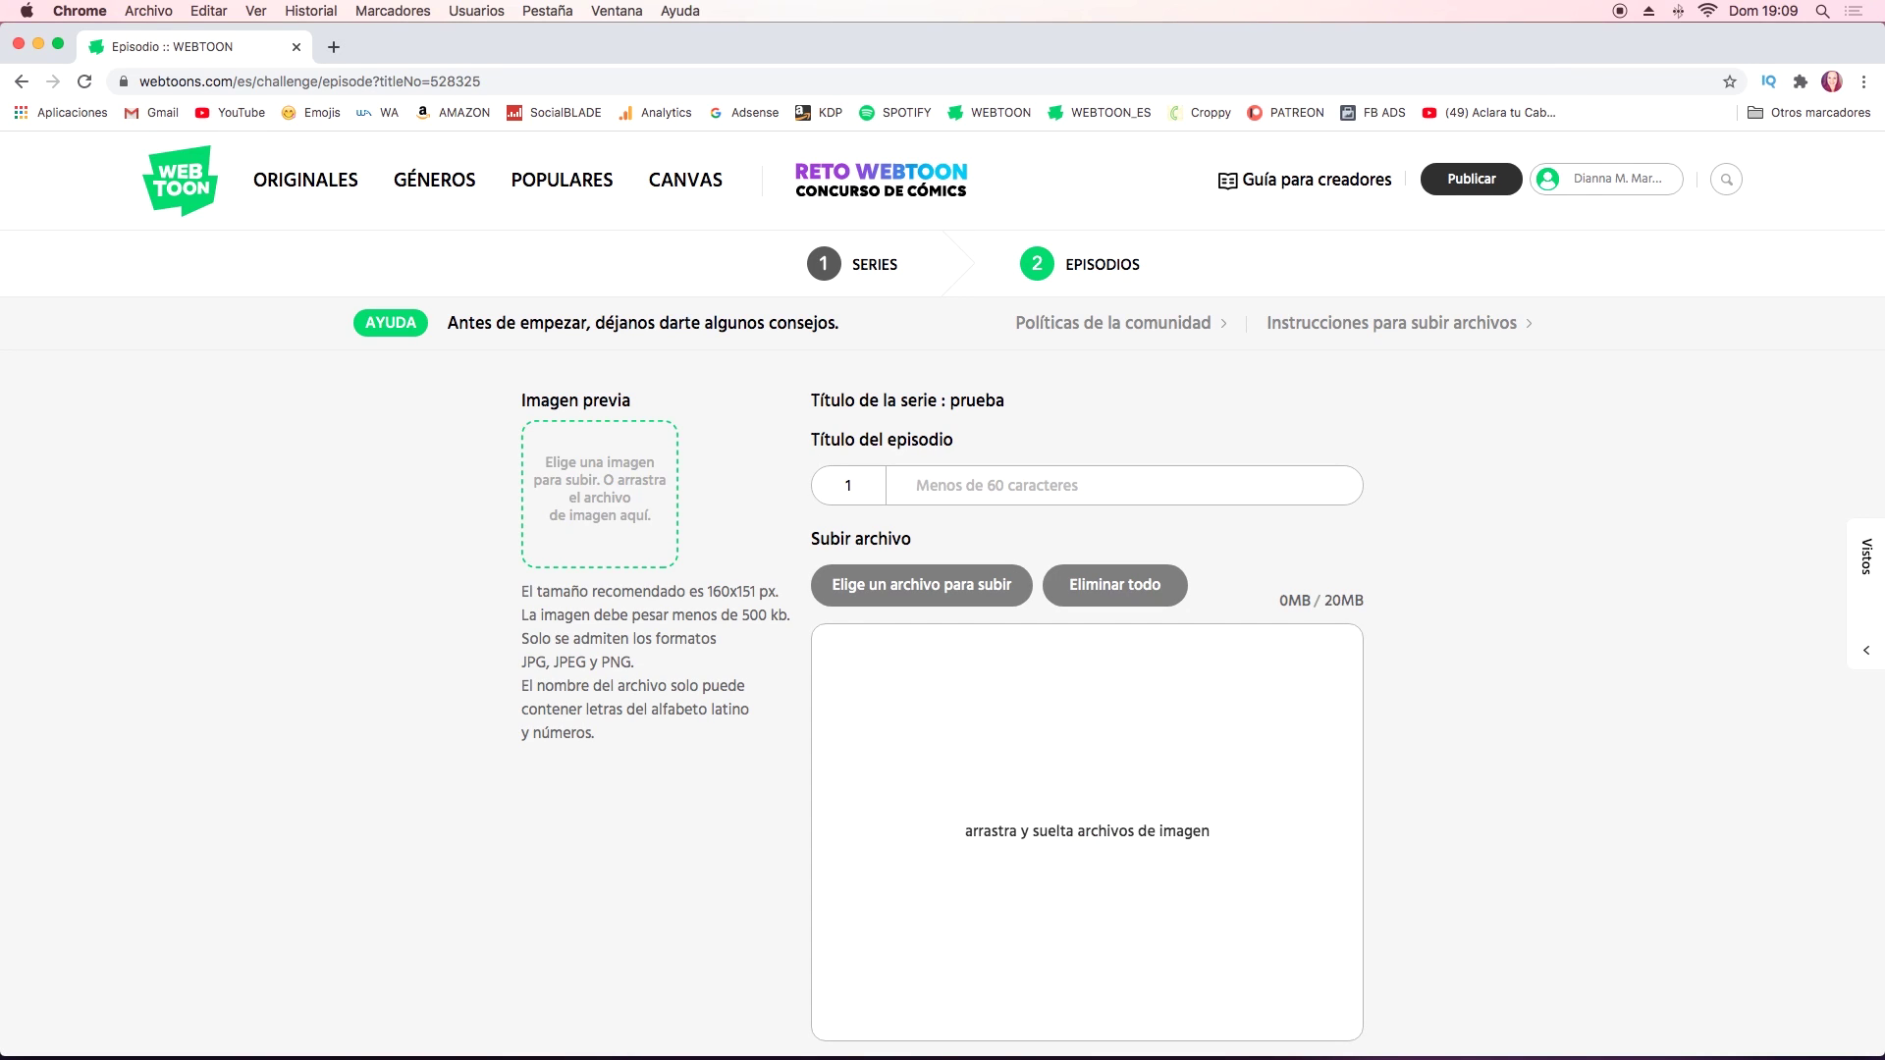
Set MINI.jpg as the episode thumbnail and title the episode 'efdfsdfsdfd'.
{"action": "left_click", "coordinate": [600, 491]}
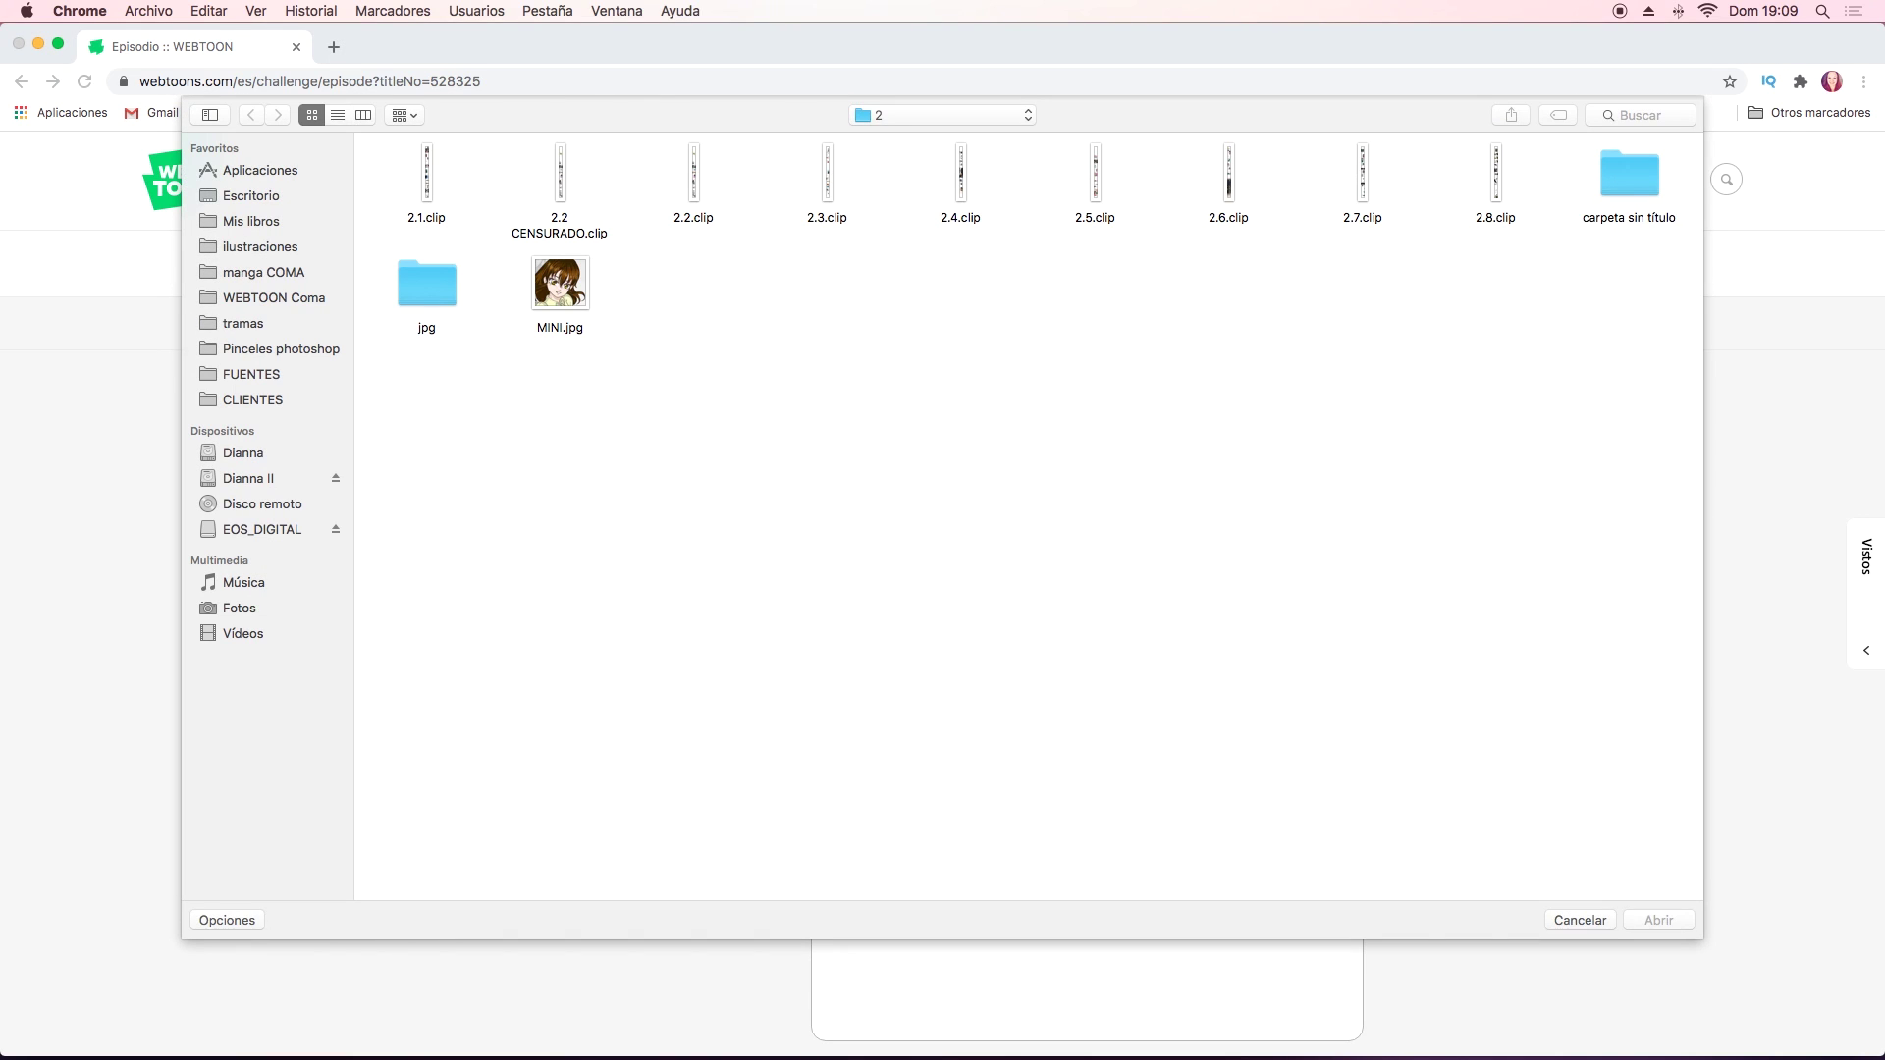
{"action": "left_click", "coordinate": [560, 284]}
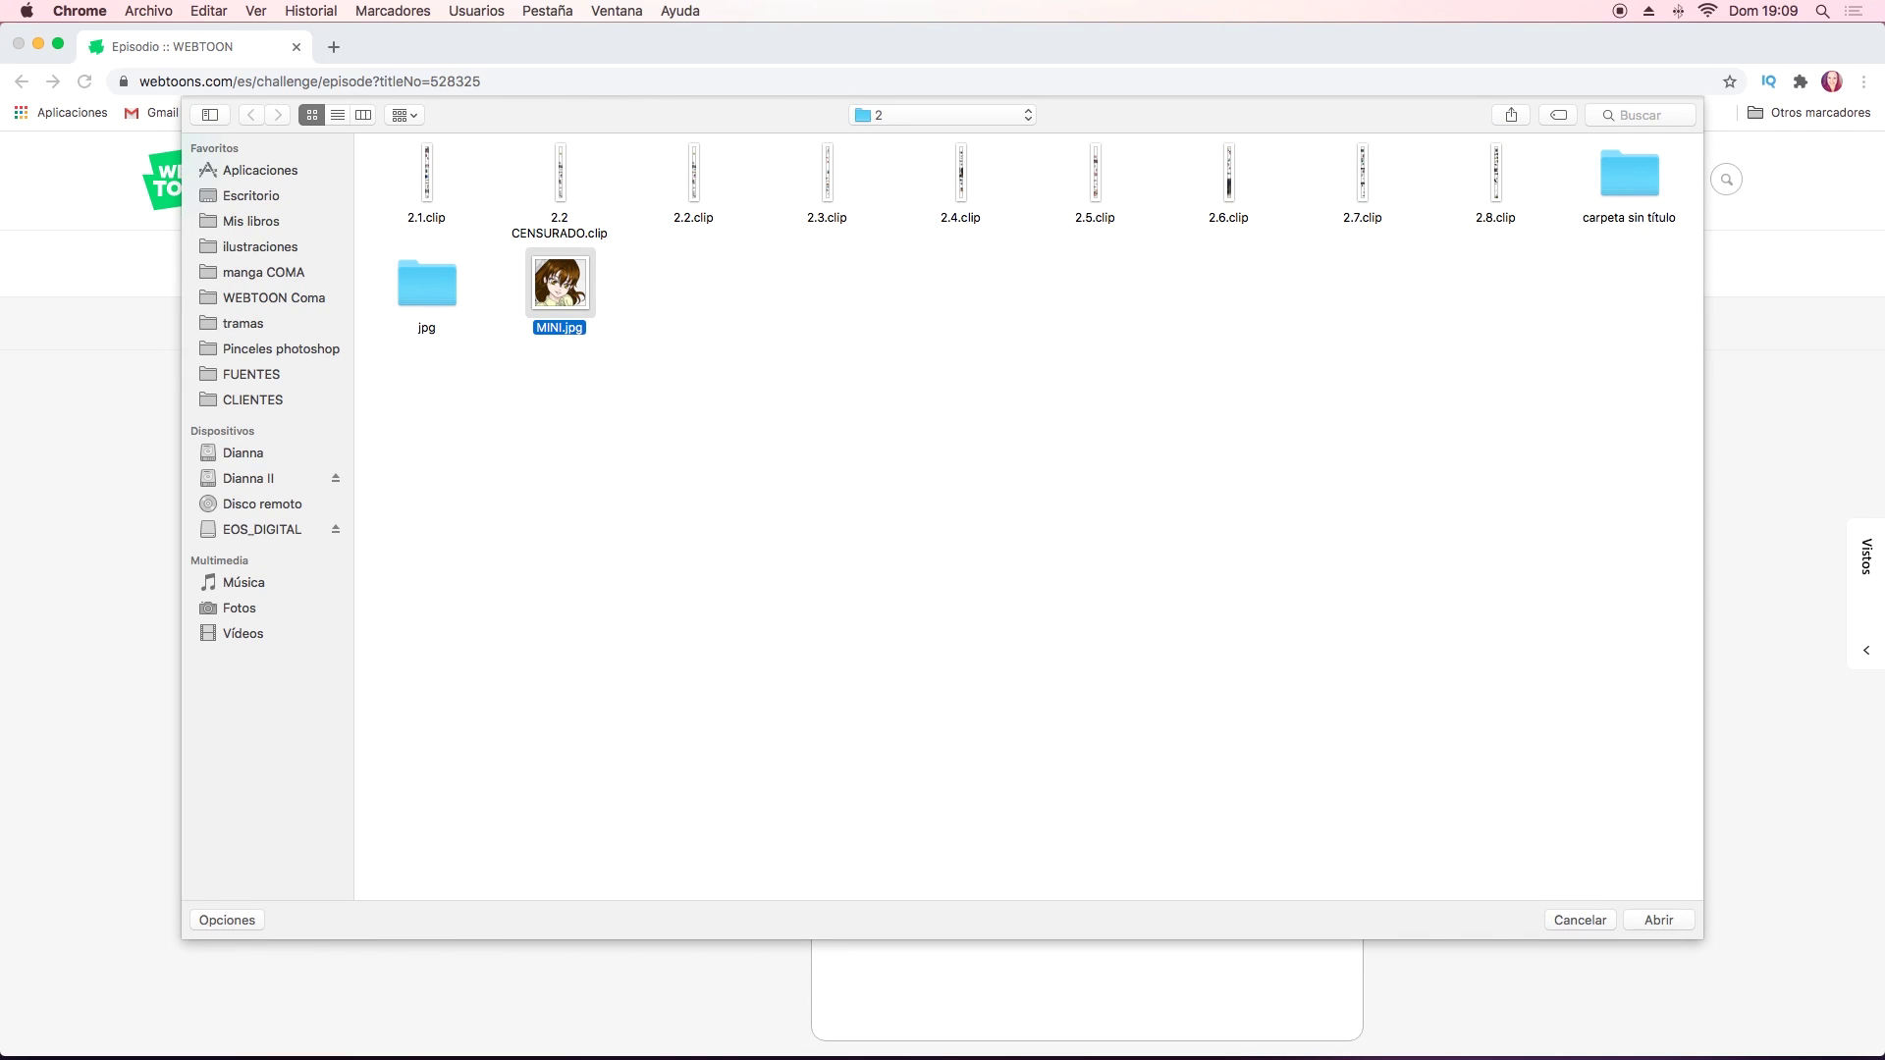
{"action": "key", "text": "Return"}
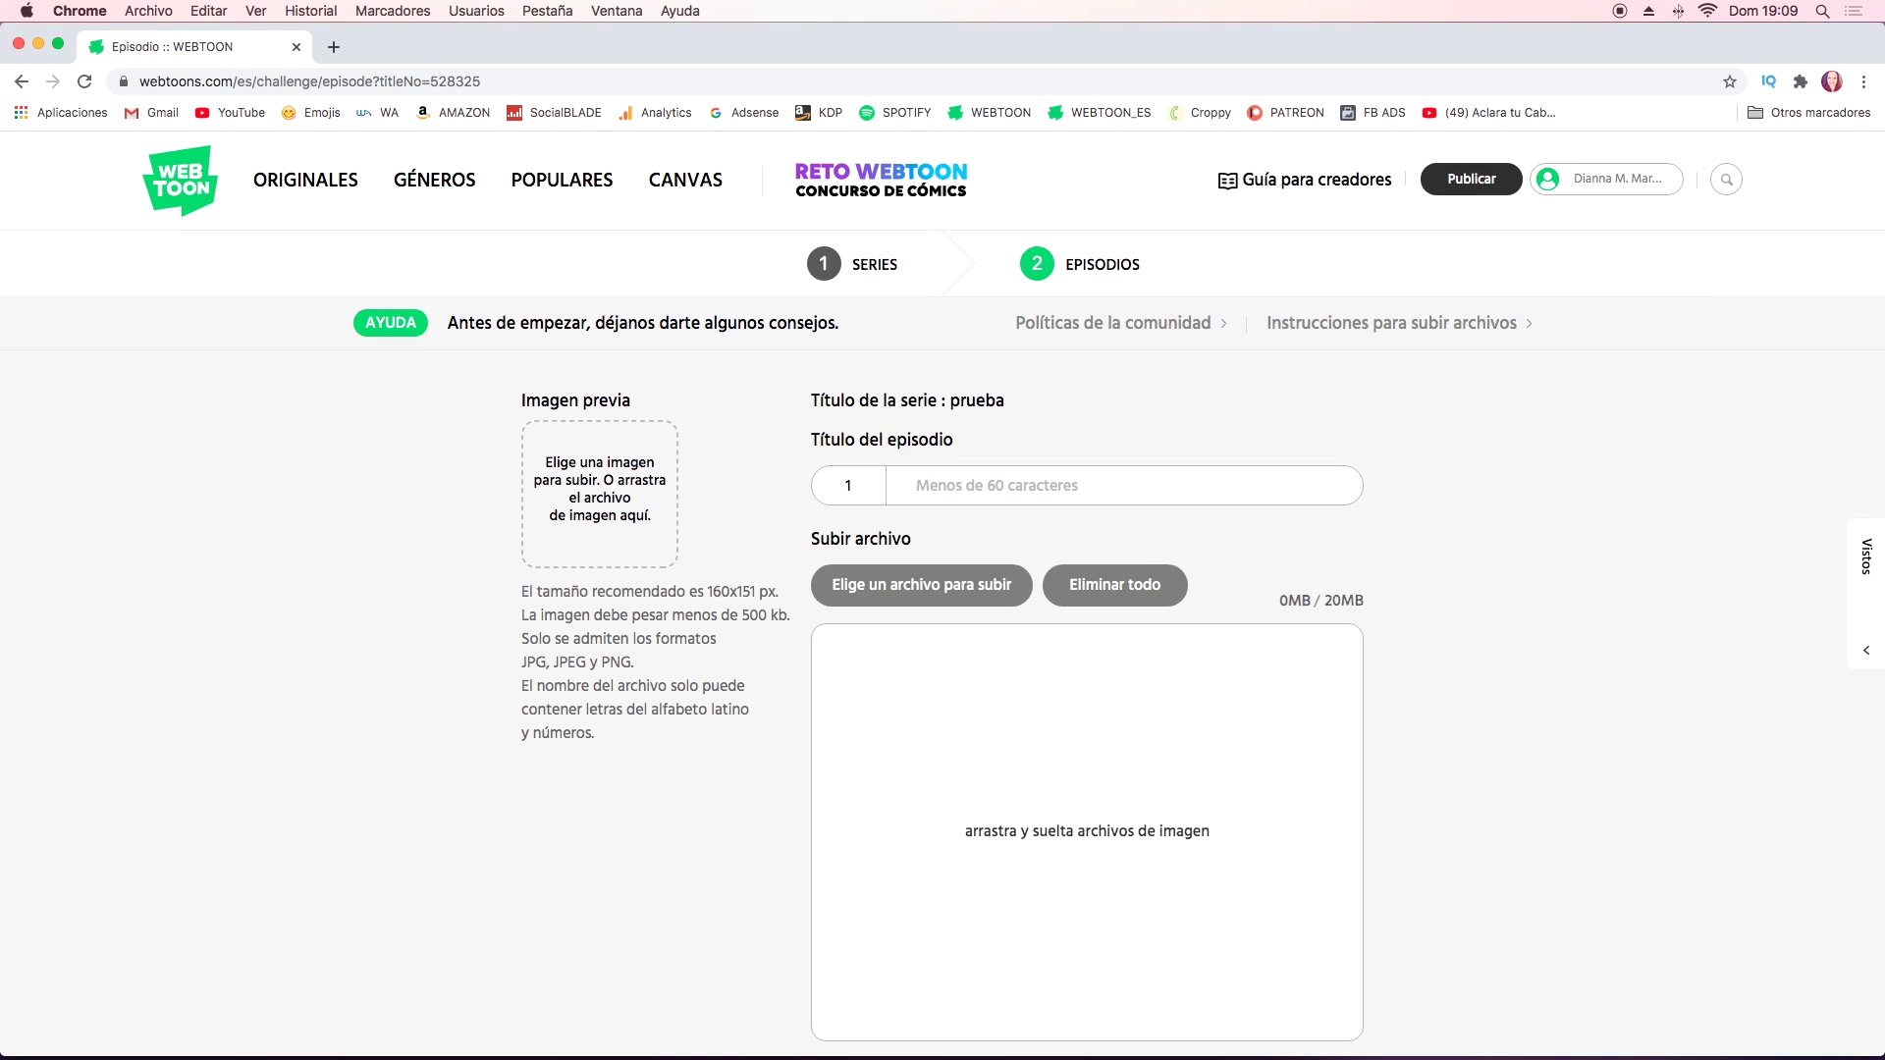
{"action": "type", "text": "efdf"}
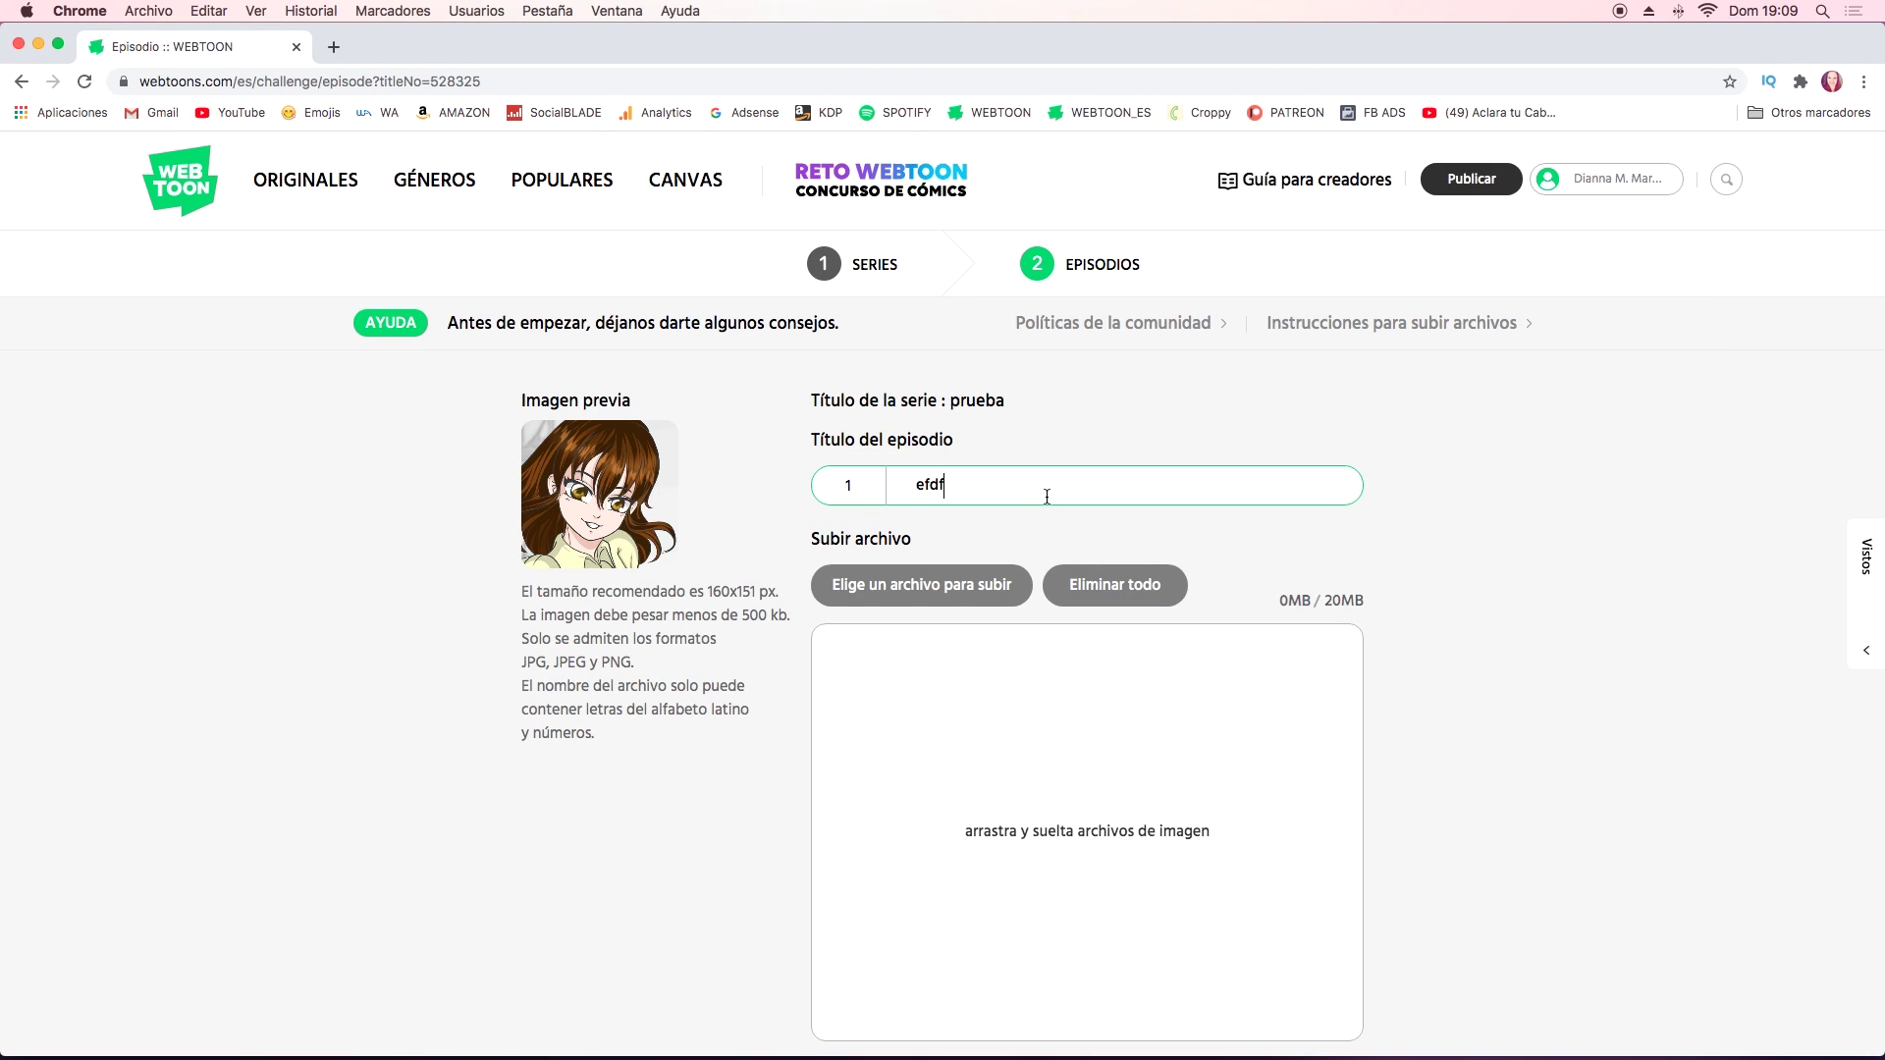
{"action": "type", "text": "sdfsdfd"}
Scroll down to the episode image upload area and highlight its size requirements.
{"action": "scroll", "coordinate": [942, 589], "scroll_direction": "down", "scroll_amount": 2}
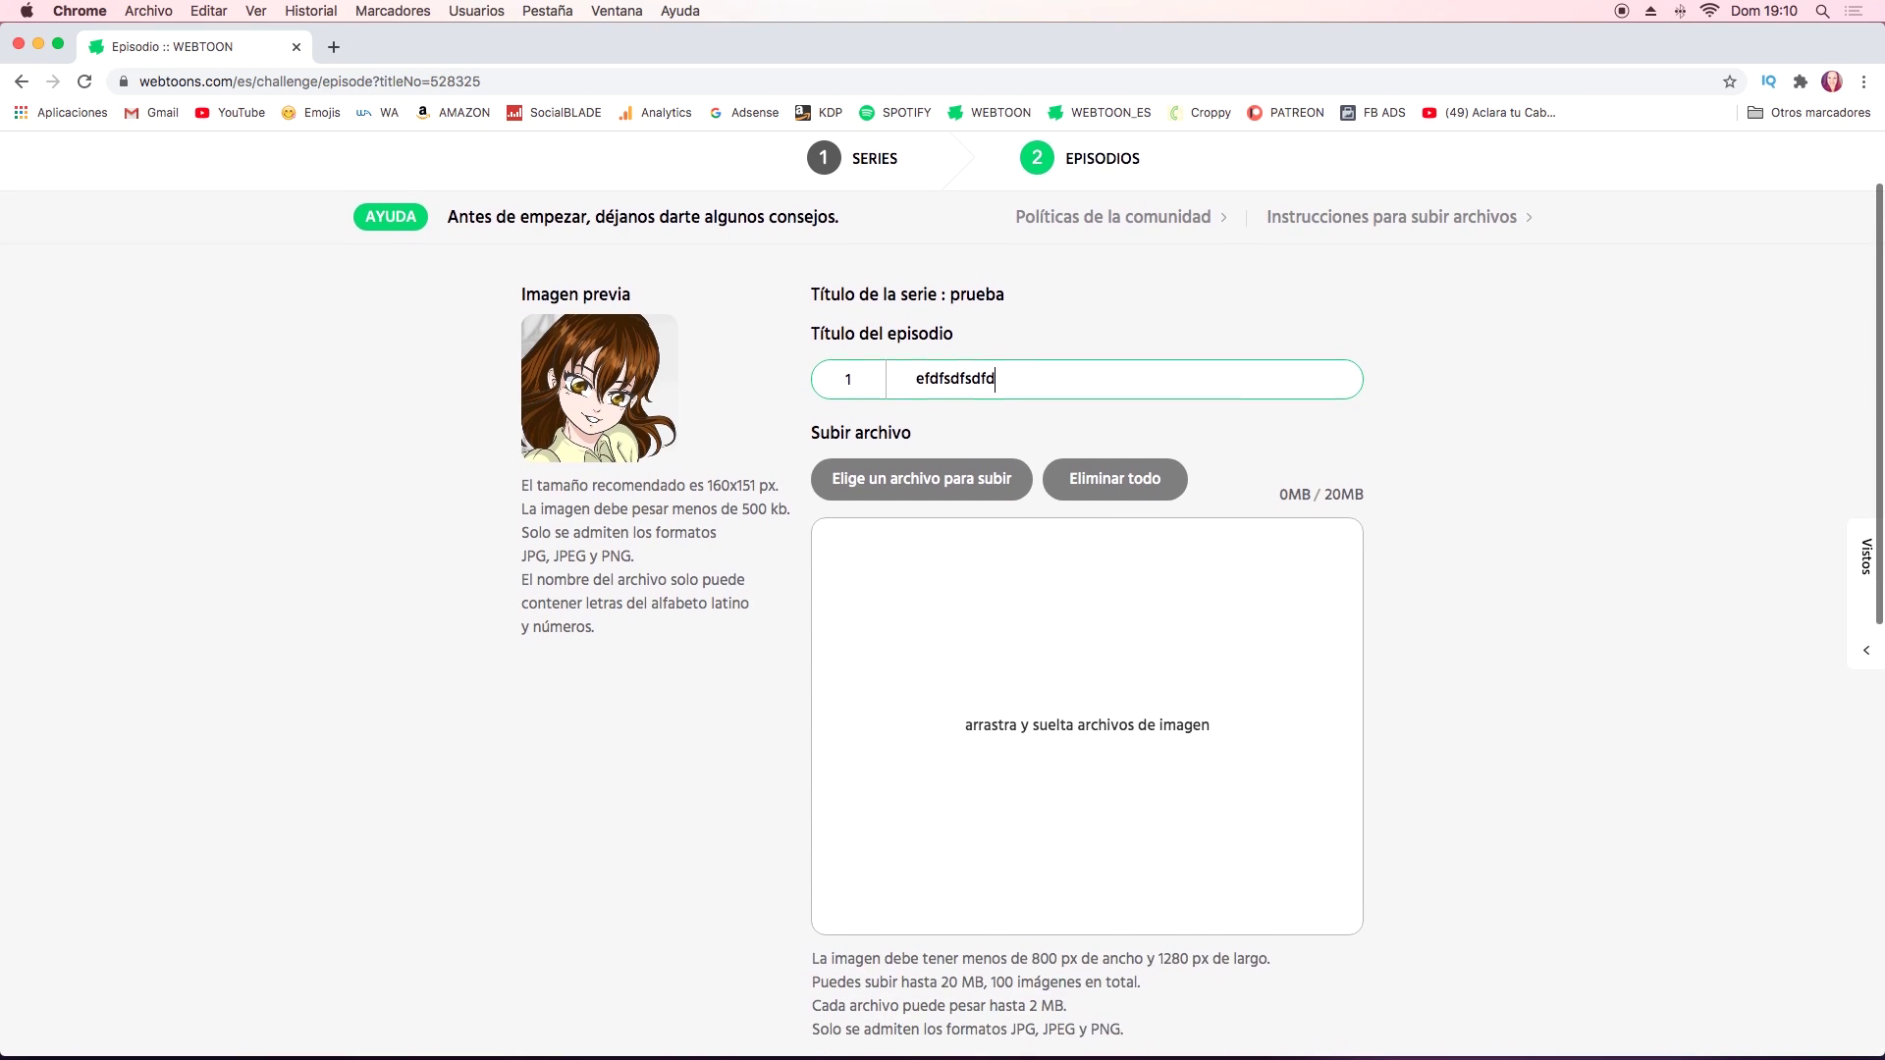
{"action": "scroll", "coordinate": [942, 590], "scroll_direction": "down", "scroll_amount": 1}
{"action": "double_click", "coordinate": [1294, 472]}
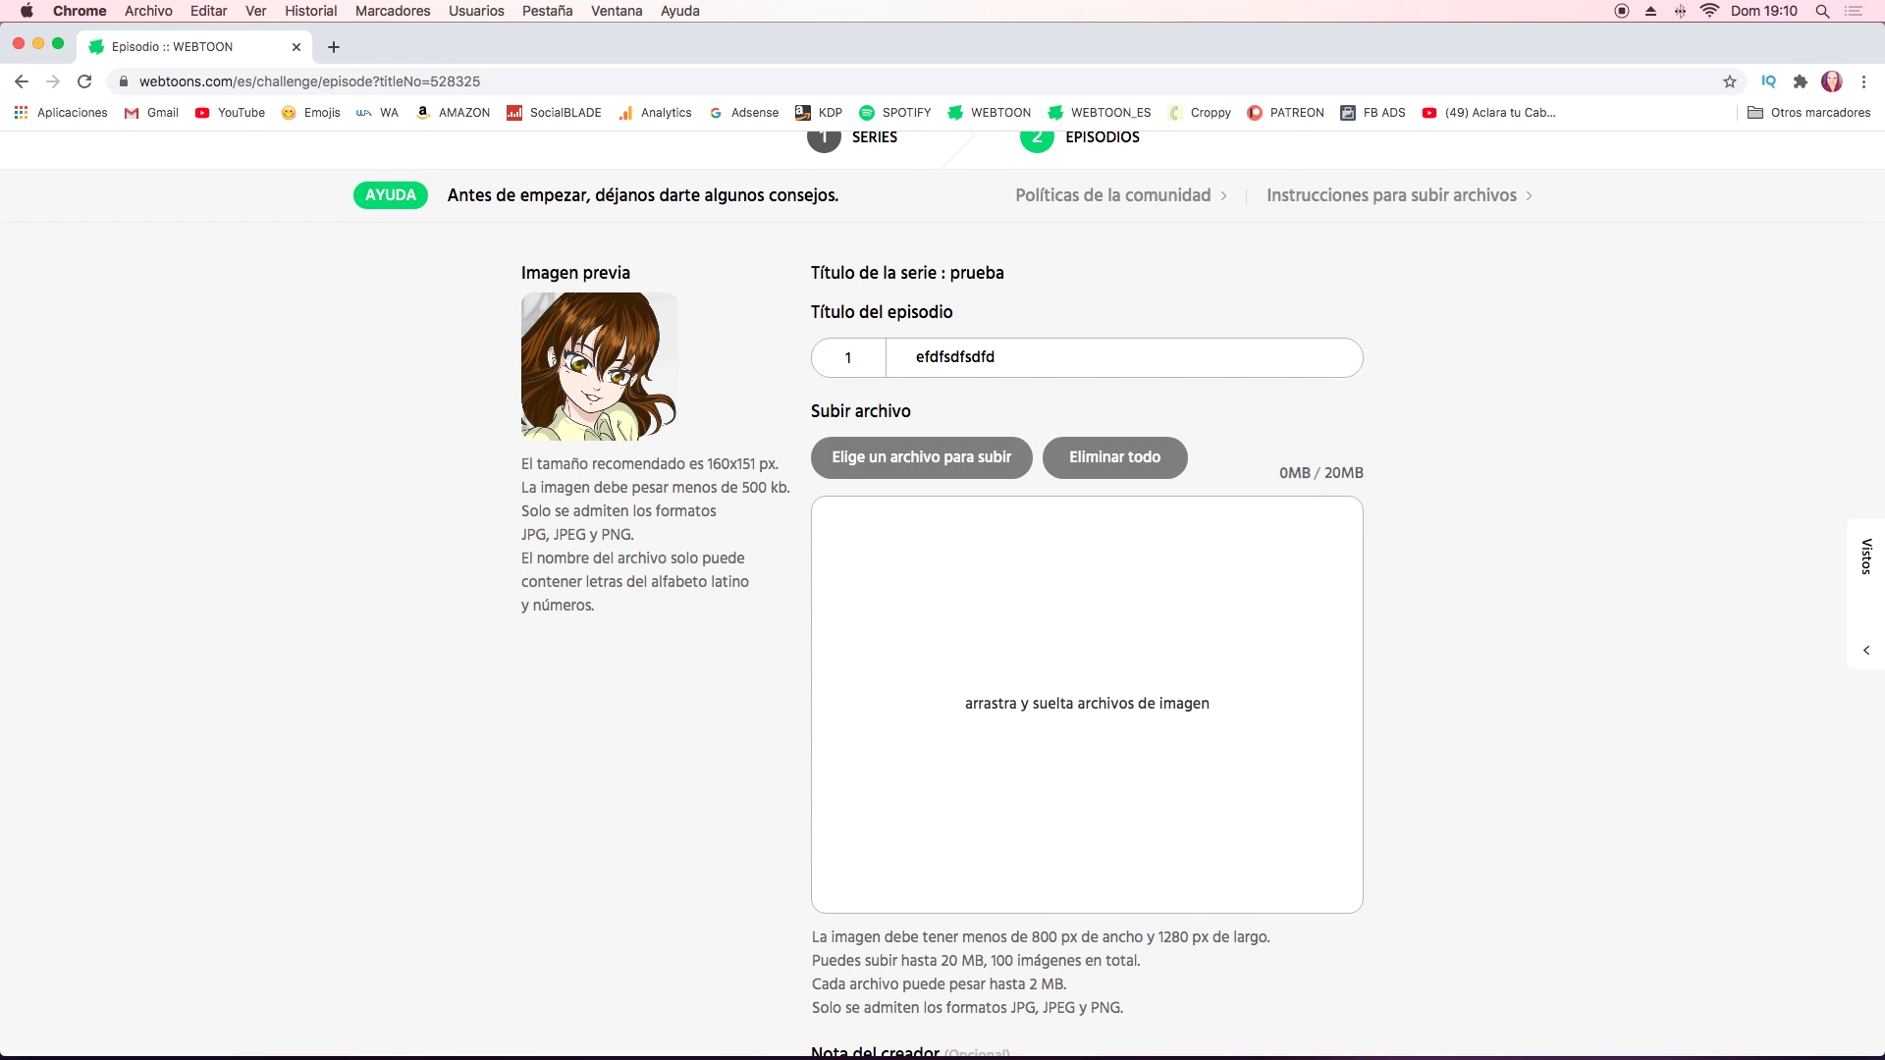
{"action": "scroll", "coordinate": [943, 589], "scroll_direction": "down", "scroll_amount": 1}
{"action": "scroll", "coordinate": [943, 589], "scroll_direction": "down", "scroll_amount": 2}
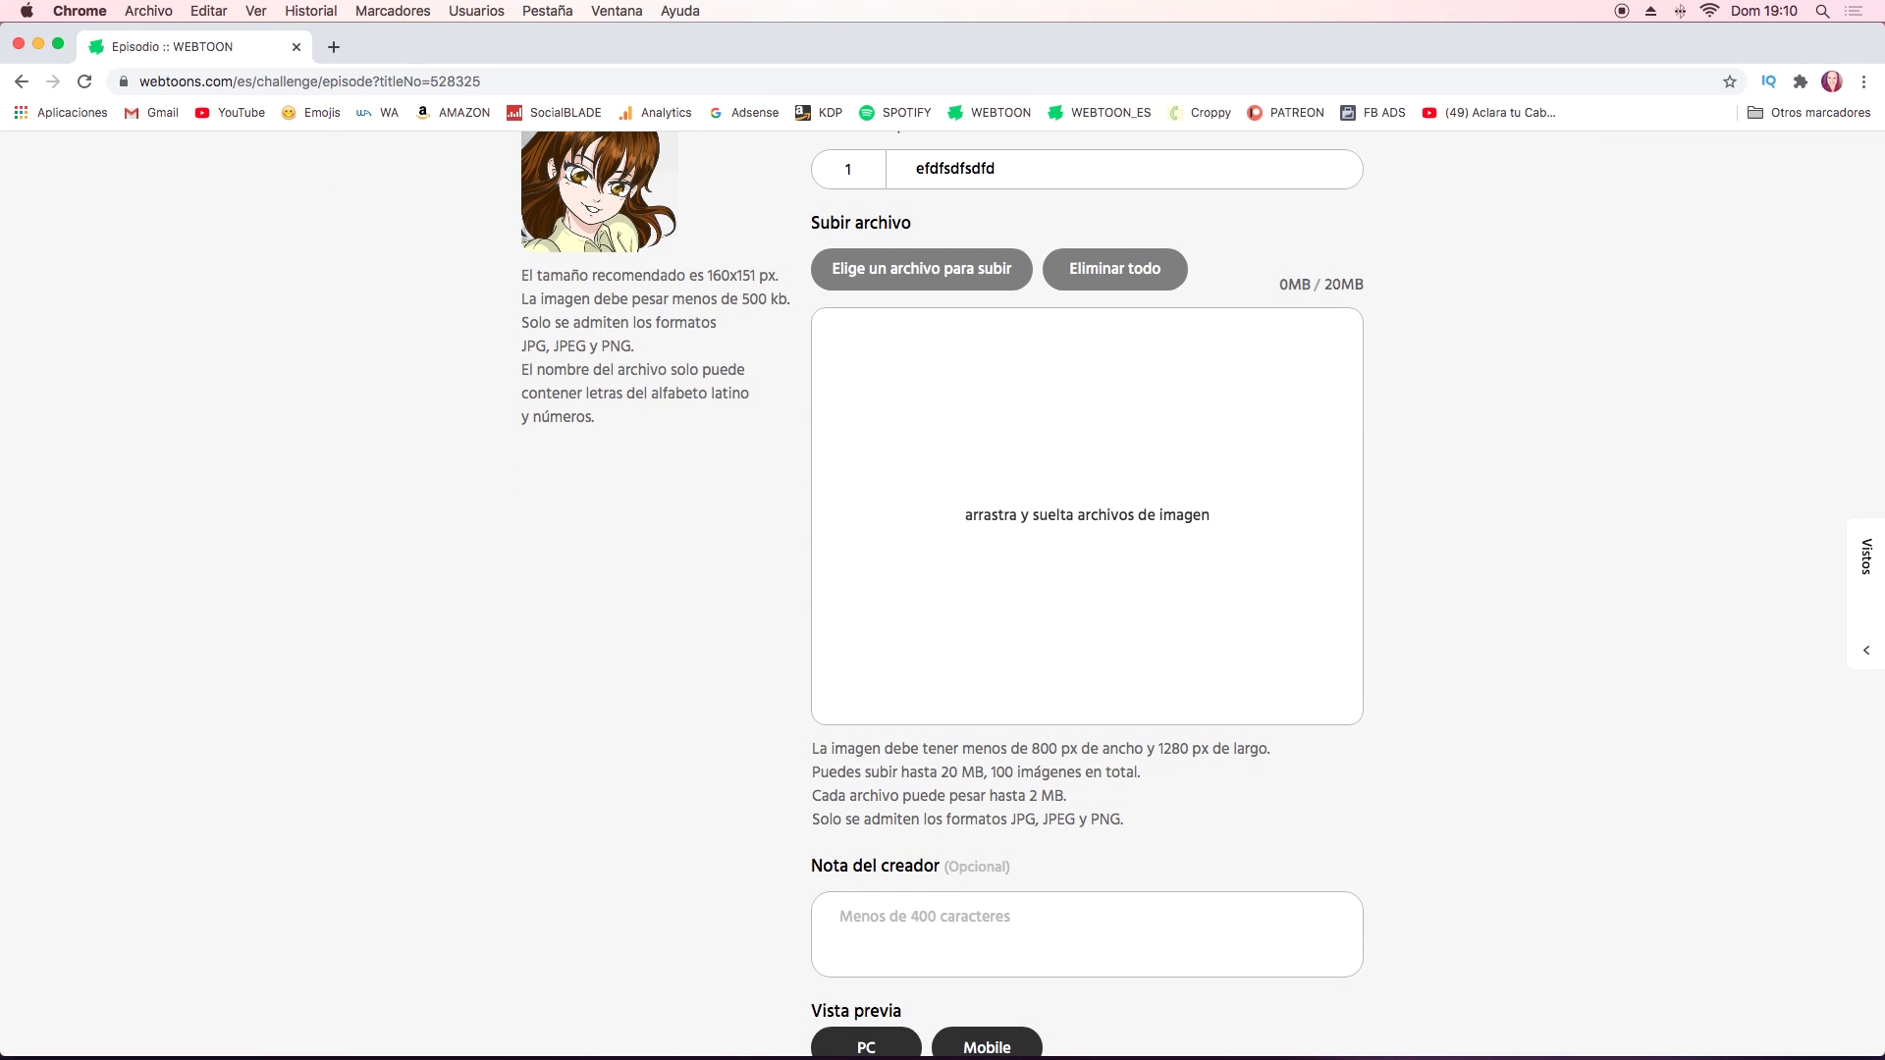
{"action": "mouse_move", "coordinate": [811, 748]}
{"action": "left_mouse_down"}
{"action": "mouse_move", "coordinate": [1139, 773]}
{"action": "mouse_move", "coordinate": [1124, 820]}
{"action": "left_mouse_up"}
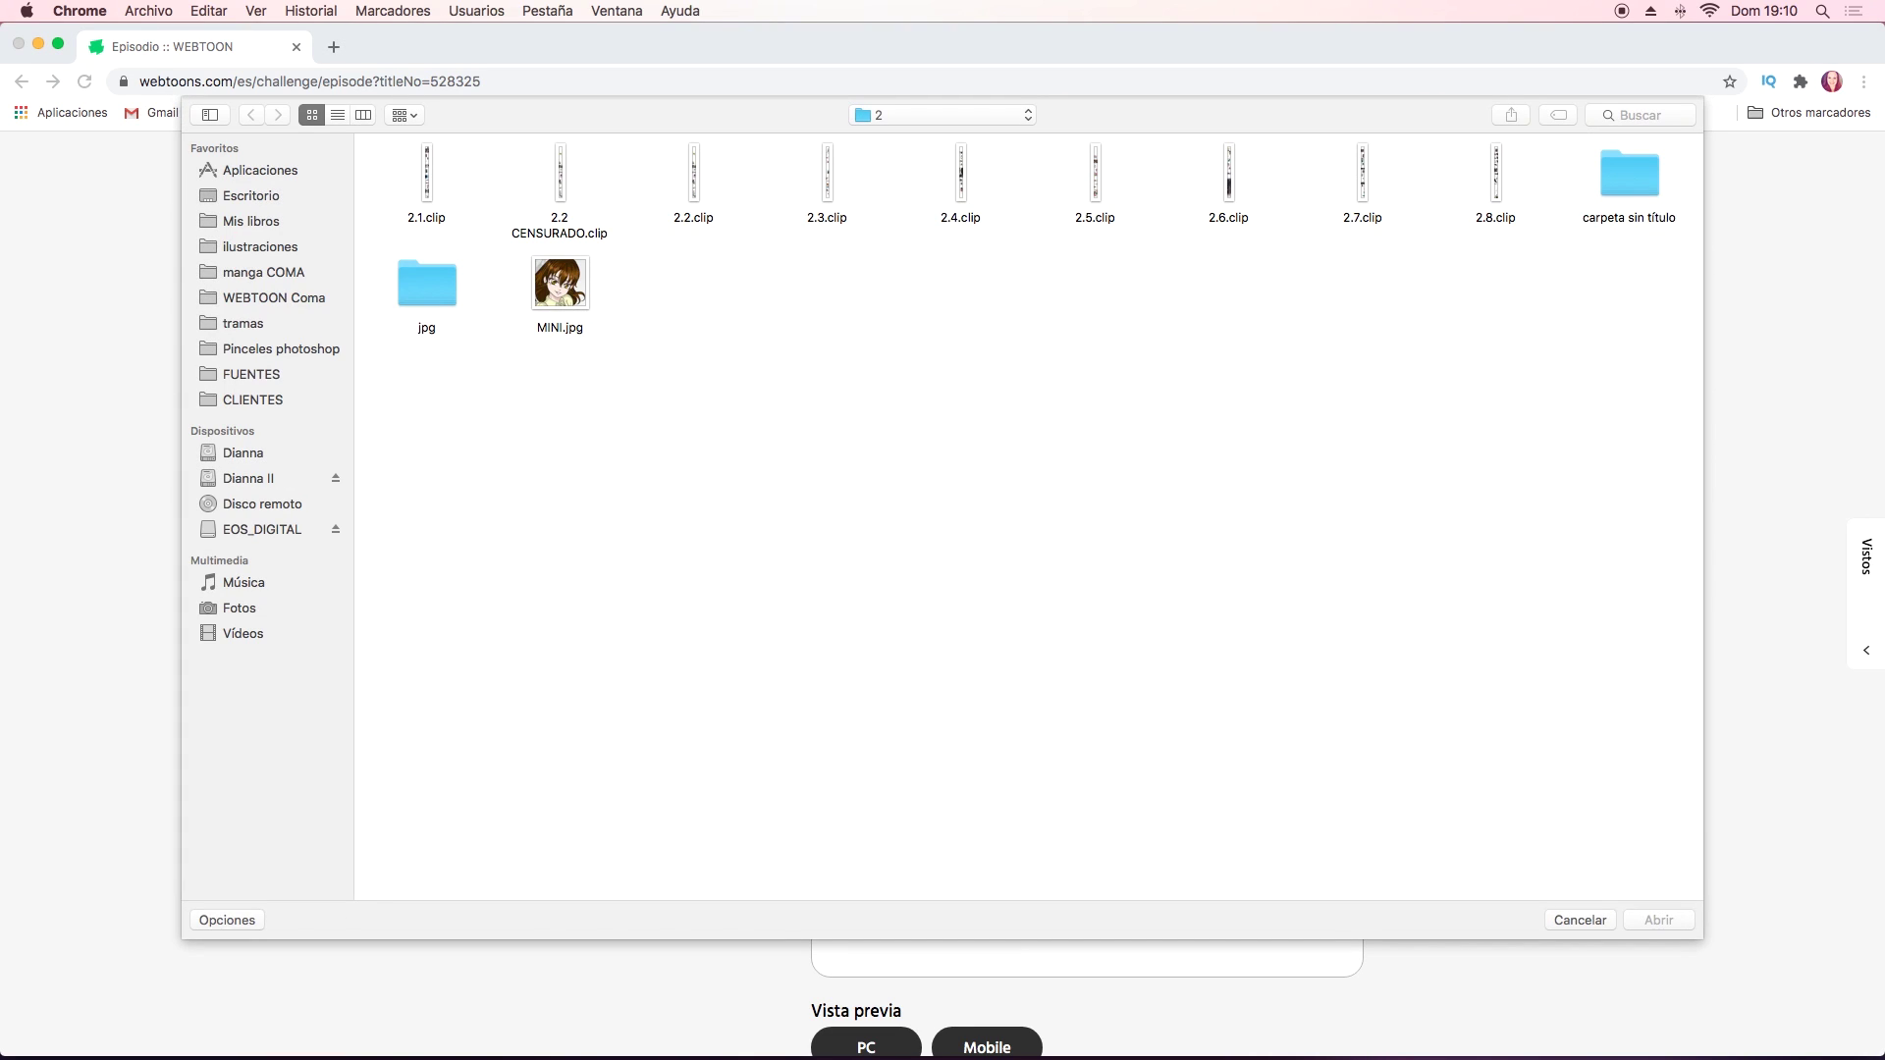
Upload all twelve jpgs from the desktop split folder, then move to the creator's note.
{"action": "left_click", "coordinate": [252, 195]}
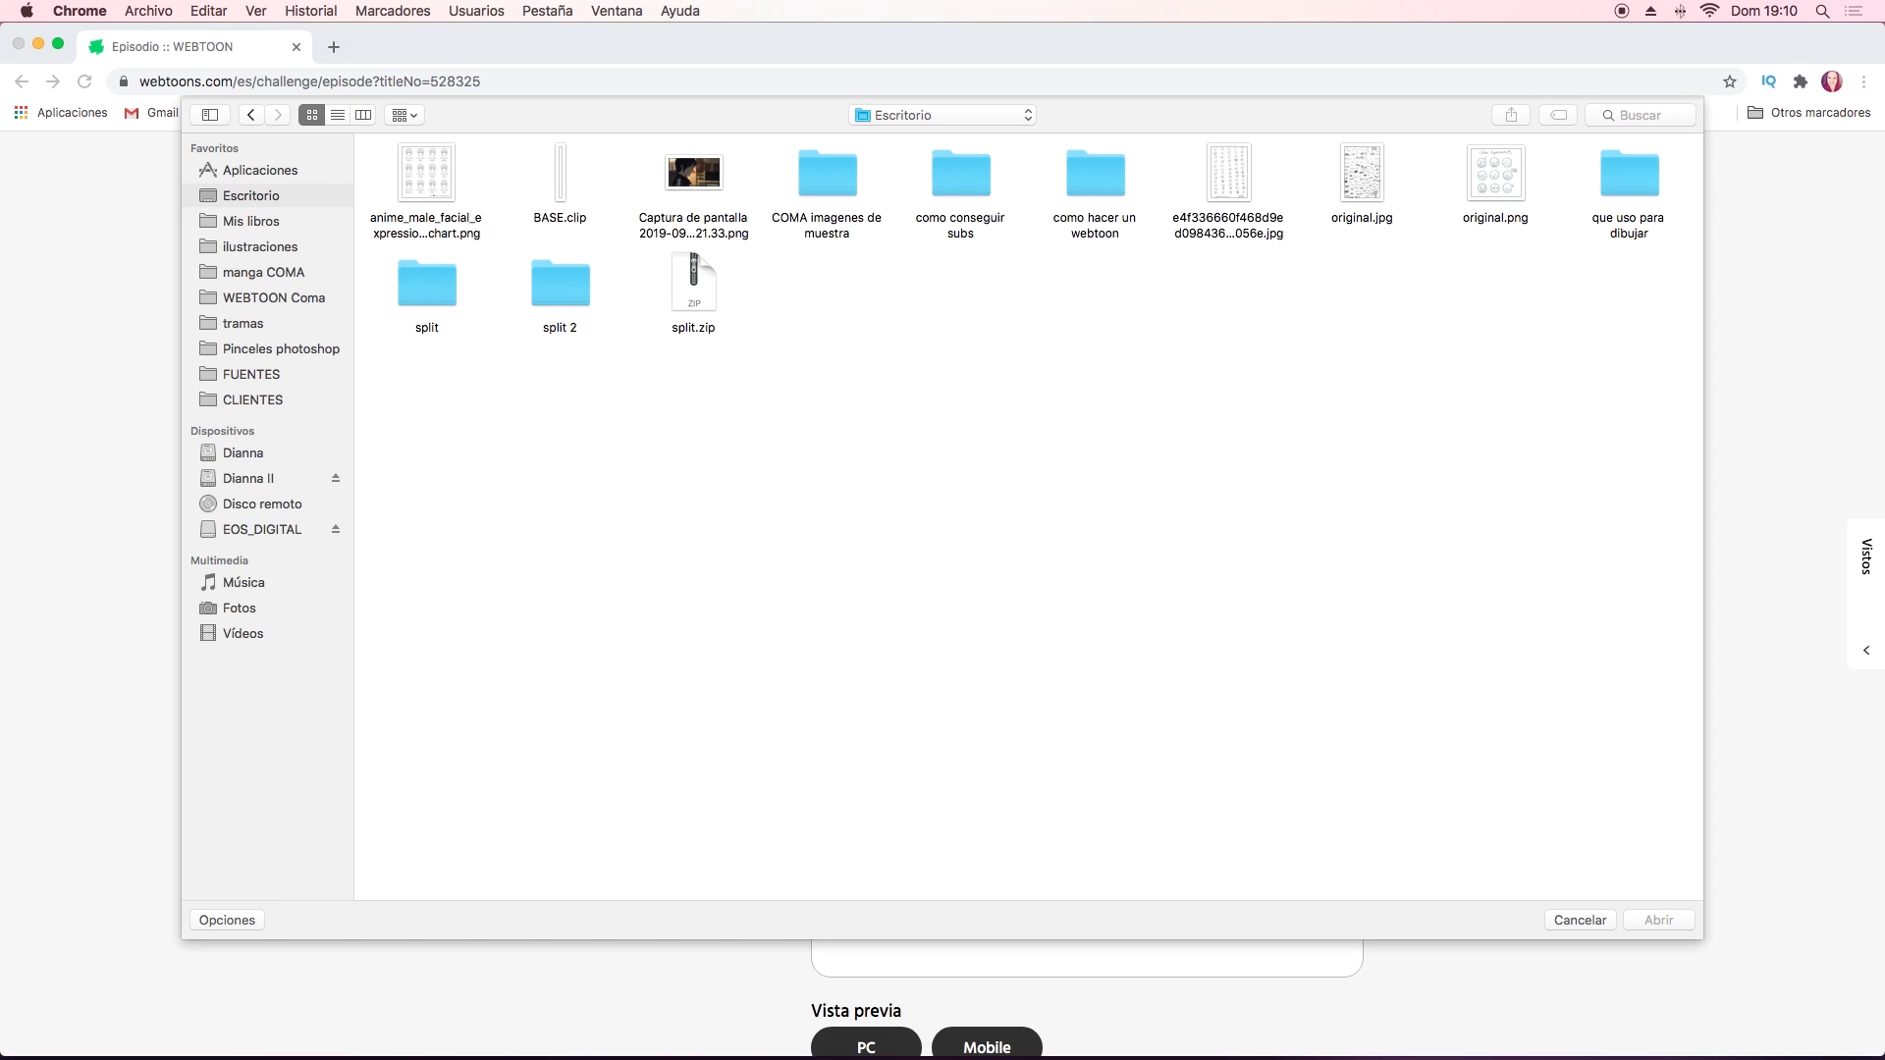
{"action": "double_click", "coordinate": [426, 285]}
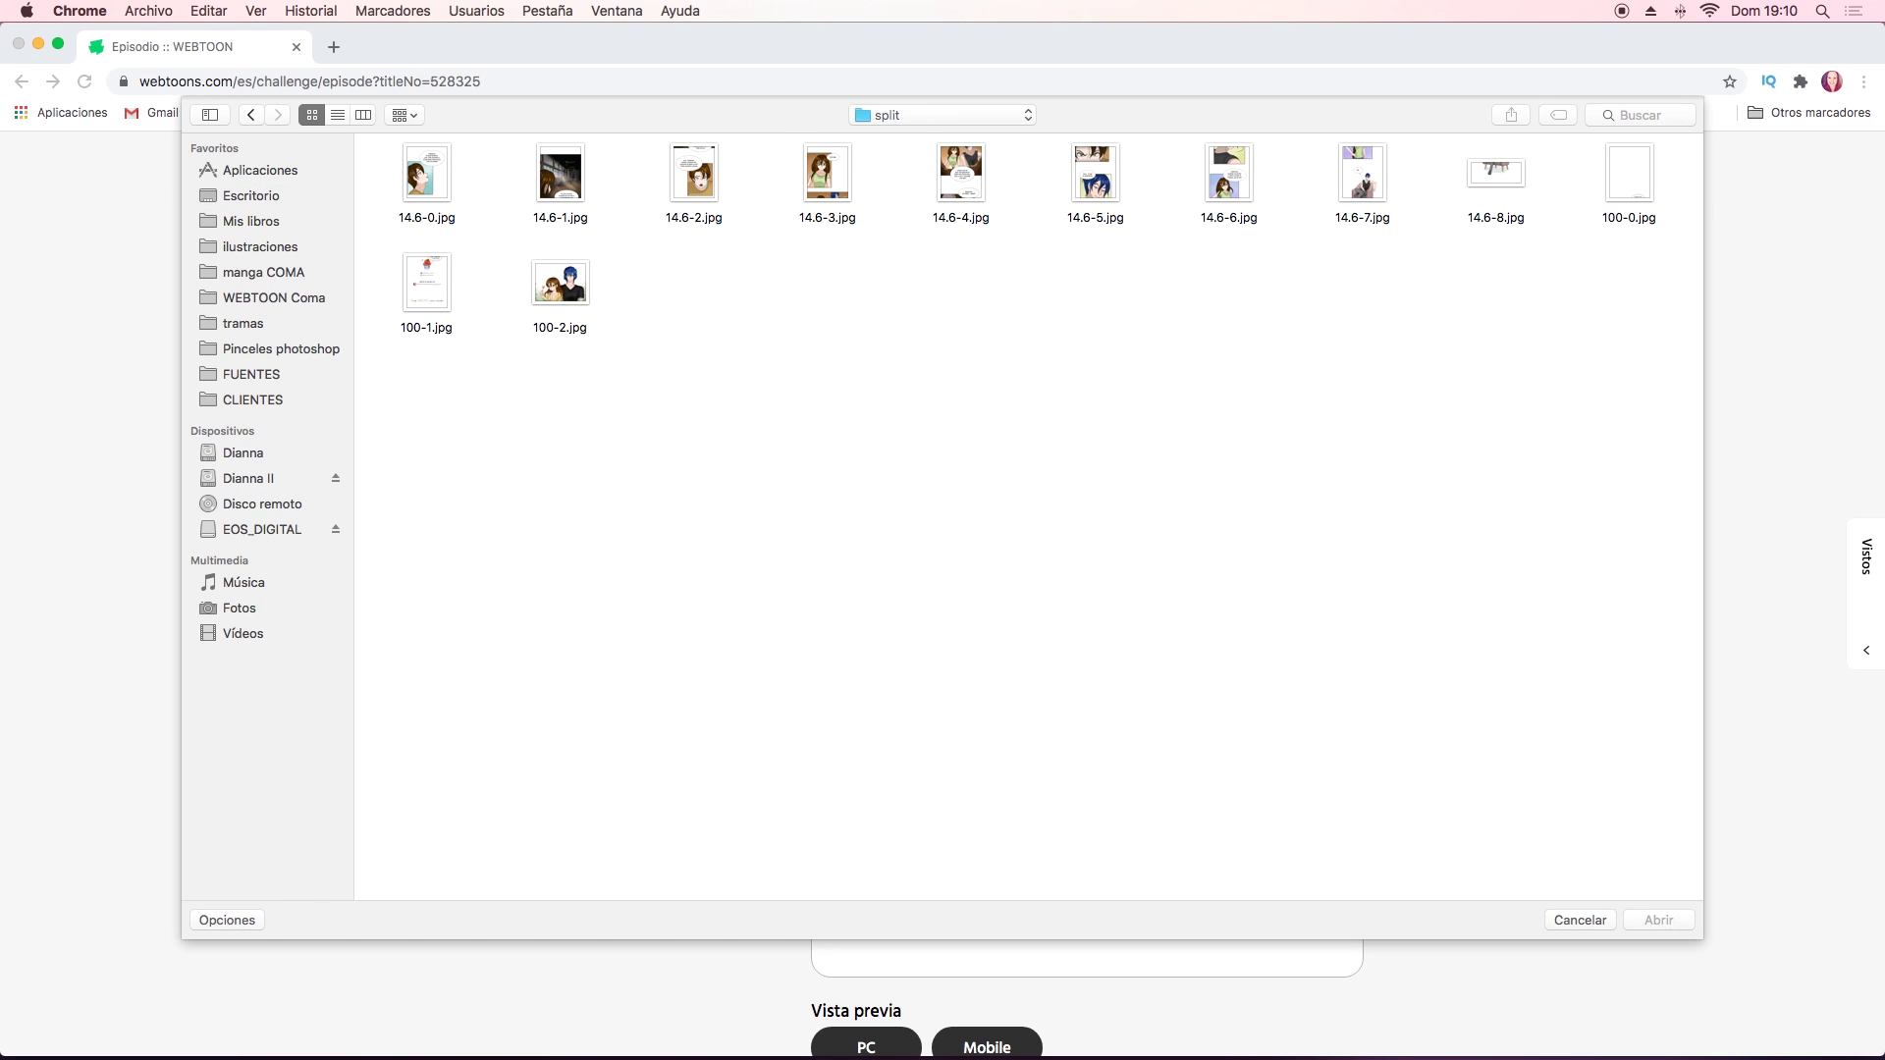
{"action": "left_click_drag", "start_coordinate": [377, 135], "coordinate": [1670, 492]}
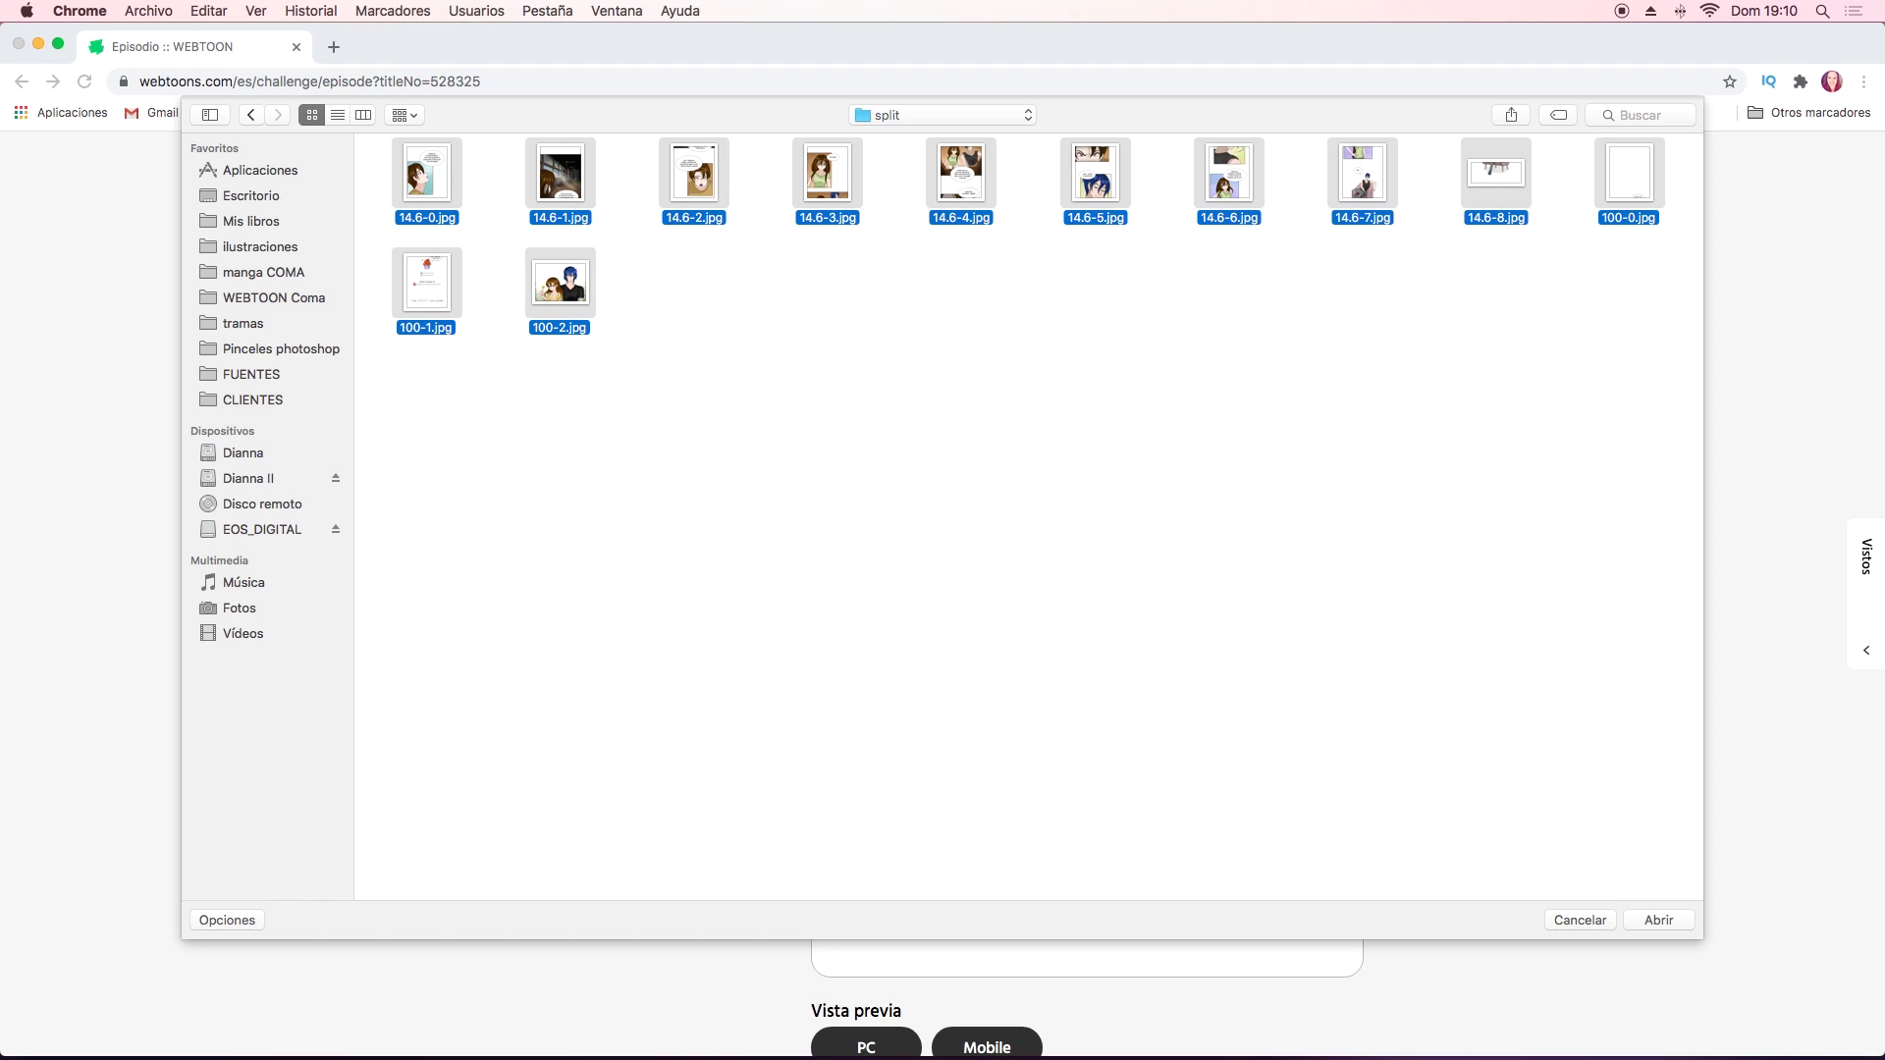
{"action": "key", "text": "Return"}
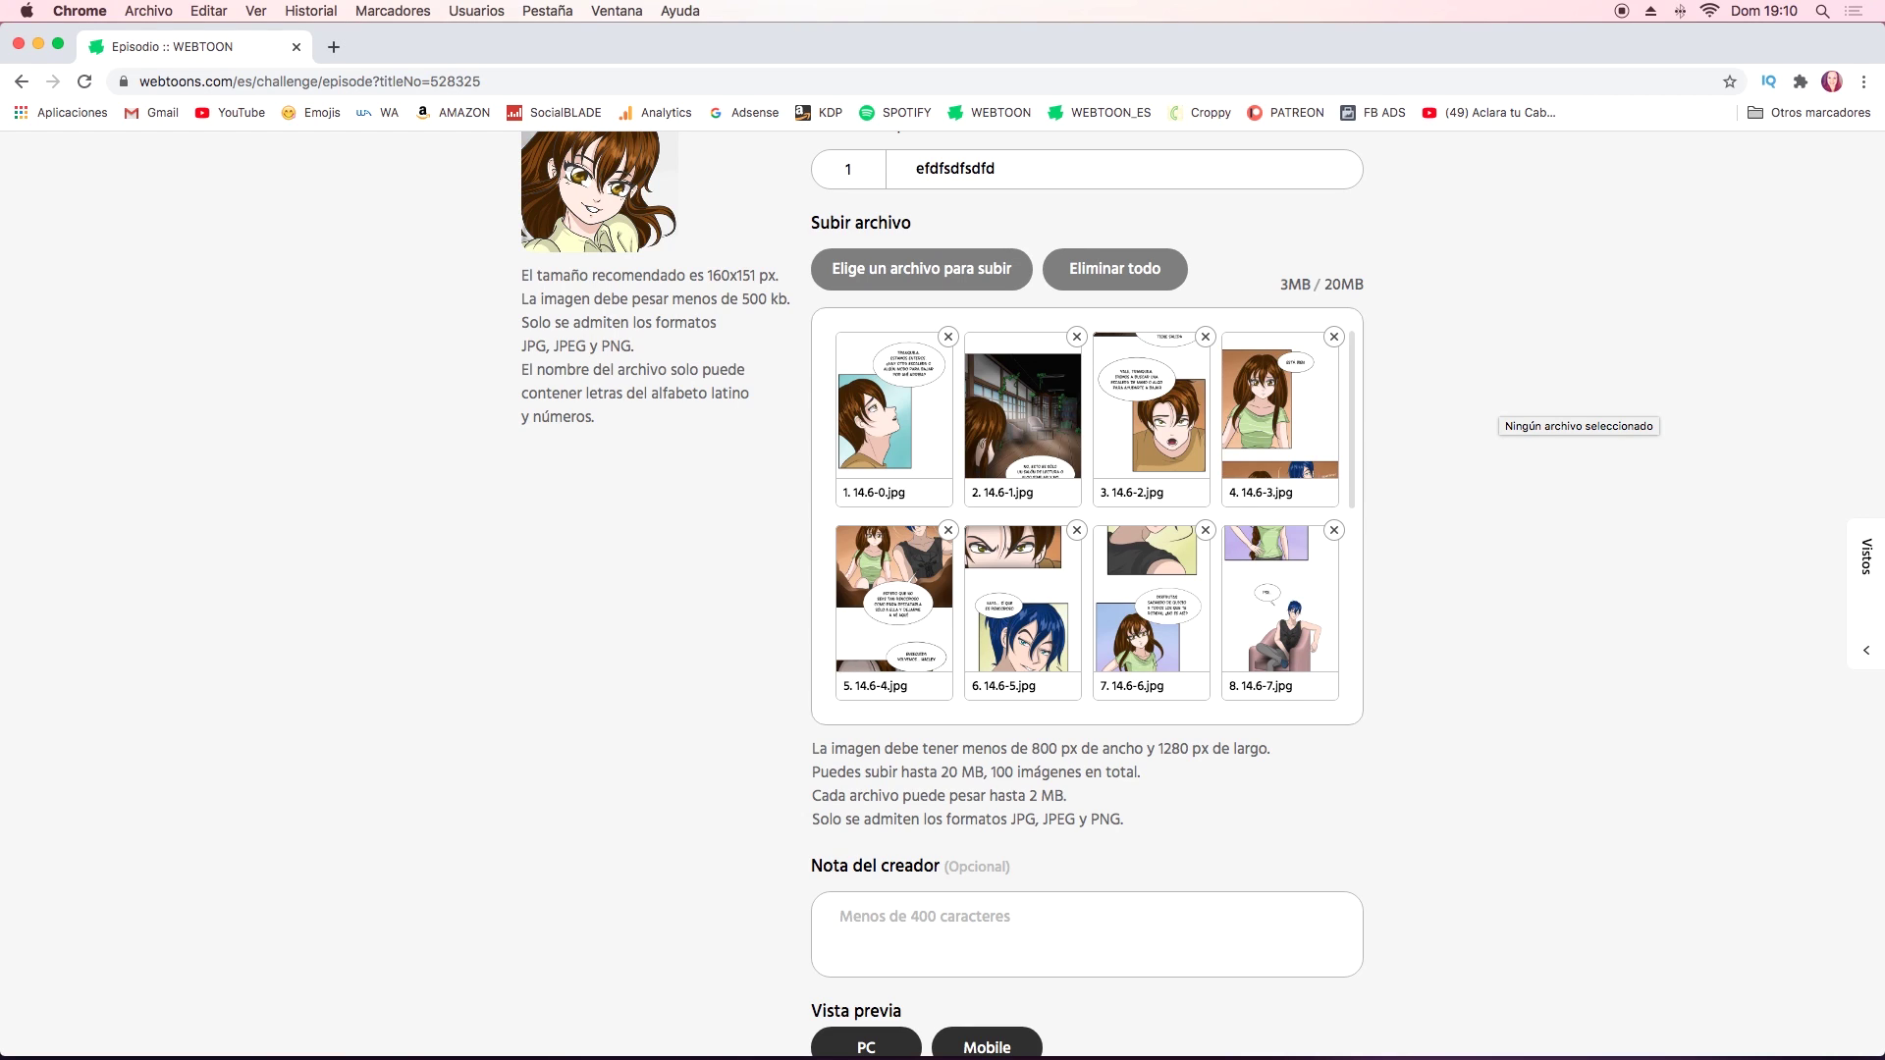
{"action": "key", "text": "Tab"}
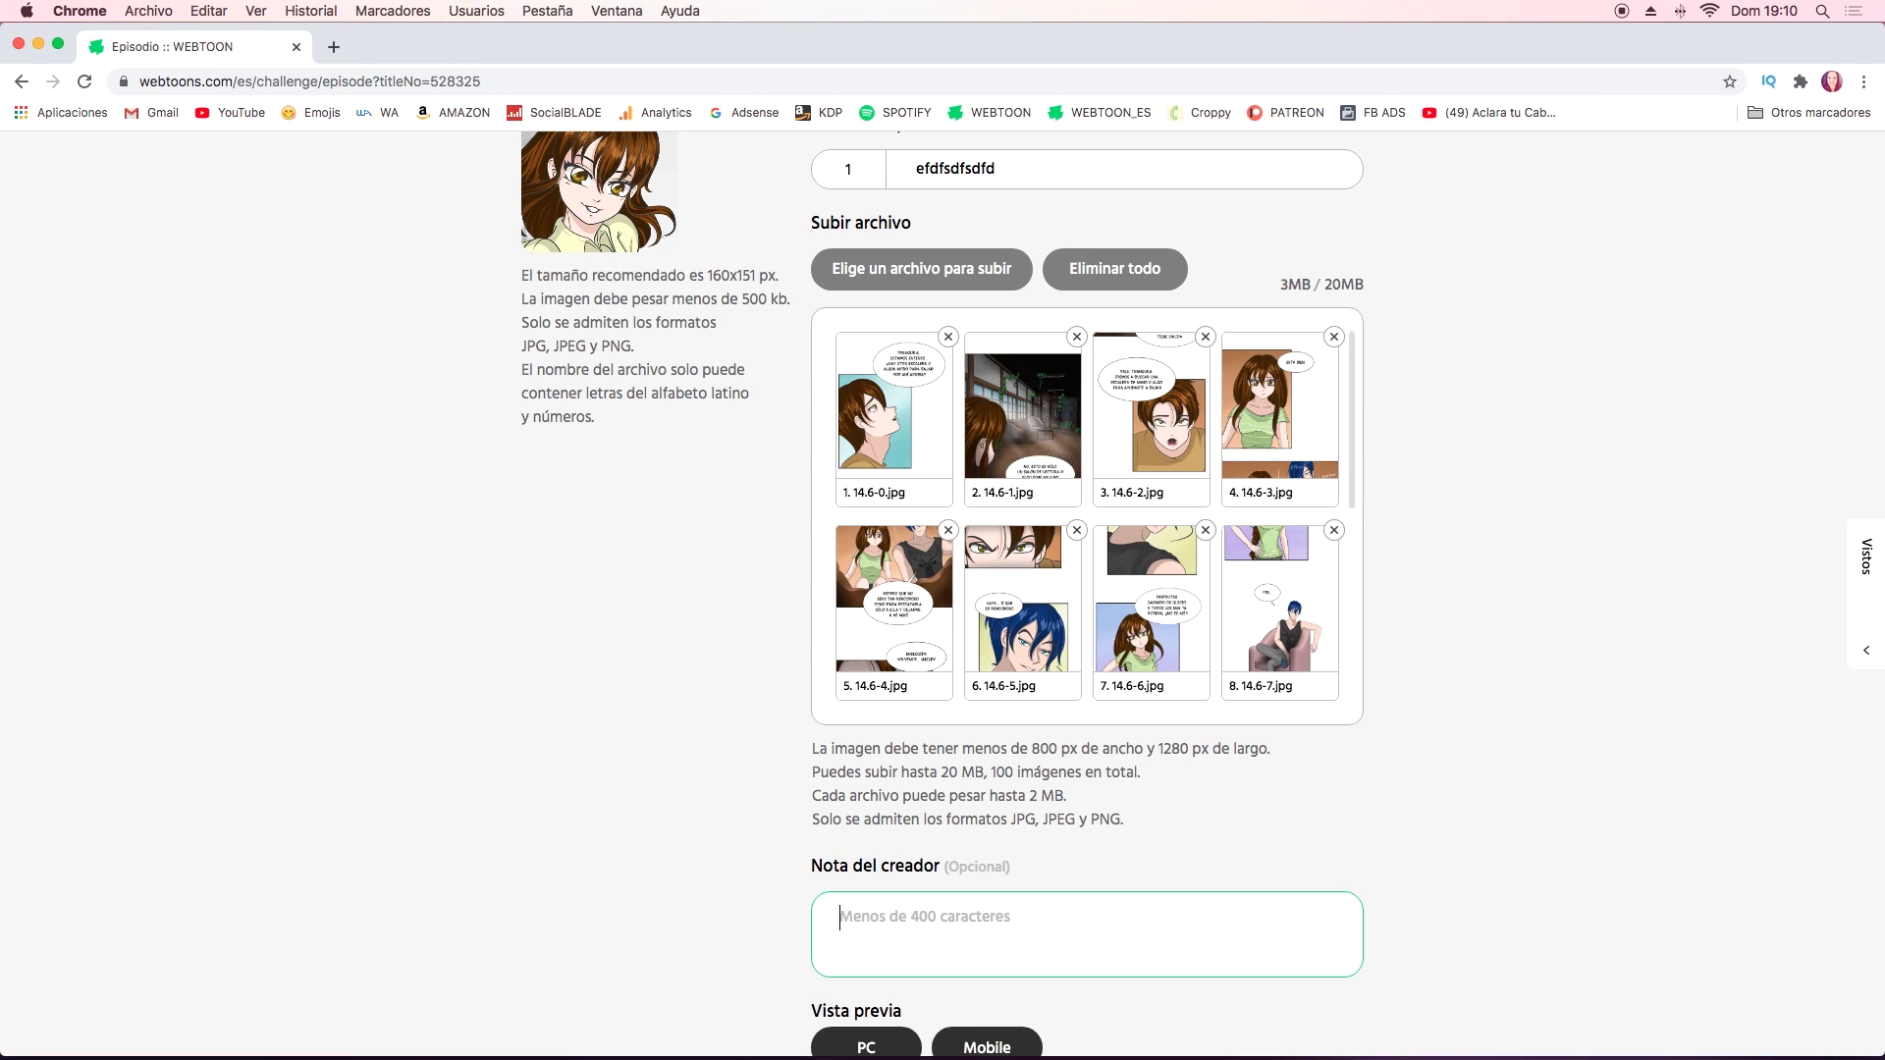
{"action": "scroll", "coordinate": [1087, 593], "scroll_direction": "down", "scroll_amount": 3}
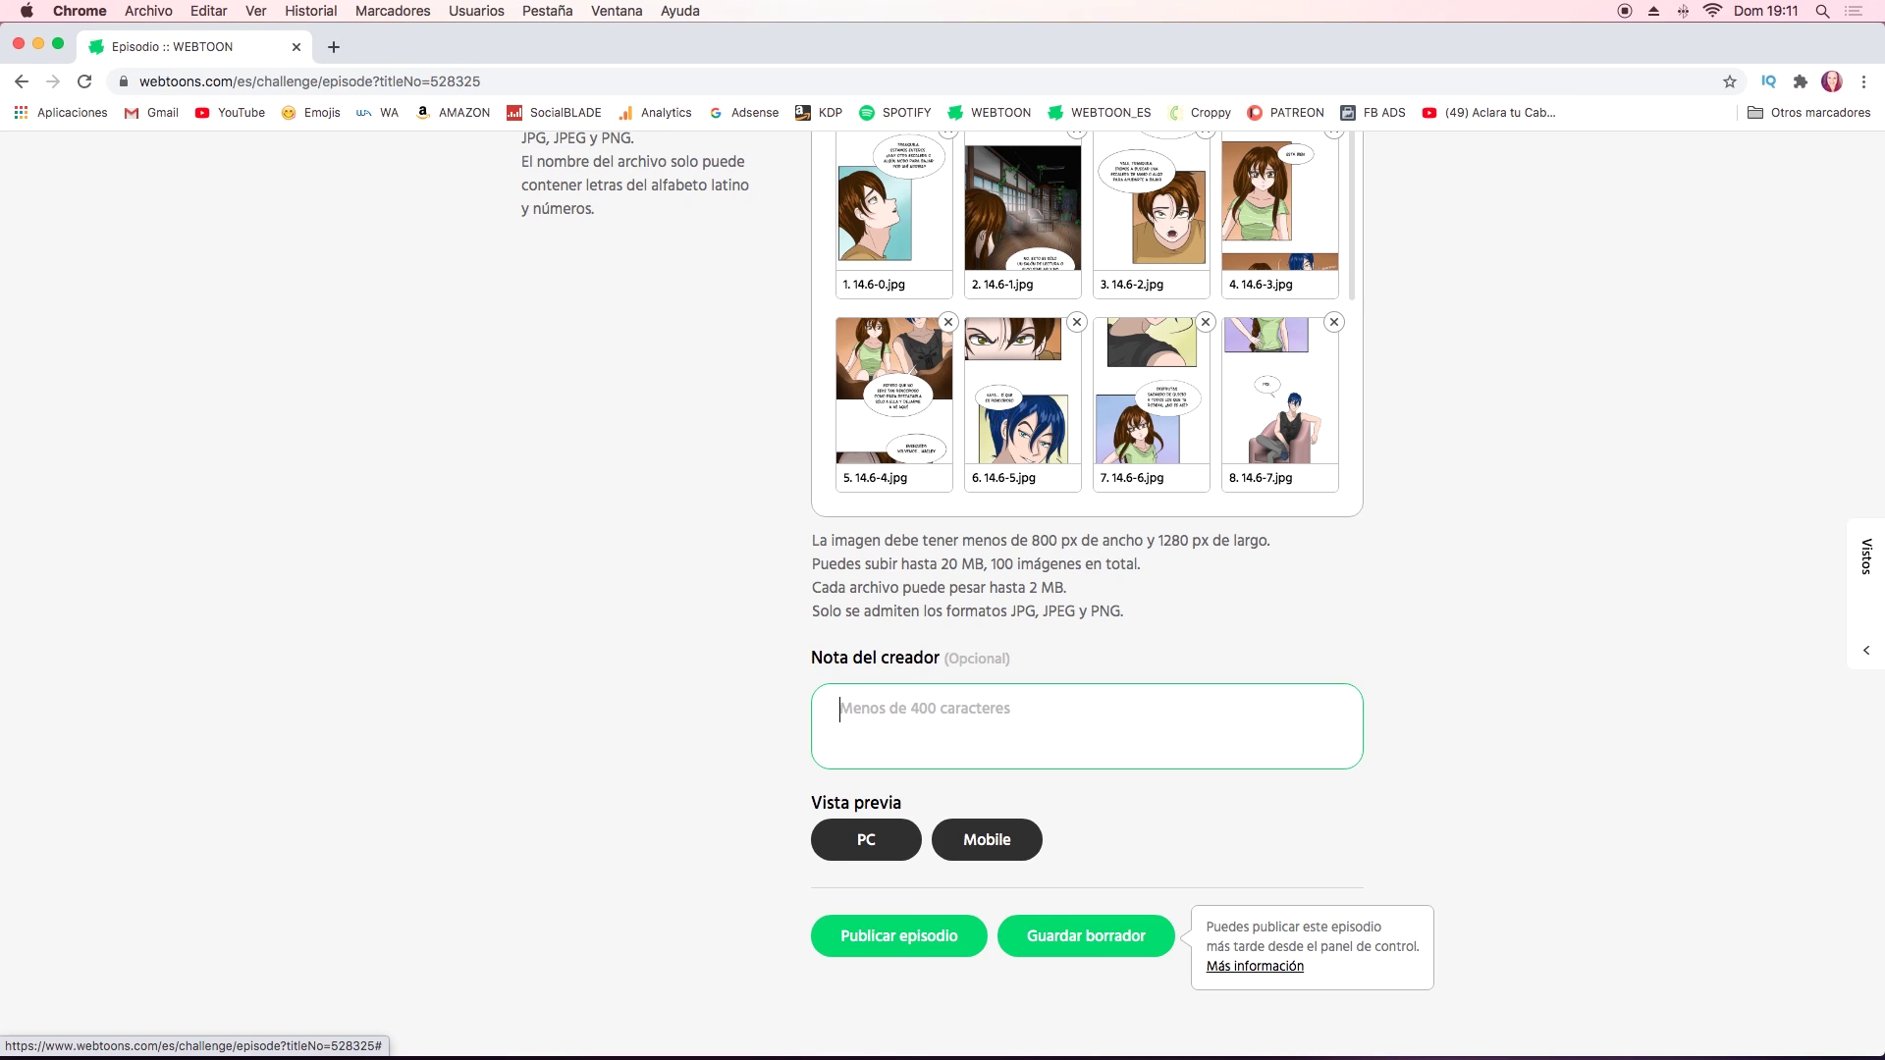
Preview episode efdfsdfsdfd on PC, scroll through all its strips, then close the preview.
{"action": "left_click", "coordinate": [866, 840]}
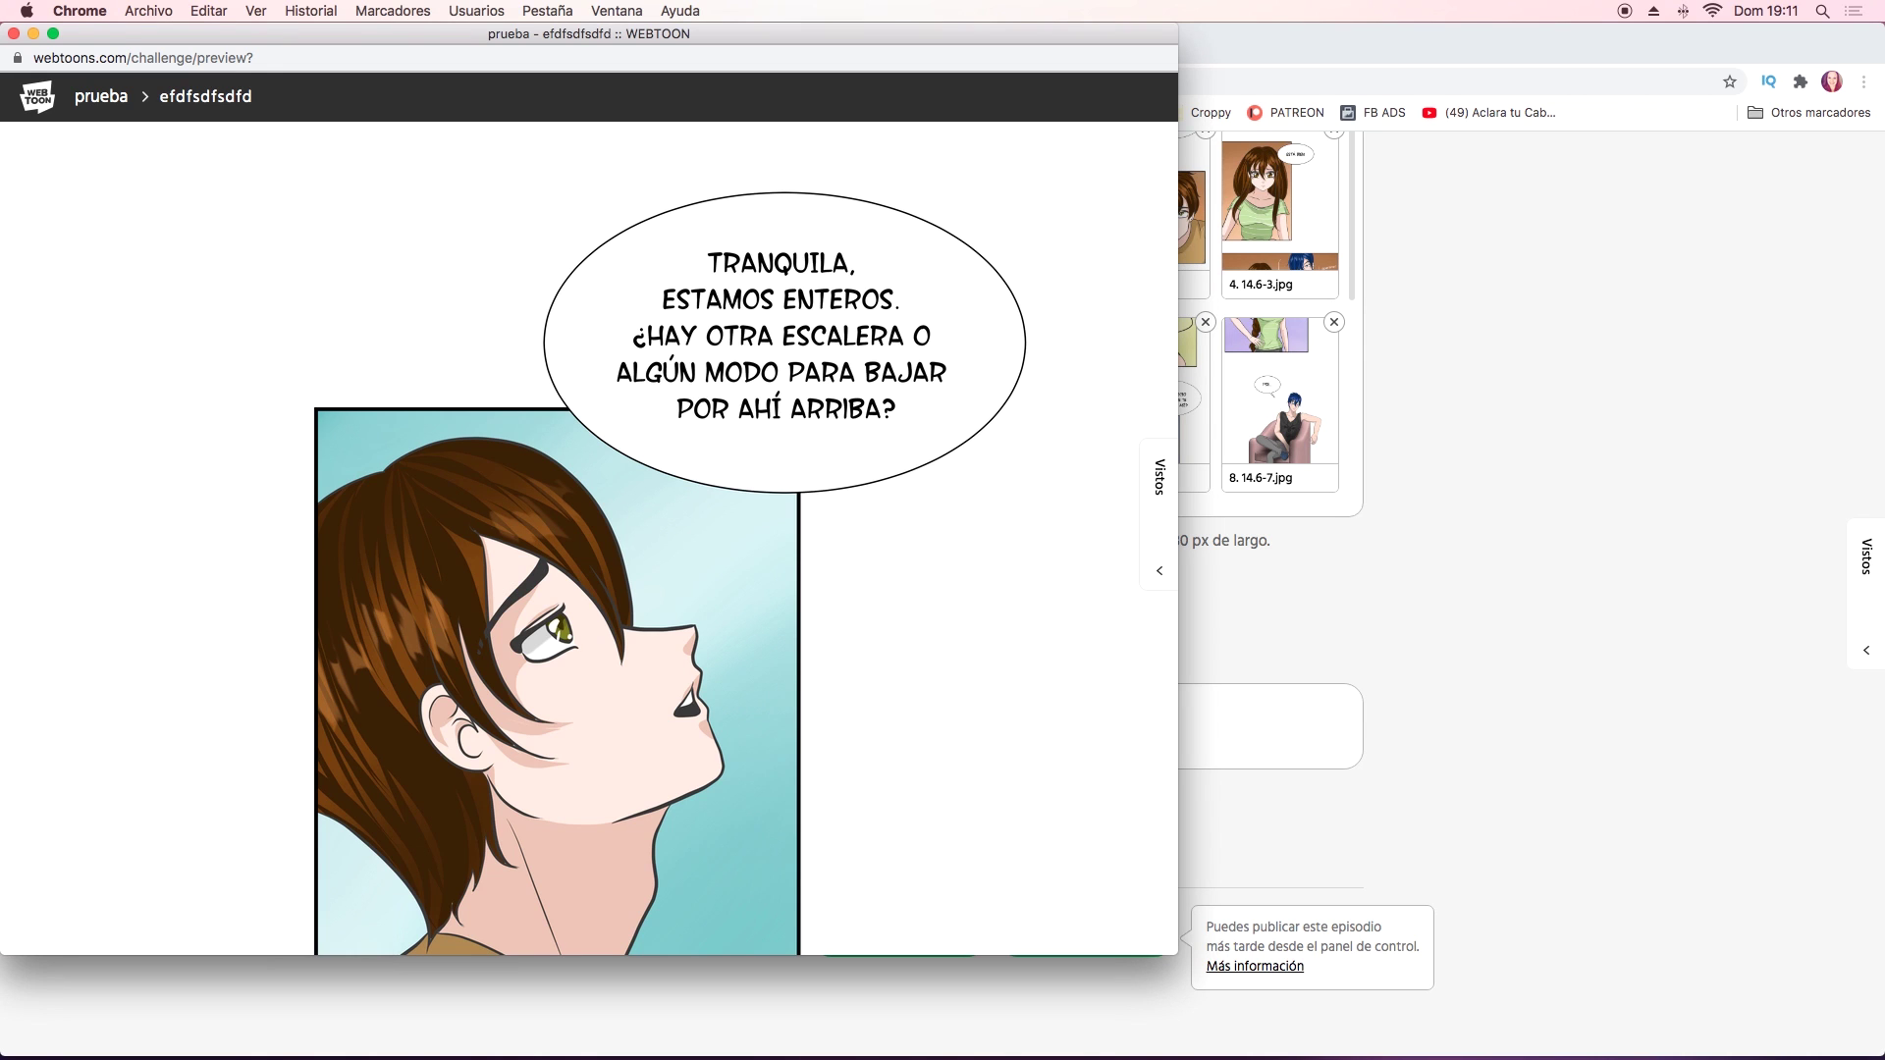
{"action": "scroll", "coordinate": [589, 540], "scroll_direction": "down", "scroll_amount": 2}
{"action": "scroll", "coordinate": [590, 540], "scroll_direction": "down", "scroll_amount": 2}
{"action": "scroll", "coordinate": [589, 540], "scroll_direction": "down", "scroll_amount": 3}
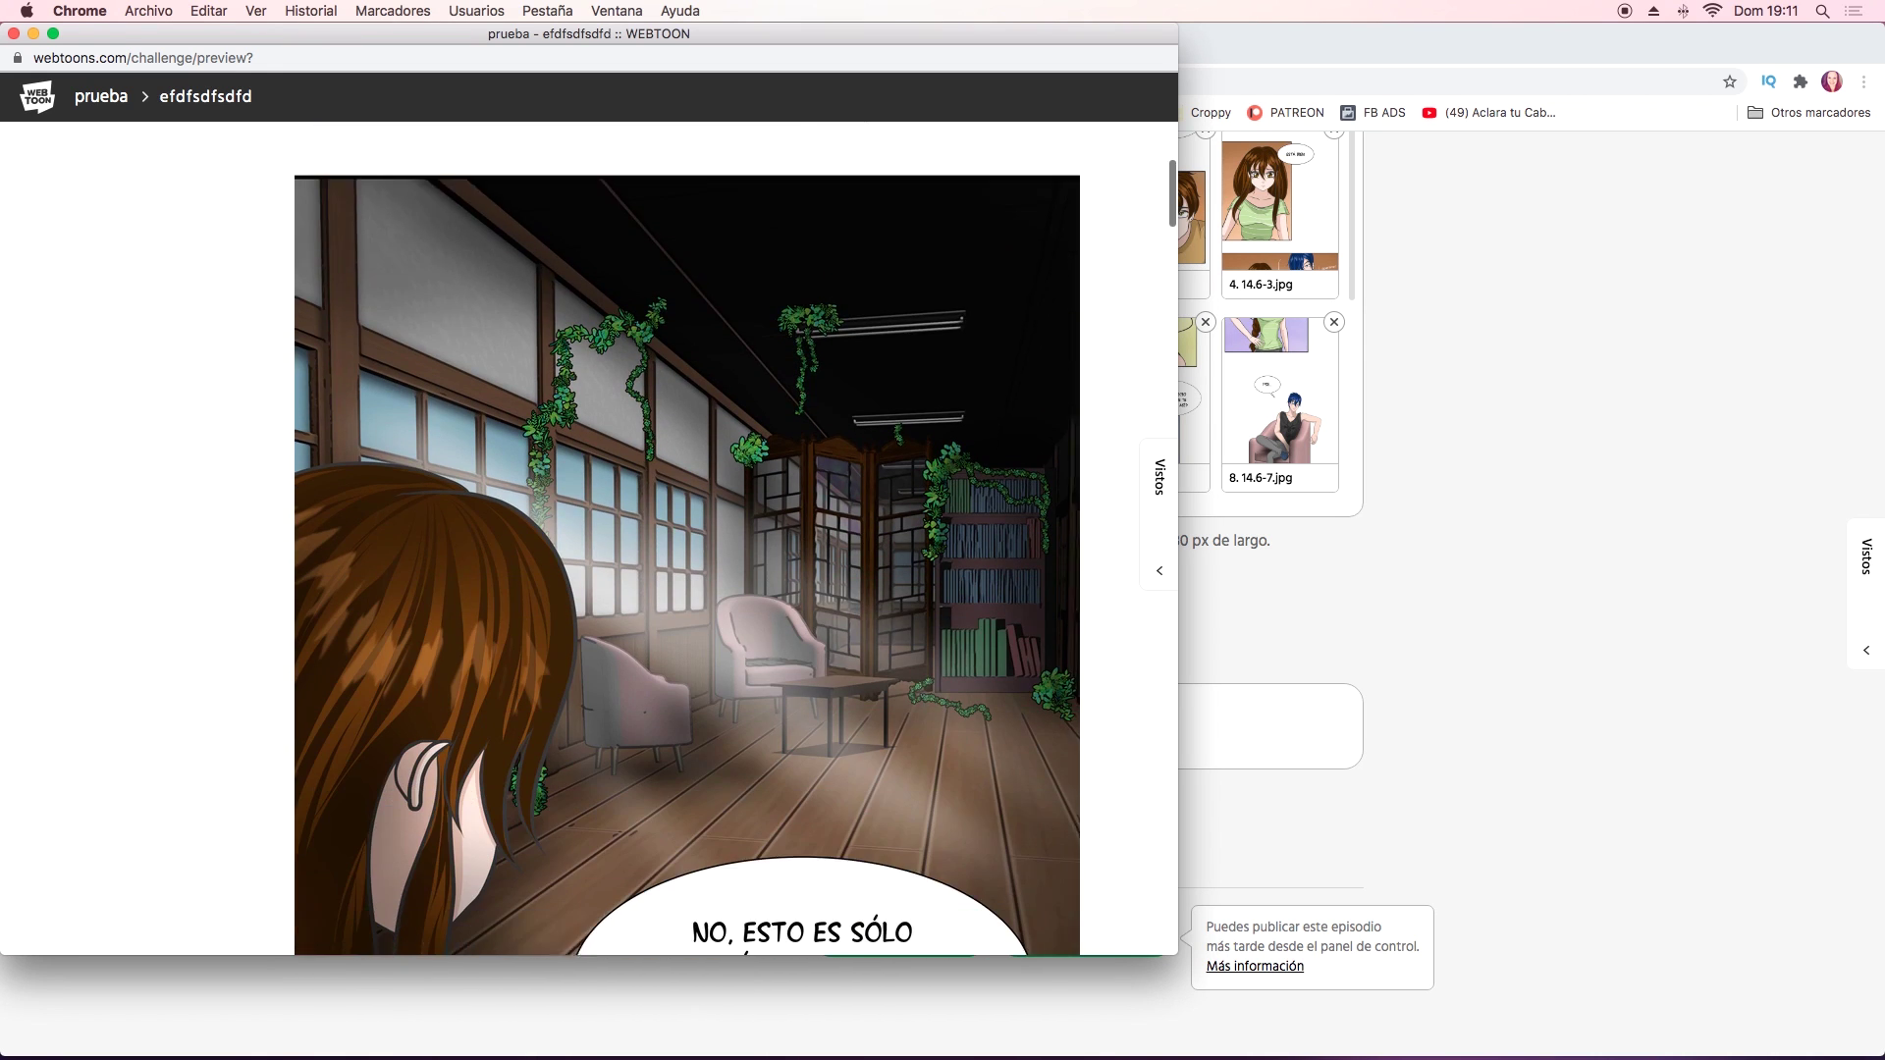
{"action": "scroll", "coordinate": [589, 540], "scroll_direction": "down", "scroll_amount": 3}
{"action": "scroll", "coordinate": [589, 540], "scroll_direction": "down", "scroll_amount": 3}
{"action": "scroll", "coordinate": [589, 540], "scroll_direction": "down", "scroll_amount": 3}
{"action": "scroll", "coordinate": [590, 540], "scroll_direction": "down", "scroll_amount": 3}
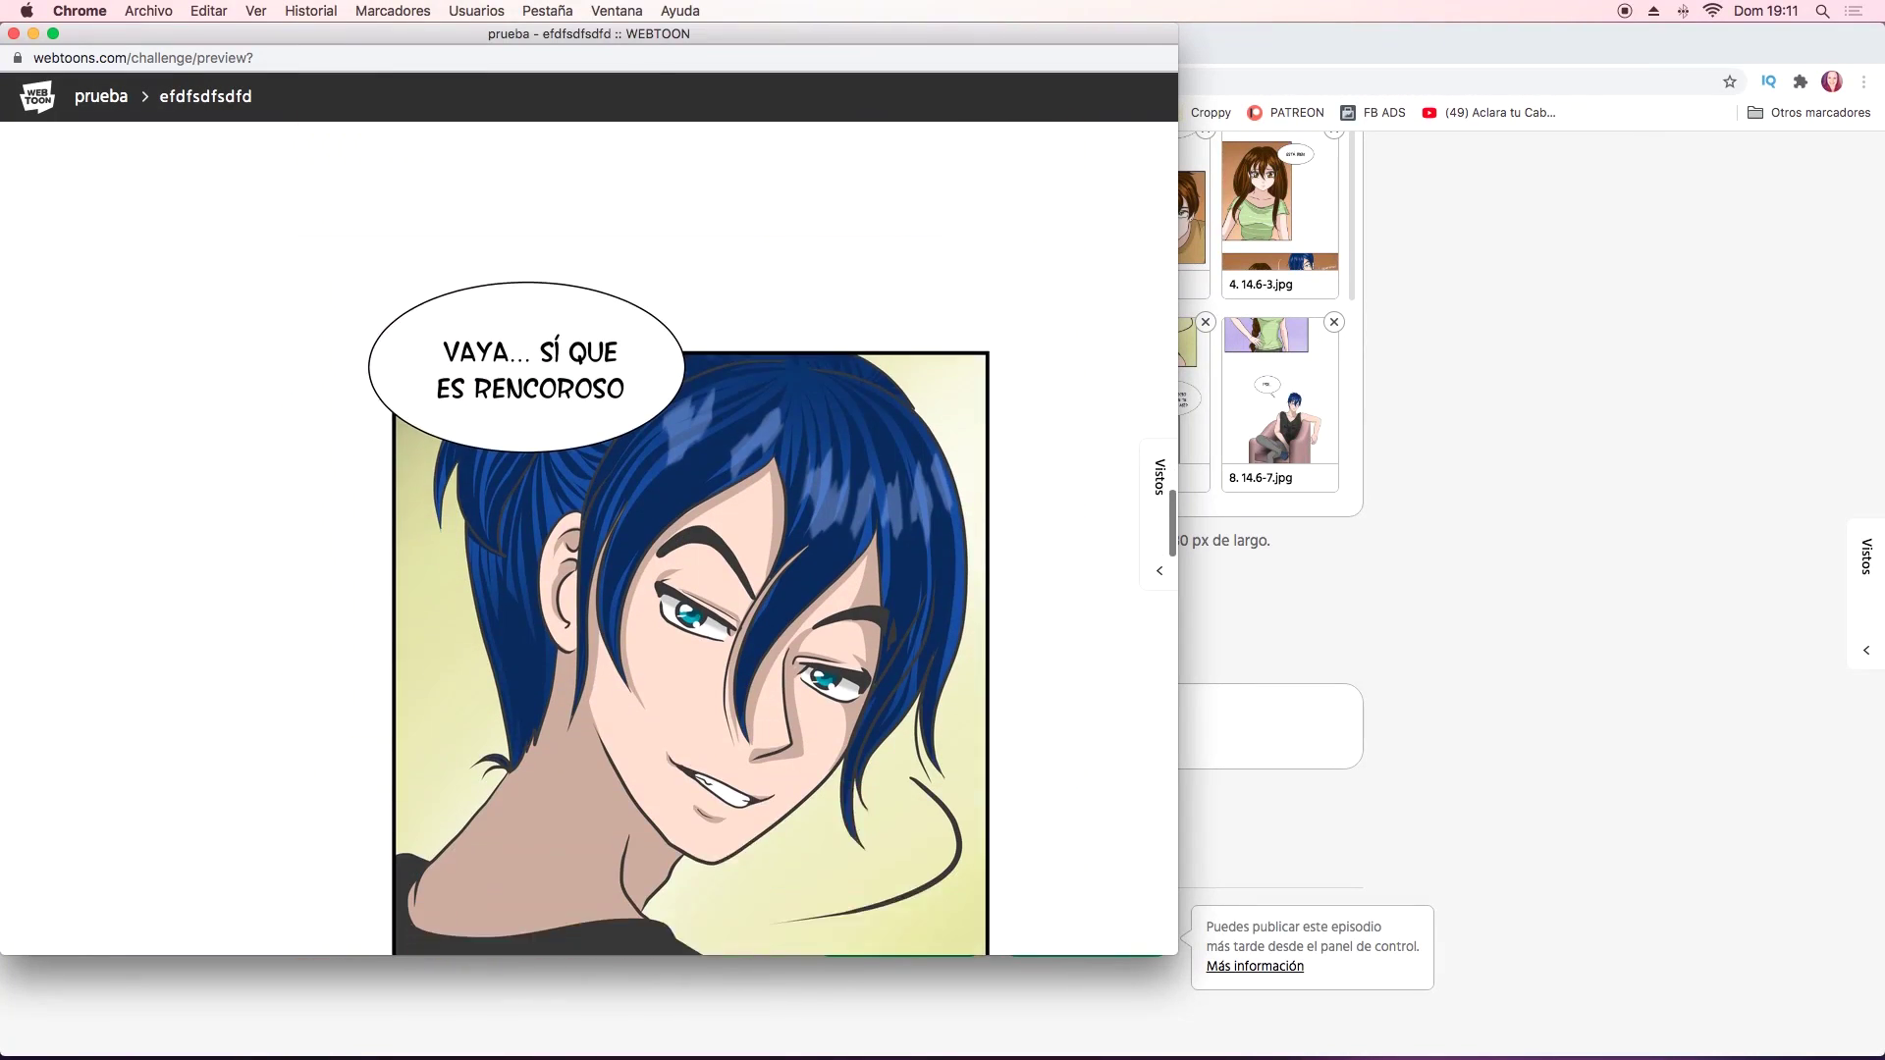
{"action": "scroll", "coordinate": [589, 540], "scroll_direction": "down", "scroll_amount": 3}
{"action": "scroll", "coordinate": [589, 540], "scroll_direction": "down", "scroll_amount": 3}
{"action": "scroll", "coordinate": [589, 540], "scroll_direction": "down", "scroll_amount": 3}
{"action": "scroll", "coordinate": [589, 540], "scroll_direction": "down", "scroll_amount": 3}
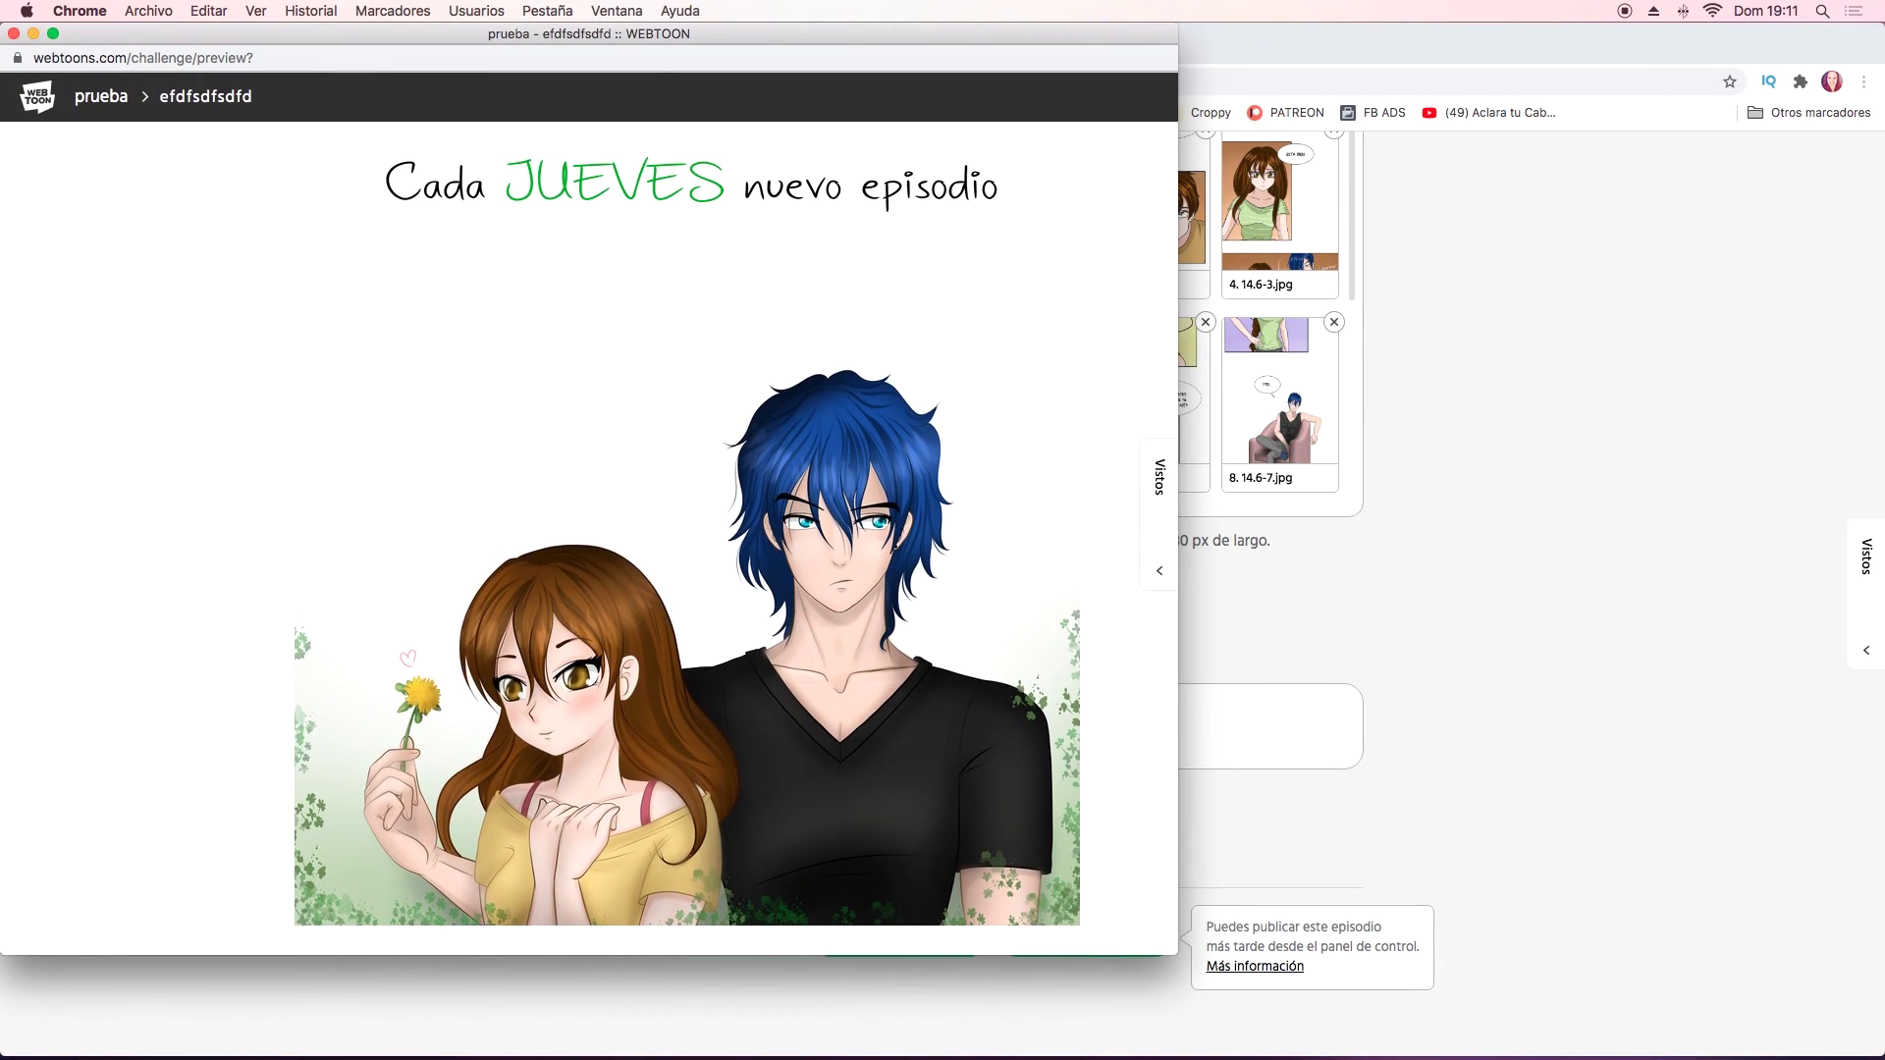
{"action": "left_click", "coordinate": [14, 33]}
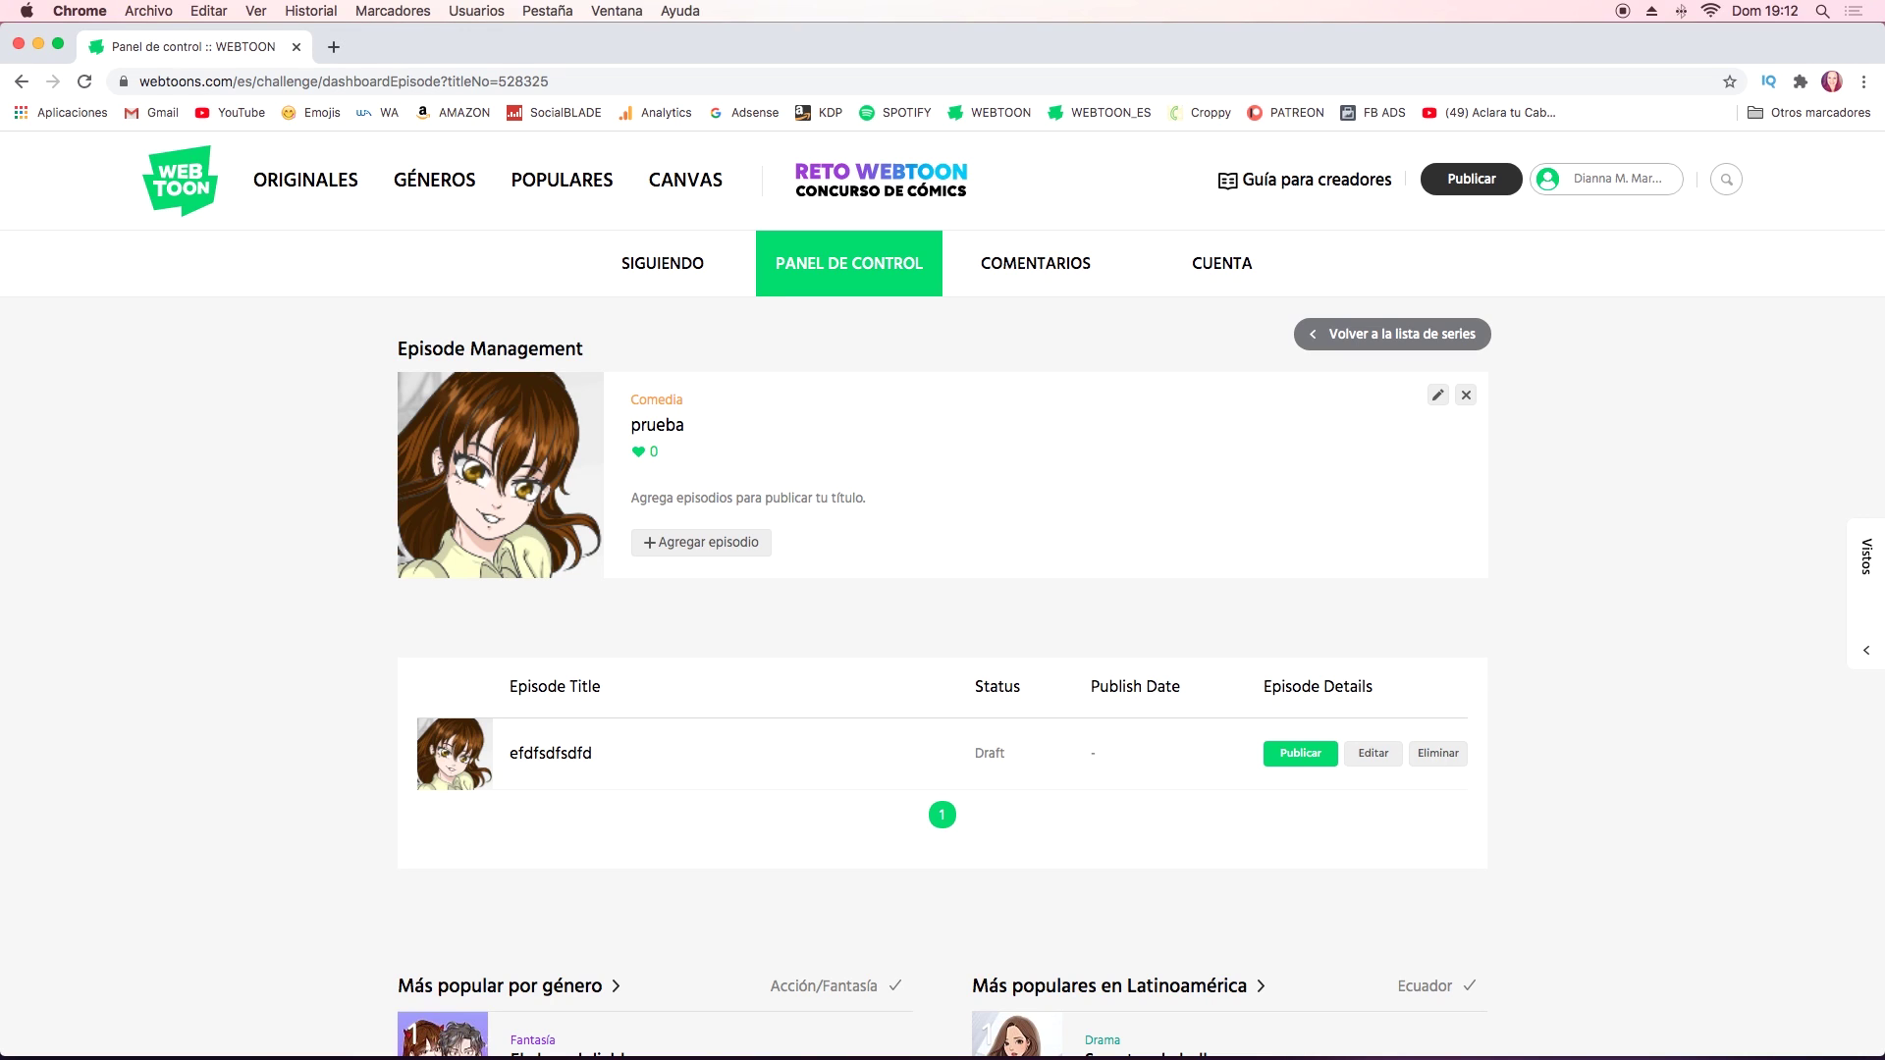
Delete the test series 'prueba' from the Webtoon creator dashboard and confirm with Aceptar.
{"action": "key", "text": "super+r"}
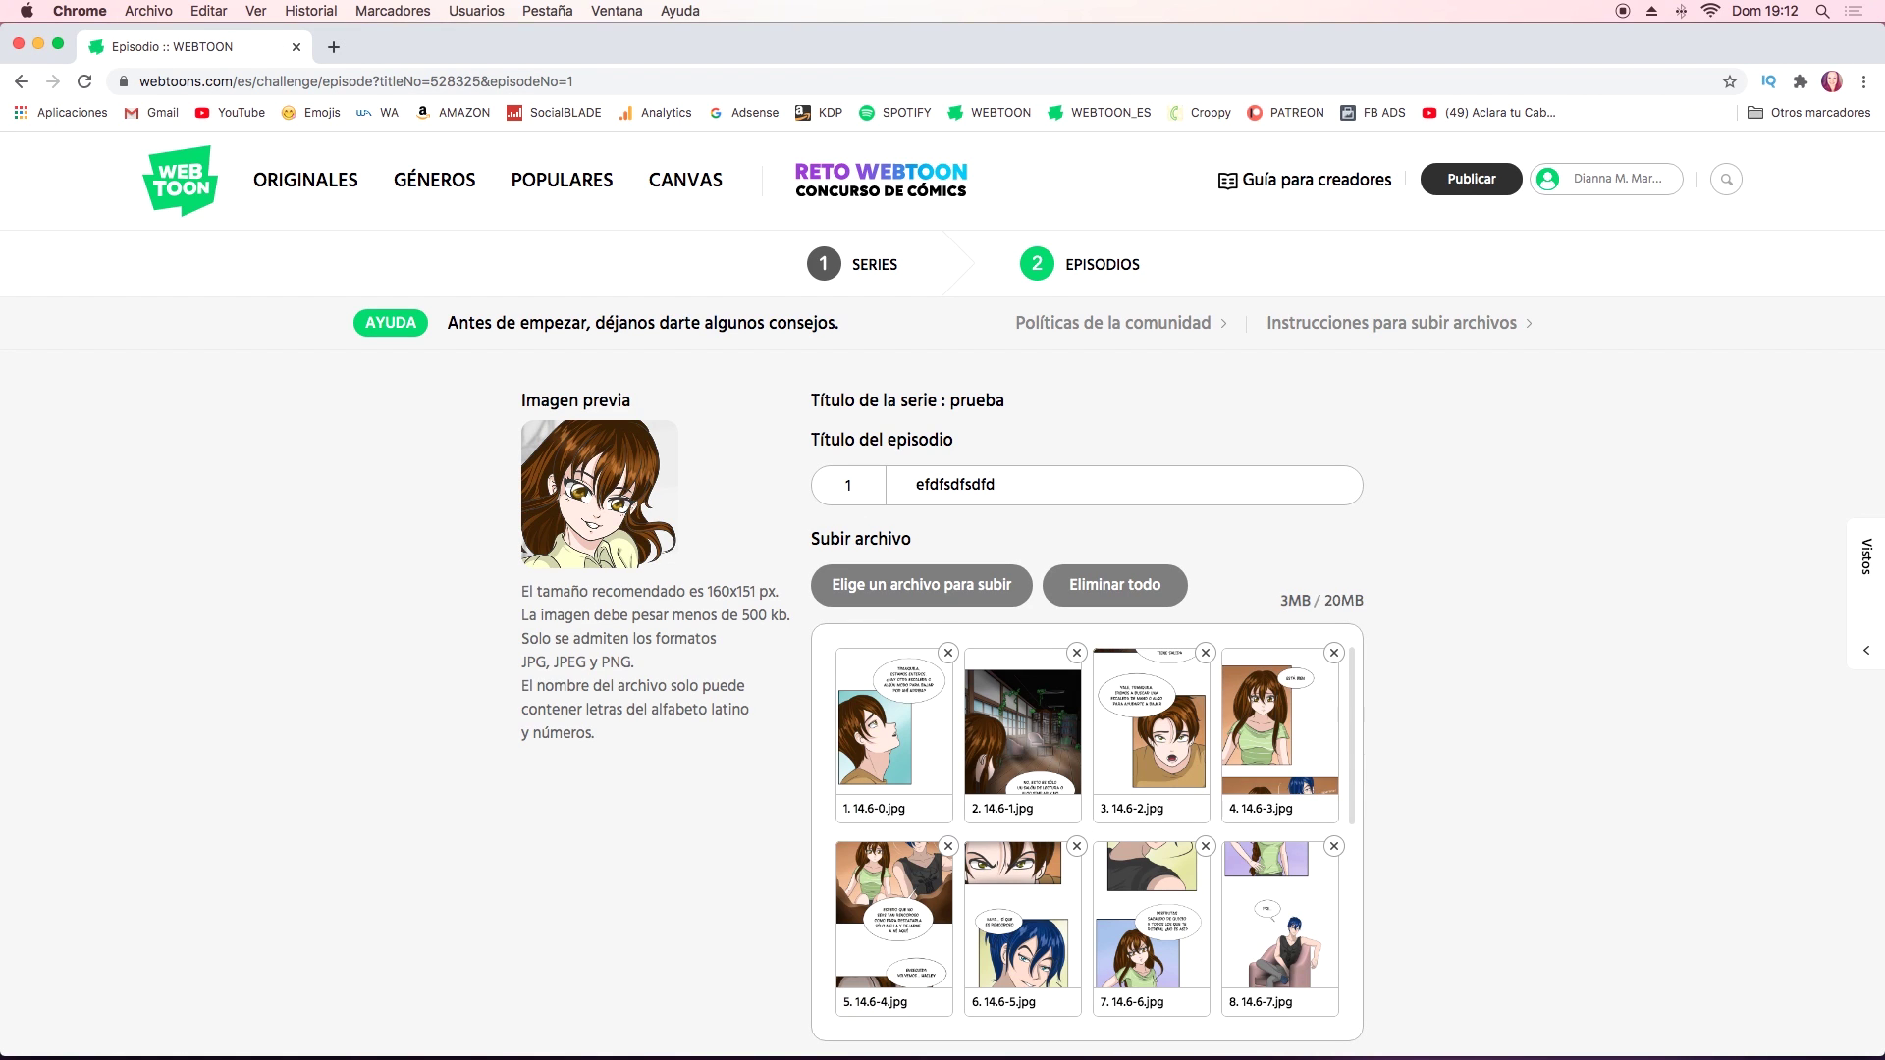
{"action": "left_click", "coordinate": [1582, 270]}
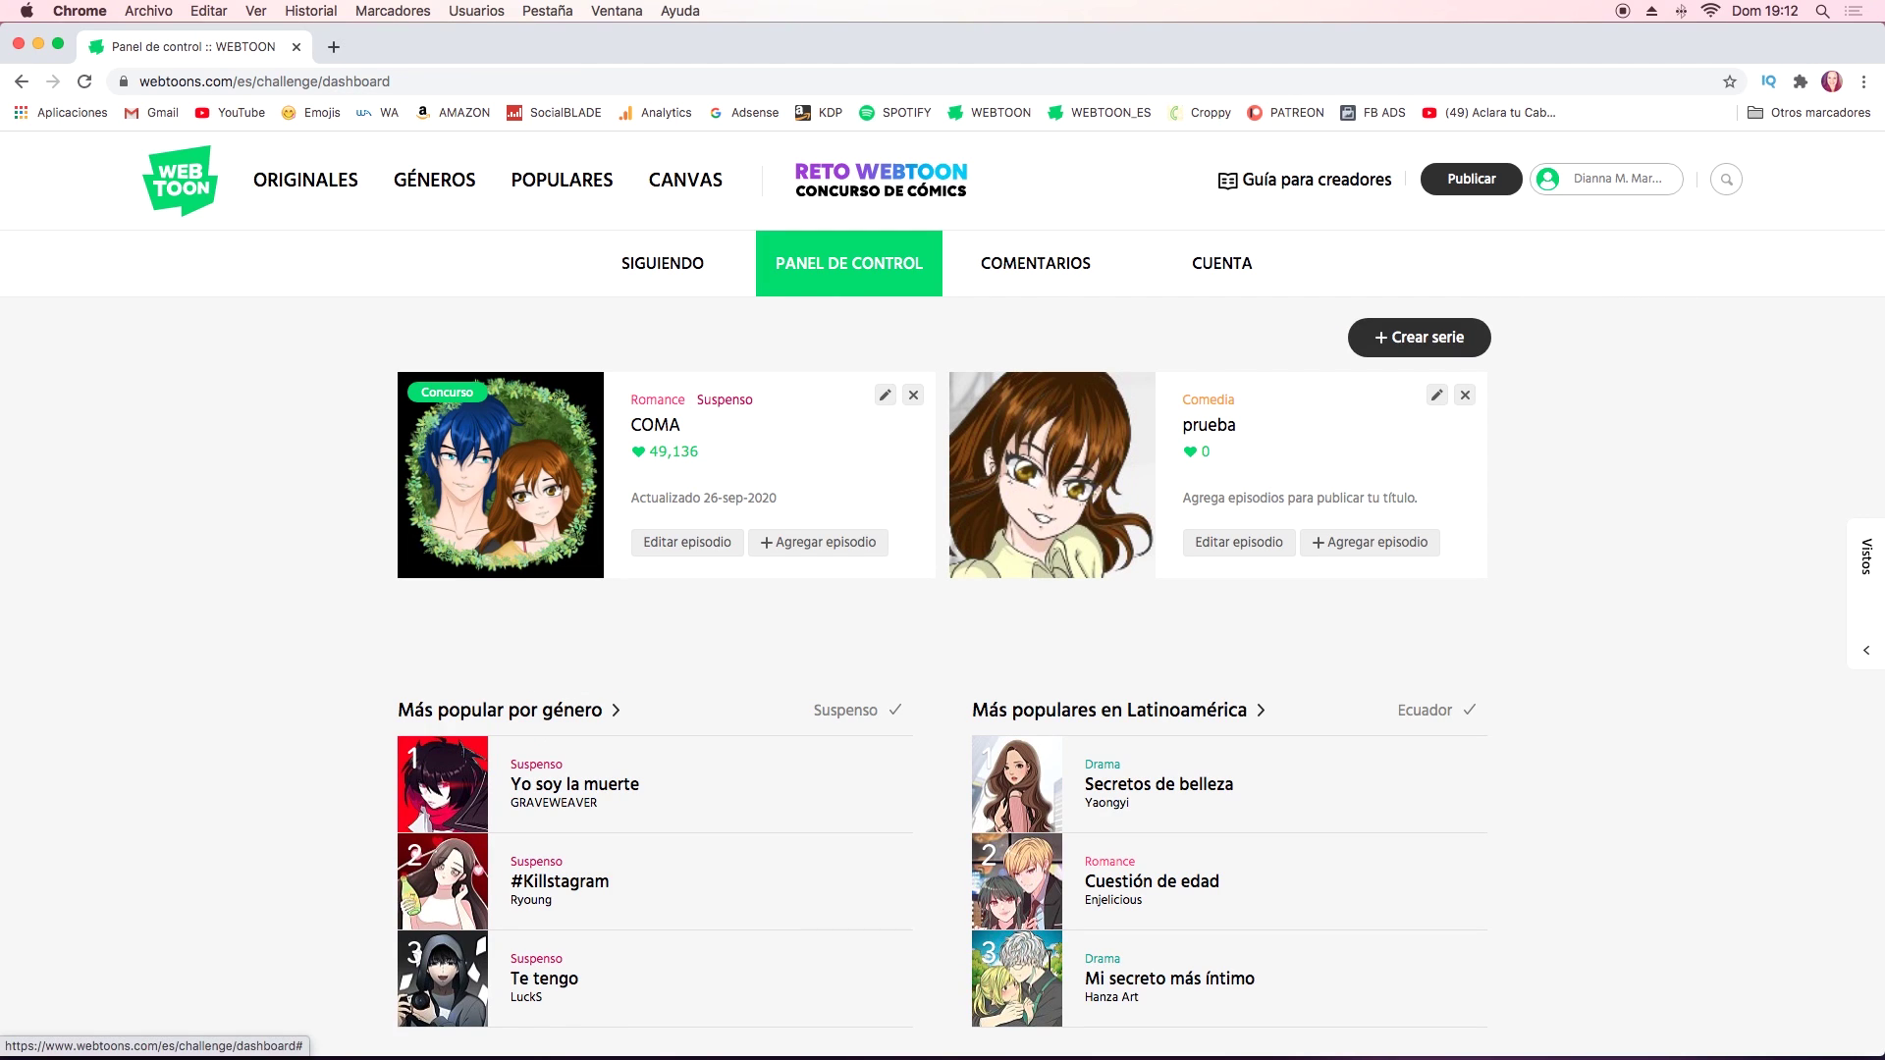
{"action": "left_click", "coordinate": [1465, 395]}
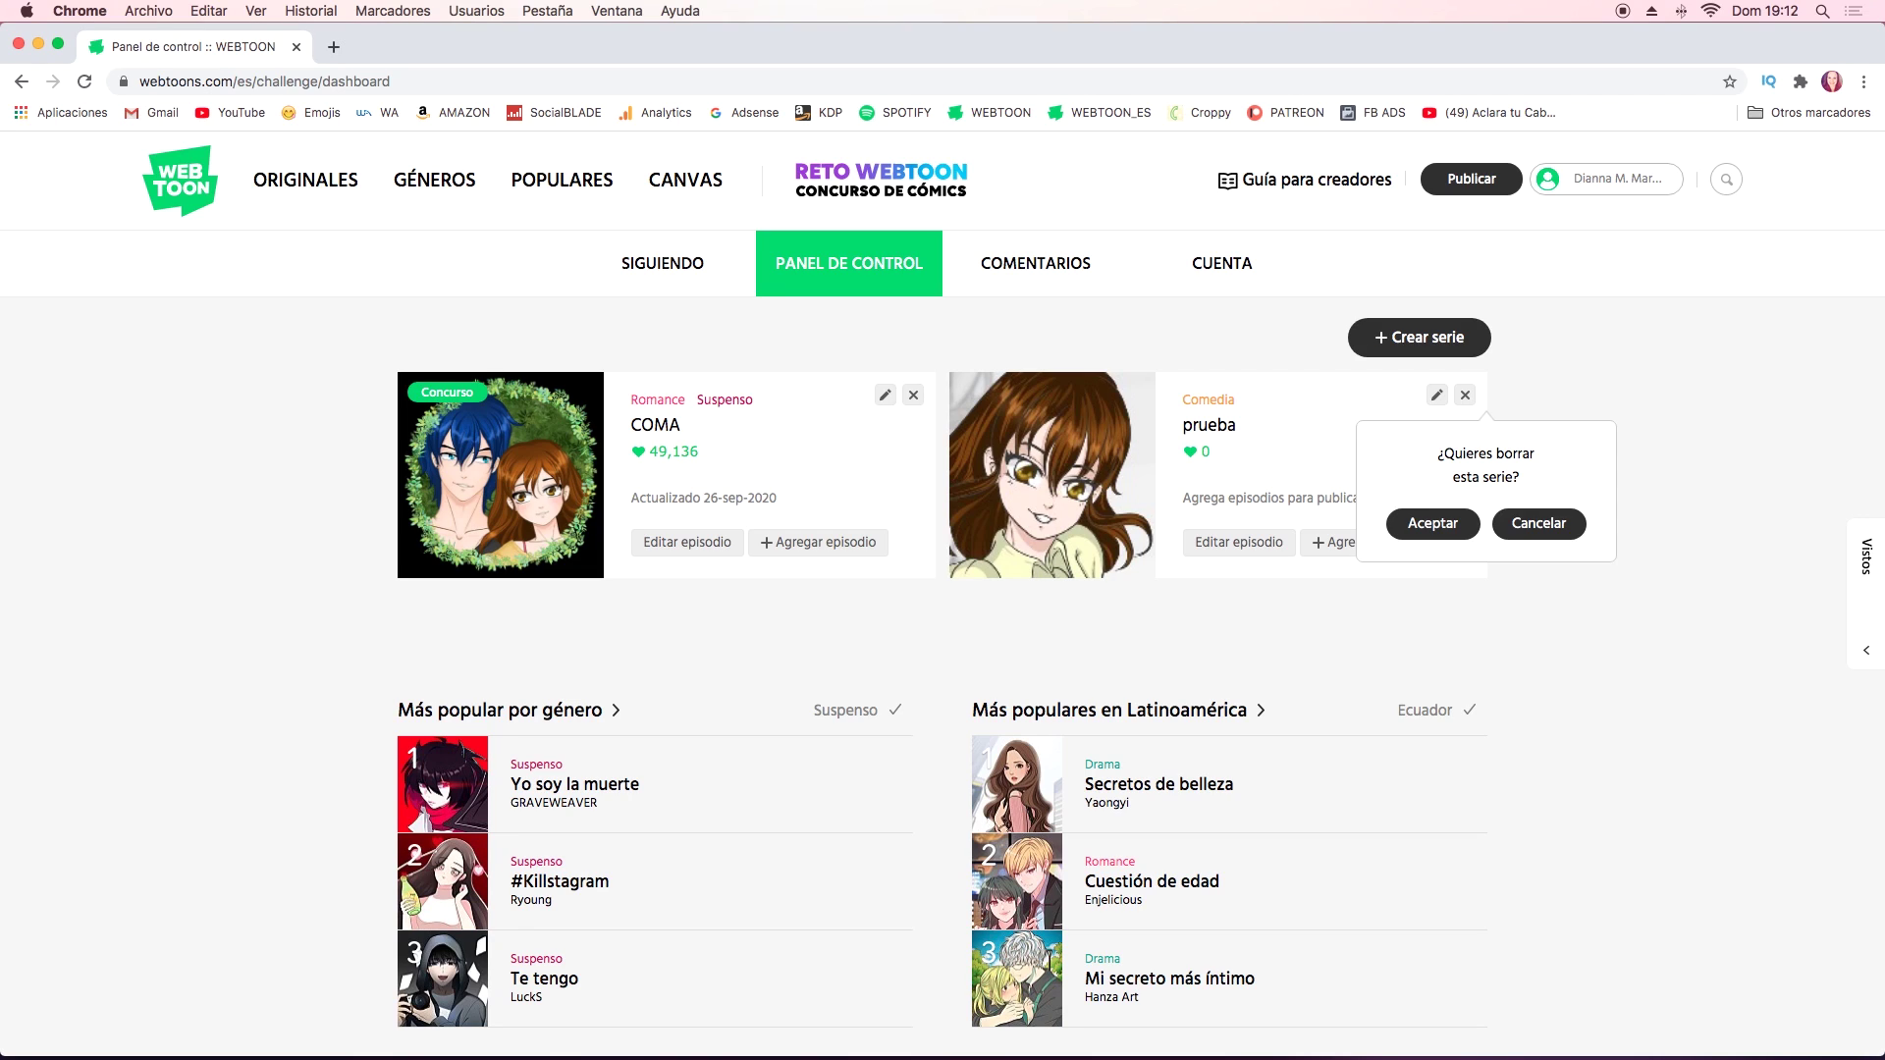
{"action": "left_click", "coordinate": [1433, 524]}
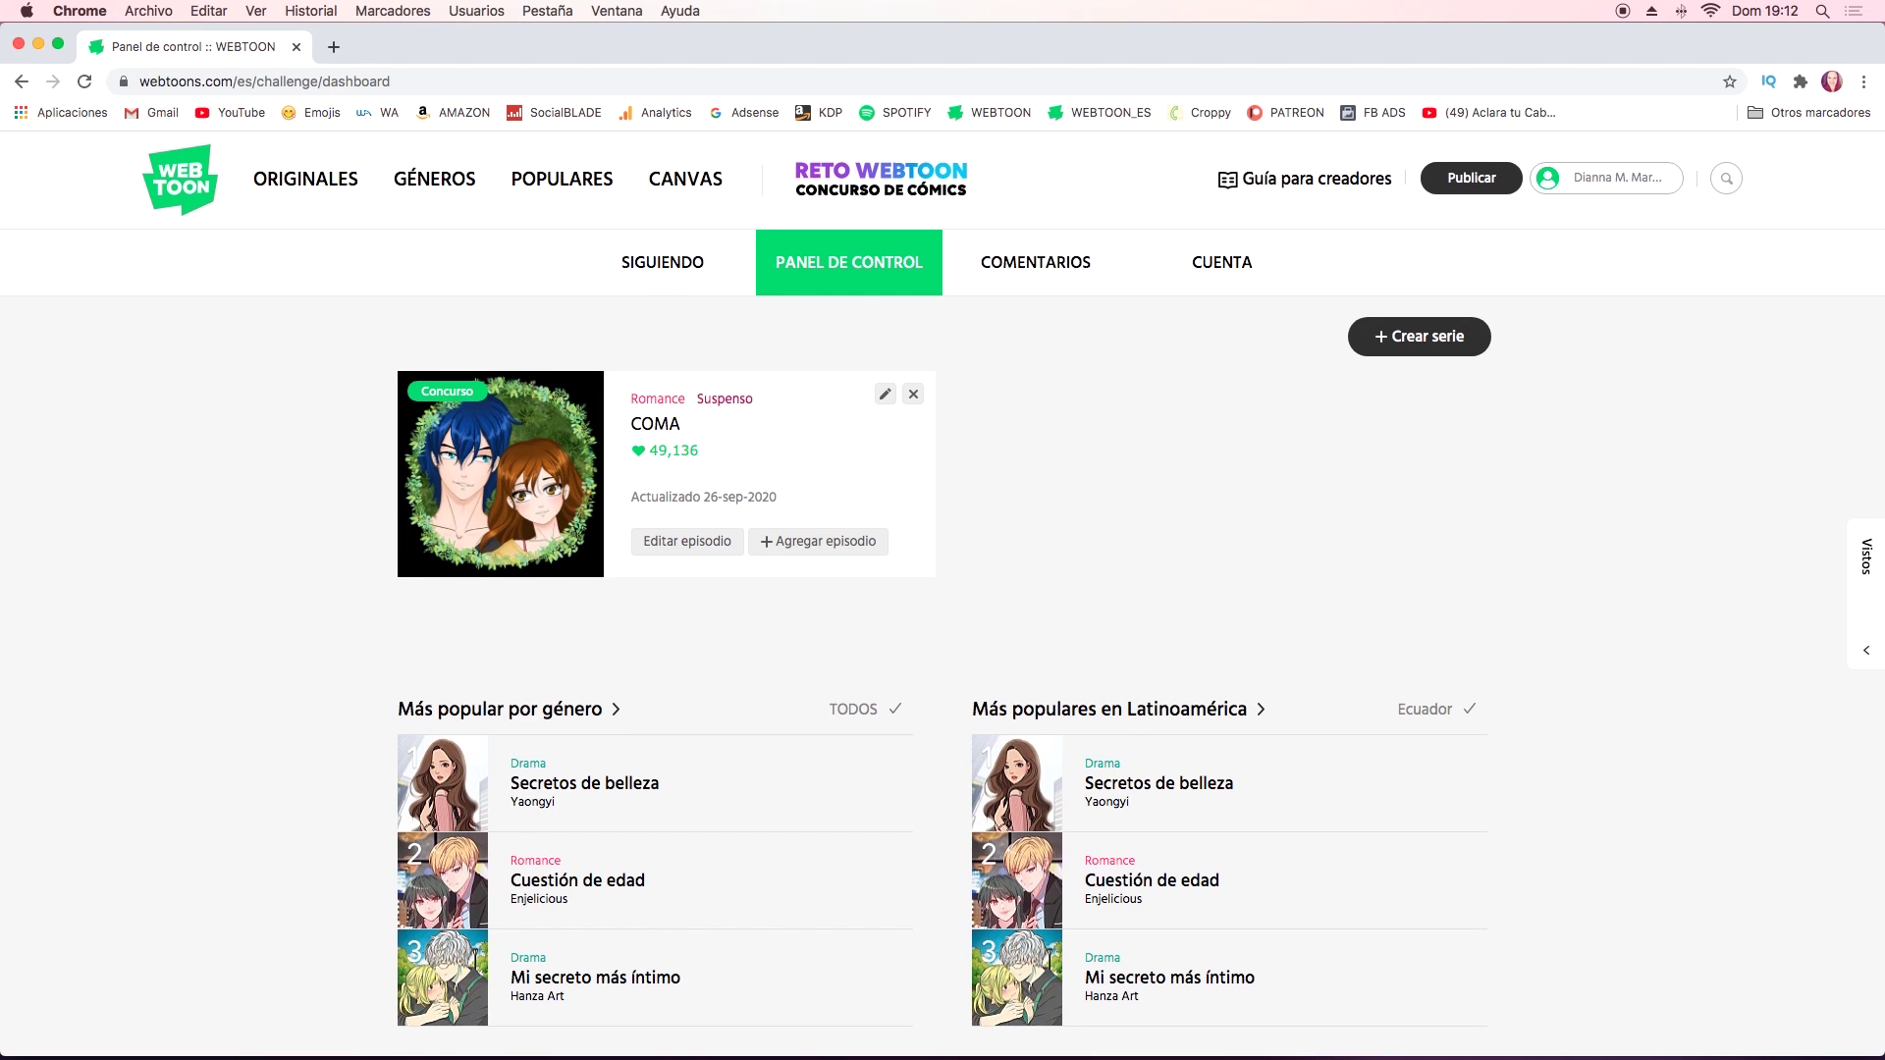
{"action": "scroll", "coordinate": [943, 589], "scroll_direction": "down", "scroll_amount": 3}
{"action": "scroll", "coordinate": [943, 589], "scroll_direction": "up", "scroll_amount": 3}
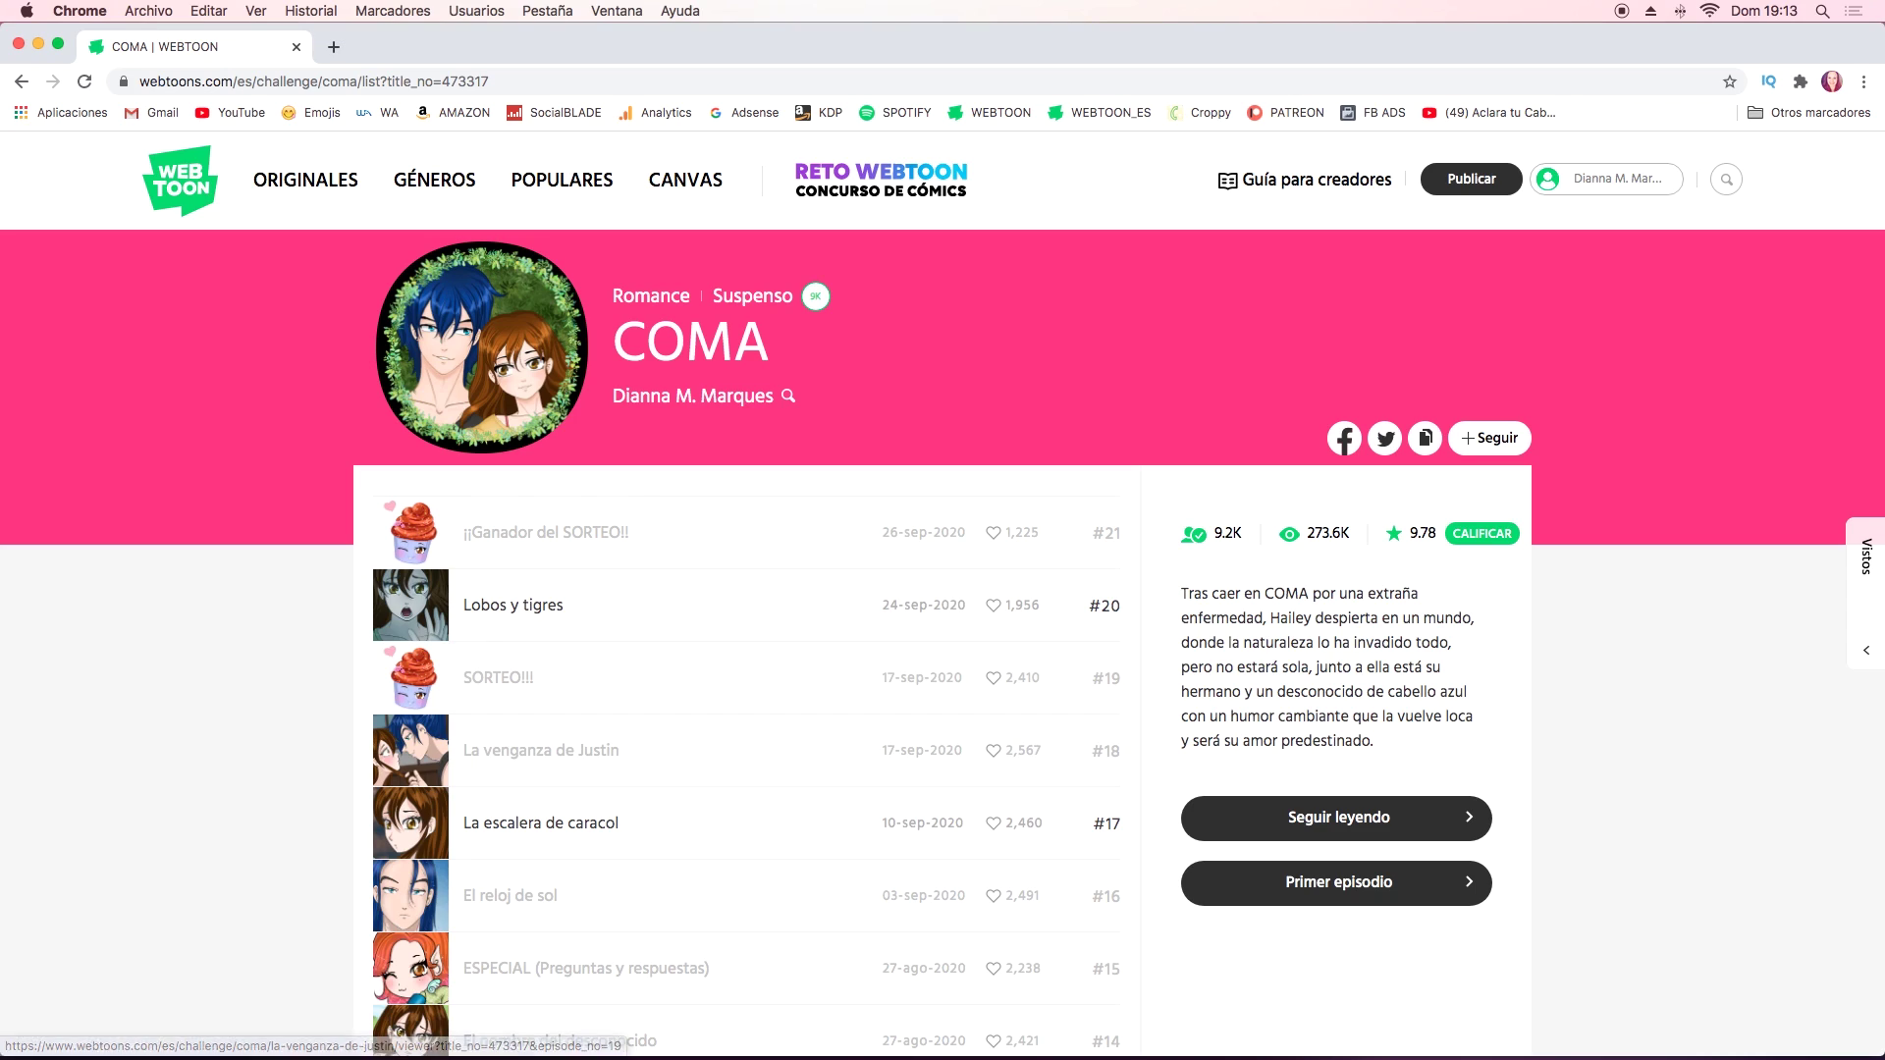
{"action": "double_click", "coordinate": [1247, 534]}
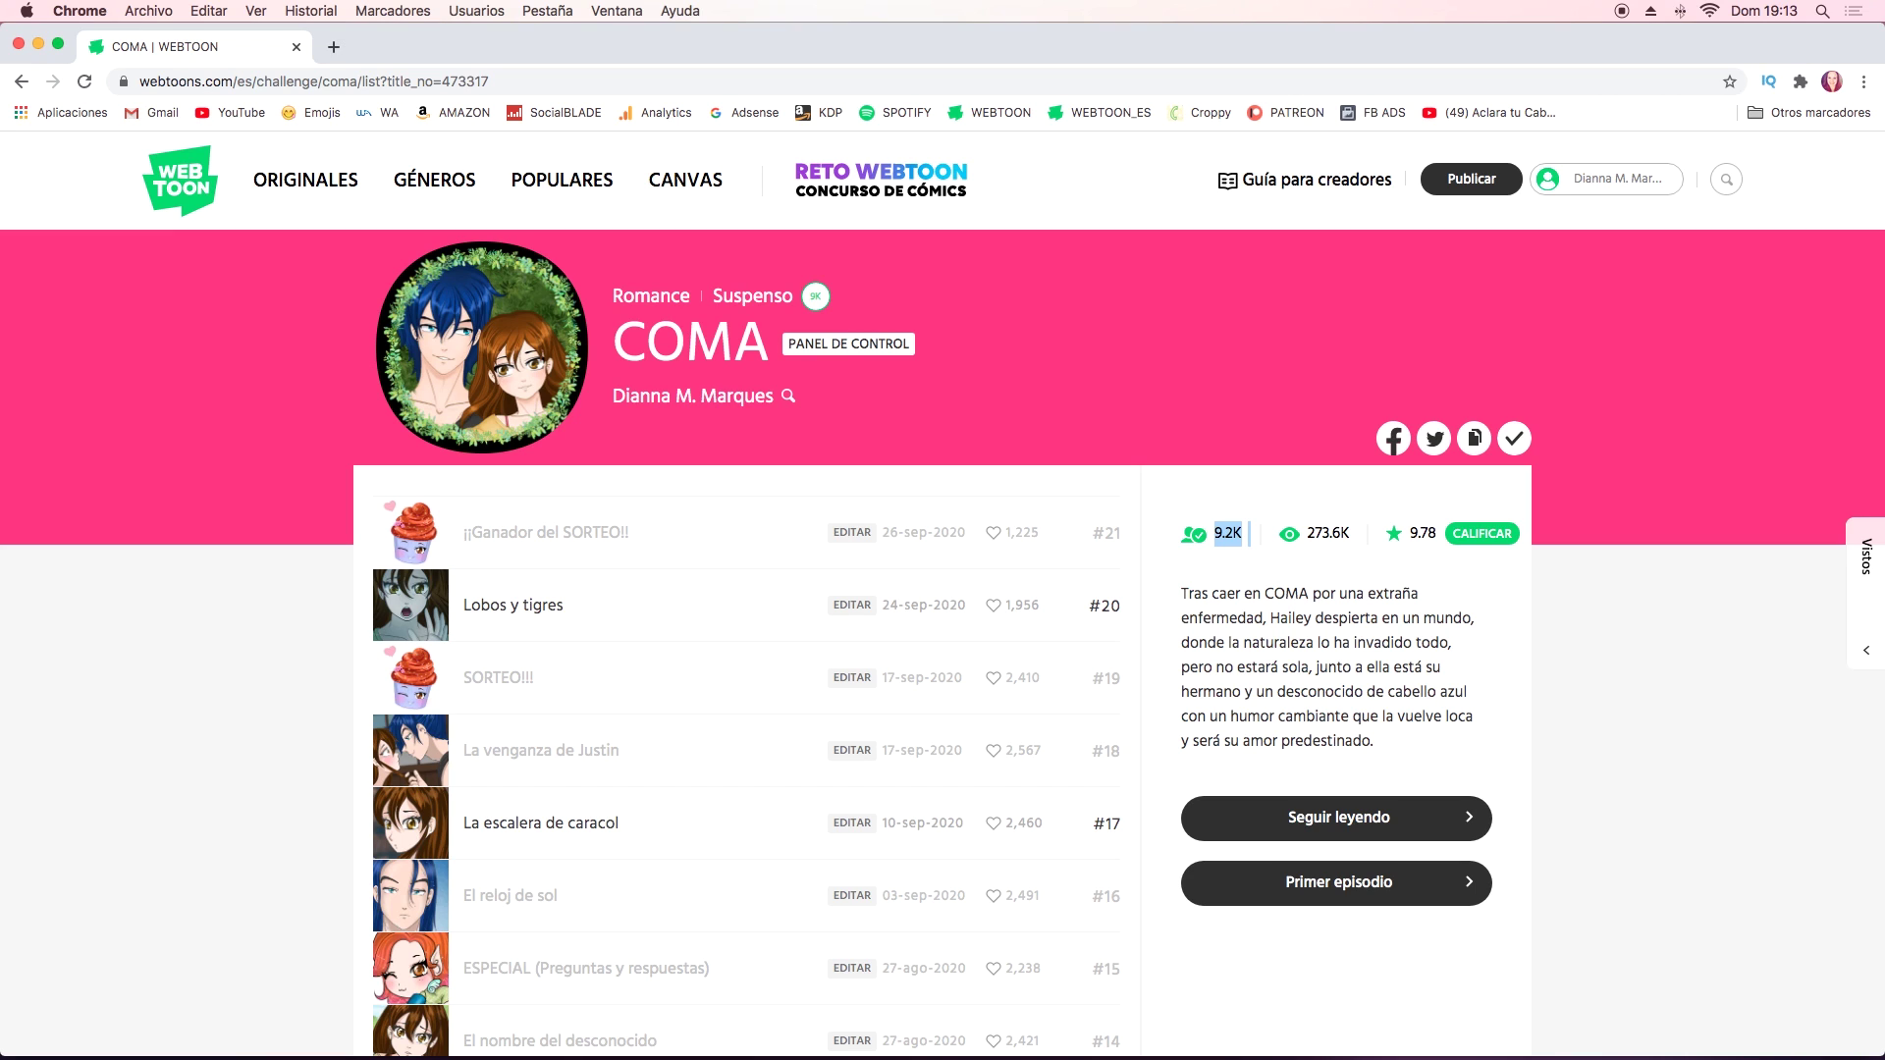
{"action": "scroll", "coordinate": [942, 595], "scroll_direction": "down", "scroll_amount": 5}
{"action": "scroll", "coordinate": [942, 594], "scroll_direction": "down", "scroll_amount": 2}
{"action": "scroll", "coordinate": [943, 595], "scroll_direction": "up", "scroll_amount": 8}
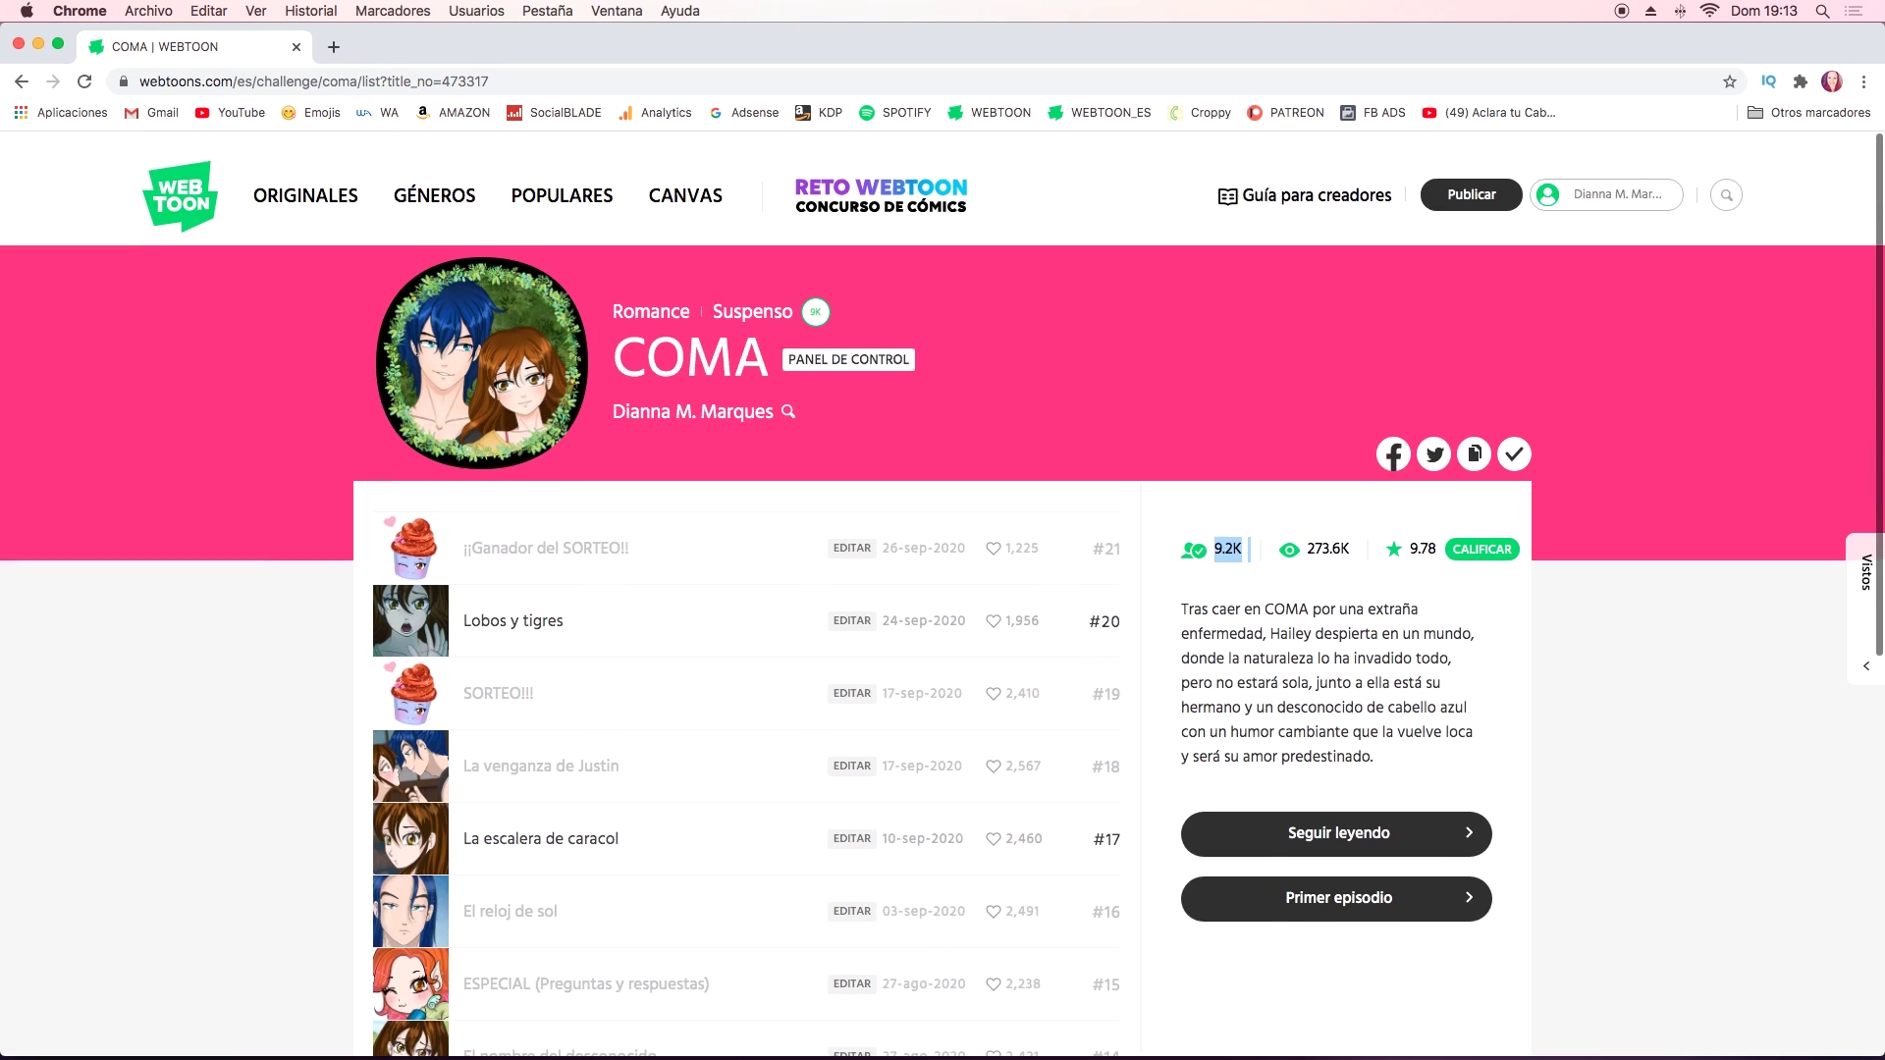